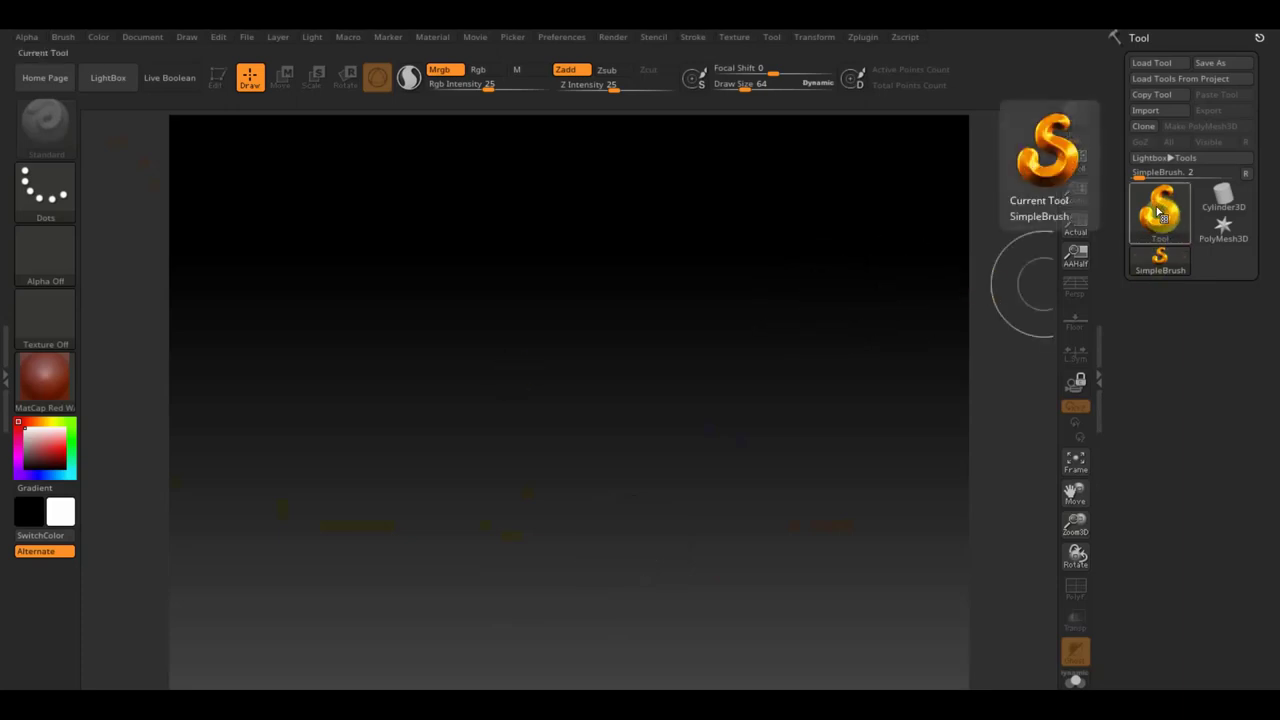
# Draw a Sphere3D primitive onto the canvas
pyautogui.click(1158, 212)
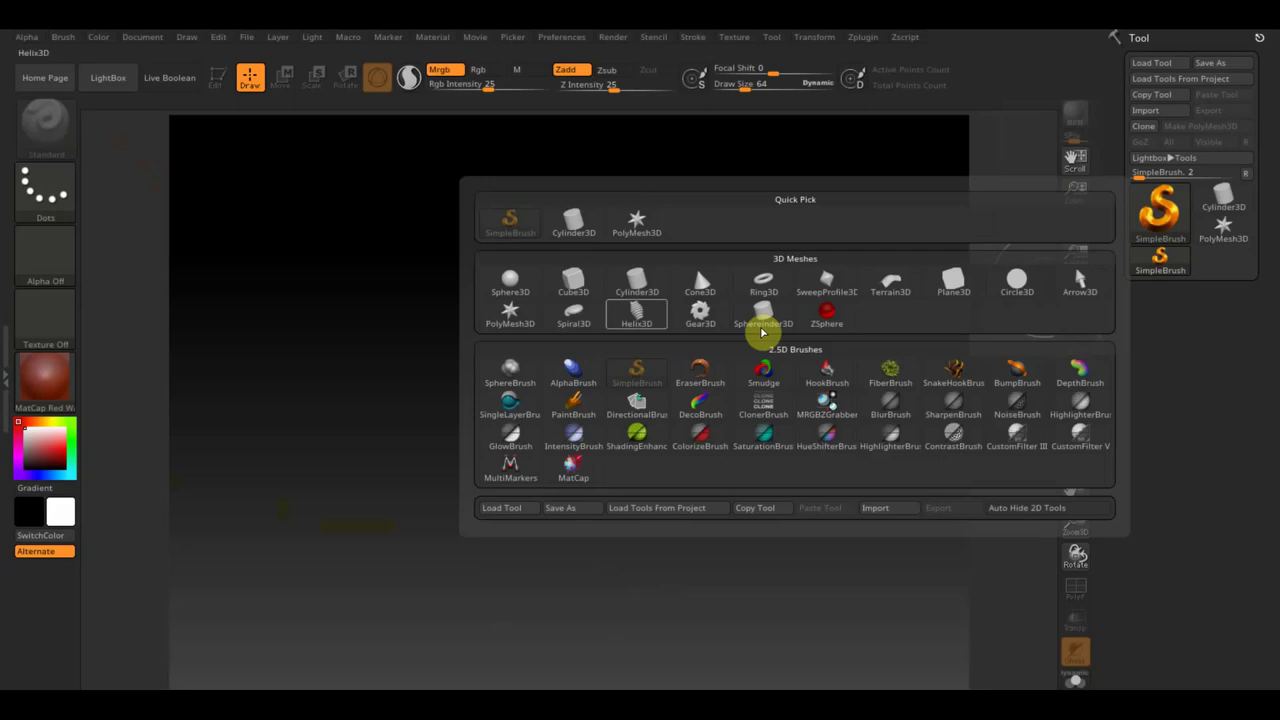
pyautogui.click(519, 285)
pyautogui.moveTo(535, 341); pyautogui.dragTo(546, 457)
# Convert the sphere to PolyMesh3D, dismiss the advertisement, and open LightBox
pyautogui.click(217, 80)
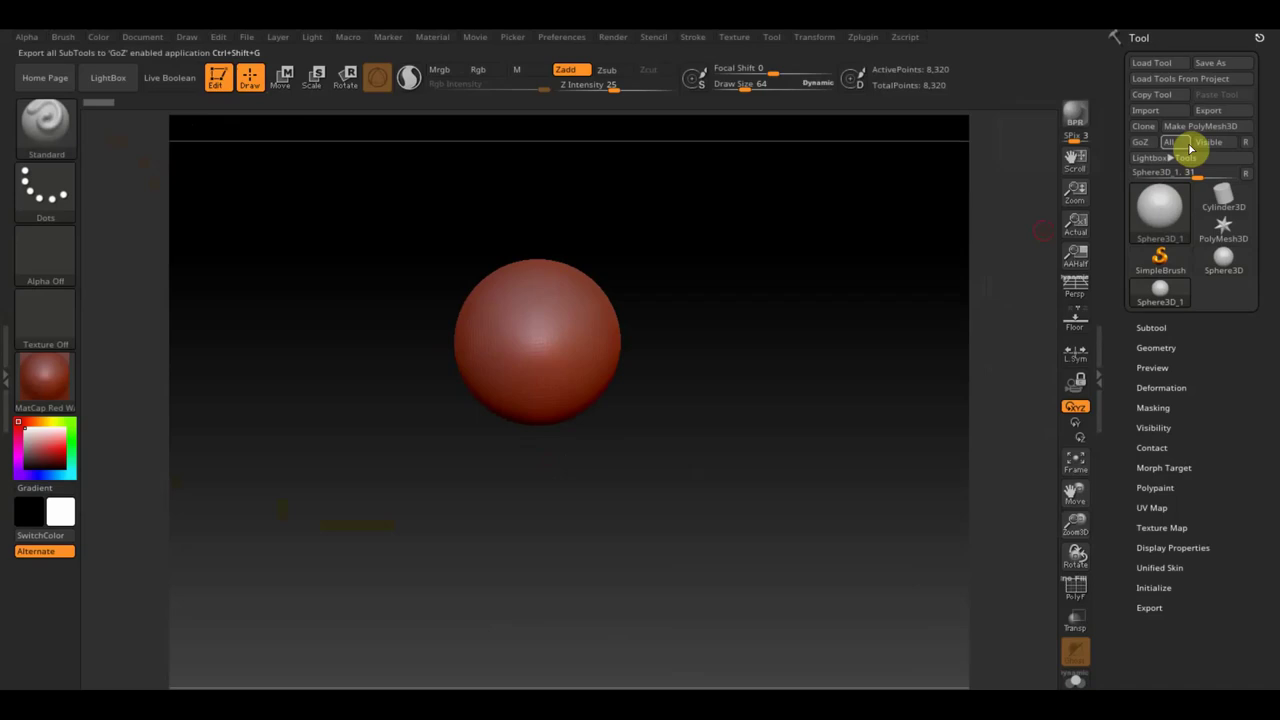
pyautogui.click(1196, 126)
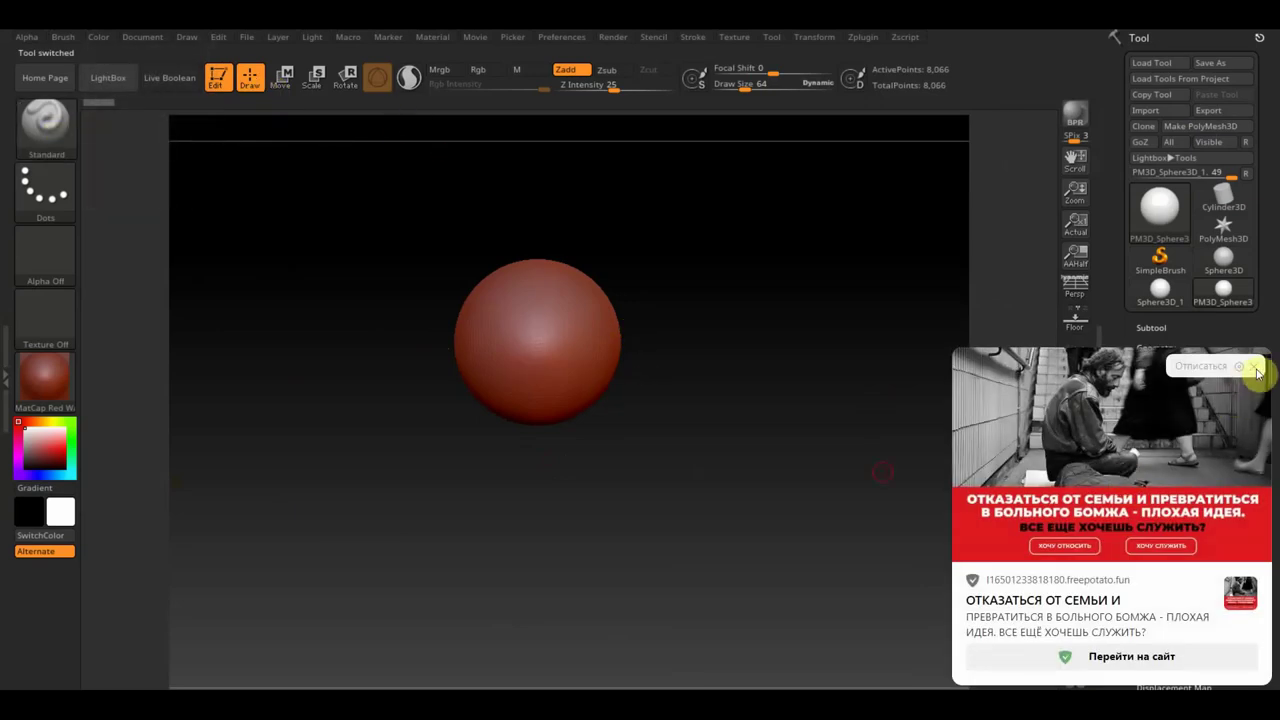
pyautogui.click(1257, 372)
pyautogui.click(118, 81)
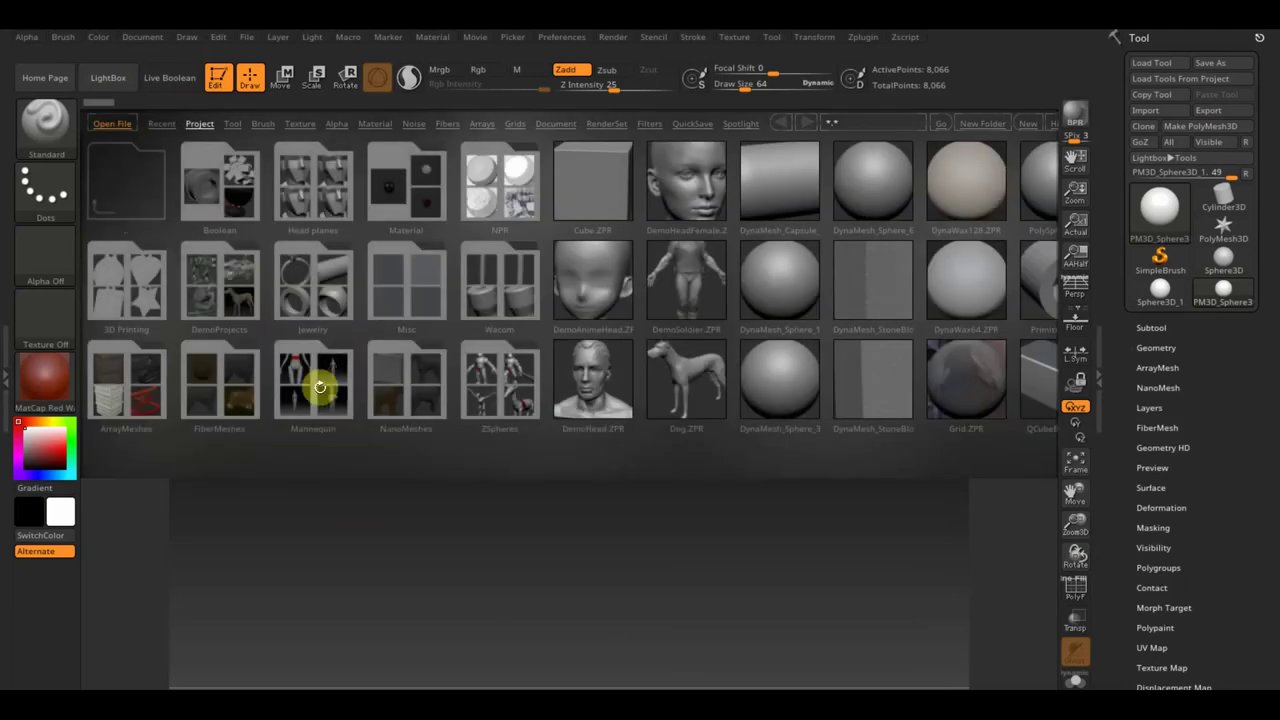
# Load DynaMannequin.ZPR from Project > DemoProjects without saving the sphere scene
pyautogui.doubleClick(318, 388)
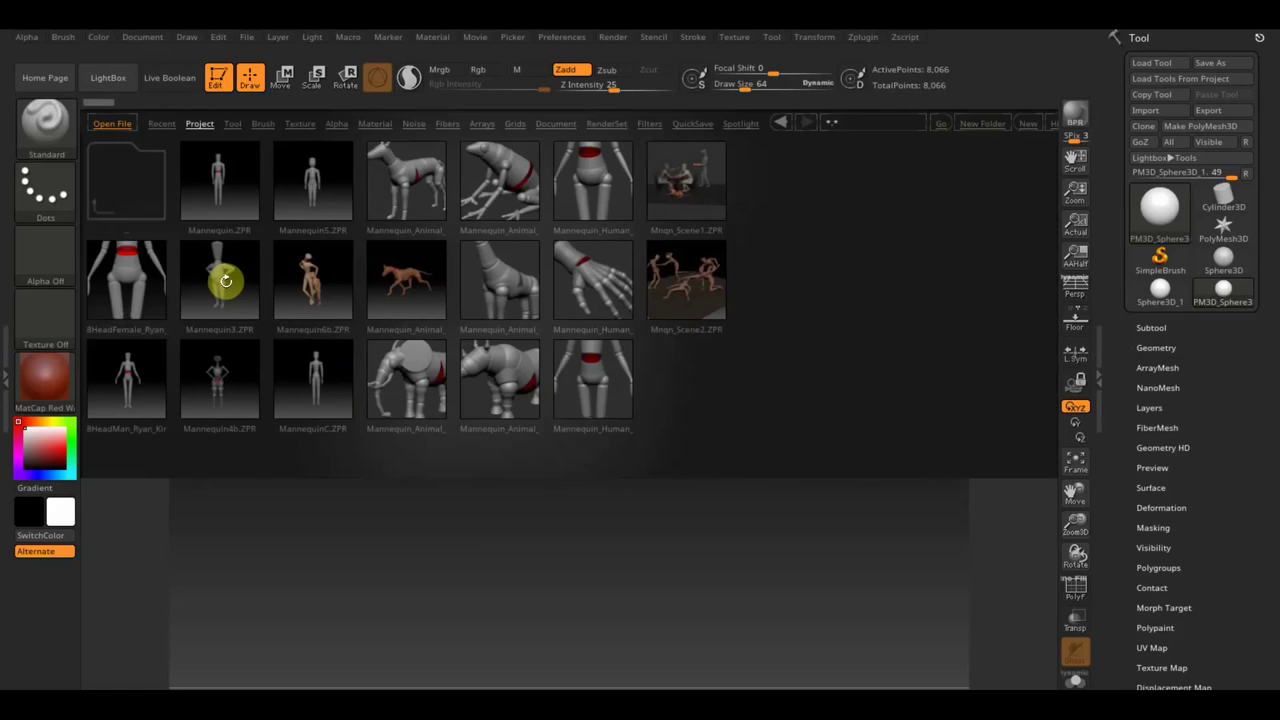
pyautogui.doubleClick(122, 172)
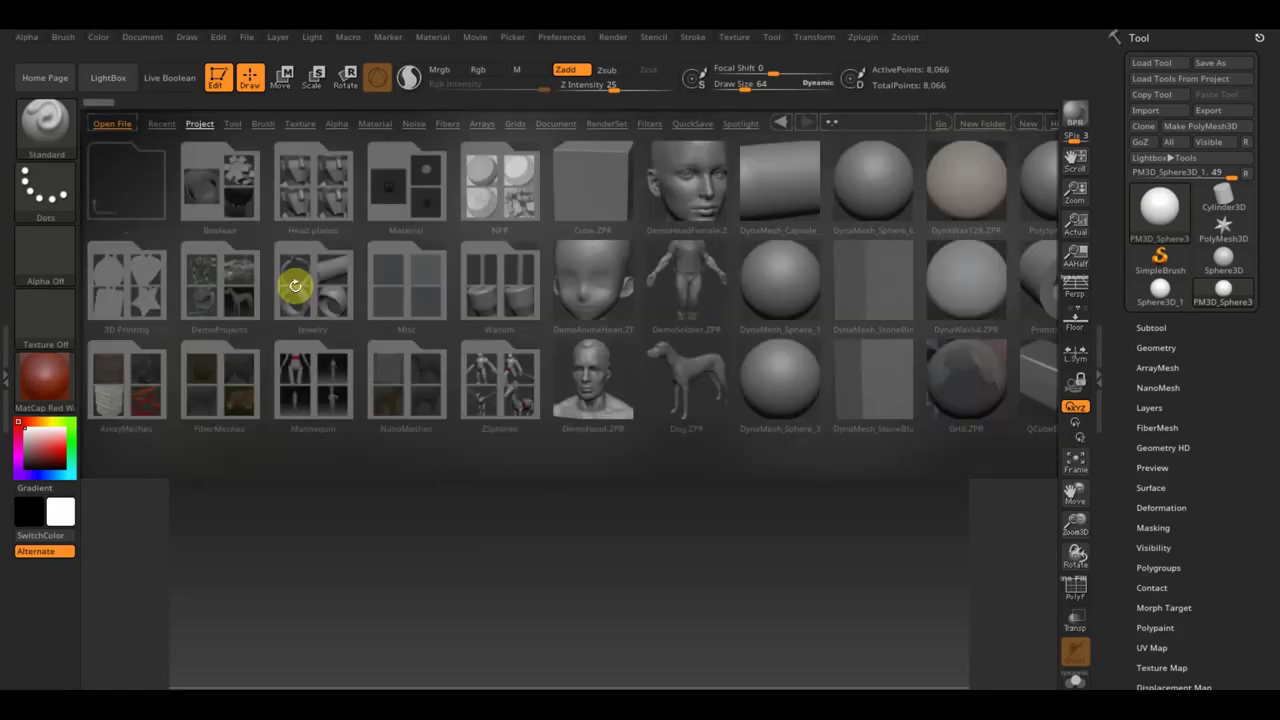
pyautogui.doubleClick(241, 267)
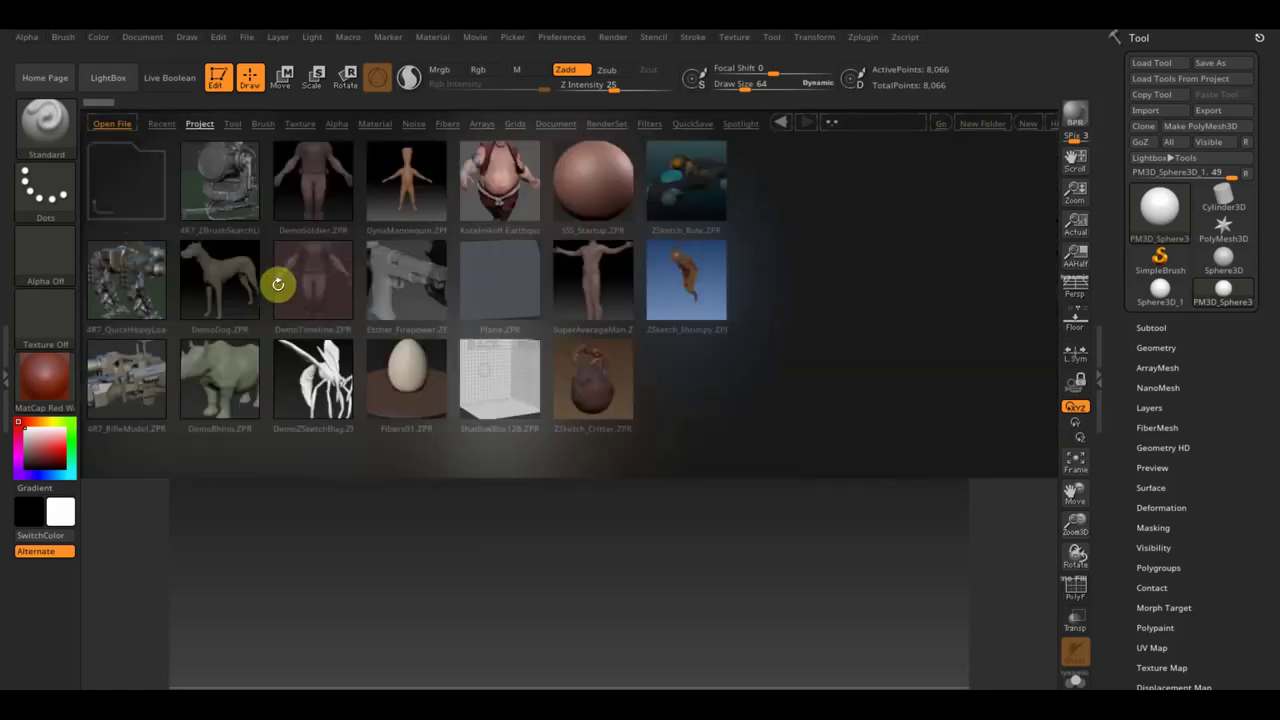
pyautogui.doubleClick(406, 190)
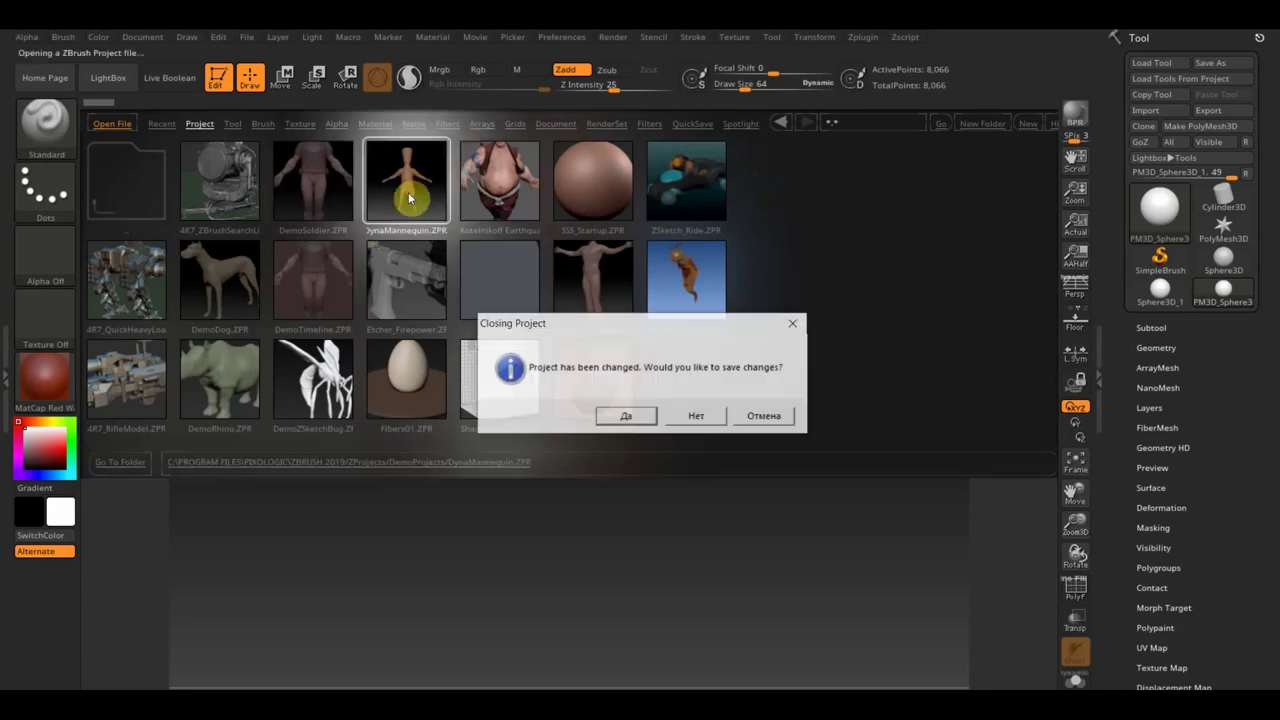
pyautogui.click(700, 420)
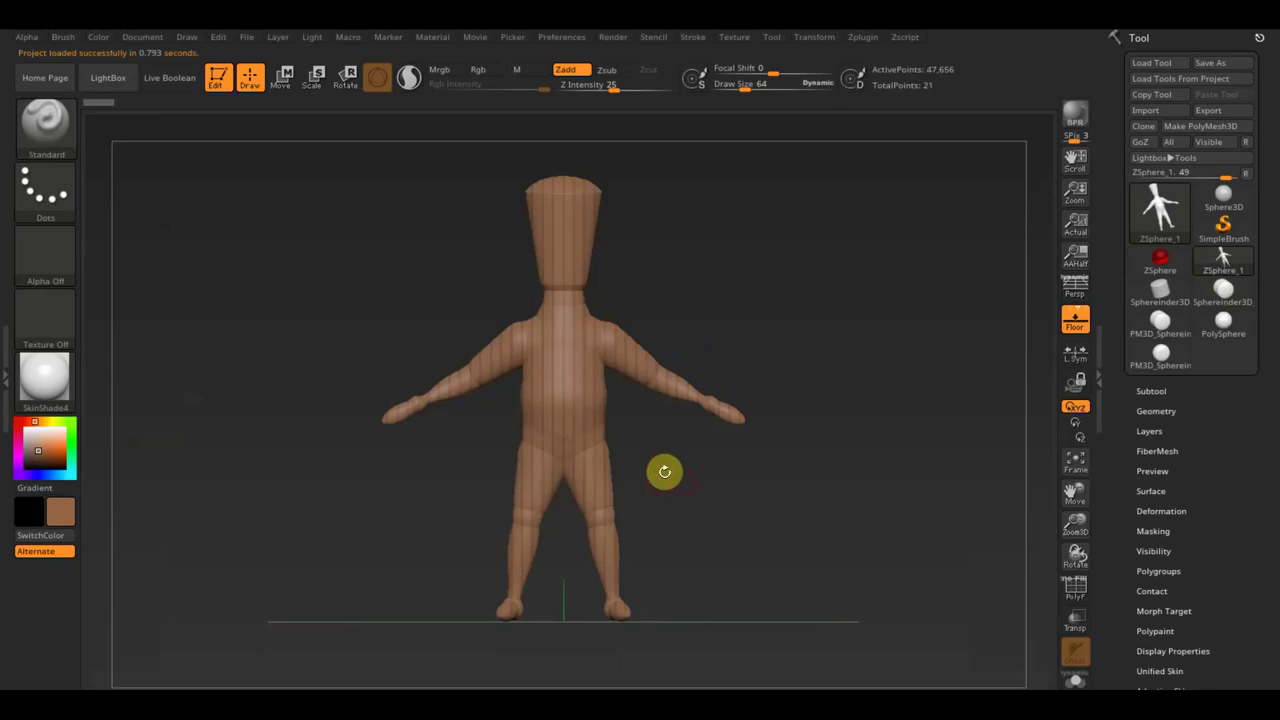
# Turn the ZSphere mannequin into polymesh PM3D_ZSphere_1 with Make PolyMesh3D
pyautogui.moveTo(733, 505)
pyautogui.mouseDown()
pyautogui.moveTo(703, 514)
pyautogui.moveTo(734, 514)
pyautogui.mouseUp()
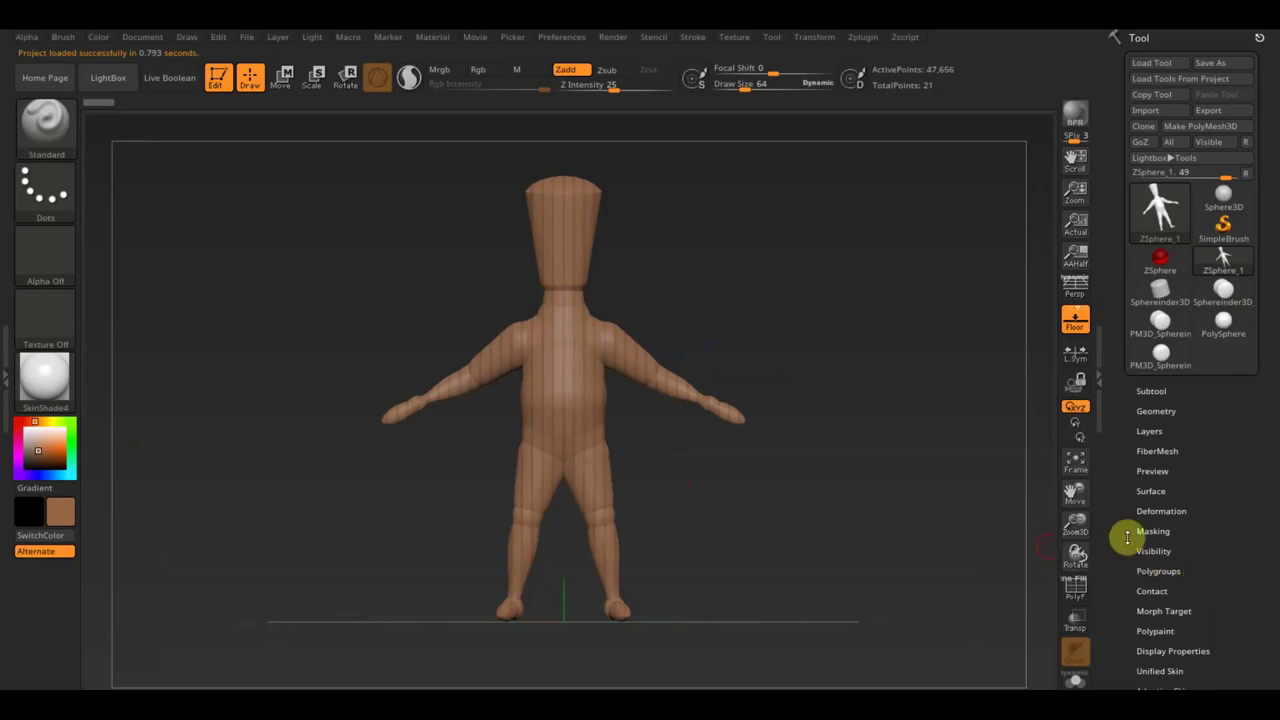
pyautogui.scroll(-1, 1214, 497)
pyautogui.scroll(1, 1222, 525)
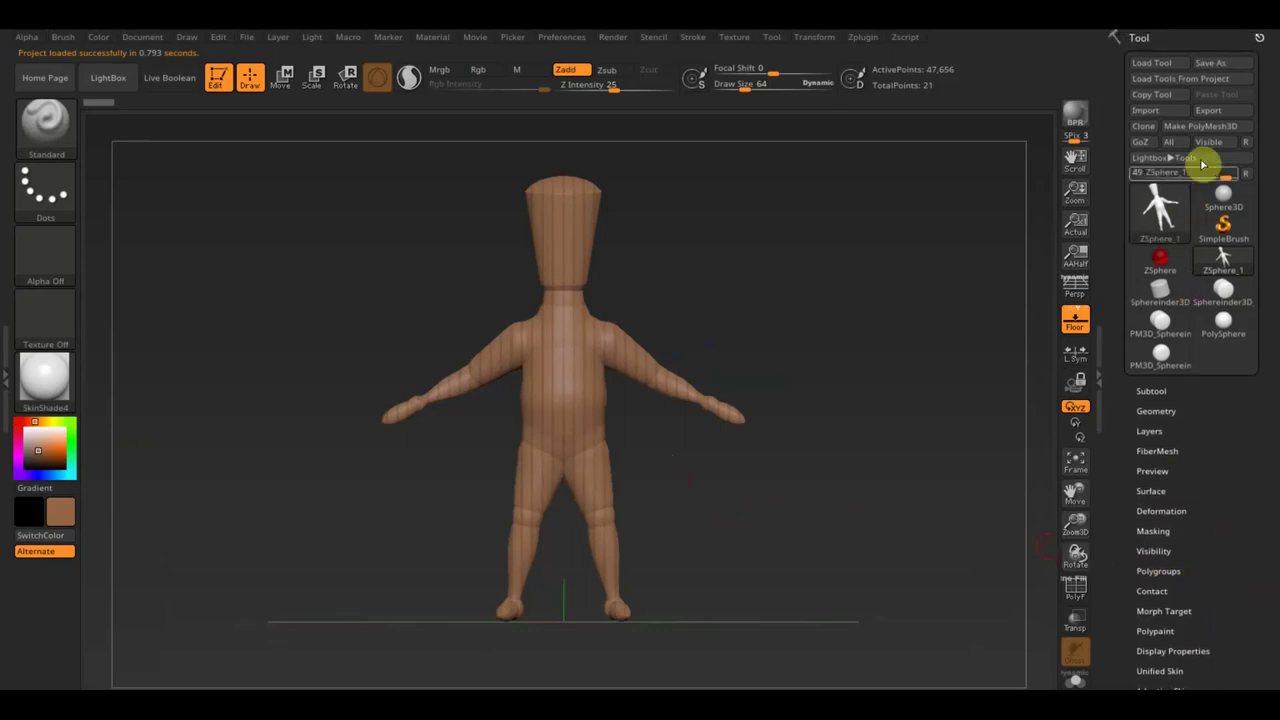
pyautogui.click(1200, 126)
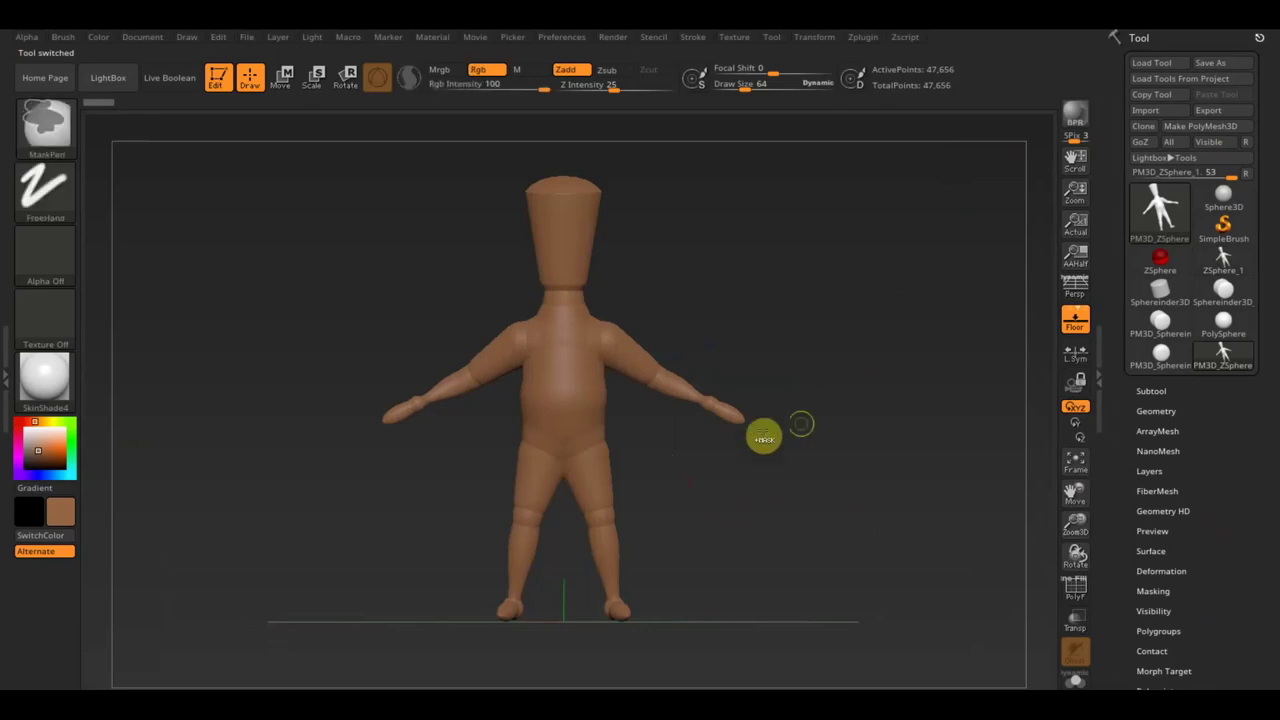
# Select the Move Topological brush and enlarge its draw size to 274
pyautogui.click(47, 124)
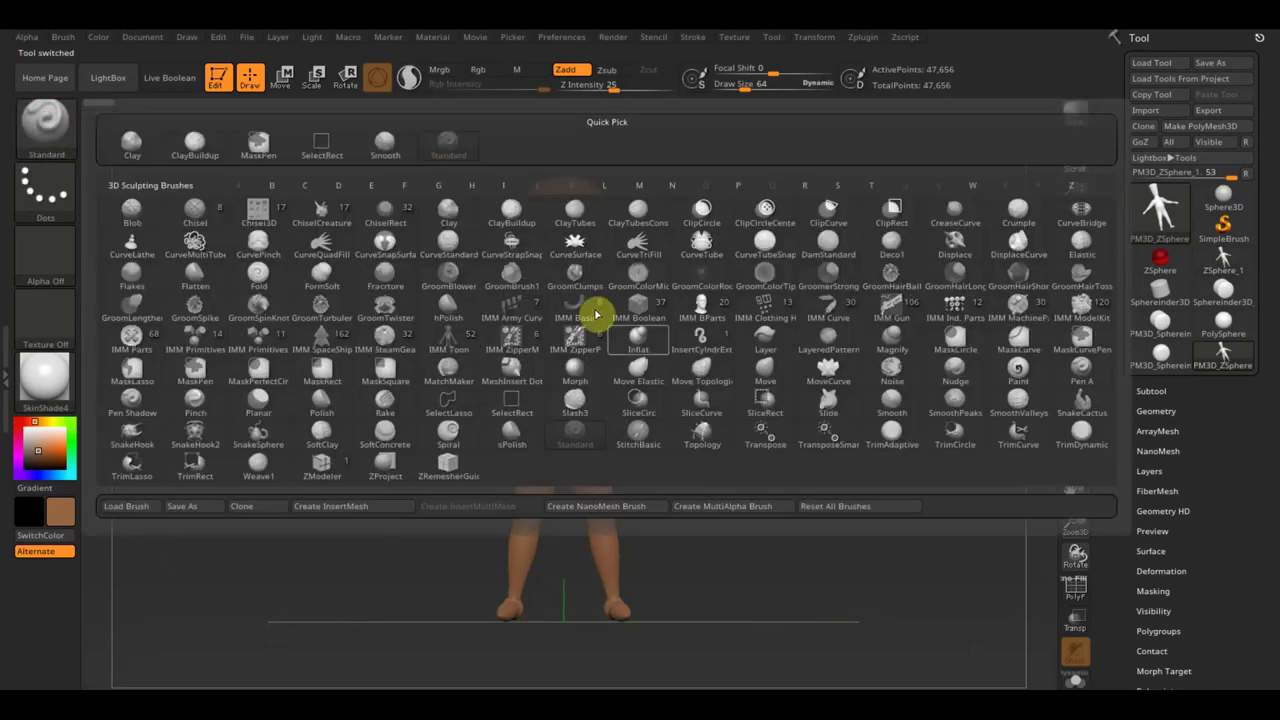
pyautogui.click(710, 368)
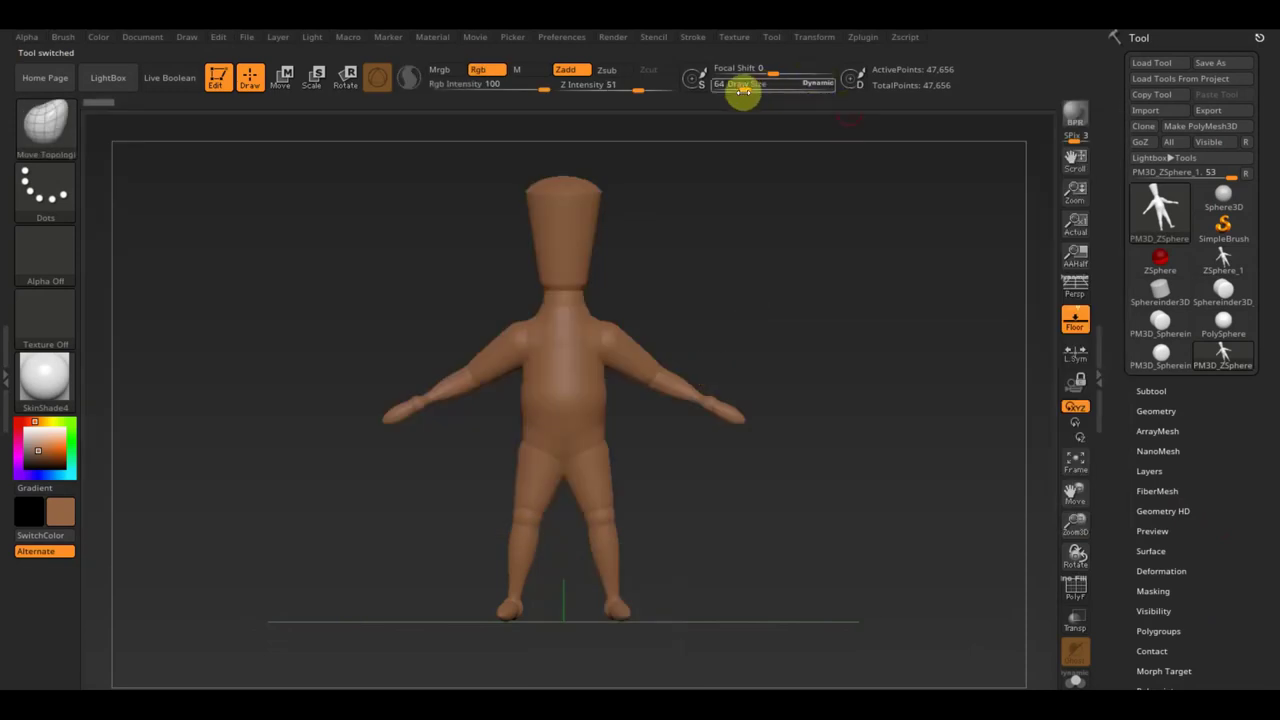
pyautogui.moveTo(764, 98)
pyautogui.mouseDown()
pyautogui.moveTo(755, 83)
pyautogui.moveTo(774, 89)
pyautogui.mouseUp()
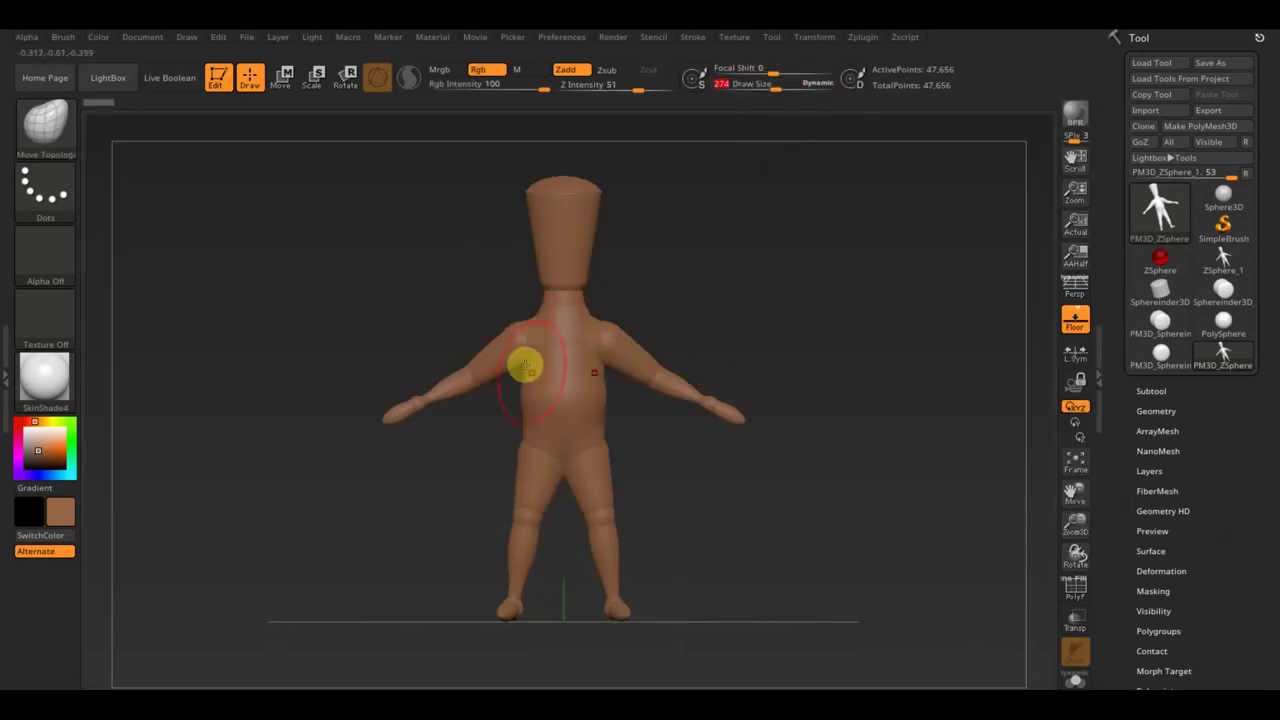
# Trial-shrink the mannequin with the Move gizmo, undo it, and return to Draw mode
pyautogui.click(282, 88)
pyautogui.moveTo(563, 432); pyautogui.dragTo(515, 380)
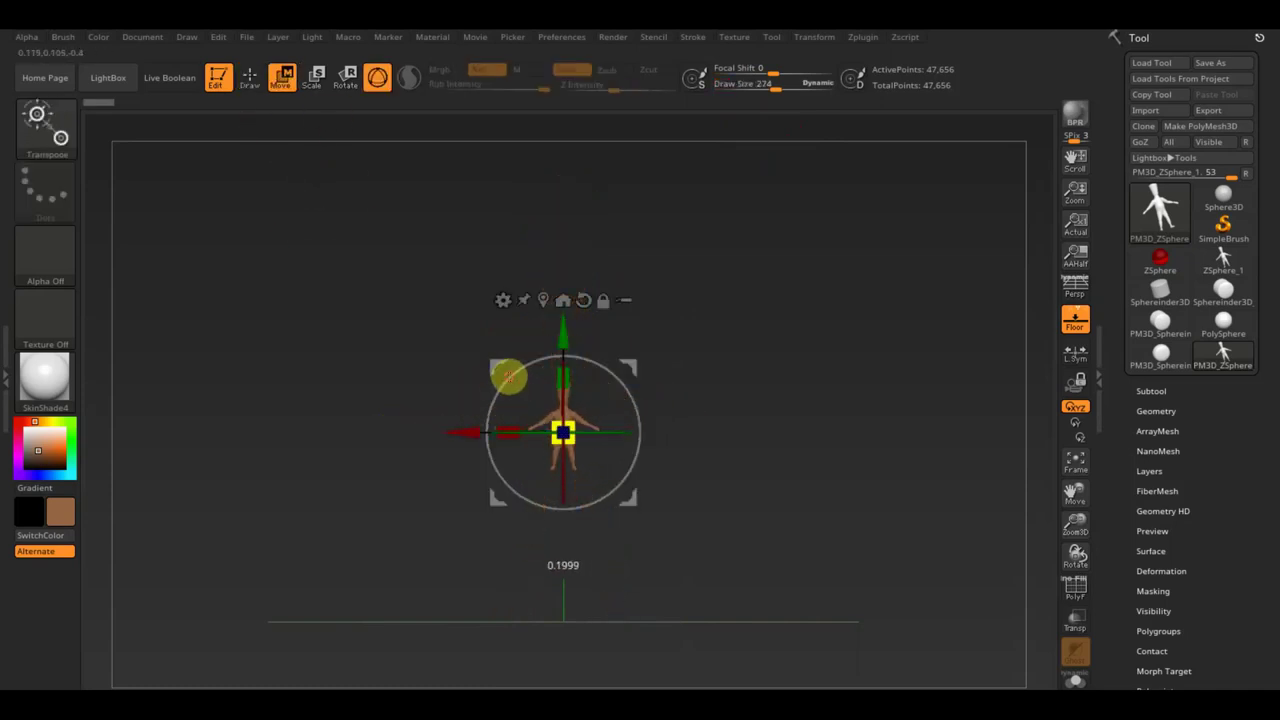
pyautogui.hotkey('ctrl', 'z')
pyautogui.hotkey('ctrl', 'z')
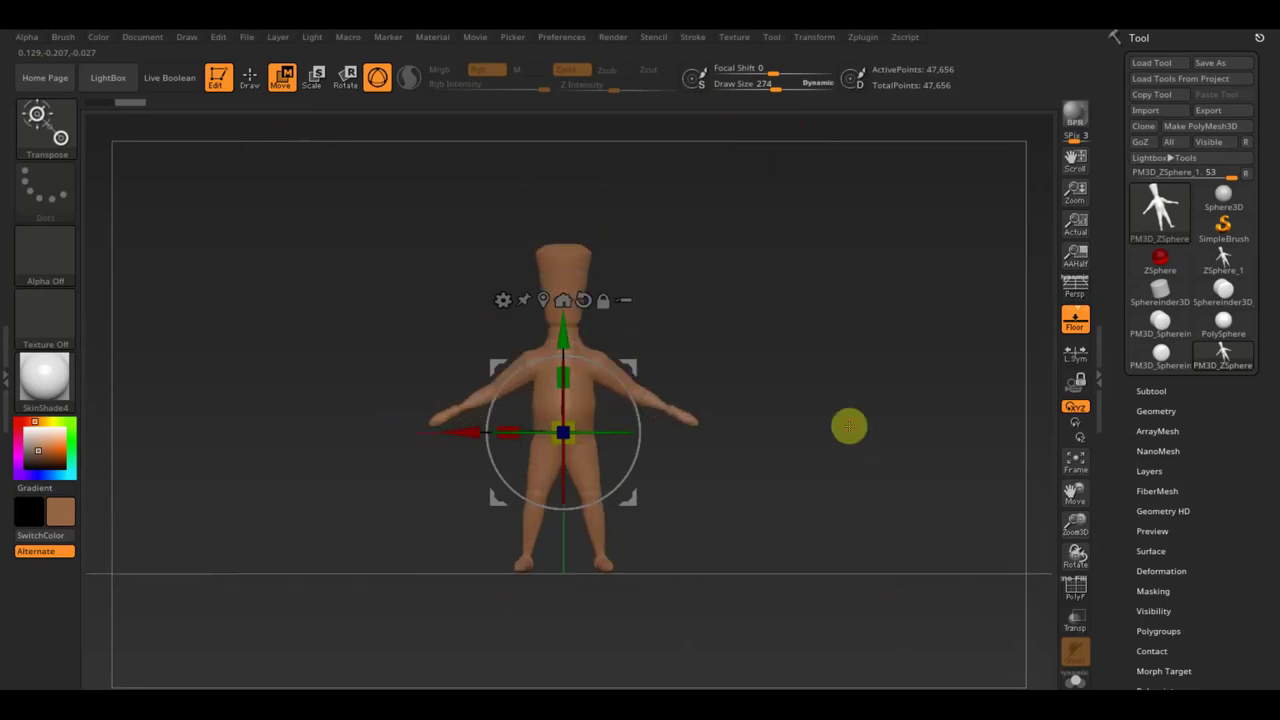
pyautogui.hotkey('ctrl', 'z')
pyautogui.hotkey('ctrl', 'z')
pyautogui.hotkey('ctrl', 'z')
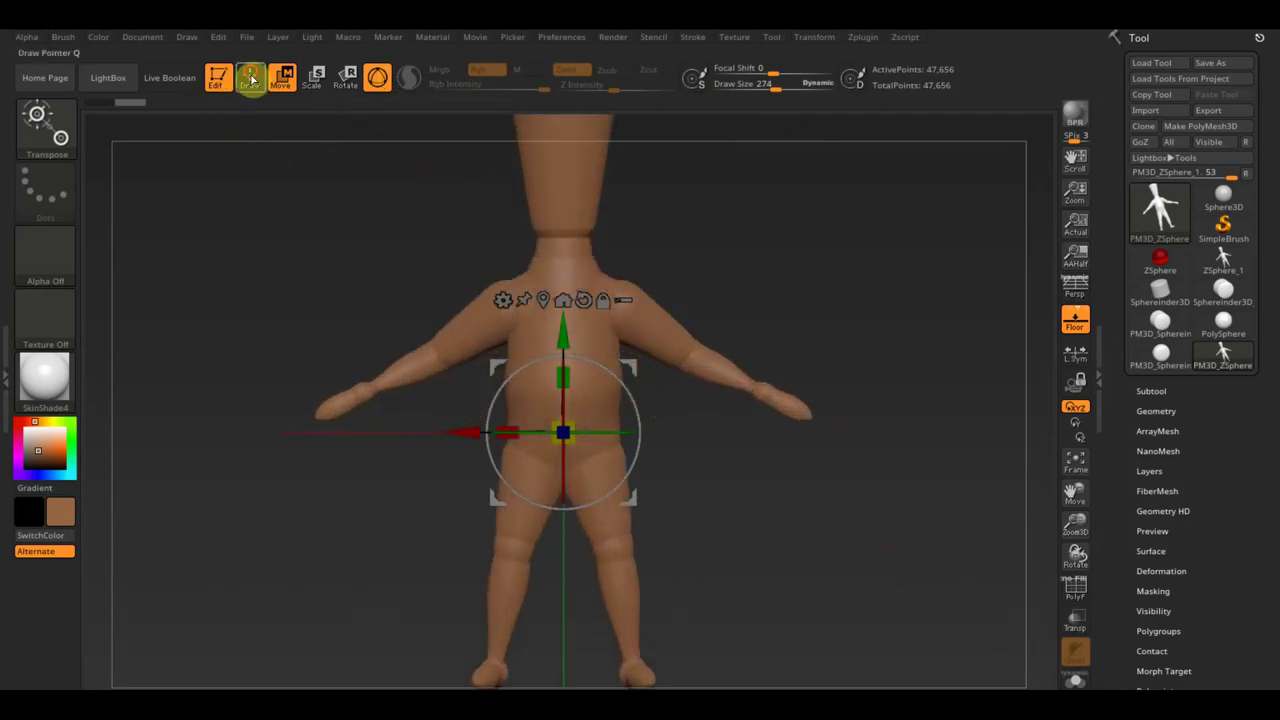
pyautogui.click(250, 78)
# Push the shoulders at draw size 39, then set size 62 and inspect from all sides
pyautogui.moveTo(774, 86); pyautogui.dragTo(743, 86)
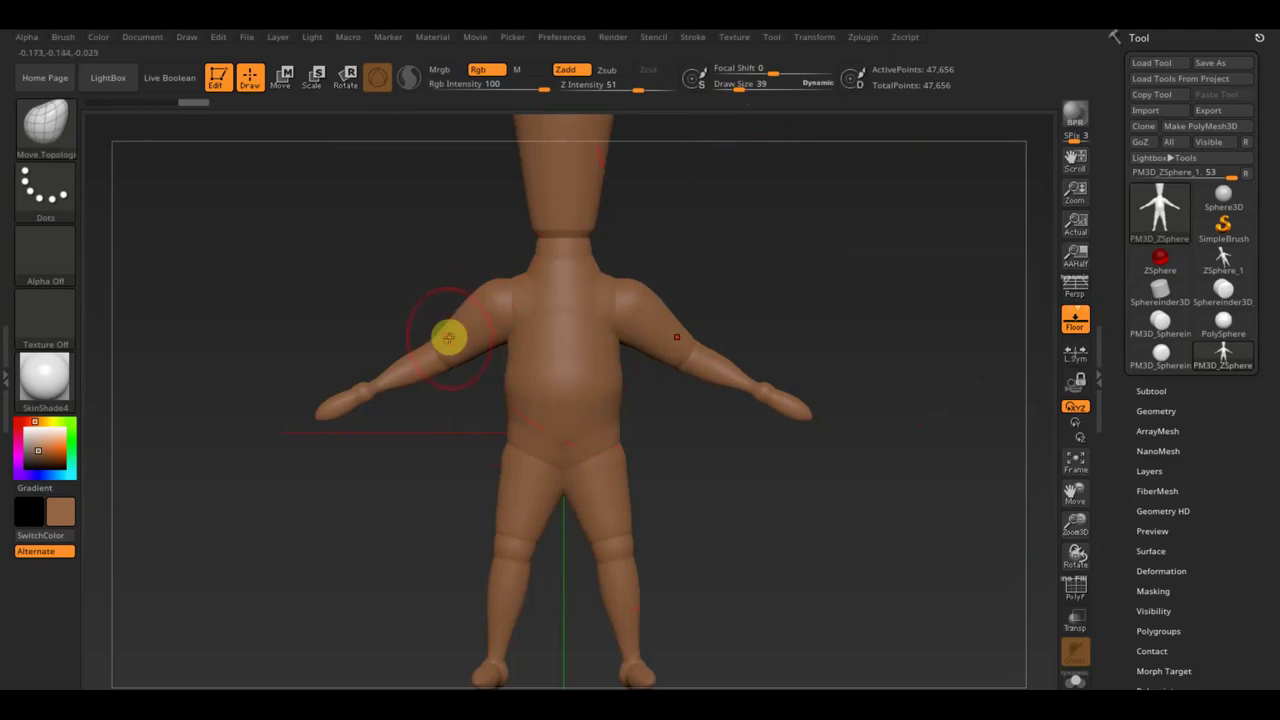
pyautogui.moveTo(501, 341); pyautogui.dragTo(491, 326)
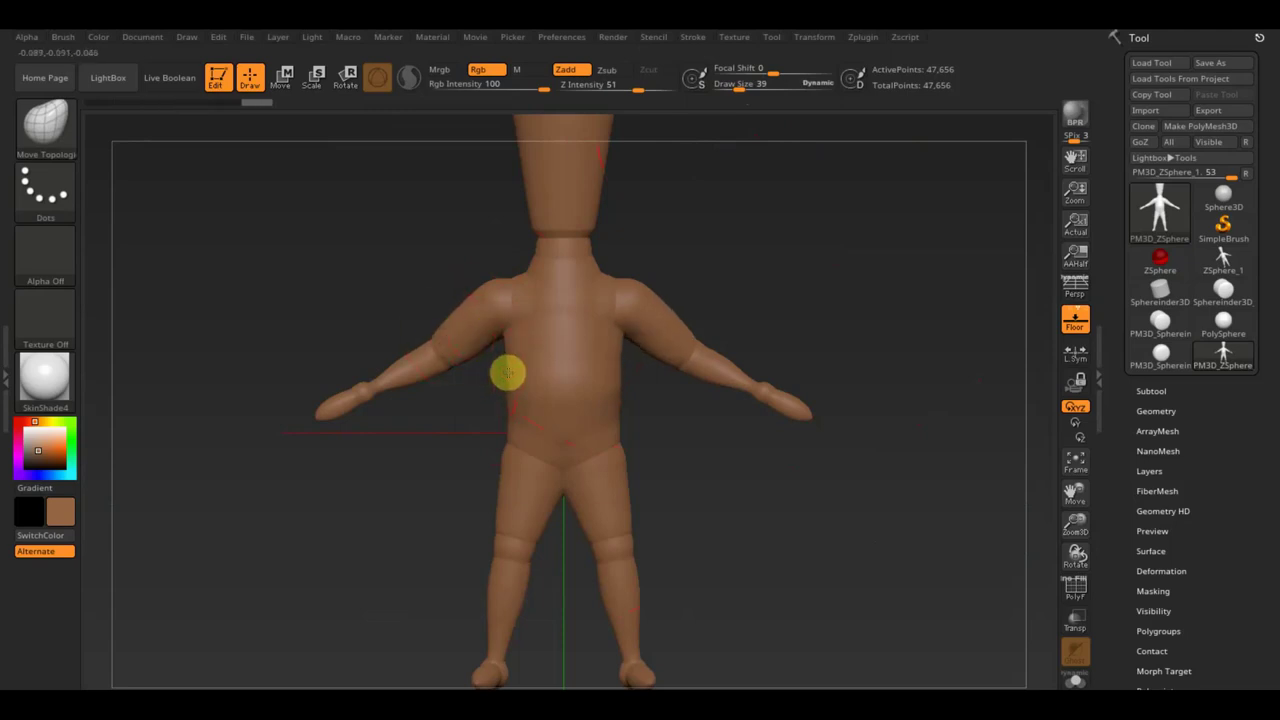
pyautogui.moveTo(738, 88); pyautogui.dragTo(746, 88)
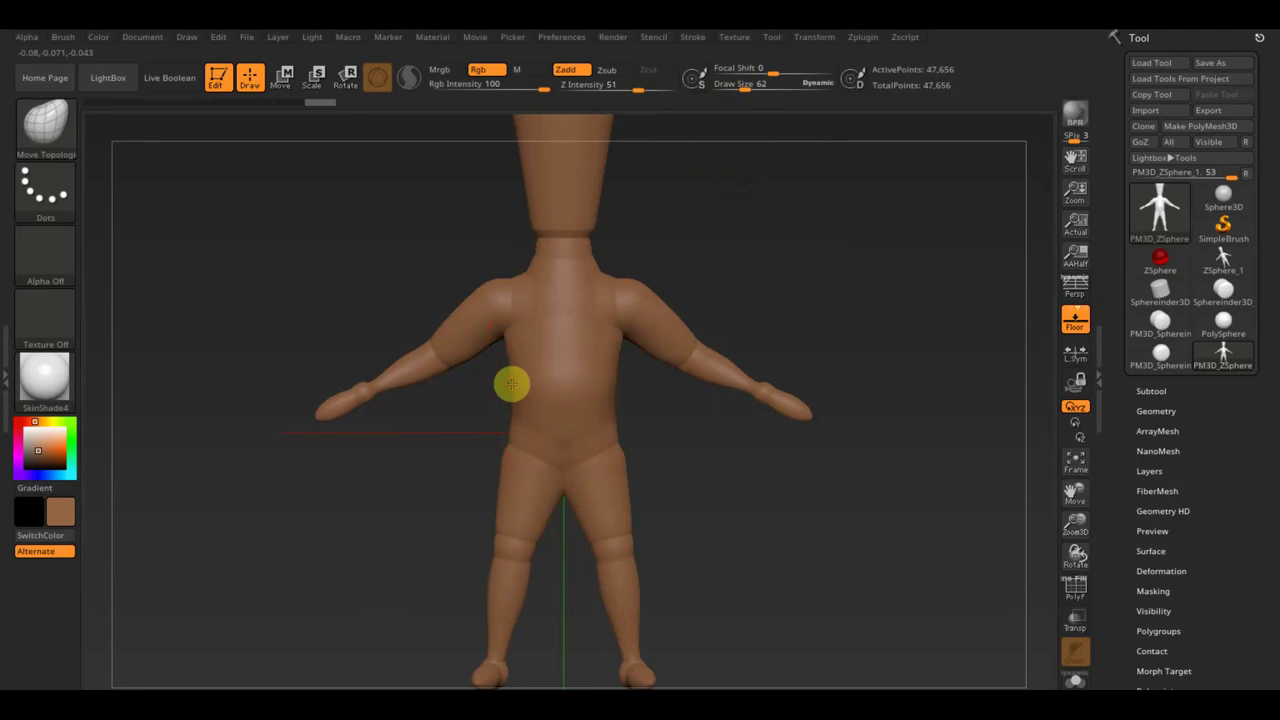
pyautogui.moveTo(743, 280); pyautogui.dragTo(803, 306)
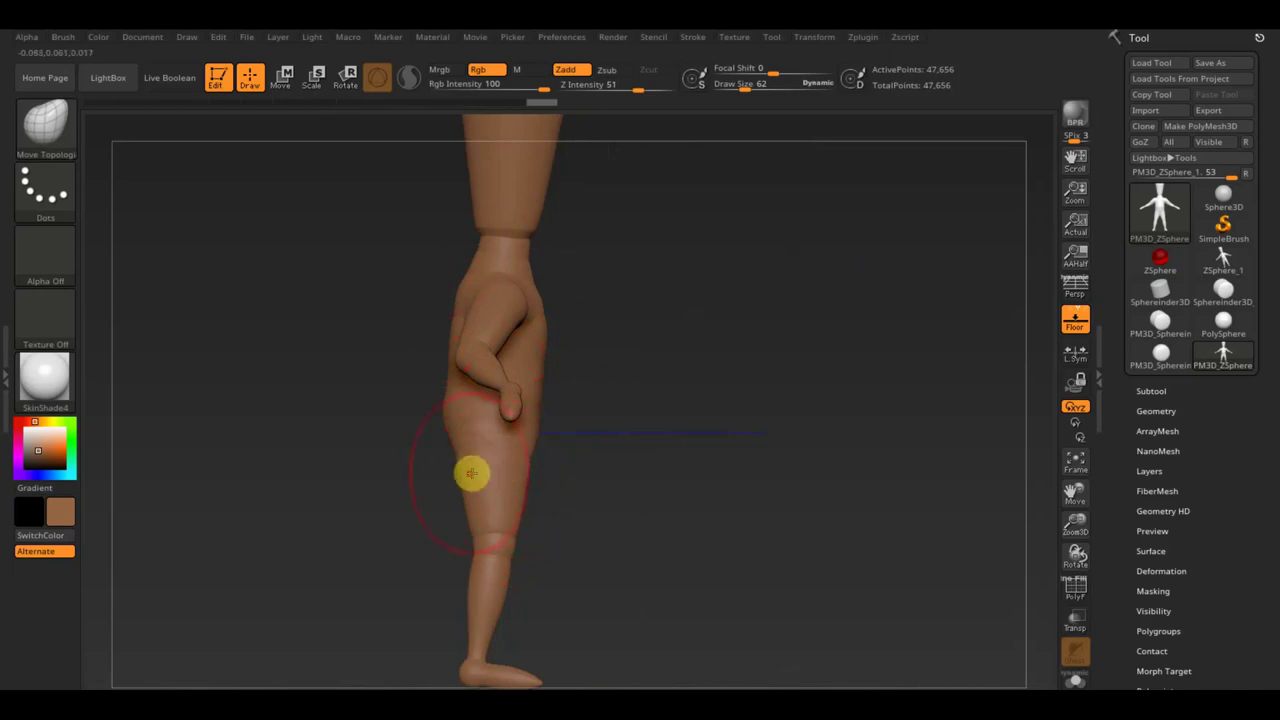
pyautogui.moveTo(629, 451)
pyautogui.mouseDown()
pyautogui.moveTo(643, 449)
pyautogui.moveTo(617, 463)
pyautogui.mouseUp()
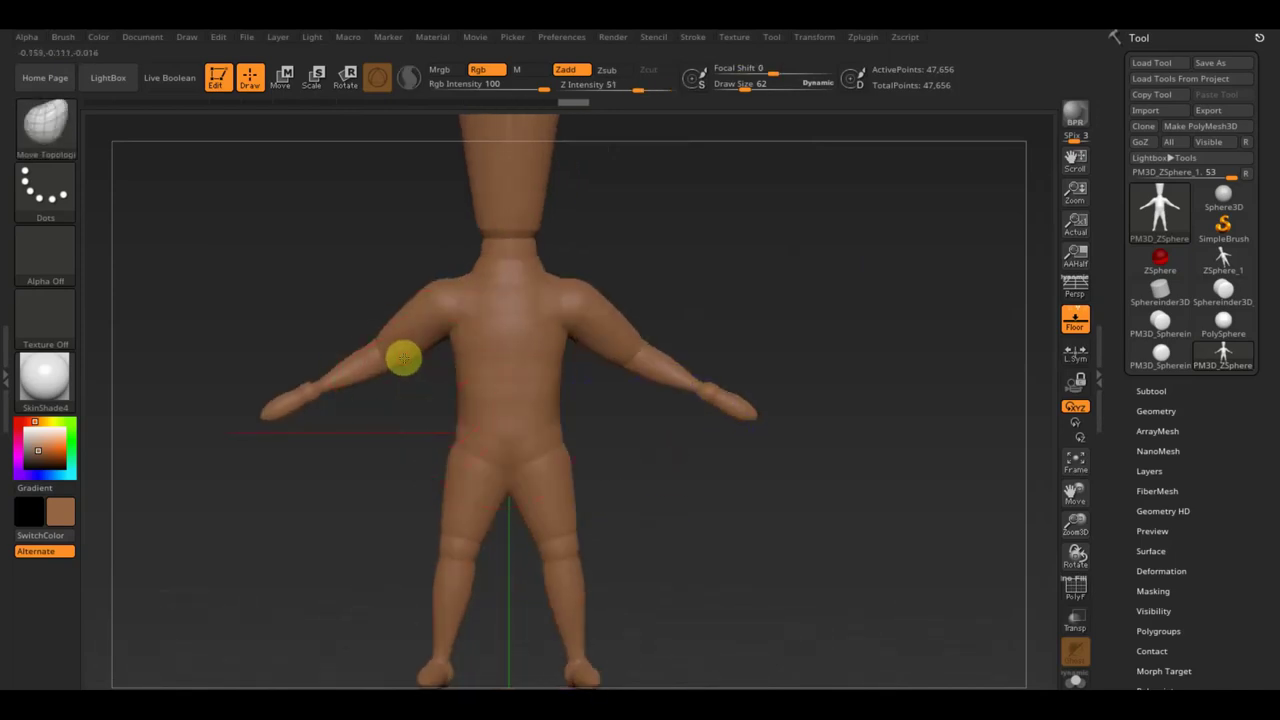
pyautogui.moveTo(685, 268)
pyautogui.mouseDown()
pyautogui.moveTo(743, 291)
pyautogui.moveTo(751, 417)
pyautogui.moveTo(726, 291)
pyautogui.moveTo(643, 266)
pyautogui.moveTo(671, 320)
pyautogui.moveTo(766, 266)
pyautogui.moveTo(768, 294)
pyautogui.moveTo(811, 357)
pyautogui.mouseUp()
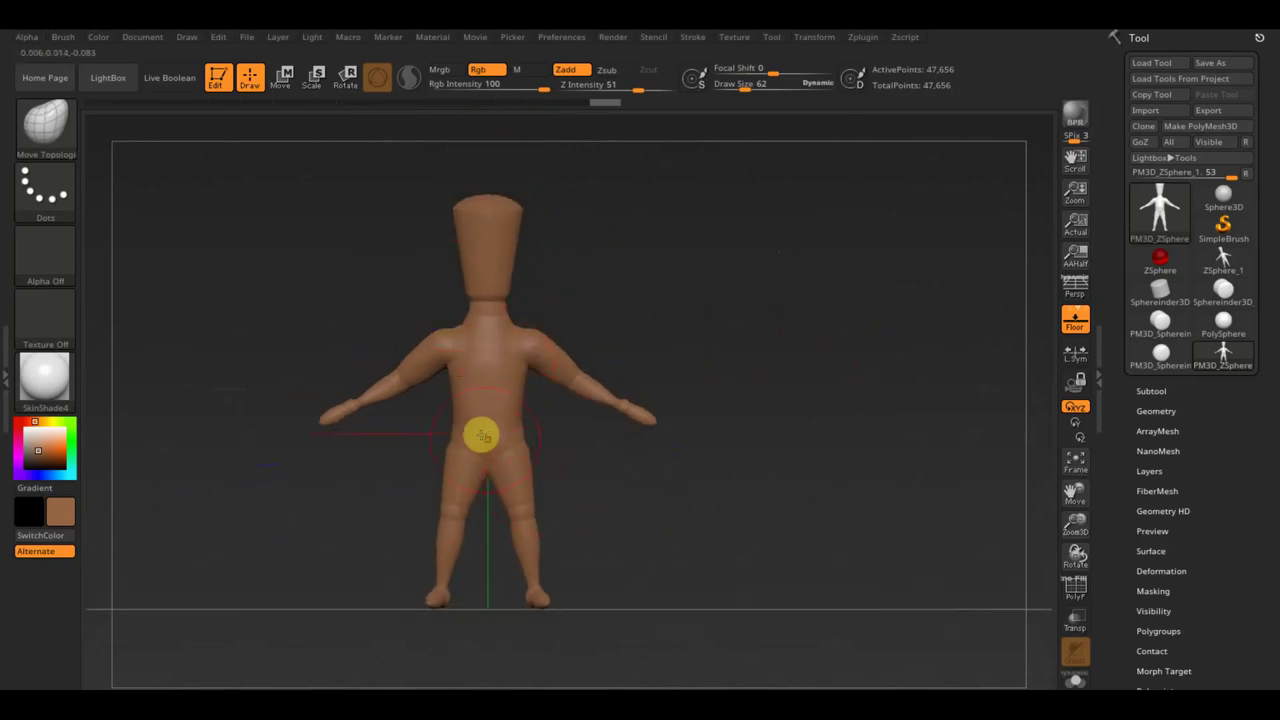
# Load the InsertMesh_Болванки тел preset from D:\ВСЕ для SculptGL and pick Untitled13
pyautogui.click(47, 123)
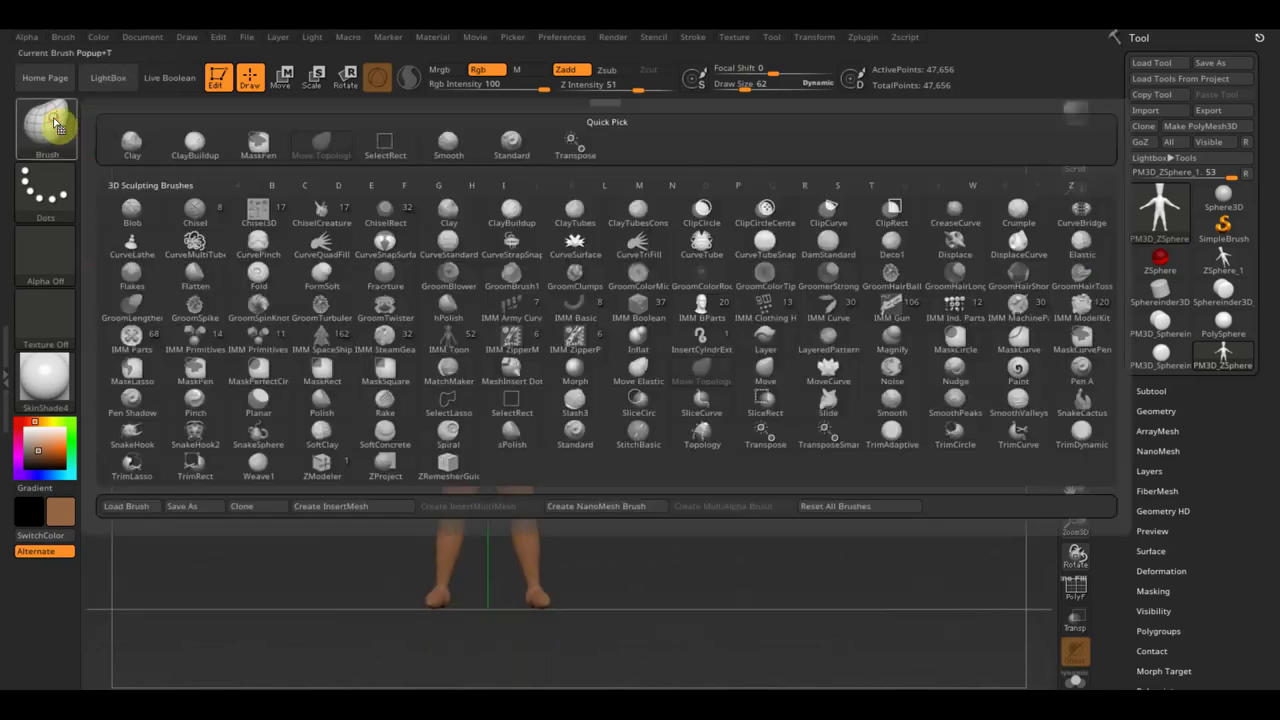
pyautogui.click(122, 508)
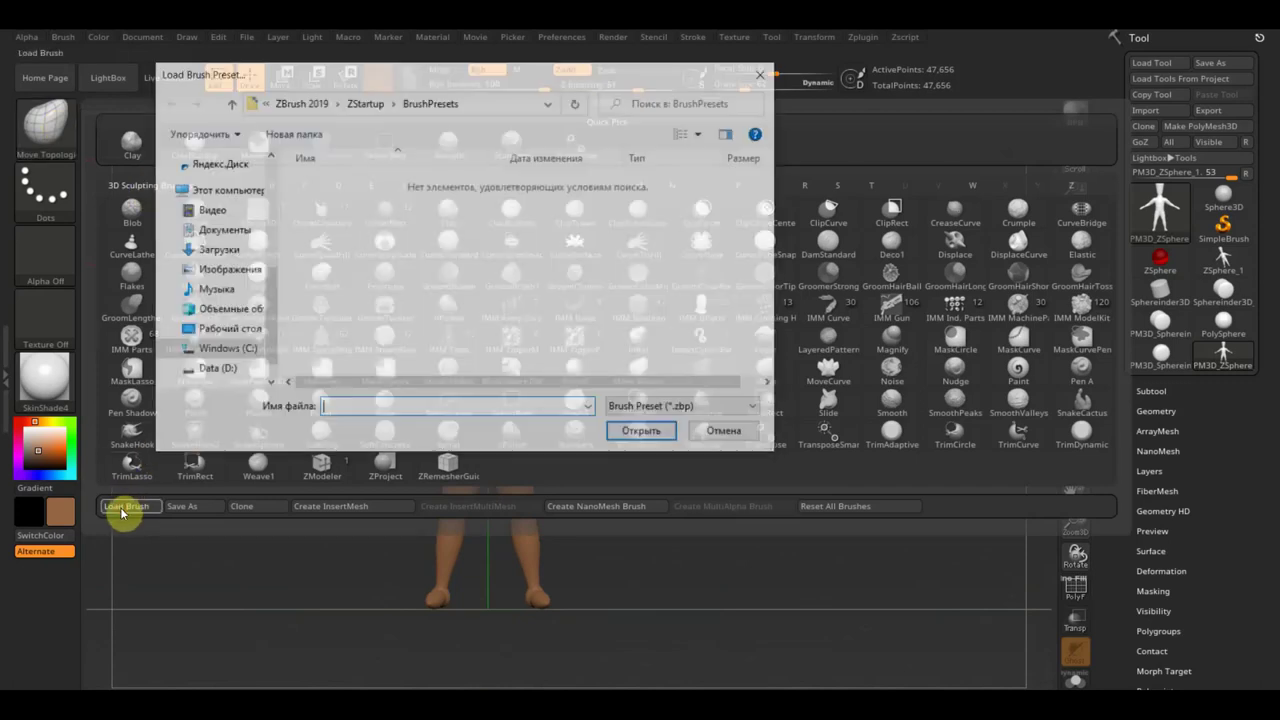
pyautogui.click(228, 330)
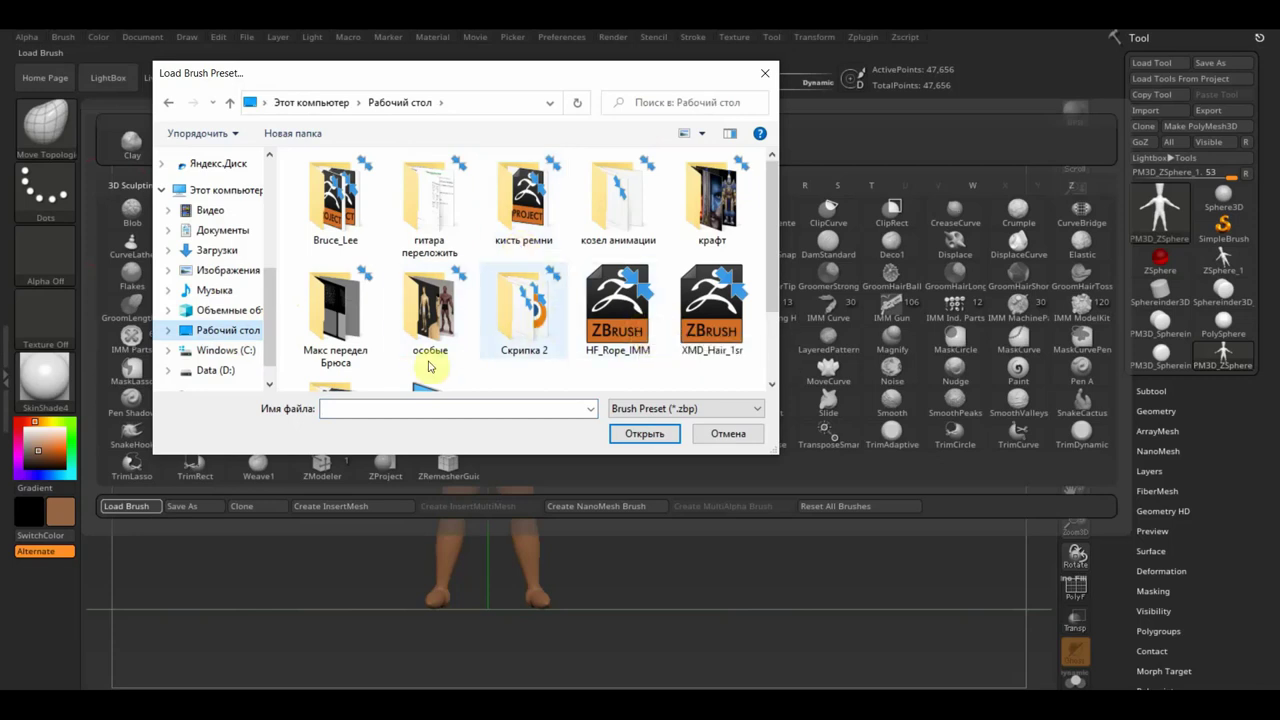
pyautogui.scroll(-1, 518, 328)
pyautogui.doubleClick(337, 300)
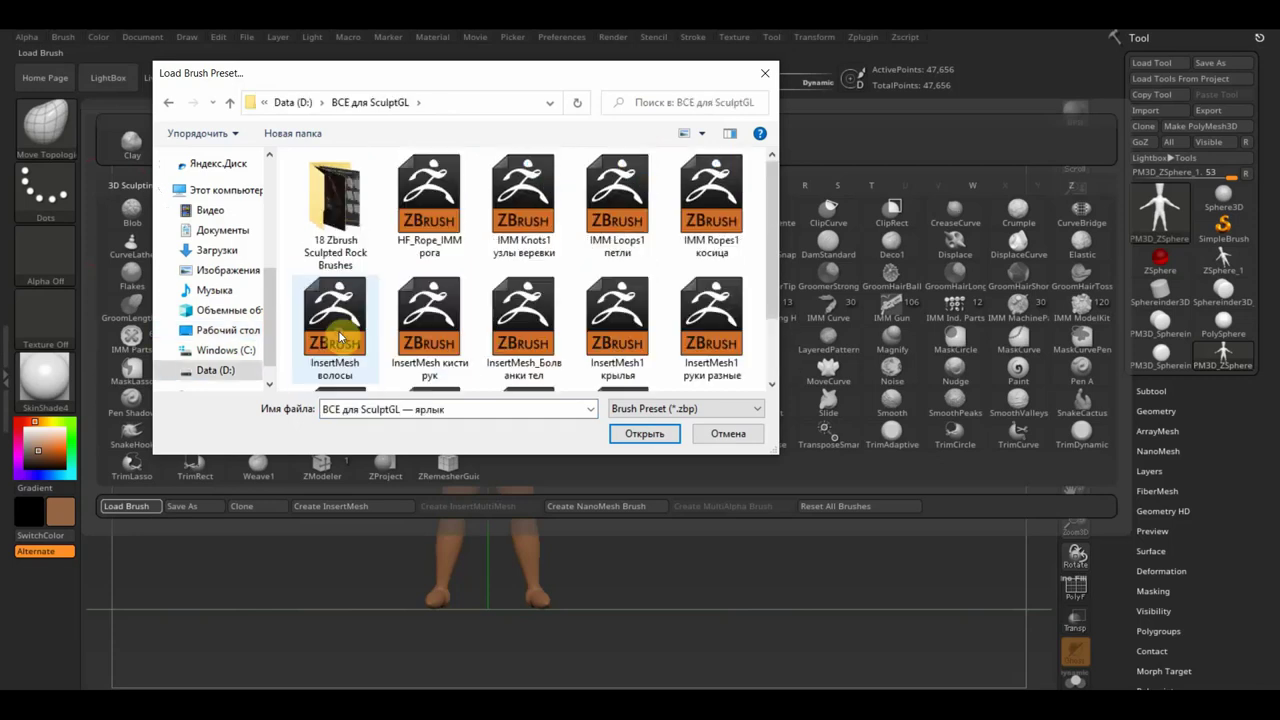
pyautogui.click(548, 328)
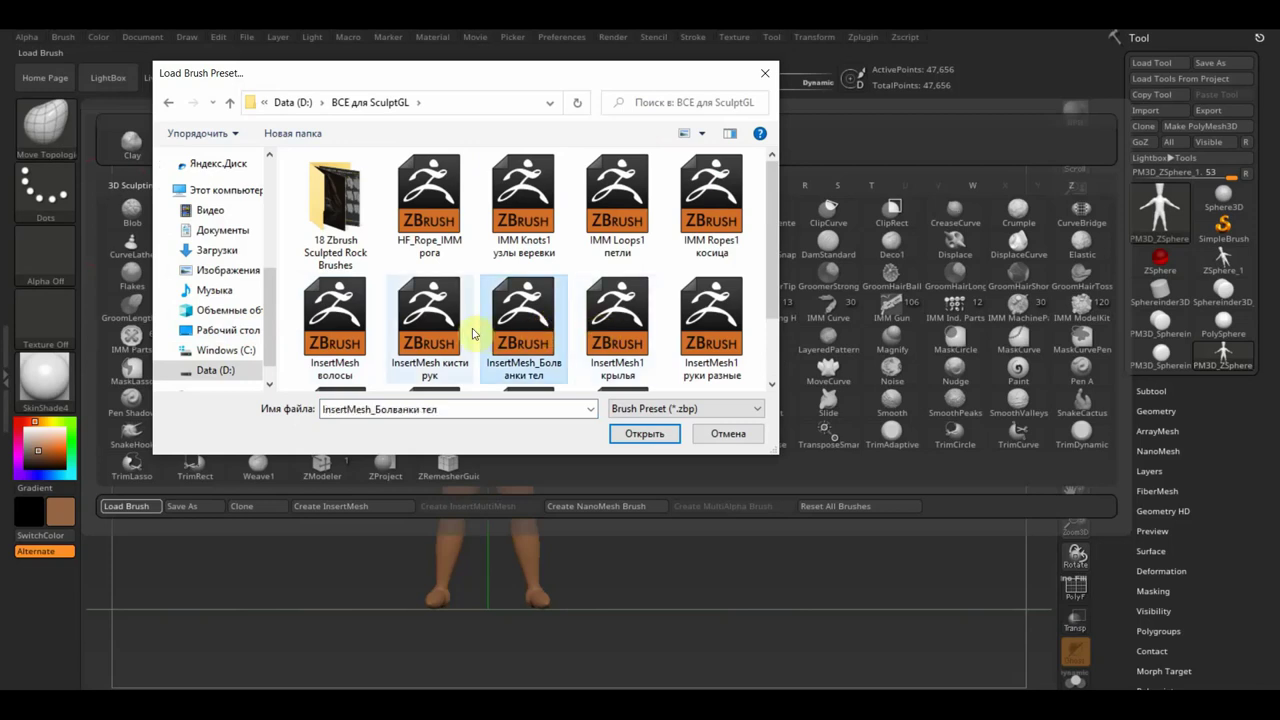
pyautogui.doubleClick(440, 325)
pyautogui.click(653, 118)
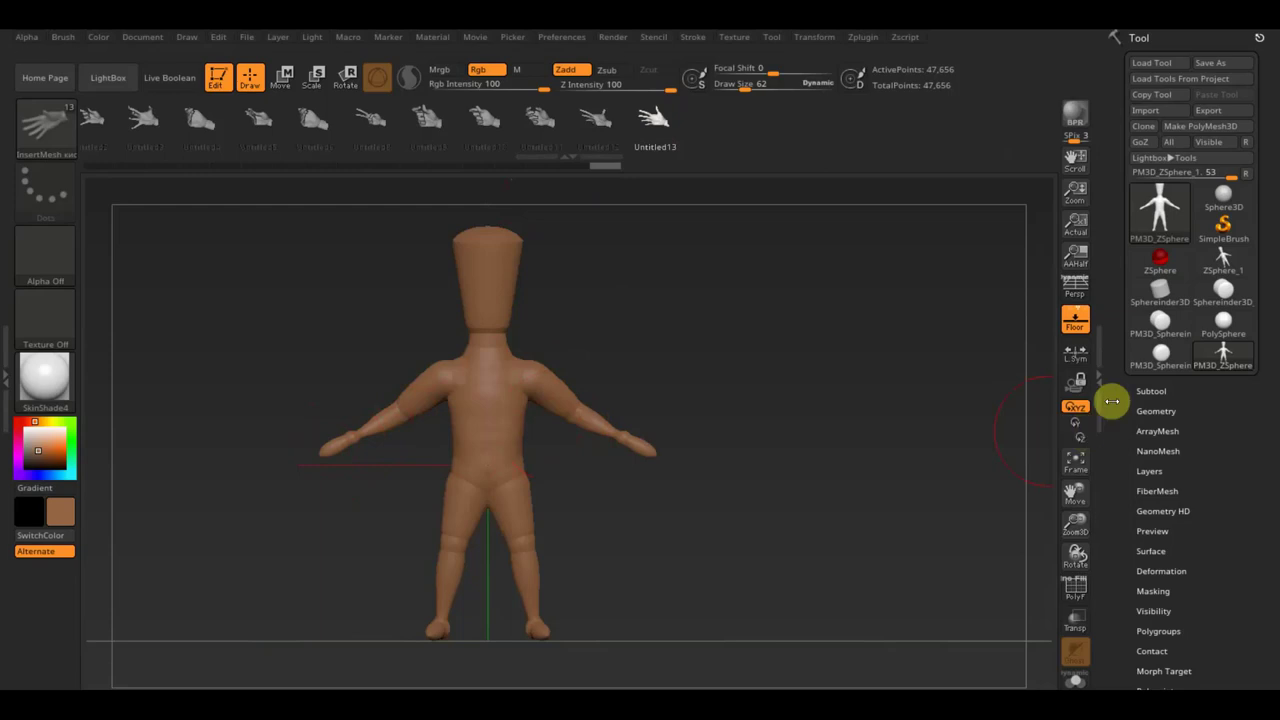
# Duplicate the mannequin as PM3D_ZSphere_2, hide the original, and insert a hand at the left arm end
pyautogui.click(1152, 391)
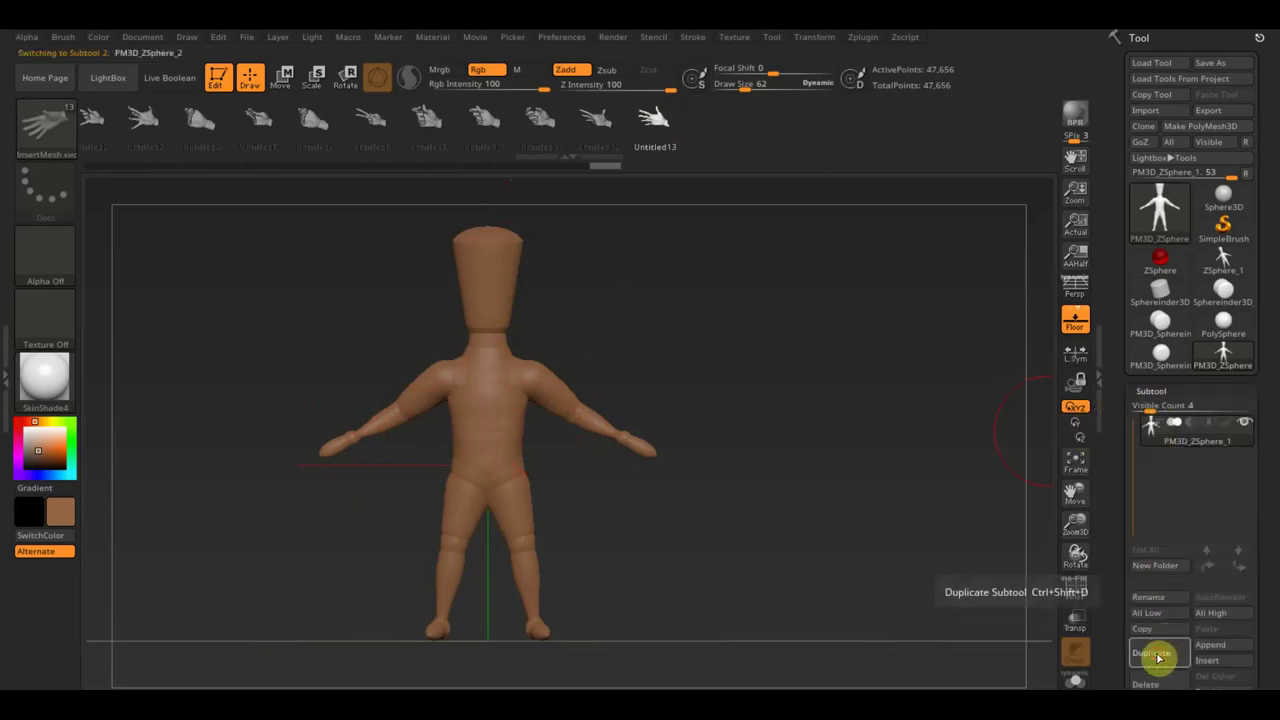
pyautogui.click(1152, 652)
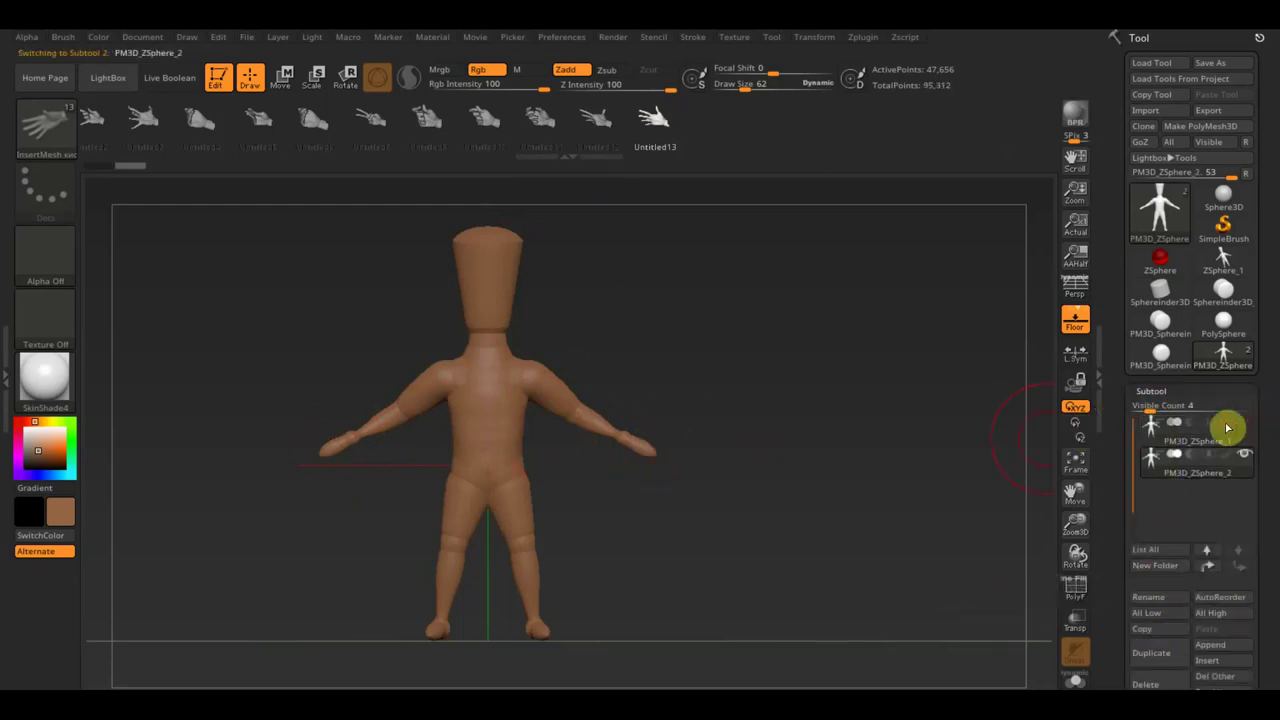
pyautogui.keyDown('ctrl'); pyautogui.click(759, 410); pyautogui.keyUp('ctrl')
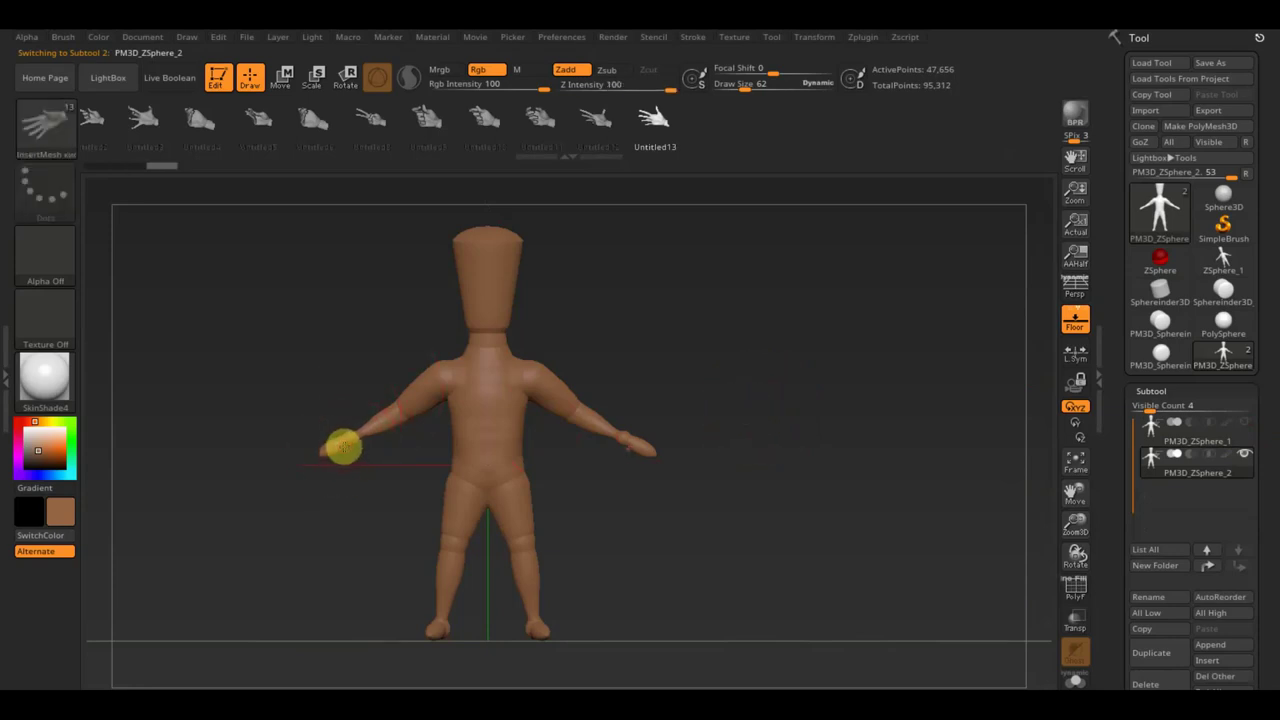
pyautogui.hotkey('ctrl', 'z')
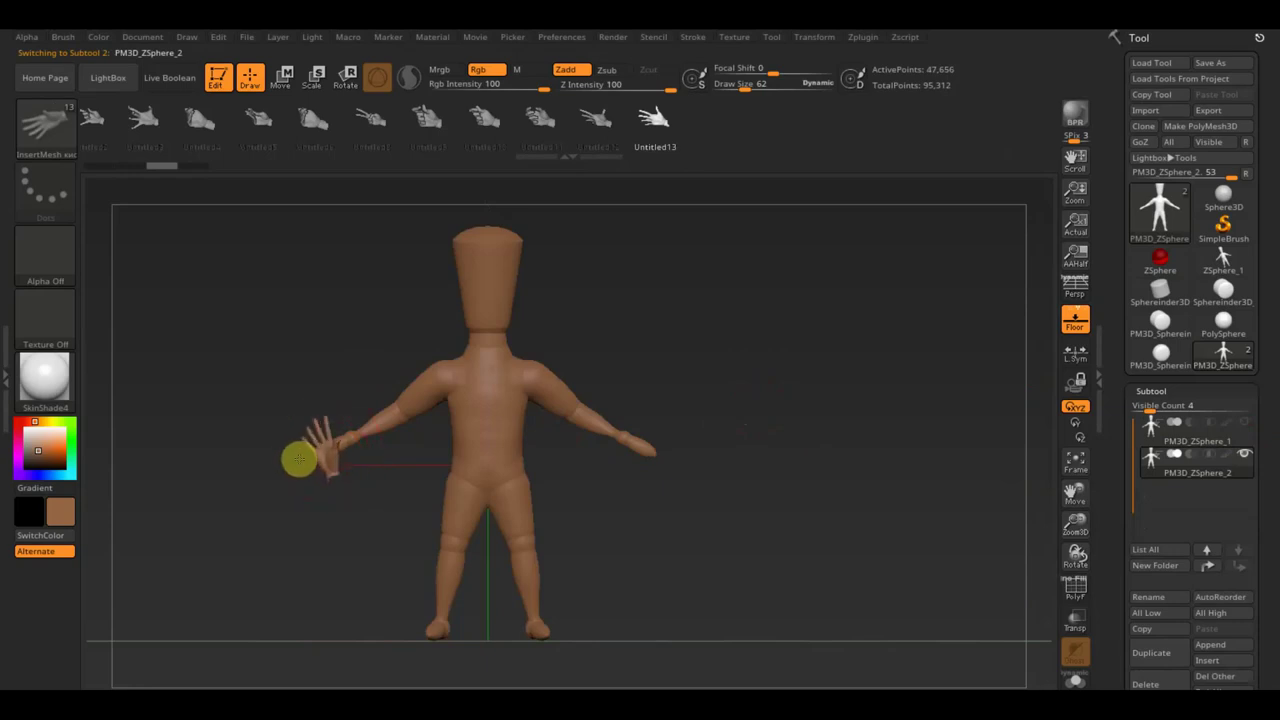
pyautogui.moveTo(299, 459); pyautogui.dragTo(293, 460)
# Switch to the Standard brush and rotate the inserted hand with the Move gizmo to align with the arm
pyautogui.click(45, 140)
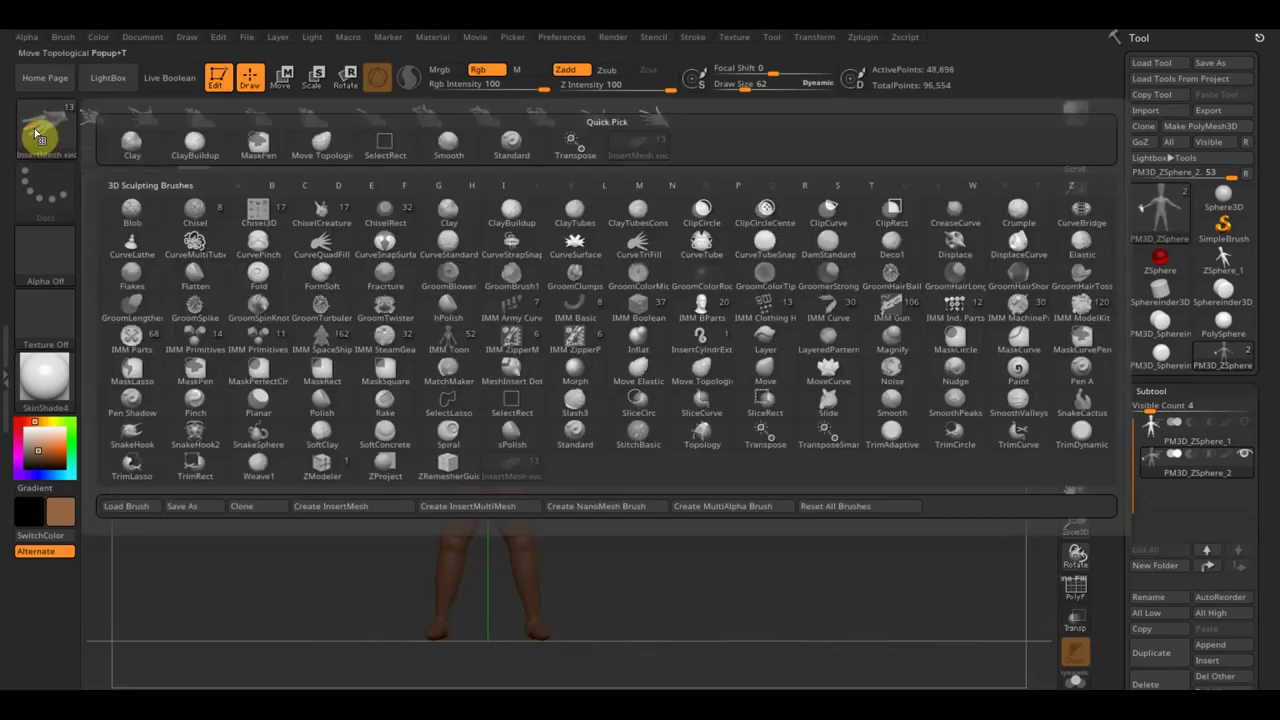
pyautogui.click(503, 143)
pyautogui.click(282, 77)
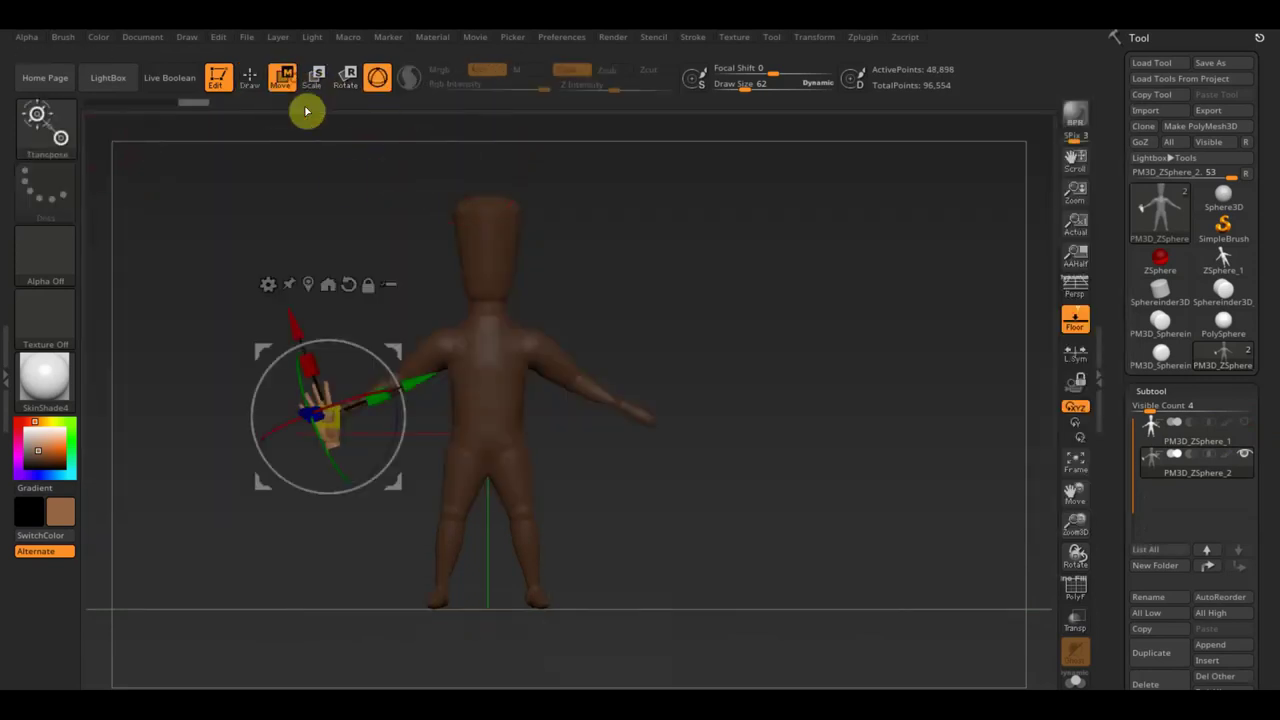
pyautogui.moveTo(365, 397); pyautogui.dragTo(257, 443)
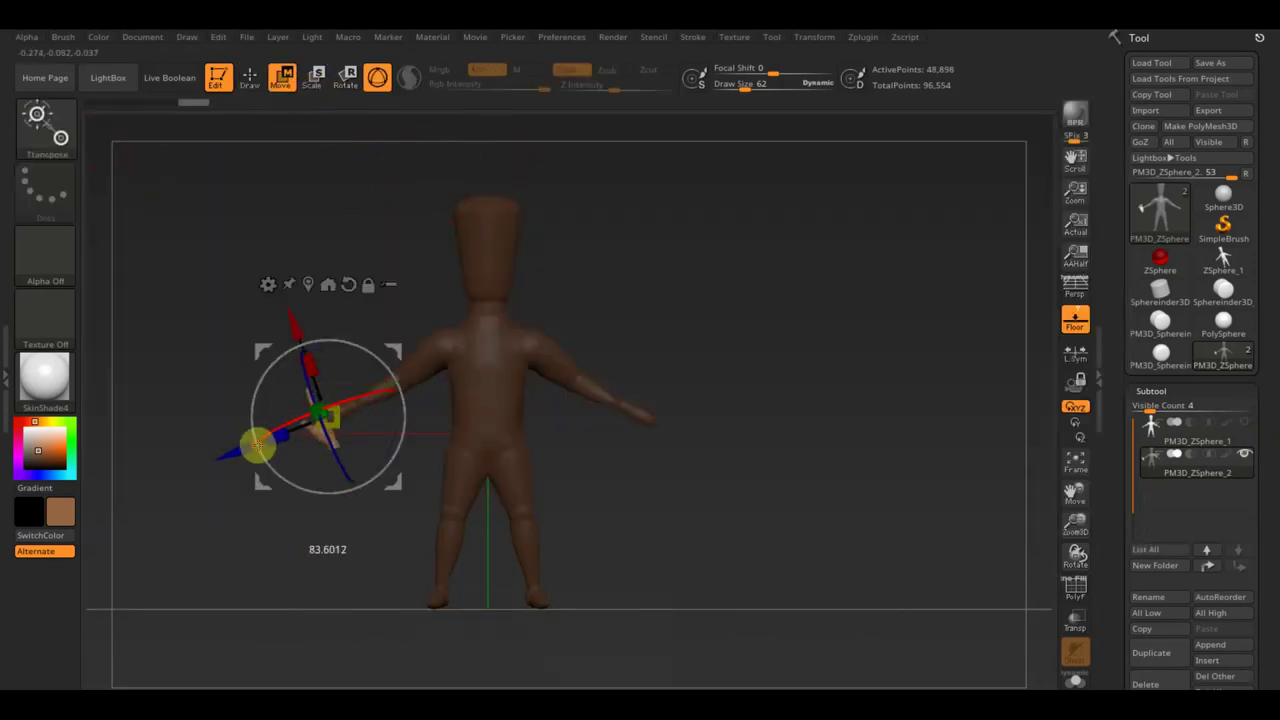
pyautogui.moveTo(398, 388)
pyautogui.mouseDown()
pyautogui.moveTo(360, 280)
pyautogui.moveTo(266, 226)
pyautogui.moveTo(234, 223)
pyautogui.mouseUp()
pyautogui.moveTo(681, 256)
pyautogui.mouseDown()
pyautogui.moveTo(709, 449)
pyautogui.moveTo(689, 451)
pyautogui.mouseUp()
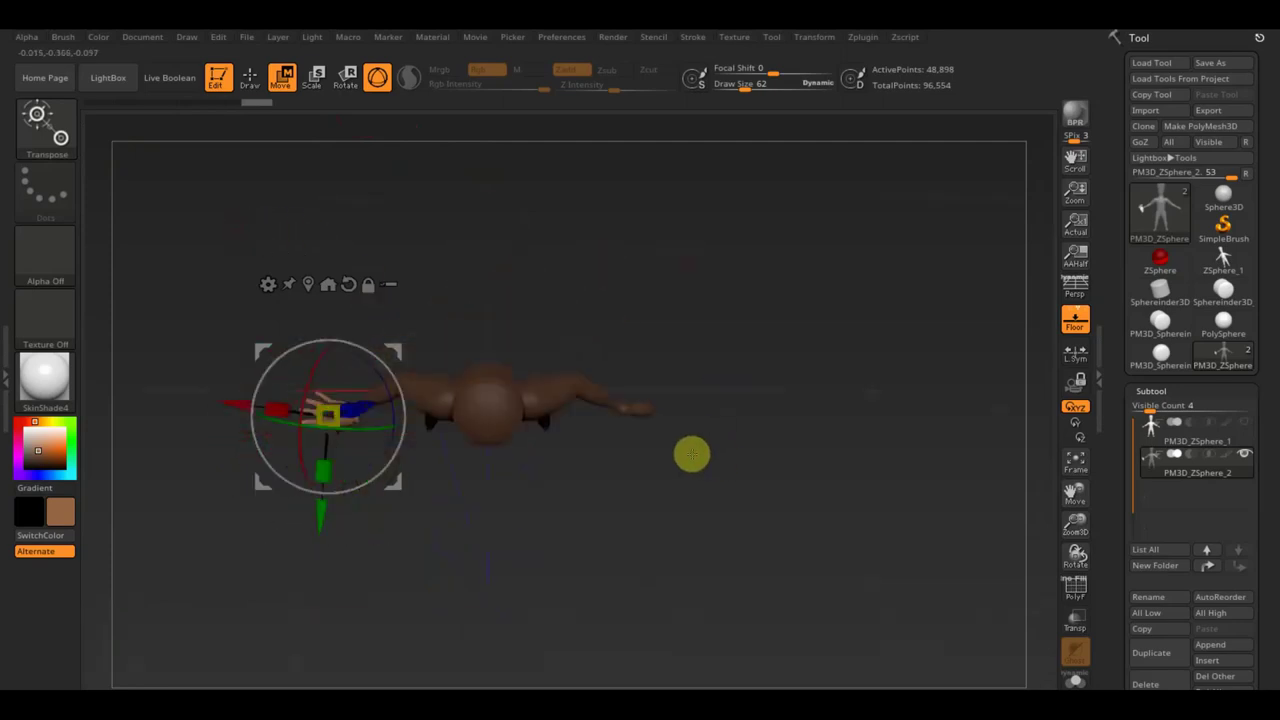
pyautogui.moveTo(395, 378)
pyautogui.mouseDown()
pyautogui.moveTo(397, 343)
pyautogui.moveTo(684, 345)
pyautogui.moveTo(714, 246)
pyautogui.mouseUp()
pyautogui.keyDown('alt'); pyautogui.moveTo(766, 366); pyautogui.dragTo(716, 453); pyautogui.keyUp('alt')
# Nudge the hand into place on the left wrist, check the fit, and clear the mask
pyautogui.moveTo(261, 347); pyautogui.dragTo(257, 334)
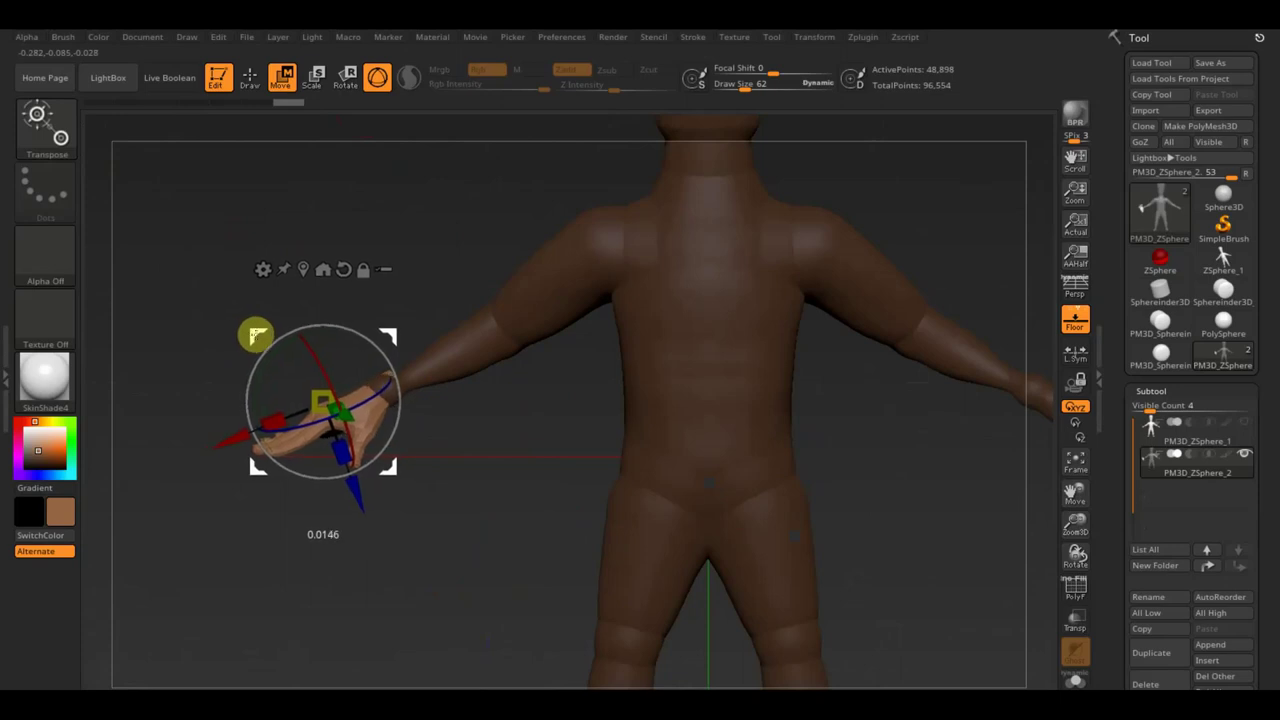
pyautogui.moveTo(463, 251)
pyautogui.mouseDown()
pyautogui.moveTo(490, 333)
pyautogui.moveTo(480, 366)
pyautogui.moveTo(423, 371)
pyautogui.mouseUp()
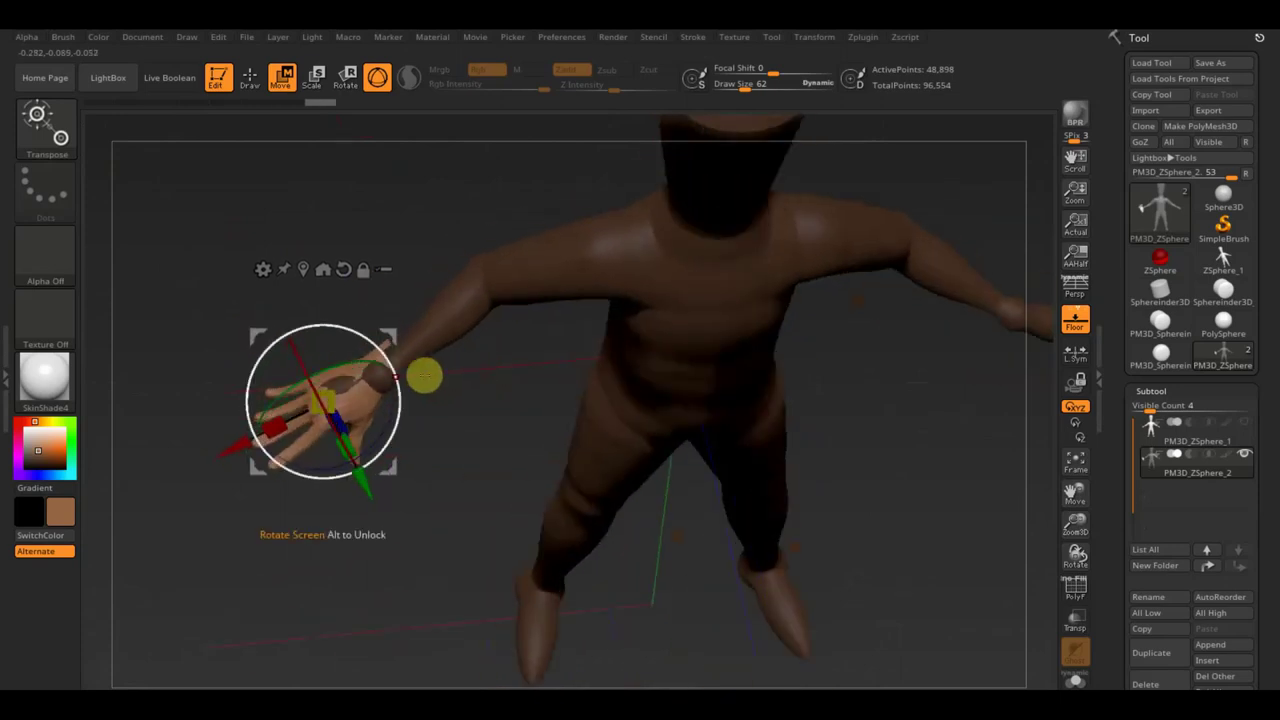
pyautogui.moveTo(908, 540)
pyautogui.mouseDown()
pyautogui.moveTo(903, 451)
pyautogui.moveTo(842, 373)
pyautogui.mouseUp()
pyautogui.moveTo(914, 243); pyautogui.dragTo(920, 234)
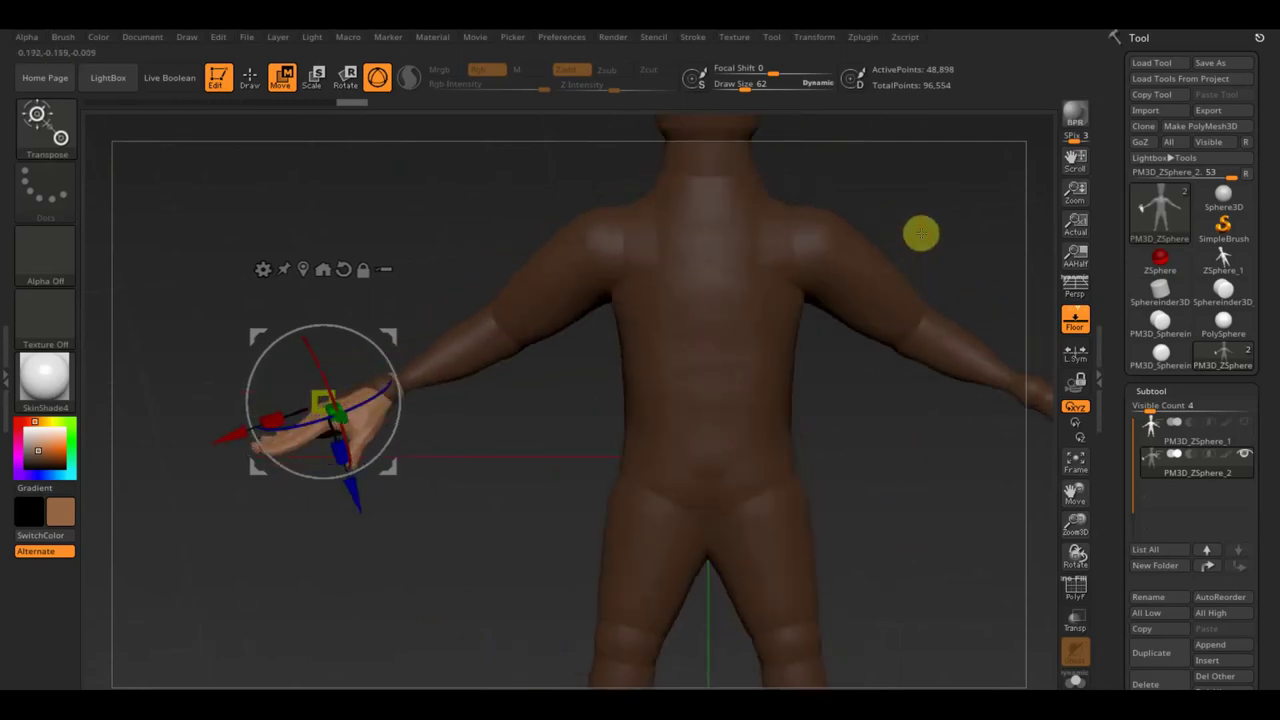
pyautogui.press('f')
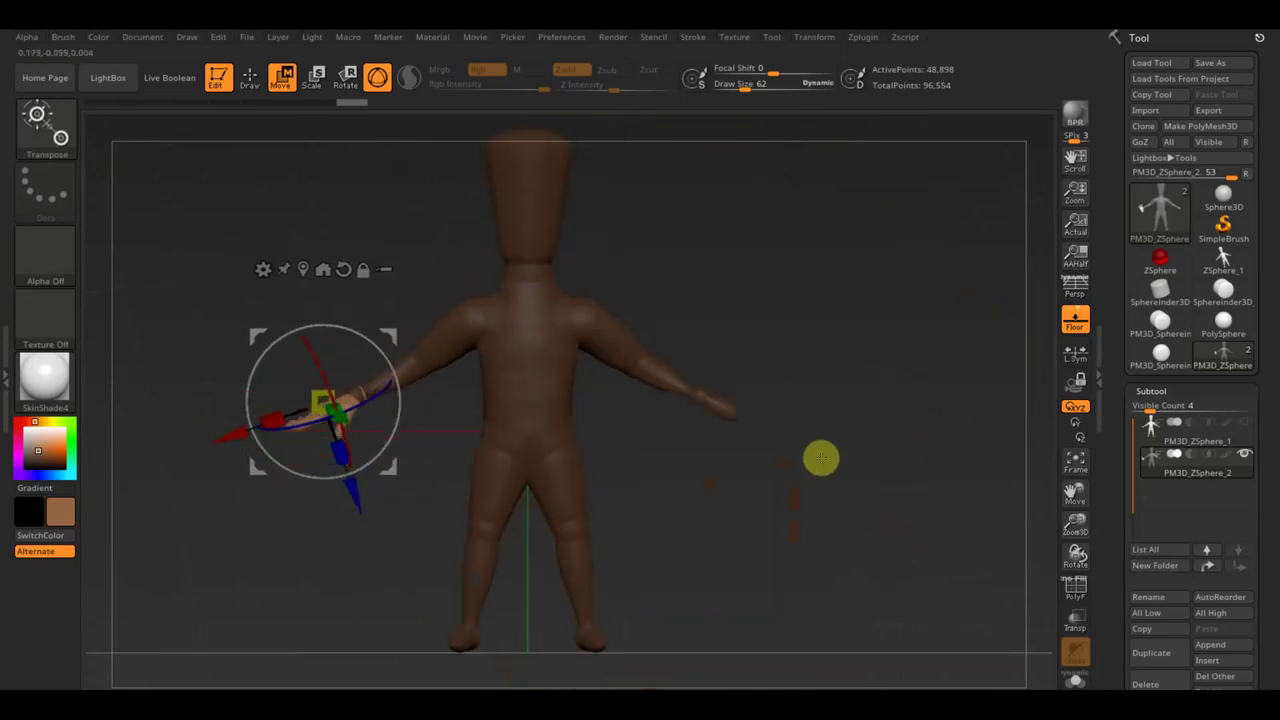
pyautogui.keyDown('ctrl'); pyautogui.click(820, 457); pyautogui.keyUp('ctrl')
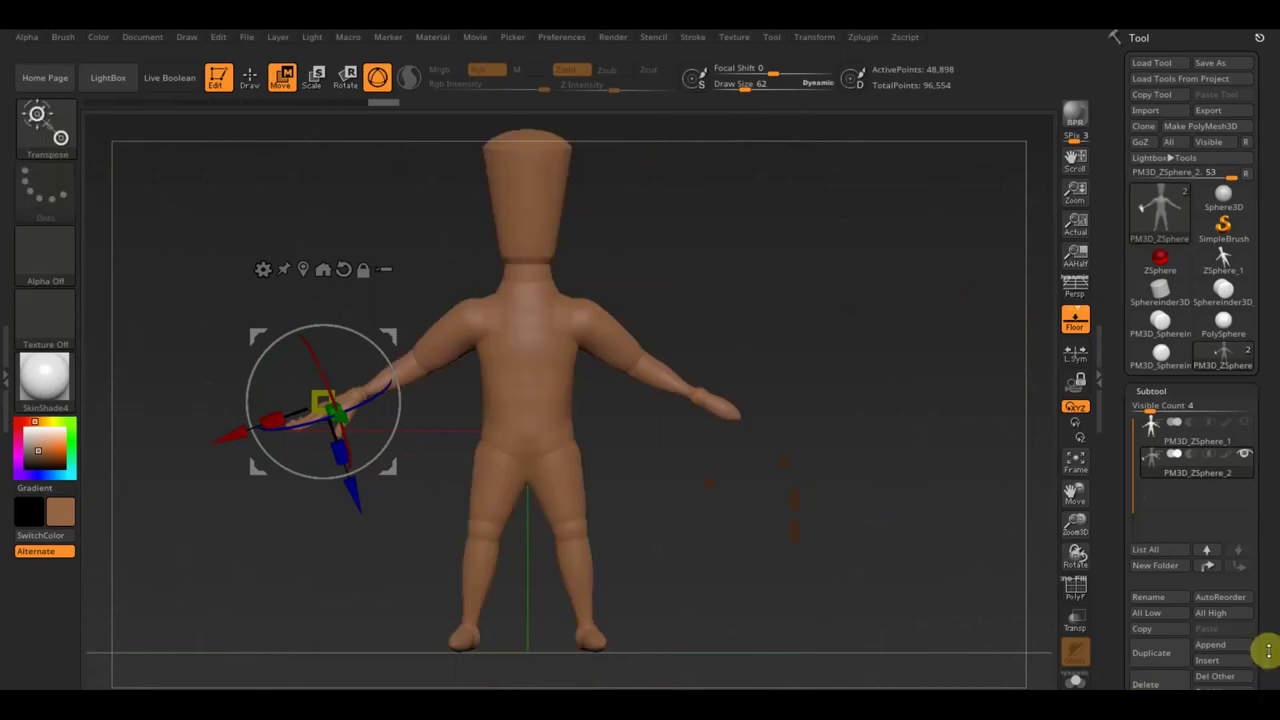
pyautogui.moveTo(1268, 651); pyautogui.dragTo(1271, 571)
# Split the hidden hand into its own subtool with Split Hidden
pyautogui.click(1143, 594)
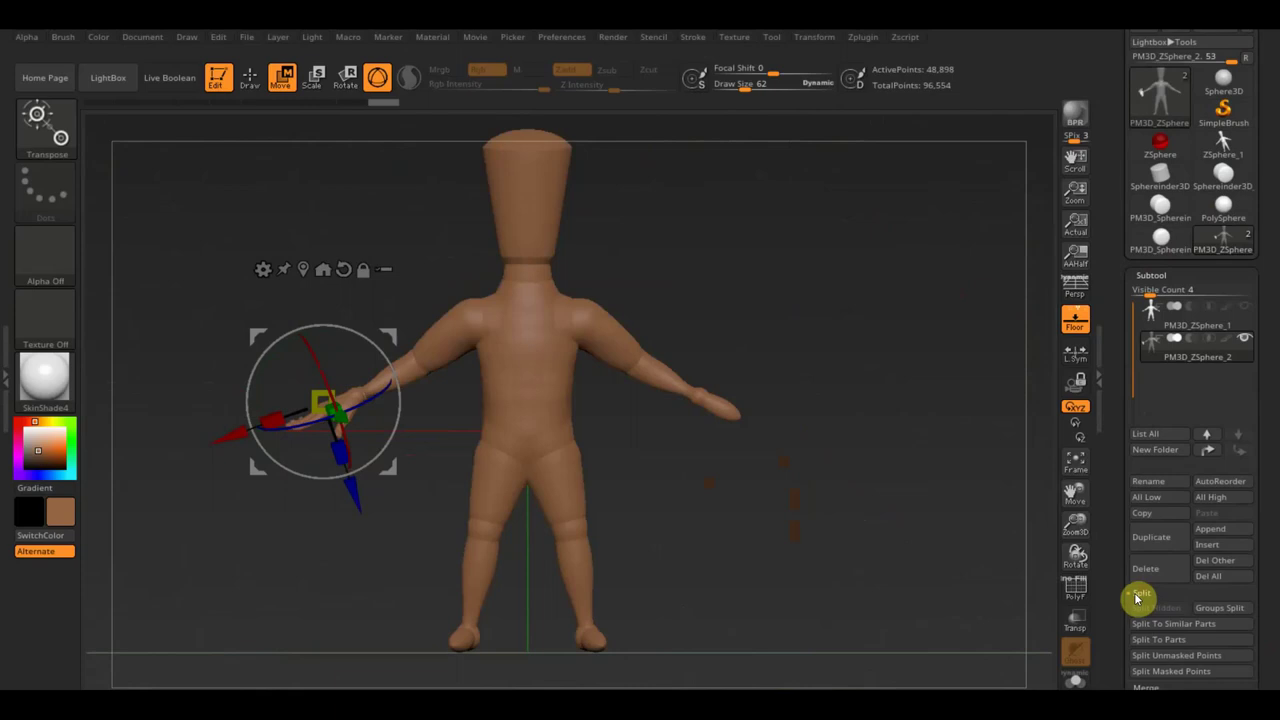
pyautogui.click(1182, 613)
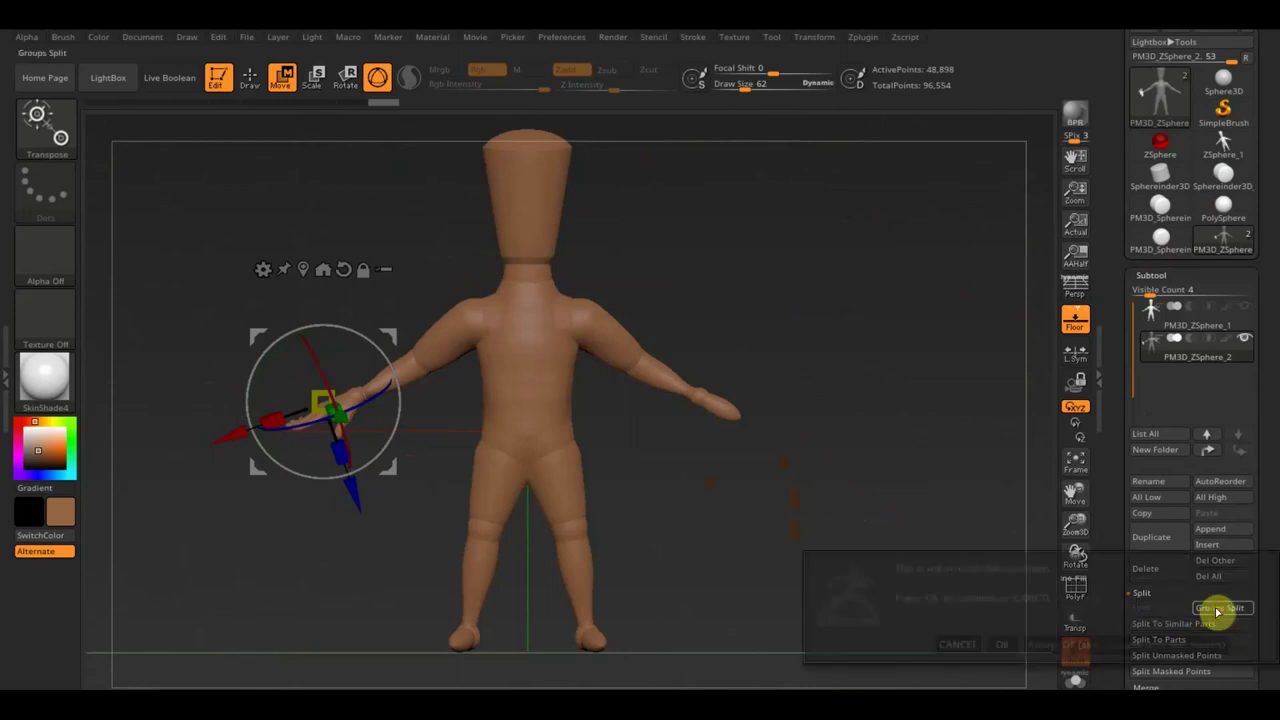
pyautogui.click(1000, 643)
# Delete the leftover body copy subtool and make the original mannequin visible again
pyautogui.click(1157, 372)
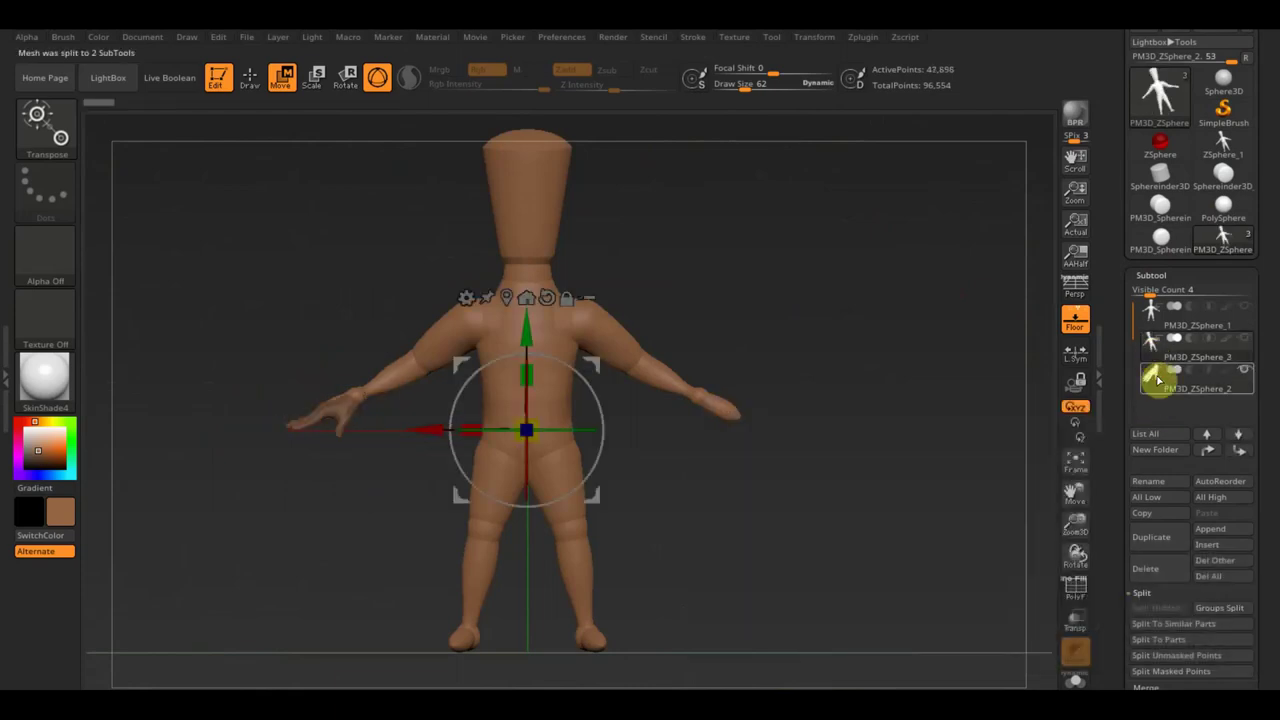
pyautogui.click(1155, 572)
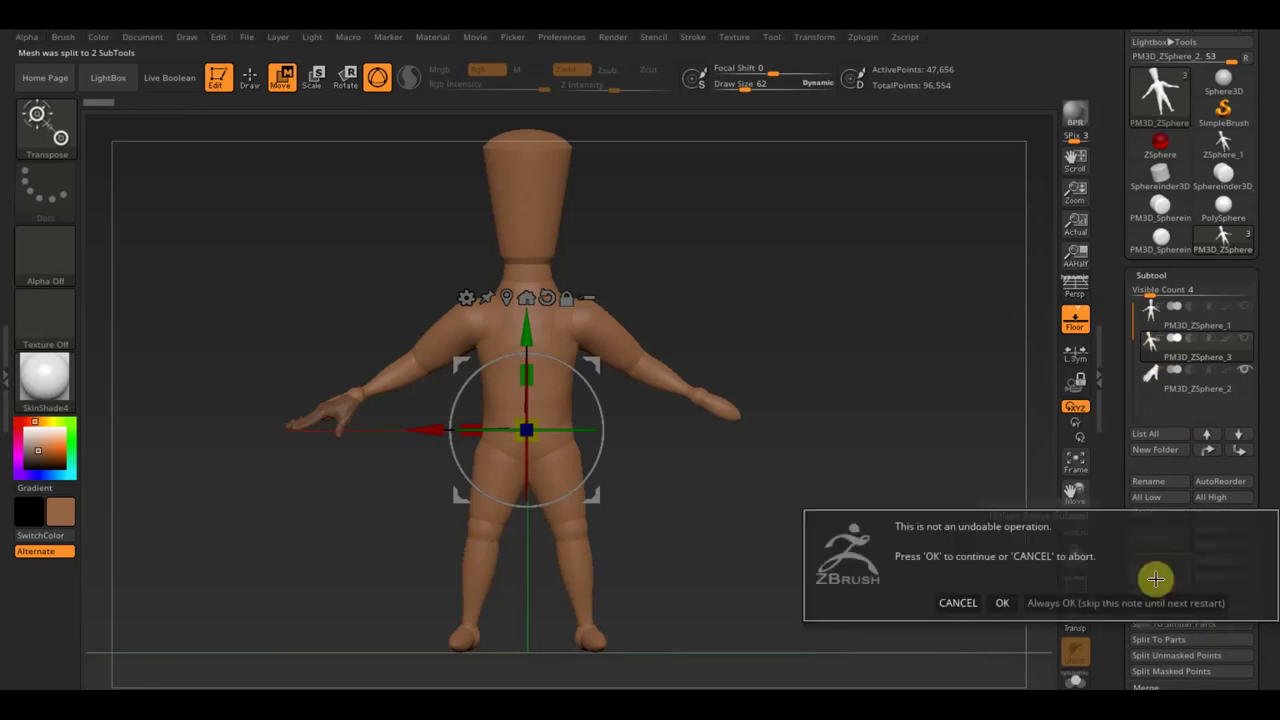
pyautogui.click(1006, 603)
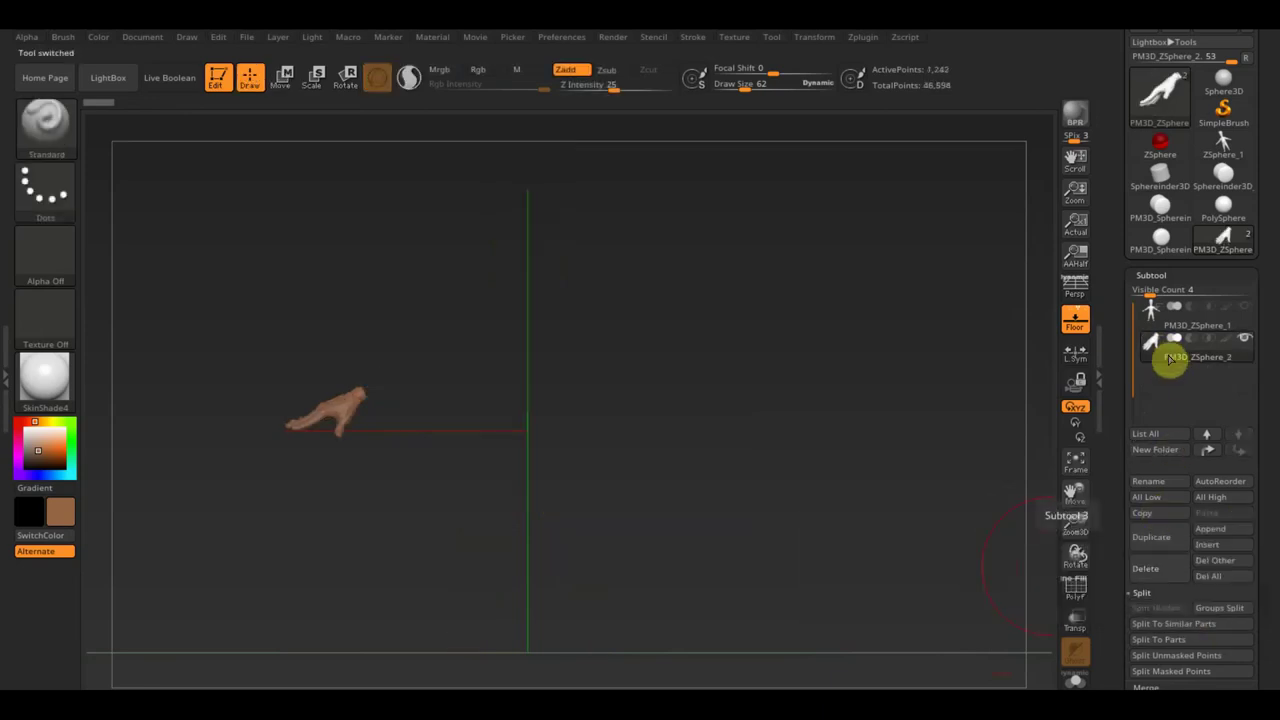
pyautogui.click(1244, 306)
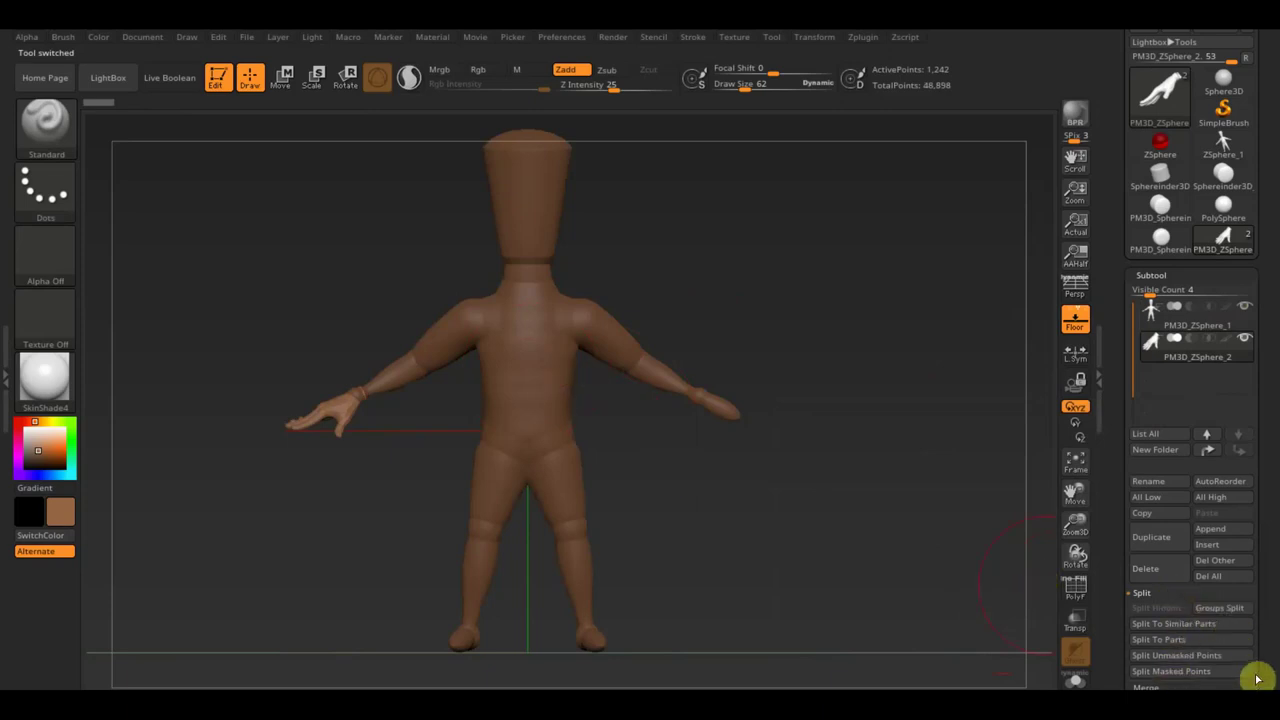
# Mirror And Weld the hand onto the opposite wrist, raising the total to 50,130 points
pyautogui.scroll(-2, 1257, 671)
pyautogui.scroll(-3, 1257, 630)
pyautogui.click(1160, 548)
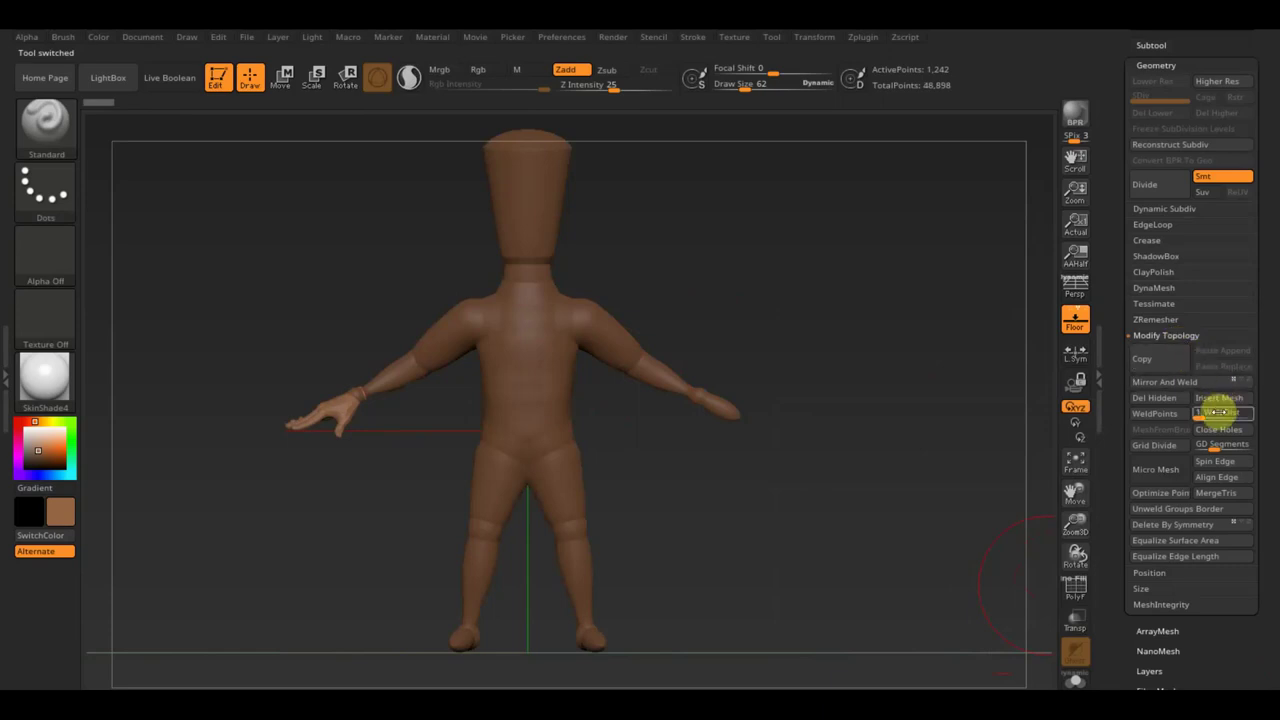
pyautogui.click(1194, 382)
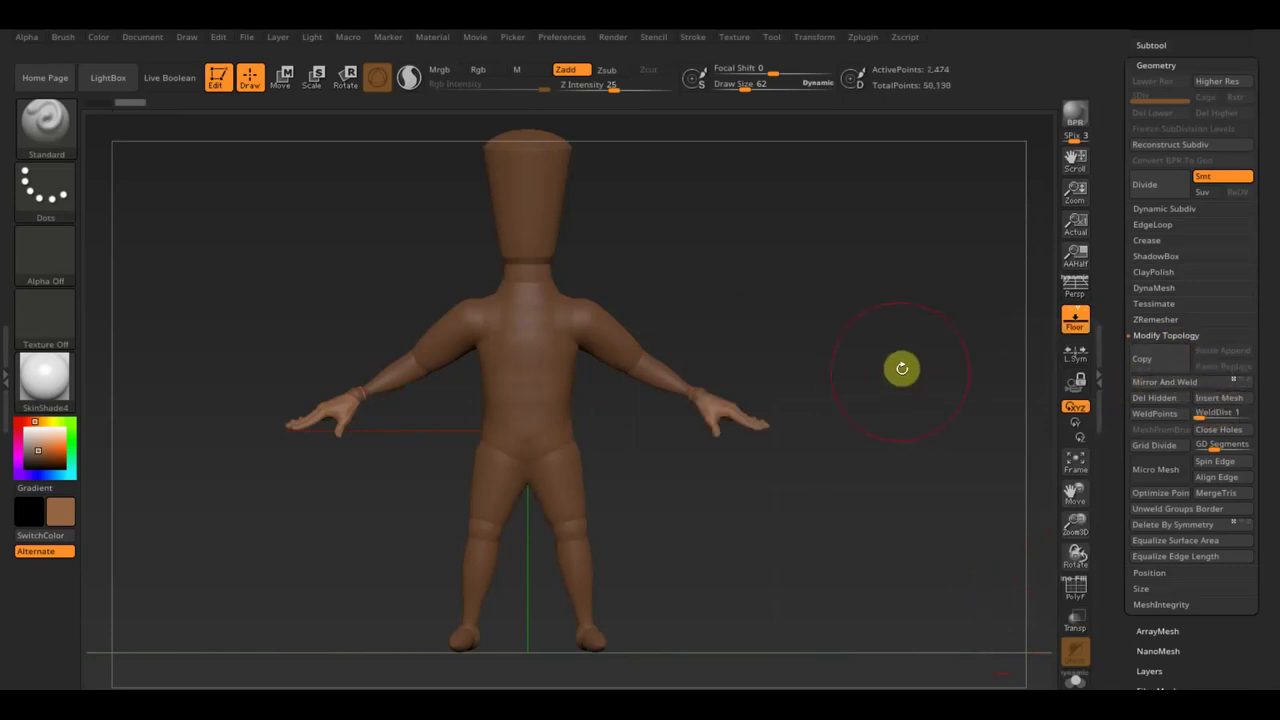
pyautogui.moveTo(765, 236); pyautogui.dragTo(781, 292)
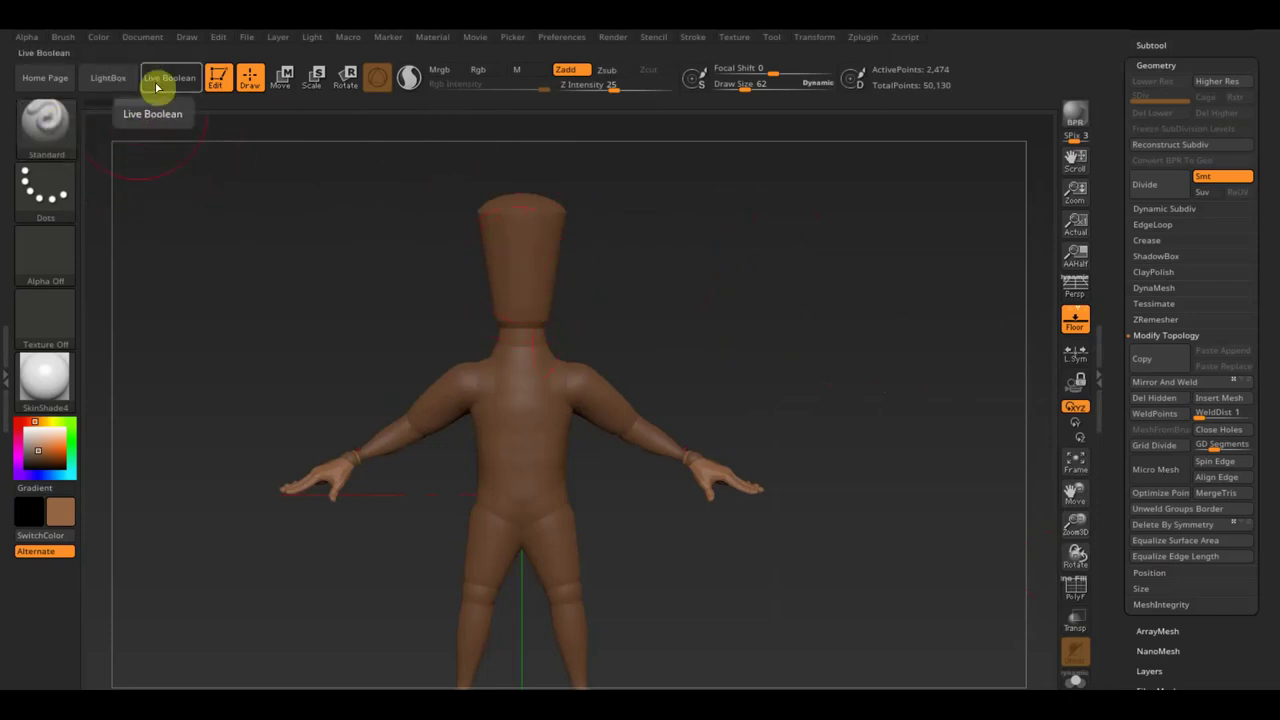
# In LightBox, browse into the Project folders and open the Head planes folder
pyautogui.click(114, 83)
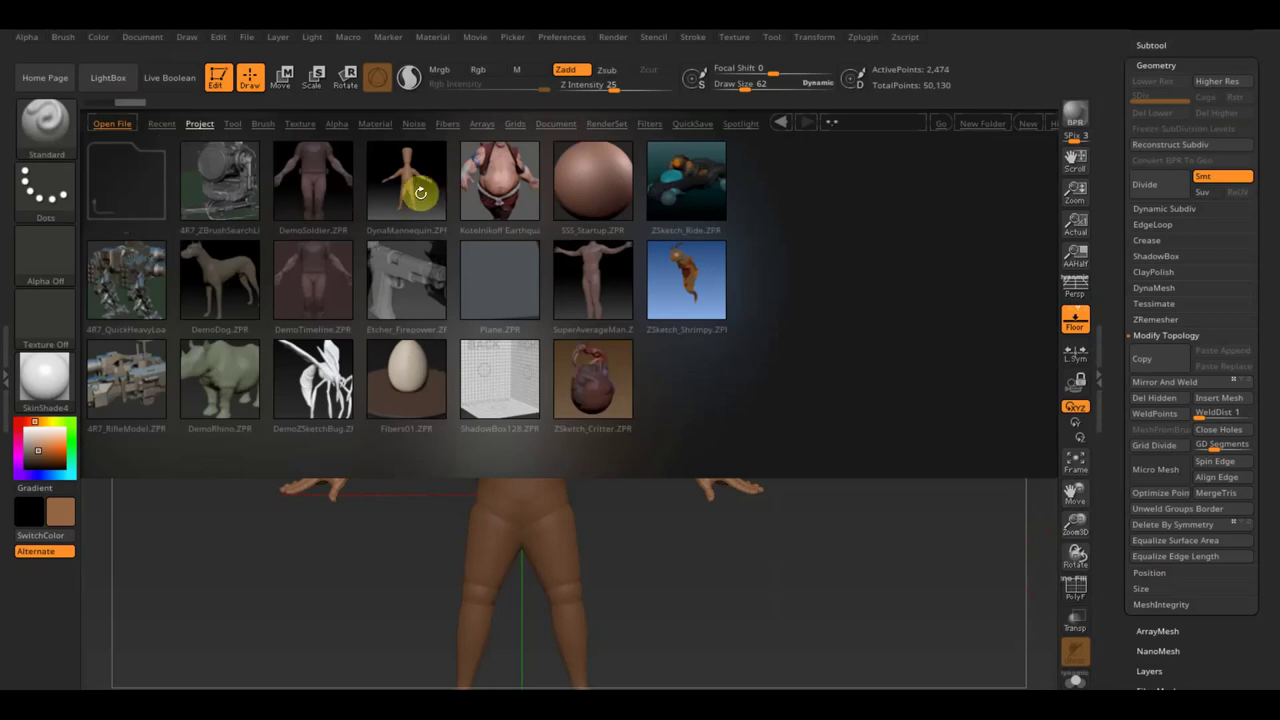
pyautogui.doubleClick(142, 163)
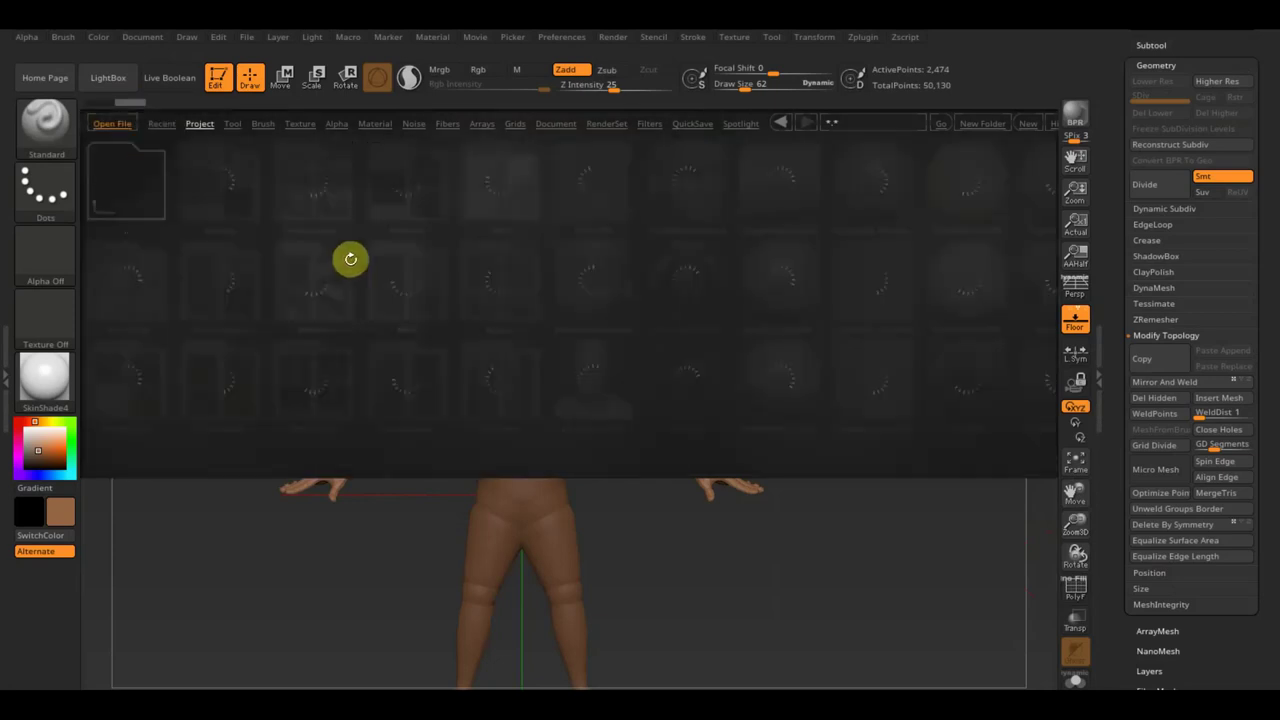
pyautogui.moveTo(313, 181)
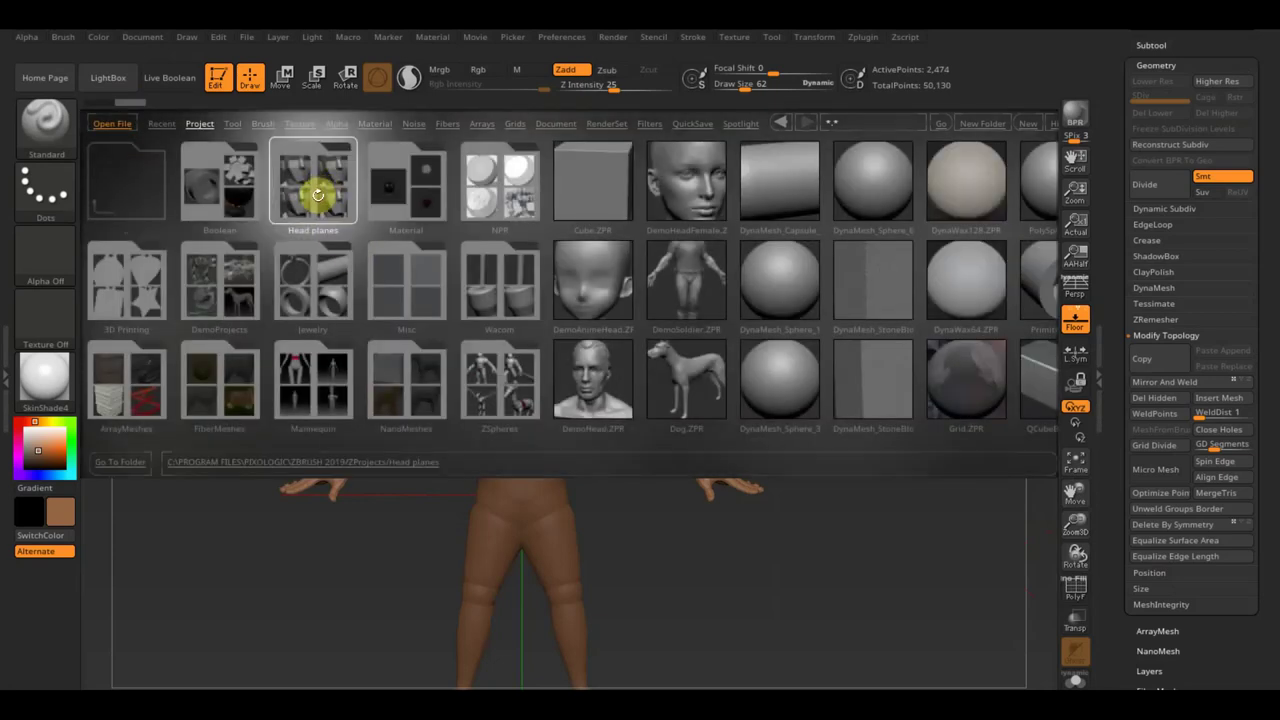
pyautogui.doubleClick(316, 190)
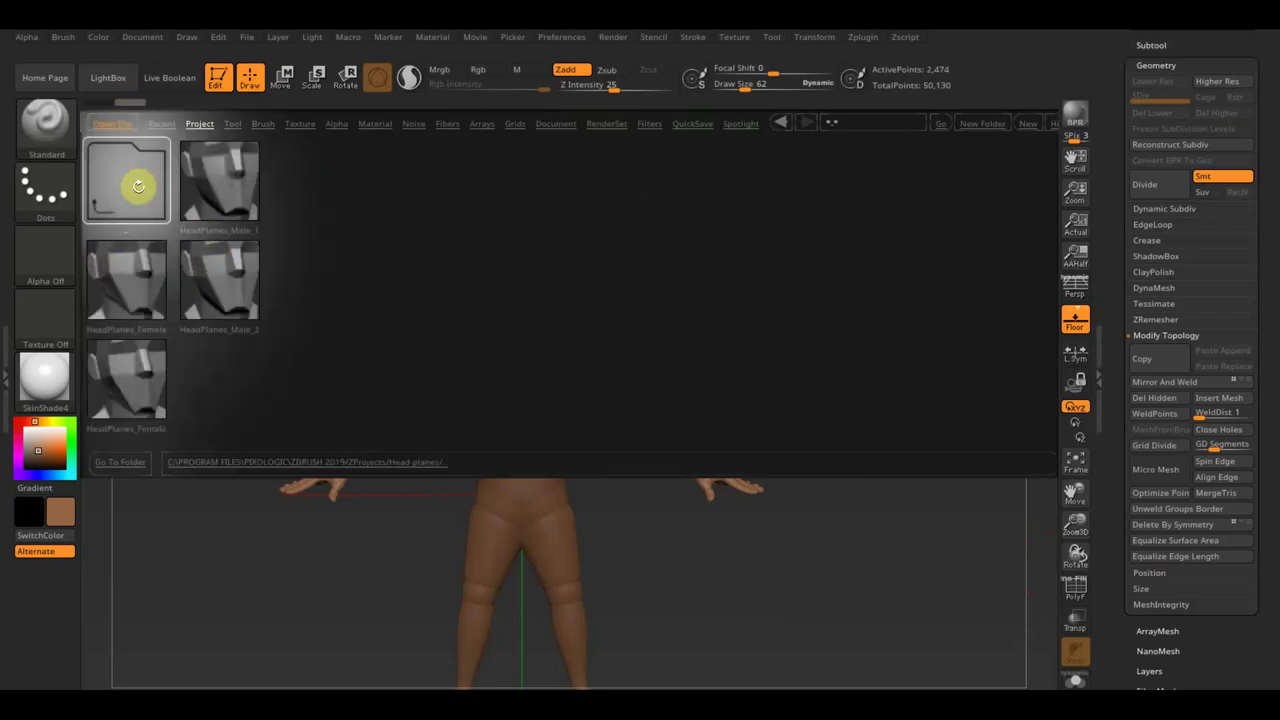
# Close the file browser, restore the subtool list and add a copy of the hands subtool
pyautogui.click(108, 77)
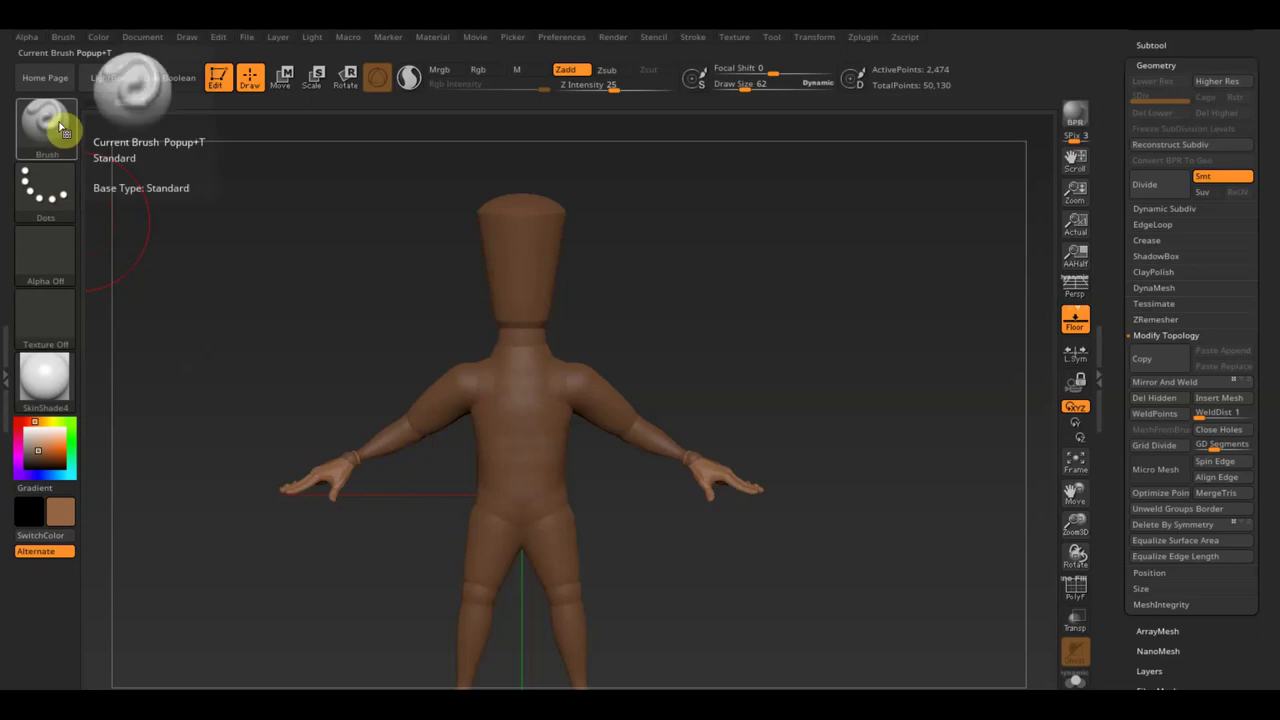
pyautogui.moveTo(1160, 45); pyautogui.dragTo(1186, 206)
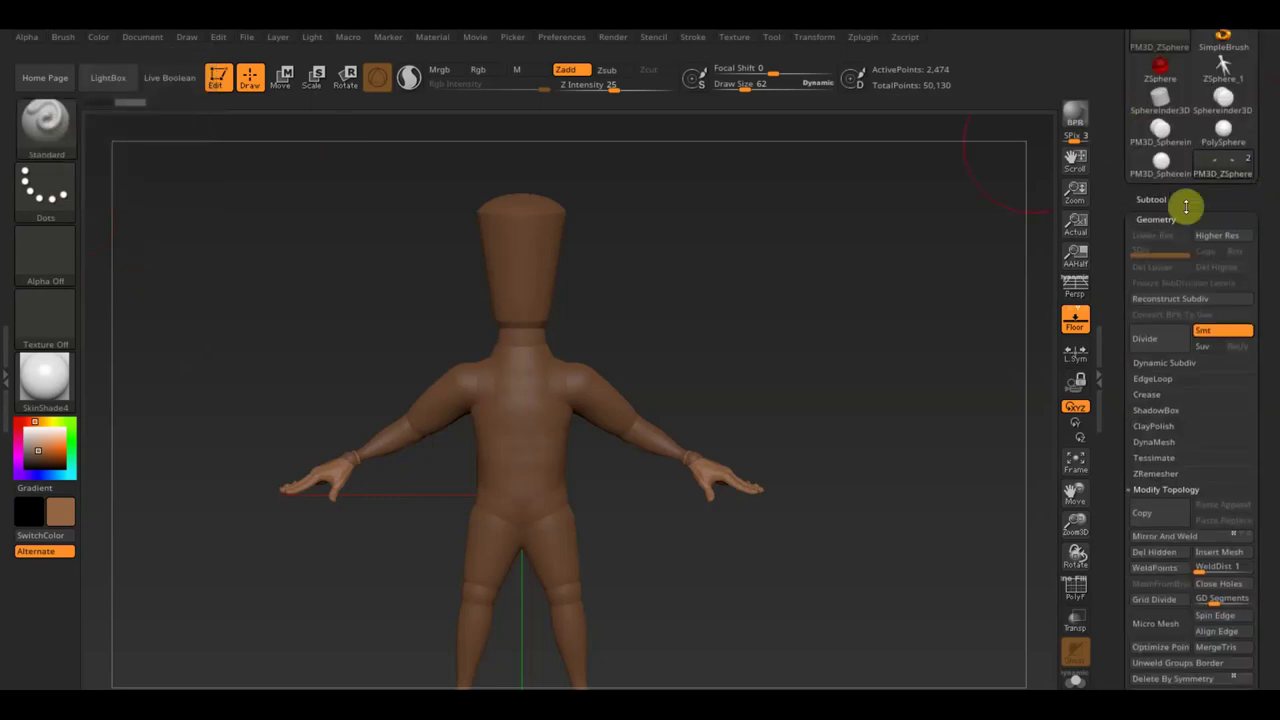
pyautogui.click(1156, 199)
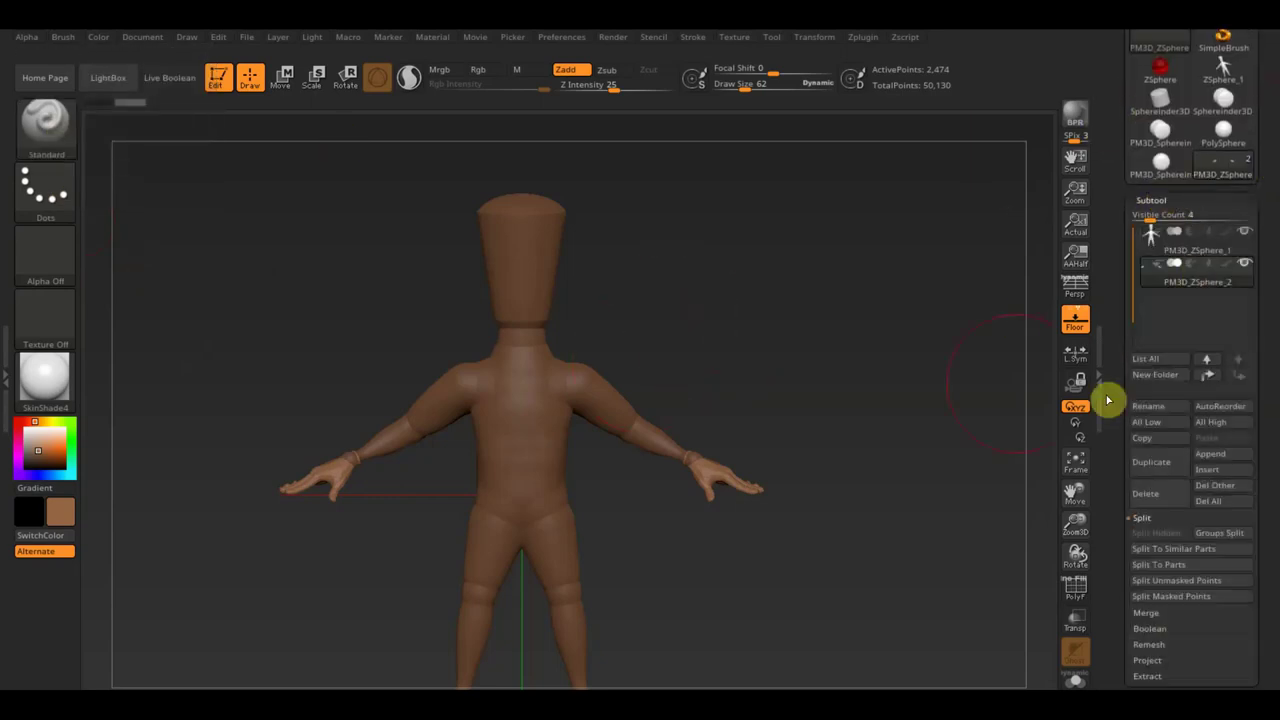
pyautogui.moveTo(926, 429)
pyautogui.mouseDown()
pyautogui.moveTo(911, 414)
pyautogui.moveTo(916, 350)
pyautogui.mouseUp()
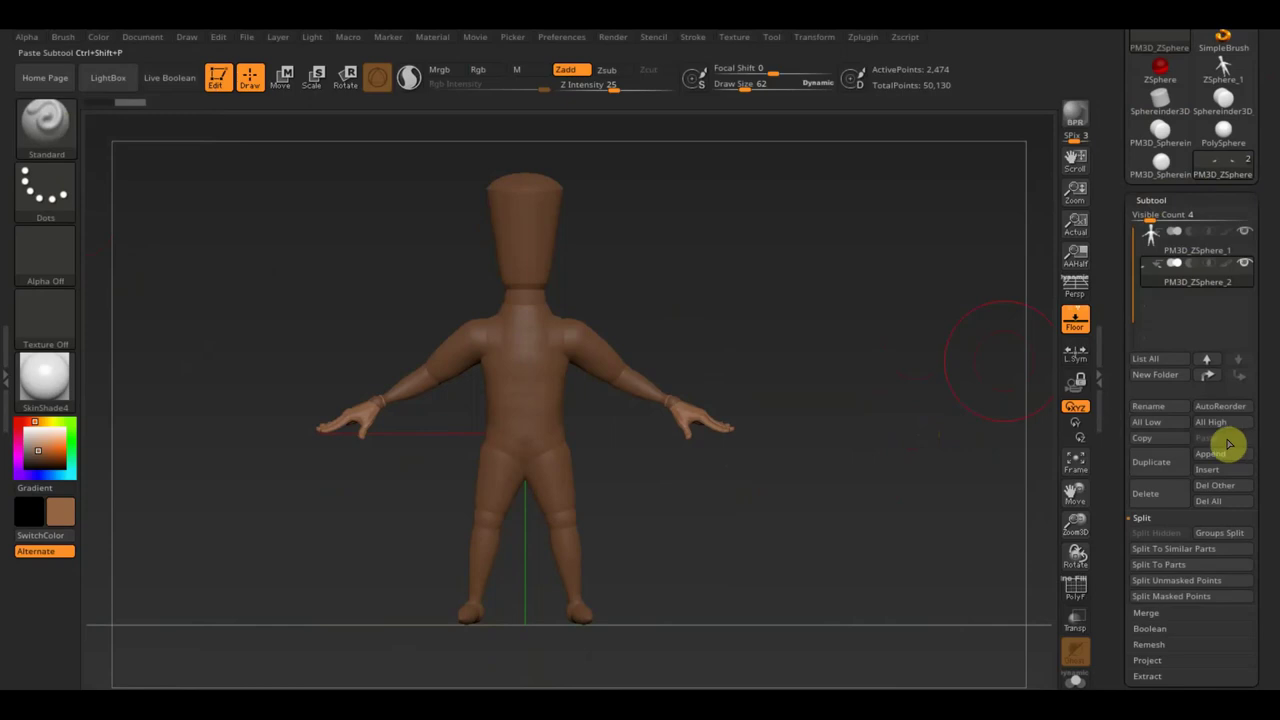
pyautogui.click(1163, 467)
pyautogui.click(1221, 457)
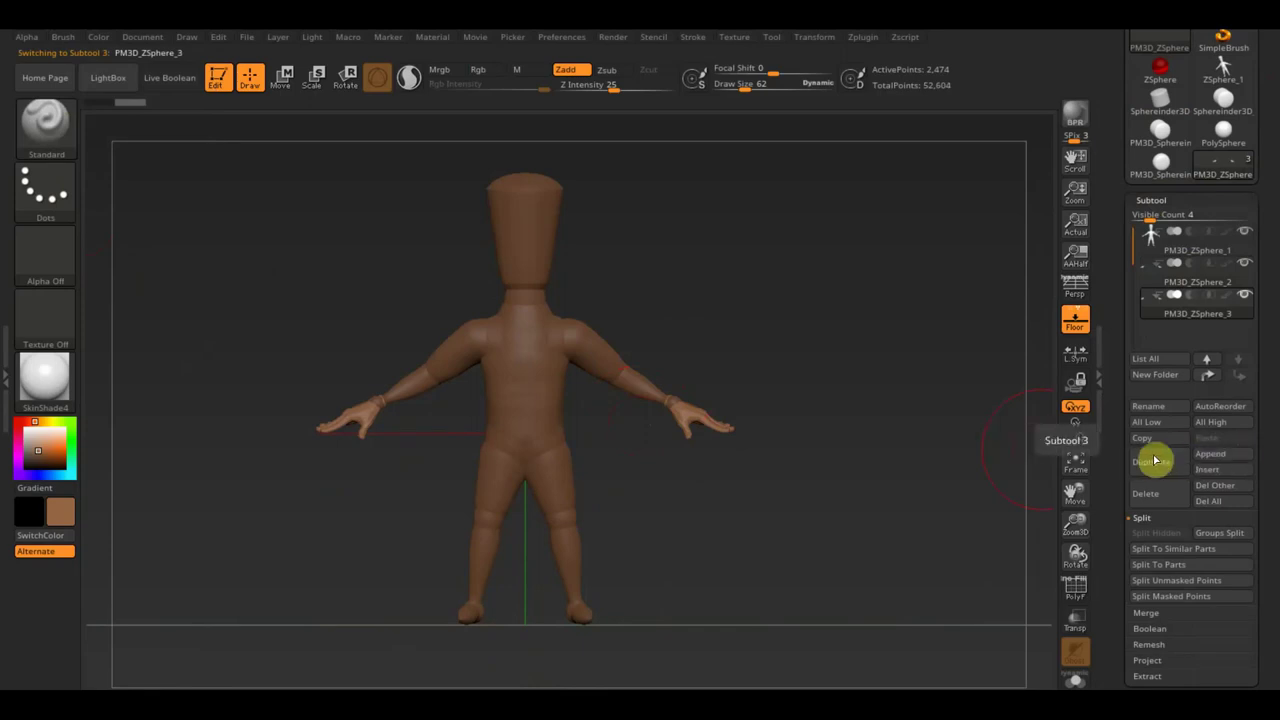
# Import the Female_PlanesofHead_128 mesh and zoom out to see the whole head
pyautogui.scroll(1, 1265, 146)
pyautogui.scroll(3, 1249, 188)
pyautogui.scroll(2, 1265, 150)
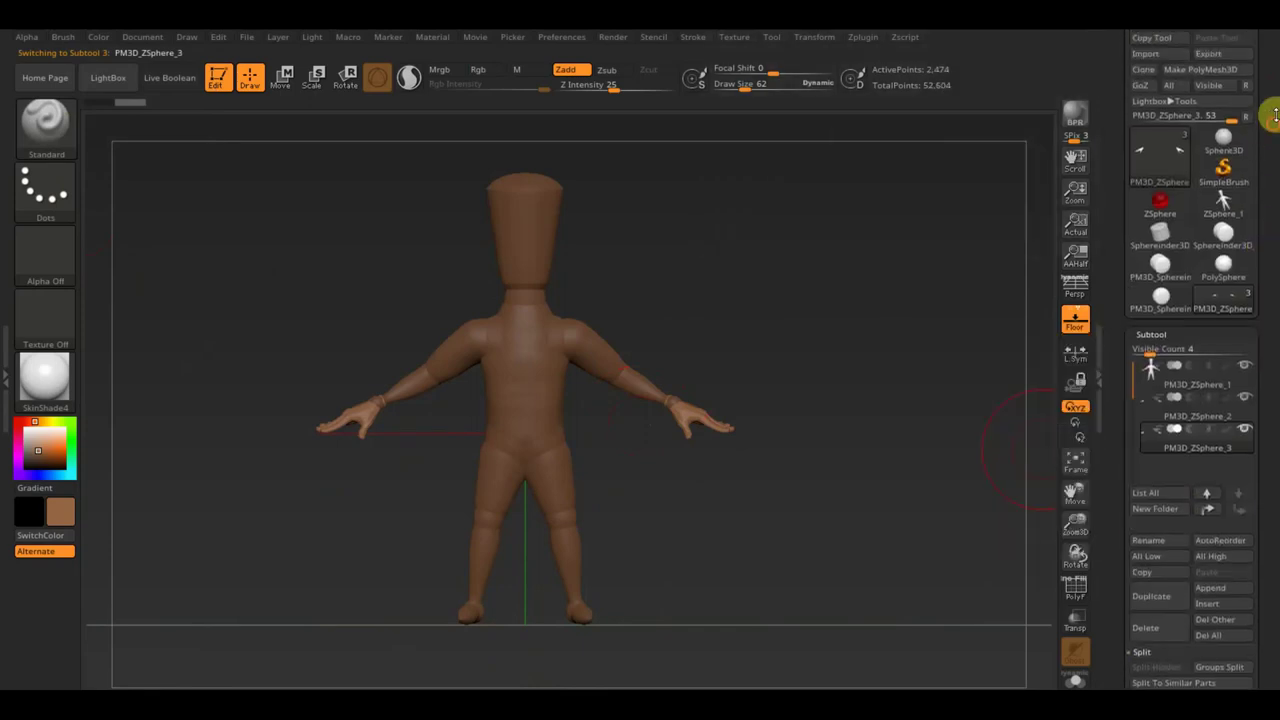
pyautogui.scroll(2, 1270, 170)
pyautogui.click(1160, 111)
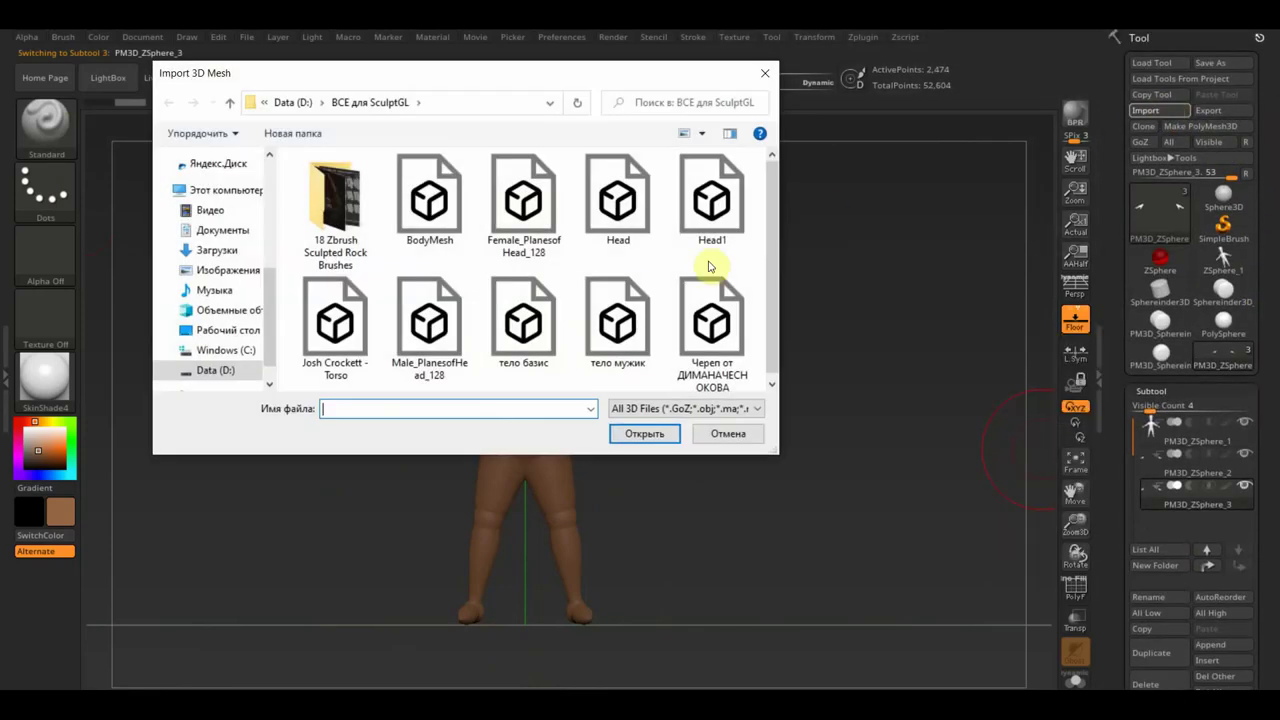
pyautogui.click(529, 207)
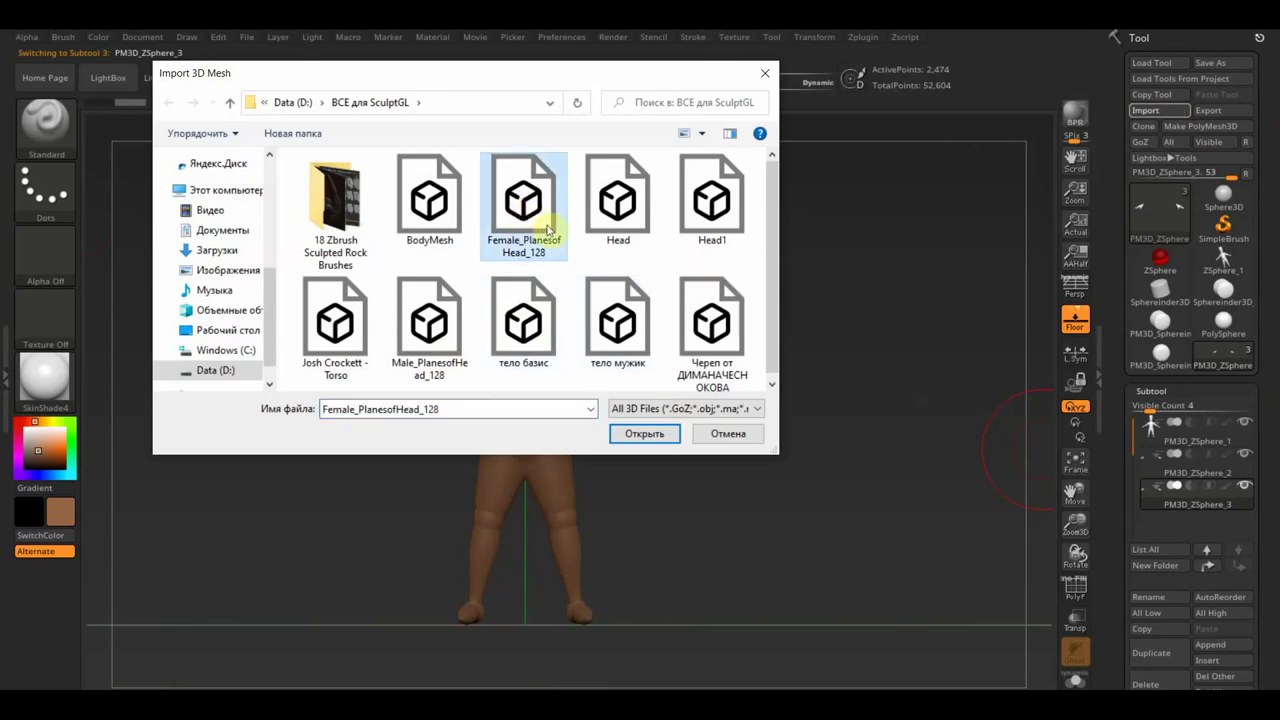
pyautogui.doubleClick(518, 207)
pyautogui.keyDown('alt'); pyautogui.moveTo(888, 525); pyautogui.dragTo(737, 257); pyautogui.keyUp('alt')
# Shrink the Female_PlanesofHead_128 head with the Transpose gizmo and nudge it down onto the neck
pyautogui.click(283, 77)
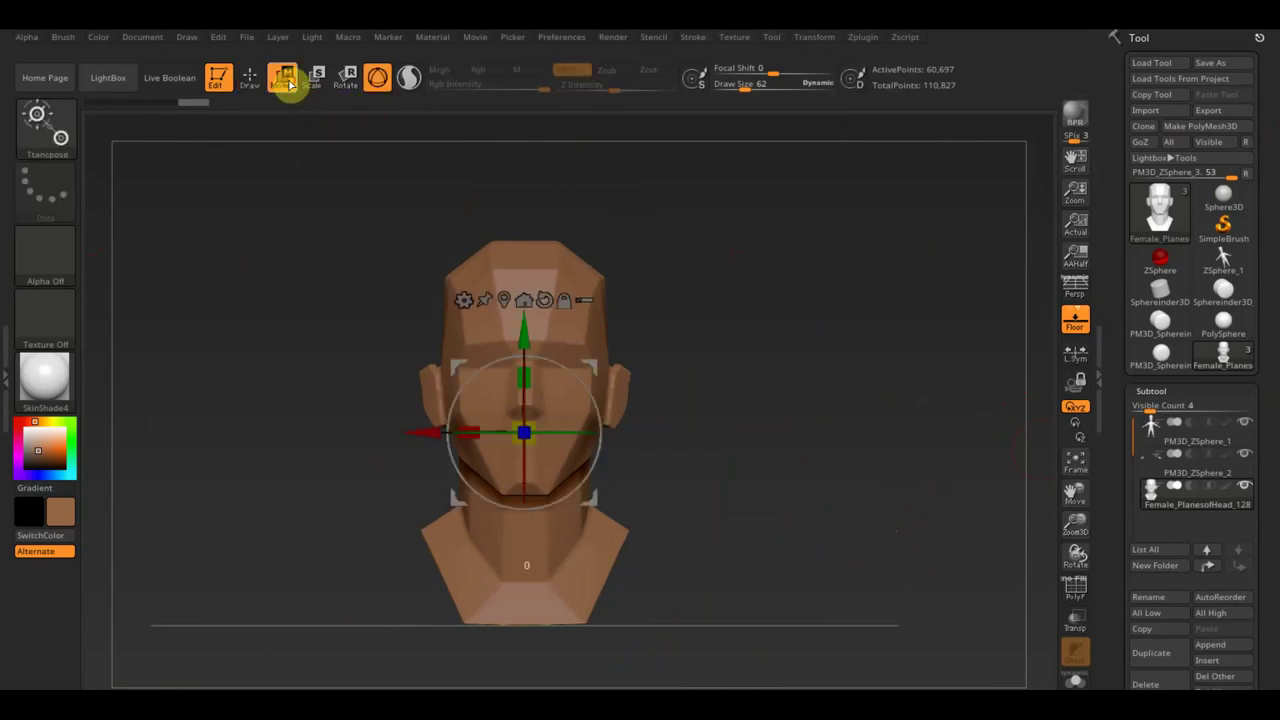
pyautogui.moveTo(535, 438); pyautogui.dragTo(451, 320)
pyautogui.hotkey('ctrl', 'z')
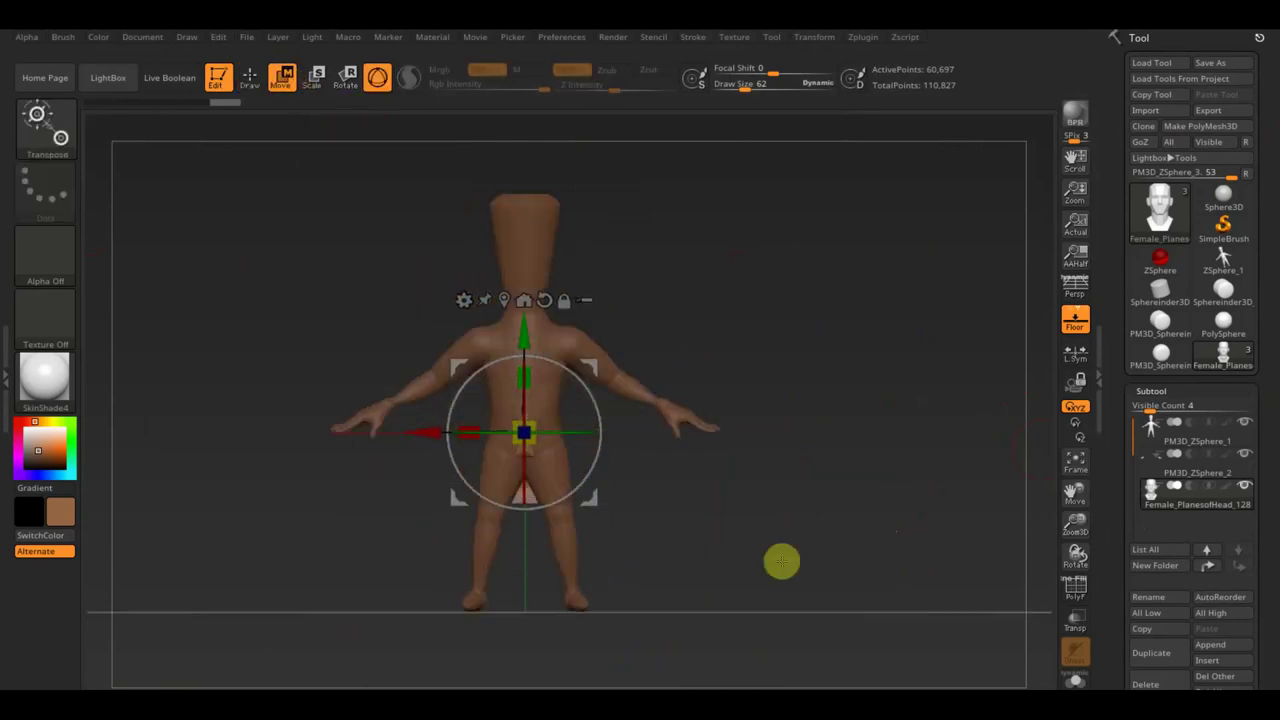
pyautogui.moveTo(524, 343)
pyautogui.mouseDown()
pyautogui.moveTo(540, 172)
pyautogui.moveTo(829, 251)
pyautogui.moveTo(686, 280)
pyautogui.moveTo(652, 263)
pyautogui.moveTo(648, 273)
pyautogui.mouseUp()
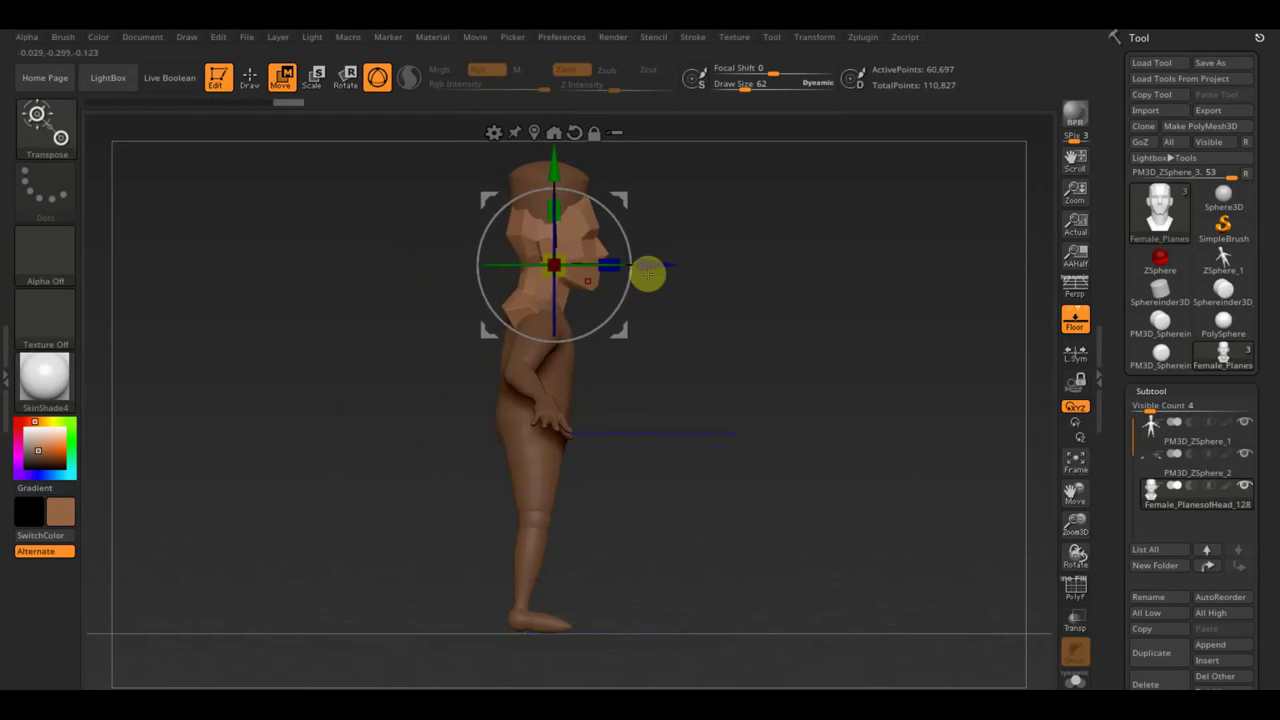
pyautogui.moveTo(565, 272); pyautogui.dragTo(555, 267)
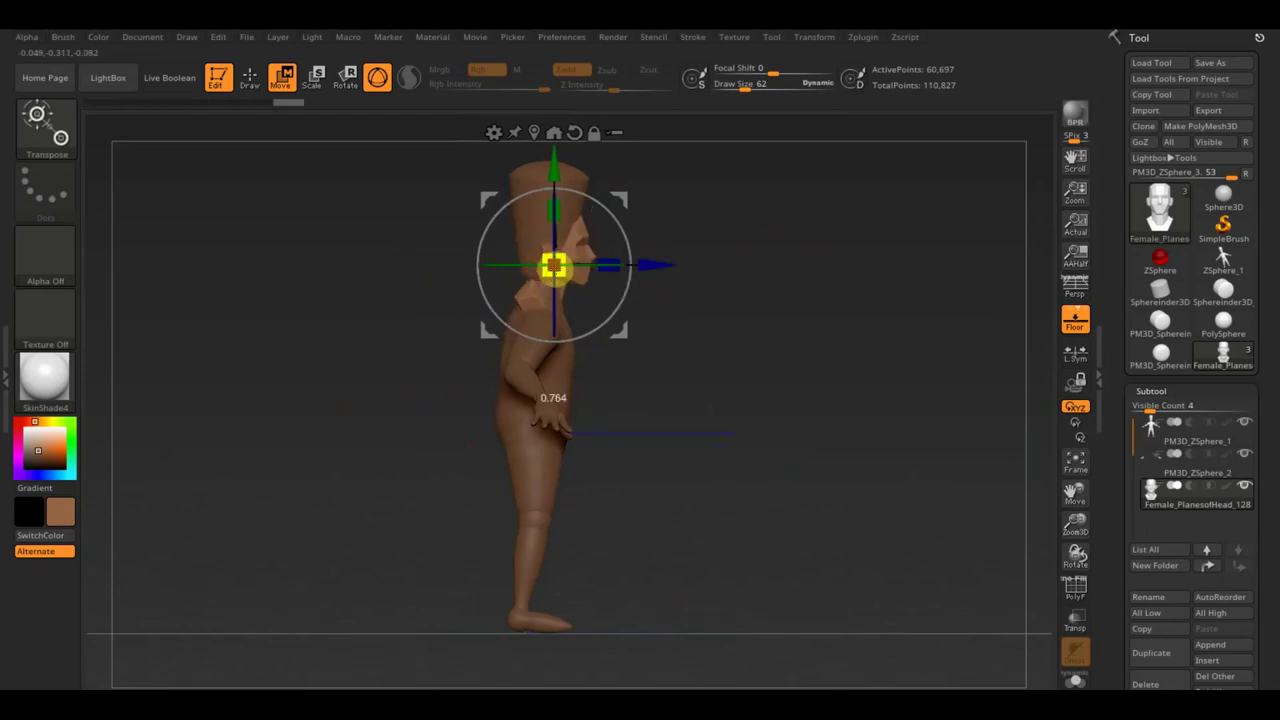
pyautogui.keyDown('shift'); pyautogui.moveTo(884, 342); pyautogui.dragTo(826, 346); pyautogui.keyUp('shift')
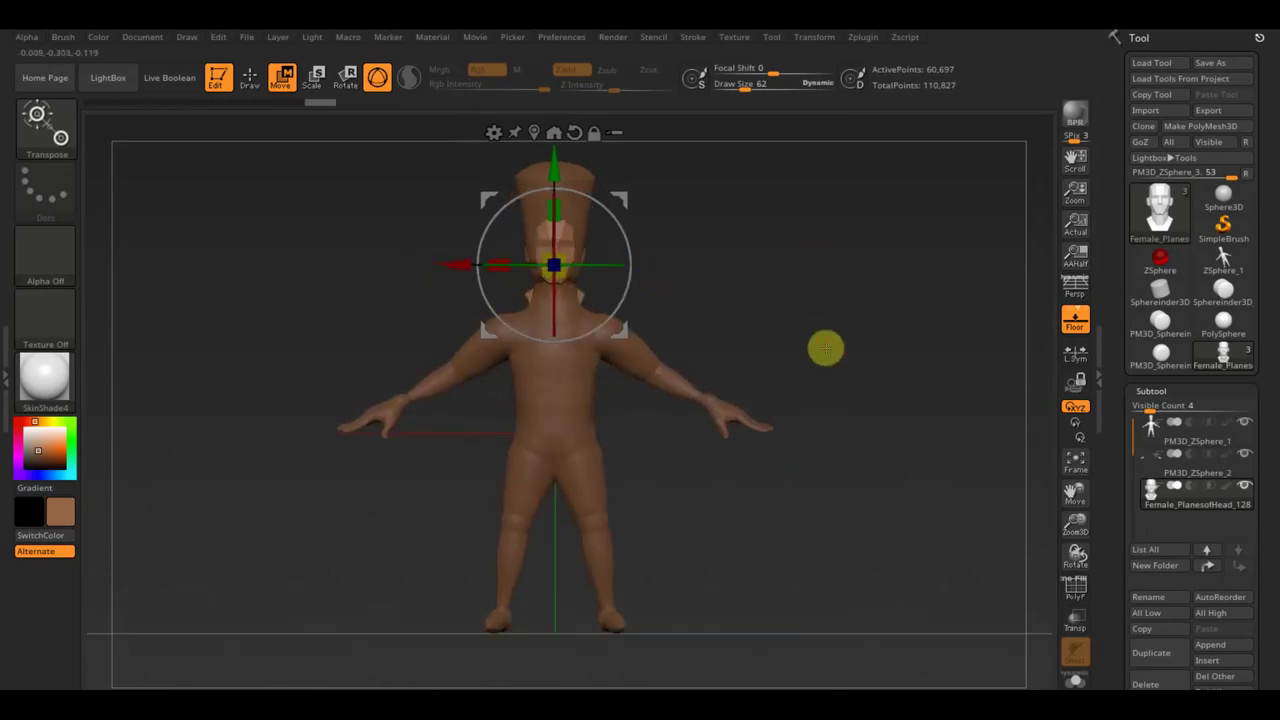
pyautogui.keyDown('ctrl'); pyautogui.moveTo(743, 282); pyautogui.dragTo(752, 279, button='right'); pyautogui.keyUp('ctrl')
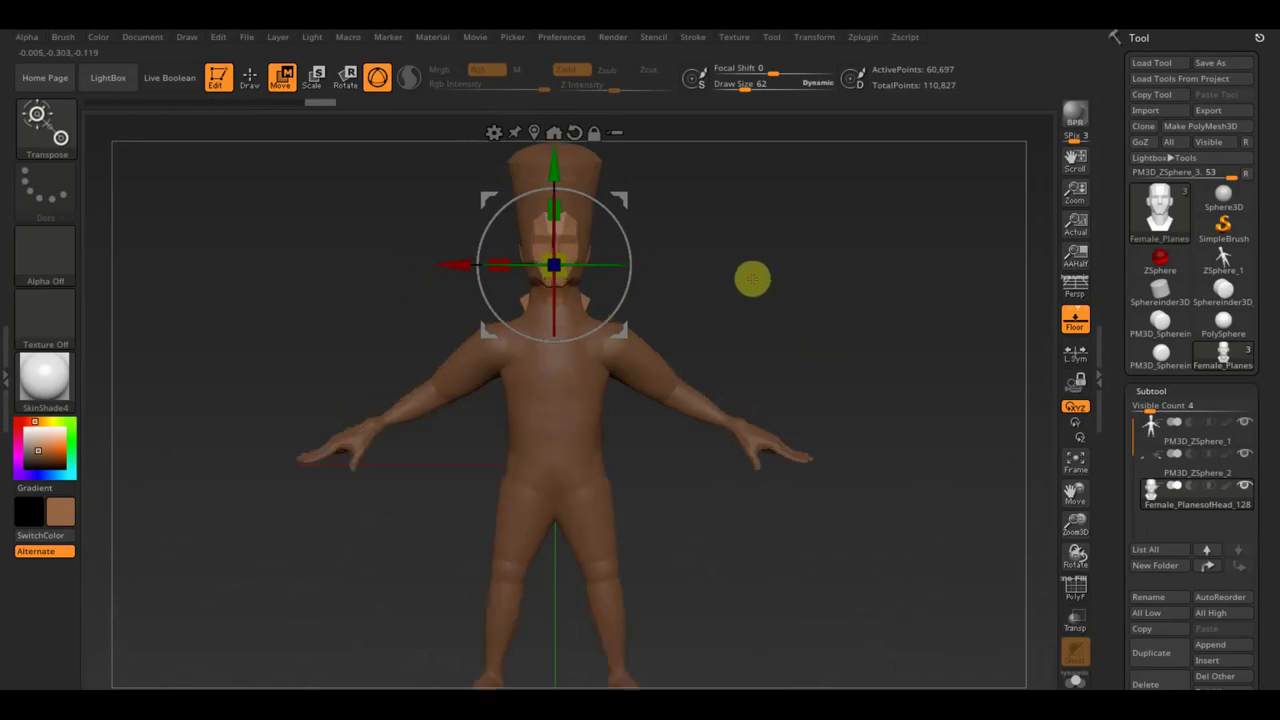
pyautogui.moveTo(554, 166); pyautogui.dragTo(558, 165)
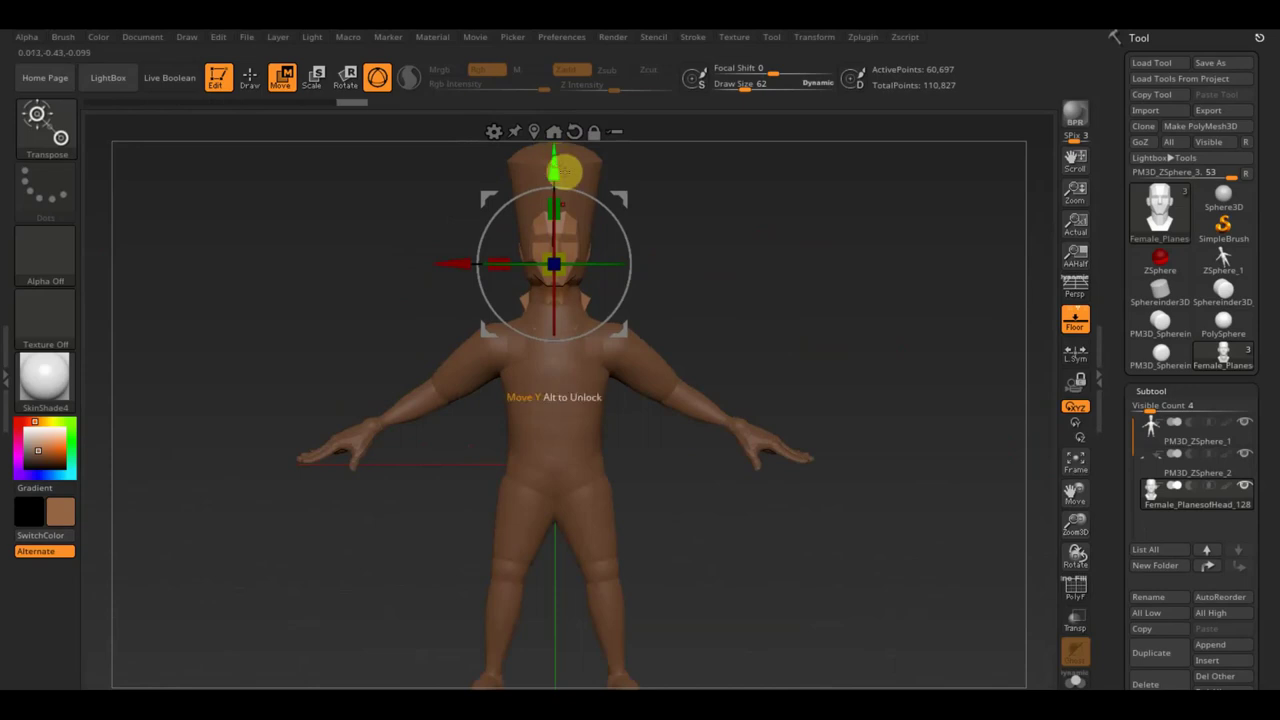
pyautogui.press('q')
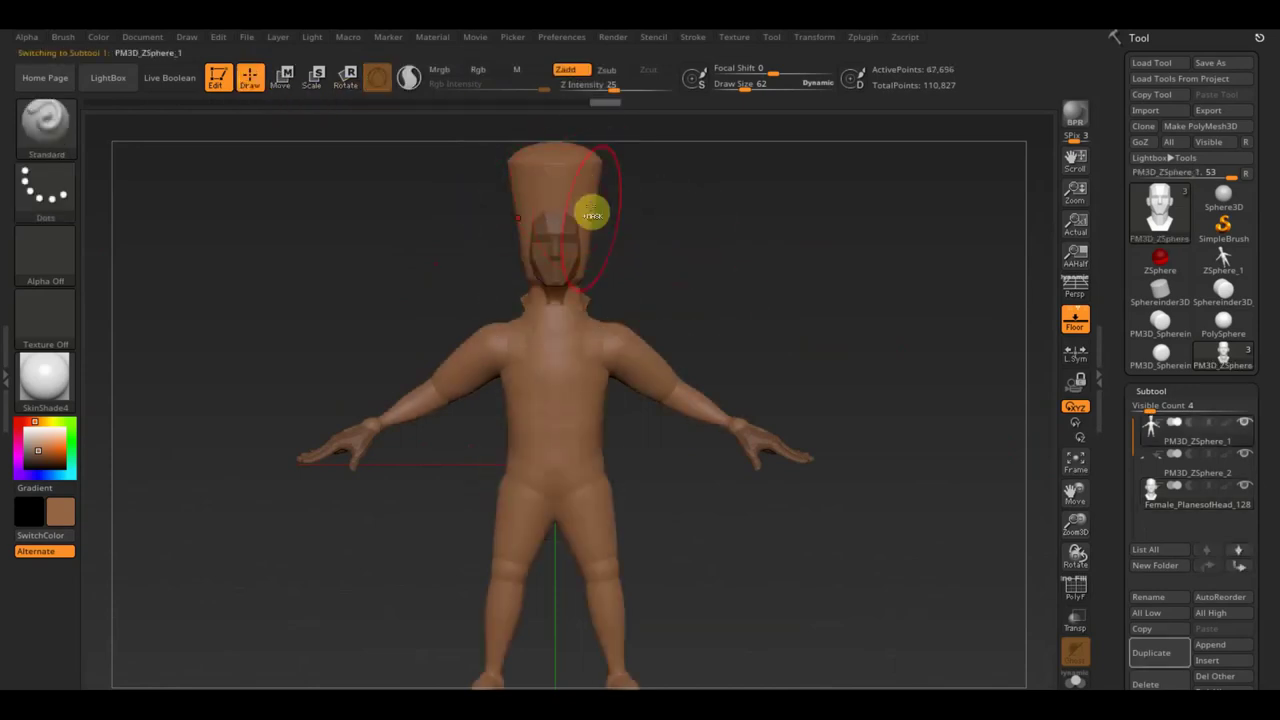
# On the body subtool, TrimRect away the tall cone-shaped original head
pyautogui.keyDown('ctrl'); pyautogui.keyDown('shift'); pyautogui.click(58, 135); pyautogui.keyUp('shift'); pyautogui.keyUp('ctrl')
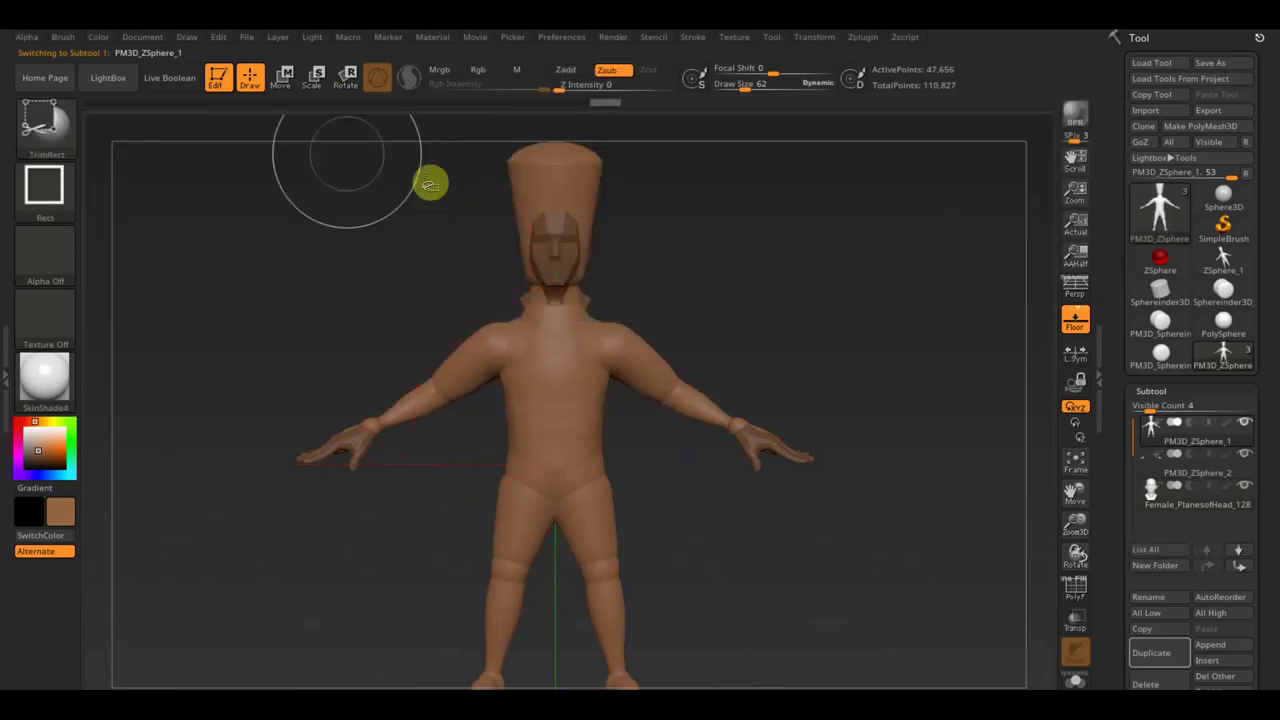
pyautogui.keyDown('ctrl'); pyautogui.keyDown('shift'); pyautogui.moveTo(390, 134); pyautogui.dragTo(690, 285); pyautogui.keyUp('shift'); pyautogui.keyUp('ctrl')
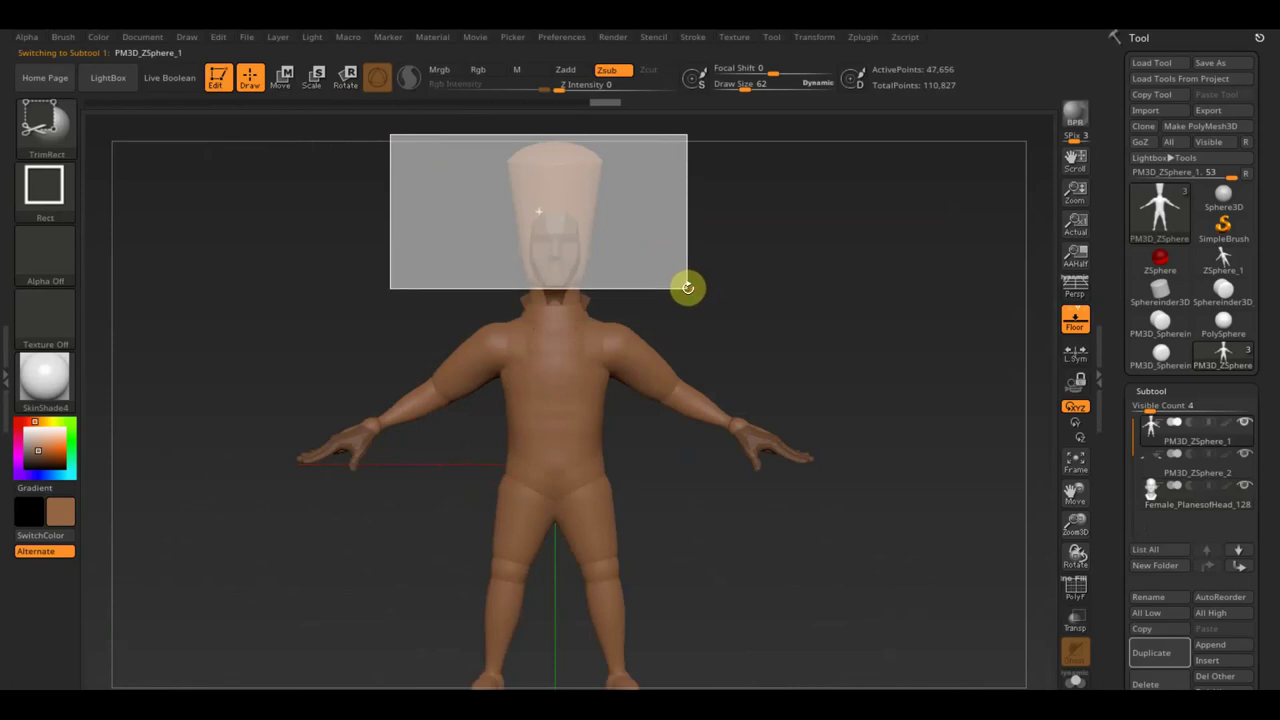
pyautogui.moveTo(766, 286)
pyautogui.mouseDown()
pyautogui.moveTo(826, 314)
pyautogui.moveTo(815, 303)
pyautogui.moveTo(737, 320)
pyautogui.moveTo(789, 320)
pyautogui.moveTo(780, 306)
pyautogui.mouseUp()
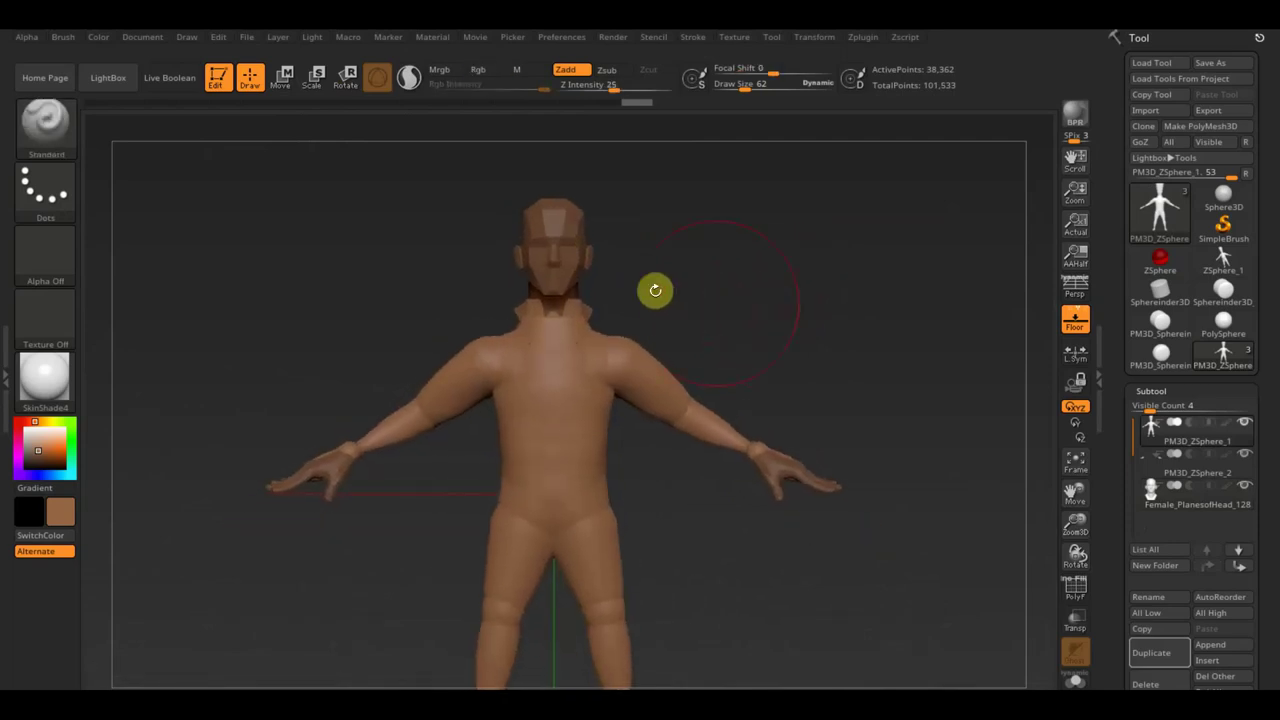
# Select the planes head subtool, mask the head, and set brush size to 23
pyautogui.keyDown('alt'); pyautogui.click(551, 256); pyautogui.keyUp('alt')
pyautogui.moveTo(786, 277)
pyautogui.mouseDown()
pyautogui.moveTo(691, 291)
pyautogui.moveTo(777, 303)
pyautogui.mouseUp()
pyautogui.moveTo(745, 255)
pyautogui.mouseDown()
pyautogui.moveTo(780, 260)
pyautogui.moveTo(757, 237)
pyautogui.mouseUp()
pyautogui.keyDown('ctrl'); pyautogui.moveTo(469, 180); pyautogui.dragTo(665, 294); pyautogui.keyUp('ctrl')
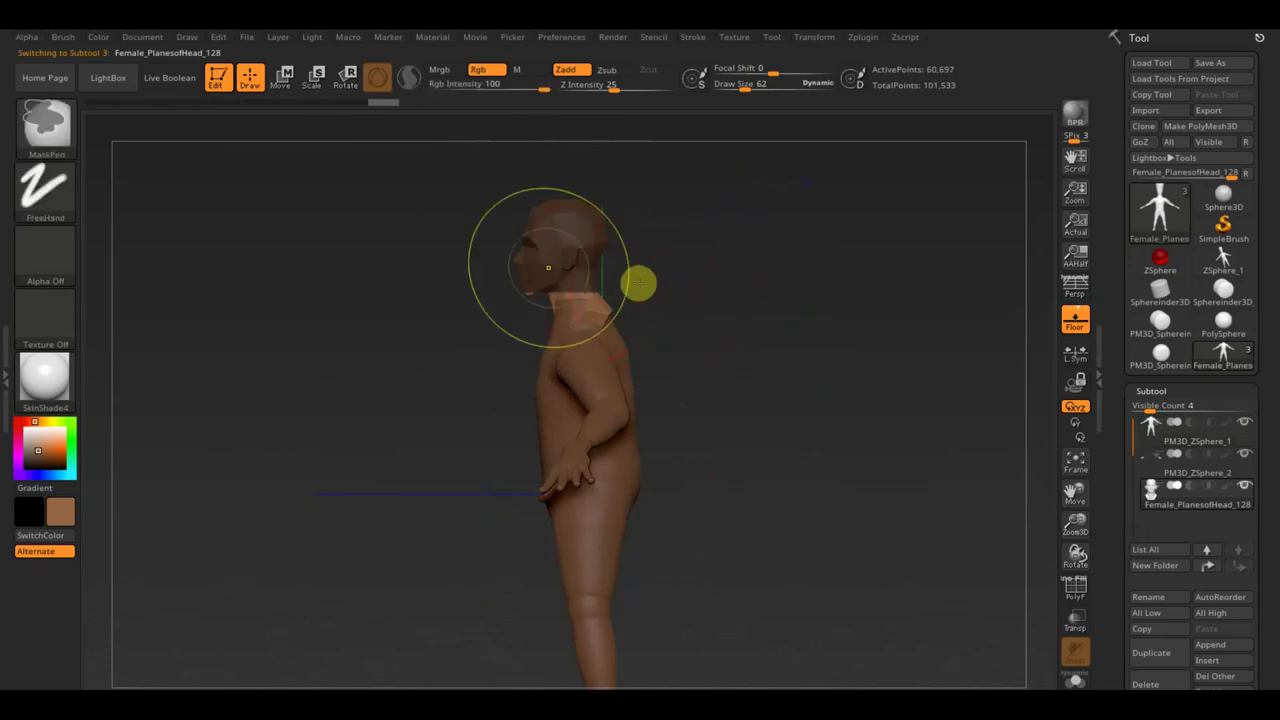
pyautogui.moveTo(543, 266); pyautogui.dragTo(789, 274)
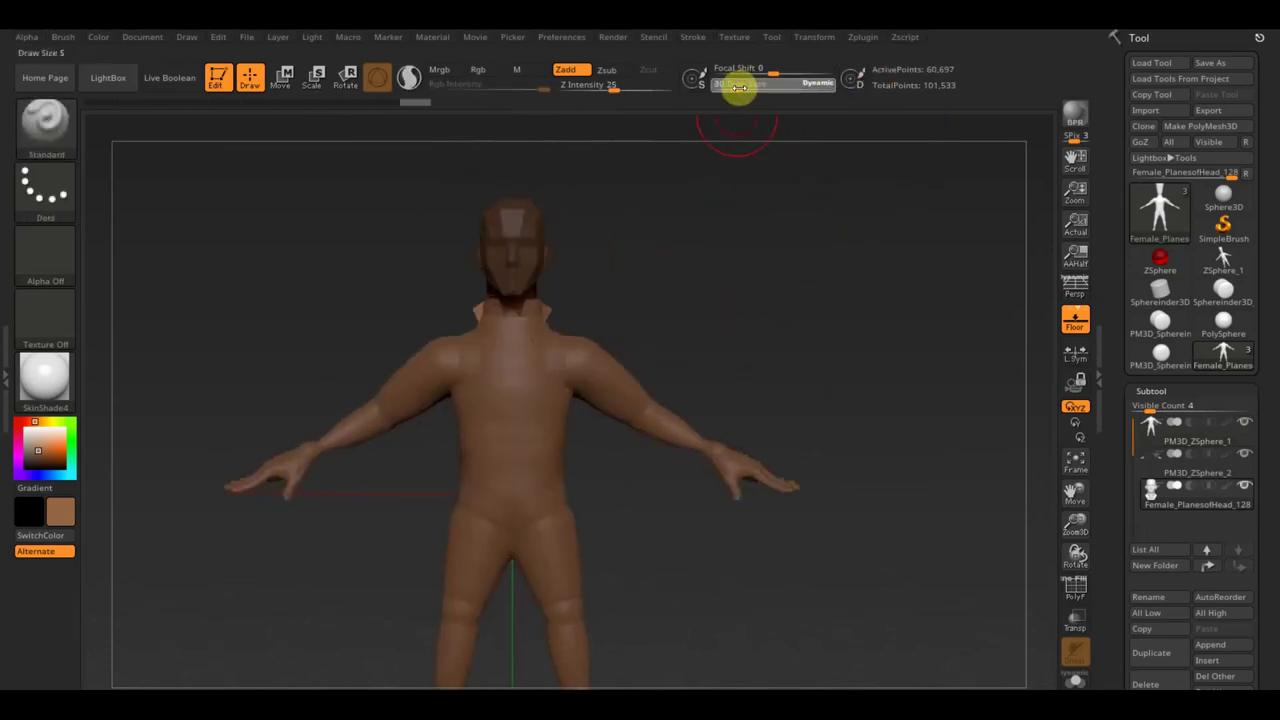
pyautogui.moveTo(738, 88); pyautogui.dragTo(743, 108)
# Adjust the mask at the neck base, smooth the neck join, and move the head slightly down
pyautogui.moveTo(755, 242)
pyautogui.mouseDown()
pyautogui.moveTo(740, 280)
pyautogui.moveTo(791, 371)
pyautogui.moveTo(723, 374)
pyautogui.mouseUp()
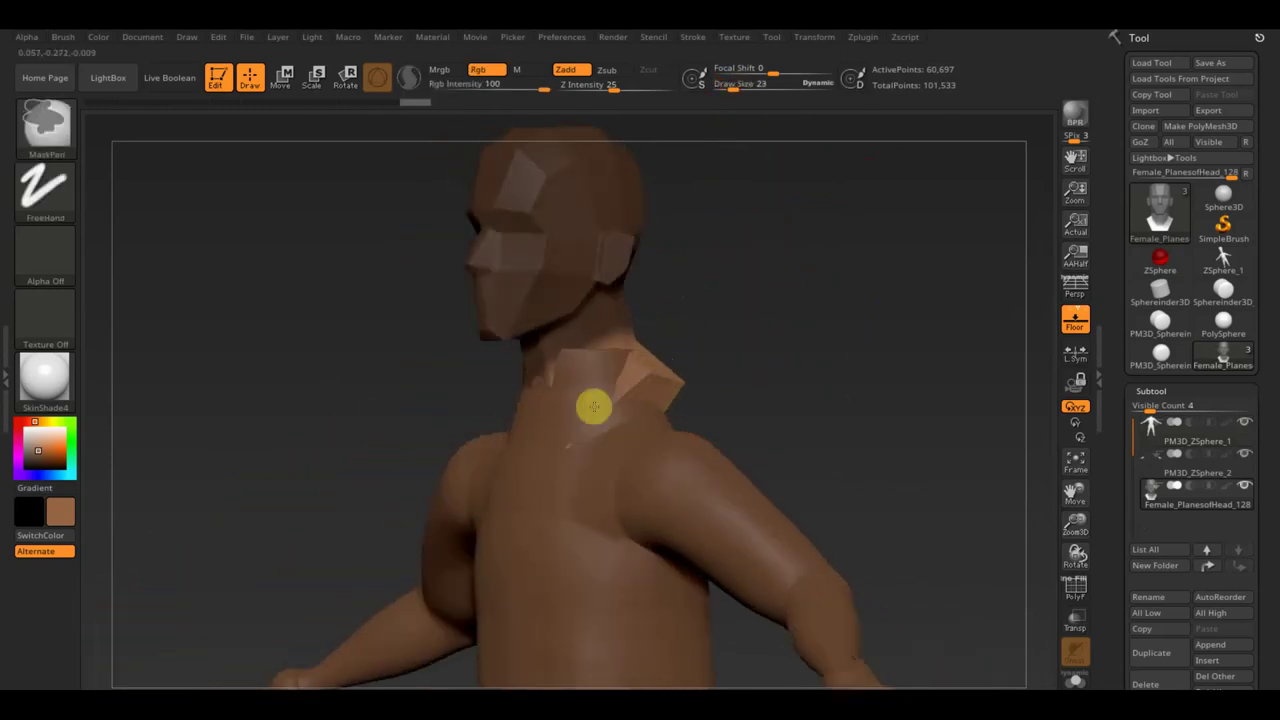
pyautogui.keyDown('ctrl'); pyautogui.moveTo(470, 428); pyautogui.dragTo(631, 370); pyautogui.keyUp('ctrl')
pyautogui.moveTo(774, 331); pyautogui.dragTo(694, 349)
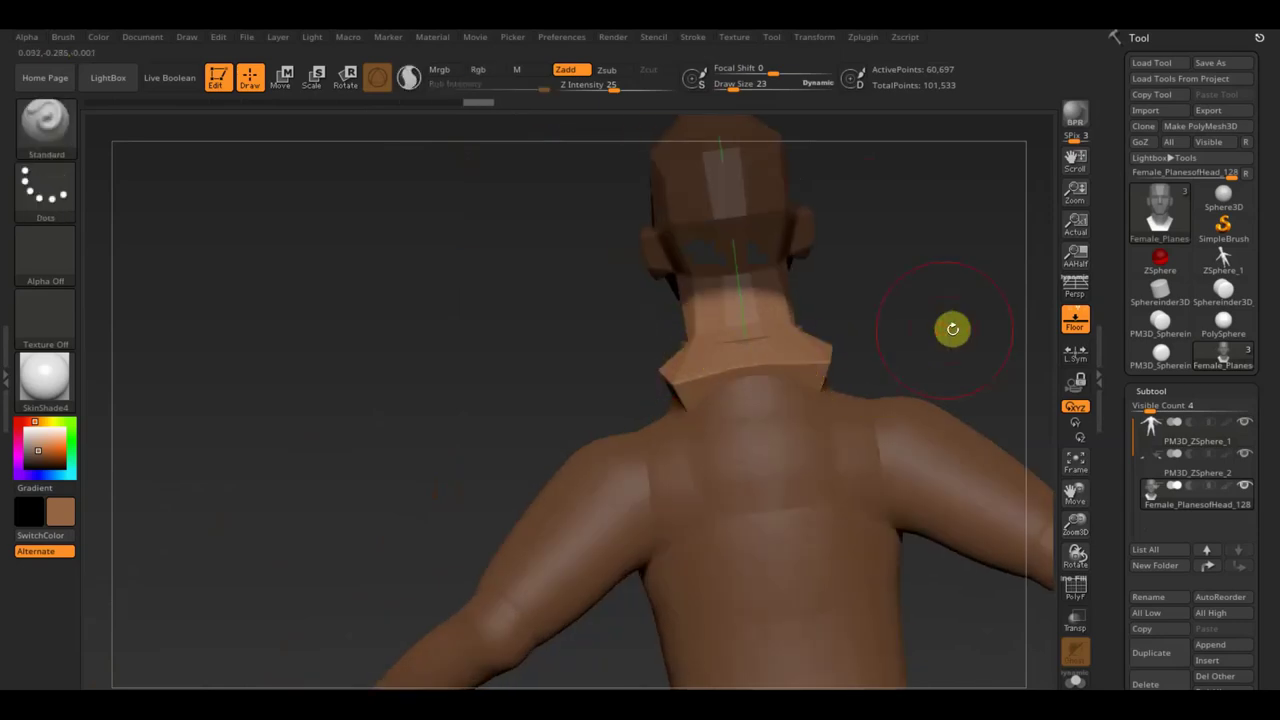
pyautogui.moveTo(951, 329); pyautogui.dragTo(834, 343)
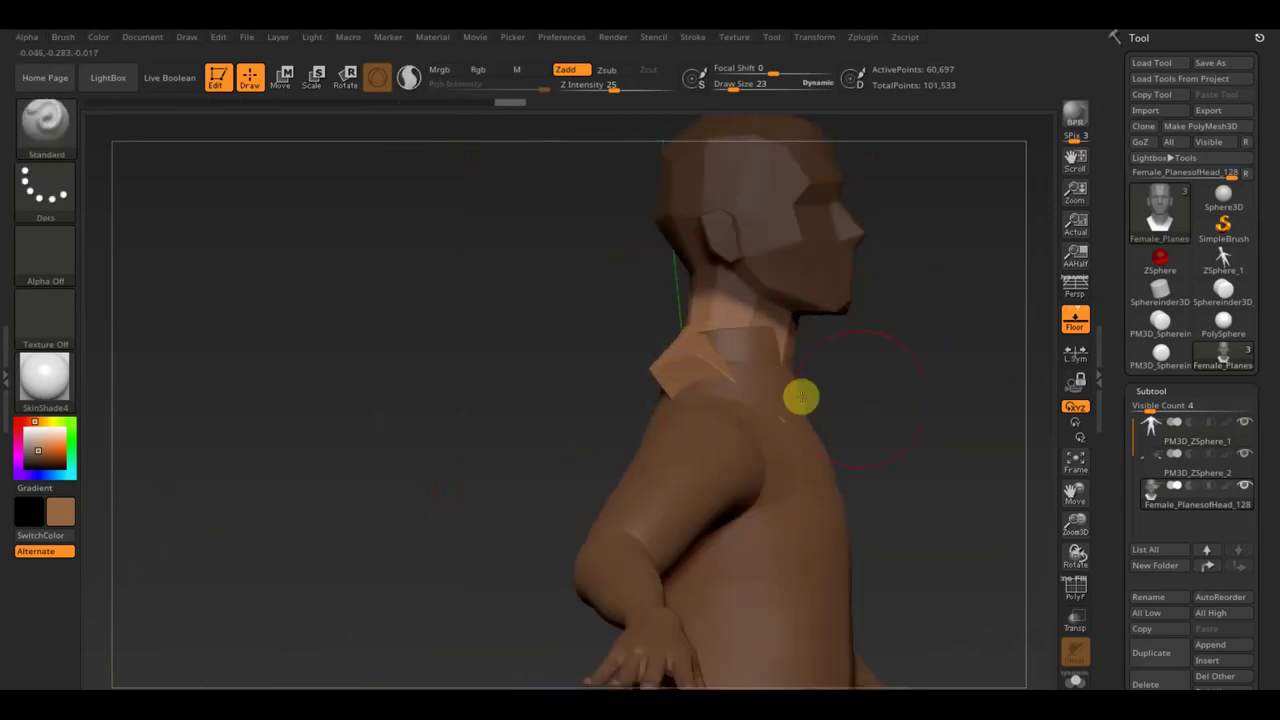
pyautogui.keyDown('shift'); pyautogui.moveTo(800, 394); pyautogui.dragTo(912, 367); pyautogui.keyUp('shift')
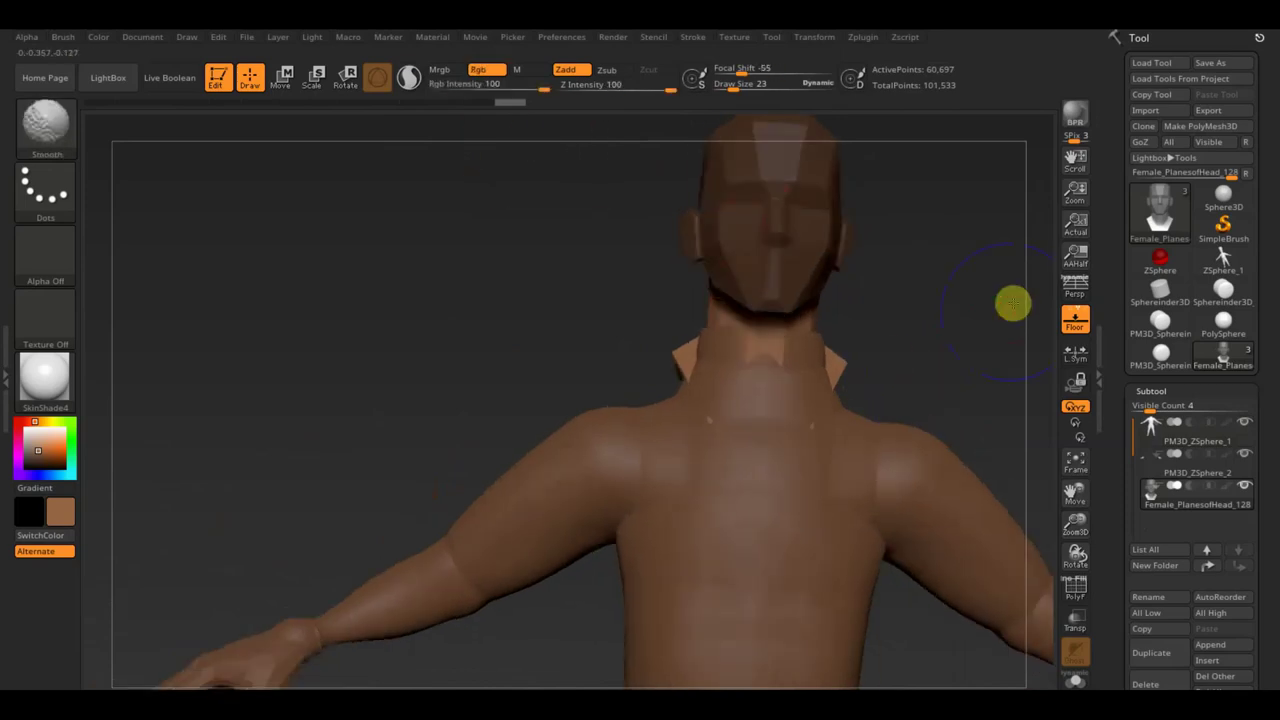
pyautogui.moveTo(980, 329)
pyautogui.keyDown('alt'); pyautogui.mouseDown()
pyautogui.moveTo(870, 332)
pyautogui.moveTo(769, 254)
pyautogui.mouseUp(); pyautogui.keyUp('alt')
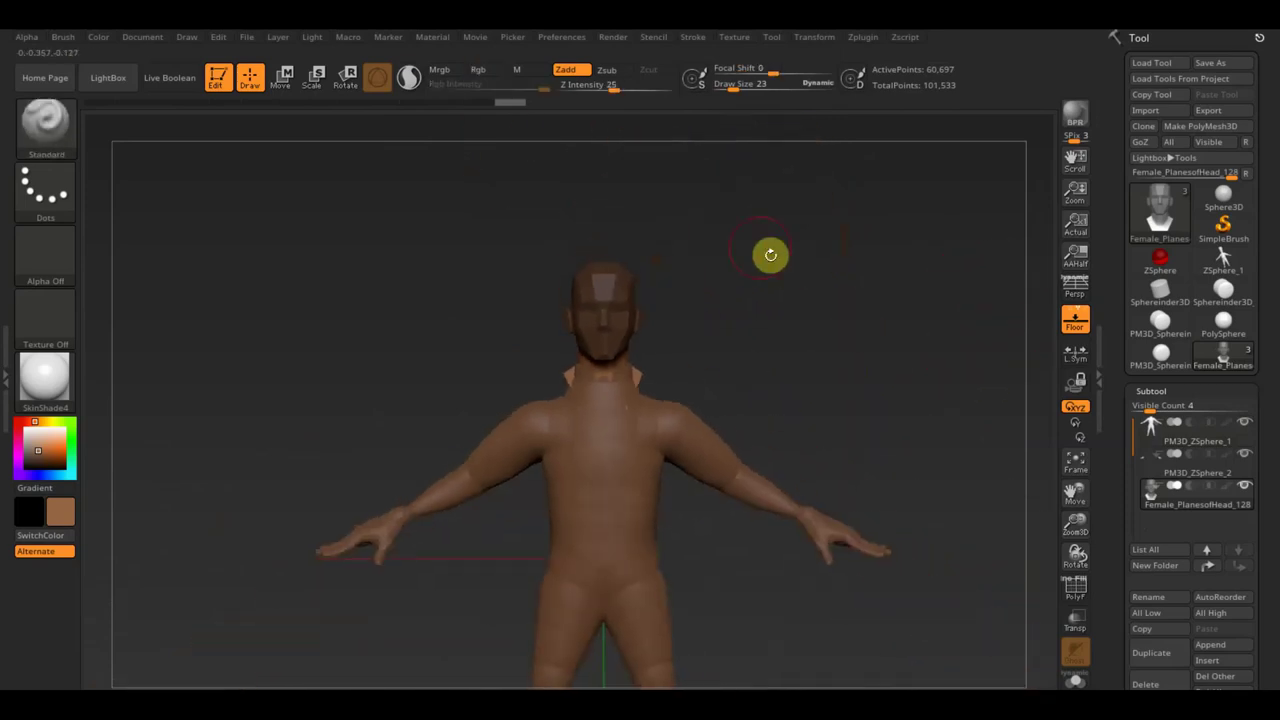
pyautogui.click(290, 76)
pyautogui.moveTo(598, 236)
pyautogui.mouseDown()
pyautogui.moveTo(610, 256)
pyautogui.moveTo(751, 294)
pyautogui.moveTo(820, 291)
pyautogui.moveTo(889, 312)
pyautogui.mouseUp()
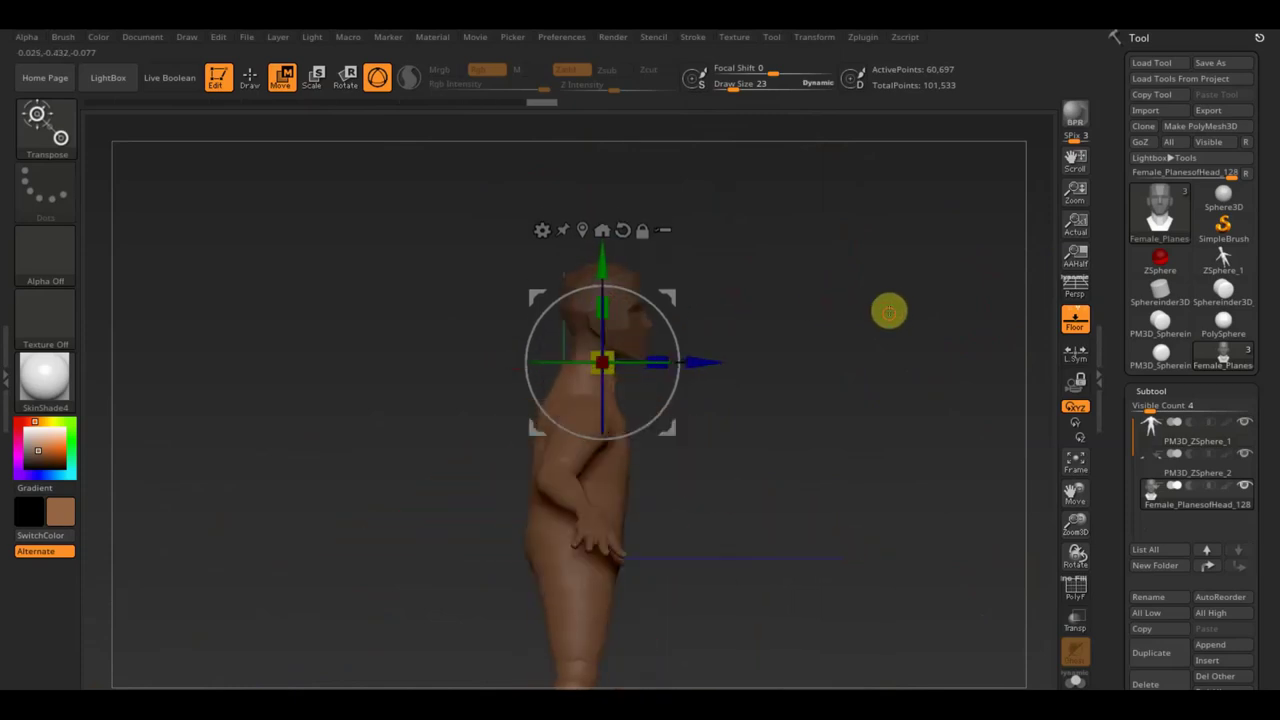
# Nudge the planes head slightly upward and along its depth with the gizmo
pyautogui.moveTo(604, 262); pyautogui.dragTo(603, 265)
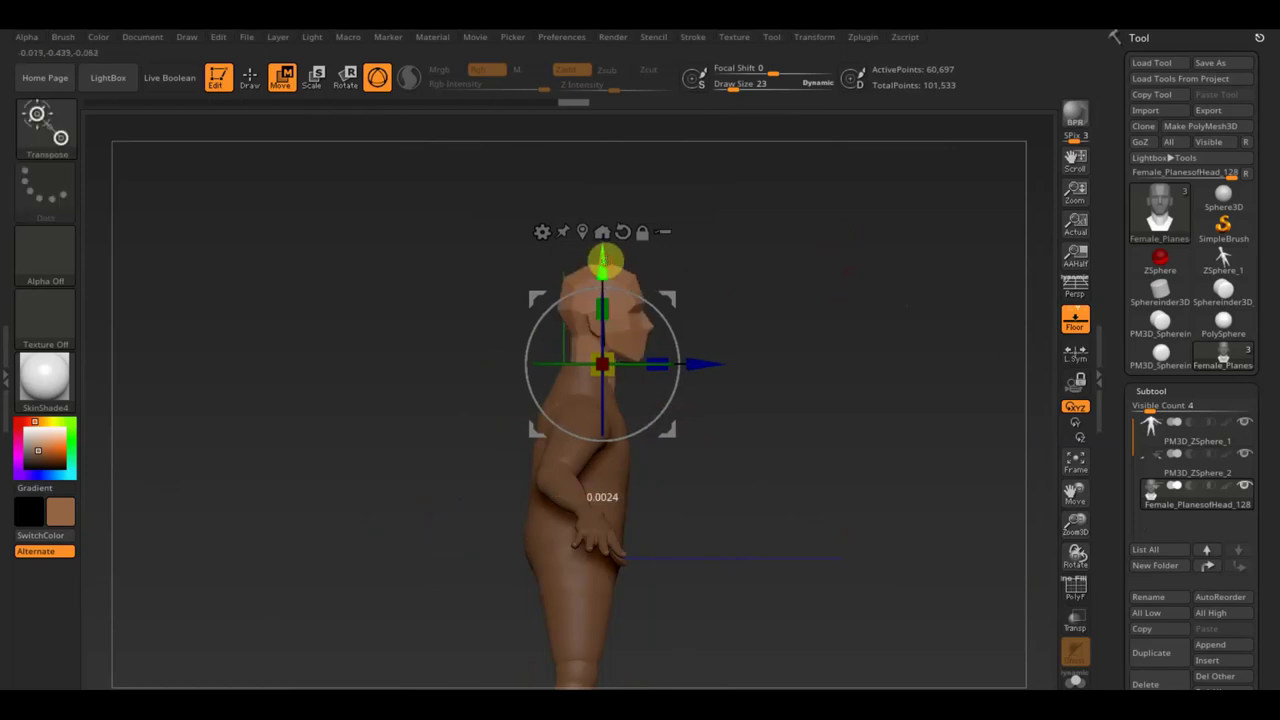
pyautogui.moveTo(708, 364); pyautogui.dragTo(701, 369)
pyautogui.moveTo(837, 383)
pyautogui.mouseDown()
pyautogui.moveTo(763, 377)
pyautogui.moveTo(815, 385)
pyautogui.mouseUp()
# Return to sculpting the mannequin body subtool with draw size 58
pyautogui.click(250, 78)
pyautogui.keyDown('alt'); pyautogui.click(608, 451); pyautogui.keyUp('alt')
pyautogui.moveTo(740, 352)
pyautogui.mouseDown()
pyautogui.moveTo(711, 346)
pyautogui.moveTo(738, 350)
pyautogui.mouseUp()
pyautogui.moveTo(737, 86); pyautogui.dragTo(738, 89)
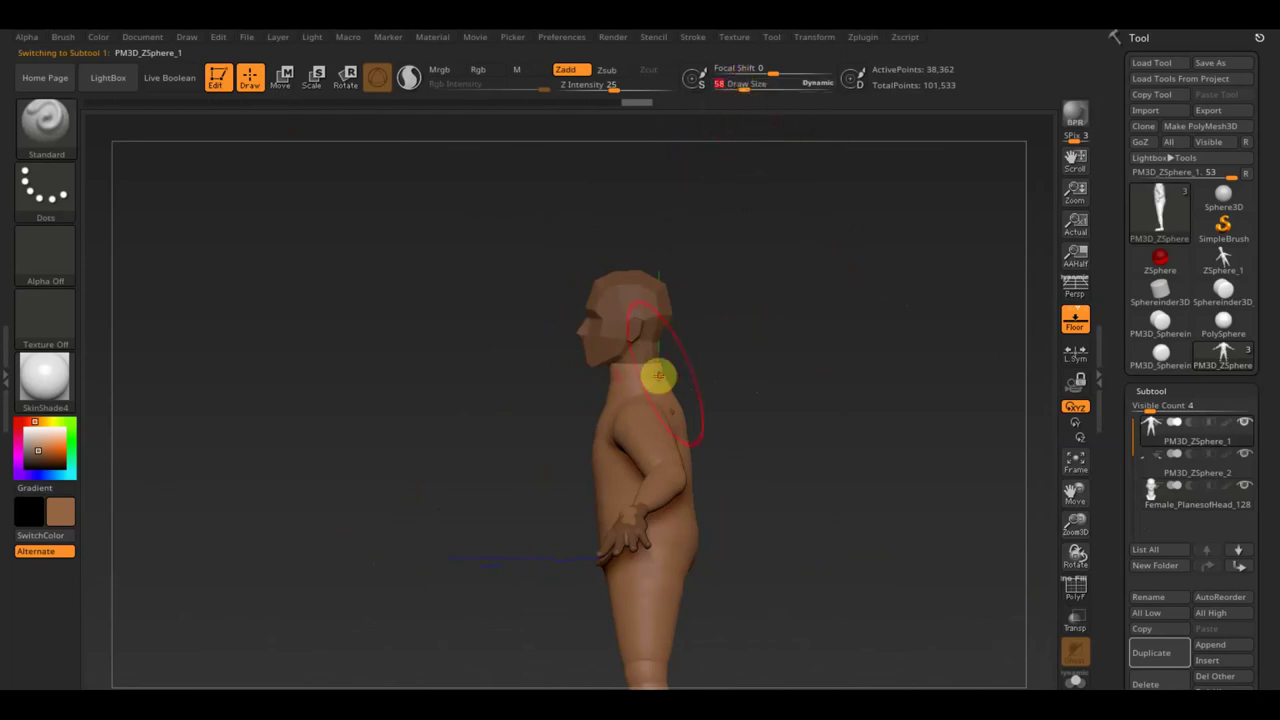
pyautogui.click(47, 128)
pyautogui.click(324, 149)
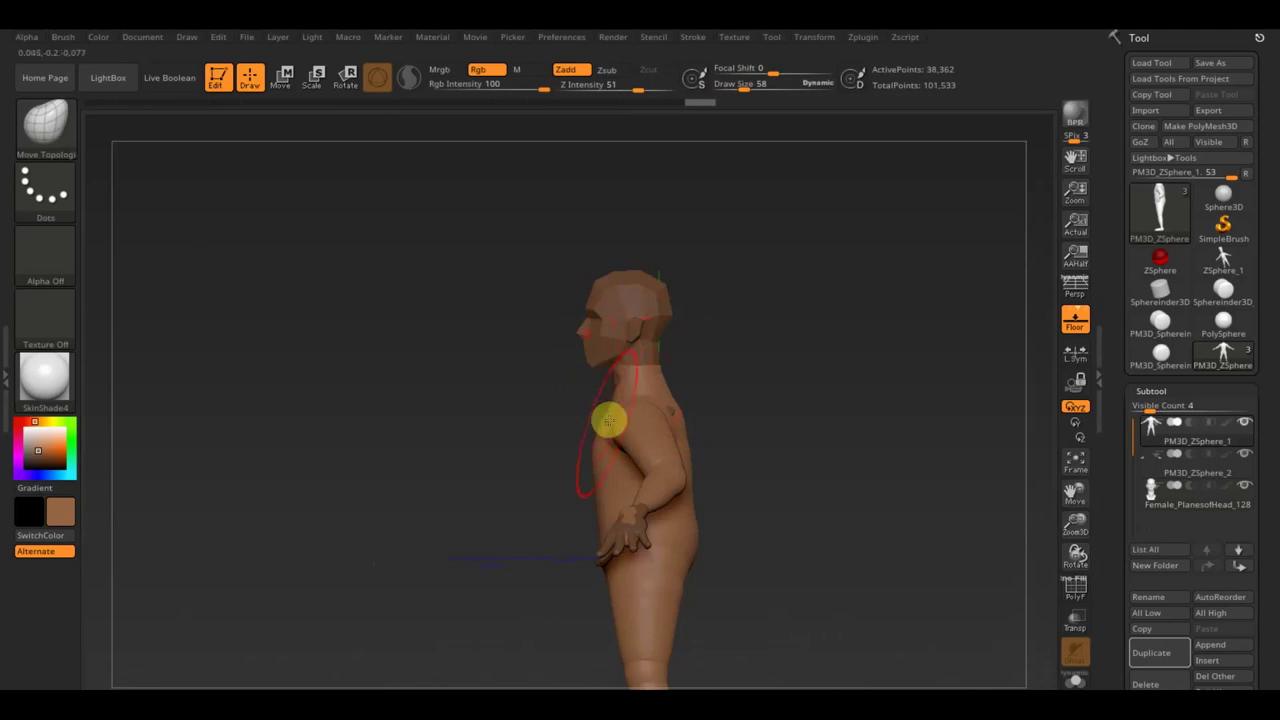
pyautogui.click(598, 442)
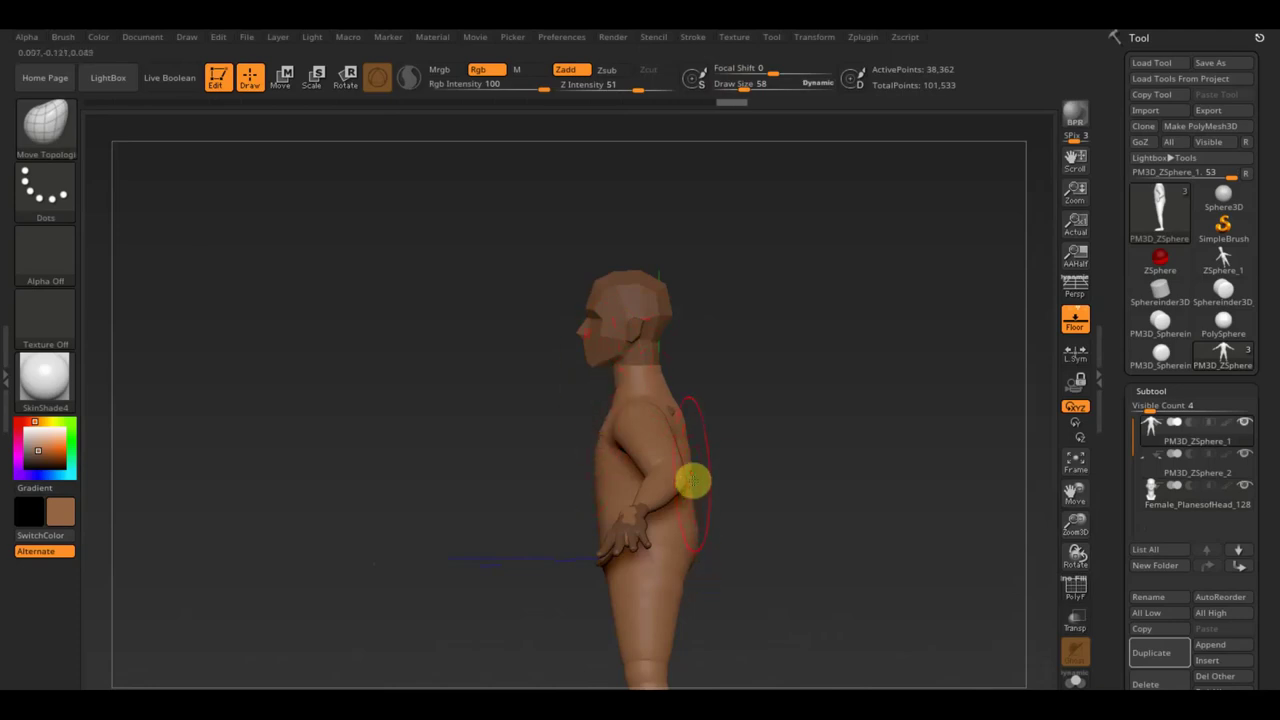
pyautogui.click(683, 465)
pyautogui.moveTo(688, 551)
pyautogui.mouseDown()
pyautogui.moveTo(751, 554)
pyautogui.moveTo(814, 586)
pyautogui.moveTo(893, 597)
pyautogui.moveTo(815, 579)
pyautogui.mouseUp()
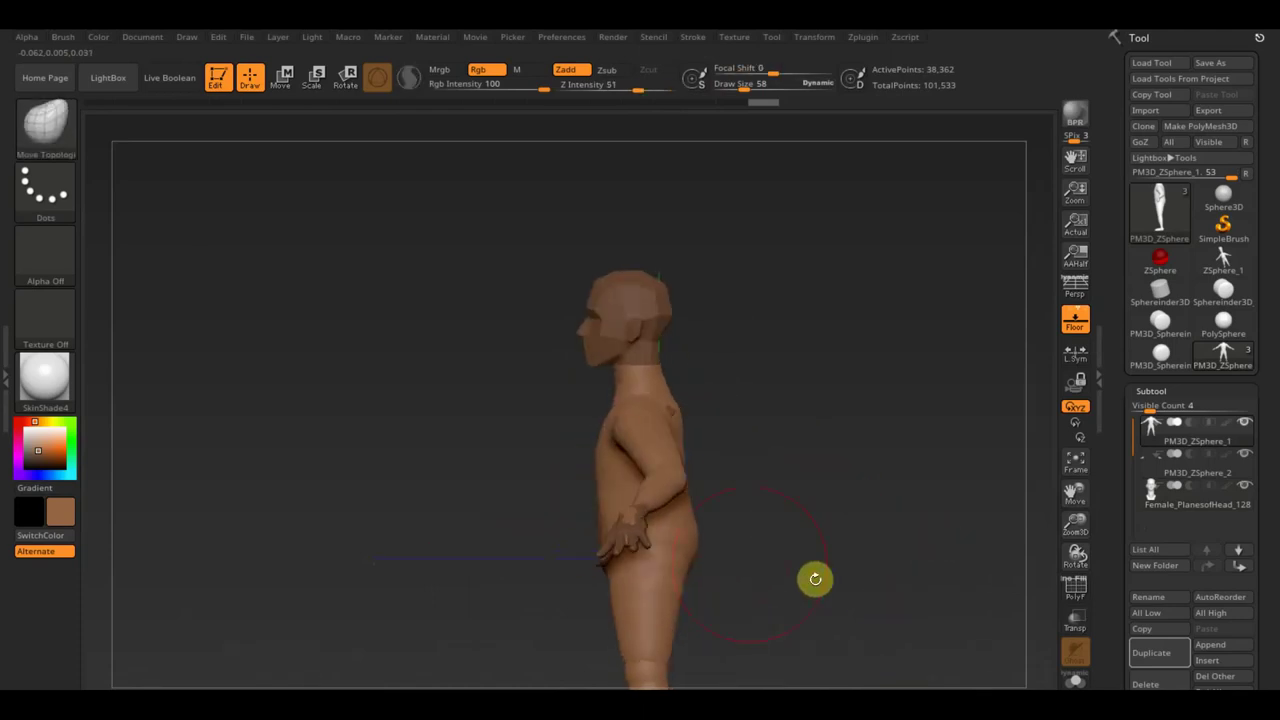
pyautogui.click(681, 527)
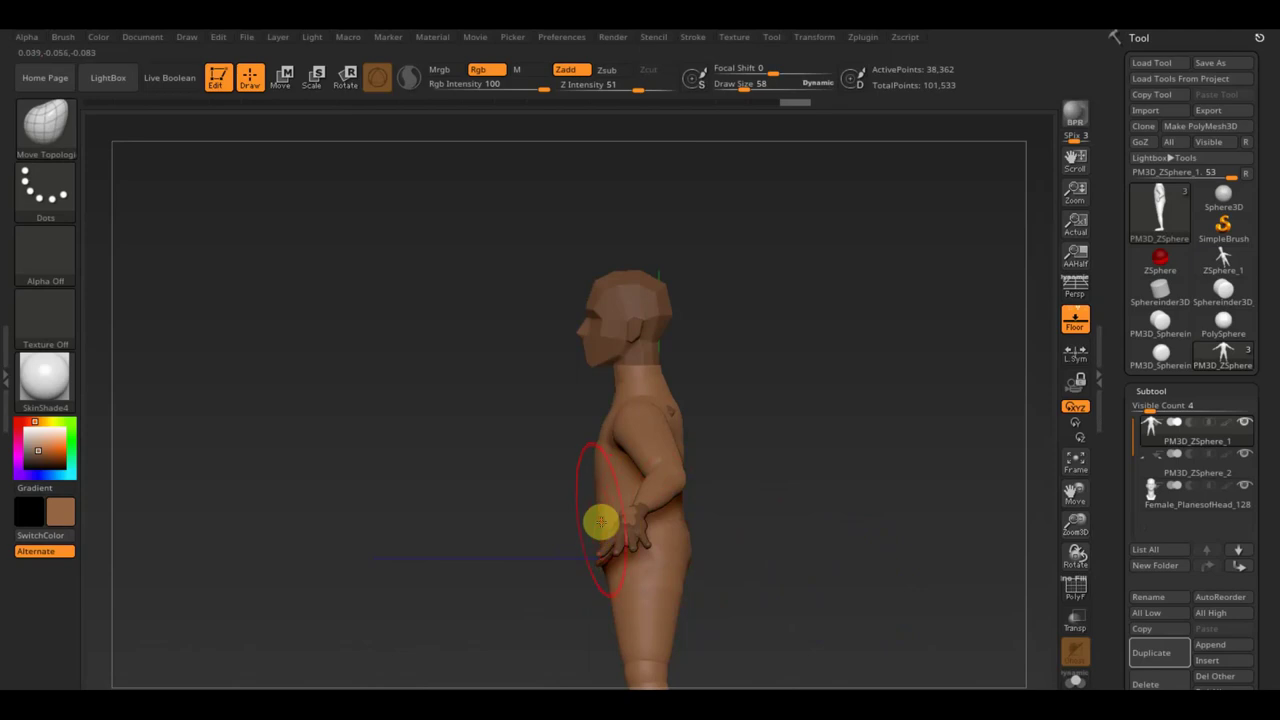
pyautogui.moveTo(634, 534)
pyautogui.mouseDown()
pyautogui.moveTo(849, 566)
pyautogui.moveTo(680, 517)
pyautogui.moveTo(863, 435)
pyautogui.mouseUp()
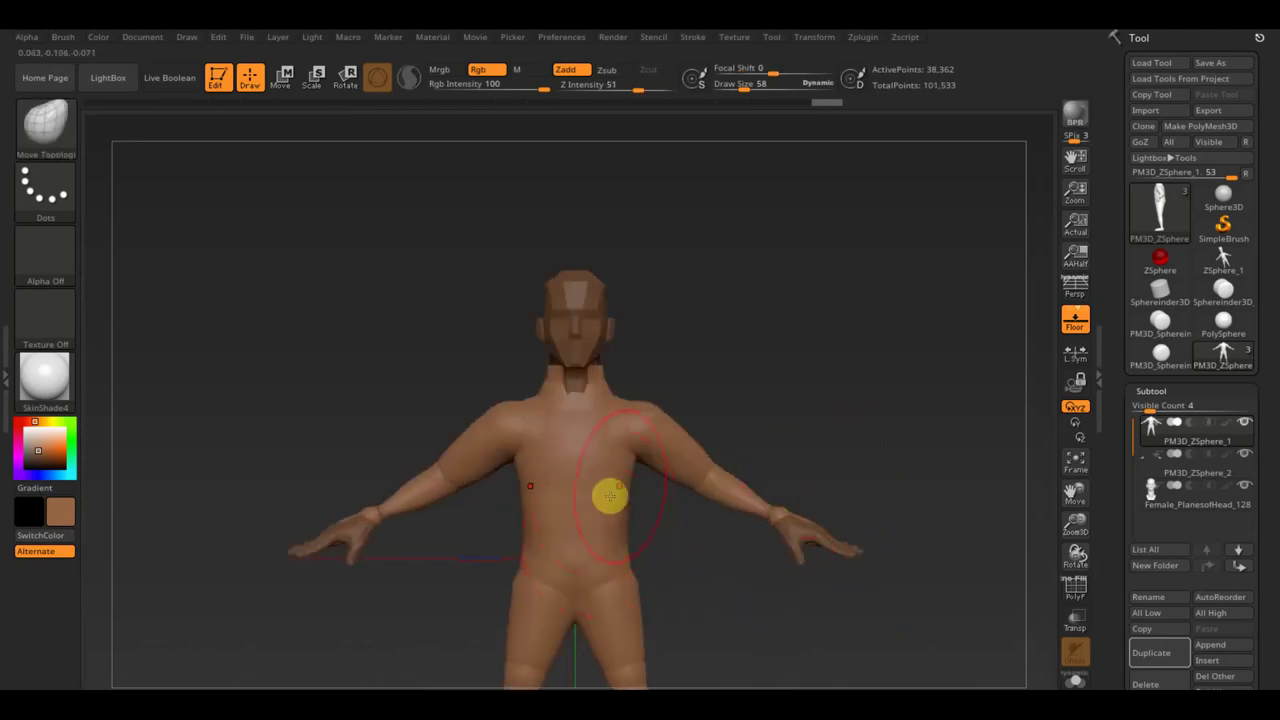
pyautogui.hotkey('ctrl', 'z')
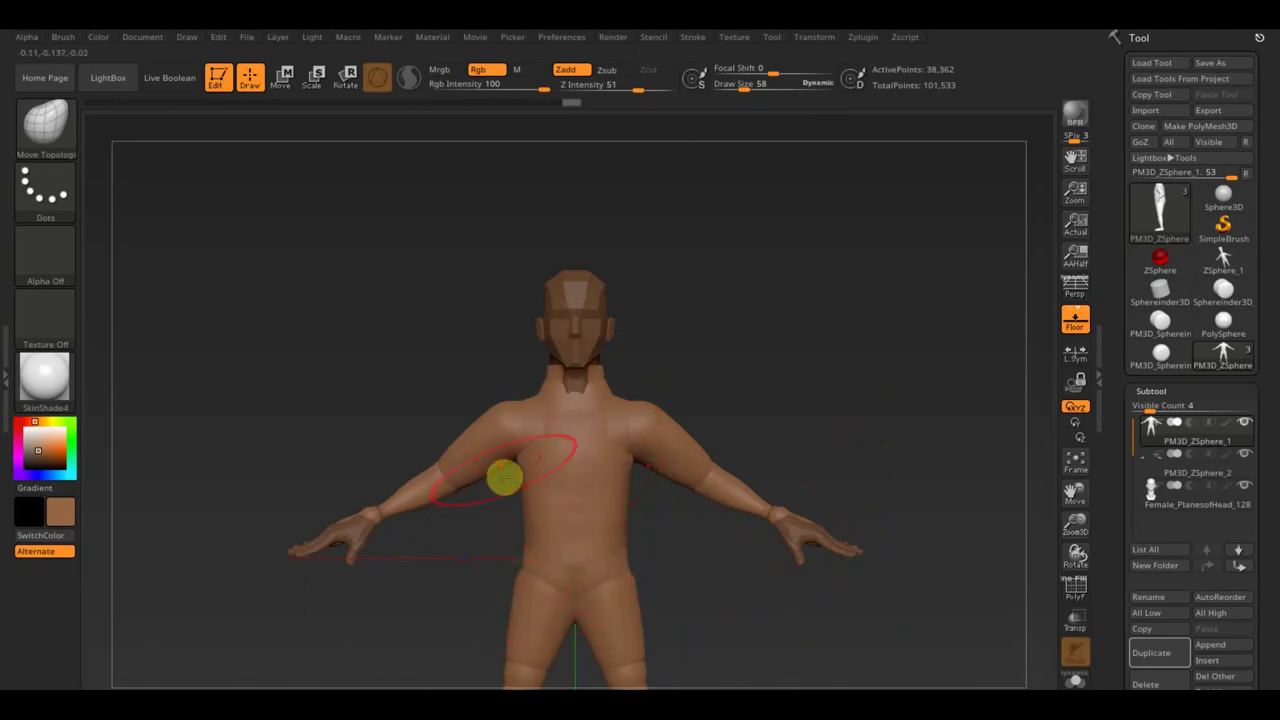
pyautogui.moveTo(762, 84); pyautogui.dragTo(741, 84)
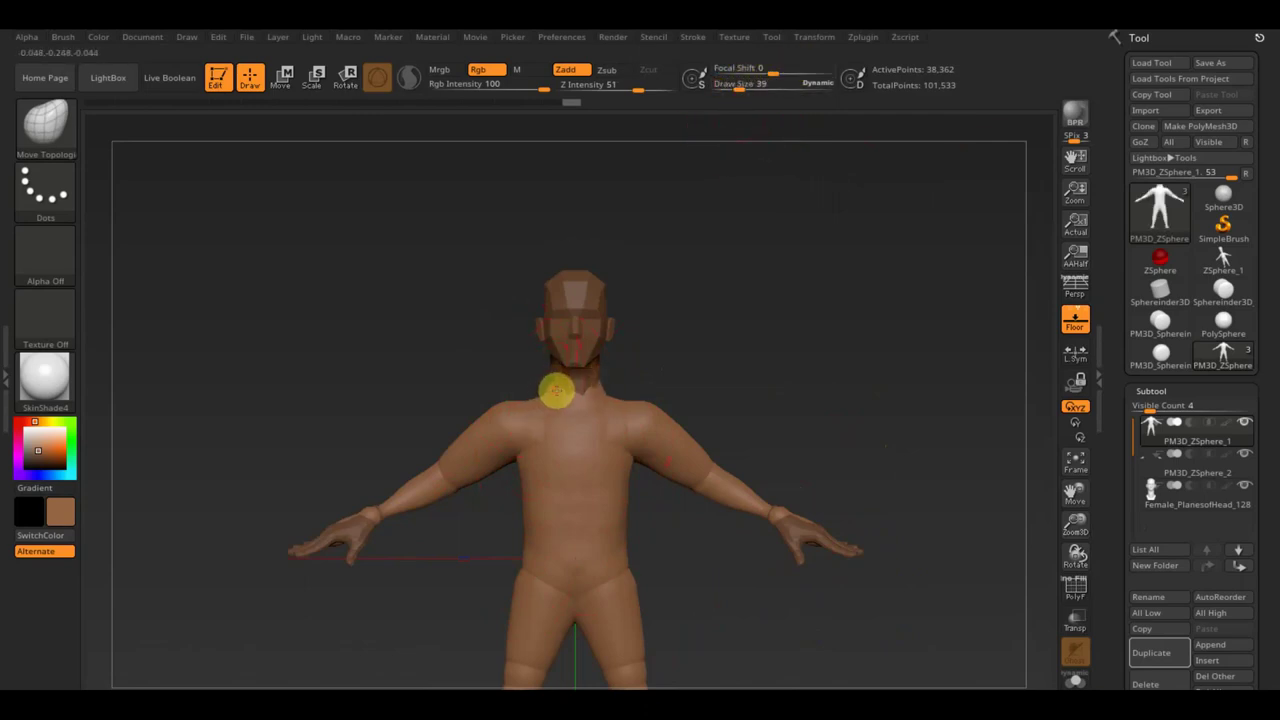
pyautogui.moveTo(740, 361); pyautogui.dragTo(742, 362)
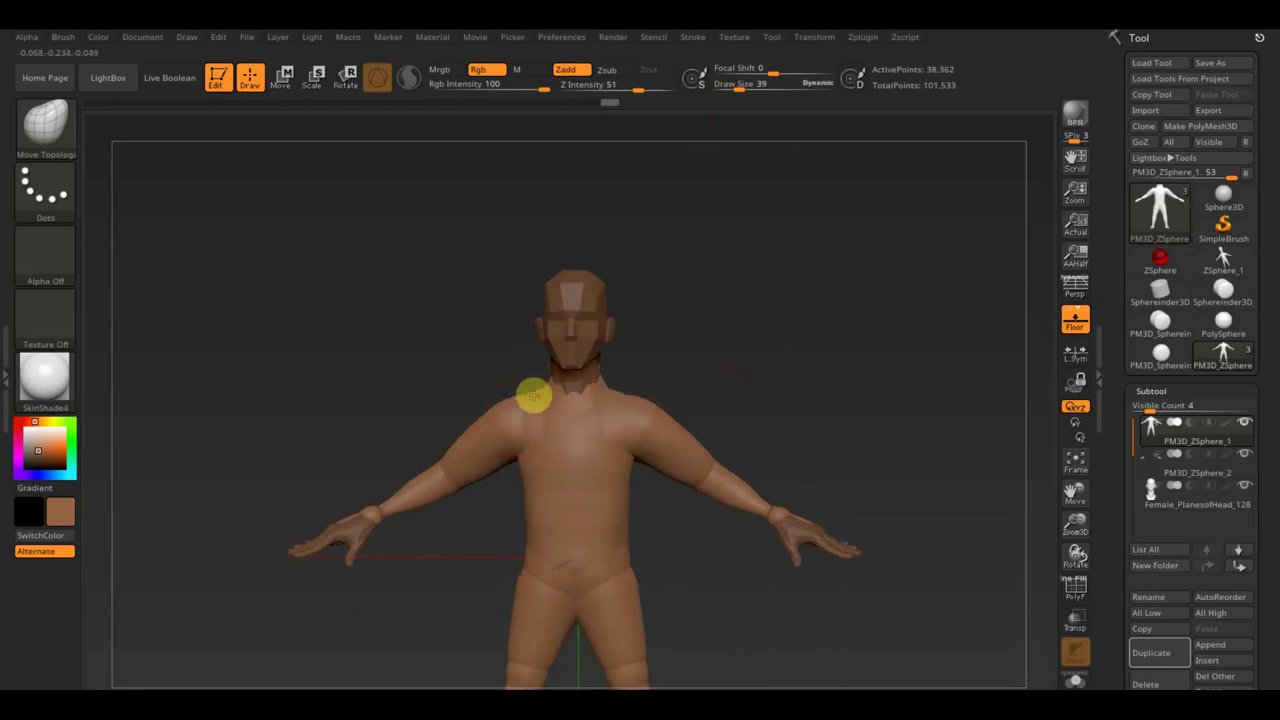
pyautogui.moveTo(697, 377); pyautogui.dragTo(764, 492)
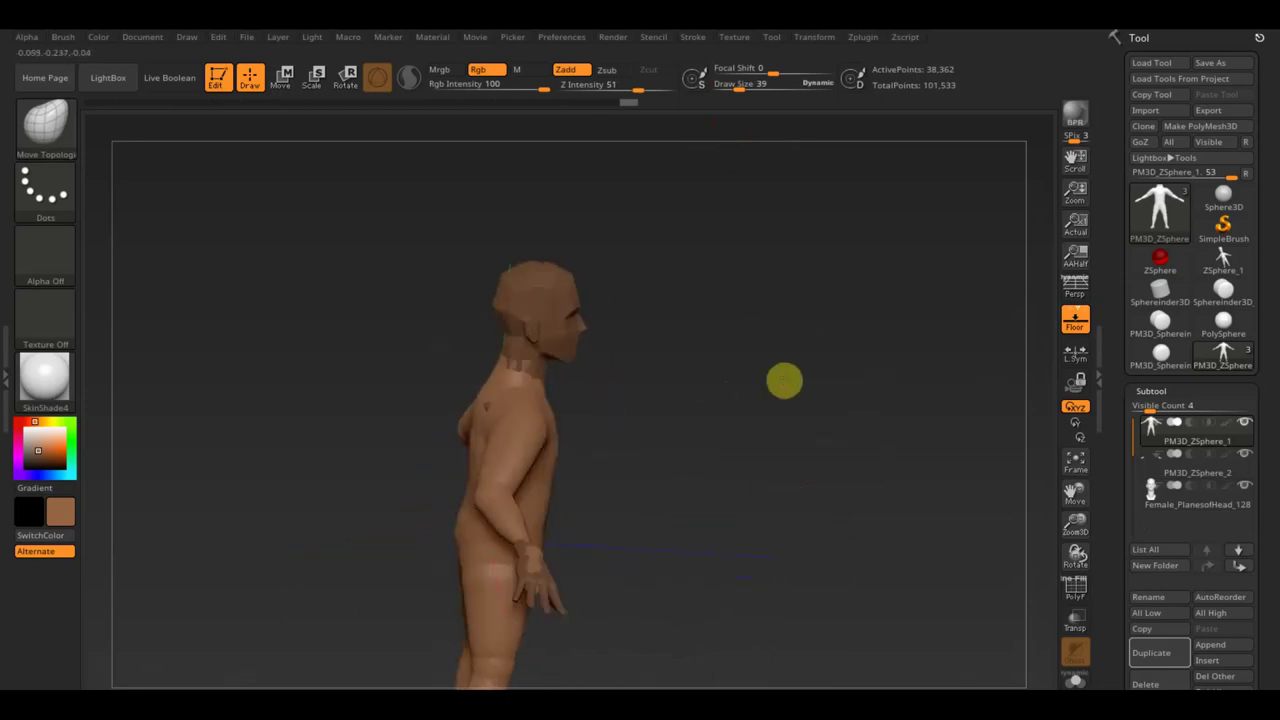
pyautogui.moveTo(737, 77); pyautogui.dragTo(752, 90)
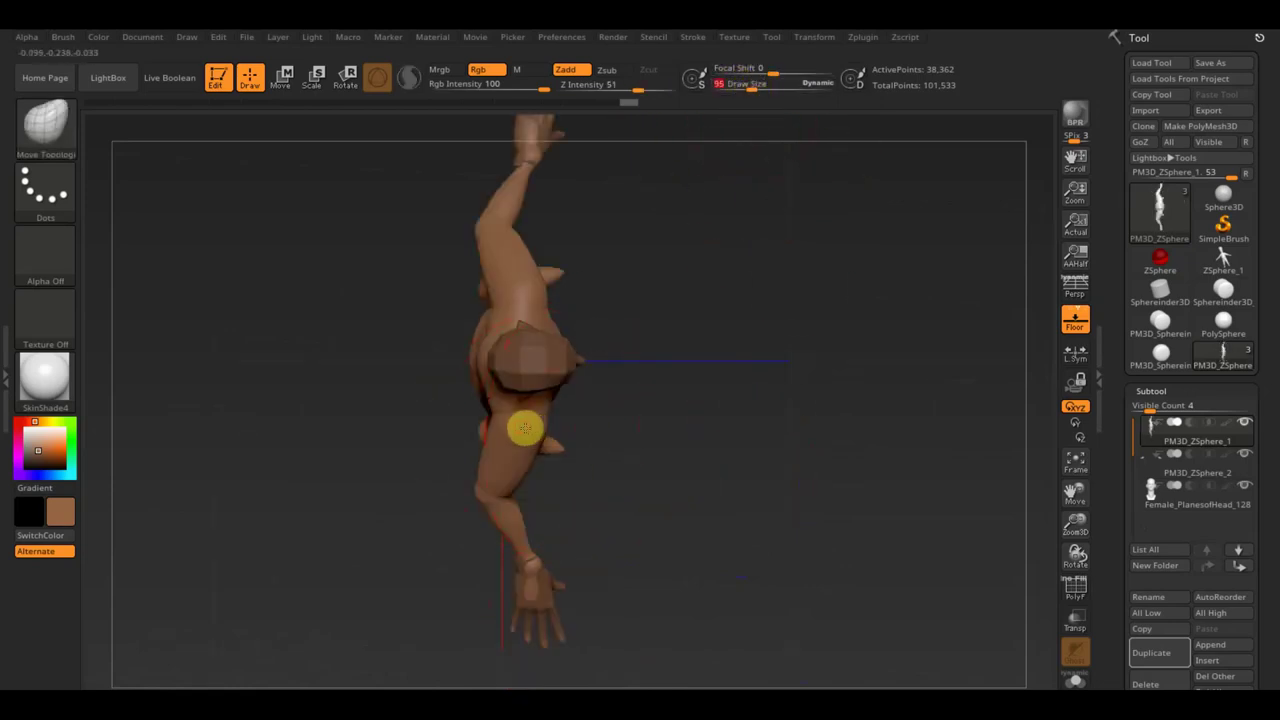
pyautogui.moveTo(577, 428)
pyautogui.mouseDown()
pyautogui.moveTo(651, 328)
pyautogui.moveTo(713, 401)
pyautogui.moveTo(657, 411)
pyautogui.moveTo(689, 380)
pyautogui.moveTo(740, 426)
pyautogui.moveTo(765, 407)
pyautogui.mouseUp()
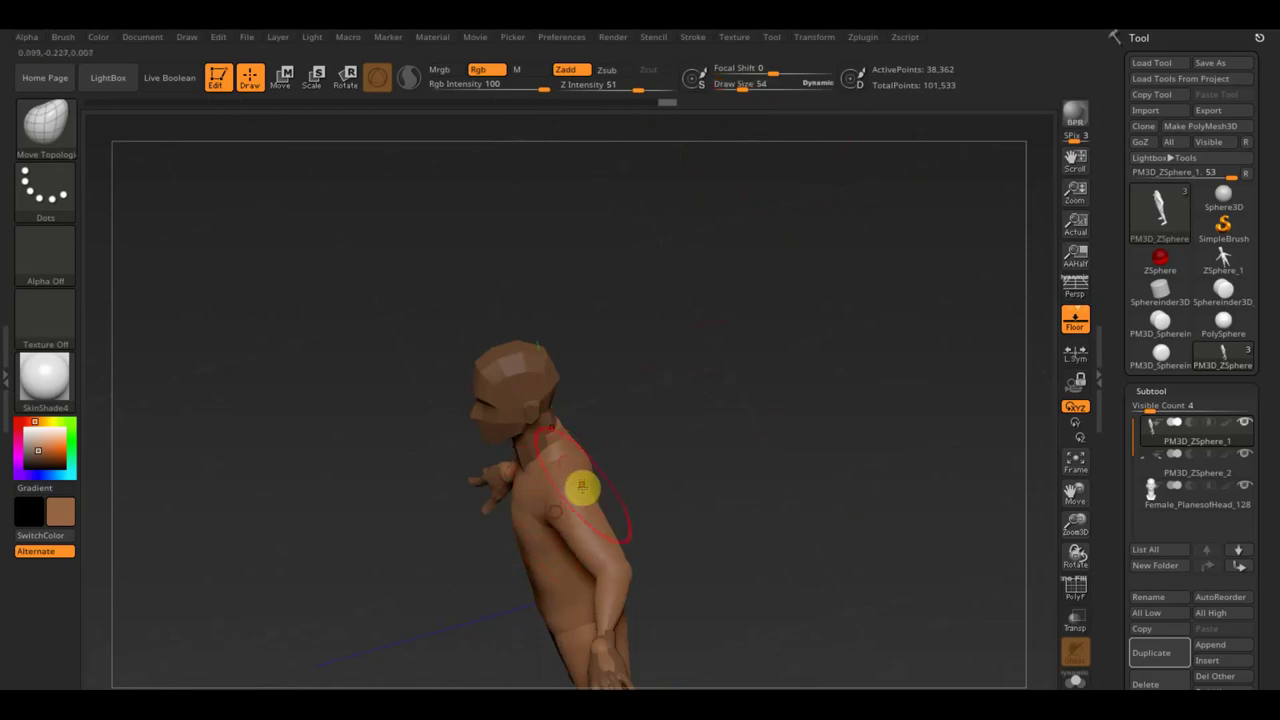
pyautogui.moveTo(663, 494); pyautogui.dragTo(674, 531)
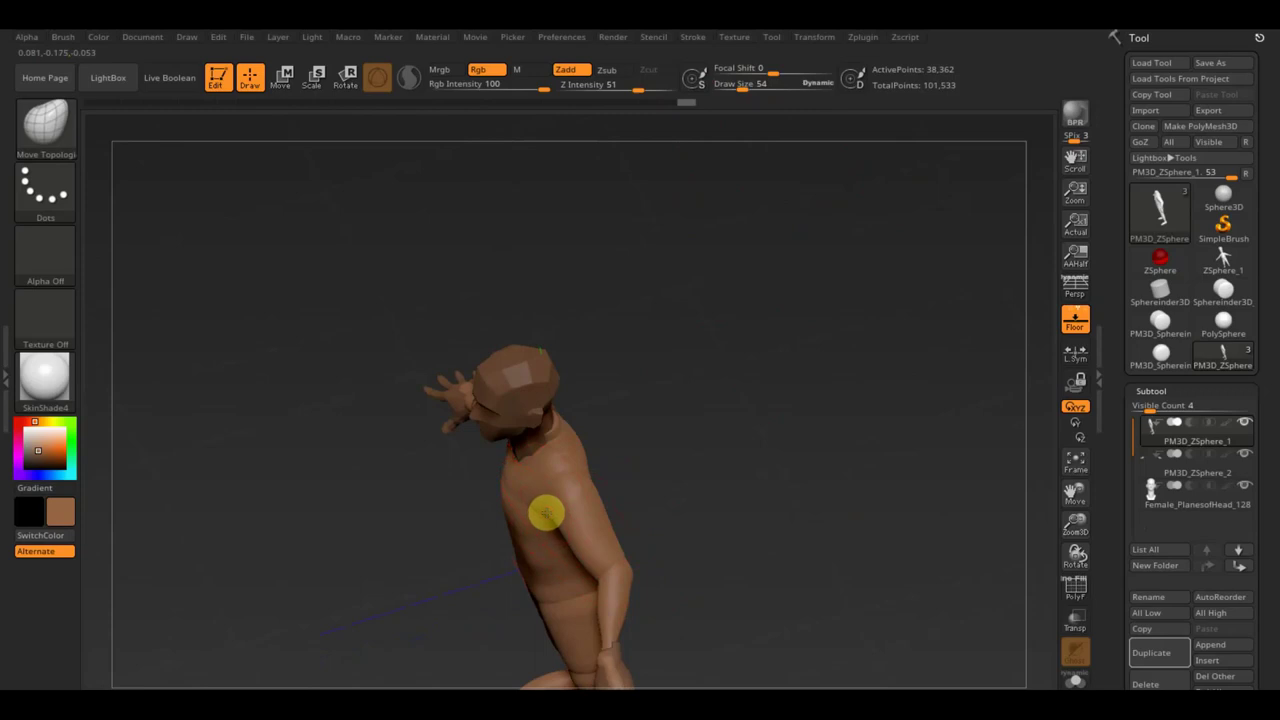
pyautogui.hotkey('ctrl', 'z')
pyautogui.hotkey('ctrl', 'z')
pyautogui.hotkey('ctrl', 'z')
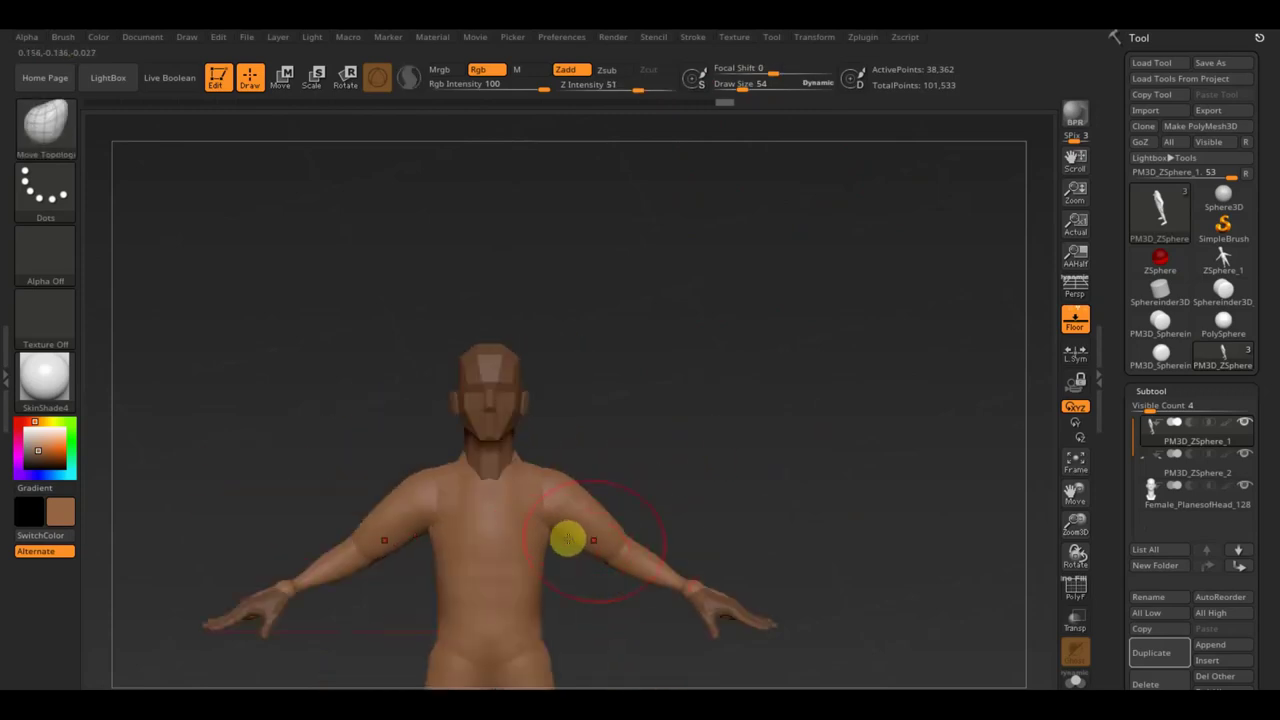
pyautogui.moveTo(726, 438)
pyautogui.keyDown('alt'); pyautogui.mouseDown()
pyautogui.moveTo(749, 477)
pyautogui.moveTo(737, 406)
pyautogui.moveTo(746, 286)
pyautogui.moveTo(763, 595)
pyautogui.moveTo(797, 543)
pyautogui.mouseUp(); pyautogui.keyUp('alt')
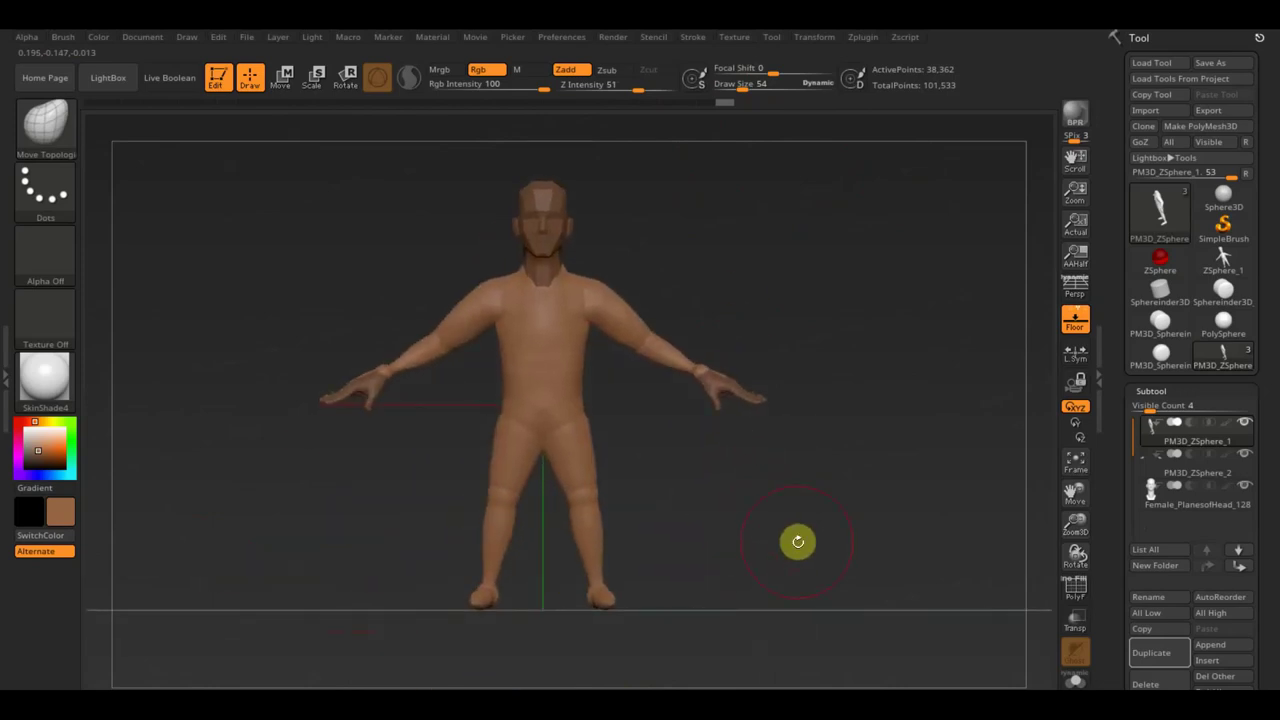
pyautogui.press('ctrl')
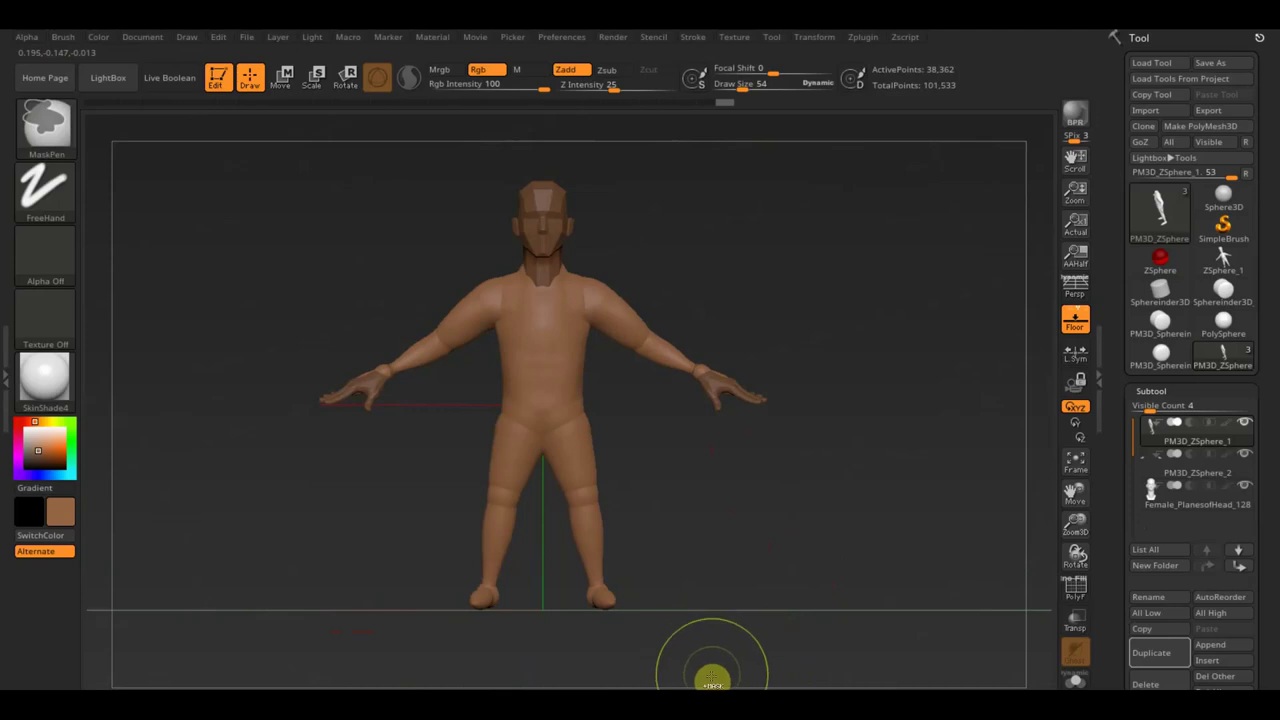
# Mask below the hips, check it from side and back, then invert so only the legs are free
pyautogui.moveTo(688, 672)
pyautogui.keyDown('ctrl'); pyautogui.mouseDown()
pyautogui.moveTo(566, 586)
pyautogui.moveTo(450, 464)
pyautogui.moveTo(508, 463)
pyautogui.mouseUp(); pyautogui.keyUp('ctrl')
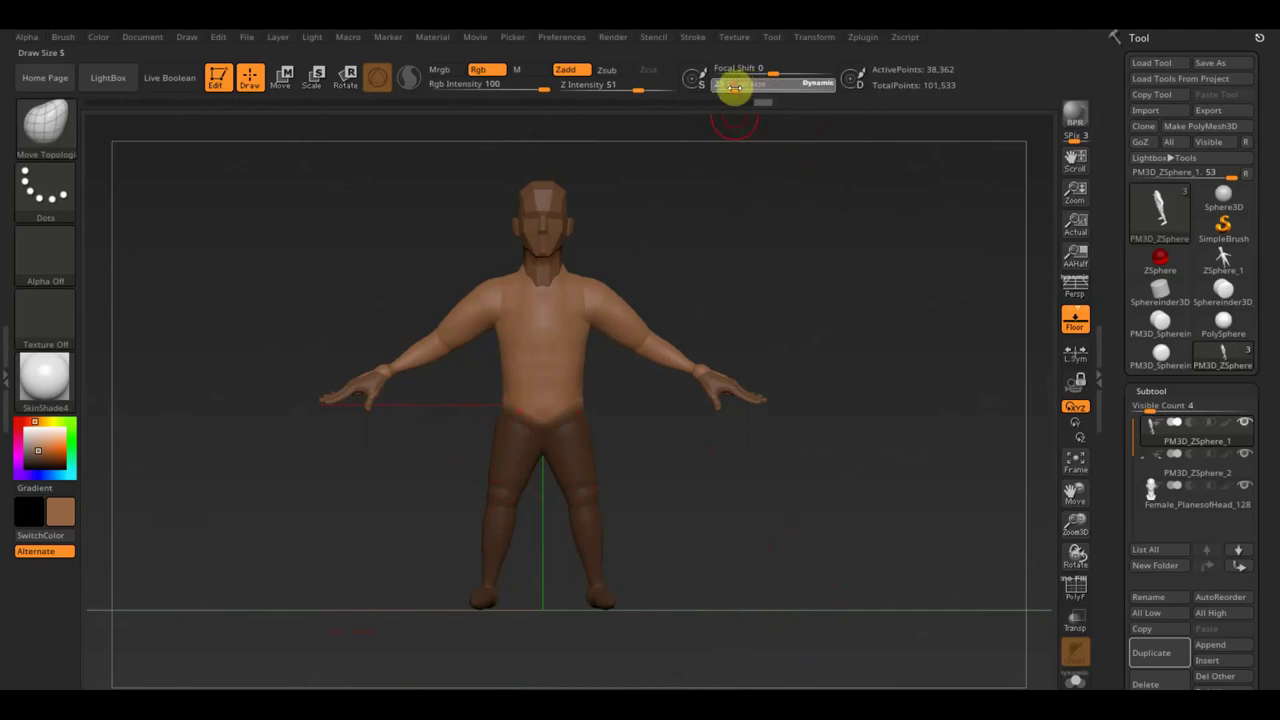
pyautogui.press('ctrl')
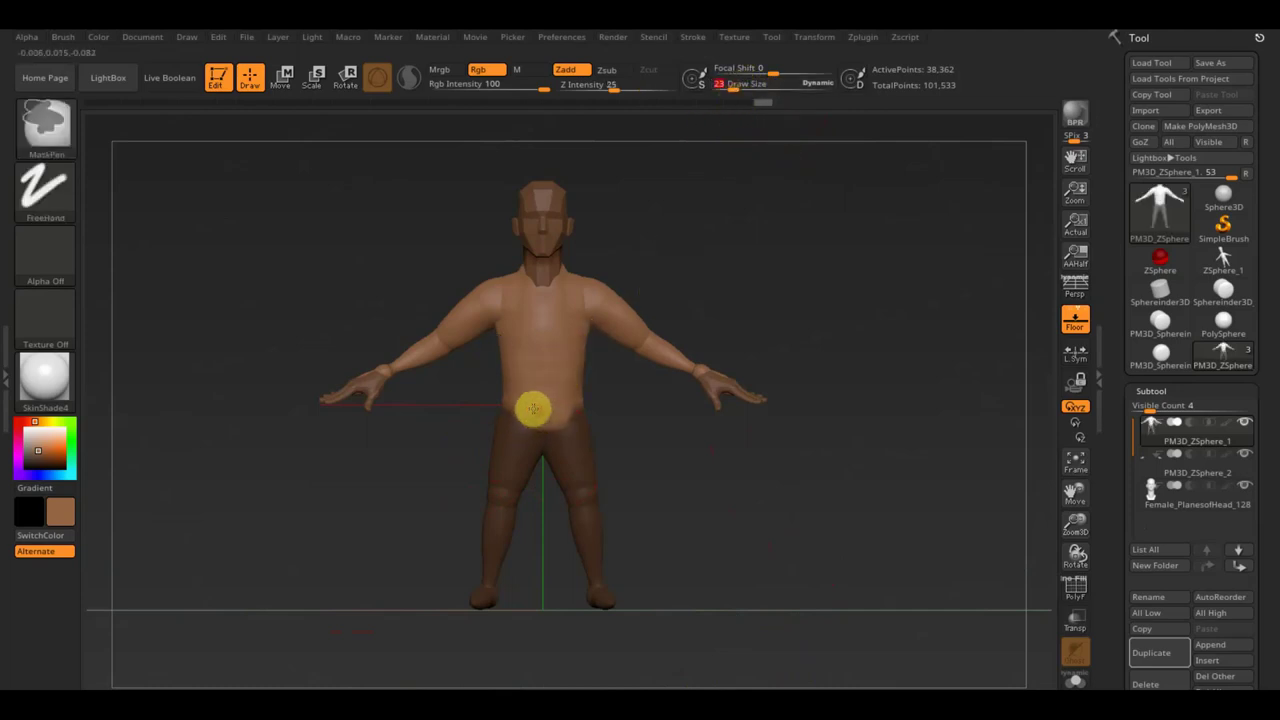
pyautogui.moveTo(531, 391)
pyautogui.mouseDown(button='right')
pyautogui.moveTo(757, 477)
pyautogui.moveTo(823, 520)
pyautogui.mouseUp(button='right')
pyautogui.press('ctrl')
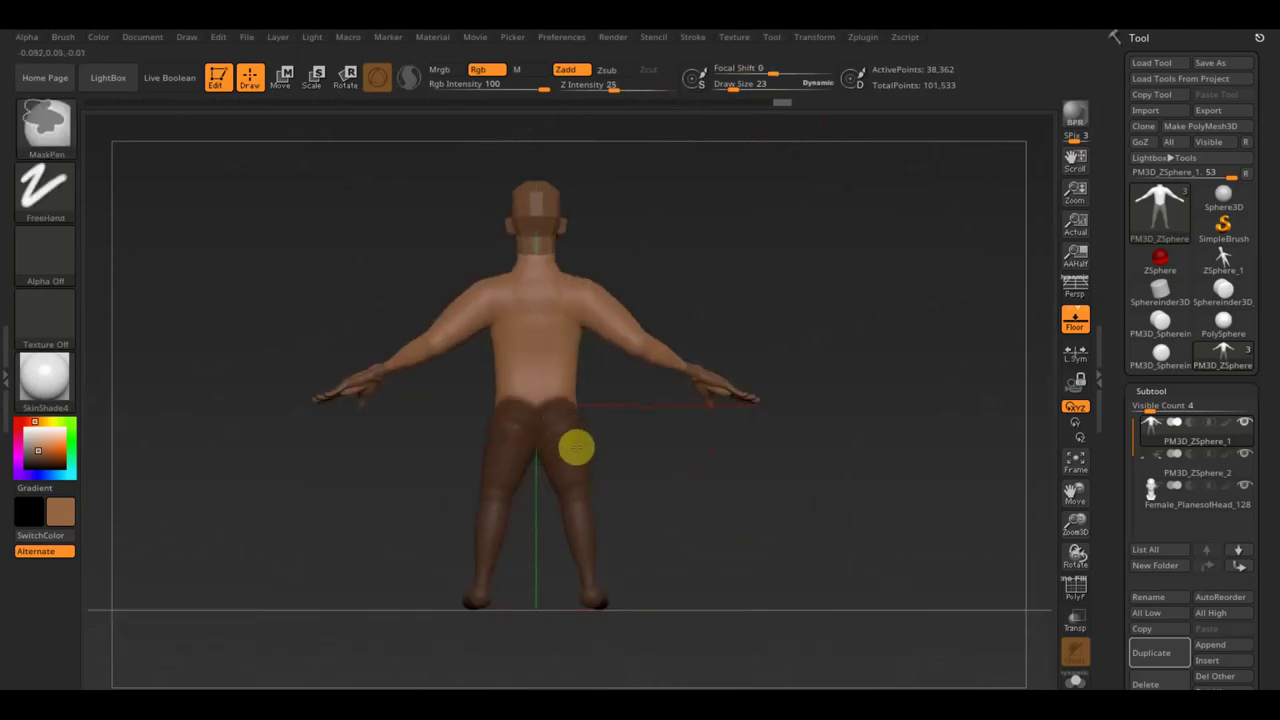
pyautogui.moveTo(706, 526)
pyautogui.mouseDown(button='right')
pyautogui.moveTo(637, 529)
pyautogui.moveTo(698, 541)
pyautogui.mouseUp(button='right')
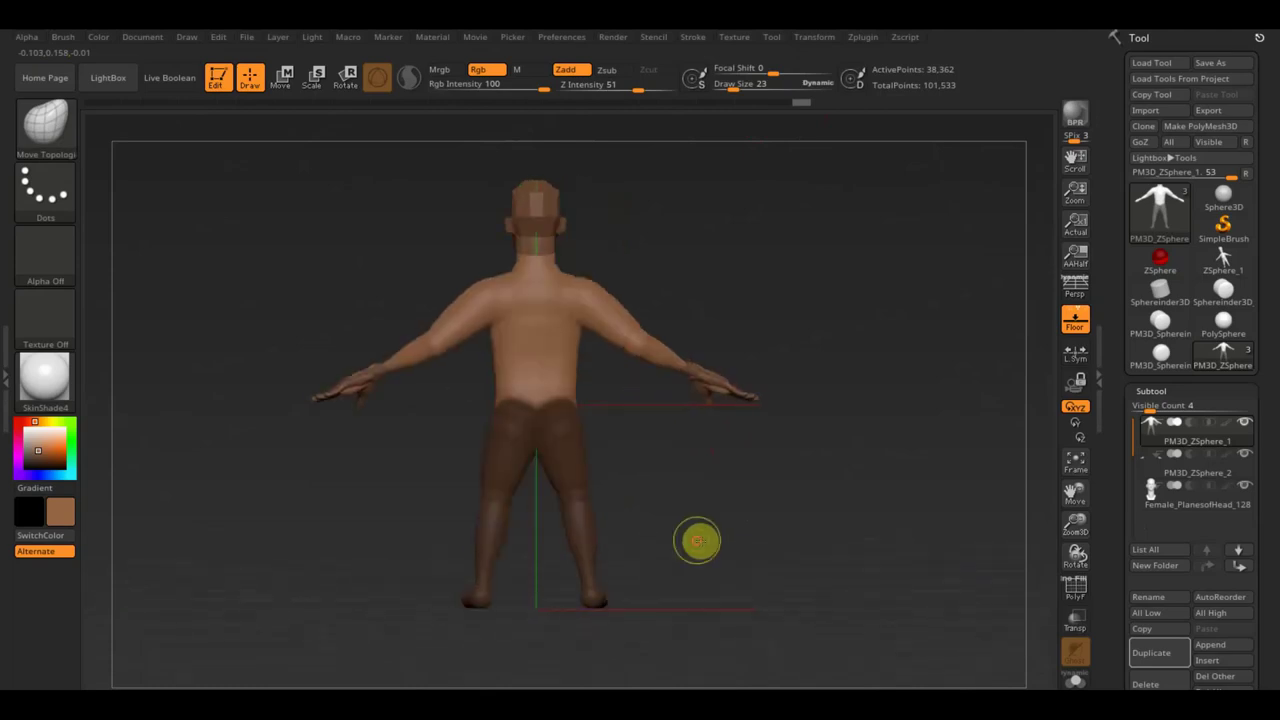
pyautogui.press('ctrl')
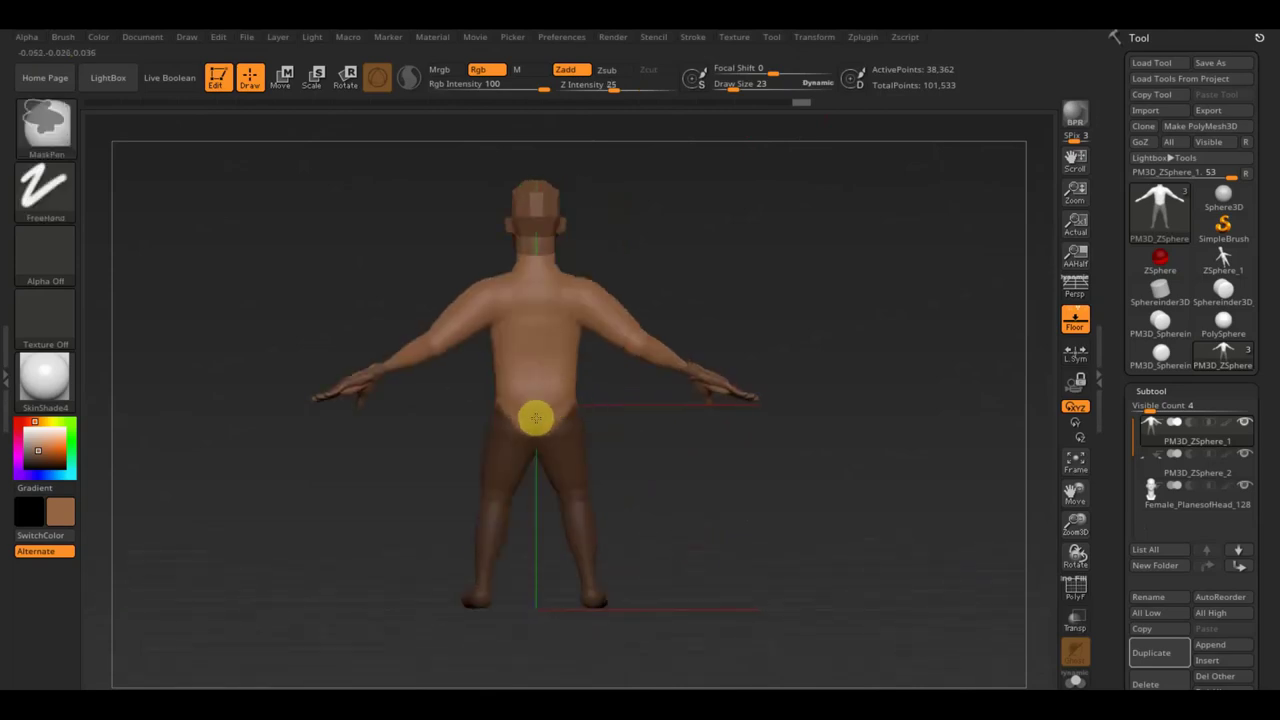
pyautogui.moveTo(691, 466)
pyautogui.mouseDown(button='right')
pyautogui.moveTo(677, 494)
pyautogui.moveTo(703, 517)
pyautogui.moveTo(745, 498)
pyautogui.moveTo(737, 482)
pyautogui.mouseUp(button='right')
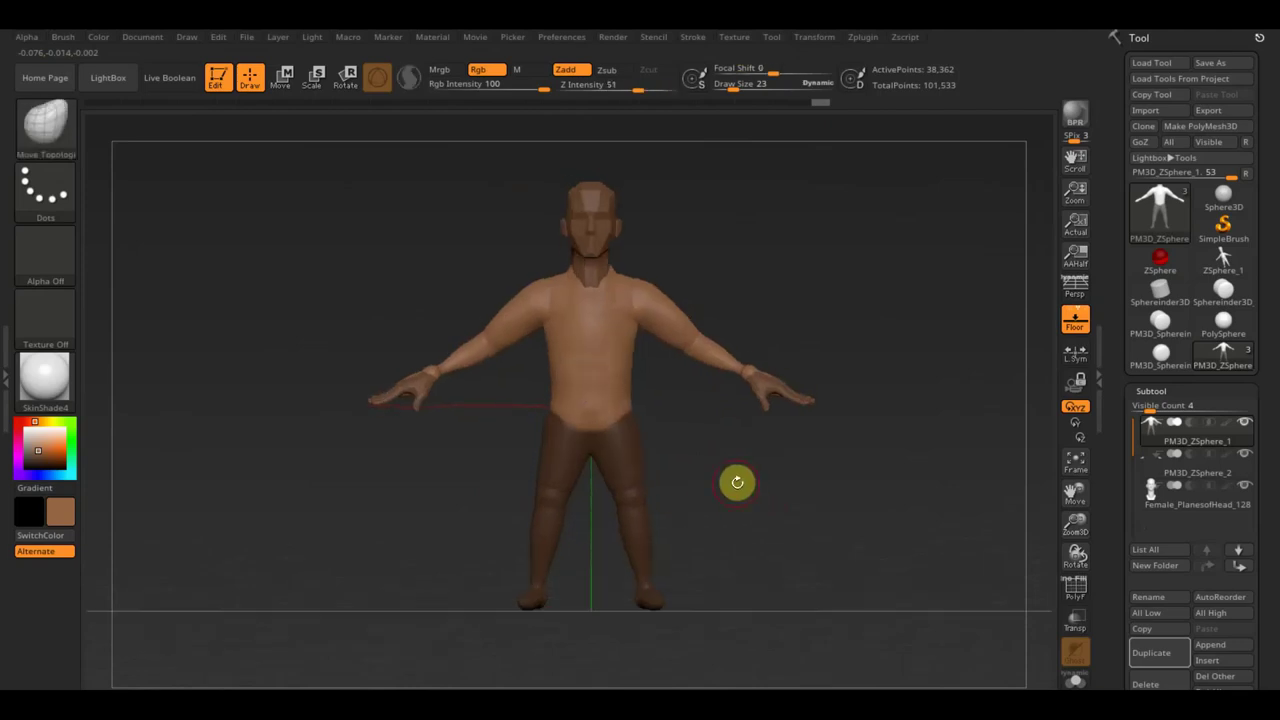
pyautogui.press('ctrl')
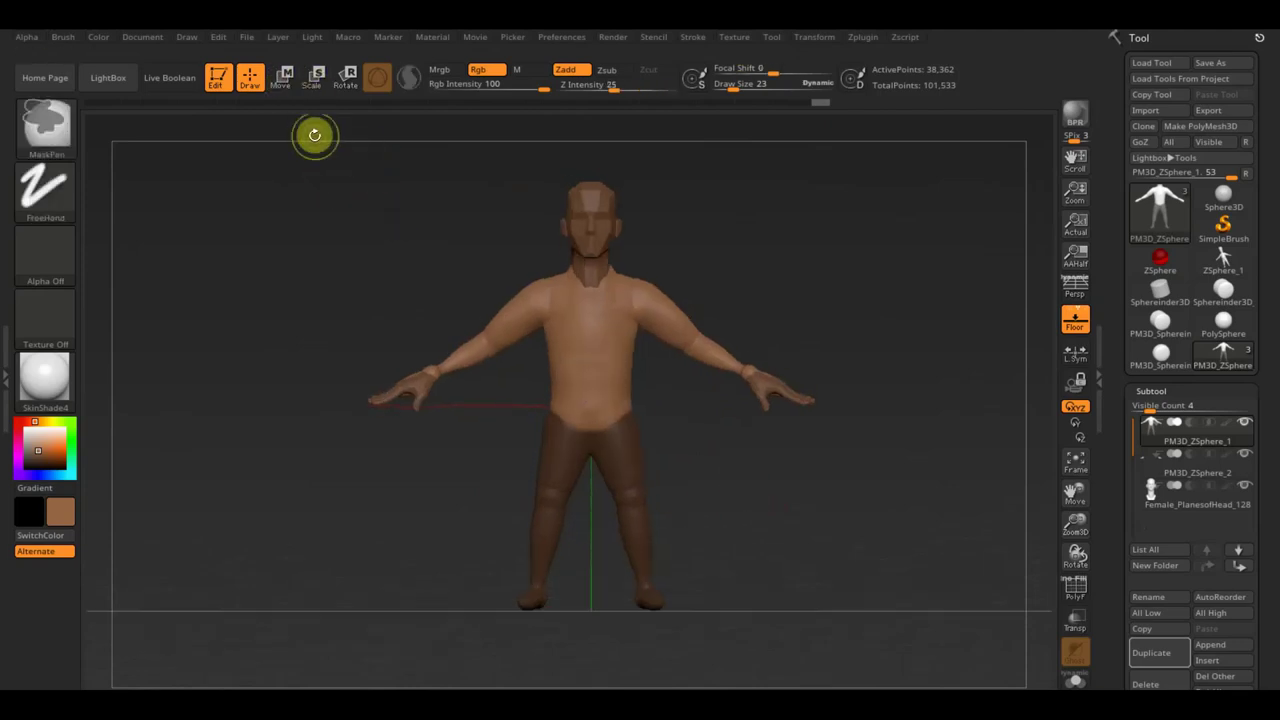
pyautogui.keyDown('ctrl'); pyautogui.click(314, 135); pyautogui.keyUp('ctrl')
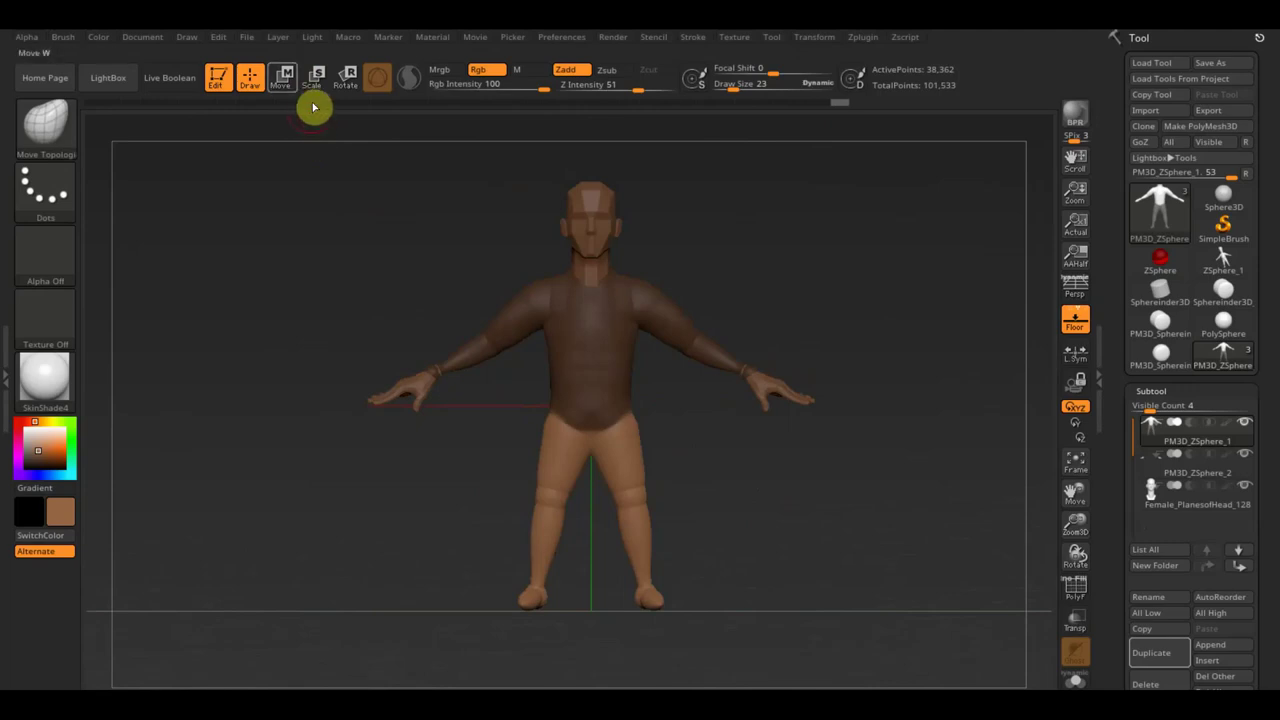
# Pull the unmasked legs down with the Transpose gizmo to lengthen them, then clear the mask
pyautogui.click(283, 80)
pyautogui.moveTo(590, 302); pyautogui.dragTo(590, 346)
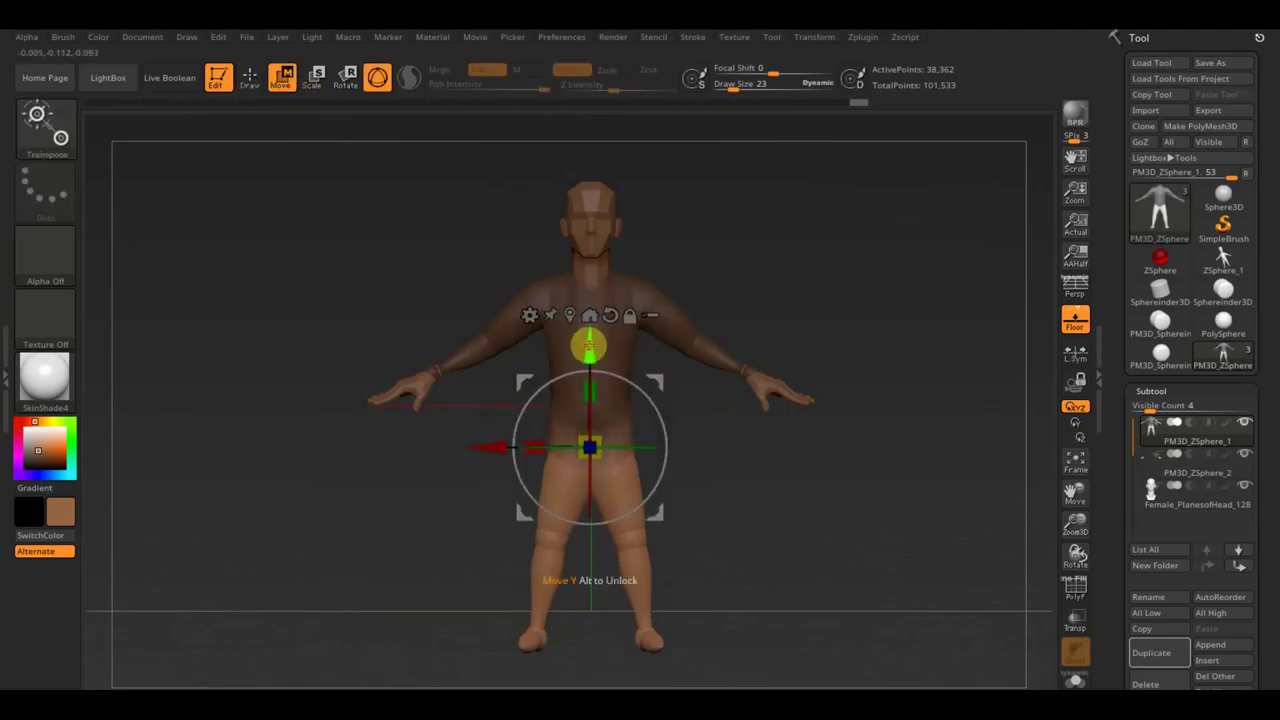
pyautogui.click(255, 79)
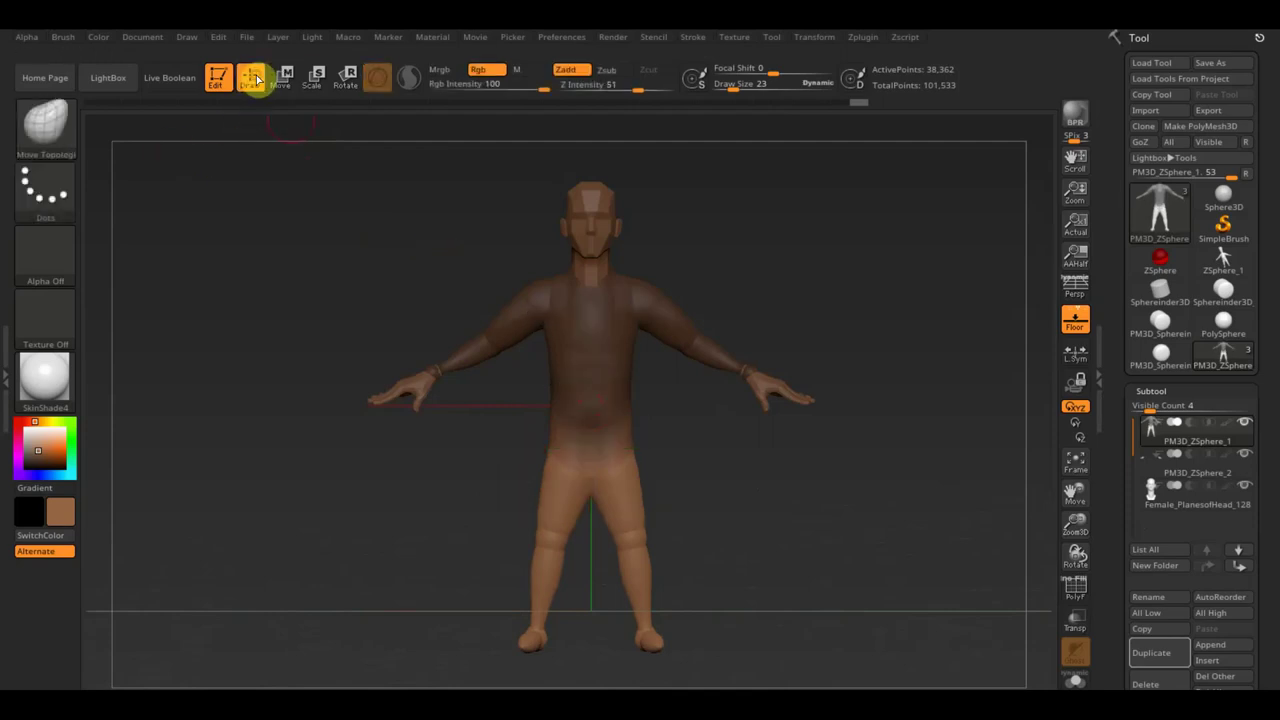
pyautogui.keyDown('ctrl'); pyautogui.click(775, 216); pyautogui.keyUp('ctrl')
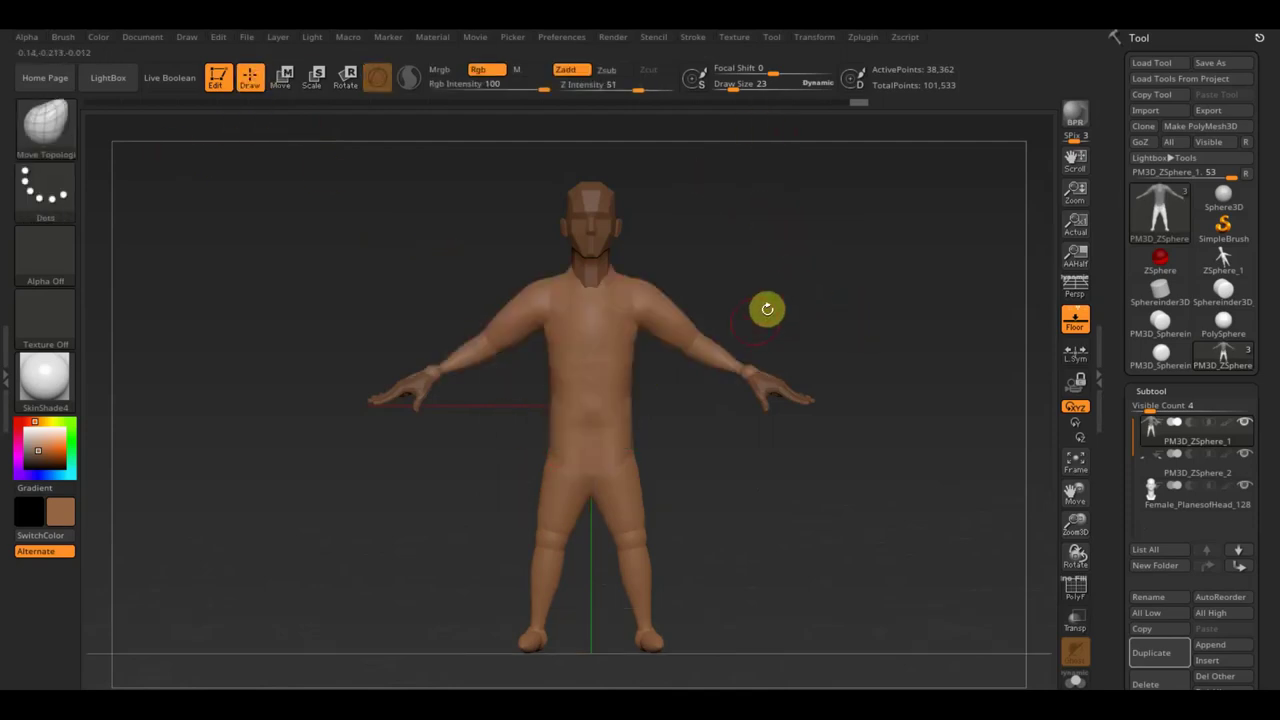
# Enlarge the draw size to 54 and review the longer-legged figure from side and front
pyautogui.moveTo(729, 86); pyautogui.dragTo(748, 98)
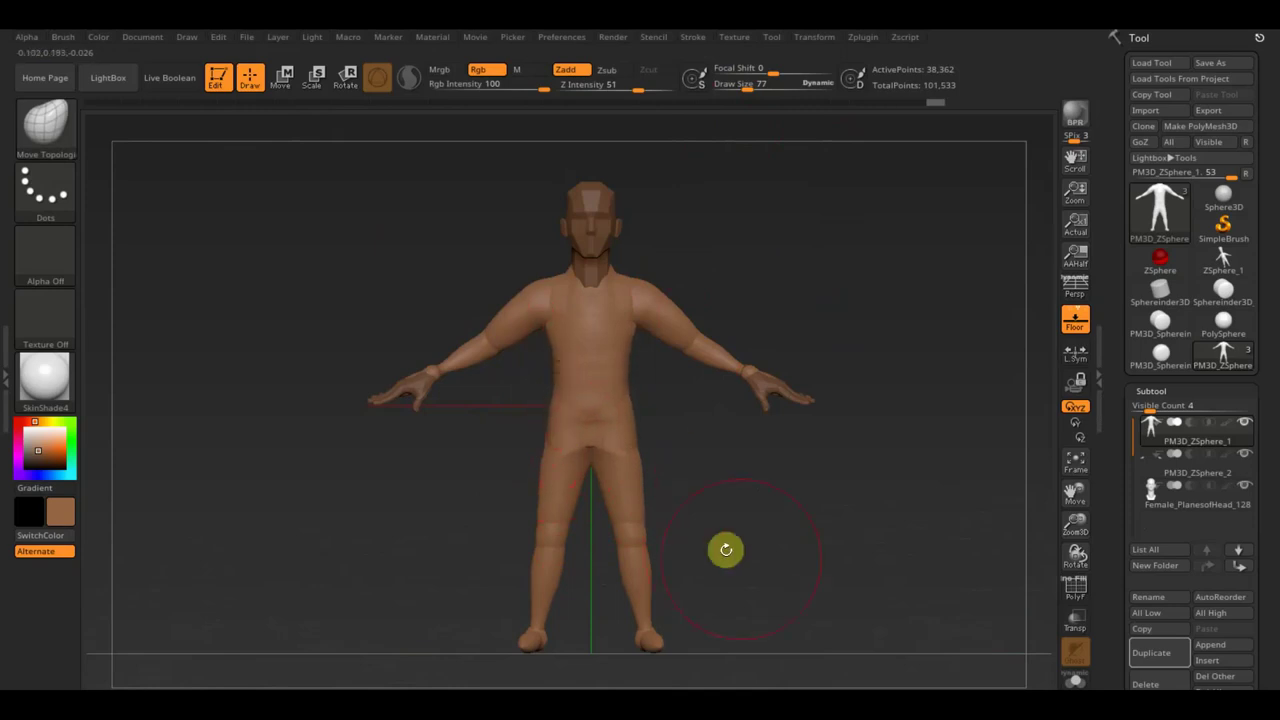
pyautogui.moveTo(726, 549); pyautogui.dragTo(674, 571)
pyautogui.moveTo(586, 577)
pyautogui.mouseDown()
pyautogui.moveTo(857, 566)
pyautogui.moveTo(834, 551)
pyautogui.mouseUp()
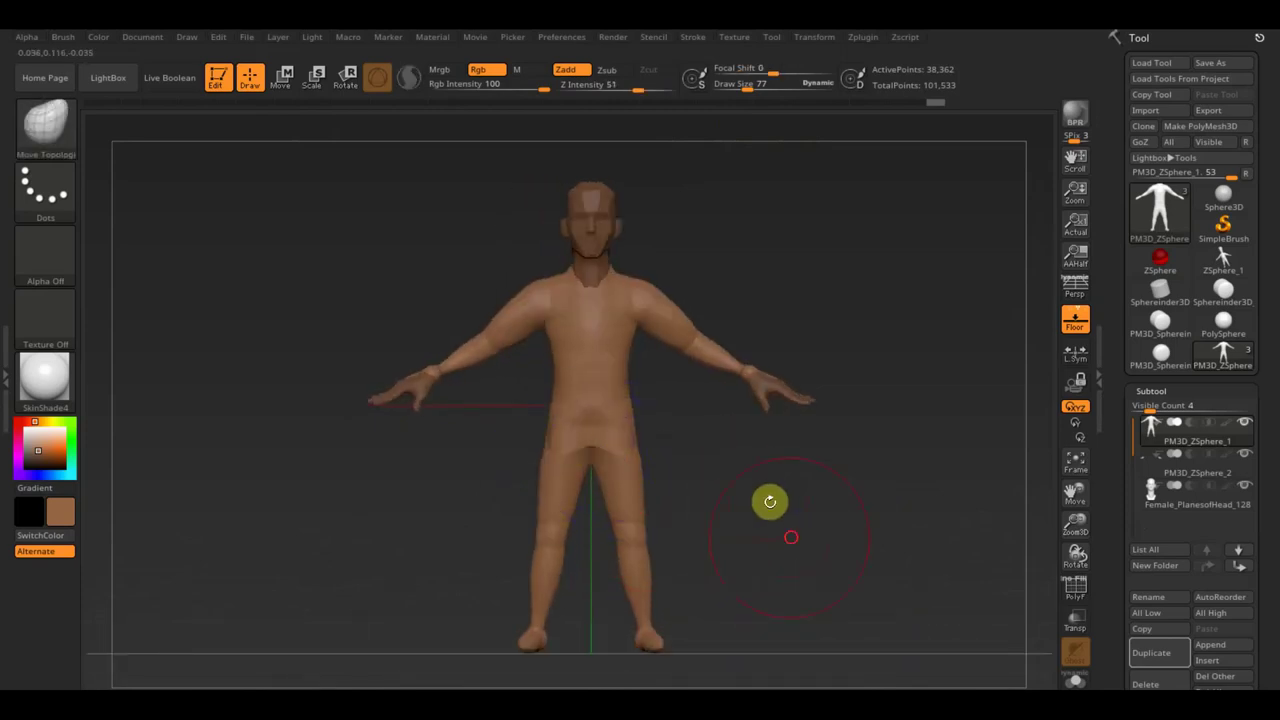
pyautogui.moveTo(713, 501)
pyautogui.mouseDown()
pyautogui.moveTo(754, 526)
pyautogui.moveTo(737, 526)
pyautogui.mouseUp()
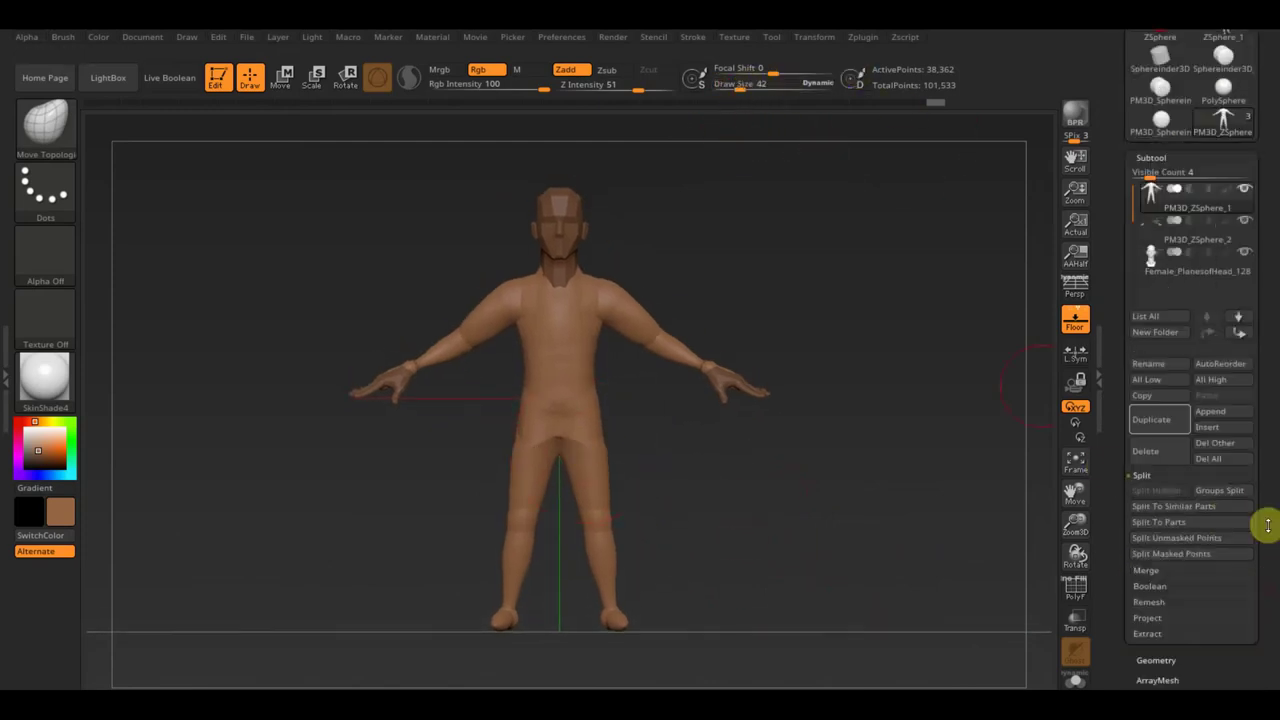
# DynaMesh the mannequin at resolution 864, giving 75,001 active points
pyautogui.scroll(-5, 1250, 590)
pyautogui.click(1160, 638)
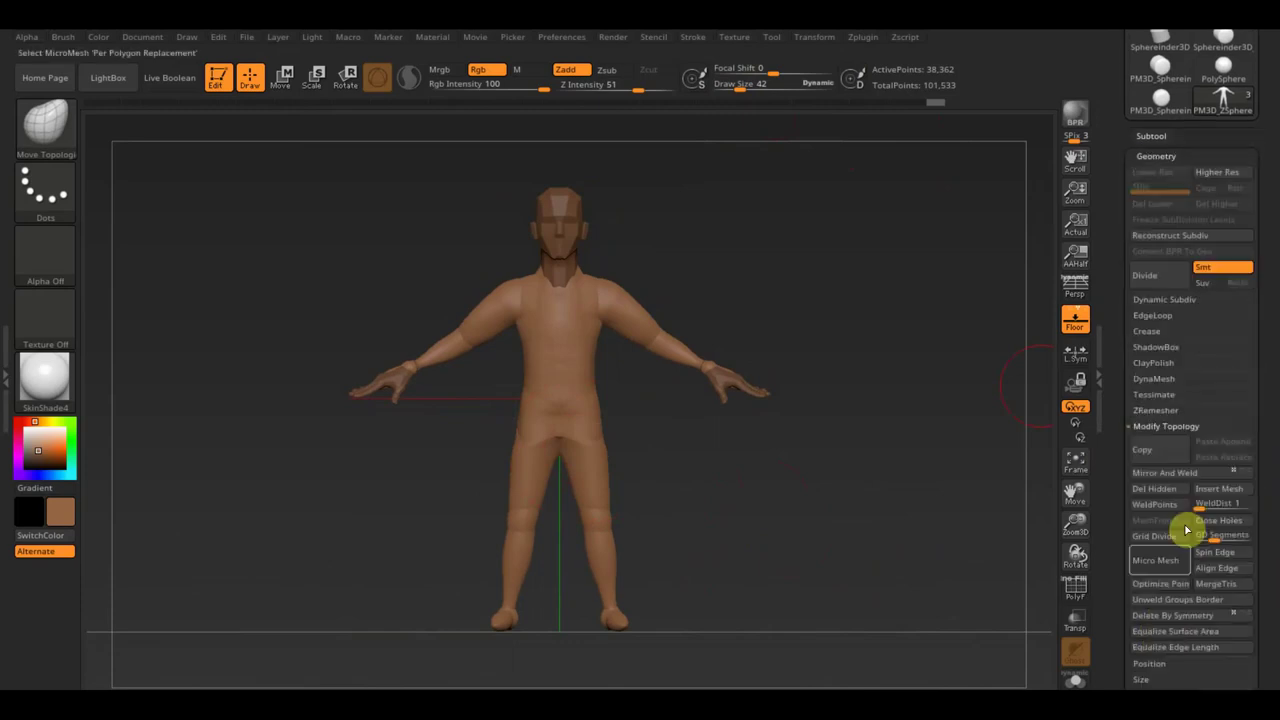
pyautogui.click(1161, 380)
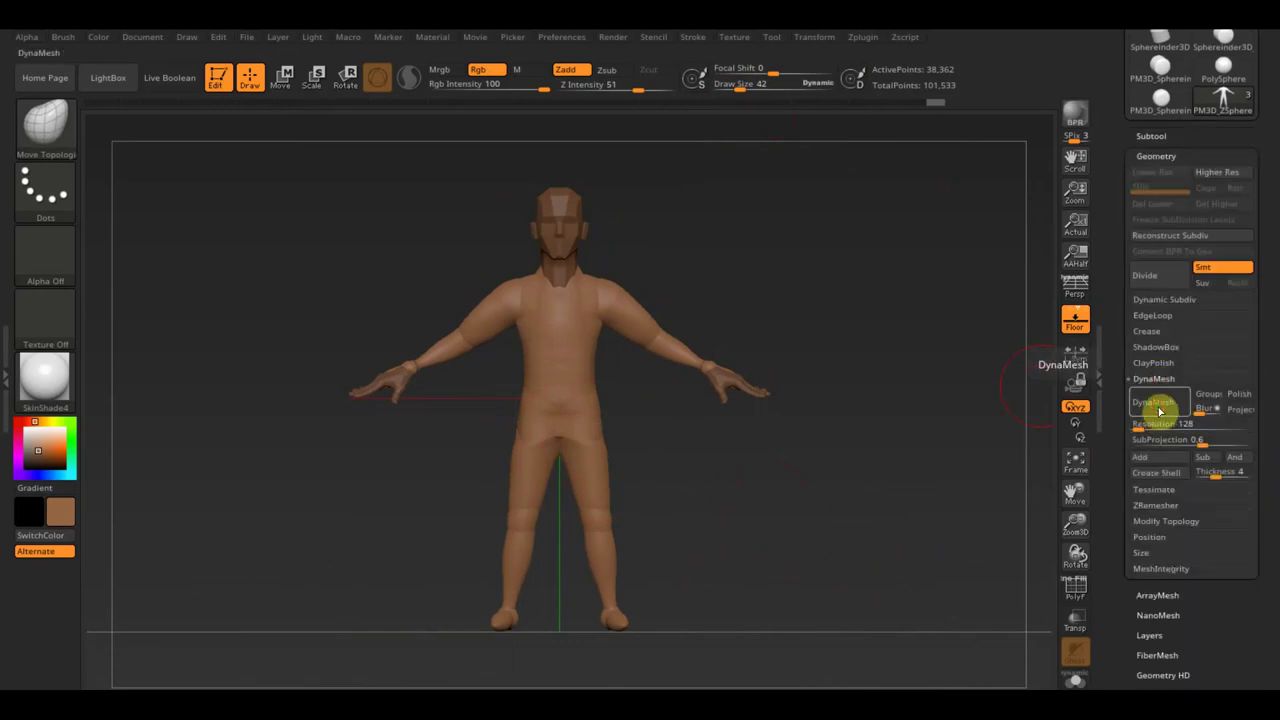
pyautogui.click(1158, 406)
pyautogui.hotkey('ctrl', 'z')
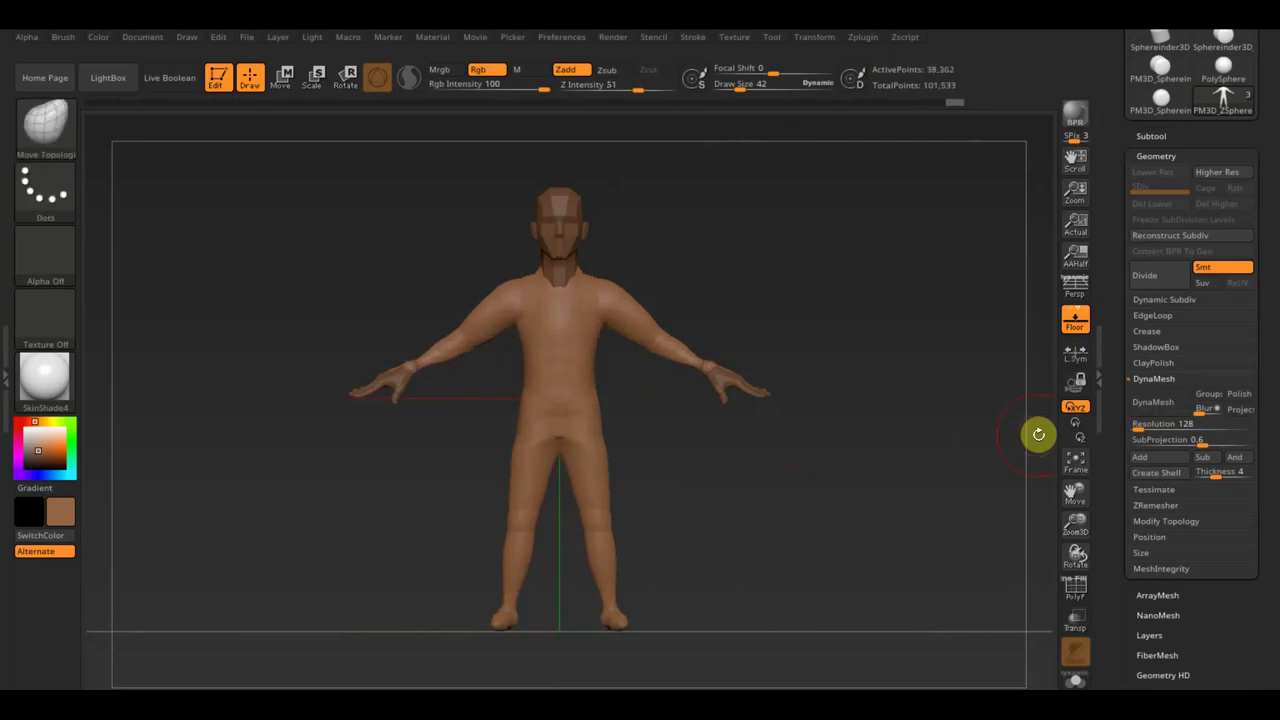
pyautogui.click(1184, 432)
pyautogui.moveTo(1139, 425); pyautogui.dragTo(1152, 414)
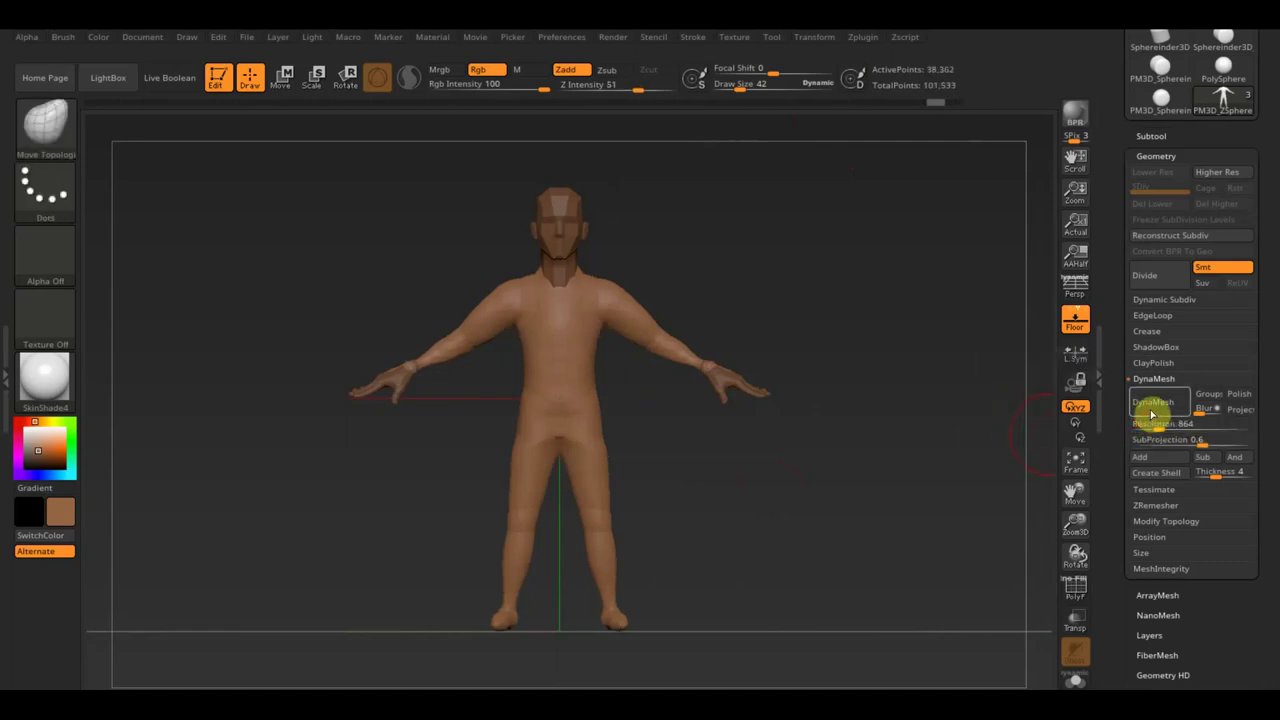
pyautogui.click(1151, 413)
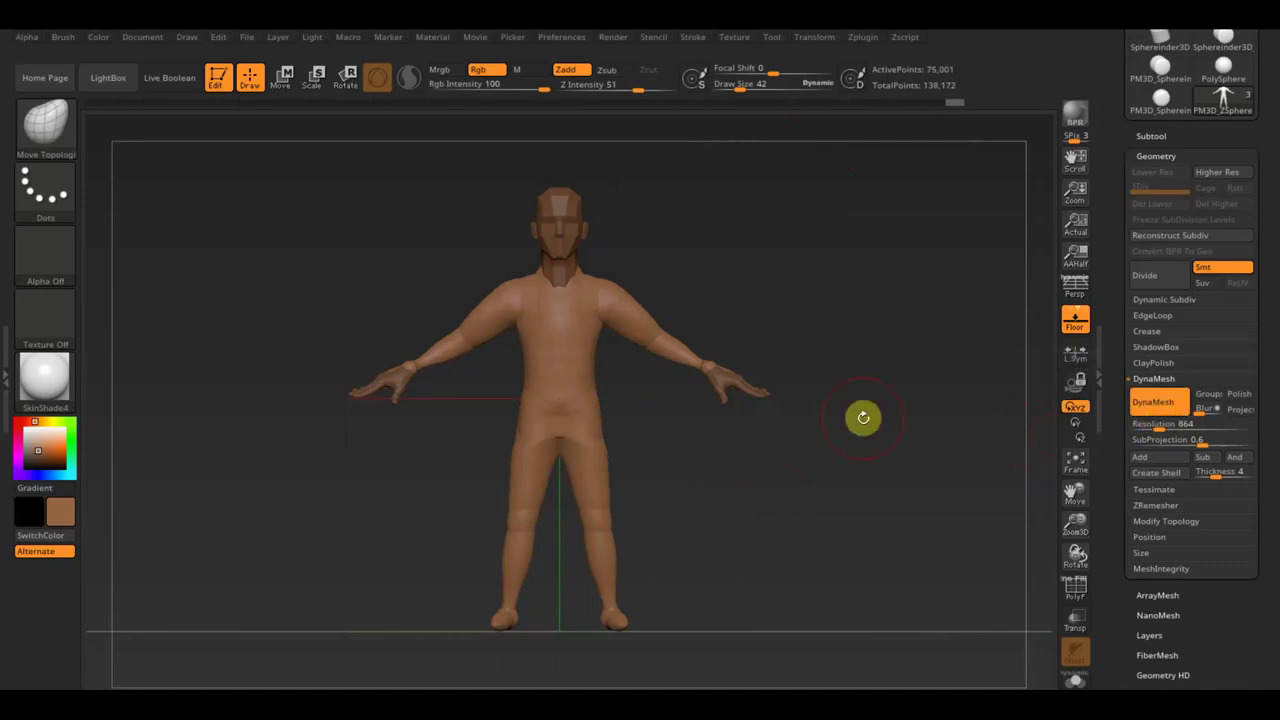
pyautogui.press('shift')
# Smooth the body from chest to pelvis at draw size 58, check front and side, hide the floor
pyautogui.moveTo(543, 366)
pyautogui.keyDown('shift'); pyautogui.mouseDown()
pyautogui.moveTo(524, 494)
pyautogui.moveTo(698, 534)
pyautogui.mouseUp(); pyautogui.keyUp('shift')
pyautogui.moveTo(611, 531)
pyautogui.mouseDown()
pyautogui.moveTo(669, 543)
pyautogui.moveTo(691, 611)
pyautogui.moveTo(703, 588)
pyautogui.mouseUp()
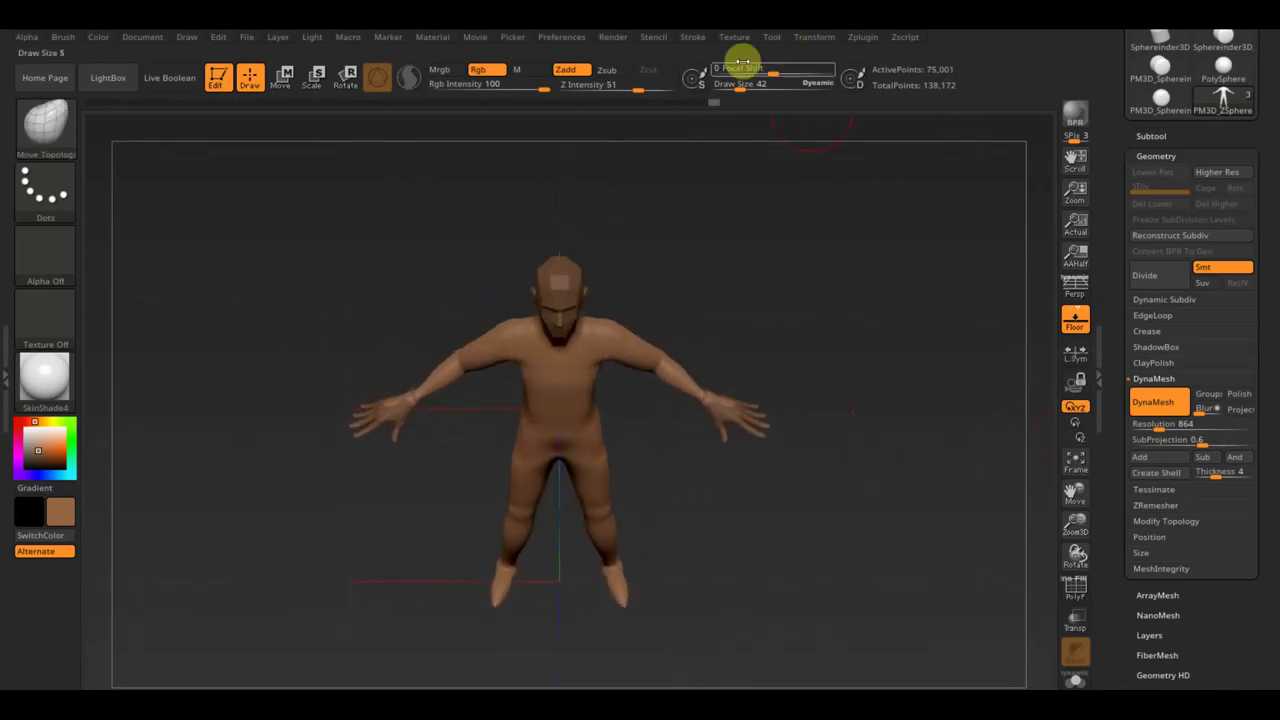
pyautogui.moveTo(745, 86); pyautogui.dragTo(750, 92)
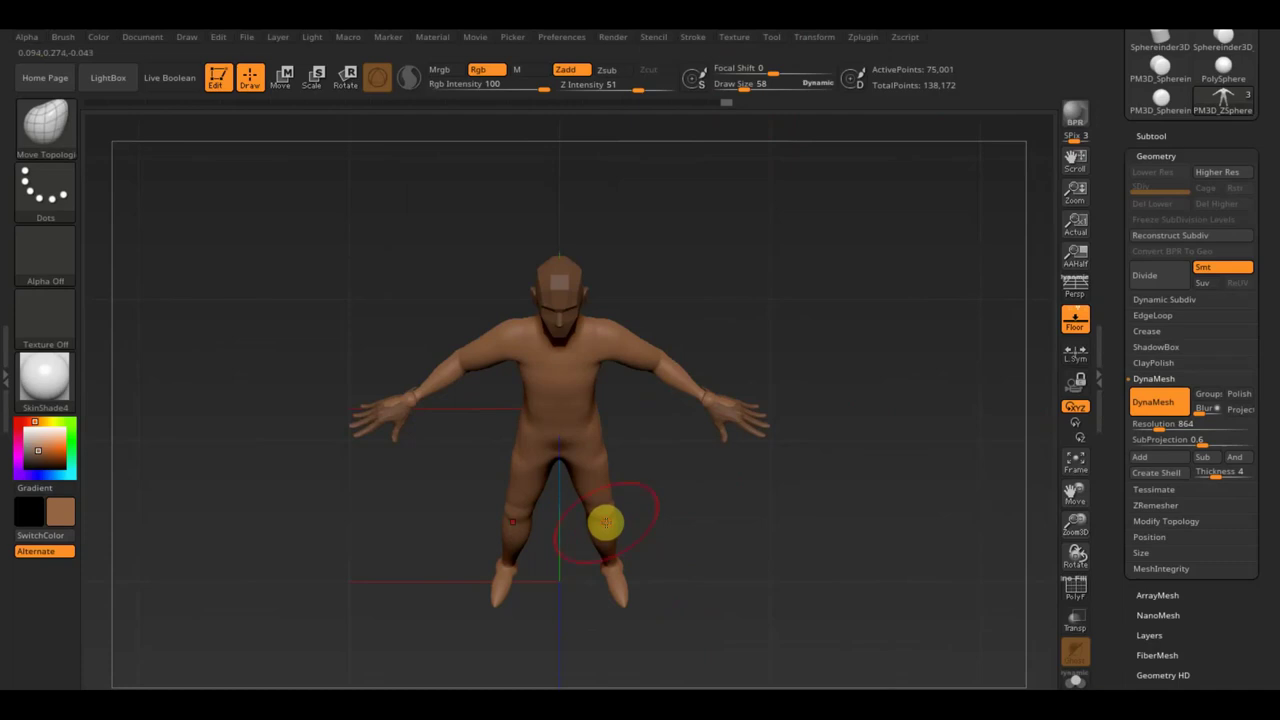
pyautogui.moveTo(611, 489)
pyautogui.mouseDown()
pyautogui.moveTo(671, 434)
pyautogui.moveTo(686, 489)
pyautogui.moveTo(623, 523)
pyautogui.moveTo(697, 534)
pyautogui.mouseUp()
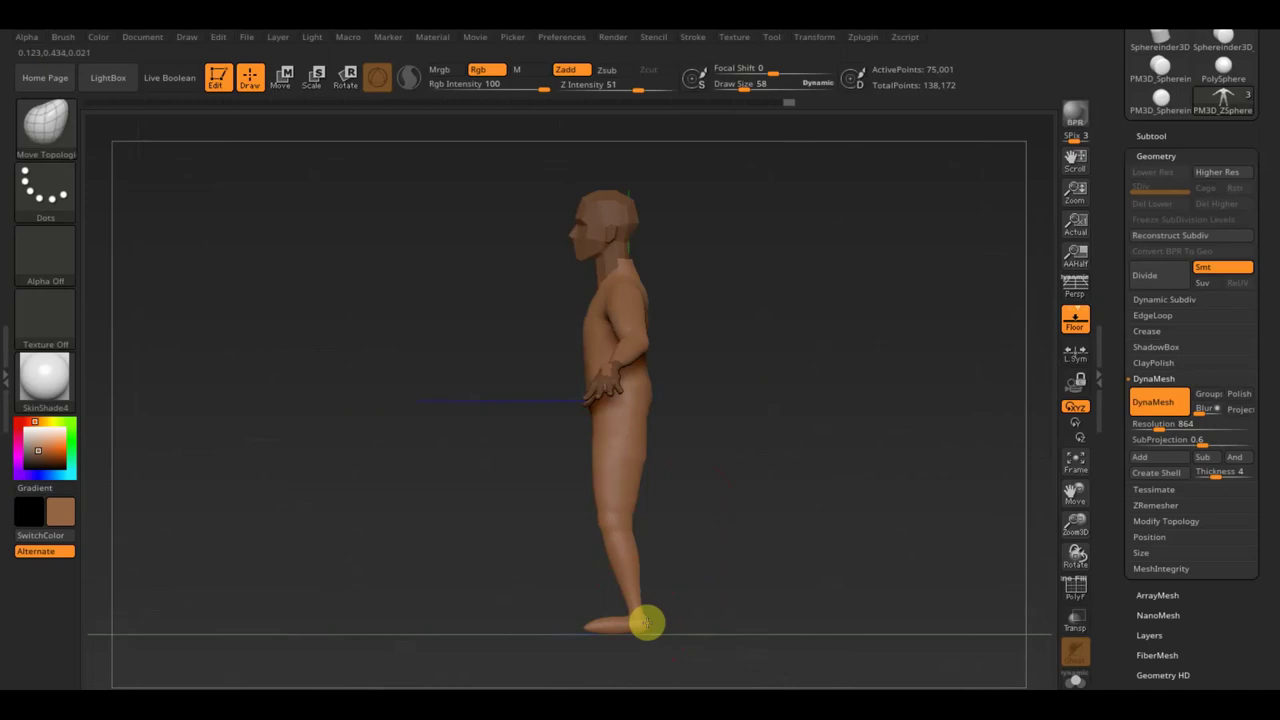
pyautogui.moveTo(577, 626)
pyautogui.keyDown('shift'); pyautogui.mouseDown()
pyautogui.moveTo(766, 549)
pyautogui.moveTo(782, 577)
pyautogui.moveTo(689, 560)
pyautogui.moveTo(757, 552)
pyautogui.moveTo(852, 509)
pyautogui.moveTo(857, 457)
pyautogui.moveTo(831, 423)
pyautogui.mouseUp(); pyautogui.keyUp('shift')
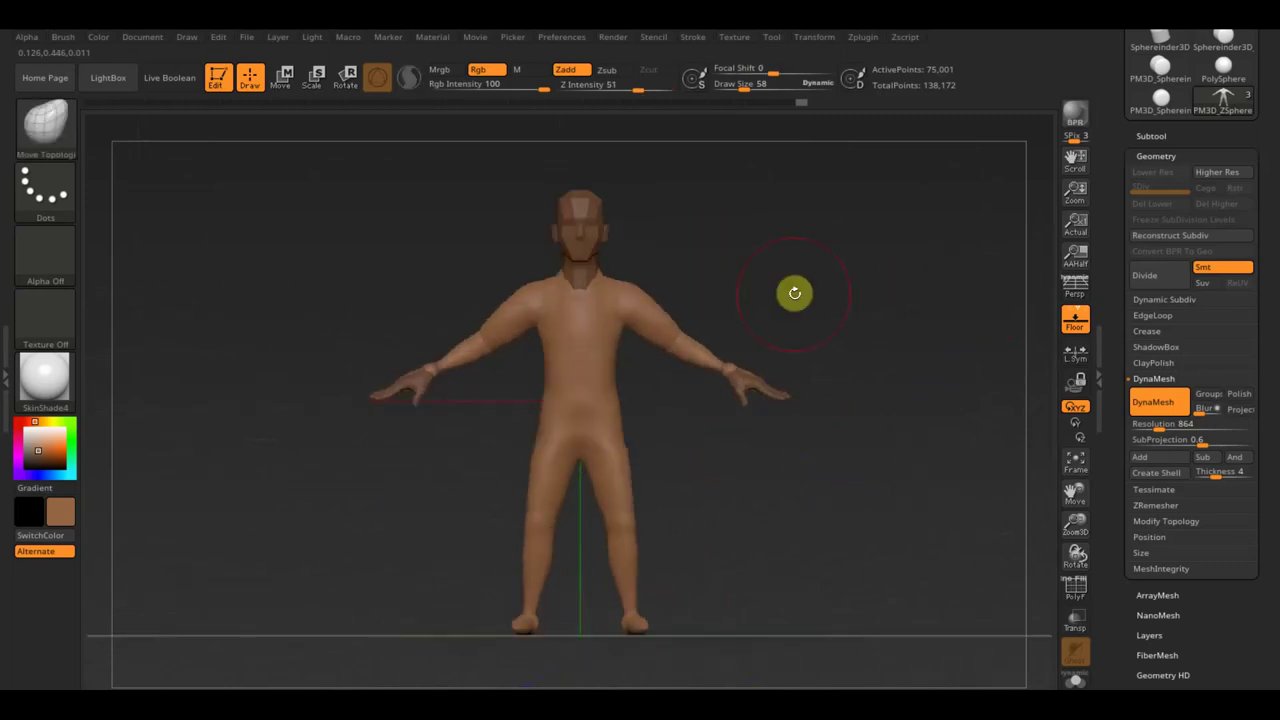
pyautogui.click(1075, 322)
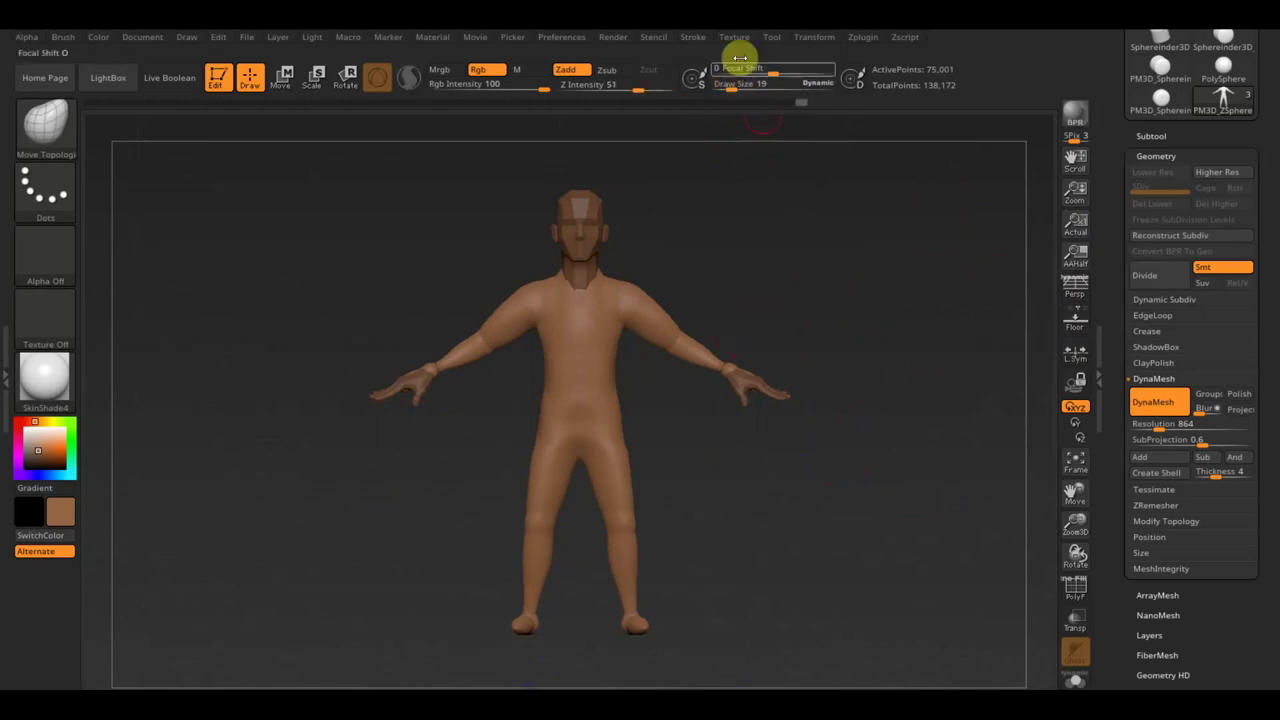
# Import the game-character screenshot from the Desktop as a texture
pyautogui.click(738, 38)
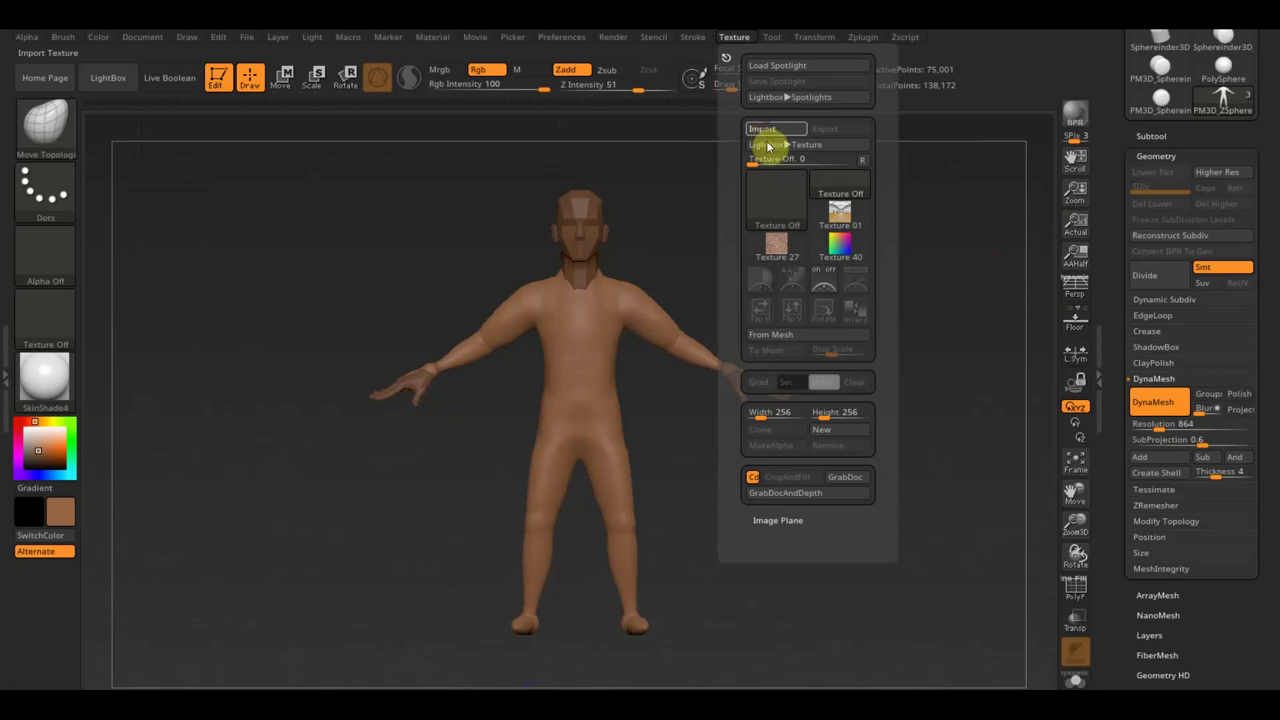
pyautogui.click(768, 145)
pyautogui.click(235, 330)
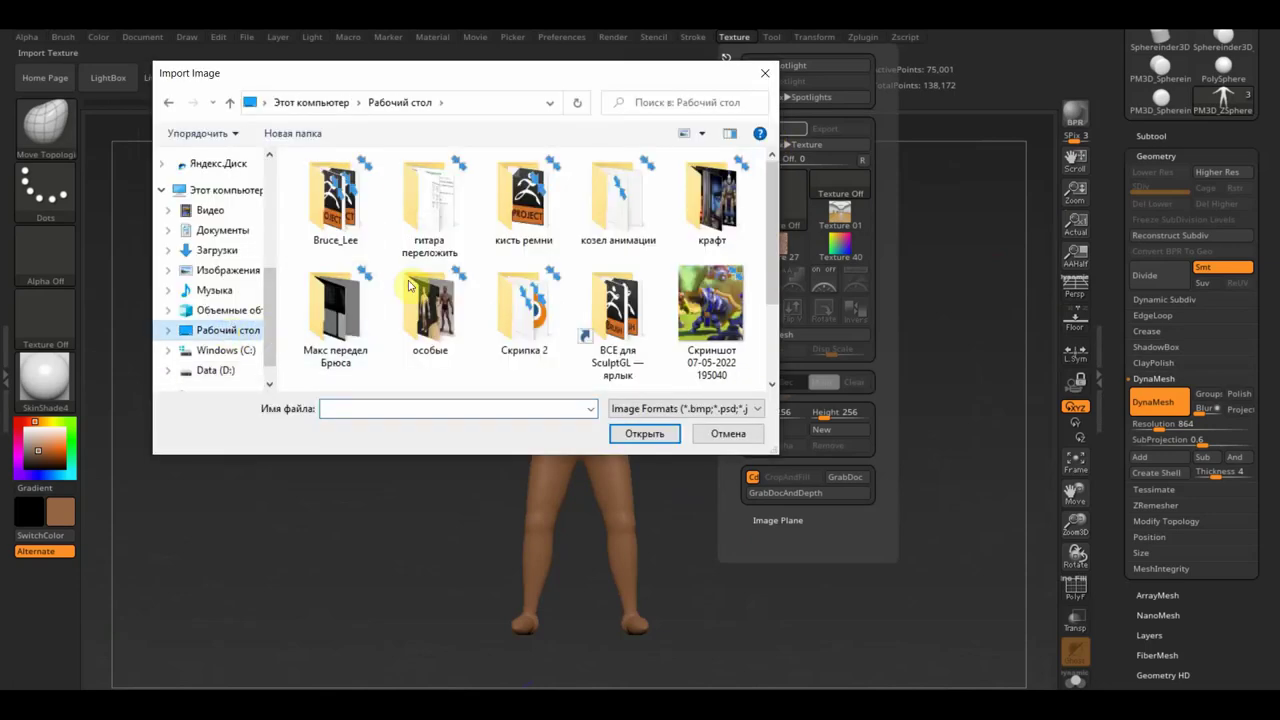
pyautogui.doubleClick(705, 305)
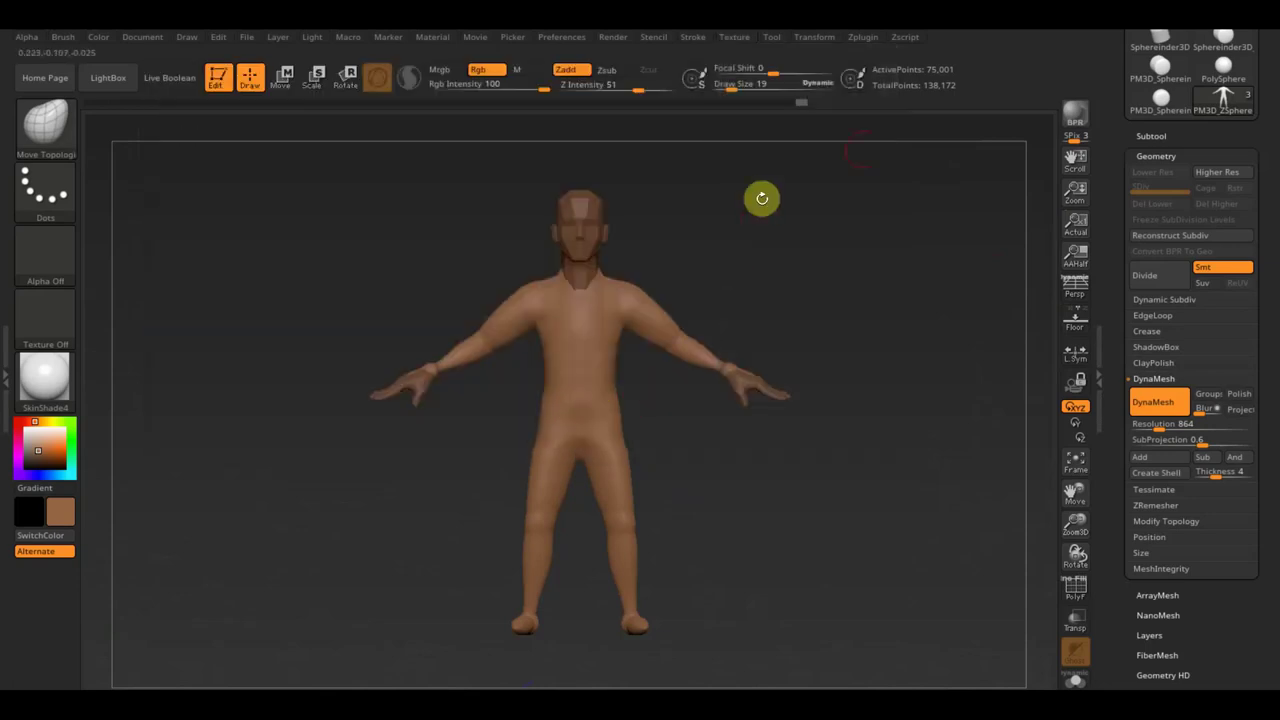
# Show the screenshot in Spotlight, enlarge and reposition it, then hide it with Shift+Z
pyautogui.click(738, 38)
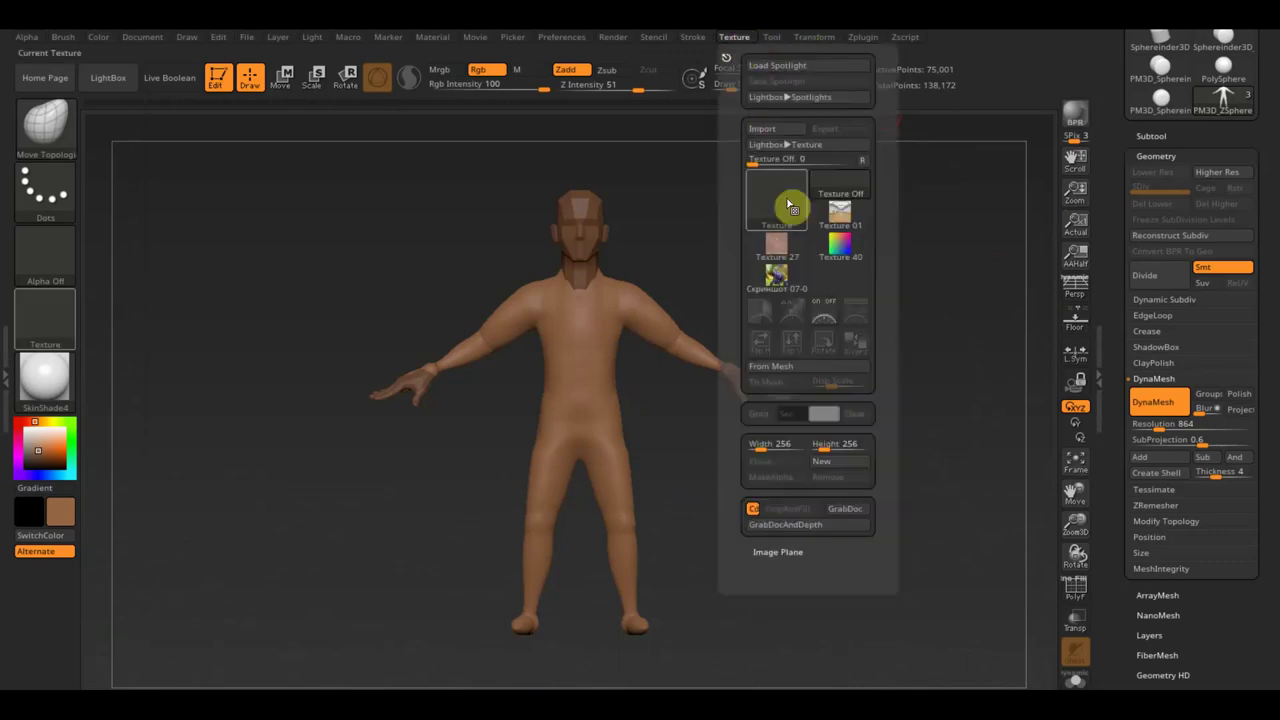
pyautogui.click(777, 275)
pyautogui.click(824, 316)
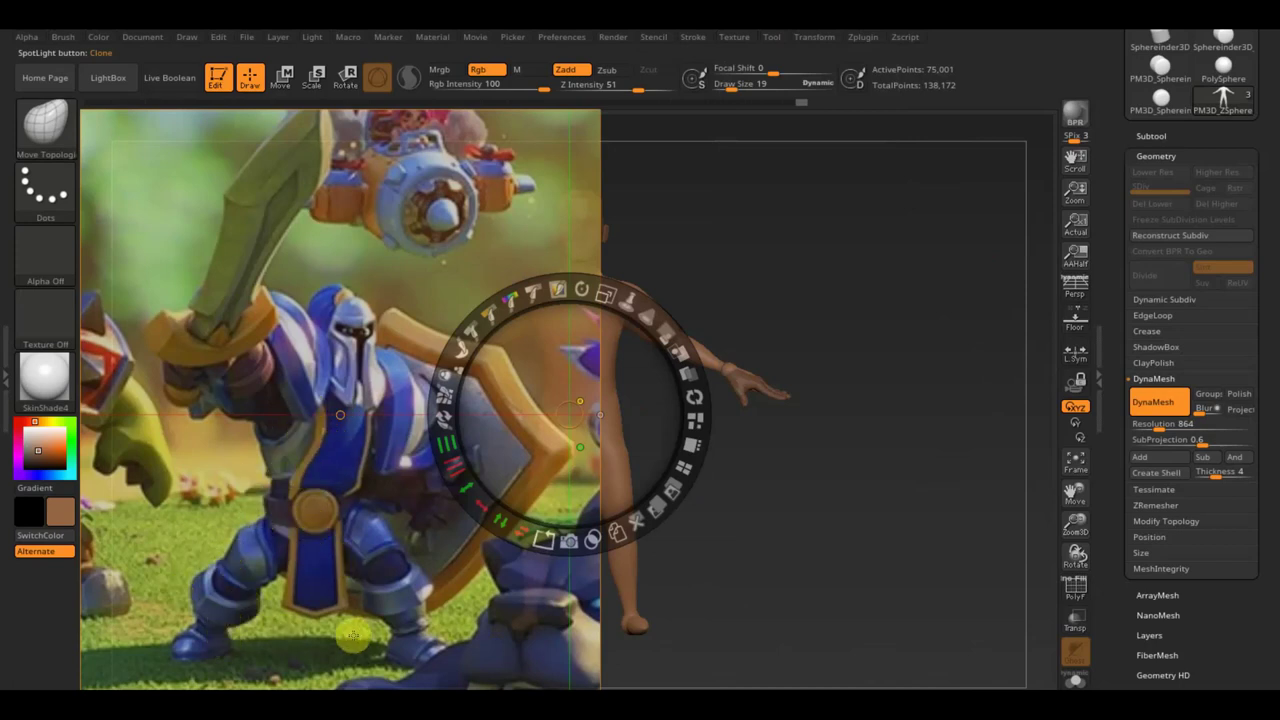
pyautogui.moveTo(605, 292)
pyautogui.mouseDown()
pyautogui.moveTo(658, 347)
pyautogui.moveTo(730, 122)
pyautogui.mouseUp()
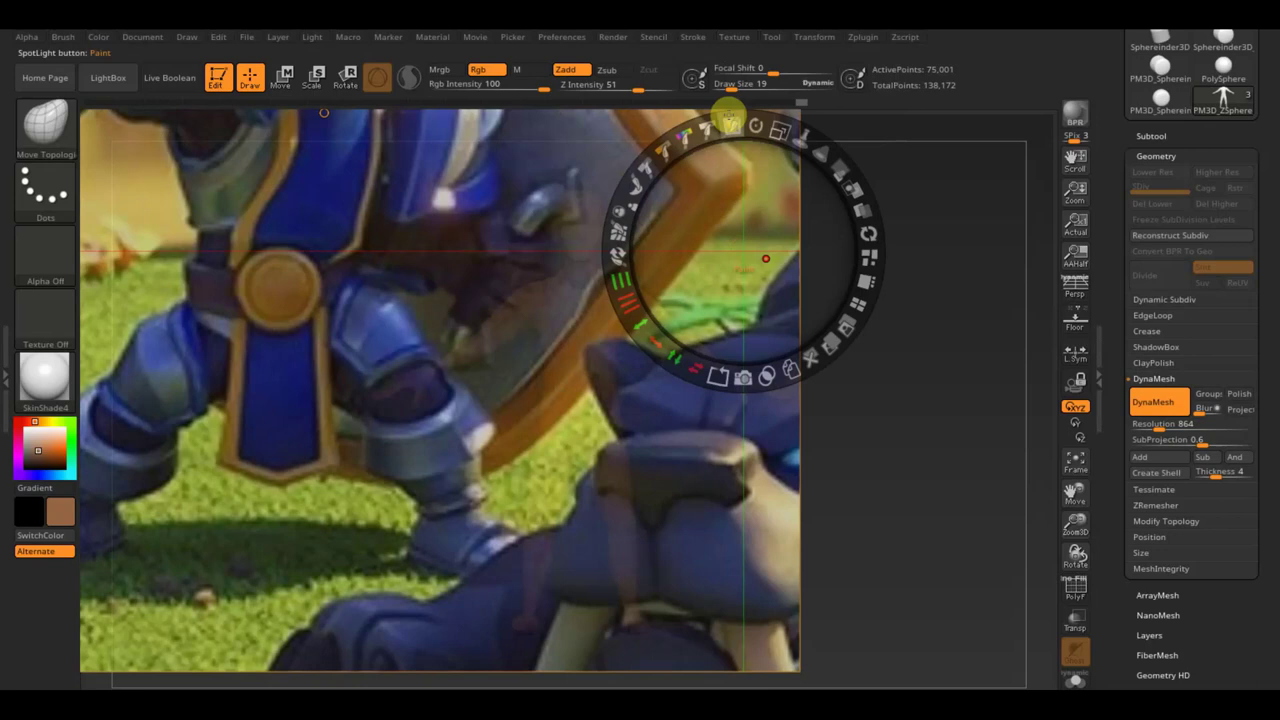
pyautogui.moveTo(688, 208); pyautogui.dragTo(817, 208)
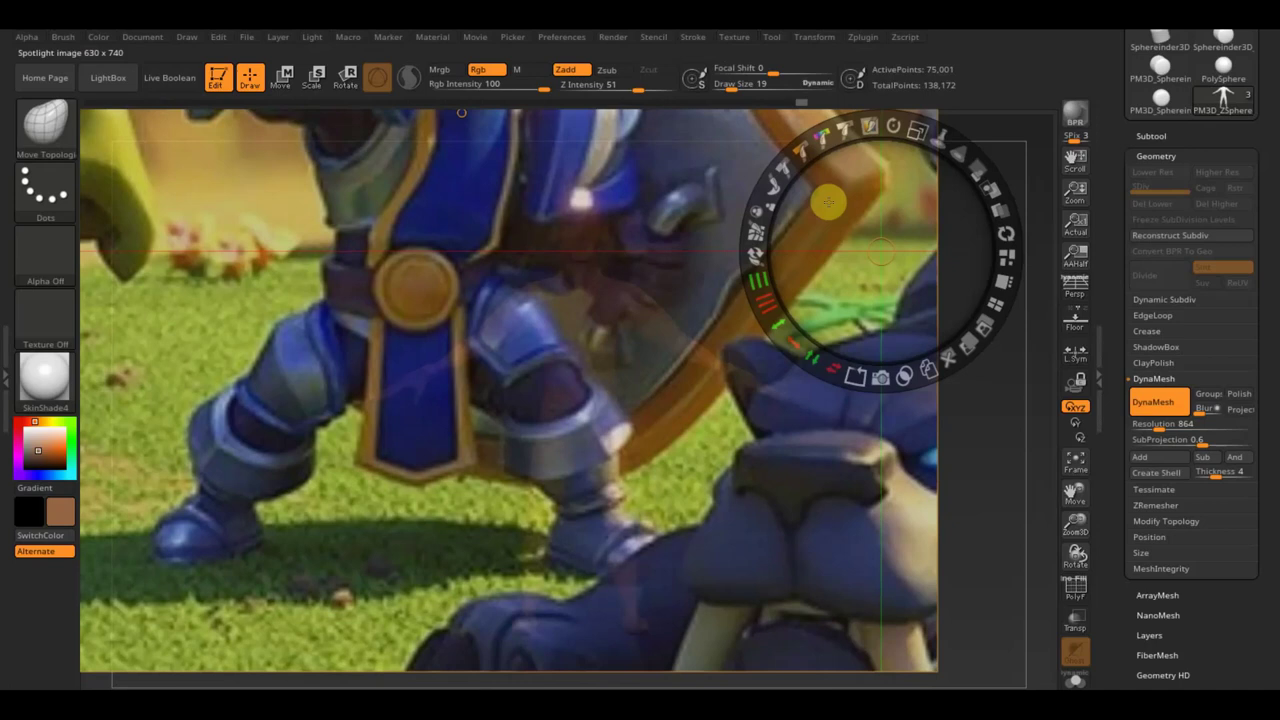
pyautogui.moveTo(828, 202); pyautogui.dragTo(771, 186)
pyautogui.hotkey('shift', 'z')
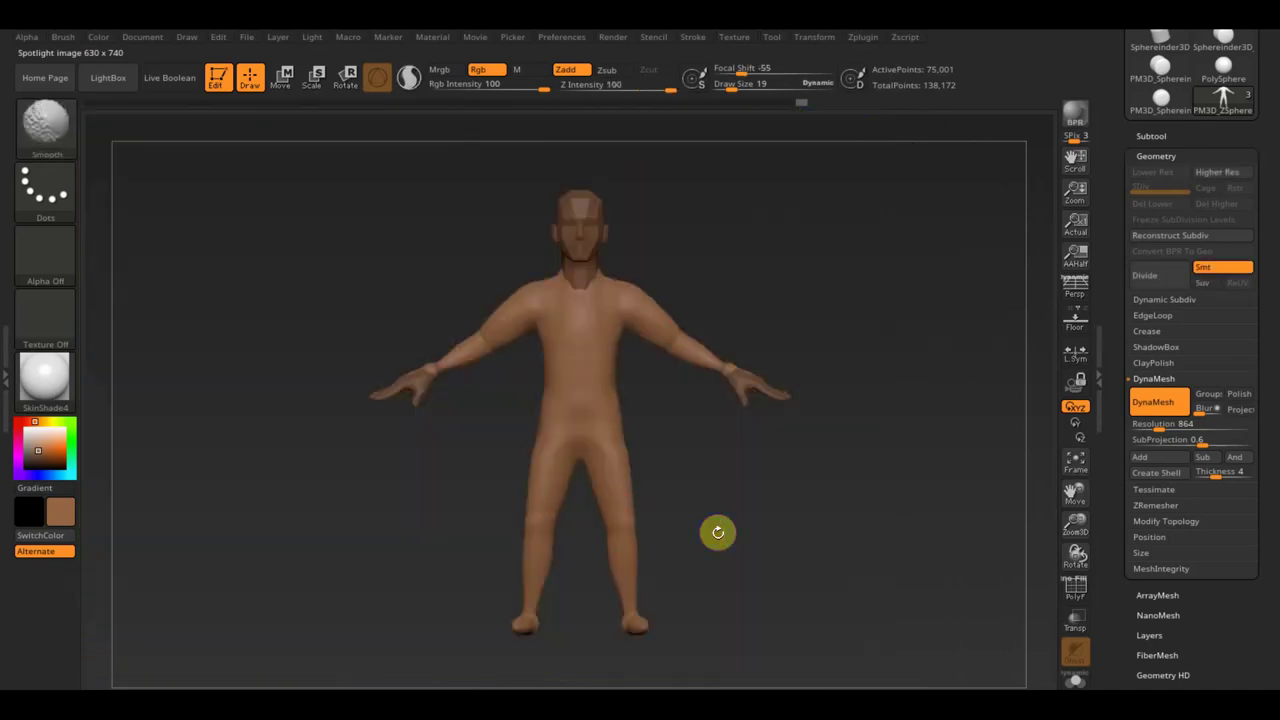
# Append a Cylinder3D subtool and frame it in the view
pyautogui.click(1161, 137)
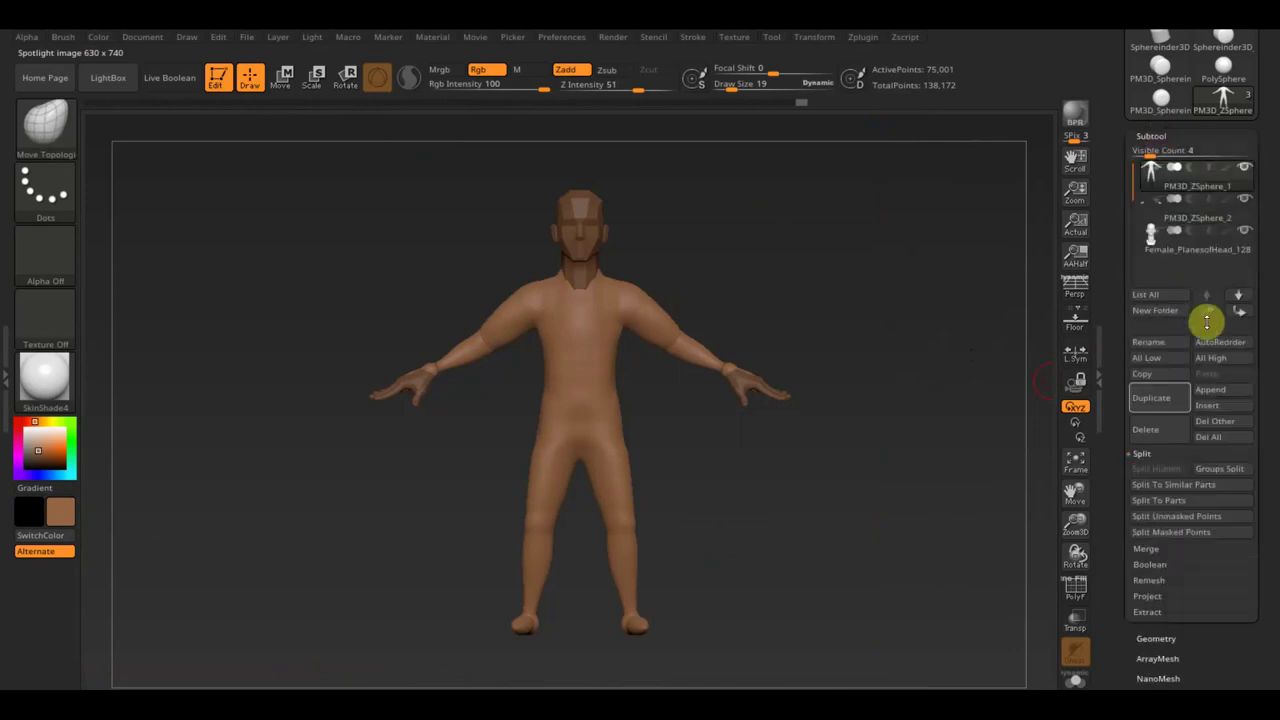
pyautogui.click(1214, 390)
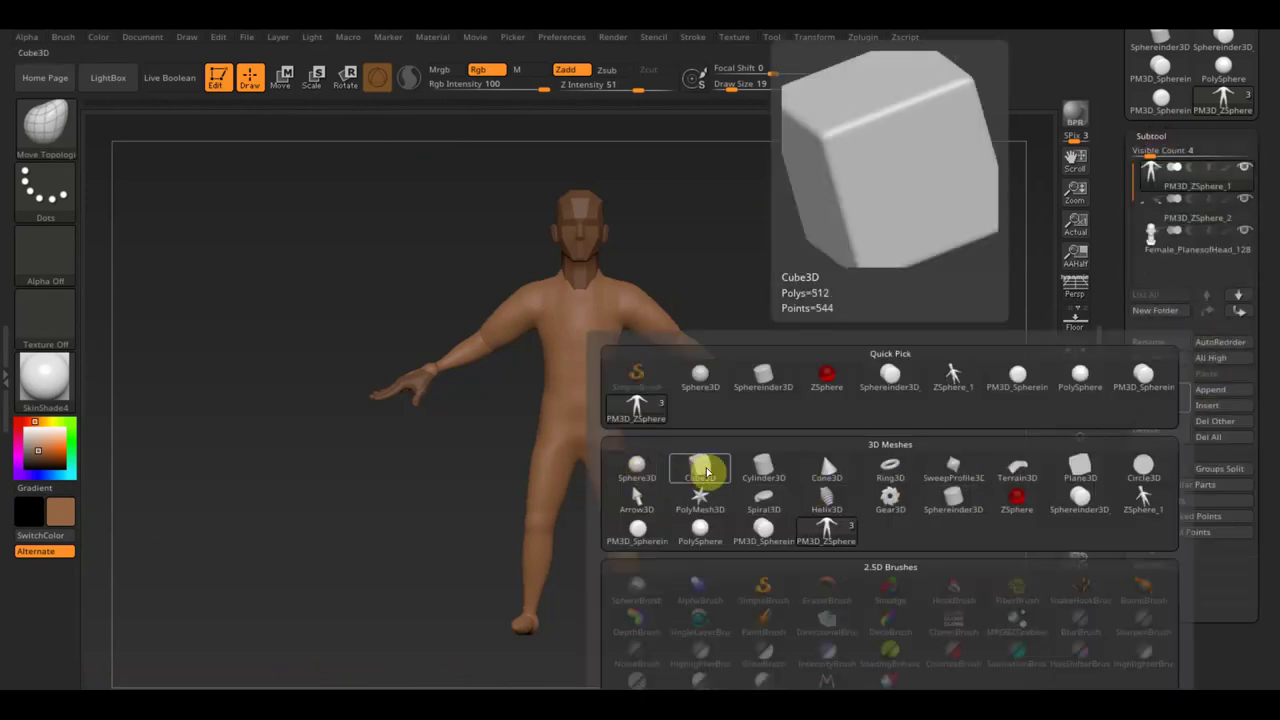
pyautogui.click(766, 467)
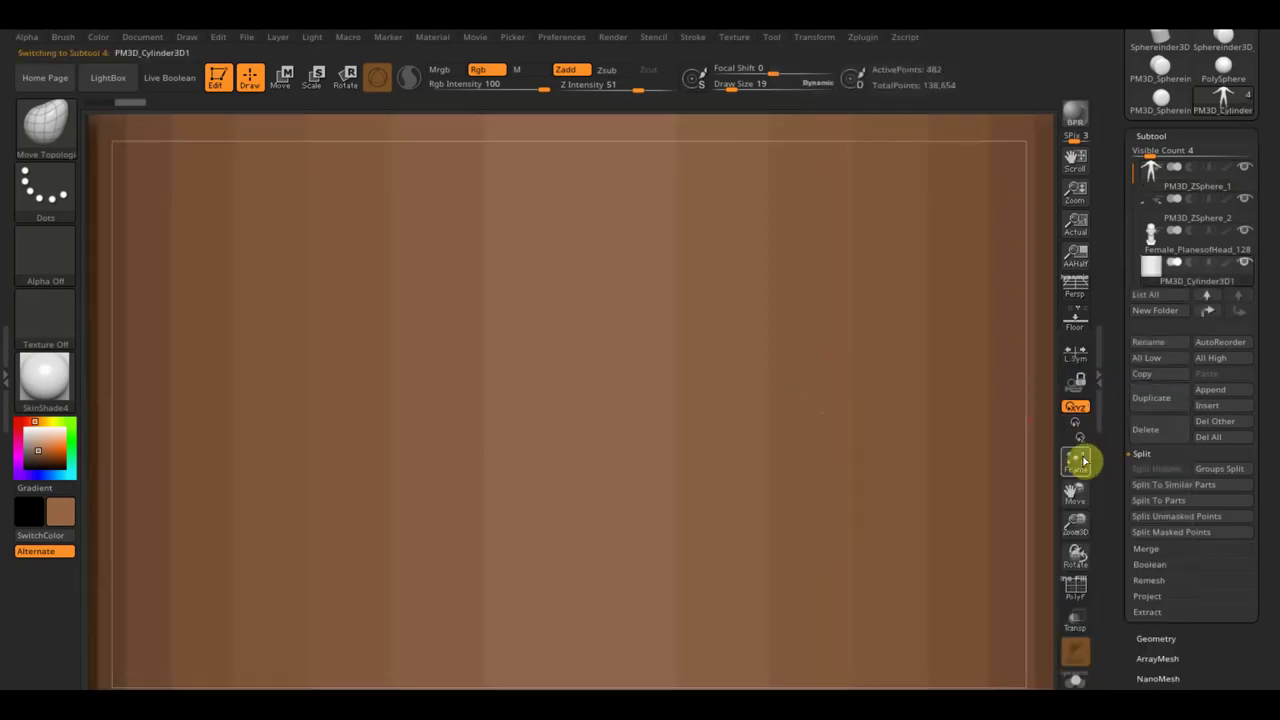
pyautogui.click(1080, 461)
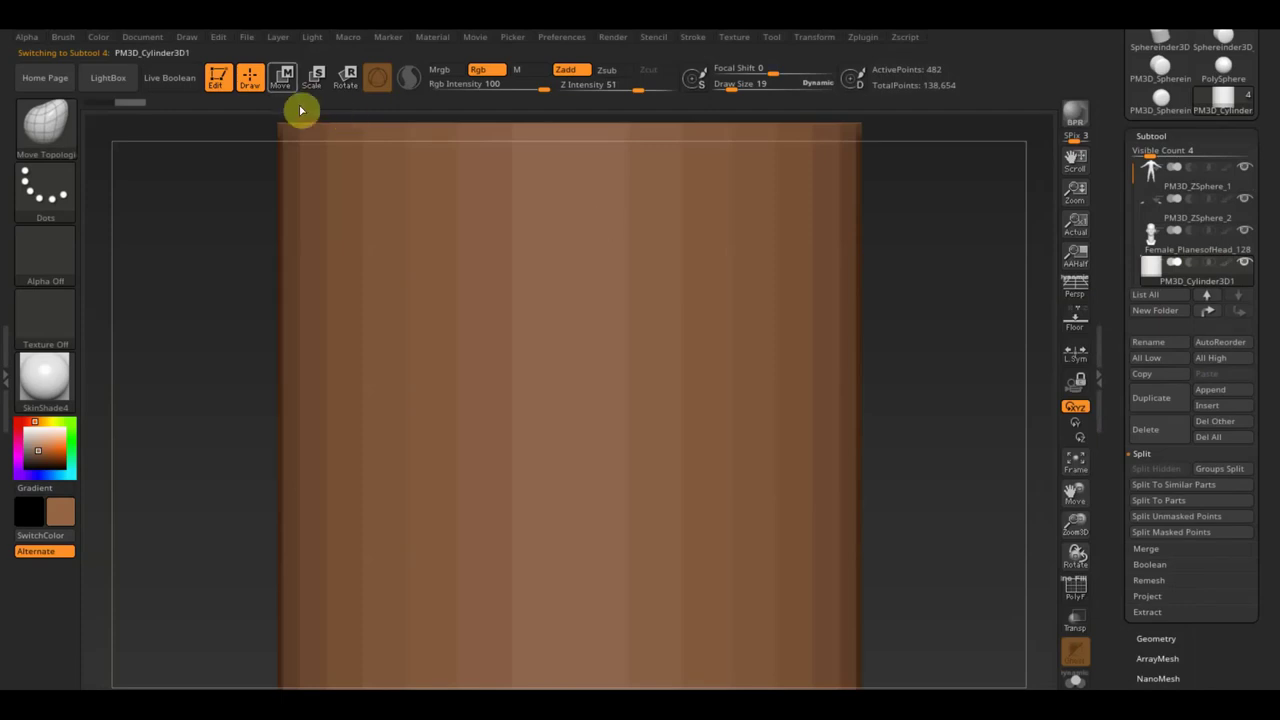
# Shrink the cylinder with the gizmo and raise it just above the figure's head
pyautogui.click(281, 75)
pyautogui.moveTo(578, 422)
pyautogui.mouseDown()
pyautogui.moveTo(333, 284)
pyautogui.moveTo(309, 291)
pyautogui.mouseUp()
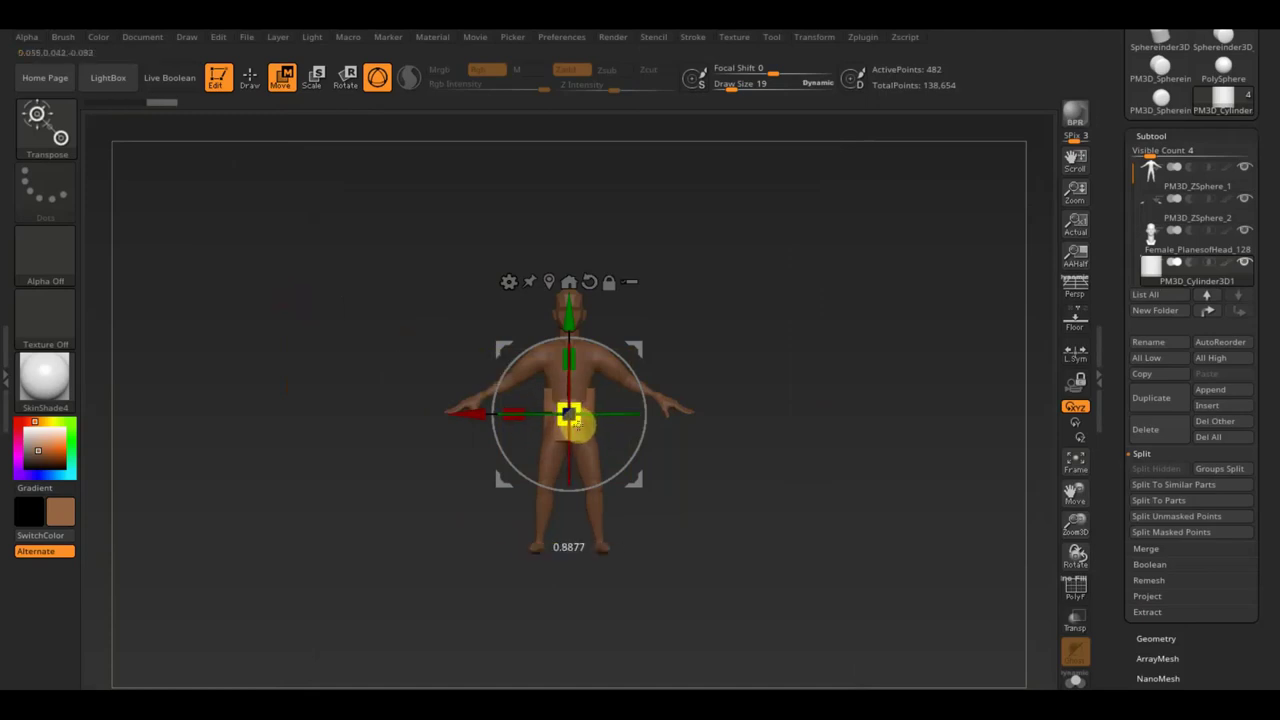
pyautogui.moveTo(568, 418)
pyautogui.mouseDown()
pyautogui.moveTo(746, 490)
pyautogui.moveTo(731, 451)
pyautogui.mouseUp()
pyautogui.moveTo(574, 314); pyautogui.dragTo(568, 130)
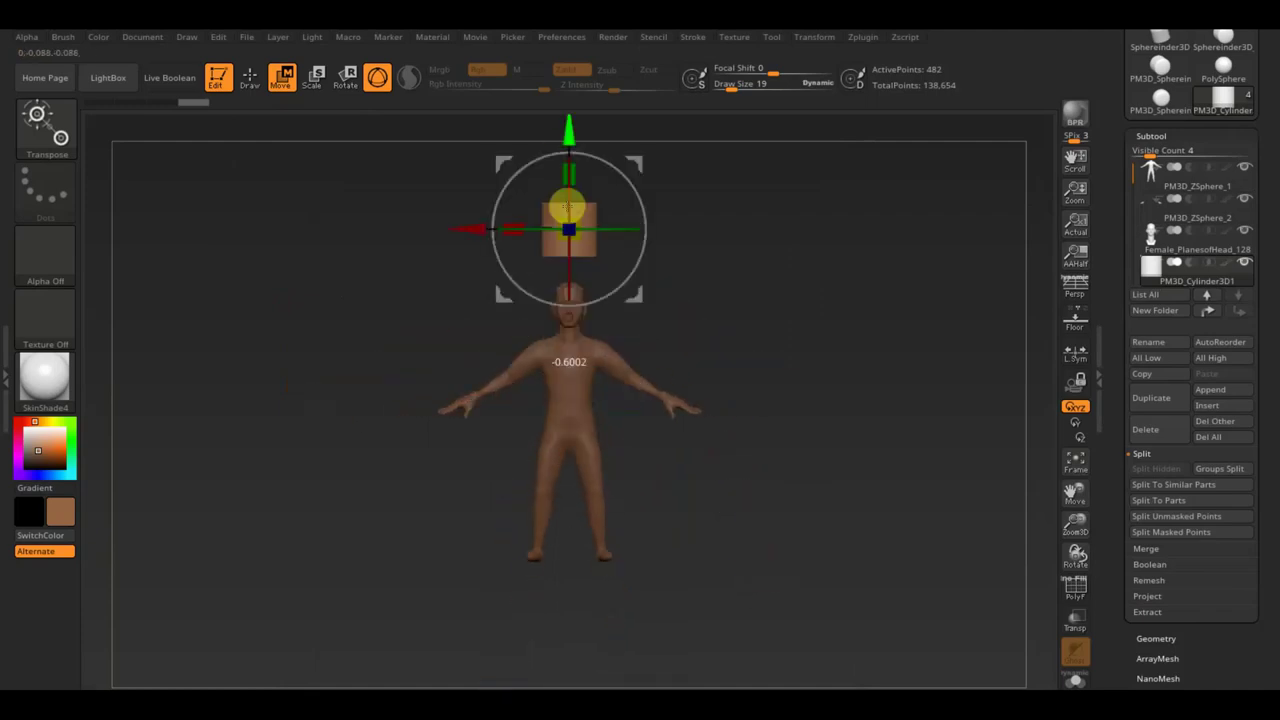
pyautogui.moveTo(634, 178); pyautogui.dragTo(823, 451)
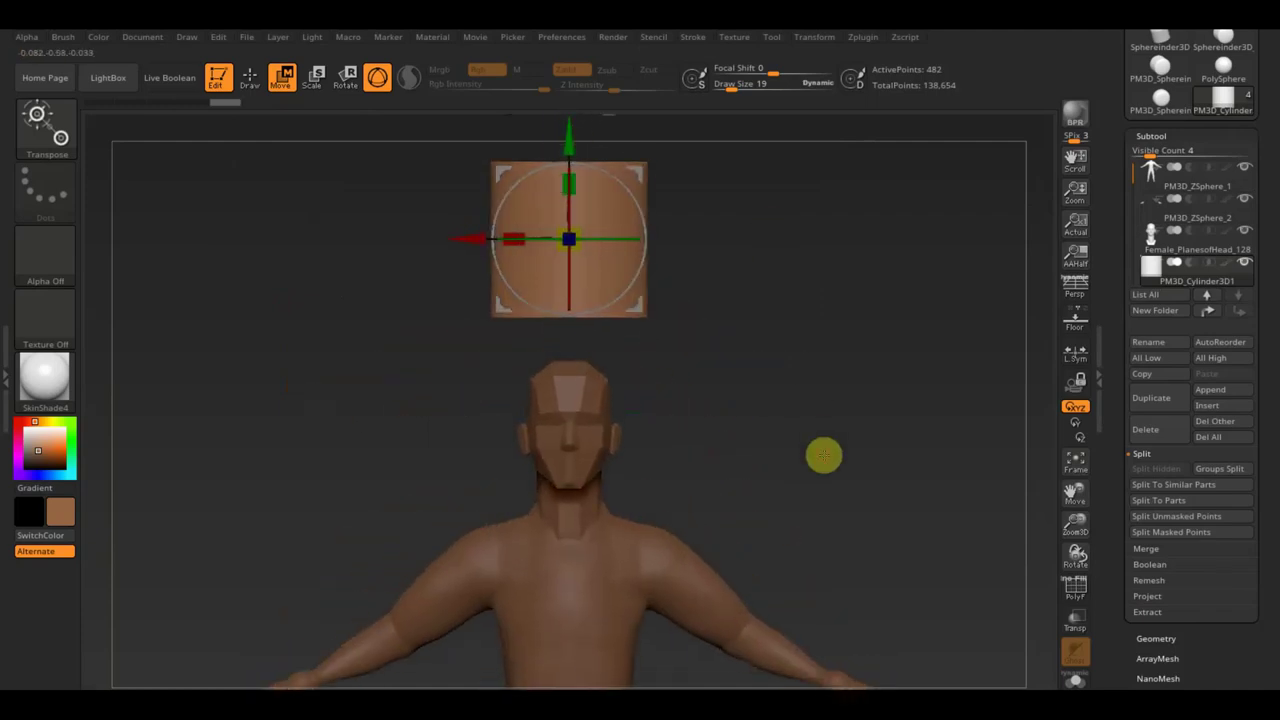
# Mask a band across the cylinder's top and invert it so only the top is free
pyautogui.click(243, 84)
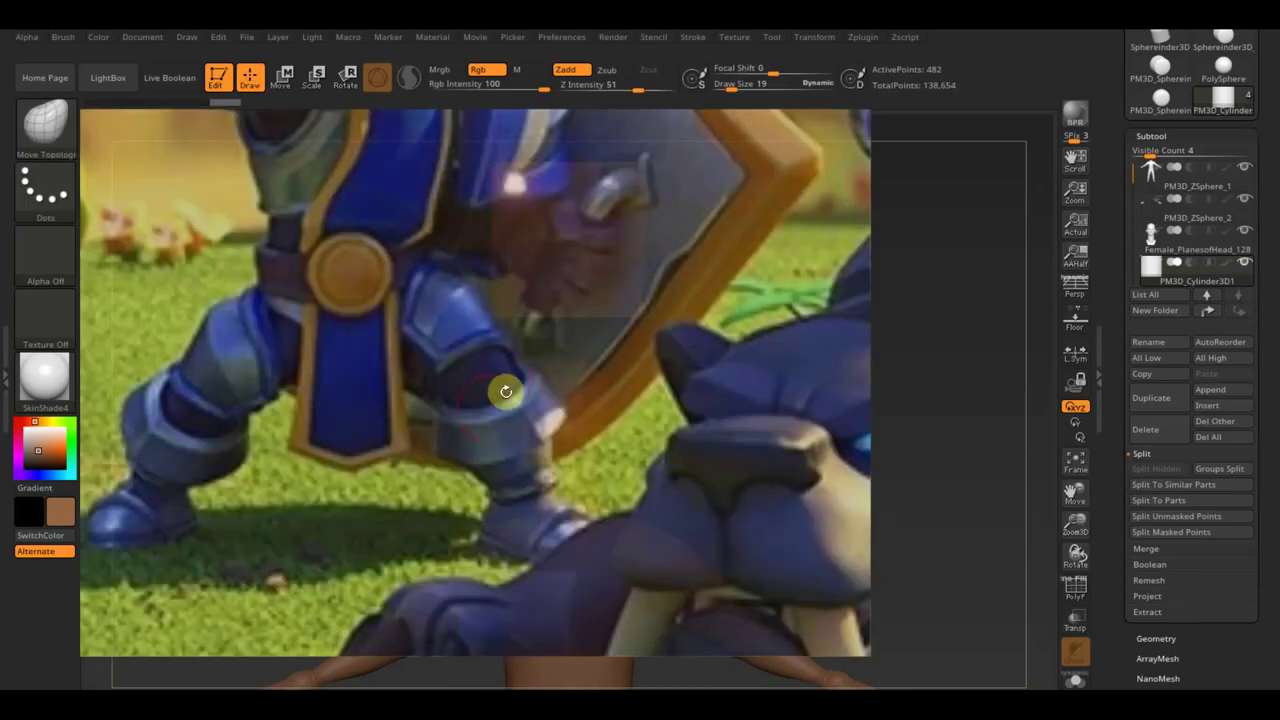
pyautogui.press('shift')
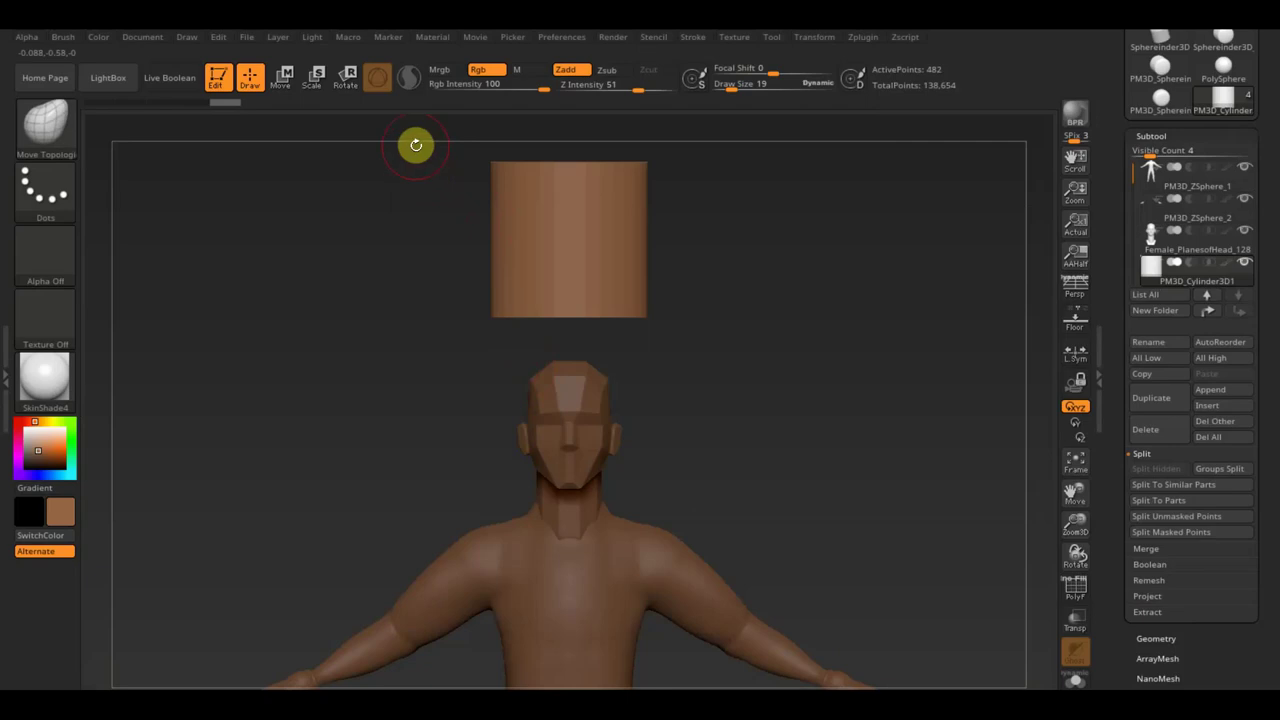
pyautogui.press('ctrl')
pyautogui.keyDown('ctrl'); pyautogui.moveTo(405, 150); pyautogui.dragTo(700, 180); pyautogui.keyUp('ctrl')
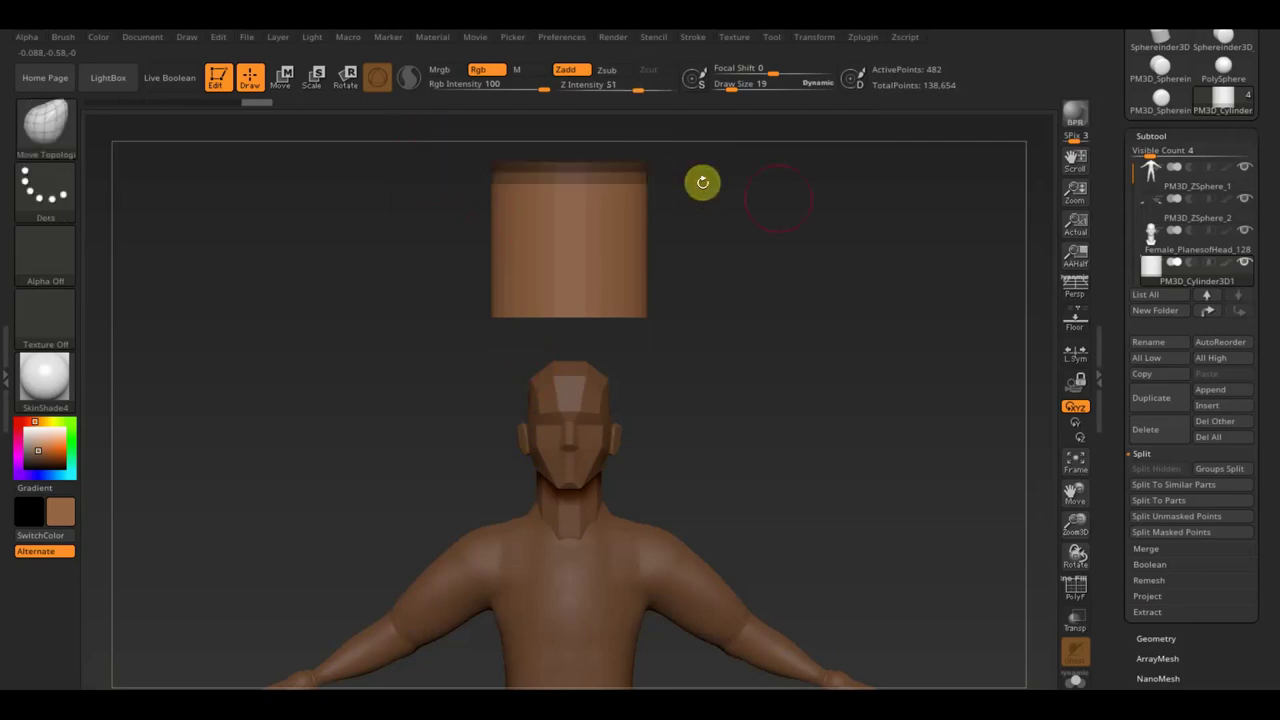
pyautogui.keyDown('ctrl'); pyautogui.click(778, 207); pyautogui.keyUp('ctrl')
pyautogui.moveTo(780, 199)
pyautogui.keyDown('alt'); pyautogui.mouseDown()
pyautogui.moveTo(820, 260)
pyautogui.moveTo(837, 408)
pyautogui.mouseUp(); pyautogui.keyUp('alt')
# Taper the free top inward, clear the mask, and trim away the cylinder's lower part
pyautogui.click(284, 78)
pyautogui.moveTo(612, 299)
pyautogui.mouseDown()
pyautogui.moveTo(594, 271)
pyautogui.moveTo(591, 188)
pyautogui.mouseUp()
pyautogui.moveTo(598, 288); pyautogui.dragTo(587, 281)
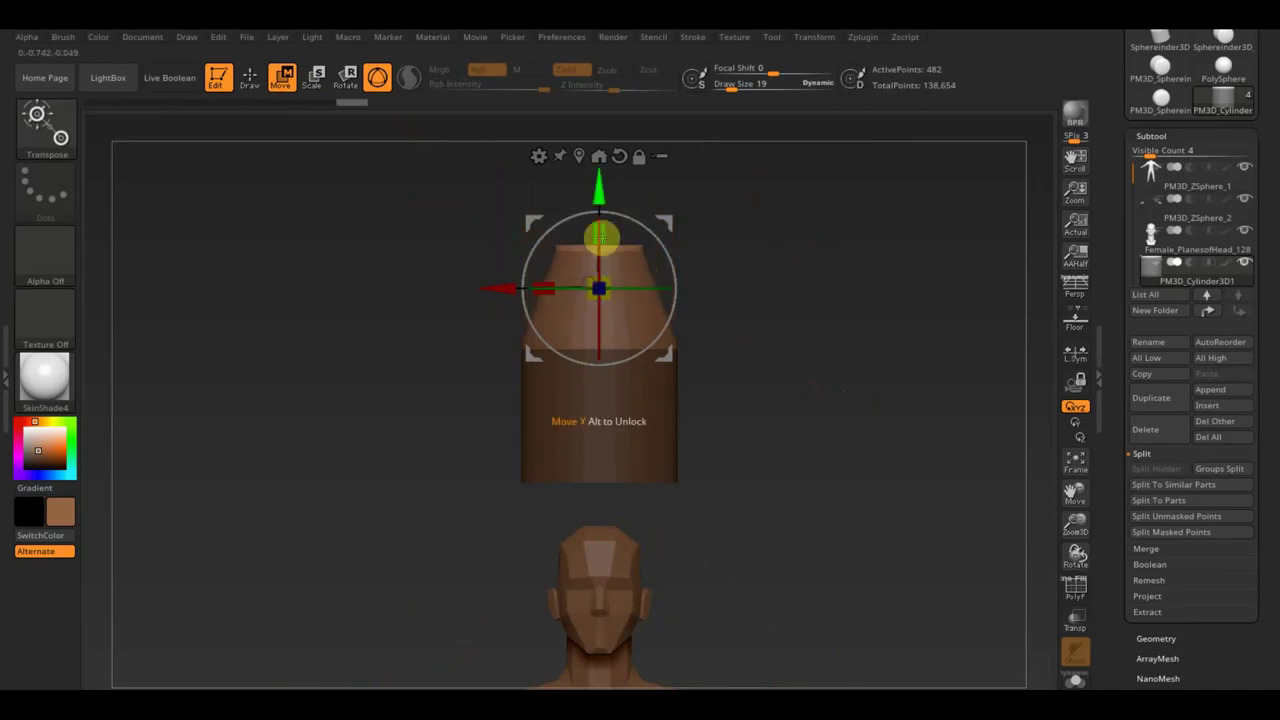
pyautogui.moveTo(598, 182); pyautogui.dragTo(605, 214)
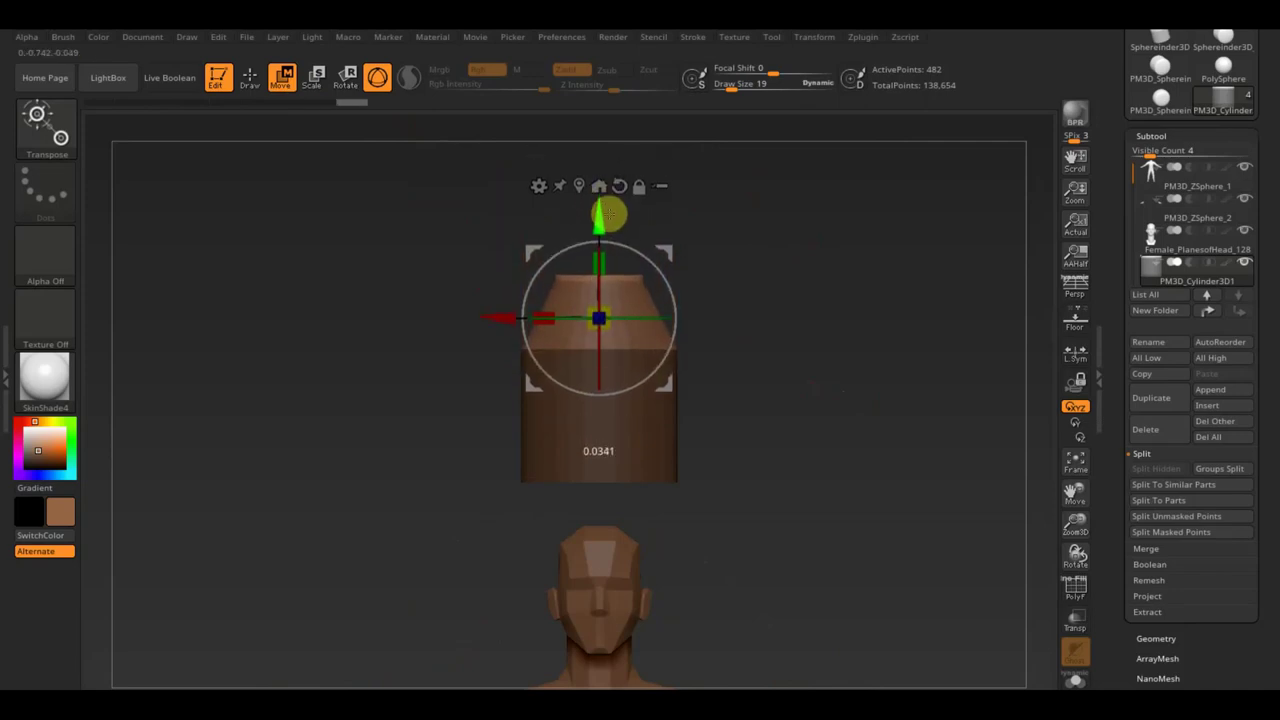
pyautogui.keyDown('ctrl'); pyautogui.moveTo(700, 280); pyautogui.dragTo(780, 314); pyautogui.keyUp('ctrl')
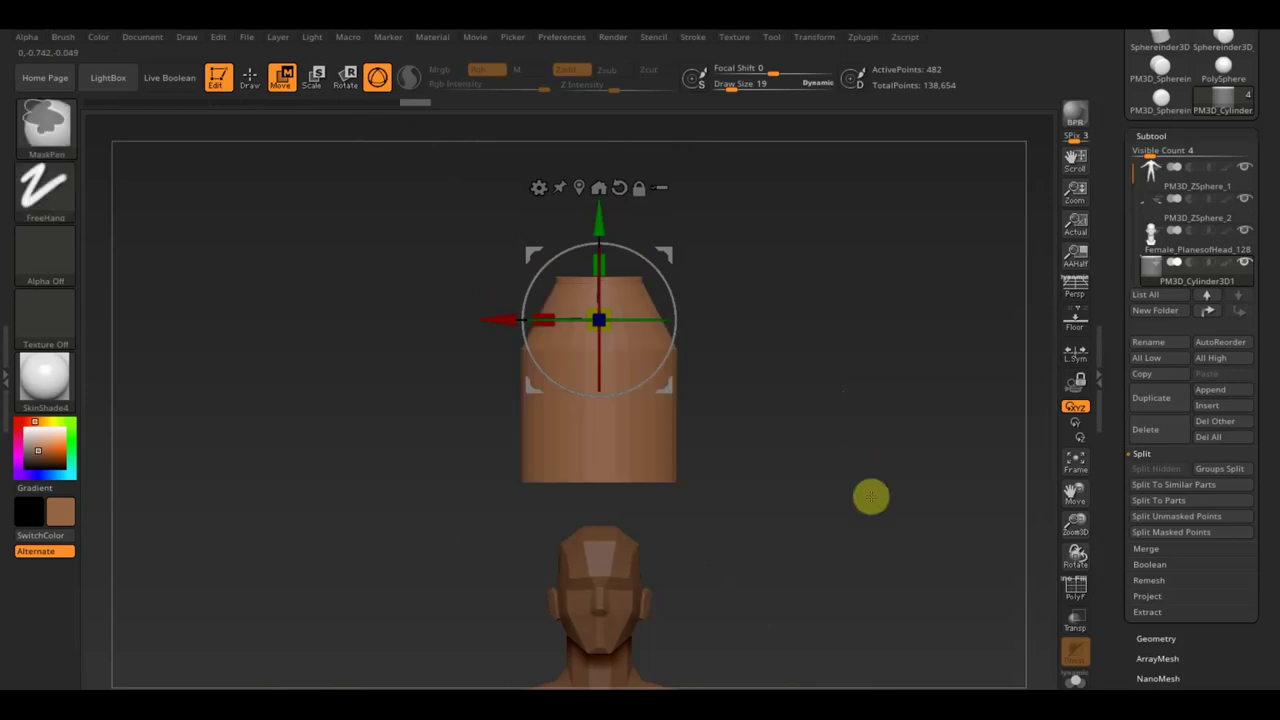
pyautogui.keyDown('ctrl'); pyautogui.keyDown('shift'); pyautogui.moveTo(888, 576); pyautogui.dragTo(429, 352); pyautogui.keyUp('shift'); pyautogui.keyUp('ctrl')
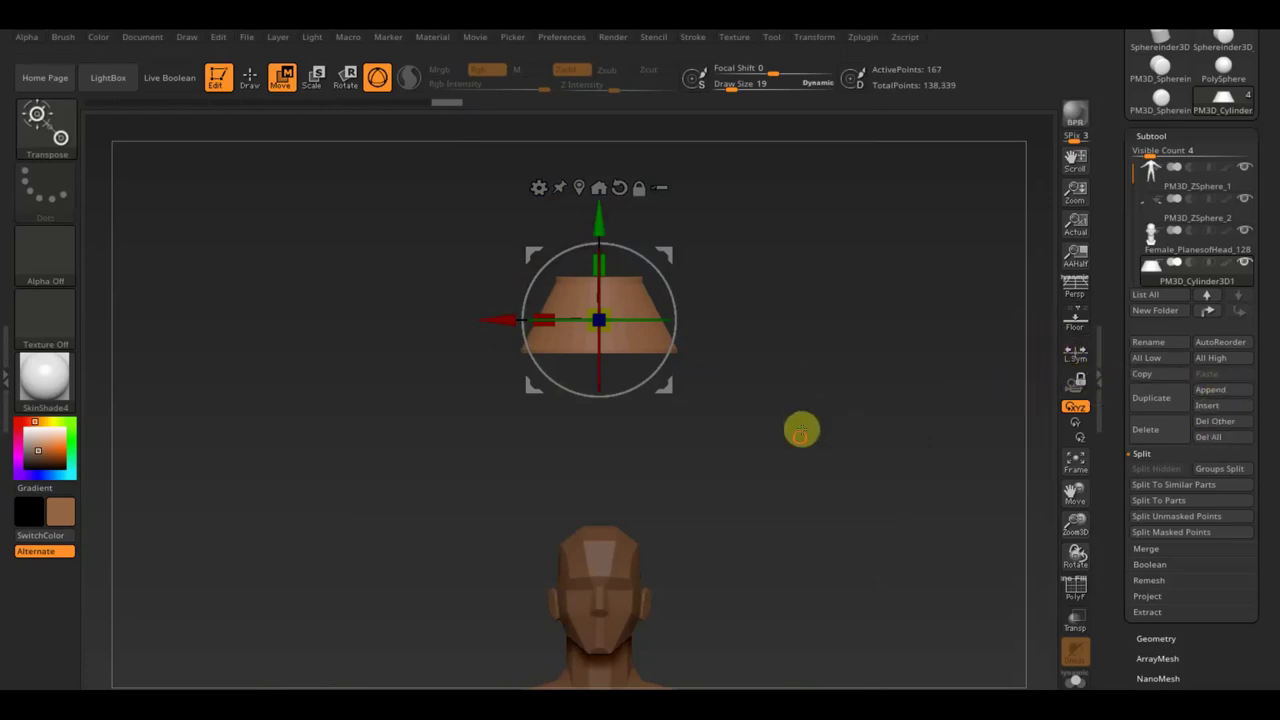
# Flip the cone 180° and move it down between the figure's legs
pyautogui.scroll(-3, 790, 400)
pyautogui.moveTo(683, 318); pyautogui.dragTo(490, 267)
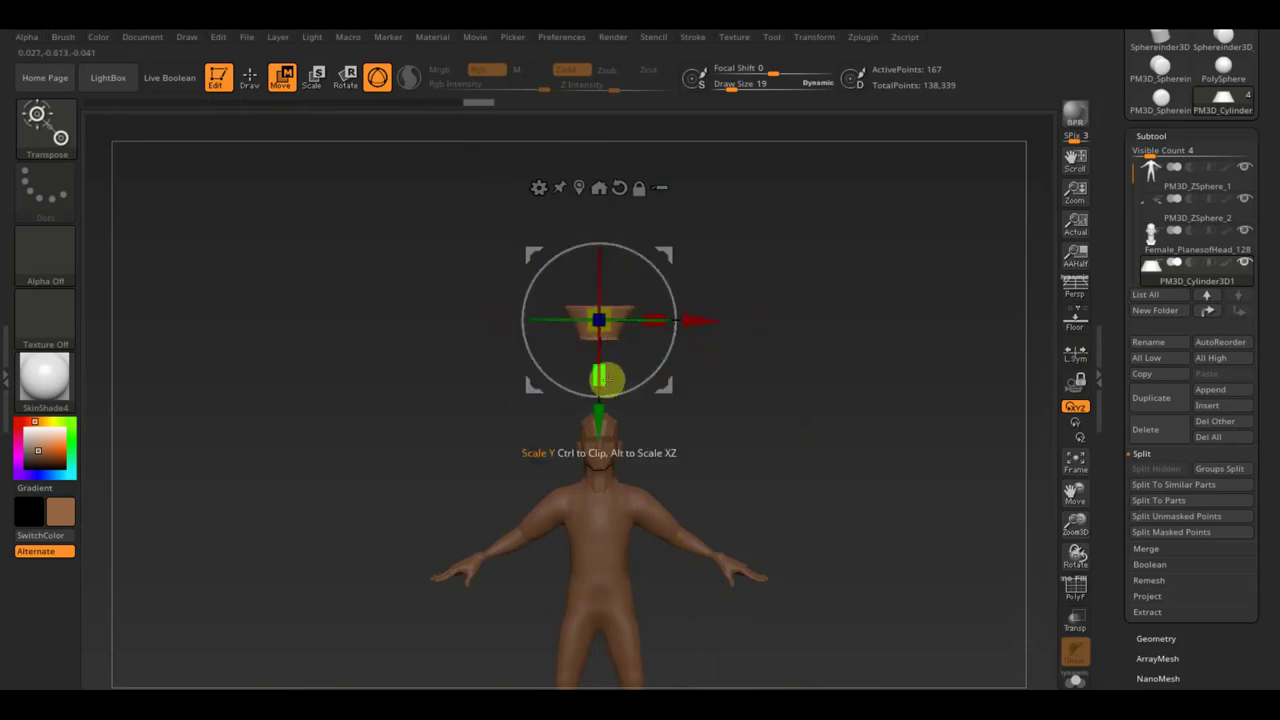
pyautogui.moveTo(594, 423)
pyautogui.mouseDown()
pyautogui.moveTo(594, 514)
pyautogui.moveTo(666, 620)
pyautogui.mouseUp()
pyautogui.scroll(3, 803, 434)
pyautogui.scroll(2, 814, 417)
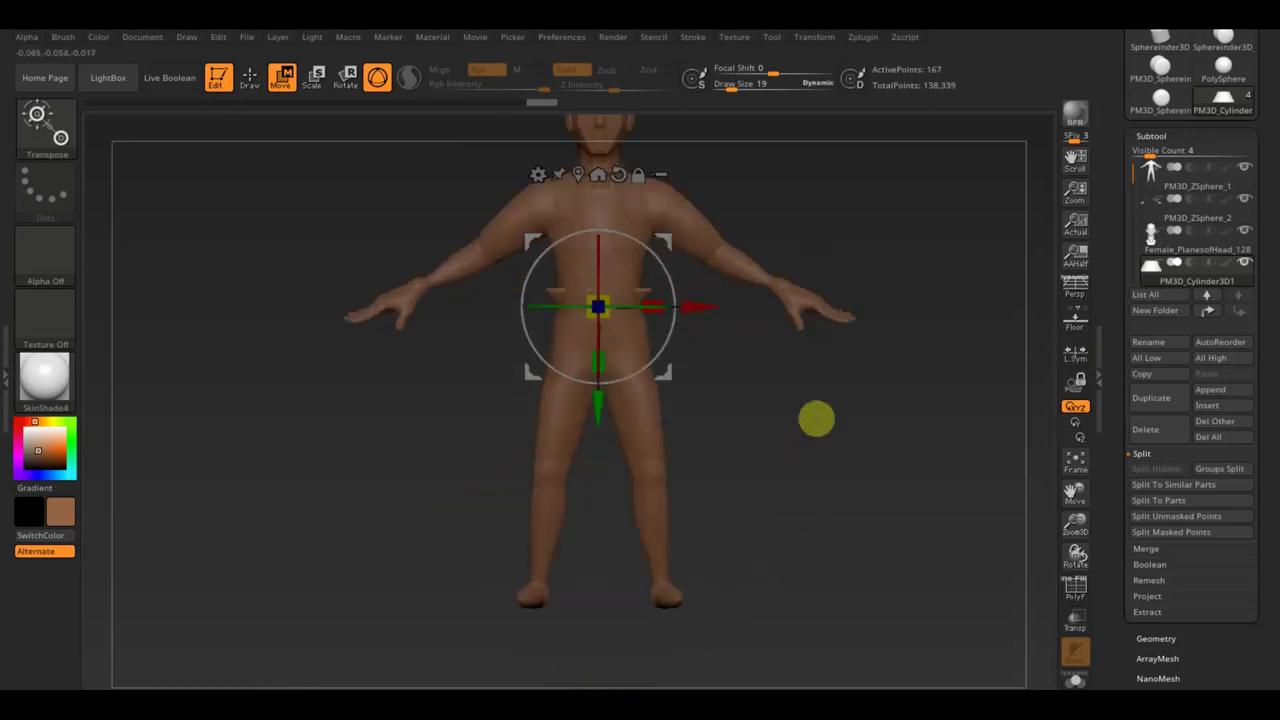
pyautogui.scroll(2, 763, 428)
pyautogui.moveTo(597, 438)
pyautogui.mouseDown()
pyautogui.moveTo(611, 600)
pyautogui.moveTo(686, 614)
pyautogui.mouseUp()
pyautogui.moveTo(597, 542); pyautogui.dragTo(601, 546)
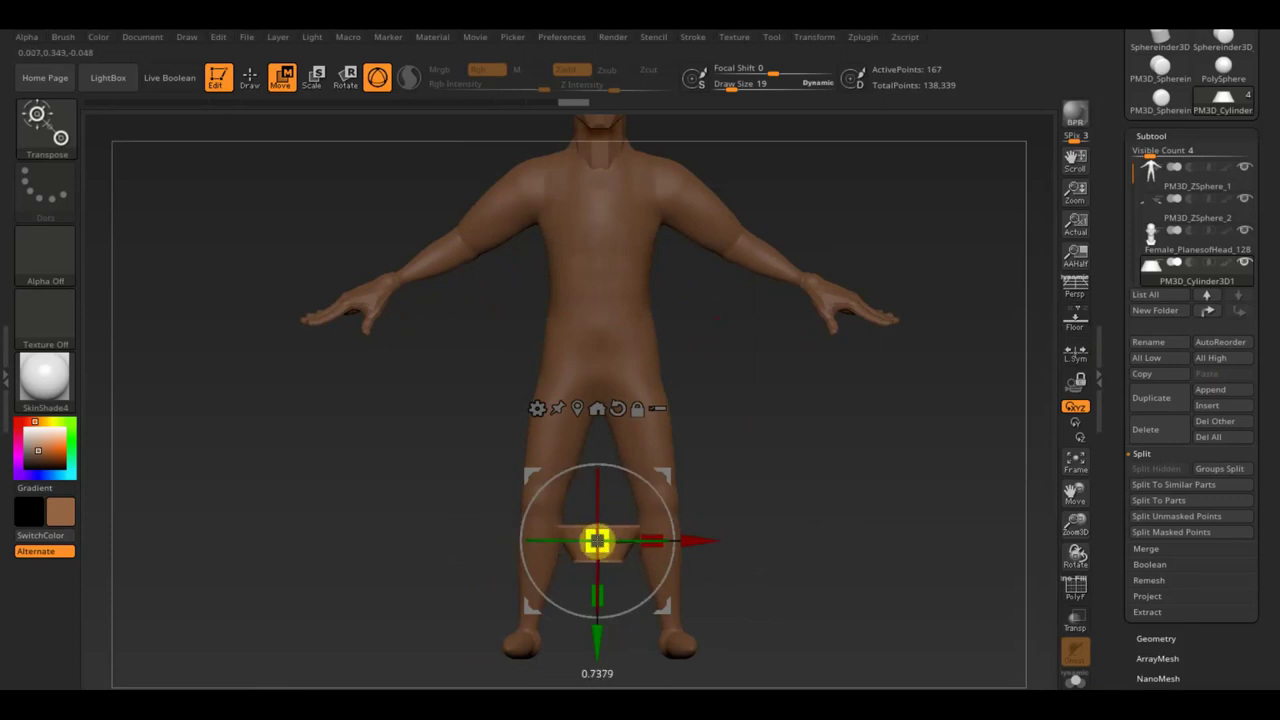
# Fit the cuff around the left lower leg, checking it from side and front views
pyautogui.moveTo(700, 535)
pyautogui.mouseDown()
pyautogui.moveTo(651, 544)
pyautogui.moveTo(837, 531)
pyautogui.moveTo(700, 523)
pyautogui.moveTo(651, 537)
pyautogui.moveTo(663, 543)
pyautogui.mouseUp()
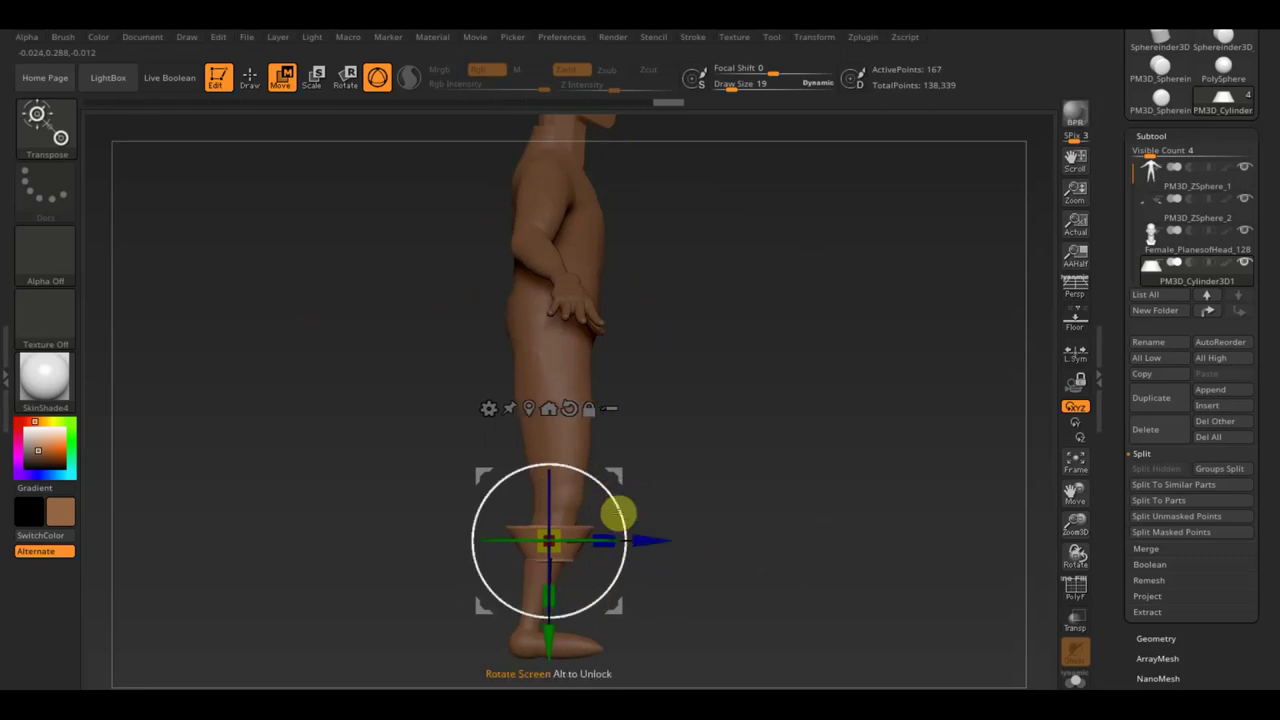
pyautogui.moveTo(551, 634); pyautogui.dragTo(547, 631)
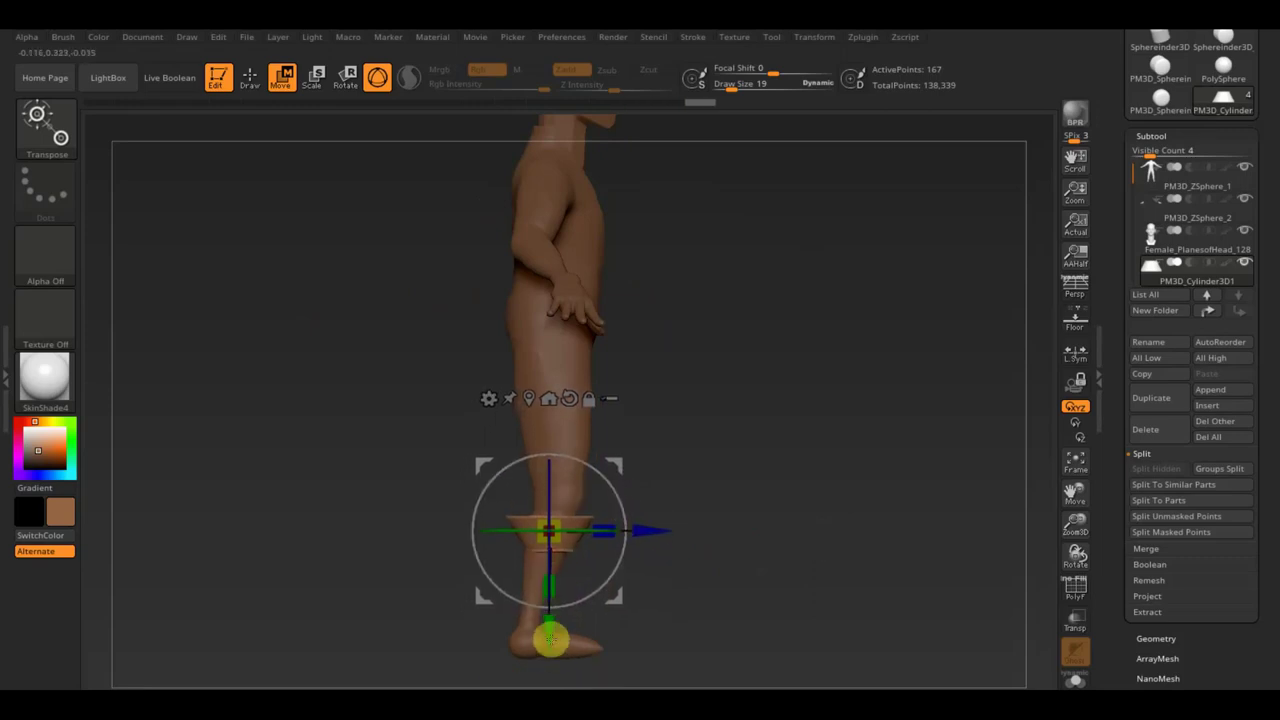
pyautogui.moveTo(651, 534); pyautogui.dragTo(624, 517)
pyautogui.moveTo(760, 521)
pyautogui.mouseDown()
pyautogui.moveTo(786, 523)
pyautogui.moveTo(674, 523)
pyautogui.moveTo(710, 560)
pyautogui.mouseUp()
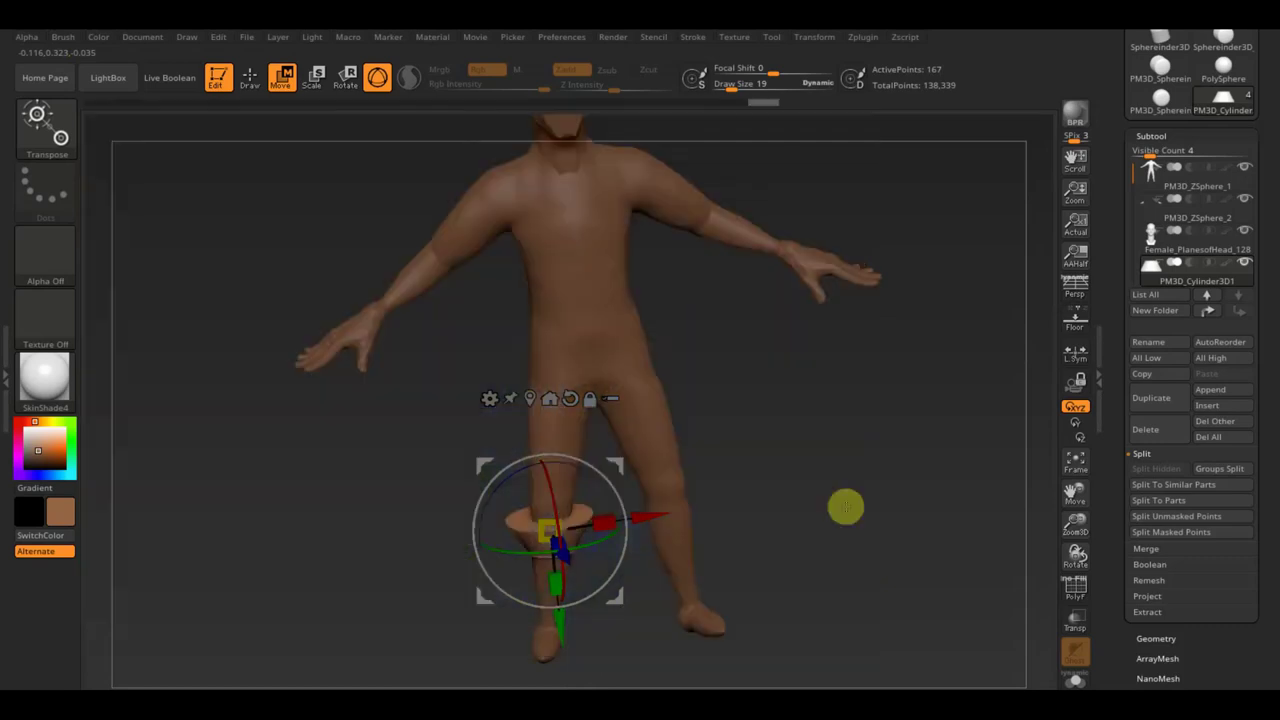
pyautogui.moveTo(846, 506); pyautogui.dragTo(863, 507)
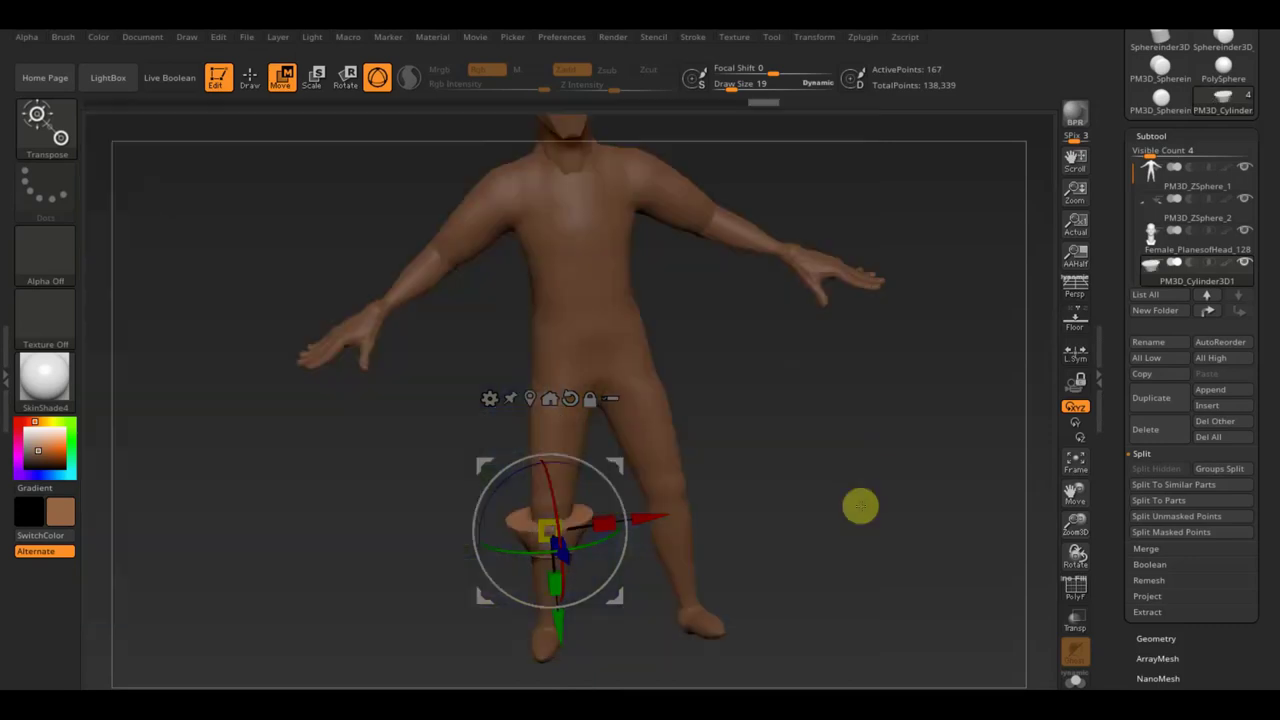
pyautogui.keyDown('shift'); pyautogui.moveTo(880, 502); pyautogui.dragTo(880, 511); pyautogui.keyUp('shift')
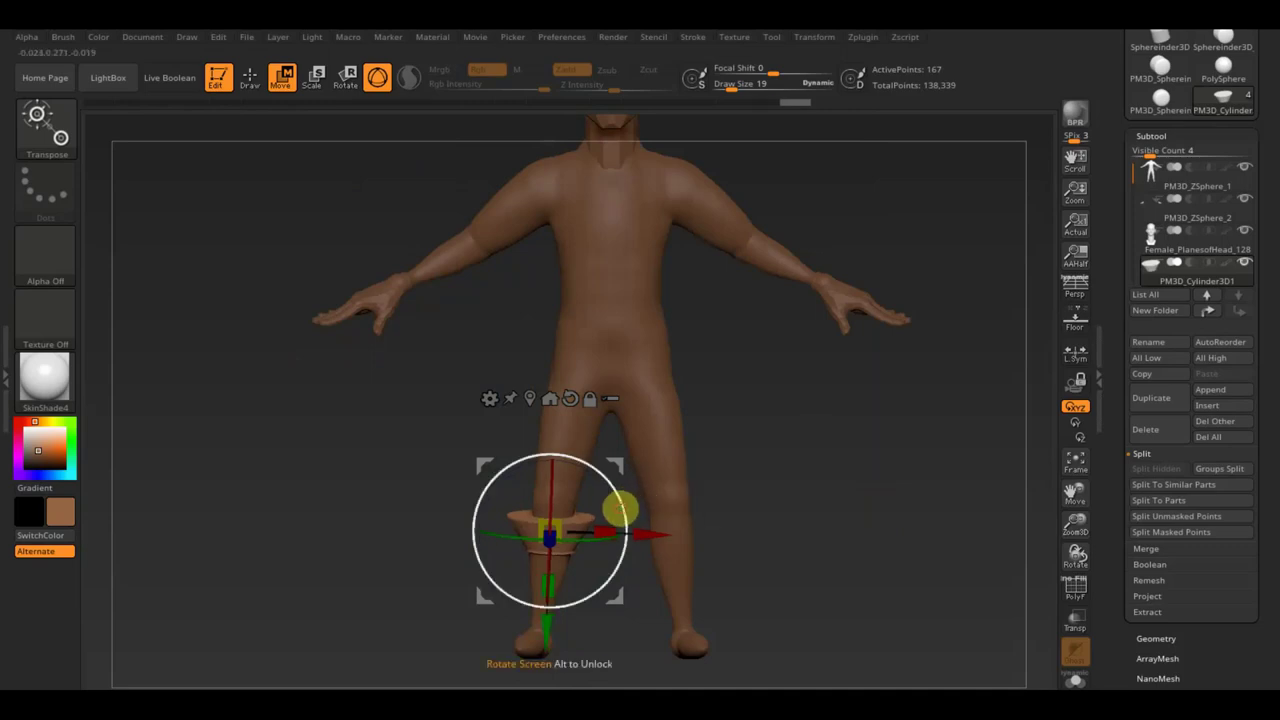
pyautogui.click(250, 77)
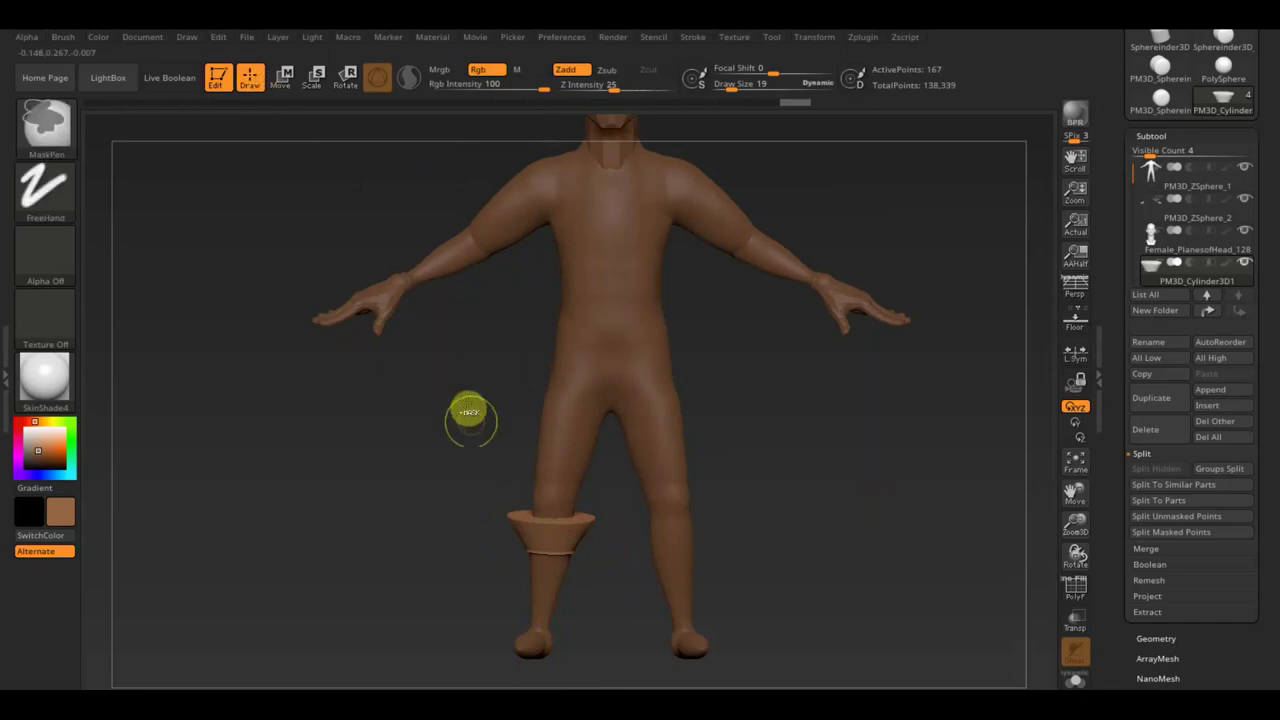
# Duplicate the cone cuff and move the copy down the shin
pyautogui.keyDown('shift'); pyautogui.moveTo(741, 480); pyautogui.dragTo(800, 503); pyautogui.keyUp('shift')
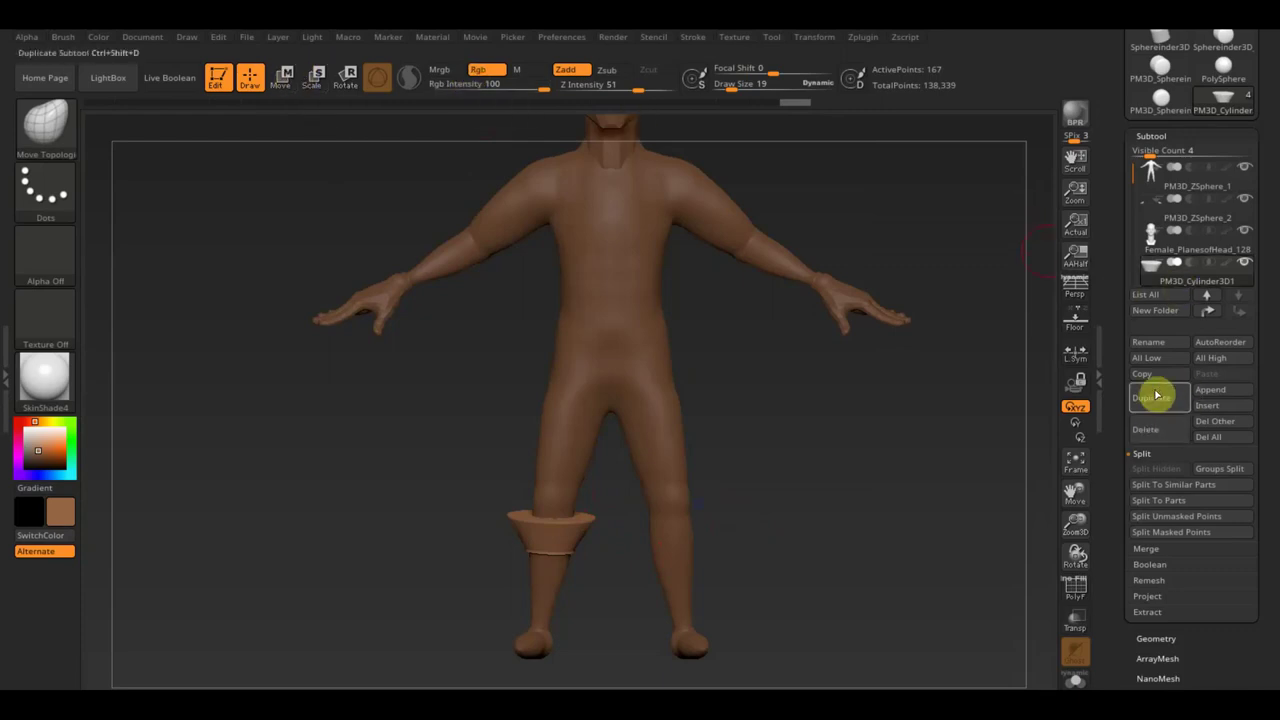
pyautogui.click(1152, 397)
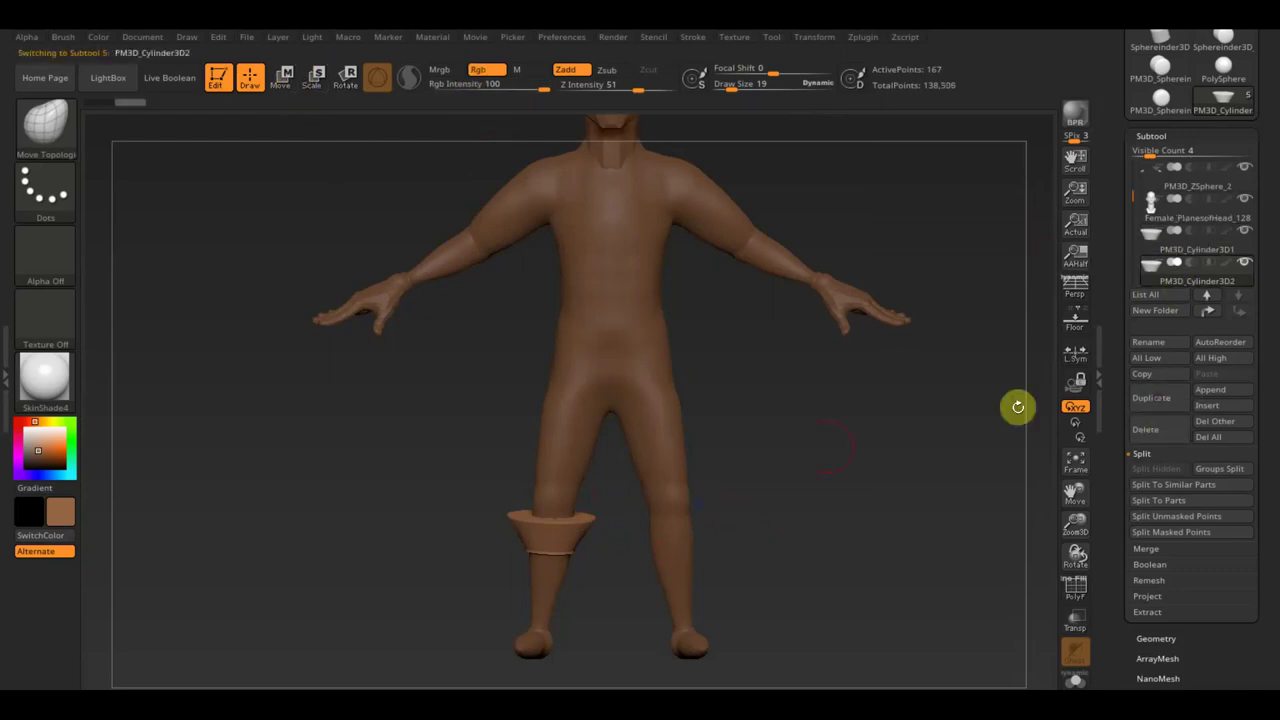
pyautogui.click(284, 84)
pyautogui.moveTo(606, 476)
pyautogui.mouseDown()
pyautogui.moveTo(566, 634)
pyautogui.moveTo(485, 593)
pyautogui.mouseUp()
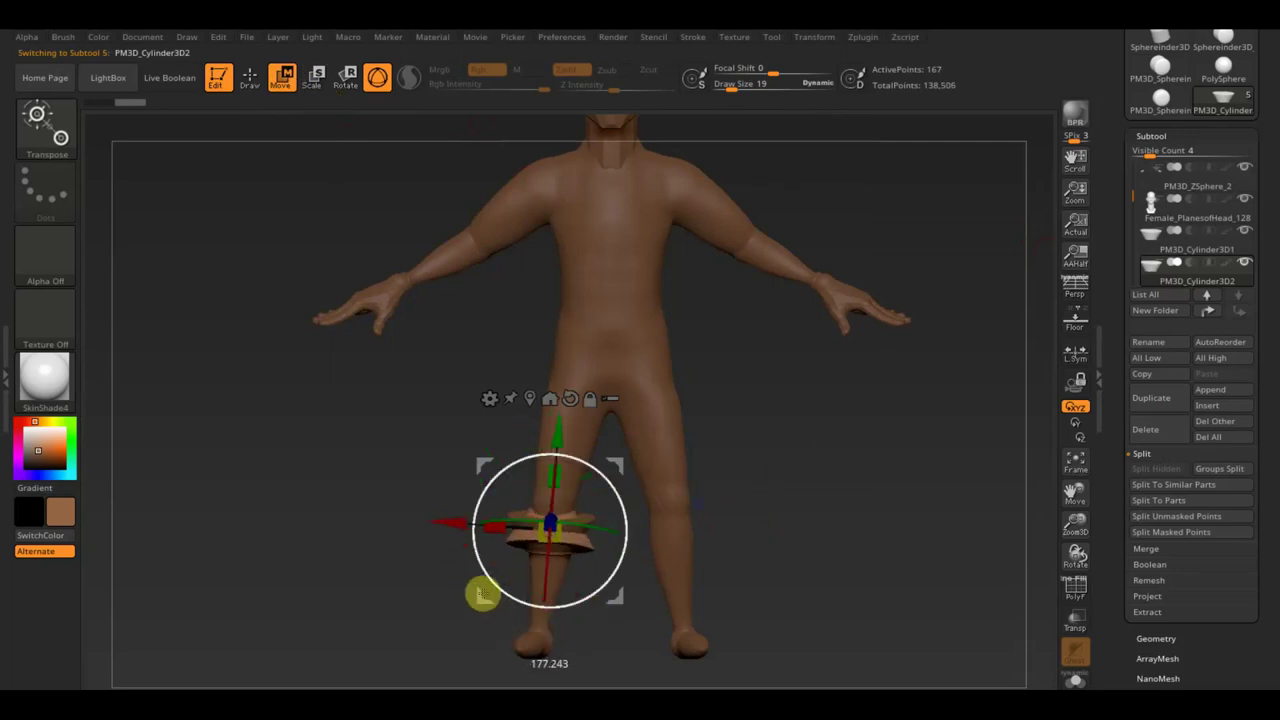
pyautogui.moveTo(556, 414); pyautogui.dragTo(557, 458)
# Rotate and stretch the copied cone to fit around the ankle below the first cuff
pyautogui.moveTo(797, 465)
pyautogui.mouseDown()
pyautogui.moveTo(940, 481)
pyautogui.moveTo(924, 486)
pyautogui.mouseUp()
pyautogui.moveTo(628, 537)
pyautogui.mouseDown()
pyautogui.moveTo(608, 551)
pyautogui.moveTo(614, 569)
pyautogui.moveTo(625, 555)
pyautogui.mouseUp()
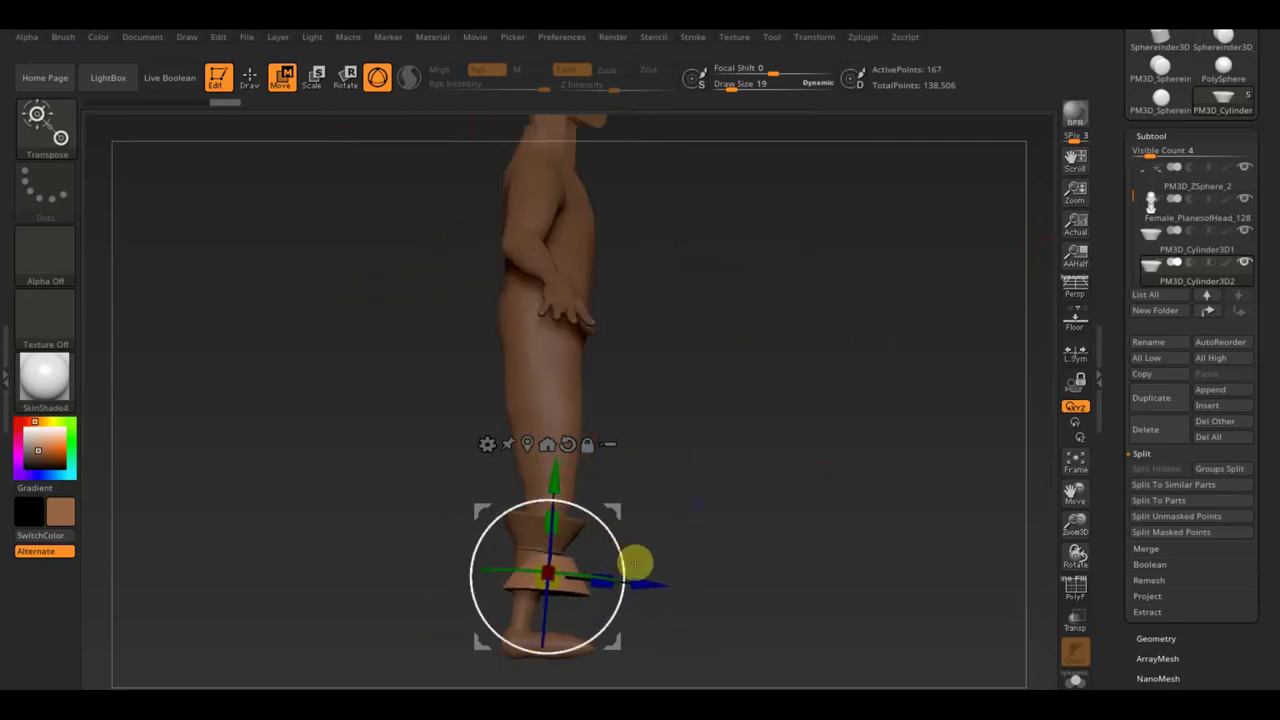
pyautogui.moveTo(651, 580); pyautogui.dragTo(644, 581)
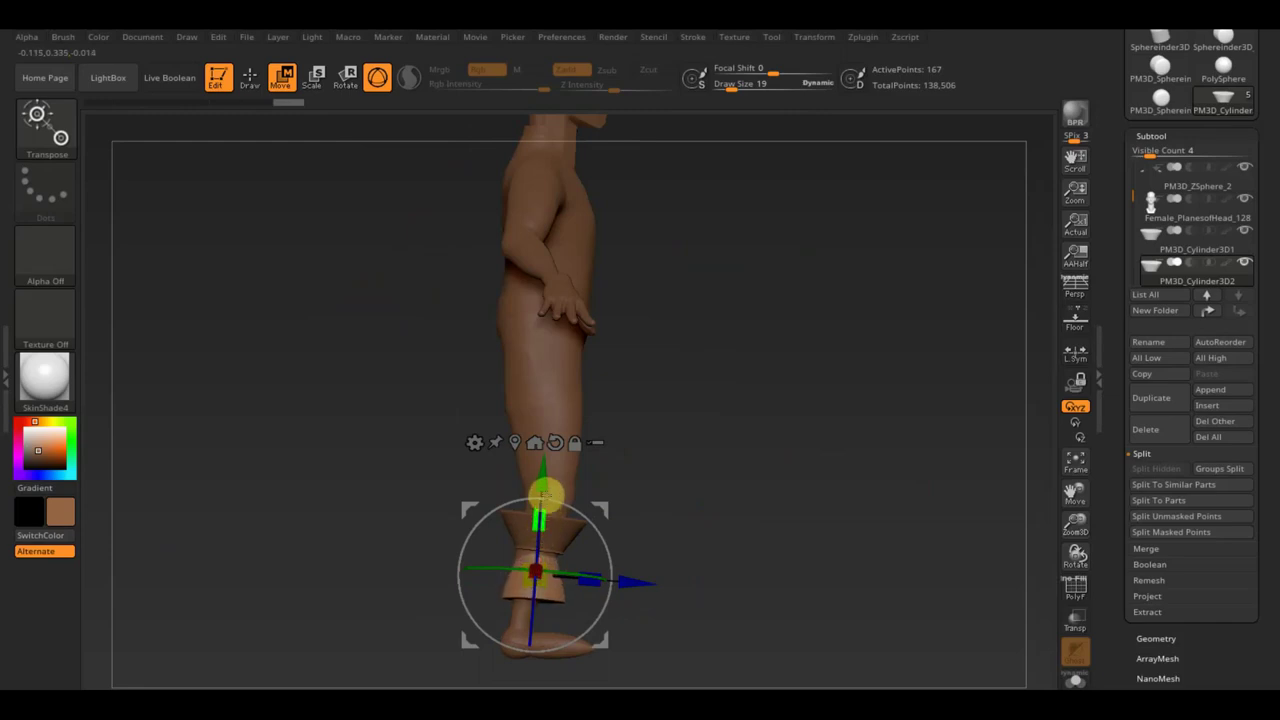
pyautogui.moveTo(557, 486); pyautogui.dragTo(540, 487)
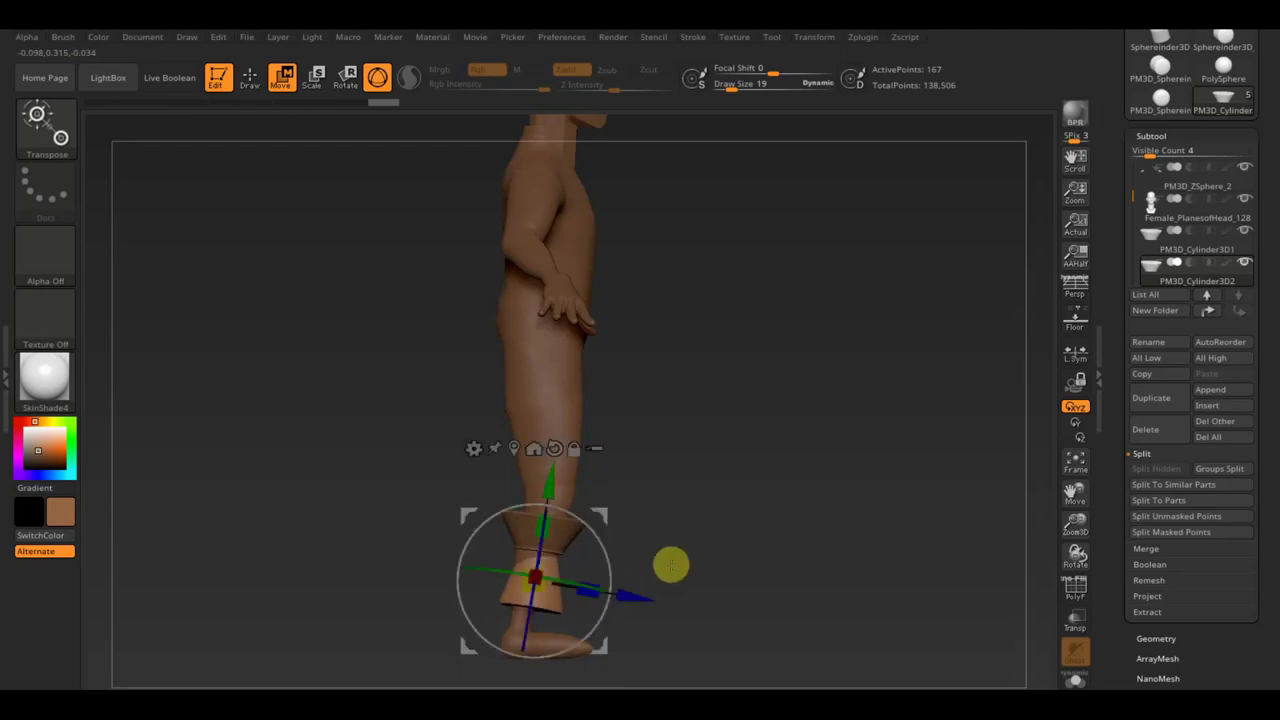
pyautogui.moveTo(668, 563); pyautogui.dragTo(603, 560)
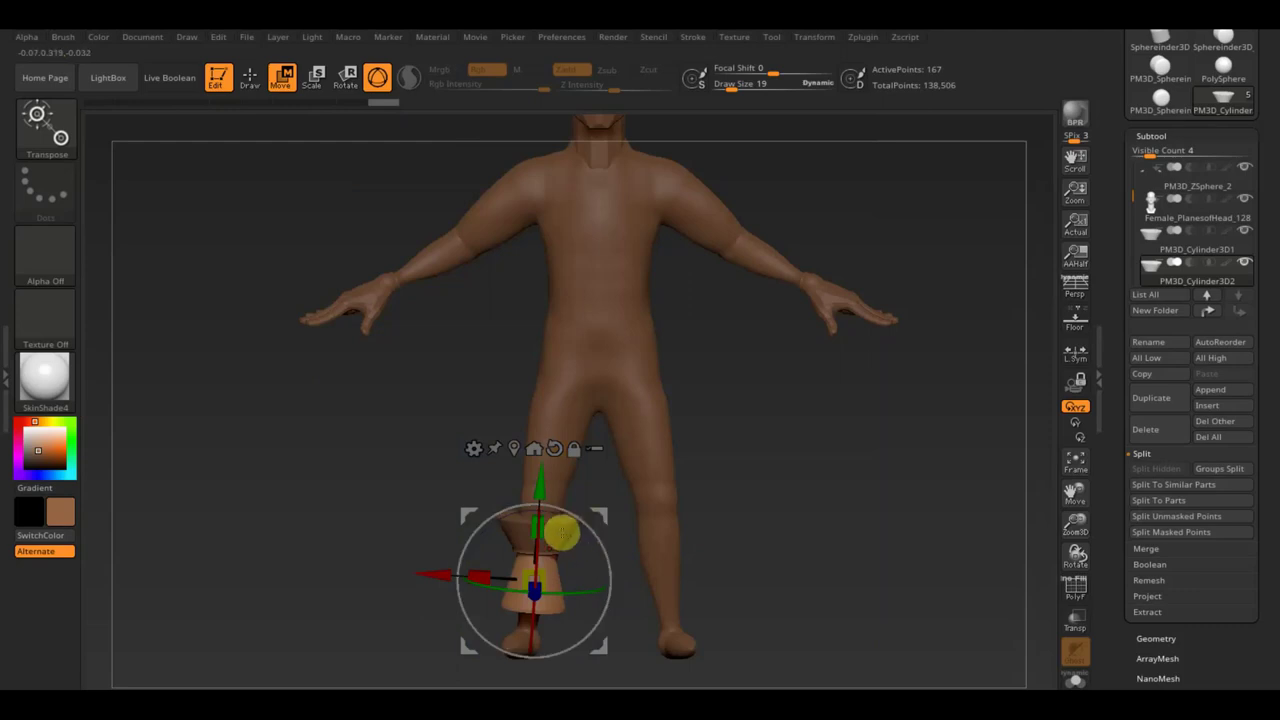
# Rotate the upper cone cuff about 180° so it flares downward, checking from the side
pyautogui.keyDown('alt'); pyautogui.click(562, 535); pyautogui.keyUp('alt')
pyautogui.moveTo(566, 508); pyautogui.dragTo(506, 578)
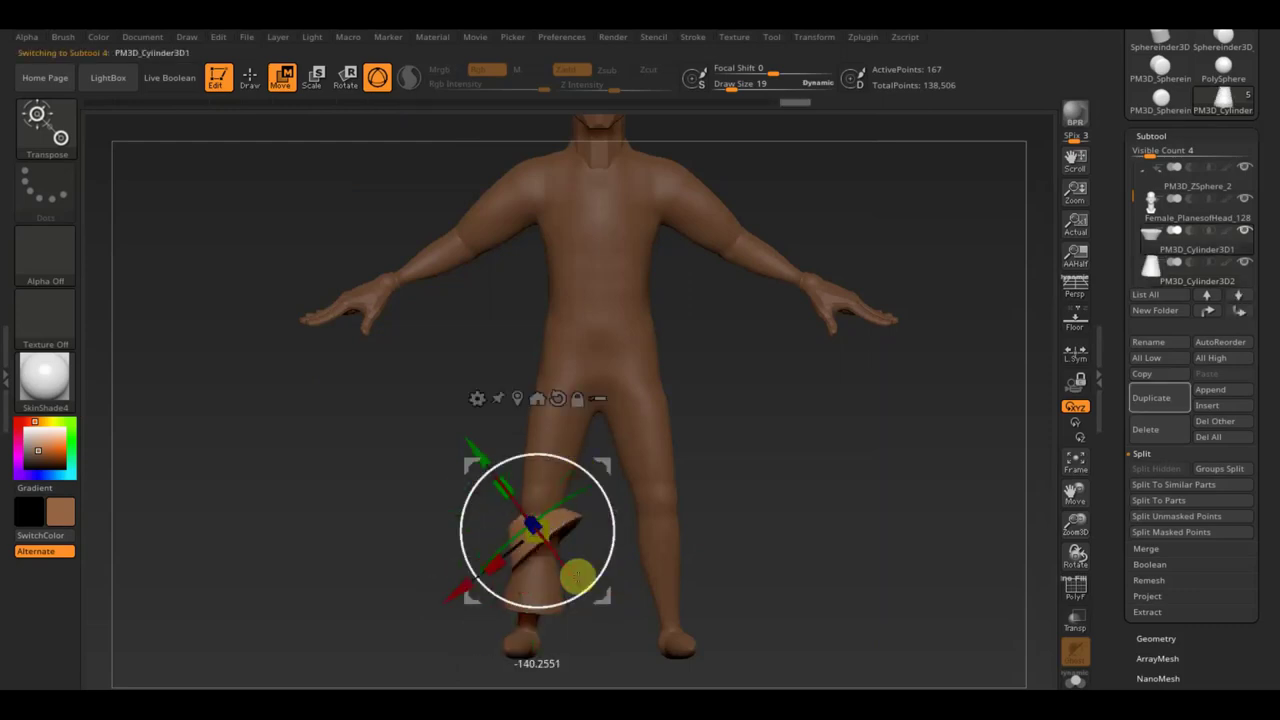
pyautogui.moveTo(717, 506); pyautogui.dragTo(809, 506)
pyautogui.moveTo(600, 490); pyautogui.dragTo(610, 508)
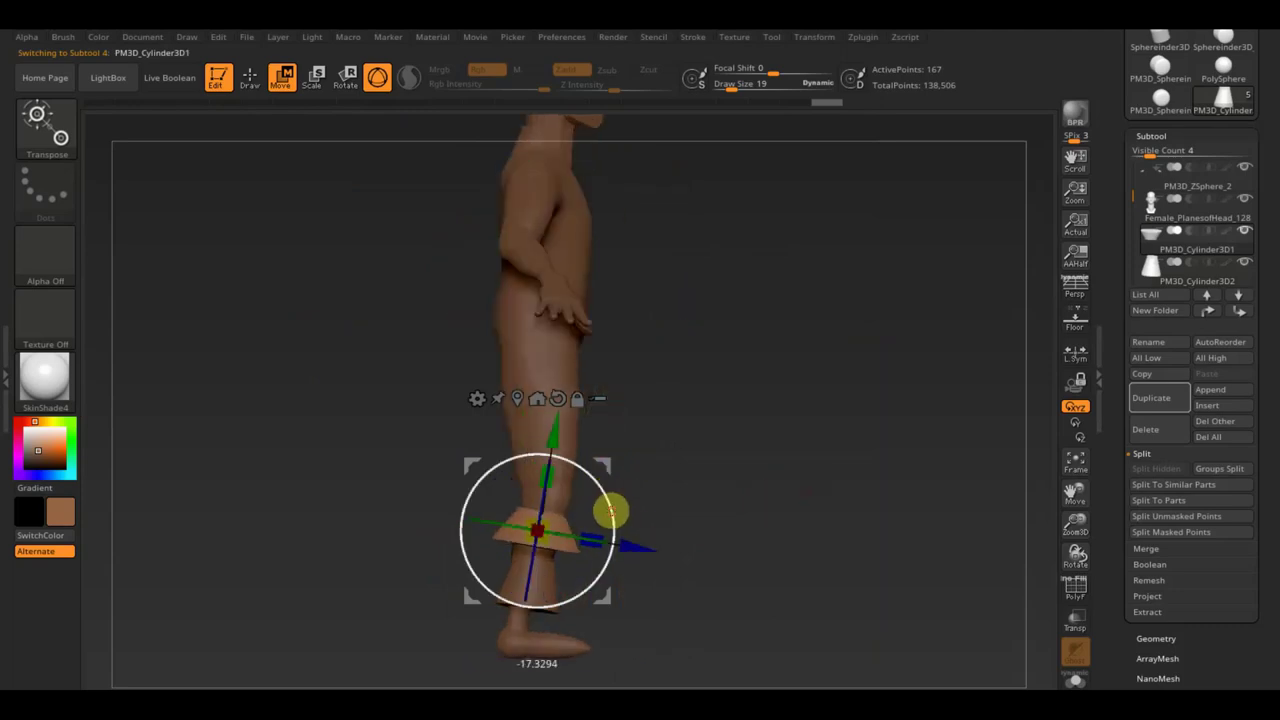
pyautogui.moveTo(557, 443); pyautogui.dragTo(555, 453)
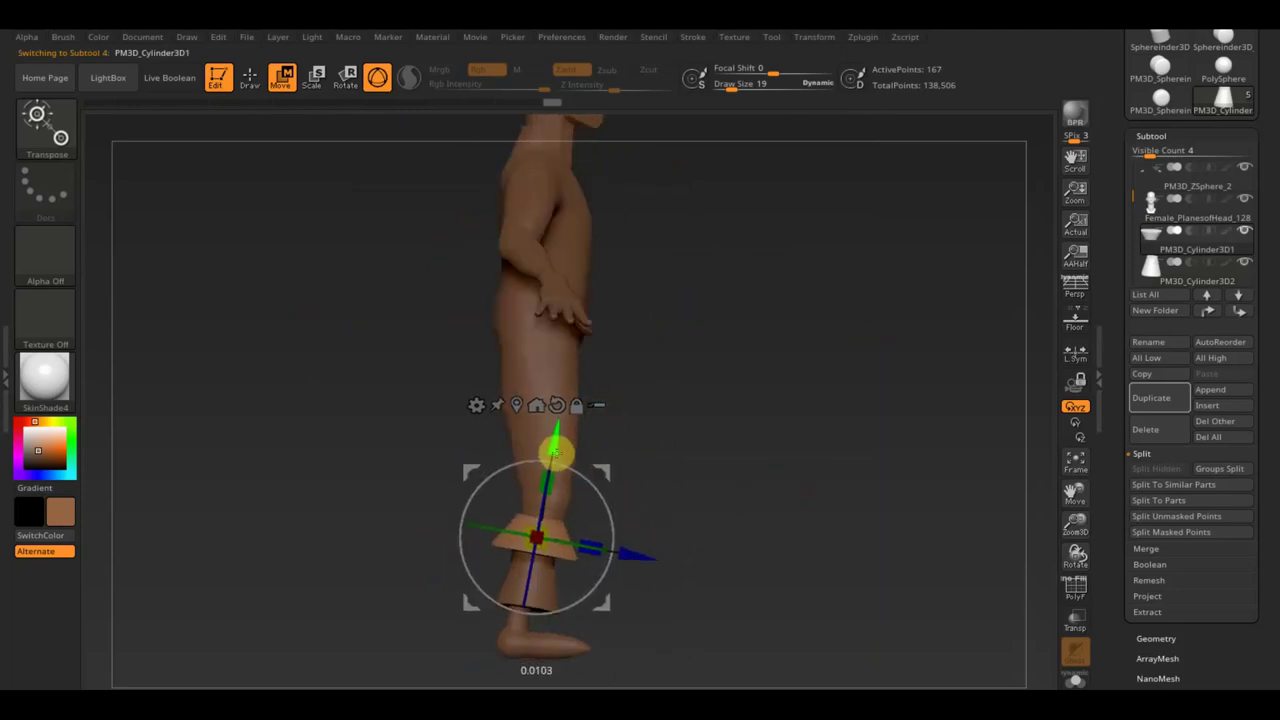
pyautogui.moveTo(628, 543); pyautogui.dragTo(633, 565)
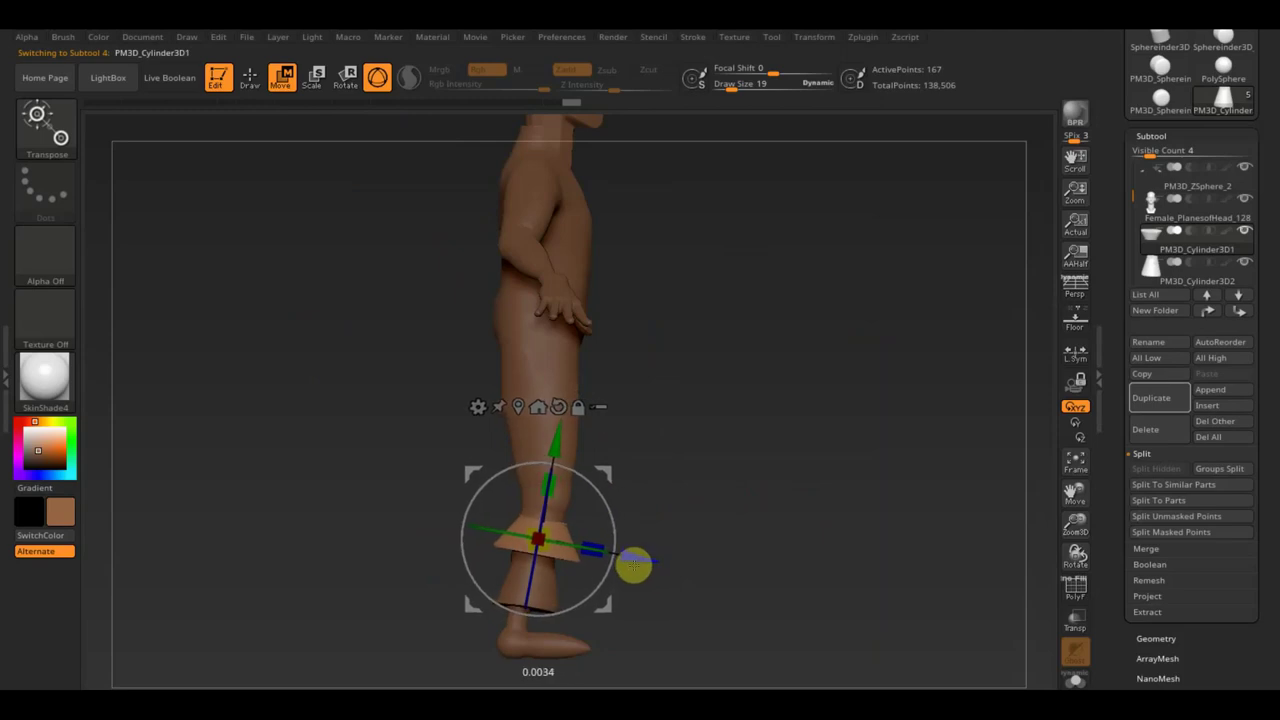
pyautogui.keyDown('shift'); pyautogui.moveTo(837, 531); pyautogui.dragTo(780, 520); pyautogui.keyUp('shift')
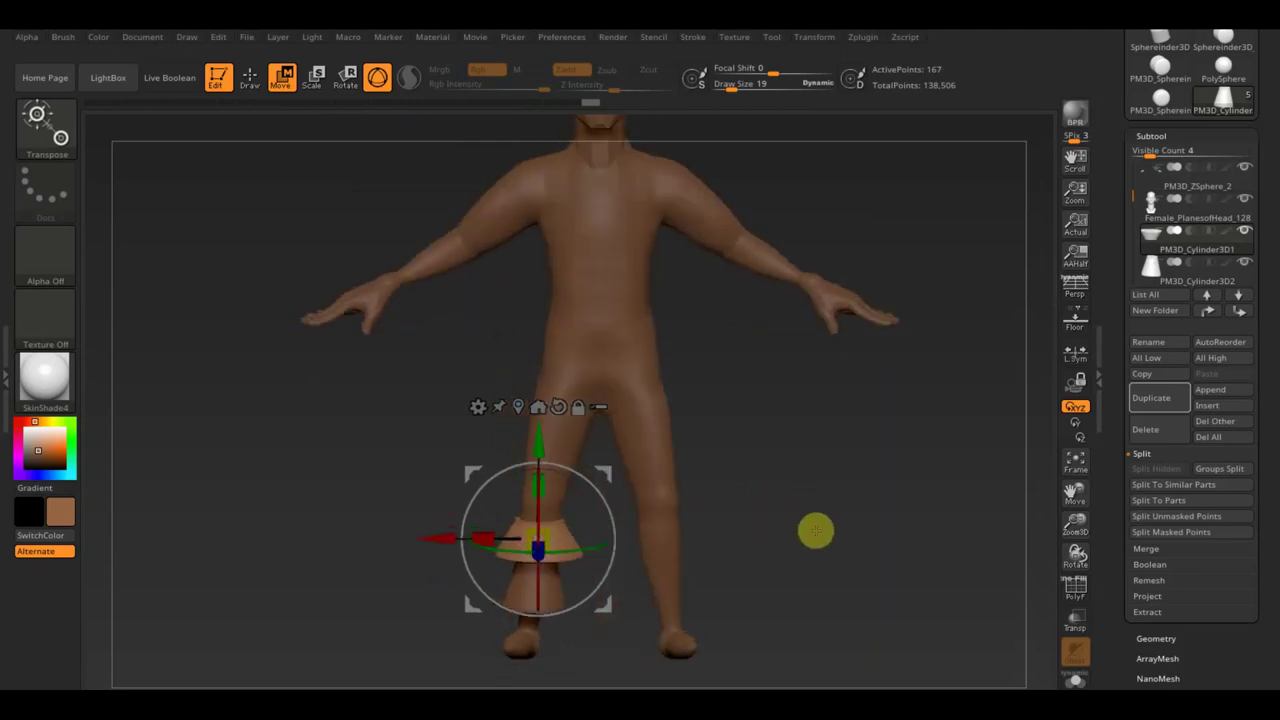
# Rotate the lower cone about 180° and tilt it to taper toward the ankle
pyautogui.keyDown('alt'); pyautogui.click(557, 594); pyautogui.keyUp('alt')
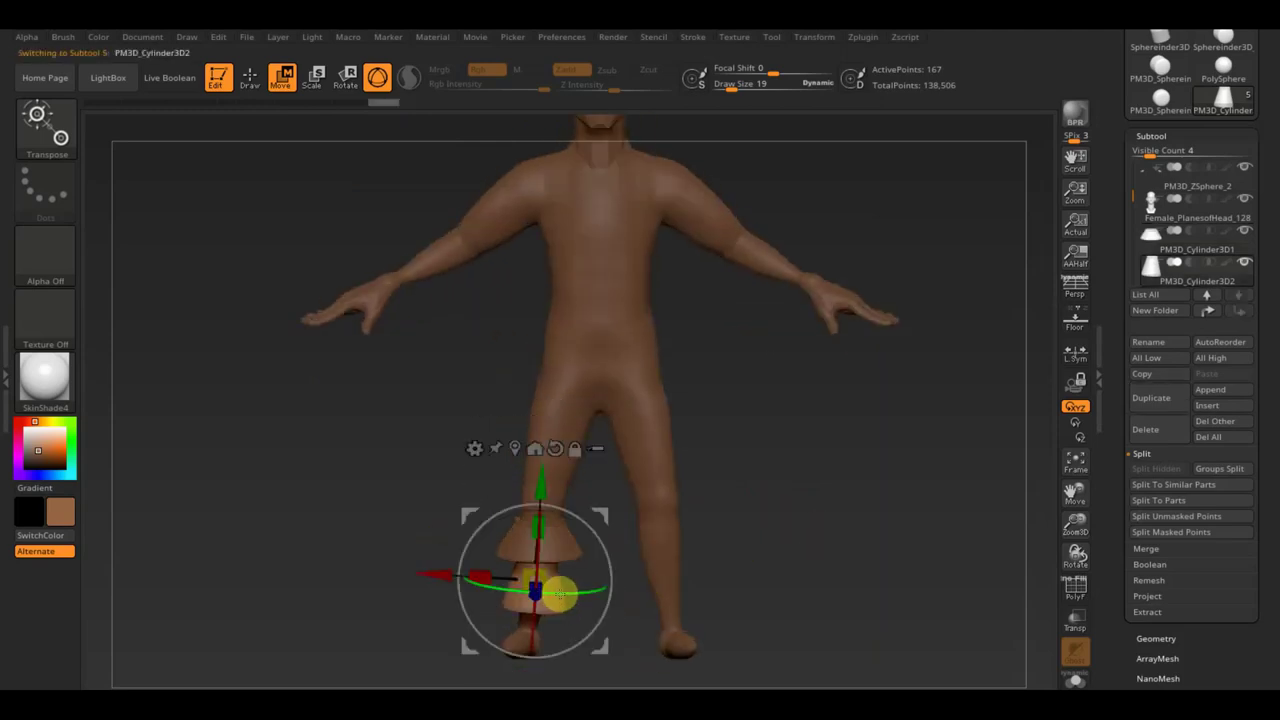
pyautogui.moveTo(614, 586); pyautogui.dragTo(447, 563)
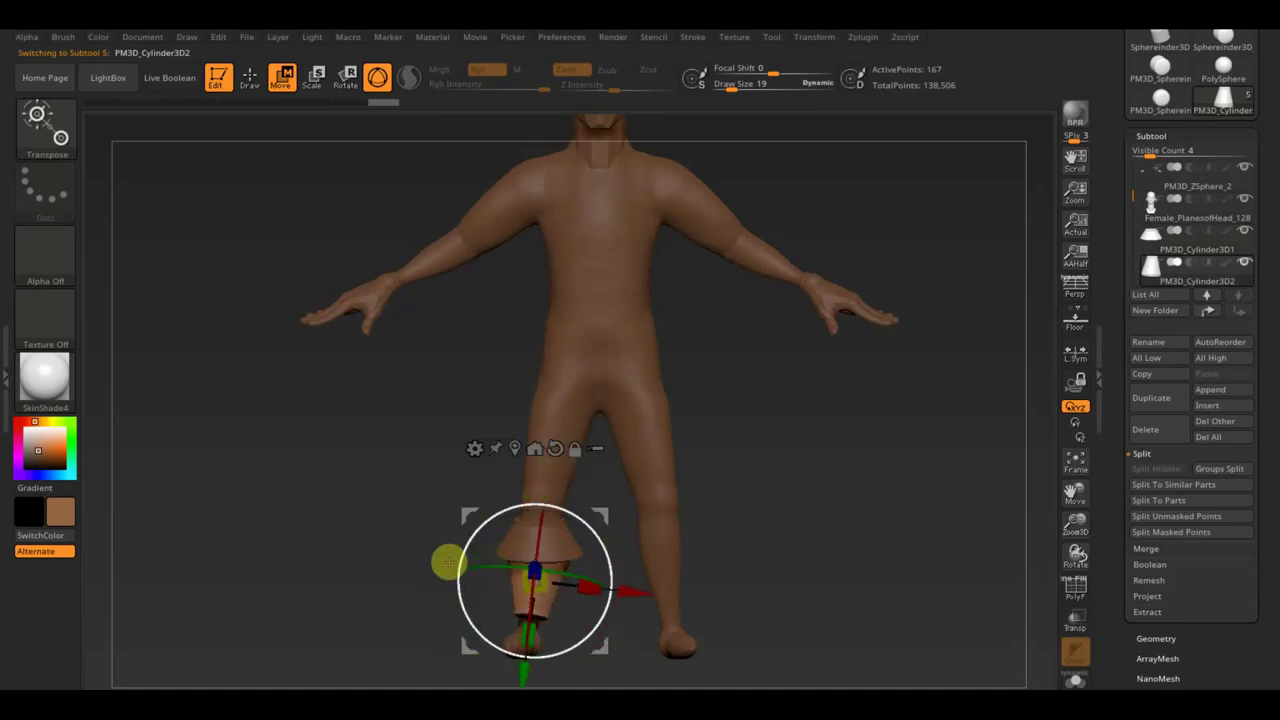
pyautogui.keyDown('shift'); pyautogui.moveTo(737, 523); pyautogui.dragTo(837, 520); pyautogui.keyUp('shift')
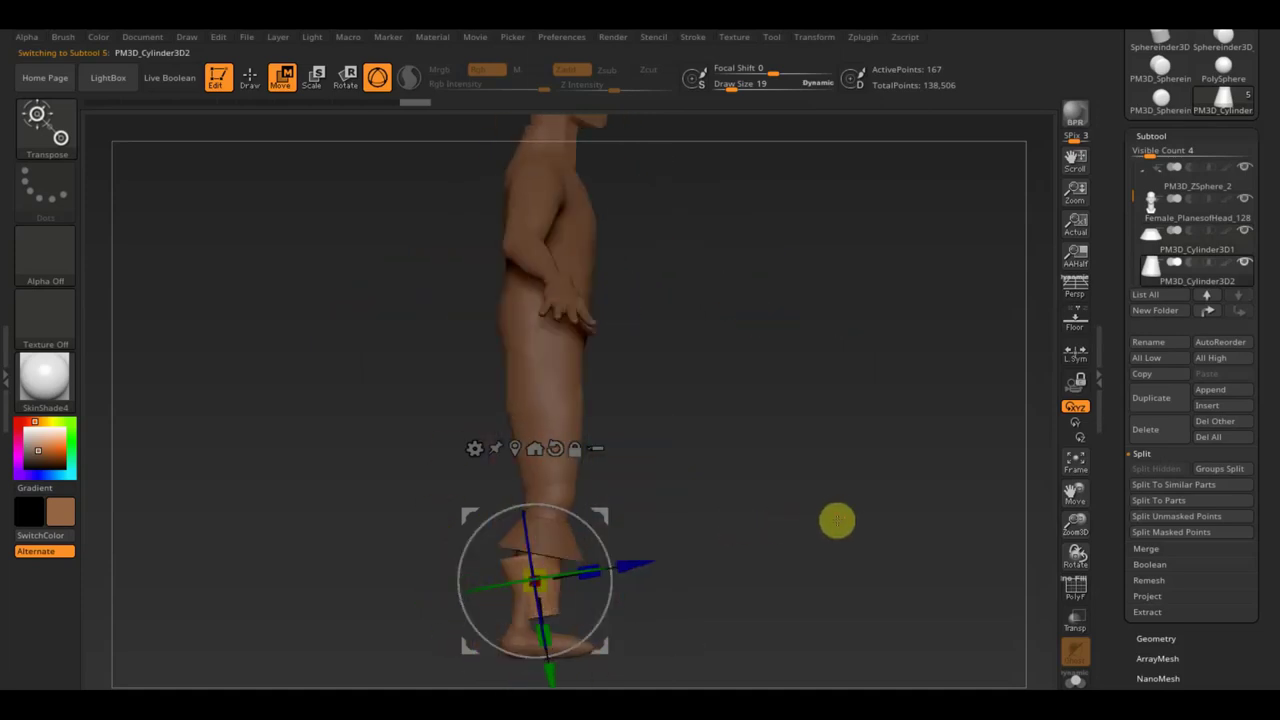
pyautogui.moveTo(600, 541)
pyautogui.mouseDown()
pyautogui.moveTo(612, 577)
pyautogui.moveTo(640, 597)
pyautogui.mouseUp()
pyautogui.moveTo(746, 581)
pyautogui.keyDown('shift'); pyautogui.mouseDown()
pyautogui.moveTo(720, 569)
pyautogui.moveTo(731, 549)
pyautogui.moveTo(786, 529)
pyautogui.moveTo(817, 540)
pyautogui.mouseUp(); pyautogui.keyUp('shift')
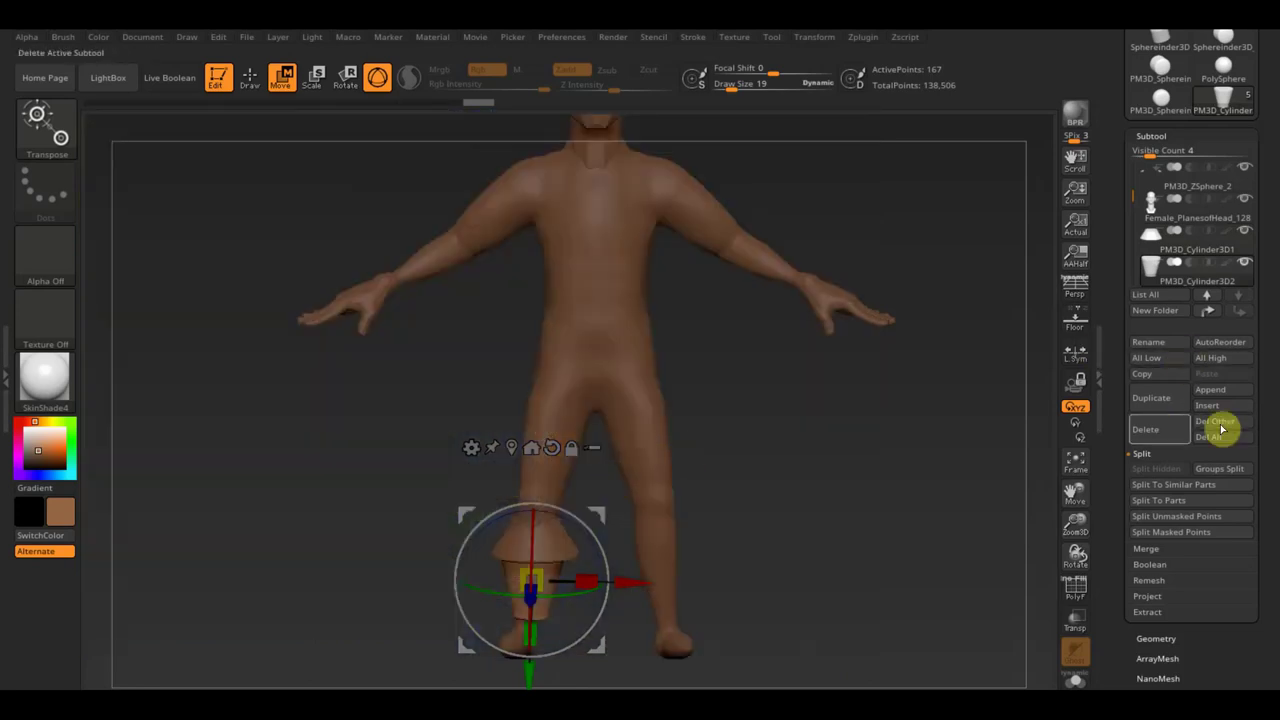
# Append a Ring3D subtool, shrink it, and tilt it around the ankle below the cuffs
pyautogui.click(1215, 398)
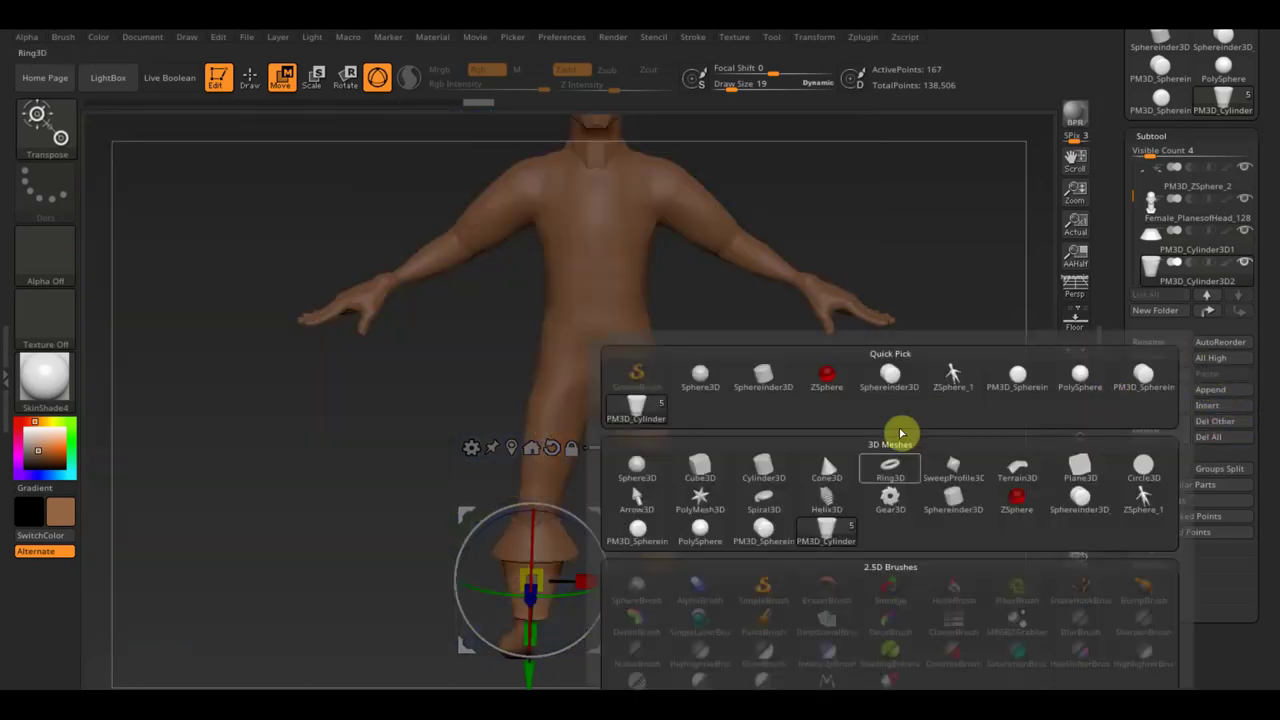
pyautogui.click(893, 473)
pyautogui.click(883, 329)
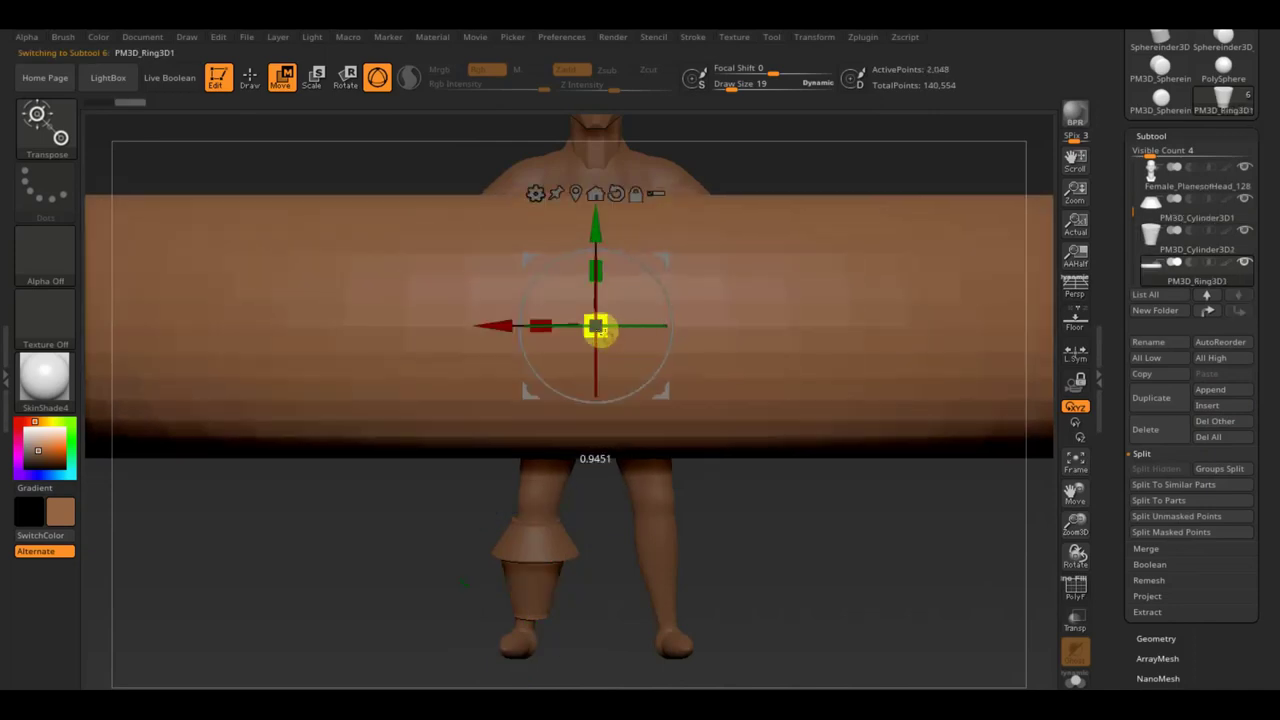
pyautogui.moveTo(595, 326); pyautogui.dragTo(270, 37)
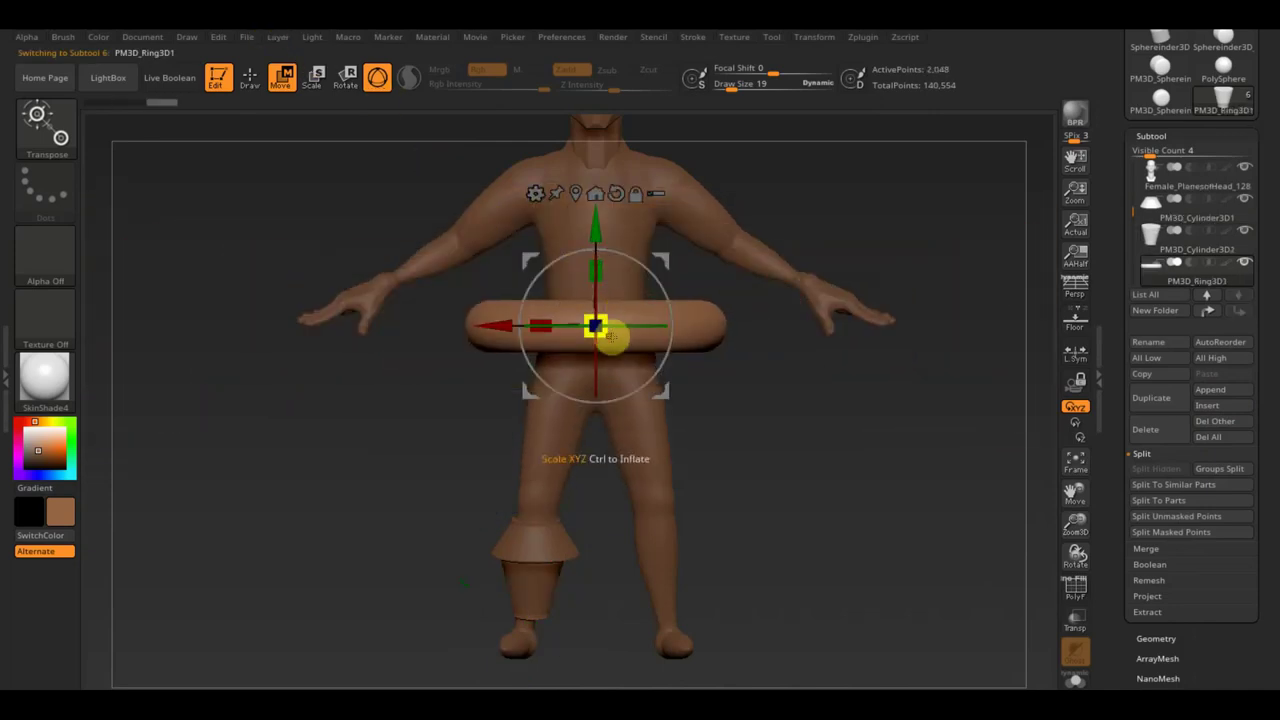
pyautogui.moveTo(595, 326); pyautogui.dragTo(563, 286)
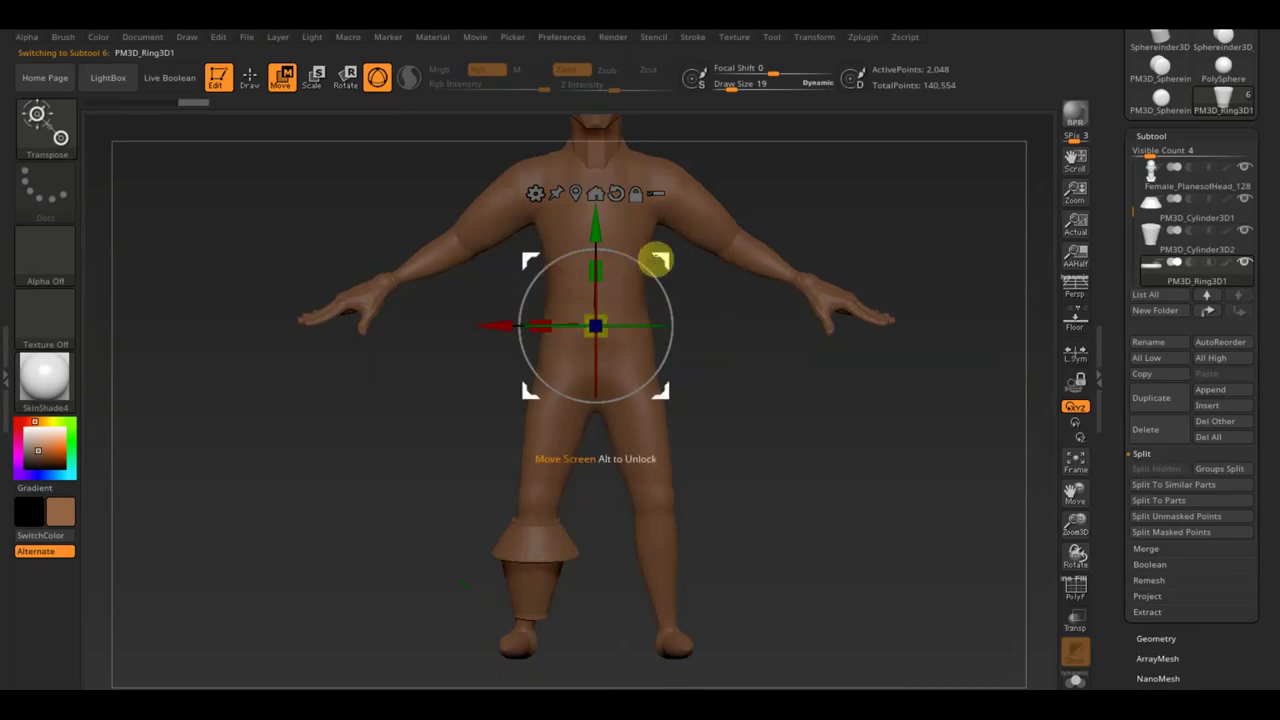
pyautogui.moveTo(663, 256)
pyautogui.mouseDown()
pyautogui.moveTo(600, 548)
pyautogui.moveTo(888, 541)
pyautogui.moveTo(937, 677)
pyautogui.moveTo(891, 474)
pyautogui.moveTo(866, 516)
pyautogui.mouseUp()
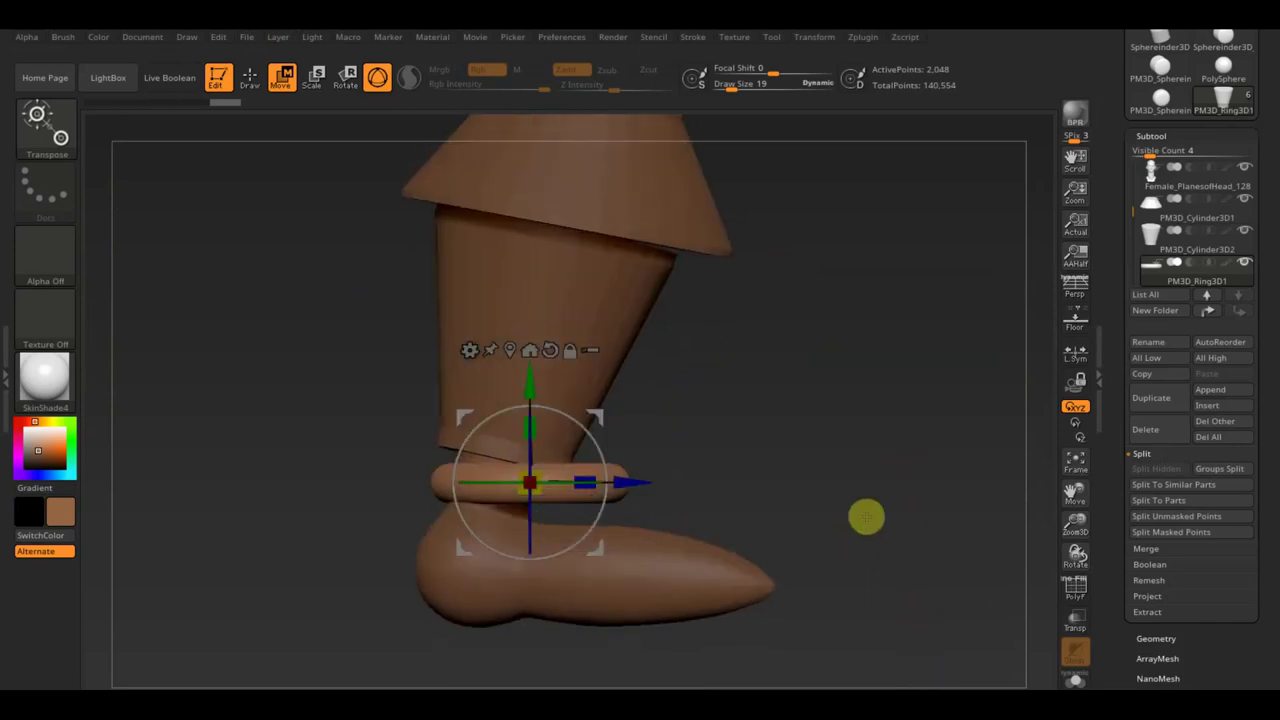
pyautogui.moveTo(594, 449); pyautogui.dragTo(606, 460)
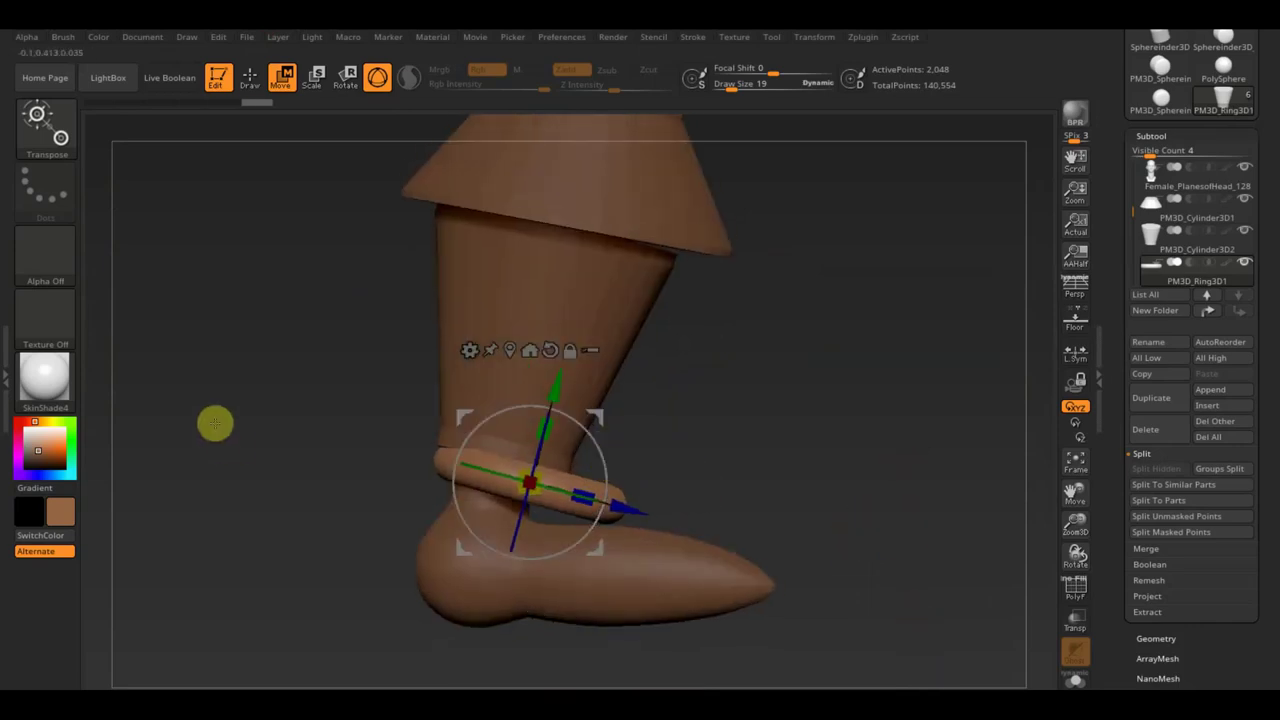
# Set the colour to white and apply the MatCap Red Wax material
pyautogui.click(20, 424)
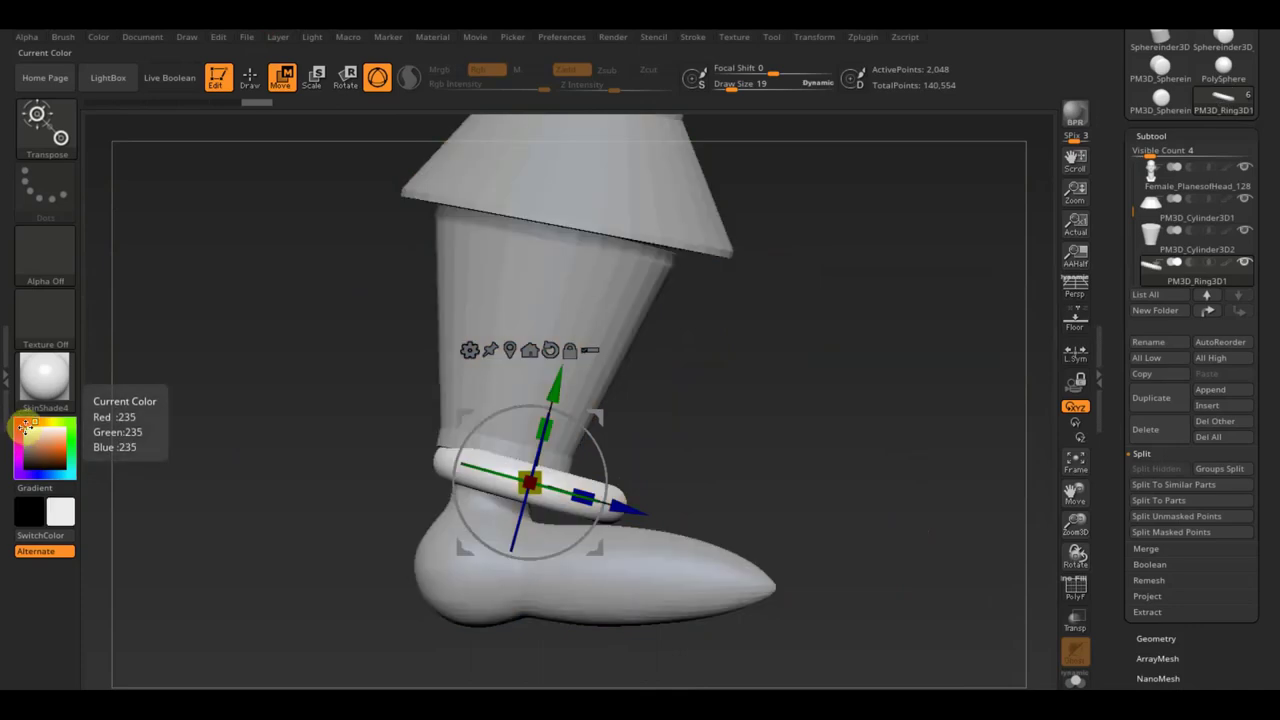
pyautogui.click(58, 376)
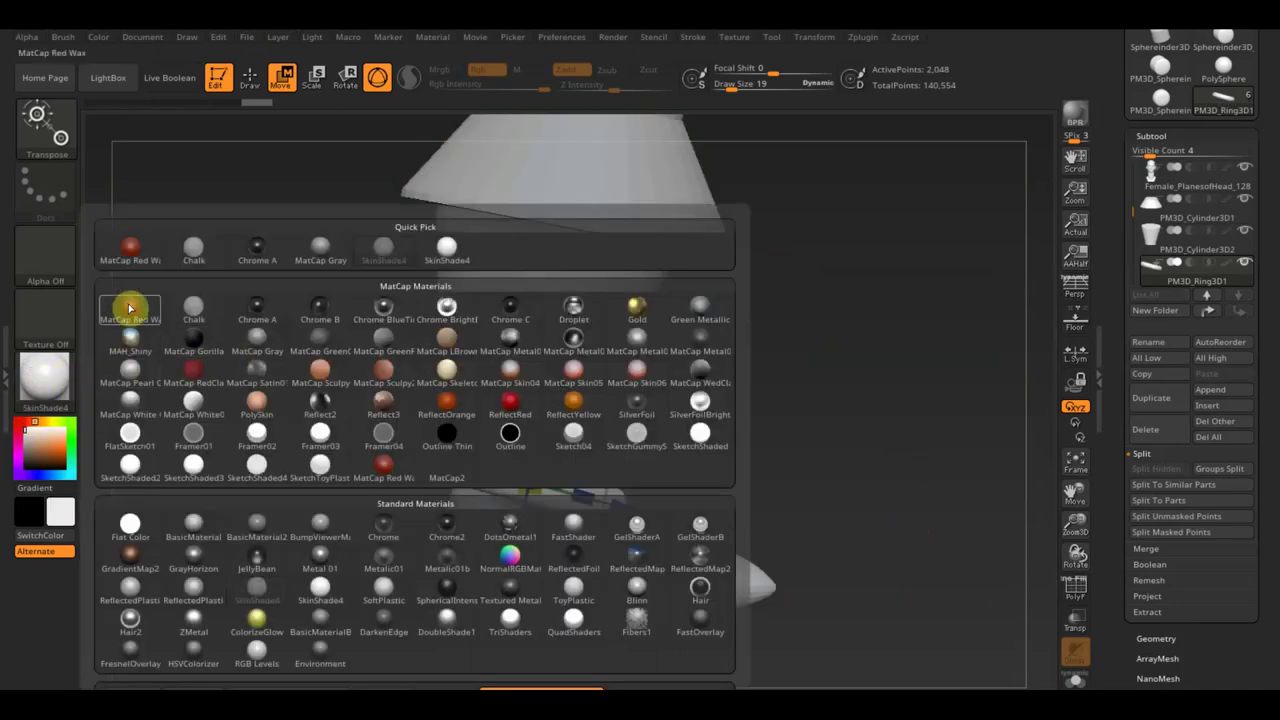
pyautogui.click(129, 308)
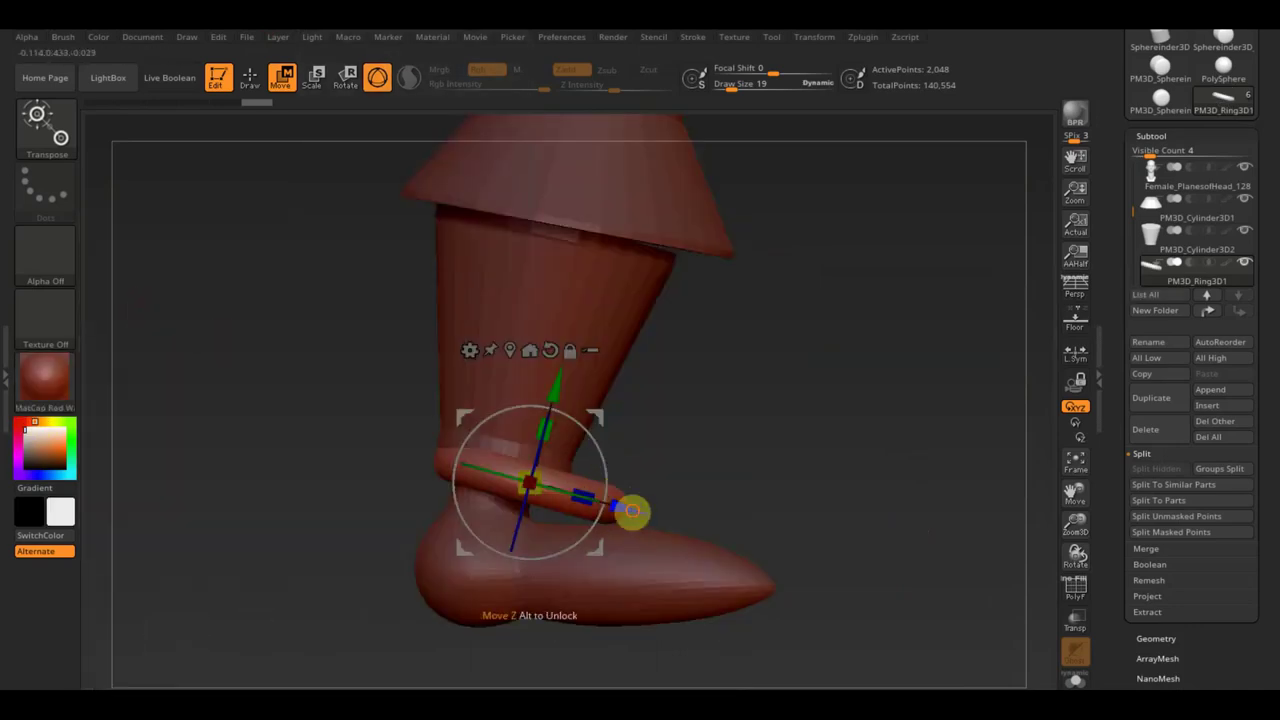
# Nudge the ankle ring into place and append a Sphere3D subtool
pyautogui.moveTo(630, 510); pyautogui.dragTo(606, 506)
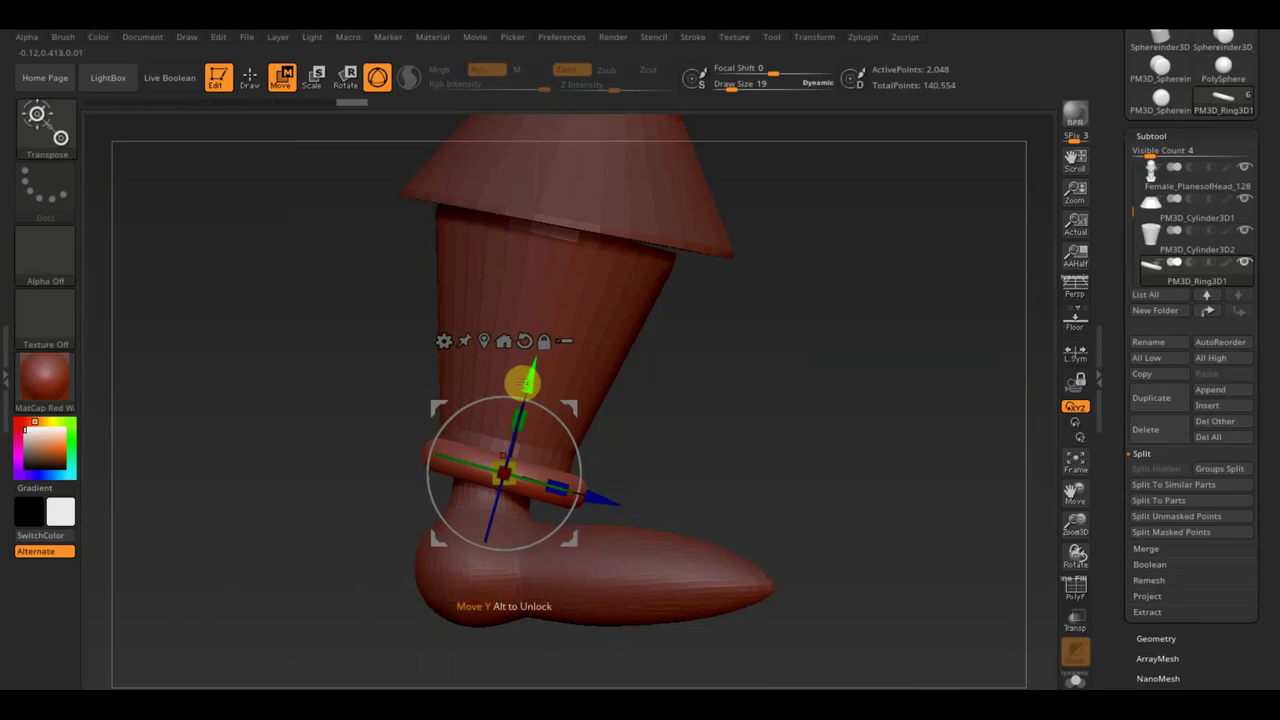
pyautogui.moveTo(600, 503)
pyautogui.mouseDown()
pyautogui.moveTo(713, 490)
pyautogui.moveTo(651, 486)
pyautogui.mouseUp()
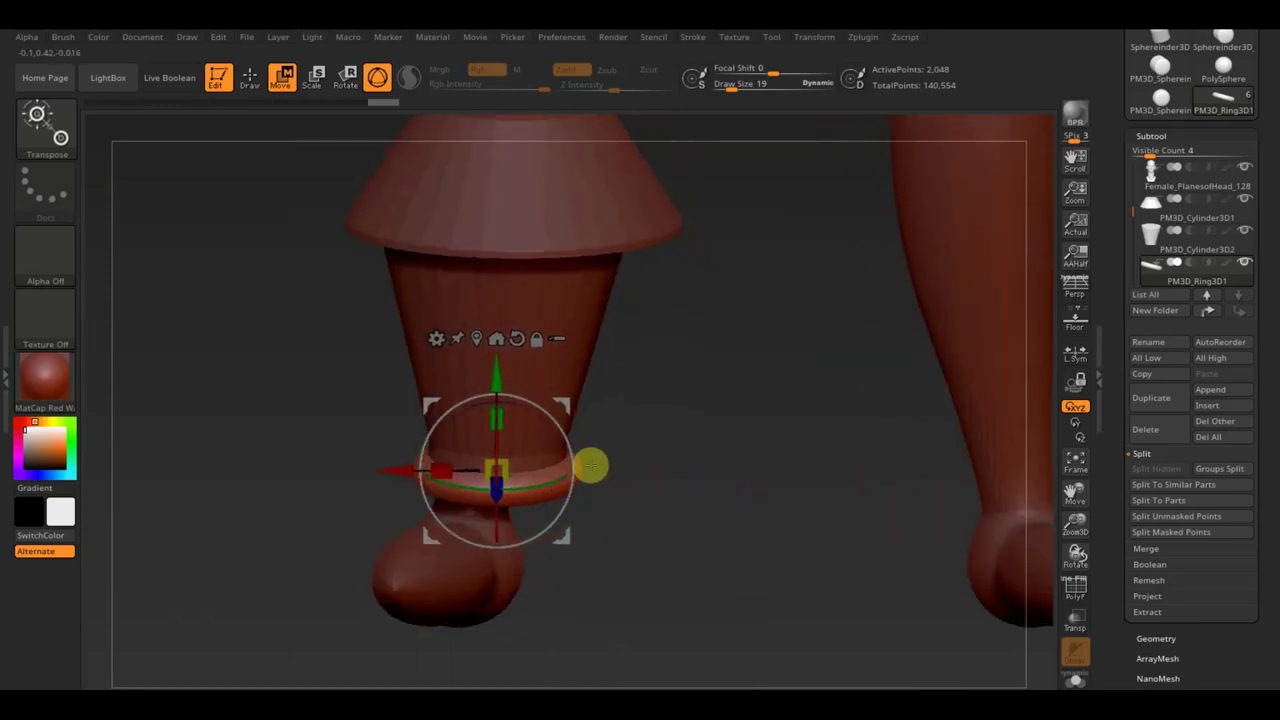
pyautogui.moveTo(660, 495)
pyautogui.mouseDown()
pyautogui.moveTo(640, 420)
pyautogui.moveTo(640, 483)
pyautogui.moveTo(630, 450)
pyautogui.moveTo(632, 475)
pyautogui.mouseUp()
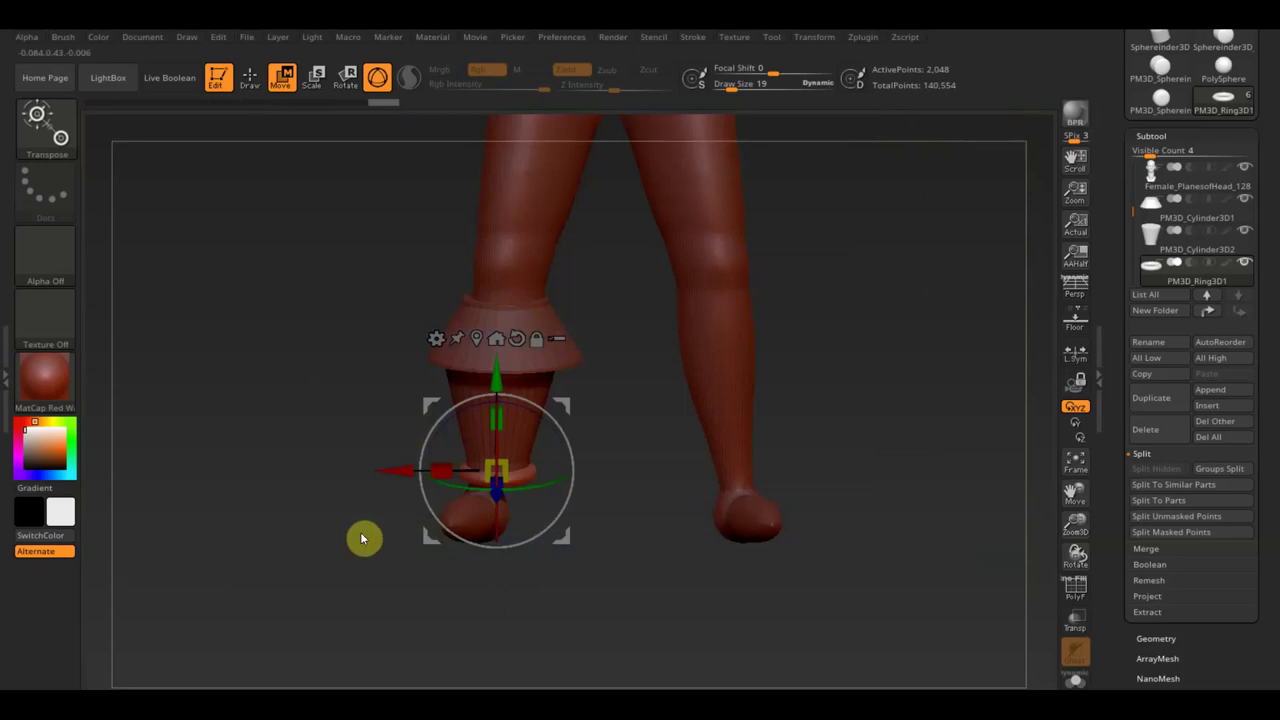
pyautogui.click(1227, 390)
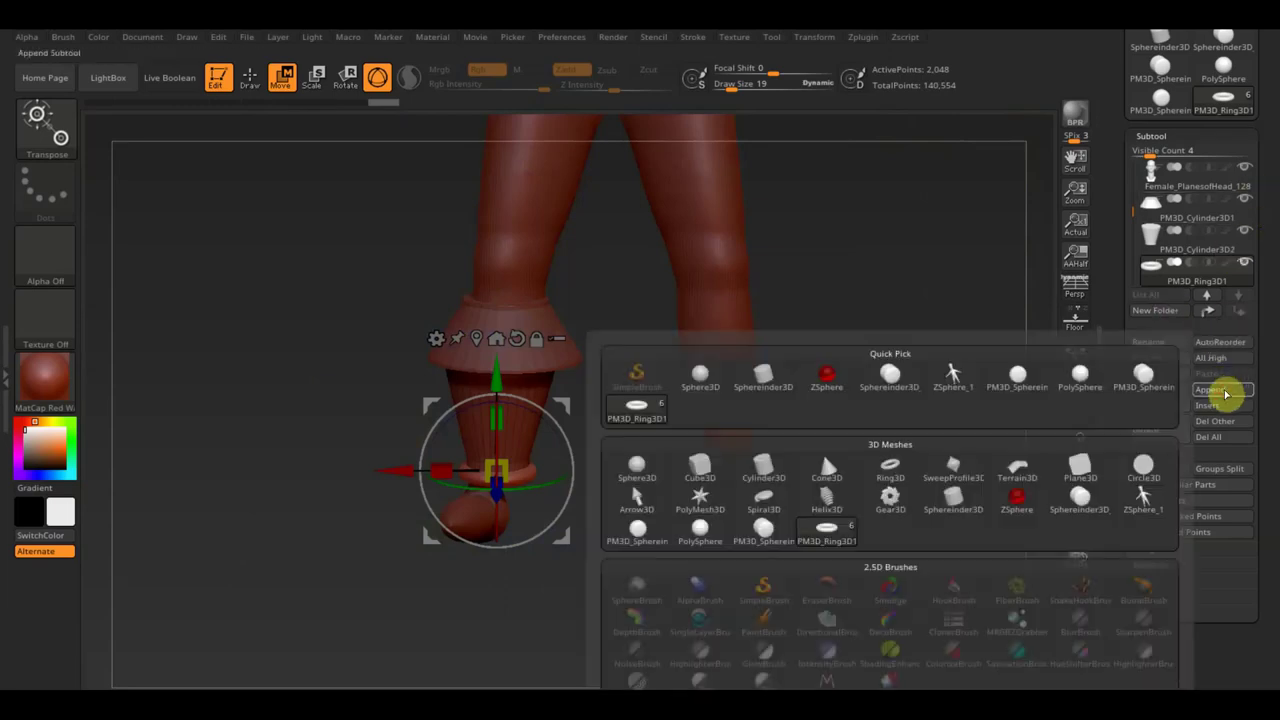
pyautogui.click(634, 474)
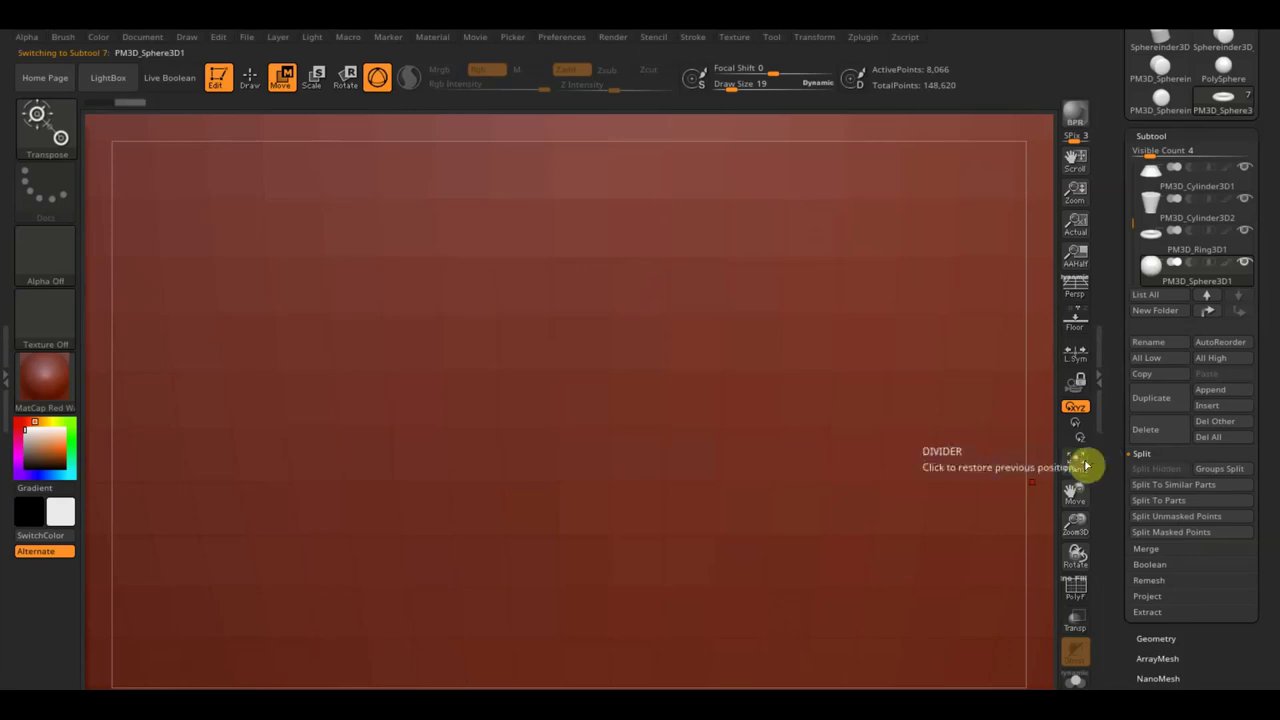
# Shrink the new sphere, move it to the feet, and stretch it into a flat disc
pyautogui.click(1080, 463)
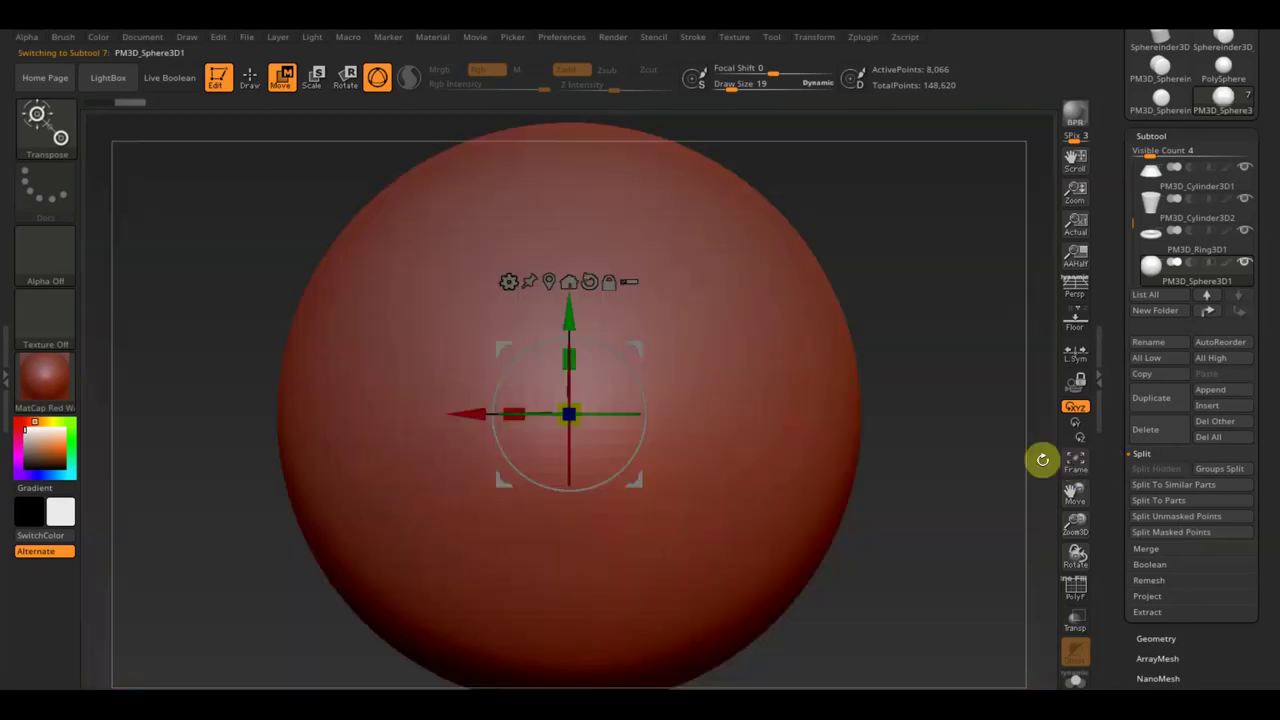
pyautogui.moveTo(580, 430)
pyautogui.mouseDown()
pyautogui.moveTo(534, 369)
pyautogui.moveTo(389, 251)
pyautogui.mouseUp()
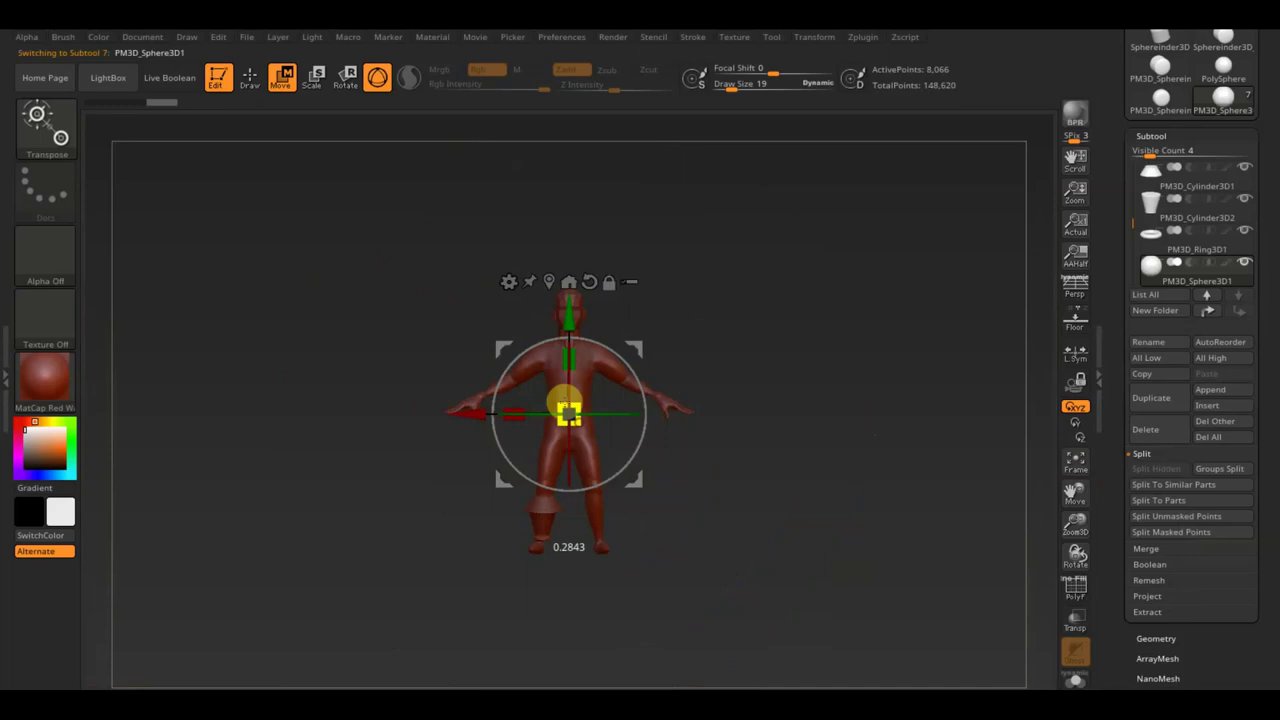
pyautogui.moveTo(568, 312); pyautogui.dragTo(597, 438)
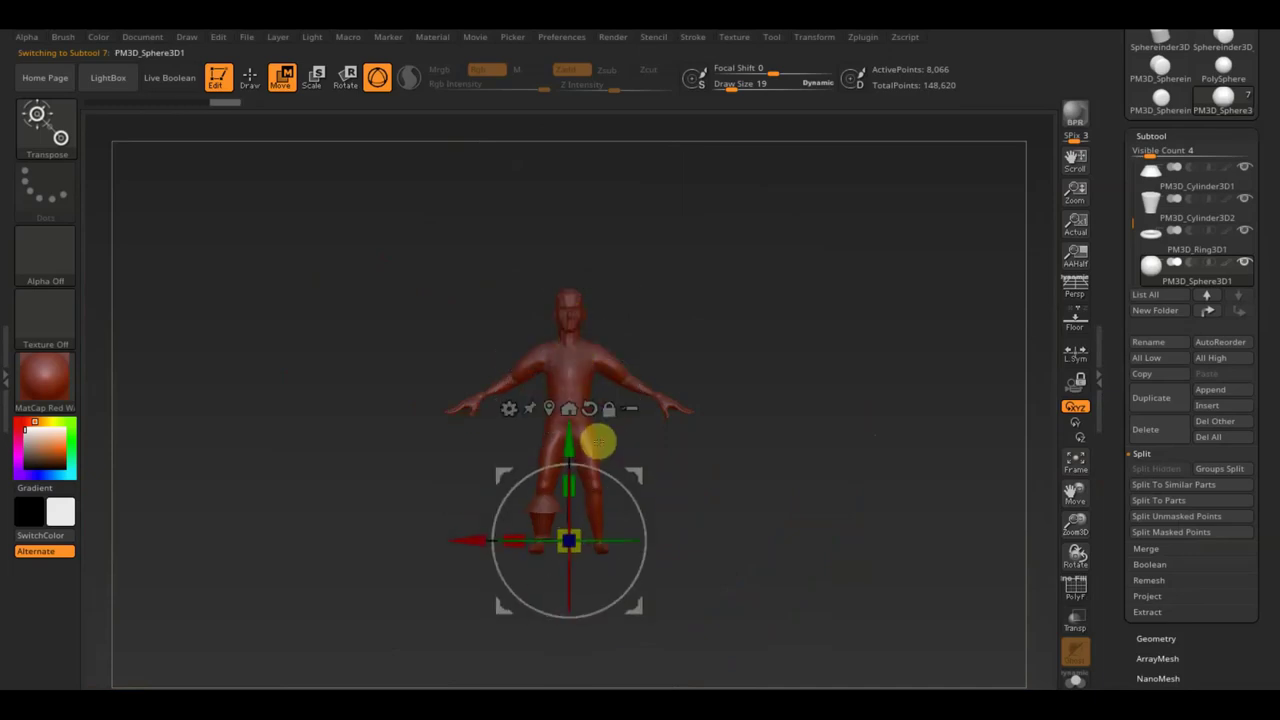
pyautogui.keyDown('ctrl'); pyautogui.moveTo(597, 438); pyautogui.dragTo(870, 577, button='right'); pyautogui.keyUp('ctrl')
pyautogui.moveTo(870, 577)
pyautogui.mouseDown()
pyautogui.moveTo(883, 594)
pyautogui.moveTo(808, 606)
pyautogui.mouseUp()
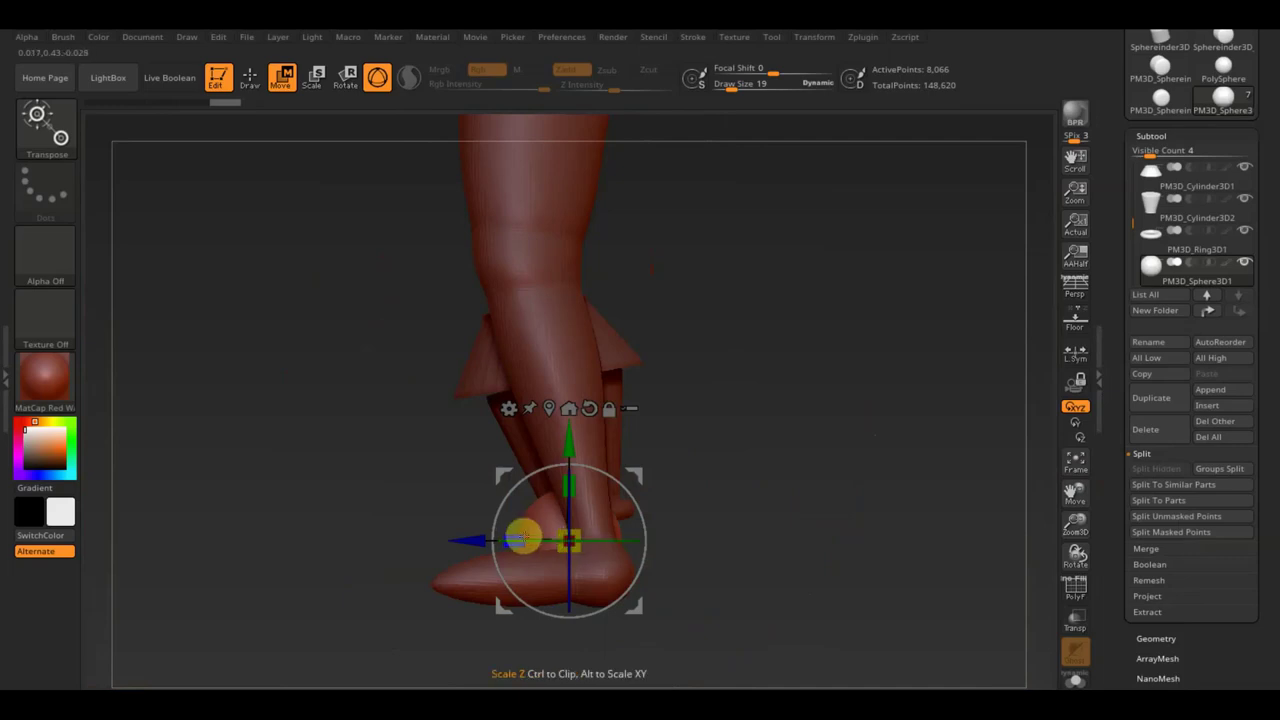
pyautogui.moveTo(512, 541); pyautogui.dragTo(428, 541)
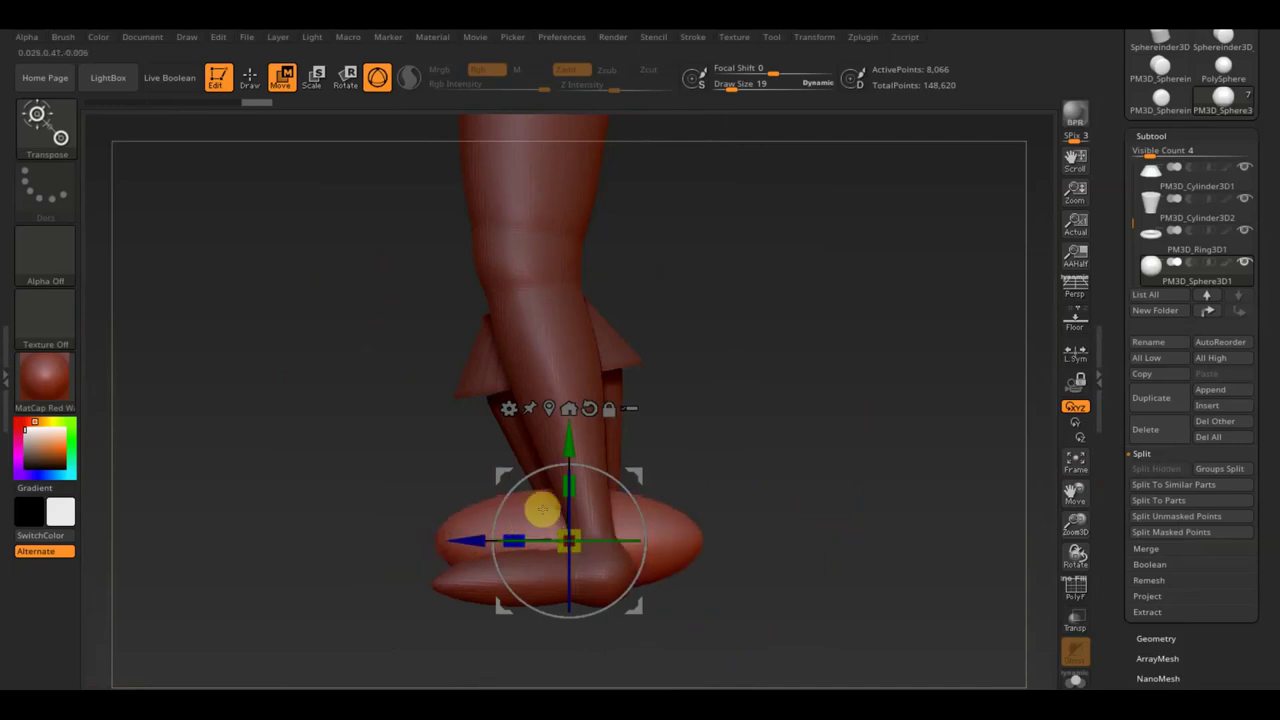
pyautogui.moveTo(570, 484); pyautogui.dragTo(573, 491)
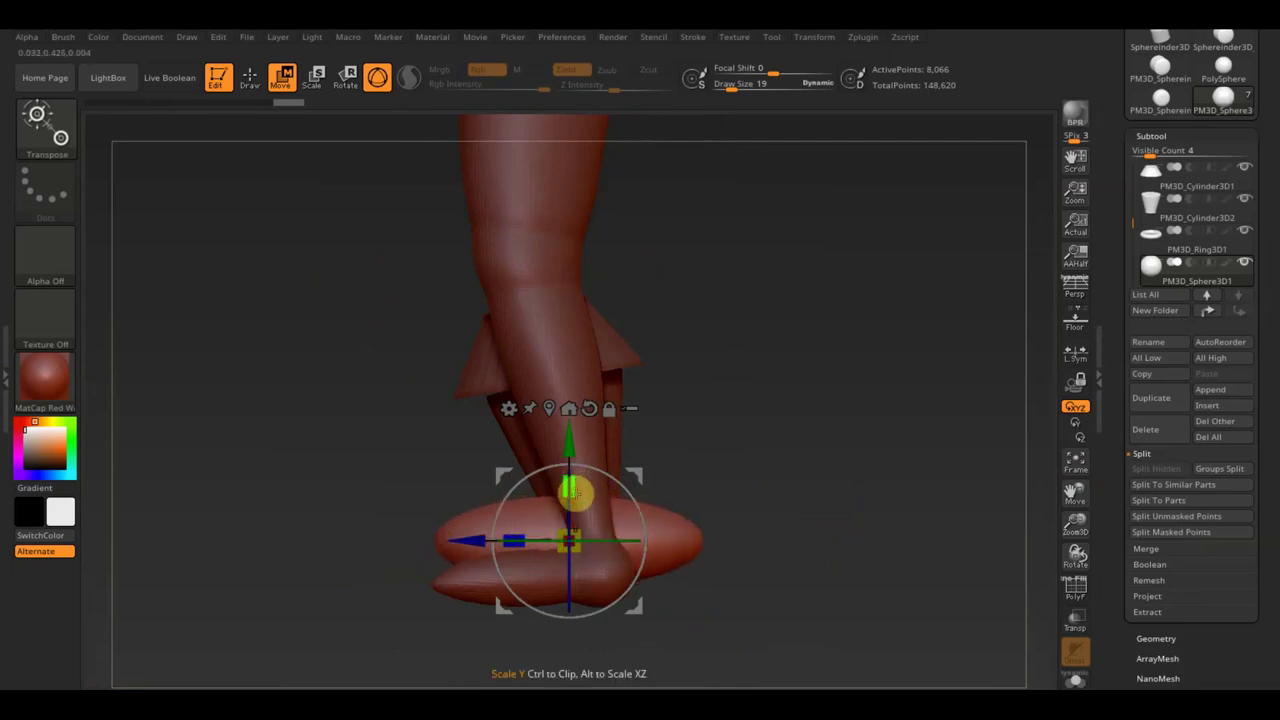
# Trim off the lower part of the flattened sphere with TrimRect
pyautogui.click(252, 84)
pyautogui.keyDown('ctrl'); pyautogui.keyDown('shift'); pyautogui.moveTo(814, 640); pyautogui.dragTo(370, 542); pyautogui.keyUp('shift'); pyautogui.keyUp('ctrl')
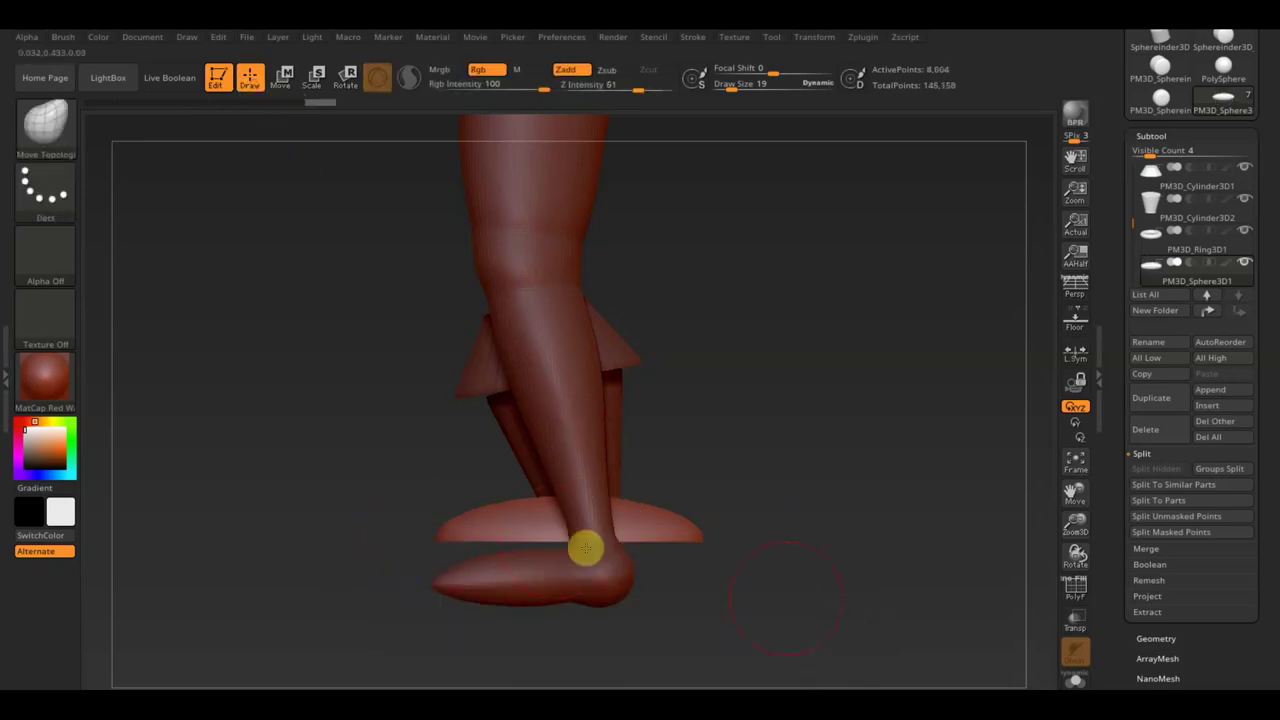
pyautogui.moveTo(810, 611)
pyautogui.keyDown('ctrl'); pyautogui.keyDown('shift'); pyautogui.mouseDown()
pyautogui.moveTo(674, 451)
pyautogui.moveTo(763, 531)
pyautogui.moveTo(674, 534)
pyautogui.mouseUp(); pyautogui.keyUp('shift'); pyautogui.keyUp('ctrl')
pyautogui.moveTo(669, 589)
pyautogui.mouseDown()
pyautogui.moveTo(757, 494)
pyautogui.moveTo(780, 509)
pyautogui.mouseUp()
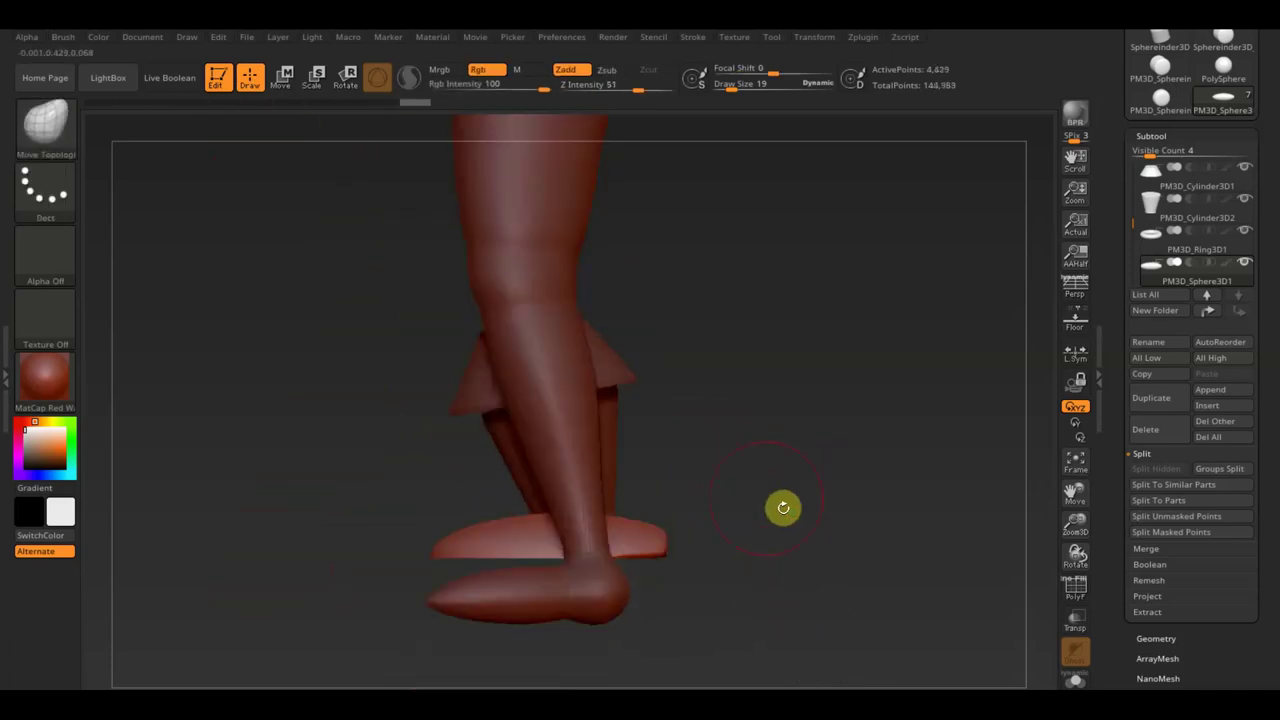
# Move the sole piece under the left foot, checking from side and front views
pyautogui.click(280, 77)
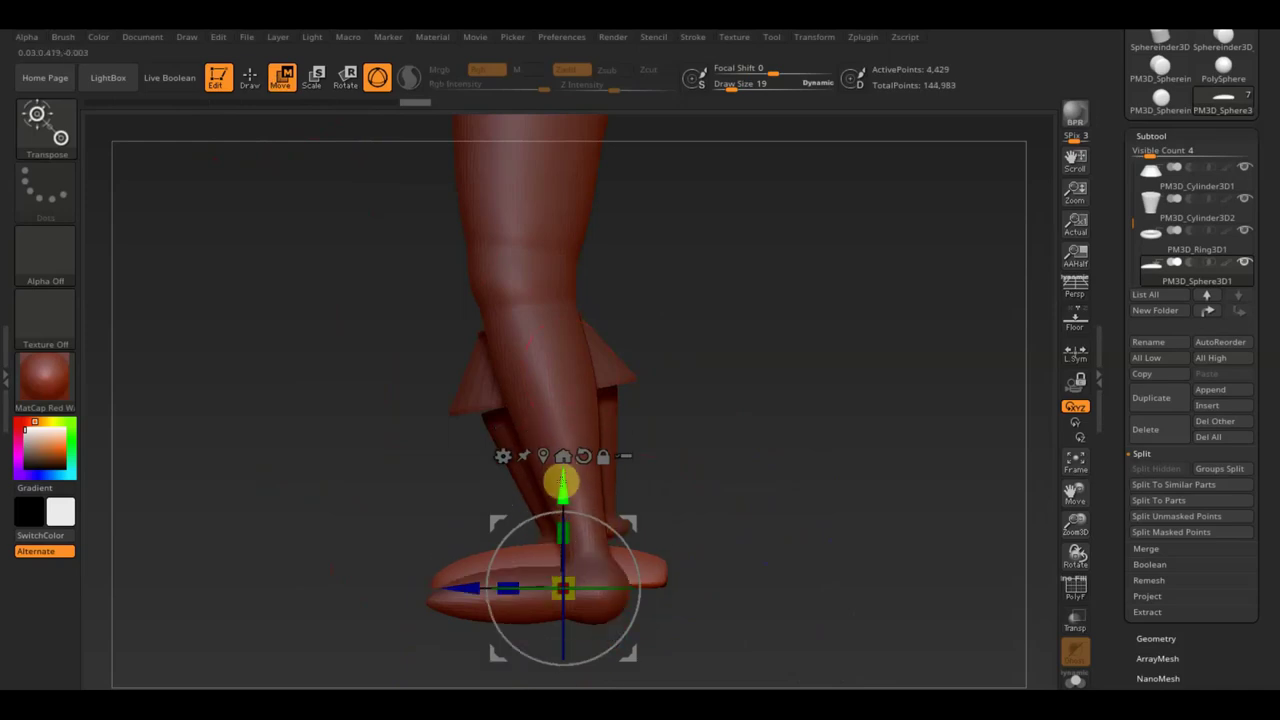
pyautogui.moveTo(562, 467); pyautogui.dragTo(563, 500)
pyautogui.moveTo(760, 530); pyautogui.dragTo(871, 573)
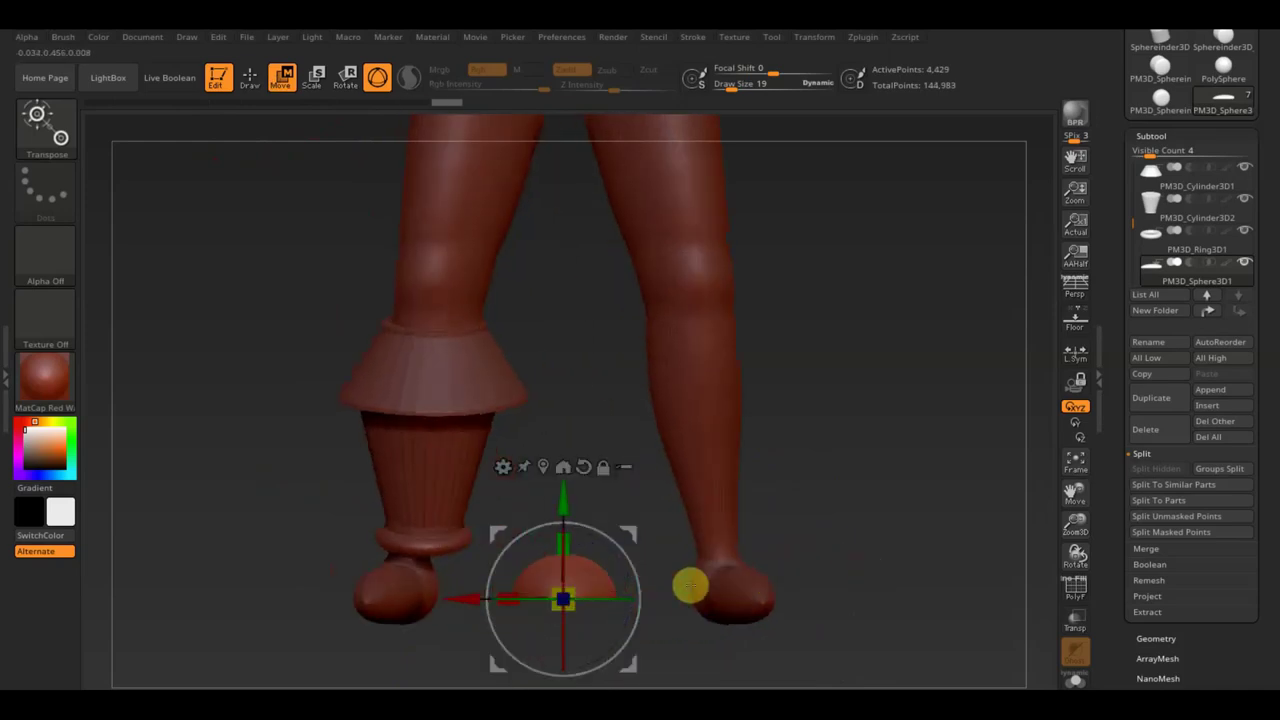
pyautogui.moveTo(468, 598); pyautogui.dragTo(312, 588)
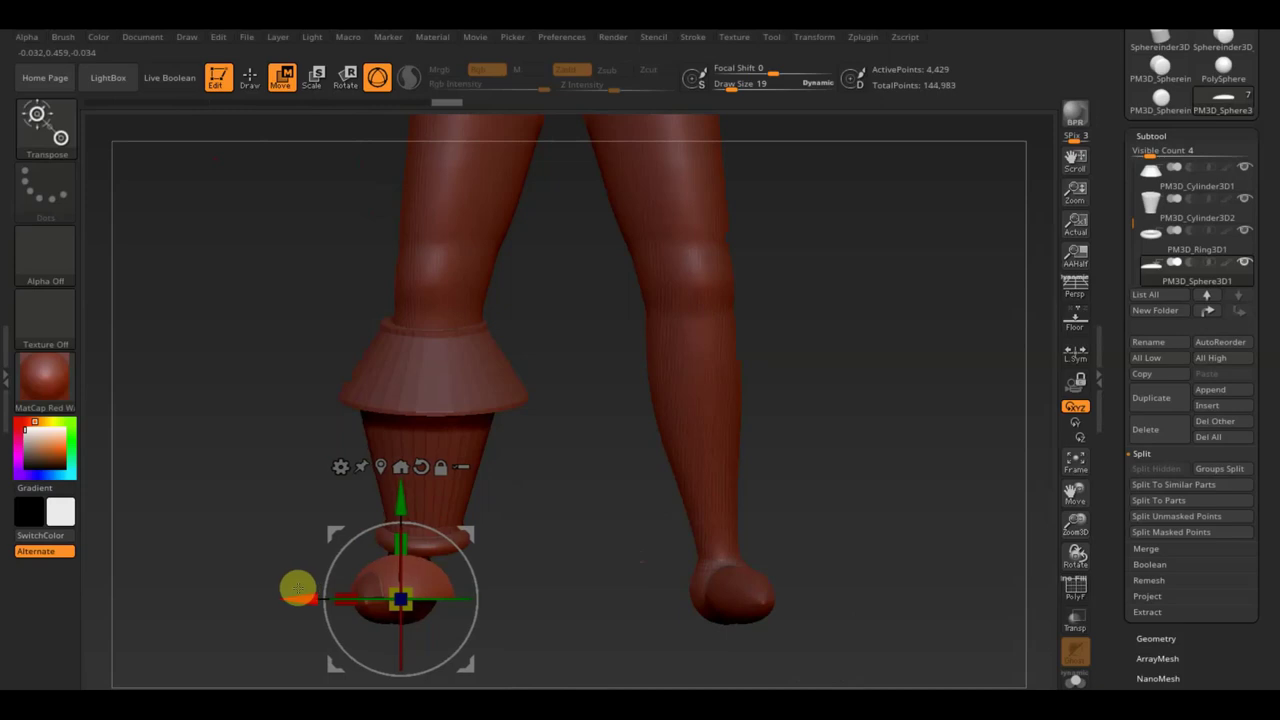
pyautogui.moveTo(489, 549)
pyautogui.mouseDown()
pyautogui.moveTo(703, 557)
pyautogui.moveTo(660, 654)
pyautogui.moveTo(740, 597)
pyautogui.mouseUp()
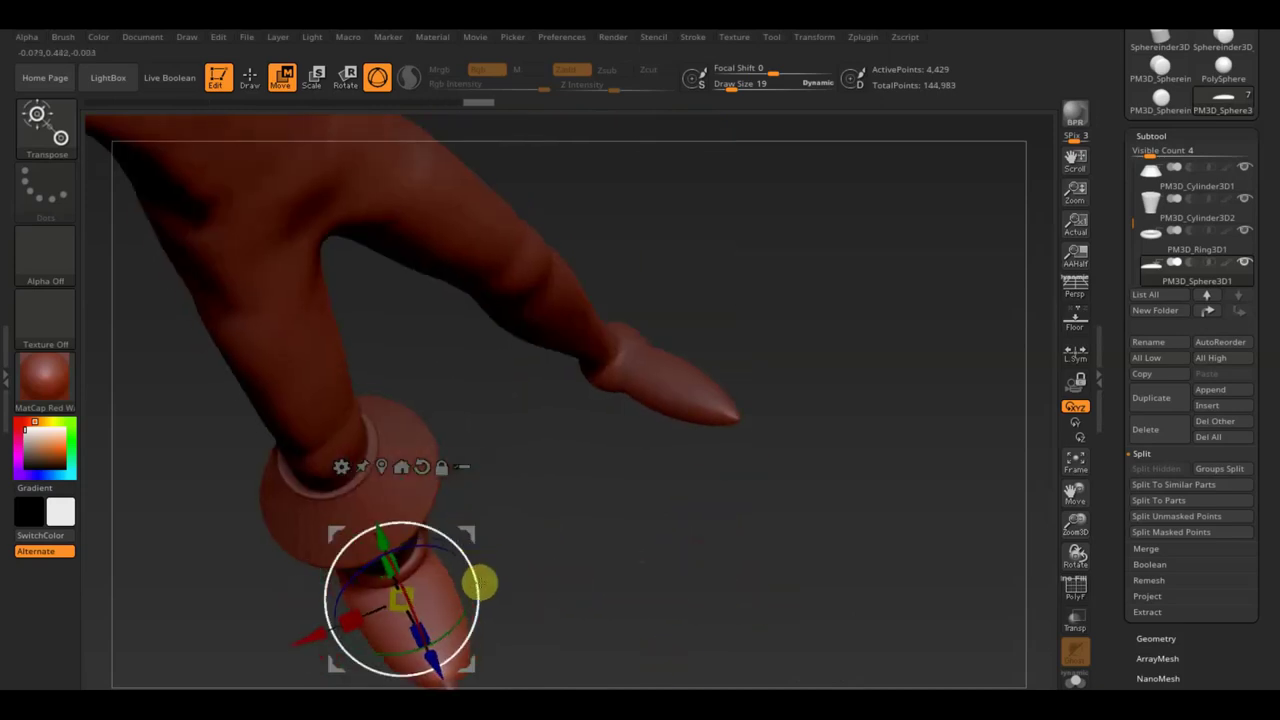
pyautogui.moveTo(614, 566)
pyautogui.mouseDown()
pyautogui.moveTo(646, 451)
pyautogui.moveTo(680, 468)
pyautogui.mouseUp()
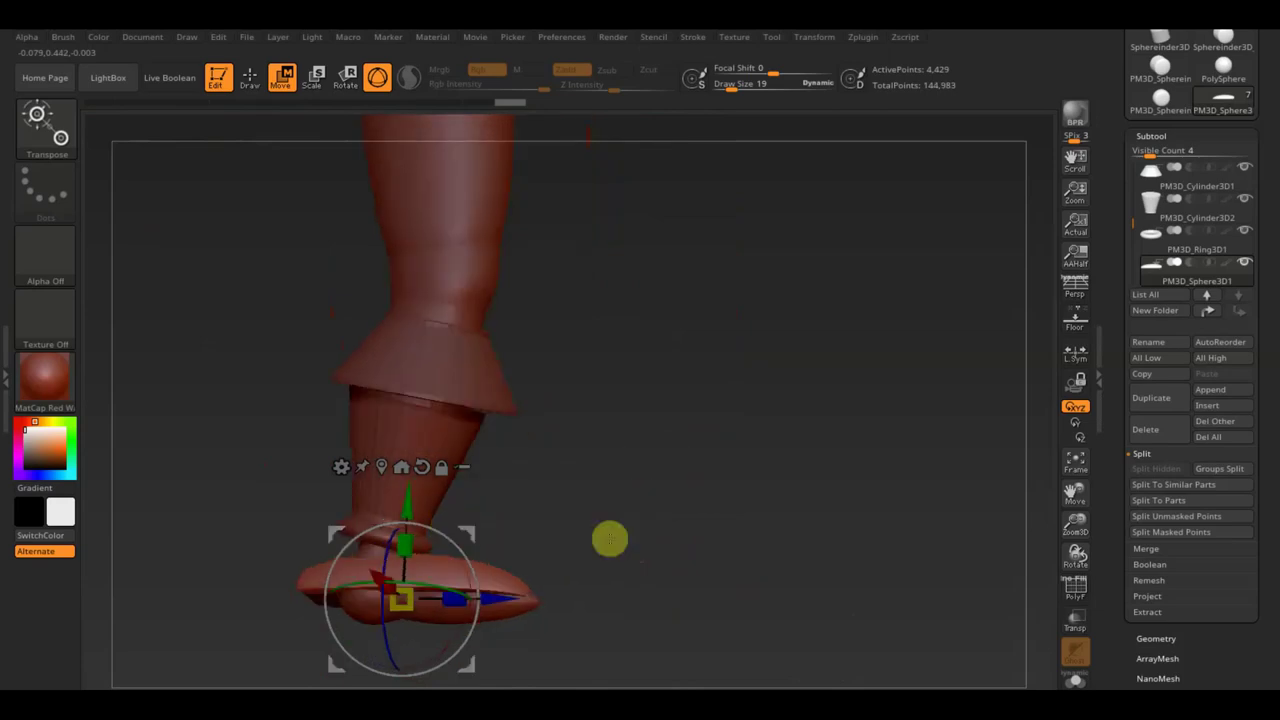
pyautogui.moveTo(610, 539); pyautogui.dragTo(571, 543)
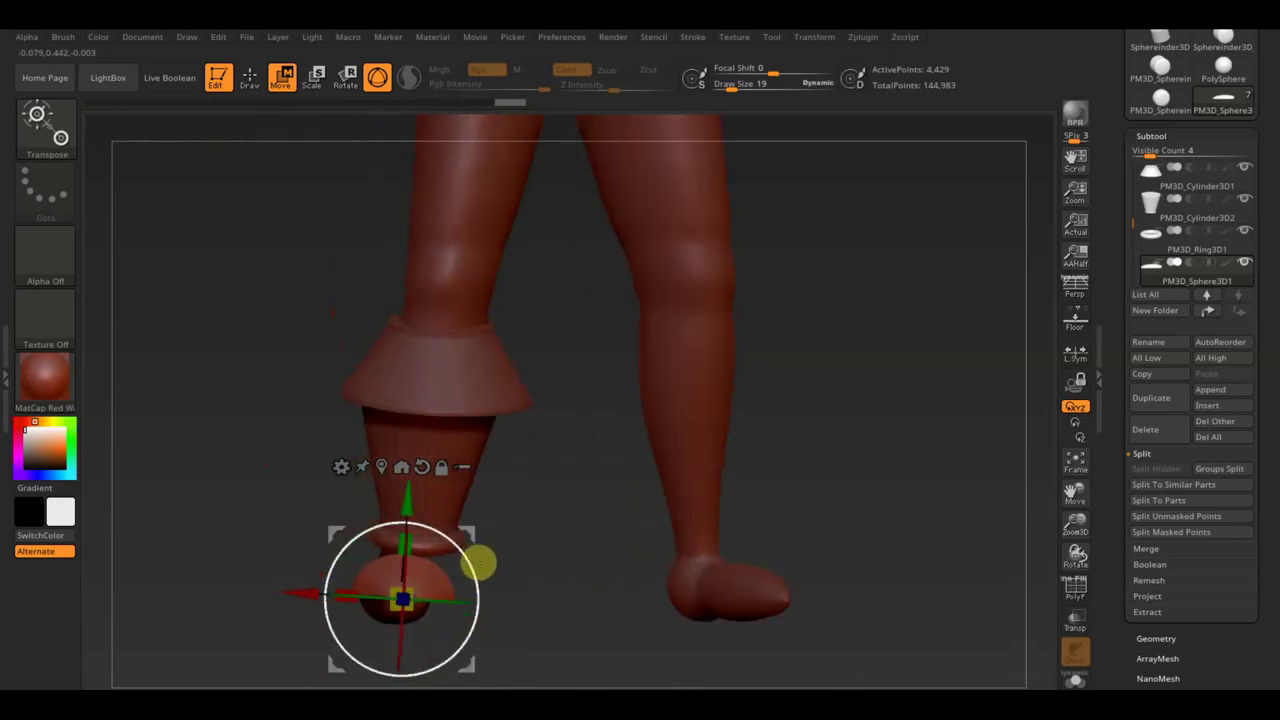
pyautogui.moveTo(481, 567)
pyautogui.mouseDown()
pyautogui.moveTo(534, 537)
pyautogui.moveTo(627, 549)
pyautogui.mouseUp()
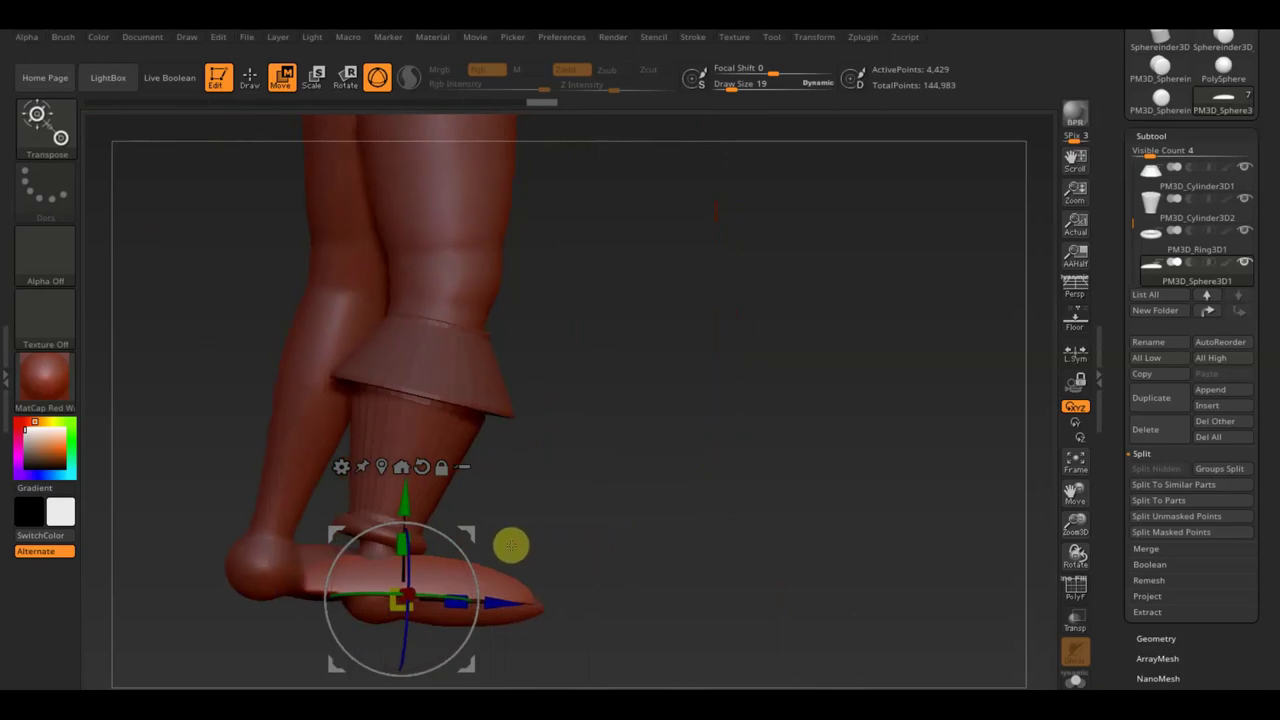
# Lower, slide forward and slightly tilt the sole to sit beneath the ankle ring
pyautogui.moveTo(404, 500); pyautogui.dragTo(404, 513)
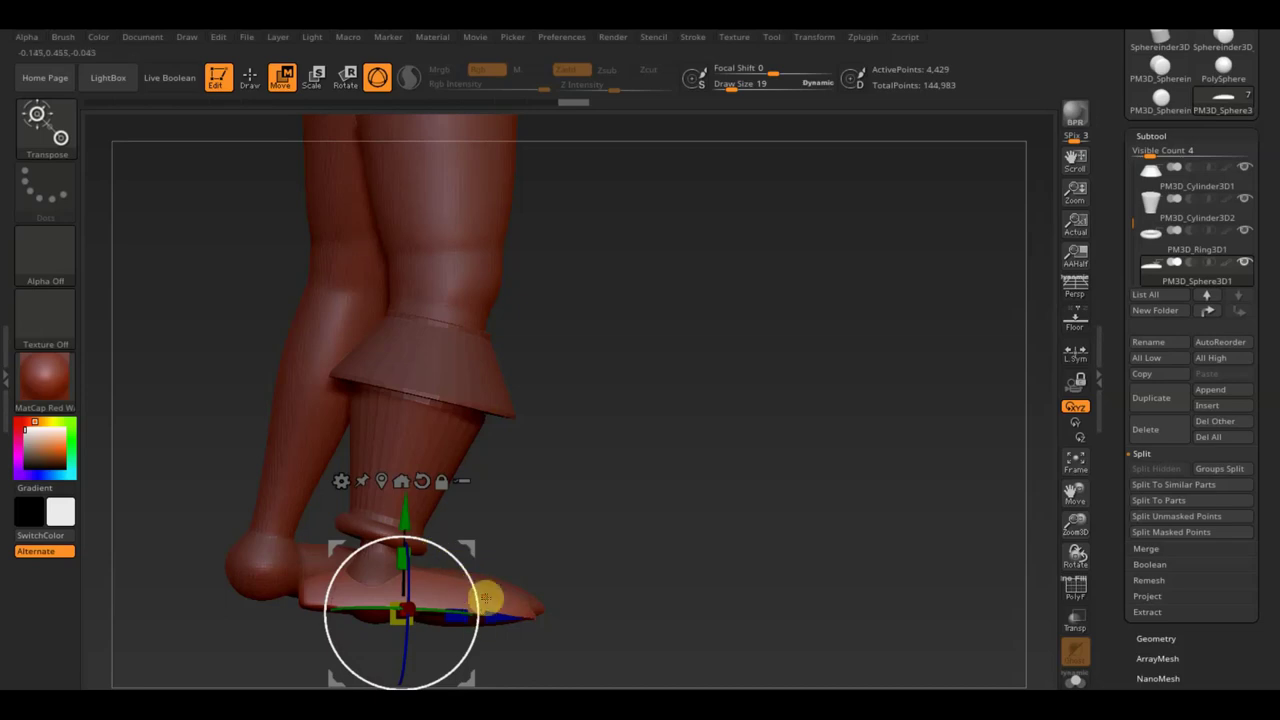
pyautogui.moveTo(498, 618); pyautogui.dragTo(511, 614)
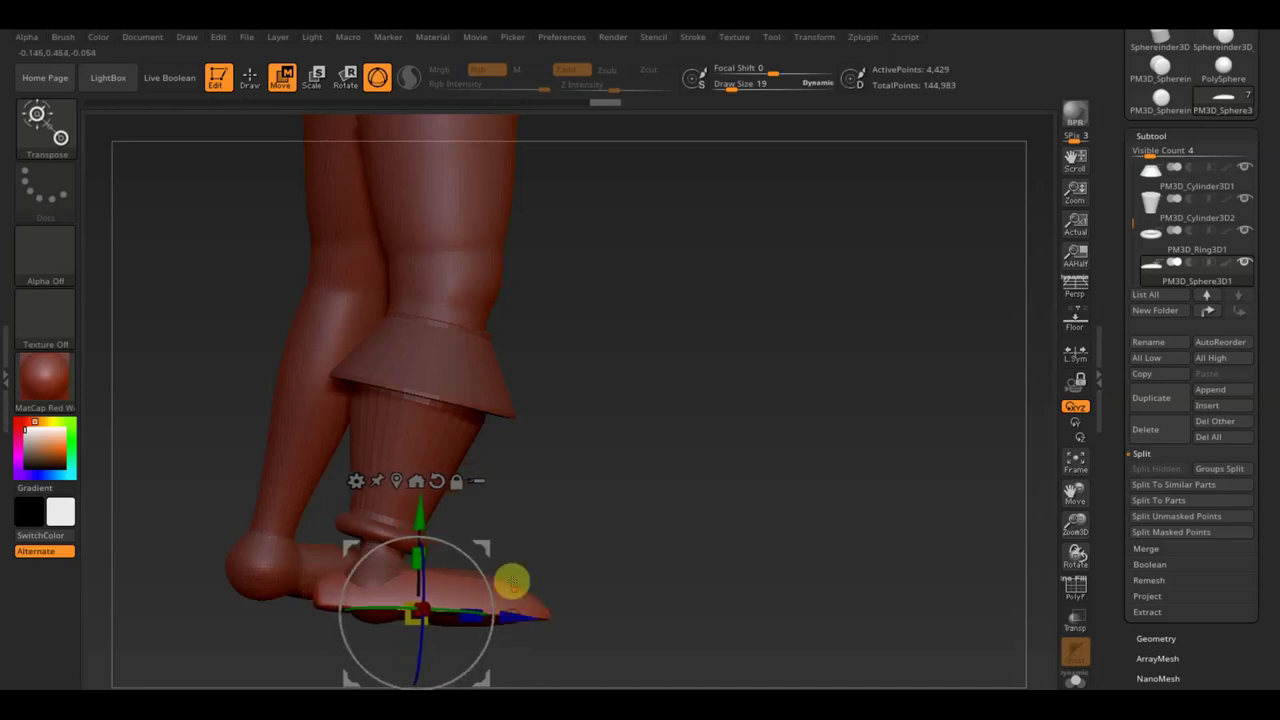
pyautogui.moveTo(461, 558); pyautogui.dragTo(468, 562)
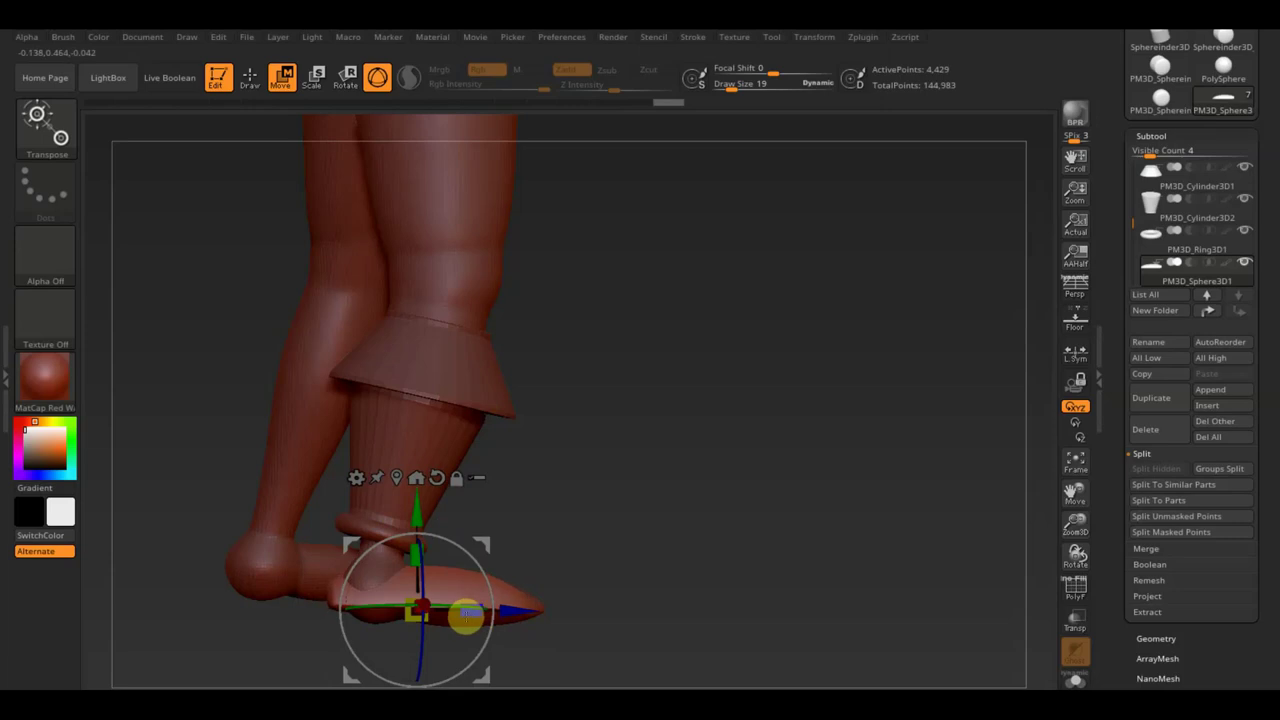
pyautogui.moveTo(464, 614); pyautogui.dragTo(520, 608)
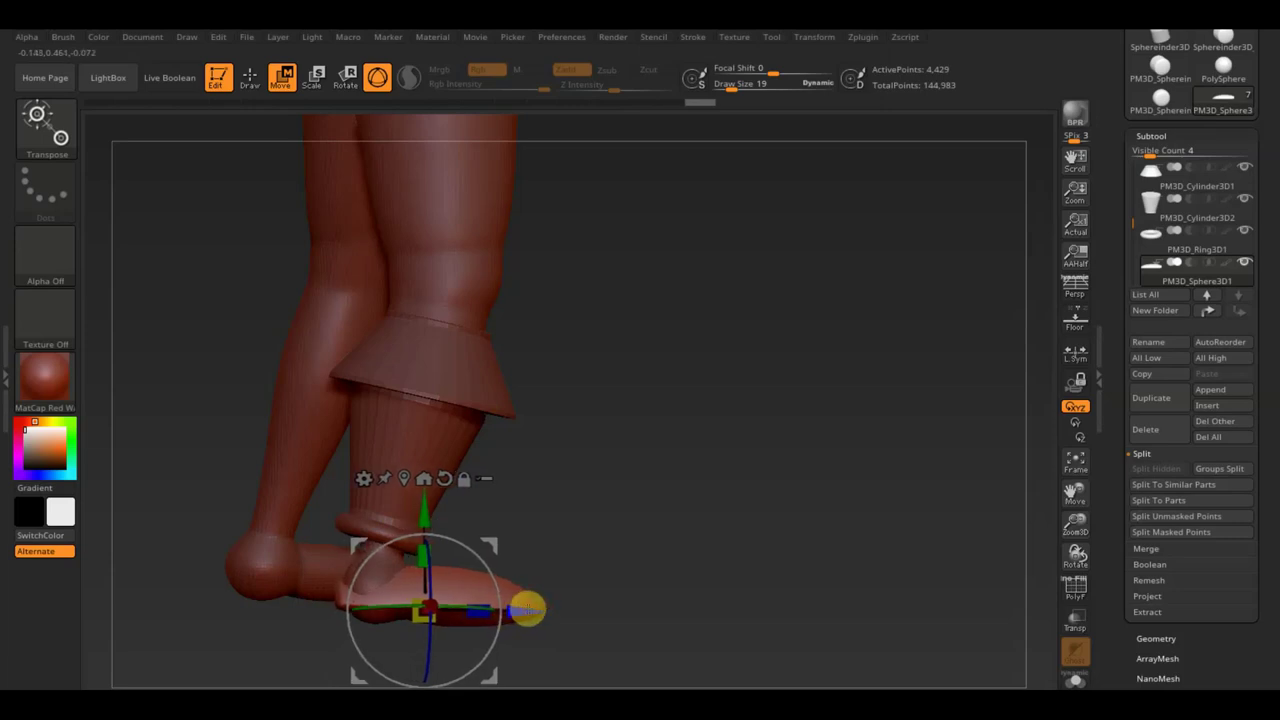
pyautogui.moveTo(608, 591)
pyautogui.mouseDown()
pyautogui.moveTo(699, 568)
pyautogui.moveTo(658, 604)
pyautogui.mouseUp()
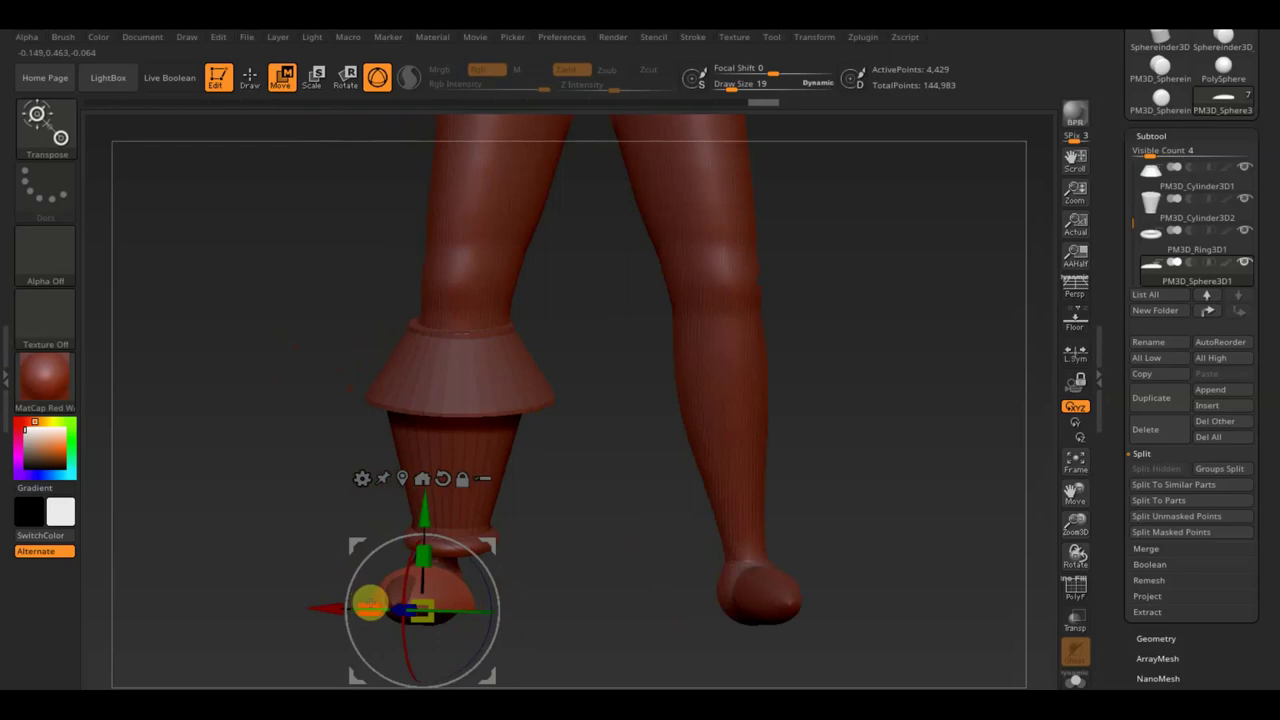
# Trim the sole piece at the left foot flat with TrimRect
pyautogui.click(248, 78)
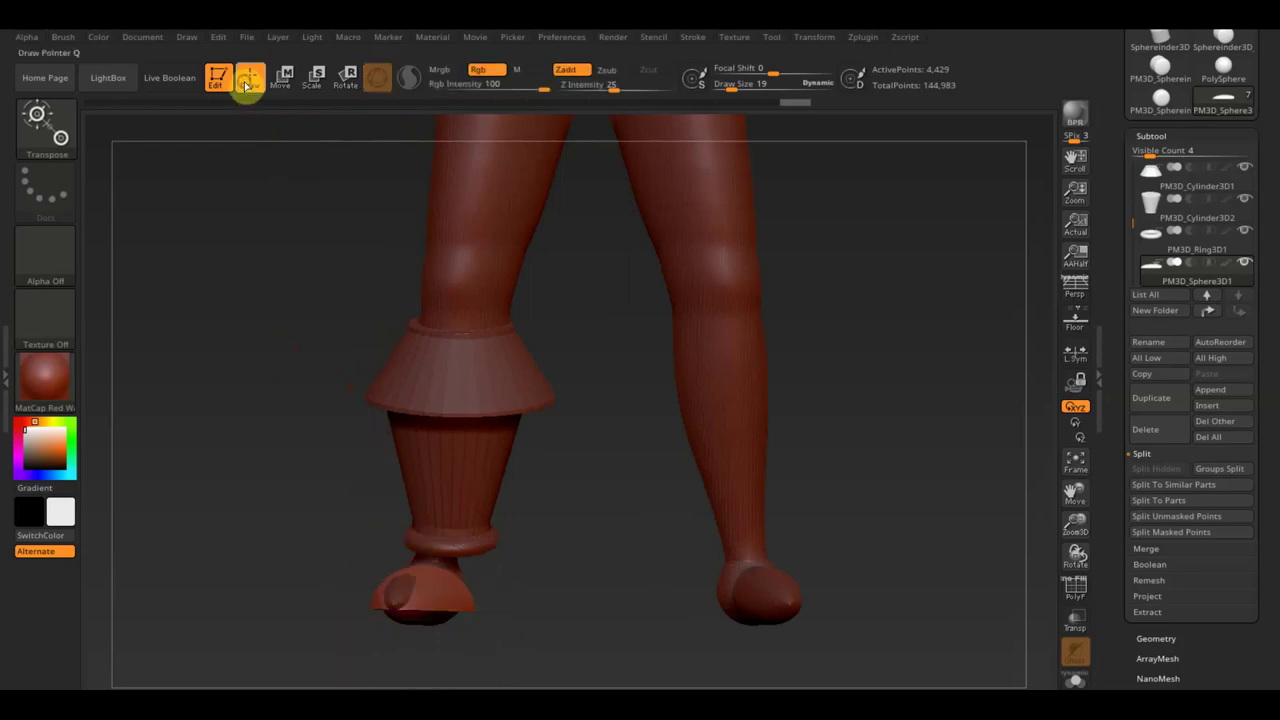
pyautogui.keyDown('alt'); pyautogui.click(779, 601); pyautogui.keyUp('alt')
pyautogui.moveTo(627, 662)
pyautogui.keyDown('ctrl'); pyautogui.keyDown('shift'); pyautogui.mouseDown()
pyautogui.moveTo(447, 631)
pyautogui.moveTo(297, 551)
pyautogui.mouseUp(); pyautogui.keyUp('shift'); pyautogui.keyUp('ctrl')
pyautogui.moveTo(483, 589)
pyautogui.mouseDown()
pyautogui.moveTo(563, 604)
pyautogui.moveTo(802, 513)
pyautogui.moveTo(574, 583)
pyautogui.moveTo(581, 655)
pyautogui.mouseUp()
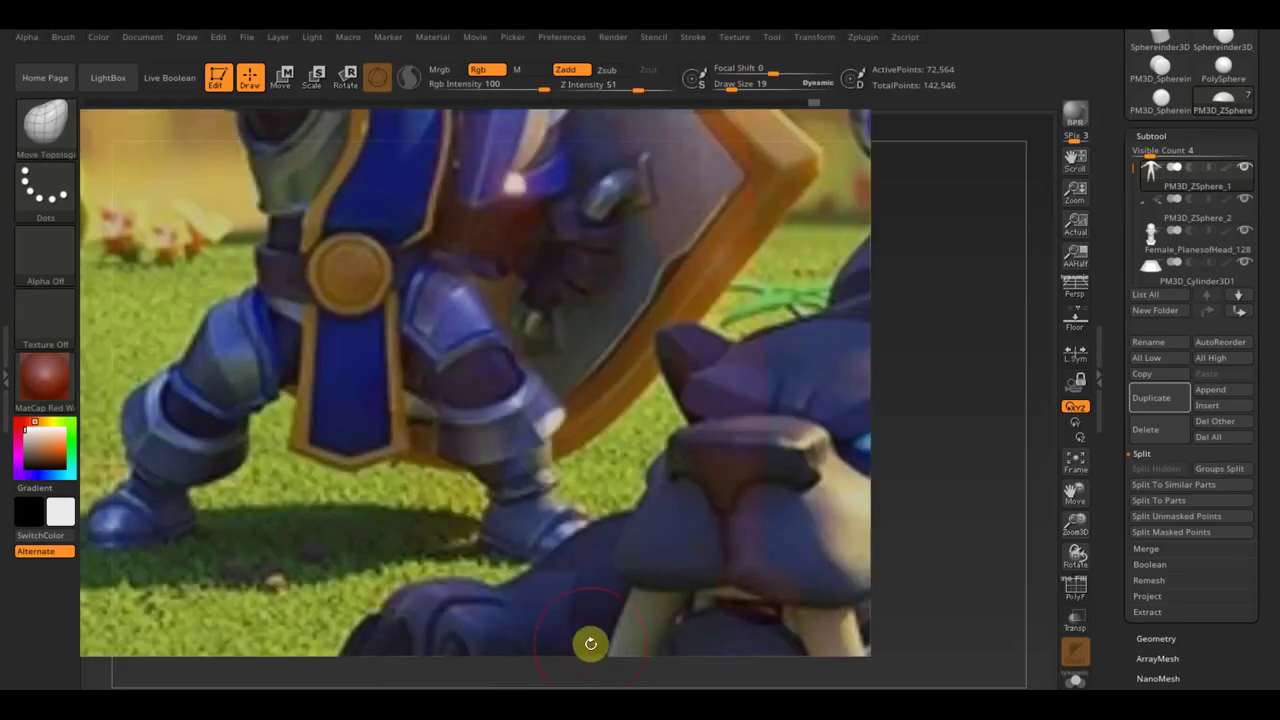
pyautogui.press('shift')
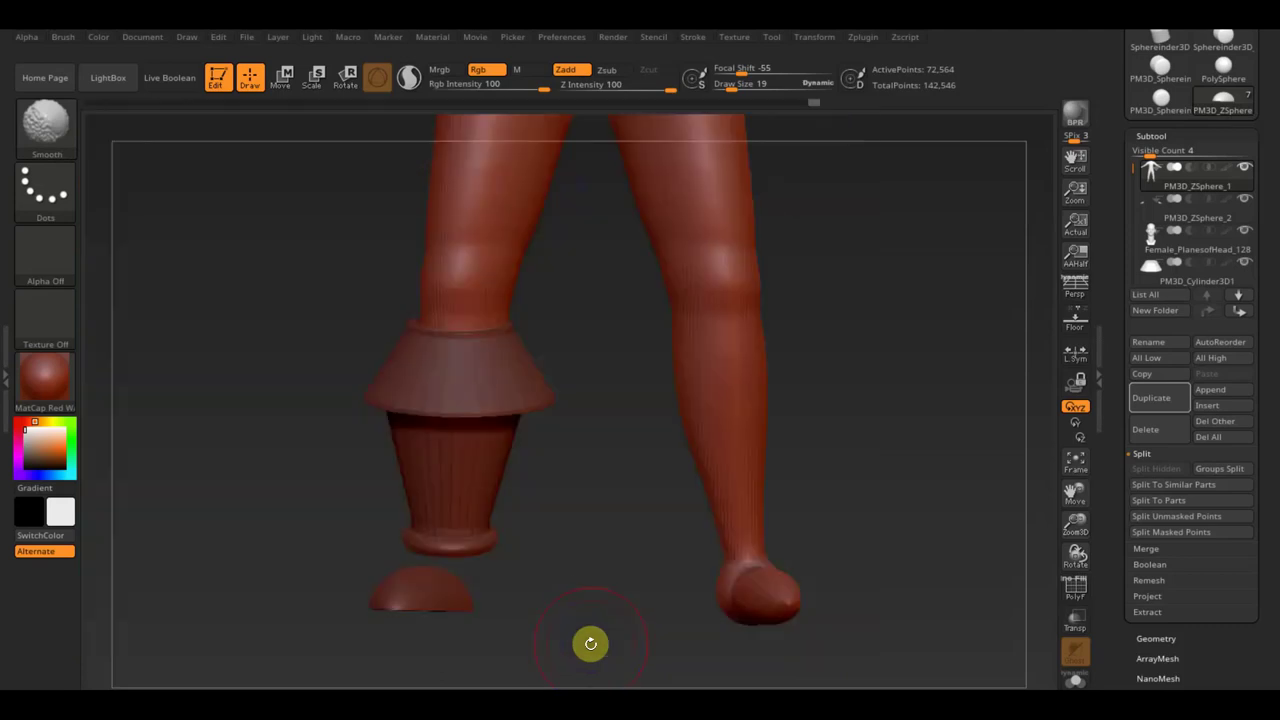
# Select the Sphere3D1 sole subtool and orbit to inspect the legs
pyautogui.moveTo(560, 620); pyautogui.dragTo(571, 683)
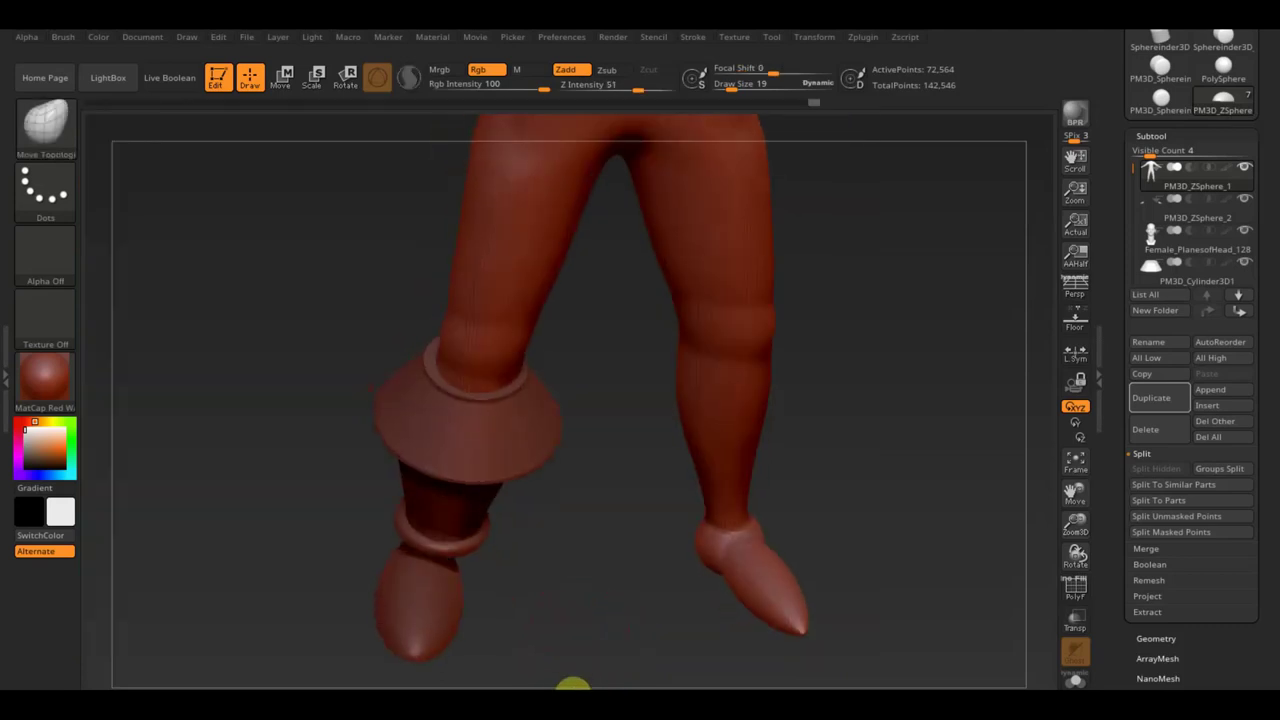
pyautogui.keyDown('alt'); pyautogui.click(441, 641); pyautogui.keyUp('alt')
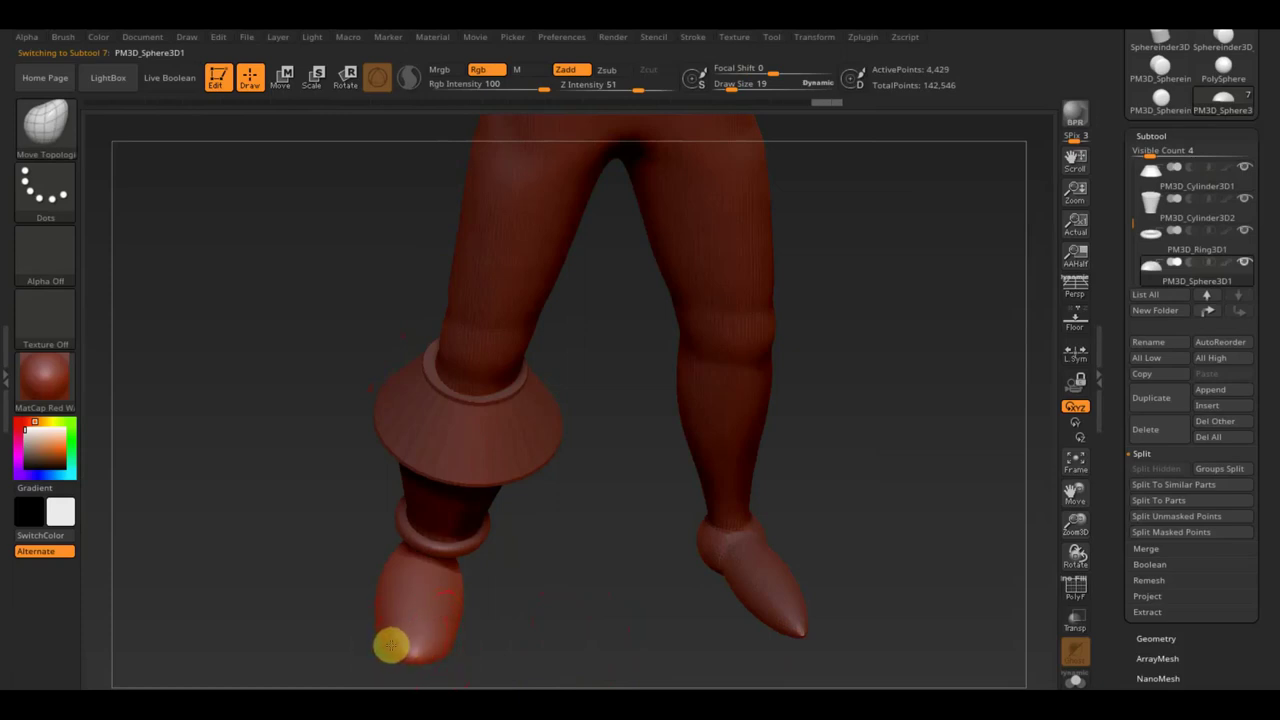
pyautogui.moveTo(474, 603)
pyautogui.mouseDown()
pyautogui.moveTo(526, 609)
pyautogui.moveTo(483, 599)
pyautogui.mouseUp()
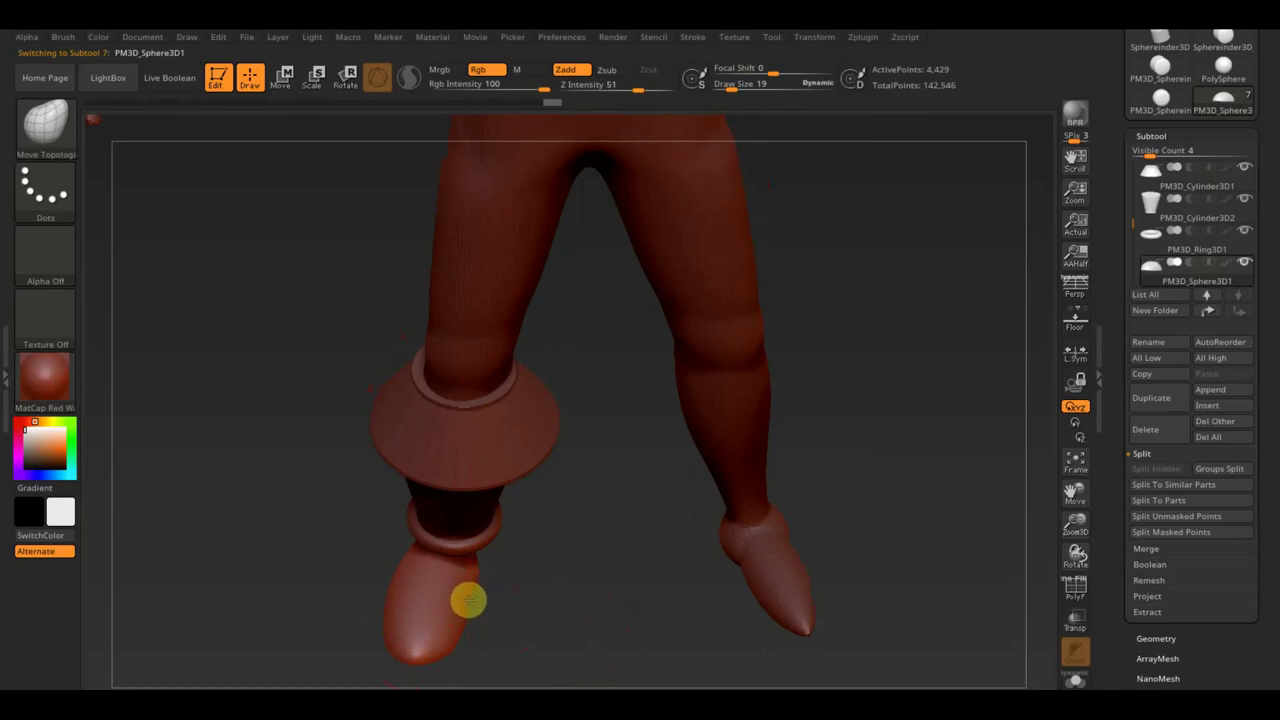
pyautogui.moveTo(503, 594)
pyautogui.mouseDown()
pyautogui.moveTo(479, 554)
pyautogui.moveTo(640, 577)
pyautogui.moveTo(711, 566)
pyautogui.mouseUp()
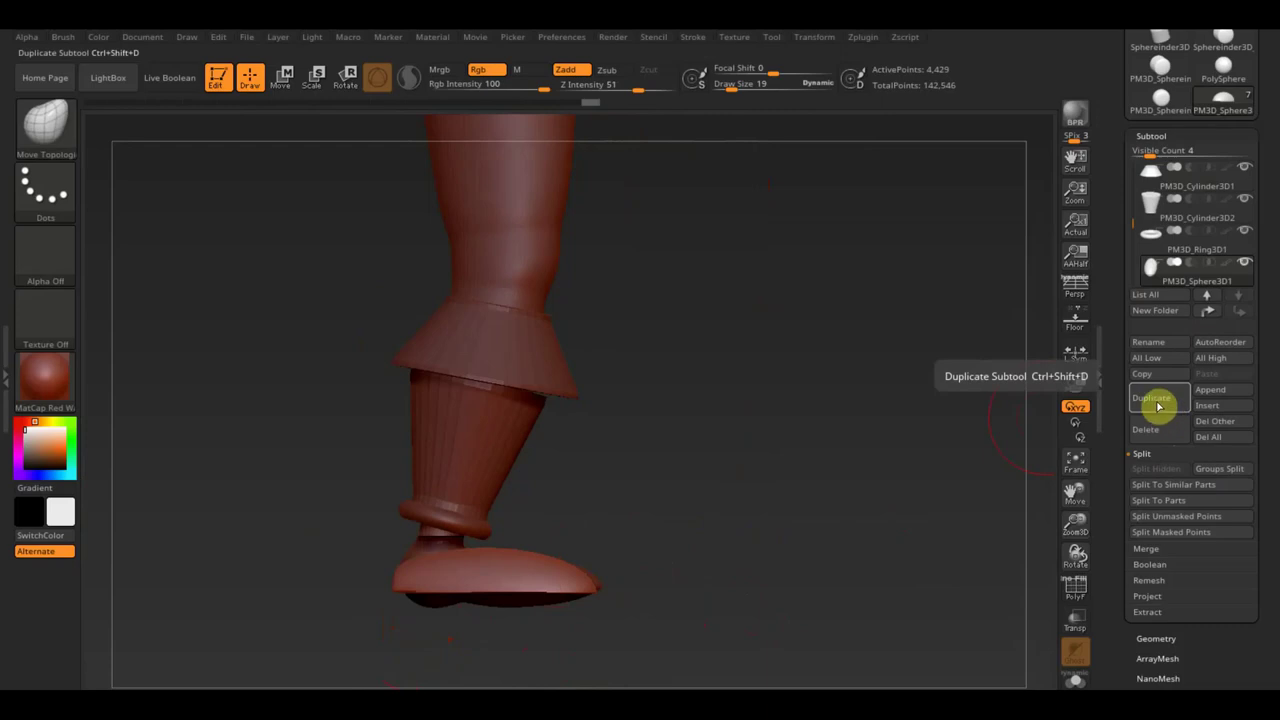
# Duplicate the sole subtool and drag the copy slightly down along the Y axis
pyautogui.click(1155, 400)
pyautogui.click(284, 77)
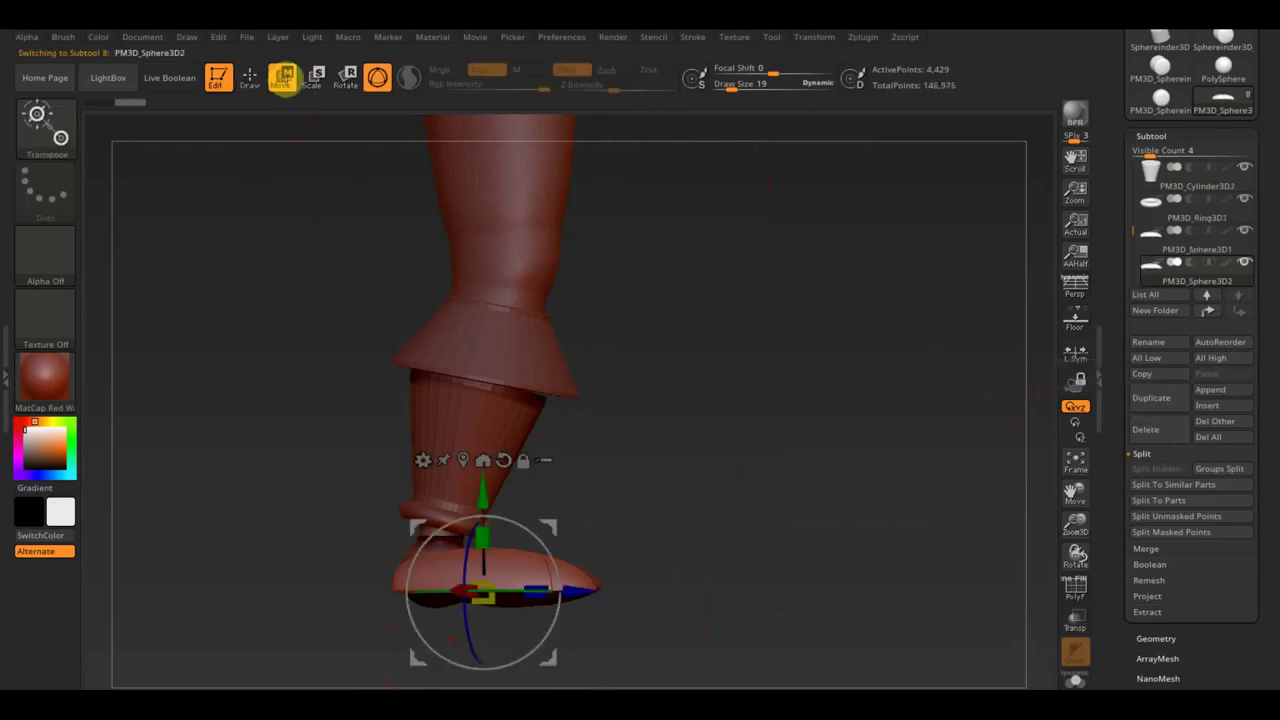
pyautogui.moveTo(483, 482); pyautogui.dragTo(483, 497)
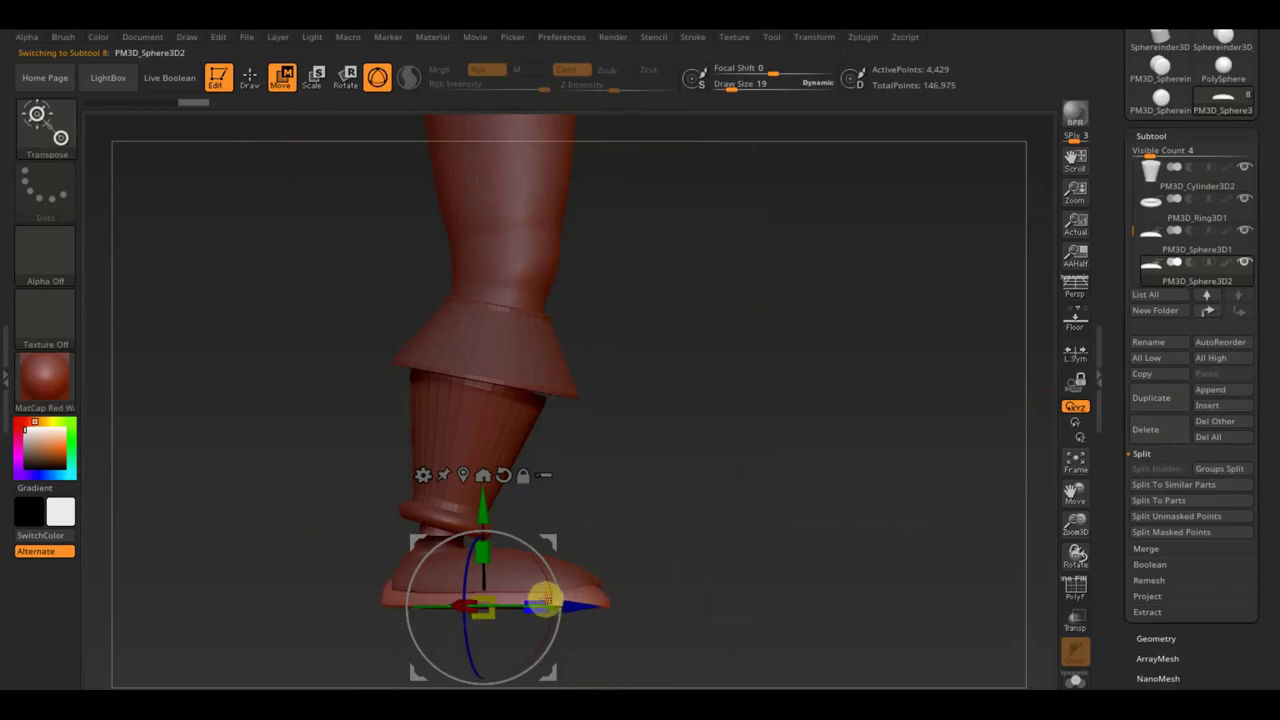
# Return to Draw mode with the trim brush and orbit to see both legs
pyautogui.click(249, 77)
pyautogui.hotkey('ctrl', 'shift')
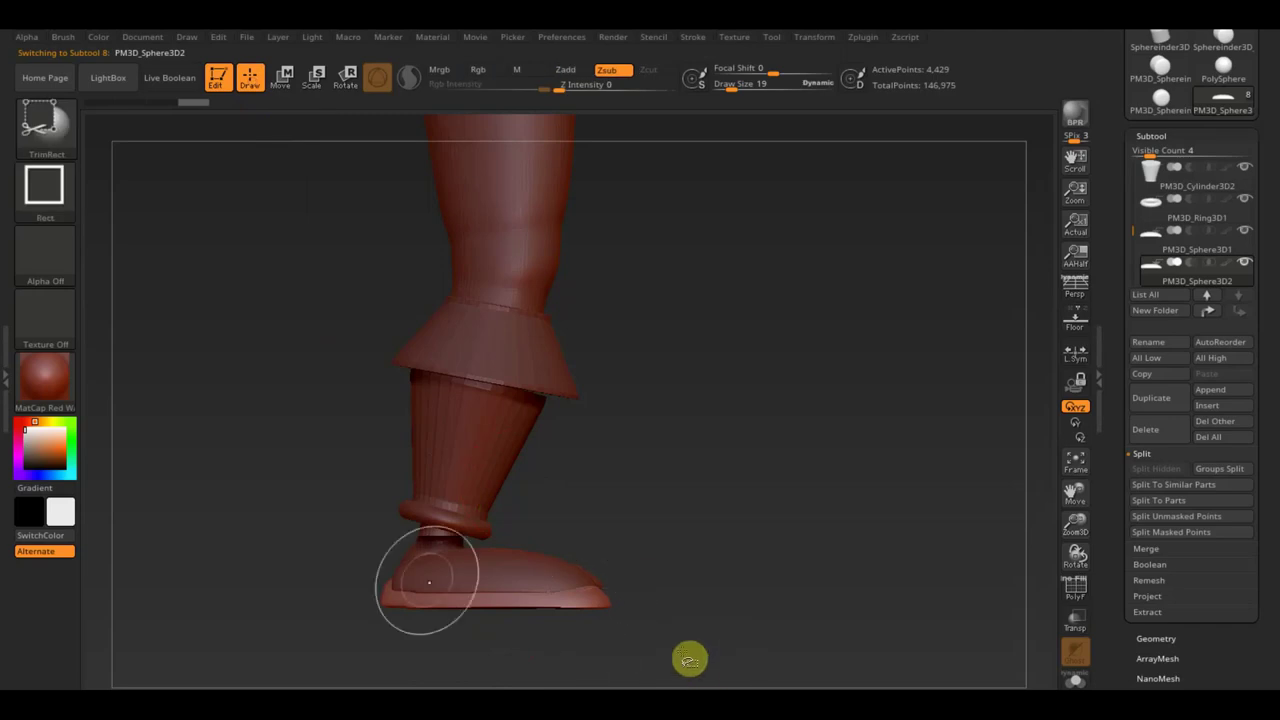
pyautogui.moveTo(483, 503)
pyautogui.mouseDown()
pyautogui.moveTo(655, 494)
pyautogui.moveTo(679, 509)
pyautogui.mouseUp()
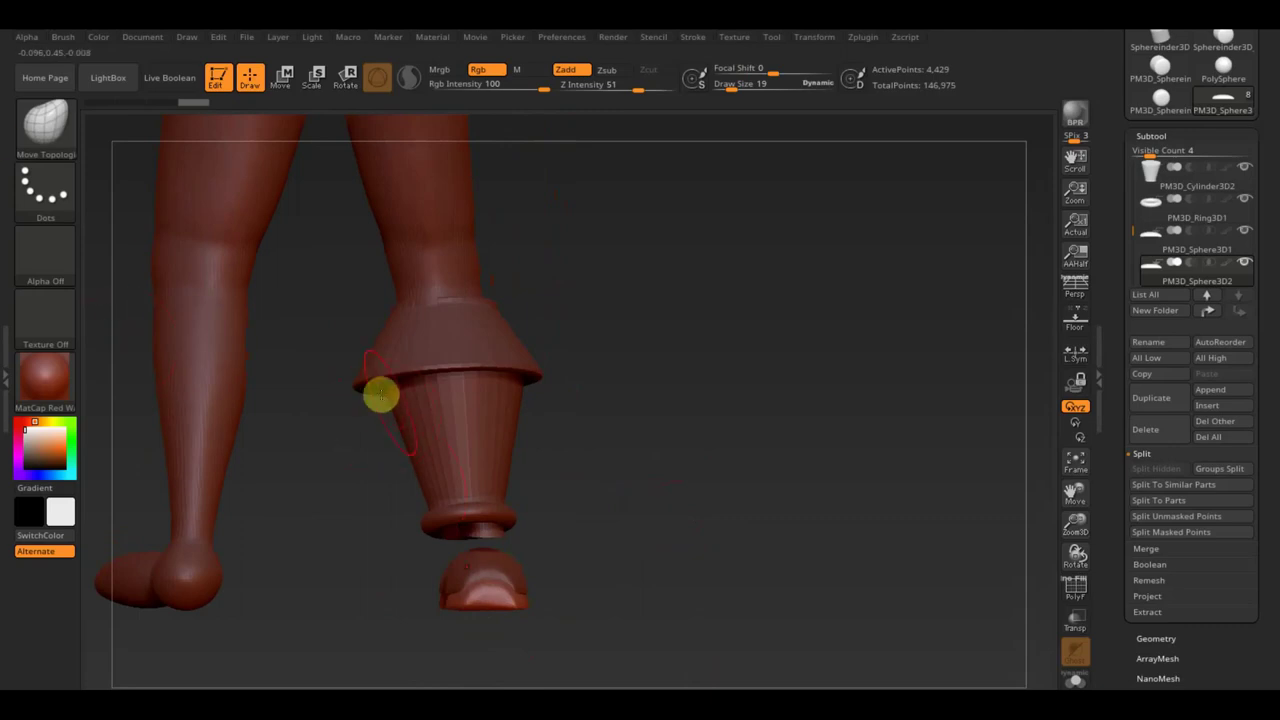
# Trim the duplicated sole into a thin flat layer with a straight TrimCurve cut under the shoe
pyautogui.keyDown('ctrl'); pyautogui.keyDown('shift'); pyautogui.click(50, 126); pyautogui.keyUp('shift'); pyautogui.keyUp('ctrl')
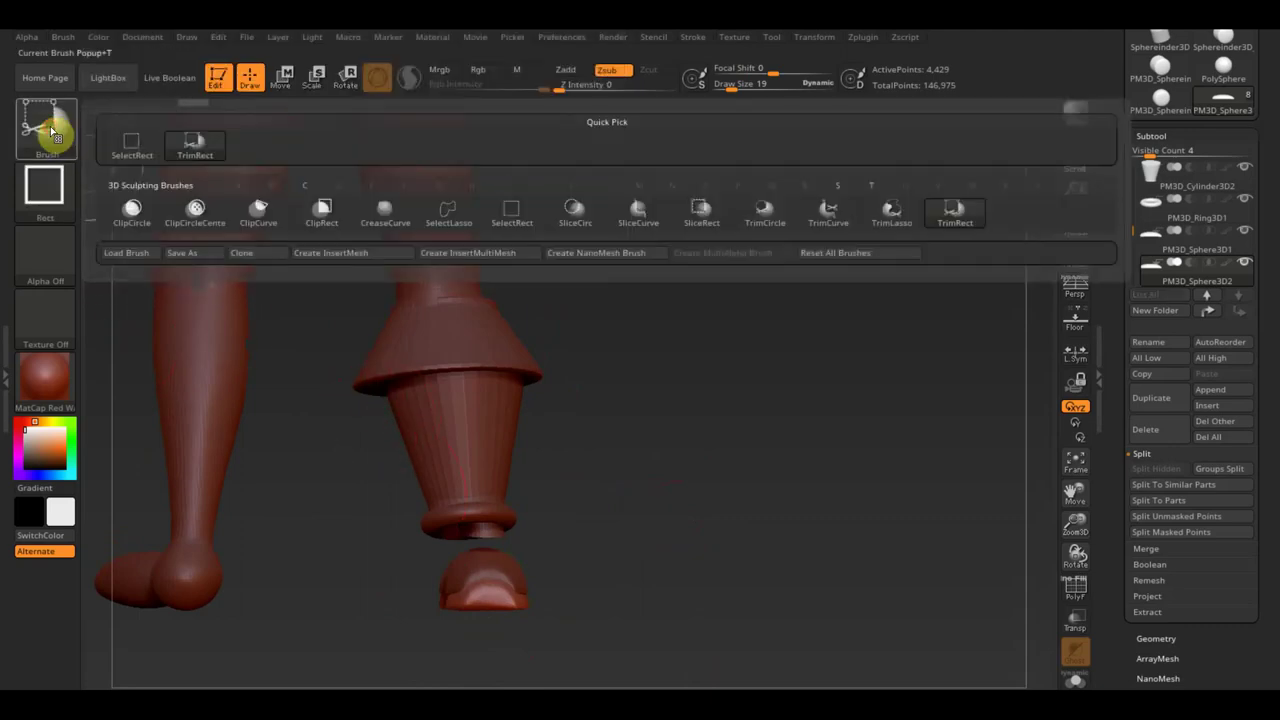
pyautogui.keyDown('ctrl'); pyautogui.keyDown('shift'); pyautogui.click(42, 122); pyautogui.keyUp('shift'); pyautogui.keyUp('ctrl')
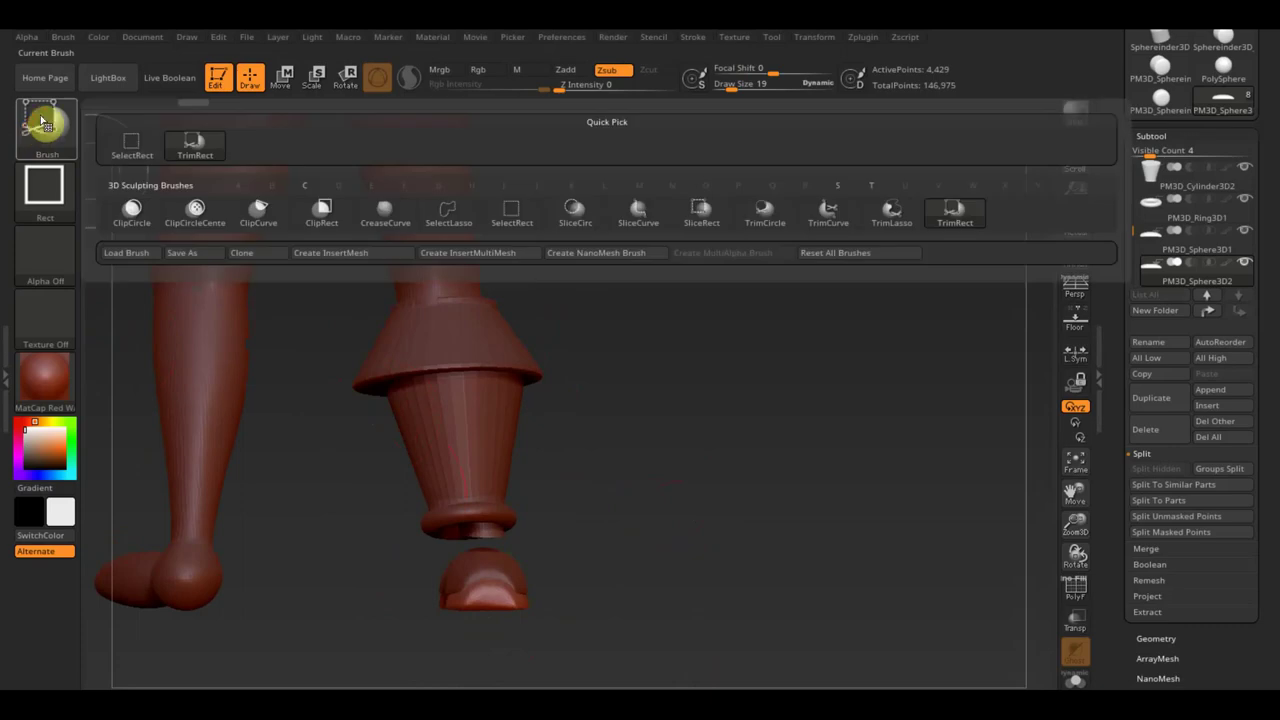
pyautogui.click(838, 213)
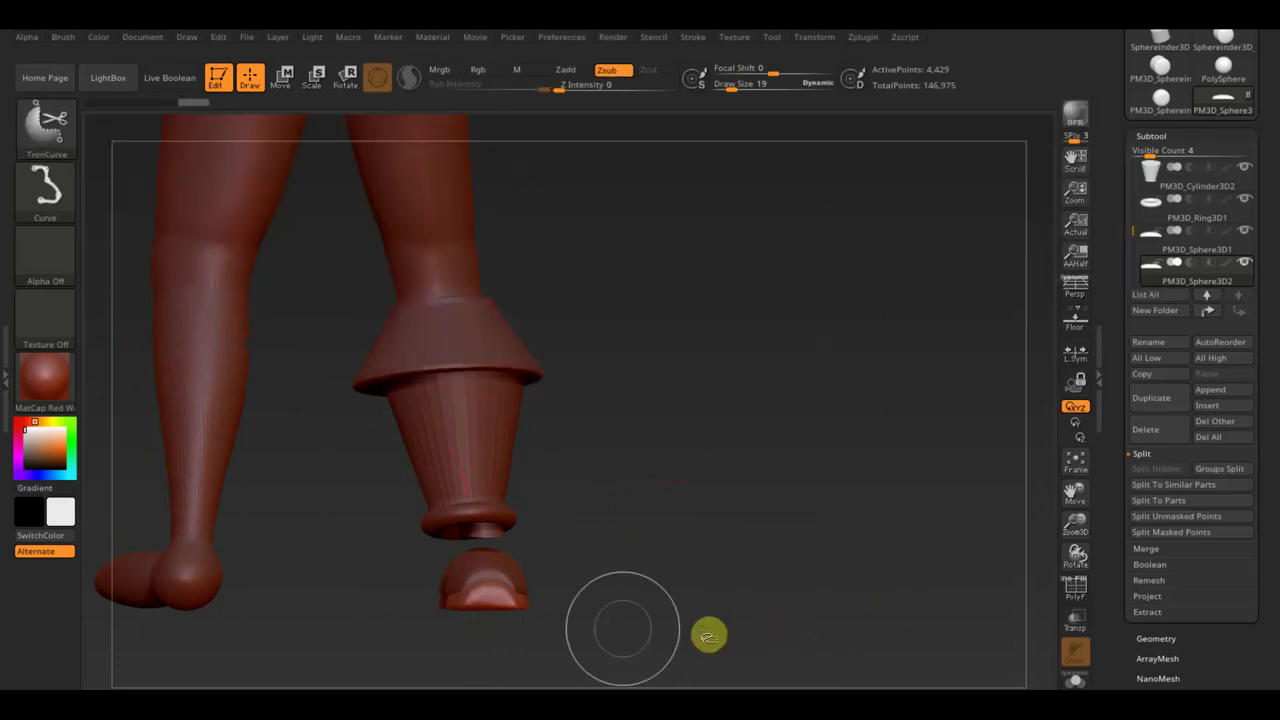
pyautogui.moveTo(310, 574); pyautogui.dragTo(704, 592)
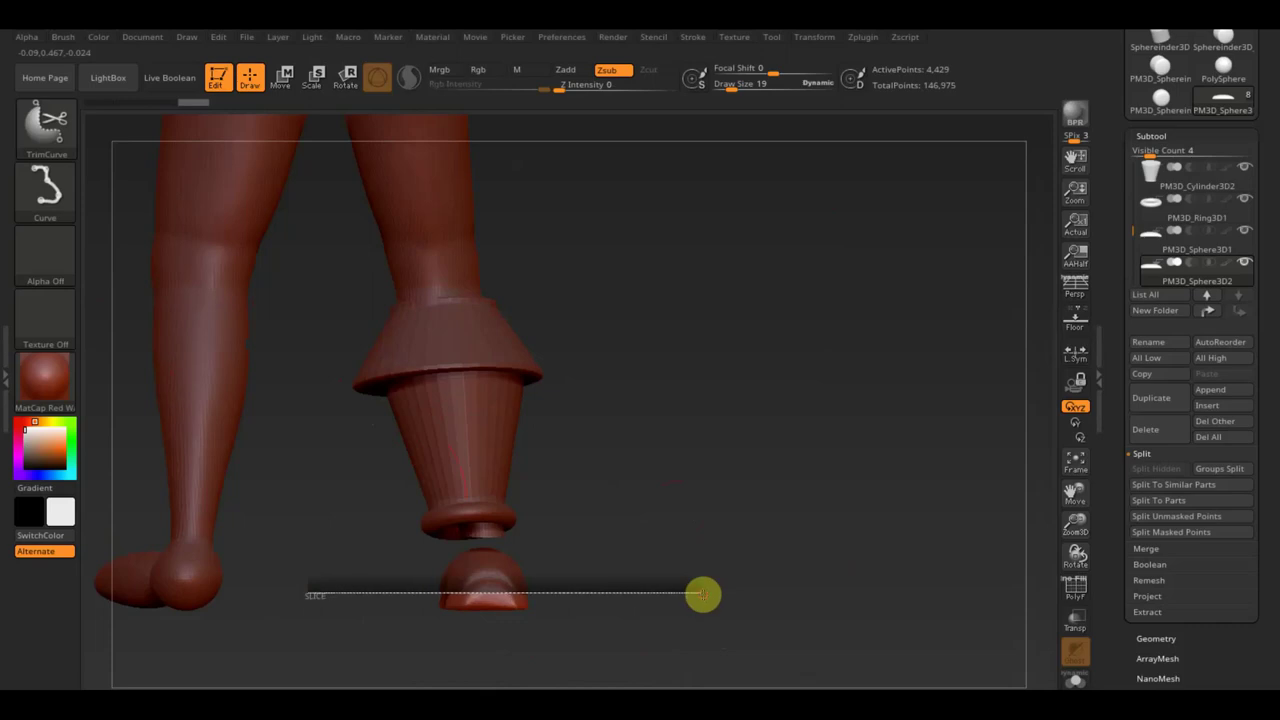
pyautogui.keyDown('ctrl'); pyautogui.keyDown('shift'); pyautogui.moveTo(703, 595); pyautogui.dragTo(703, 595); pyautogui.keyUp('shift'); pyautogui.keyUp('ctrl')
pyautogui.moveTo(860, 594)
pyautogui.mouseDown()
pyautogui.moveTo(771, 674)
pyautogui.moveTo(815, 625)
pyautogui.mouseUp()
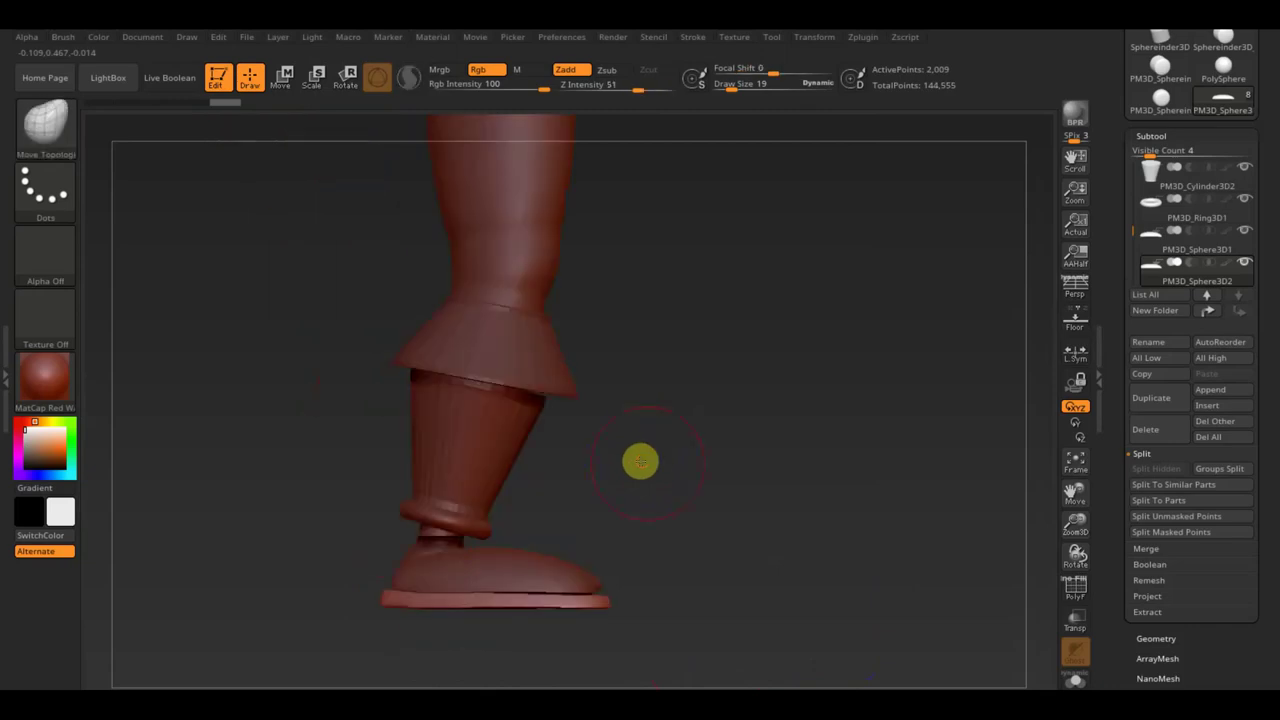
# Smooth the shoe's sharp lower cut edge toward the toe, orbiting around the foot to inspect it
pyautogui.moveTo(477, 531)
pyautogui.mouseDown()
pyautogui.moveTo(636, 553)
pyautogui.moveTo(626, 640)
pyautogui.mouseUp()
pyautogui.moveTo(513, 641)
pyautogui.mouseDown()
pyautogui.moveTo(614, 614)
pyautogui.moveTo(597, 636)
pyautogui.mouseUp()
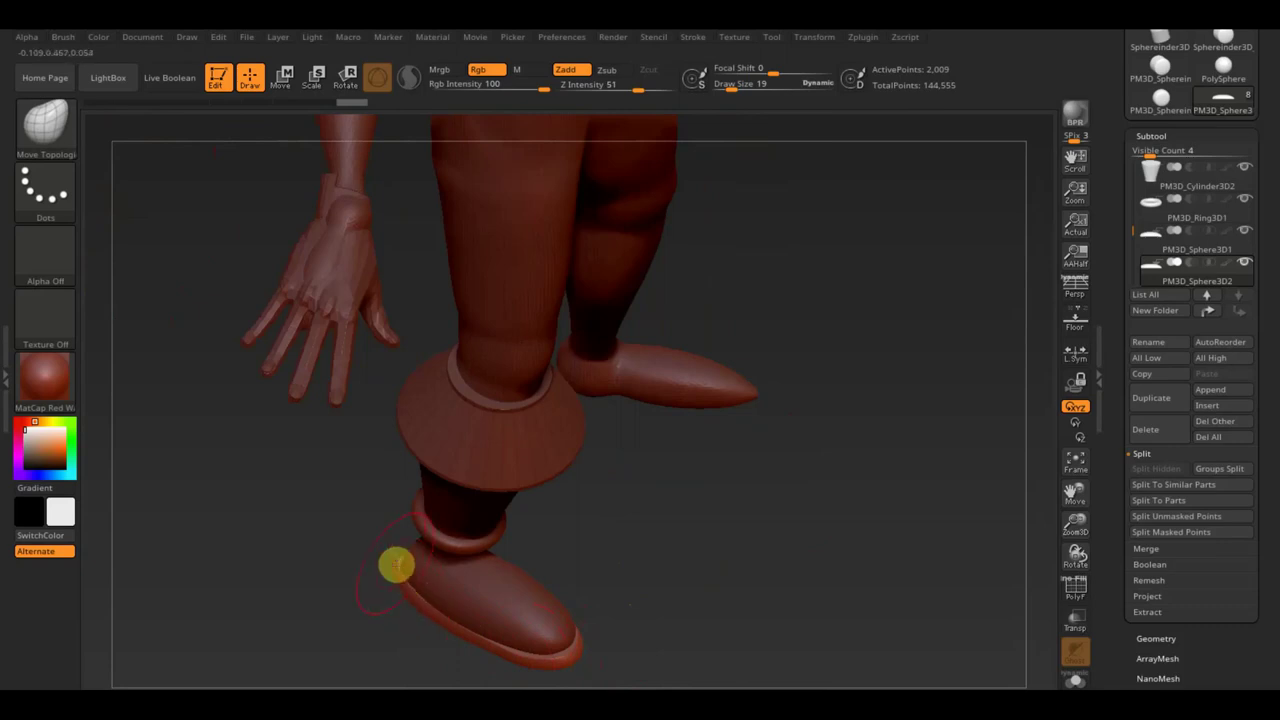
pyautogui.moveTo(400, 563)
pyautogui.mouseDown()
pyautogui.moveTo(374, 526)
pyautogui.moveTo(406, 534)
pyautogui.mouseUp()
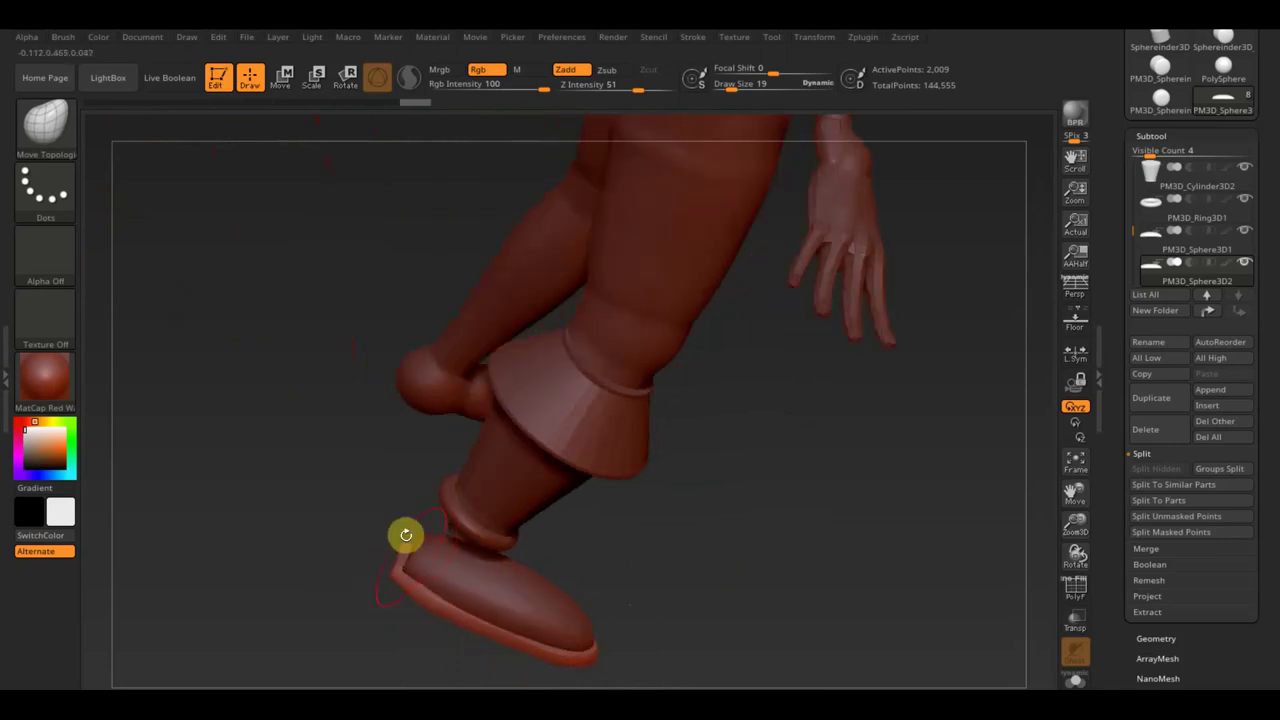
pyautogui.press('shift')
pyautogui.moveTo(462, 615)
pyautogui.keyDown('shift'); pyautogui.mouseDown()
pyautogui.moveTo(588, 666)
pyautogui.moveTo(447, 623)
pyautogui.mouseUp(); pyautogui.keyUp('shift')
pyautogui.moveTo(569, 609)
pyautogui.mouseDown()
pyautogui.moveTo(634, 591)
pyautogui.moveTo(549, 603)
pyautogui.moveTo(566, 657)
pyautogui.moveTo(557, 683)
pyautogui.mouseUp()
pyautogui.press('shift')
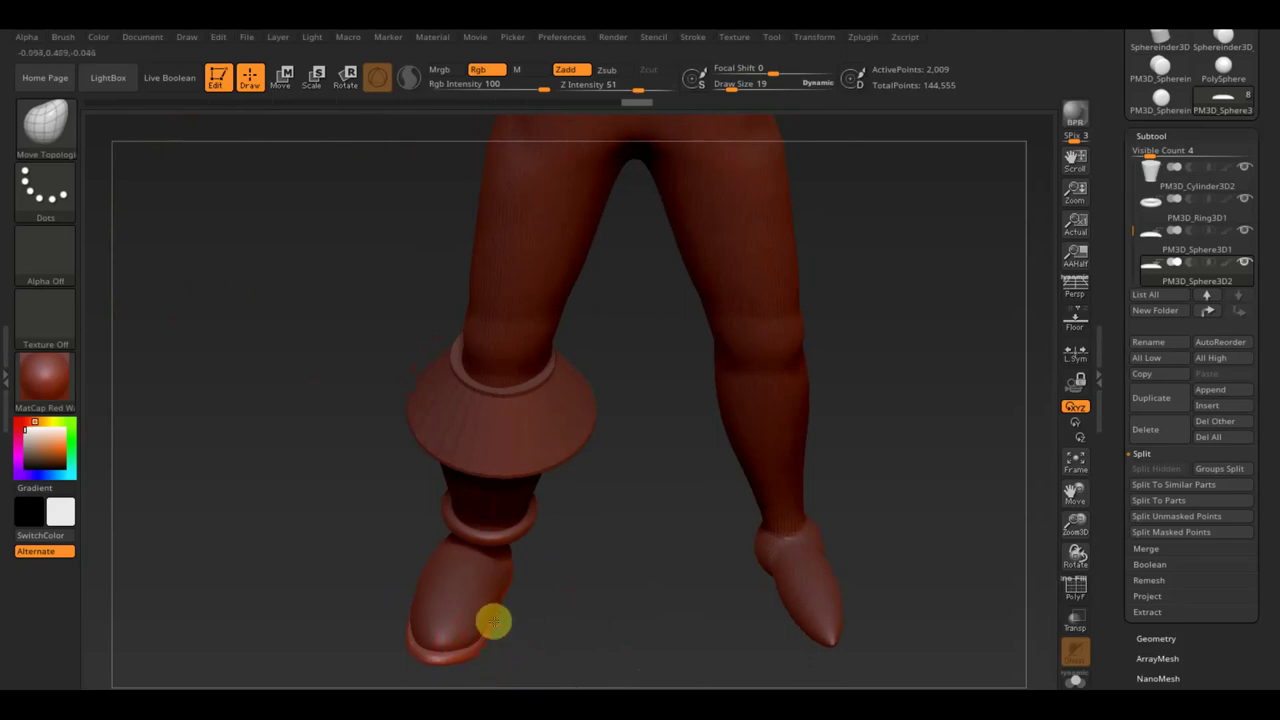
pyautogui.moveTo(495, 622)
pyautogui.mouseDown()
pyautogui.moveTo(427, 645)
pyautogui.moveTo(360, 637)
pyautogui.mouseUp()
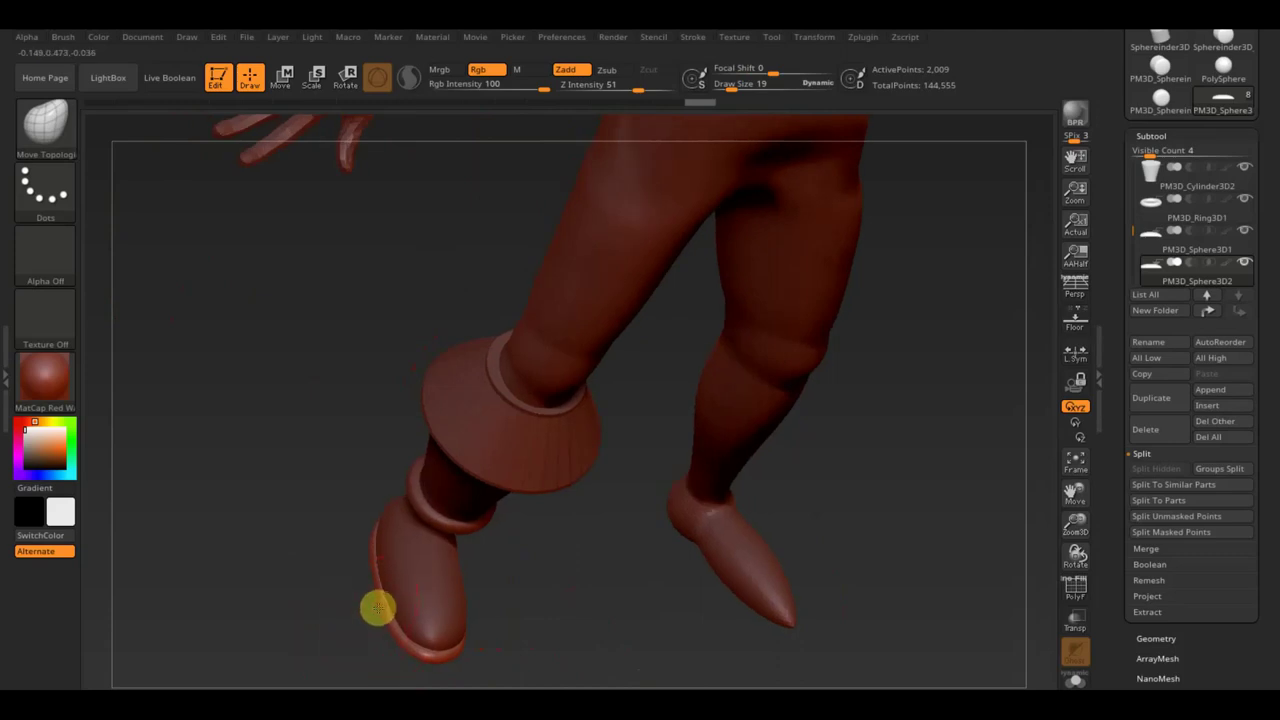
pyautogui.moveTo(527, 608)
pyautogui.mouseDown()
pyautogui.moveTo(557, 523)
pyautogui.moveTo(563, 546)
pyautogui.mouseUp()
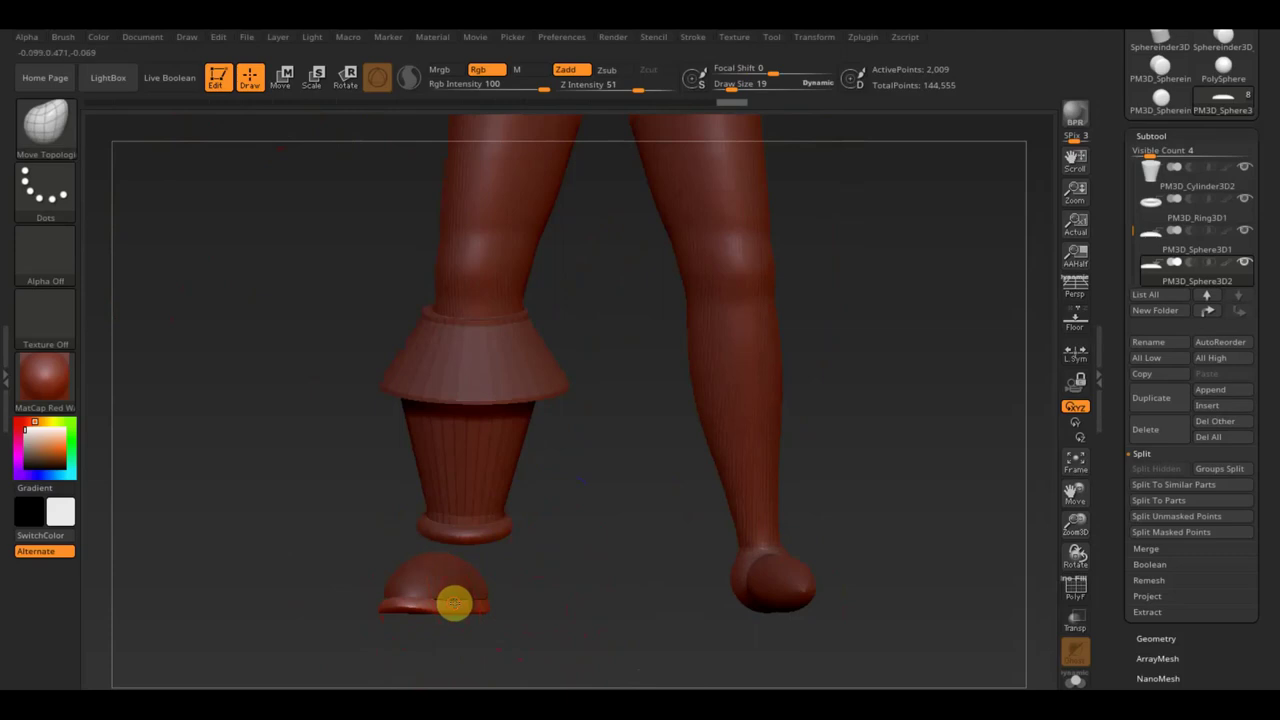
pyautogui.moveTo(460, 594); pyautogui.dragTo(566, 609)
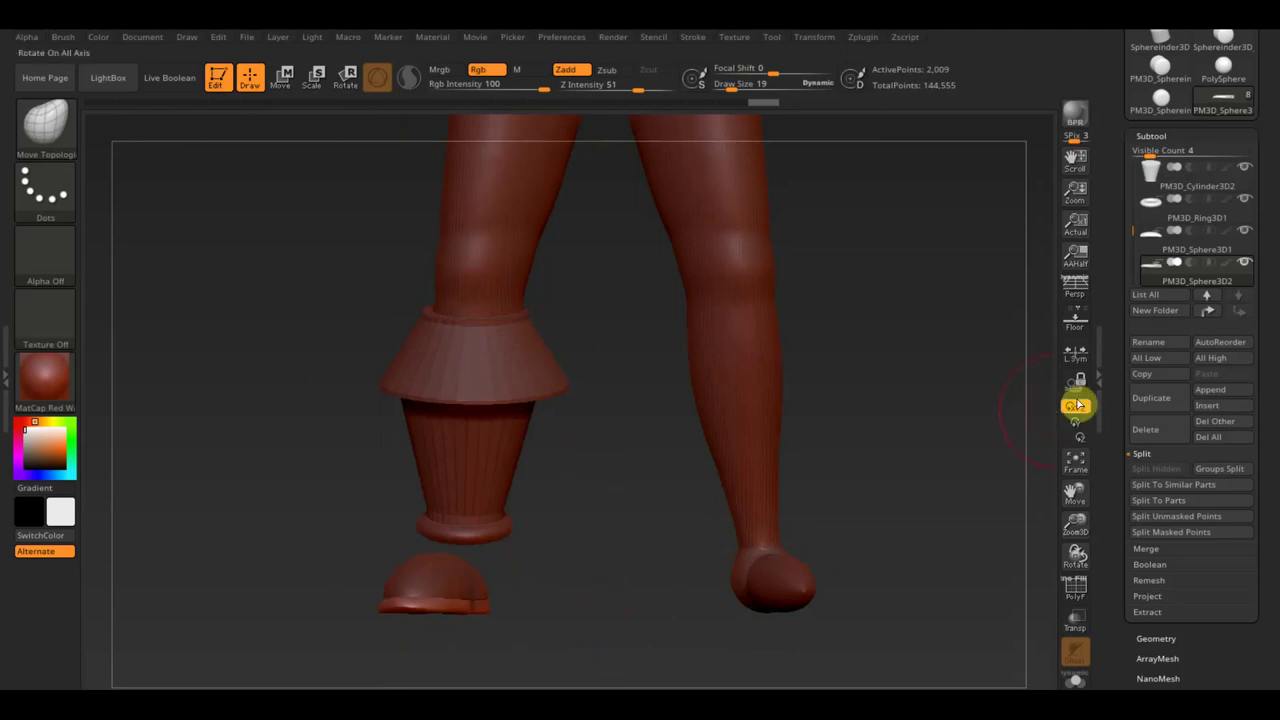
# Start a new Cylinder3D tool and frame it in the view
pyautogui.scroll(3, 1272, 190)
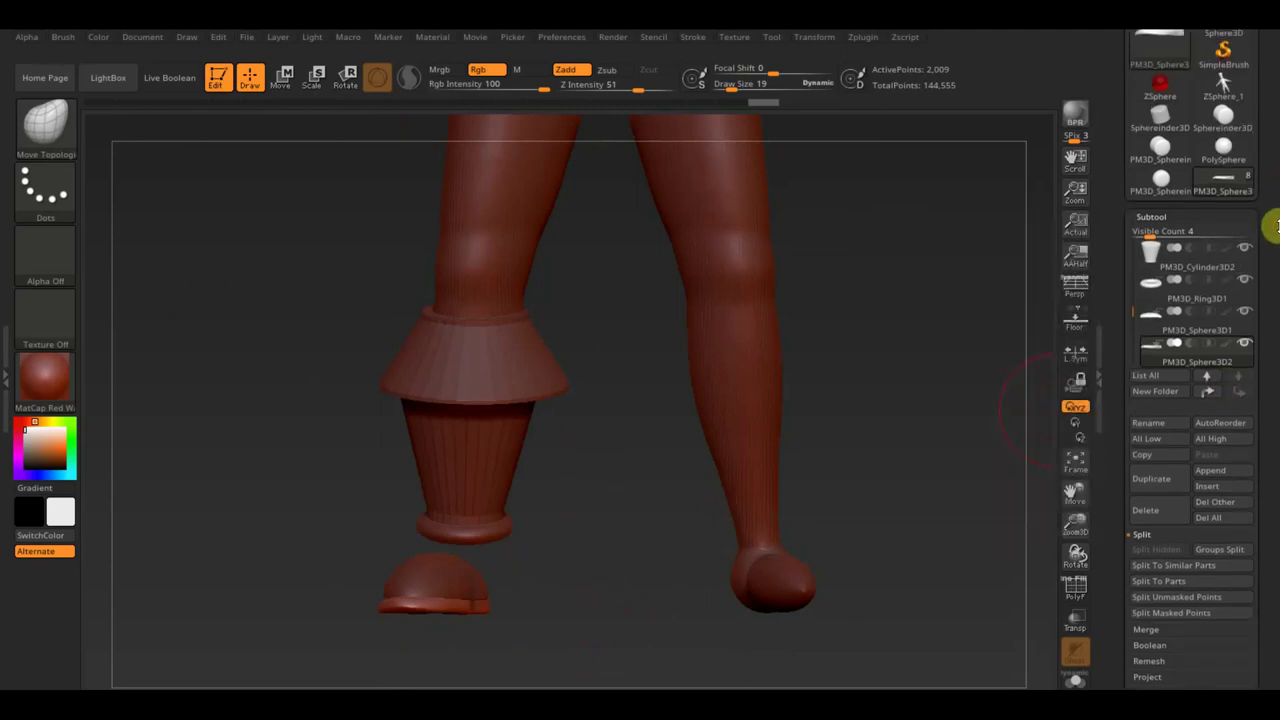
pyautogui.scroll(3, 1271, 200)
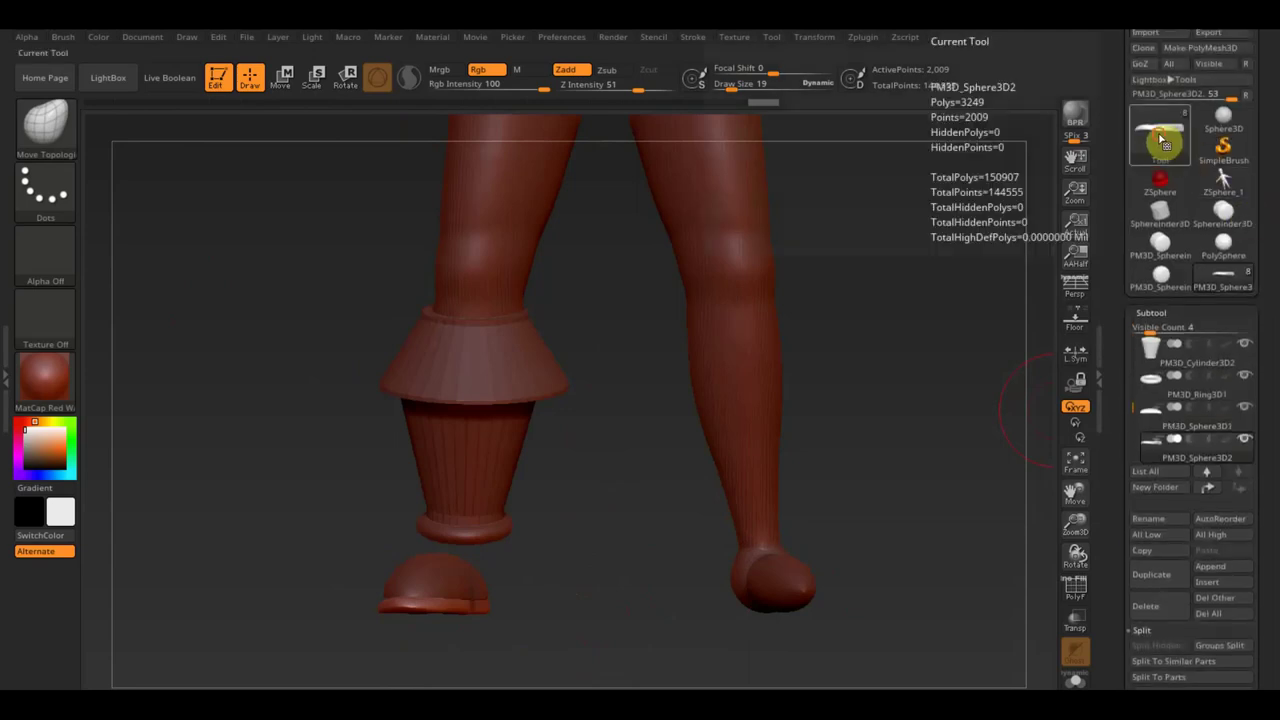
pyautogui.click(1163, 132)
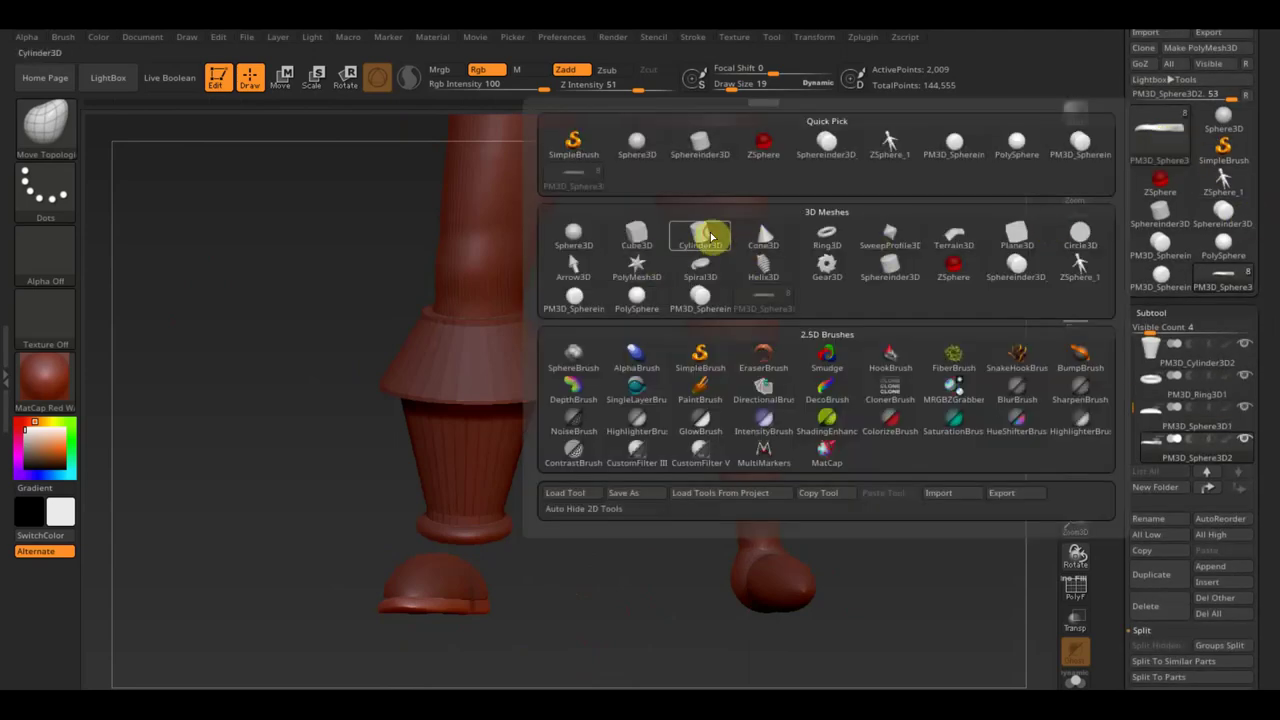
pyautogui.click(709, 237)
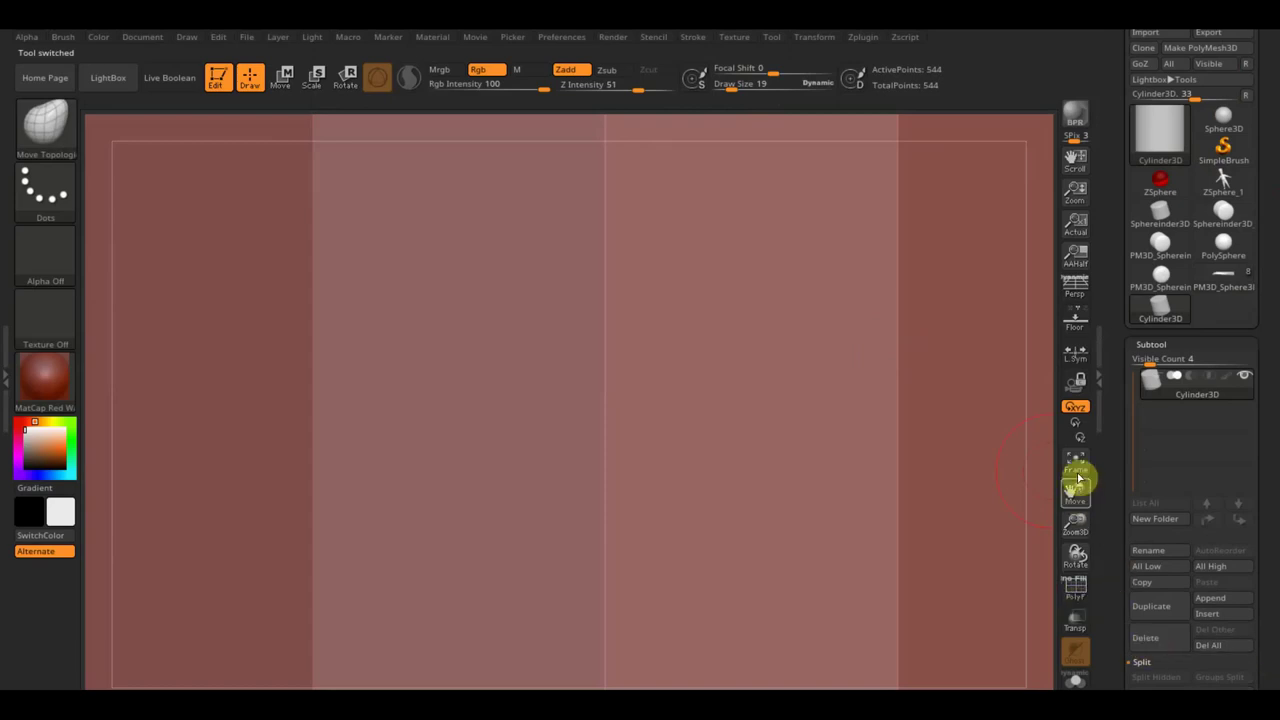
pyautogui.click(1075, 463)
# Make the cylinder a thin-walled tube by raising its Initialize Inner Radius to 90
pyautogui.scroll(-4, 1268, 597)
pyautogui.scroll(-6, 1268, 597)
pyautogui.scroll(2, 1260, 460)
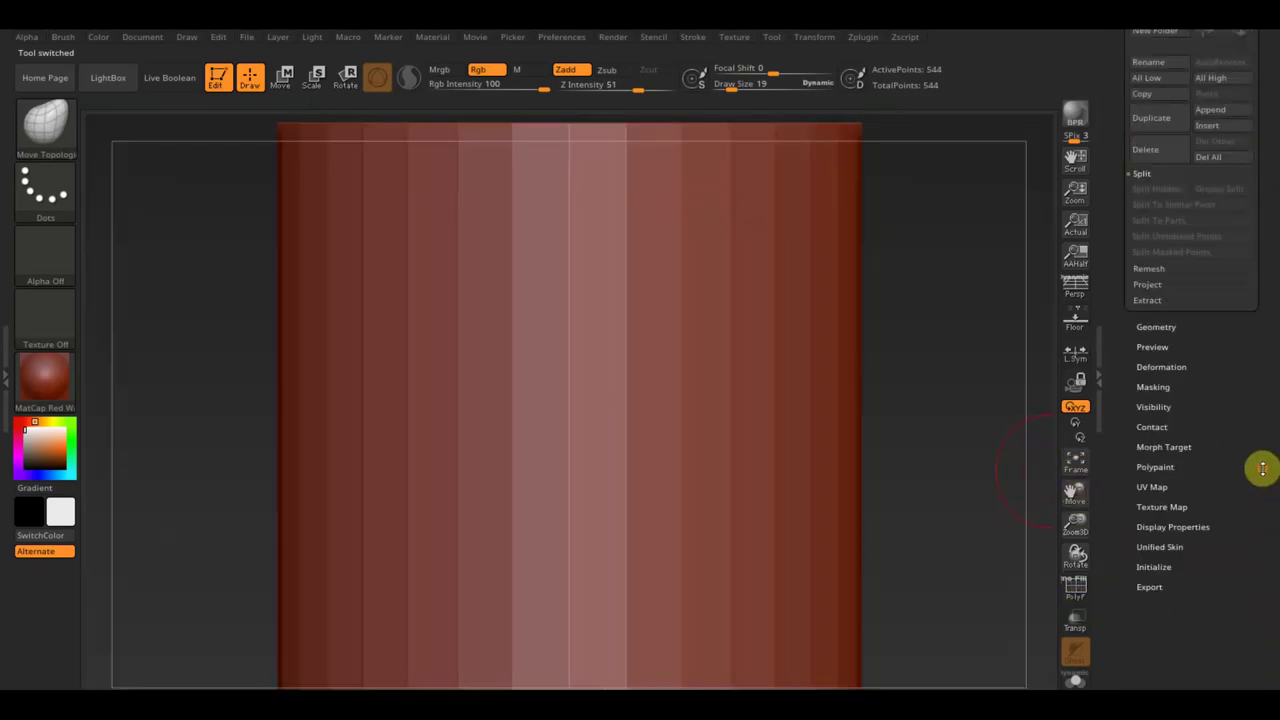
pyautogui.moveTo(961, 465); pyautogui.dragTo(968, 597)
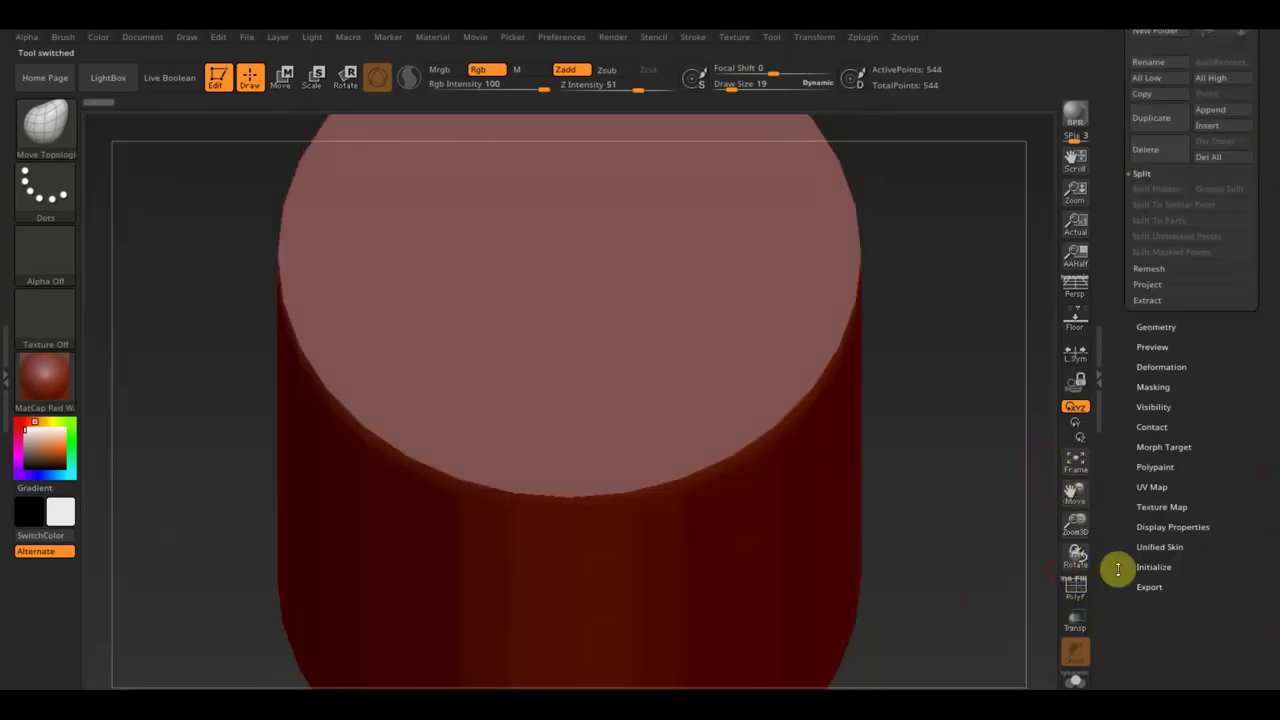
pyautogui.click(1150, 567)
pyautogui.scroll(4, 1225, 430)
pyautogui.moveTo(1200, 393); pyautogui.dragTo(1213, 396)
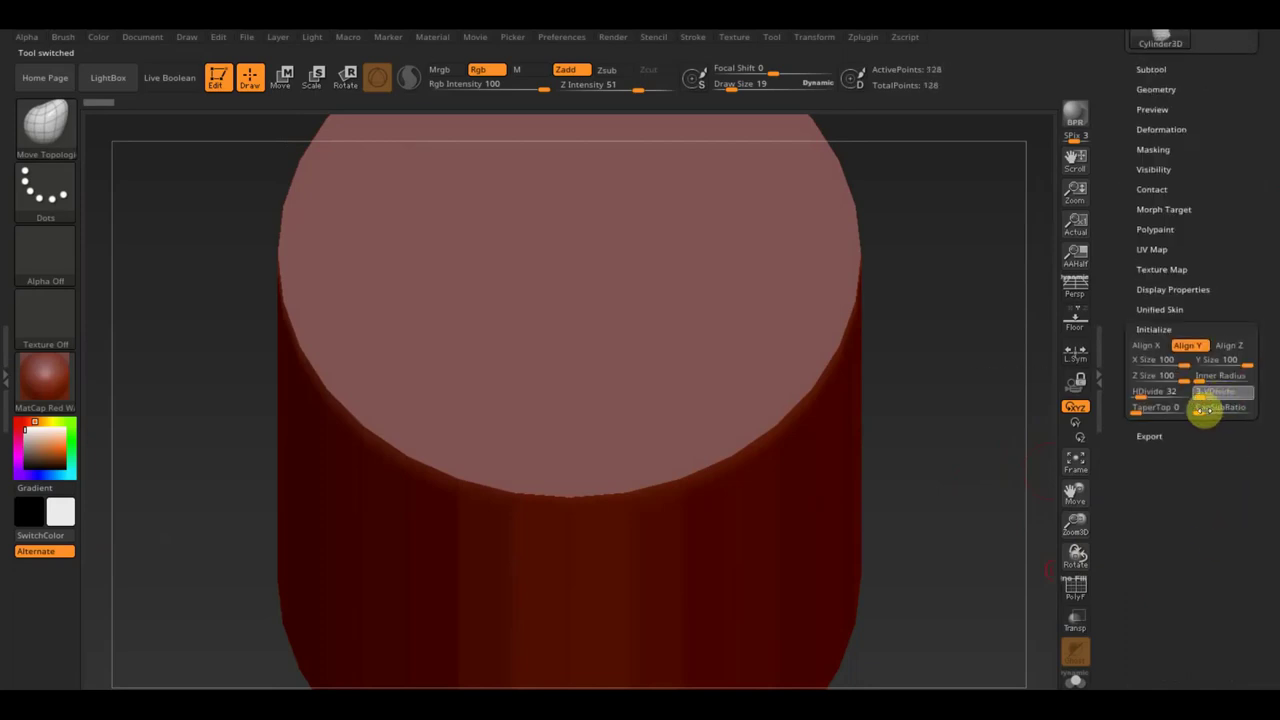
pyautogui.moveTo(1196, 377); pyautogui.dragTo(1240, 394)
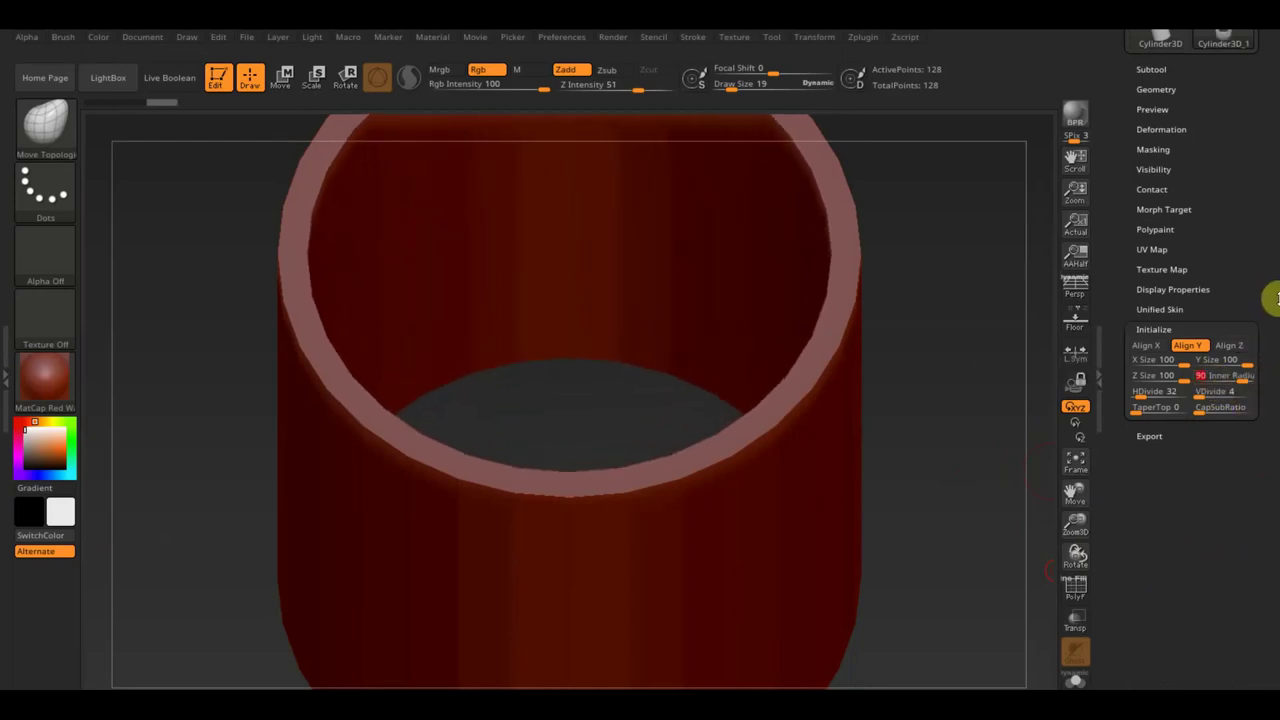
pyautogui.scroll(5, 1245, 288)
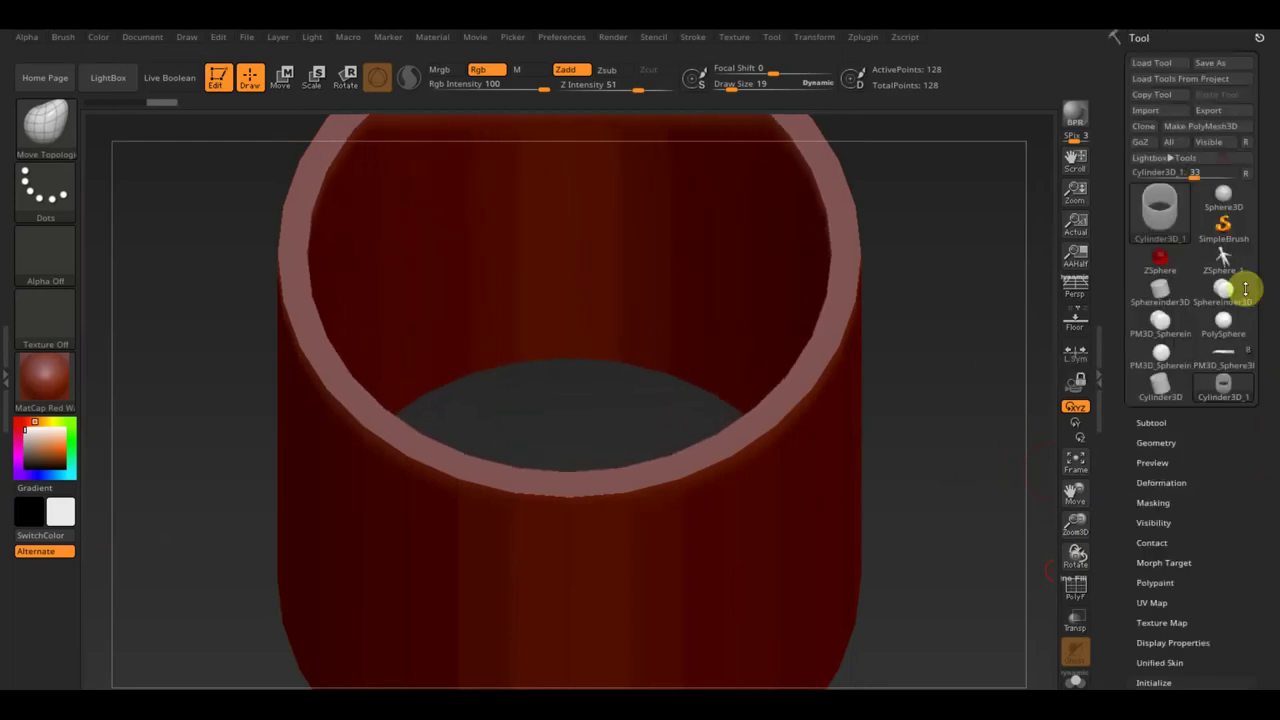
# Convert the hollow cylinder to a PolyMesh3D and return to the mannequin figure
pyautogui.click(1215, 128)
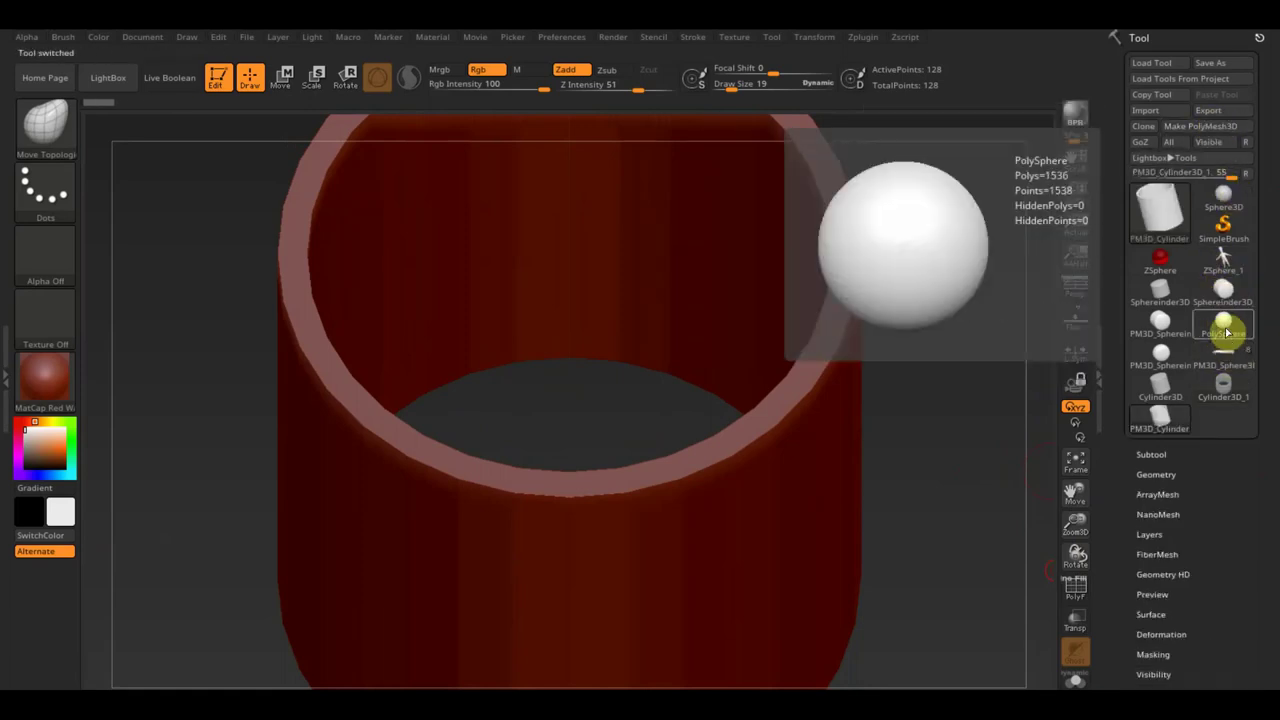
pyautogui.click(1223, 354)
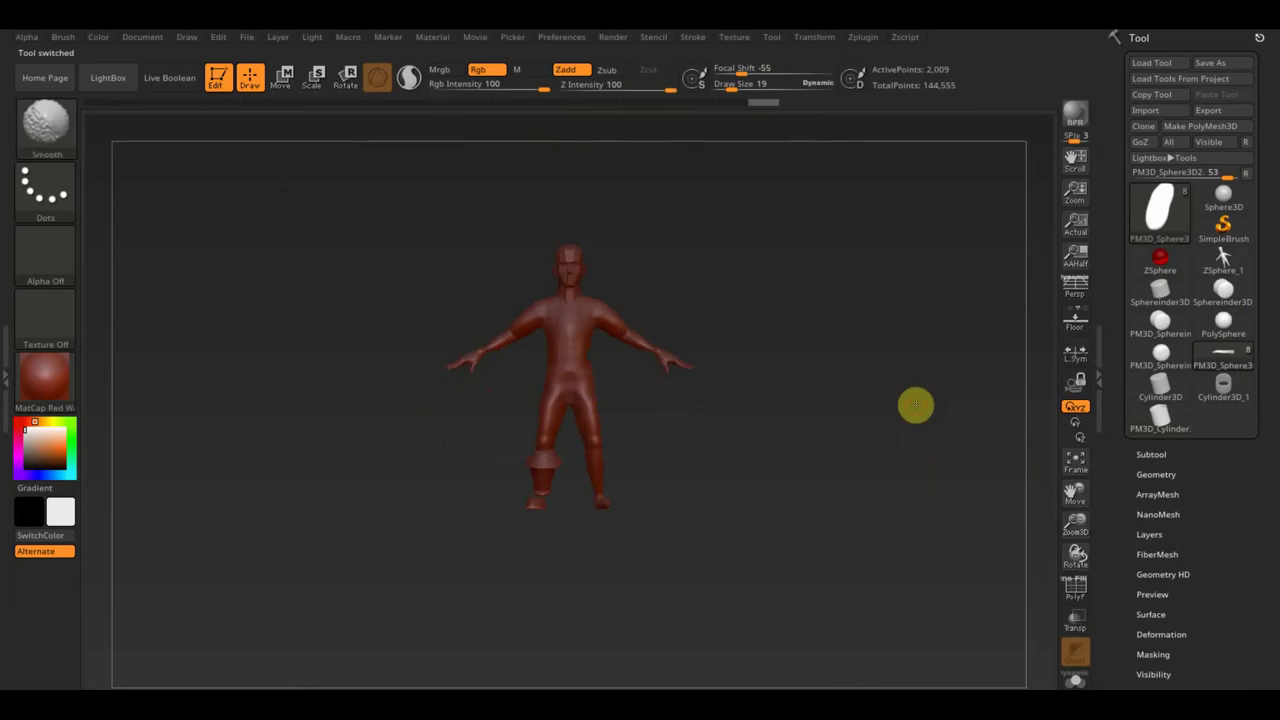
pyautogui.keyDown('alt'); pyautogui.moveTo(916, 405); pyautogui.dragTo(891, 518, button='right'); pyautogui.keyUp('alt')
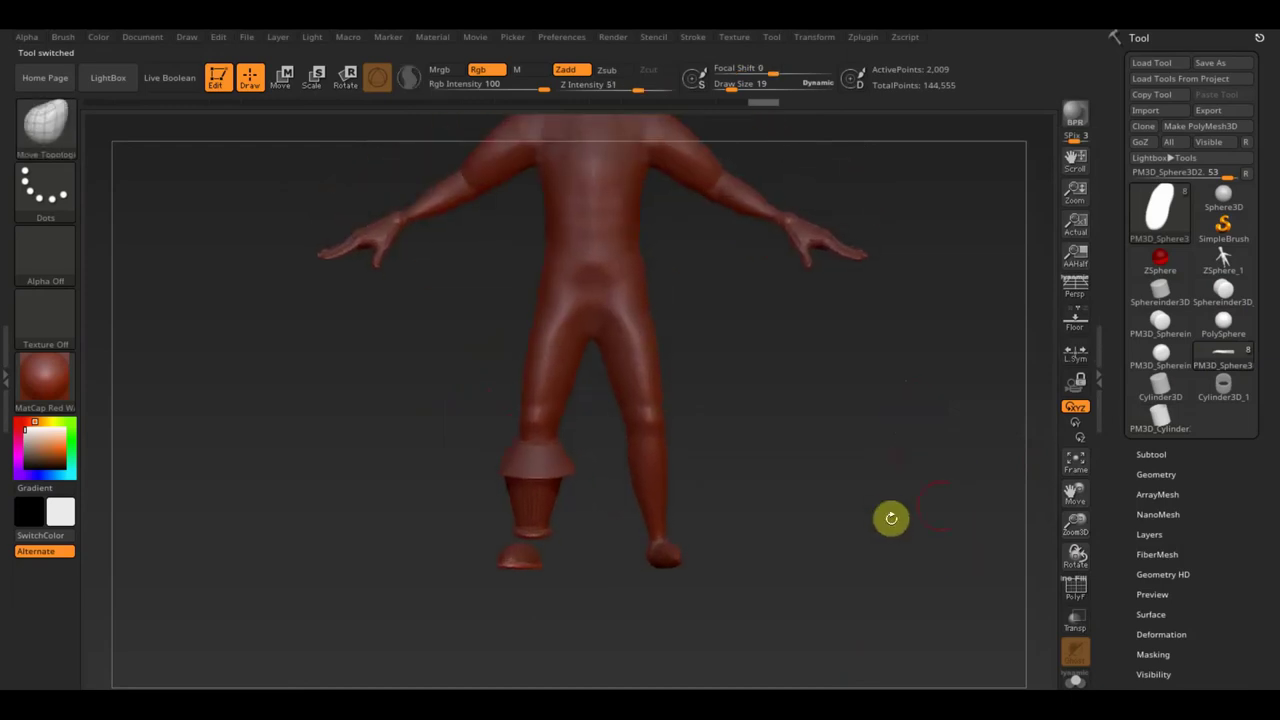
# Insert the PM3D_Cylinder3D_1 mesh into the mannequin as a new subtool
pyautogui.click(1155, 453)
pyautogui.scroll(-4, 1260, 614)
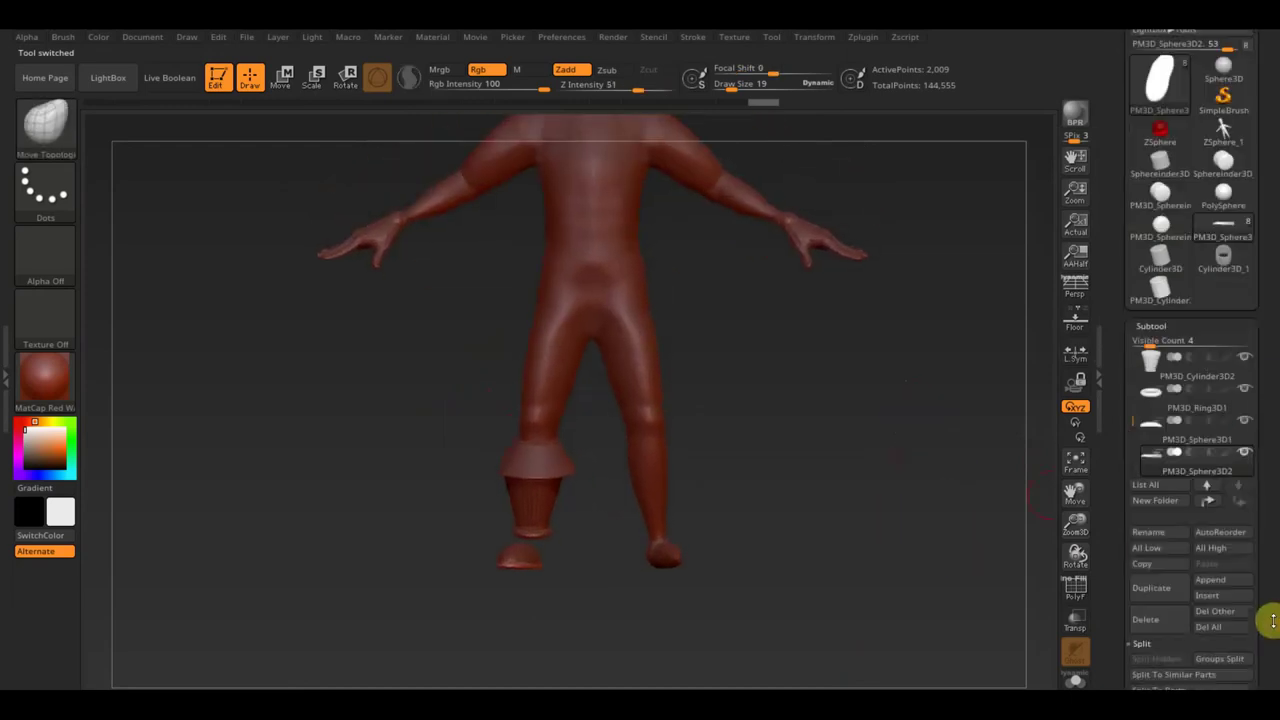
pyautogui.click(1222, 516)
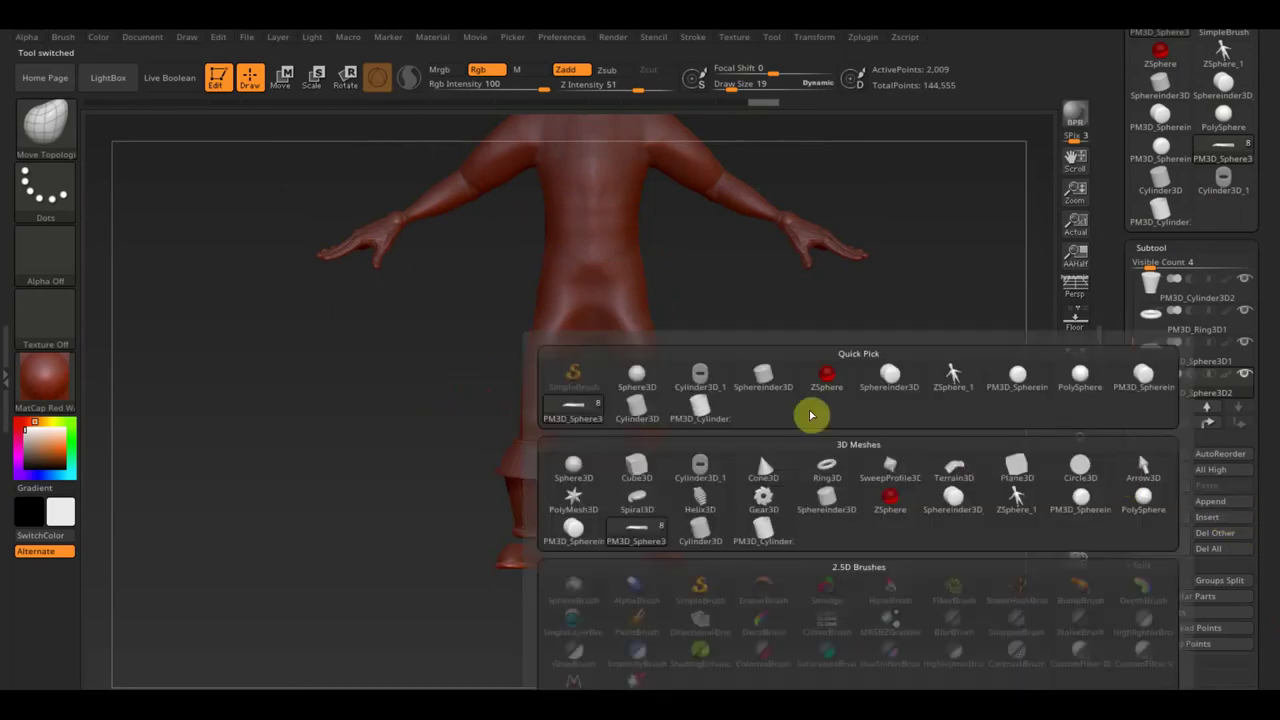
pyautogui.click(700, 411)
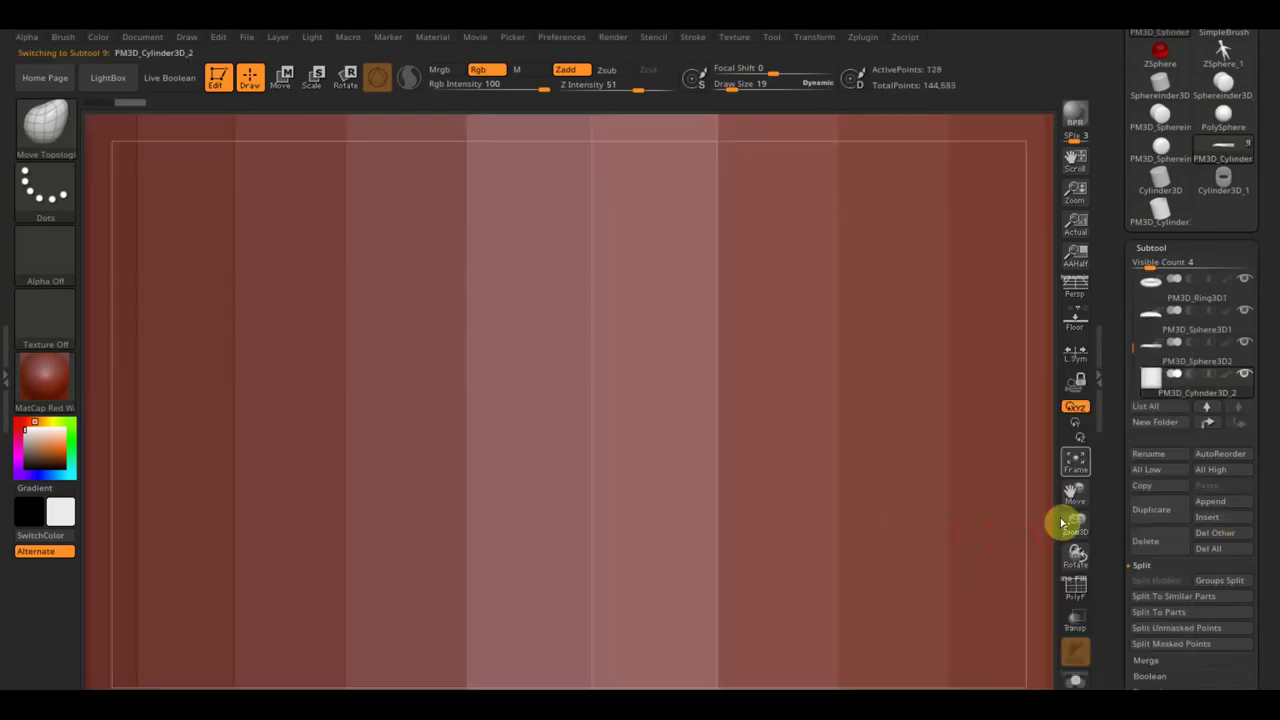
pyautogui.click(1075, 460)
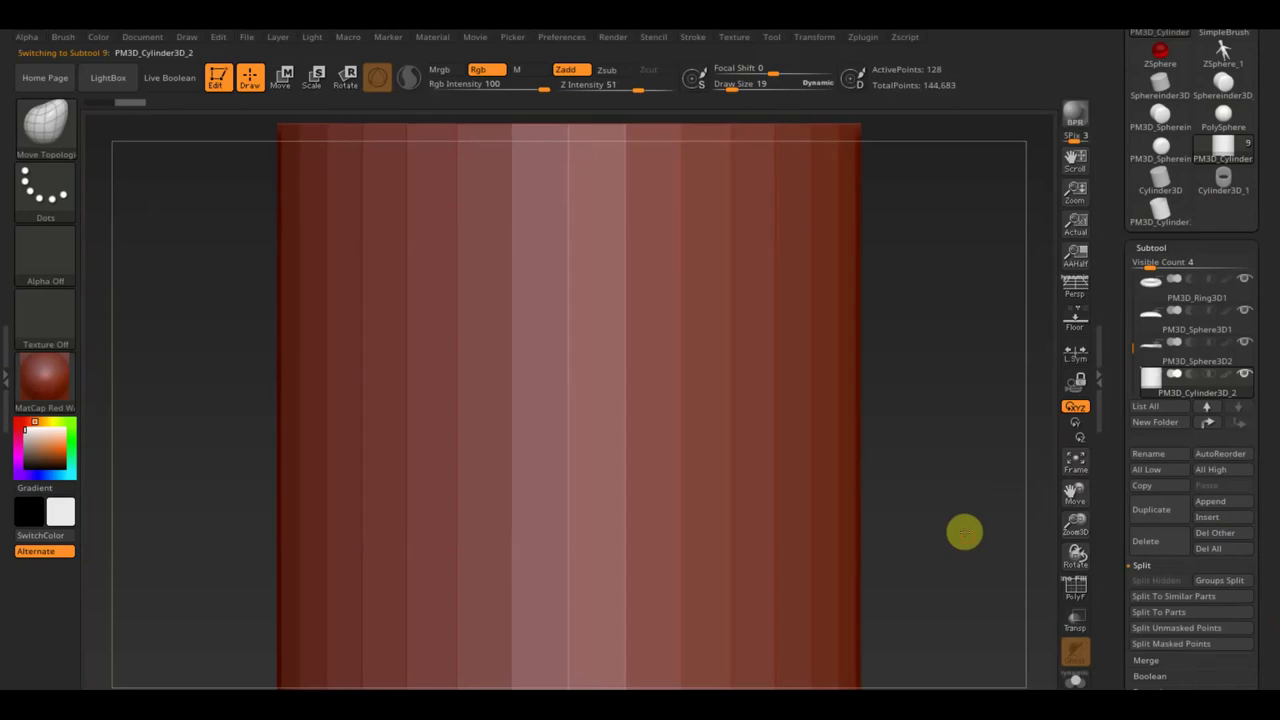
# Scale the new cylinder down slightly and rotate it about 90 degrees
pyautogui.moveTo(964, 532); pyautogui.dragTo(925, 416)
pyautogui.click(284, 76)
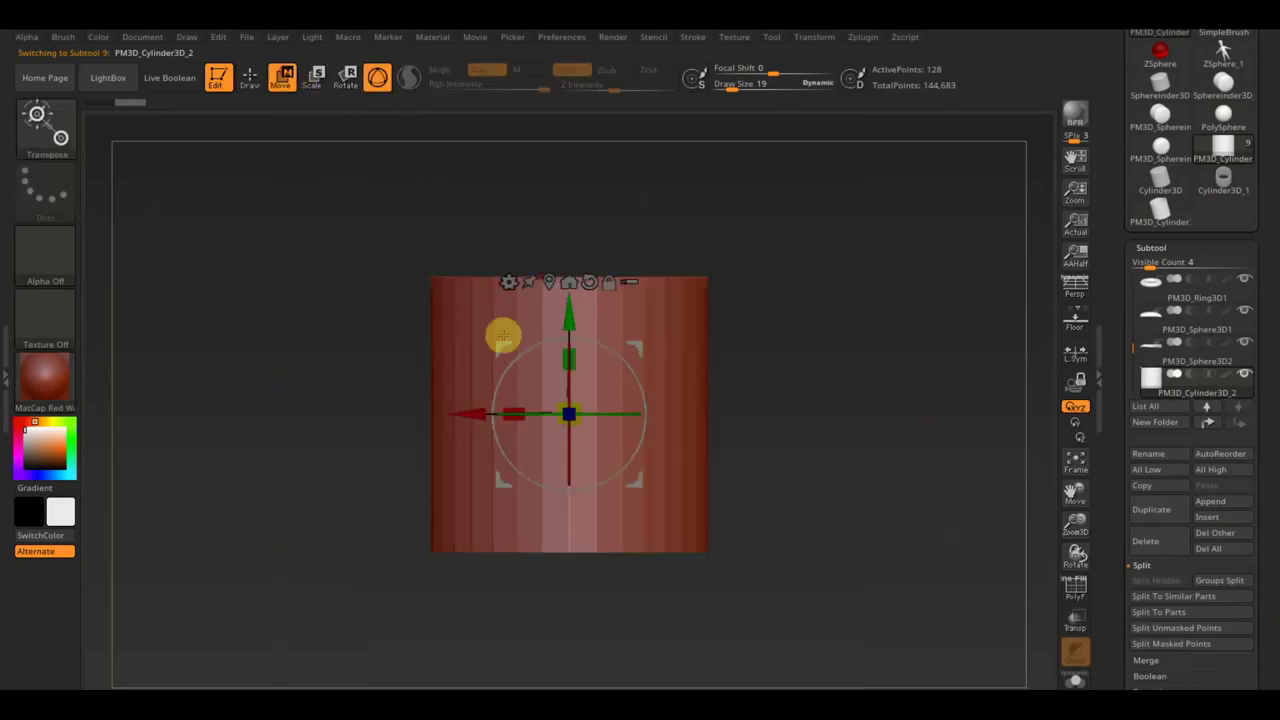
pyautogui.moveTo(569, 416); pyautogui.dragTo(461, 249)
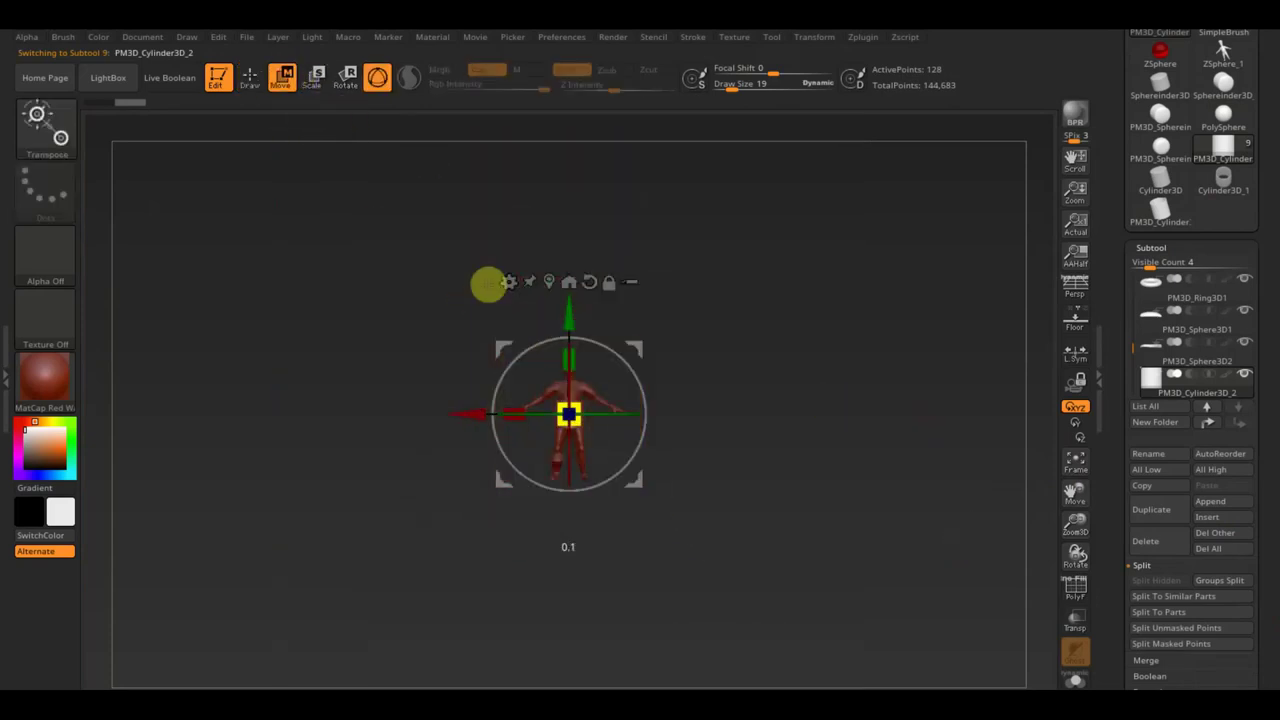
pyautogui.hotkey('ctrl', 'z')
pyautogui.moveTo(579, 445)
pyautogui.mouseDown()
pyautogui.moveTo(556, 393)
pyautogui.moveTo(580, 523)
pyautogui.moveTo(771, 549)
pyautogui.moveTo(771, 577)
pyautogui.moveTo(712, 595)
pyautogui.mouseUp()
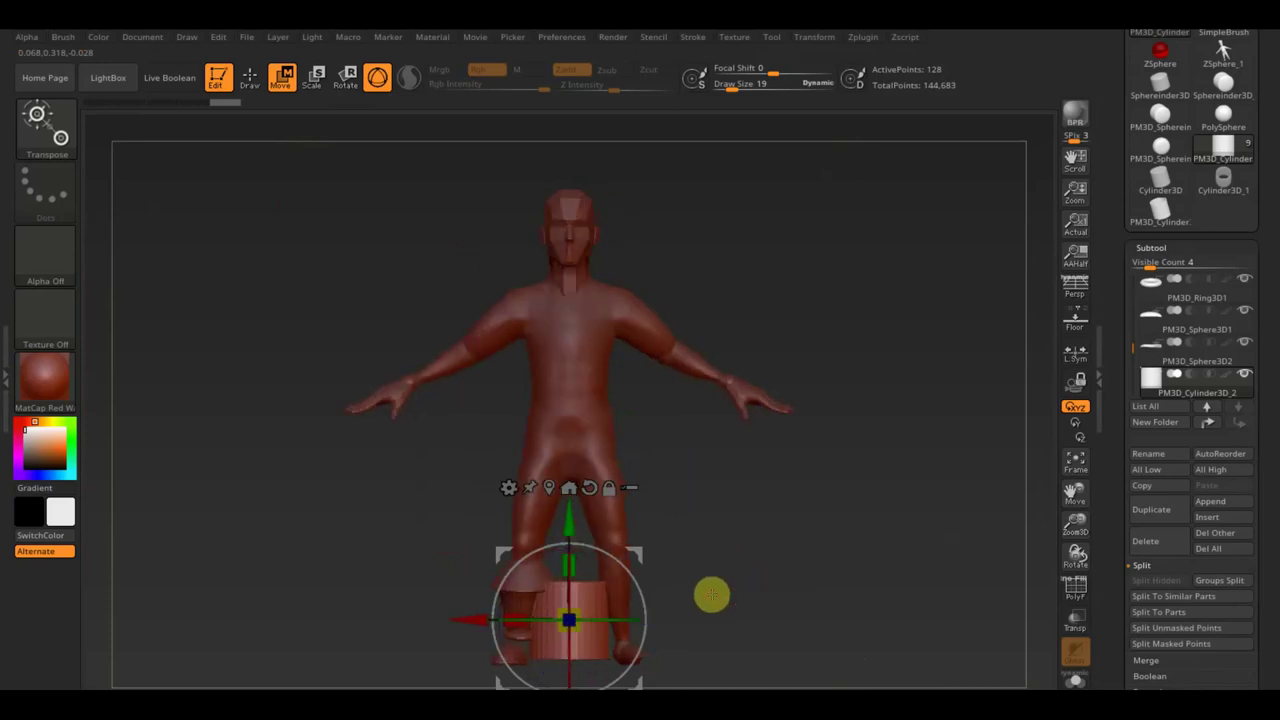
pyautogui.moveTo(569, 660); pyautogui.dragTo(553, 545)
# Stand the ring upright, lower it toward the foot and shift it sideways onto the foot
pyautogui.moveTo(651, 563); pyautogui.dragTo(826, 580)
pyautogui.moveTo(600, 620); pyautogui.dragTo(568, 622)
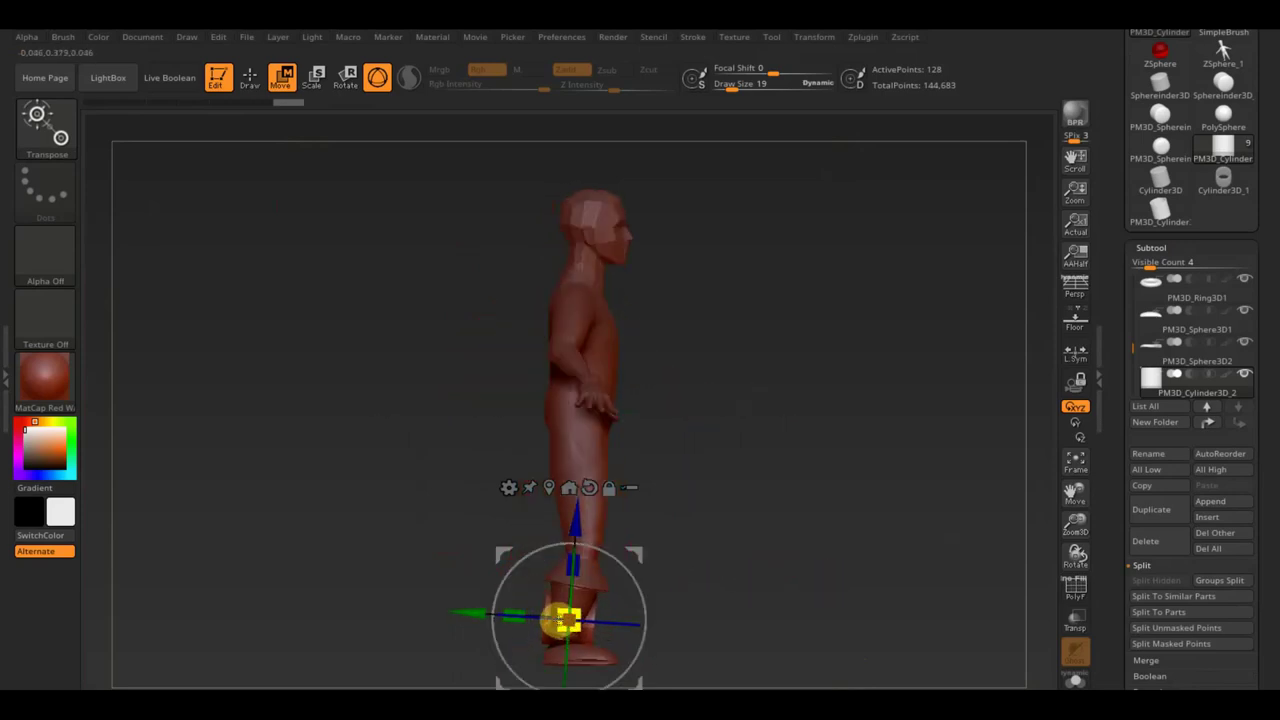
pyautogui.moveTo(571, 543)
pyautogui.mouseDown()
pyautogui.moveTo(585, 565)
pyautogui.moveTo(748, 597)
pyautogui.moveTo(780, 626)
pyautogui.moveTo(889, 506)
pyautogui.mouseUp()
pyautogui.moveTo(503, 528); pyautogui.dragTo(369, 525)
pyautogui.moveTo(470, 500); pyautogui.dragTo(570, 495)
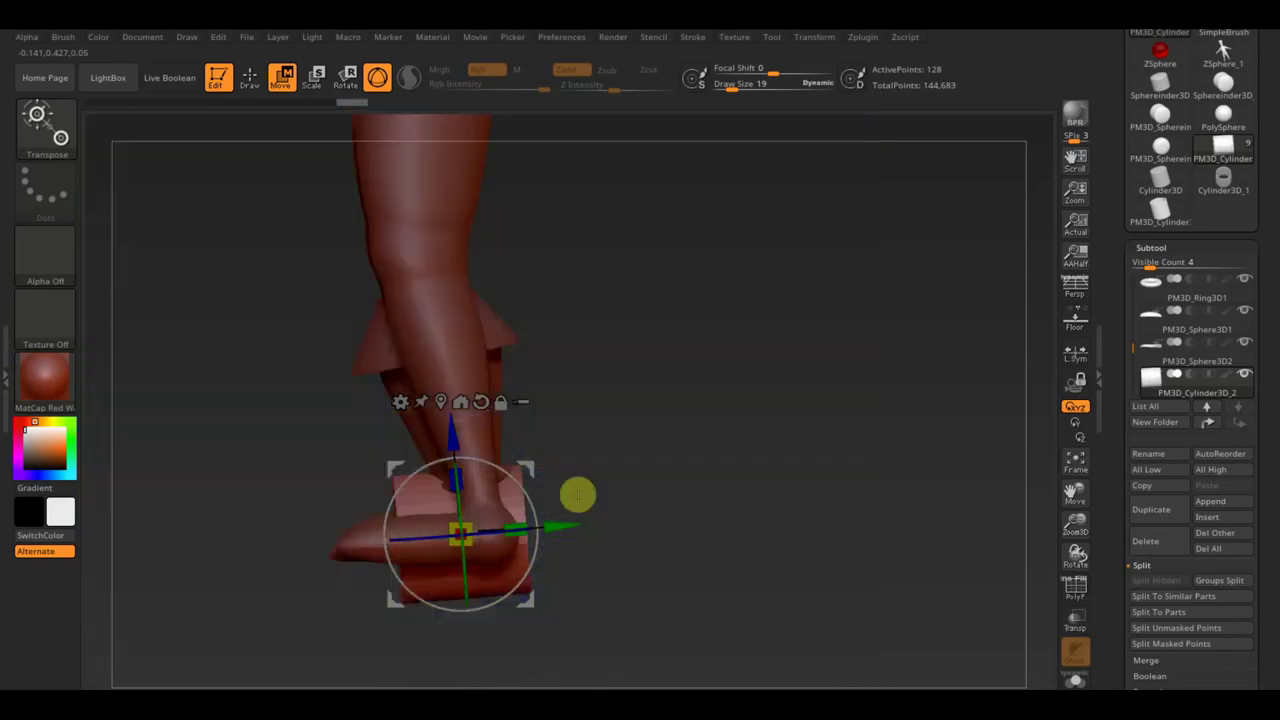
pyautogui.moveTo(452, 440); pyautogui.dragTo(468, 460)
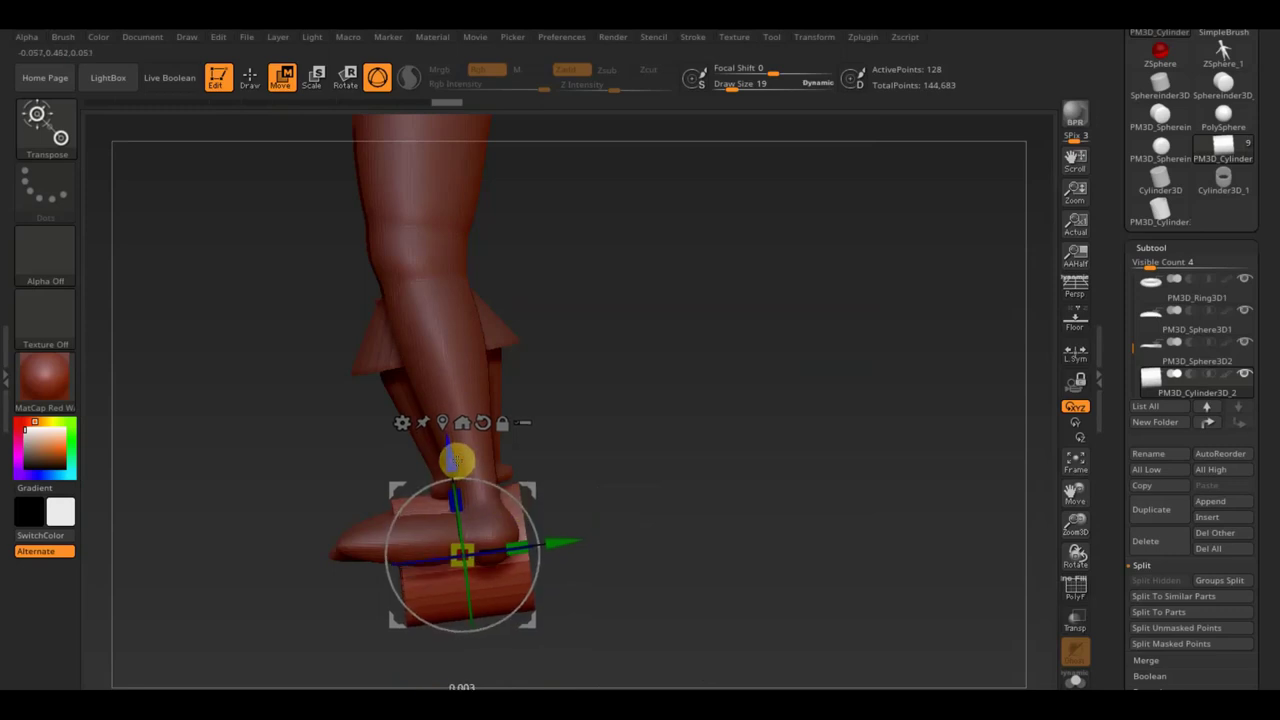
pyautogui.moveTo(540, 450); pyautogui.dragTo(720, 445)
pyautogui.moveTo(477, 489)
pyautogui.mouseDown()
pyautogui.moveTo(580, 449)
pyautogui.moveTo(666, 446)
pyautogui.moveTo(632, 469)
pyautogui.moveTo(617, 460)
pyautogui.moveTo(657, 466)
pyautogui.mouseUp()
pyautogui.moveTo(368, 554); pyautogui.dragTo(349, 556)
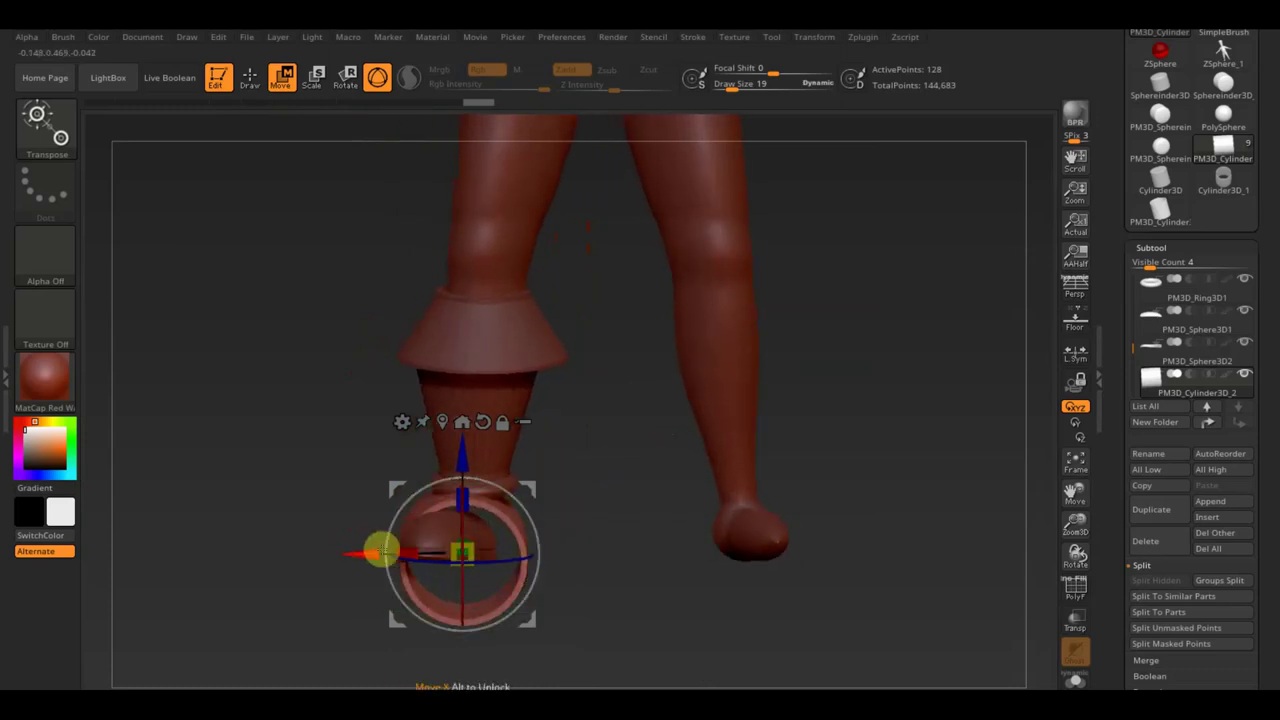
# Fine-tune the ring below the ankle, rotating it about 11.6 degrees and tilting it around the foot
pyautogui.moveTo(566, 480)
pyautogui.mouseDown()
pyautogui.moveTo(623, 551)
pyautogui.moveTo(629, 277)
pyautogui.moveTo(716, 285)
pyautogui.mouseUp()
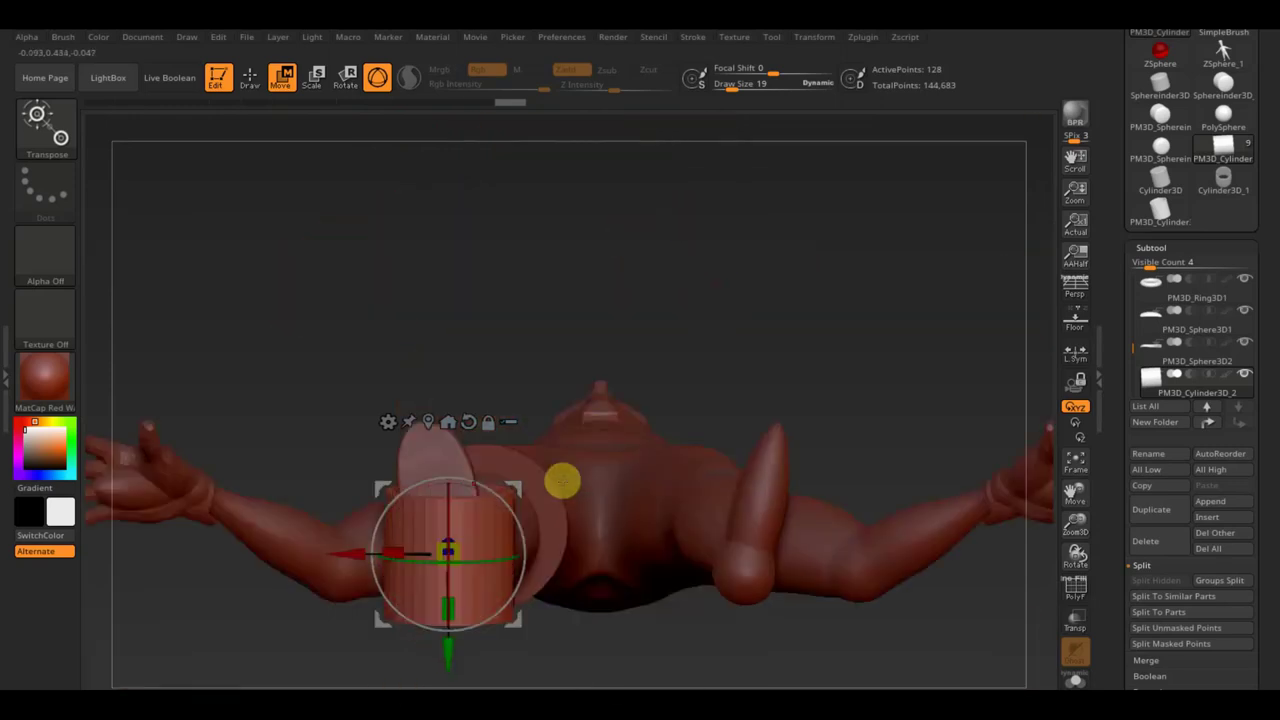
pyautogui.moveTo(520, 531); pyautogui.dragTo(517, 519)
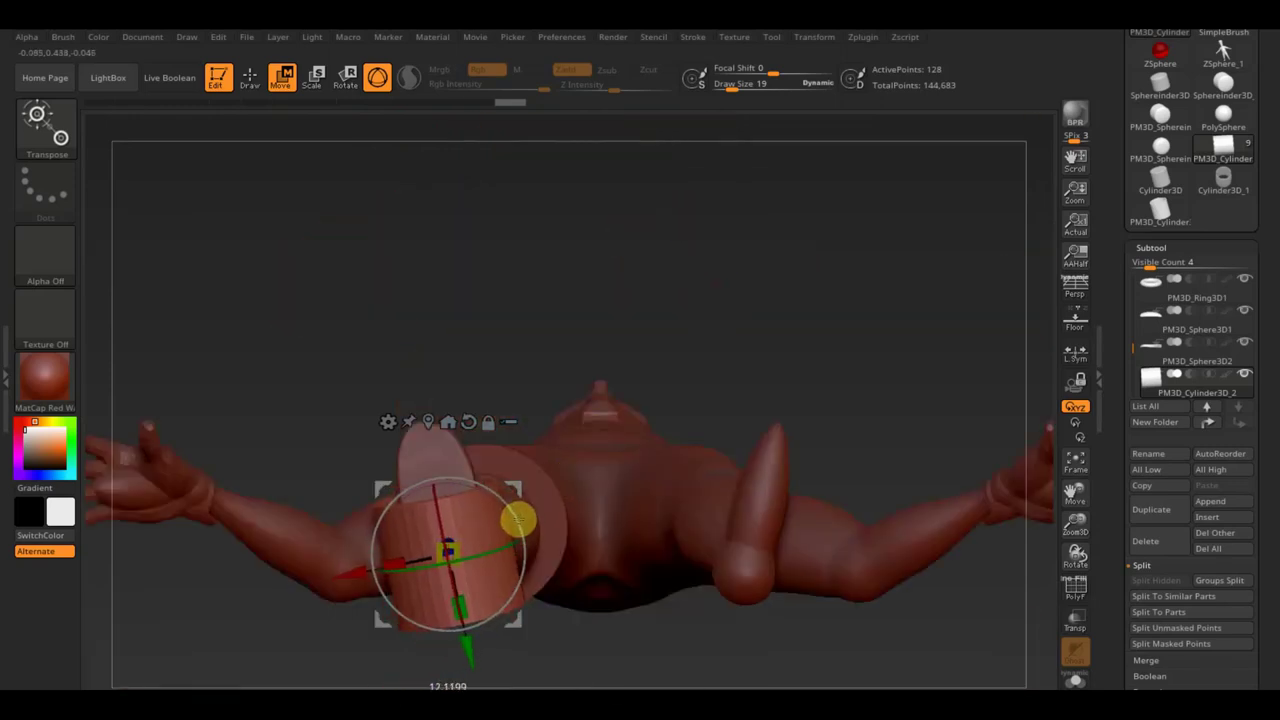
pyautogui.moveTo(580, 443)
pyautogui.mouseDown()
pyautogui.moveTo(737, 434)
pyautogui.moveTo(706, 498)
pyautogui.mouseUp()
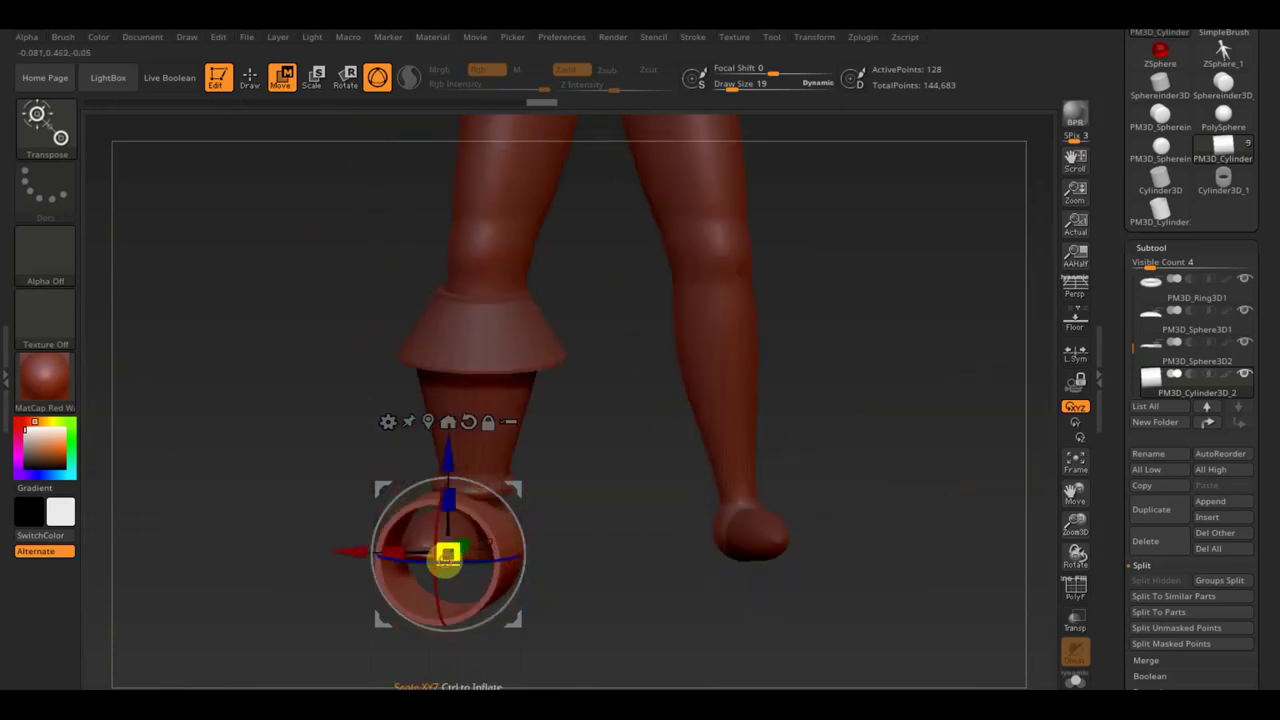
pyautogui.moveTo(488, 553); pyautogui.dragTo(449, 555)
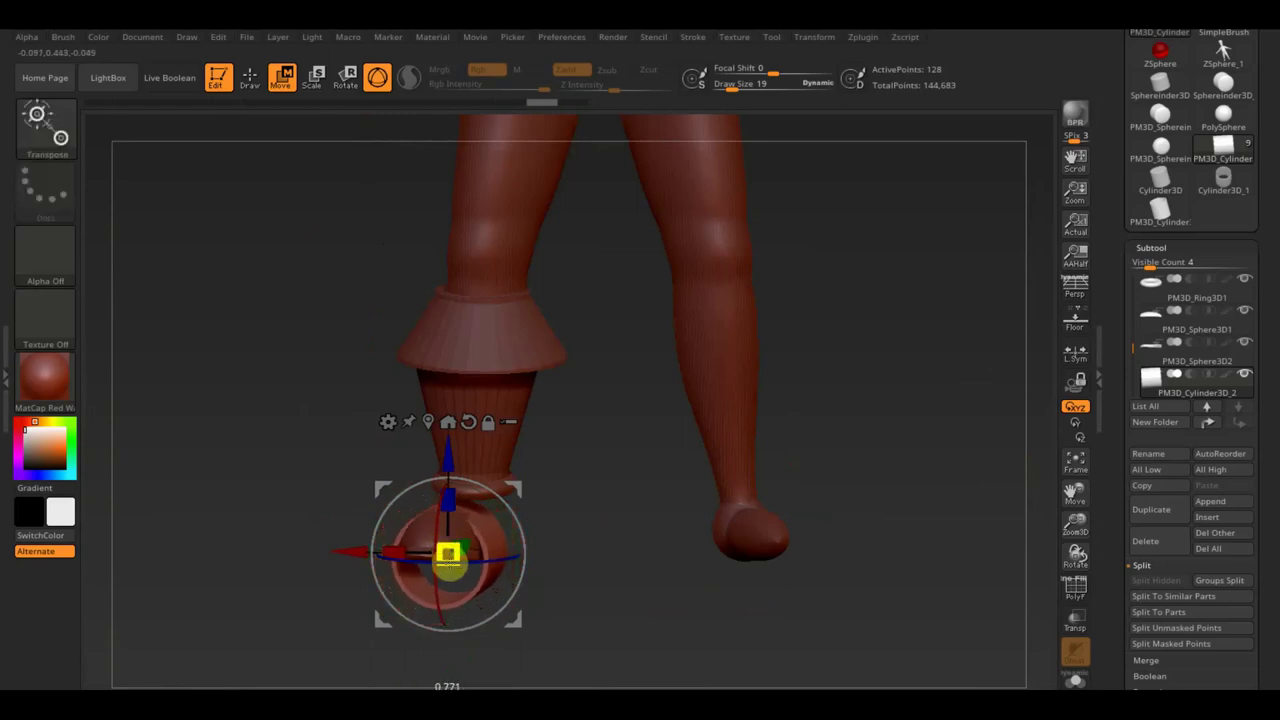
pyautogui.moveTo(457, 452); pyautogui.dragTo(461, 453)
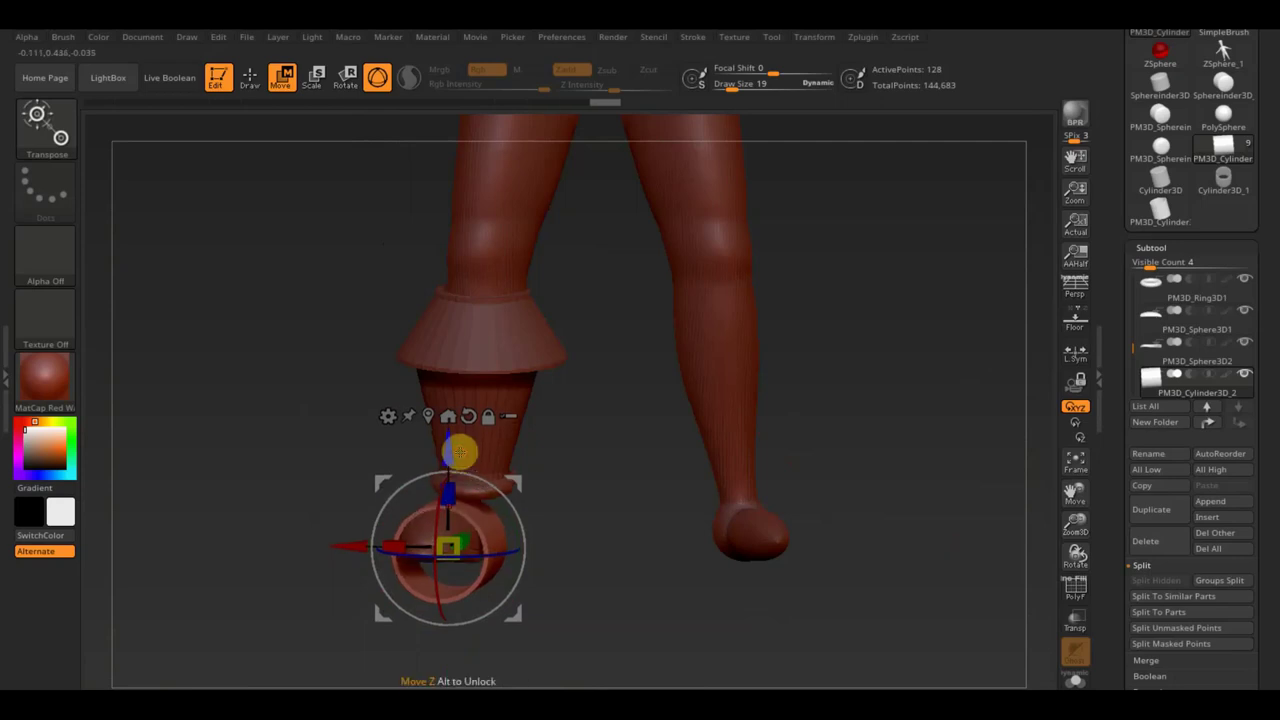
pyautogui.moveTo(600, 557)
pyautogui.mouseDown()
pyautogui.moveTo(659, 598)
pyautogui.moveTo(697, 600)
pyautogui.moveTo(686, 583)
pyautogui.moveTo(705, 572)
pyautogui.mouseUp()
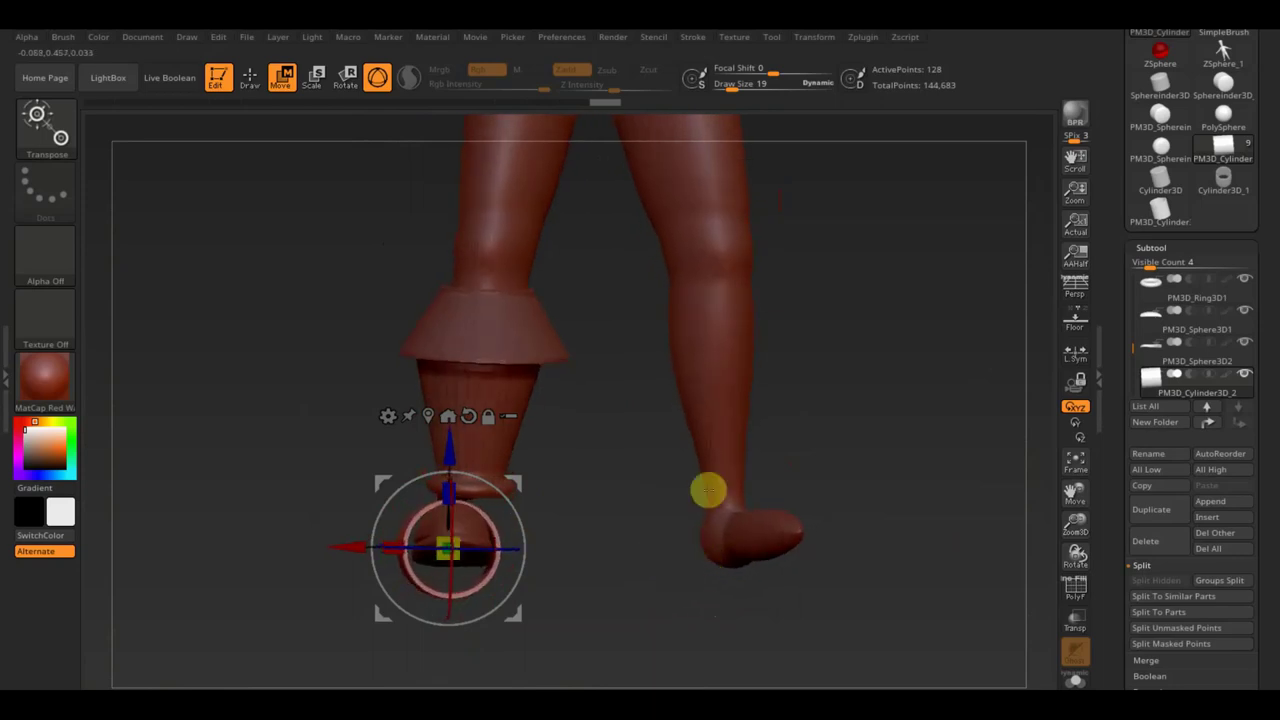
pyautogui.hotkey('ctrl', 'shift')
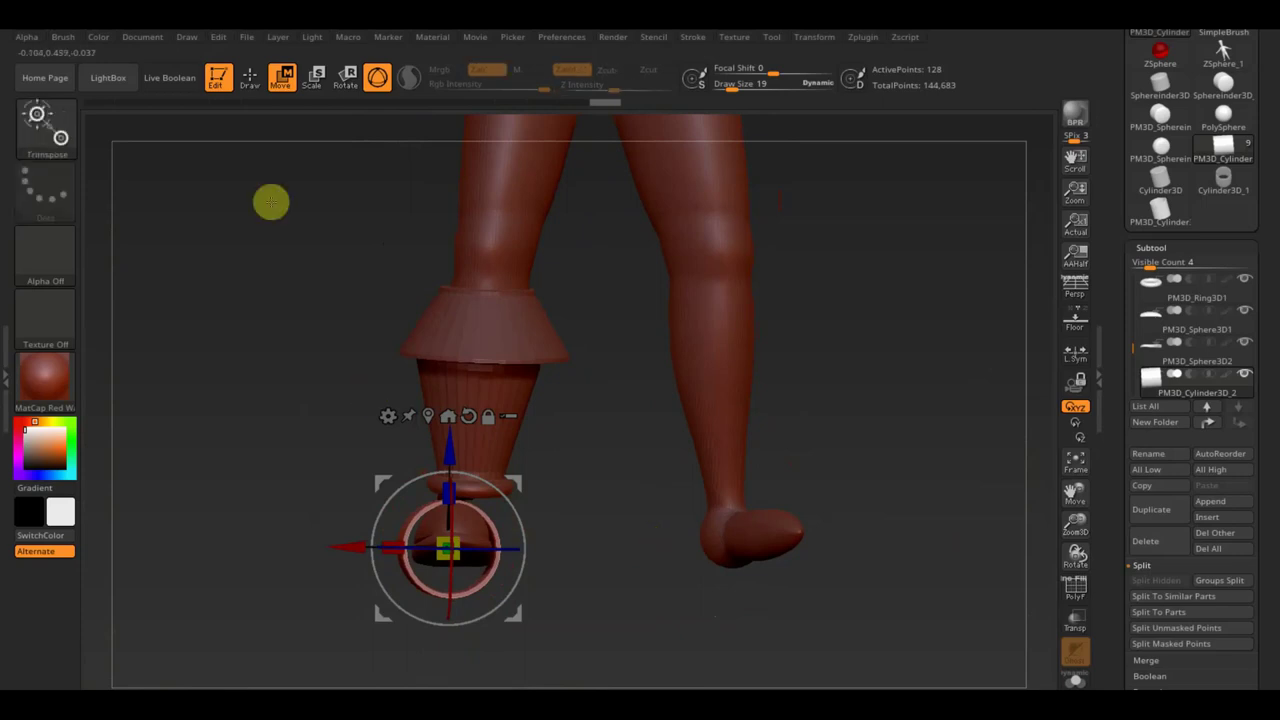
# Cut away the ring's lower half with a straight TrimCurve line across it
pyautogui.click(249, 77)
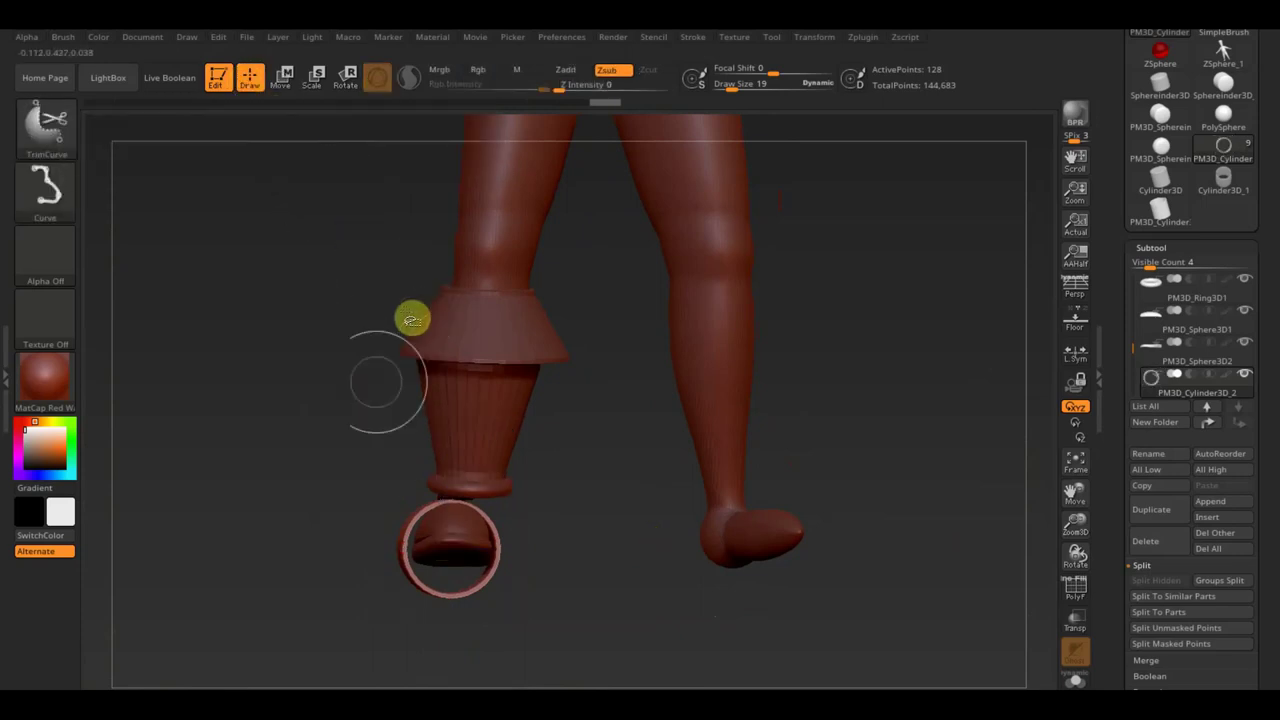
pyautogui.keyDown('ctrl'); pyautogui.keyDown('shift'); pyautogui.moveTo(686, 600); pyautogui.dragTo(299, 524); pyautogui.keyUp('shift'); pyautogui.keyUp('ctrl')
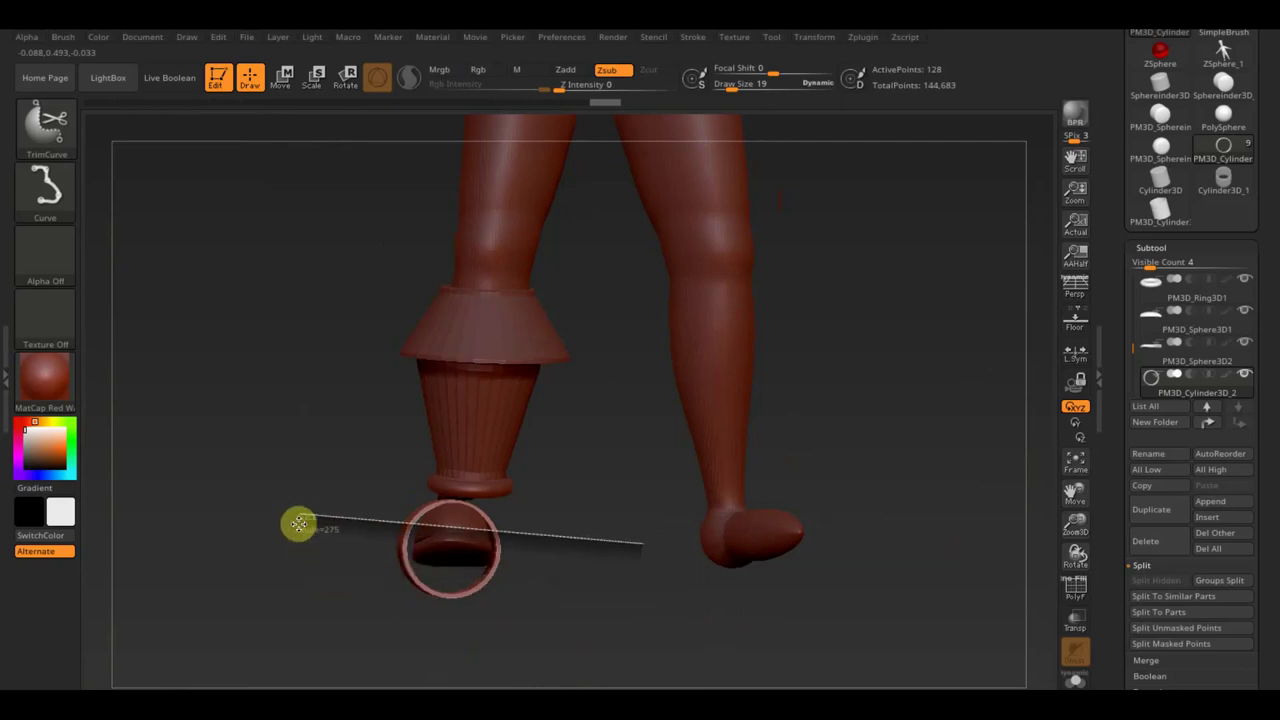
pyautogui.keyDown('ctrl'); pyautogui.keyDown('shift'); pyautogui.moveTo(299, 524); pyautogui.dragTo(300, 528); pyautogui.keyUp('shift'); pyautogui.keyUp('ctrl')
pyautogui.moveTo(474, 563); pyautogui.dragTo(709, 573)
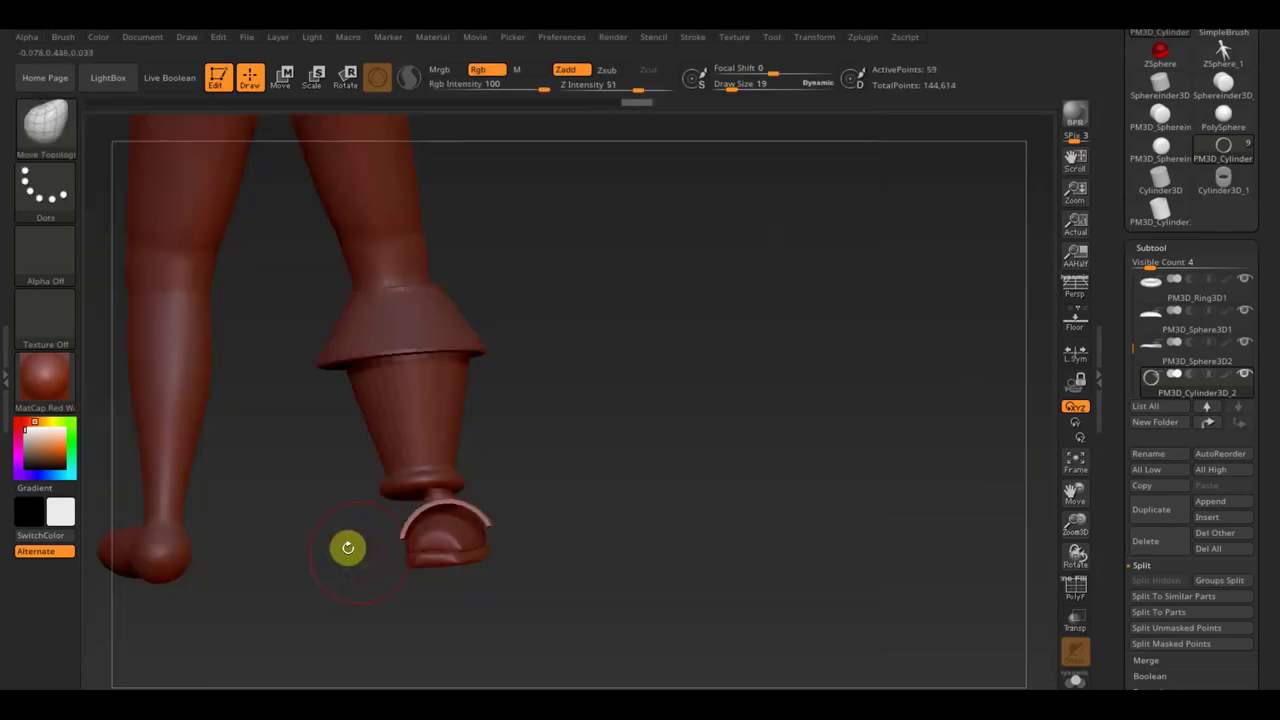
# Reshape the trimmed strap with the Move Topological brush so it arches over the shoe top
pyautogui.moveTo(503, 528)
pyautogui.mouseDown()
pyautogui.moveTo(541, 541)
pyautogui.moveTo(503, 543)
pyautogui.mouseUp()
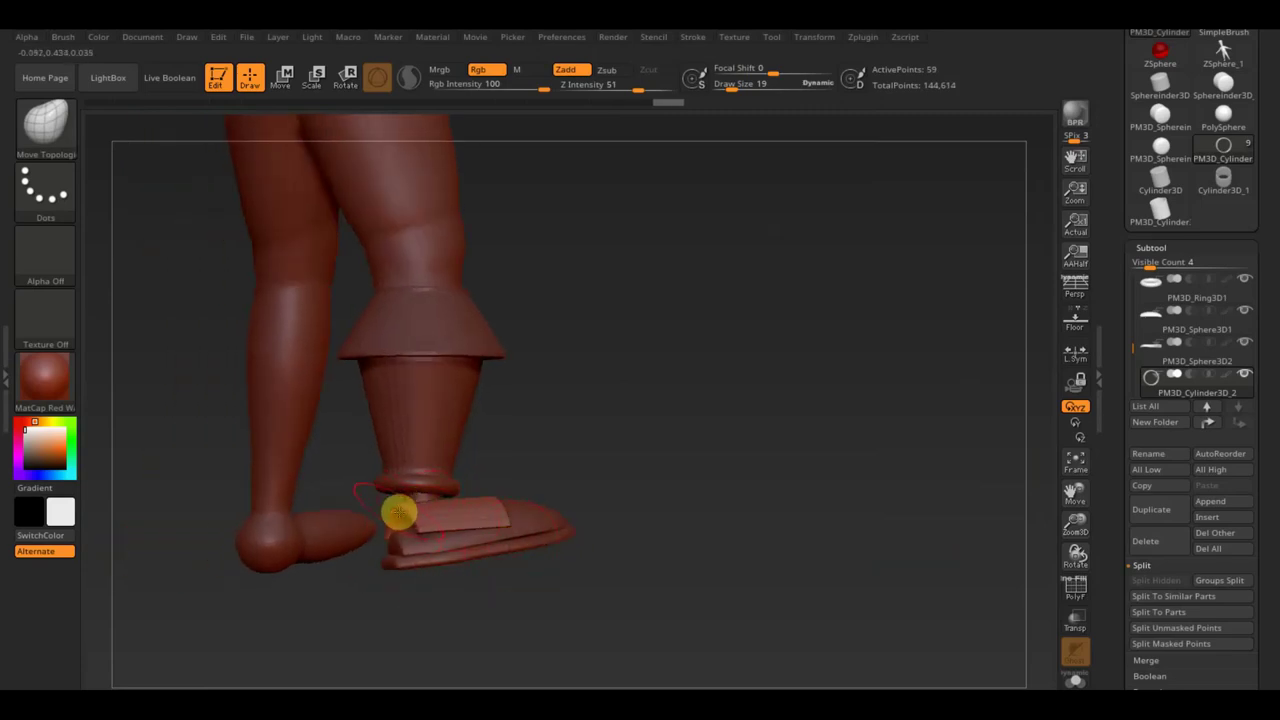
pyautogui.moveTo(454, 537); pyautogui.dragTo(477, 586)
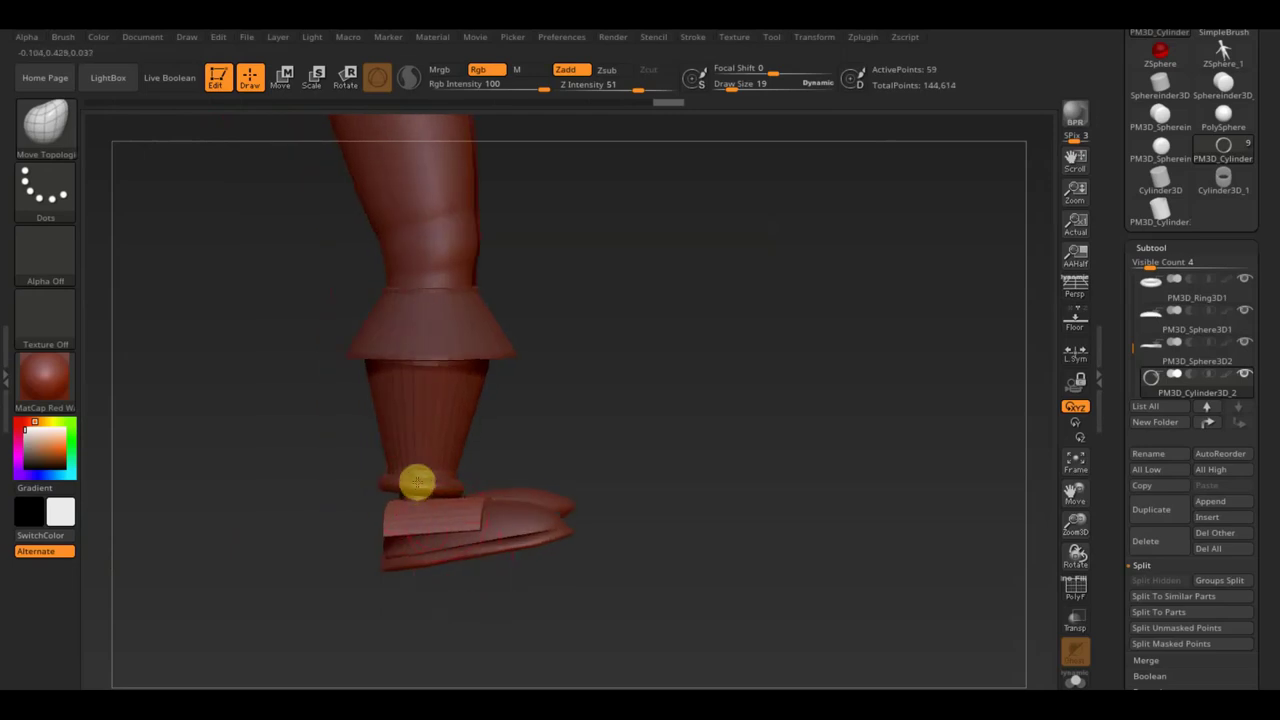
pyautogui.moveTo(531, 423)
pyautogui.mouseDown()
pyautogui.moveTo(677, 394)
pyautogui.moveTo(594, 423)
pyautogui.moveTo(583, 446)
pyautogui.mouseUp()
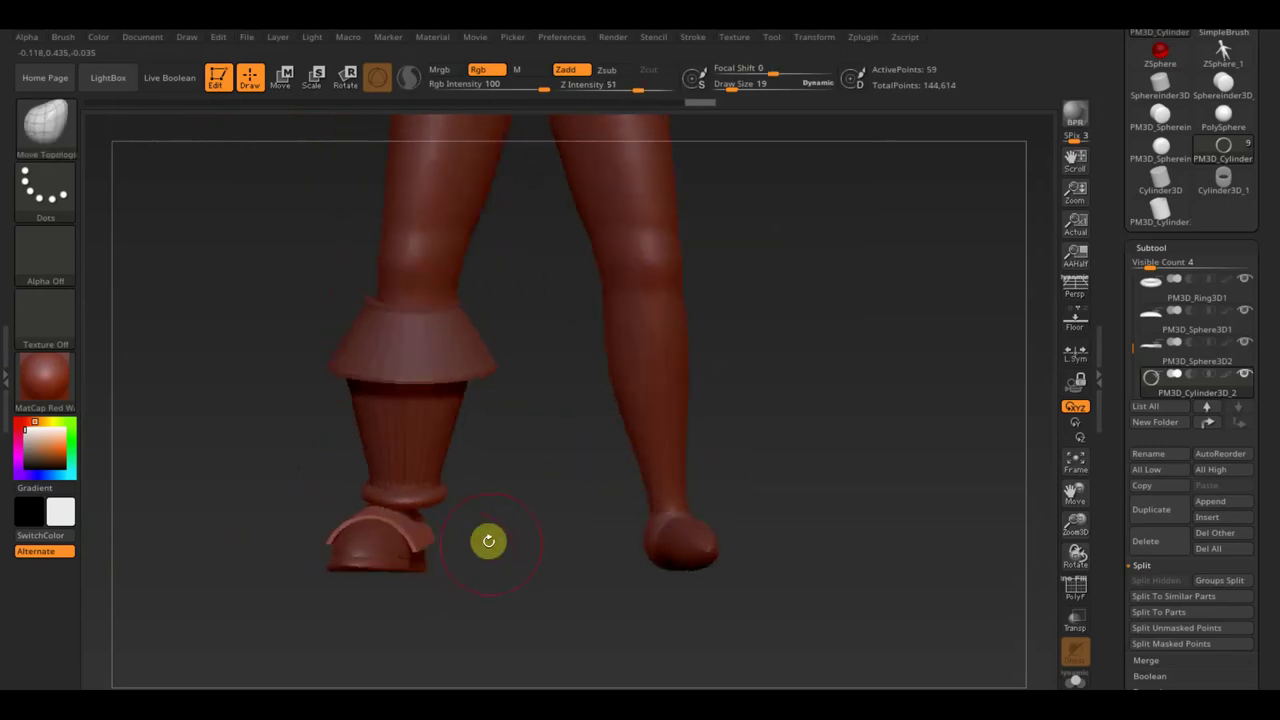
pyautogui.moveTo(488, 541); pyautogui.dragTo(511, 526)
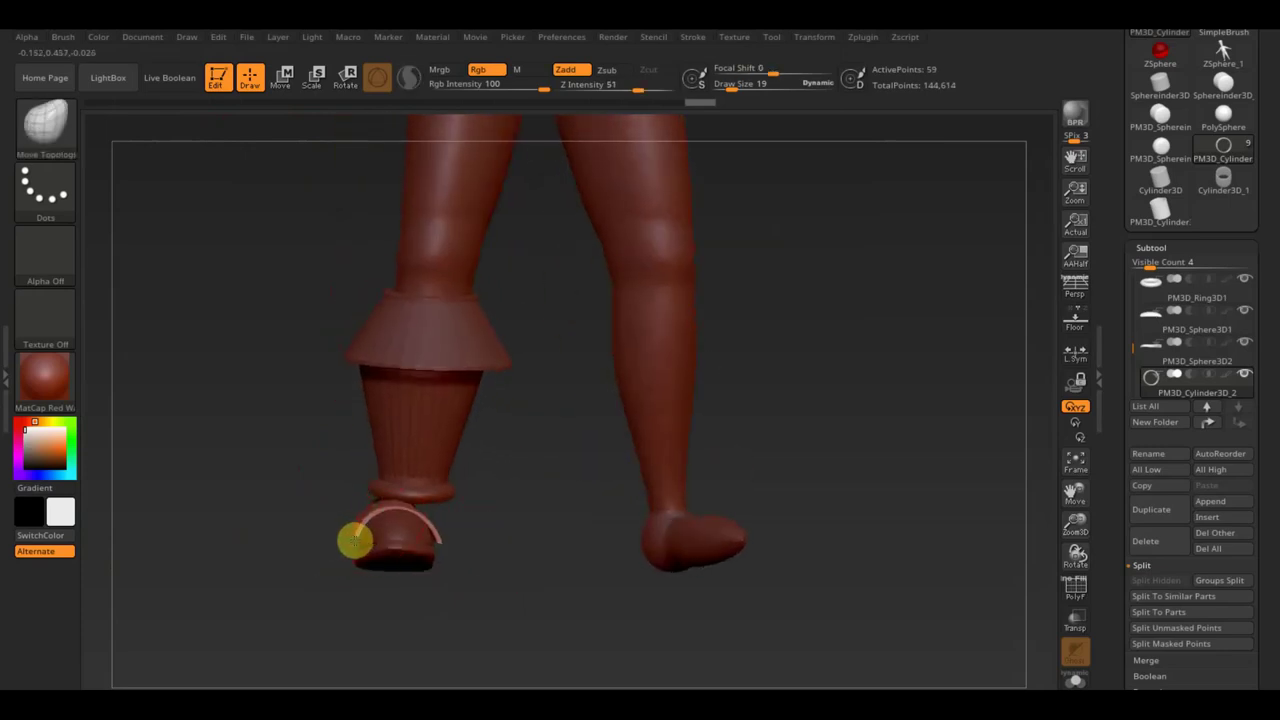
pyautogui.moveTo(303, 580); pyautogui.dragTo(314, 509)
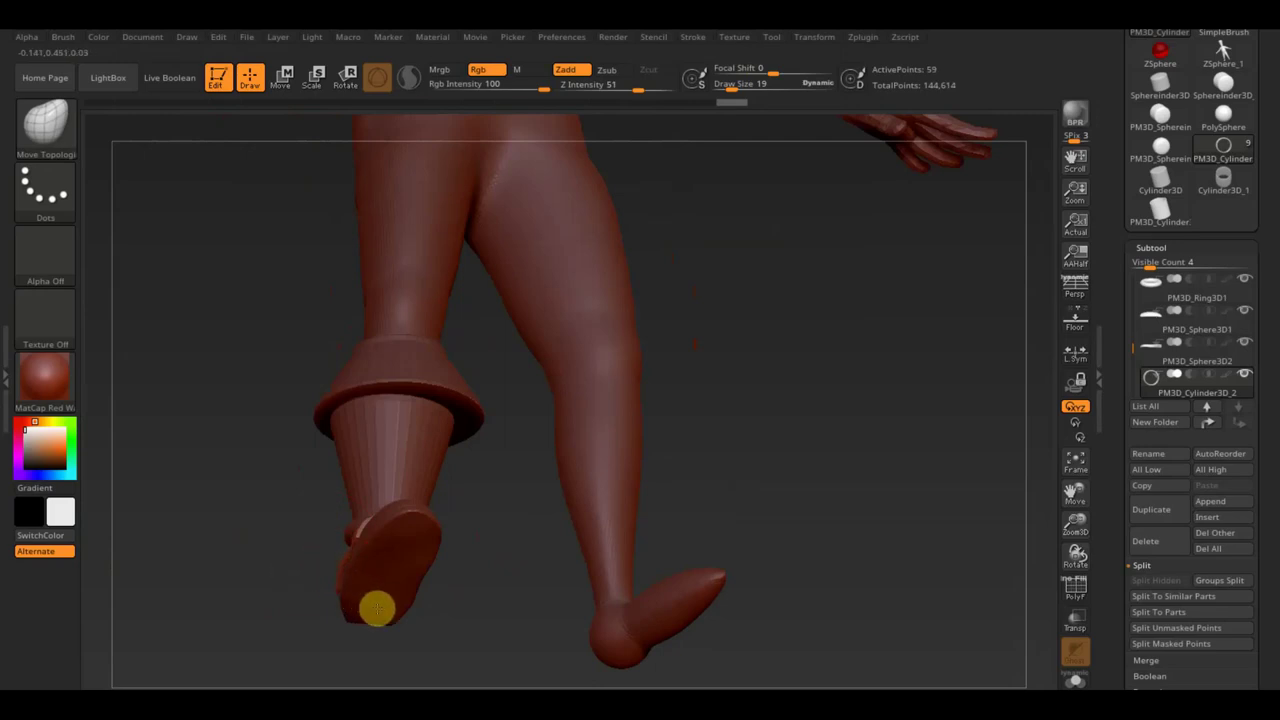
pyautogui.moveTo(375, 607)
pyautogui.mouseDown()
pyautogui.moveTo(520, 526)
pyautogui.moveTo(517, 554)
pyautogui.moveTo(474, 554)
pyautogui.moveTo(487, 535)
pyautogui.moveTo(446, 571)
pyautogui.moveTo(471, 594)
pyautogui.moveTo(451, 526)
pyautogui.mouseUp()
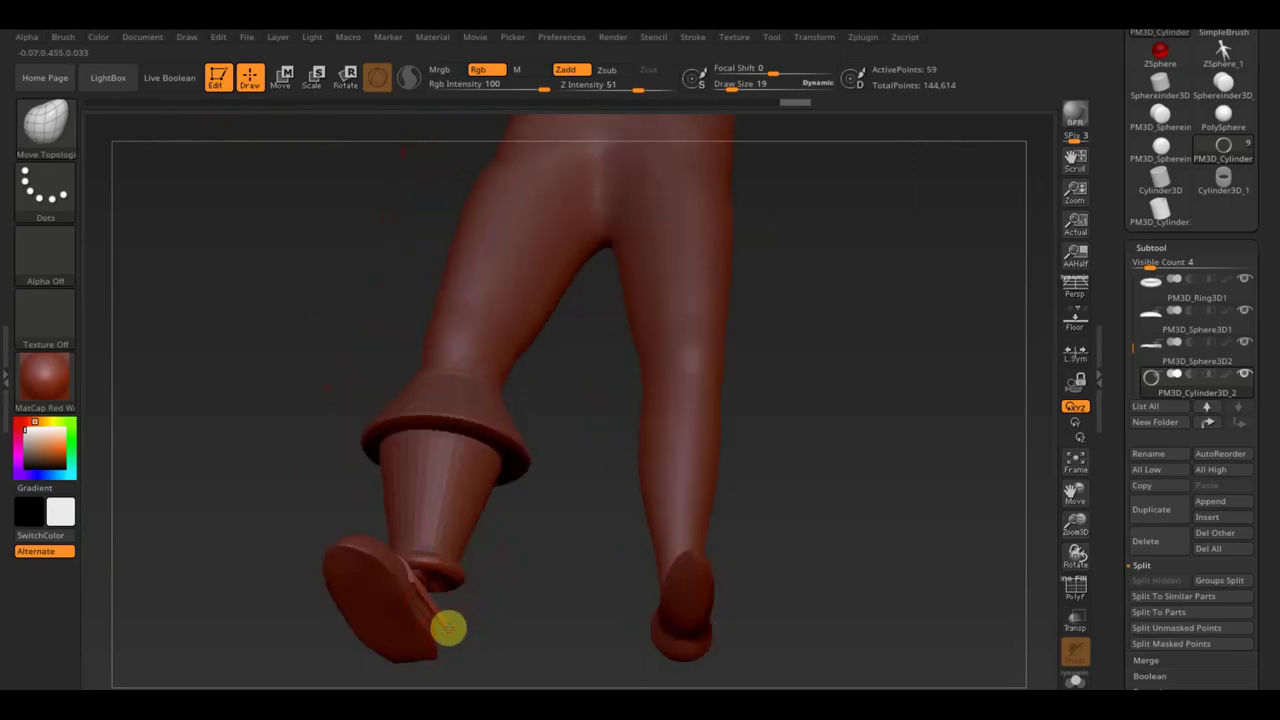
pyautogui.moveTo(432, 630)
pyautogui.mouseDown()
pyautogui.moveTo(425, 595)
pyautogui.moveTo(446, 631)
pyautogui.mouseUp()
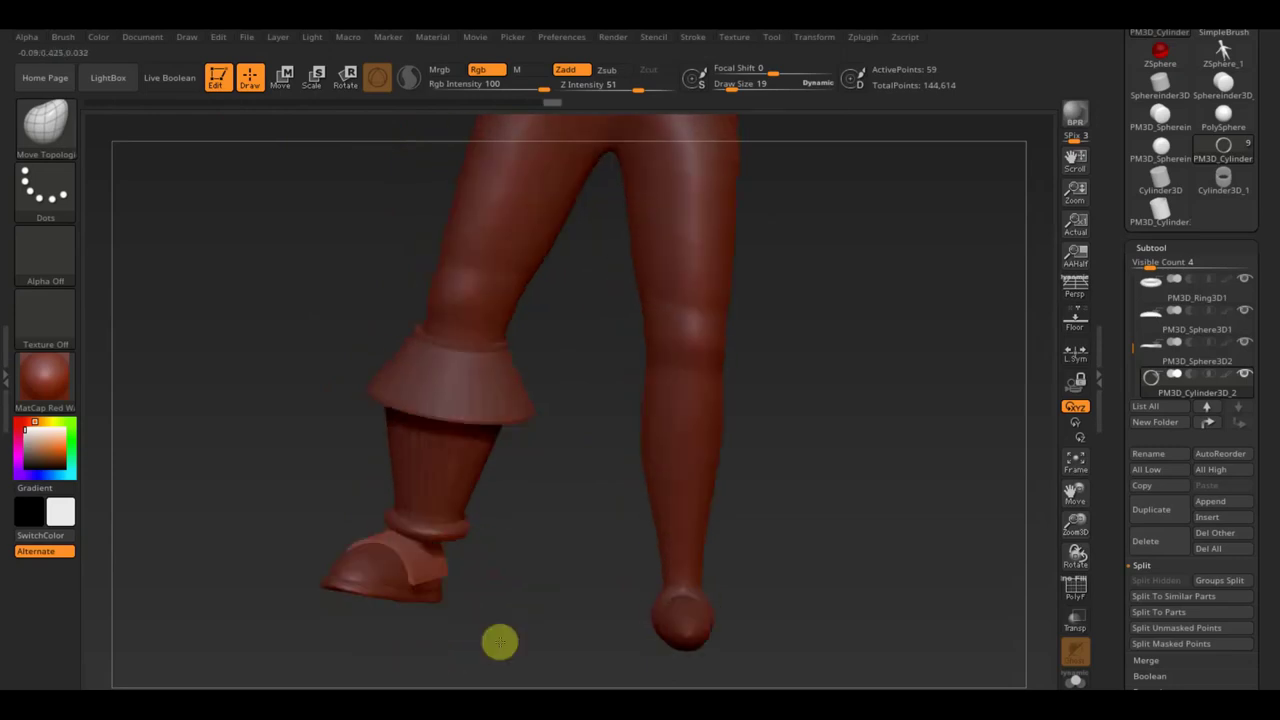
pyautogui.moveTo(685, 605)
pyautogui.mouseDown()
pyautogui.moveTo(720, 534)
pyautogui.moveTo(734, 566)
pyautogui.moveTo(683, 600)
pyautogui.moveTo(536, 596)
pyautogui.mouseUp()
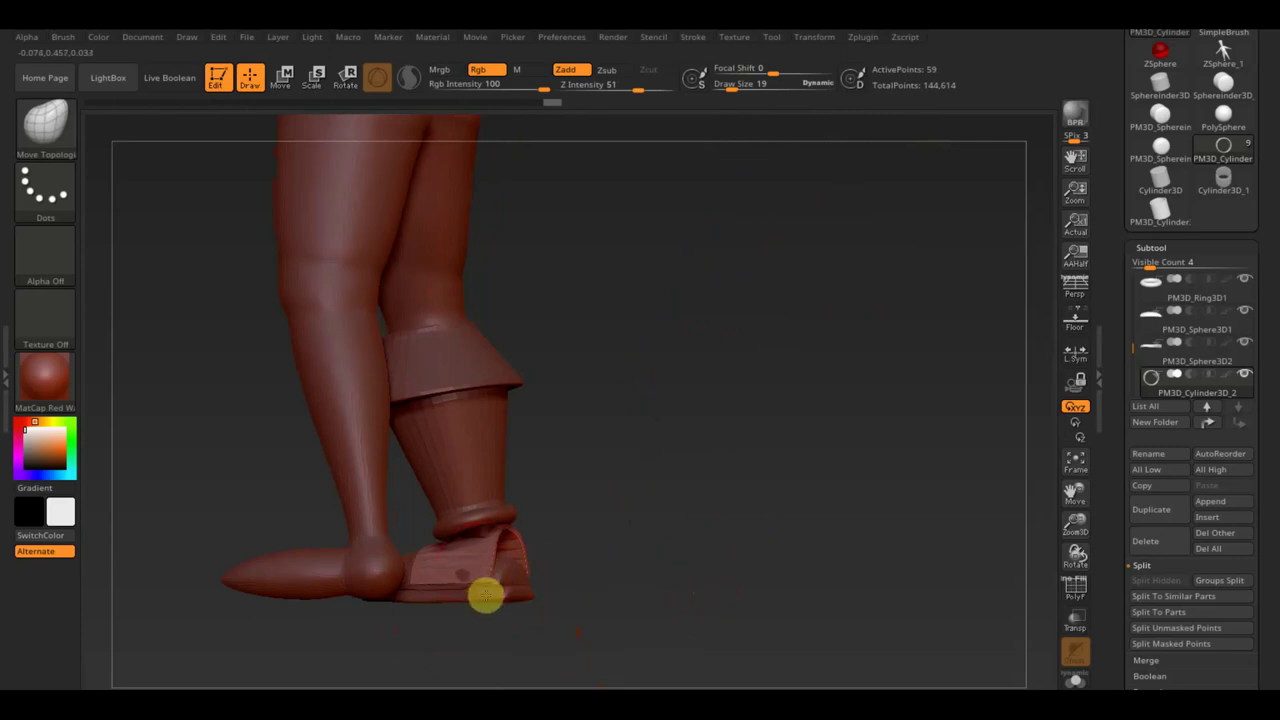
pyautogui.moveTo(583, 571)
pyautogui.mouseDown()
pyautogui.moveTo(551, 580)
pyautogui.moveTo(648, 536)
pyautogui.mouseUp()
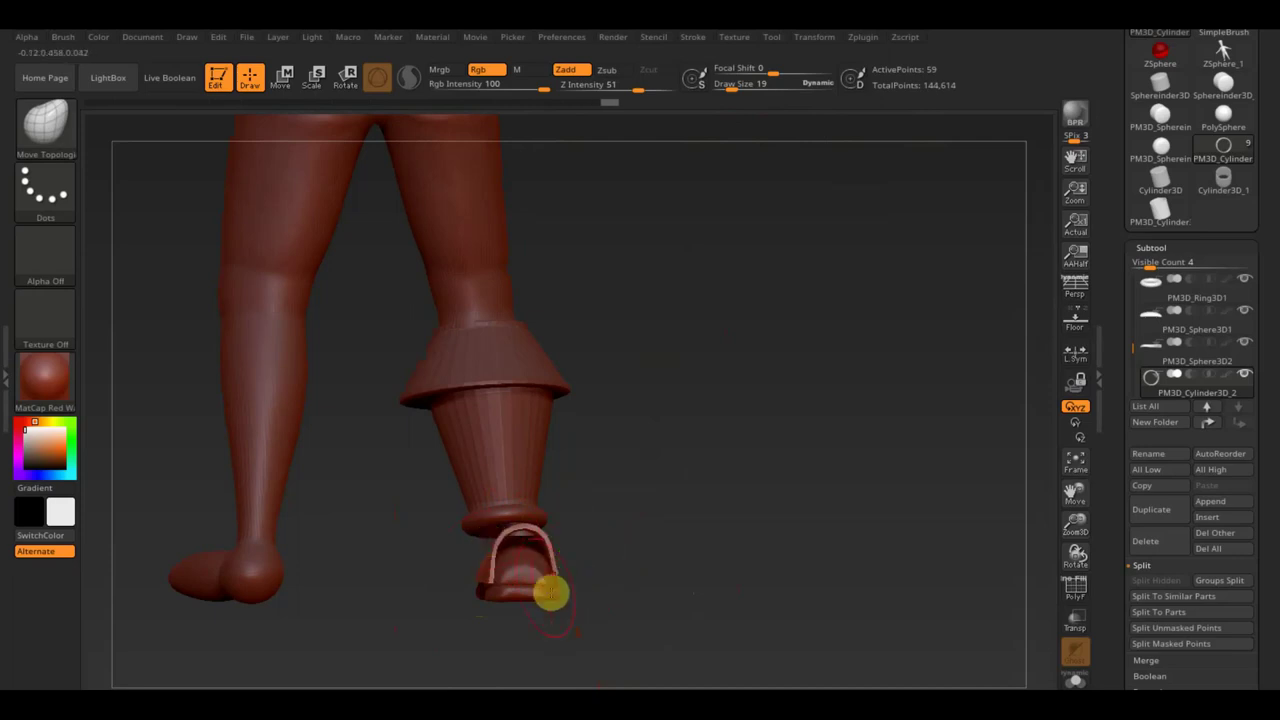
# Make the PM3D_Sphere3D1 shoe sole the active subtool and orbit to a side view of the boot
pyautogui.keyDown('alt'); pyautogui.click(522, 563); pyautogui.keyUp('alt')
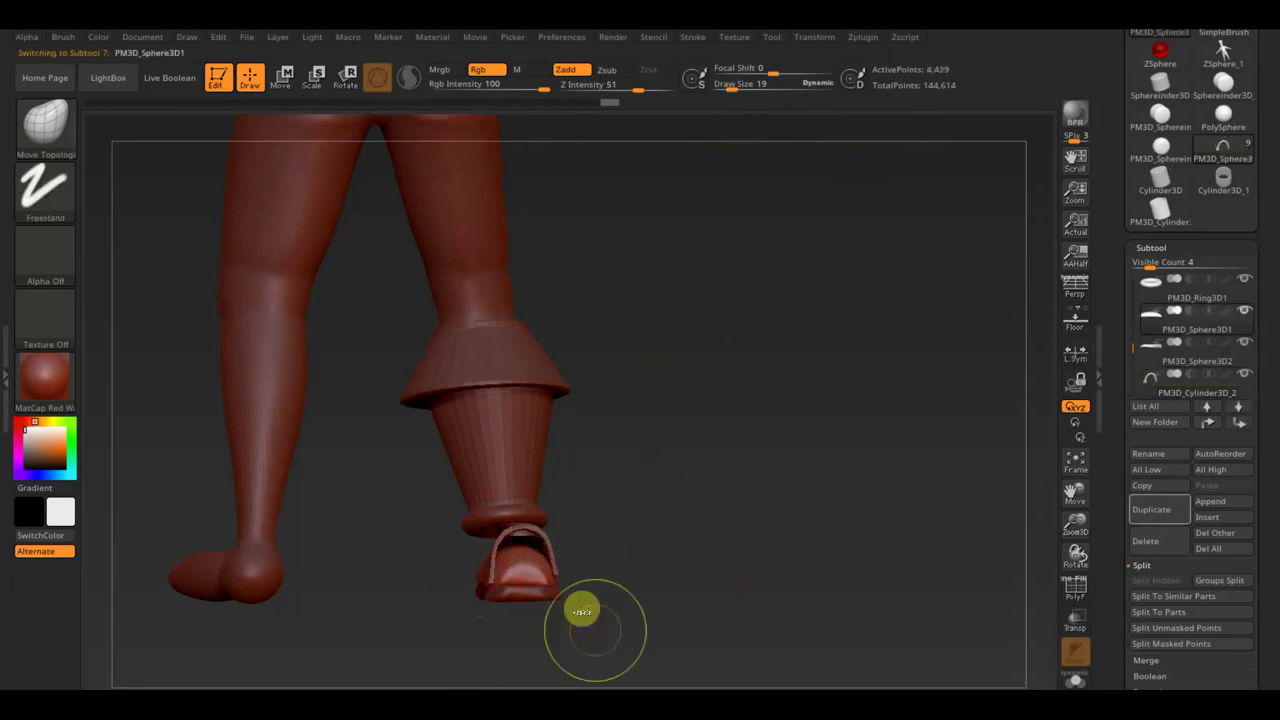
pyautogui.keyDown('ctrl'); pyautogui.moveTo(611, 643); pyautogui.dragTo(477, 580); pyautogui.keyUp('ctrl')
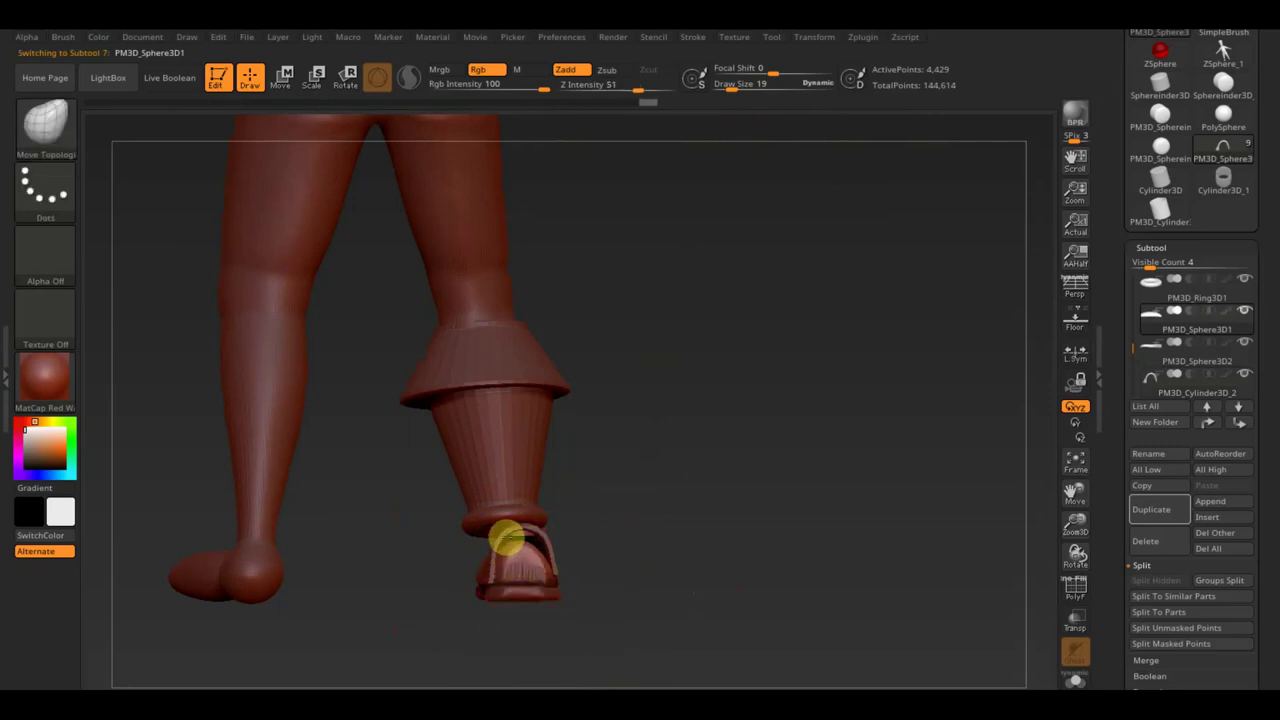
pyautogui.moveTo(545, 530)
pyautogui.mouseDown()
pyautogui.moveTo(571, 563)
pyautogui.moveTo(543, 571)
pyautogui.moveTo(511, 556)
pyautogui.mouseUp()
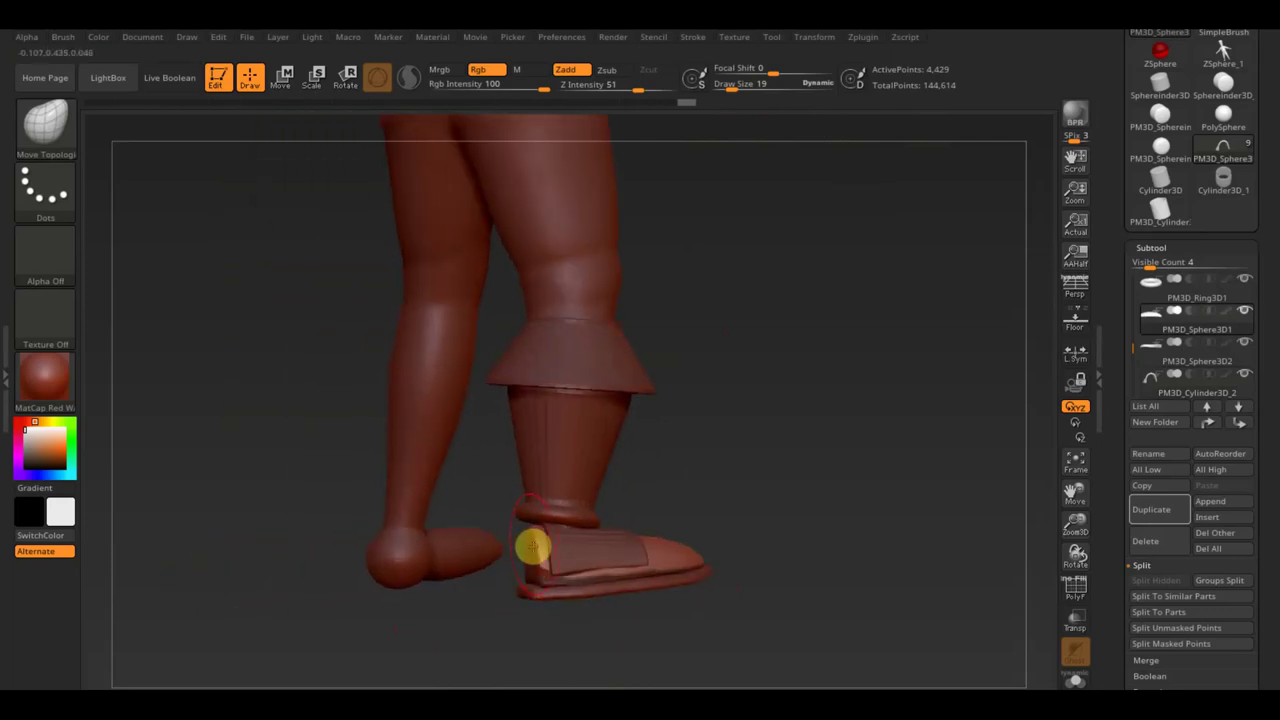
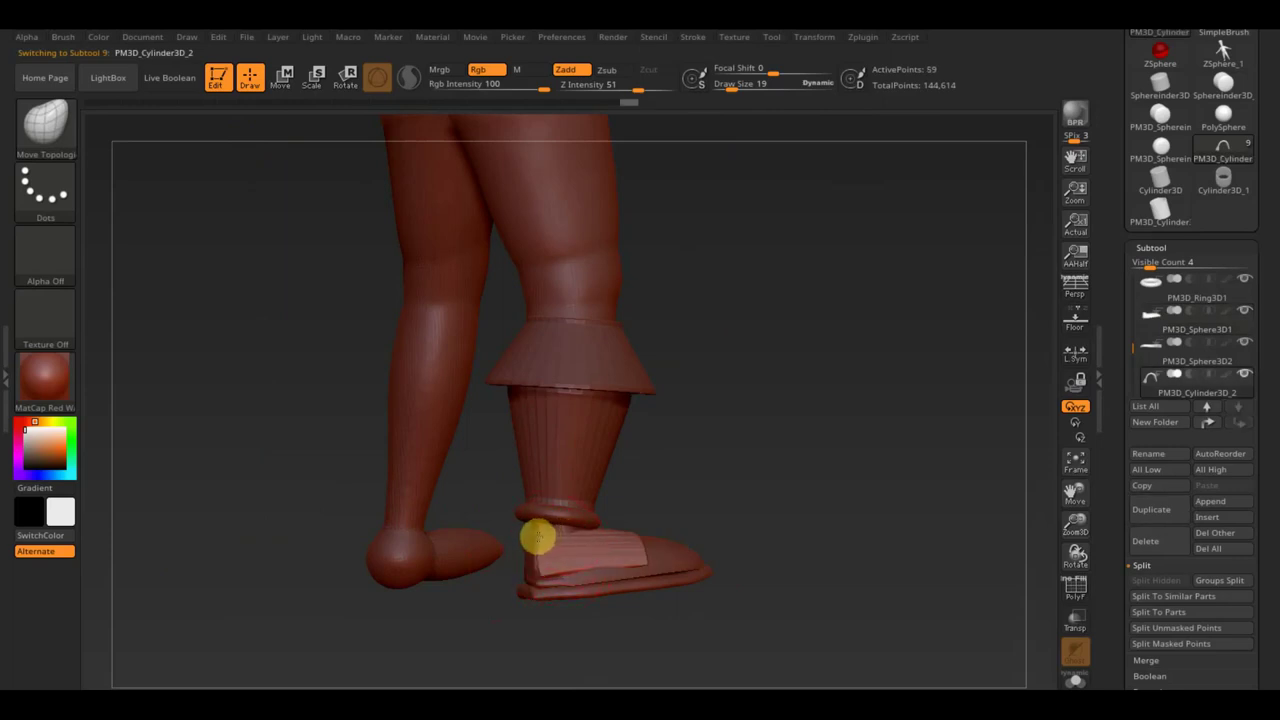
# Reshape the left boot's arched front piece with Move Topological, checking it from several angles
pyautogui.moveTo(566, 522)
pyautogui.mouseDown(button='right')
pyautogui.moveTo(600, 543)
pyautogui.moveTo(603, 503)
pyautogui.moveTo(730, 430)
pyautogui.moveTo(763, 460)
pyautogui.moveTo(588, 562)
pyautogui.mouseUp(button='right')
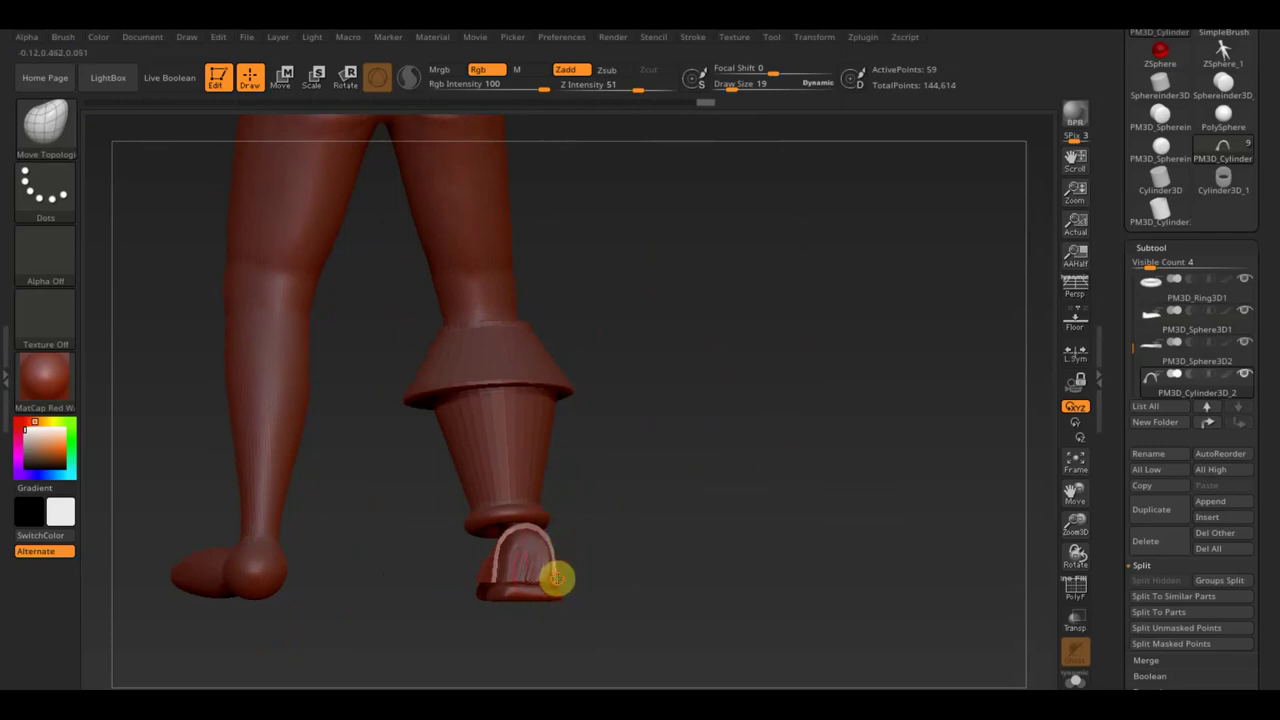
pyautogui.moveTo(556, 580)
pyautogui.mouseDown(button='right')
pyautogui.moveTo(643, 586)
pyautogui.moveTo(502, 585)
pyautogui.mouseUp(button='right')
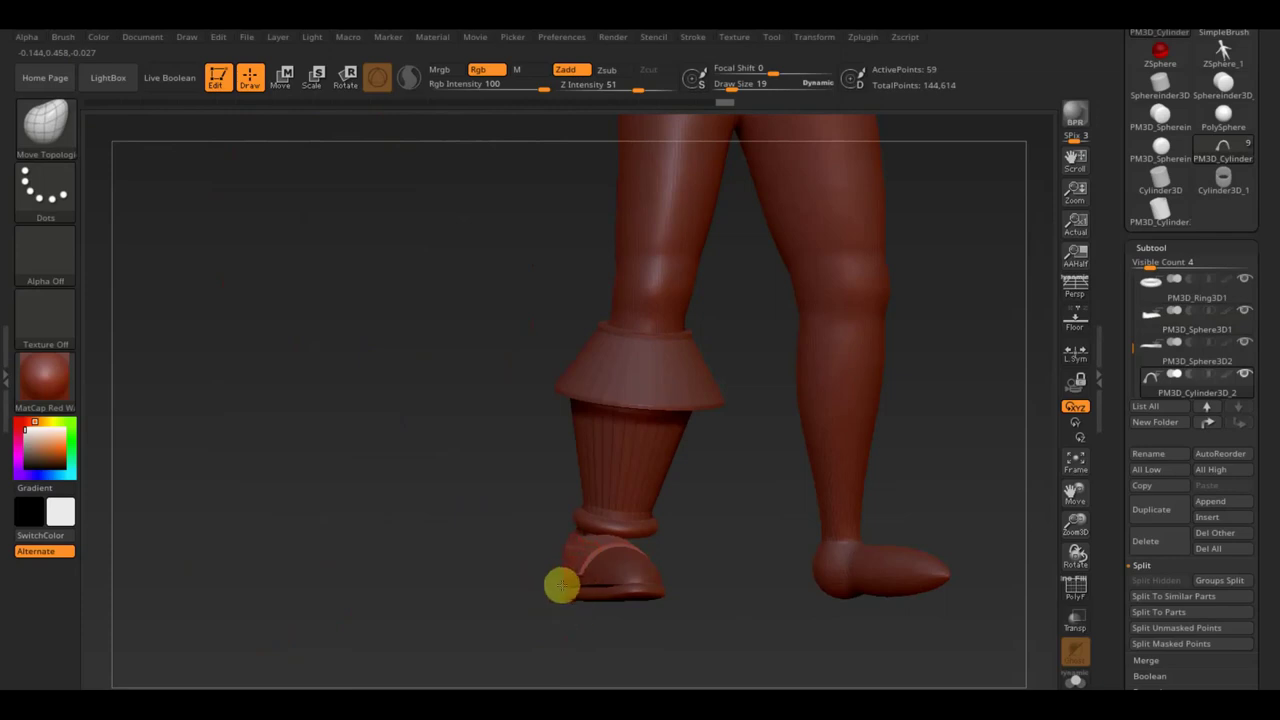
pyautogui.moveTo(556, 610); pyautogui.dragTo(586, 570)
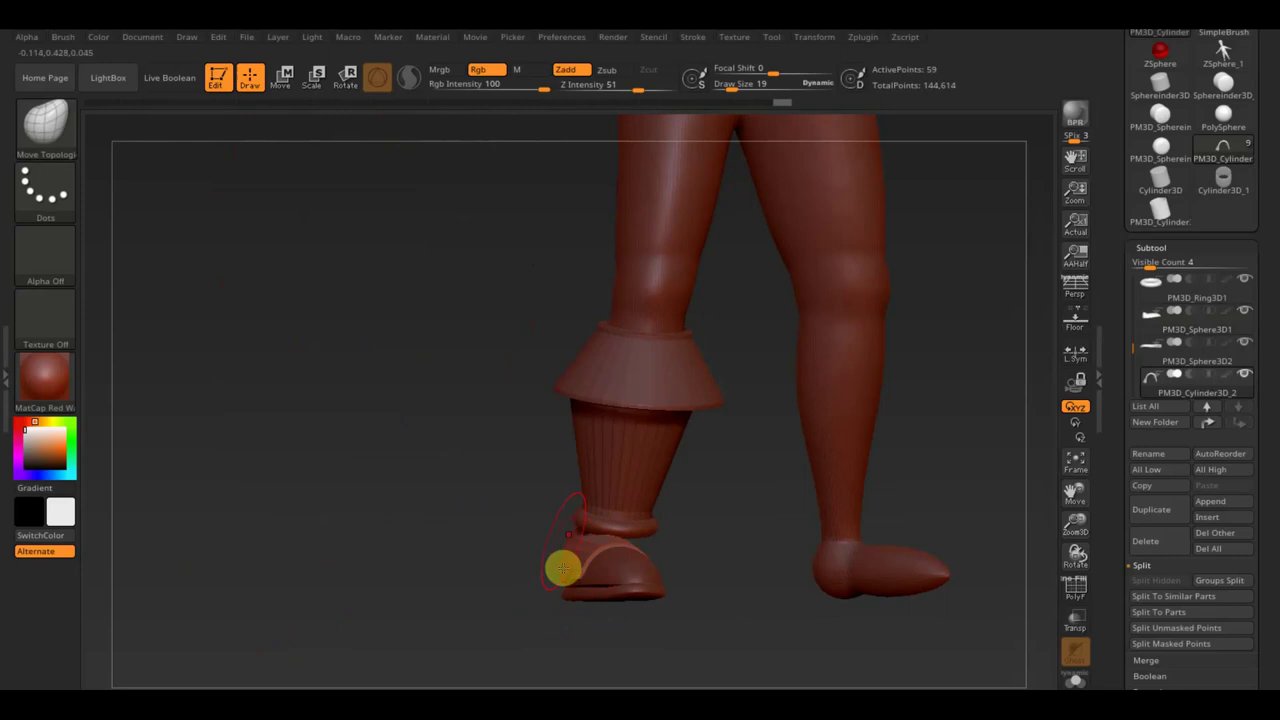
pyautogui.moveTo(689, 529); pyautogui.dragTo(683, 546, button='right')
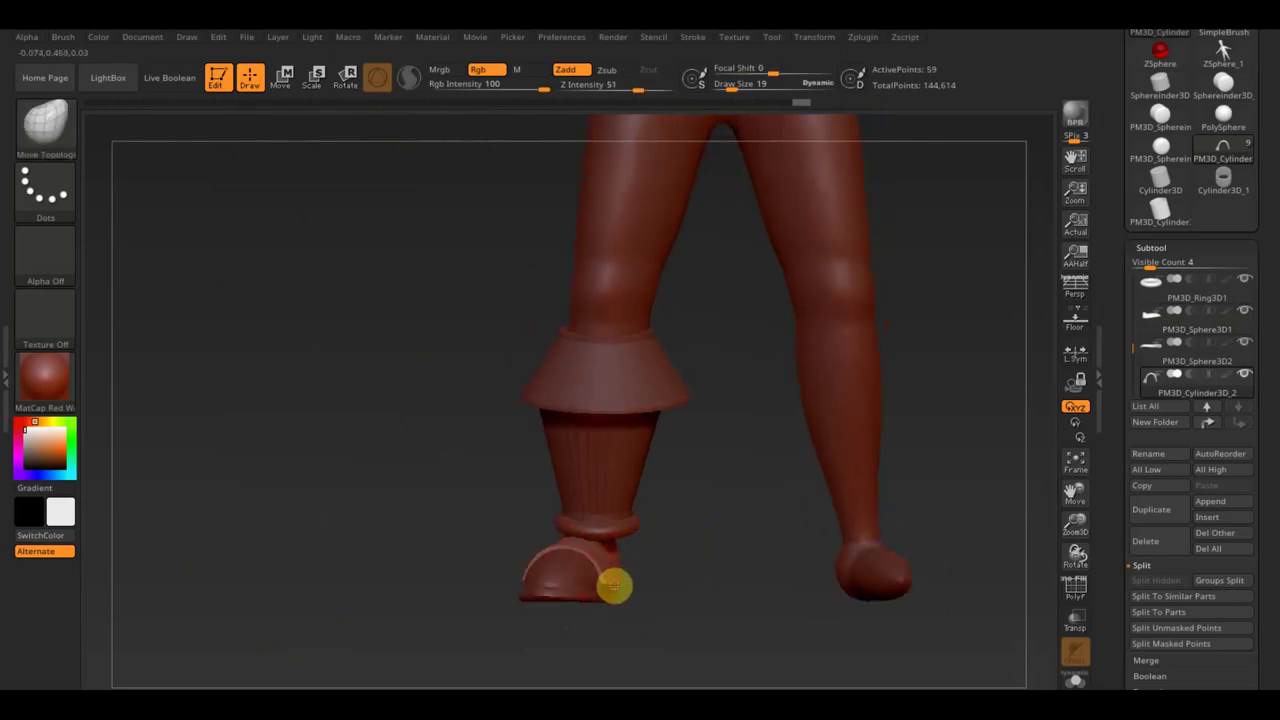
pyautogui.moveTo(774, 514)
pyautogui.mouseDown(button='right')
pyautogui.moveTo(735, 533)
pyautogui.moveTo(851, 486)
pyautogui.moveTo(811, 523)
pyautogui.mouseUp(button='right')
# Mirror And Weld the leg ruffle and the ribbed boot onto the right leg
pyautogui.keyDown('alt'); pyautogui.click(606, 500); pyautogui.keyUp('alt')
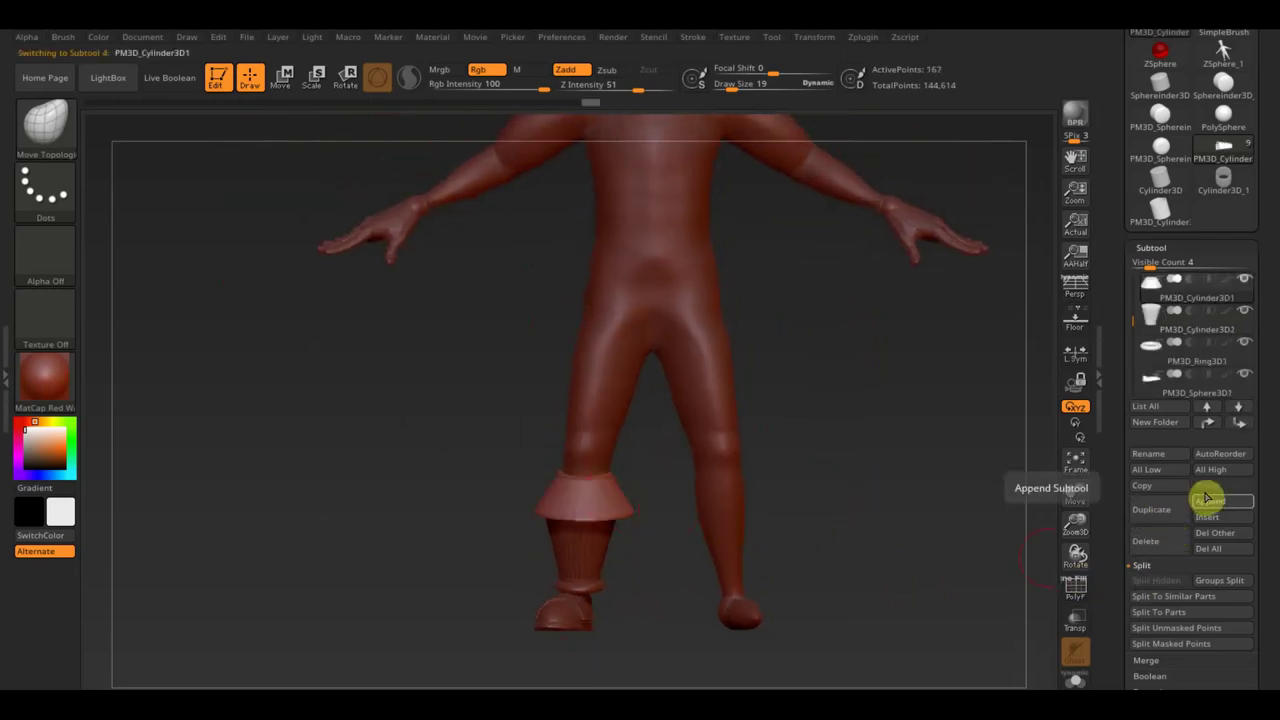
pyautogui.moveTo(1268, 655); pyautogui.dragTo(1276, 554)
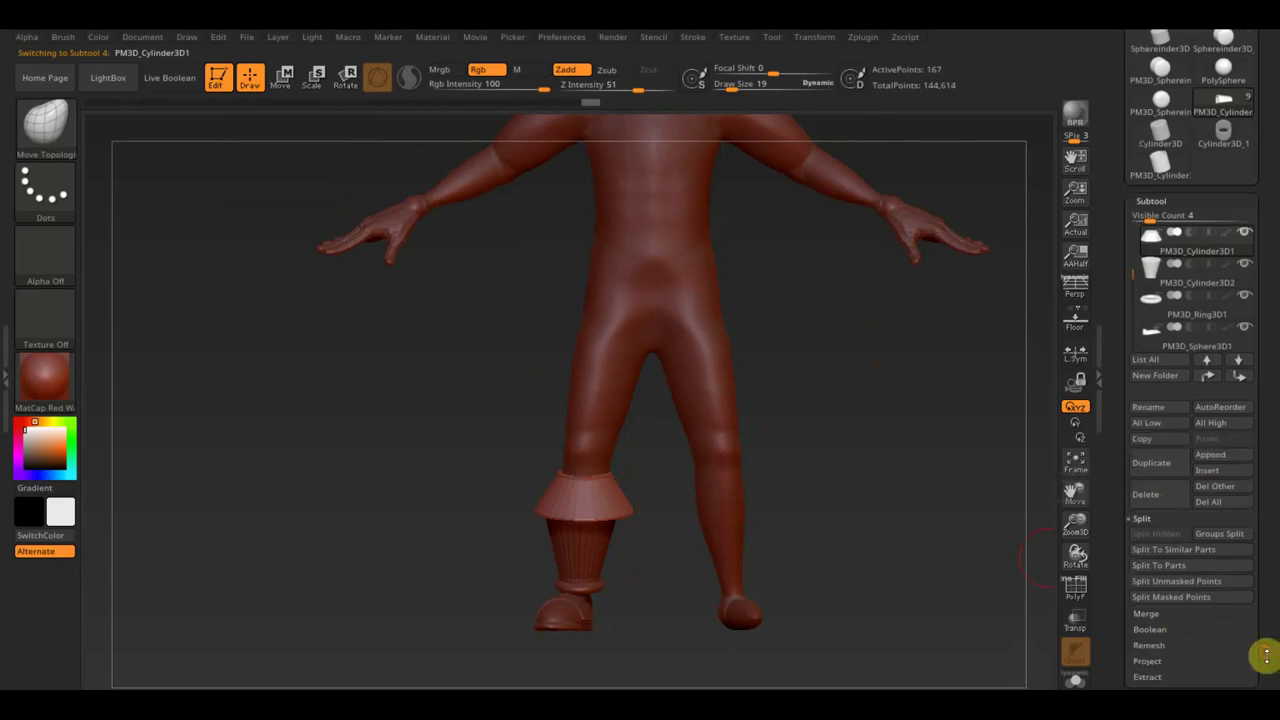
pyautogui.click(1160, 552)
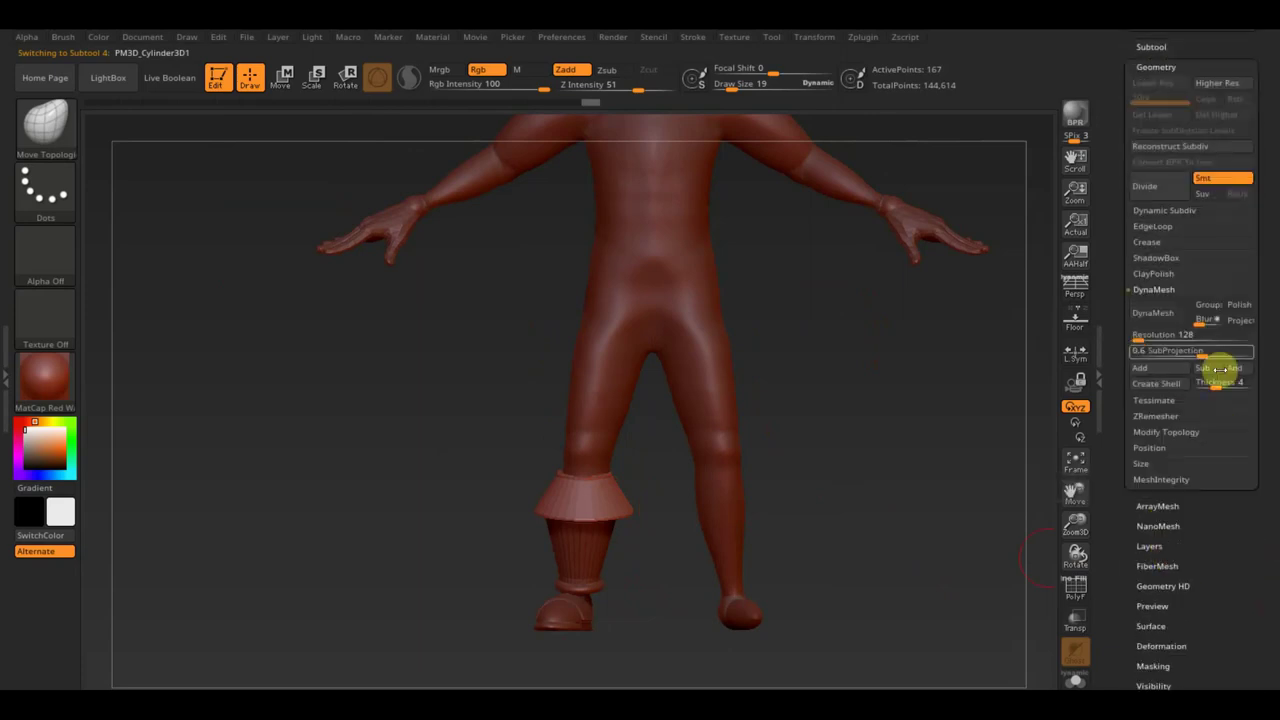
pyautogui.click(1174, 432)
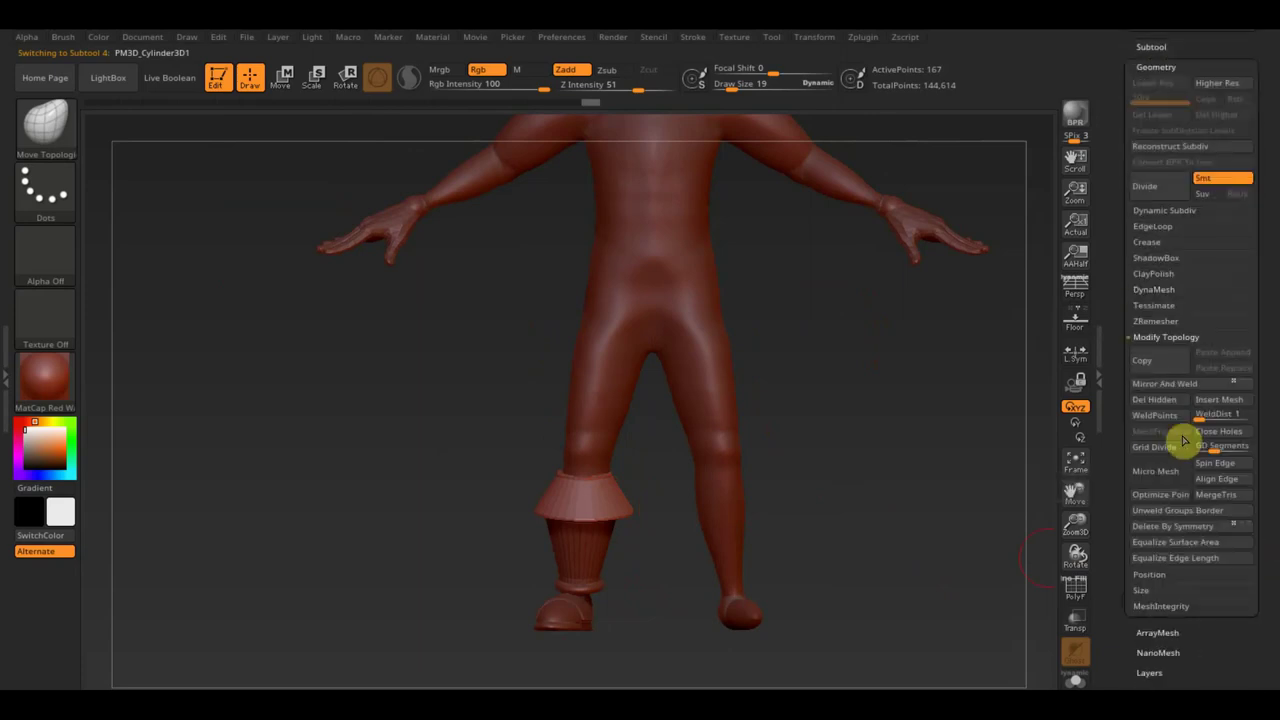
pyautogui.click(1182, 384)
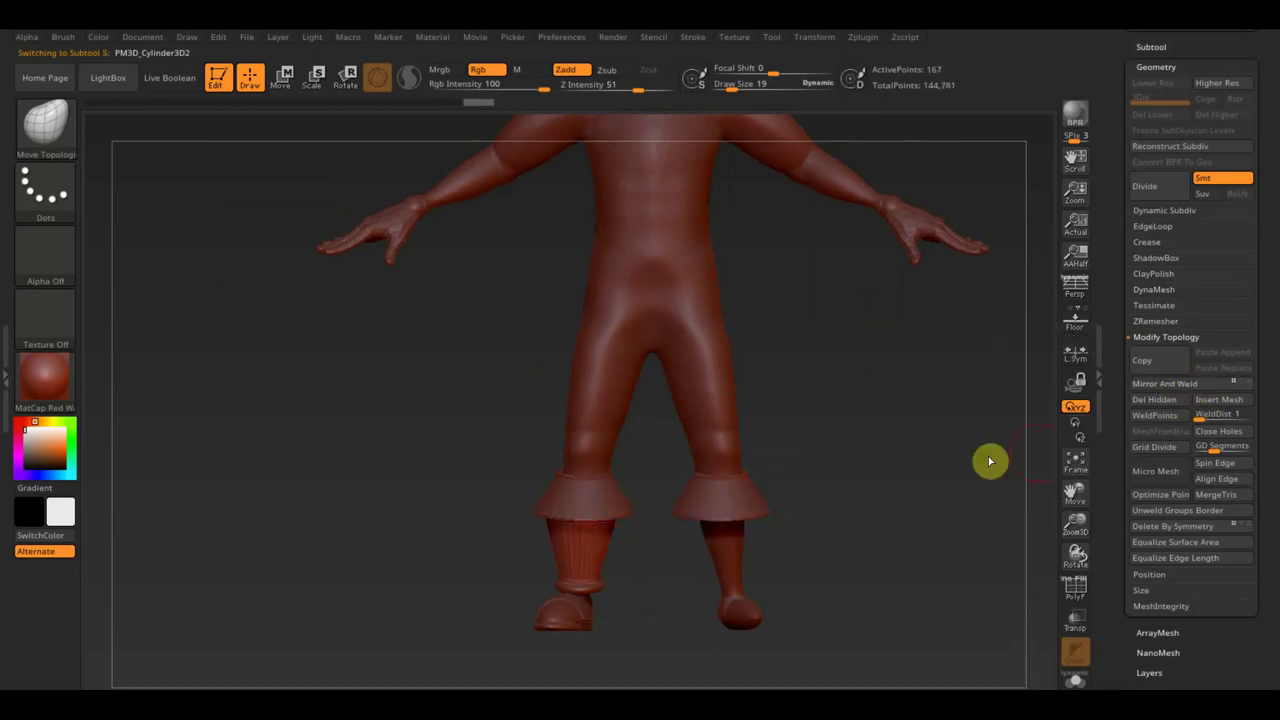
pyautogui.click(1166, 384)
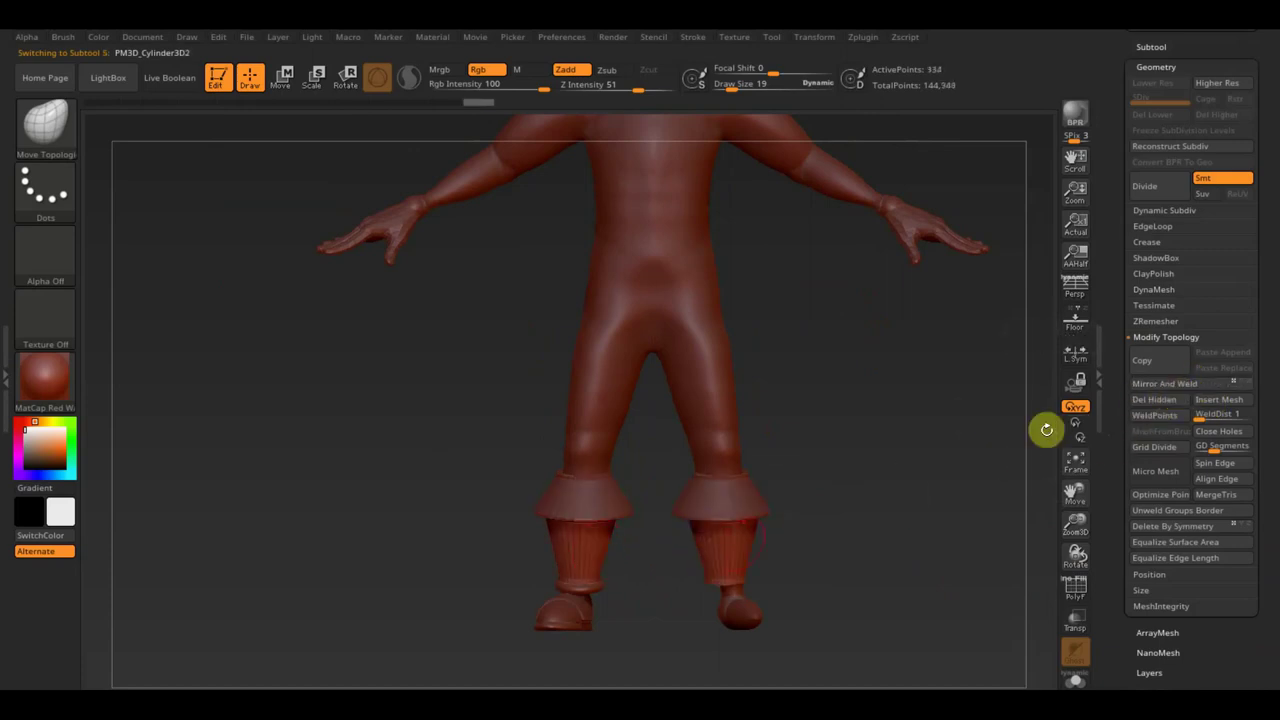
# Mirror And Weld the ankle ring and both shoe pieces onto the right foot
pyautogui.keyDown('alt'); pyautogui.click(594, 592); pyautogui.keyUp('alt')
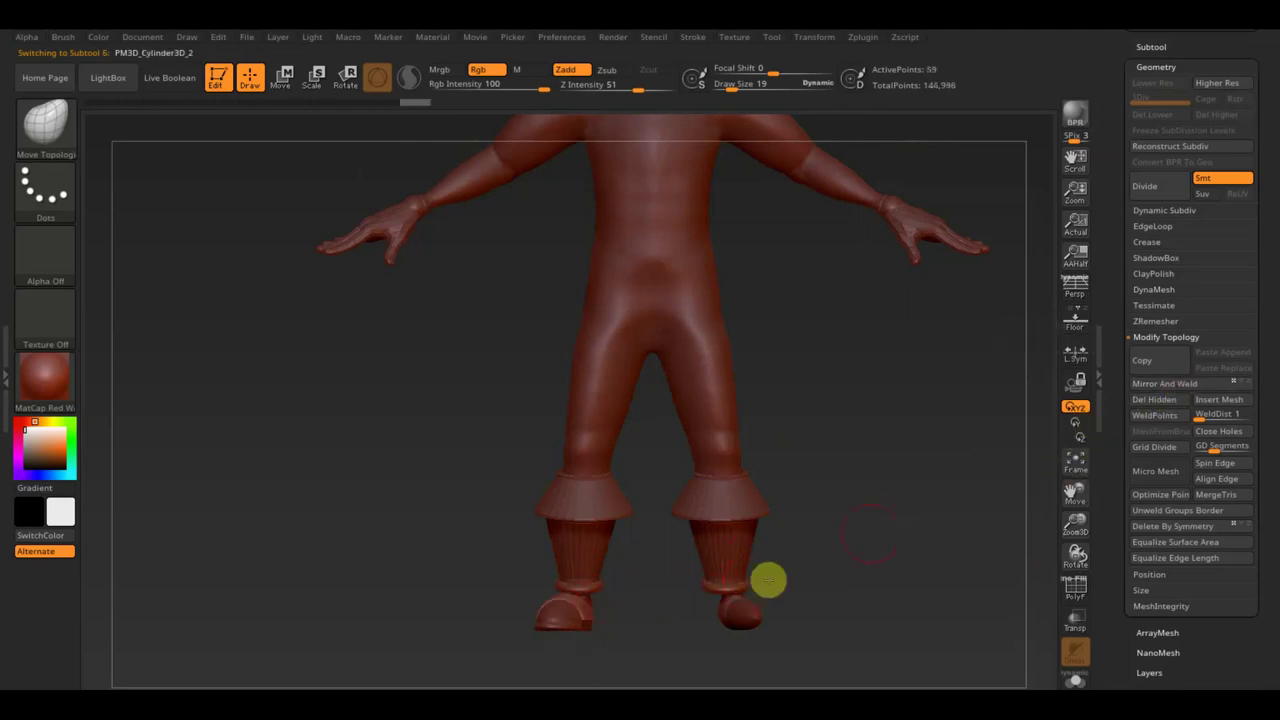
pyautogui.click(1165, 383)
pyautogui.keyDown('alt'); pyautogui.click(665, 612); pyautogui.keyUp('alt')
pyautogui.keyDown('alt'); pyautogui.click(556, 614); pyautogui.keyUp('alt')
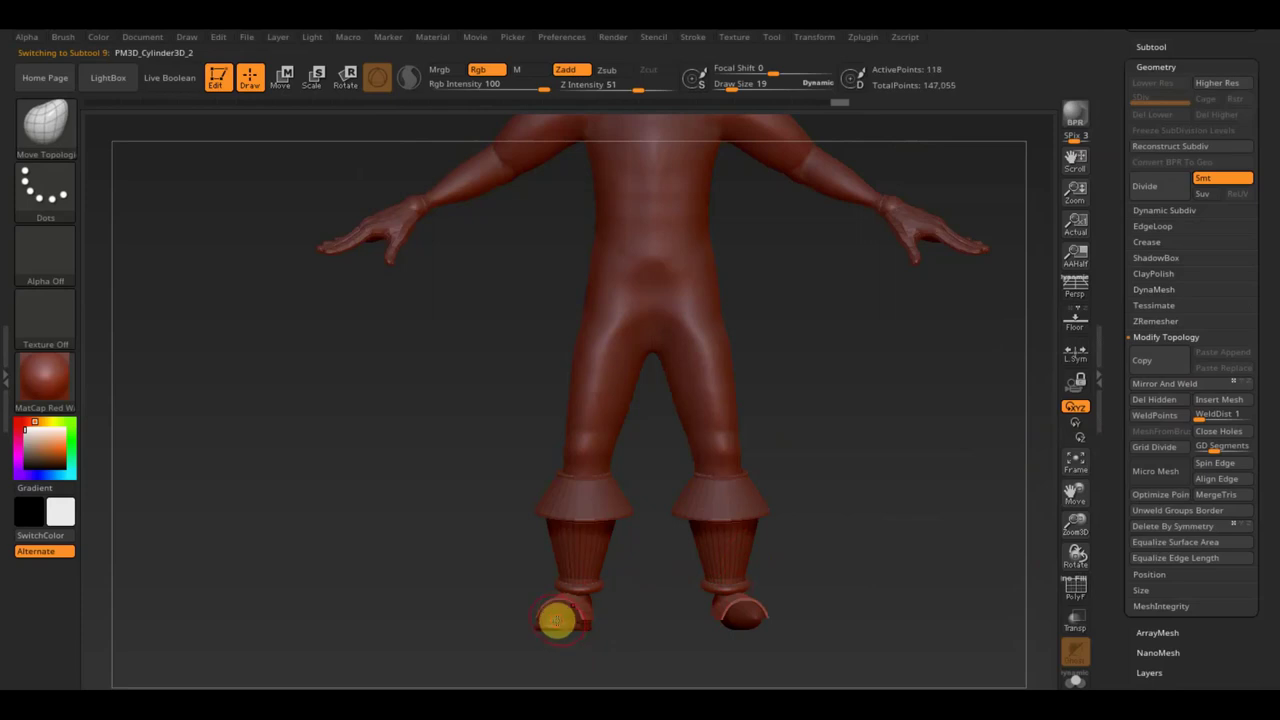
pyautogui.click(1177, 386)
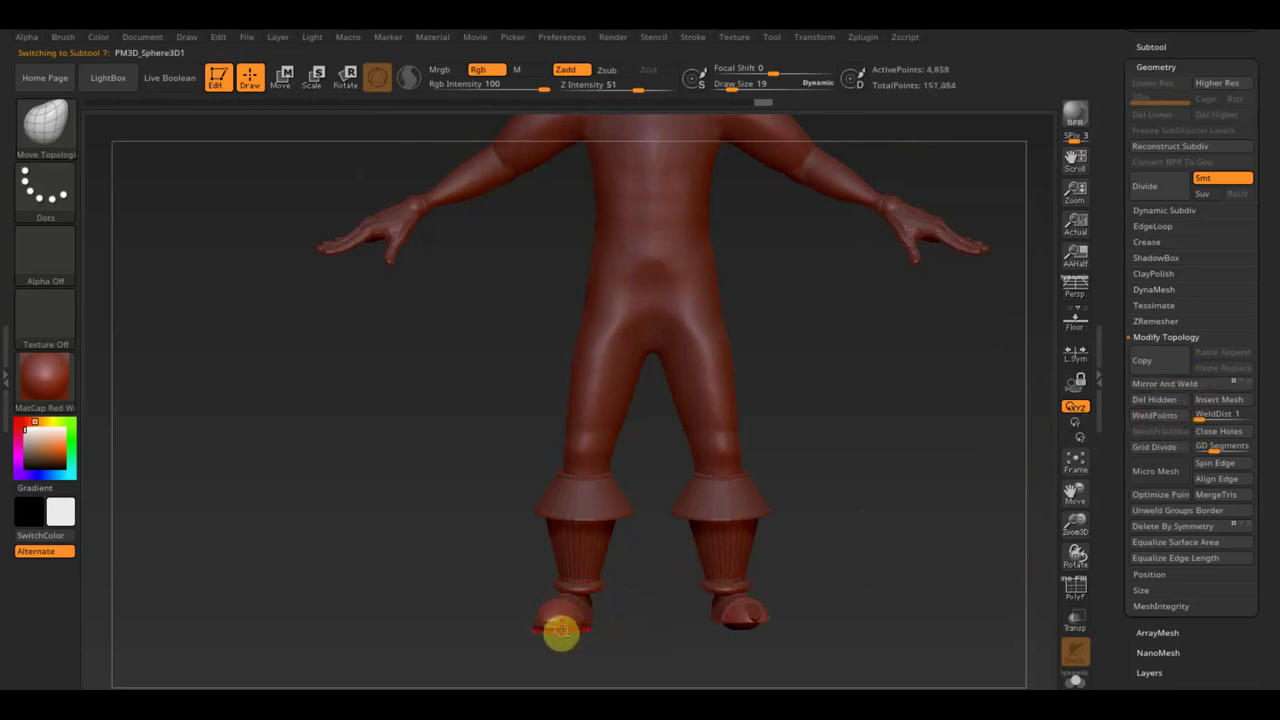
pyautogui.click(1180, 385)
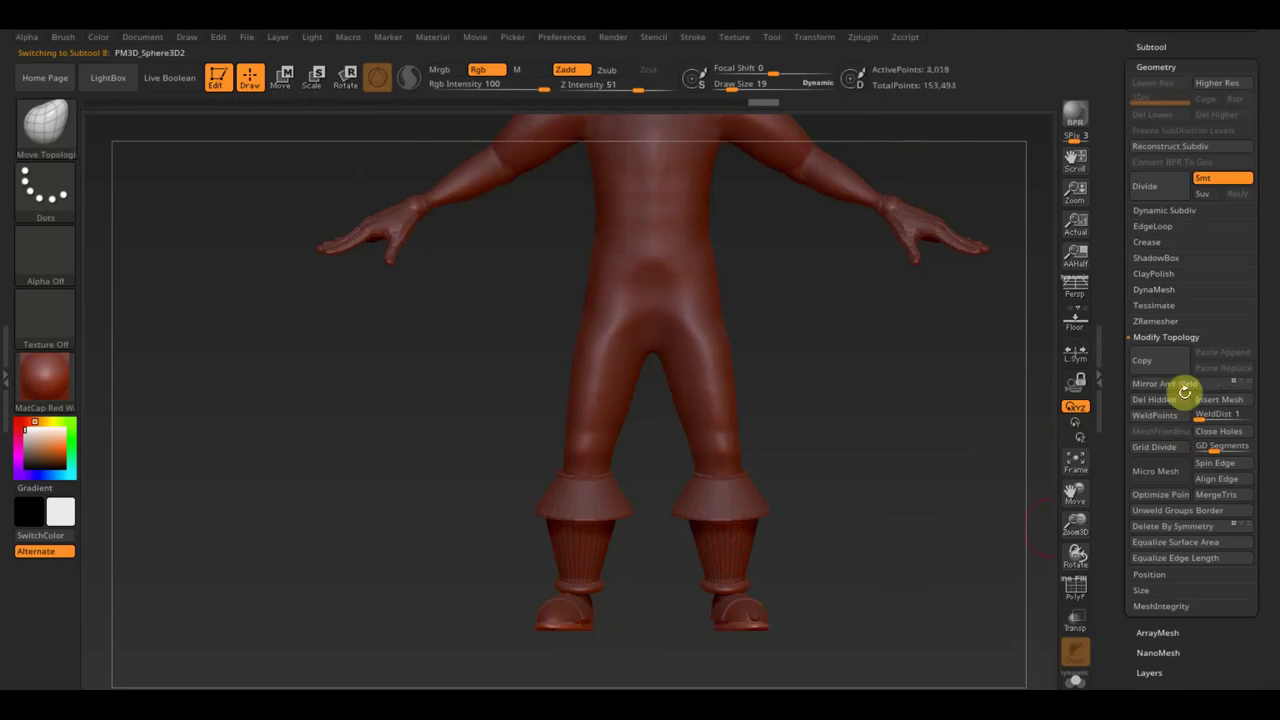
pyautogui.keyDown('alt'); pyautogui.click(846, 180); pyautogui.keyUp('alt')
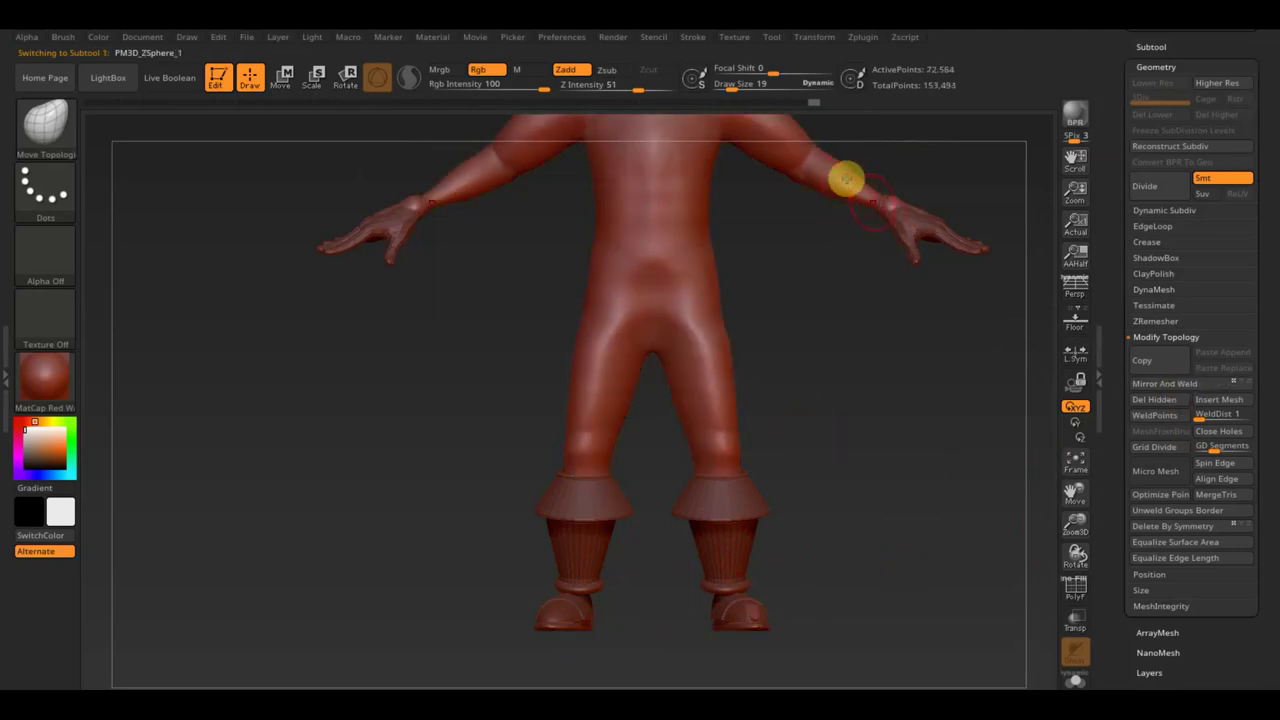
pyautogui.click(1162, 386)
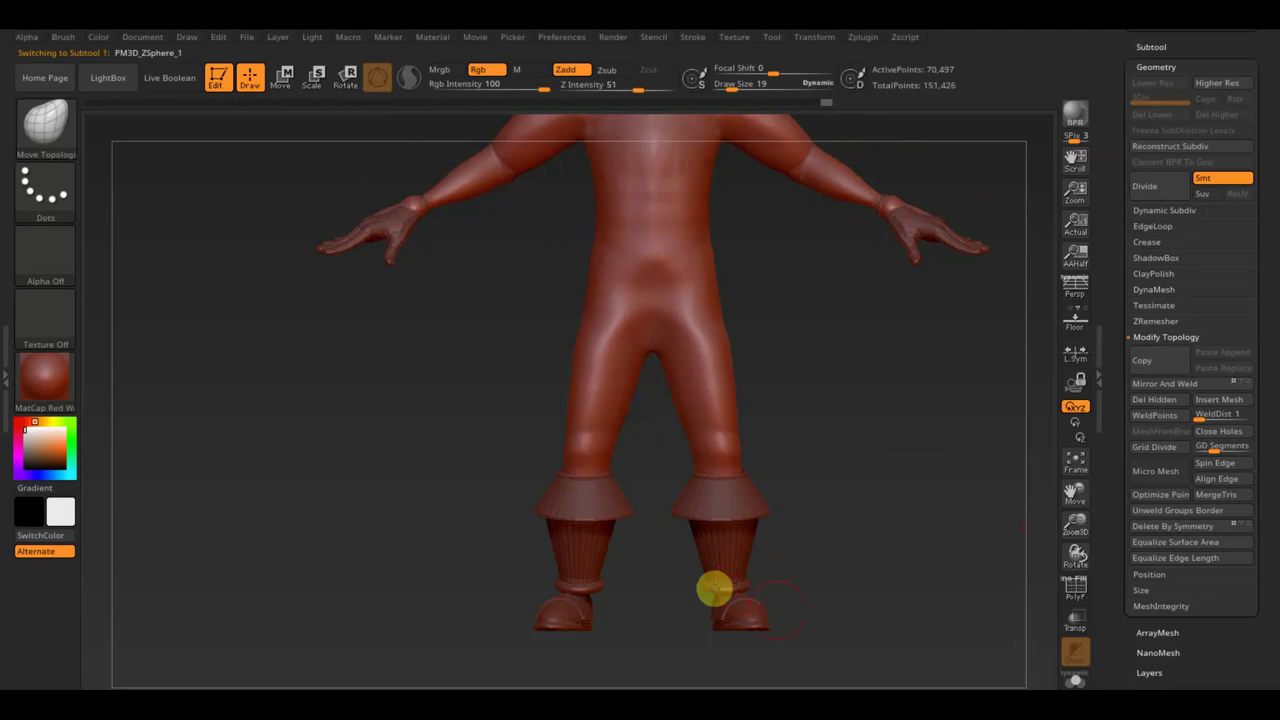
pyautogui.moveTo(763, 591)
pyautogui.keyDown('alt'); pyautogui.mouseDown()
pyautogui.moveTo(844, 505)
pyautogui.moveTo(766, 555)
pyautogui.mouseUp(); pyautogui.keyUp('alt')
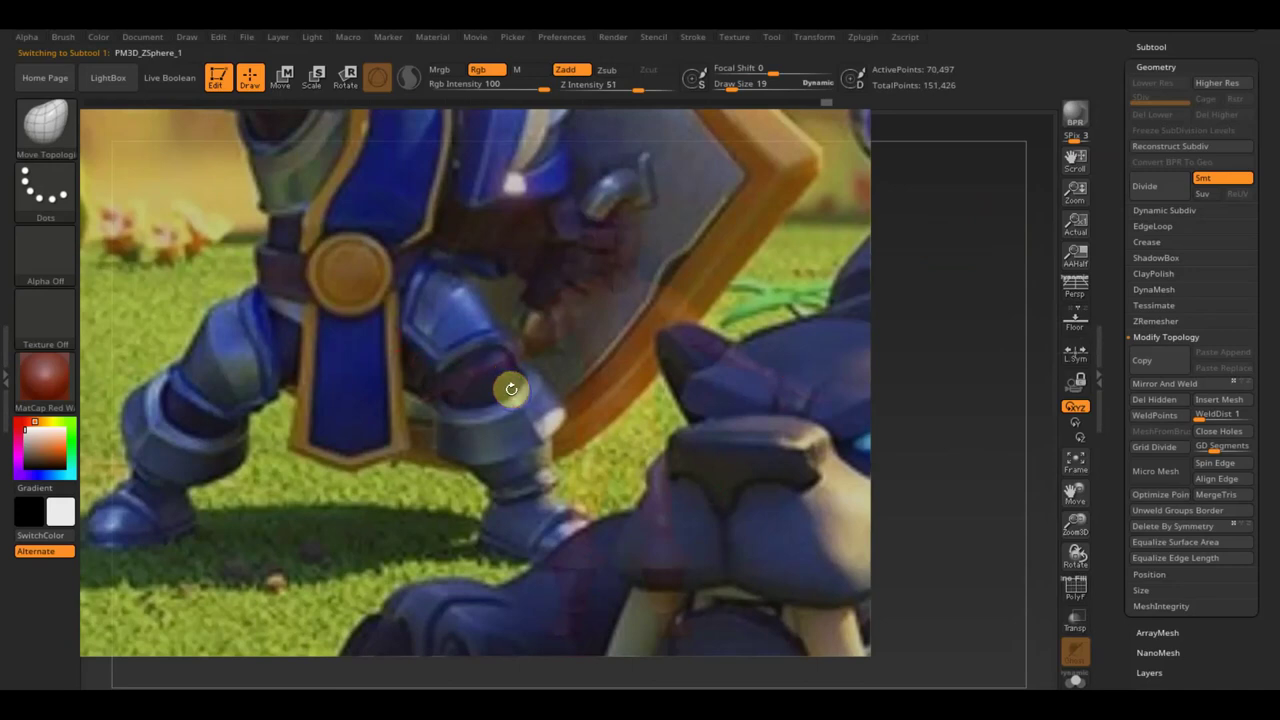
# Show the knight reference image with Spotlight, shrinking it and moving it left of the figure
pyautogui.press('shift')
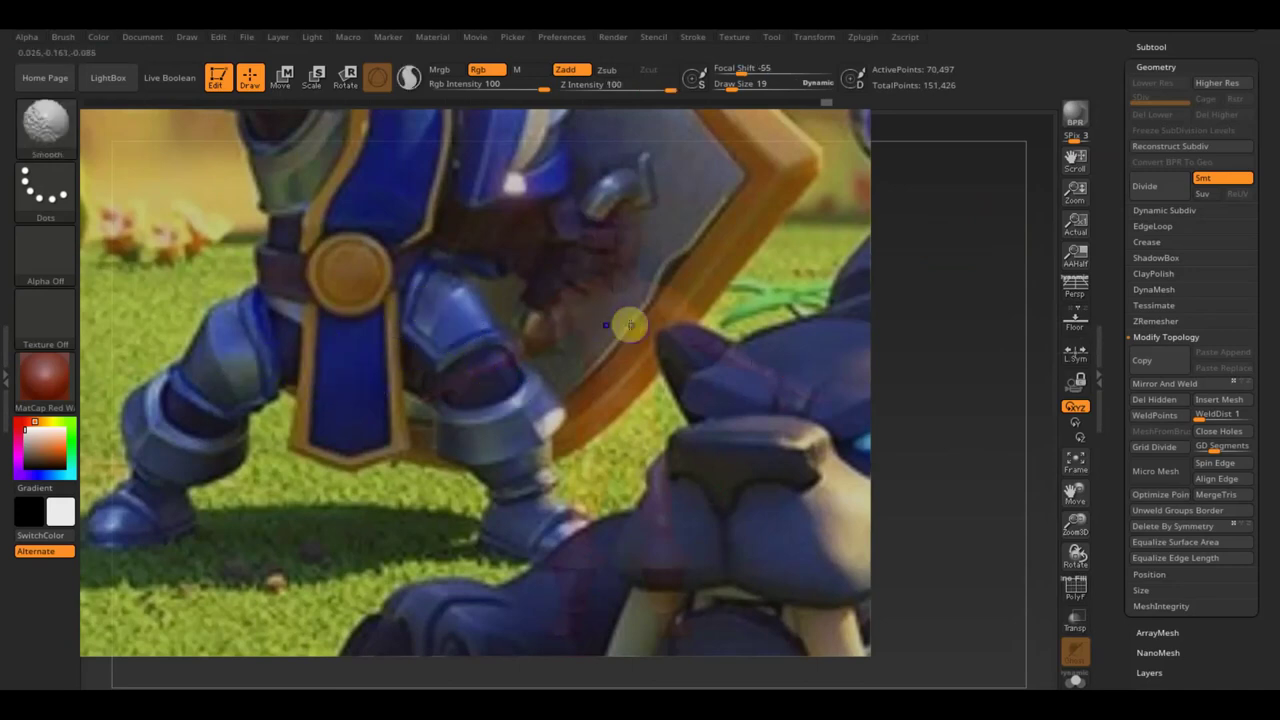
pyautogui.hotkey('shift', 'z')
pyautogui.hotkey('shift', 'z')
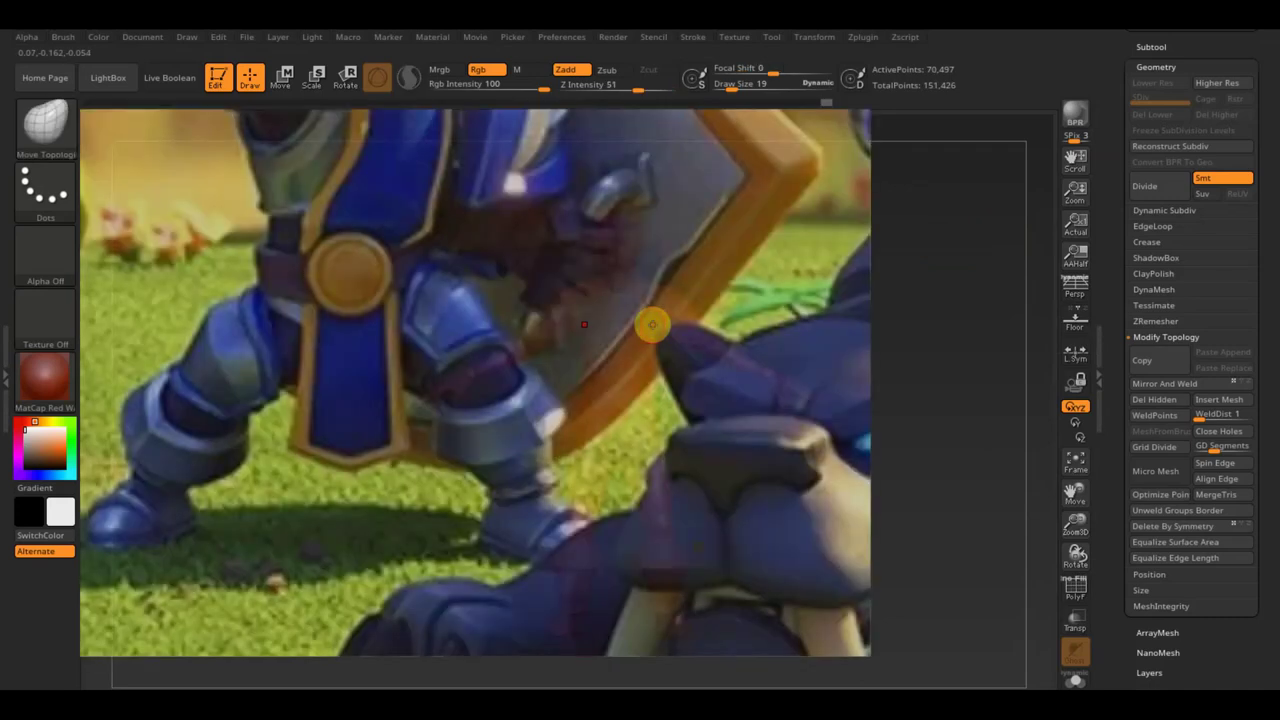
pyautogui.press('z')
pyautogui.hotkey('shift', 'z')
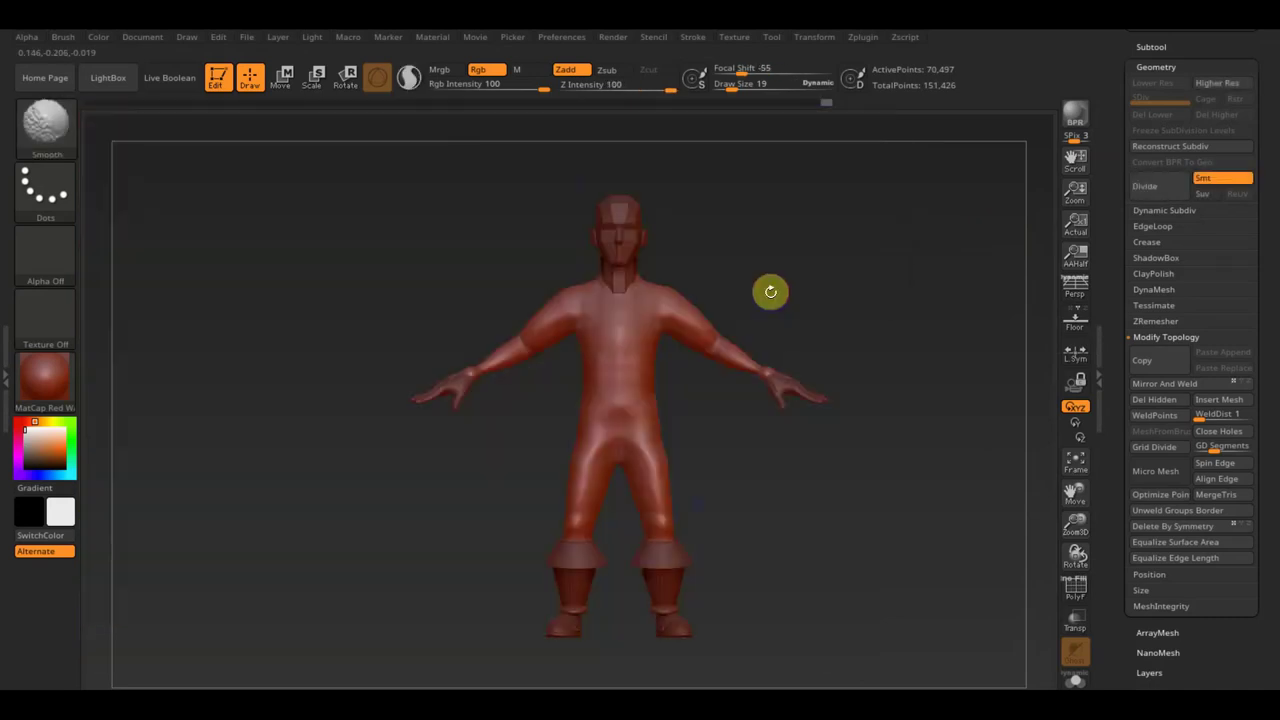
pyautogui.hotkey('shift', 'z')
pyautogui.press('z')
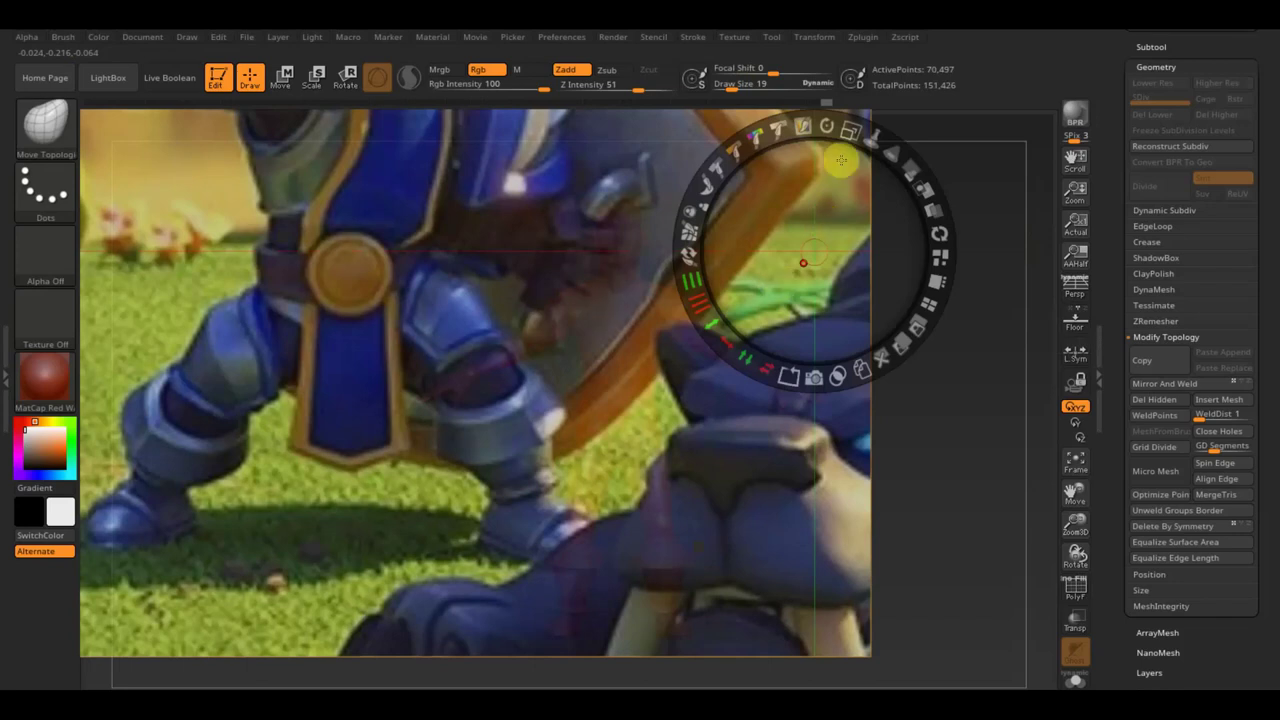
pyautogui.moveTo(848, 132); pyautogui.dragTo(716, 342)
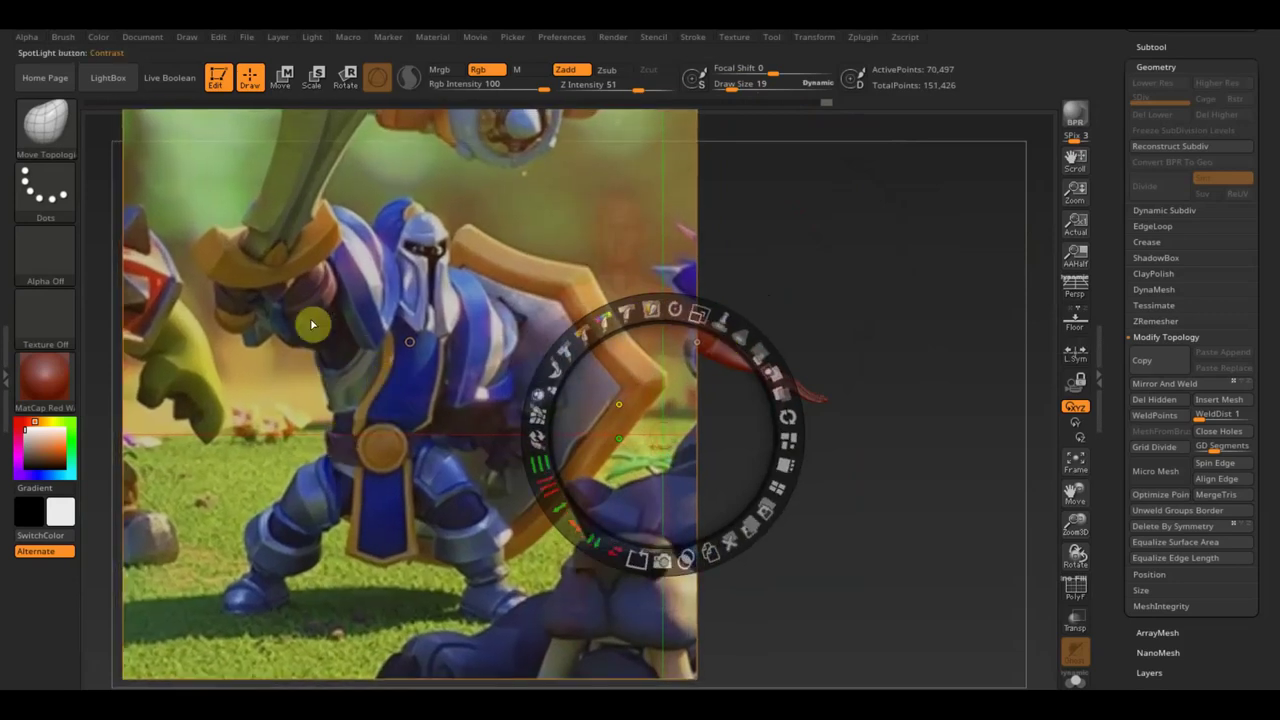
# Hide the knight reference image and turn the figure to a three-quarter view
pyautogui.press('shift')
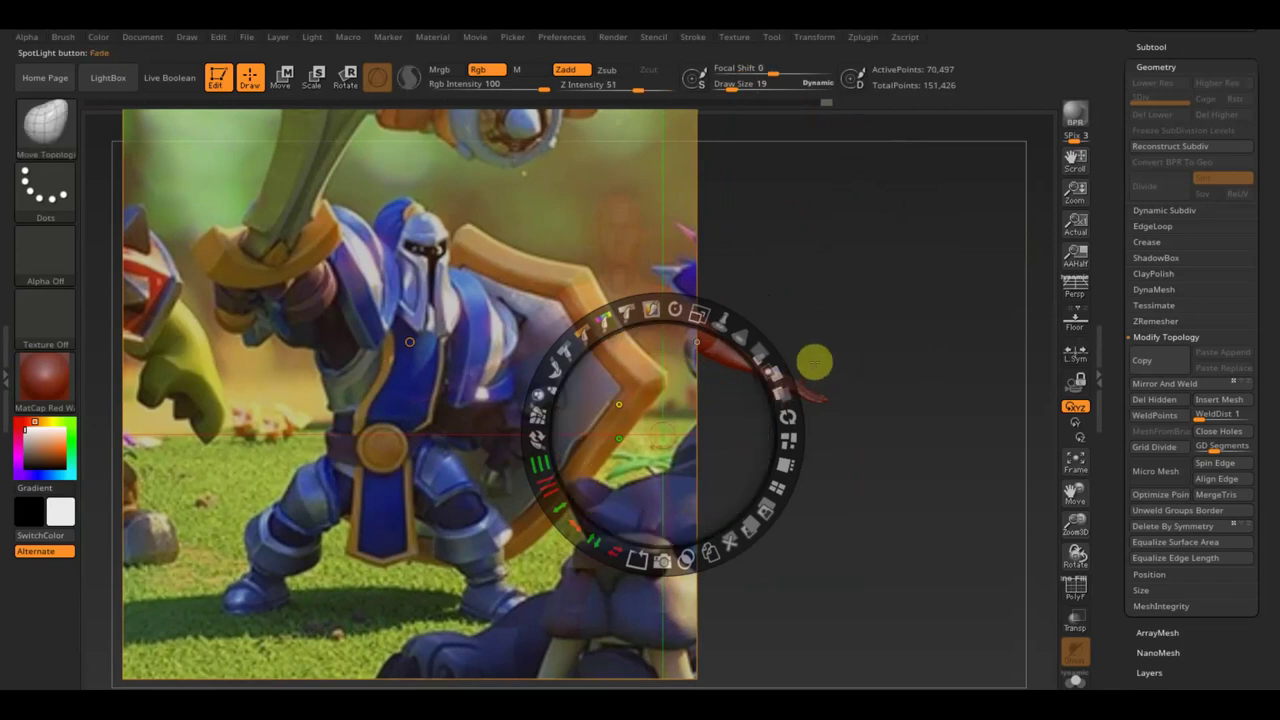
pyautogui.hotkey('shift', 'z')
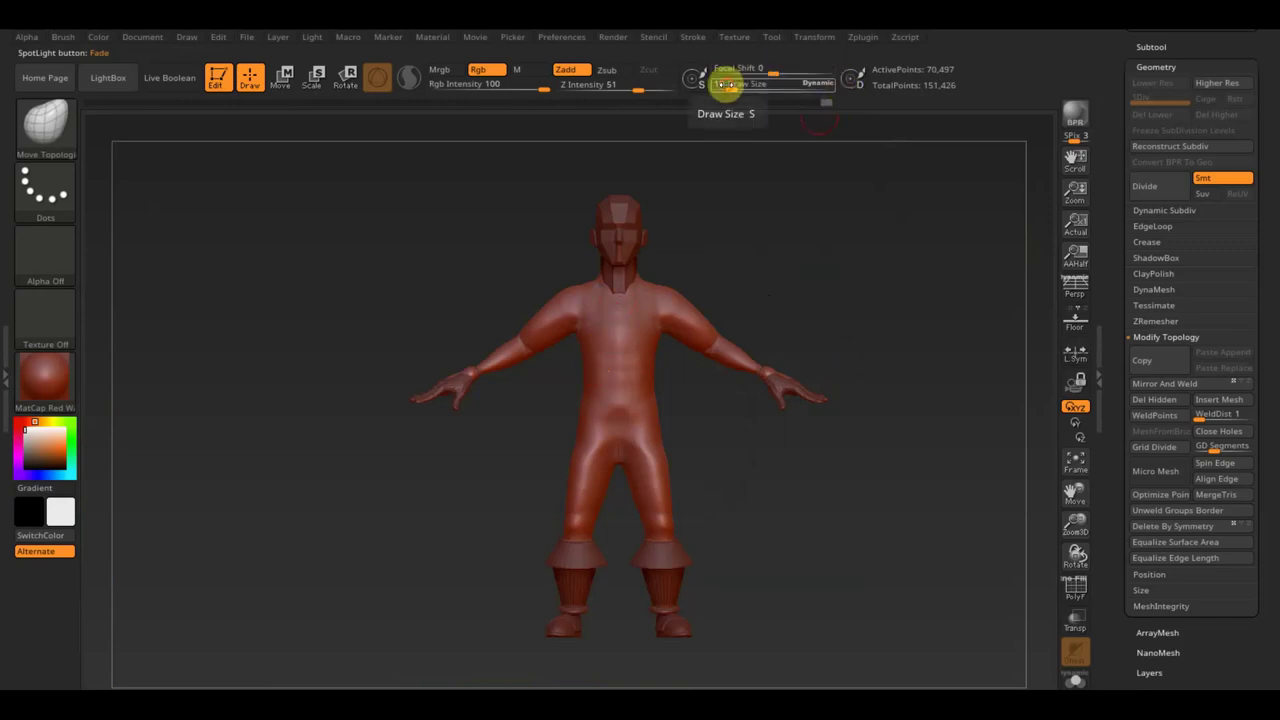
pyautogui.hotkey('shift', 'z')
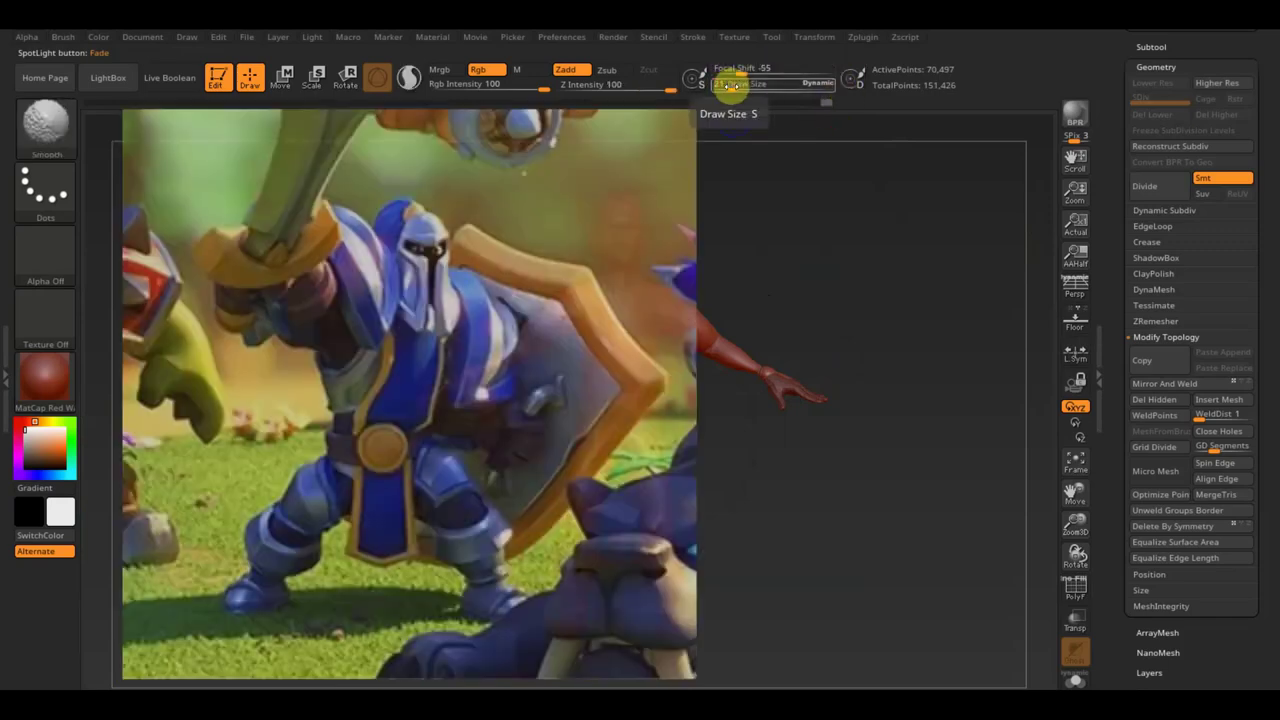
pyautogui.hotkey('shift', 'z')
pyautogui.moveTo(703, 231); pyautogui.dragTo(749, 272)
pyautogui.press('ctrl')
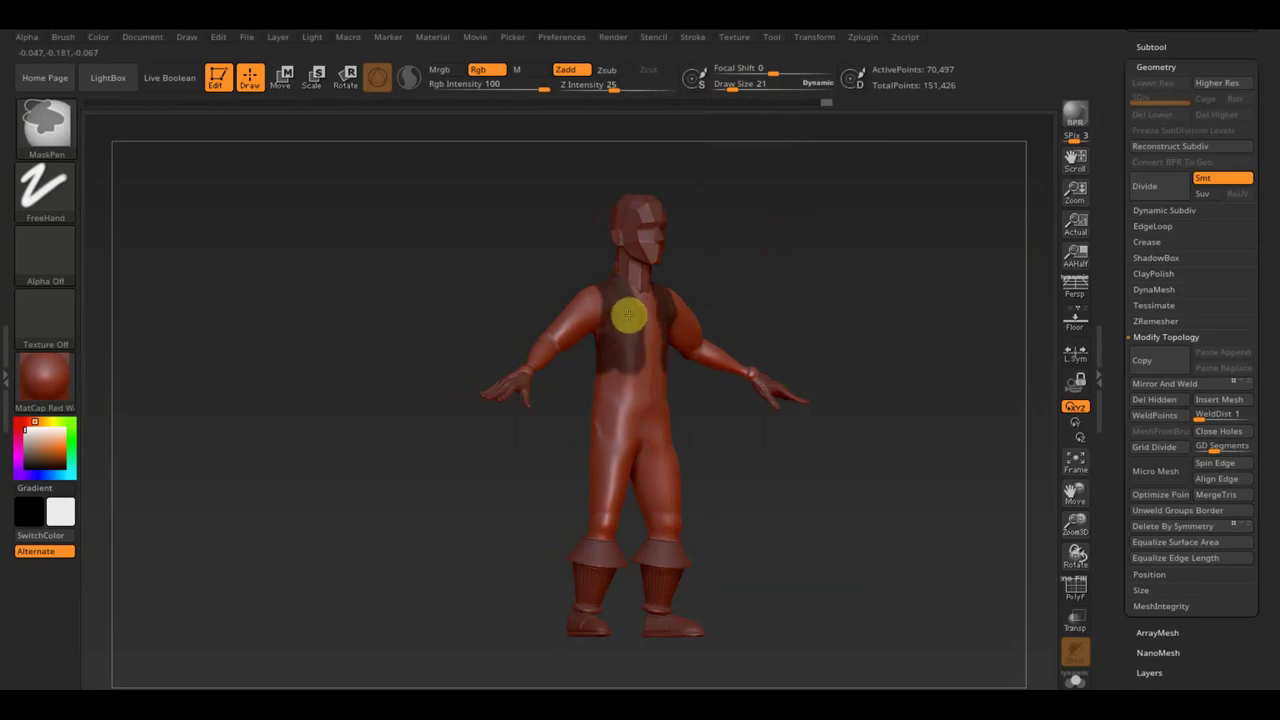
# Save the project and extend the vest mask down over the back of the shoulder
pyautogui.hotkey('shift', 'z')
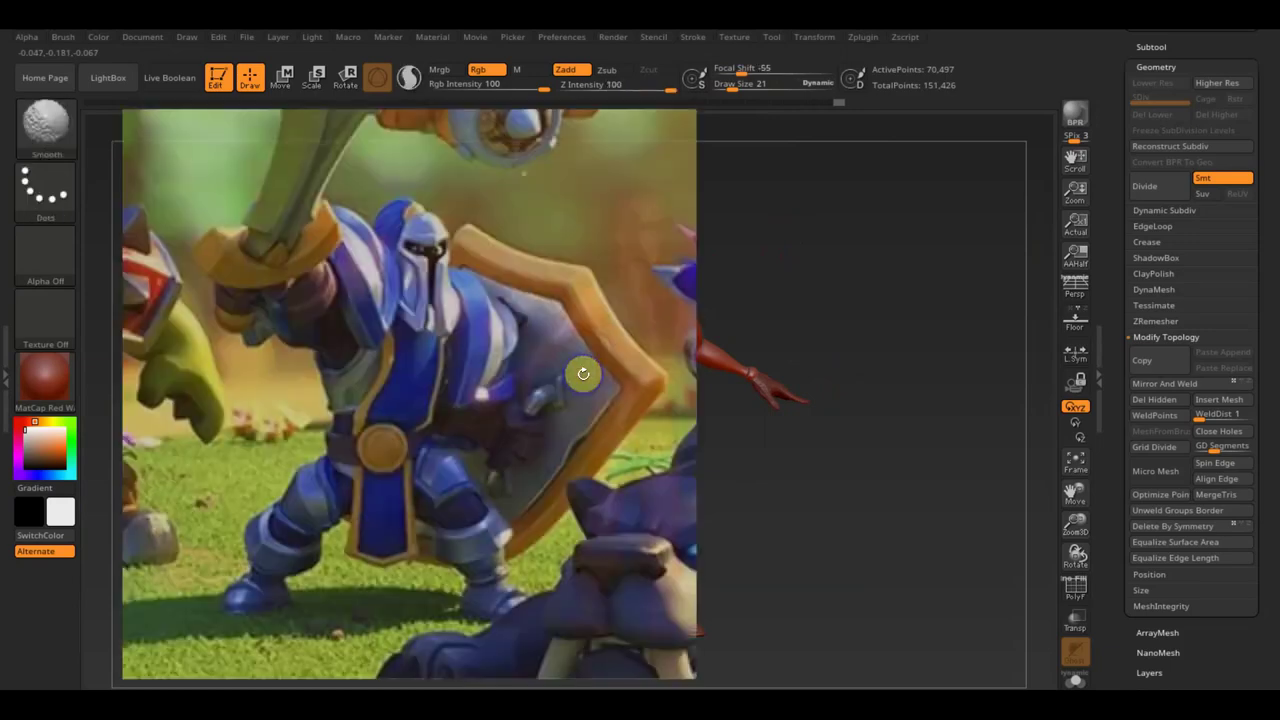
pyautogui.hotkey('shift', 'z')
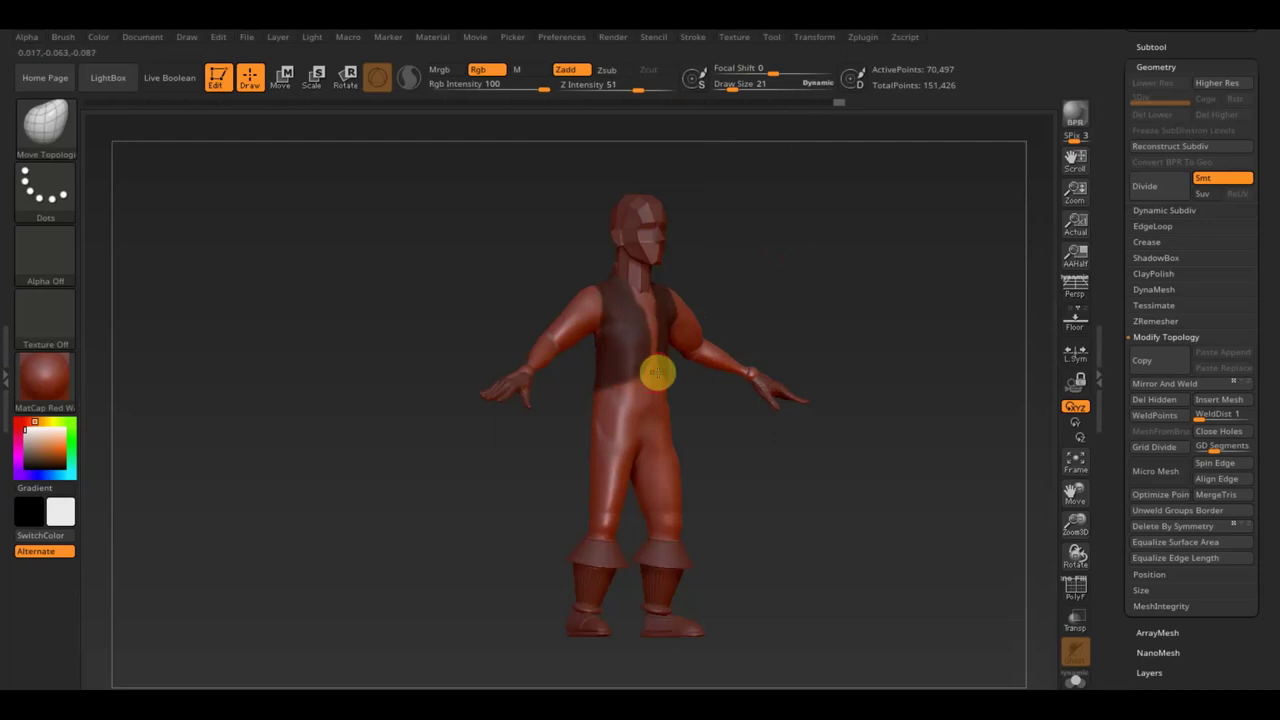
pyautogui.hotkey('ctrl', 's')
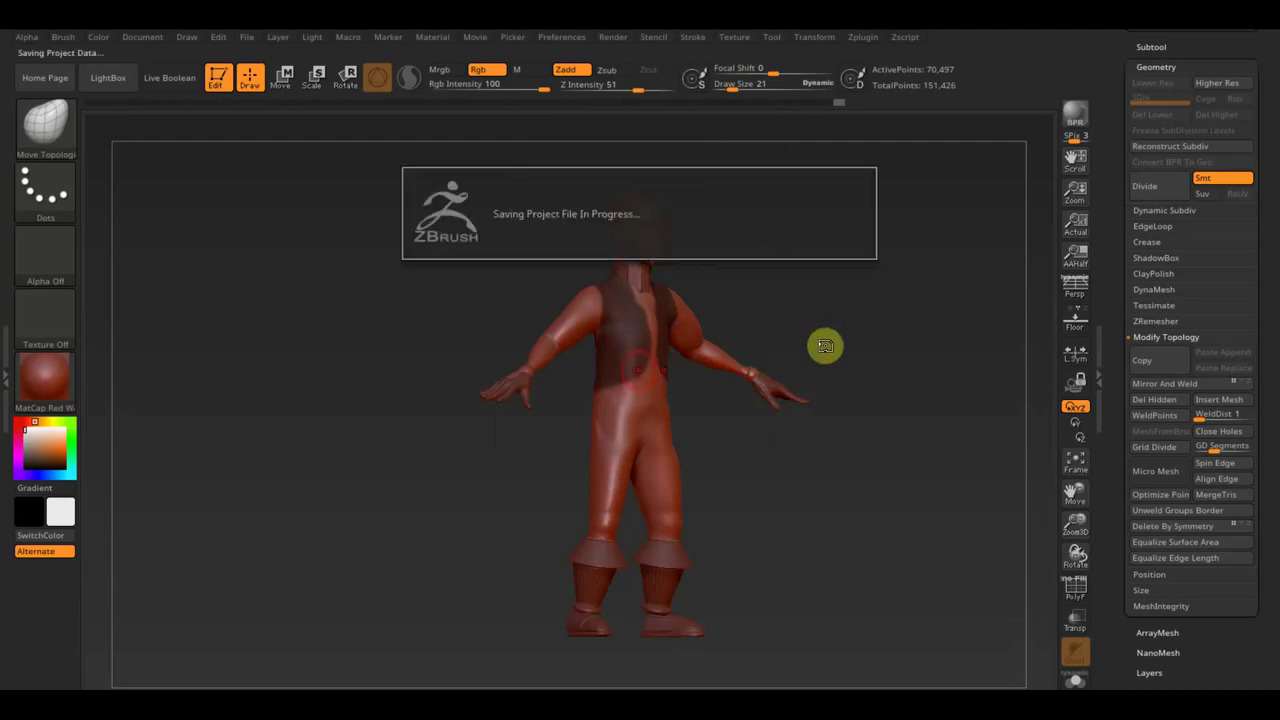
pyautogui.moveTo(825, 346); pyautogui.dragTo(684, 369)
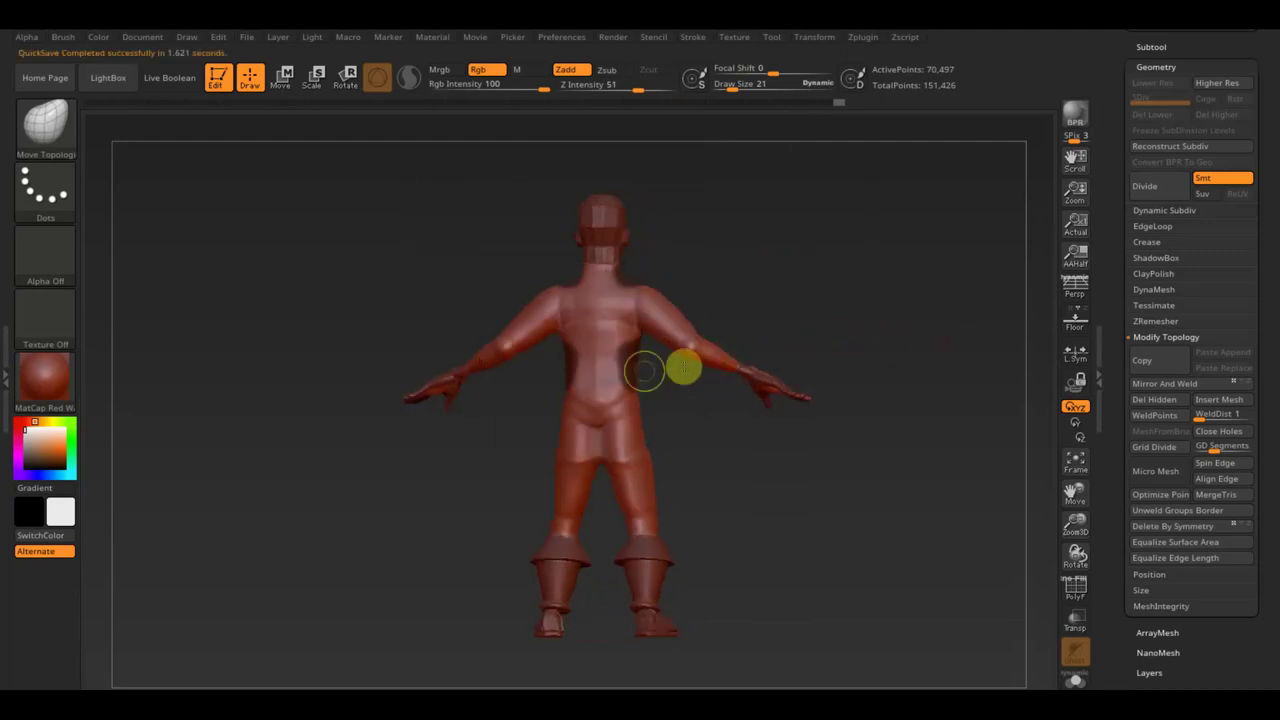
pyautogui.press('ctrl')
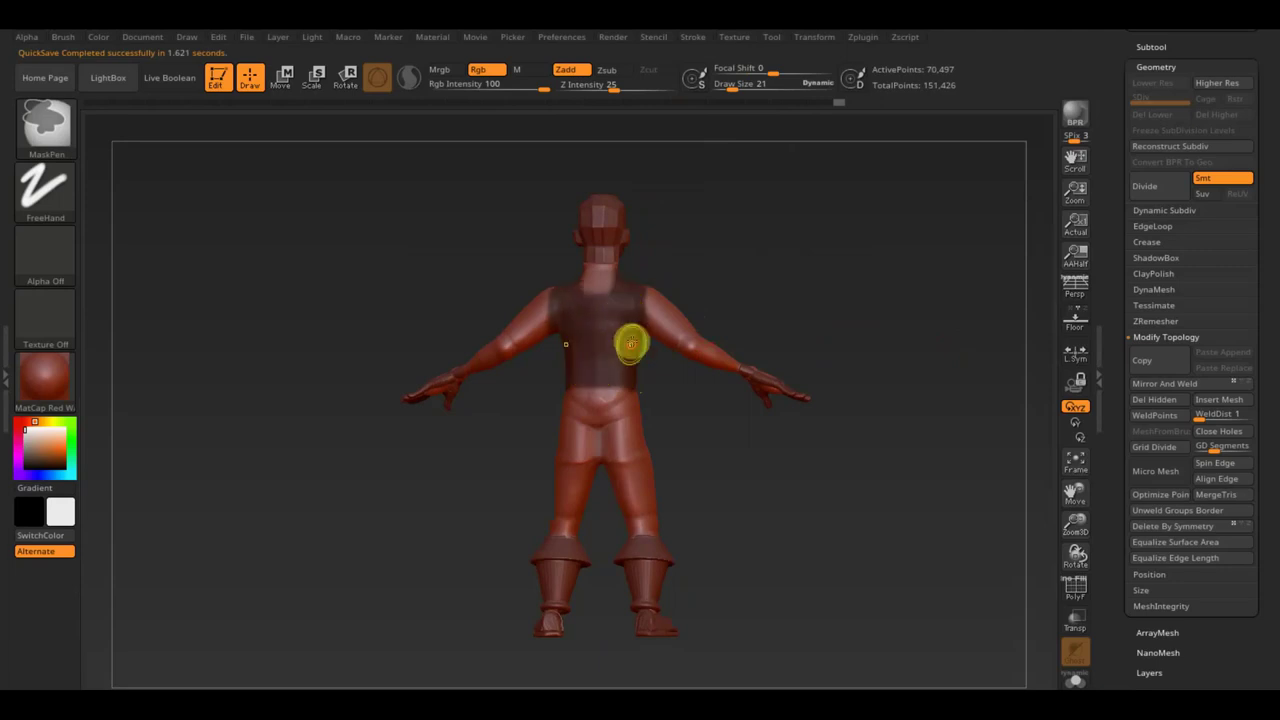
pyautogui.moveTo(709, 297)
pyautogui.mouseDown()
pyautogui.moveTo(803, 169)
pyautogui.moveTo(750, 360)
pyautogui.moveTo(657, 366)
pyautogui.moveTo(769, 186)
pyautogui.mouseUp()
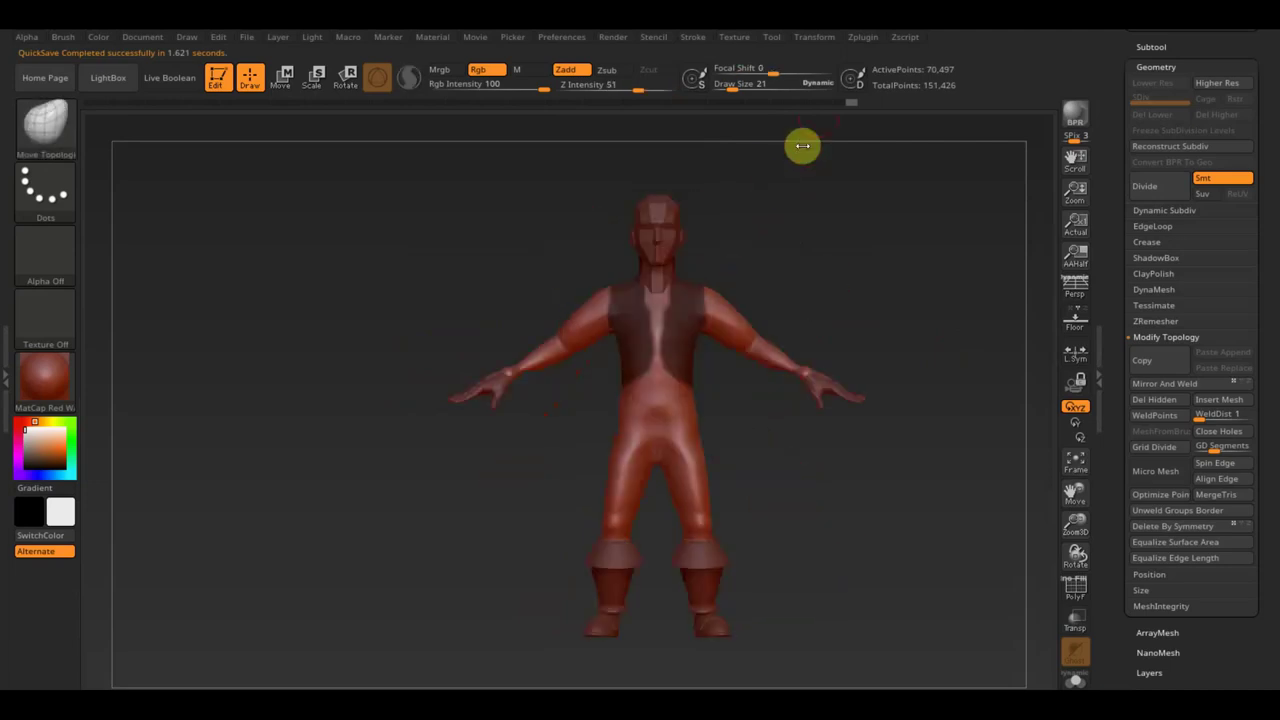
pyautogui.press('ctrl')
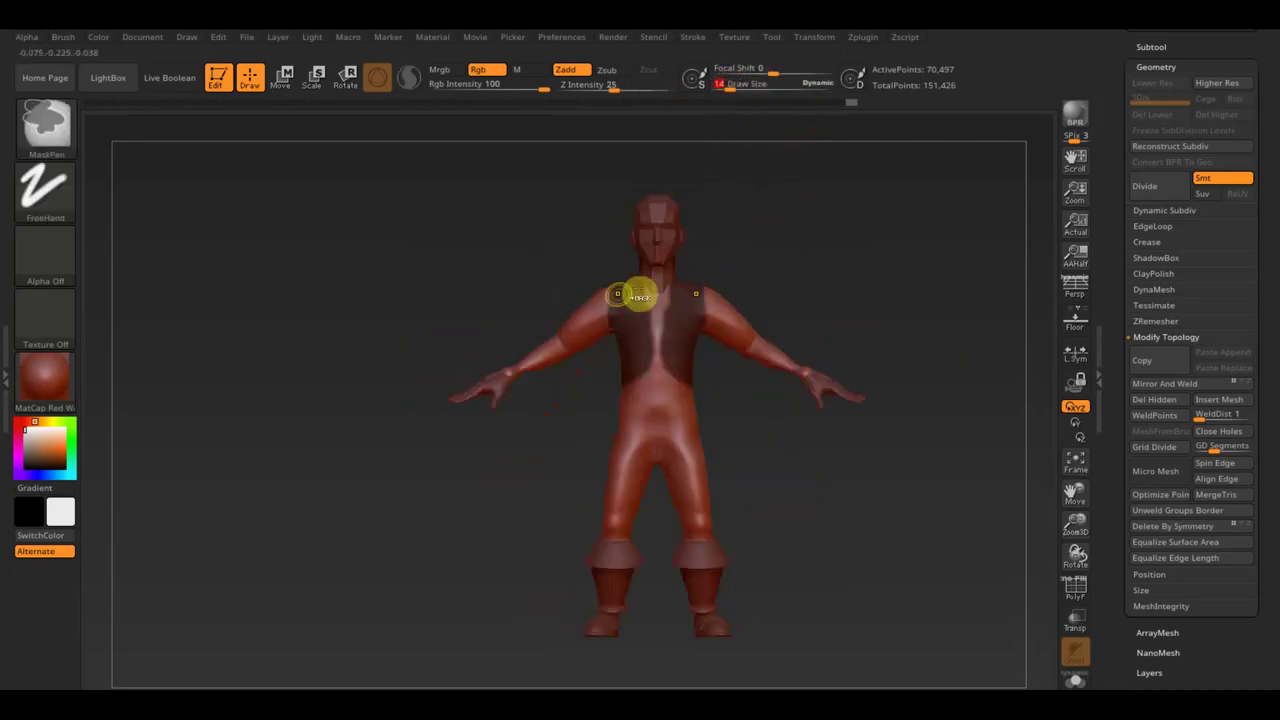
pyautogui.keyDown('ctrl'); pyautogui.moveTo(600, 301); pyautogui.dragTo(620, 342); pyautogui.keyUp('ctrl')
# Adjust the vest mask edge near the neck, checking it from the front and above
pyautogui.moveTo(862, 254)
pyautogui.mouseDown()
pyautogui.moveTo(880, 249)
pyautogui.moveTo(903, 311)
pyautogui.moveTo(924, 215)
pyautogui.moveTo(837, 280)
pyautogui.mouseUp()
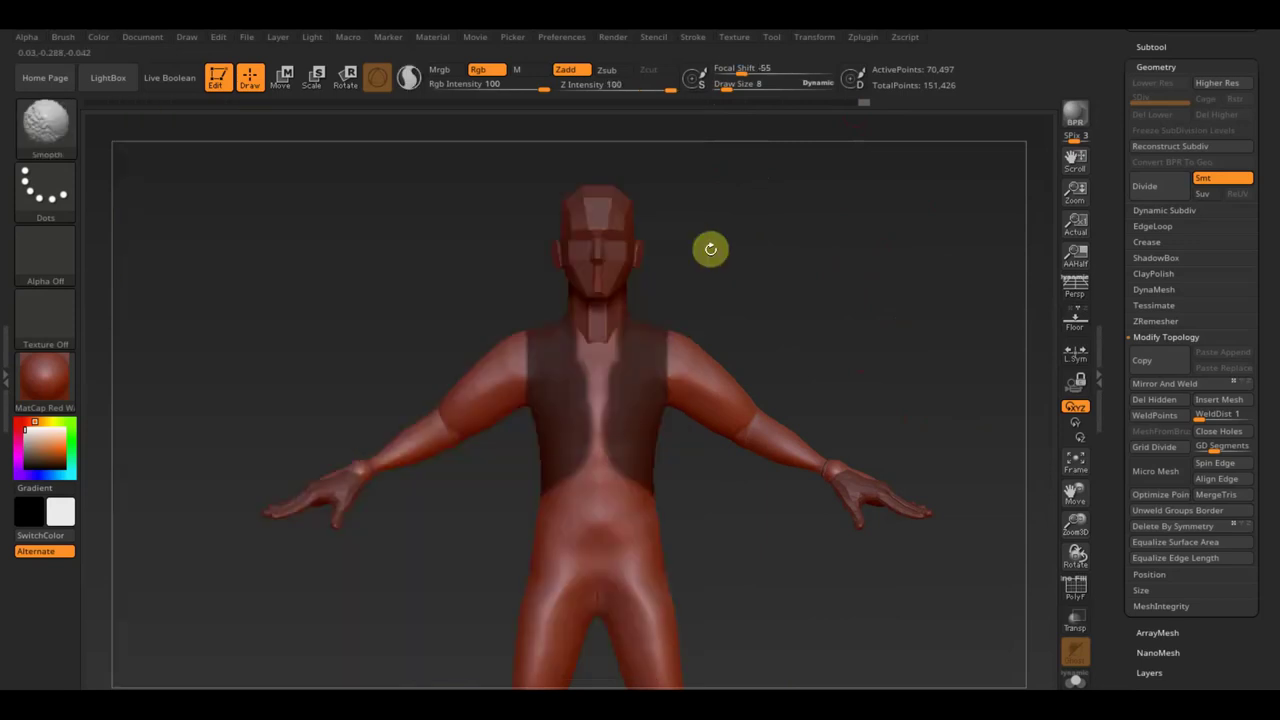
pyautogui.moveTo(708, 249)
pyautogui.mouseDown()
pyautogui.moveTo(746, 329)
pyautogui.moveTo(718, 365)
pyautogui.mouseUp()
pyautogui.press('ctrl')
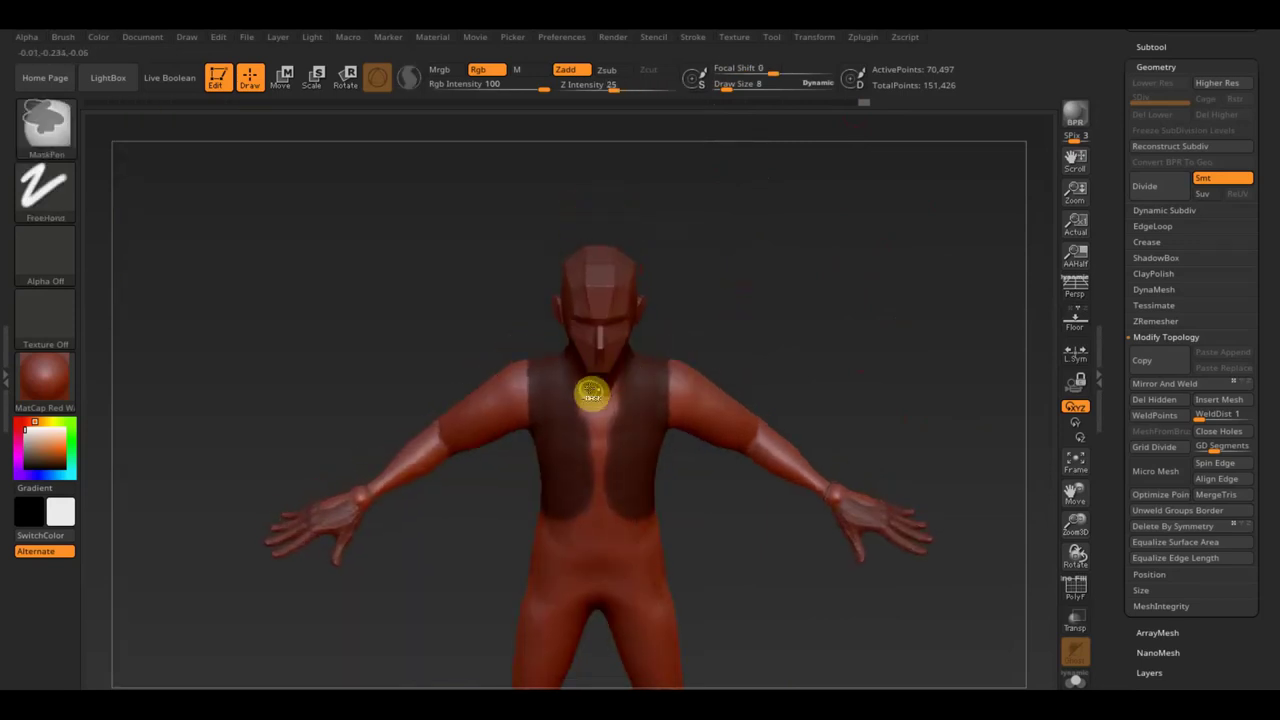
pyautogui.keyDown('ctrl'); pyautogui.moveTo(579, 382); pyautogui.dragTo(564, 350); pyautogui.keyUp('ctrl')
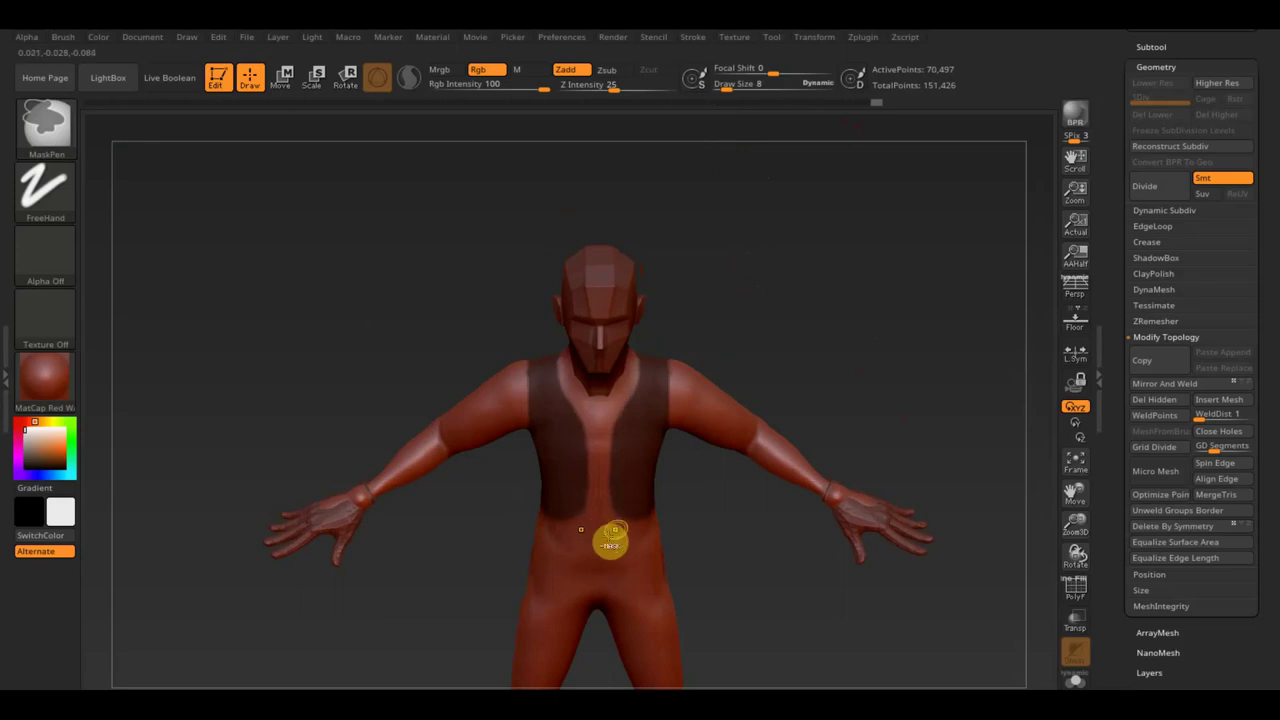
pyautogui.moveTo(709, 506)
pyautogui.mouseDown()
pyautogui.moveTo(823, 329)
pyautogui.moveTo(829, 471)
pyautogui.moveTo(655, 375)
pyautogui.mouseUp()
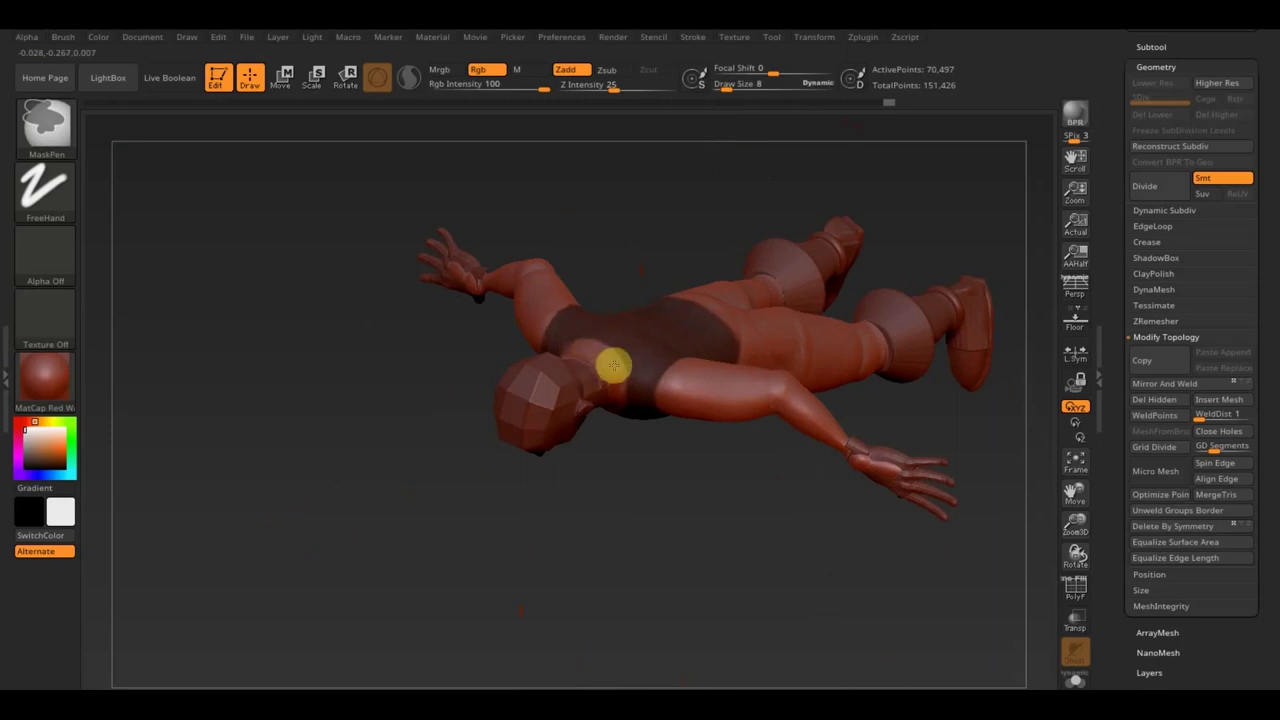
pyautogui.moveTo(616, 409)
pyautogui.mouseDown()
pyautogui.moveTo(743, 314)
pyautogui.moveTo(723, 71)
pyautogui.moveTo(863, 229)
pyautogui.mouseUp()
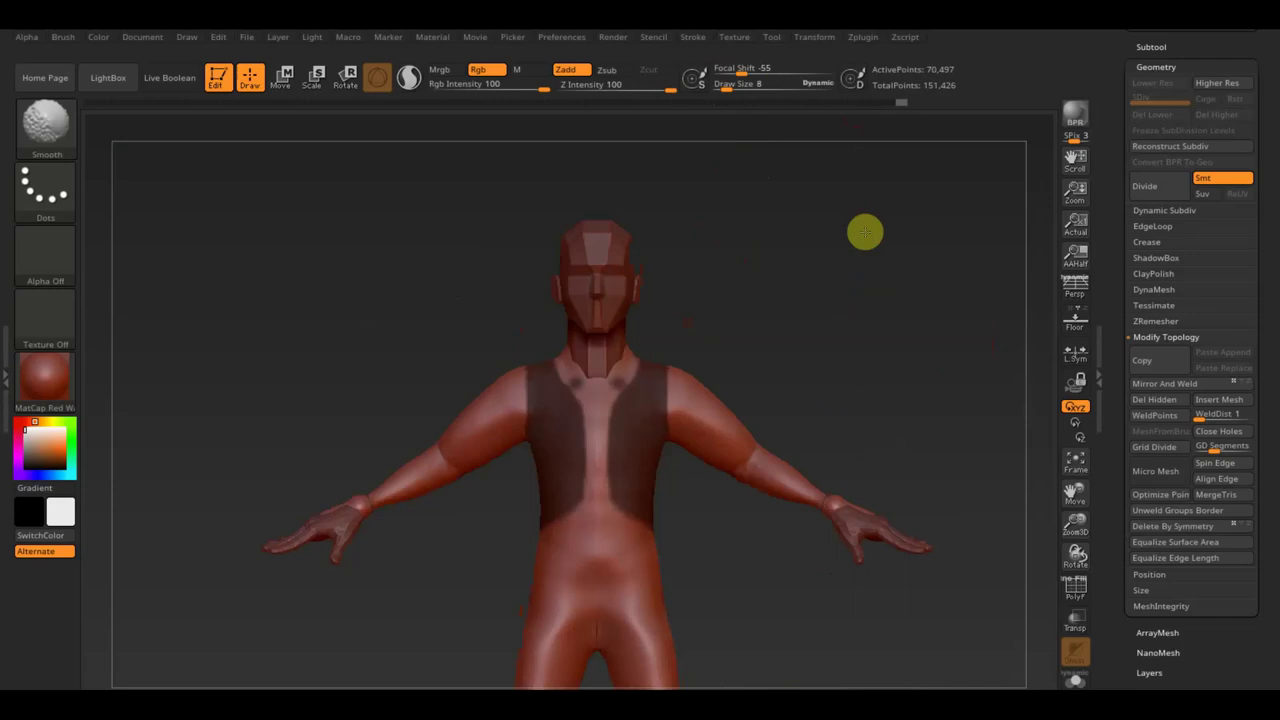
pyautogui.press('ctrl')
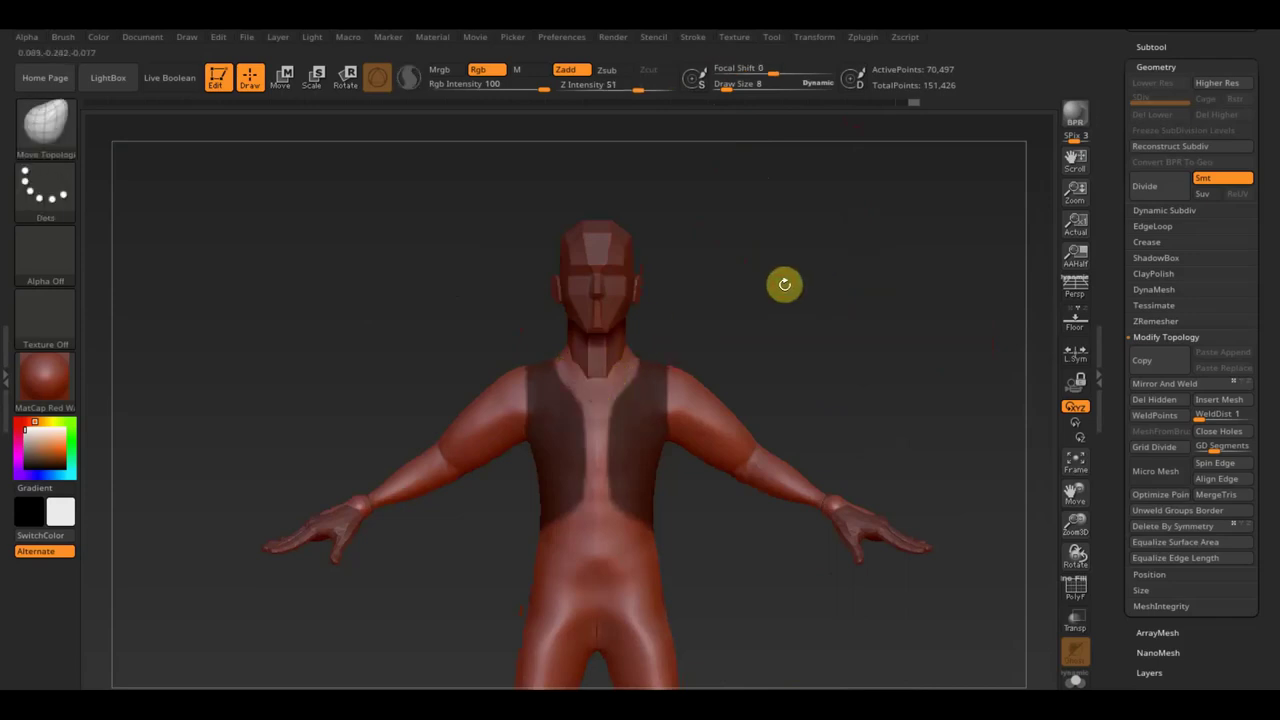
pyautogui.press('ctrl')
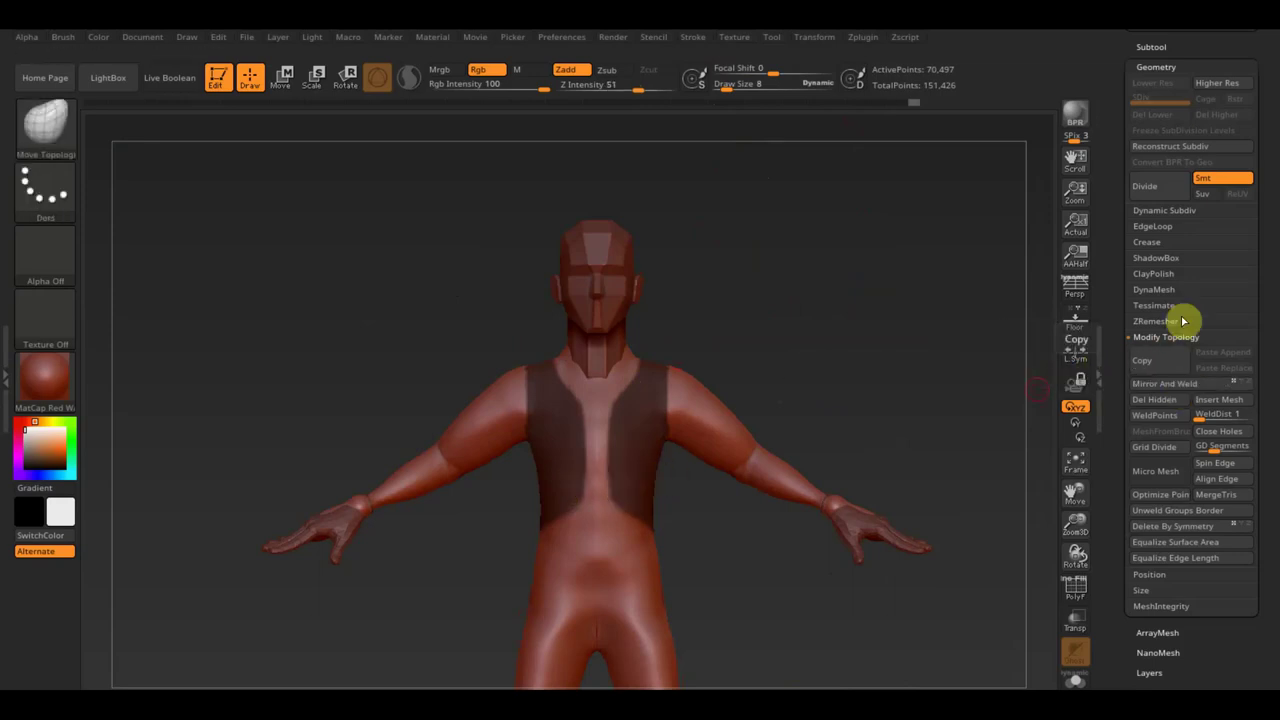
# Try extracting the masked chest, discard the preview, and hide the head subtool
pyautogui.click(1153, 47)
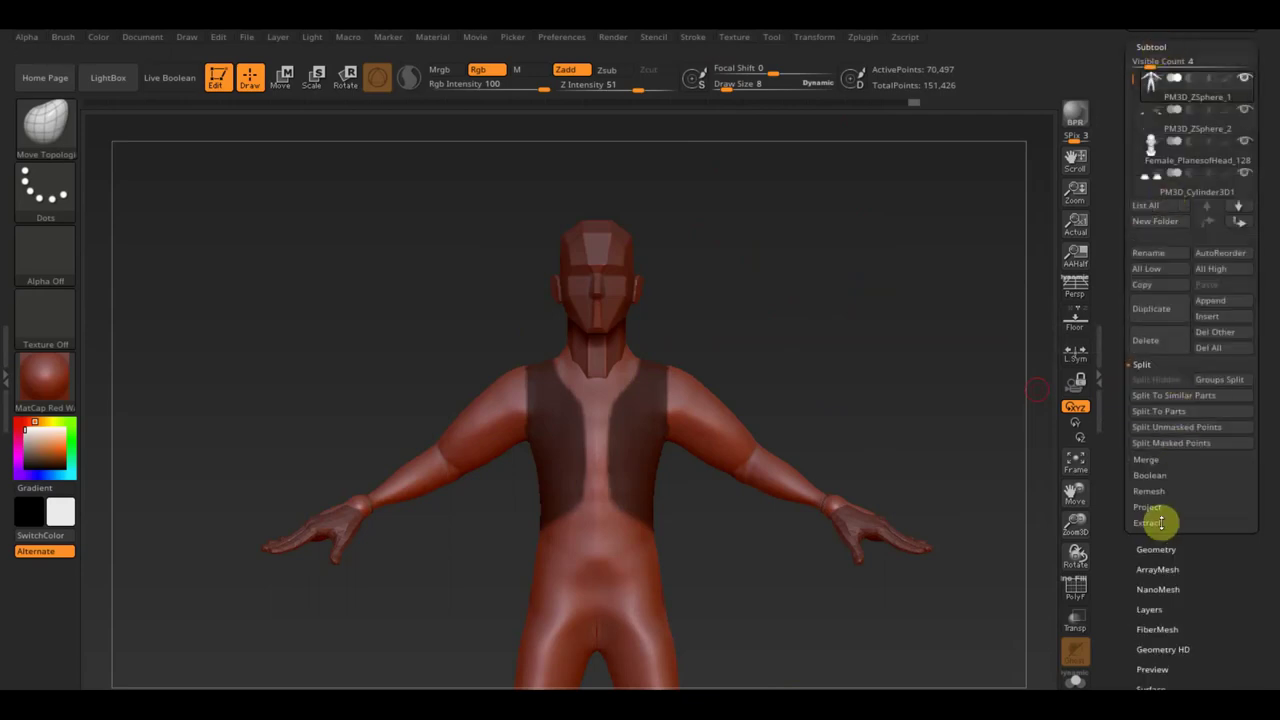
pyautogui.click(1160, 521)
pyautogui.click(1177, 476)
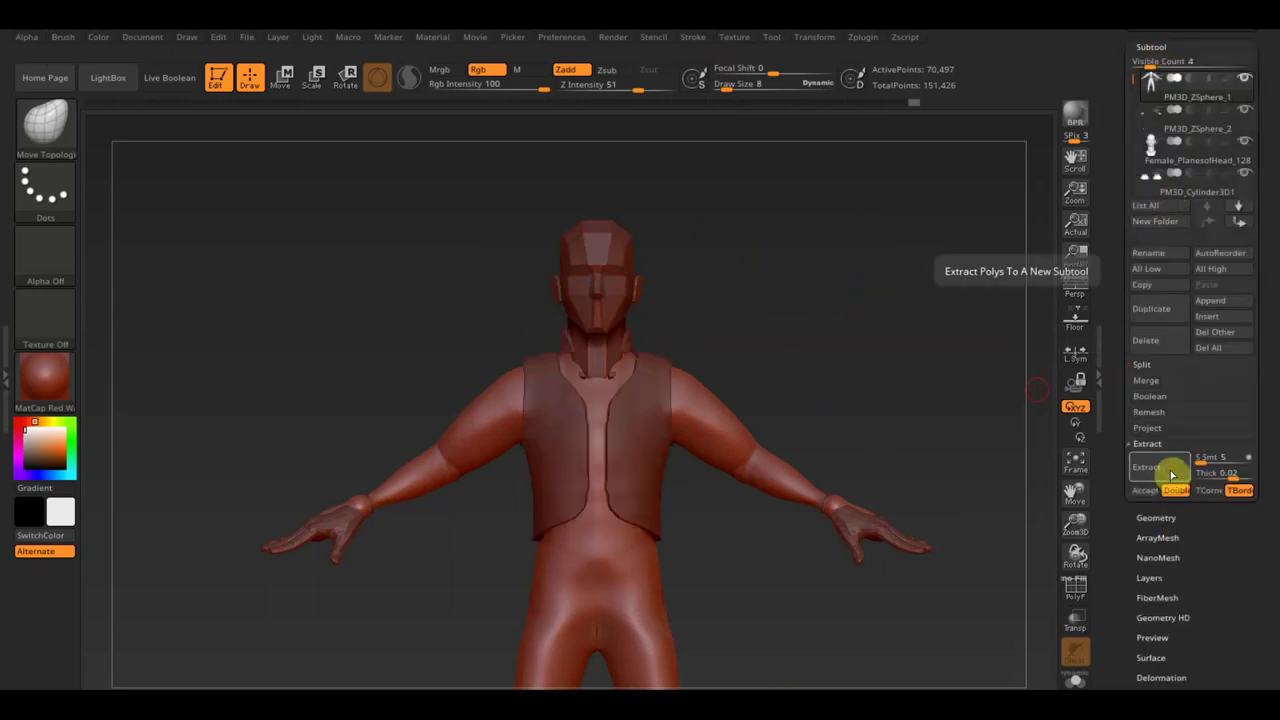
pyautogui.click(956, 367)
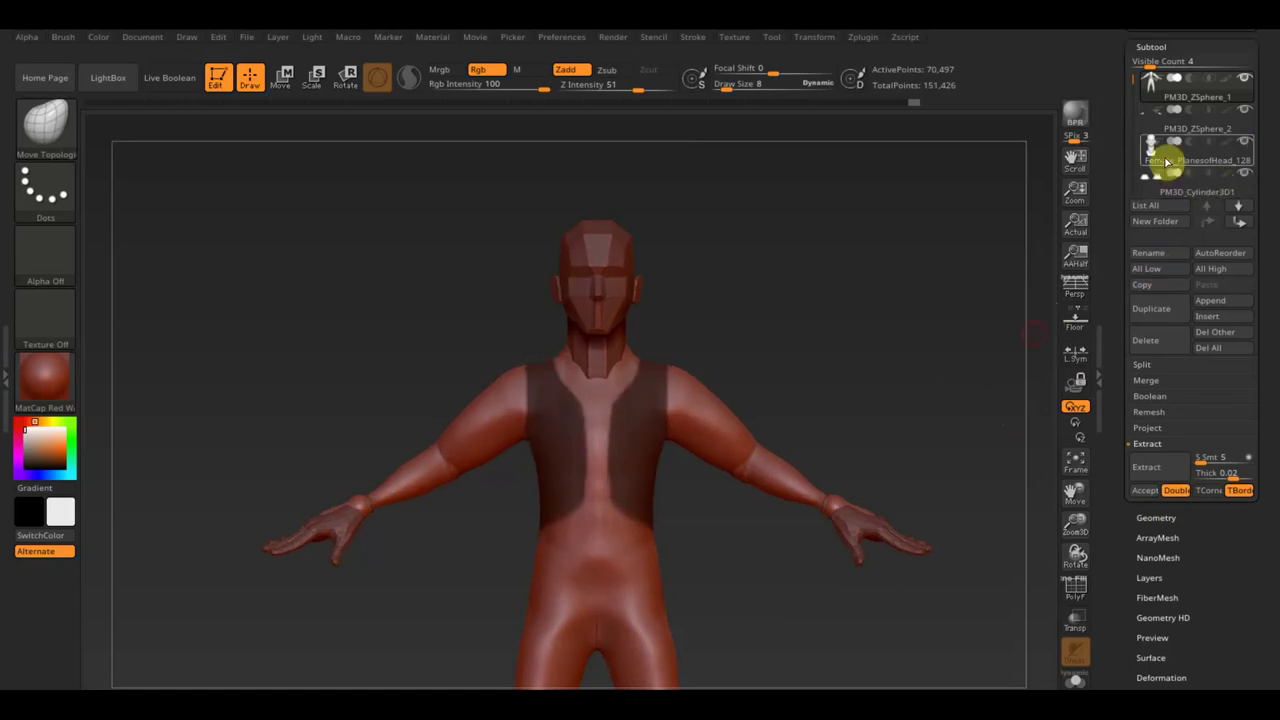
pyautogui.click(1244, 141)
# Touch up the torso mask on the headless body from front and top views
pyautogui.moveTo(911, 246)
pyautogui.mouseDown()
pyautogui.moveTo(949, 359)
pyautogui.moveTo(923, 429)
pyautogui.moveTo(923, 391)
pyautogui.mouseUp()
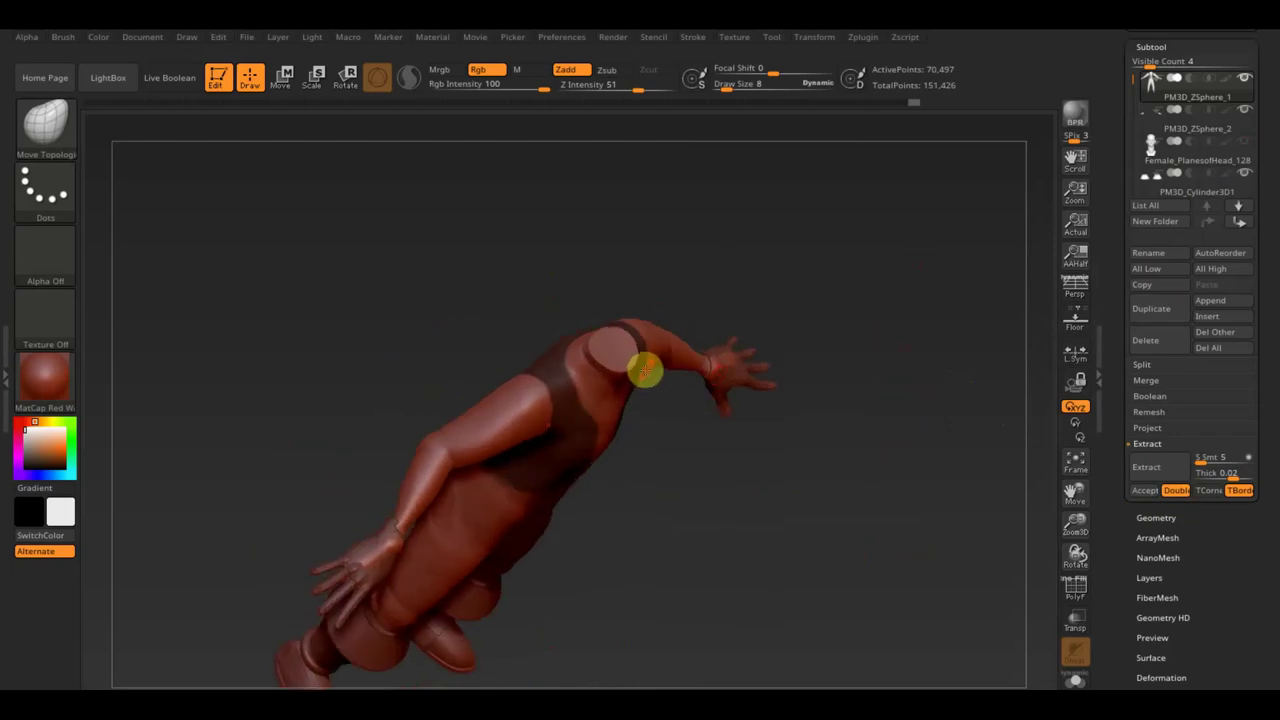
pyautogui.press('ctrl')
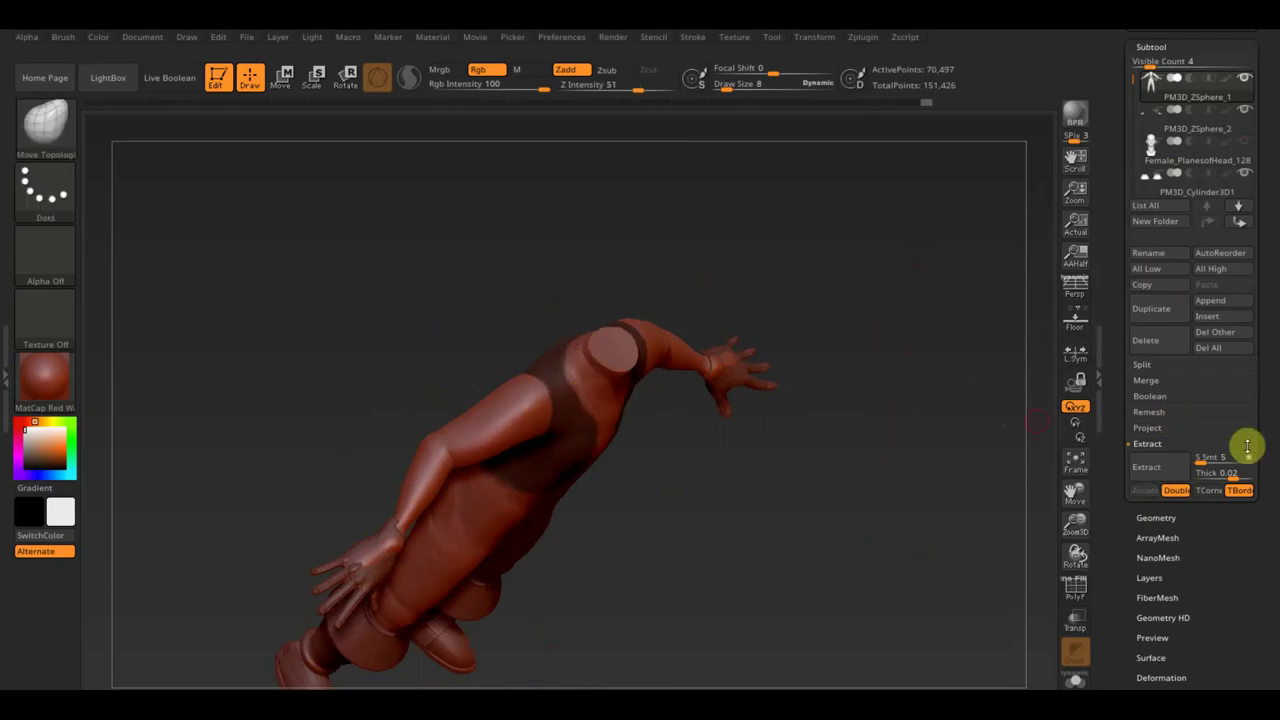
pyautogui.click(1160, 467)
pyautogui.keyDown('shift'); pyautogui.moveTo(1040, 460); pyautogui.dragTo(957, 451); pyautogui.keyUp('shift')
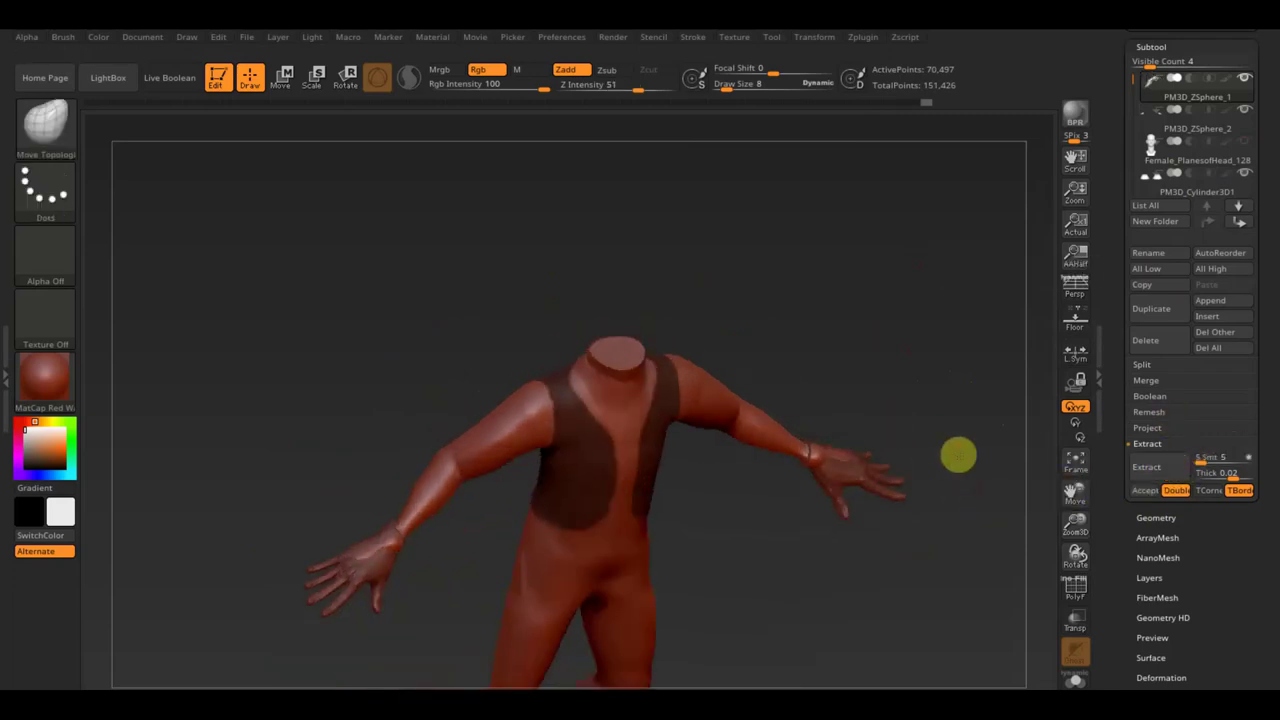
pyautogui.press('ctrl')
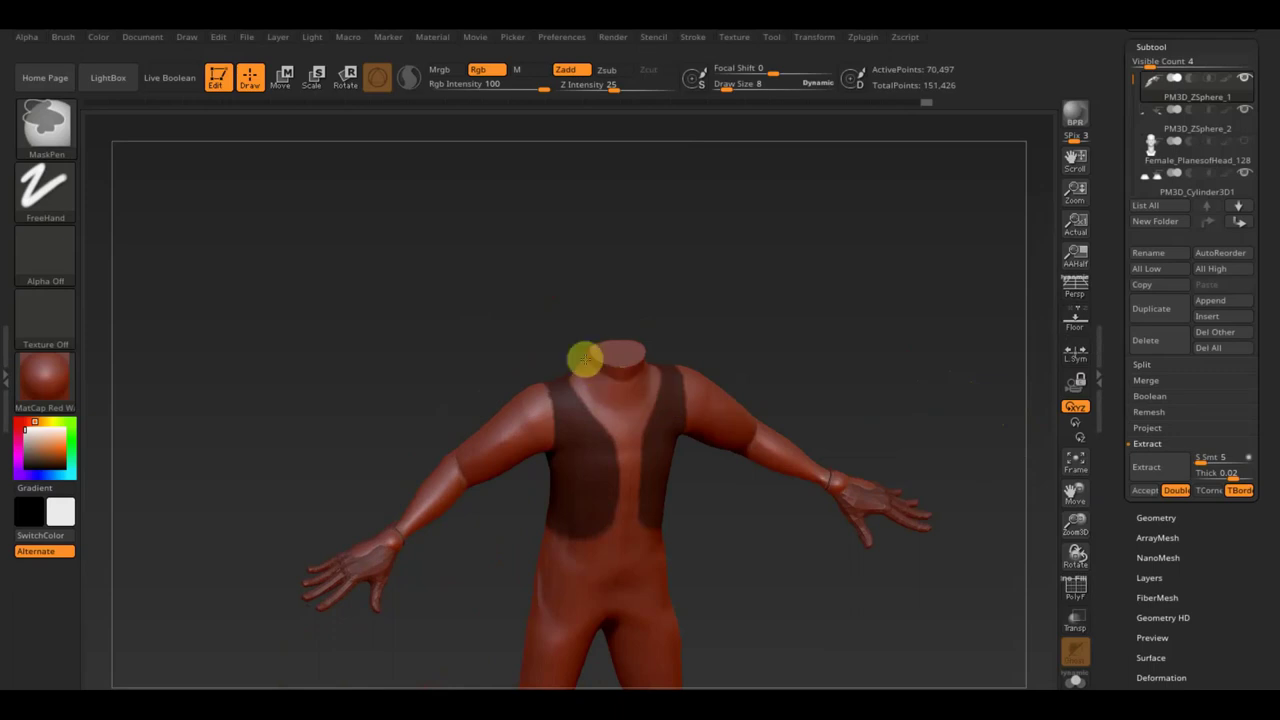
pyautogui.moveTo(640, 380)
pyautogui.mouseDown()
pyautogui.moveTo(757, 394)
pyautogui.moveTo(706, 423)
pyautogui.mouseUp()
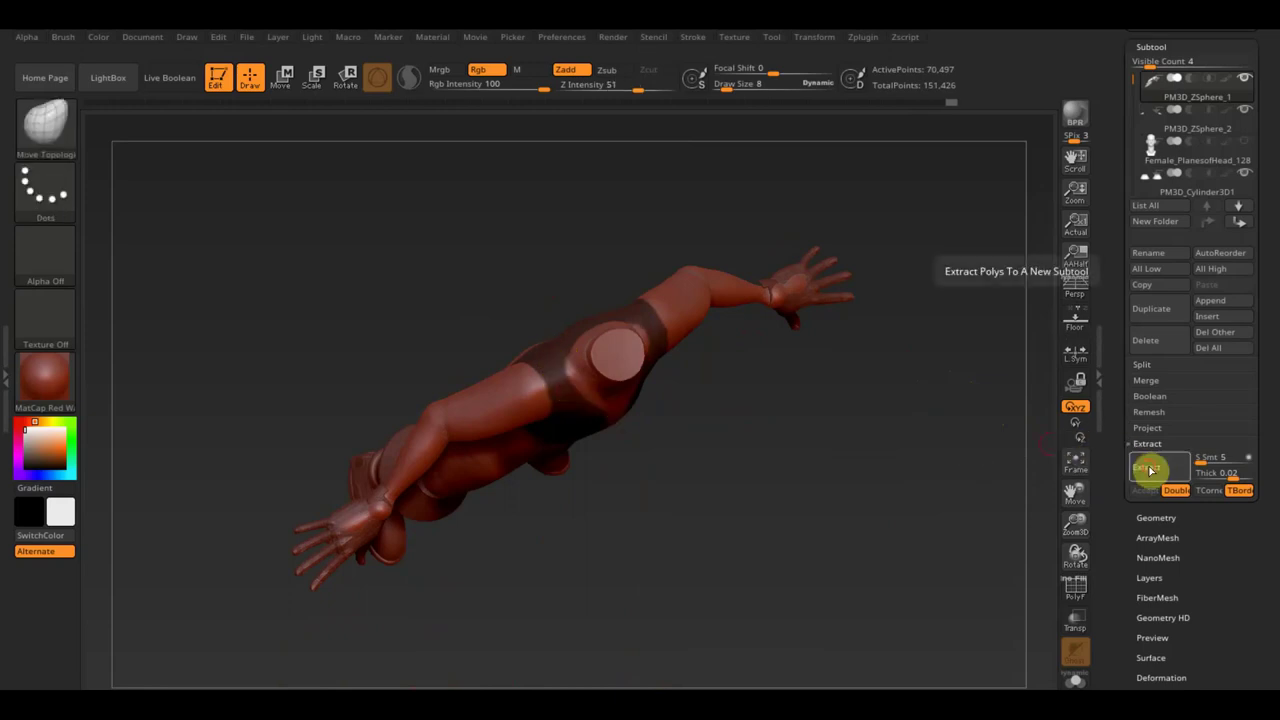
# Extract the masked torso and accept it as the new vest subtool Extract4
pyautogui.click(1148, 468)
pyautogui.moveTo(1040, 465)
pyautogui.keyDown('shift'); pyautogui.mouseDown()
pyautogui.moveTo(937, 463)
pyautogui.moveTo(1006, 383)
pyautogui.mouseUp(); pyautogui.keyUp('shift')
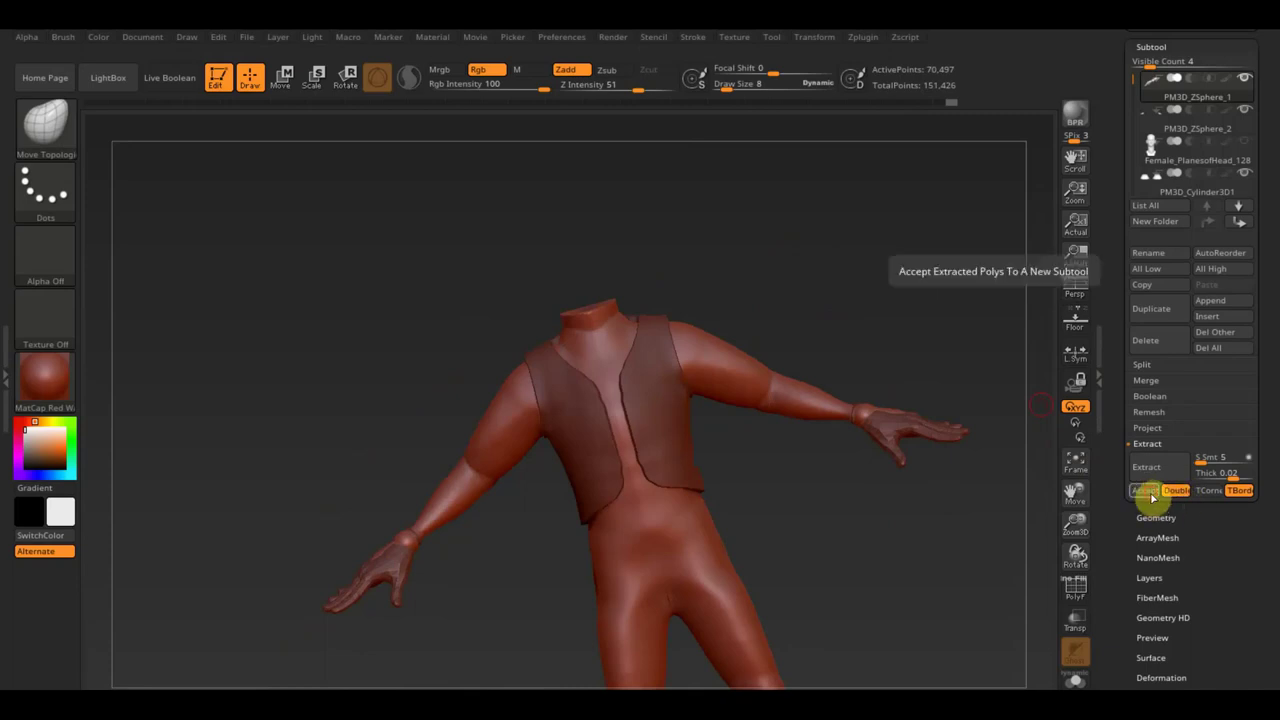
pyautogui.click(1145, 490)
pyautogui.keyDown('shift'); pyautogui.moveTo(1045, 470); pyautogui.dragTo(889, 320); pyautogui.keyUp('shift')
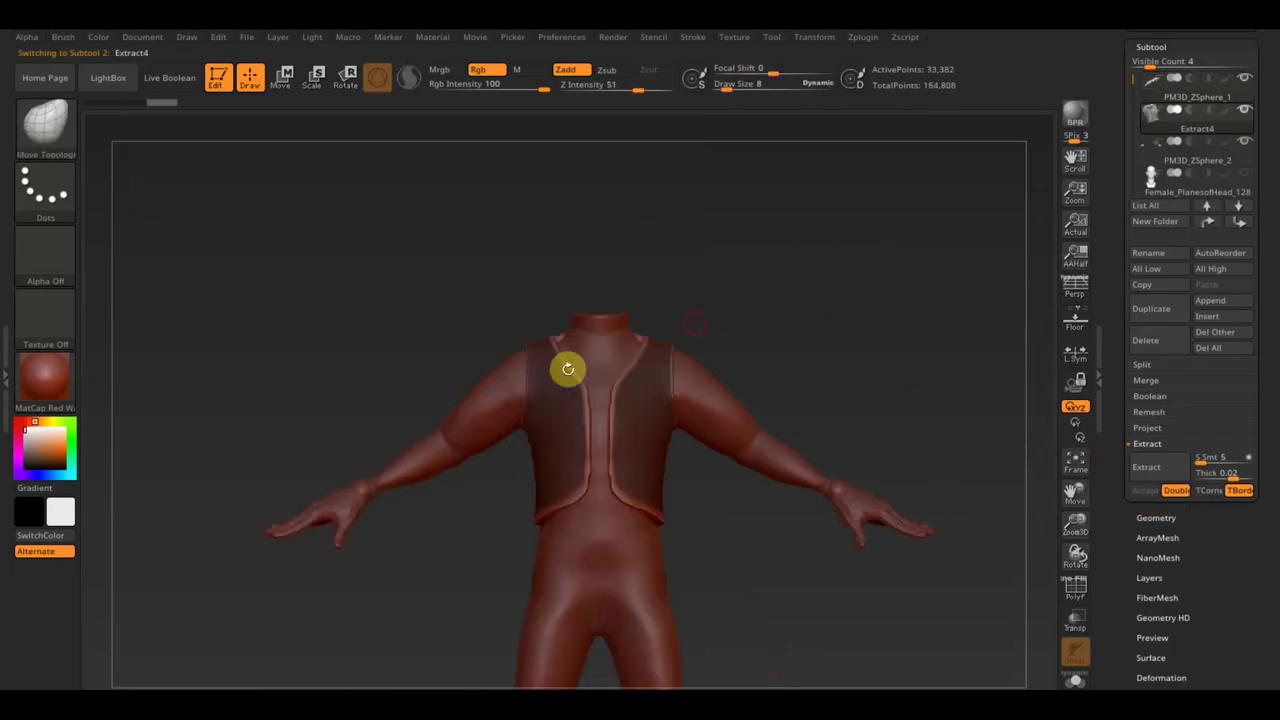
# Enlarge the brush and smooth the vest near the left shoulder
pyautogui.moveTo(812, 308)
pyautogui.mouseDown()
pyautogui.moveTo(903, 326)
pyautogui.moveTo(849, 337)
pyautogui.moveTo(857, 319)
pyautogui.mouseUp()
pyautogui.moveTo(766, 86); pyautogui.dragTo(735, 86)
pyautogui.moveTo(600, 329)
pyautogui.keyDown('shift'); pyautogui.mouseDown()
pyautogui.moveTo(565, 373)
pyautogui.moveTo(606, 400)
pyautogui.moveTo(640, 383)
pyautogui.moveTo(640, 466)
pyautogui.moveTo(703, 506)
pyautogui.moveTo(757, 491)
pyautogui.moveTo(794, 429)
pyautogui.mouseUp(); pyautogui.keyUp('shift')
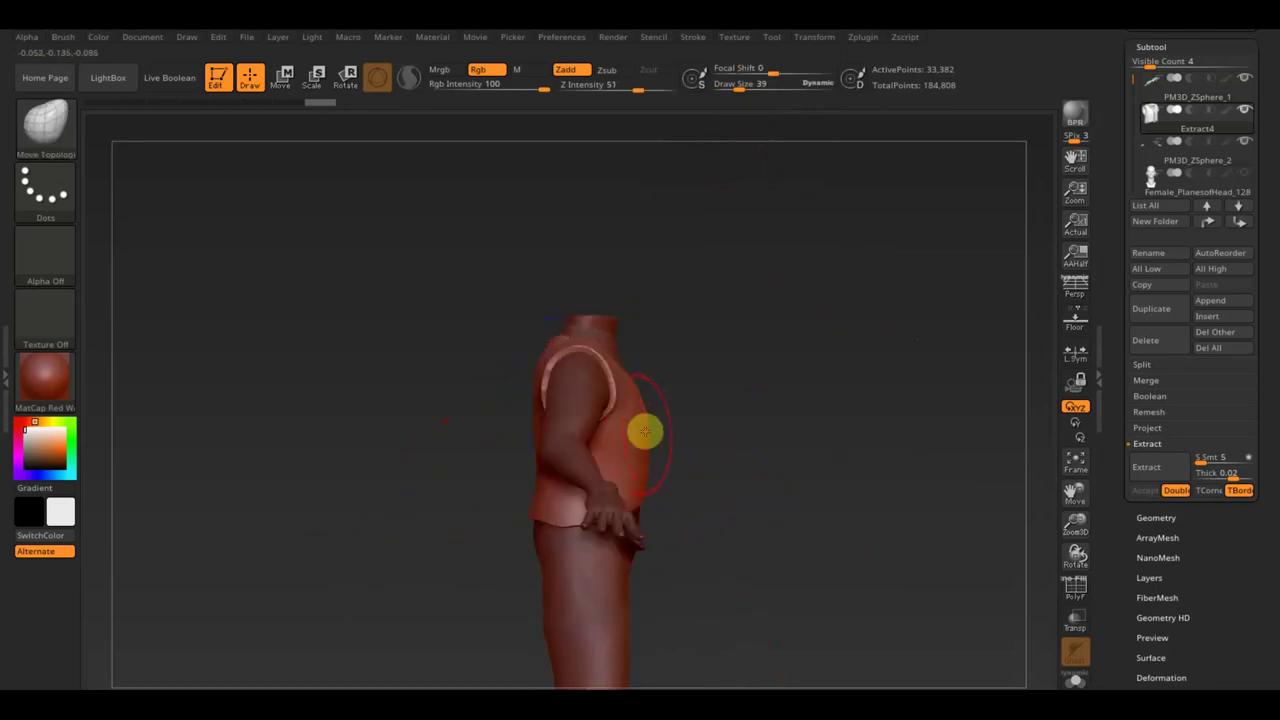
pyautogui.moveTo(638, 437)
pyautogui.mouseDown()
pyautogui.moveTo(726, 394)
pyautogui.moveTo(694, 497)
pyautogui.moveTo(731, 437)
pyautogui.mouseUp()
# DynaMesh the Extract4 vest at resolution 344
pyautogui.press('ctrl')
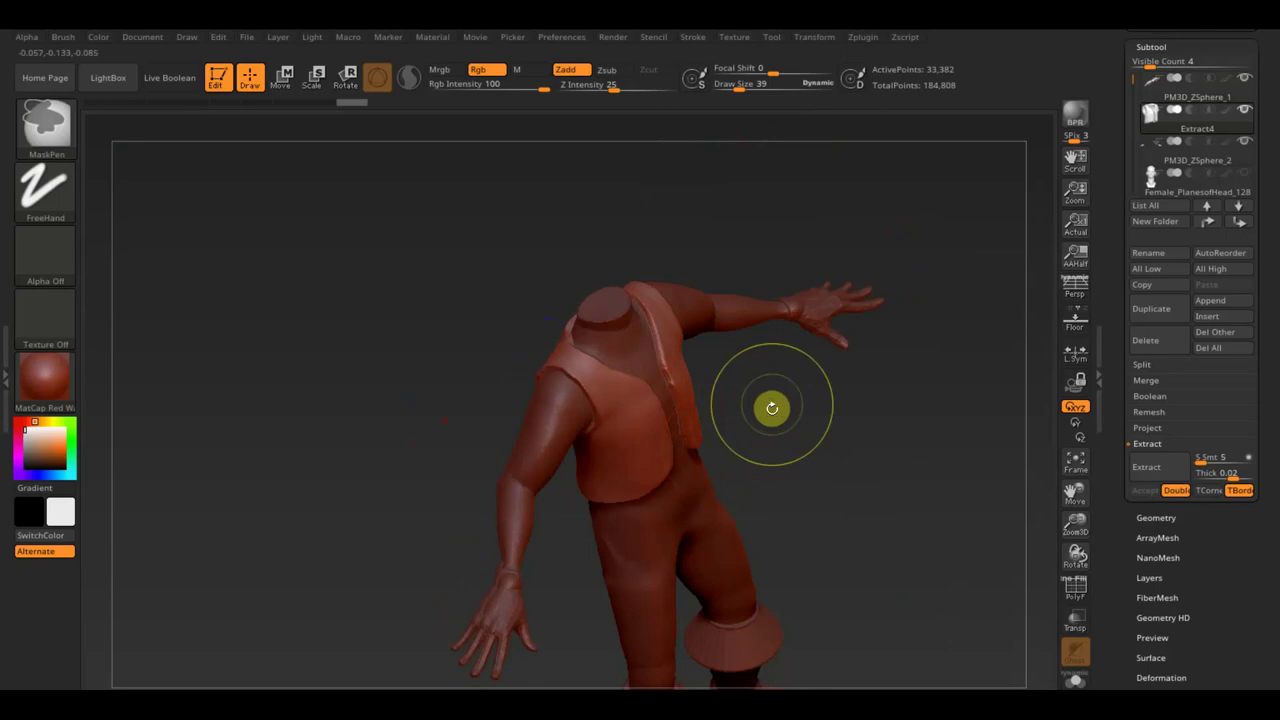
pyautogui.click(1156, 517)
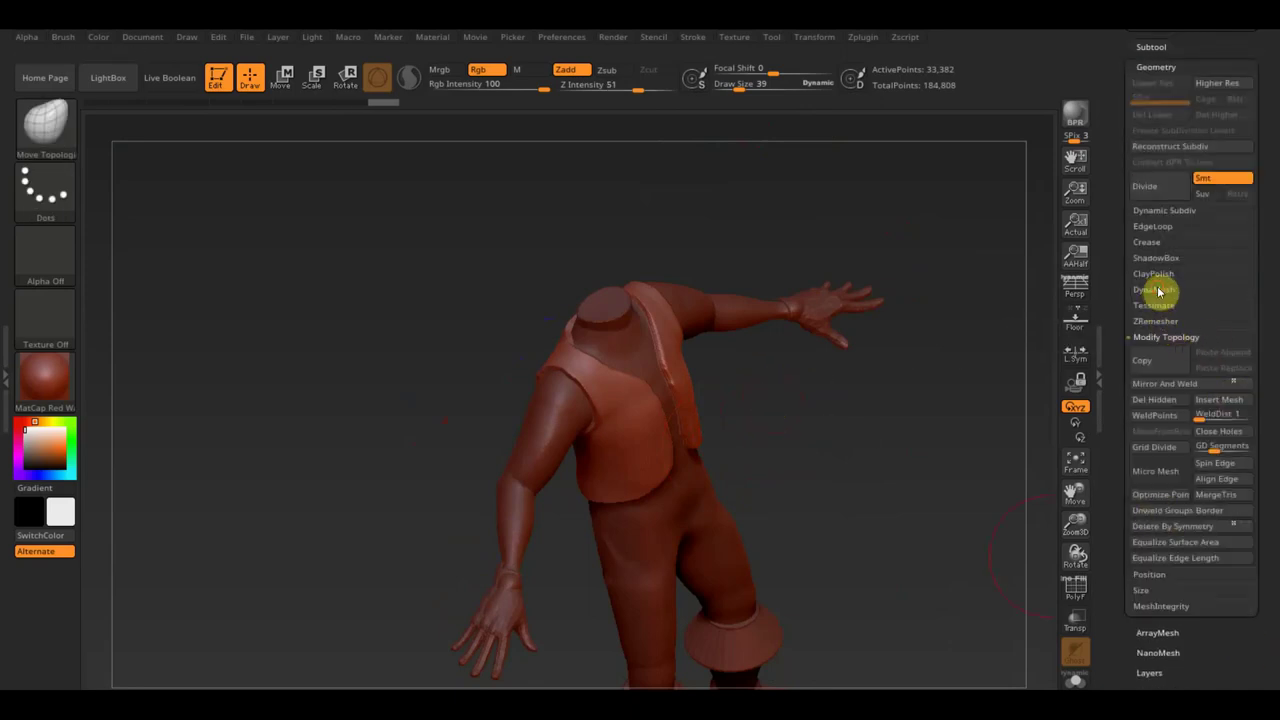
pyautogui.click(1156, 290)
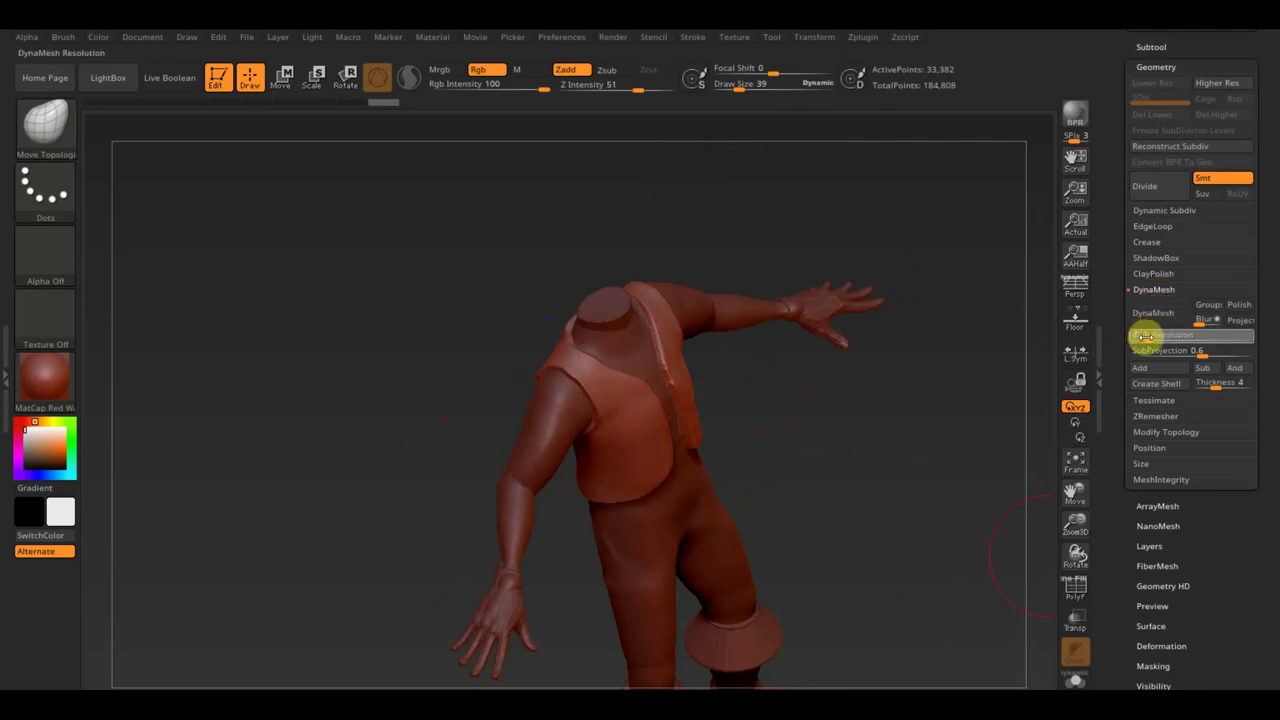
pyautogui.click(1150, 313)
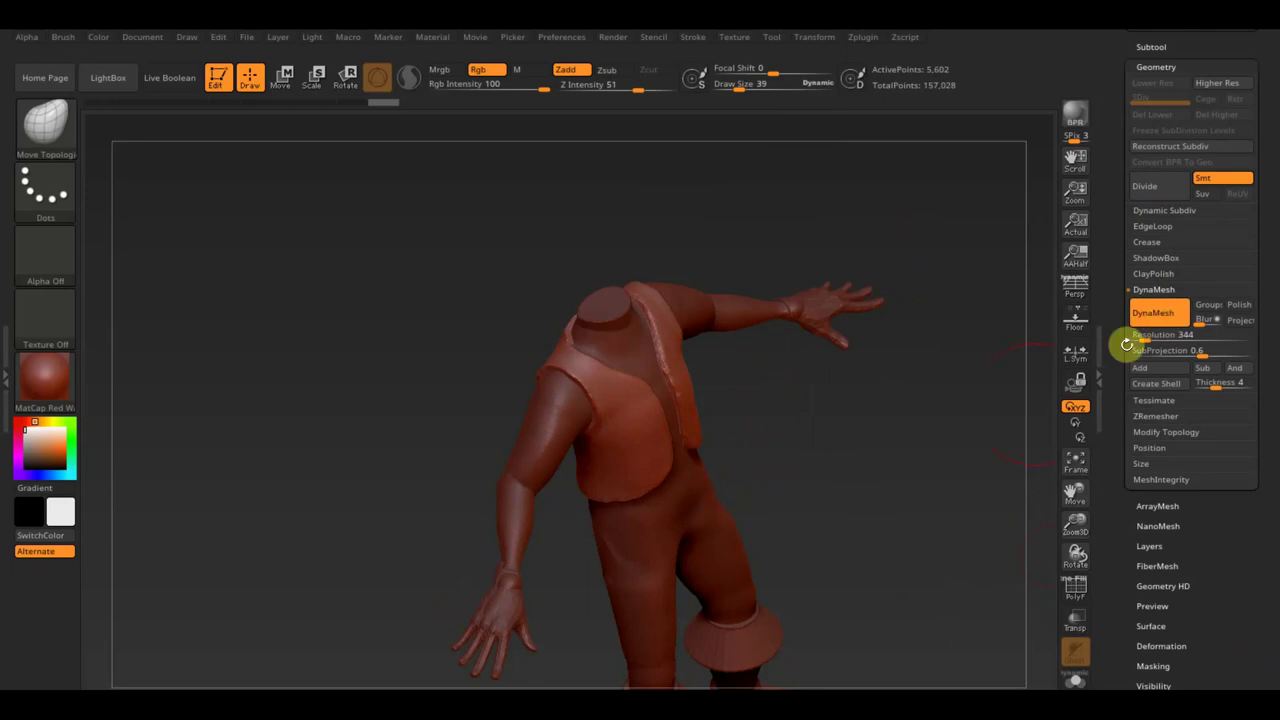
pyautogui.keyDown('shift'); pyautogui.moveTo(943, 211); pyautogui.dragTo(929, 266); pyautogui.keyUp('shift')
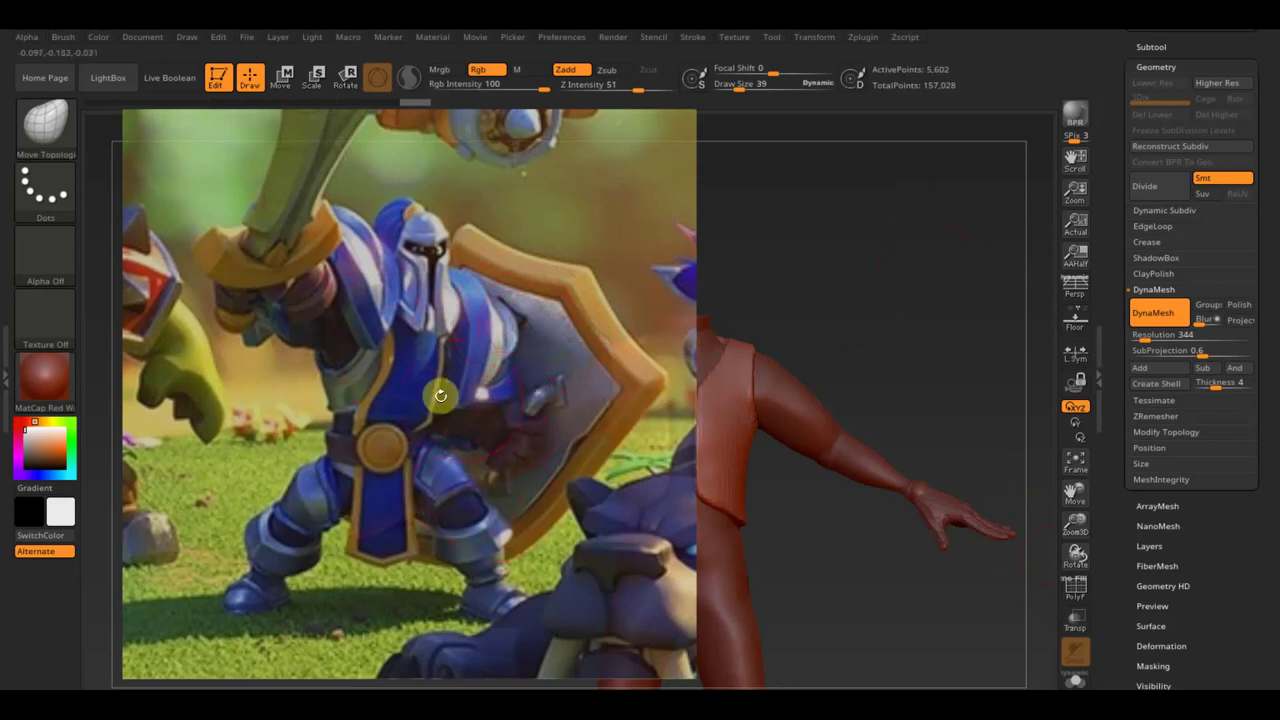
# Smooth the Extract4 vest over the shoulder after inspecting it from top and side views
pyautogui.press('shift')
pyautogui.hotkey('shift', 'z')
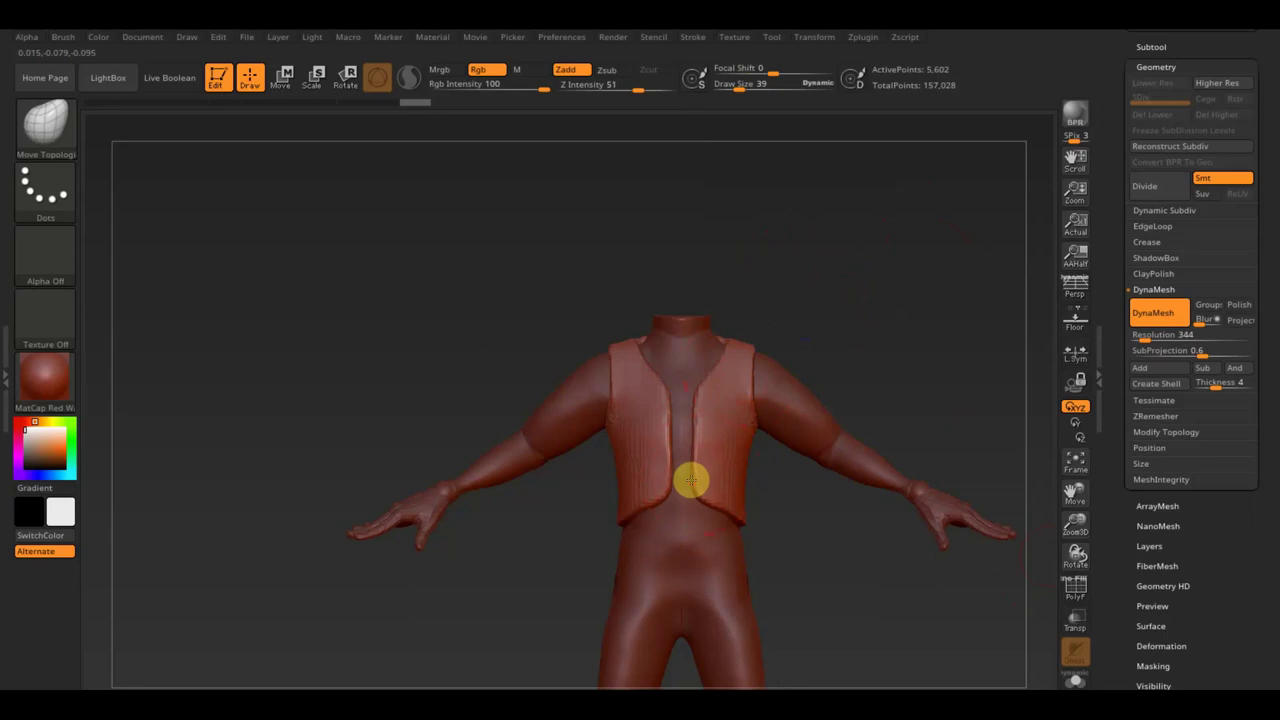
pyautogui.moveTo(786, 251); pyautogui.dragTo(691, 380)
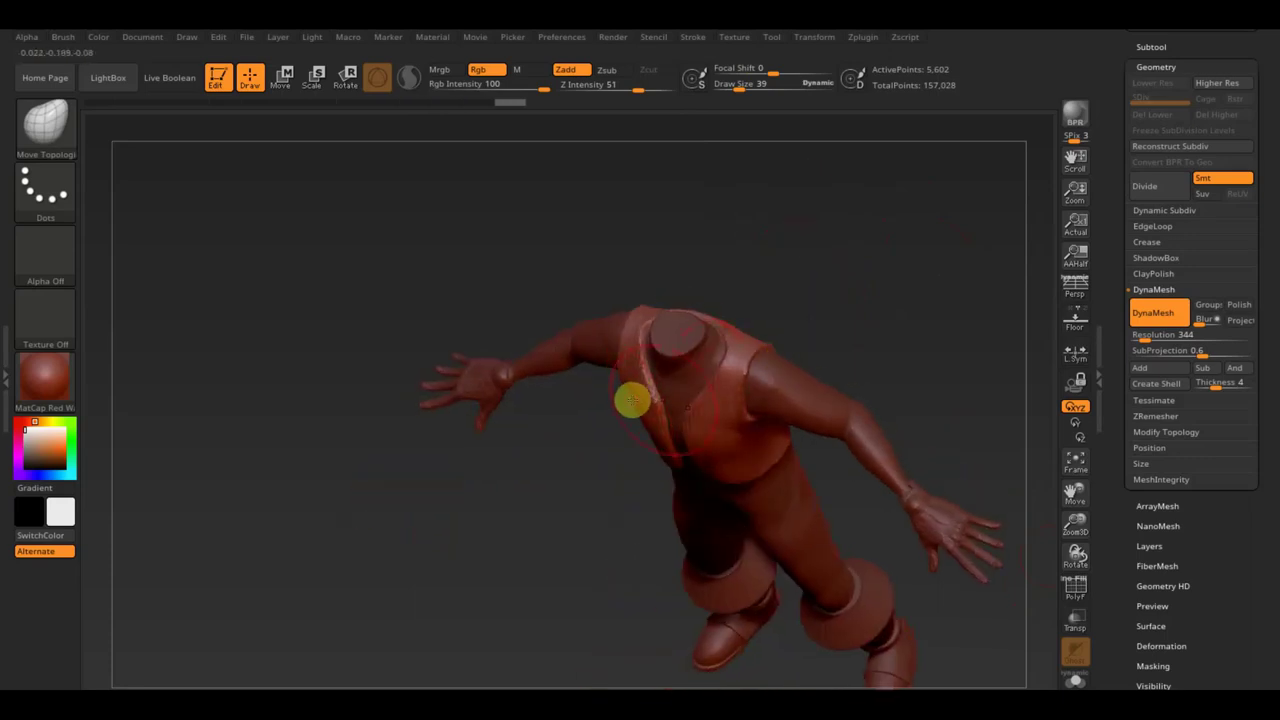
pyautogui.moveTo(820, 262); pyautogui.dragTo(894, 260)
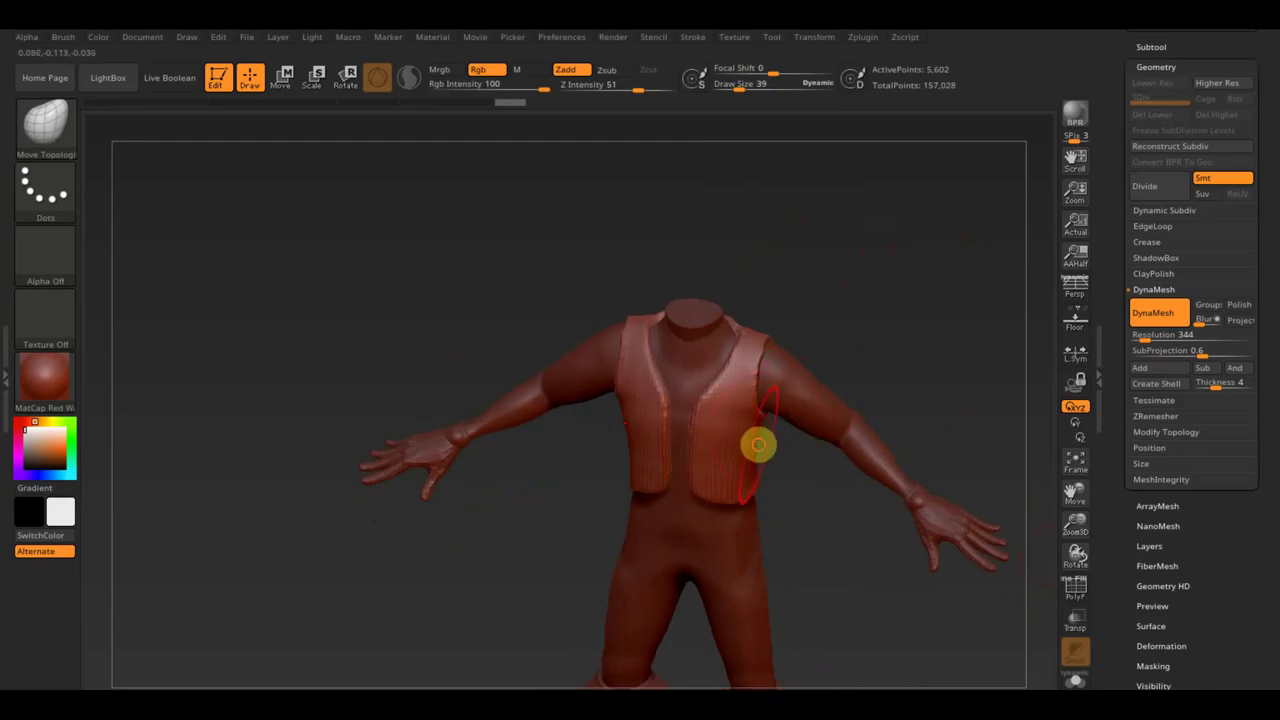
pyautogui.moveTo(867, 335); pyautogui.dragTo(806, 249)
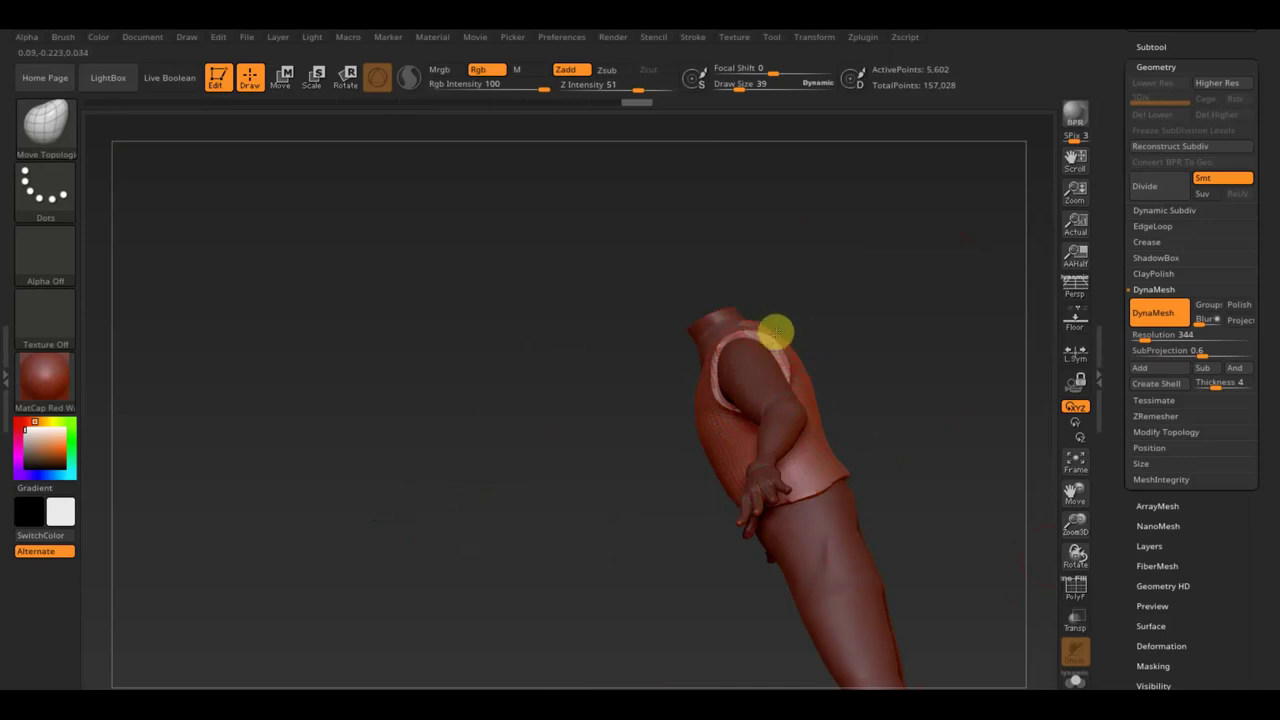
pyautogui.moveTo(849, 444)
pyautogui.mouseDown()
pyautogui.moveTo(863, 400)
pyautogui.moveTo(831, 340)
pyautogui.moveTo(774, 352)
pyautogui.moveTo(846, 297)
pyautogui.moveTo(811, 286)
pyautogui.moveTo(829, 254)
pyautogui.mouseUp()
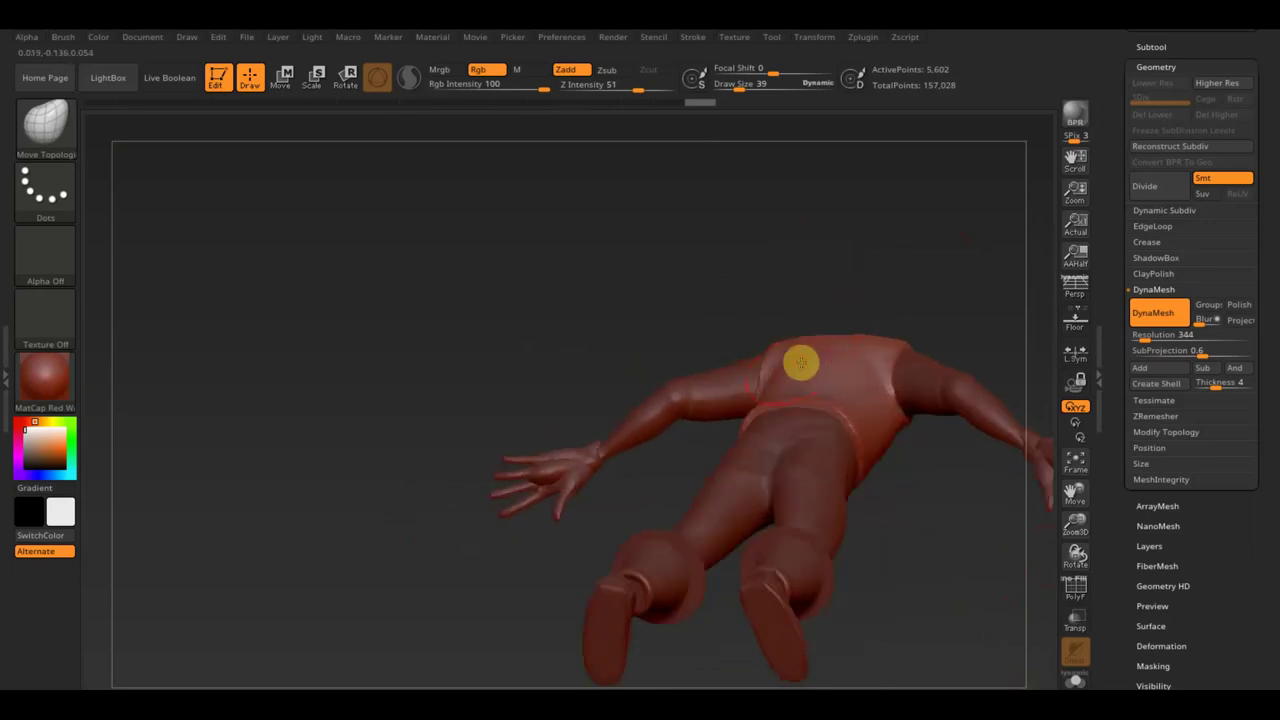
pyautogui.moveTo(805, 338)
pyautogui.mouseDown()
pyautogui.moveTo(871, 263)
pyautogui.moveTo(820, 323)
pyautogui.moveTo(830, 368)
pyautogui.mouseUp()
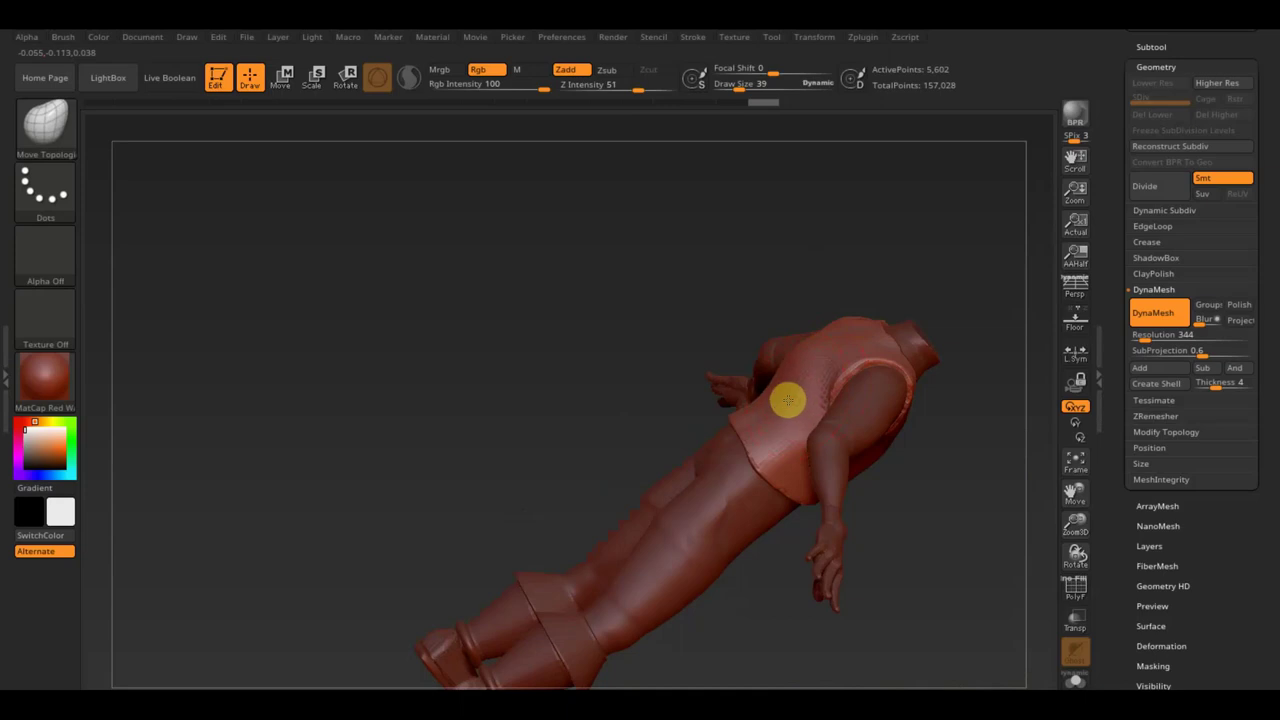
pyautogui.press('shift')
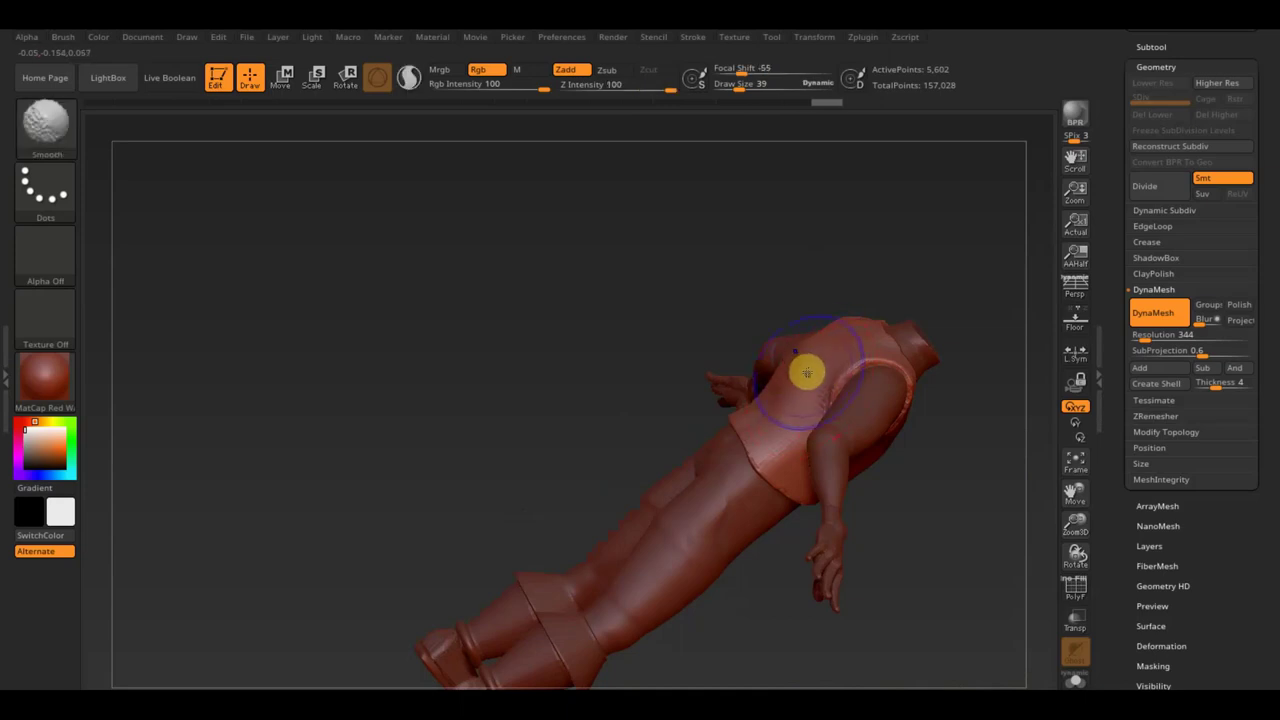
pyautogui.keyDown('shift'); pyautogui.moveTo(868, 376); pyautogui.dragTo(908, 423); pyautogui.keyUp('shift')
pyautogui.moveTo(766, 443)
pyautogui.keyDown('shift'); pyautogui.mouseDown()
pyautogui.moveTo(771, 457)
pyautogui.moveTo(595, 327)
pyautogui.moveTo(589, 269)
pyautogui.mouseUp(); pyautogui.keyUp('shift')
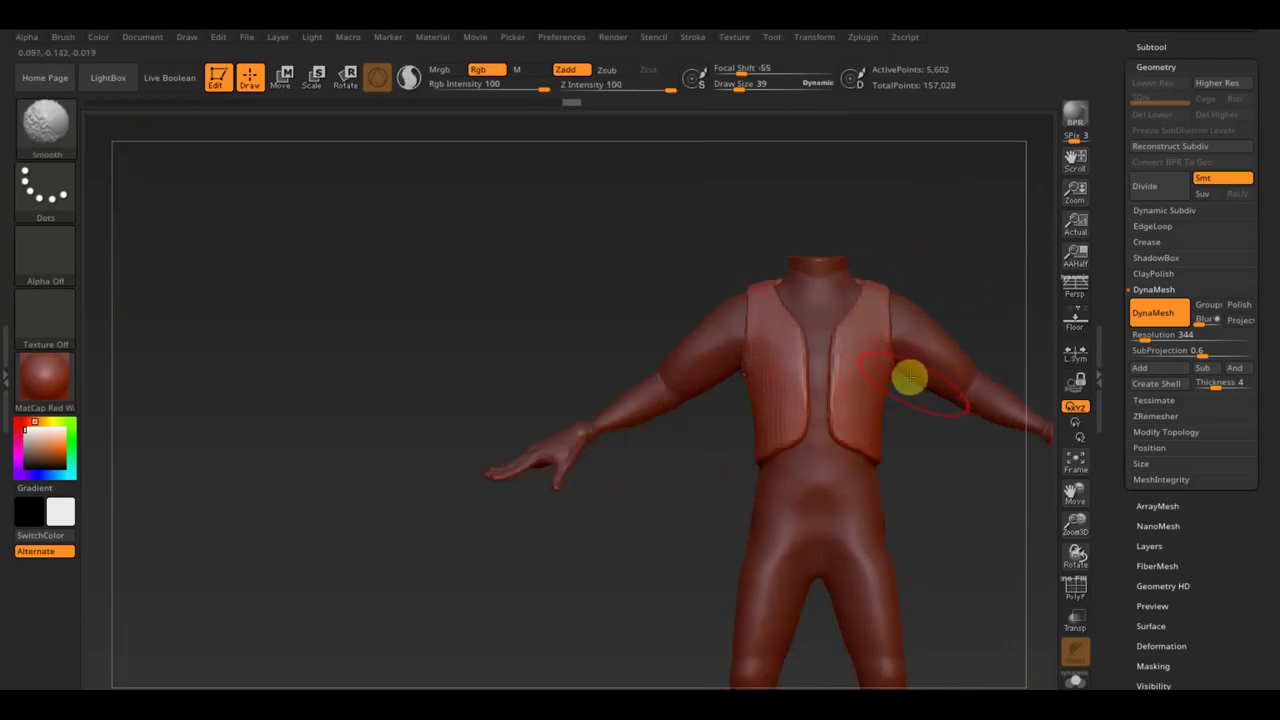
# Touch up the vest over the back and shoulder with Move Topological, checking side views
pyautogui.moveTo(908, 374)
pyautogui.mouseDown(button='right')
pyautogui.moveTo(891, 434)
pyautogui.moveTo(886, 423)
pyautogui.mouseUp(button='right')
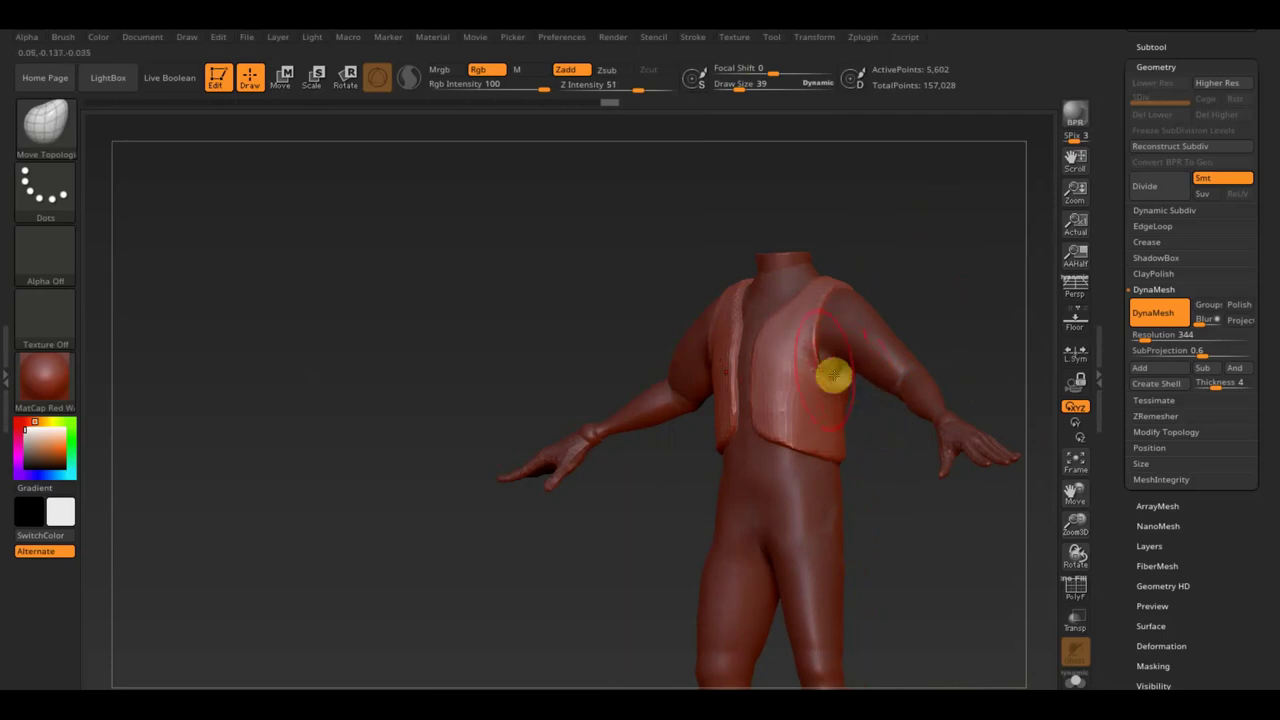
pyautogui.moveTo(812, 380)
pyautogui.mouseDown(button='right')
pyautogui.moveTo(857, 297)
pyautogui.moveTo(857, 354)
pyautogui.moveTo(1020, 266)
pyautogui.mouseUp(button='right')
pyautogui.moveTo(882, 380)
pyautogui.mouseDown()
pyautogui.moveTo(877, 349)
pyautogui.moveTo(893, 342)
pyautogui.mouseUp()
pyautogui.moveTo(897, 343); pyautogui.dragTo(983, 291, button='right')
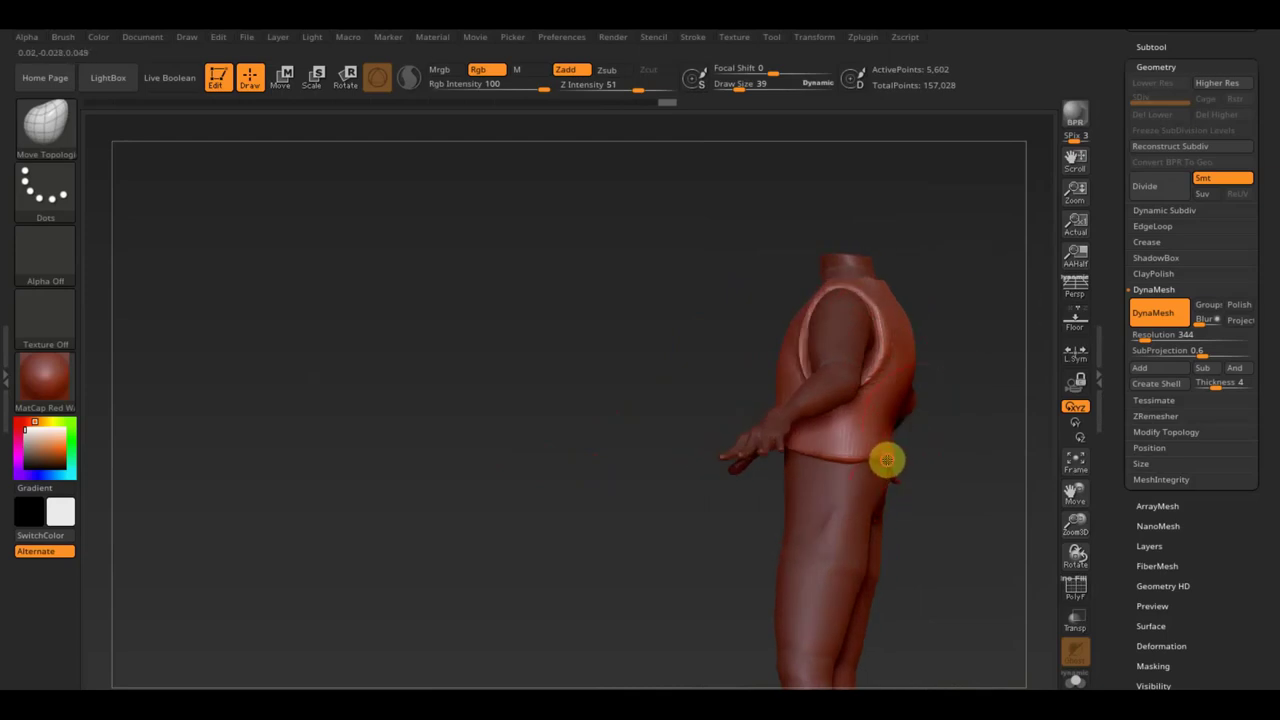
pyautogui.moveTo(931, 449)
pyautogui.mouseDown(button='right')
pyautogui.moveTo(1049, 457)
pyautogui.moveTo(1031, 466)
pyautogui.mouseUp(button='right')
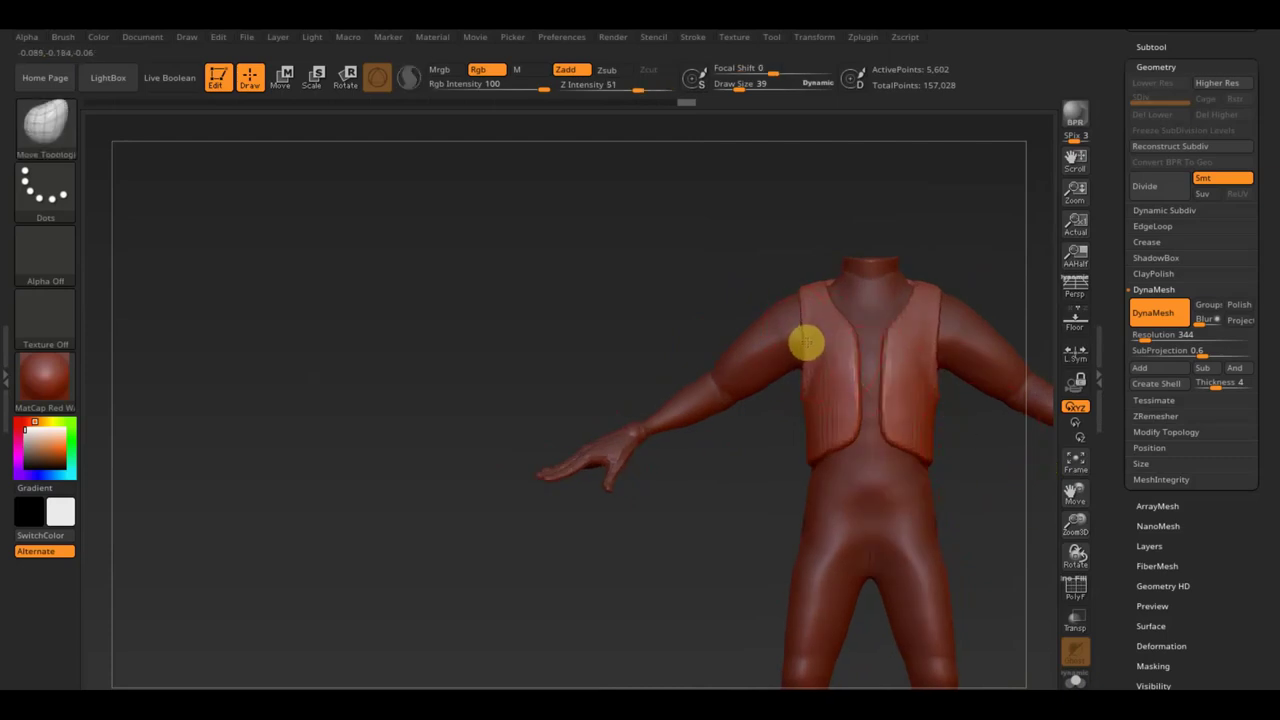
pyautogui.moveTo(800, 308)
pyautogui.mouseDown(button='right')
pyautogui.moveTo(749, 303)
pyautogui.moveTo(834, 323)
pyautogui.moveTo(769, 280)
pyautogui.mouseUp(button='right')
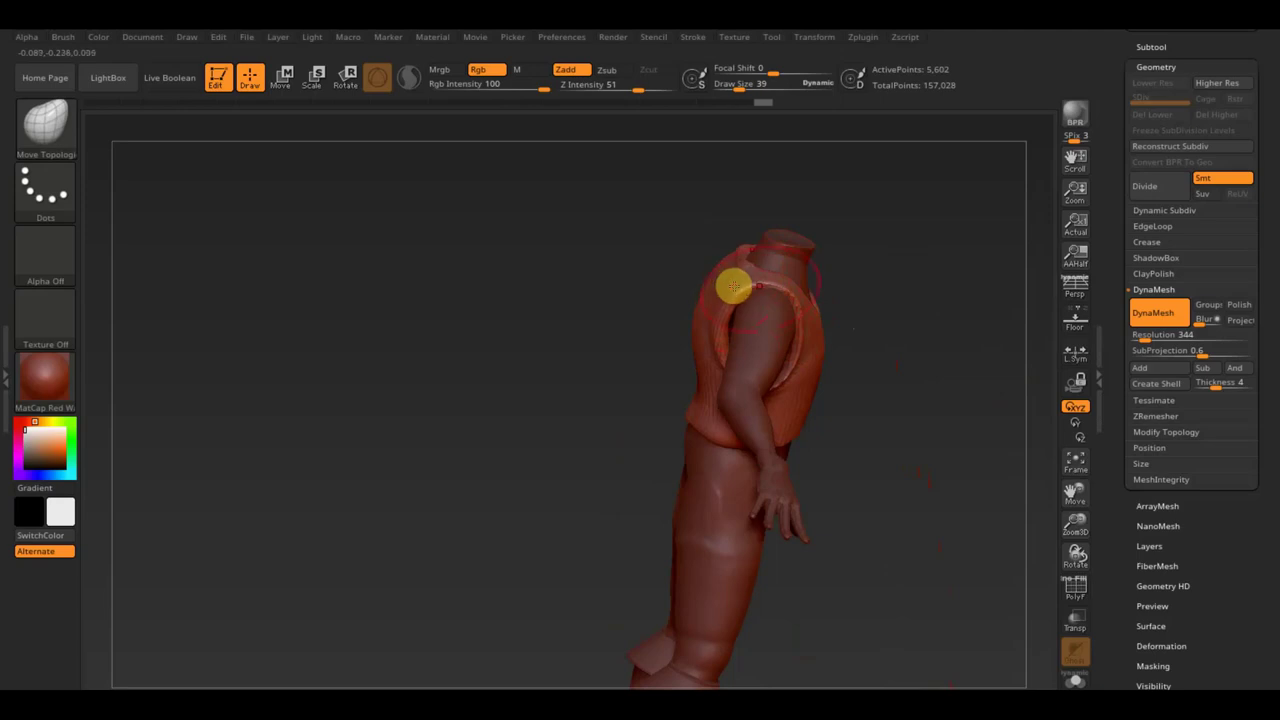
pyautogui.moveTo(728, 325)
pyautogui.mouseDown(button='right')
pyautogui.moveTo(780, 329)
pyautogui.moveTo(849, 309)
pyautogui.moveTo(926, 249)
pyautogui.moveTo(923, 234)
pyautogui.moveTo(829, 240)
pyautogui.moveTo(891, 286)
pyautogui.mouseUp(button='right')
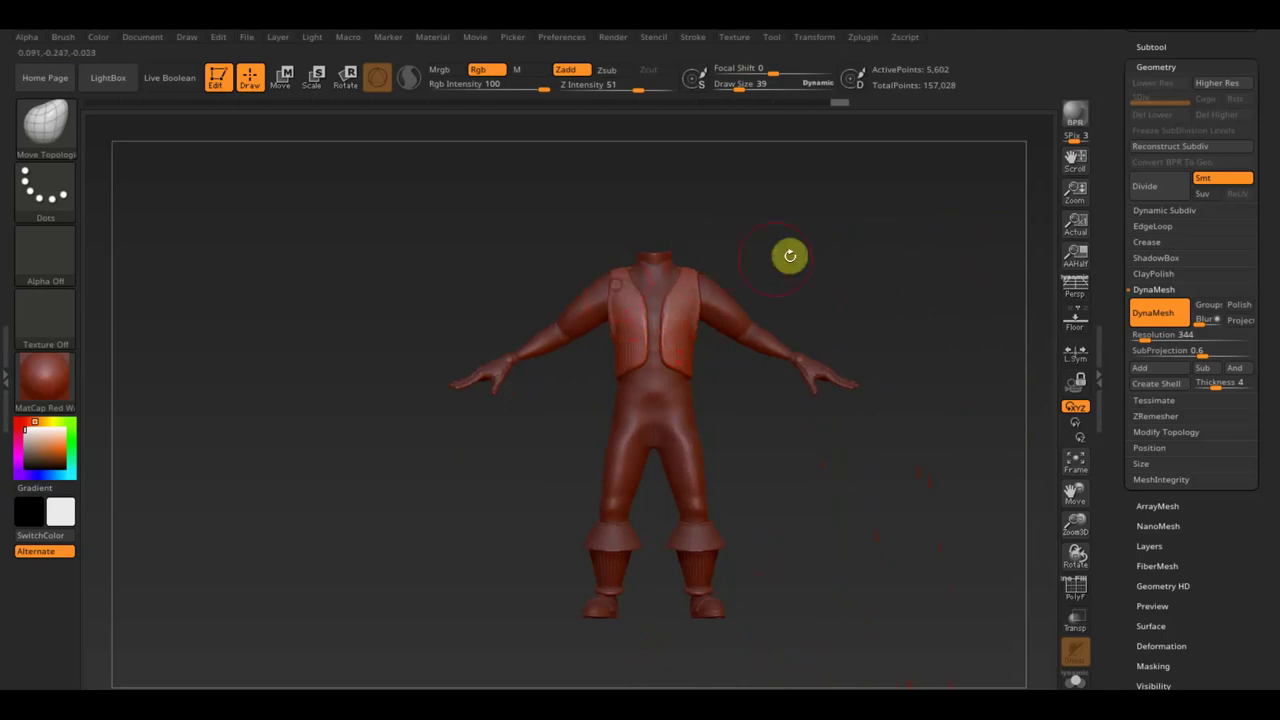
# Make the body subtool PM3D_ZSphere_1 the active part
pyautogui.scroll(3, 811, 245)
pyautogui.scroll(2, 831, 300)
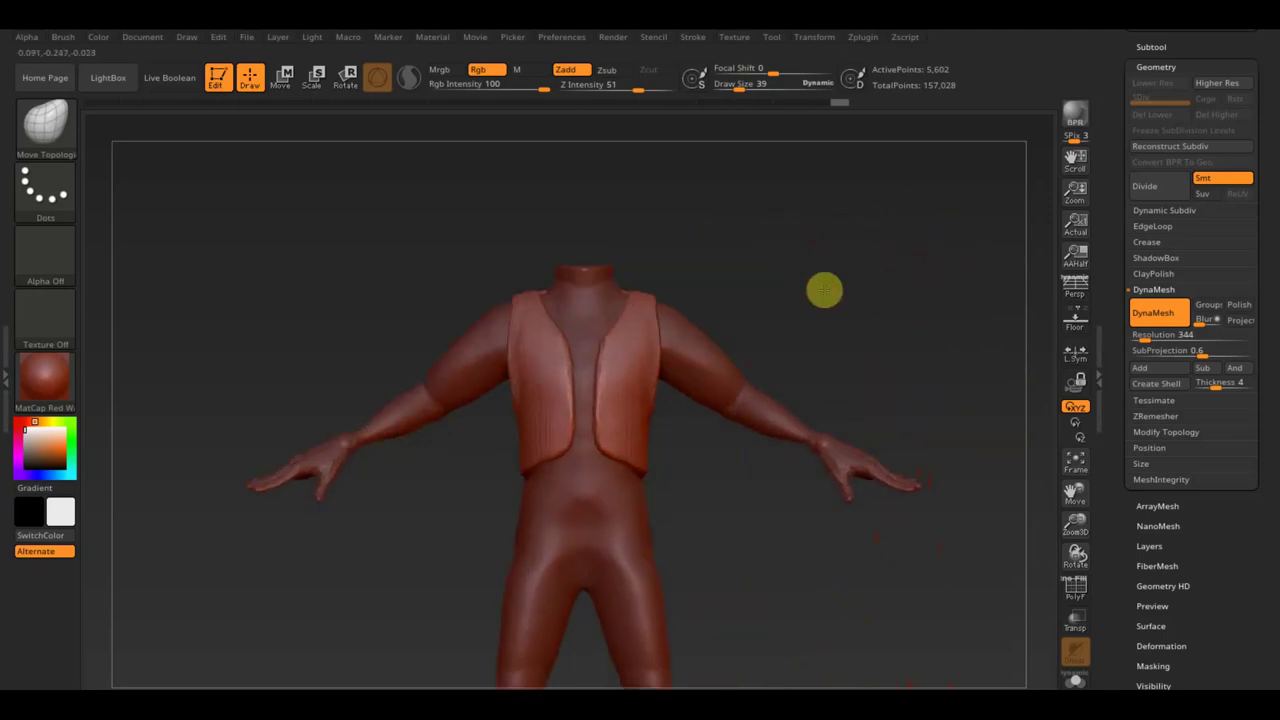
pyautogui.keyDown('alt'); pyautogui.click(593, 549); pyautogui.keyUp('alt')
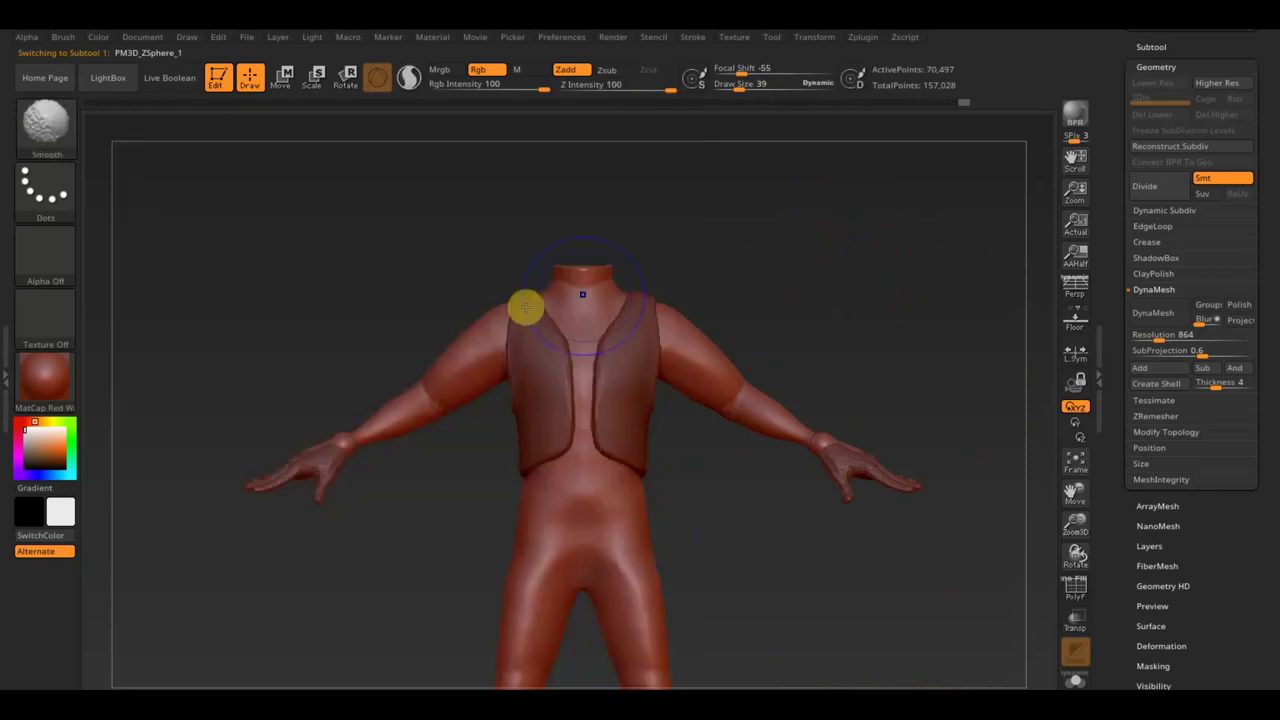
# Paint a MaskPen mask over both shoulders and upper arms of the body for the shoulder pads
pyautogui.moveTo(694, 271); pyautogui.dragTo(746, 277)
pyautogui.moveTo(777, 83); pyautogui.dragTo(743, 87)
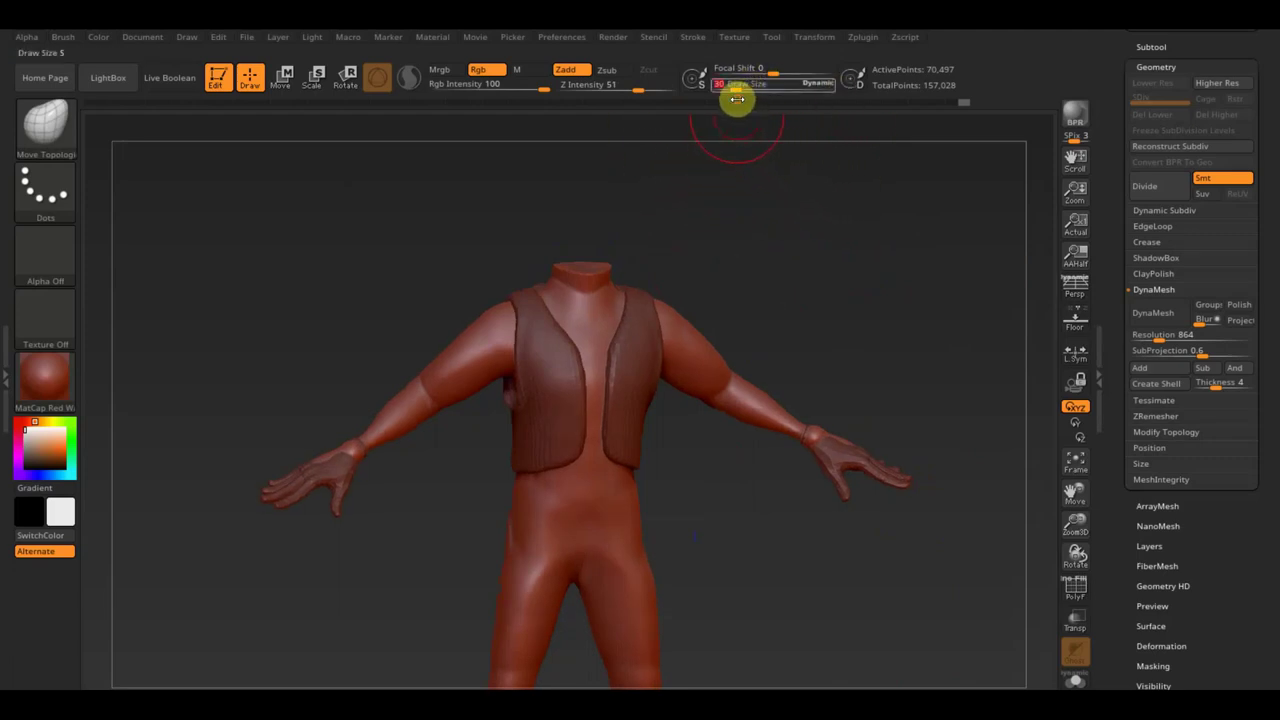
pyautogui.press('ctrl')
pyautogui.keyDown('ctrl'); pyautogui.moveTo(502, 320); pyautogui.dragTo(479, 327); pyautogui.keyUp('ctrl')
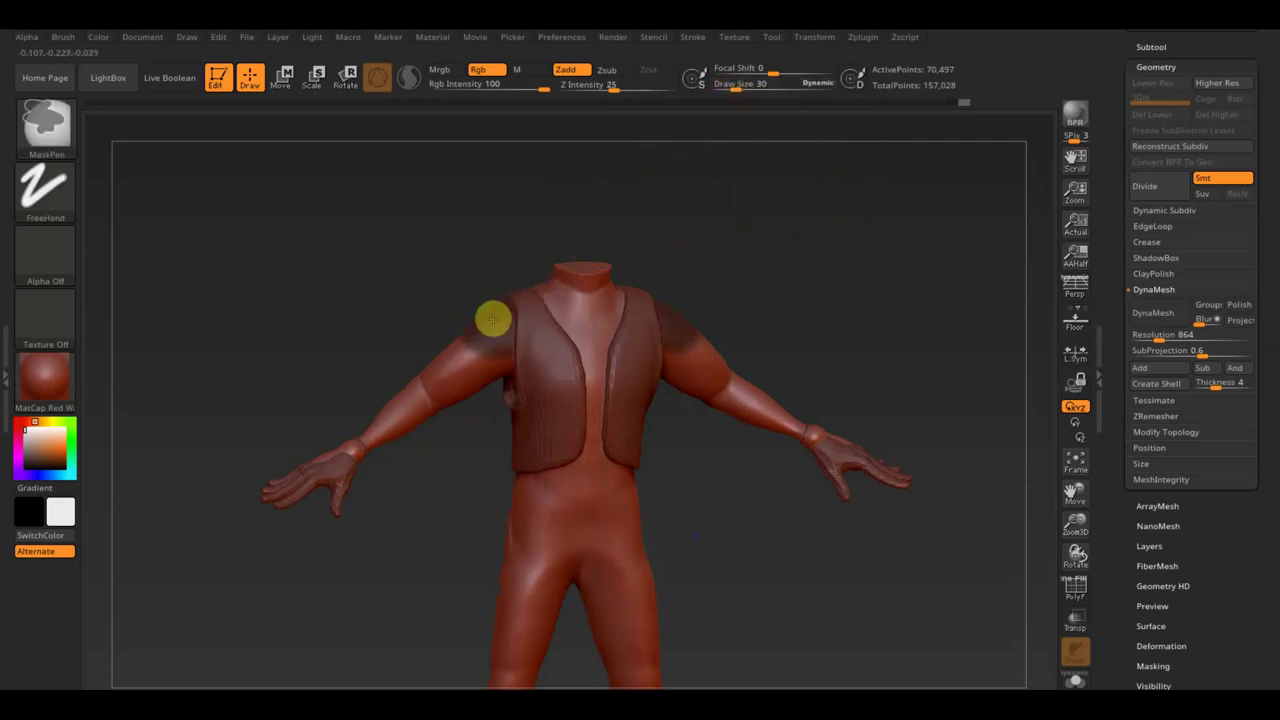
pyautogui.moveTo(808, 249)
pyautogui.mouseDown()
pyautogui.moveTo(854, 294)
pyautogui.moveTo(912, 299)
pyautogui.mouseUp()
pyautogui.press('ctrl')
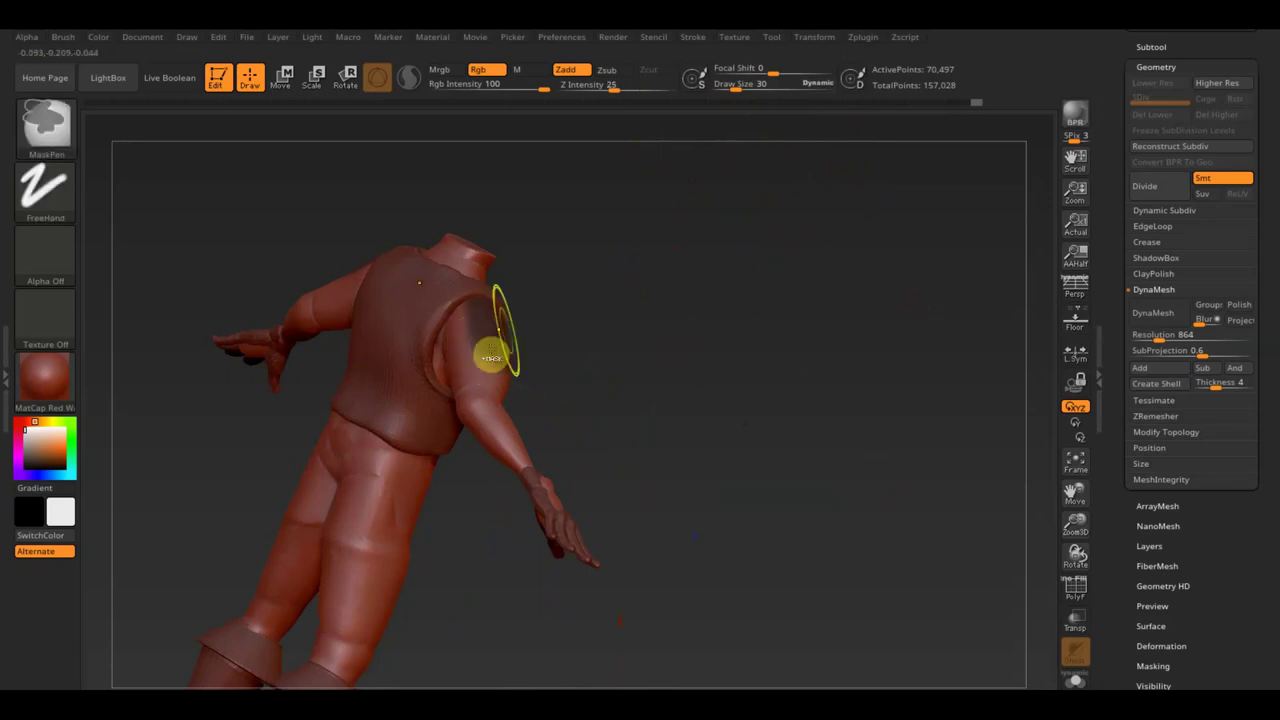
pyautogui.press('ctrl')
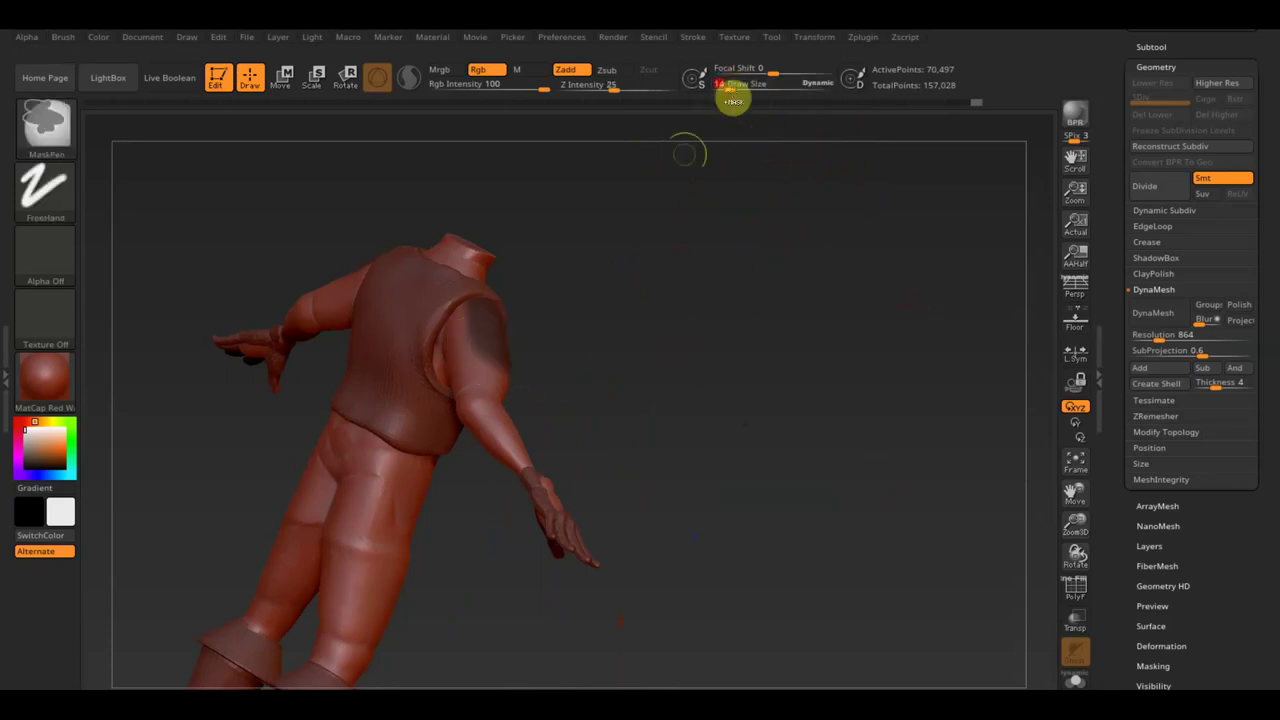
pyautogui.moveTo(476, 357)
pyautogui.keyDown('ctrl'); pyautogui.mouseDown()
pyautogui.moveTo(508, 369)
pyautogui.moveTo(543, 306)
pyautogui.mouseUp(); pyautogui.keyUp('ctrl')
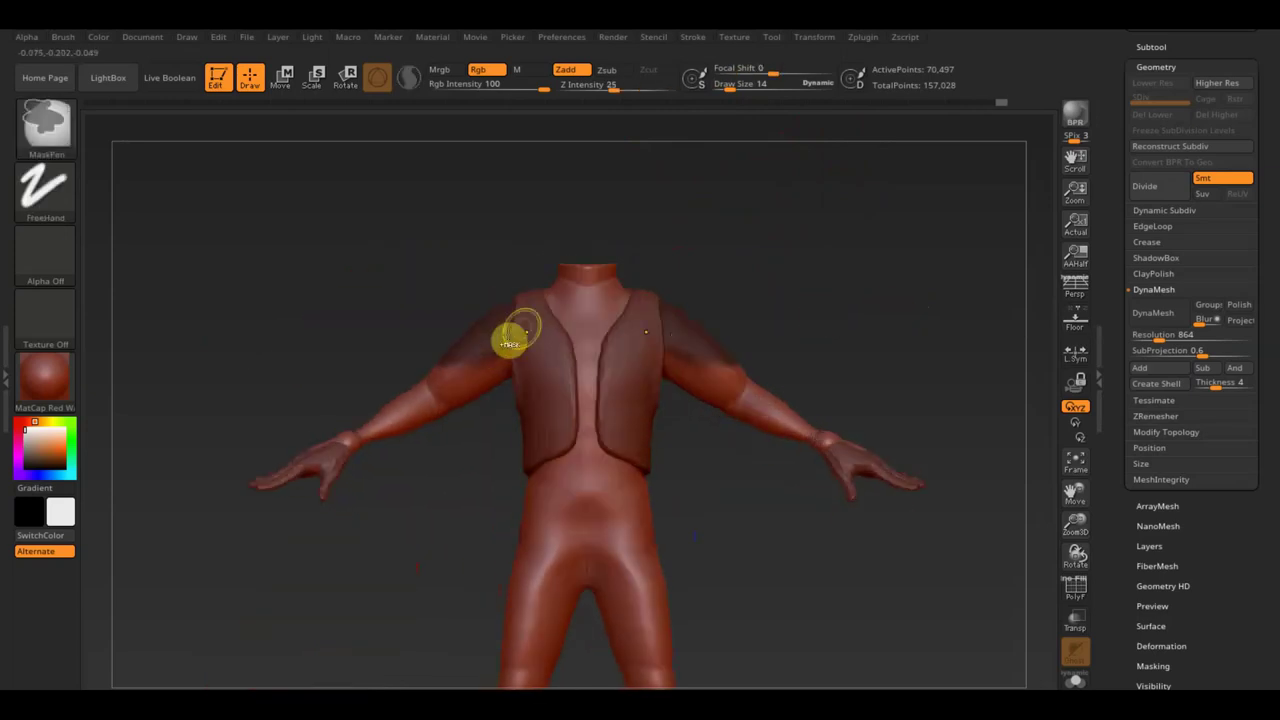
# Hide the Extract4 vest and clear the mask from the right arm and shoulder
pyautogui.click(1152, 47)
pyautogui.moveTo(1197, 183)
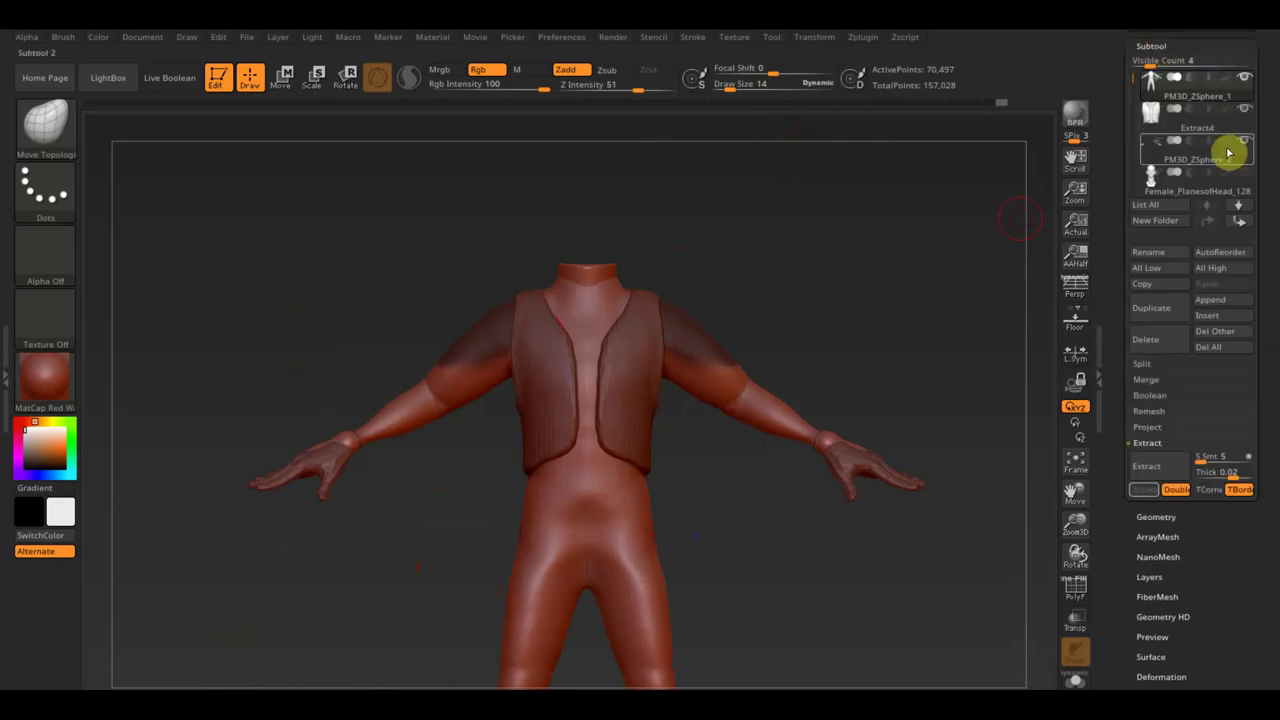
pyautogui.click(1244, 137)
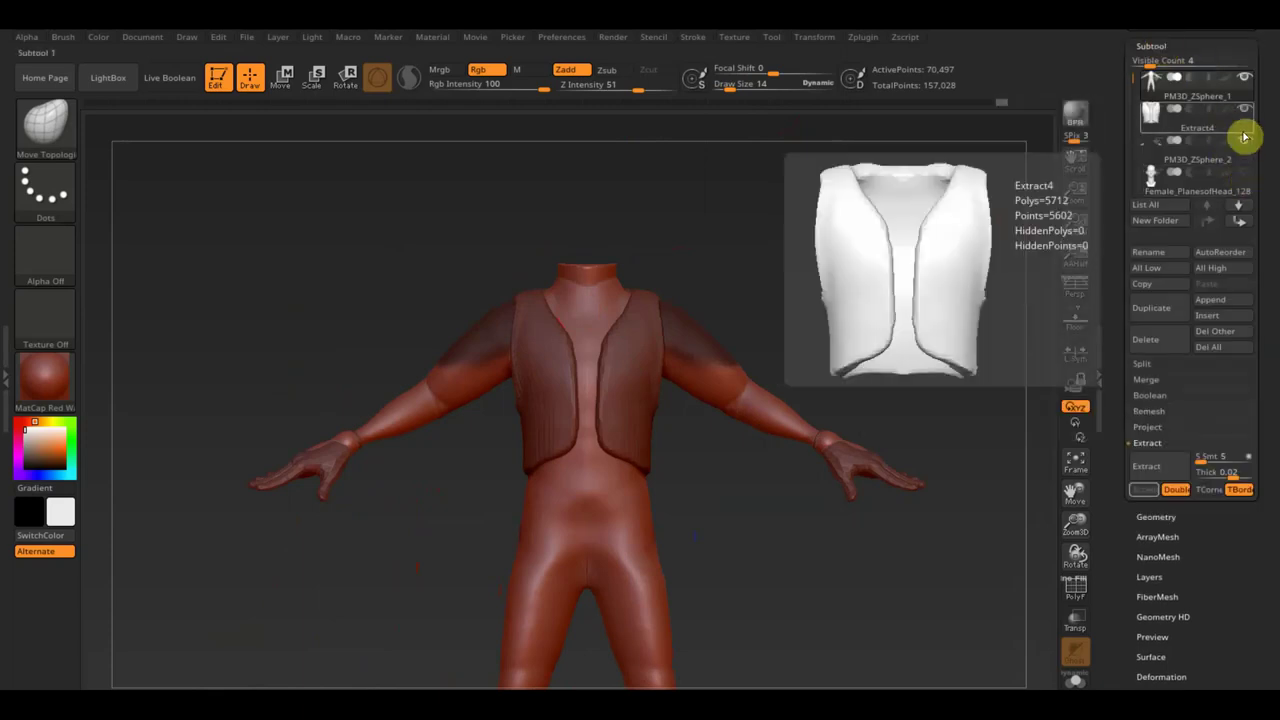
pyautogui.click(1246, 112)
pyautogui.moveTo(890, 235); pyautogui.dragTo(867, 248)
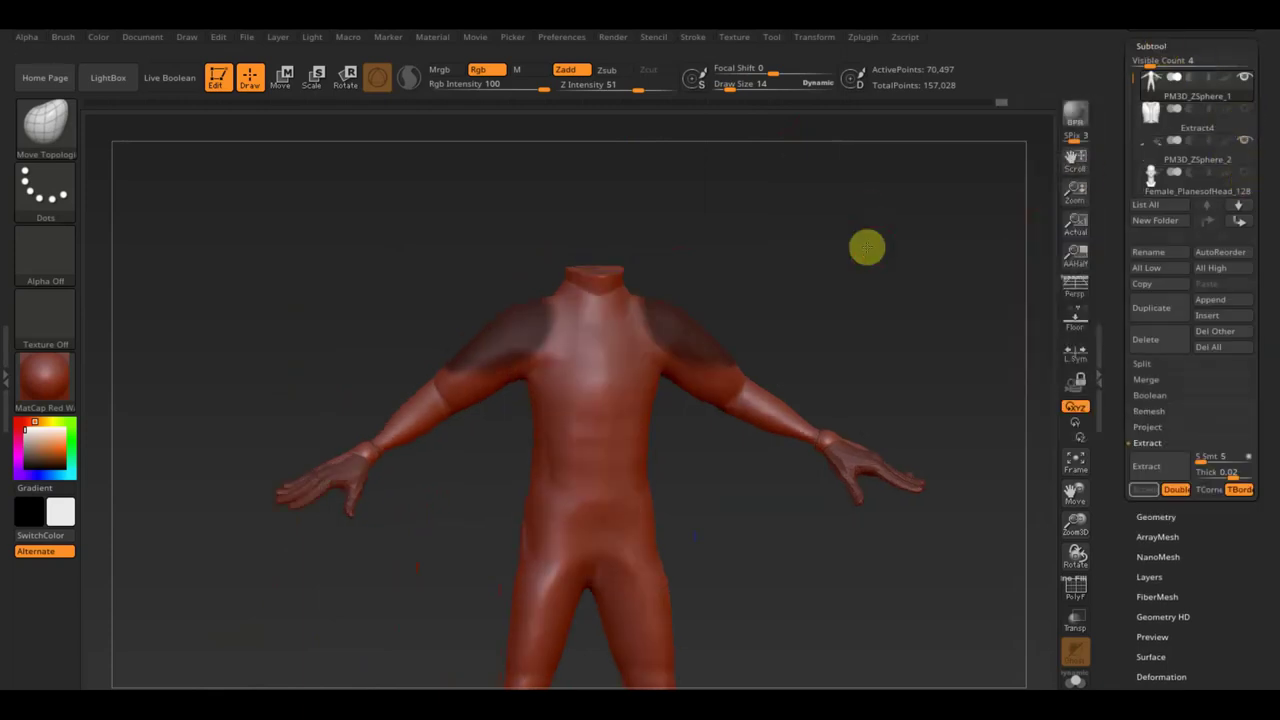
pyautogui.press('ctrl')
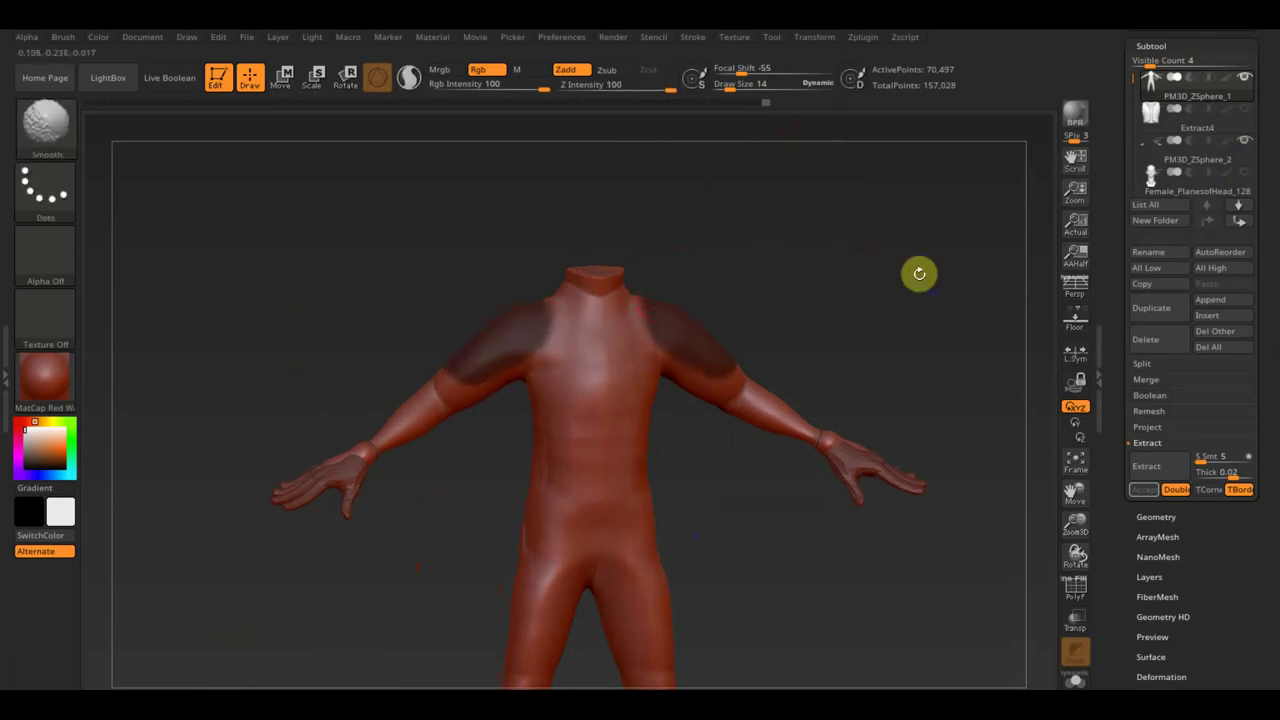
pyautogui.moveTo(917, 274); pyautogui.dragTo(974, 271)
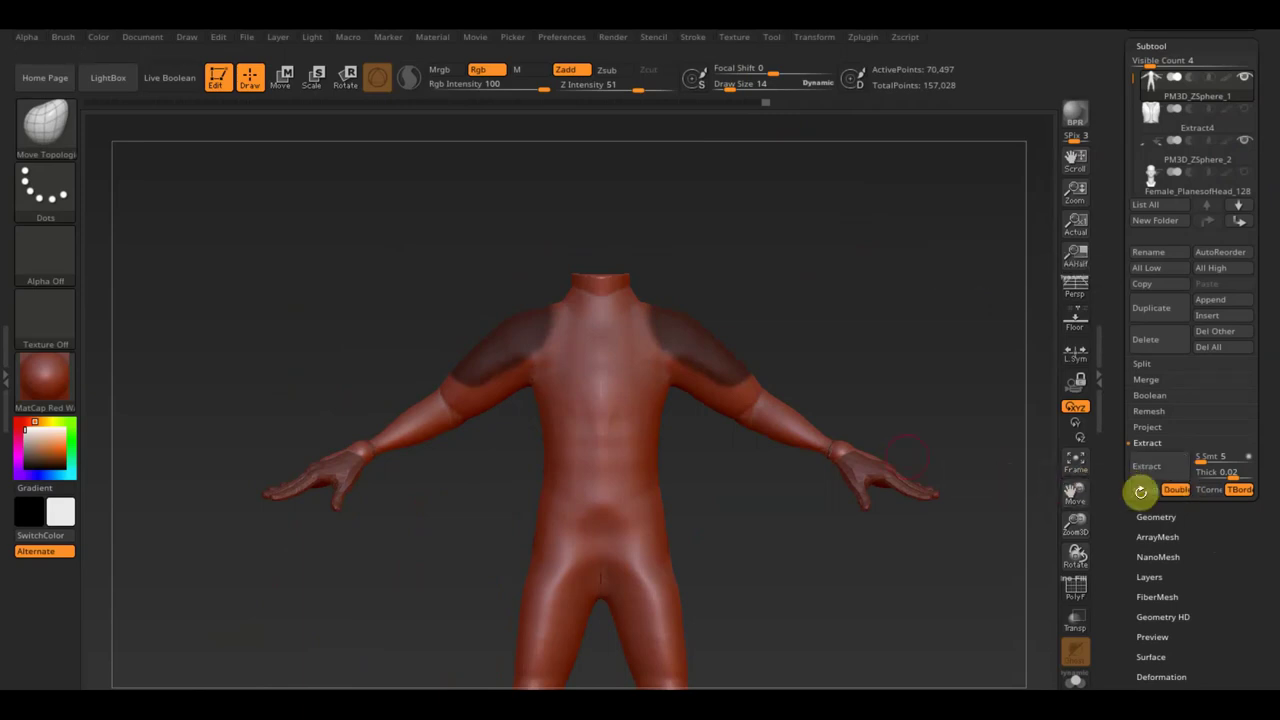
pyautogui.keyDown('ctrl'); pyautogui.keyDown('alt'); pyautogui.moveTo(888, 564); pyautogui.dragTo(642, 244); pyautogui.keyUp('alt'); pyautogui.keyUp('ctrl')
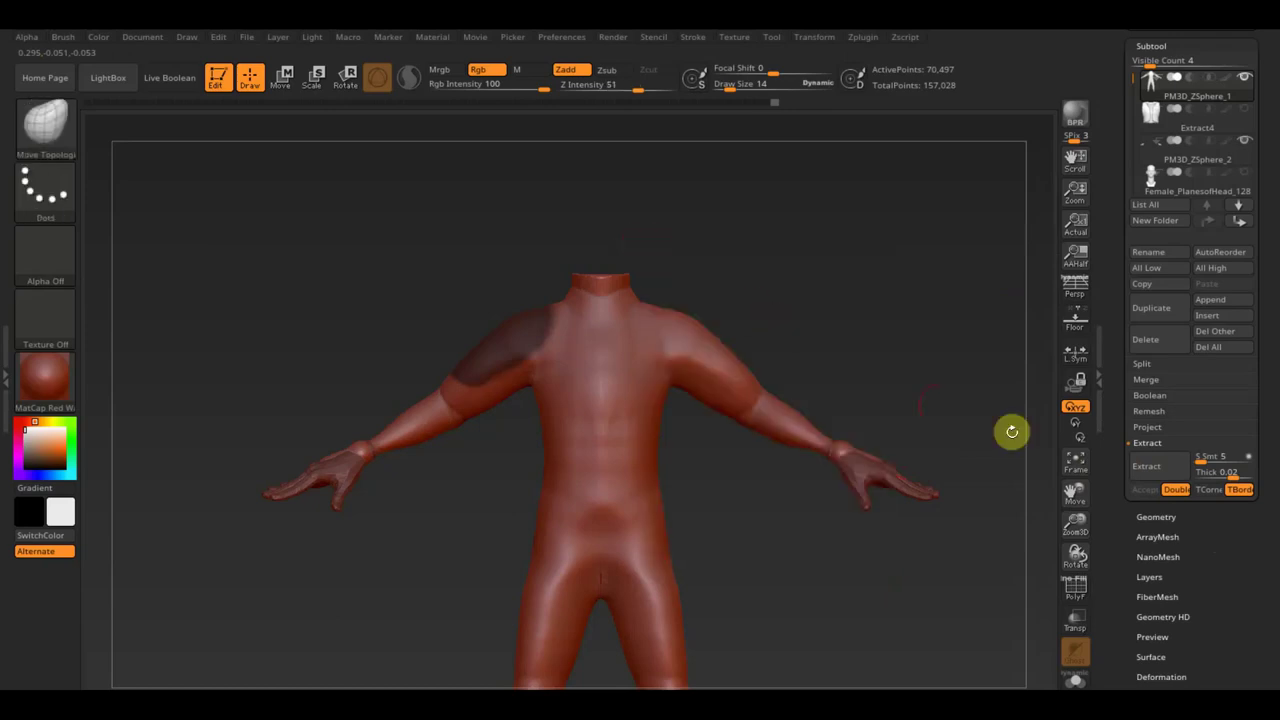
# Extract the masked shoulder area and accept it as the new subtool Extract6
pyautogui.click(1146, 468)
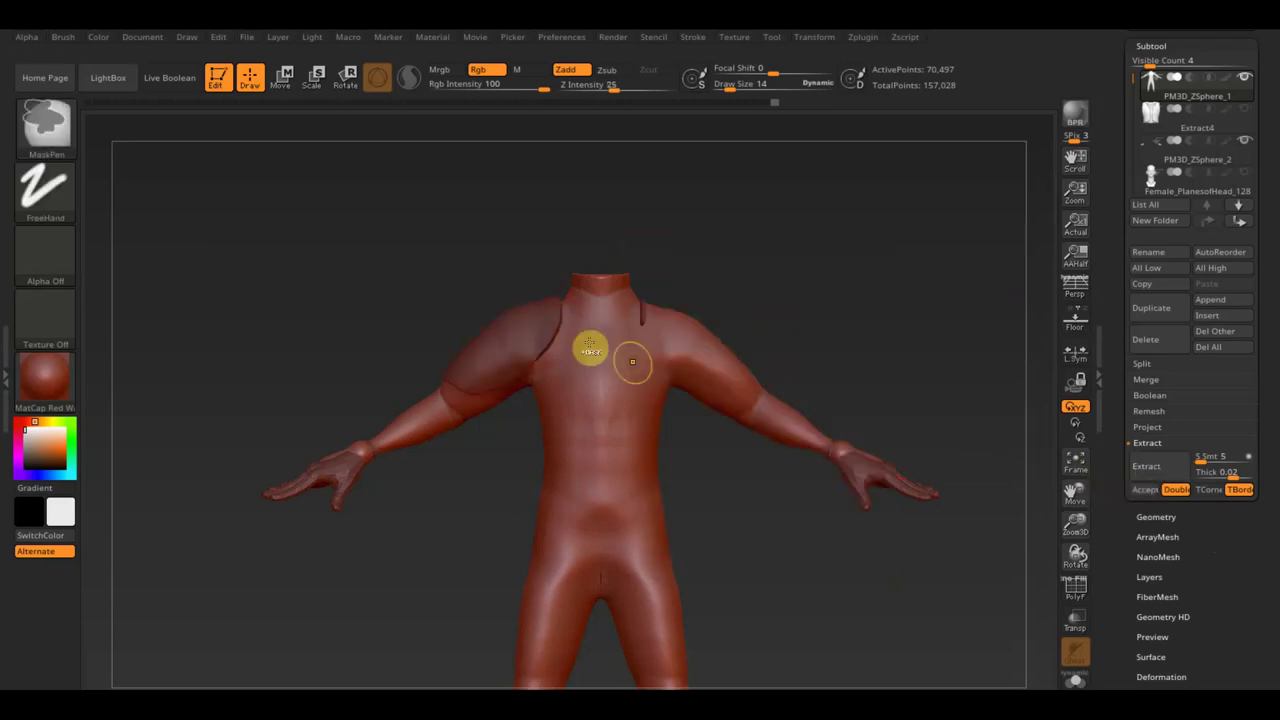
pyautogui.hotkey('ctrl', 'z')
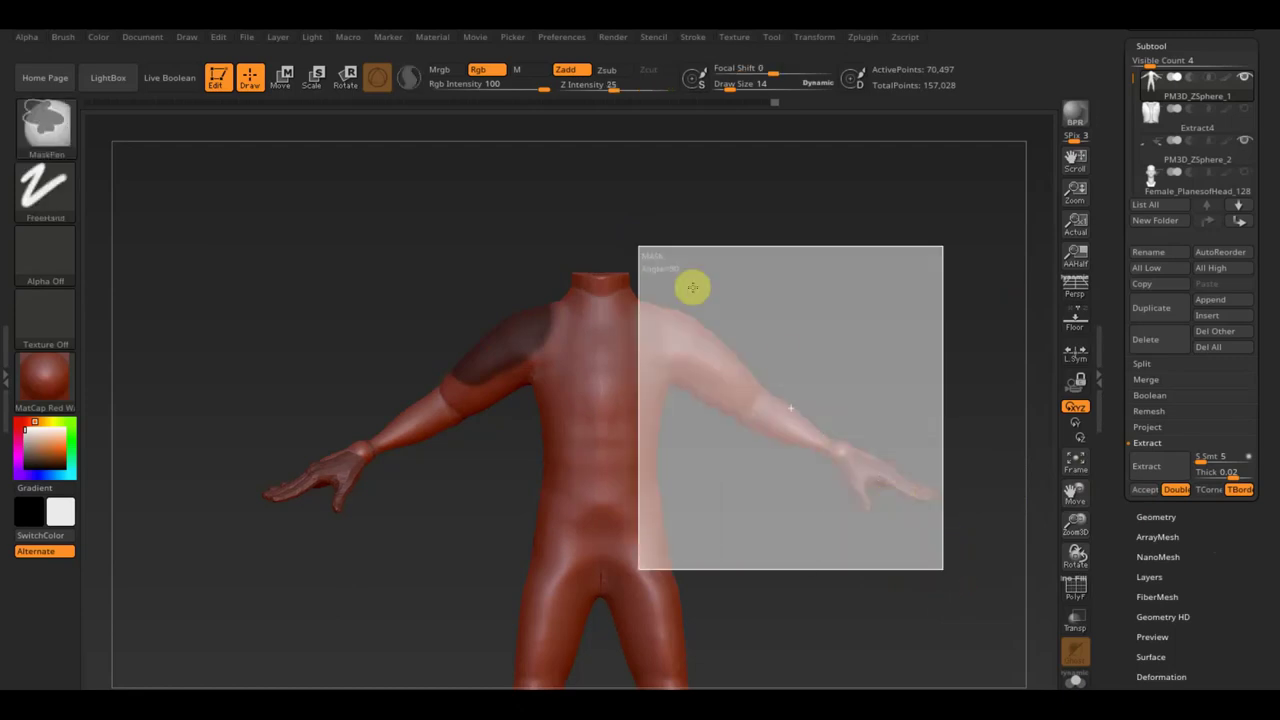
pyautogui.keyDown('ctrl'); pyautogui.moveTo(940, 569); pyautogui.dragTo(611, 222); pyautogui.keyUp('ctrl')
pyautogui.click(1146, 466)
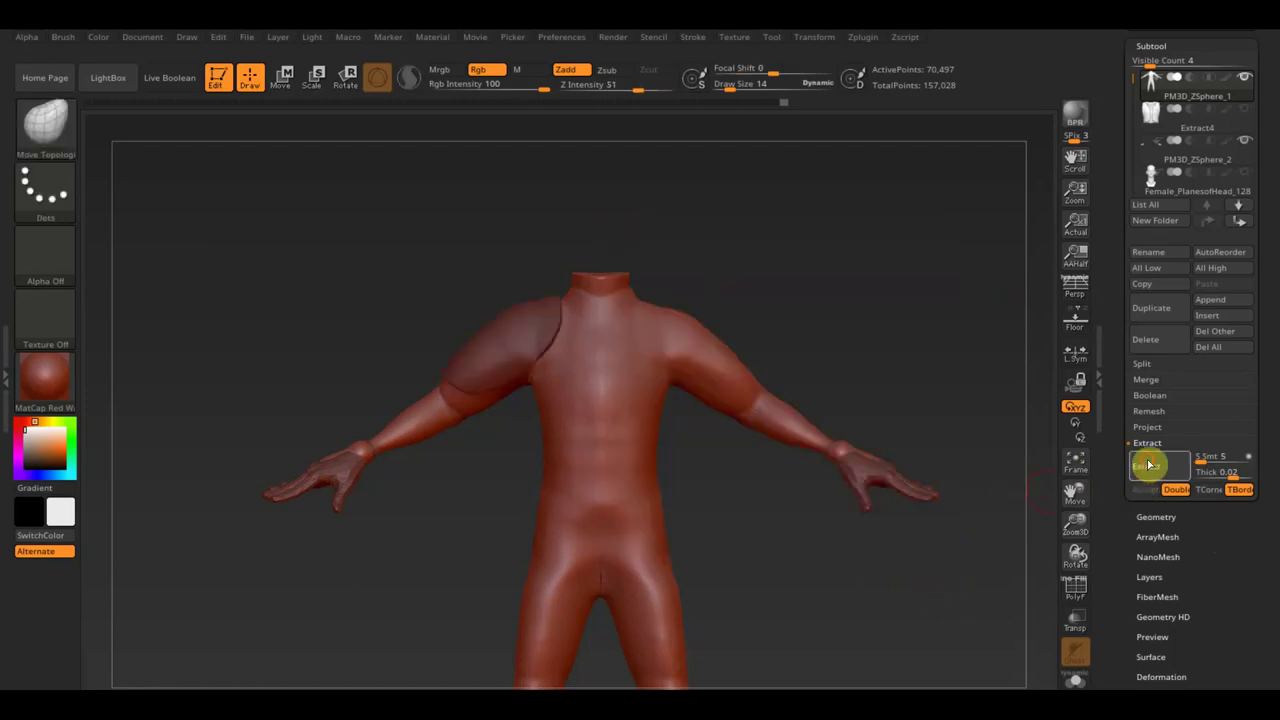
pyautogui.click(1146, 492)
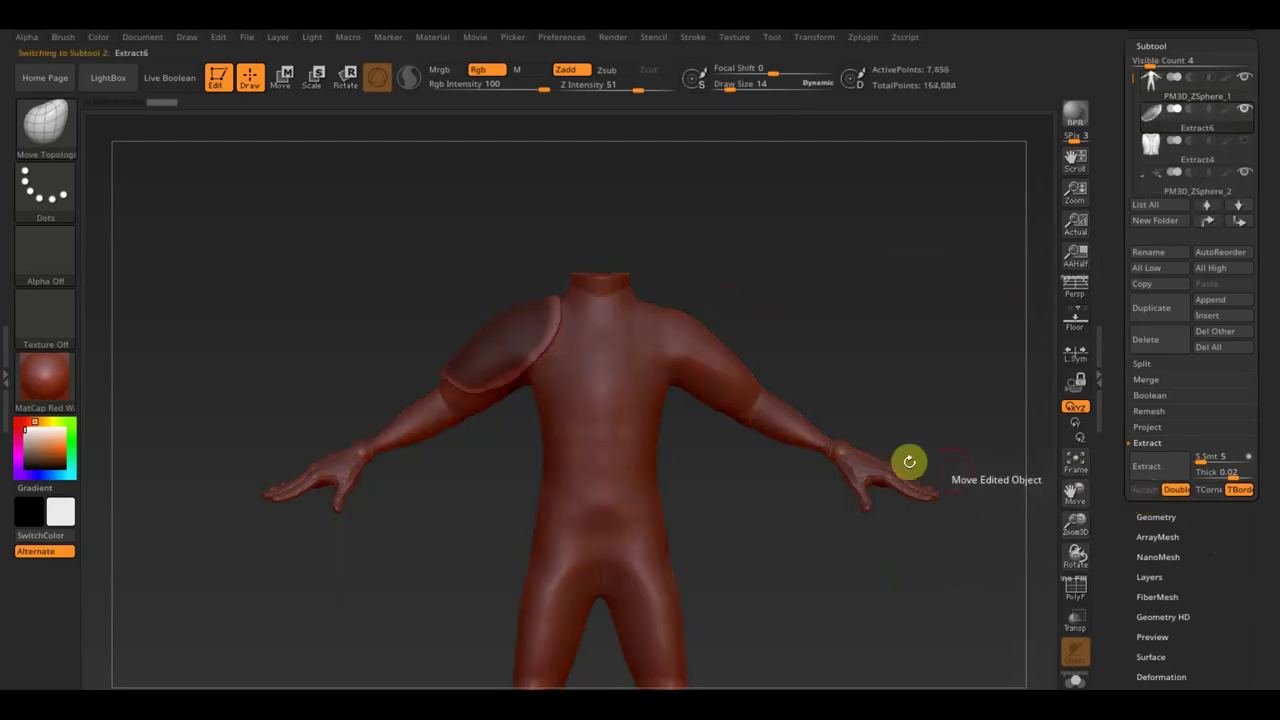
# Check the shoulder shells from side and front, then make Extract6 the active subtool
pyautogui.keyDown('alt'); pyautogui.click(704, 354); pyautogui.keyUp('alt')
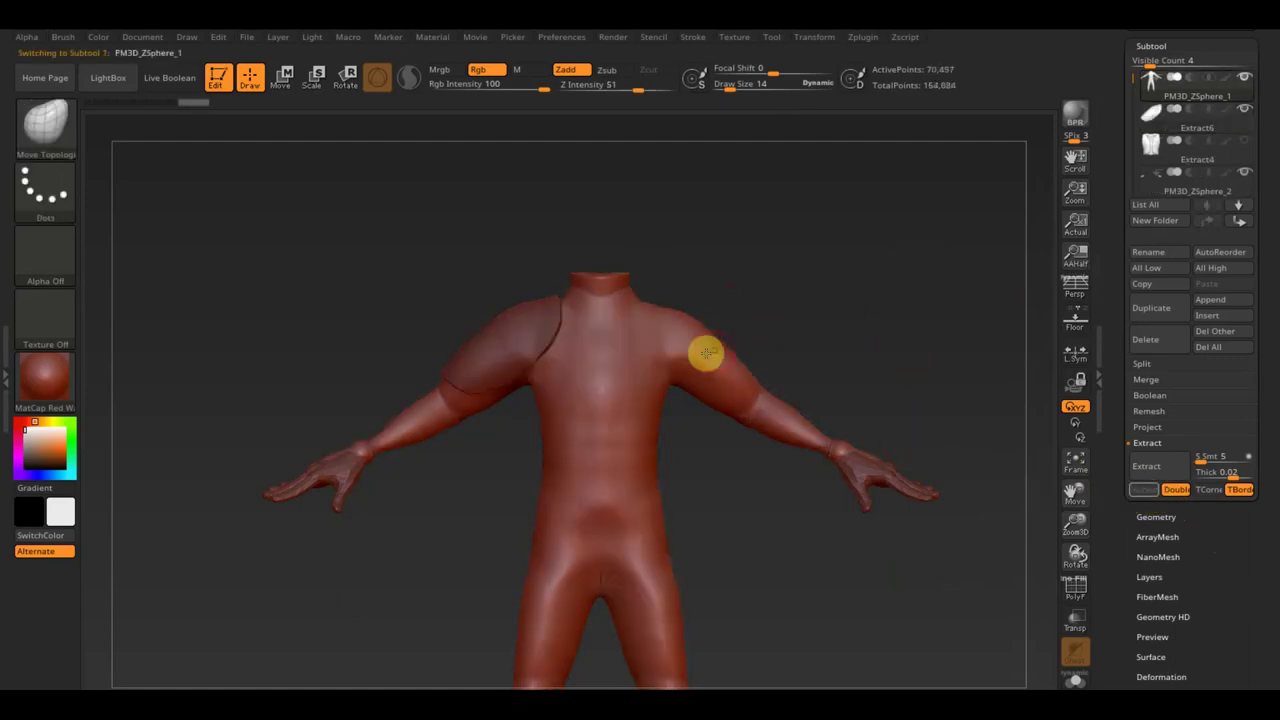
pyautogui.moveTo(829, 283)
pyautogui.mouseDown()
pyautogui.moveTo(958, 314)
pyautogui.moveTo(863, 331)
pyautogui.mouseUp()
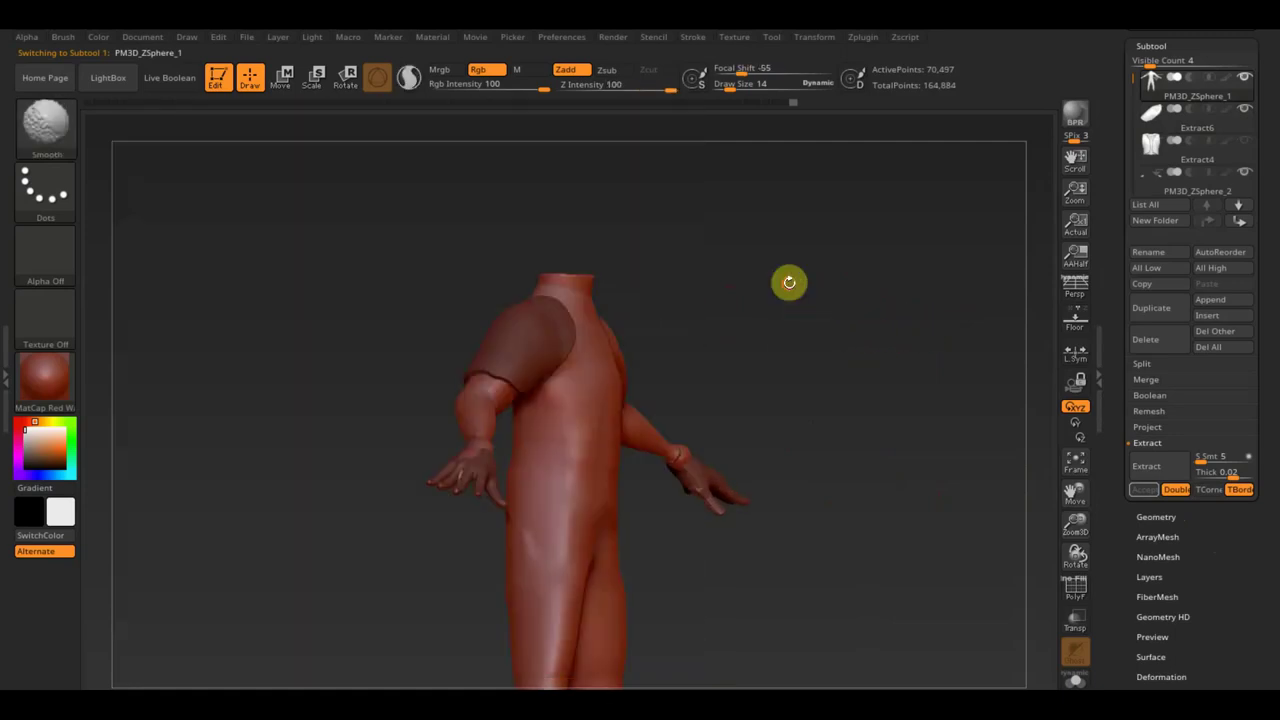
pyautogui.moveTo(786, 286)
pyautogui.mouseDown()
pyautogui.moveTo(771, 306)
pyautogui.moveTo(705, 276)
pyautogui.moveTo(797, 334)
pyautogui.mouseUp()
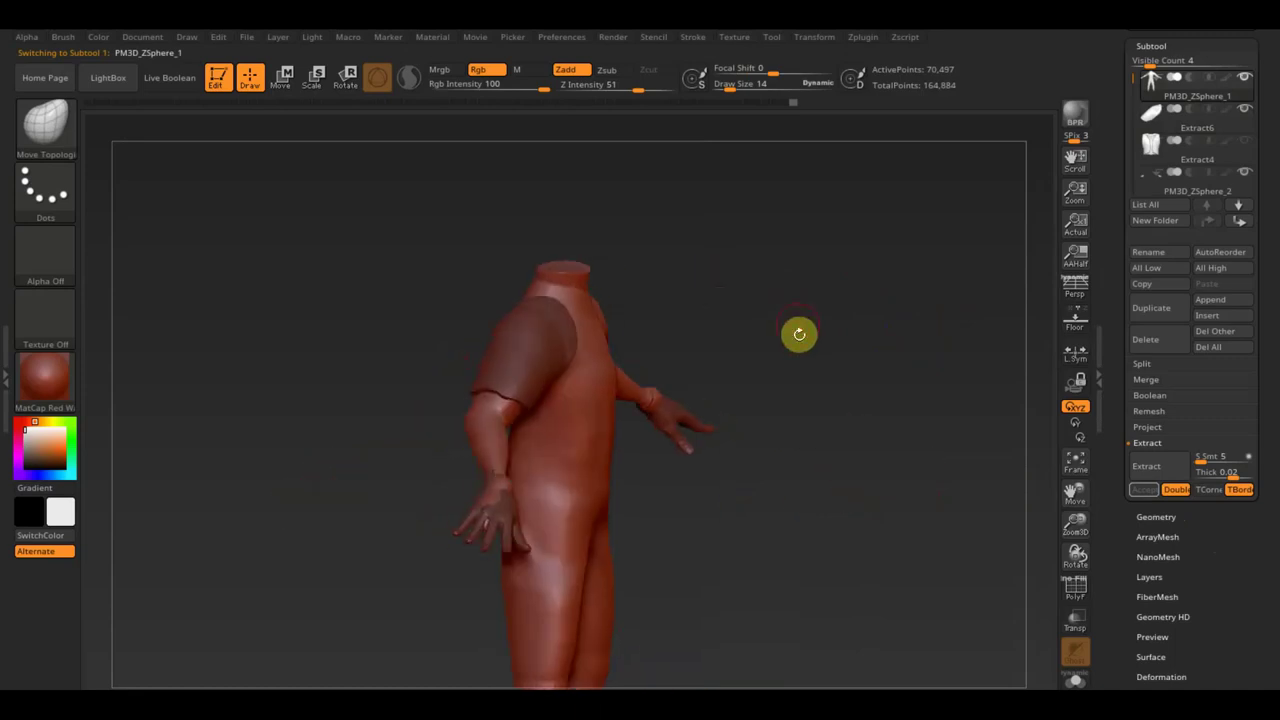
pyautogui.keyDown('alt'); pyautogui.click(541, 364); pyautogui.keyUp('alt')
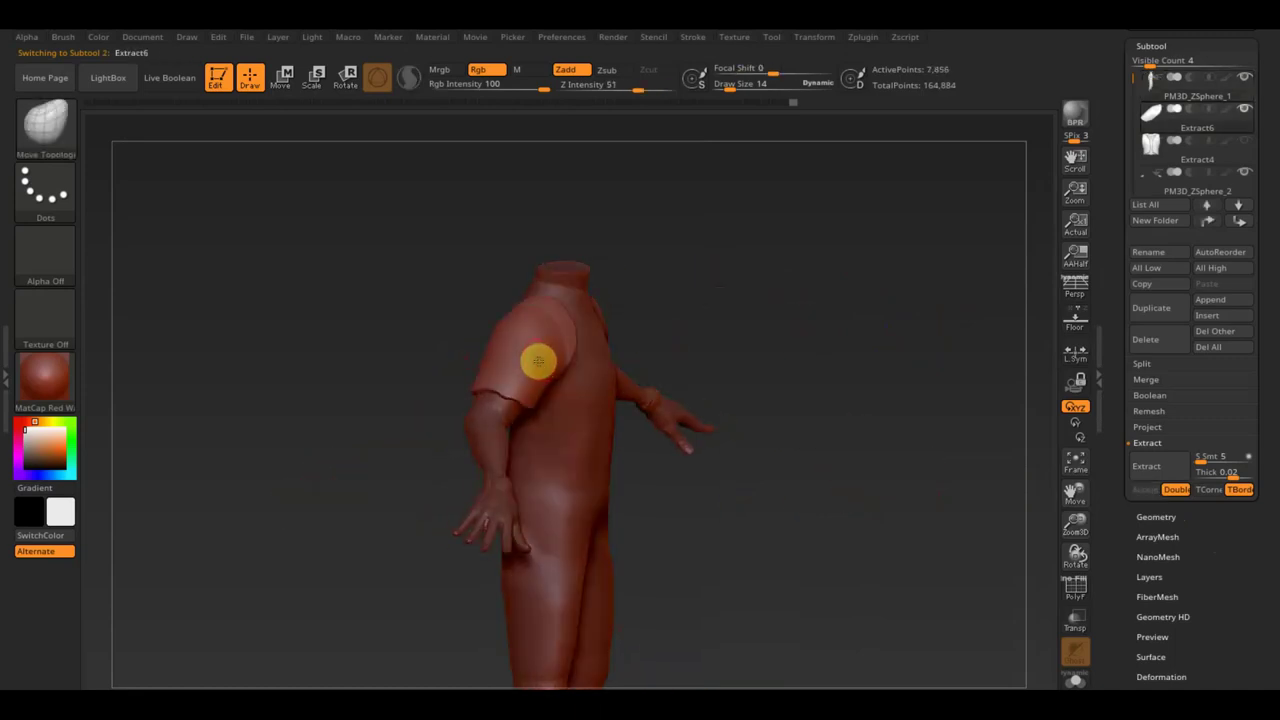
pyautogui.moveTo(791, 309); pyautogui.dragTo(800, 317)
pyautogui.click(1158, 517)
# Re-DynaMesh the shoulder piece at resolution 408 and enlarge the brush size
pyautogui.moveTo(1160, 333); pyautogui.dragTo(1144, 334)
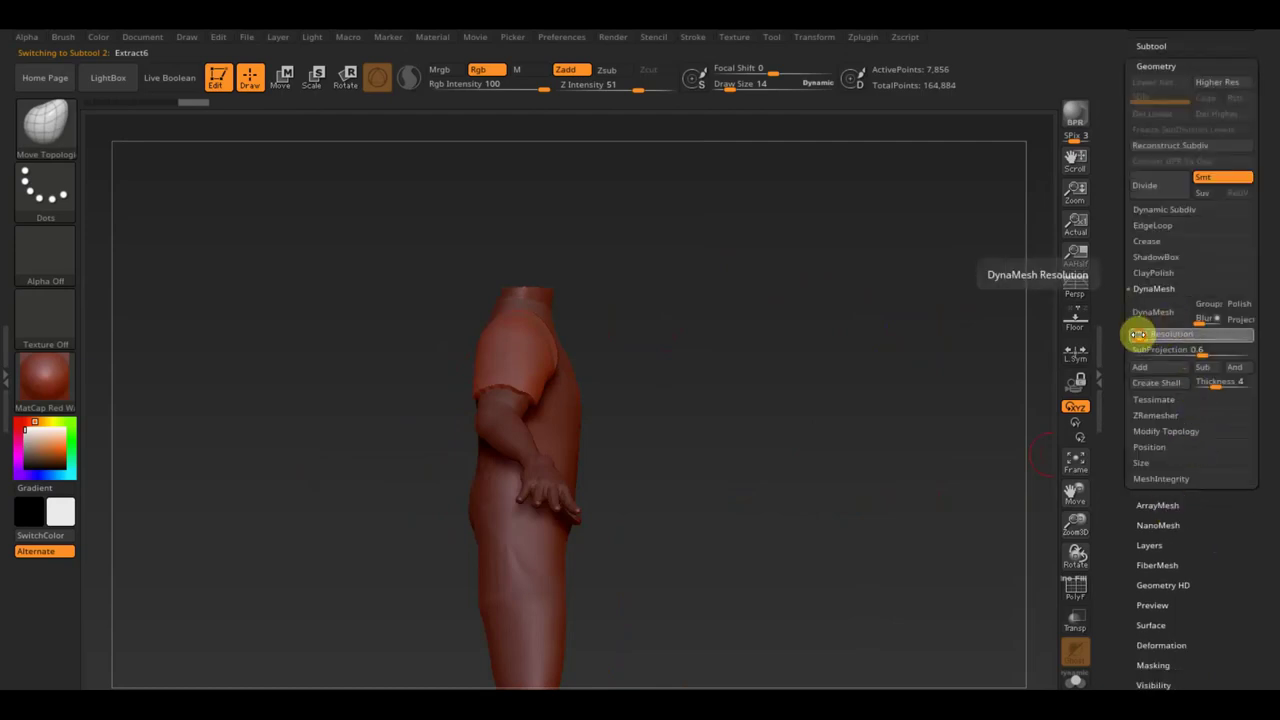
pyautogui.click(1150, 318)
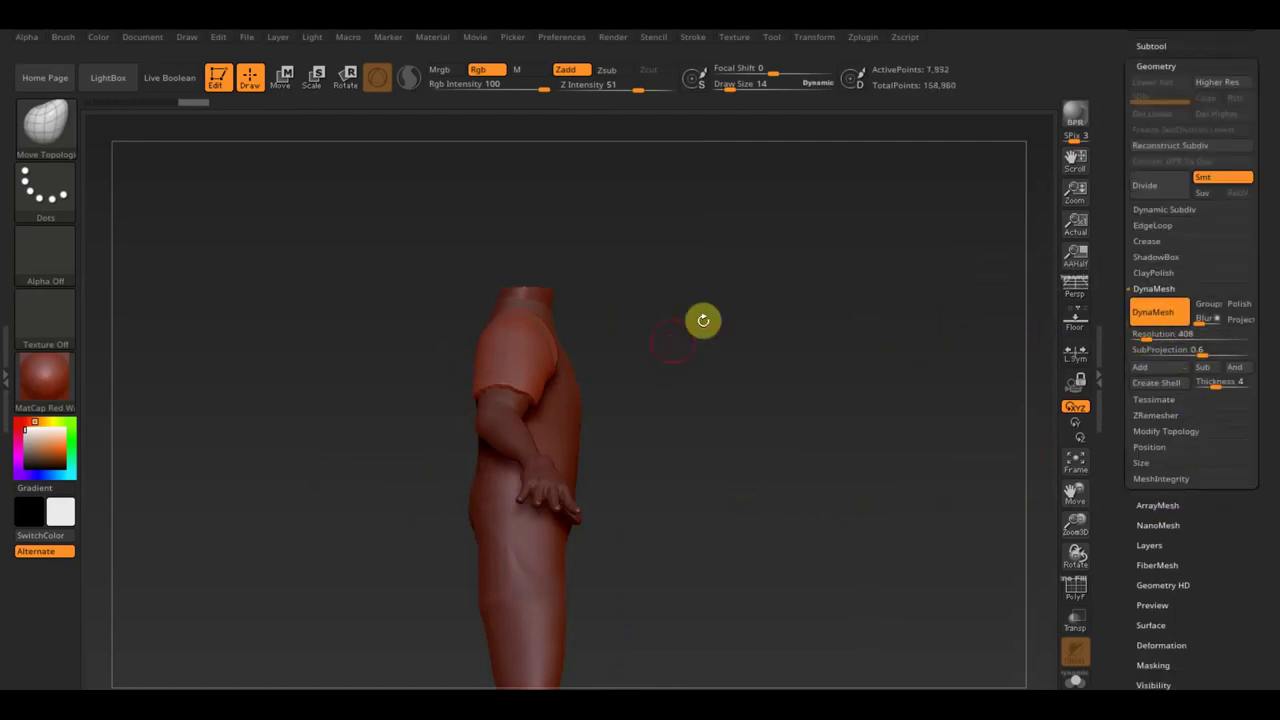
pyautogui.click(735, 84)
pyautogui.moveTo(735, 84)
pyautogui.mouseDown()
pyautogui.moveTo(746, 89)
pyautogui.moveTo(735, 93)
pyautogui.mouseUp()
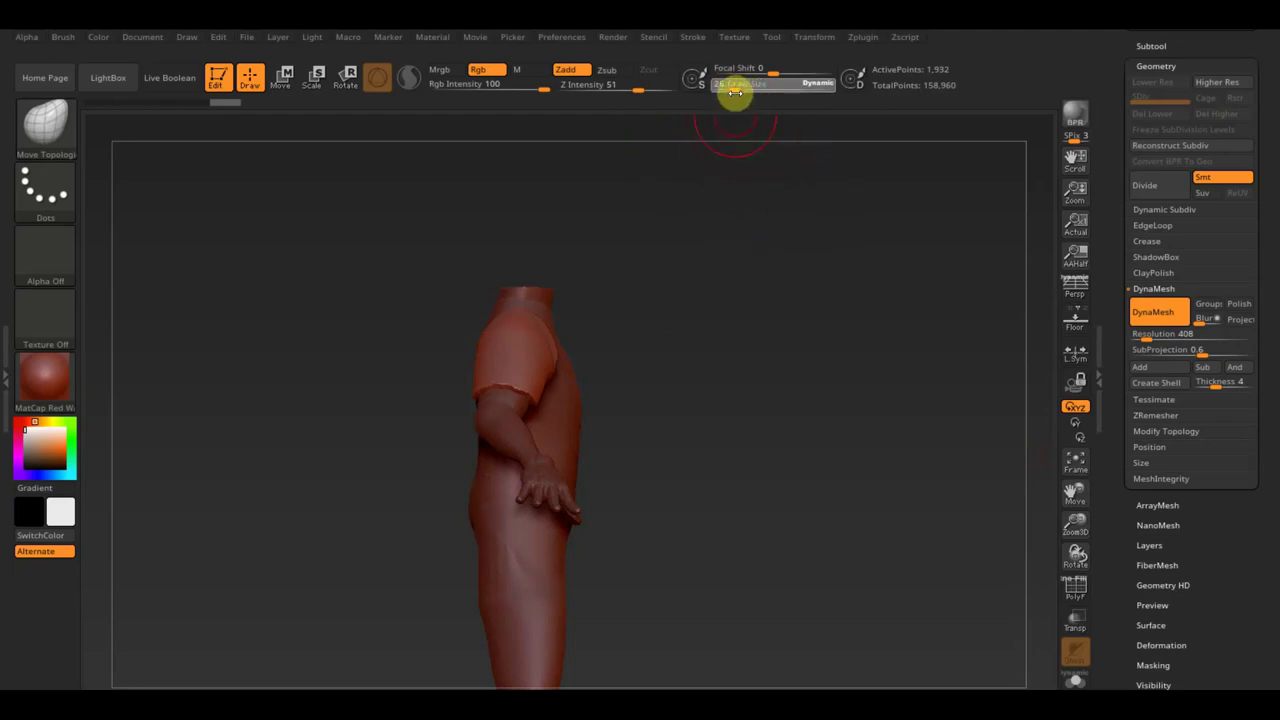
# Shape the top of the shoulder pad with Move Topological so it sits over the shoulder
pyautogui.moveTo(700, 309); pyautogui.dragTo(691, 309)
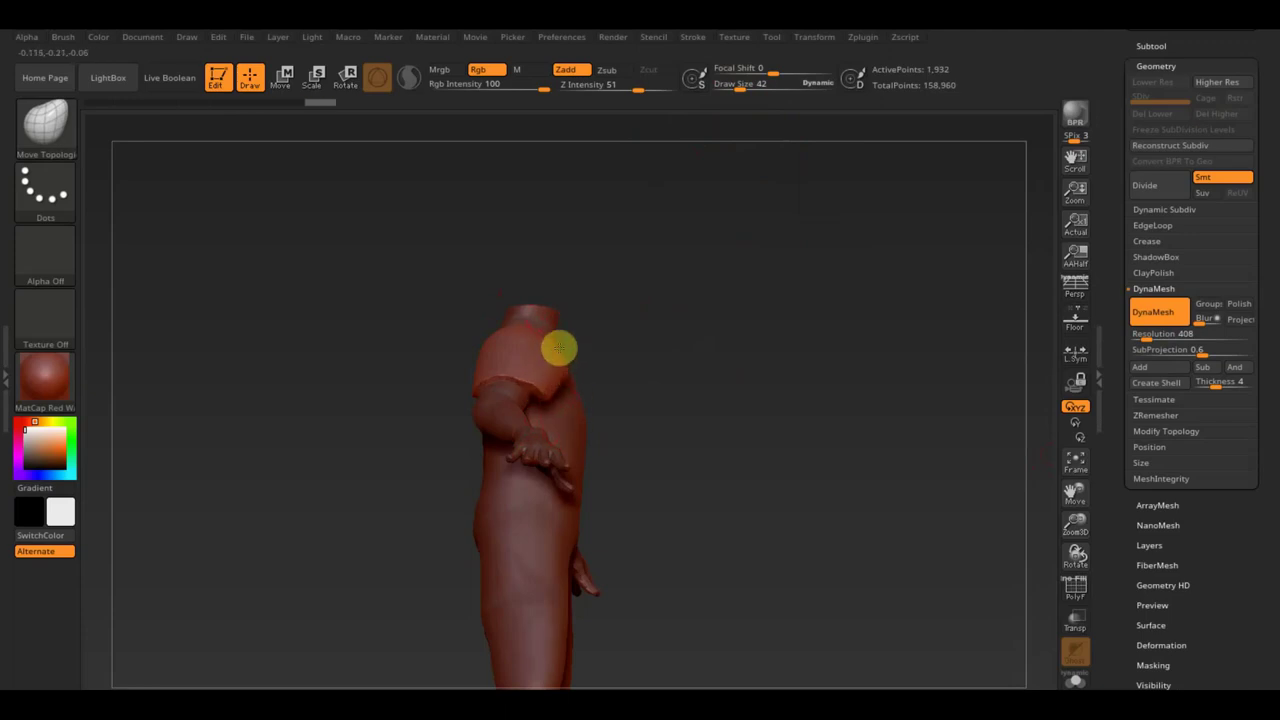
pyautogui.moveTo(545, 333); pyautogui.dragTo(674, 317, button='right')
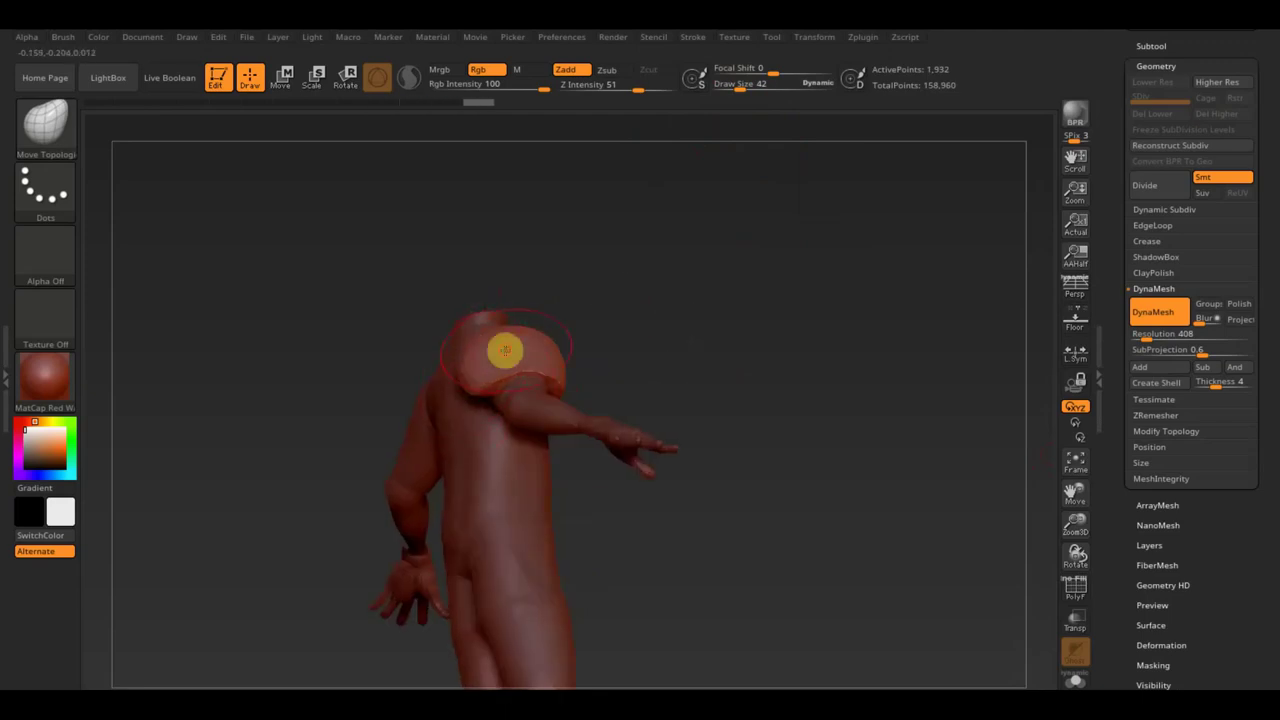
pyautogui.moveTo(501, 330); pyautogui.dragTo(521, 337)
pyautogui.moveTo(526, 328); pyautogui.dragTo(591, 337, button='right')
pyautogui.moveTo(591, 337)
pyautogui.mouseDown()
pyautogui.moveTo(525, 351)
pyautogui.moveTo(608, 337)
pyautogui.mouseUp()
# Shift-smooth the pauldron's surface and orbit around the figure to check it
pyautogui.keyDown('shift'); pyautogui.moveTo(546, 389); pyautogui.dragTo(515, 393); pyautogui.keyUp('shift')
pyautogui.moveTo(497, 399)
pyautogui.mouseDown(button='right')
pyautogui.moveTo(443, 337)
pyautogui.moveTo(506, 423)
pyautogui.moveTo(469, 349)
pyautogui.mouseUp(button='right')
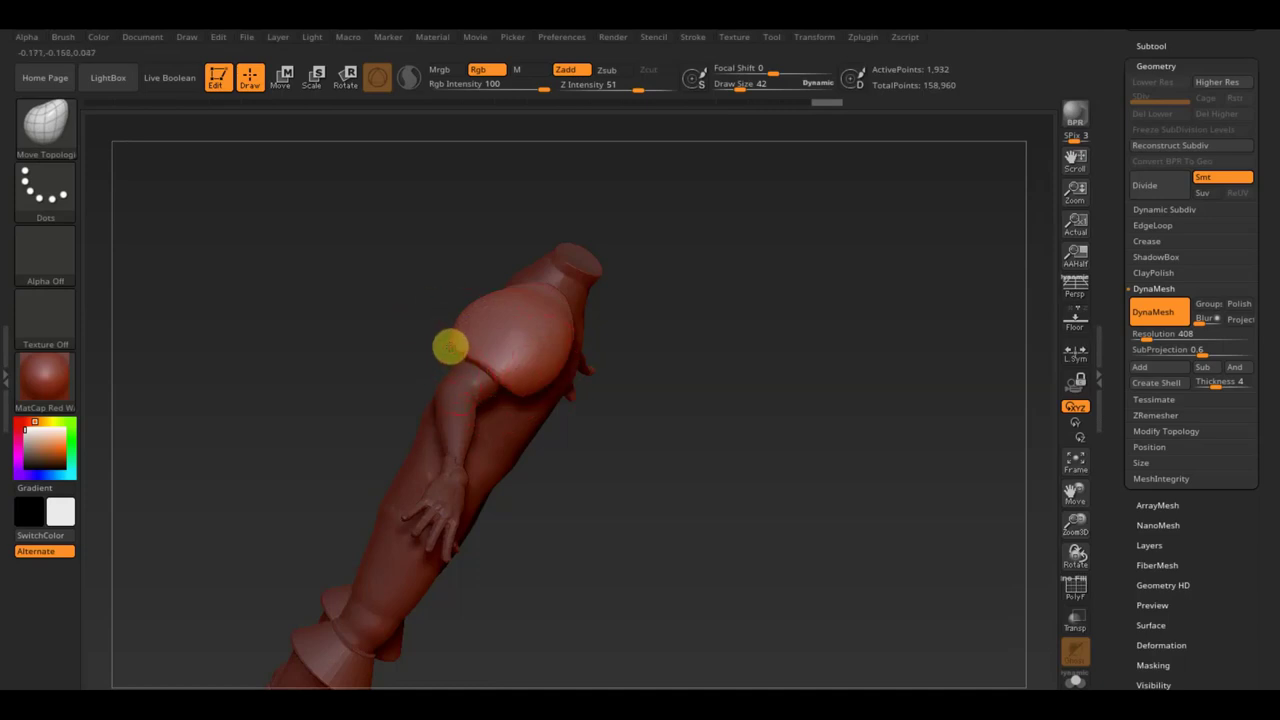
pyautogui.moveTo(477, 362)
pyautogui.mouseDown(button='right')
pyautogui.moveTo(680, 323)
pyautogui.moveTo(543, 343)
pyautogui.mouseUp(button='right')
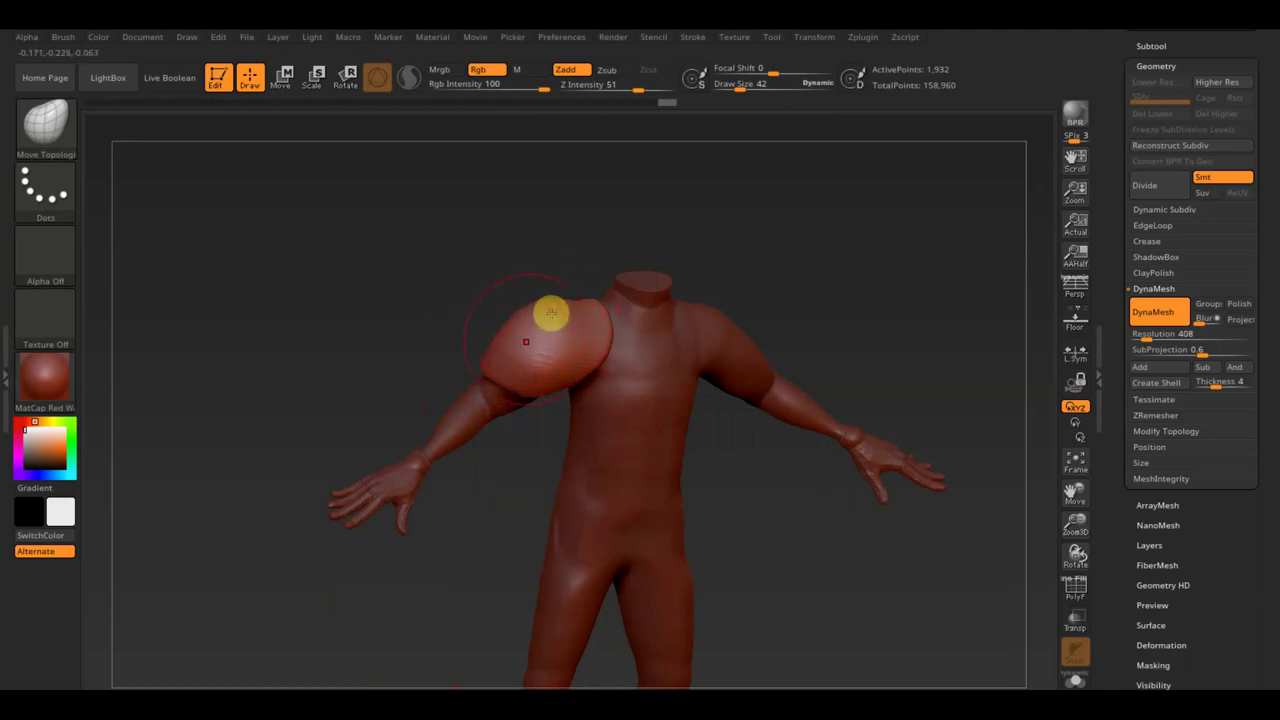
pyautogui.press('shift')
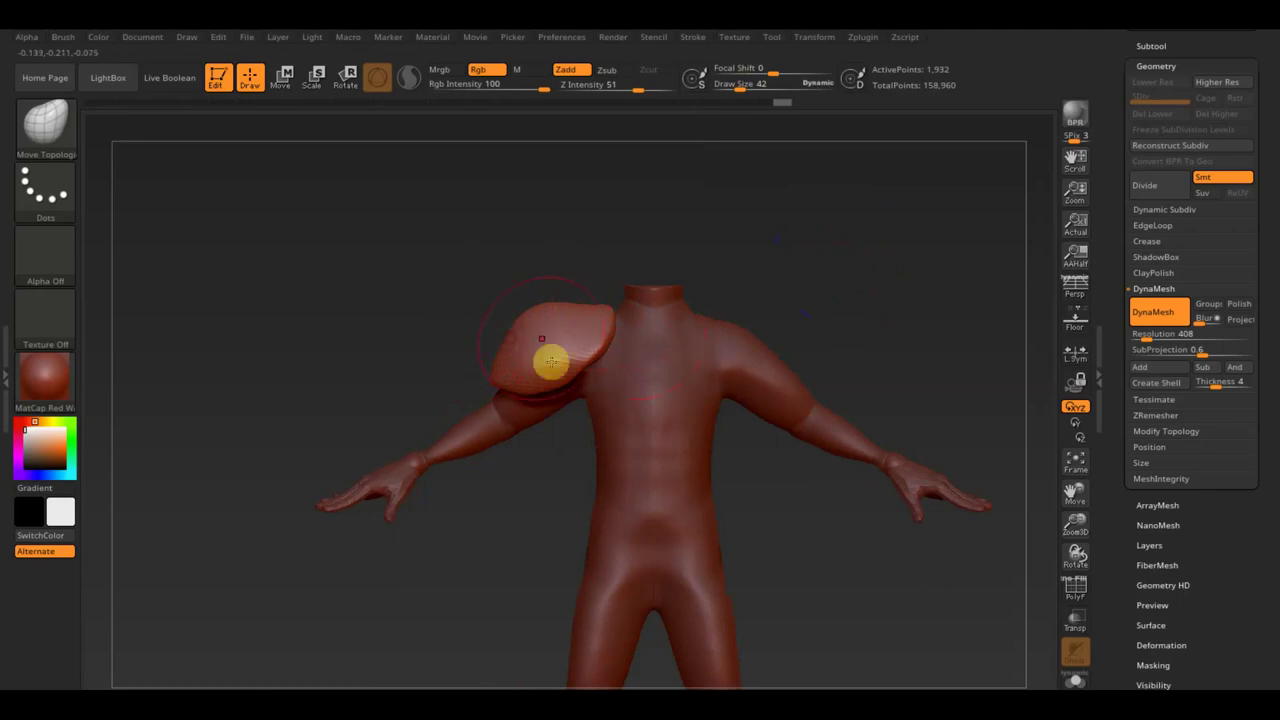
pyautogui.moveTo(543, 360)
pyautogui.mouseDown(button='right')
pyautogui.moveTo(648, 409)
pyautogui.moveTo(578, 306)
pyautogui.mouseUp(button='right')
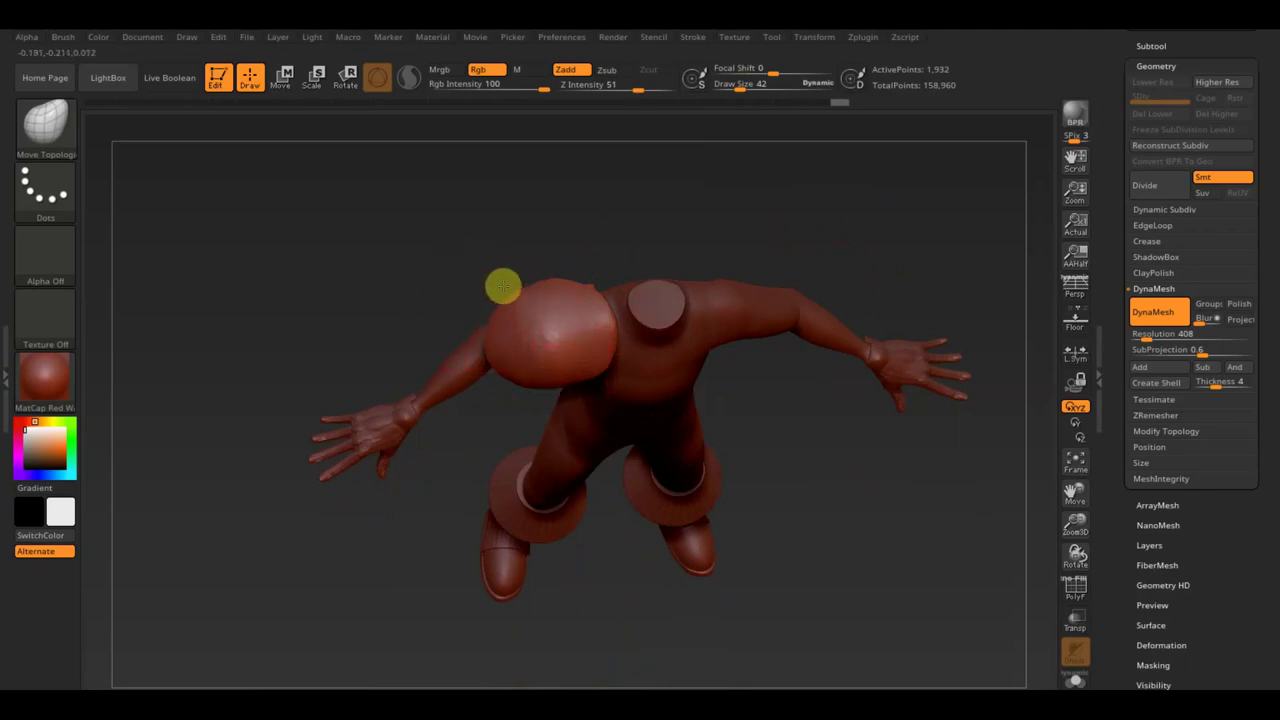
pyautogui.moveTo(620, 263); pyautogui.dragTo(847, 183)
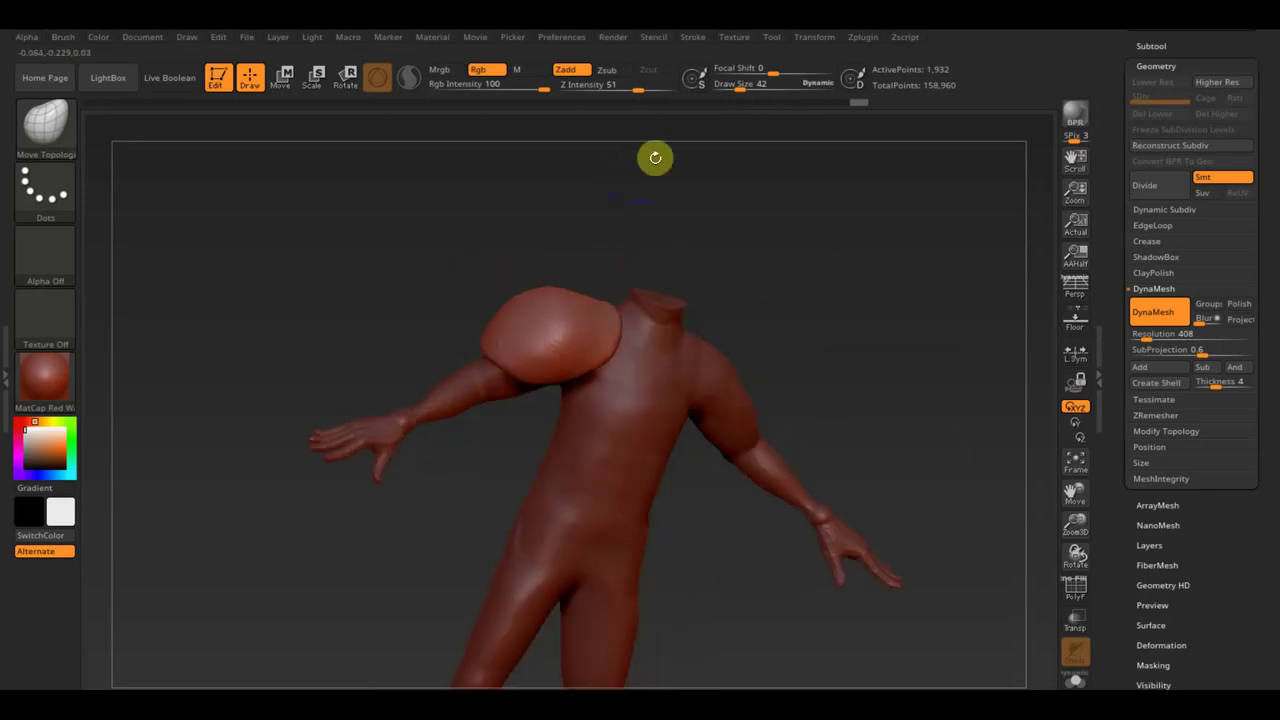
pyautogui.moveTo(868, 152); pyautogui.dragTo(875, 266)
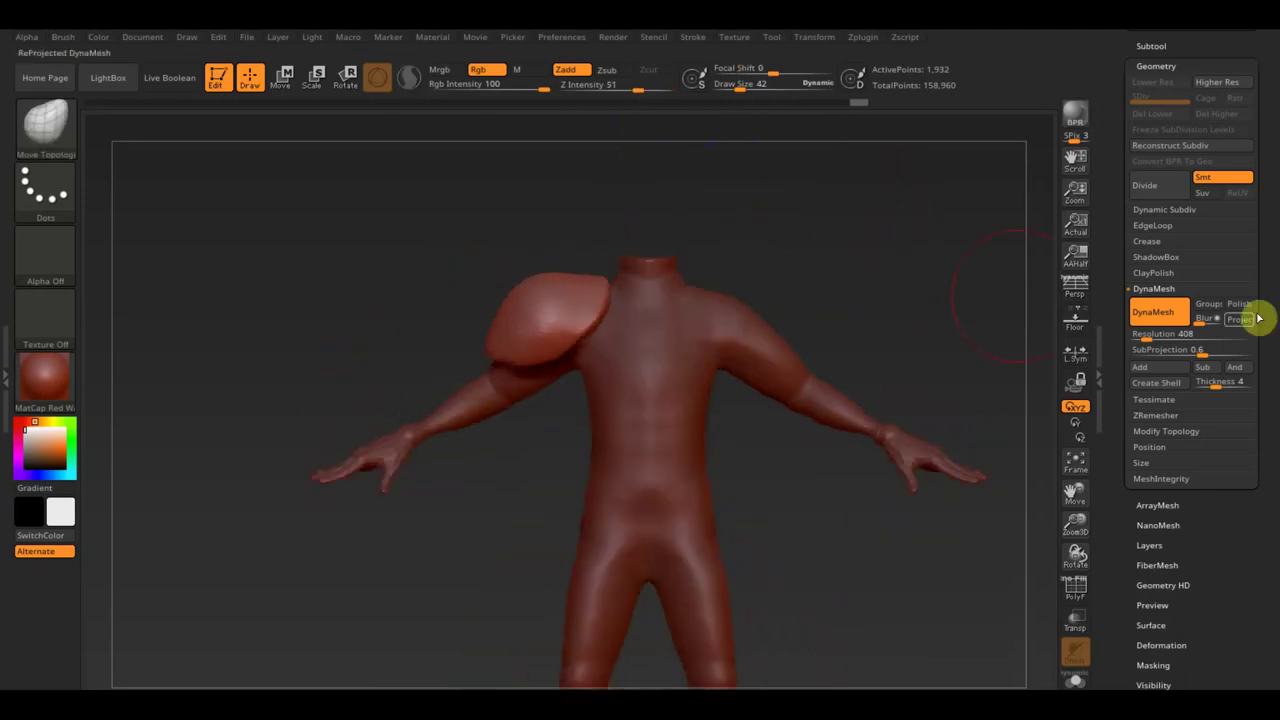
# Mirror the shoulder pad onto the opposite shoulder with Mirror And Weld
pyautogui.click(1174, 502)
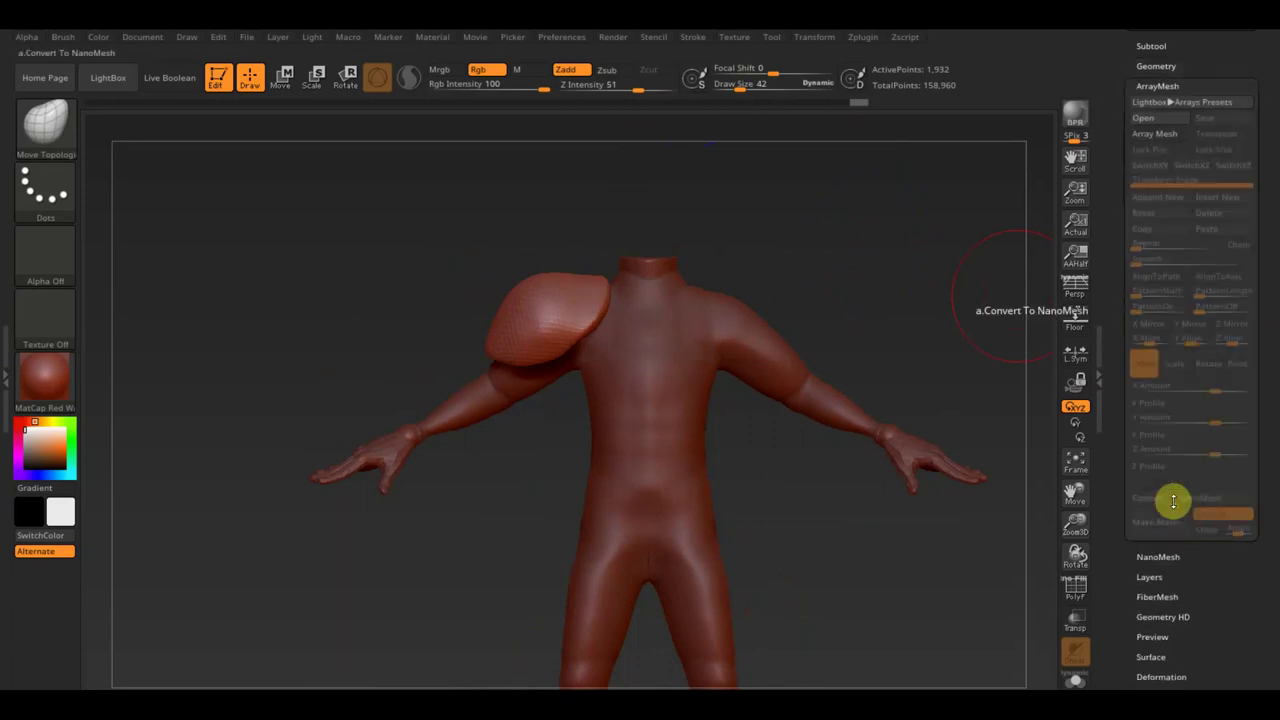
pyautogui.moveTo(1194, 49); pyautogui.dragTo(1186, 117)
pyautogui.click(1154, 130)
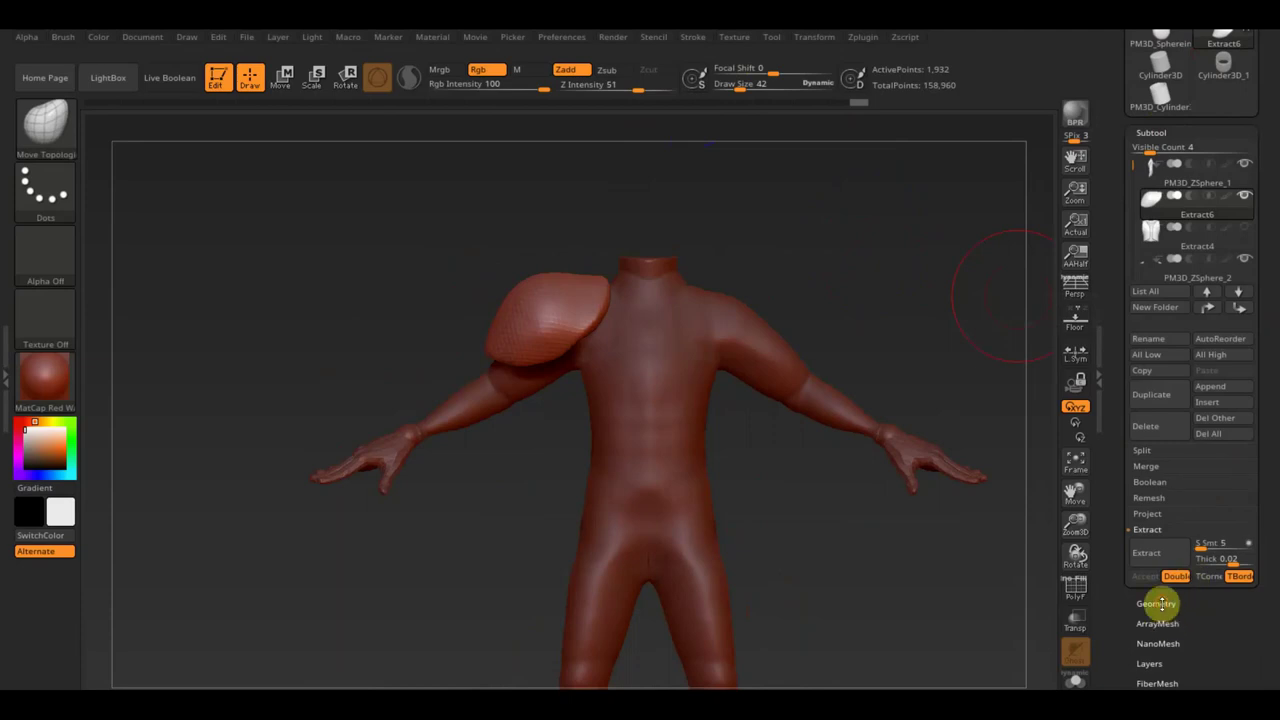
pyautogui.click(1157, 603)
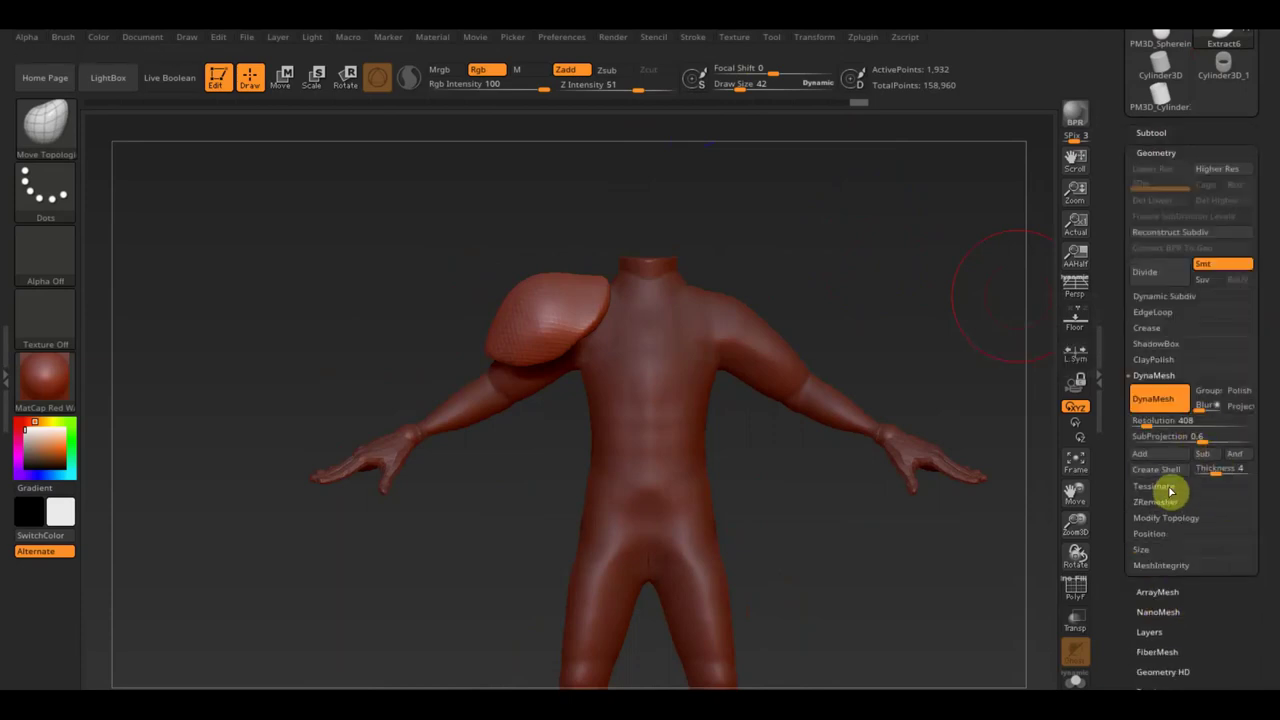
pyautogui.click(1166, 518)
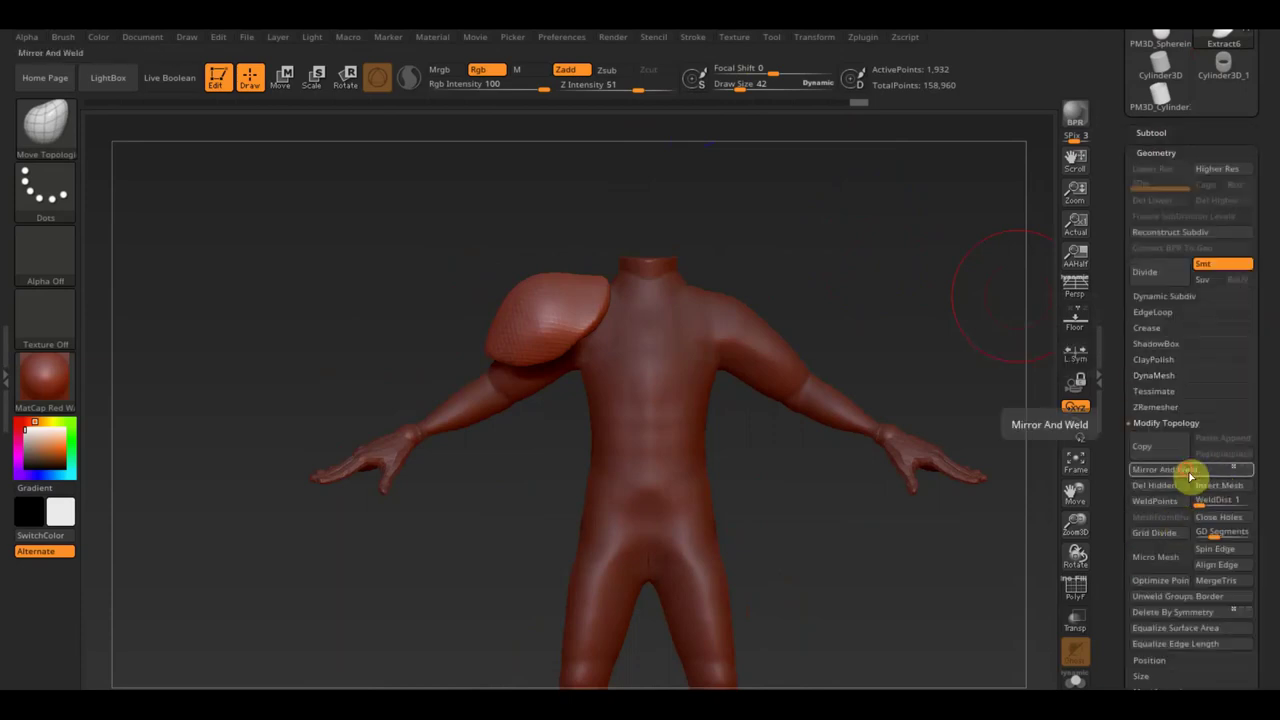
pyautogui.click(1165, 469)
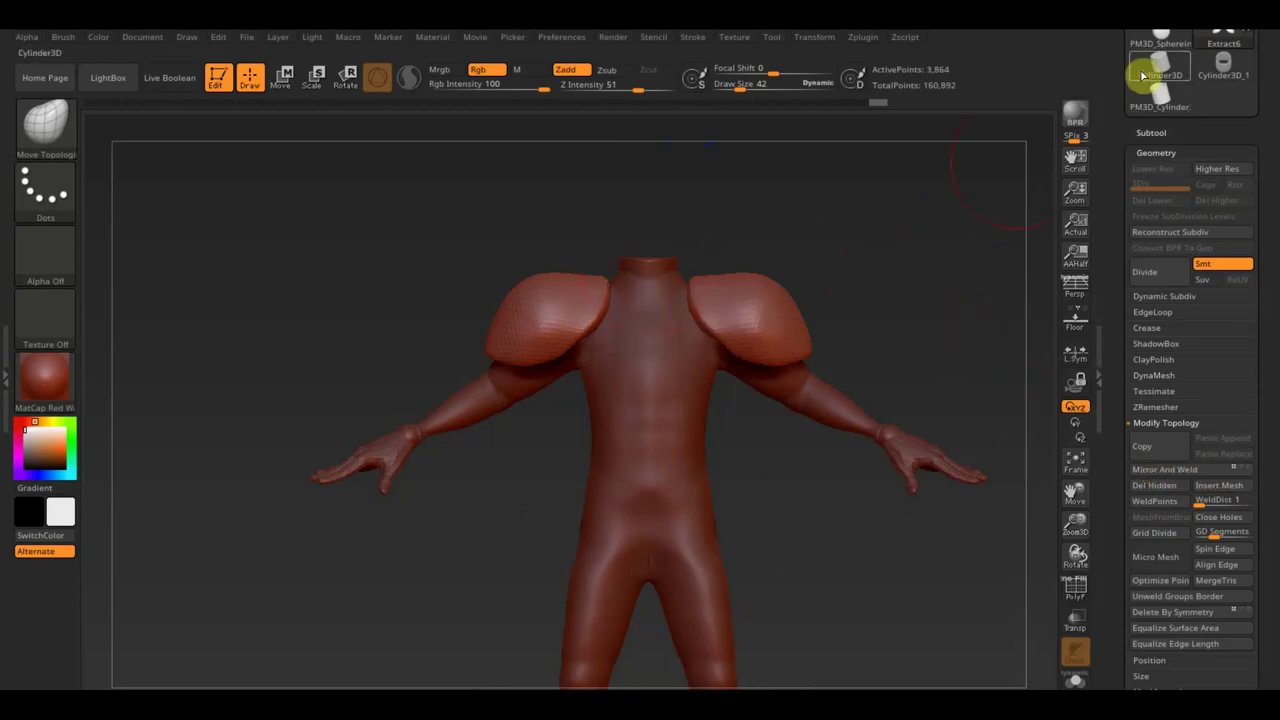
# Turn Solo off to show the head and vest, and zoom out to the full figure
pyautogui.click(1158, 133)
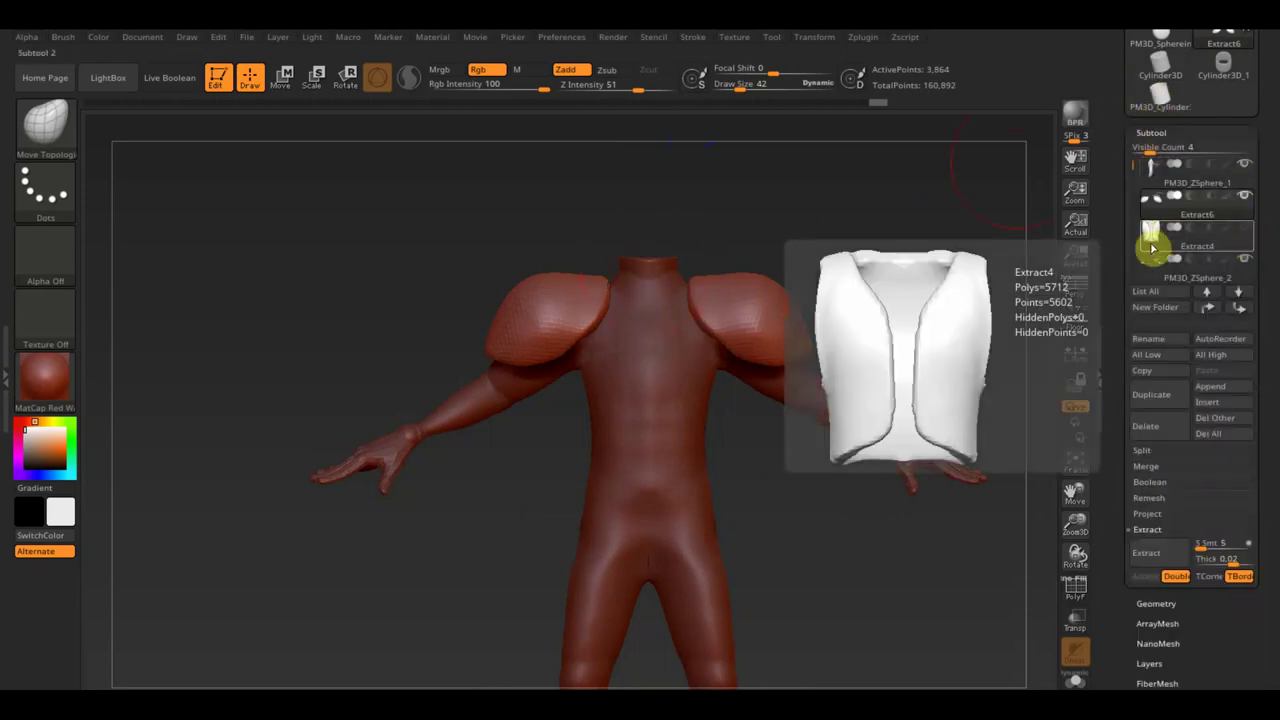
pyautogui.click(1245, 230)
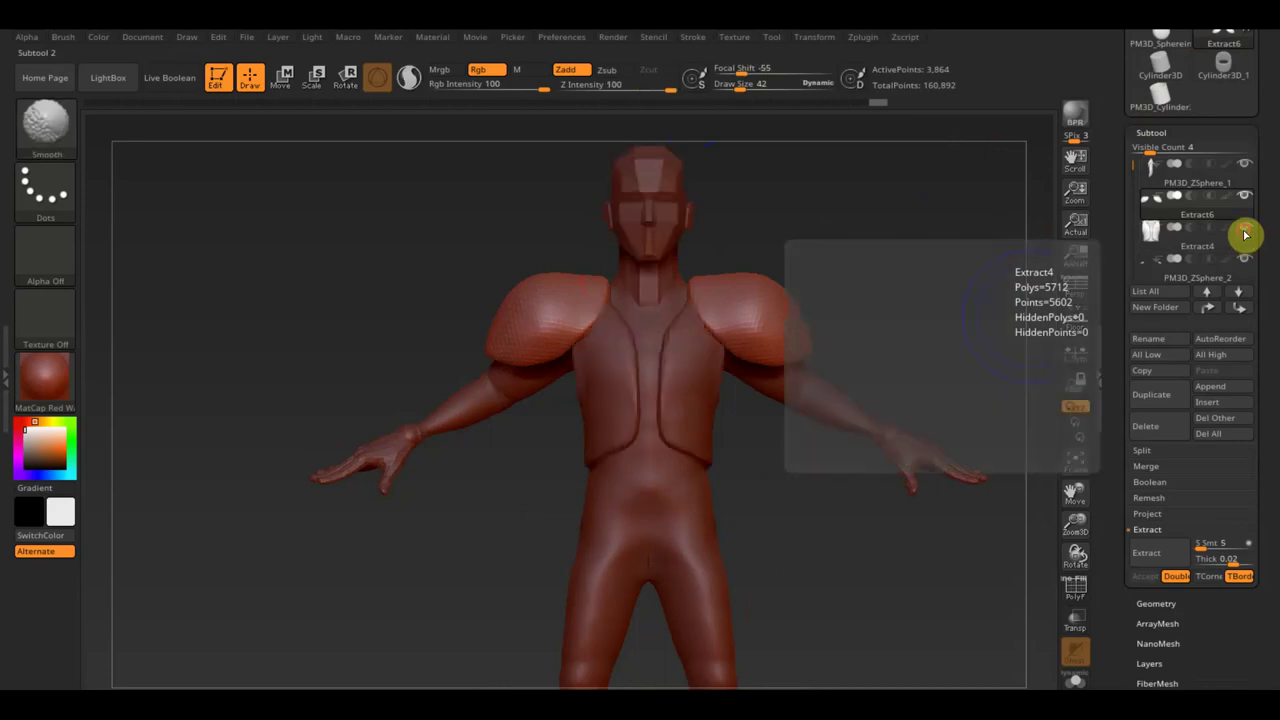
pyautogui.moveTo(923, 297)
pyautogui.keyDown('alt'); pyautogui.mouseDown()
pyautogui.moveTo(894, 254)
pyautogui.moveTo(863, 300)
pyautogui.moveTo(648, 266)
pyautogui.moveTo(586, 271)
pyautogui.mouseUp(); pyautogui.keyUp('alt')
pyautogui.keyDown('alt'); pyautogui.click(608, 263); pyautogui.keyUp('alt')
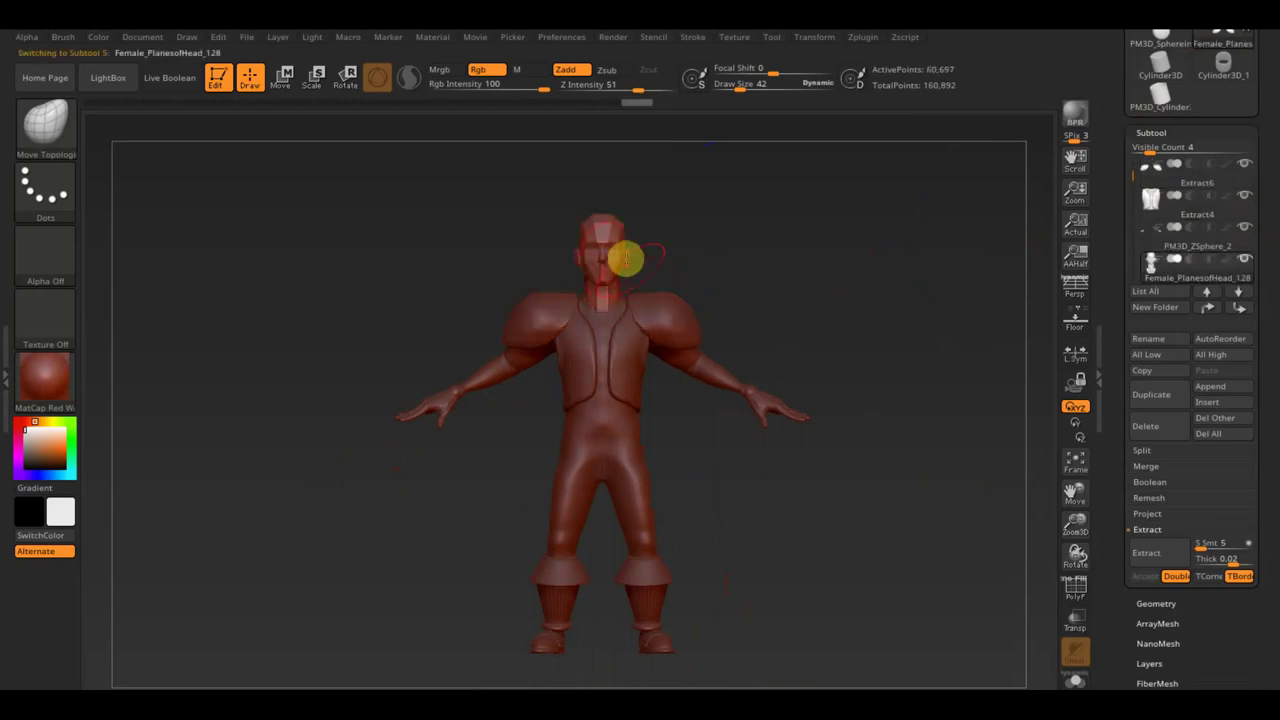
pyautogui.click(280, 77)
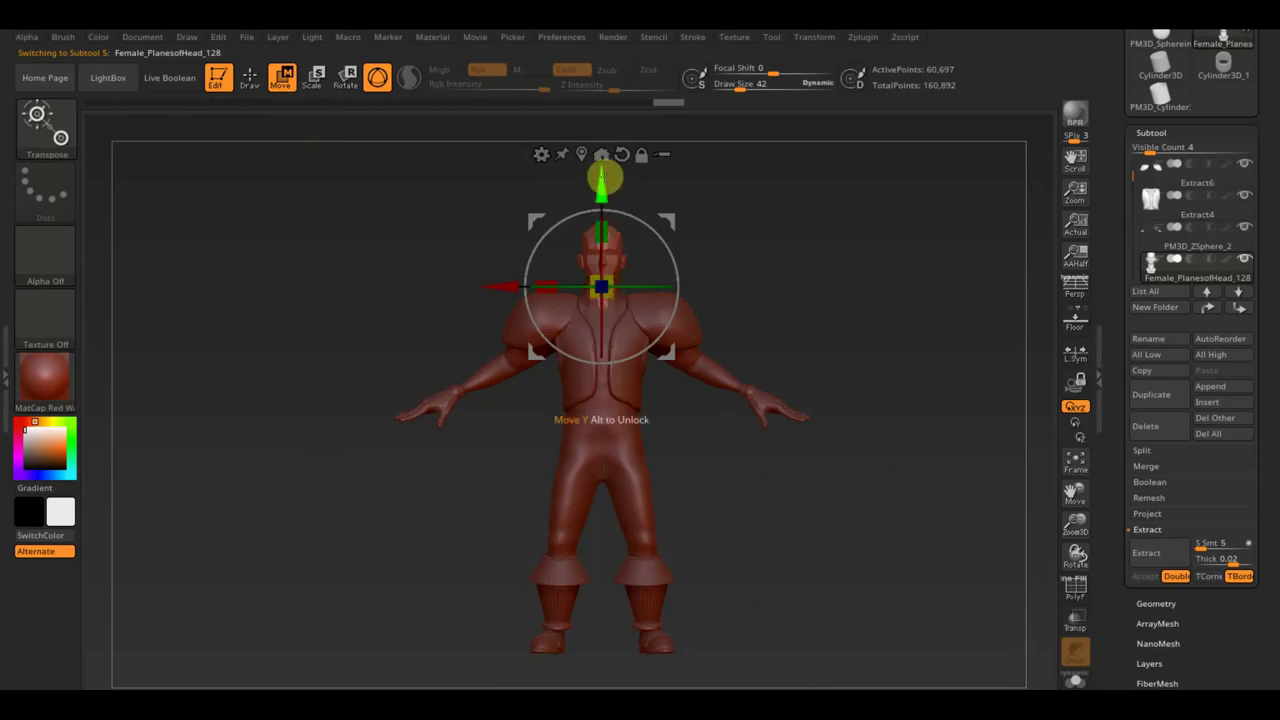
pyautogui.moveTo(603, 177); pyautogui.dragTo(604, 181)
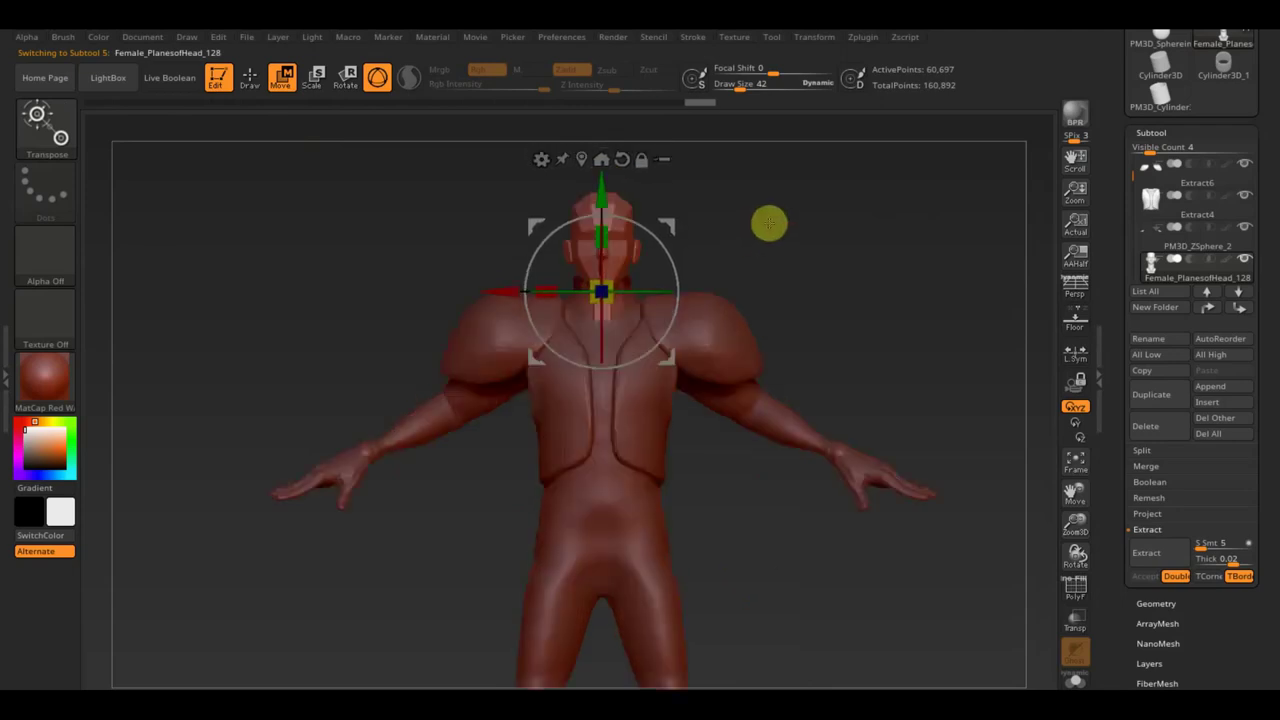
pyautogui.keyDown('alt'); pyautogui.moveTo(768, 220); pyautogui.dragTo(837, 380); pyautogui.keyUp('alt')
pyautogui.keyDown('alt'); pyautogui.click(597, 430); pyautogui.keyUp('alt')
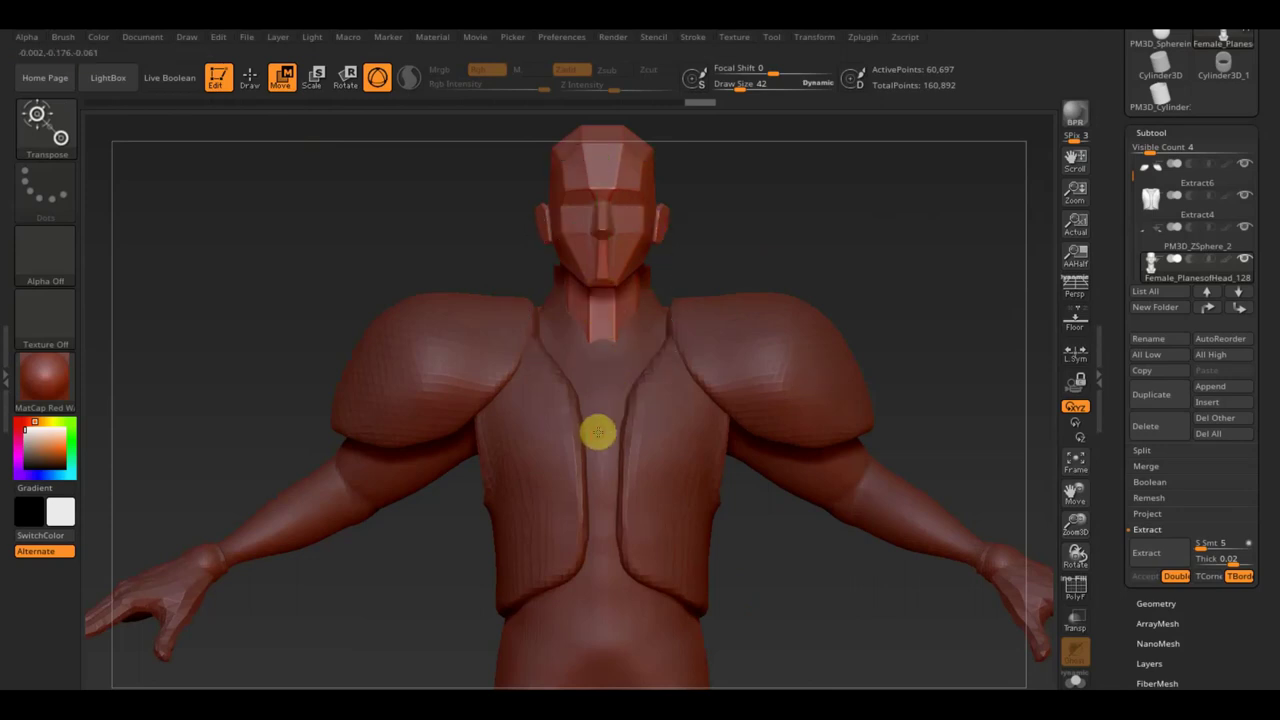
pyautogui.click(250, 77)
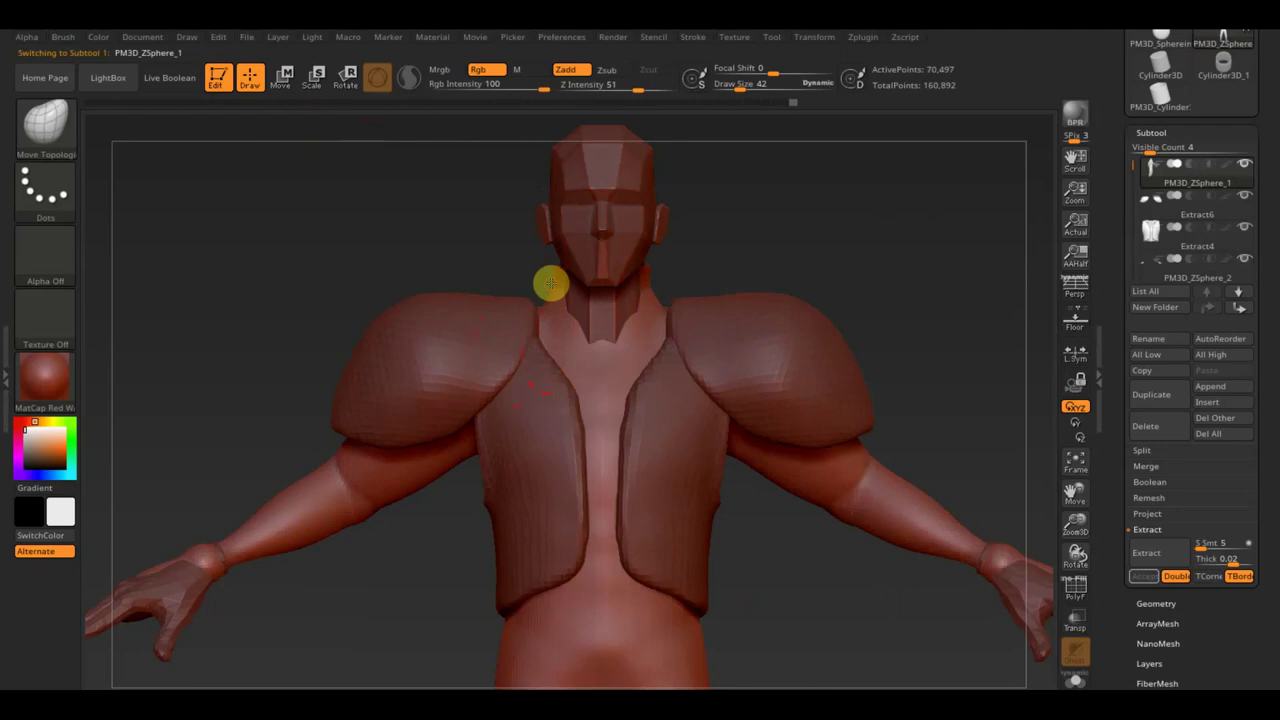
pyautogui.moveTo(722, 248); pyautogui.dragTo(820, 250)
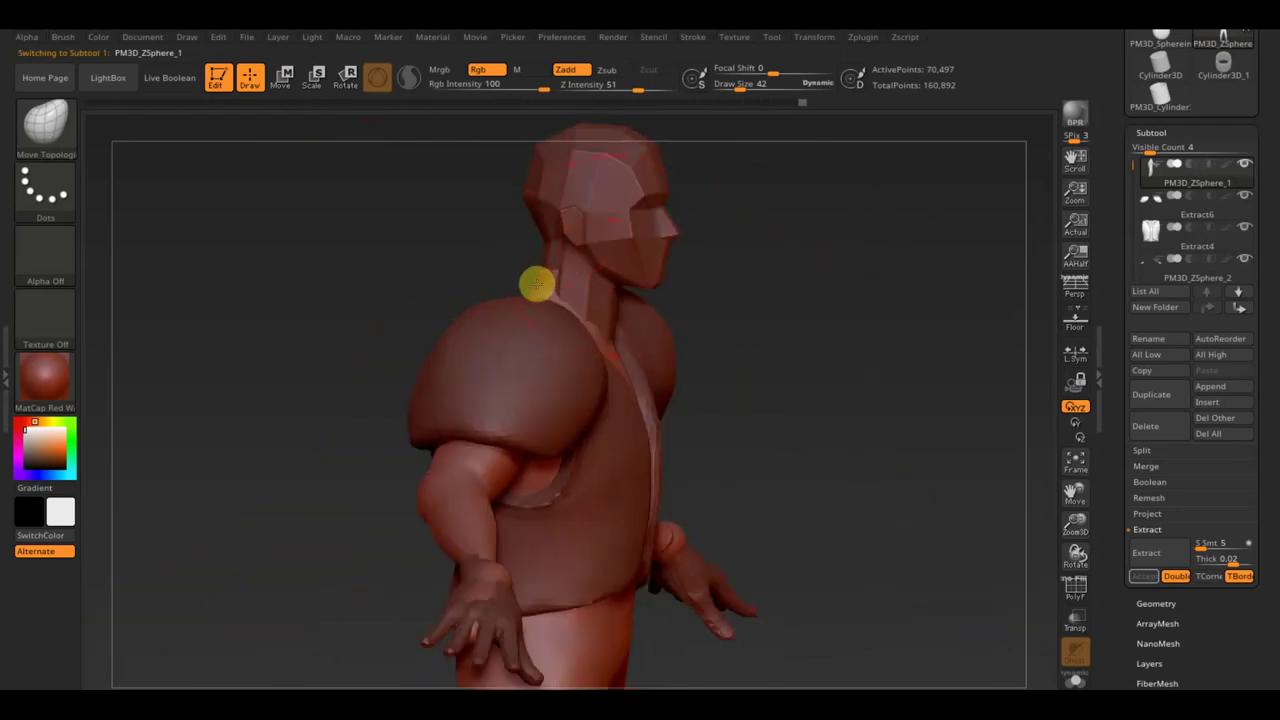
pyautogui.moveTo(542, 288)
pyautogui.mouseDown()
pyautogui.moveTo(791, 271)
pyautogui.moveTo(806, 283)
pyautogui.mouseUp()
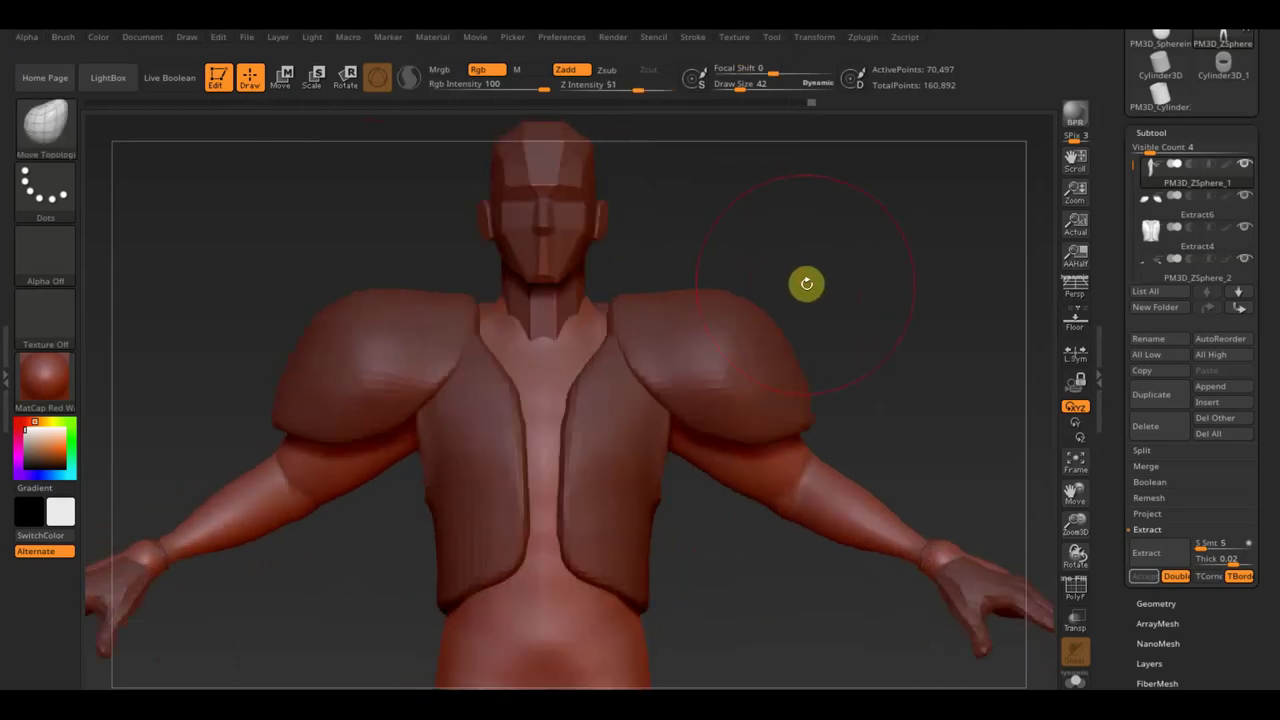
pyautogui.hotkey('shift', 'z')
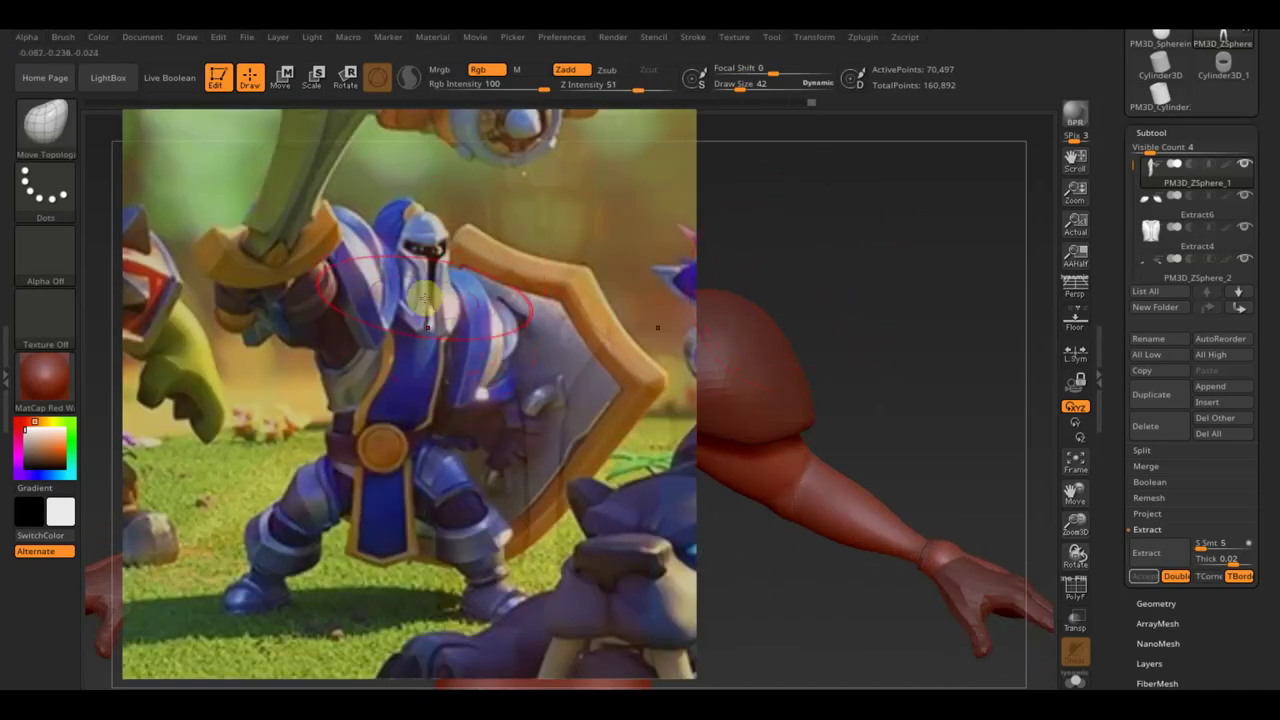
pyautogui.press('shift')
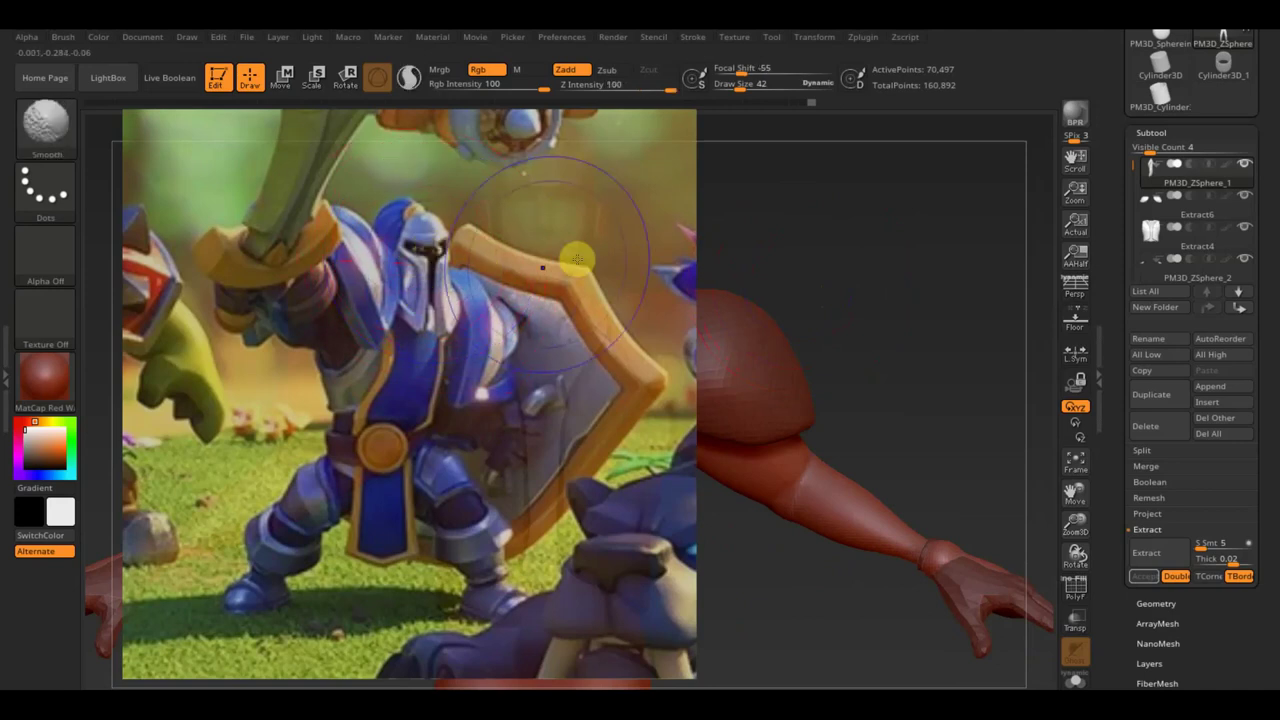
pyautogui.hotkey('shift', 'z')
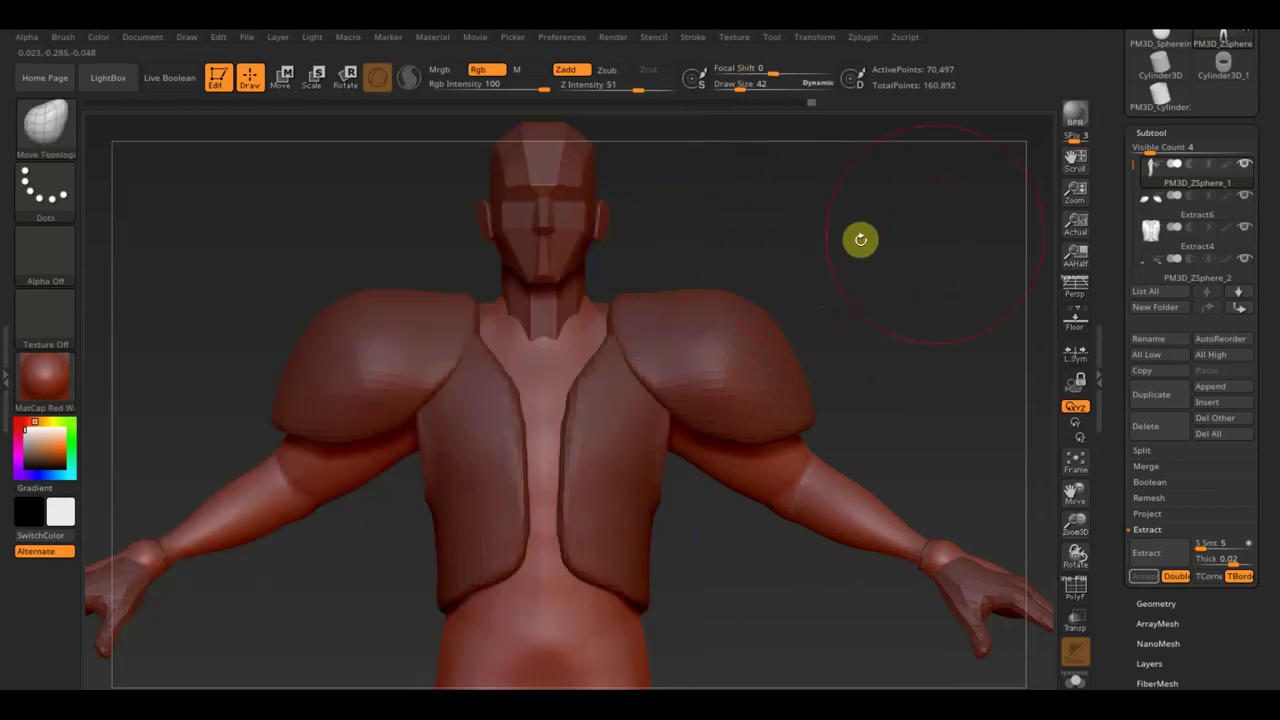
# Select the Female_PlanesofHead_128 head and smooth its top and back
pyautogui.keyDown('alt'); pyautogui.click(545, 237); pyautogui.keyUp('alt')
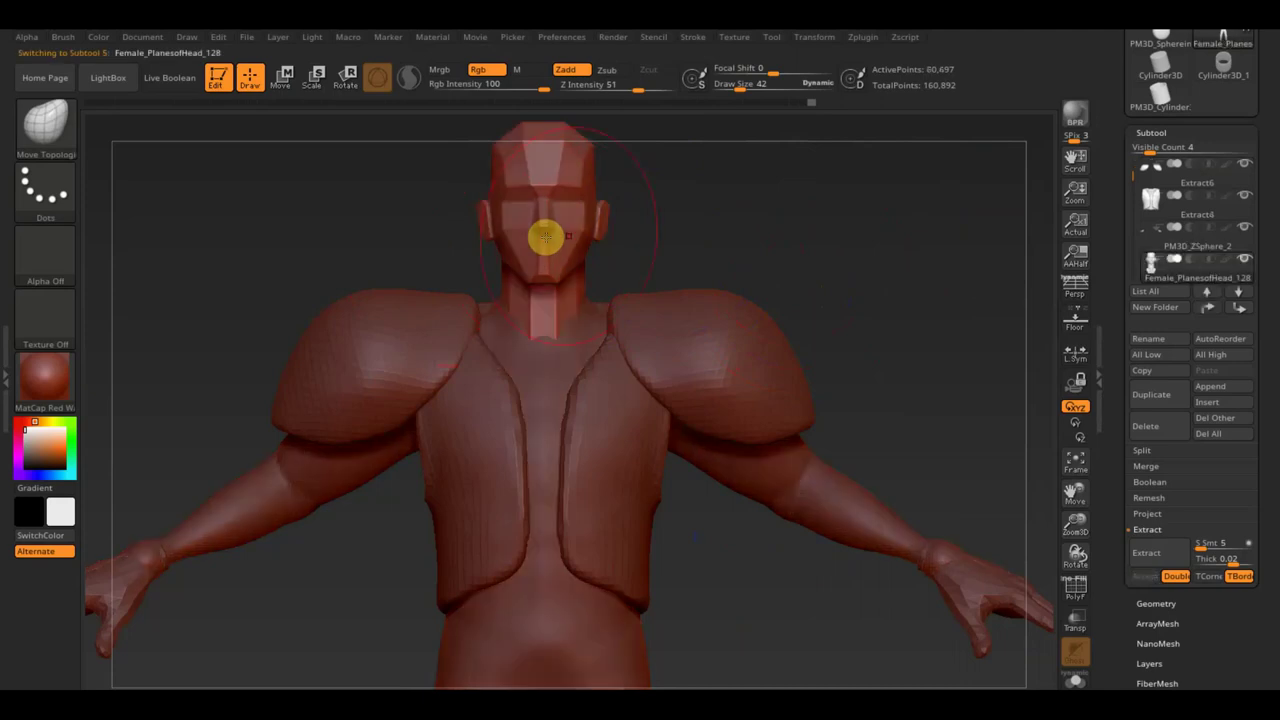
pyautogui.moveTo(686, 271)
pyautogui.mouseDown()
pyautogui.moveTo(746, 126)
pyautogui.moveTo(740, 84)
pyautogui.mouseUp()
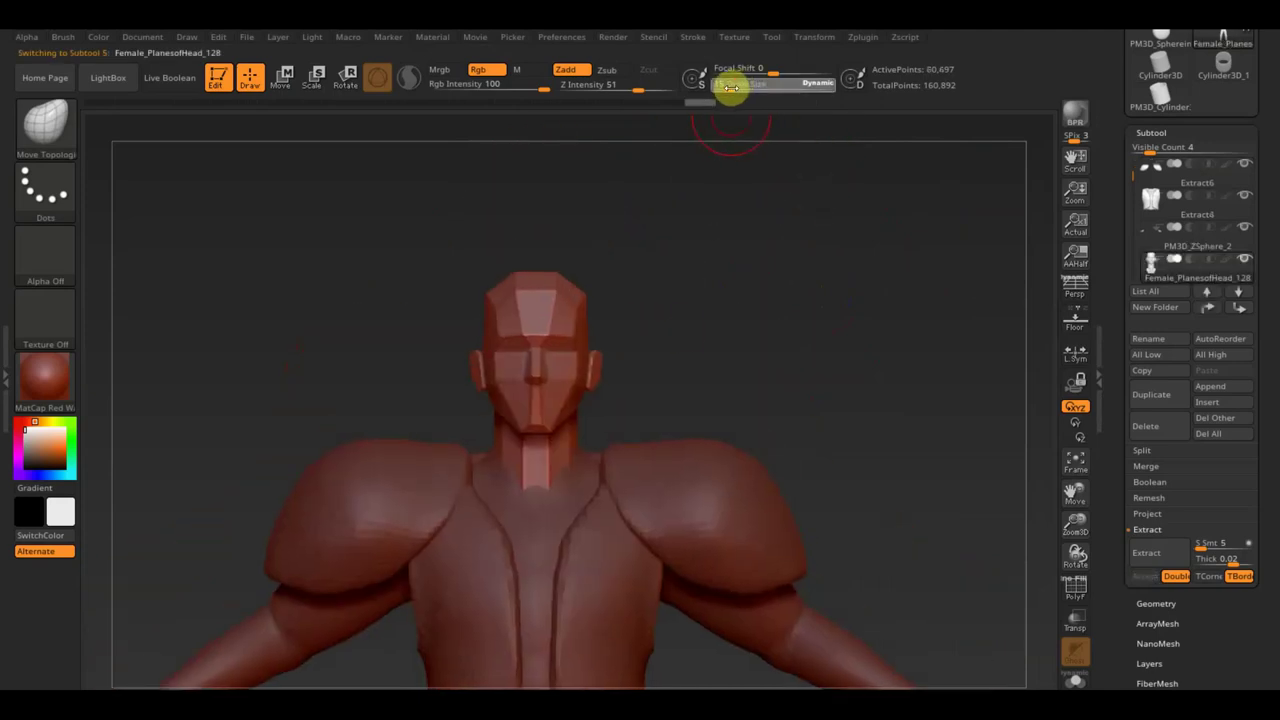
pyautogui.press('shift')
pyautogui.moveTo(530, 296)
pyautogui.keyDown('shift'); pyautogui.mouseDown()
pyautogui.moveTo(504, 291)
pyautogui.moveTo(493, 318)
pyautogui.mouseUp(); pyautogui.keyUp('shift')
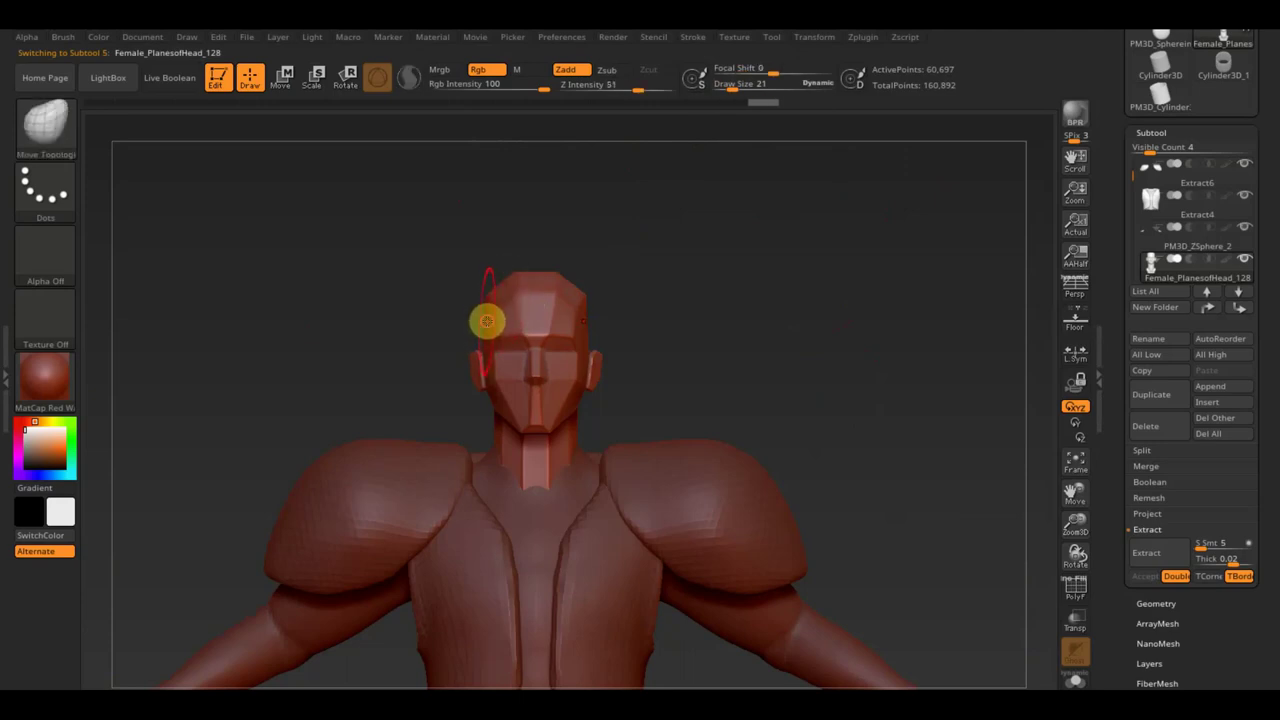
pyautogui.moveTo(588, 294); pyautogui.dragTo(680, 274)
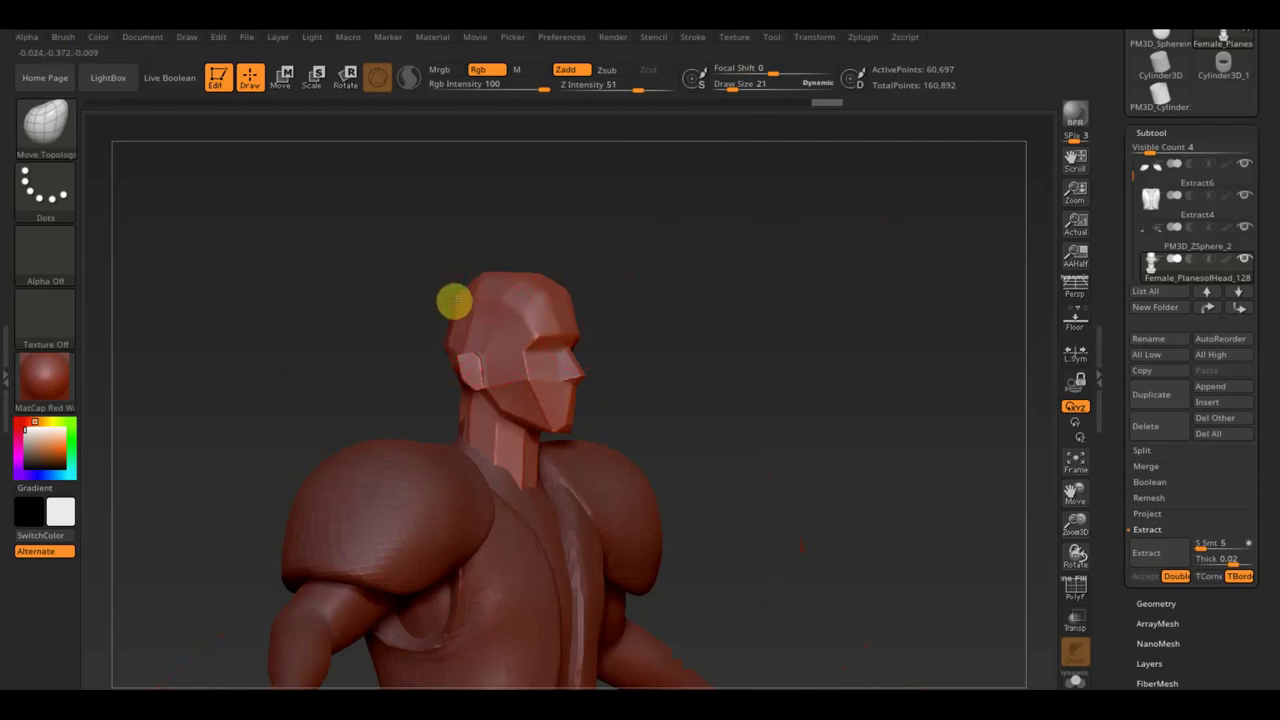
pyautogui.press('shift')
pyautogui.keyDown('shift'); pyautogui.moveTo(459, 285); pyautogui.dragTo(456, 335); pyautogui.keyUp('shift')
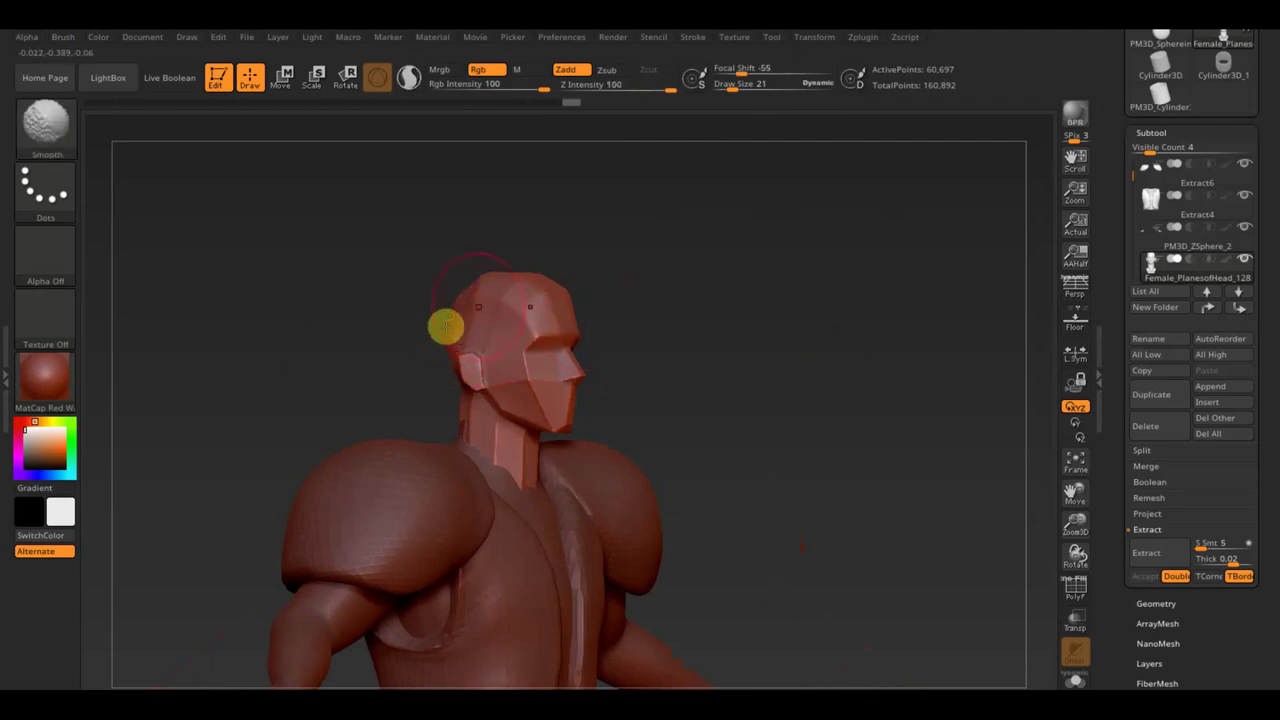
pyautogui.moveTo(530, 250); pyautogui.dragTo(606, 251)
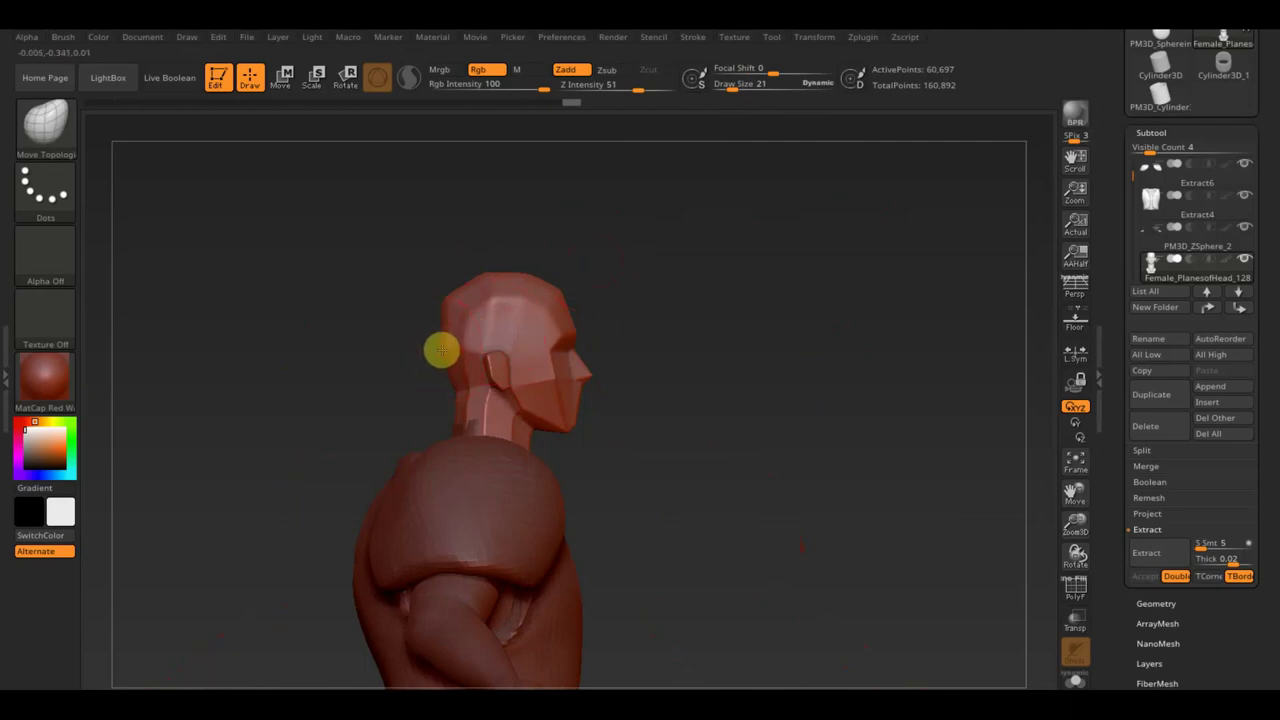
pyautogui.moveTo(442, 349)
pyautogui.mouseDown()
pyautogui.moveTo(440, 303)
pyautogui.moveTo(471, 393)
pyautogui.moveTo(457, 397)
pyautogui.moveTo(468, 310)
pyautogui.moveTo(660, 280)
pyautogui.mouseUp()
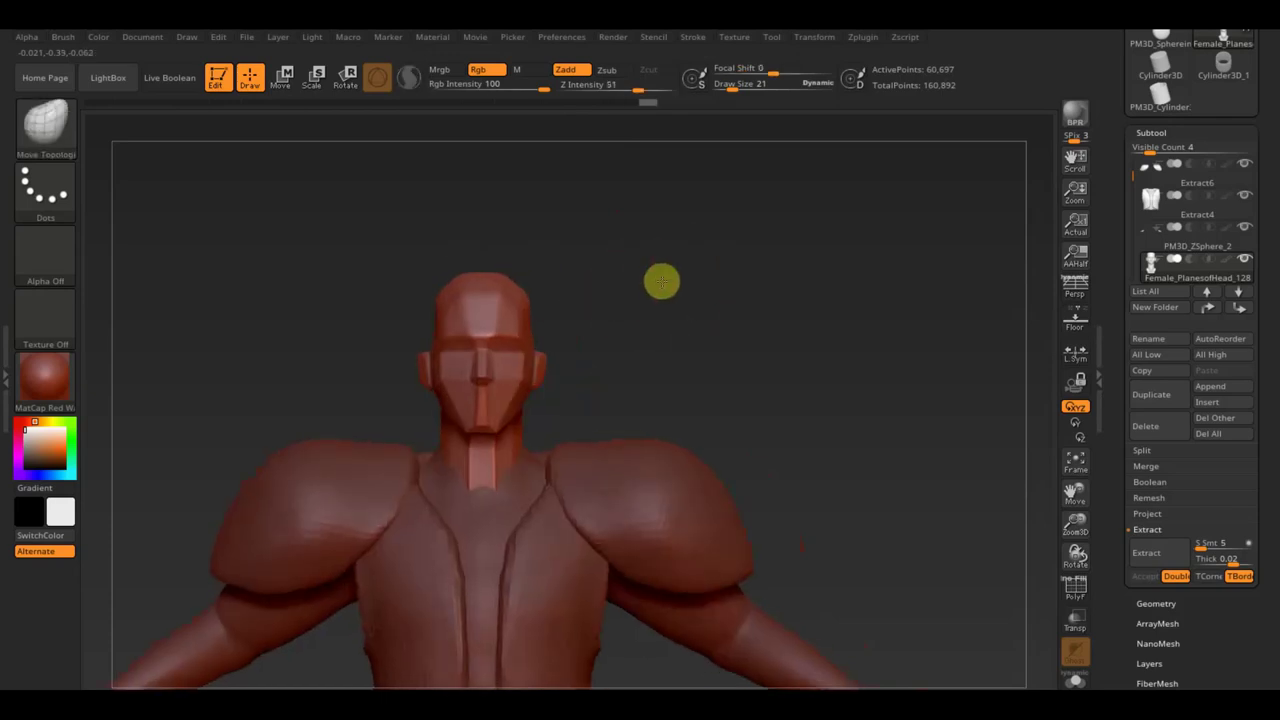
# Smooth the ear area in side view at brush size 5, then pick ClayBuildup
pyautogui.moveTo(594, 403)
pyautogui.mouseDown()
pyautogui.moveTo(580, 400)
pyautogui.moveTo(651, 340)
pyautogui.moveTo(566, 380)
pyautogui.mouseUp()
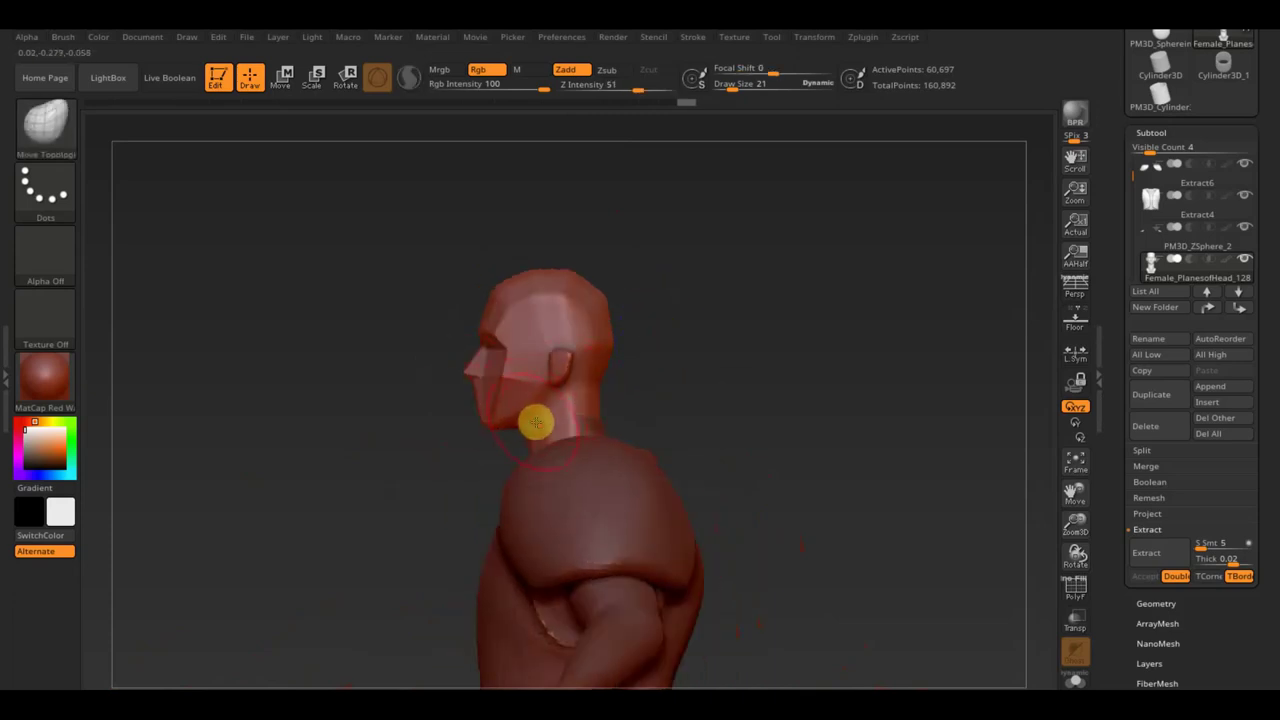
pyautogui.moveTo(594, 400)
pyautogui.mouseDown()
pyautogui.moveTo(697, 349)
pyautogui.moveTo(766, 340)
pyautogui.moveTo(757, 331)
pyautogui.mouseUp()
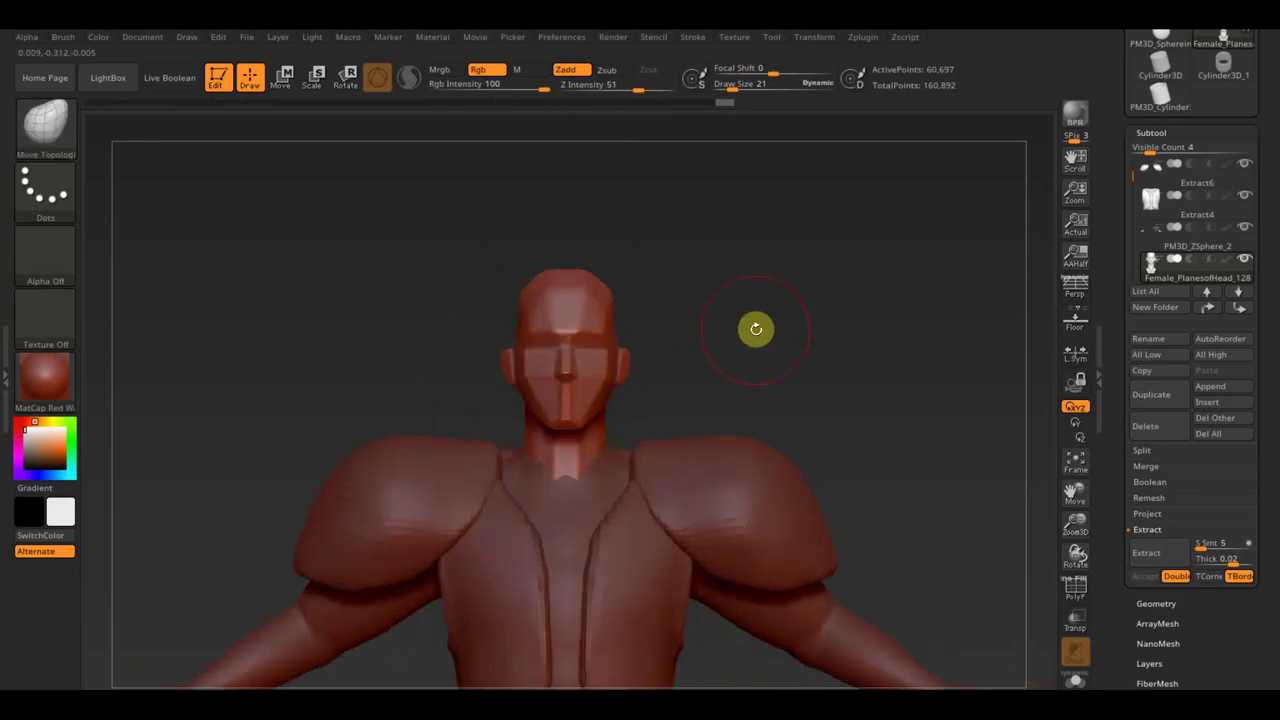
pyautogui.press('shift')
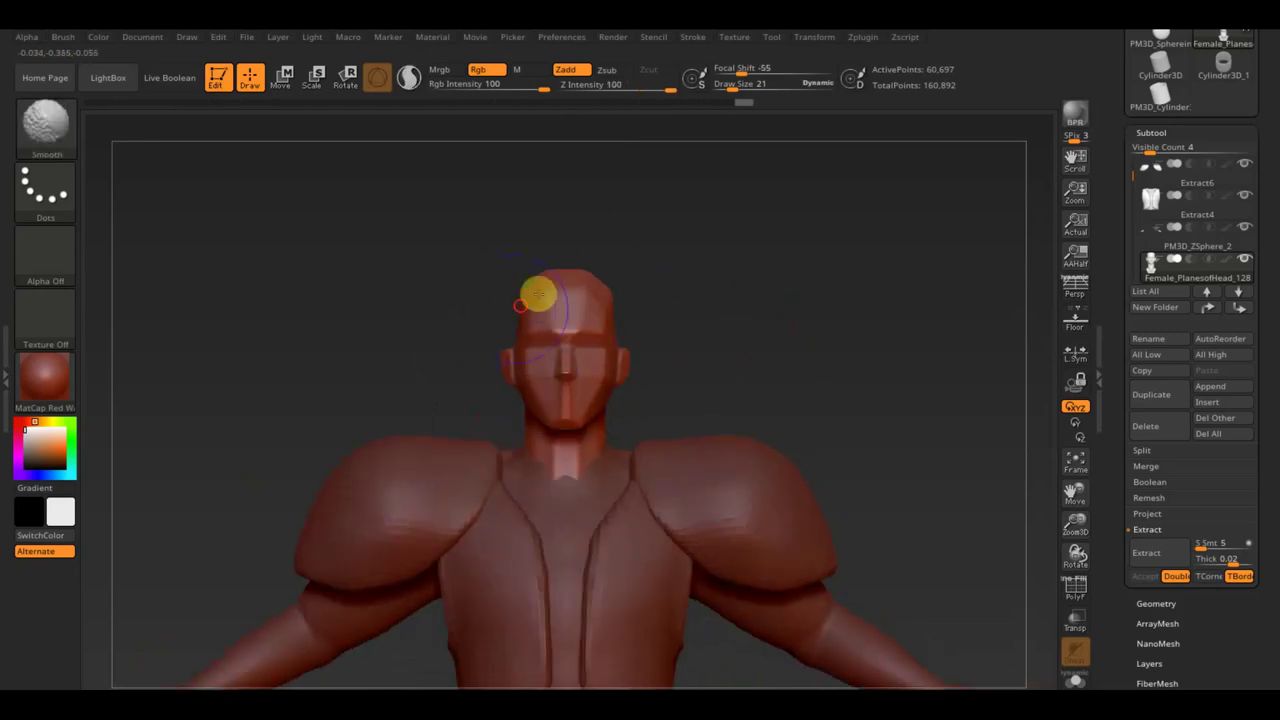
pyautogui.moveTo(610, 285)
pyautogui.mouseDown()
pyautogui.moveTo(657, 288)
pyautogui.moveTo(523, 363)
pyautogui.mouseUp()
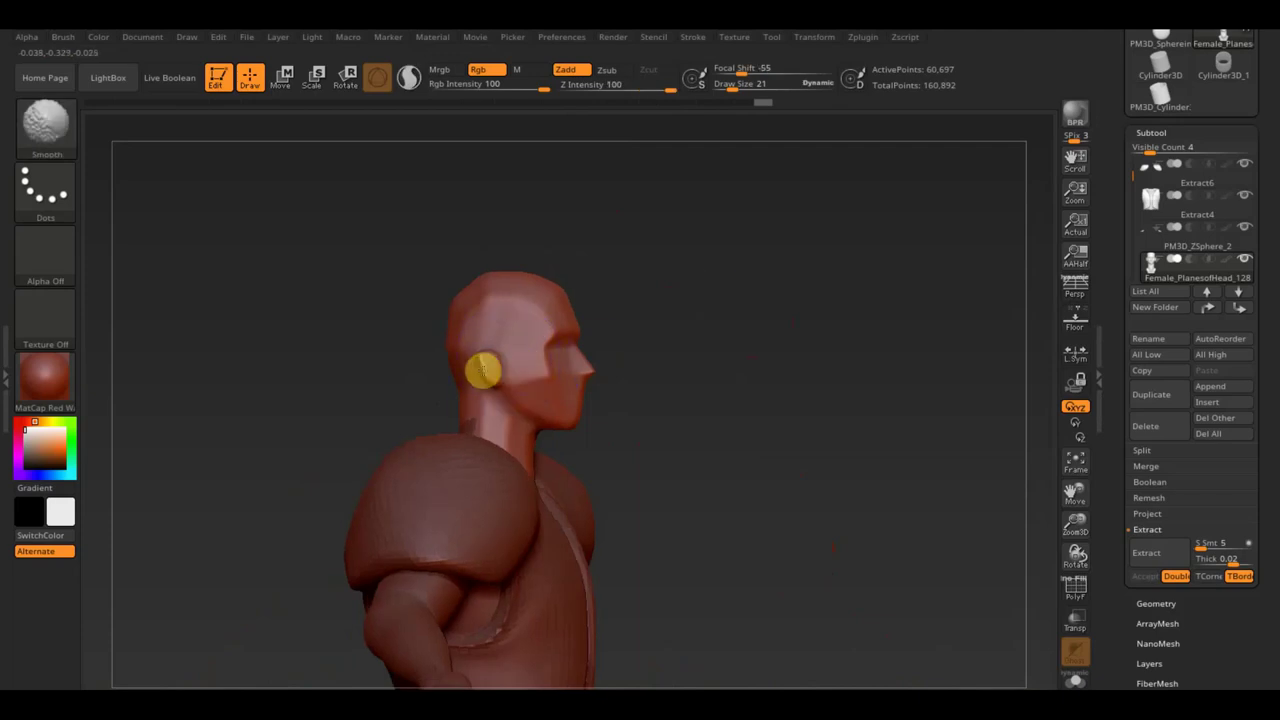
pyautogui.moveTo(734, 86); pyautogui.dragTo(727, 87)
pyautogui.press('shift')
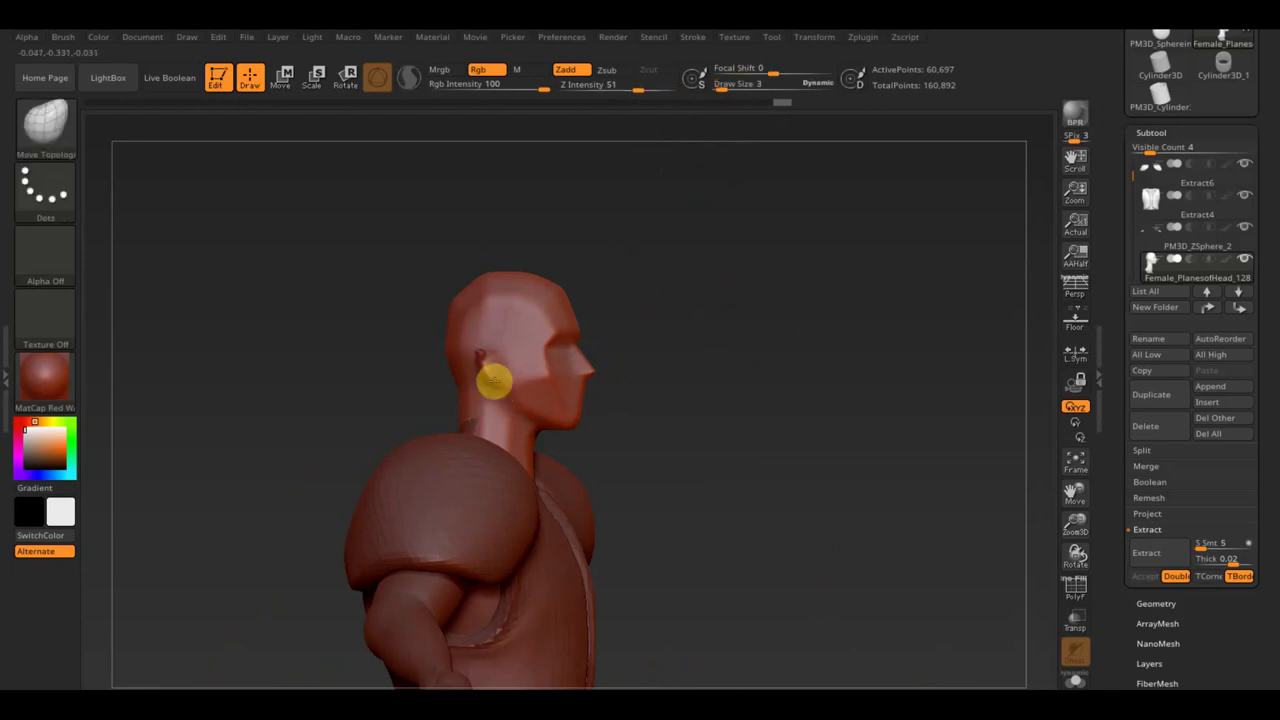
pyautogui.click(77, 134)
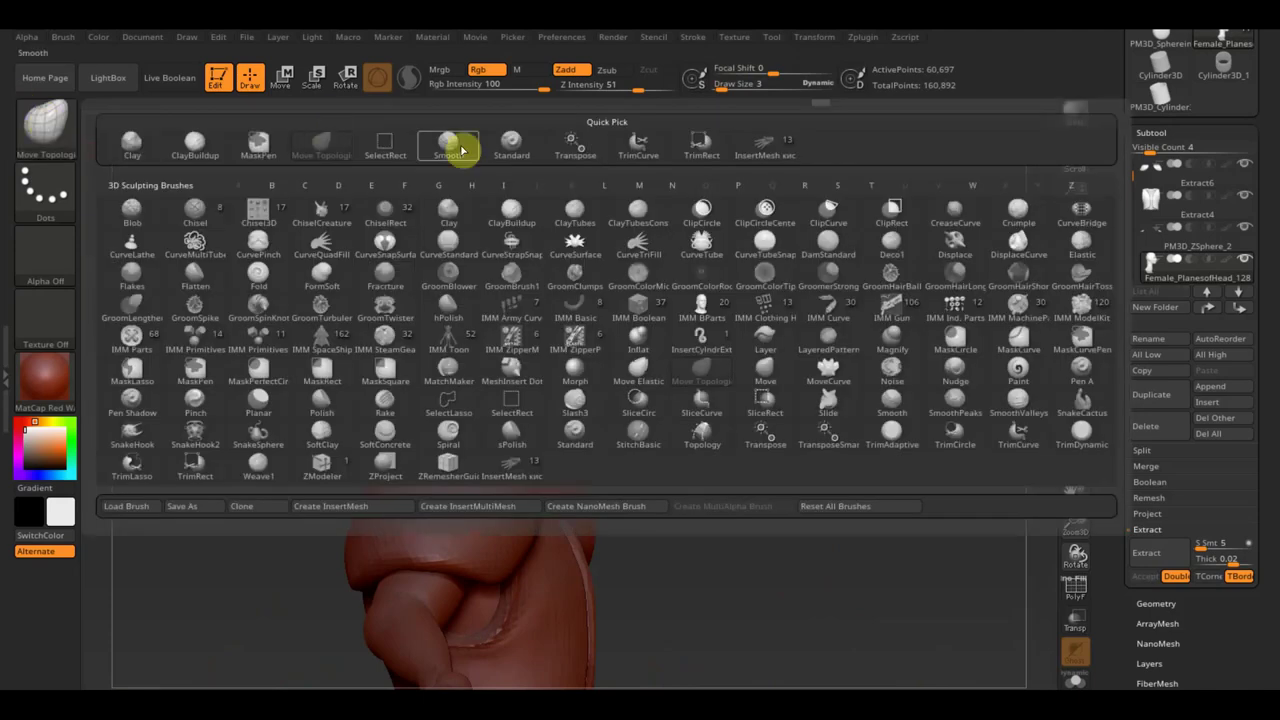
pyautogui.click(194, 145)
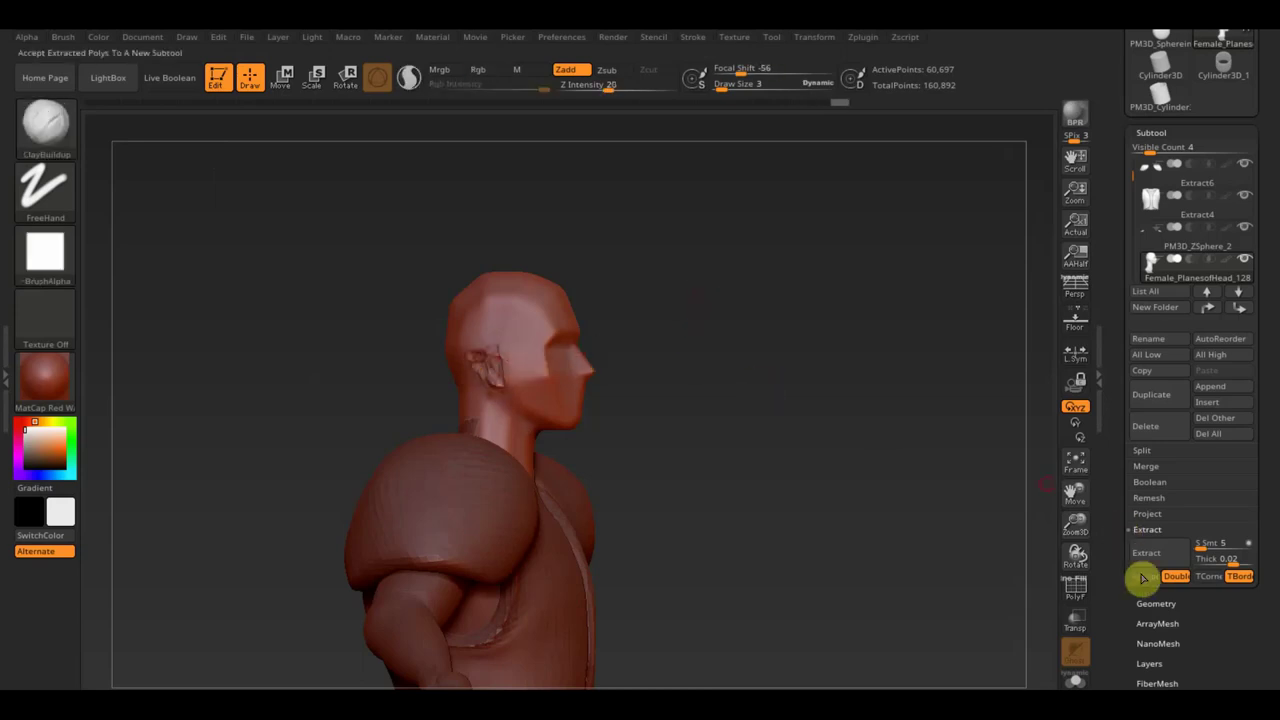
# DynaMesh the body at resolution 464 and smooth the ear area flat at brush size 7
pyautogui.click(1152, 603)
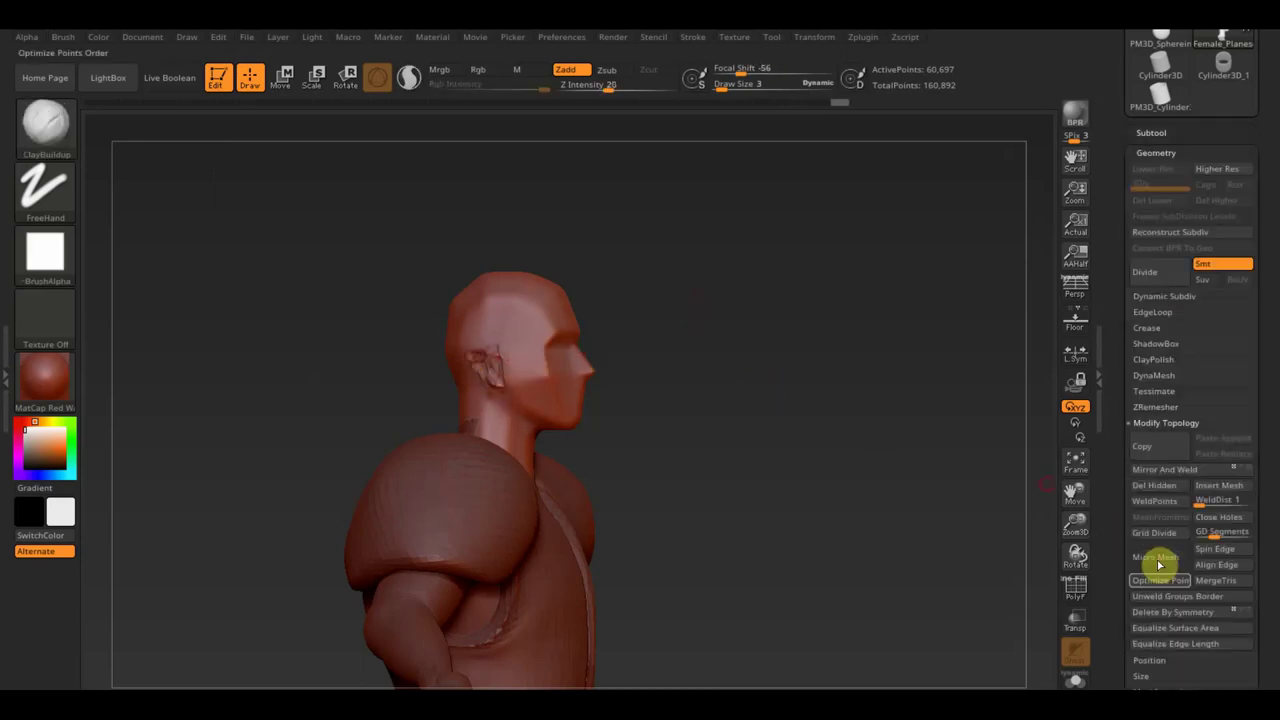
pyautogui.click(1158, 378)
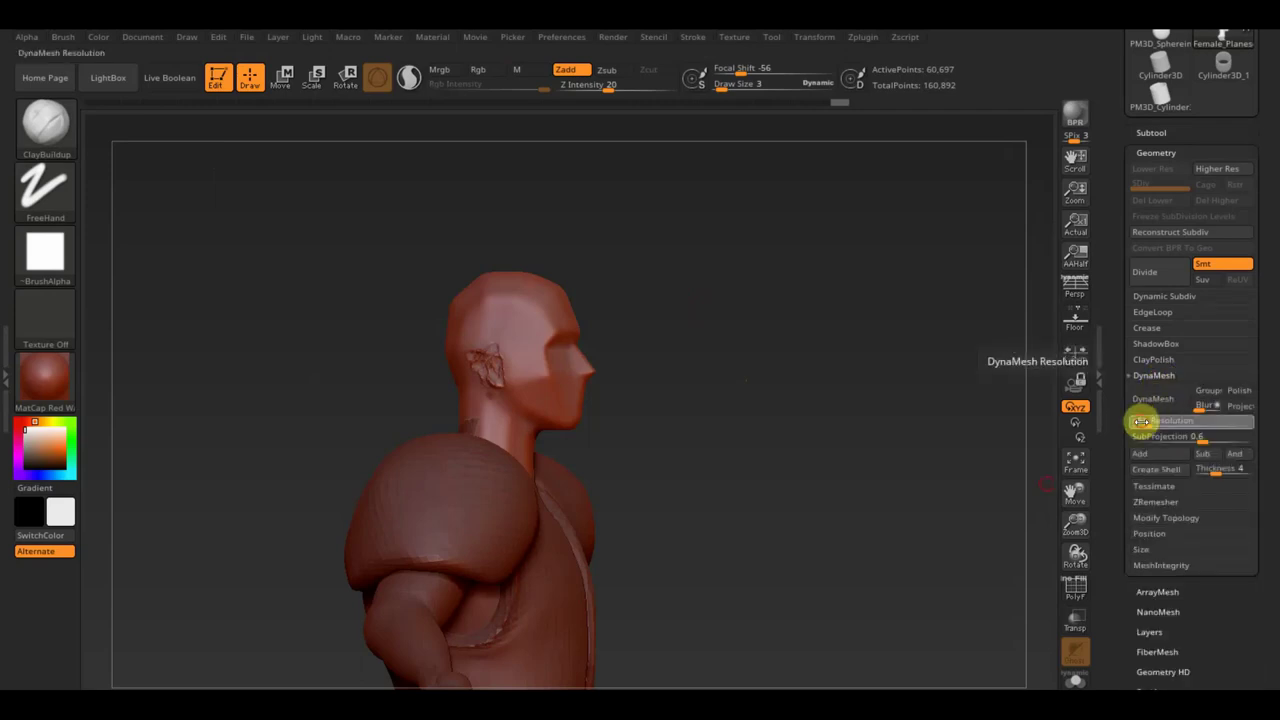
pyautogui.click(1153, 398)
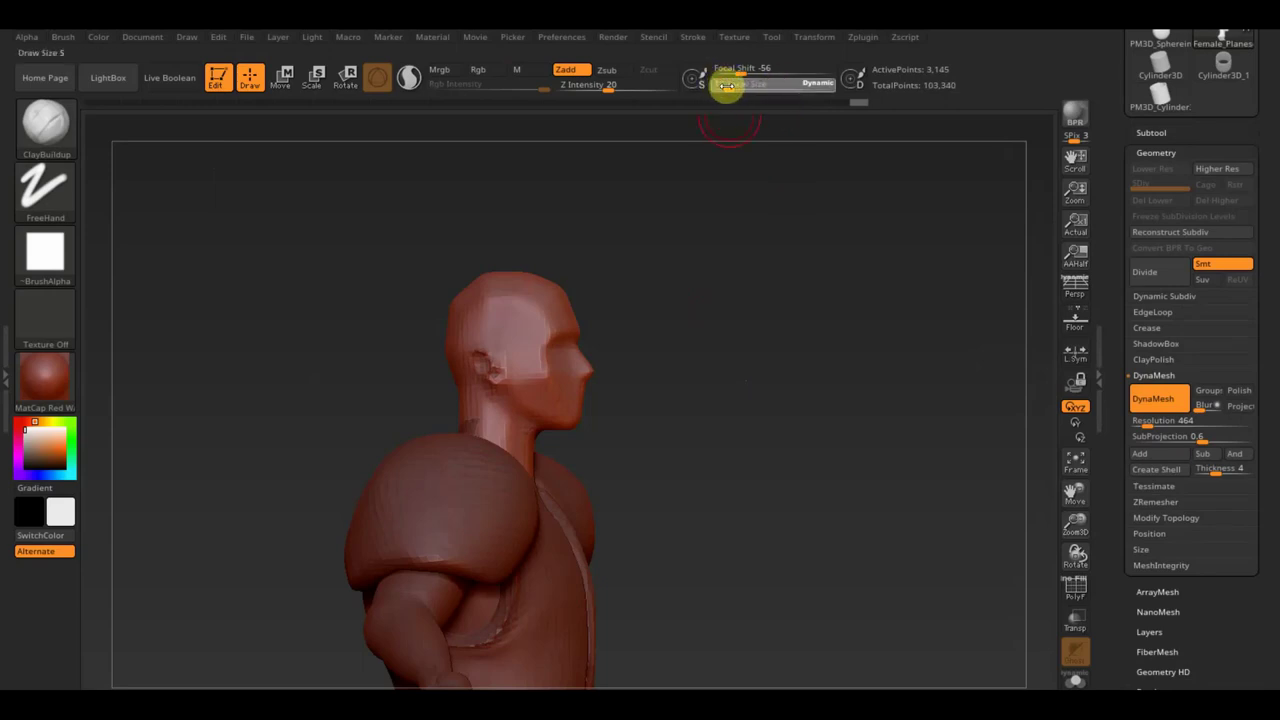
pyautogui.moveTo(486, 366)
pyautogui.keyDown('shift'); pyautogui.mouseDown()
pyautogui.moveTo(477, 348)
pyautogui.moveTo(486, 360)
pyautogui.mouseUp(); pyautogui.keyUp('shift')
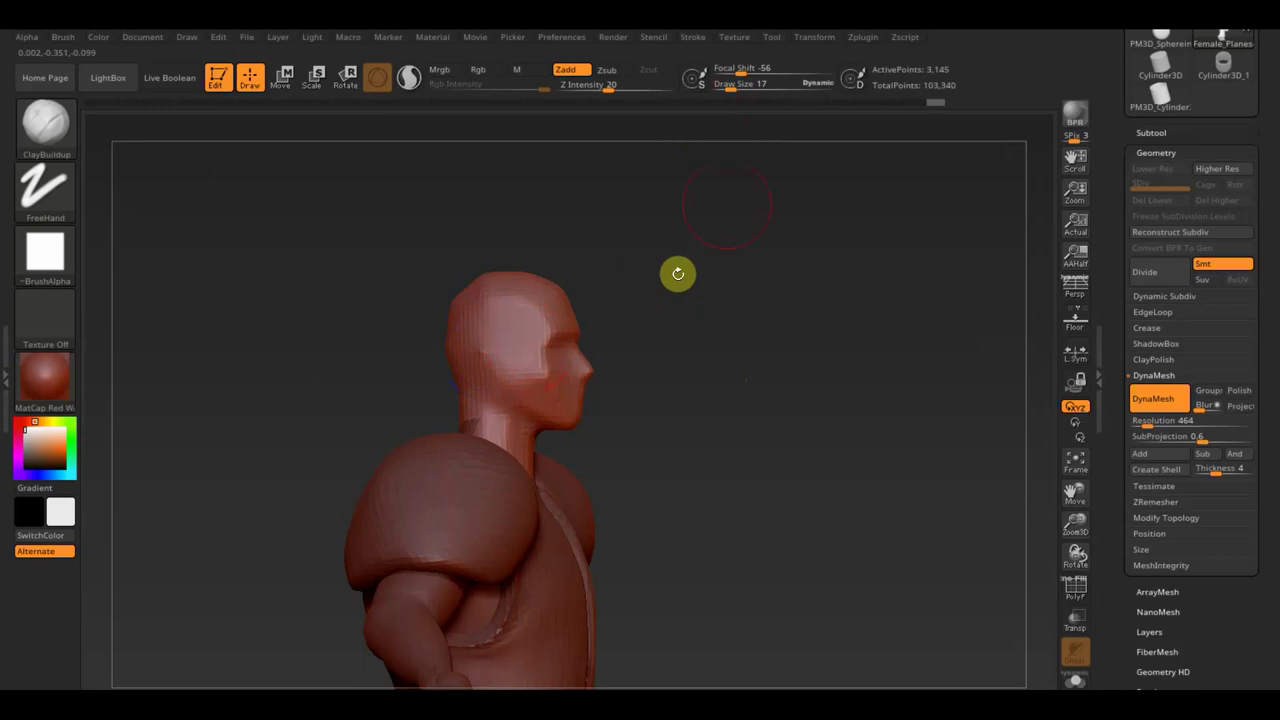
pyautogui.click(725, 84)
pyautogui.moveTo(735, 222)
pyautogui.keyDown('shift'); pyautogui.mouseDown()
pyautogui.moveTo(737, 366)
pyautogui.moveTo(791, 406)
pyautogui.mouseUp(); pyautogui.keyUp('shift')
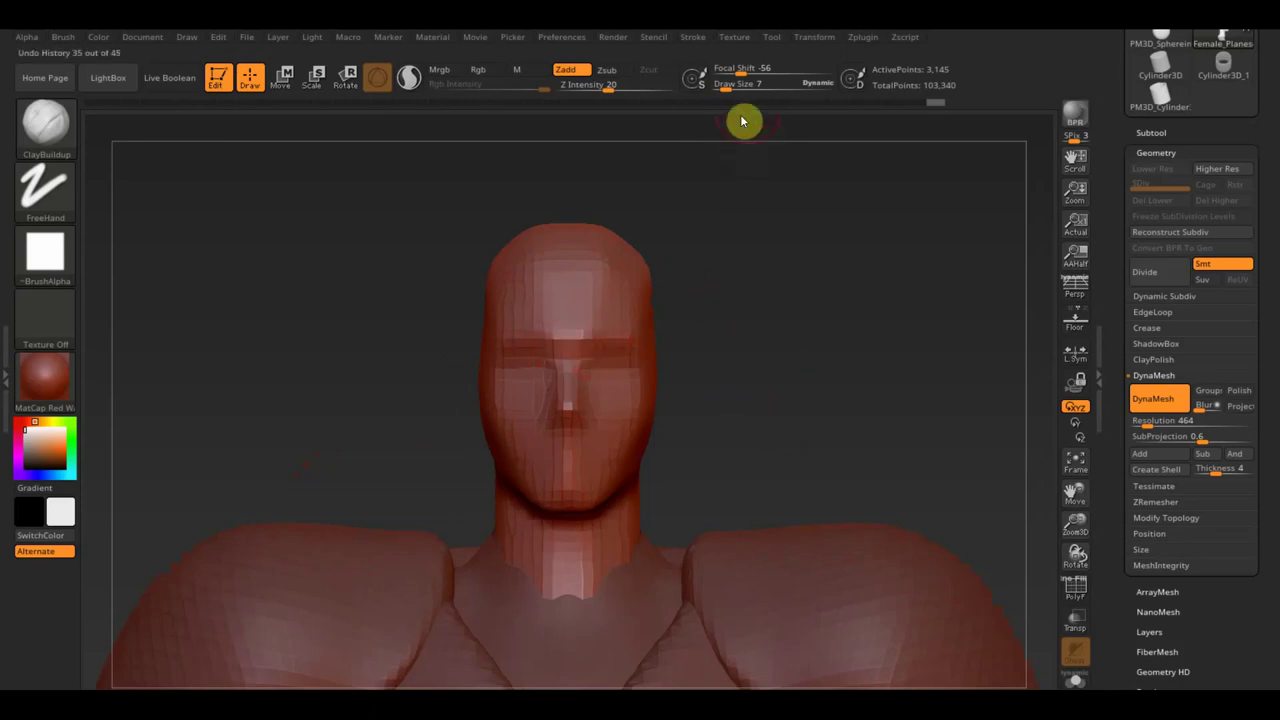
# Subdivide the head mesh to level 3 with Ctrl+D, reaching 50,260 active points
pyautogui.press('ctrl')
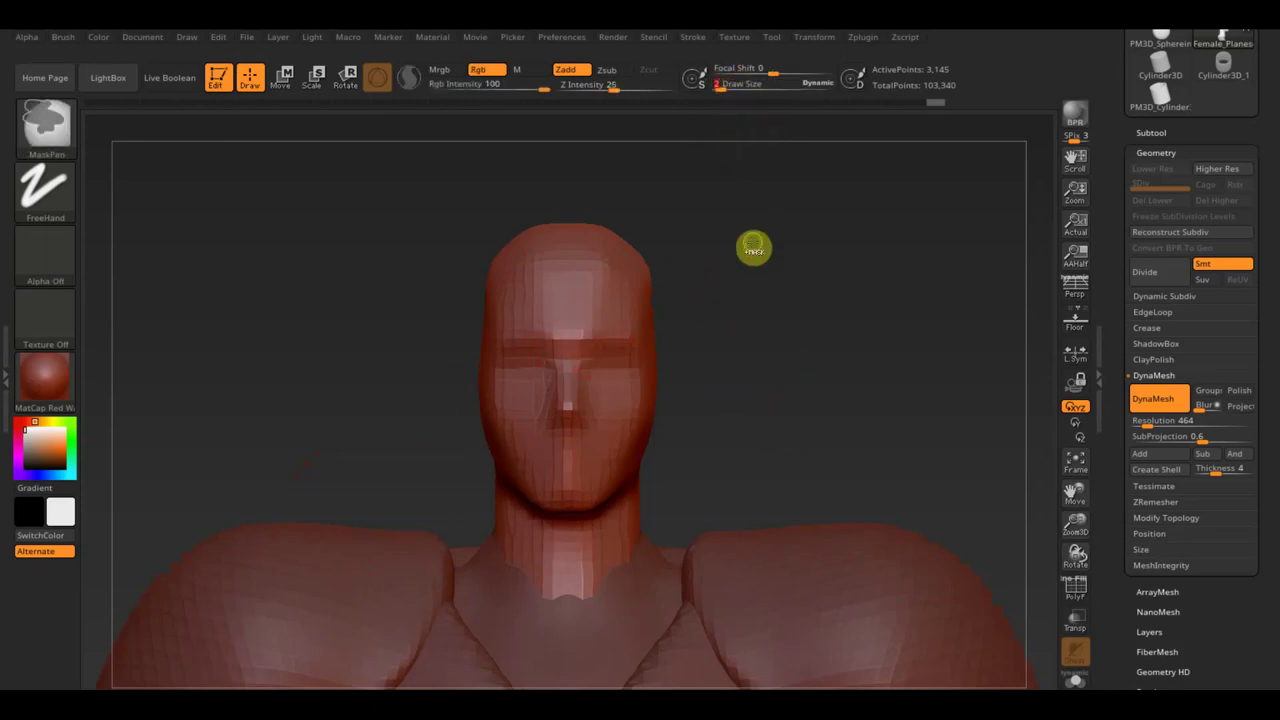
pyautogui.press('d')
pyautogui.press('d')
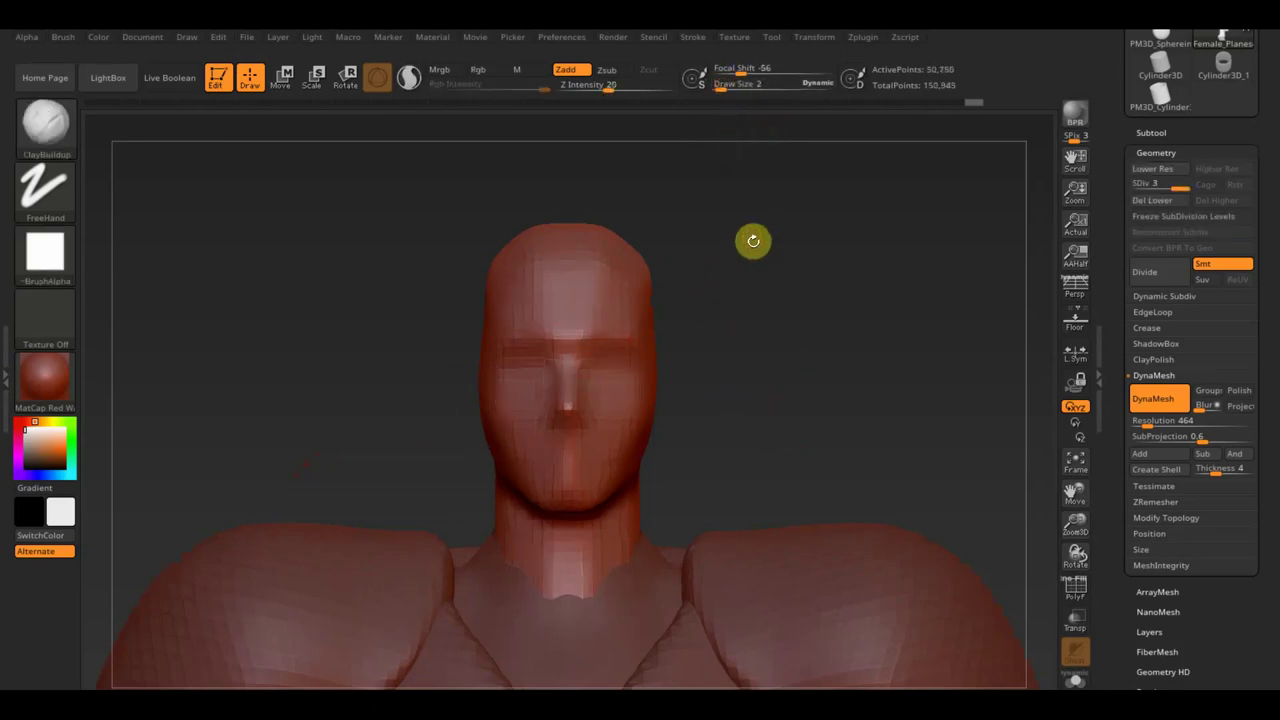
pyautogui.press('ctrl')
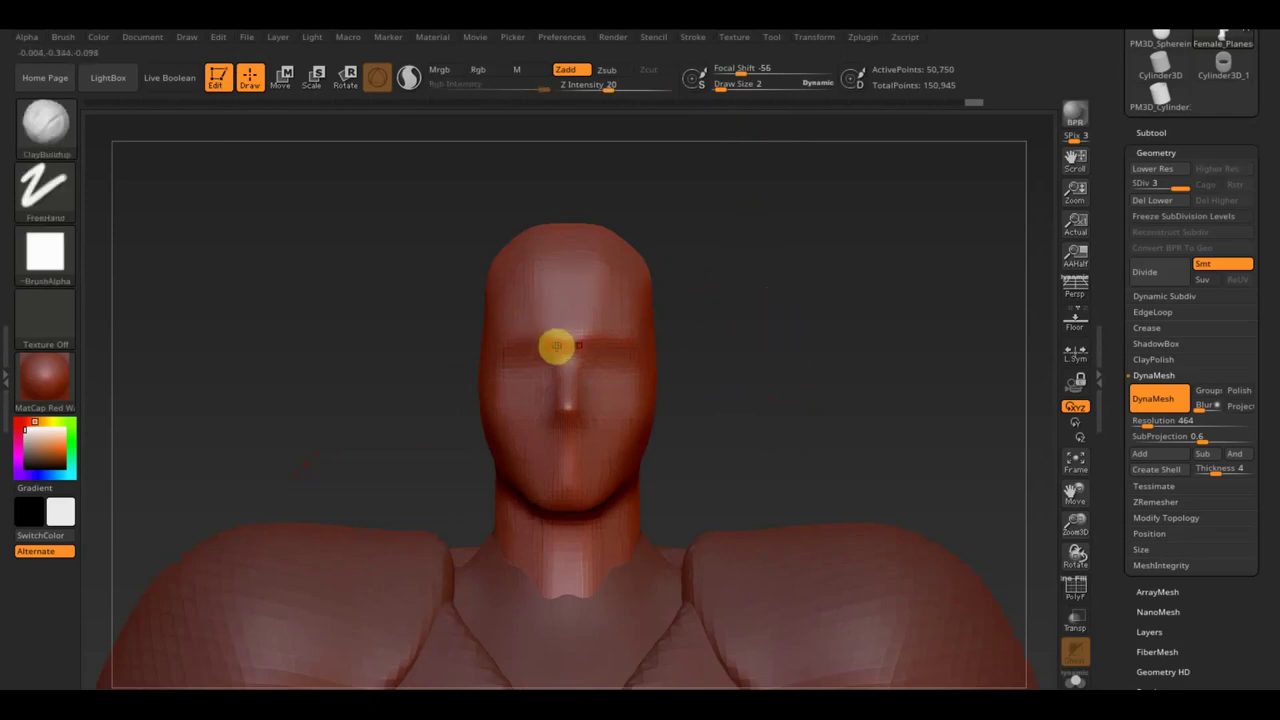
# Mask a brow band with symmetric lines down the cheeks and face centre to the chin
pyautogui.press('ctrl')
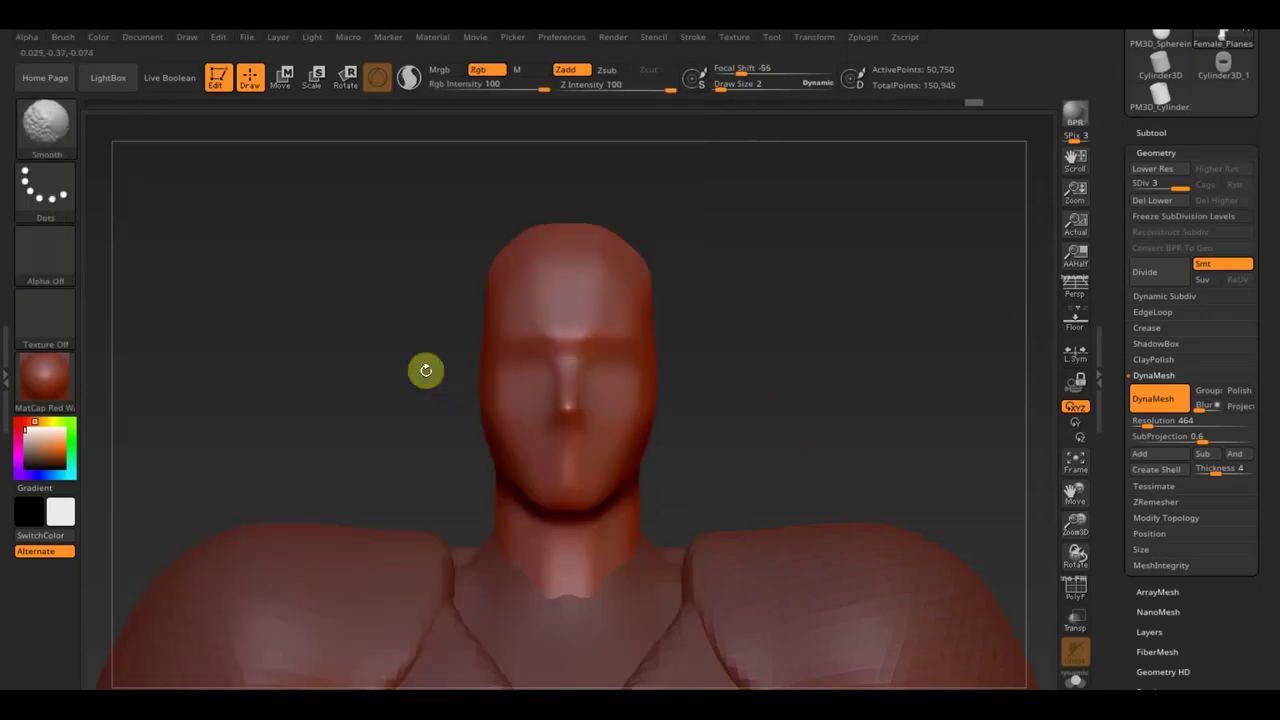
pyautogui.press('ctrl')
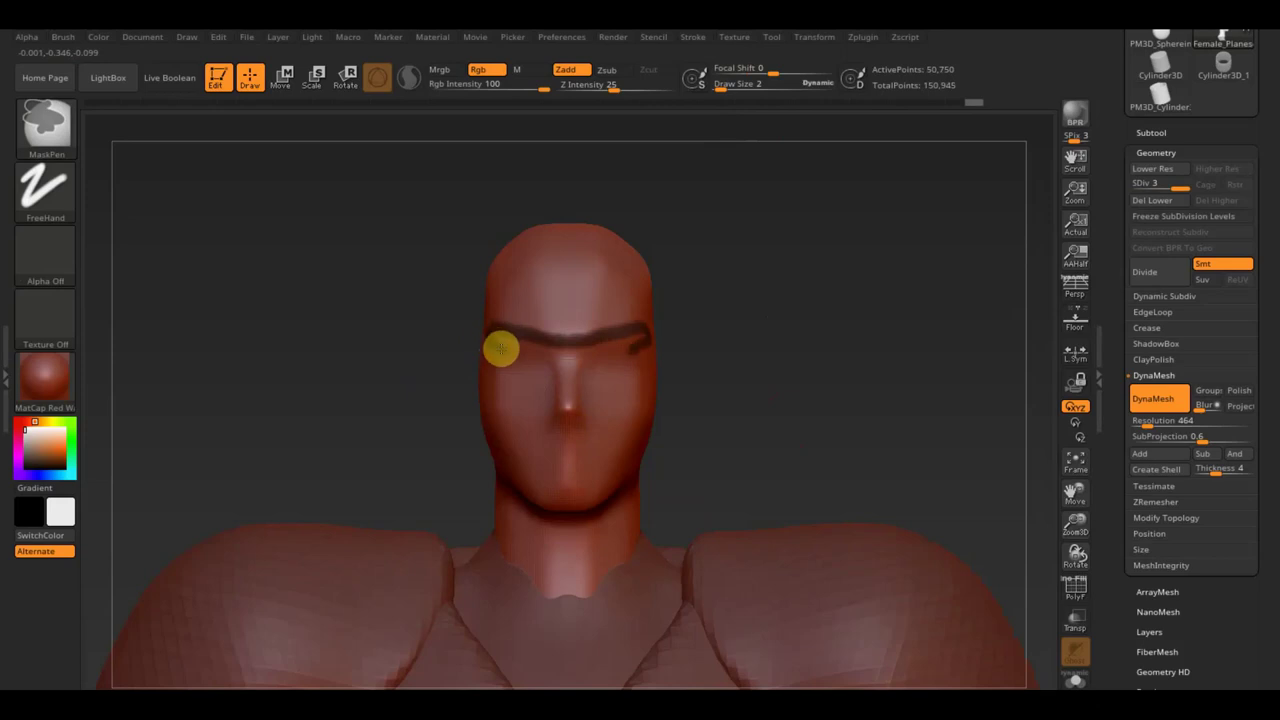
pyautogui.moveTo(534, 402)
pyautogui.mouseDown()
pyautogui.moveTo(539, 453)
pyautogui.moveTo(511, 458)
pyautogui.mouseUp()
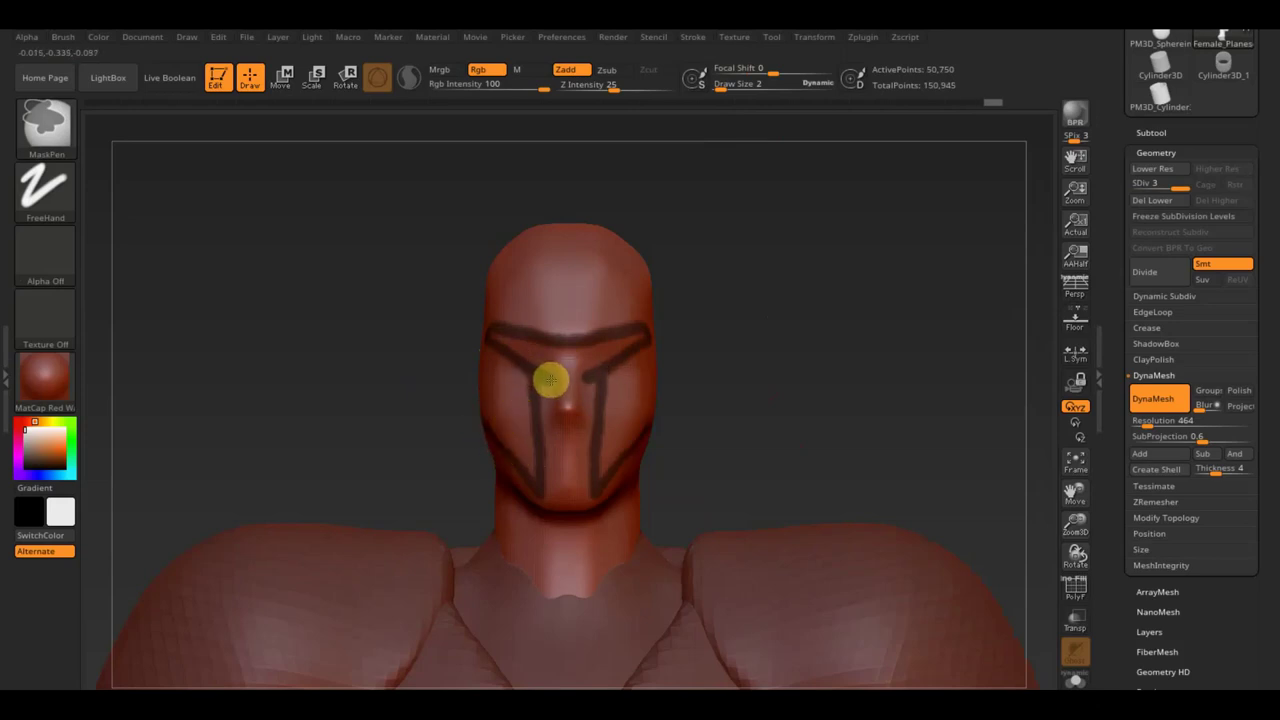
pyautogui.moveTo(555, 381)
pyautogui.mouseDown()
pyautogui.moveTo(556, 484)
pyautogui.moveTo(507, 458)
pyautogui.mouseUp()
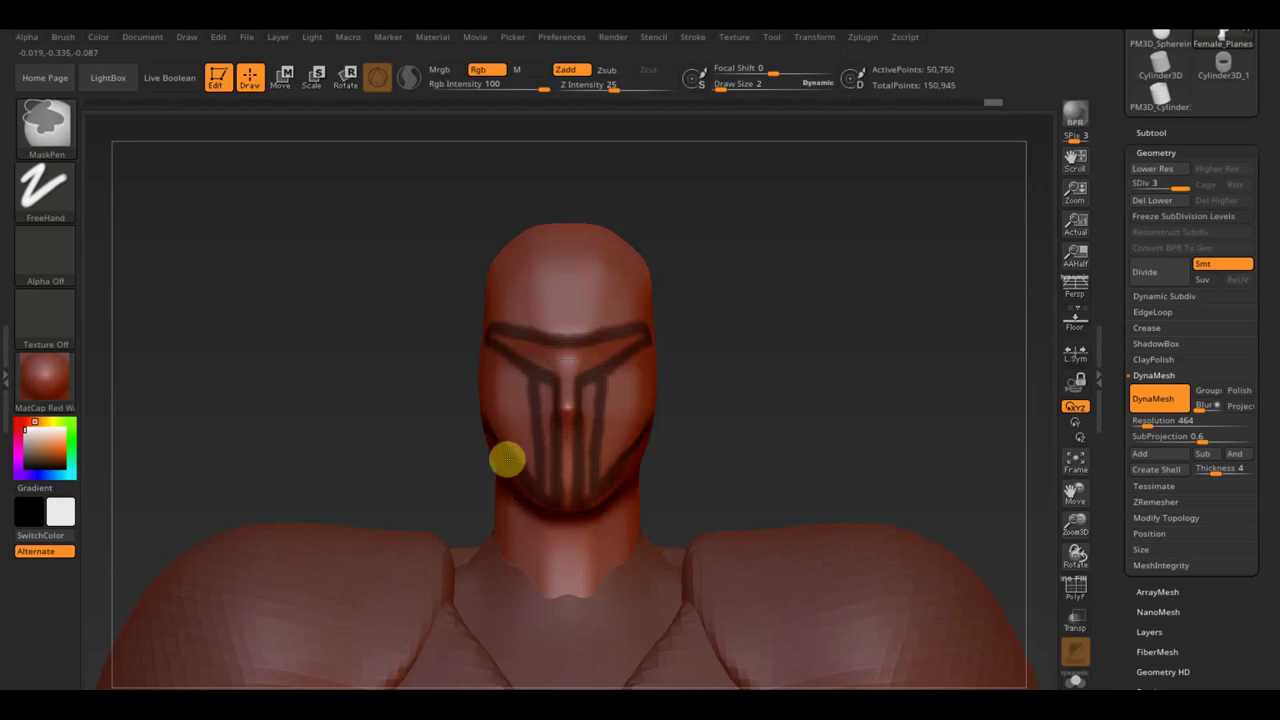
pyautogui.moveTo(369, 380)
pyautogui.mouseDown()
pyautogui.moveTo(449, 380)
pyautogui.moveTo(457, 429)
pyautogui.moveTo(491, 466)
pyautogui.mouseUp()
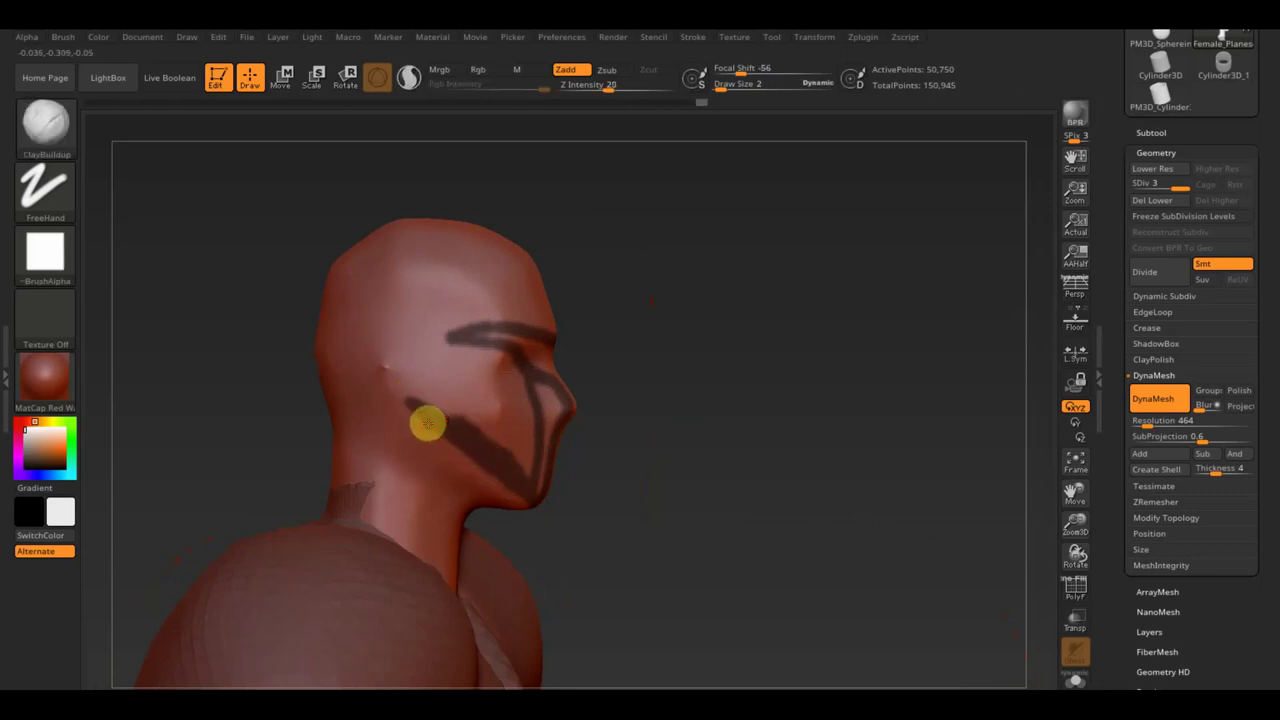
# Extend the mask from the cheek behind the ear and across the skull at Draw Size 8
pyautogui.press('ctrl')
pyautogui.moveTo(329, 400); pyautogui.dragTo(428, 420)
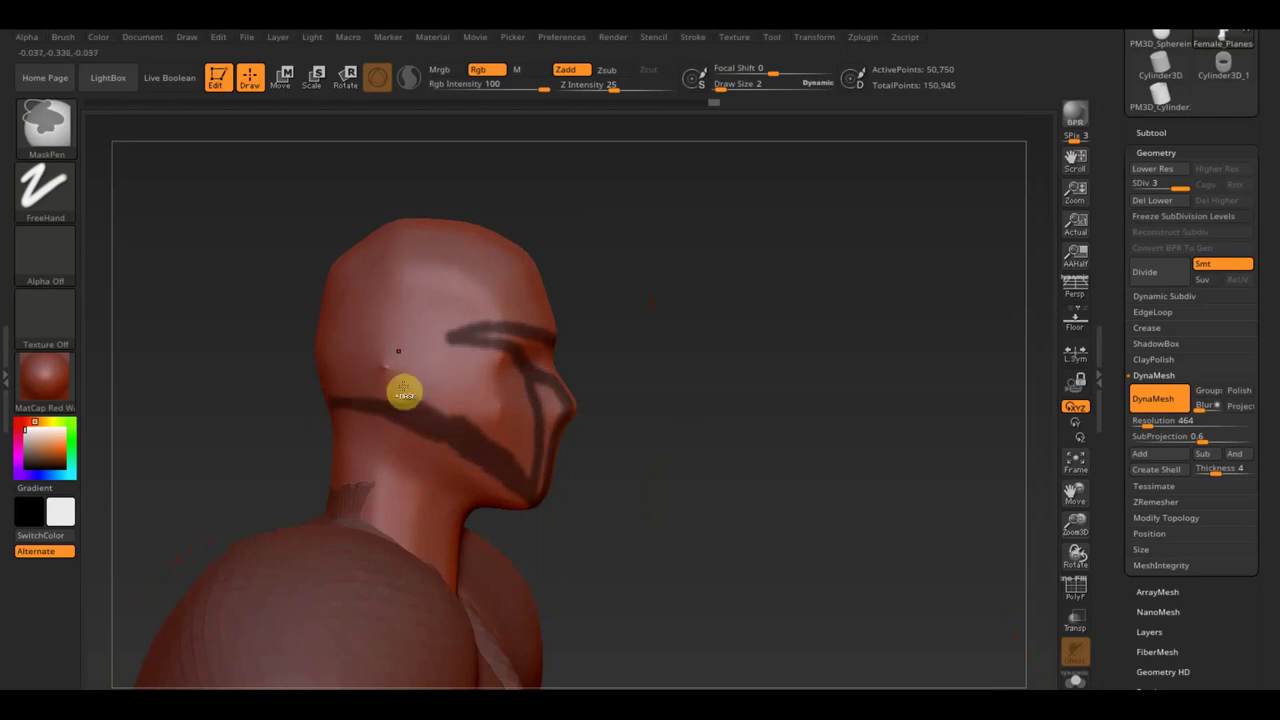
pyautogui.moveTo(709, 85); pyautogui.dragTo(728, 84)
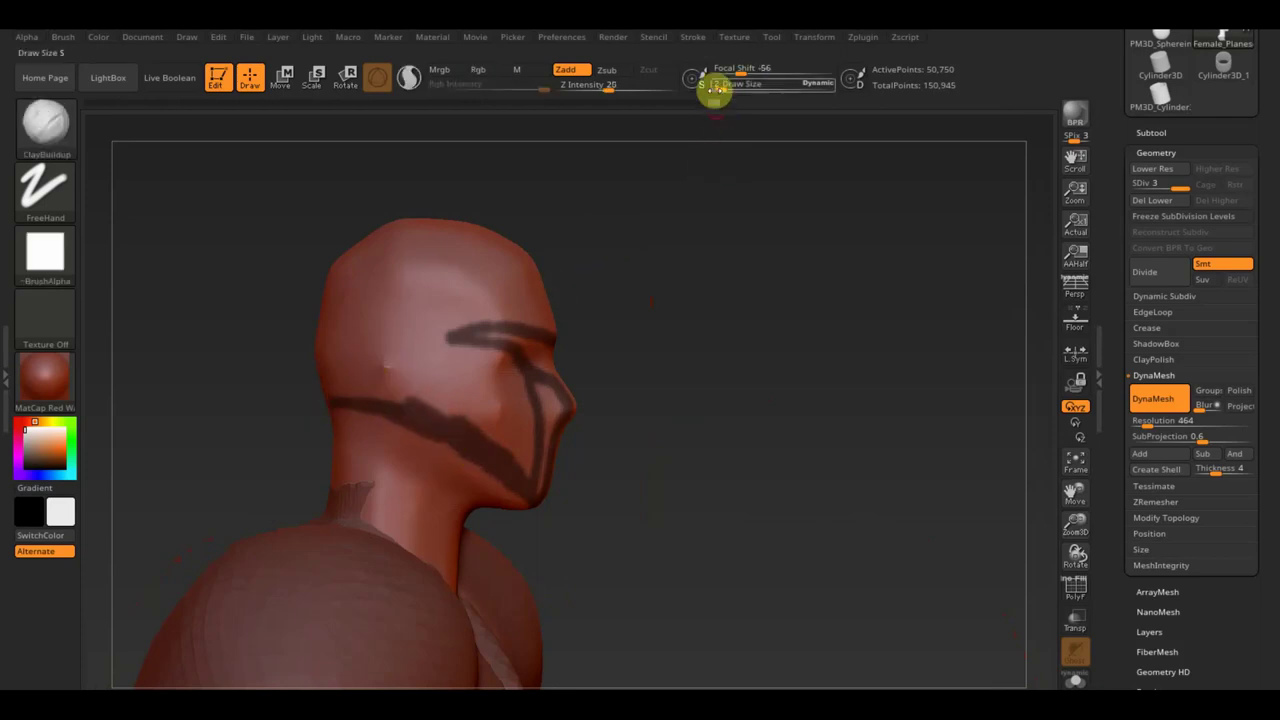
pyautogui.moveTo(565, 218)
pyautogui.keyDown('ctrl'); pyautogui.mouseDown()
pyautogui.moveTo(351, 259)
pyautogui.moveTo(549, 289)
pyautogui.moveTo(399, 313)
pyautogui.moveTo(344, 347)
pyautogui.moveTo(429, 394)
pyautogui.moveTo(374, 383)
pyautogui.moveTo(447, 402)
pyautogui.moveTo(420, 363)
pyautogui.moveTo(500, 437)
pyautogui.moveTo(491, 386)
pyautogui.moveTo(440, 374)
pyautogui.mouseUp(); pyautogui.keyUp('ctrl')
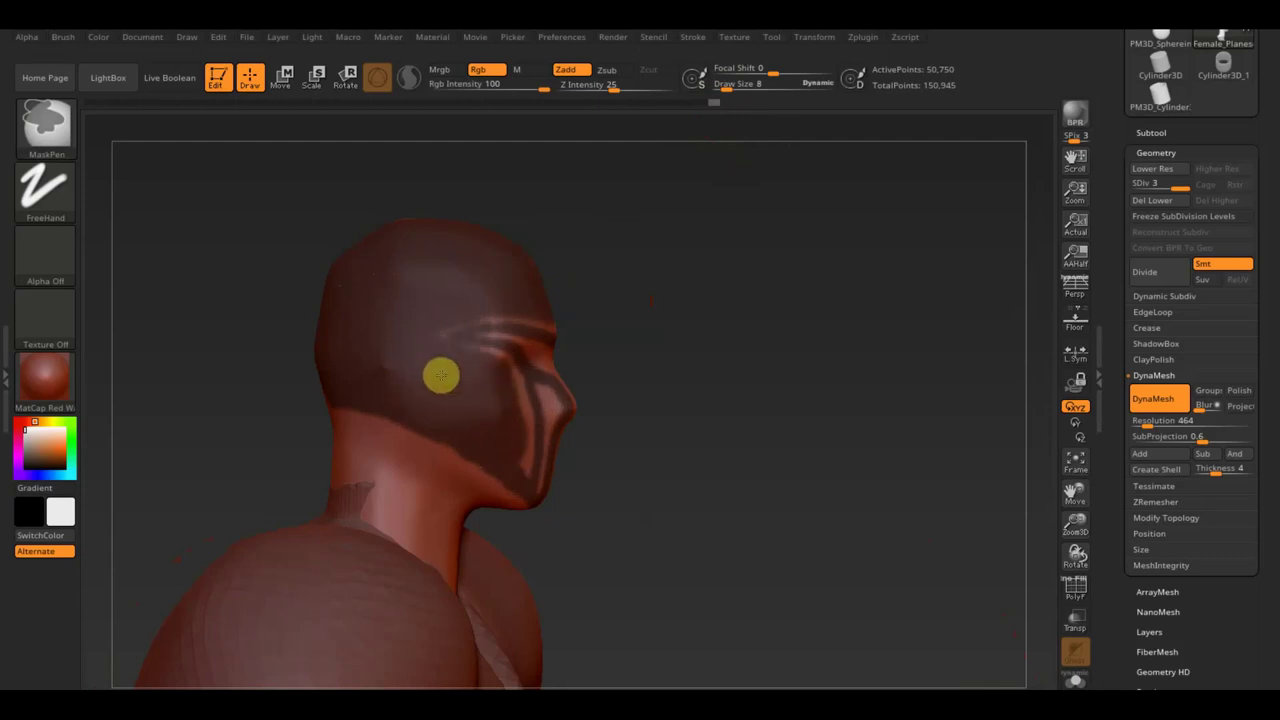
pyautogui.moveTo(728, 86); pyautogui.dragTo(724, 89)
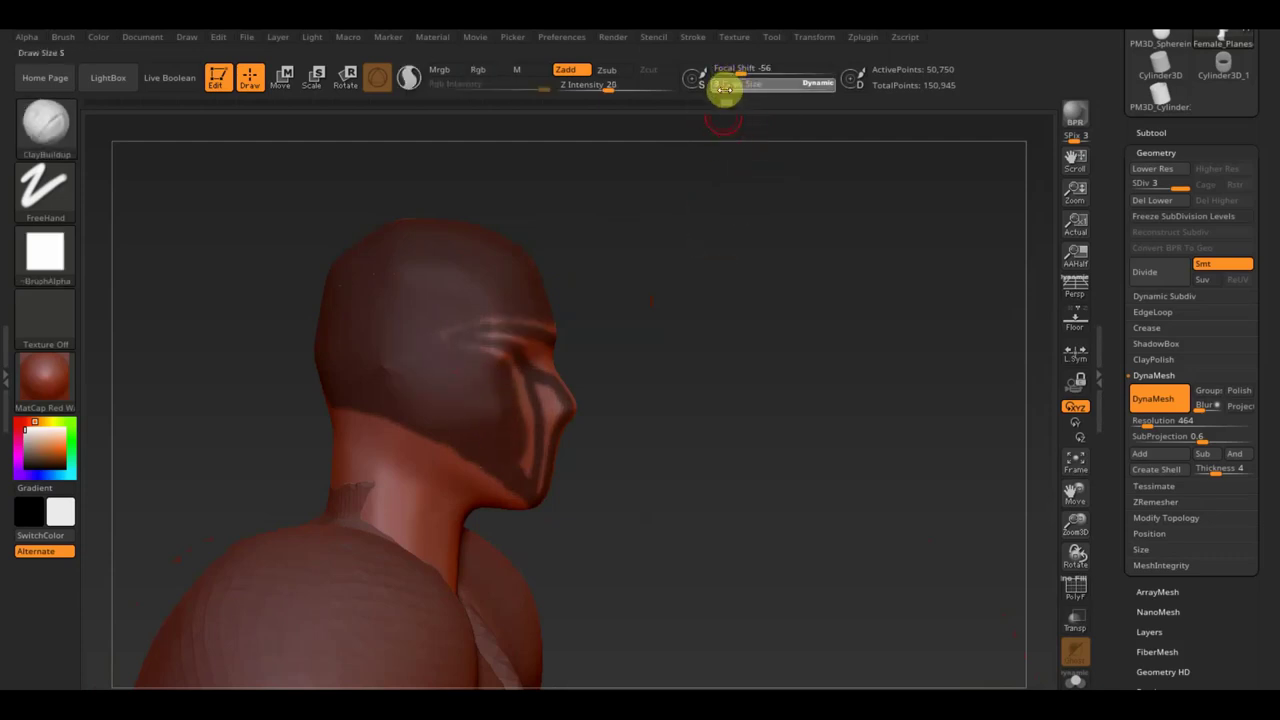
pyautogui.press('ctrl')
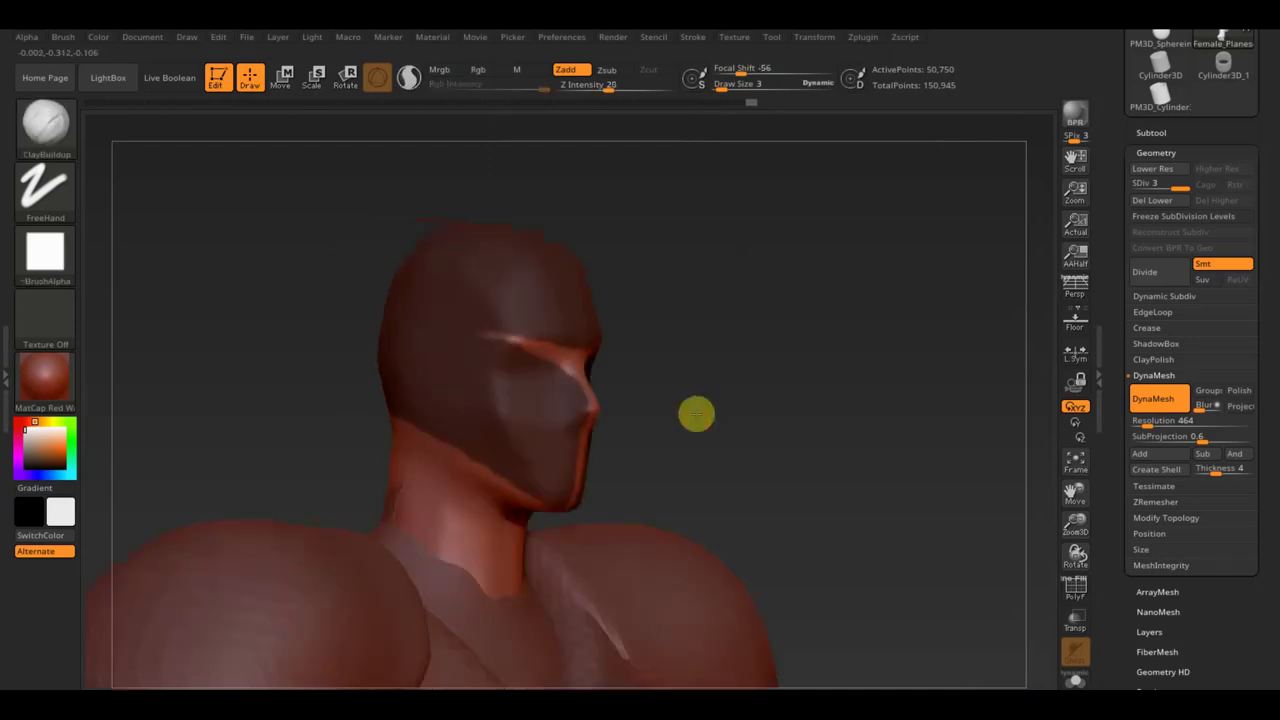
pyautogui.moveTo(640, 410)
pyautogui.mouseDown()
pyautogui.moveTo(654, 423)
pyautogui.moveTo(643, 463)
pyautogui.moveTo(666, 409)
pyautogui.moveTo(653, 410)
pyautogui.moveTo(700, 380)
pyautogui.moveTo(691, 389)
pyautogui.mouseUp()
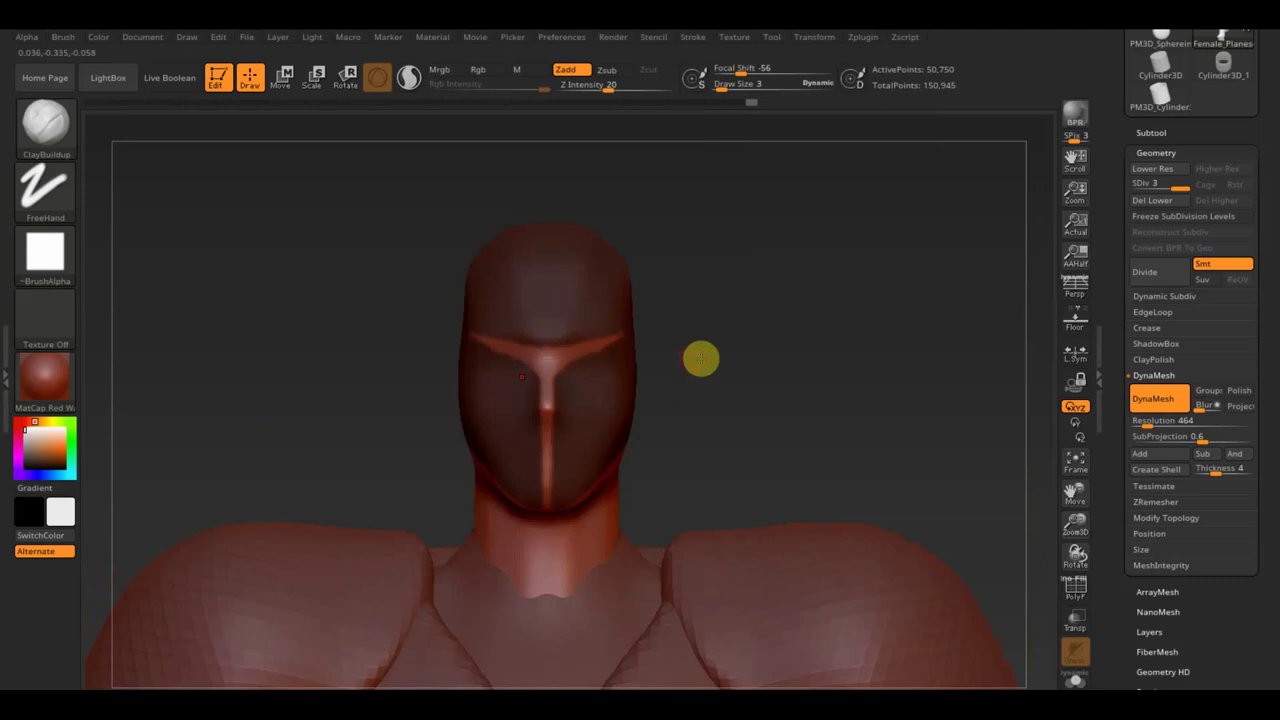
# Unmask a slit strip down the centre of the face
pyautogui.moveTo(700, 357)
pyautogui.mouseDown()
pyautogui.moveTo(722, 360)
pyautogui.moveTo(568, 388)
pyautogui.mouseUp()
pyautogui.press('ctrl')
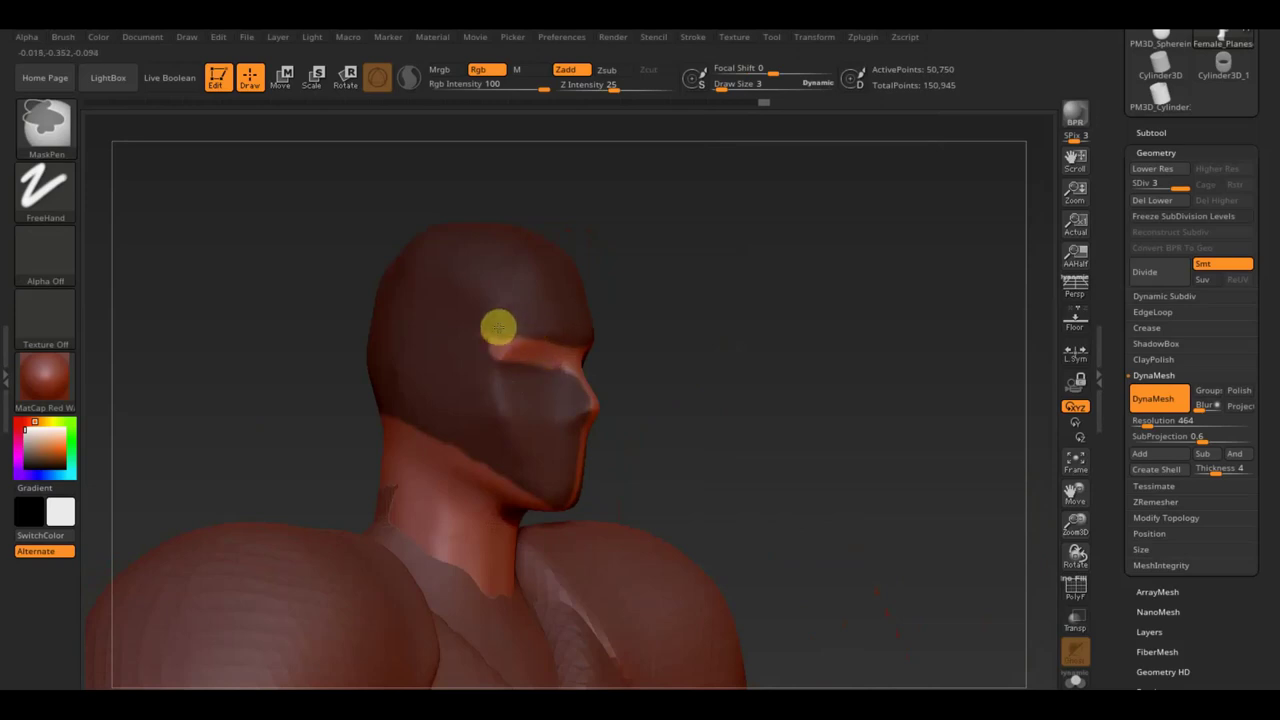
pyautogui.moveTo(674, 340)
pyautogui.mouseDown()
pyautogui.moveTo(619, 348)
pyautogui.moveTo(711, 374)
pyautogui.mouseUp()
pyautogui.press('ctrl')
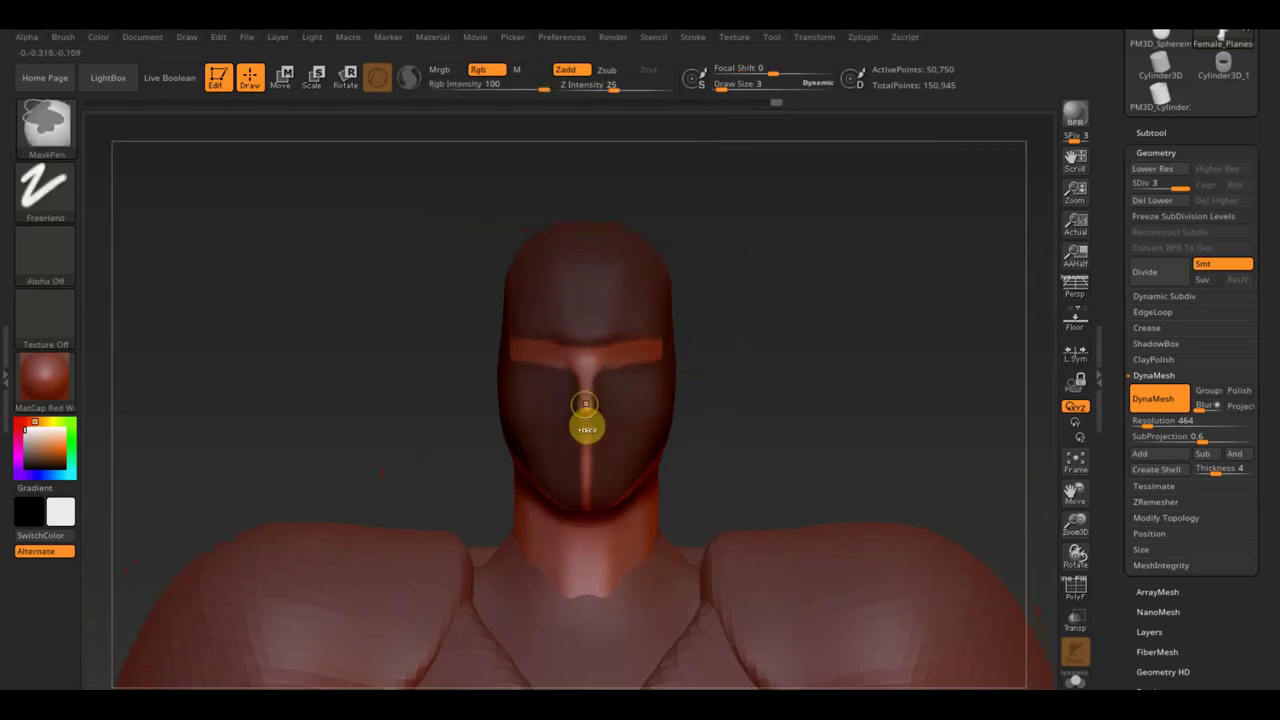
pyautogui.moveTo(570, 376); pyautogui.dragTo(570, 400)
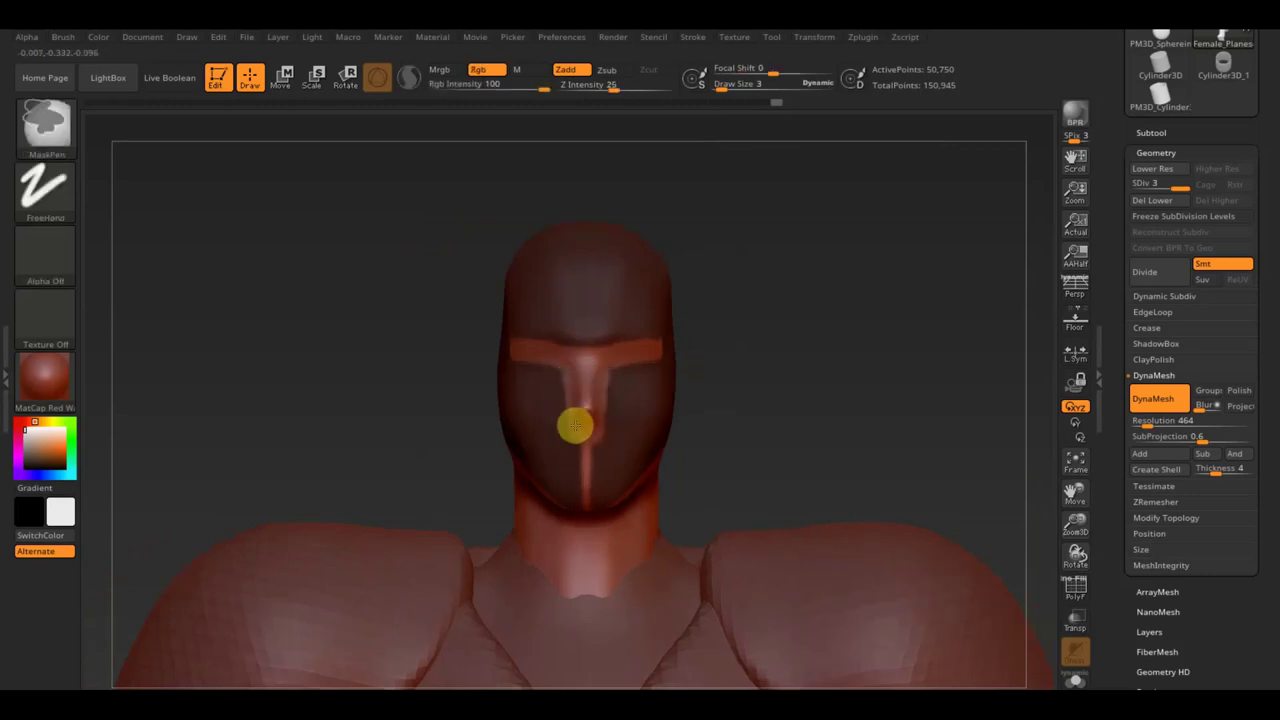
# Mask the back of the neck and delete the lower subdivision levels
pyautogui.moveTo(766, 411); pyautogui.dragTo(891, 406)
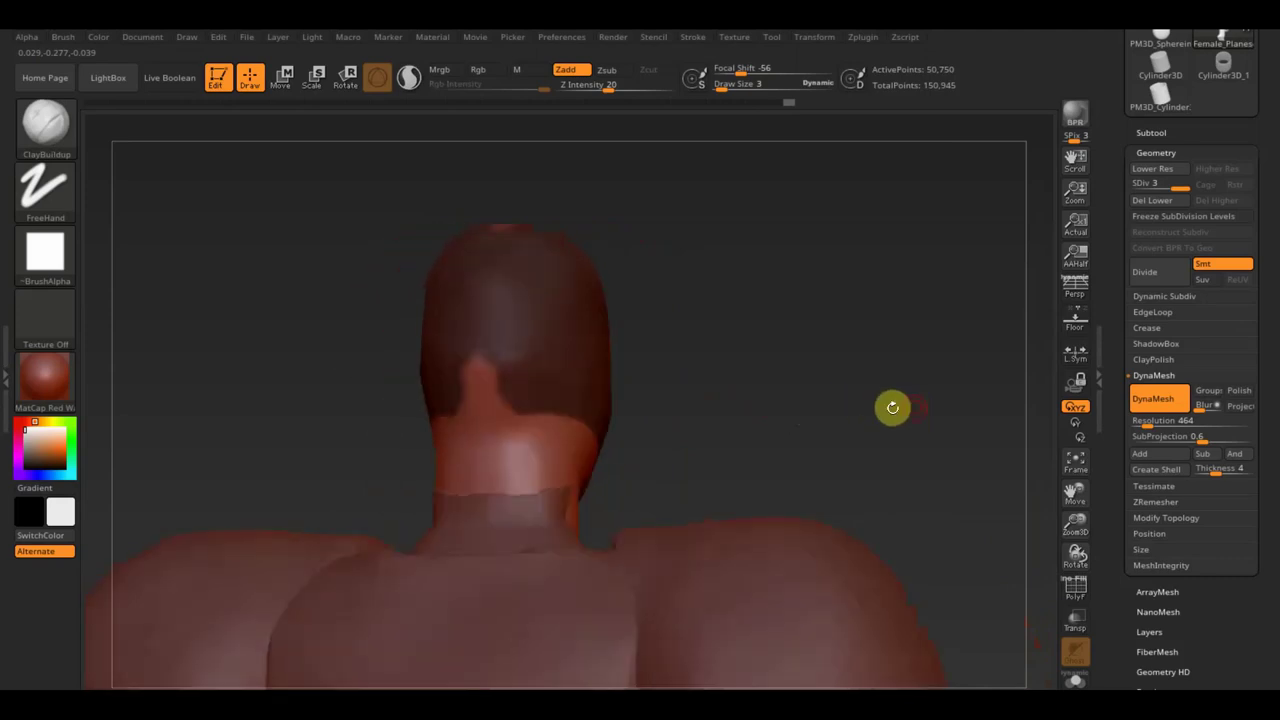
pyautogui.press('ctrl')
pyautogui.moveTo(511, 405)
pyautogui.keyDown('ctrl'); pyautogui.mouseDown()
pyautogui.moveTo(451, 406)
pyautogui.moveTo(515, 355)
pyautogui.mouseUp(); pyautogui.keyUp('ctrl')
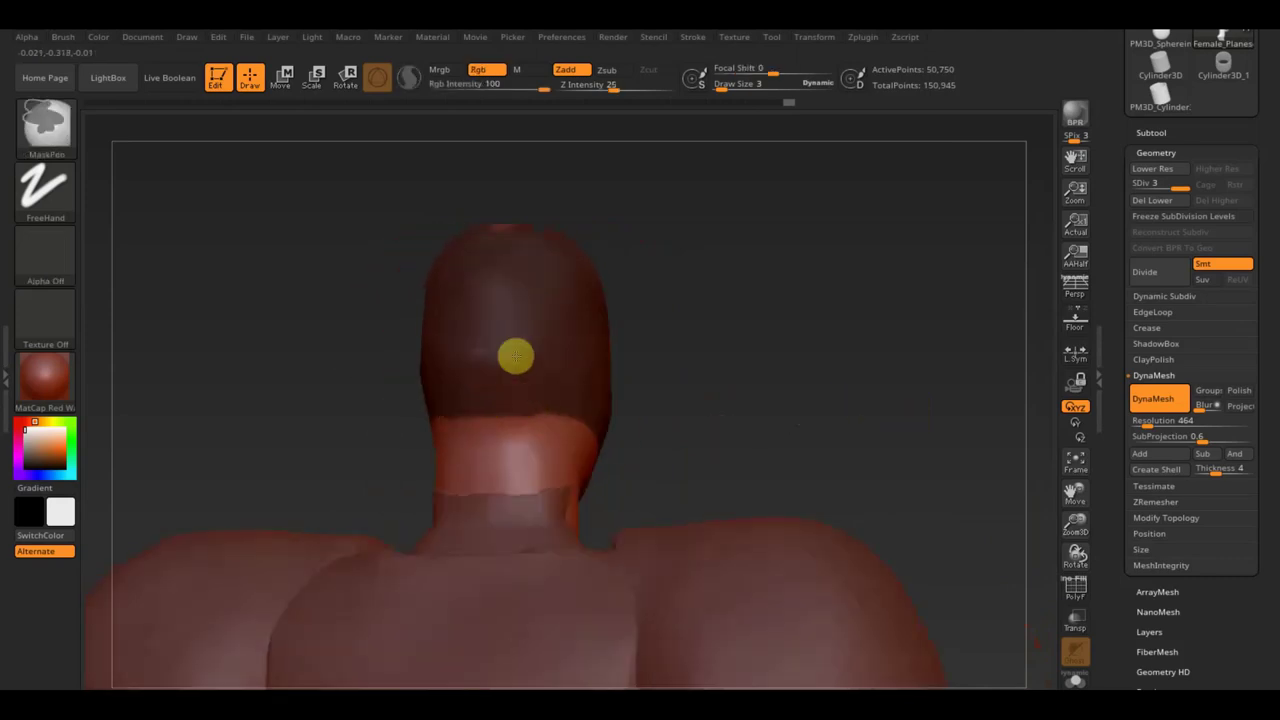
pyautogui.moveTo(751, 174); pyautogui.dragTo(594, 226)
pyautogui.press('ctrl')
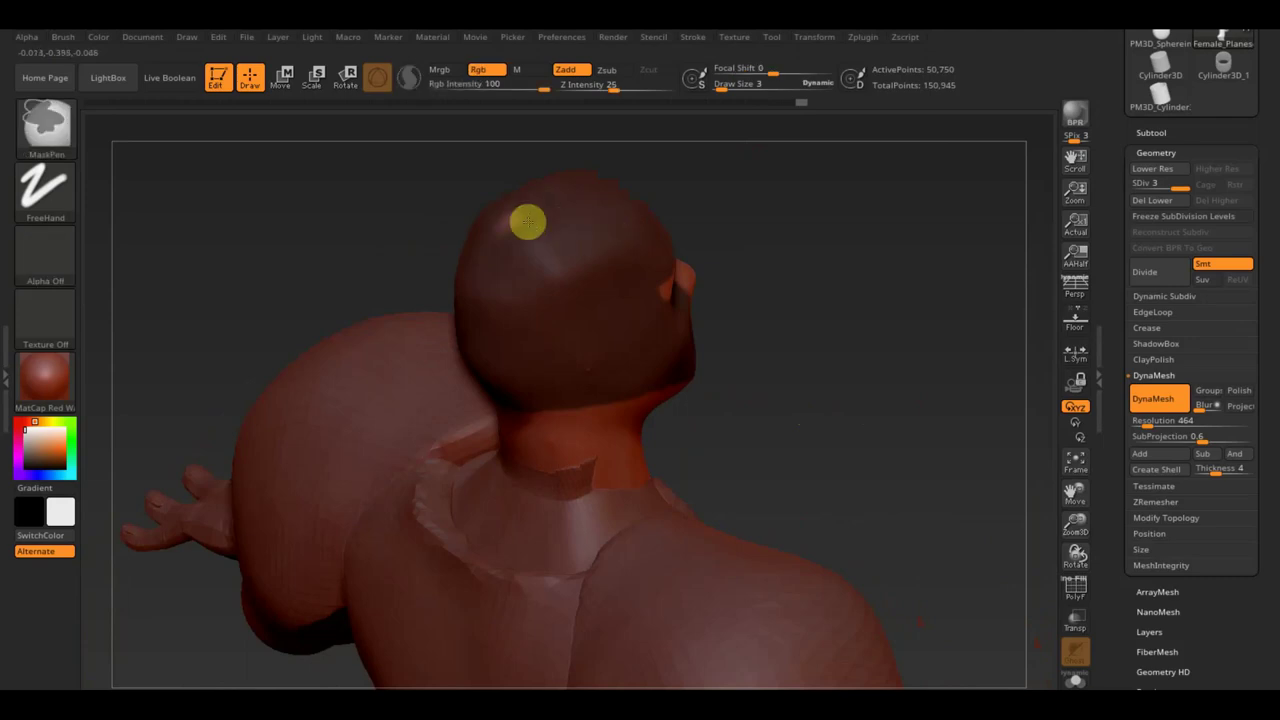
pyautogui.moveTo(805, 267); pyautogui.dragTo(849, 247)
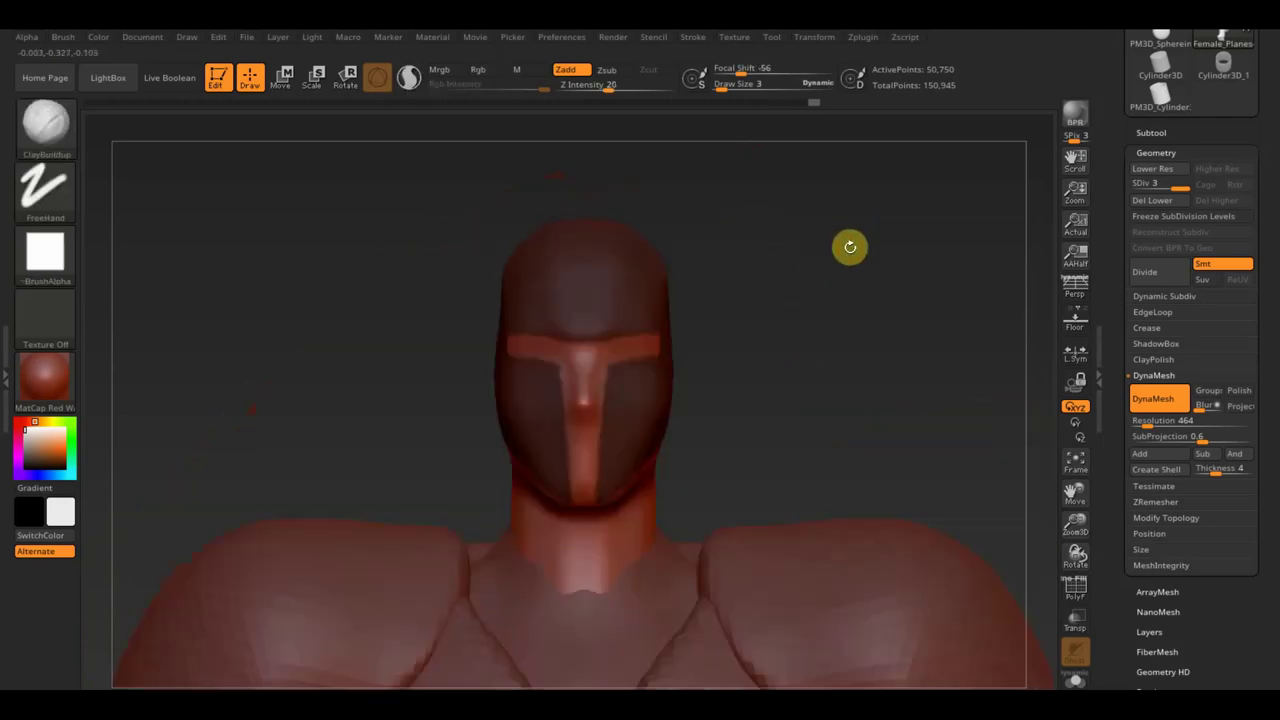
pyautogui.click(1155, 200)
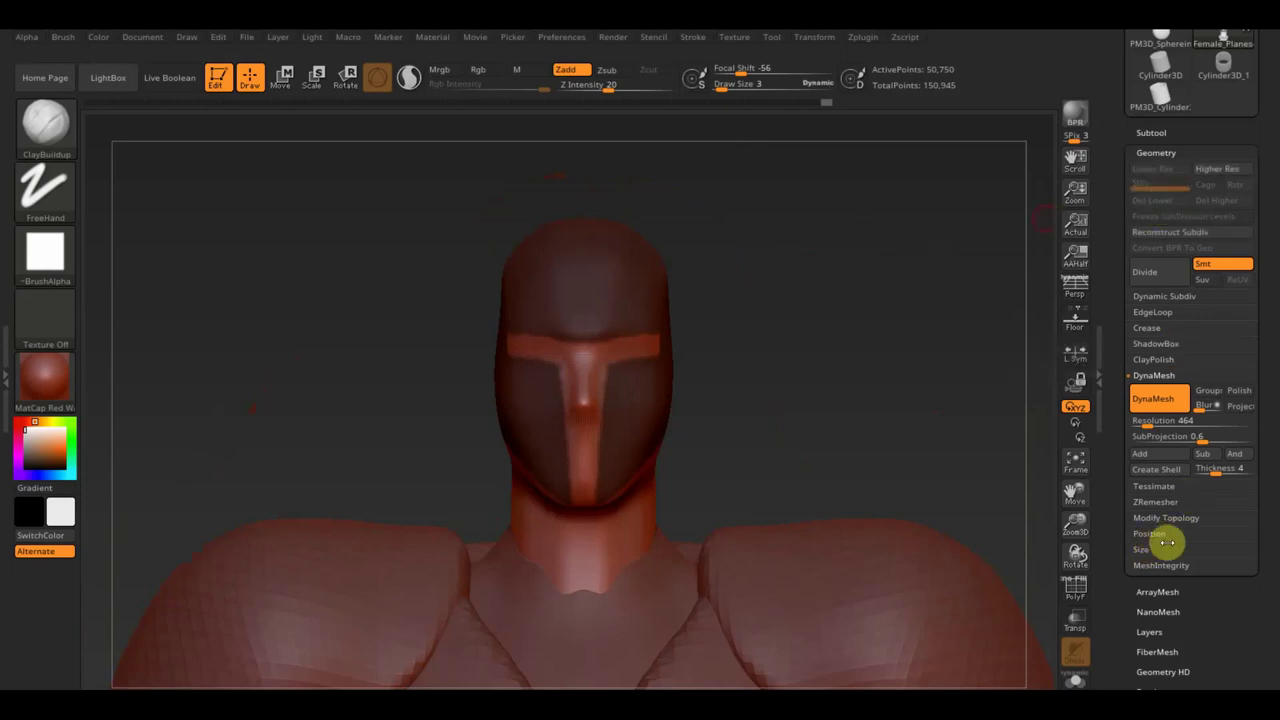
# Preview an extracted shell from the masked helmet area with thickness 0.00362
pyautogui.click(1152, 132)
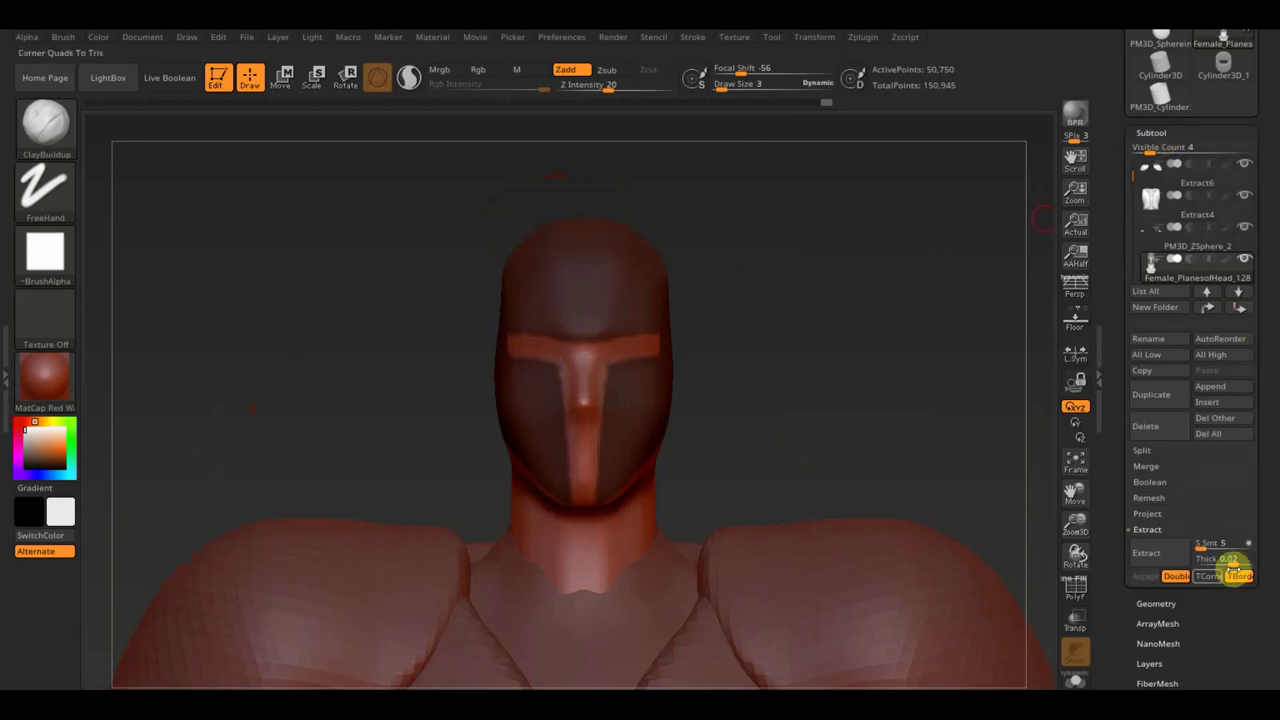
pyautogui.click(1165, 556)
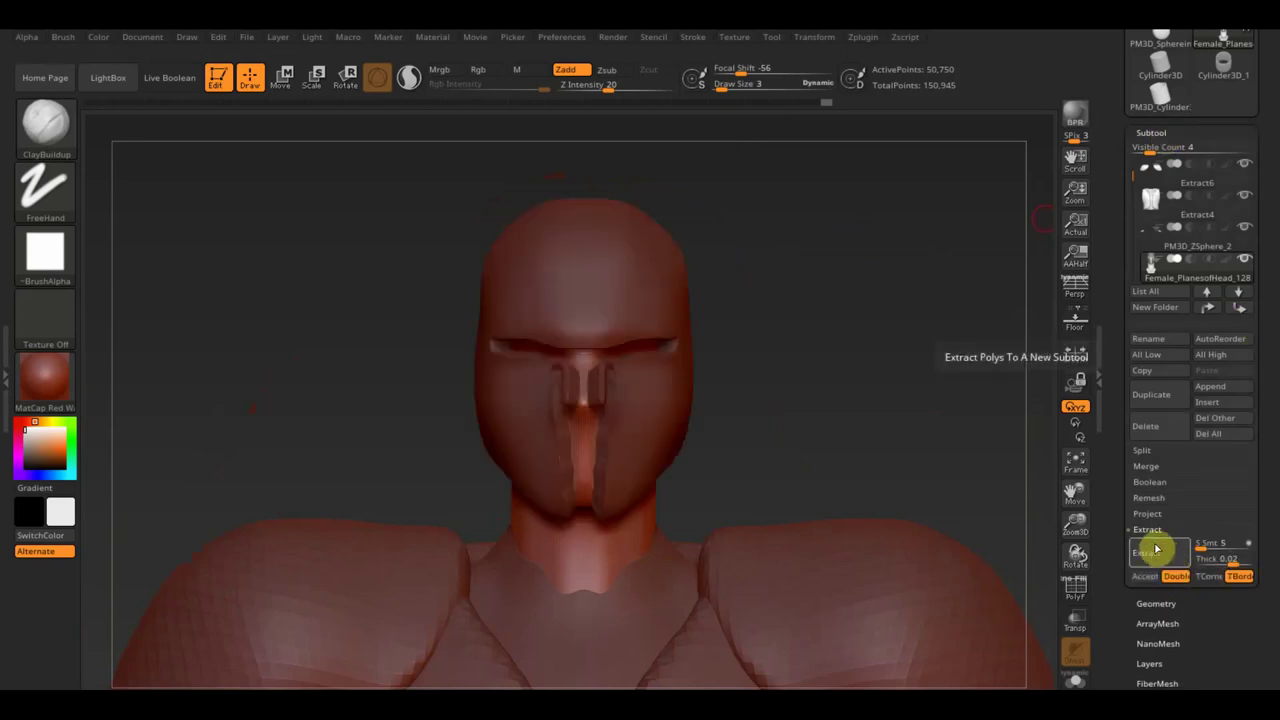
pyautogui.click(1235, 563)
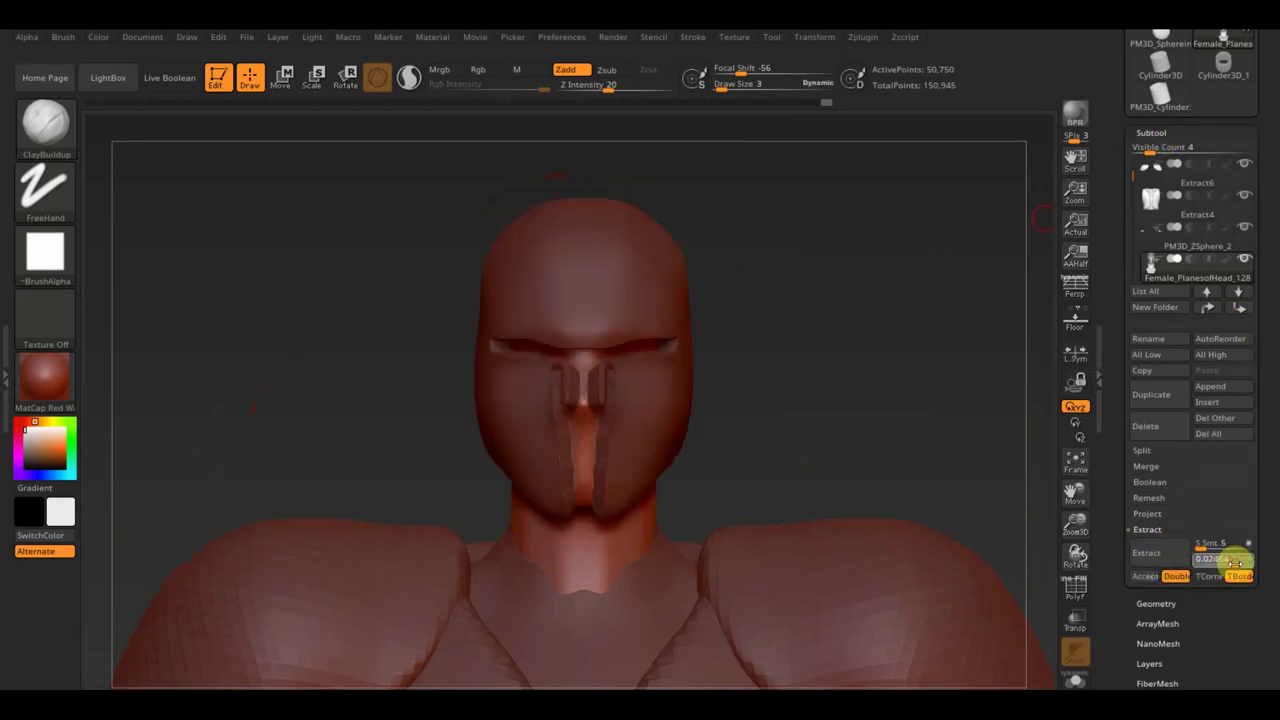
pyautogui.press('Return')
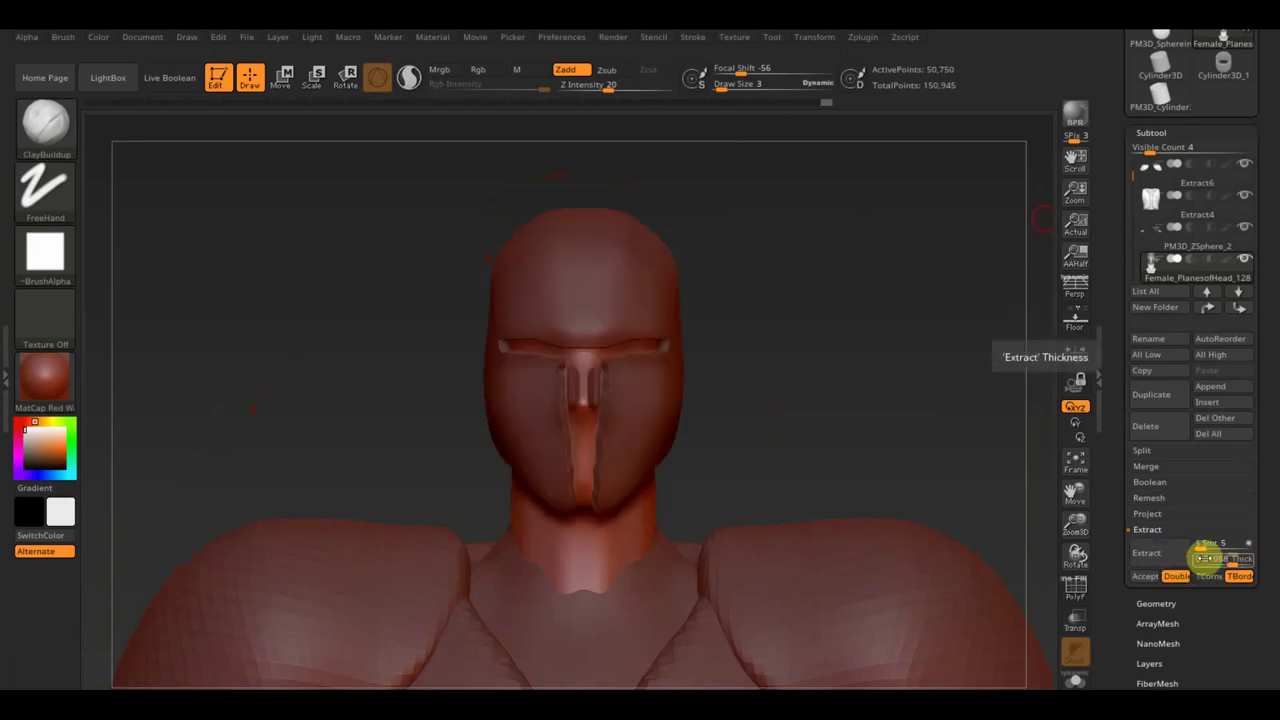
pyautogui.click(1233, 561)
pyautogui.moveTo(1233, 560); pyautogui.dragTo(1200, 551)
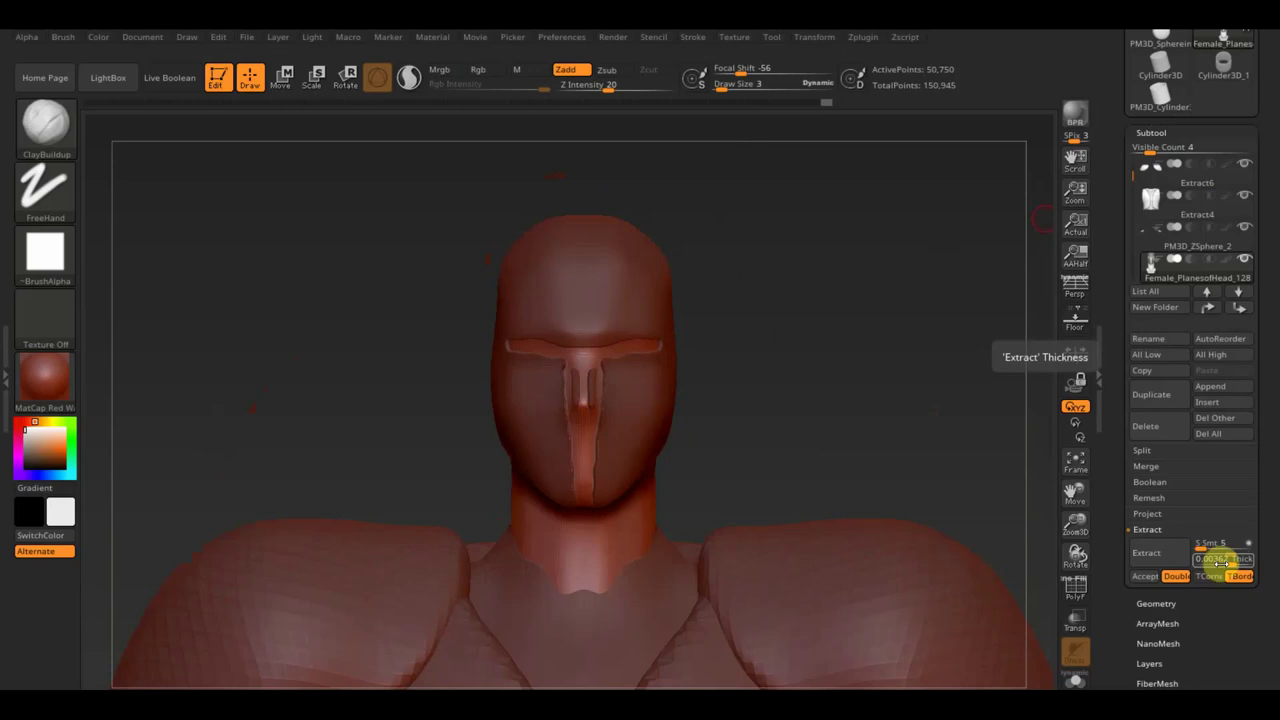
pyautogui.press('Return')
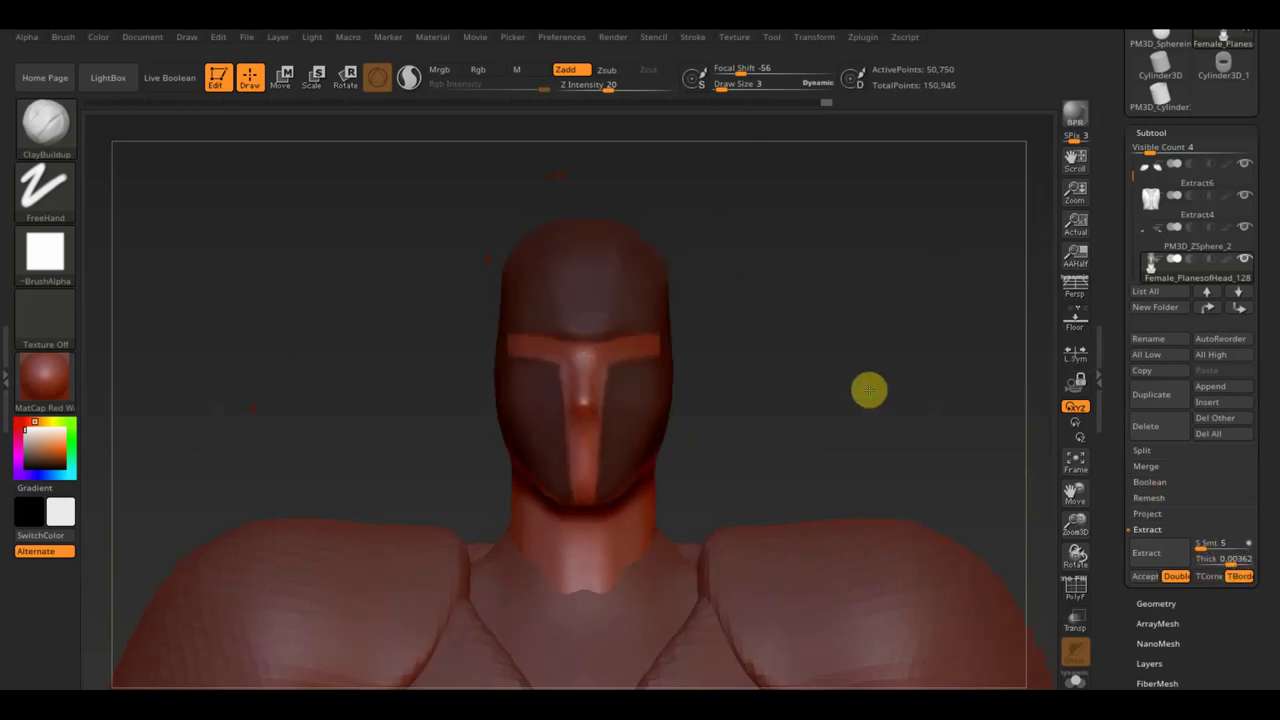
# Inspect and recompute the shell preview, then accept it as subtool Extract10
pyautogui.press('ctrl')
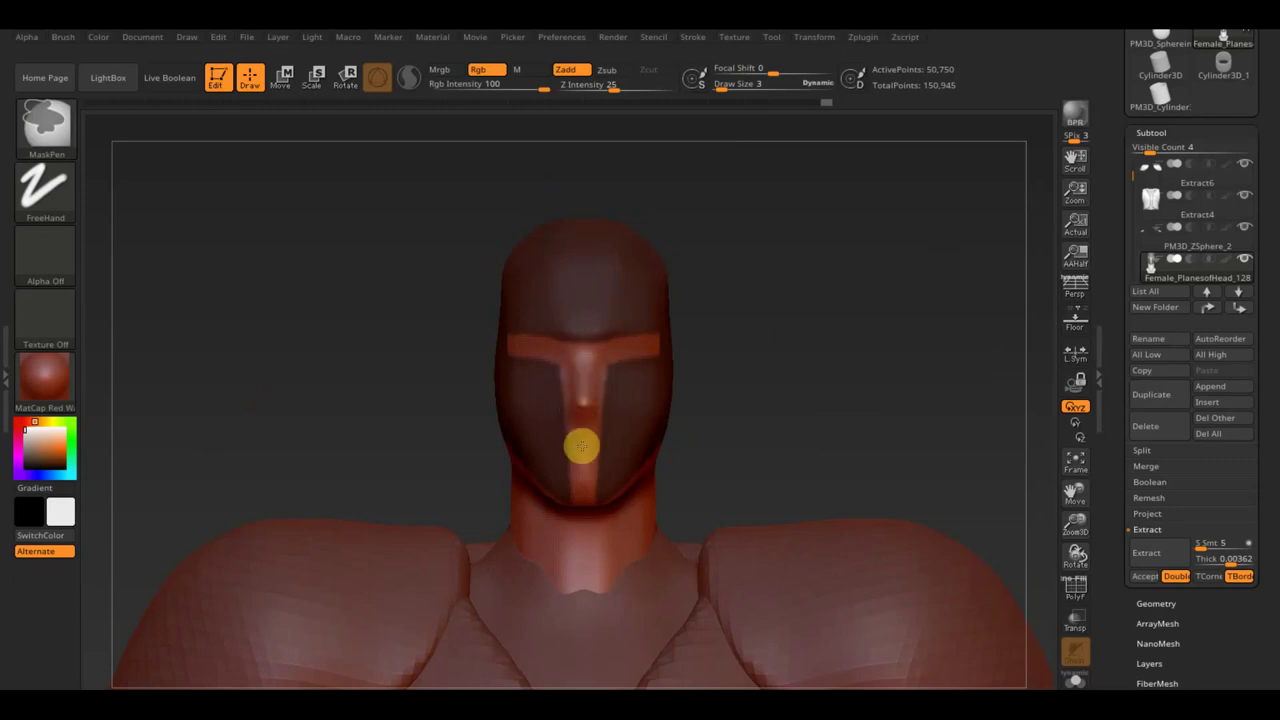
pyautogui.moveTo(603, 517)
pyautogui.mouseDown()
pyautogui.moveTo(751, 391)
pyautogui.moveTo(751, 366)
pyautogui.moveTo(730, 420)
pyautogui.mouseUp()
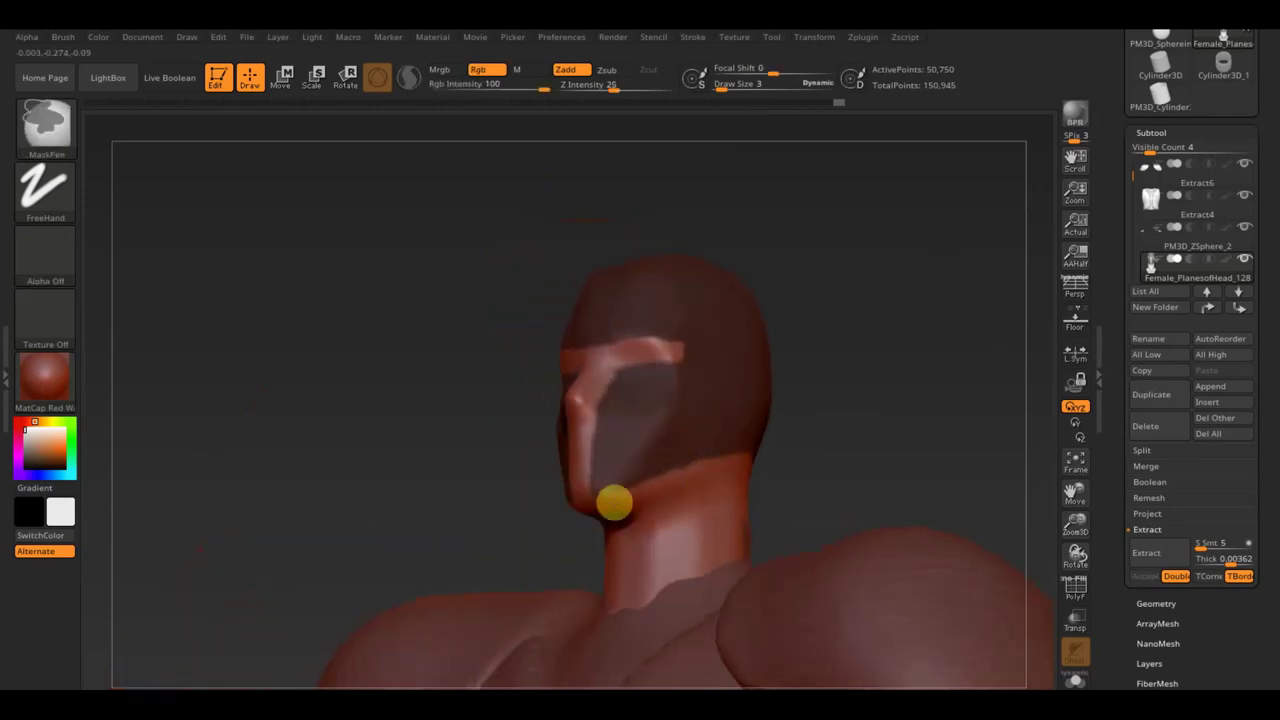
pyautogui.moveTo(869, 449)
pyautogui.keyDown('shift'); pyautogui.mouseDown()
pyautogui.moveTo(832, 491)
pyautogui.moveTo(891, 469)
pyautogui.mouseUp(); pyautogui.keyUp('shift')
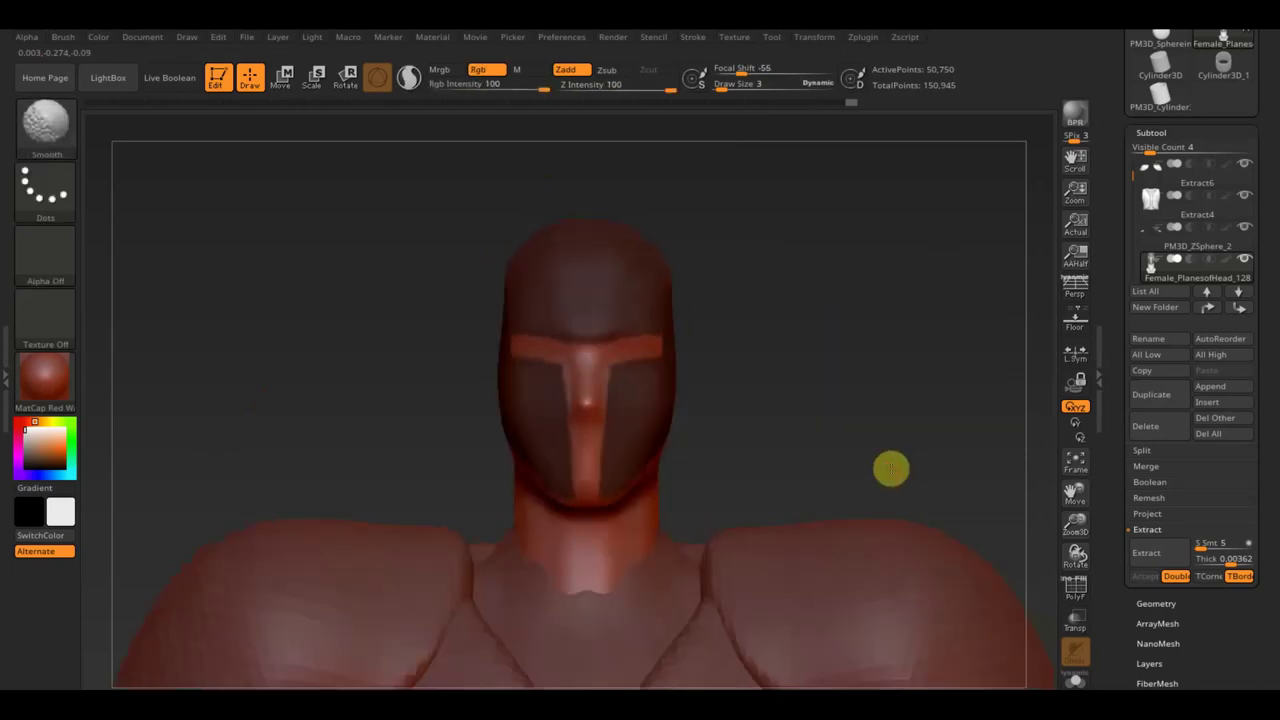
pyautogui.click(1173, 559)
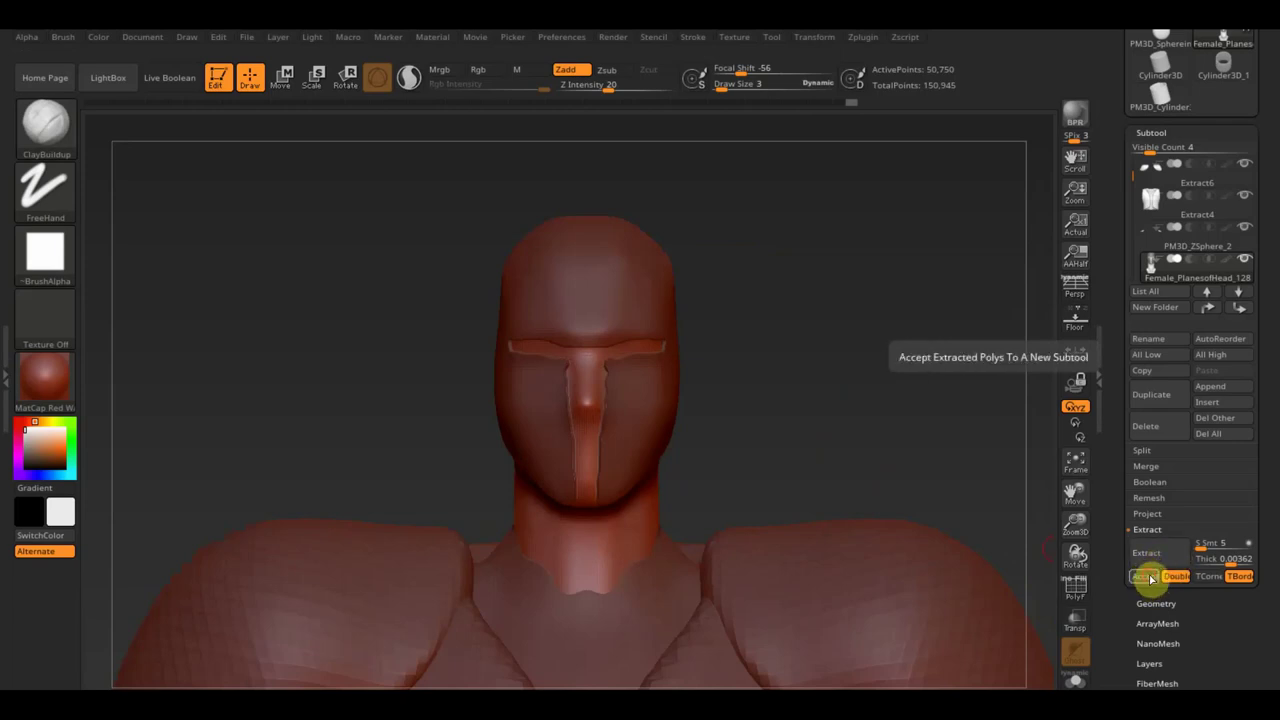
pyautogui.click(1151, 578)
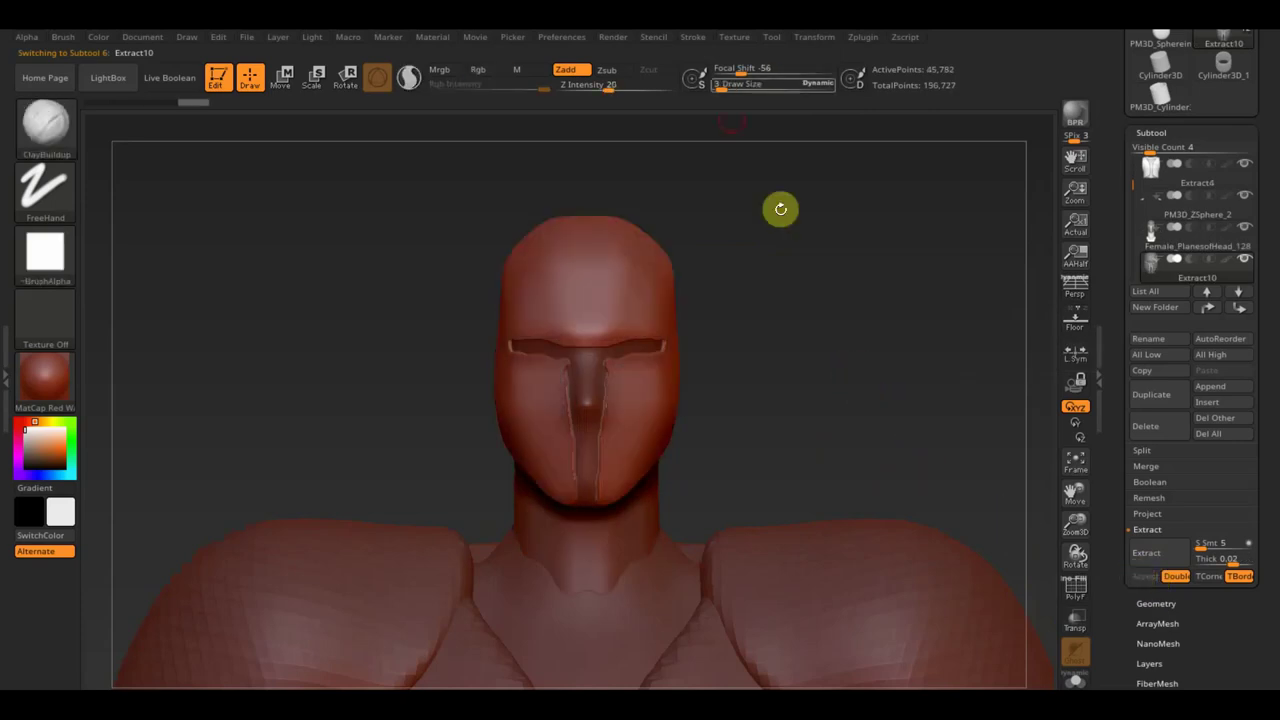
# Smooth the helmet surface around the left eye slot with a larger brush
pyautogui.moveTo(716, 85); pyautogui.dragTo(732, 88)
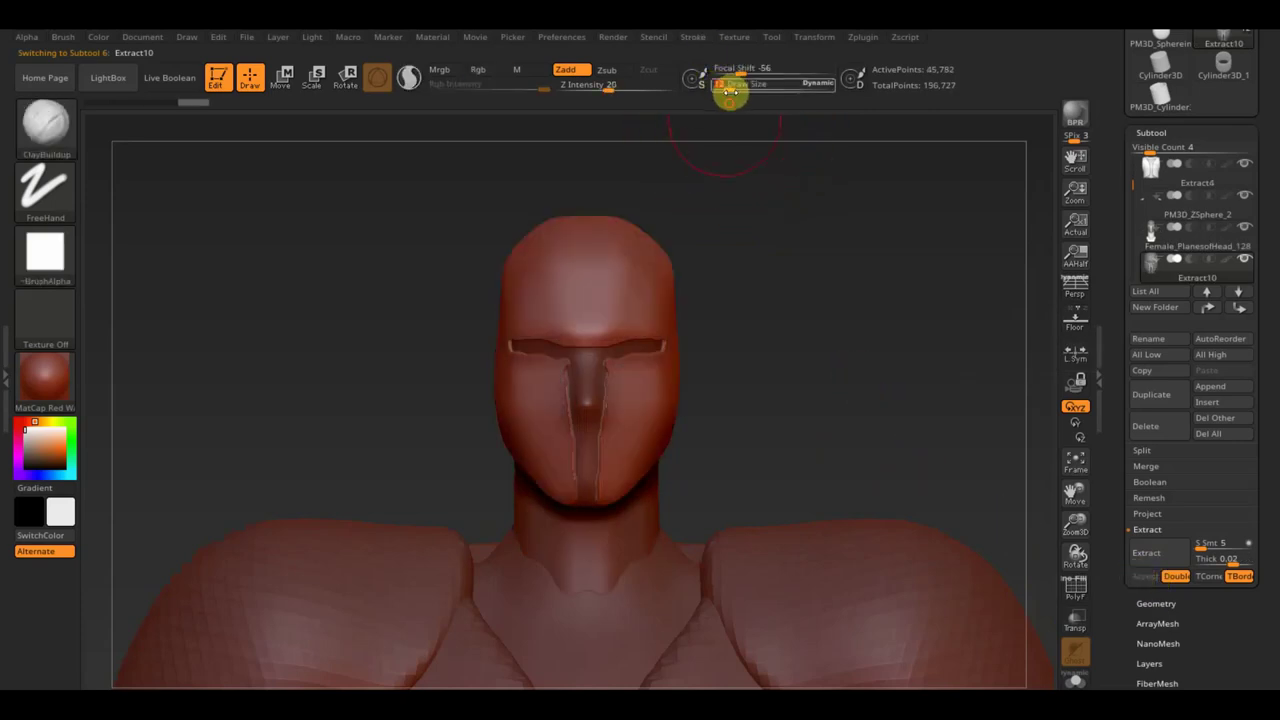
pyautogui.press('shift')
pyautogui.keyDown('shift'); pyautogui.moveTo(554, 353); pyautogui.dragTo(568, 415); pyautogui.keyUp('shift')
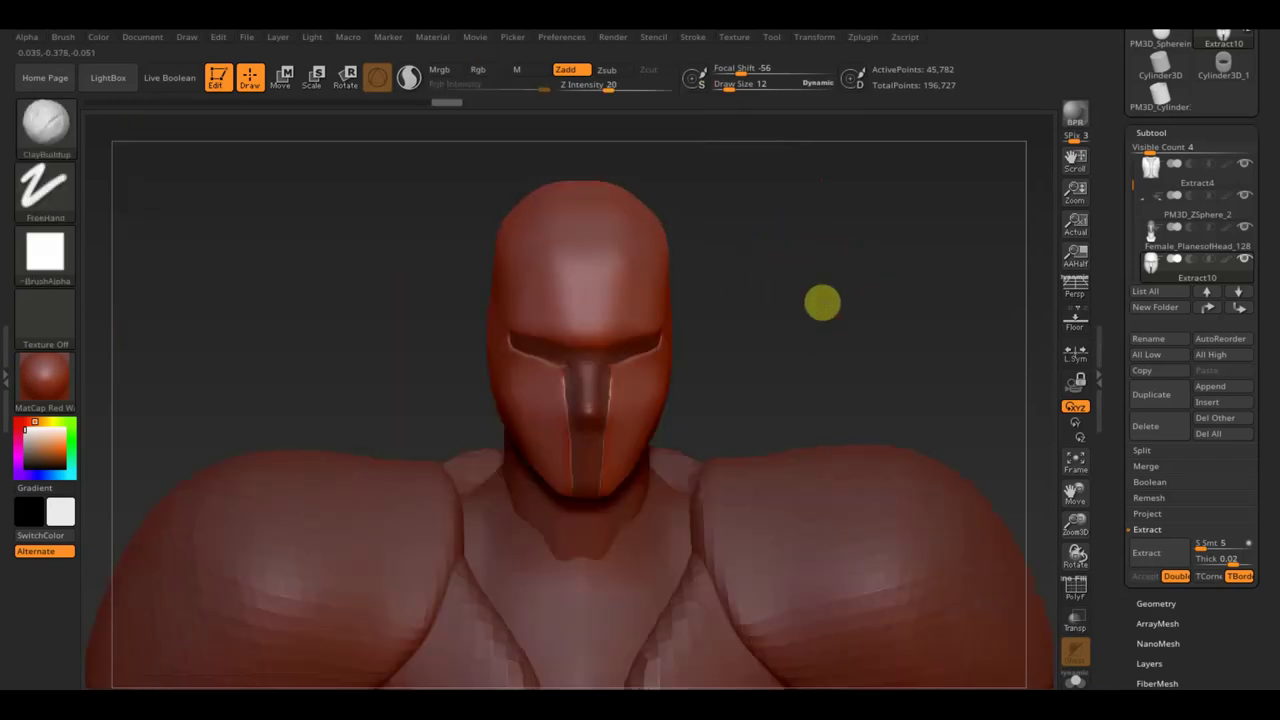
# Pull the helmet's cheek guards down past the chin with the Move Topological brush
pyautogui.moveTo(822, 302)
pyautogui.mouseDown()
pyautogui.moveTo(829, 386)
pyautogui.moveTo(823, 240)
pyautogui.moveTo(830, 283)
pyautogui.mouseUp()
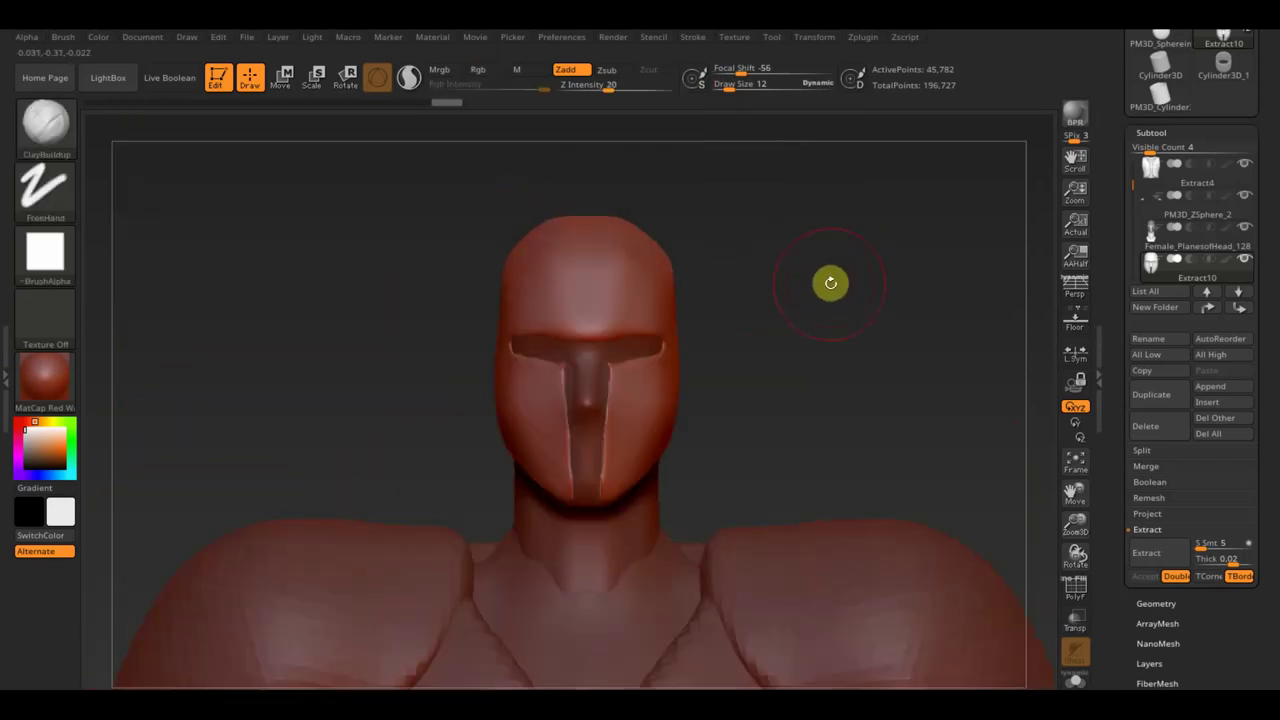
pyautogui.click(45, 125)
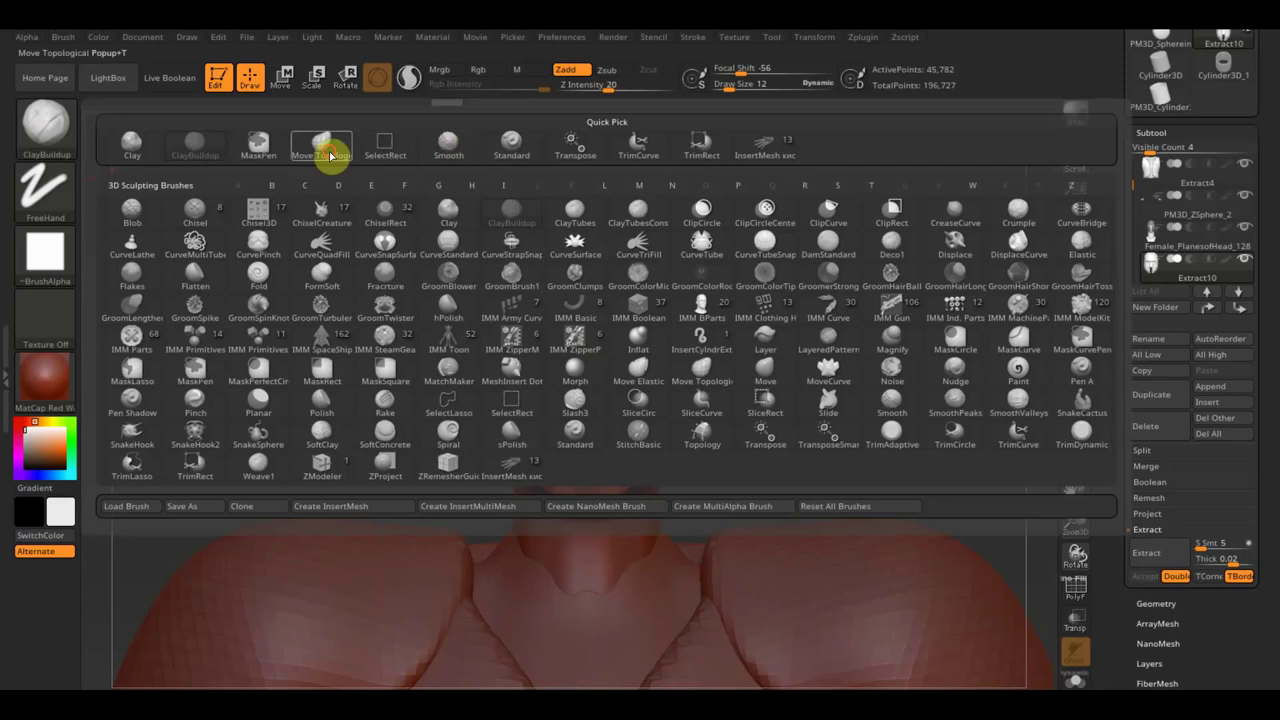
pyautogui.click(330, 155)
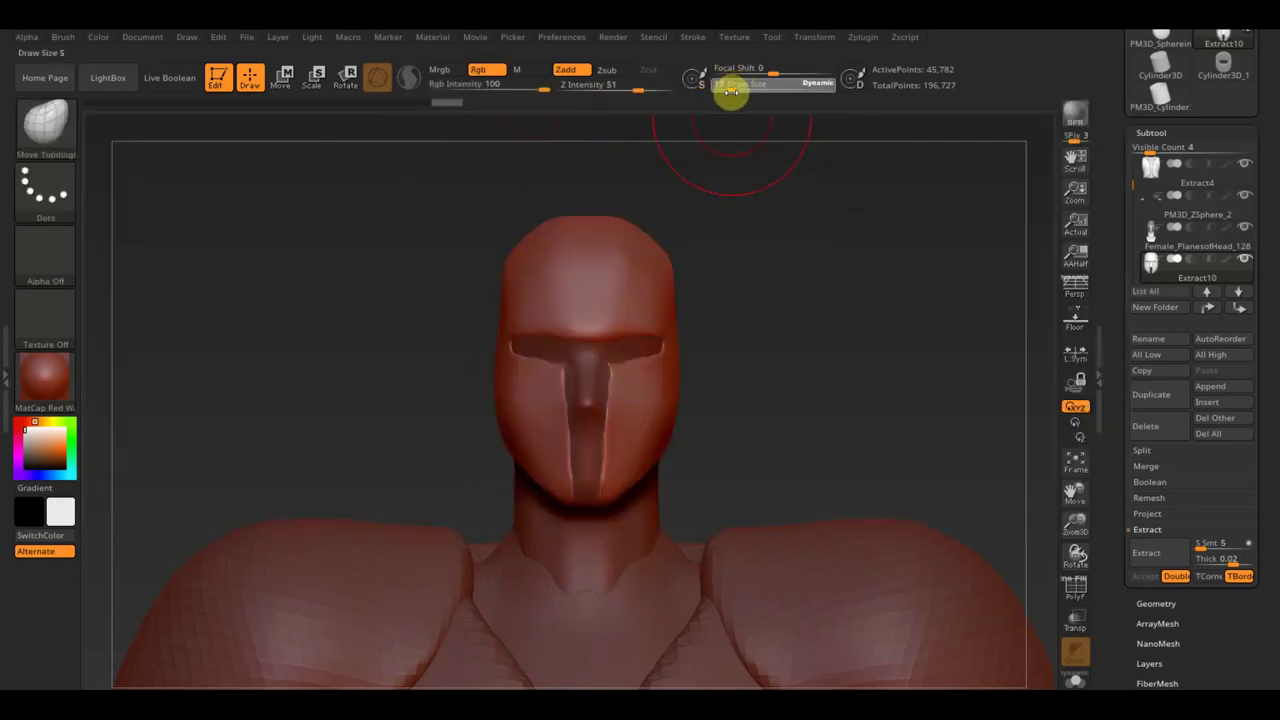
pyautogui.moveTo(730, 92); pyautogui.dragTo(724, 90)
pyautogui.moveTo(556, 493); pyautogui.dragTo(554, 606)
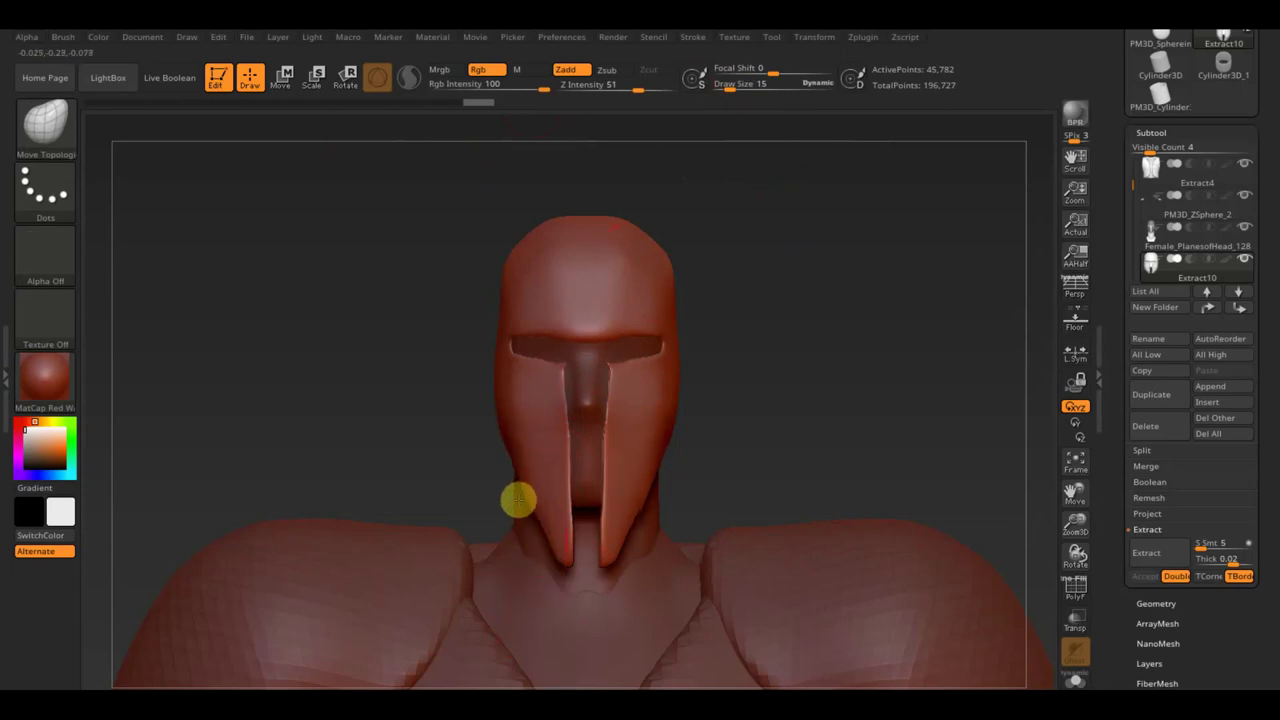
# Smooth the helmet's lower edge and orbit around to check its shape
pyautogui.moveTo(770, 415); pyautogui.dragTo(815, 409)
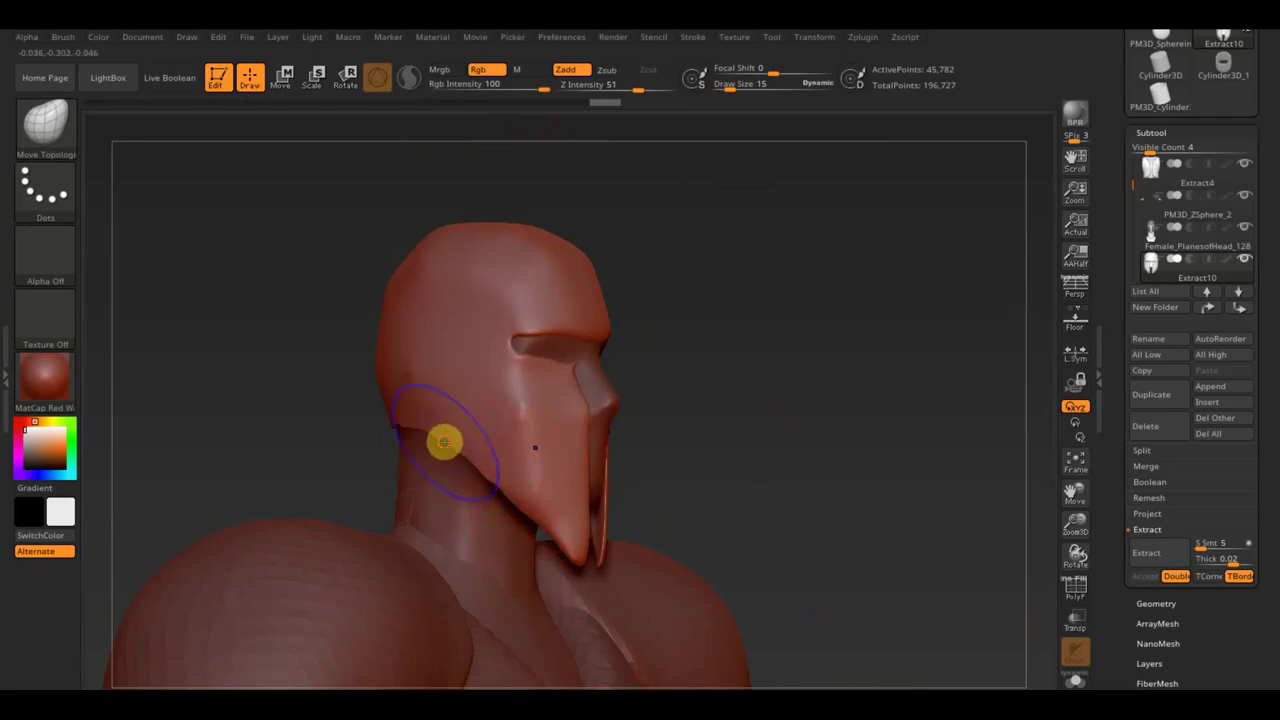
pyautogui.keyDown('shift'); pyautogui.moveTo(444, 442); pyautogui.dragTo(393, 438); pyautogui.keyUp('shift')
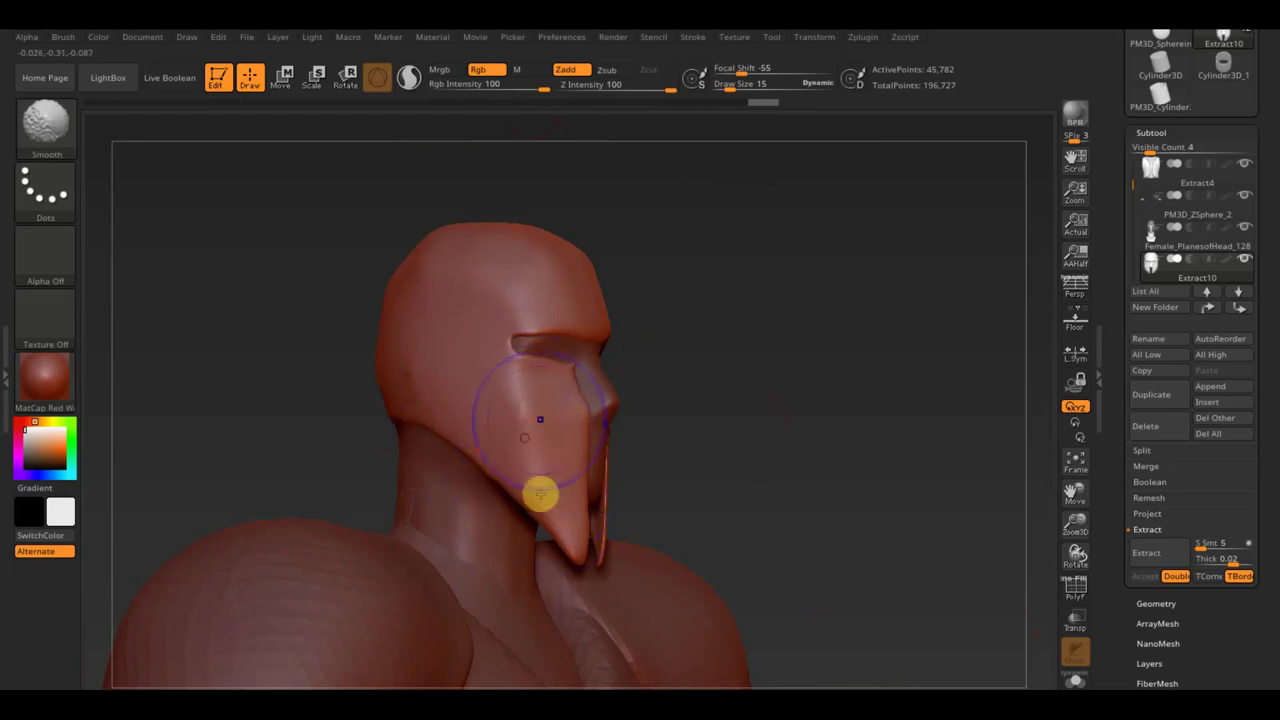
pyautogui.moveTo(680, 317)
pyautogui.mouseDown()
pyautogui.moveTo(733, 336)
pyautogui.moveTo(561, 397)
pyautogui.mouseUp()
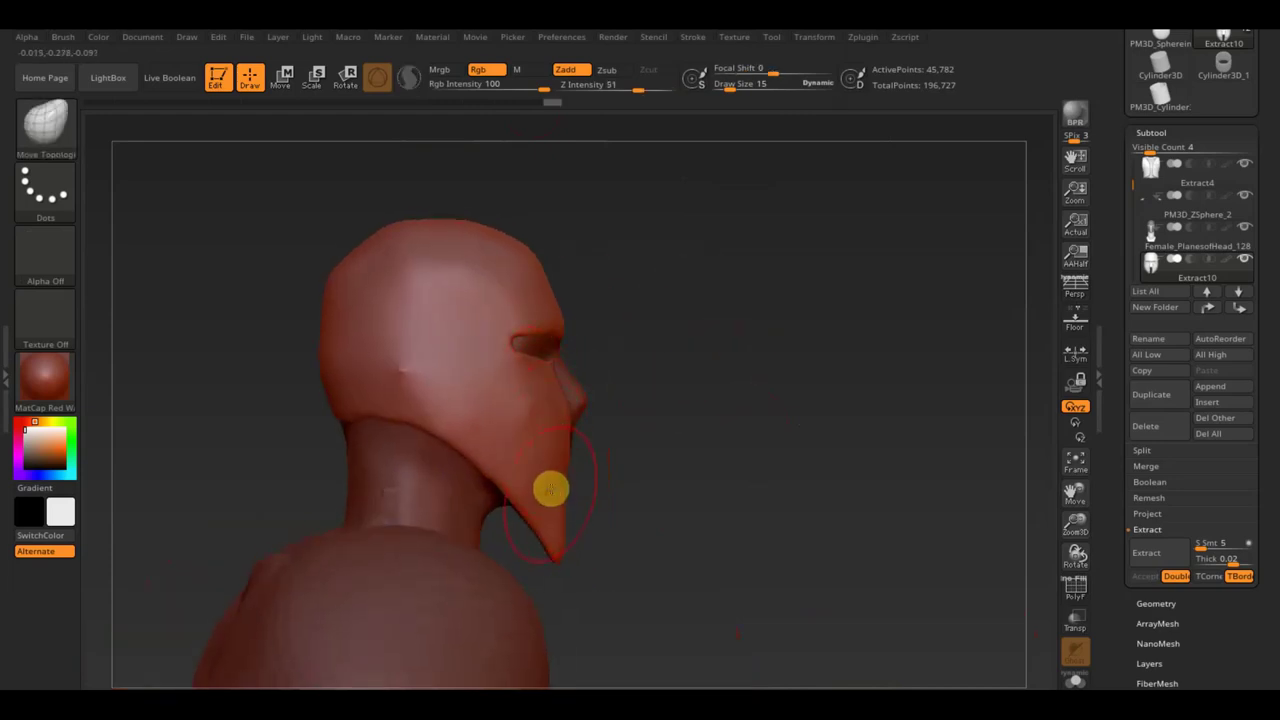
pyautogui.moveTo(653, 441); pyautogui.dragTo(649, 495)
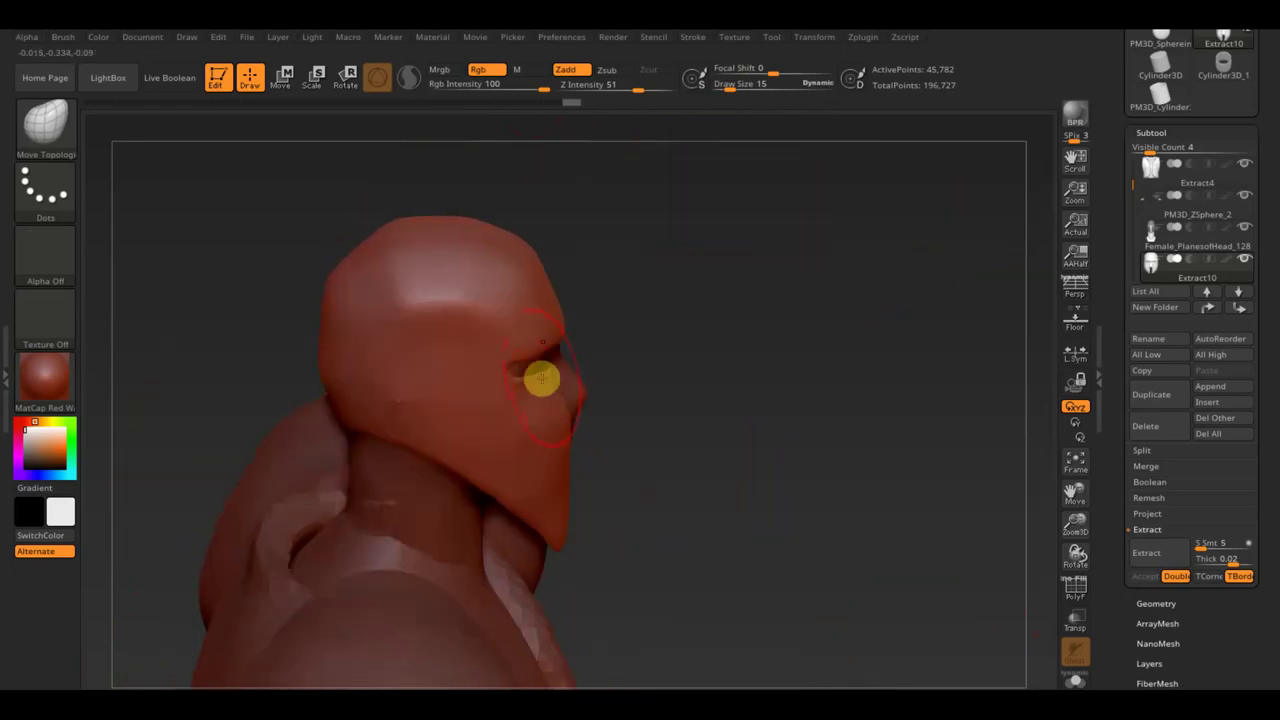
pyautogui.moveTo(580, 400)
pyautogui.mouseDown()
pyautogui.moveTo(760, 314)
pyautogui.moveTo(794, 320)
pyautogui.mouseUp()
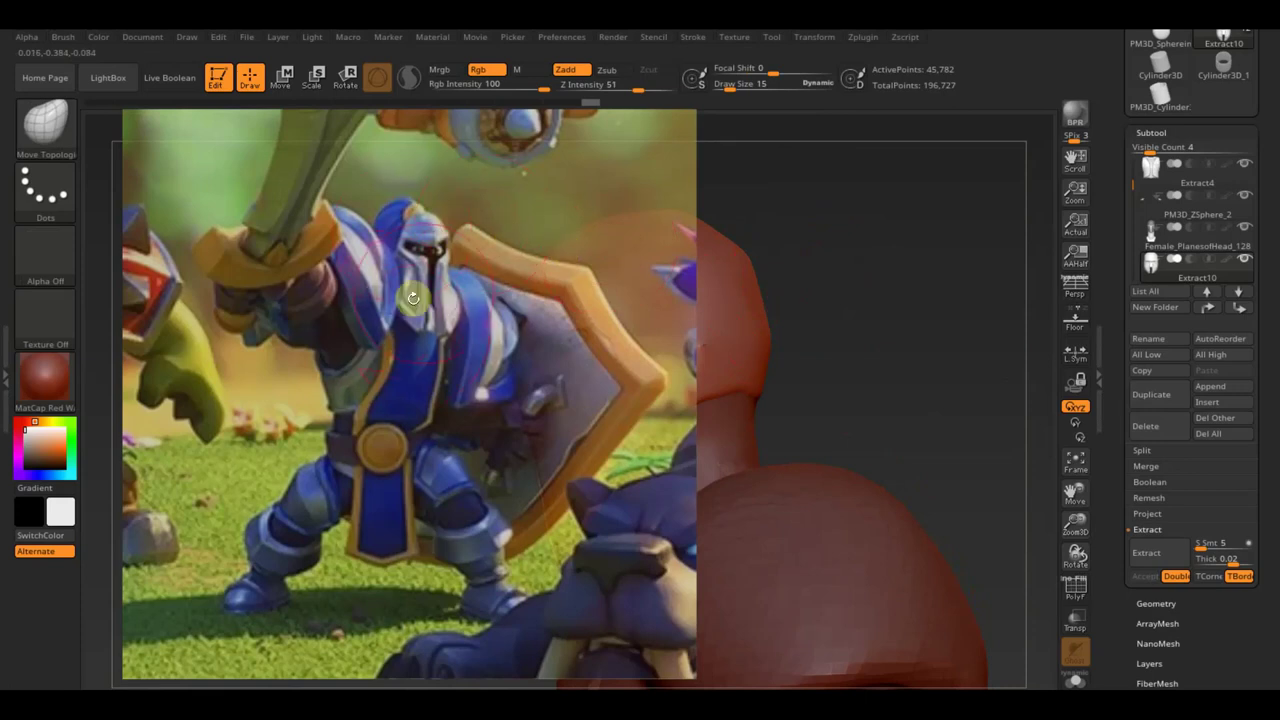
# Hide the knight reference image and lightly smooth the helmet's forehead and eye slit
pyautogui.hotkey('shift', 'z')
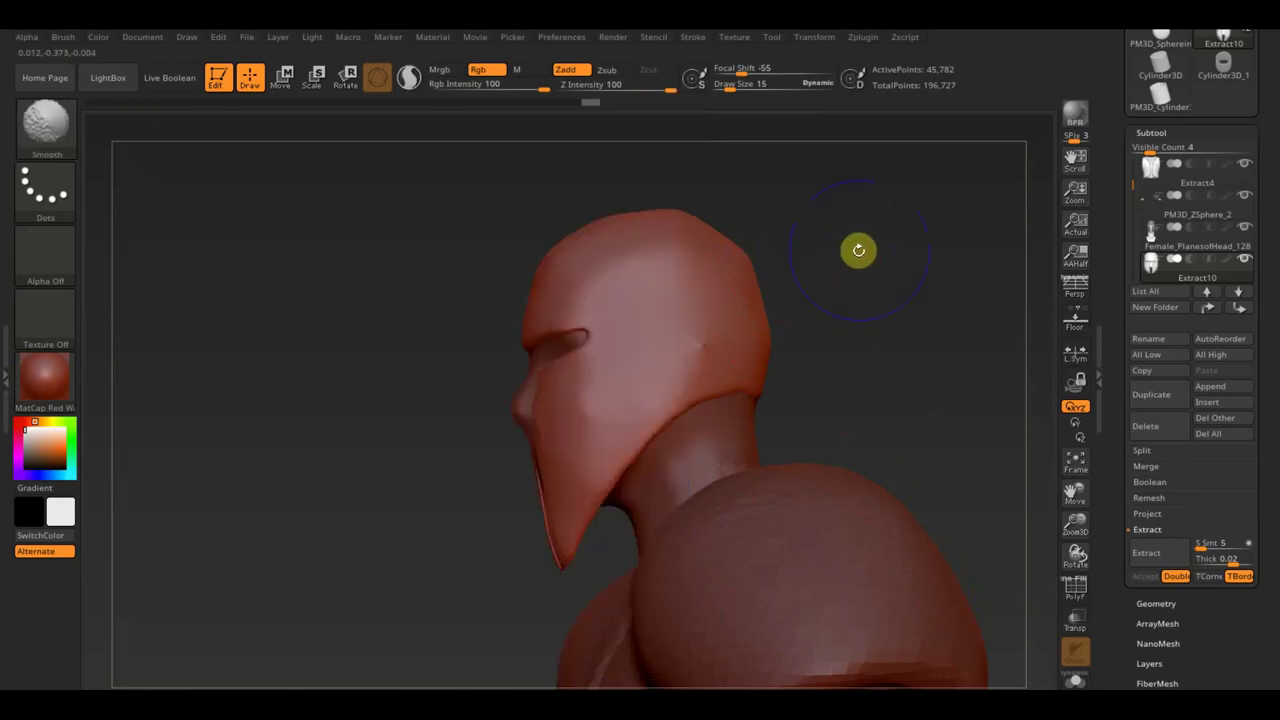
pyautogui.moveTo(892, 262)
pyautogui.mouseDown()
pyautogui.moveTo(943, 266)
pyautogui.moveTo(880, 294)
pyautogui.mouseUp()
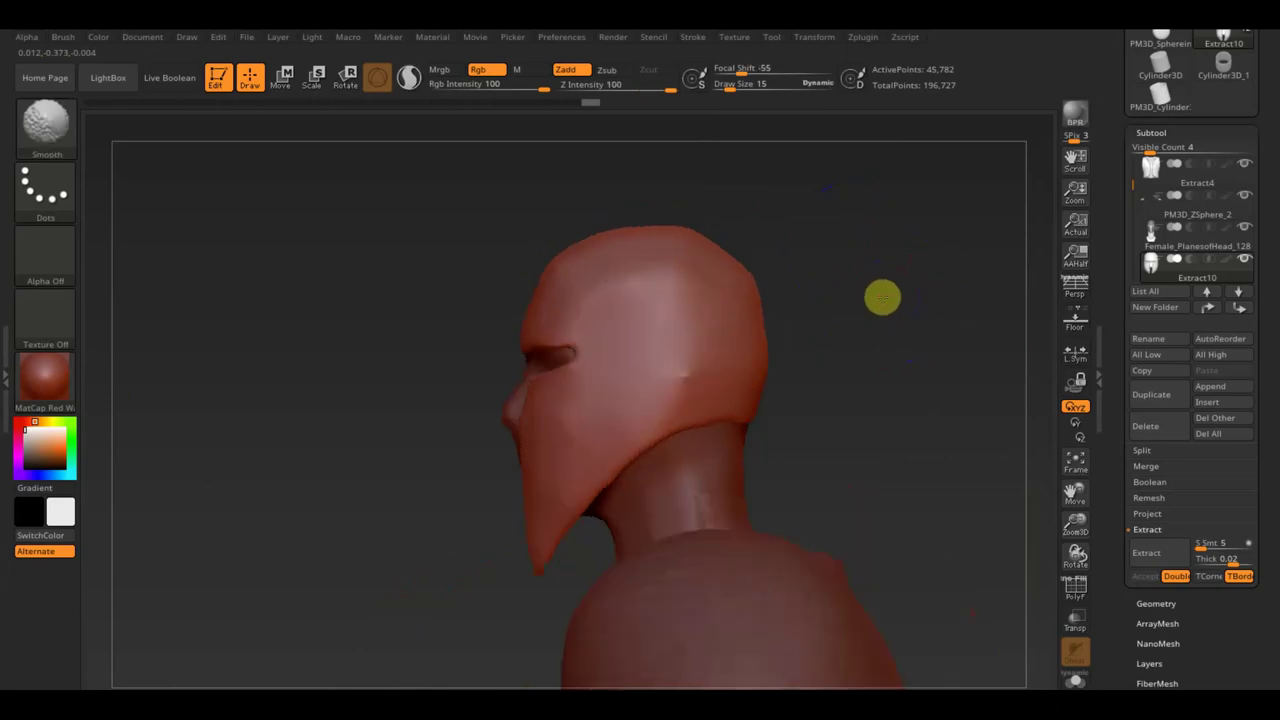
pyautogui.moveTo(655, 281); pyautogui.dragTo(601, 276)
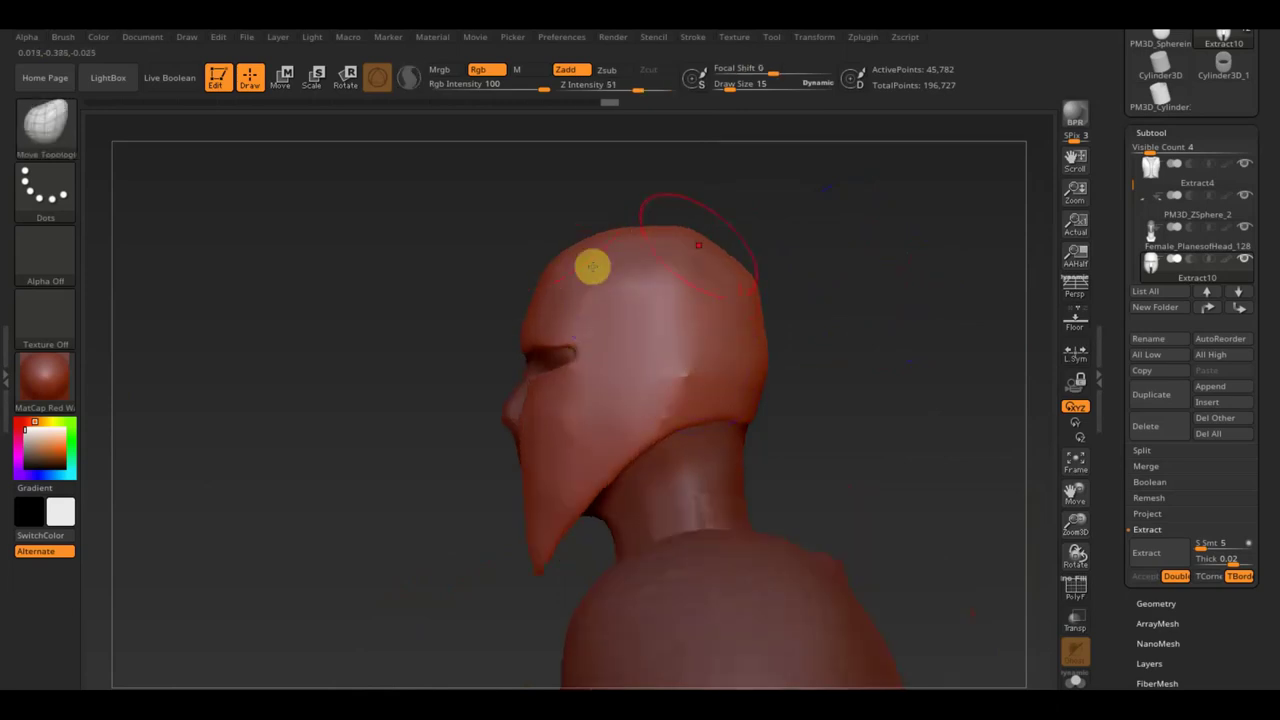
pyautogui.keyDown('shift'); pyautogui.moveTo(891, 251); pyautogui.dragTo(971, 240); pyautogui.keyUp('shift')
pyautogui.press('shift')
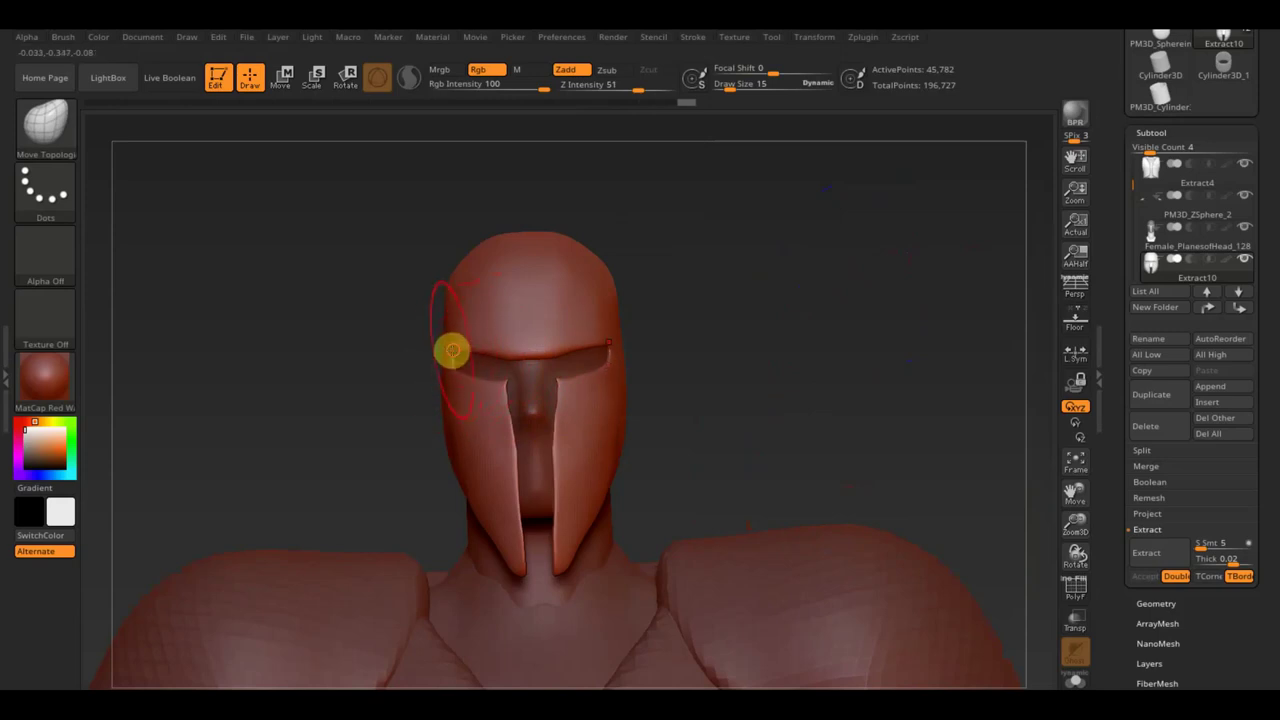
pyautogui.moveTo(709, 311); pyautogui.dragTo(739, 316)
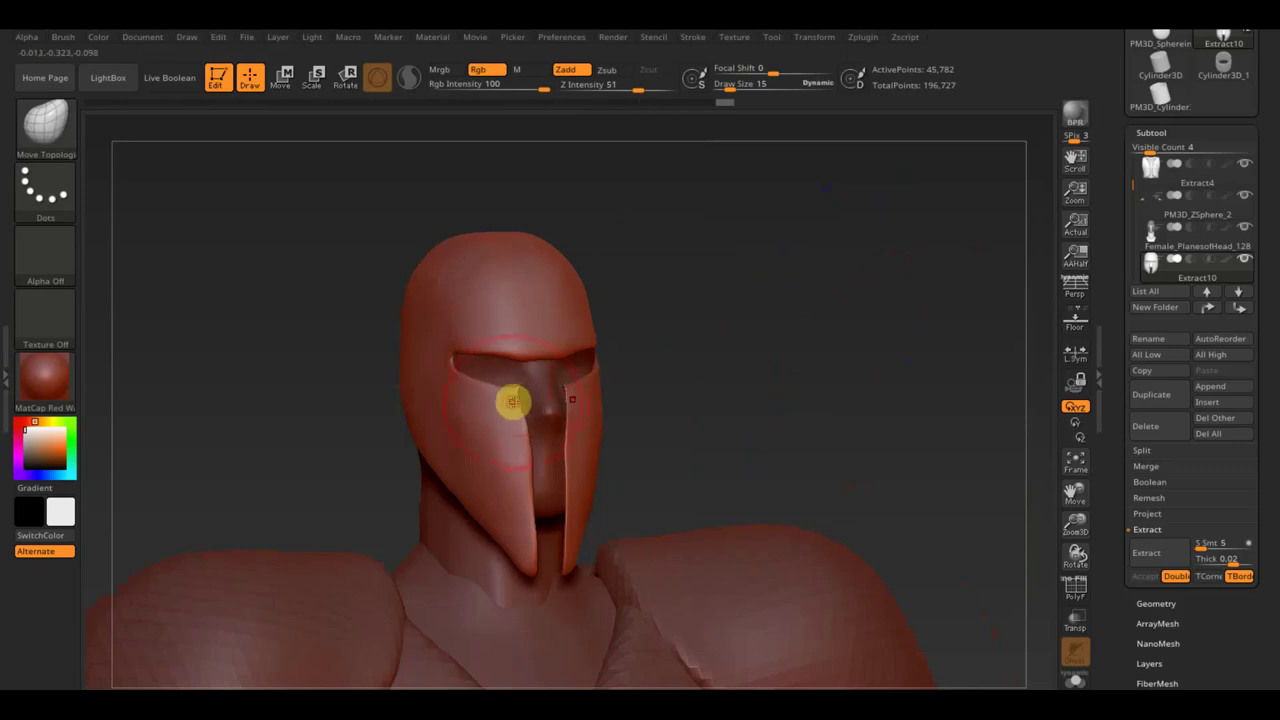
pyautogui.moveTo(600, 380)
pyautogui.mouseDown()
pyautogui.moveTo(797, 351)
pyautogui.moveTo(814, 383)
pyautogui.moveTo(689, 234)
pyautogui.moveTo(714, 394)
pyautogui.moveTo(800, 395)
pyautogui.mouseUp()
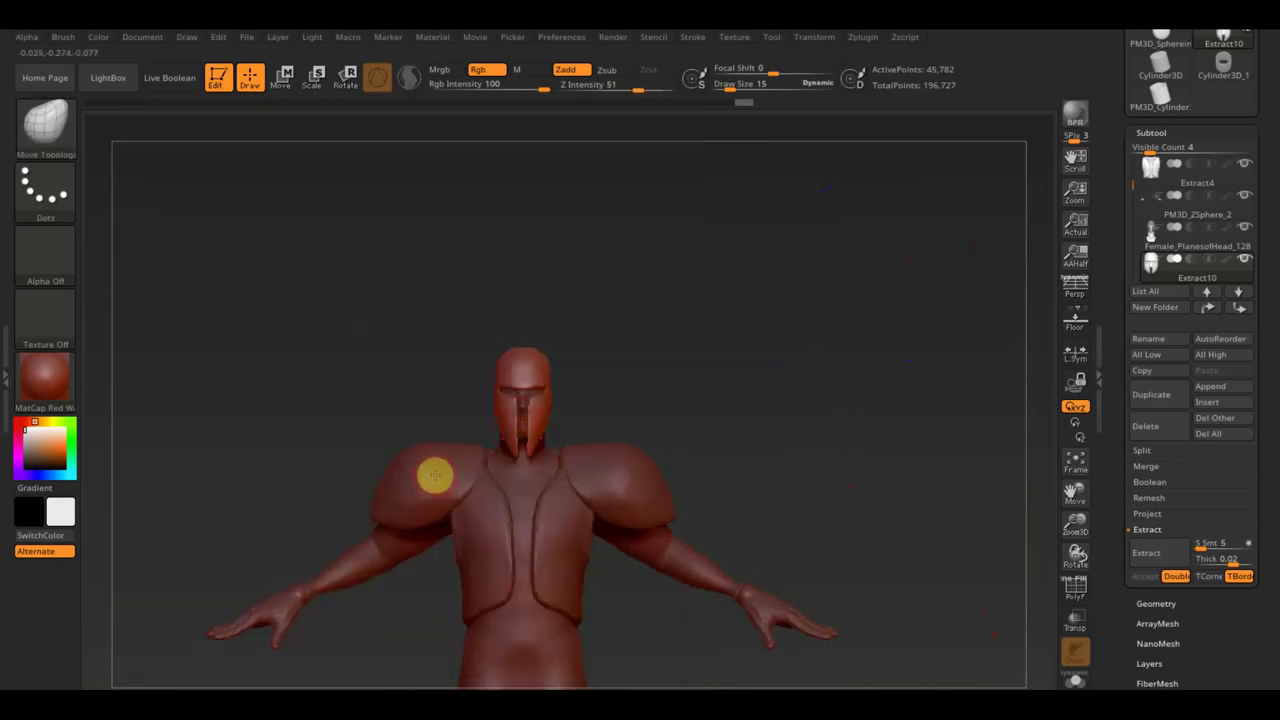
# Scale the shoulder pads up uniformly and nudge them slightly down with the gizmo
pyautogui.keyDown('alt'); pyautogui.click(435, 476); pyautogui.keyUp('alt')
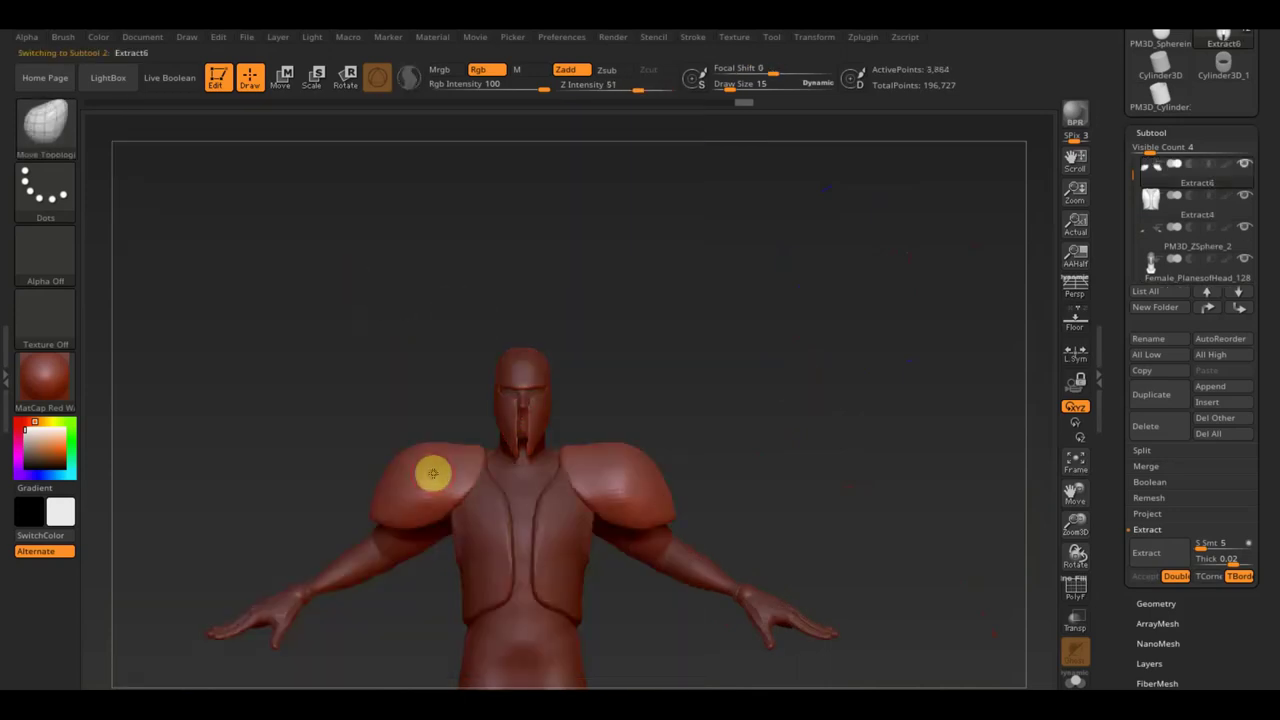
pyautogui.click(1153, 603)
pyautogui.press('w')
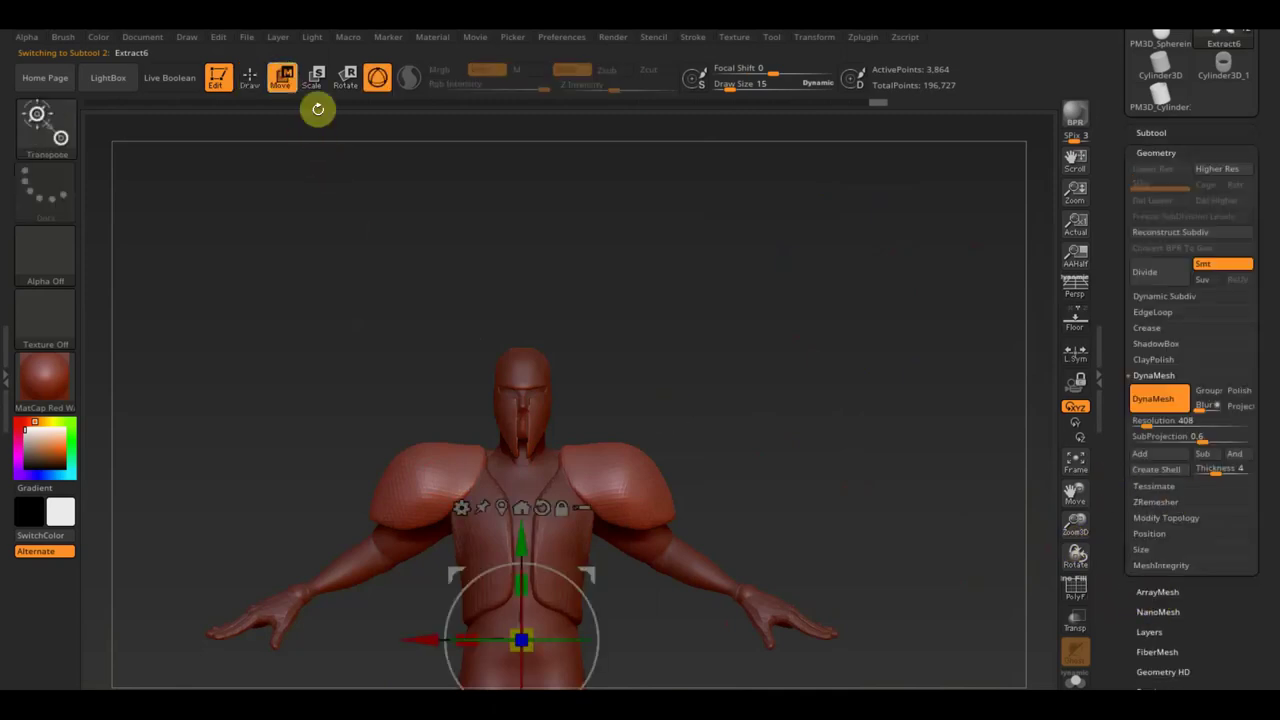
pyautogui.moveTo(522, 640); pyautogui.dragTo(541, 654)
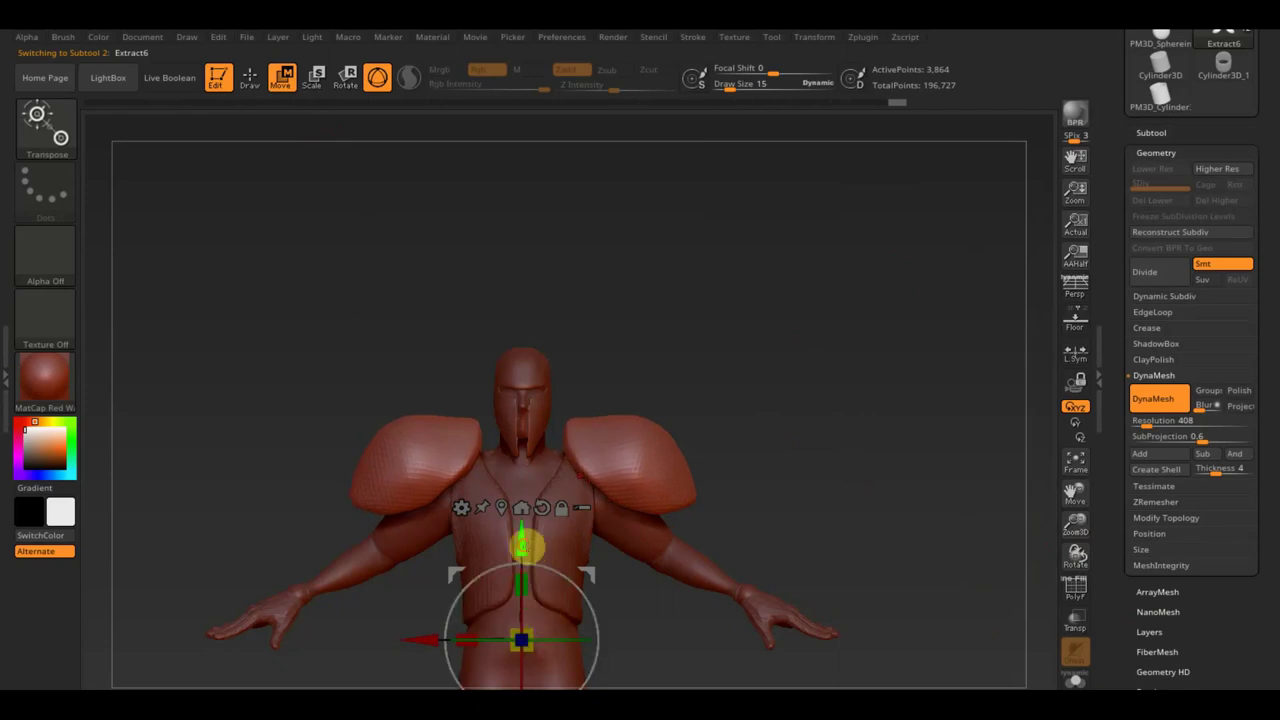
pyautogui.moveTo(523, 544); pyautogui.dragTo(523, 550)
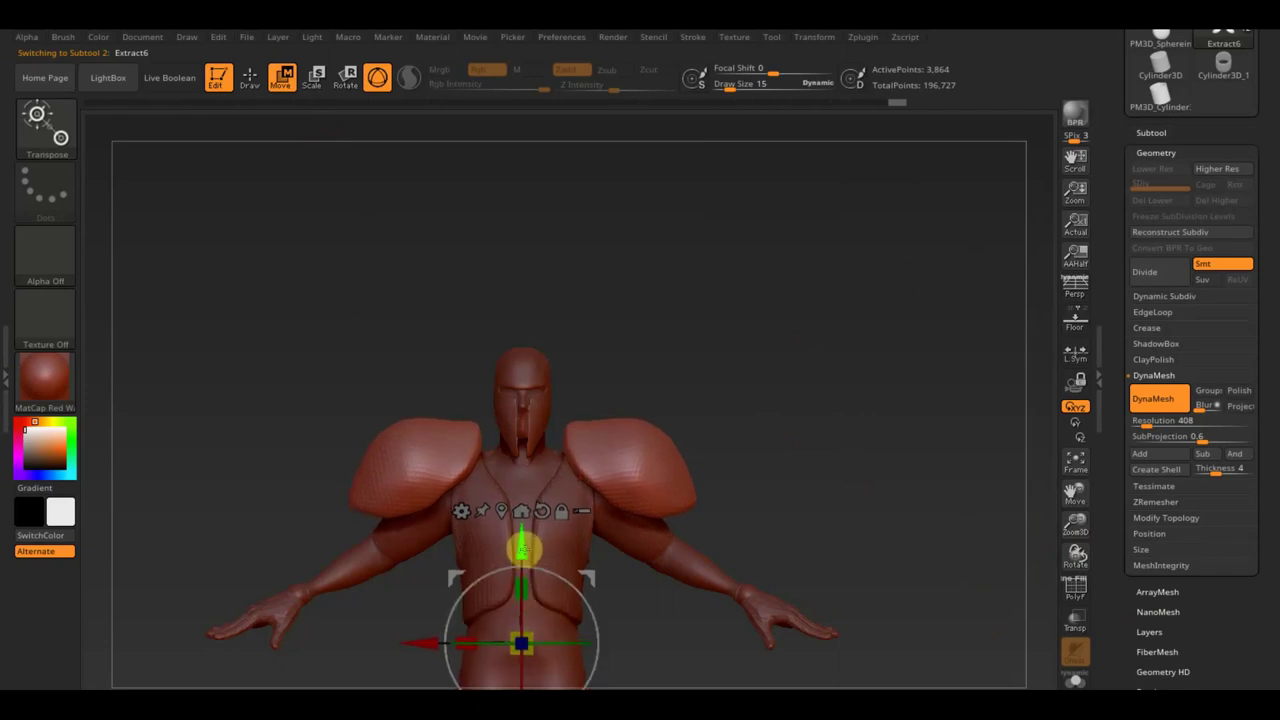
# Select the vest, return to Draw mode, and make the body the active subtool facing front
pyautogui.keyDown('alt'); pyautogui.click(484, 482); pyautogui.keyUp('alt')
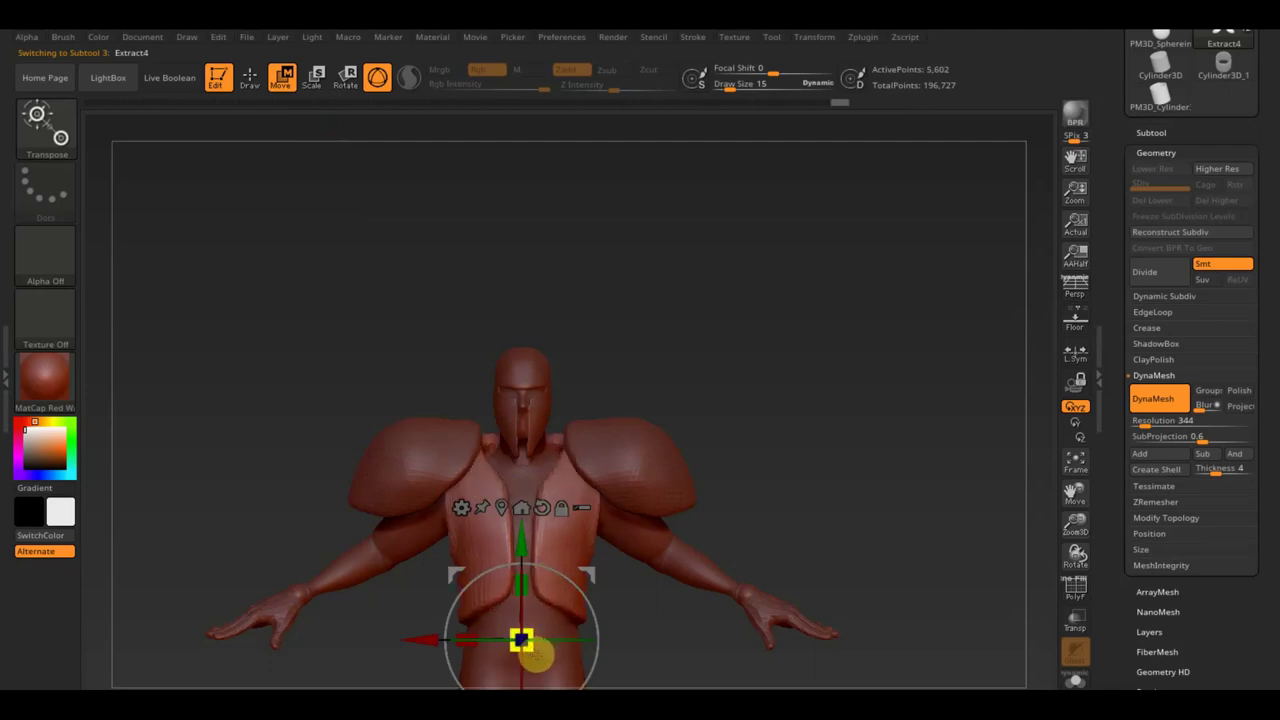
pyautogui.moveTo(613, 601)
pyautogui.mouseDown()
pyautogui.moveTo(745, 371)
pyautogui.moveTo(745, 303)
pyautogui.mouseUp()
pyautogui.moveTo(763, 454); pyautogui.dragTo(766, 486)
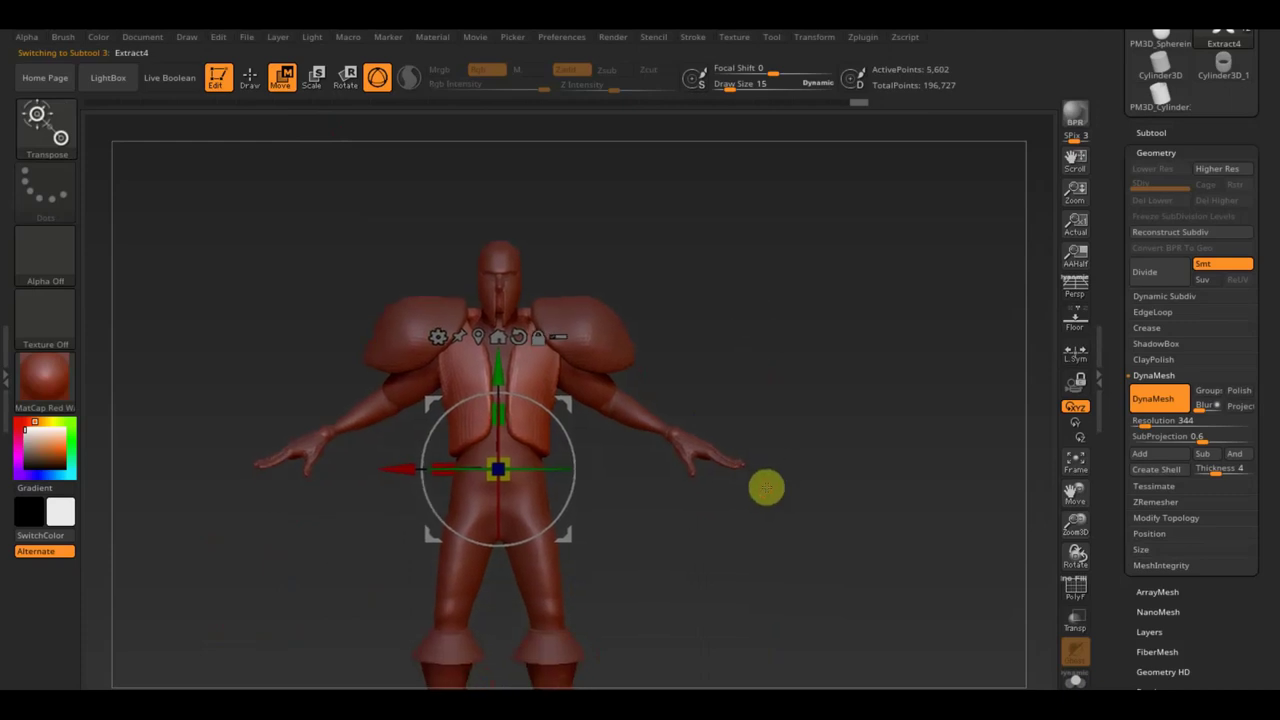
pyautogui.click(249, 80)
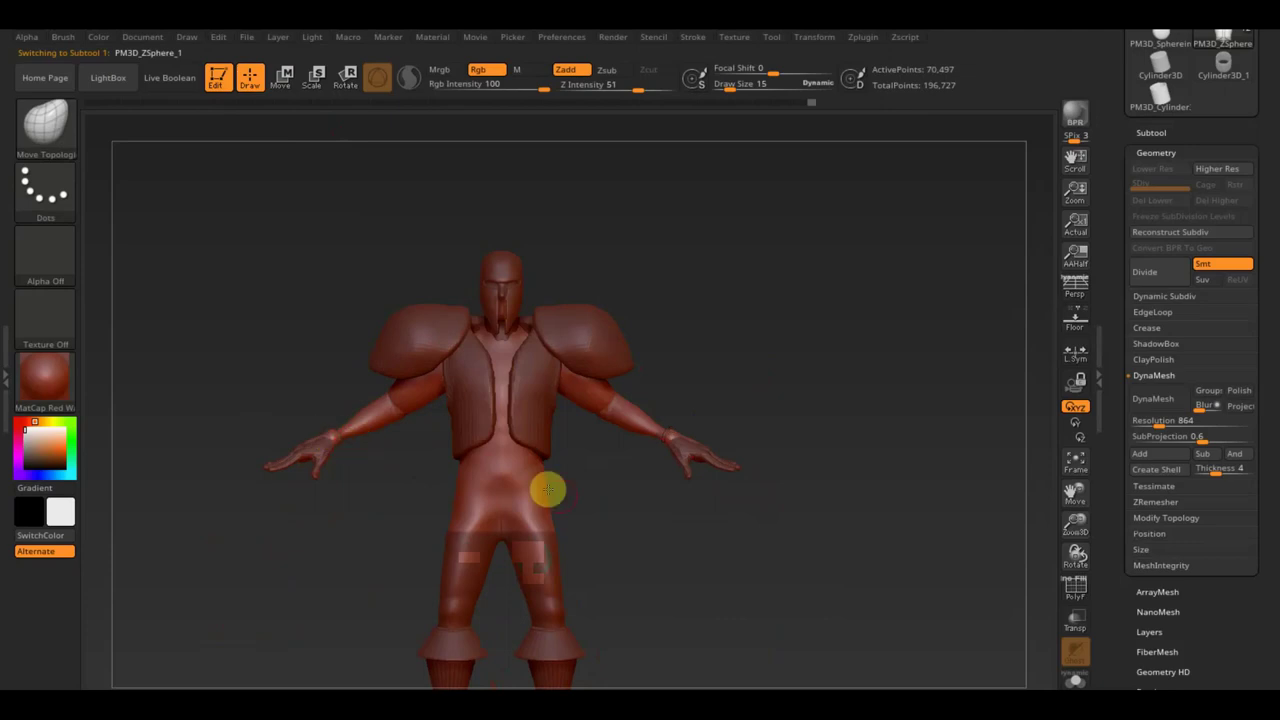
pyautogui.moveTo(630, 537)
pyautogui.mouseDown()
pyautogui.moveTo(704, 541)
pyautogui.moveTo(694, 497)
pyautogui.mouseUp()
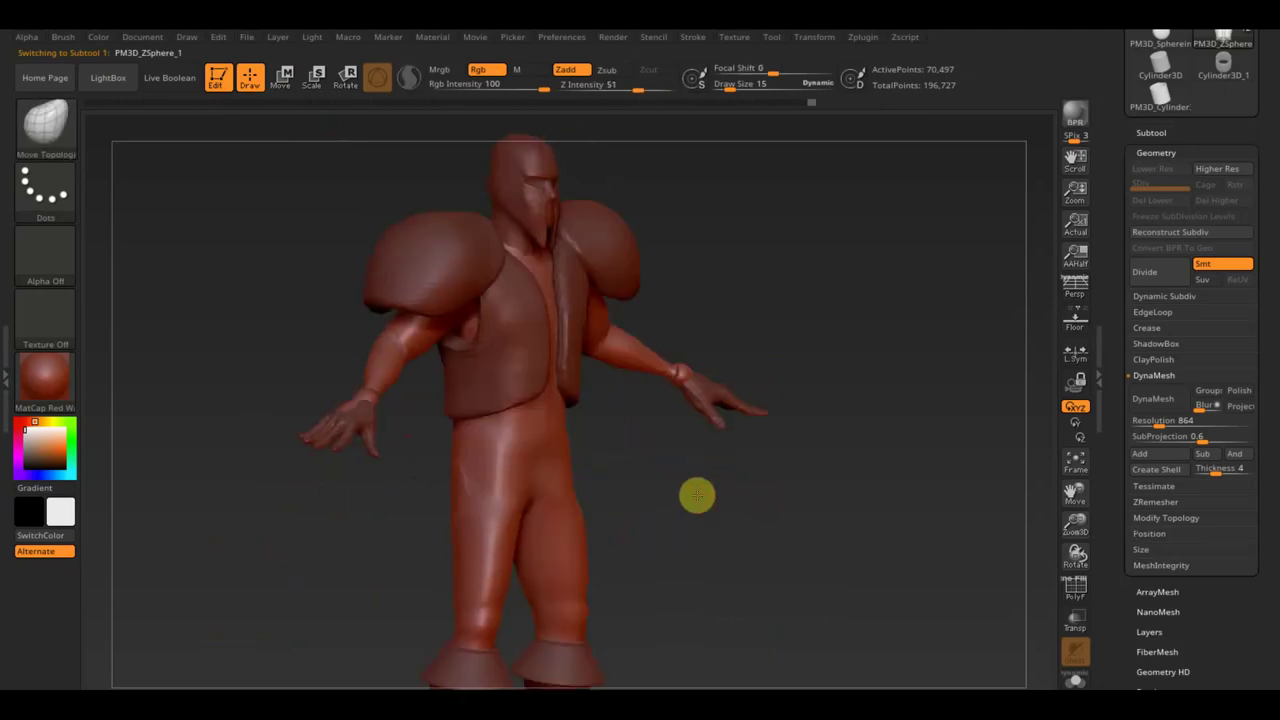
pyautogui.click(70, 138)
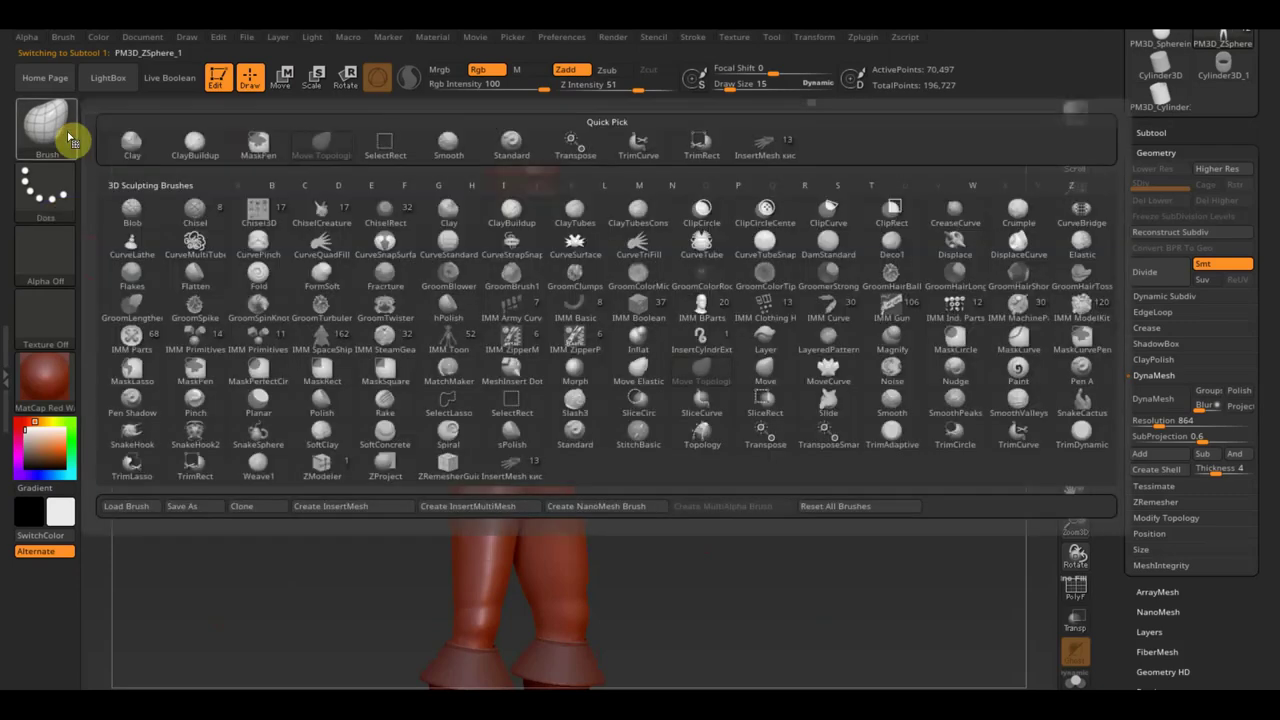
pyautogui.click(760, 460)
pyautogui.moveTo(897, 517)
pyautogui.keyDown('shift'); pyautogui.mouseDown()
pyautogui.moveTo(851, 503)
pyautogui.moveTo(782, 509)
pyautogui.moveTo(800, 526)
pyautogui.mouseUp(); pyautogui.keyUp('shift')
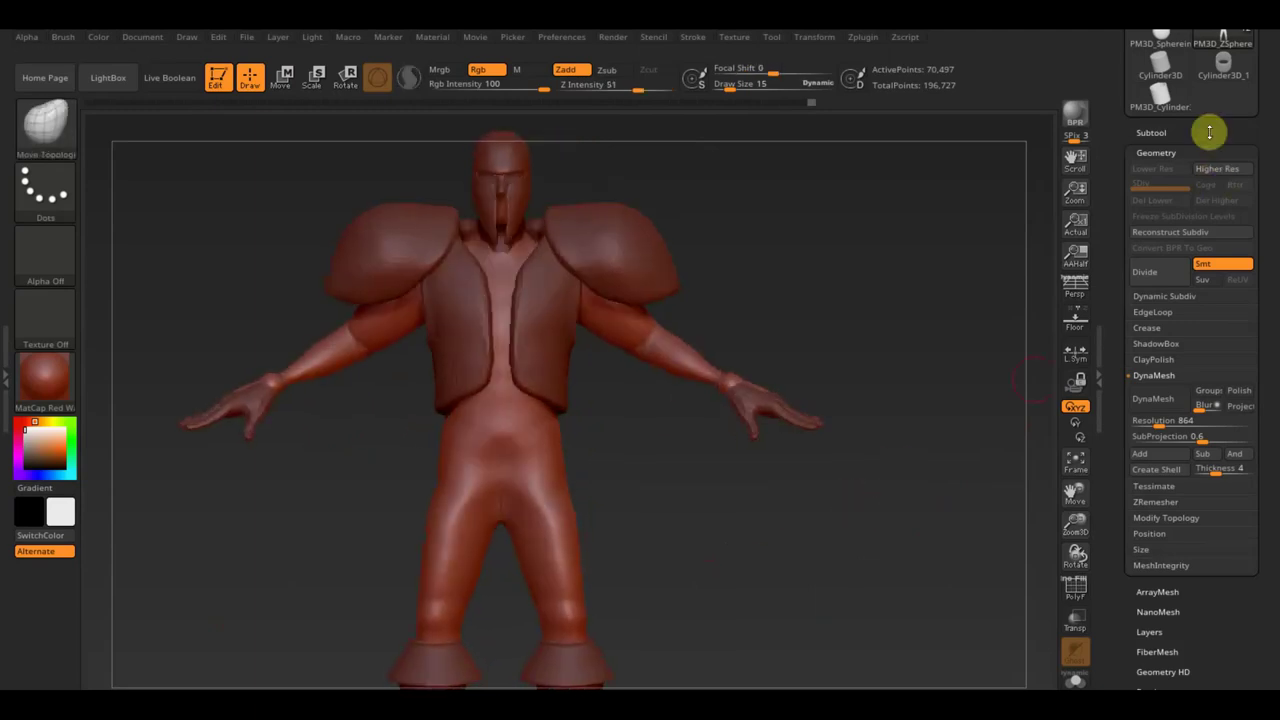
# Append a Cylinder3D subtool and frame it in the view
pyautogui.click(1152, 132)
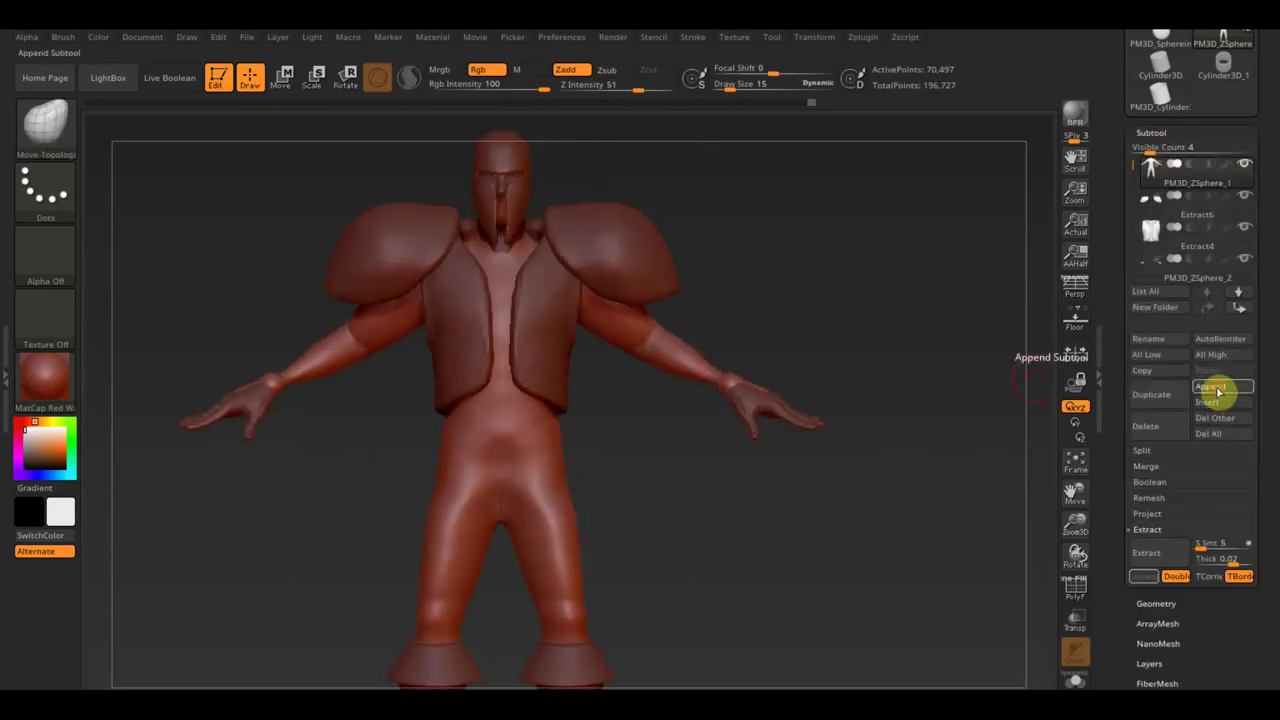
pyautogui.click(1212, 387)
pyautogui.moveTo(700, 380)
pyautogui.click(698, 413)
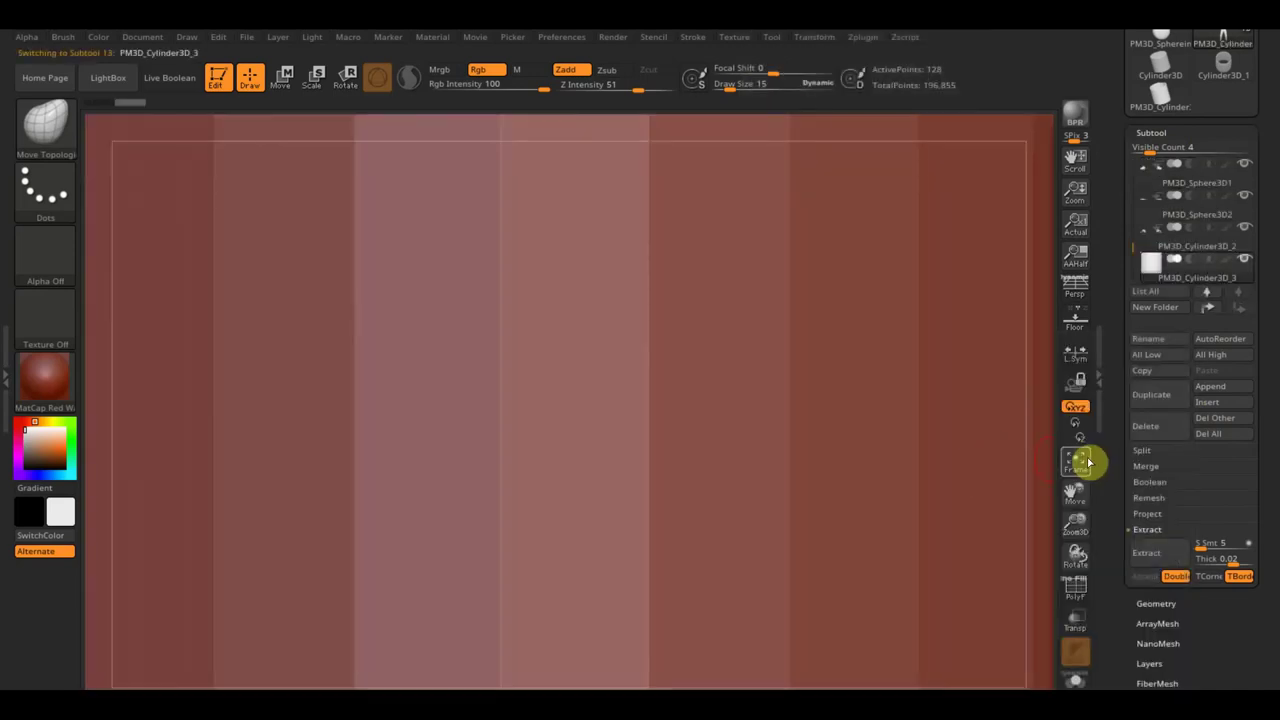
pyautogui.click(1076, 460)
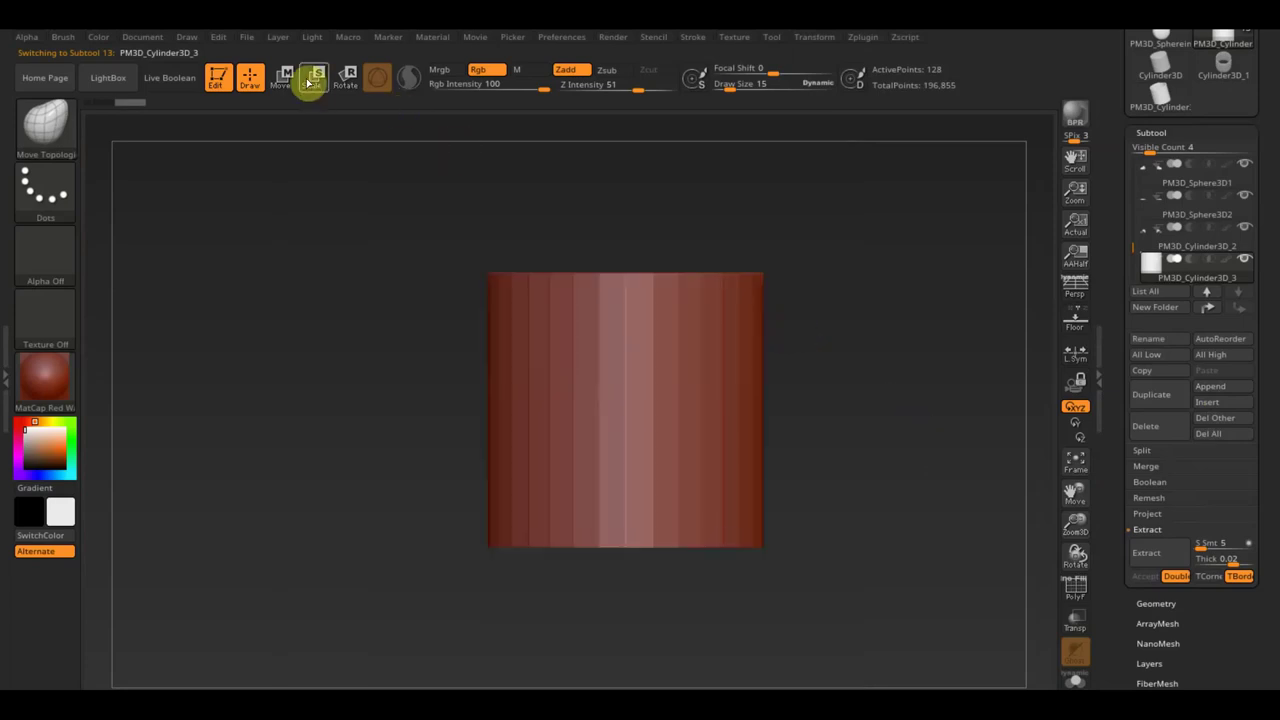
# Shrink and squash the cylinder into a thin band seated around the waist just below the vest
pyautogui.click(283, 77)
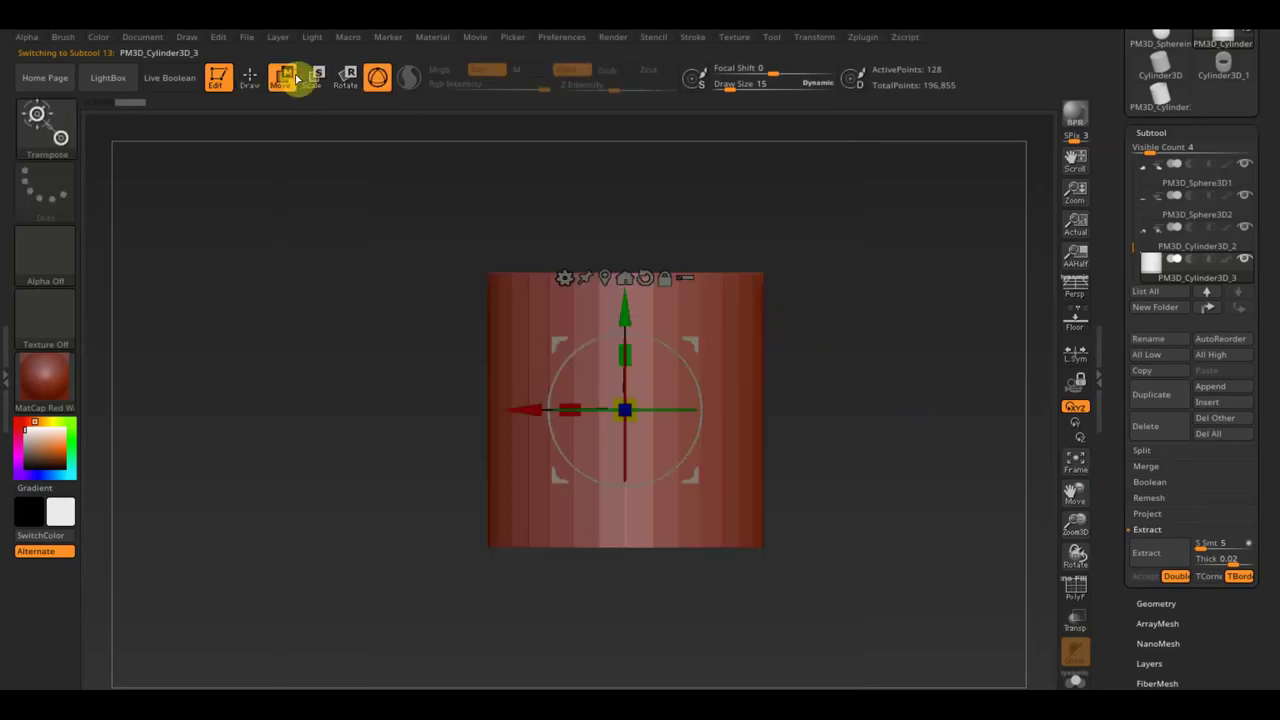
pyautogui.moveTo(641, 403)
pyautogui.mouseDown()
pyautogui.moveTo(520, 298)
pyautogui.moveTo(880, 583)
pyautogui.mouseUp()
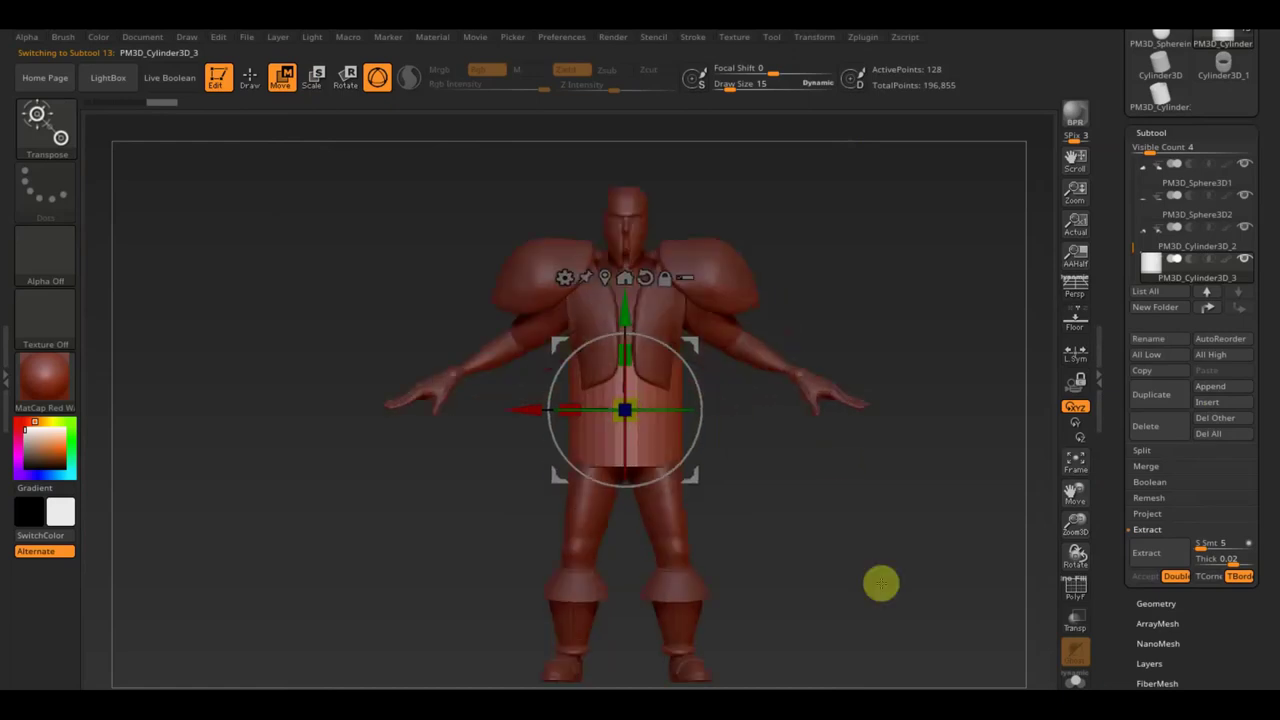
pyautogui.moveTo(625, 348); pyautogui.dragTo(625, 405)
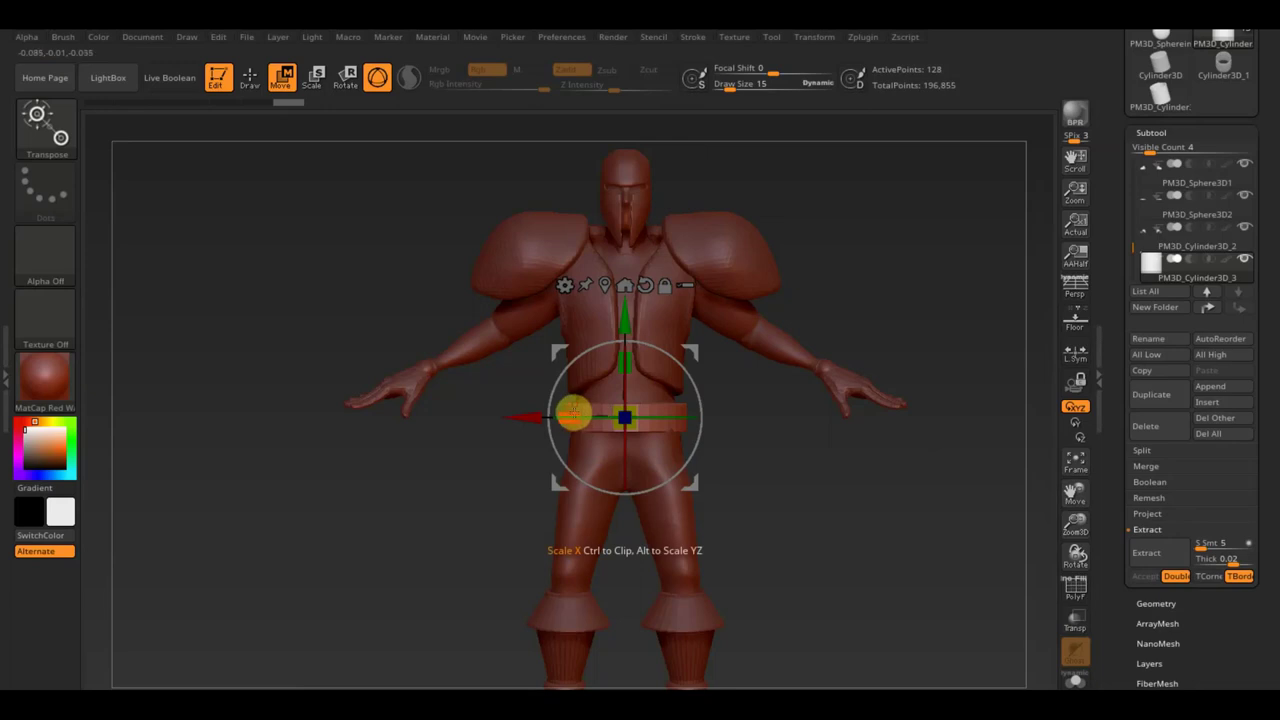
pyautogui.moveTo(569, 418)
pyautogui.mouseDown()
pyautogui.moveTo(722, 461)
pyautogui.moveTo(748, 434)
pyautogui.moveTo(671, 463)
pyautogui.moveTo(723, 494)
pyautogui.moveTo(697, 420)
pyautogui.mouseUp()
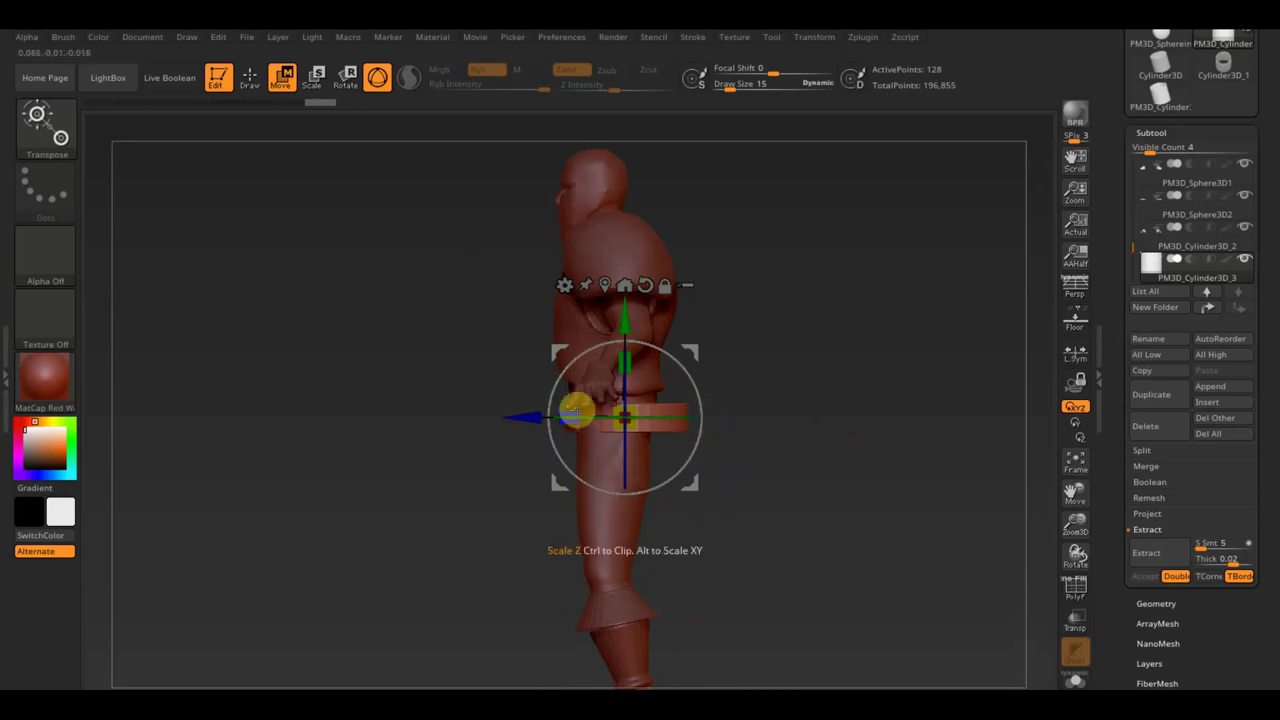
pyautogui.moveTo(586, 417); pyautogui.dragTo(512, 413)
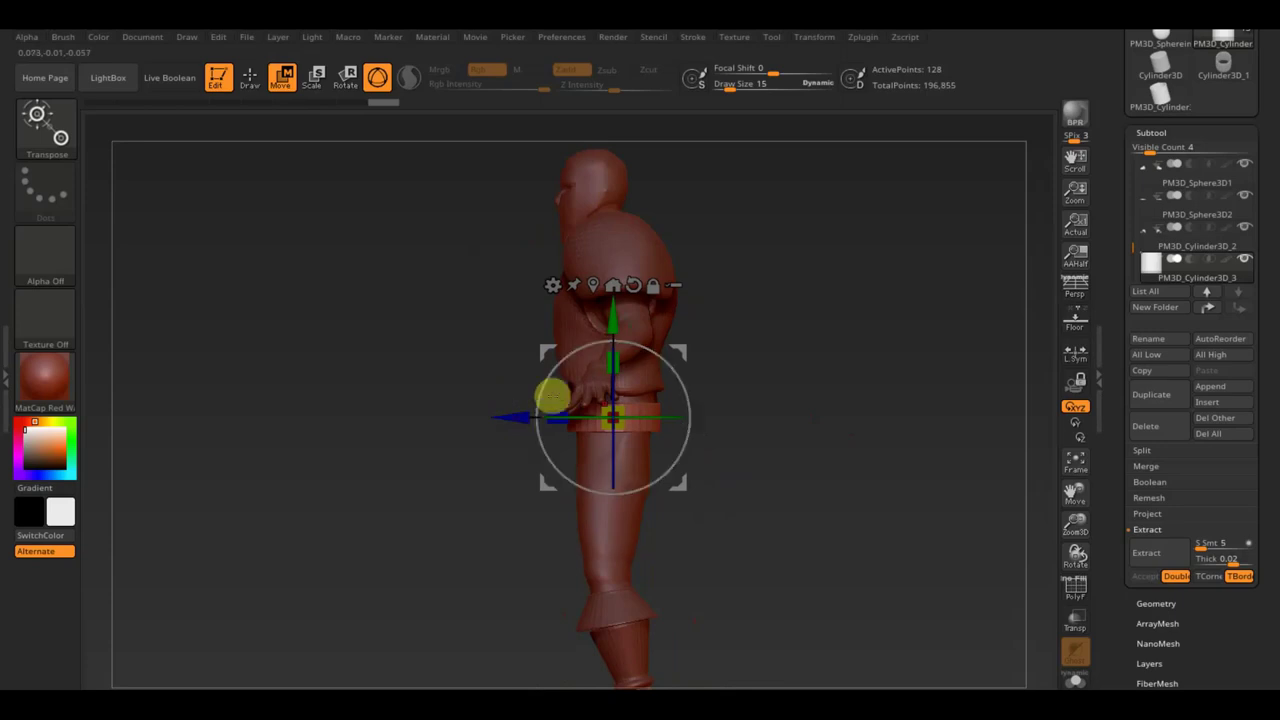
pyautogui.moveTo(611, 321); pyautogui.dragTo(612, 318)
pyautogui.keyDown('shift'); pyautogui.moveTo(720, 322); pyautogui.dragTo(903, 328); pyautogui.keyUp('shift')
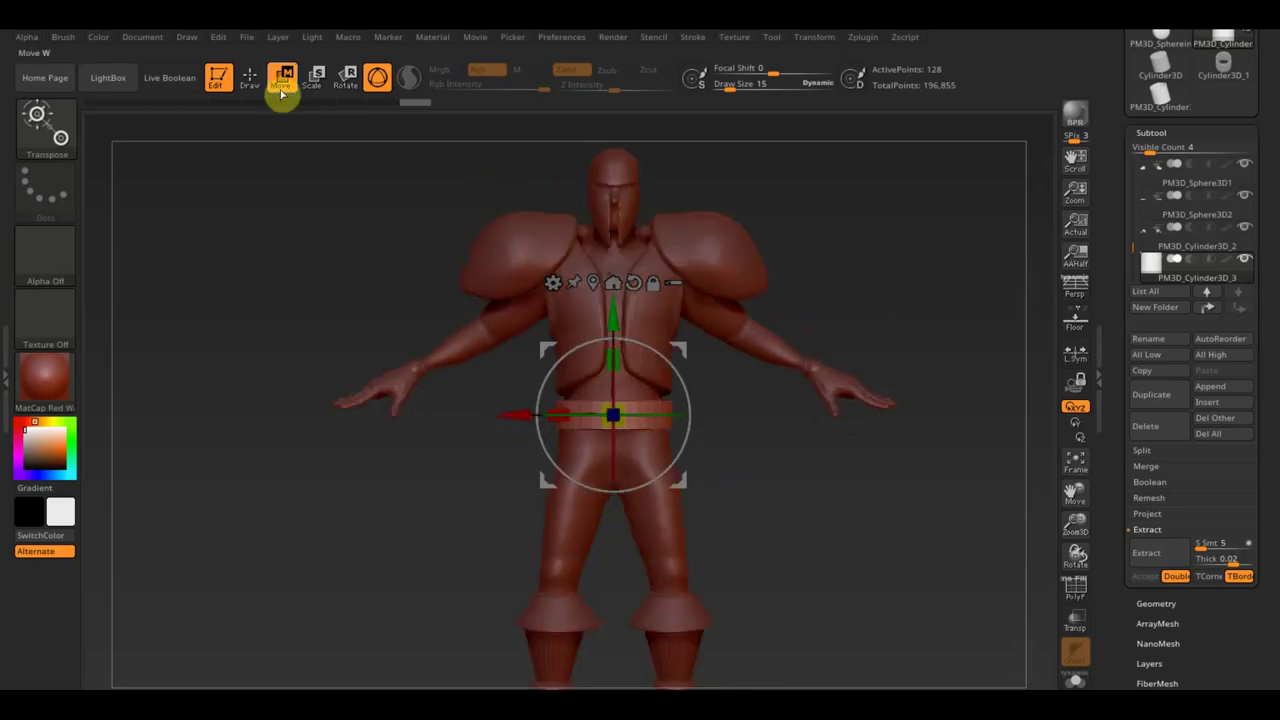
pyautogui.click(250, 84)
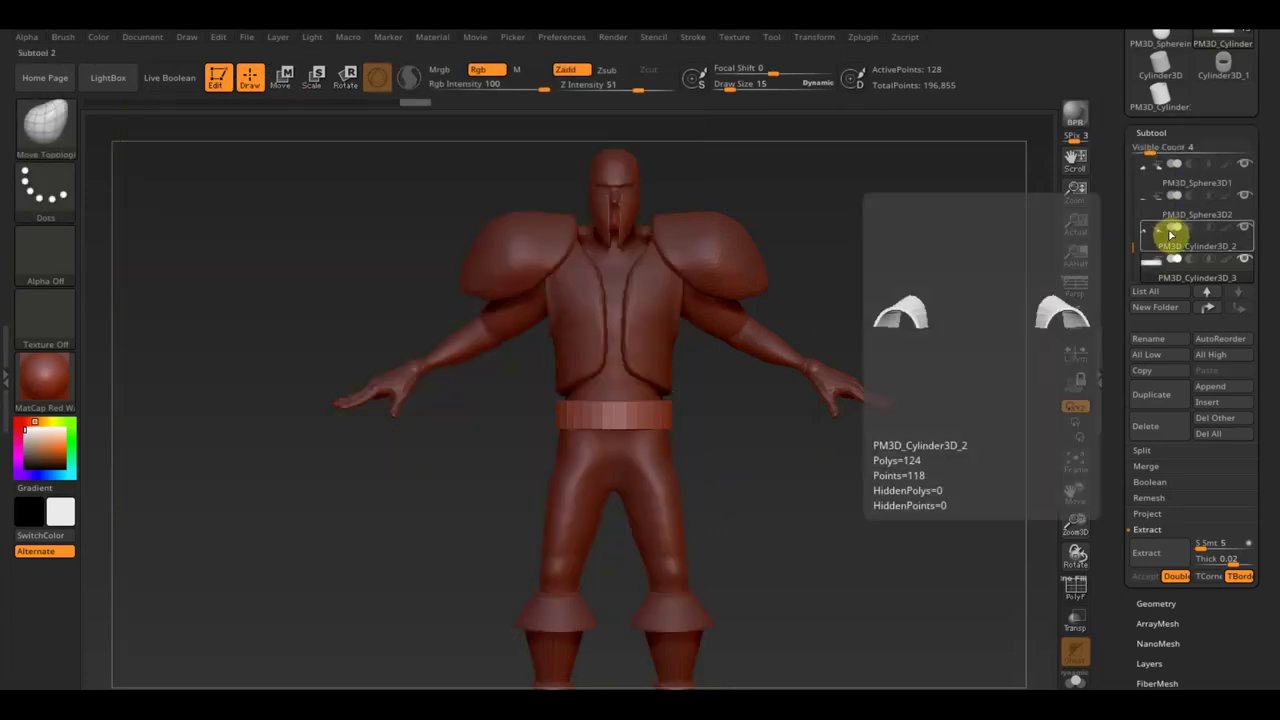
# Append a rounded cylinder subtool and squash it into a thin disc
pyautogui.click(1214, 386)
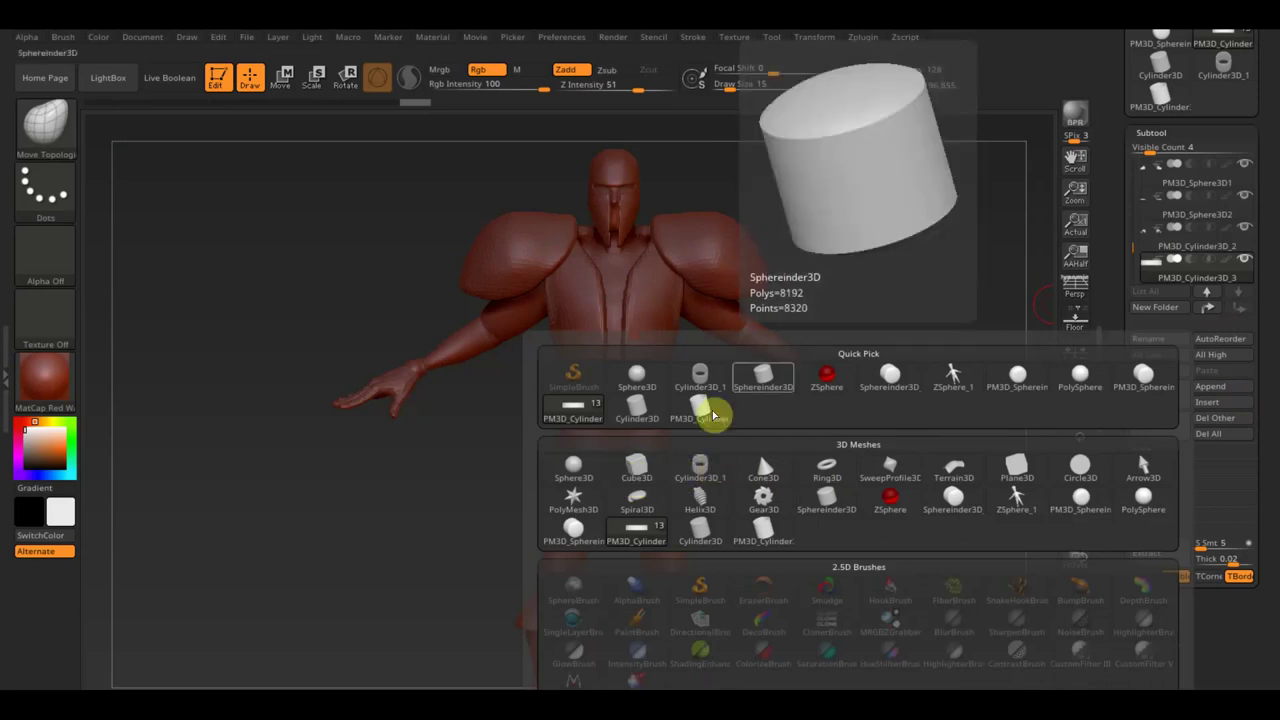
pyautogui.click(764, 376)
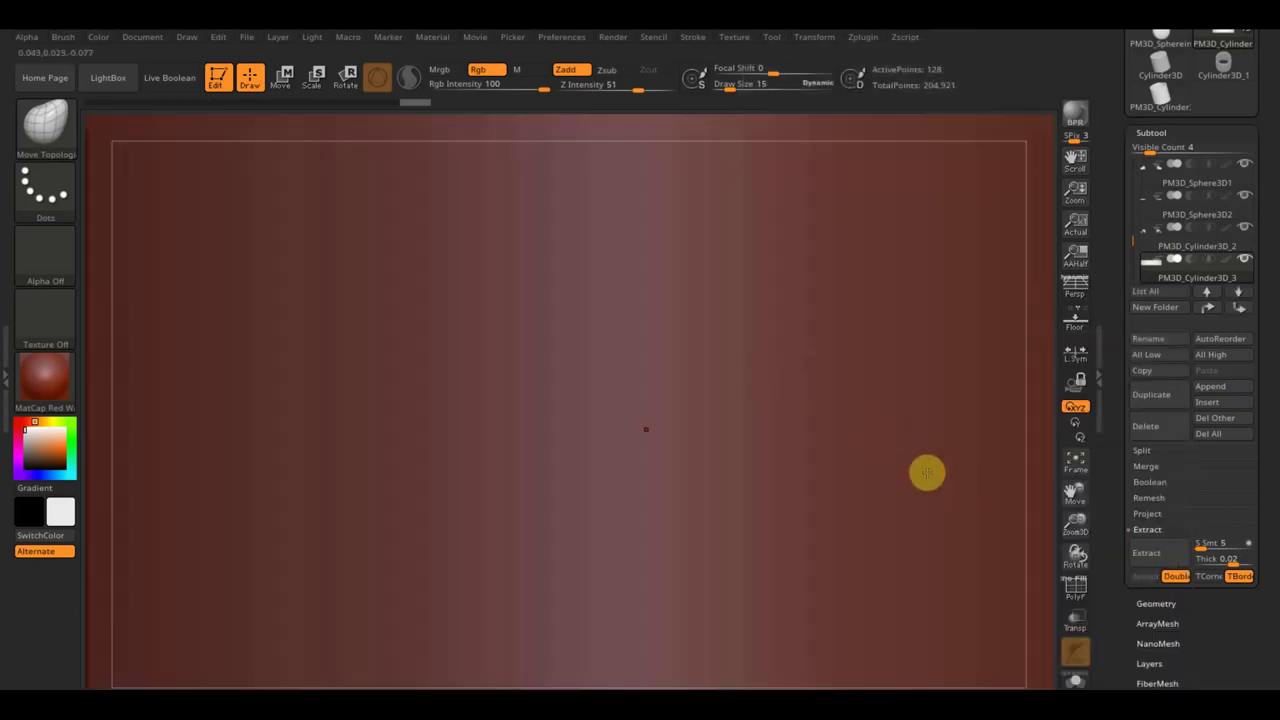
pyautogui.click(1075, 462)
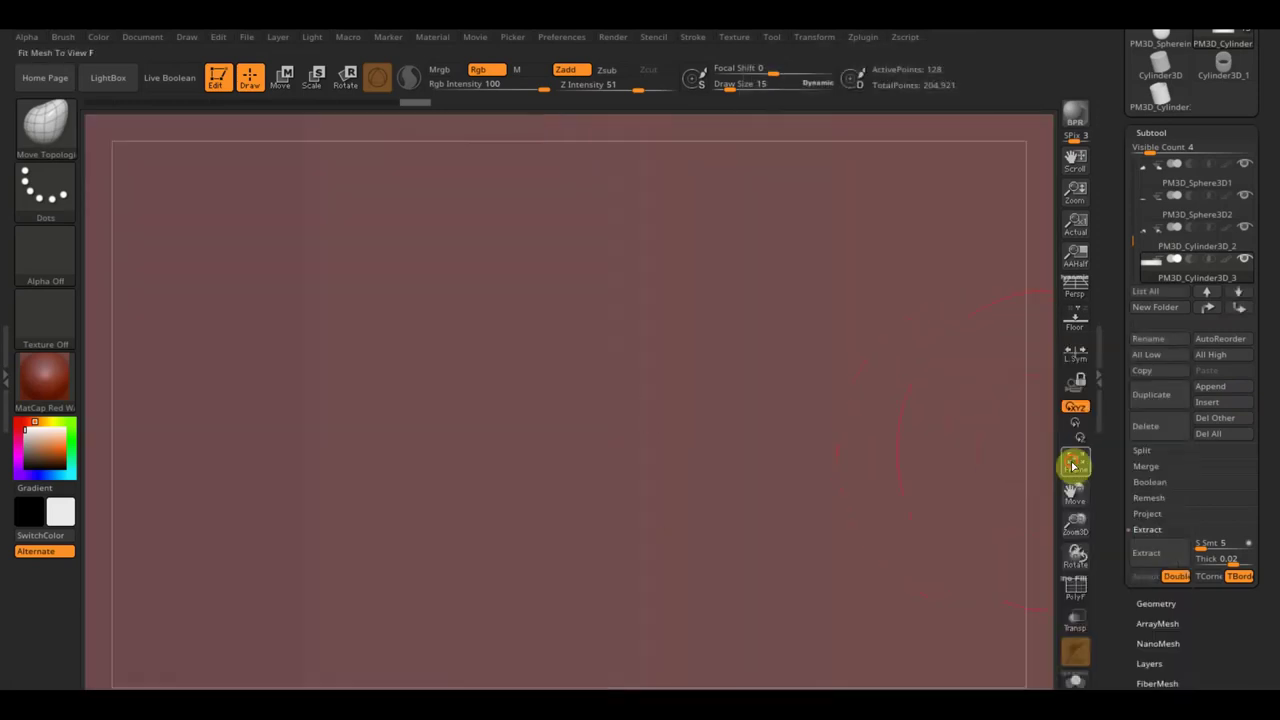
pyautogui.click(1073, 465)
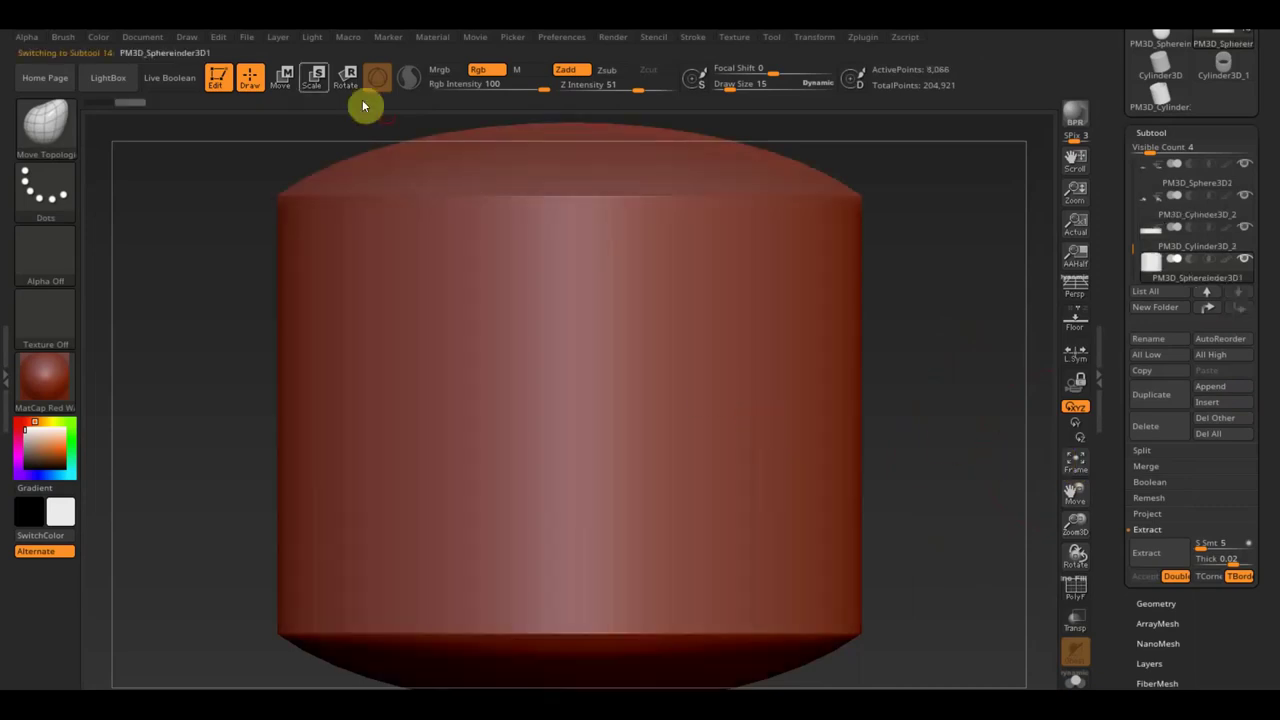
pyautogui.click(280, 78)
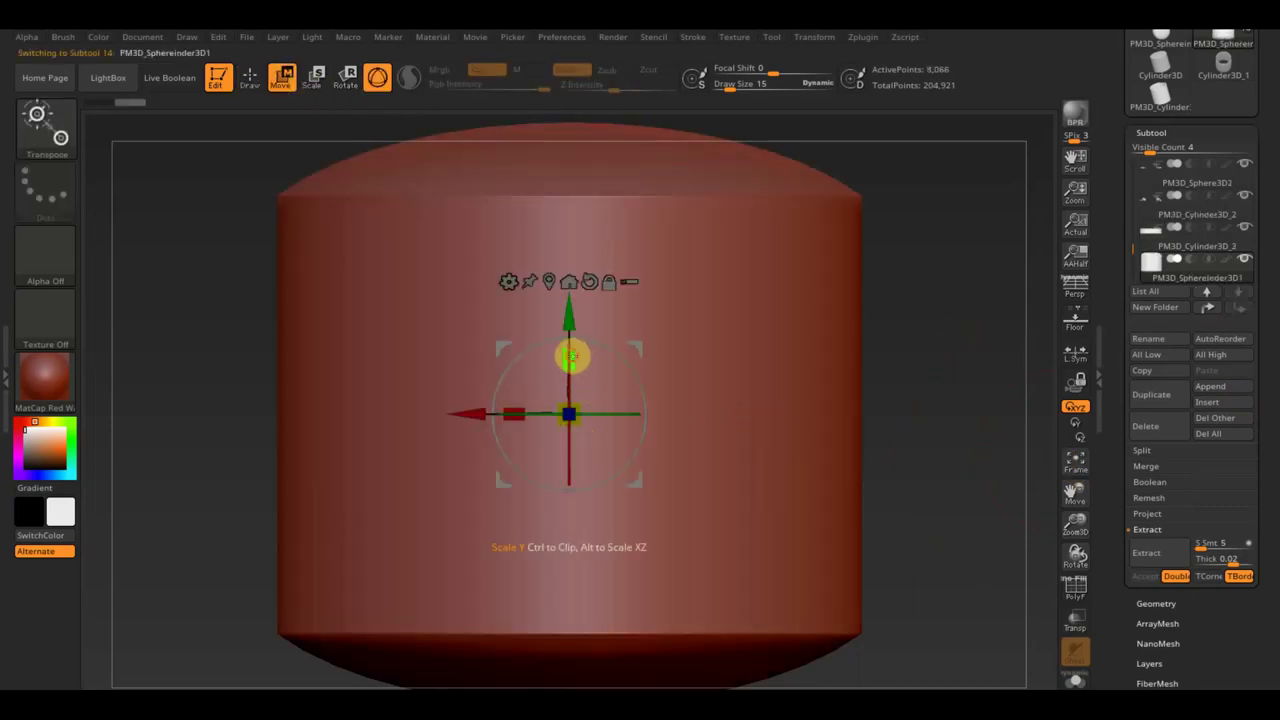
pyautogui.moveTo(571, 356); pyautogui.dragTo(583, 653)
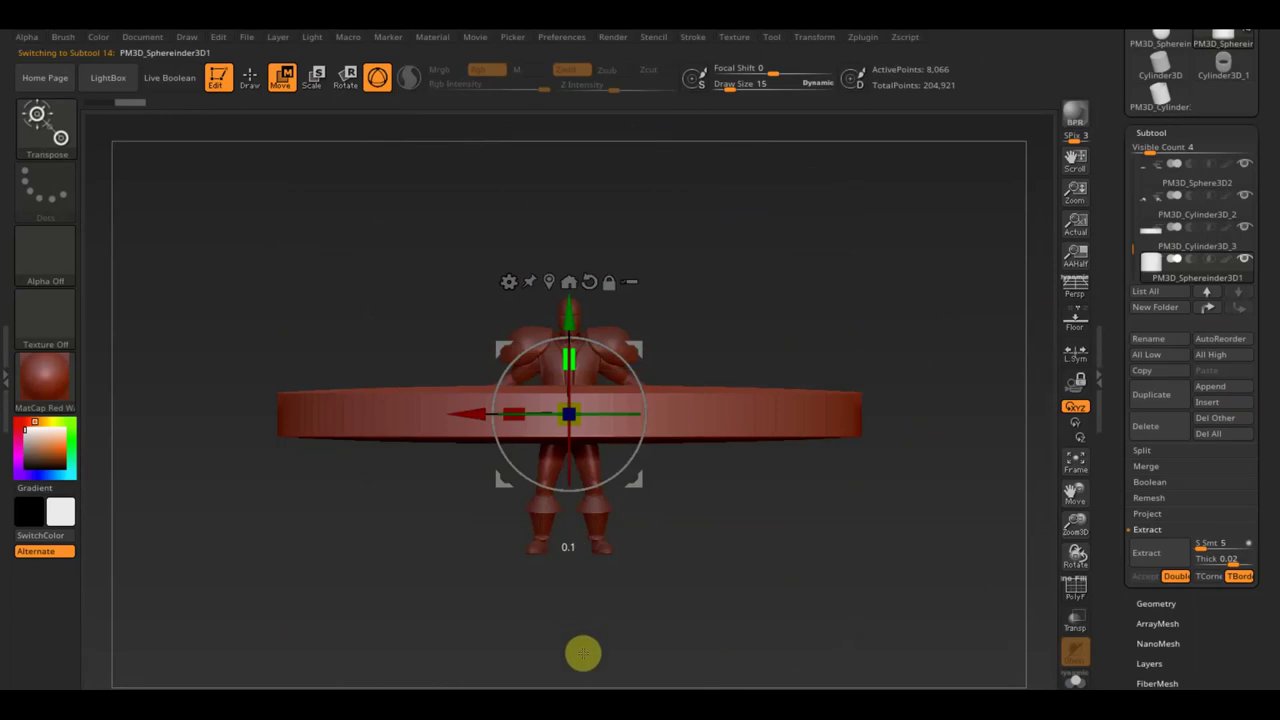
# Shrink the disc to buckle size, stand it upright, and seat it on the belt's front centre
pyautogui.moveTo(666, 586); pyautogui.dragTo(660, 583)
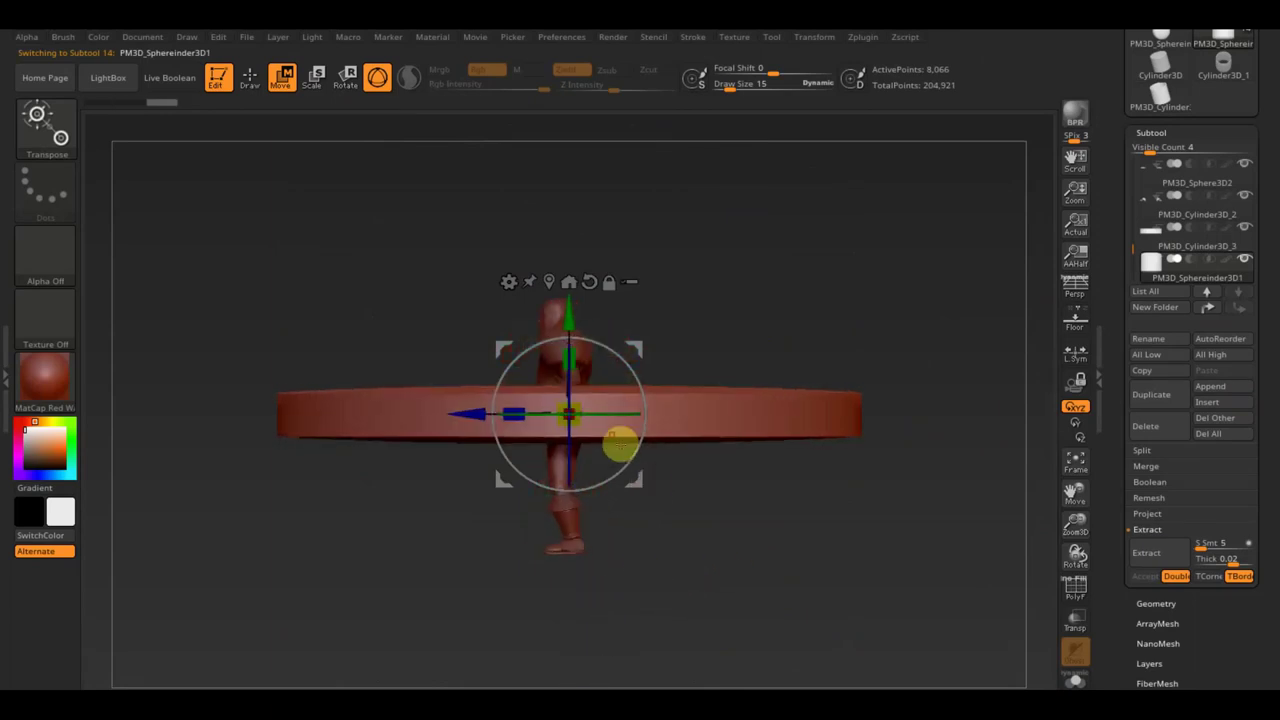
pyautogui.moveTo(568, 420); pyautogui.dragTo(406, 312)
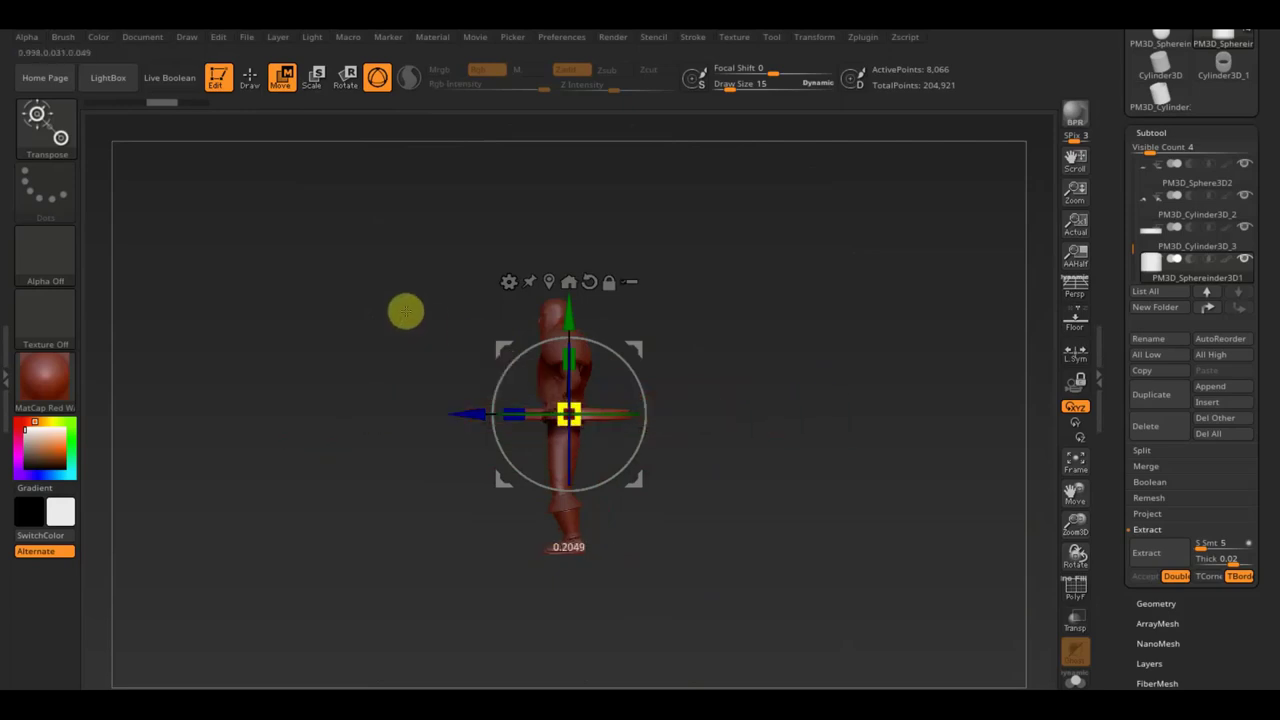
pyautogui.moveTo(643, 406)
pyautogui.mouseDown()
pyautogui.moveTo(568, 285)
pyautogui.moveTo(551, 286)
pyautogui.mouseUp()
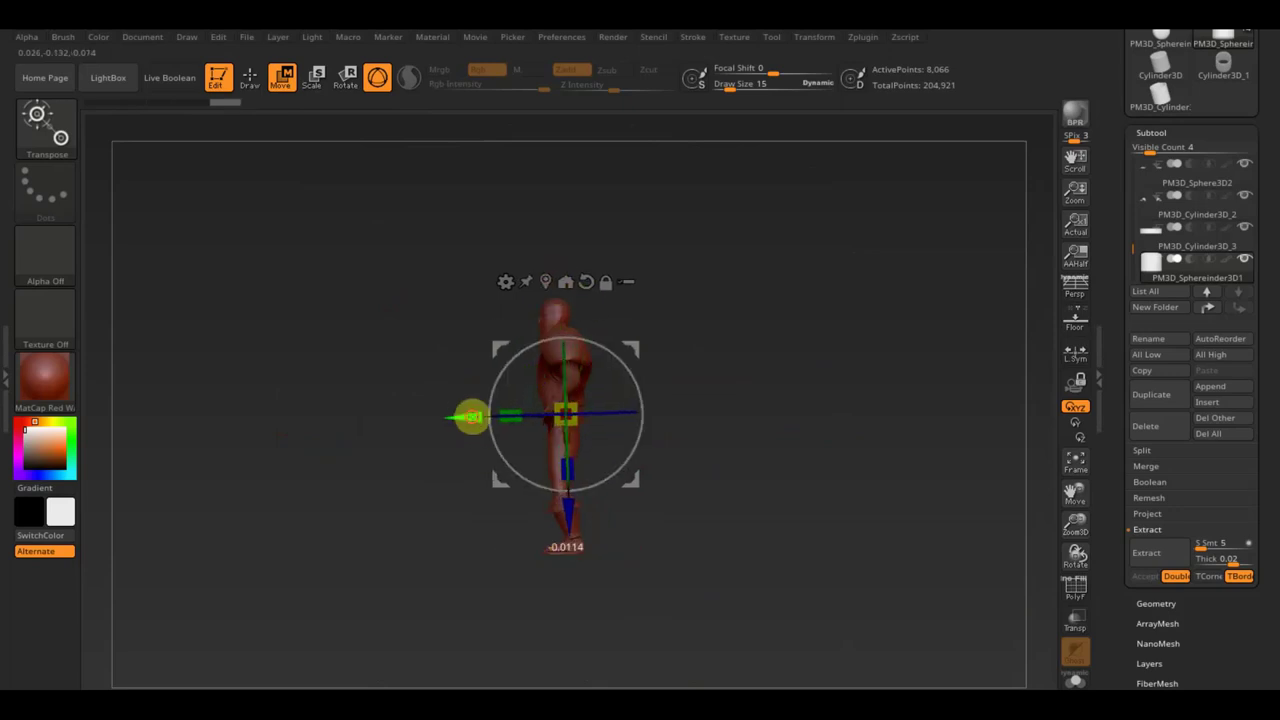
pyautogui.moveTo(471, 414); pyautogui.dragTo(442, 414)
pyautogui.moveTo(829, 506)
pyautogui.mouseDown()
pyautogui.moveTo(889, 514)
pyautogui.moveTo(897, 530)
pyautogui.mouseUp()
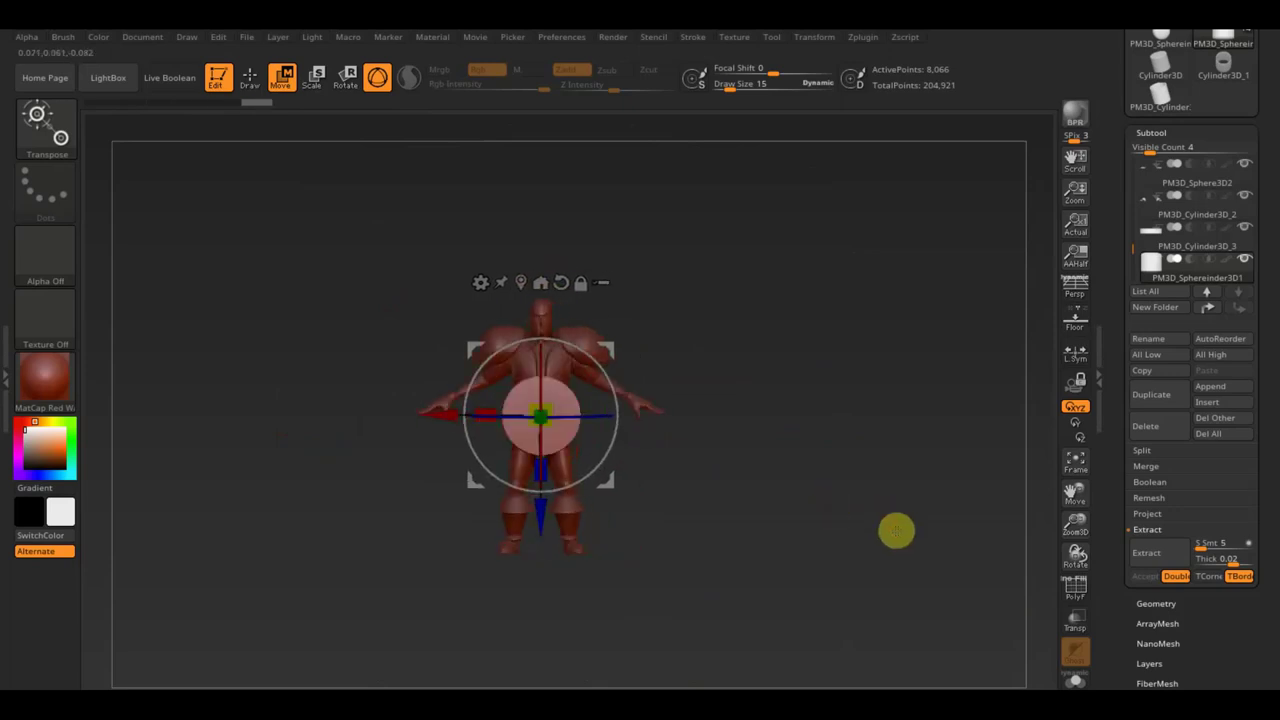
pyautogui.keyDown('alt'); pyautogui.moveTo(843, 469); pyautogui.dragTo(980, 680); pyautogui.keyUp('alt')
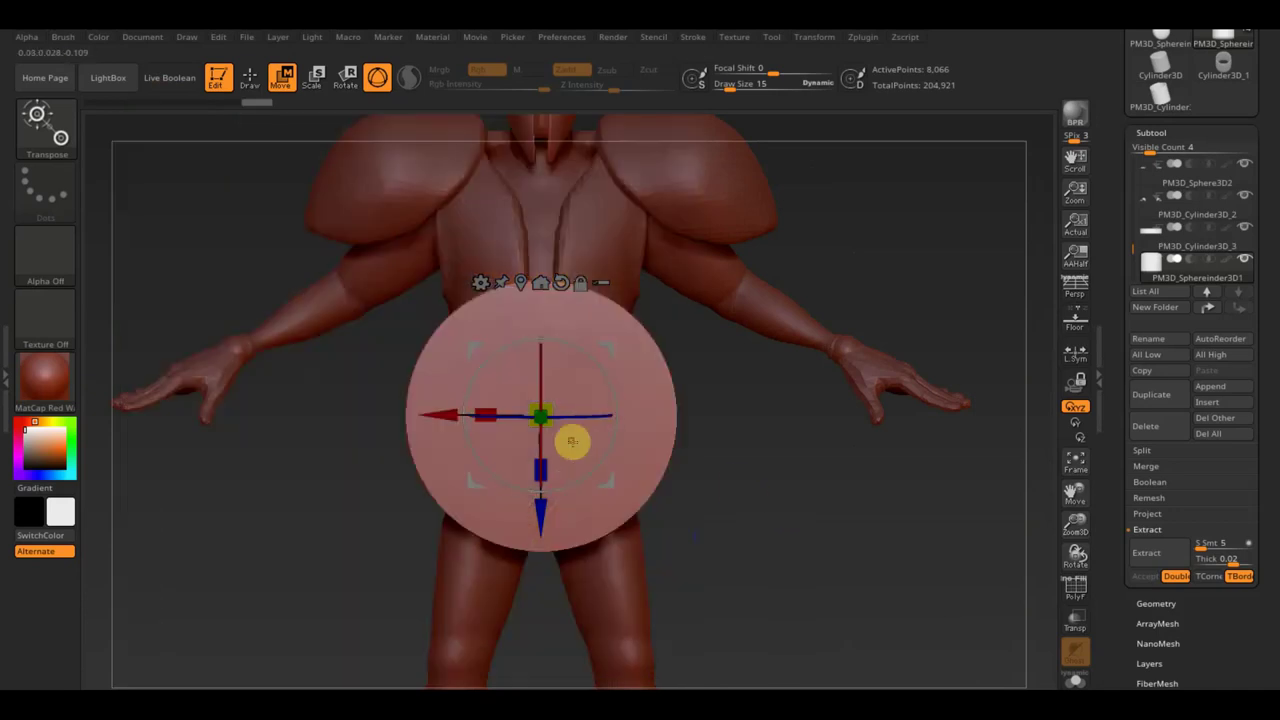
pyautogui.moveTo(543, 417); pyautogui.dragTo(475, 378)
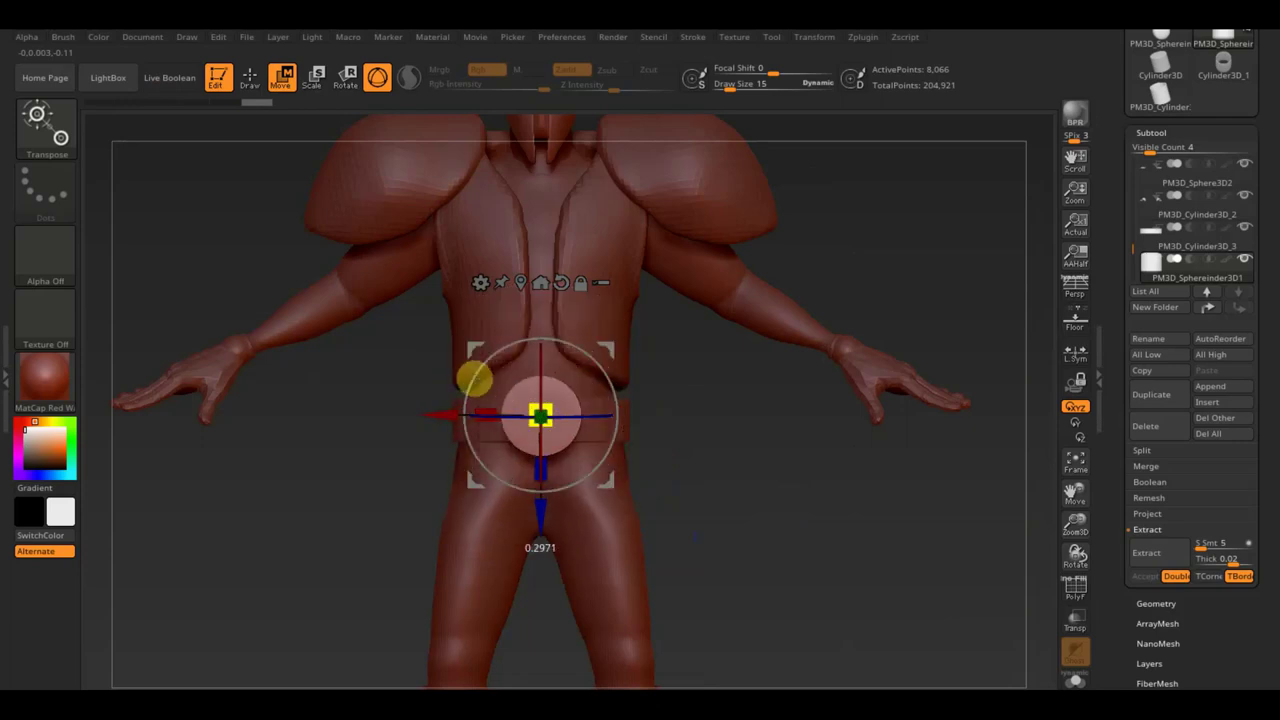
pyautogui.moveTo(540, 523); pyautogui.dragTo(540, 531)
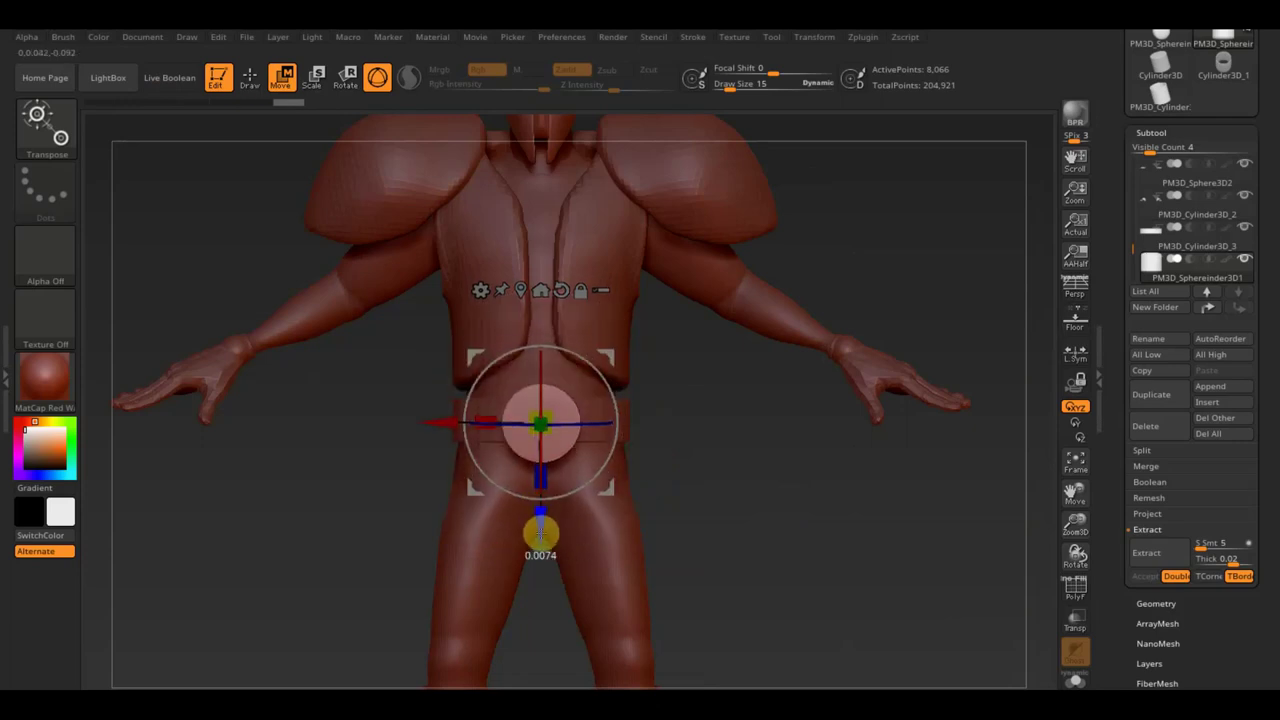
pyautogui.moveTo(700, 520); pyautogui.dragTo(634, 514)
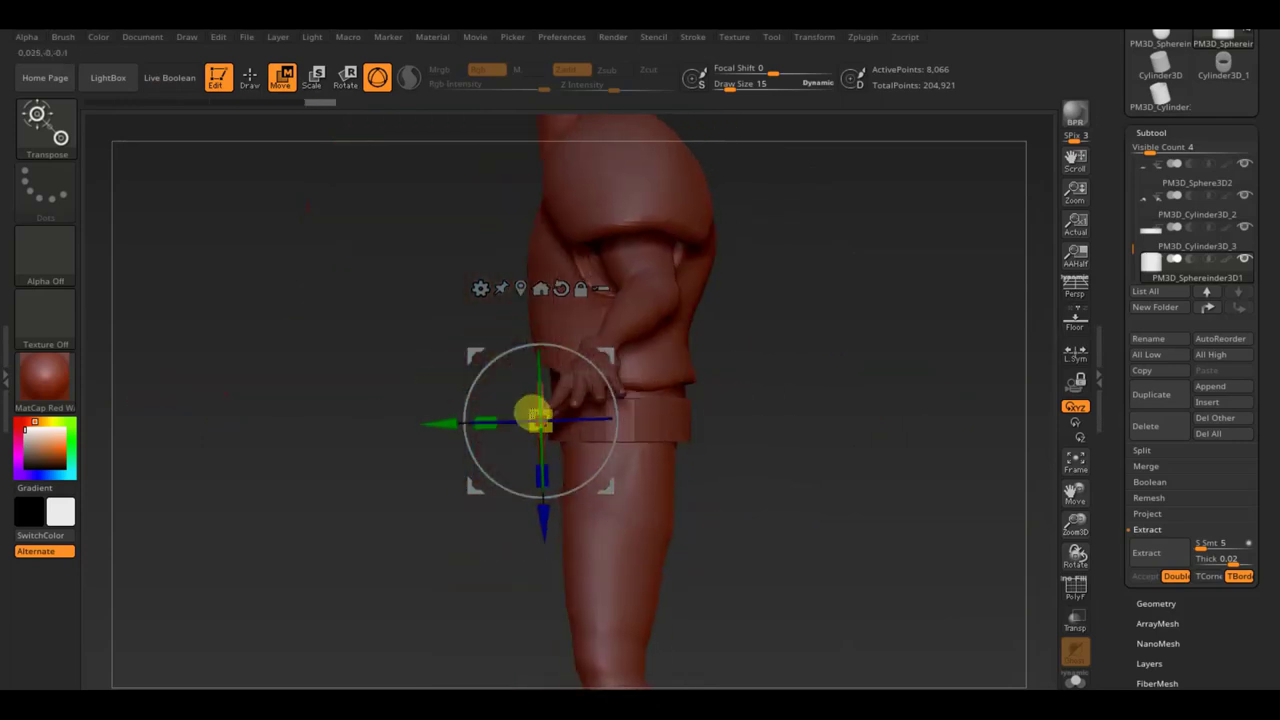
pyautogui.moveTo(468, 416); pyautogui.dragTo(441, 414)
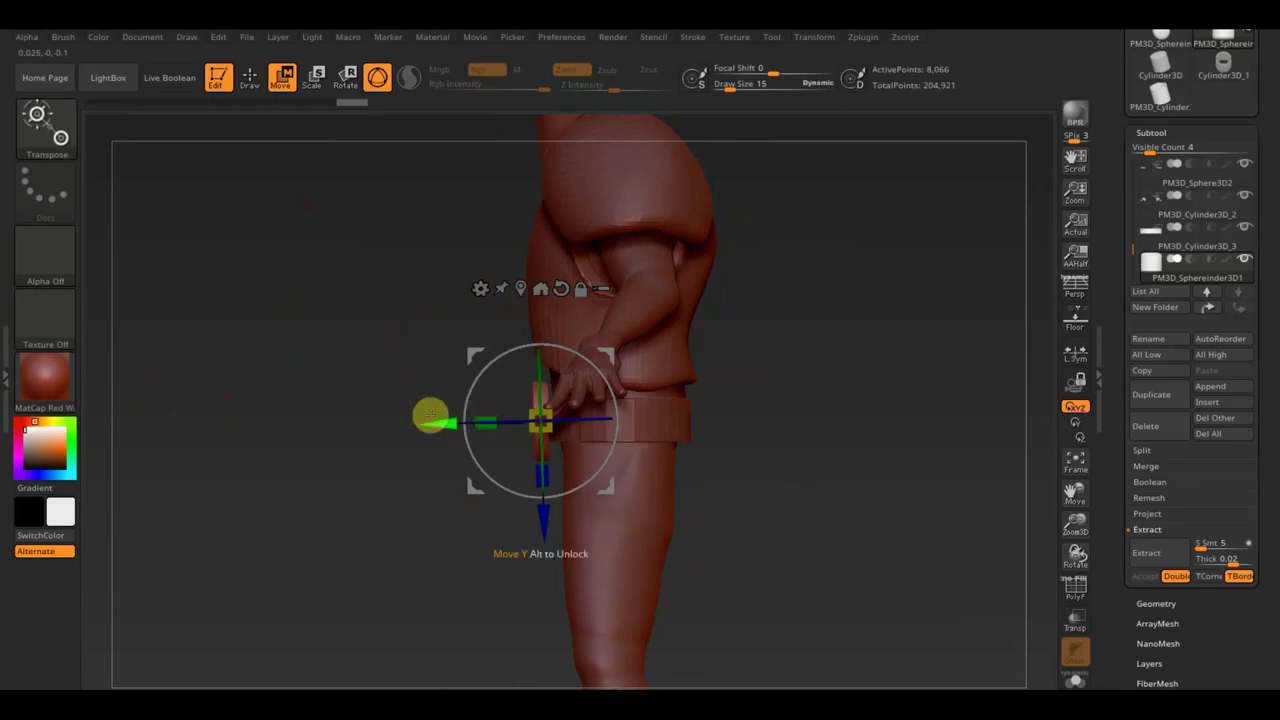
# Return to a front view, select the body mesh PM3D_ZSphere_1, and zoom out to the whole figure
pyautogui.moveTo(667, 471); pyautogui.dragTo(823, 486)
pyautogui.keyDown('alt'); pyautogui.moveTo(777, 523); pyautogui.dragTo(714, 419); pyautogui.keyUp('alt')
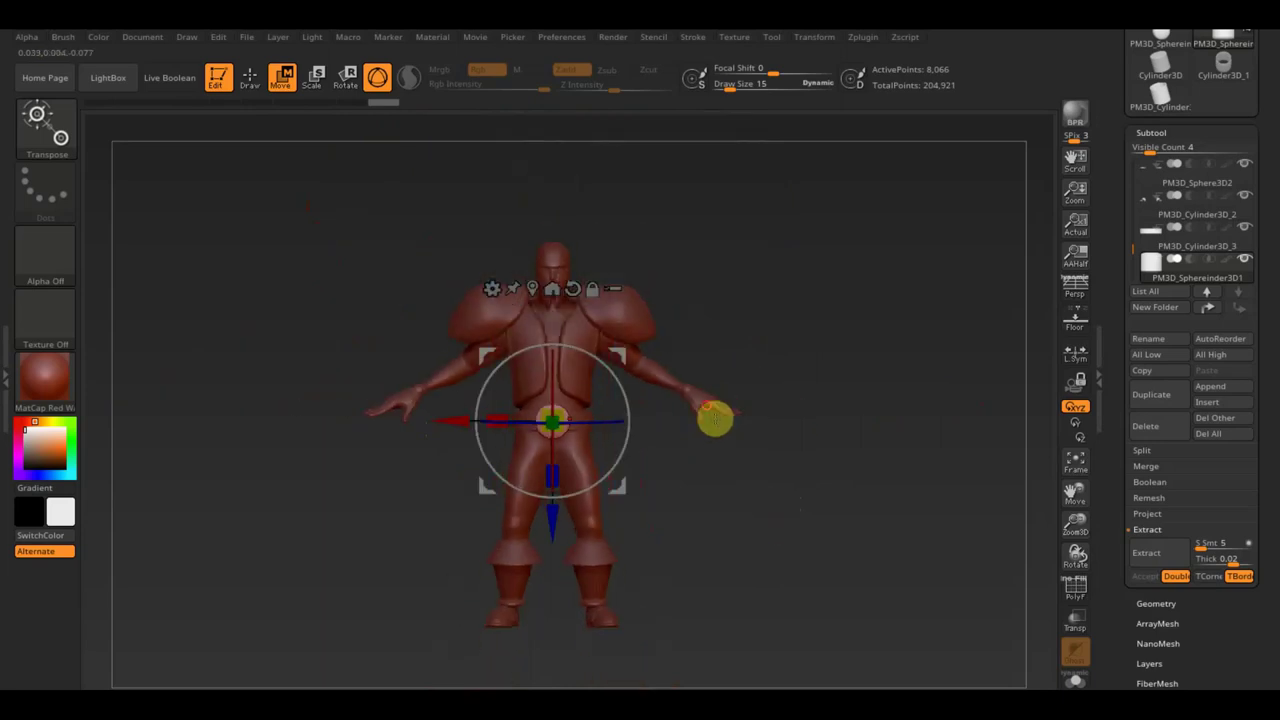
pyautogui.keyDown('alt'); pyautogui.moveTo(809, 355); pyautogui.dragTo(831, 417); pyautogui.keyUp('alt')
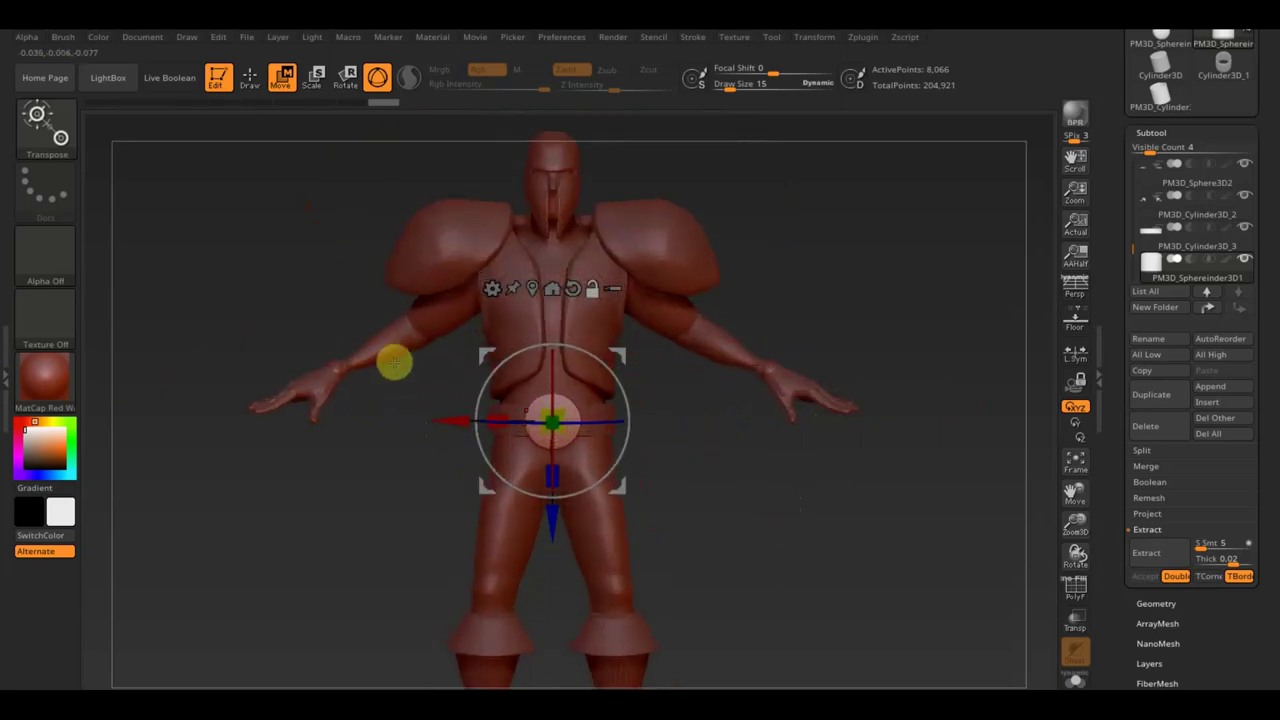
pyautogui.keyDown('alt'); pyautogui.click(378, 350); pyautogui.keyUp('alt')
pyautogui.keyDown('alt'); pyautogui.moveTo(378, 350); pyautogui.dragTo(766, 494); pyautogui.keyUp('alt')
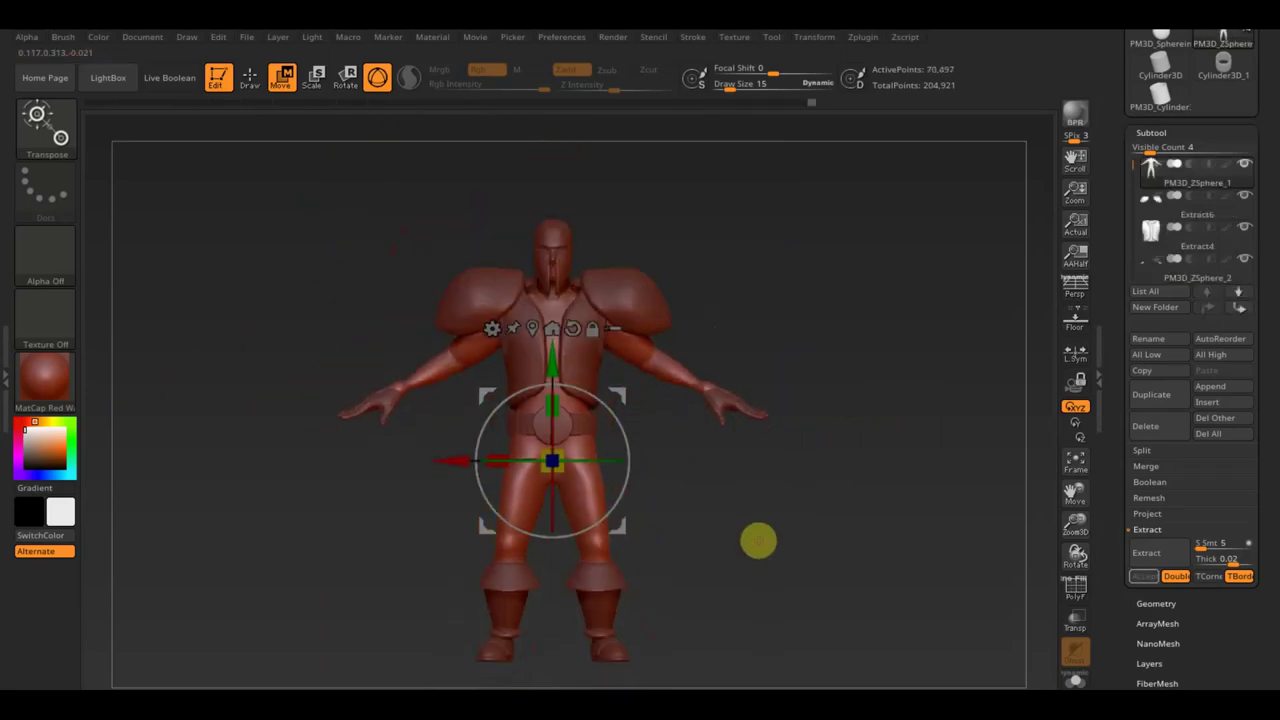
# With Draw and a brush size of 5, mask a vertical line up the chest centre
pyautogui.moveTo(750, 527)
pyautogui.keyDown('alt'); pyautogui.mouseDown()
pyautogui.moveTo(745, 516)
pyautogui.moveTo(754, 540)
pyautogui.mouseUp(); pyautogui.keyUp('alt')
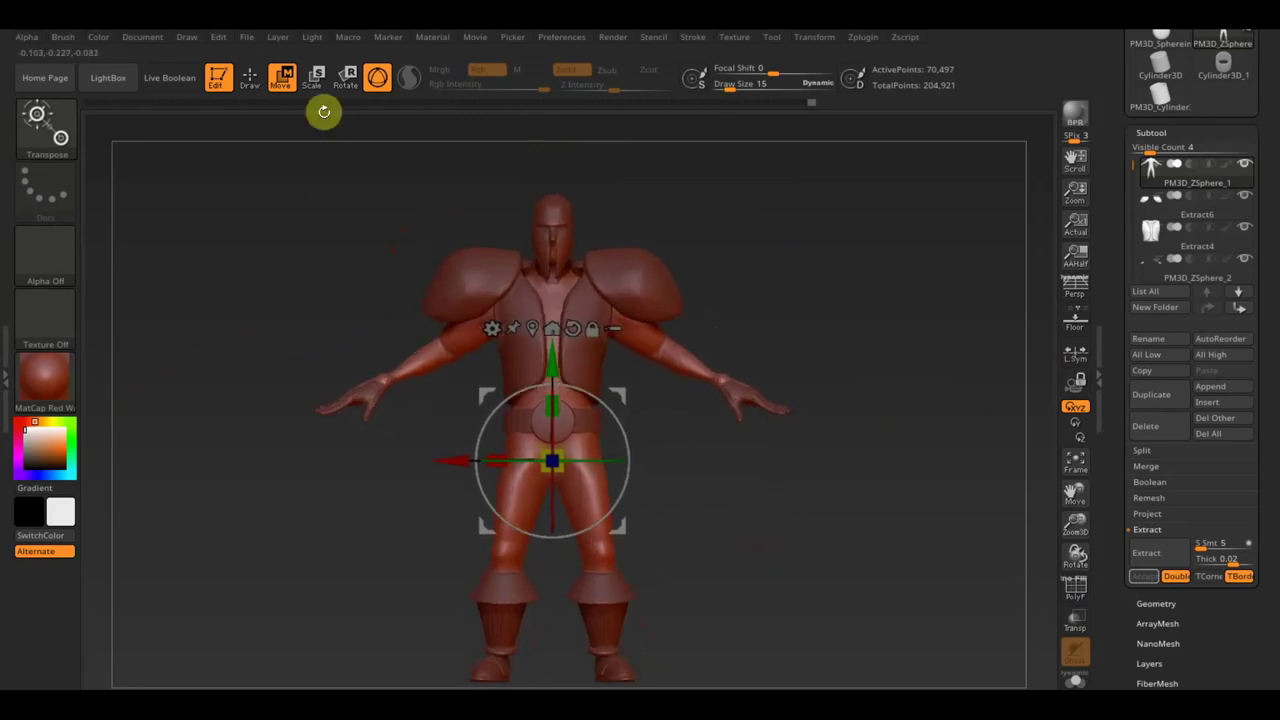
pyautogui.click(250, 77)
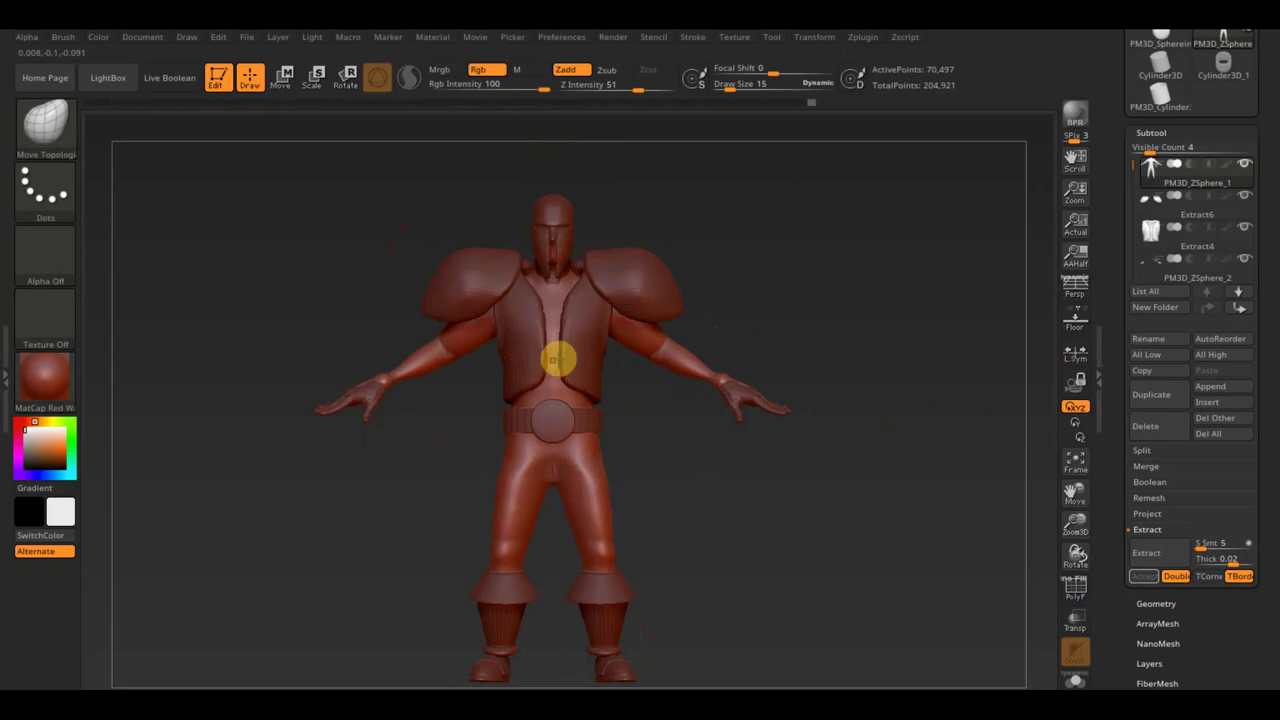
pyautogui.click(729, 84)
pyautogui.write('5')
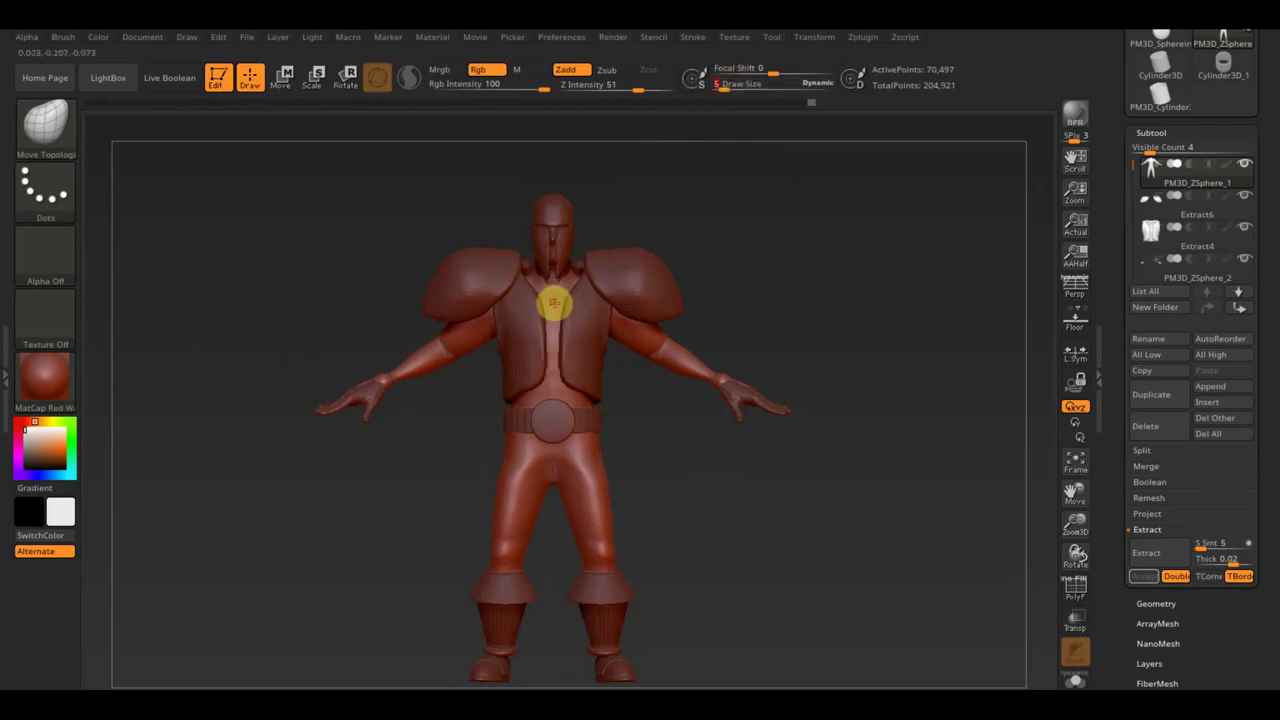
pyautogui.press('ctrl')
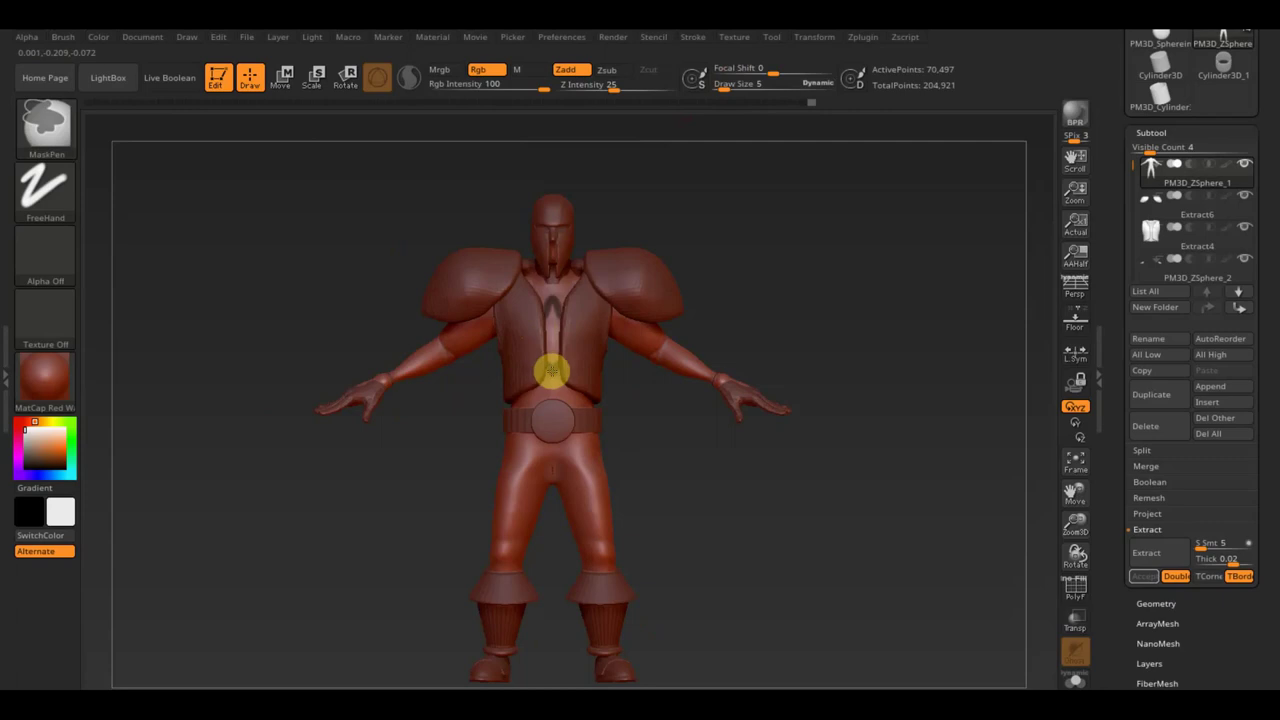
pyautogui.keyDown('ctrl'); pyautogui.moveTo(552, 376); pyautogui.dragTo(542, 327); pyautogui.keyUp('ctrl')
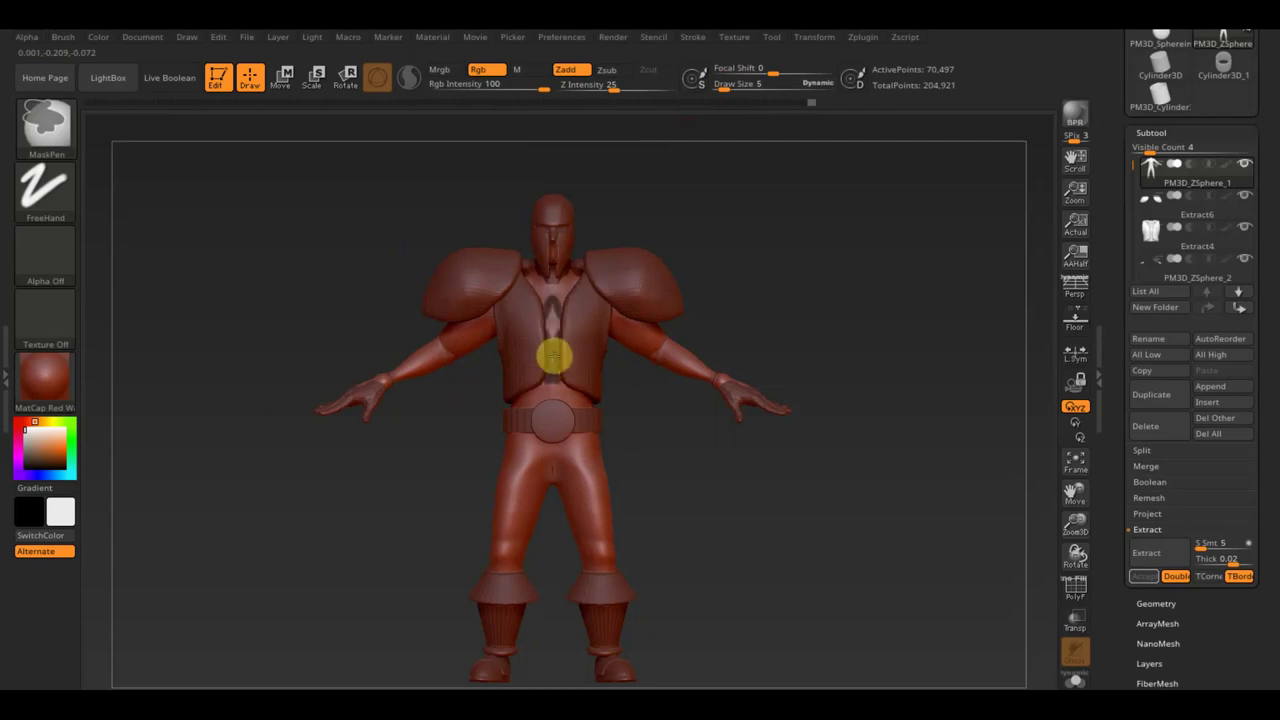
# Hide the armor subtools, then at brush size 14 widen and extend the mask into a tall diamond
pyautogui.press('shift')
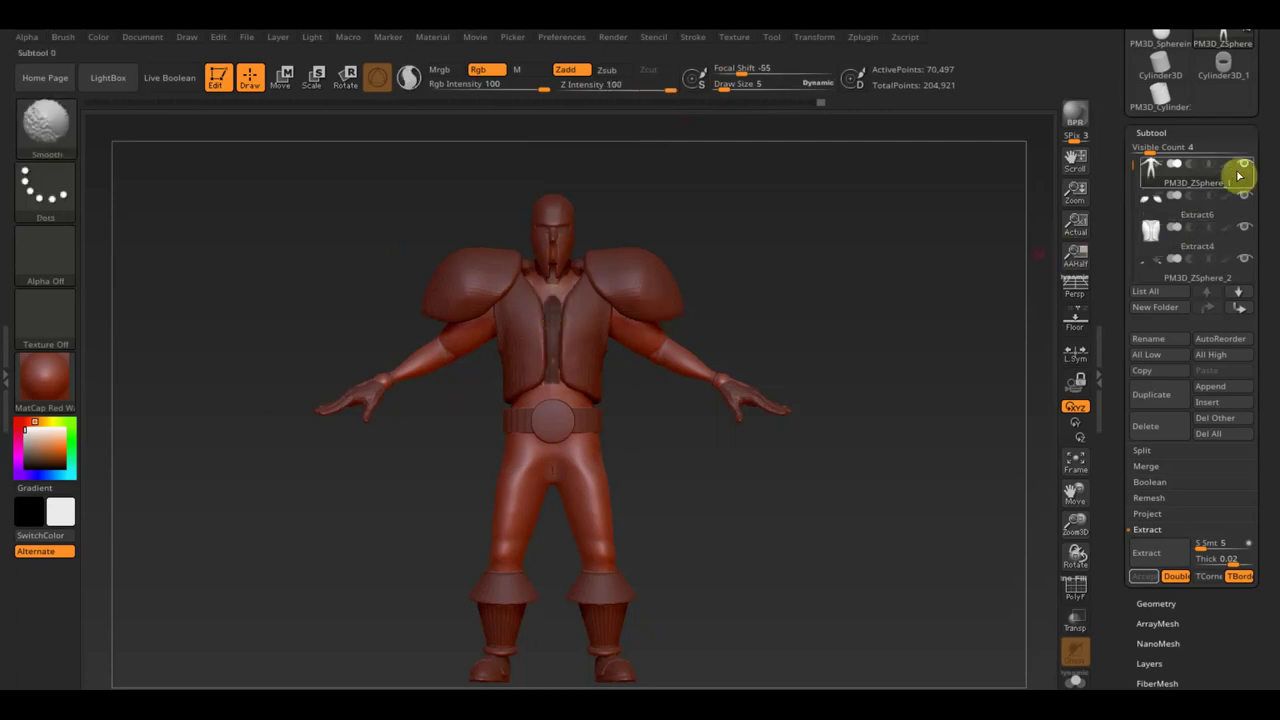
pyautogui.keyDown('shift'); pyautogui.click(1240, 172); pyautogui.keyUp('shift')
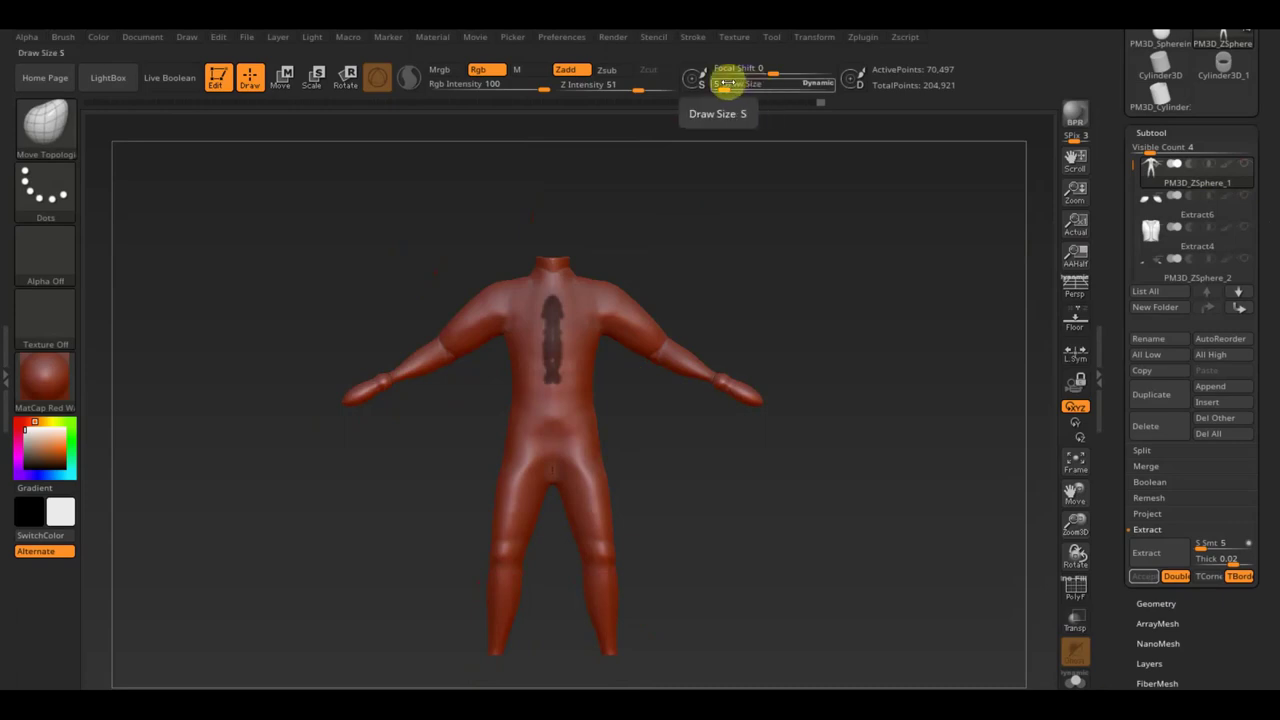
pyautogui.moveTo(726, 84); pyautogui.dragTo(722, 88)
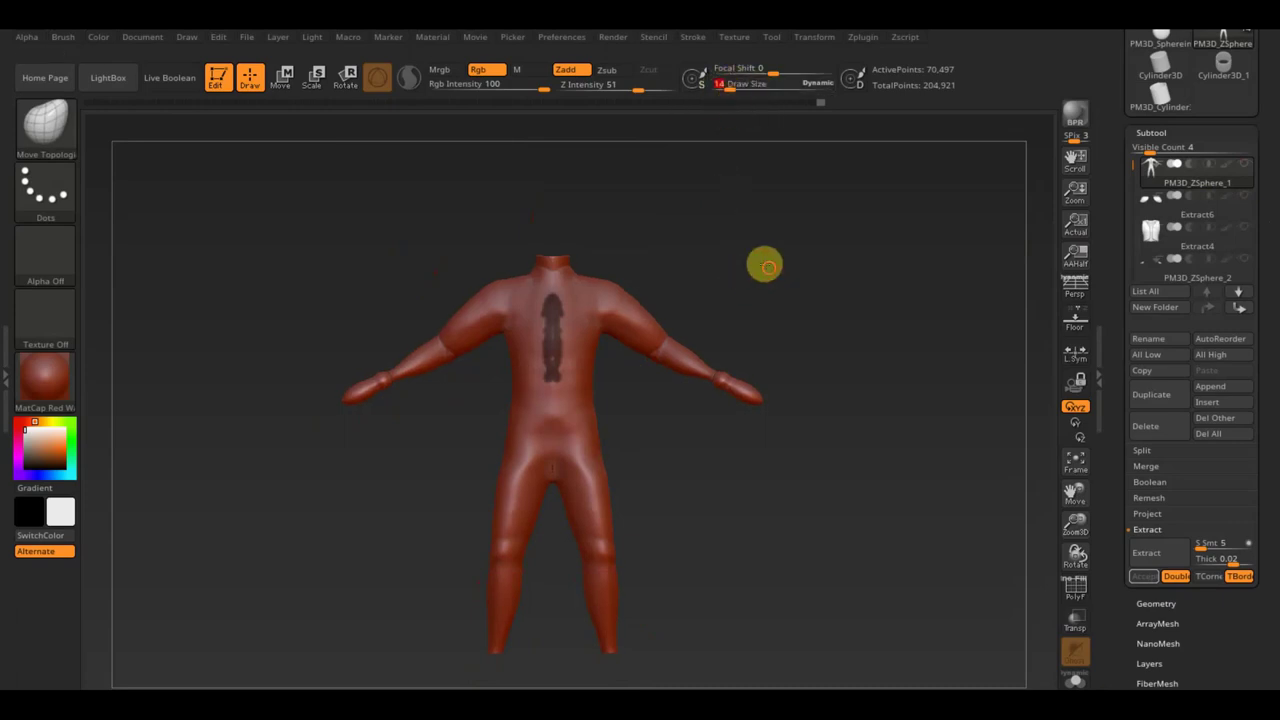
pyautogui.keyDown('alt'); pyautogui.moveTo(763, 266); pyautogui.dragTo(789, 323, button='right'); pyautogui.keyUp('alt')
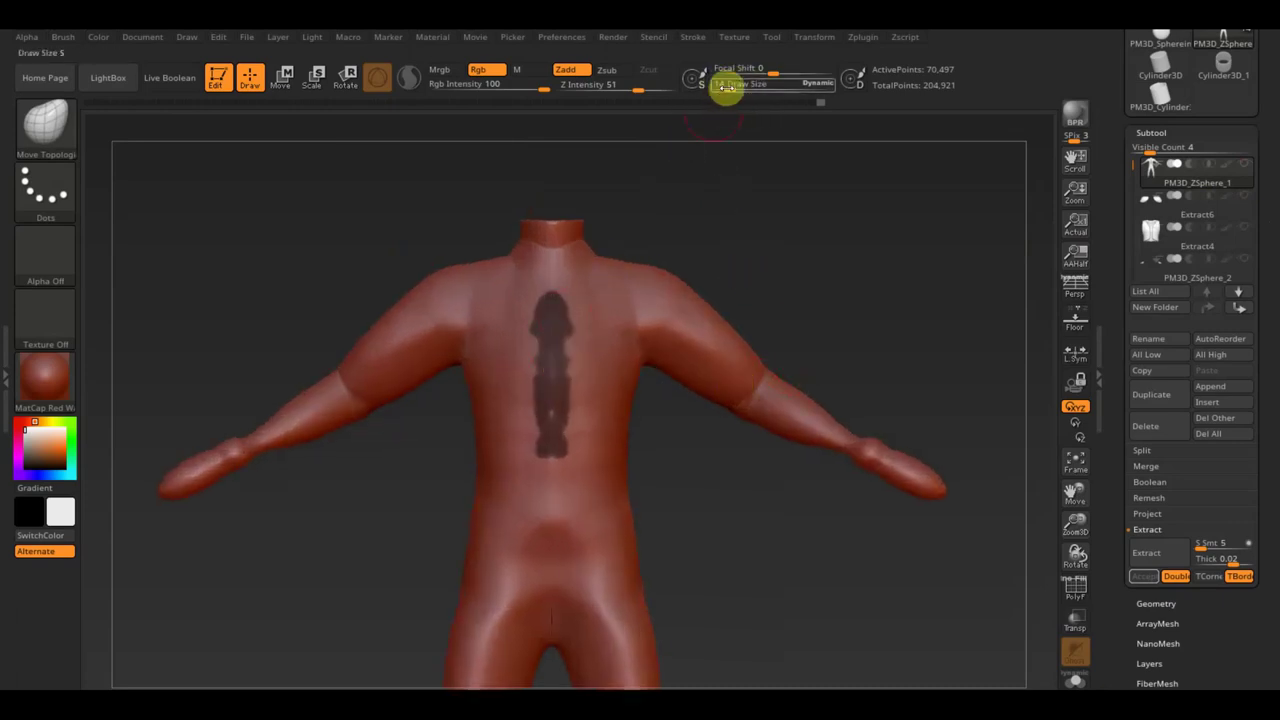
pyautogui.press('ctrl')
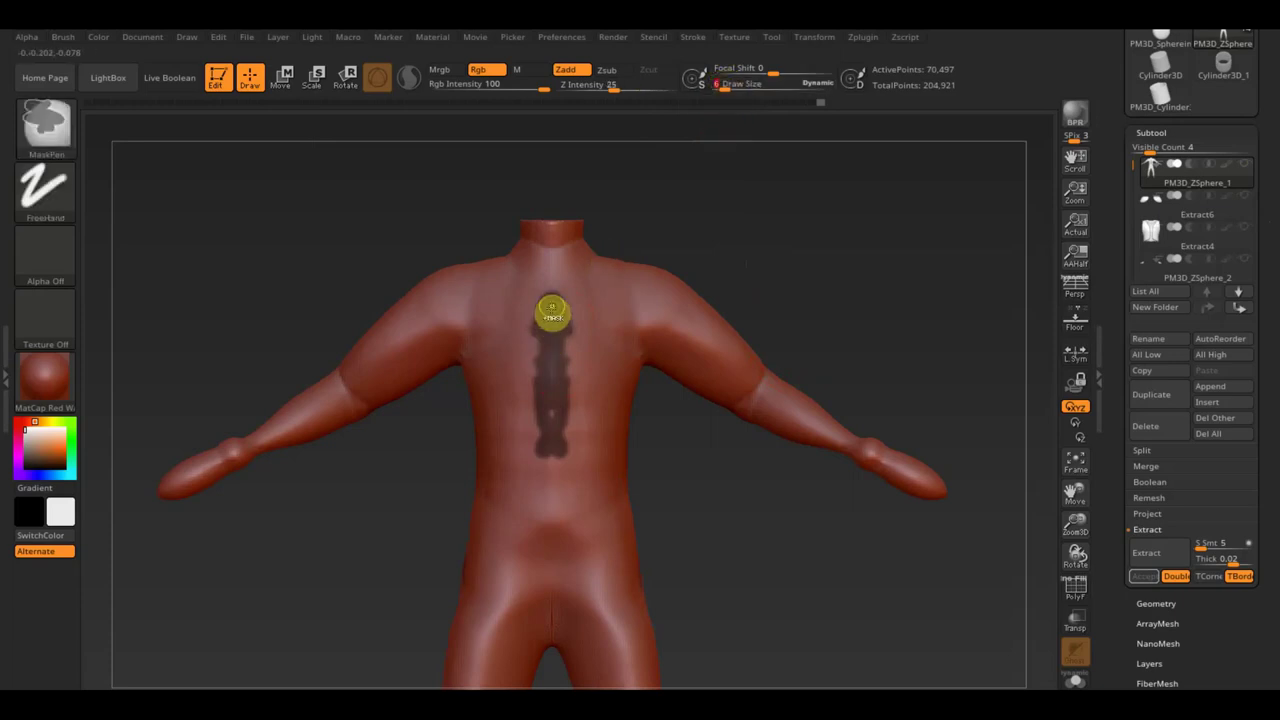
pyautogui.keyDown('ctrl'); pyautogui.moveTo(548, 315); pyautogui.dragTo(534, 357); pyautogui.keyUp('ctrl')
pyautogui.keyDown('ctrl'); pyautogui.moveTo(548, 304); pyautogui.dragTo(530, 364); pyautogui.keyUp('ctrl')
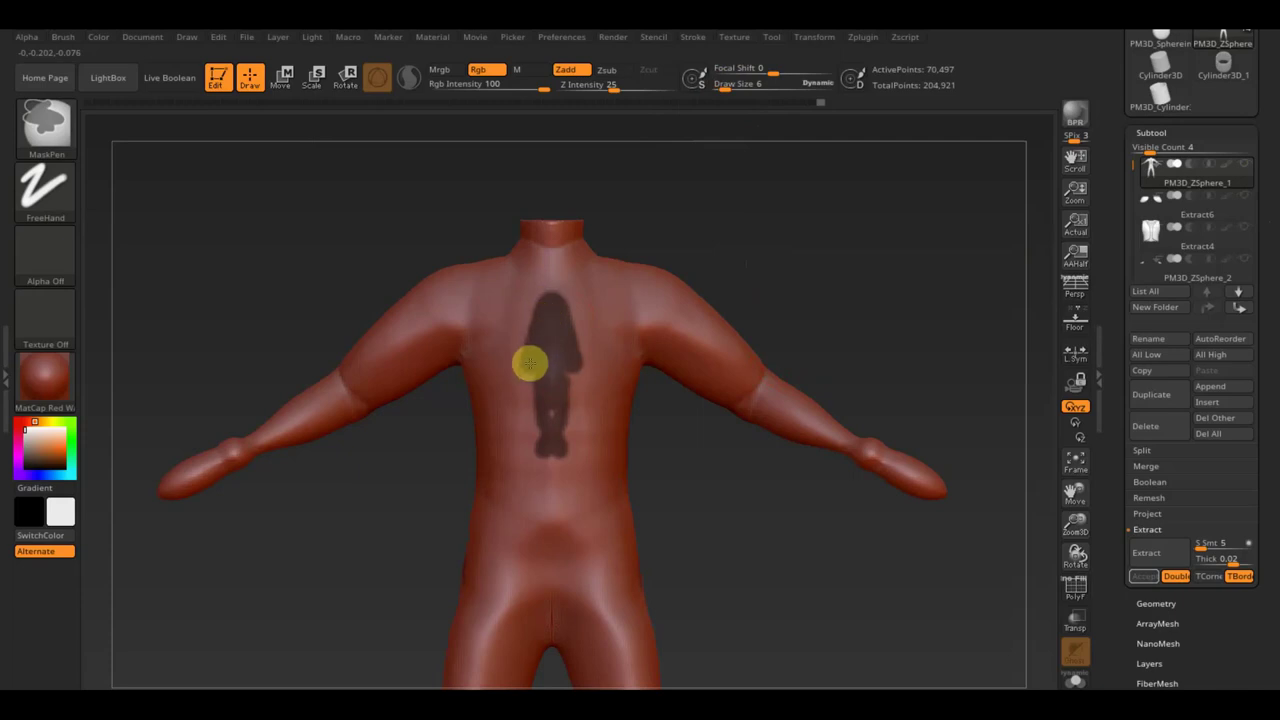
pyautogui.keyDown('ctrl'); pyautogui.moveTo(550, 440); pyautogui.dragTo(551, 492); pyautogui.keyUp('ctrl')
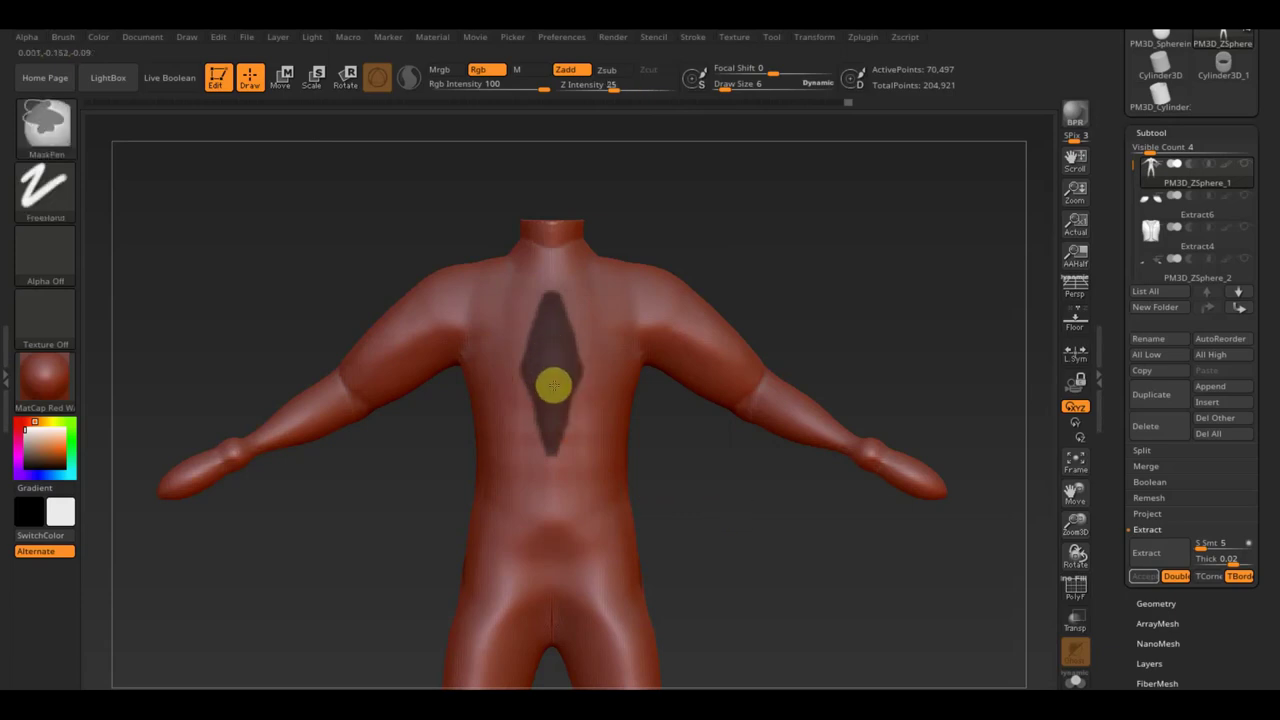
# Accept the chest extraction as subtool Extract11, show all subtools again, and clear the mask
pyautogui.click(1142, 556)
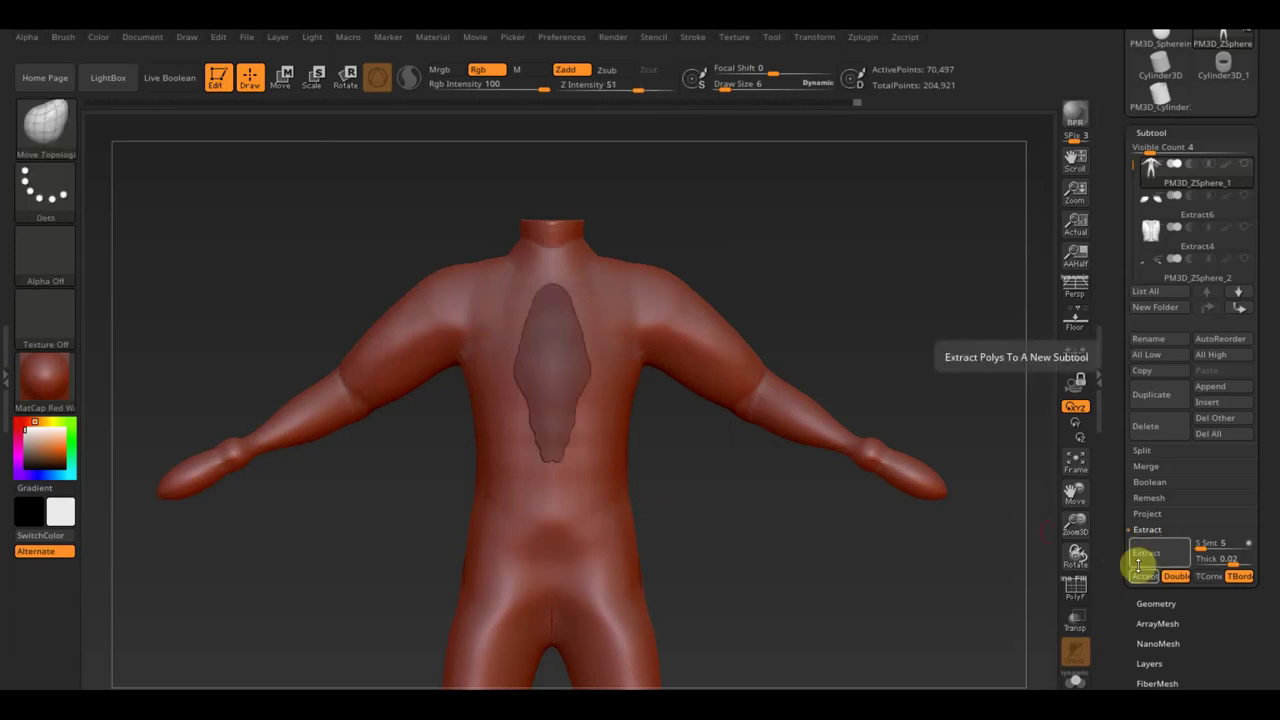
pyautogui.click(1143, 577)
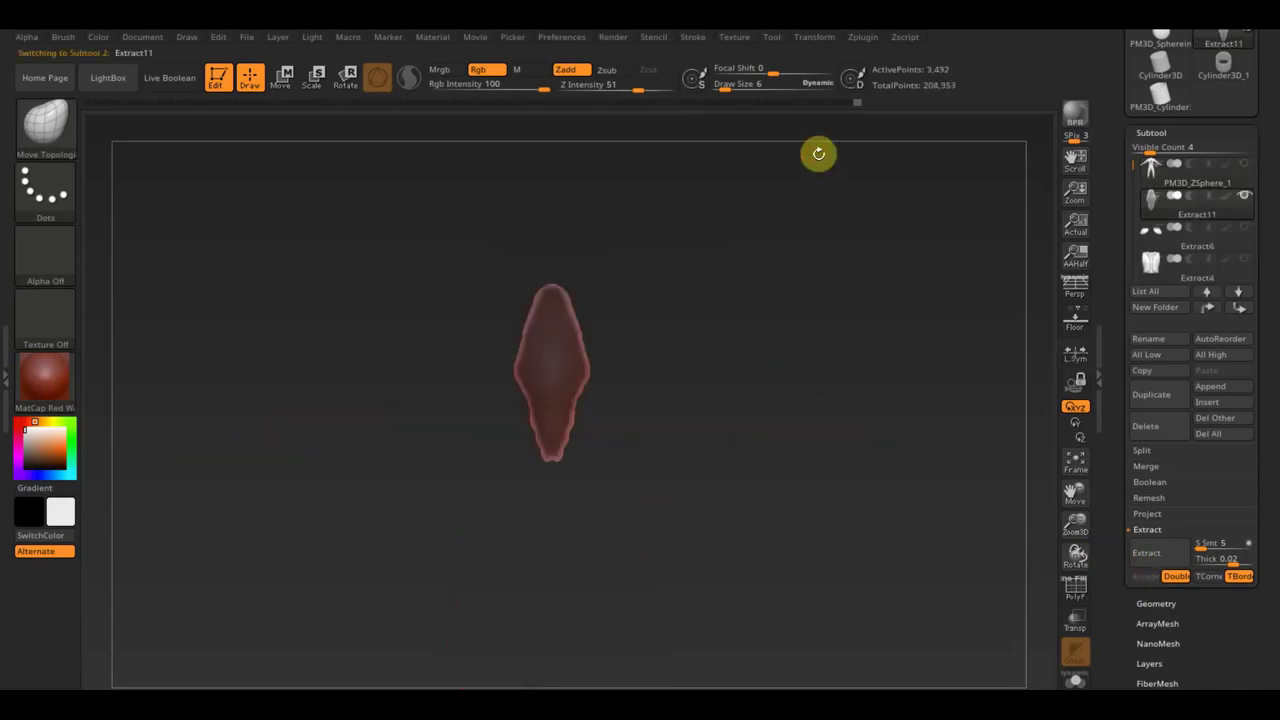
pyautogui.press('shift')
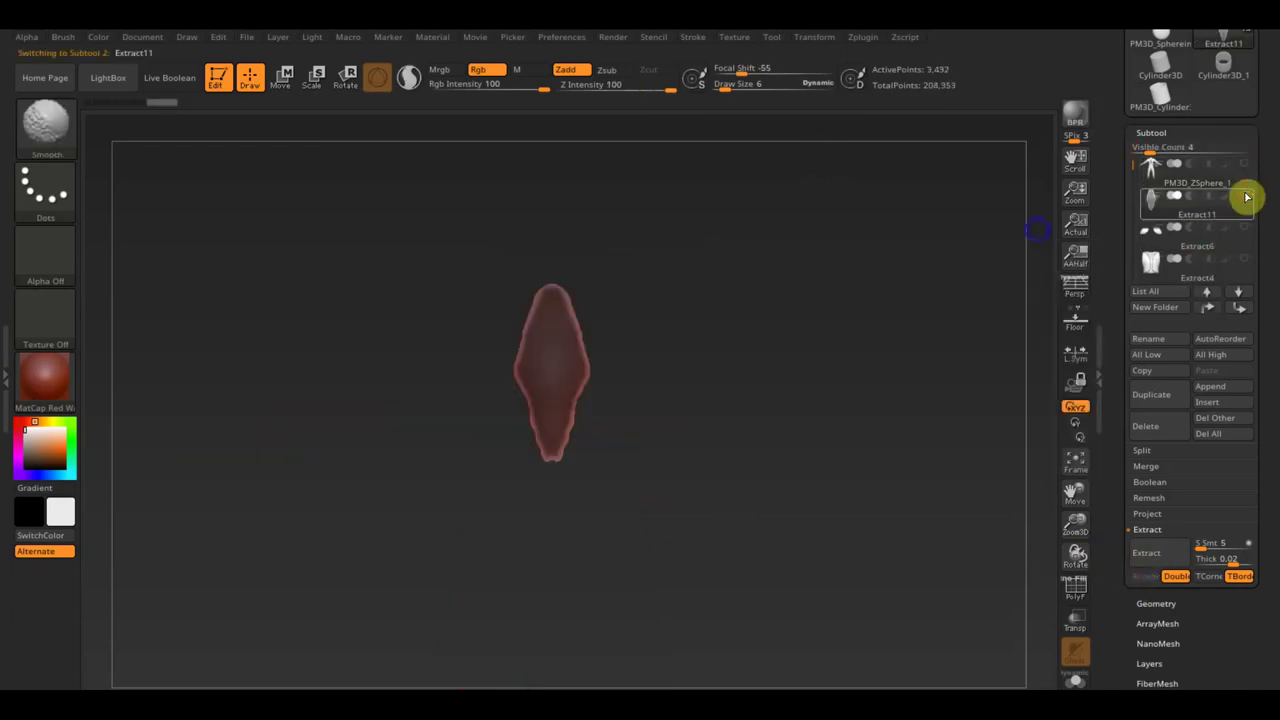
pyautogui.keyDown('shift'); pyautogui.click(1247, 197); pyautogui.keyUp('shift')
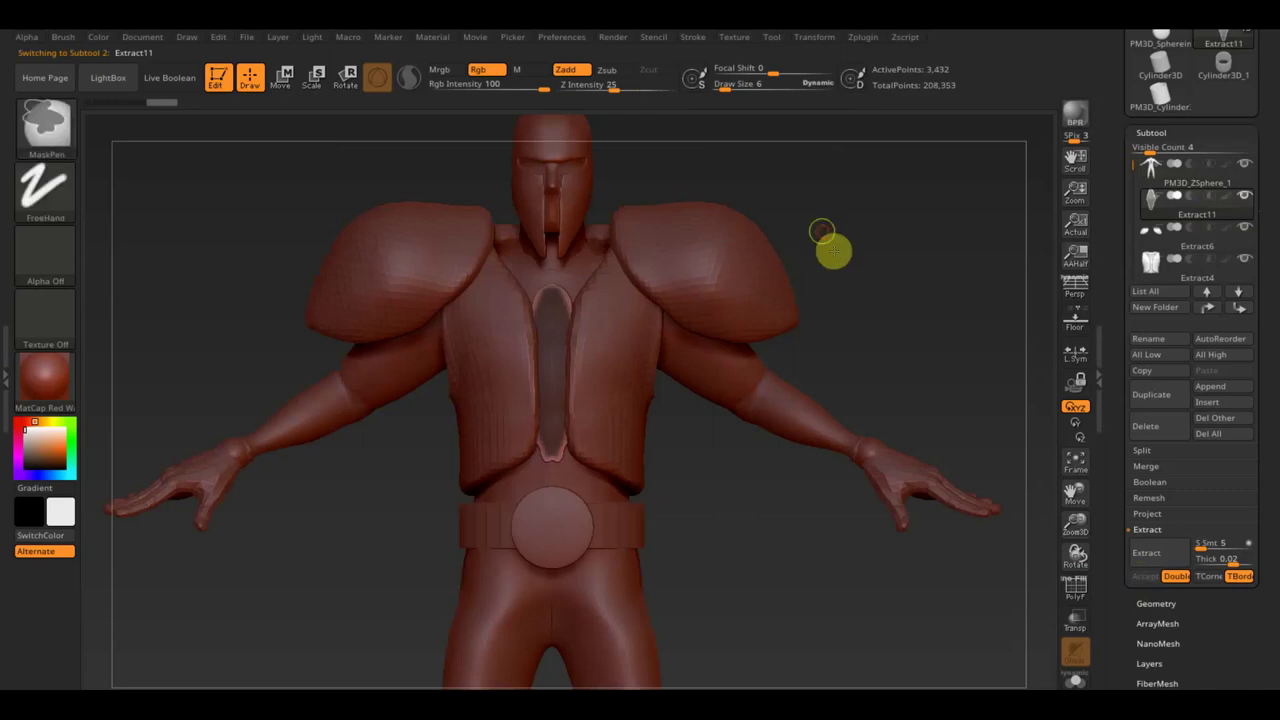
pyautogui.keyDown('ctrl'); pyautogui.click(833, 251); pyautogui.keyUp('ctrl')
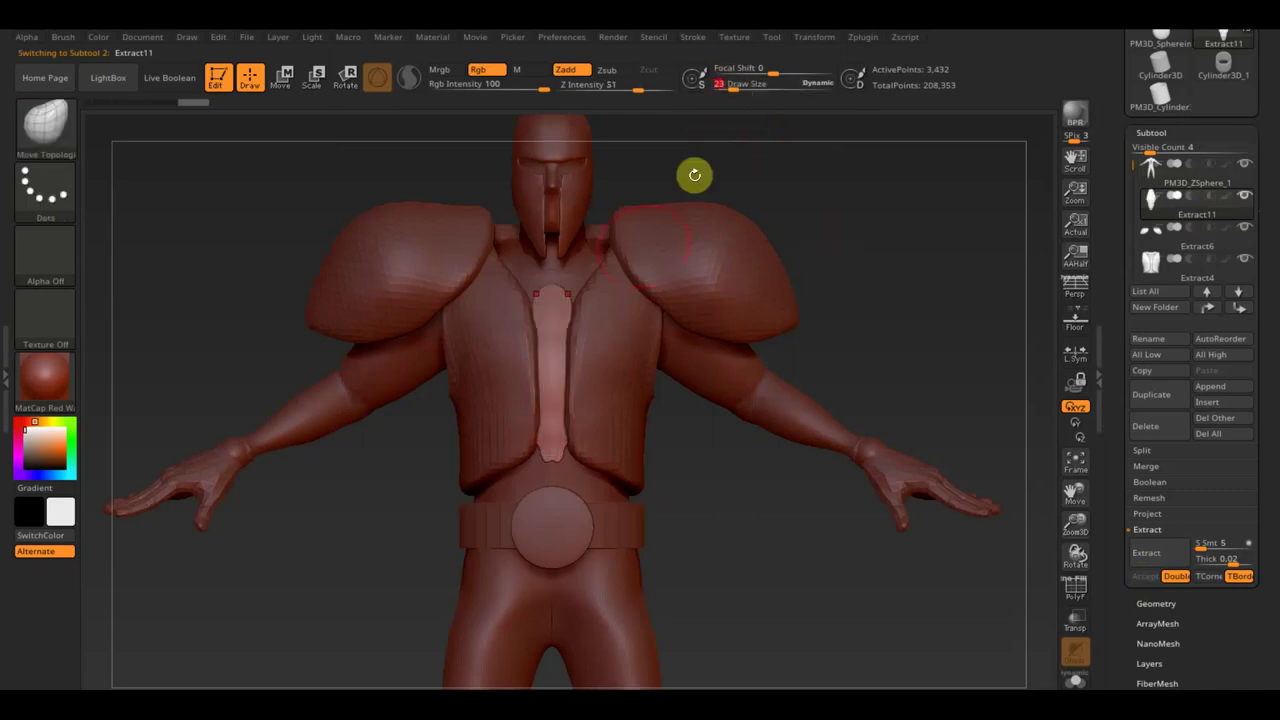
# Smooth the Extract11 chest strip and pull it downward into shape
pyautogui.press('shift')
pyautogui.keyDown('shift'); pyautogui.moveTo(546, 298); pyautogui.dragTo(544, 438); pyautogui.keyUp('shift')
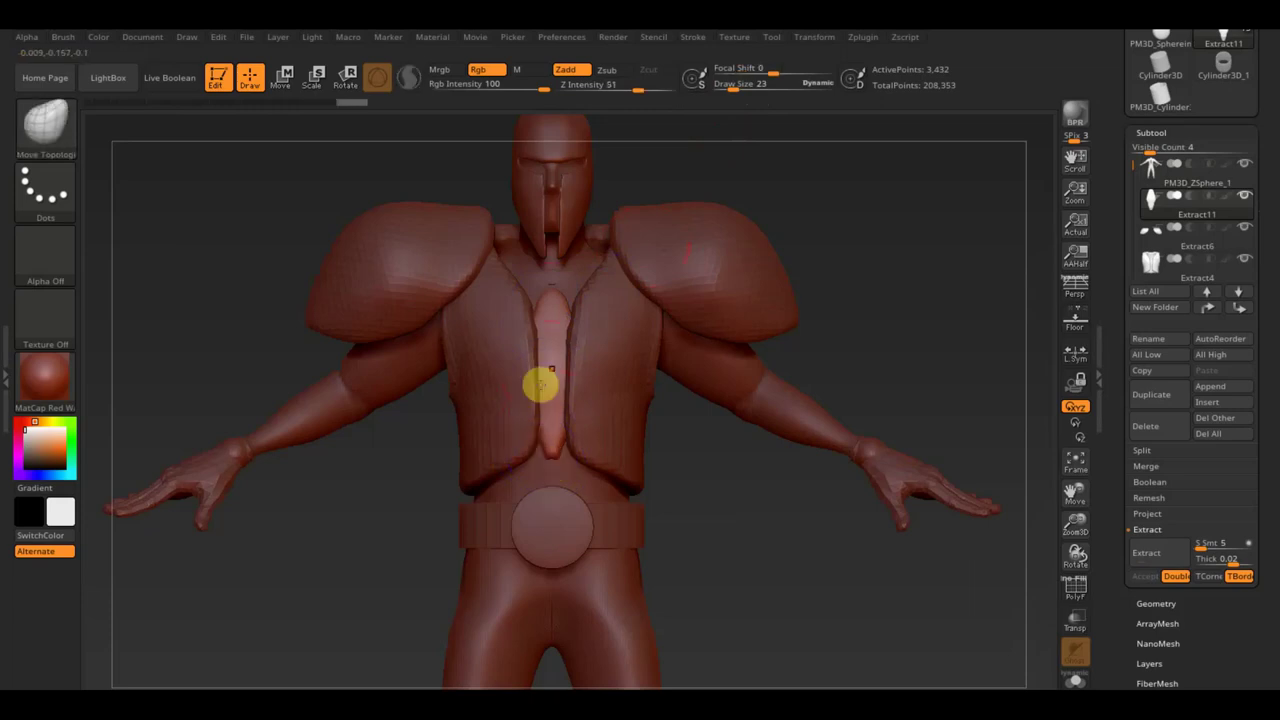
pyautogui.moveTo(880, 206); pyautogui.dragTo(820, 241)
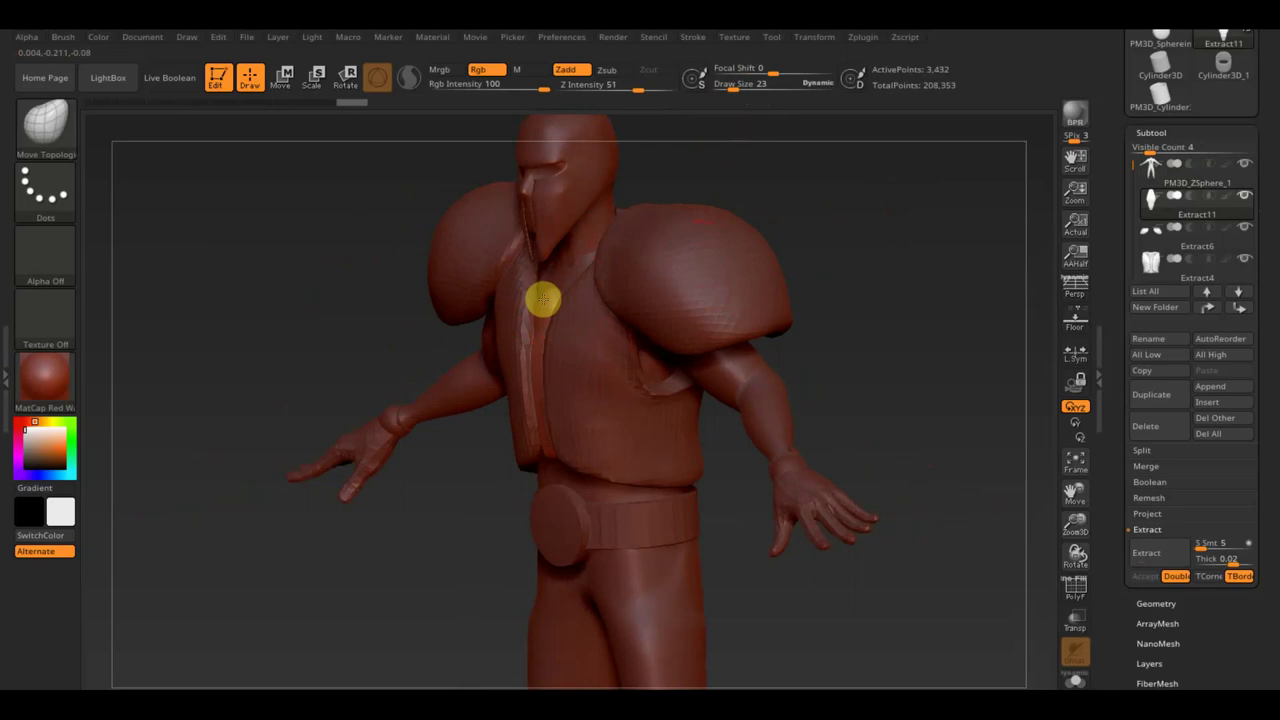
pyautogui.moveTo(541, 298)
pyautogui.mouseDown()
pyautogui.moveTo(544, 330)
pyautogui.moveTo(539, 305)
pyautogui.mouseUp()
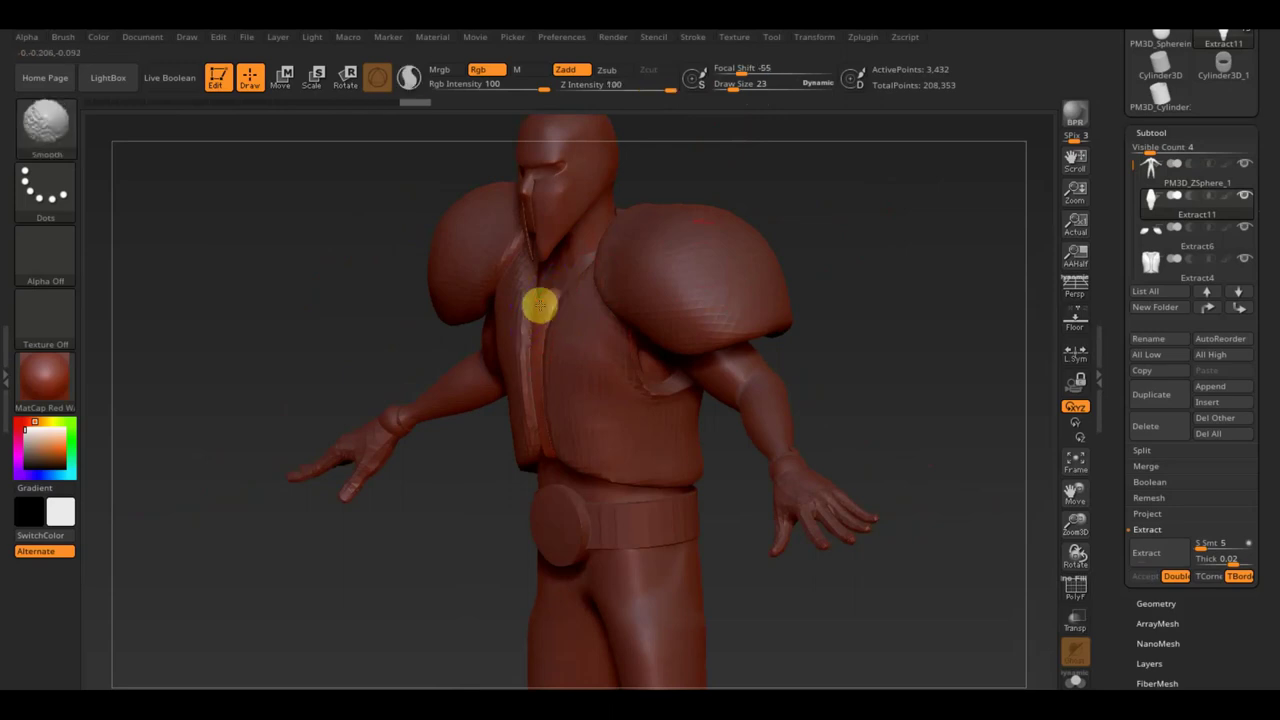
pyautogui.moveTo(790, 280)
pyautogui.mouseDown()
pyautogui.moveTo(920, 243)
pyautogui.moveTo(866, 237)
pyautogui.moveTo(870, 265)
pyautogui.mouseUp()
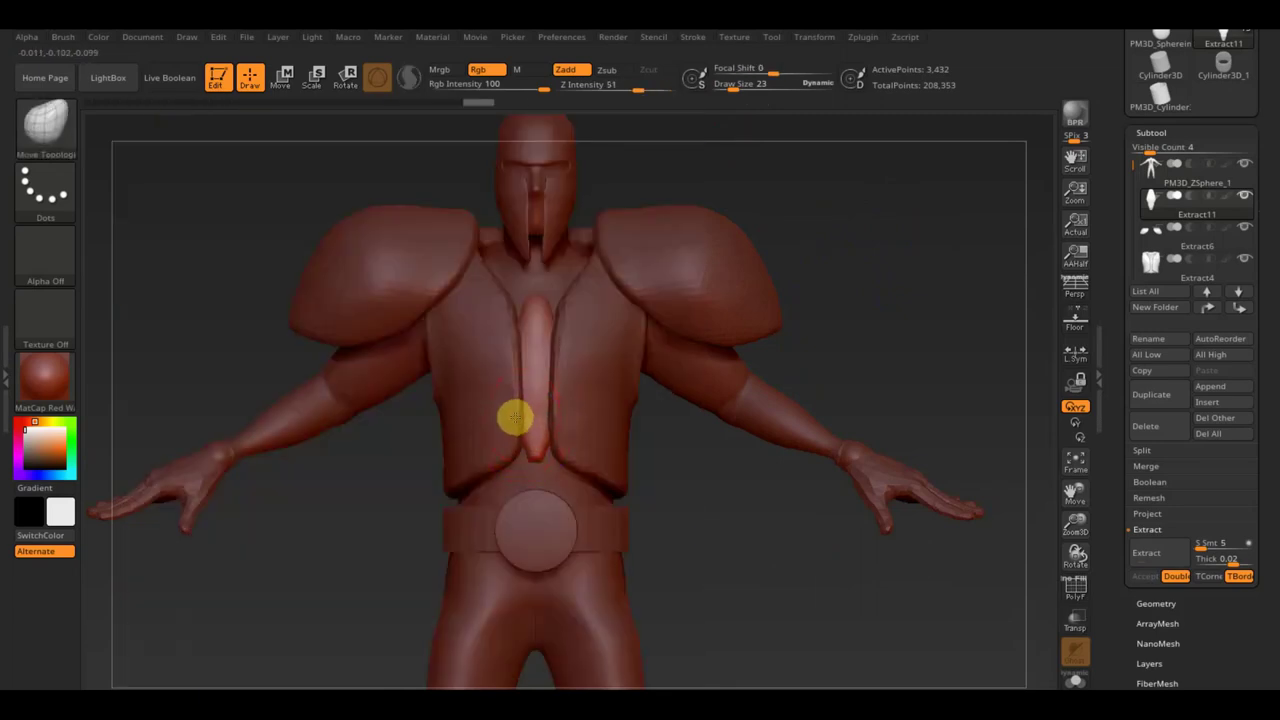
pyautogui.press('shift')
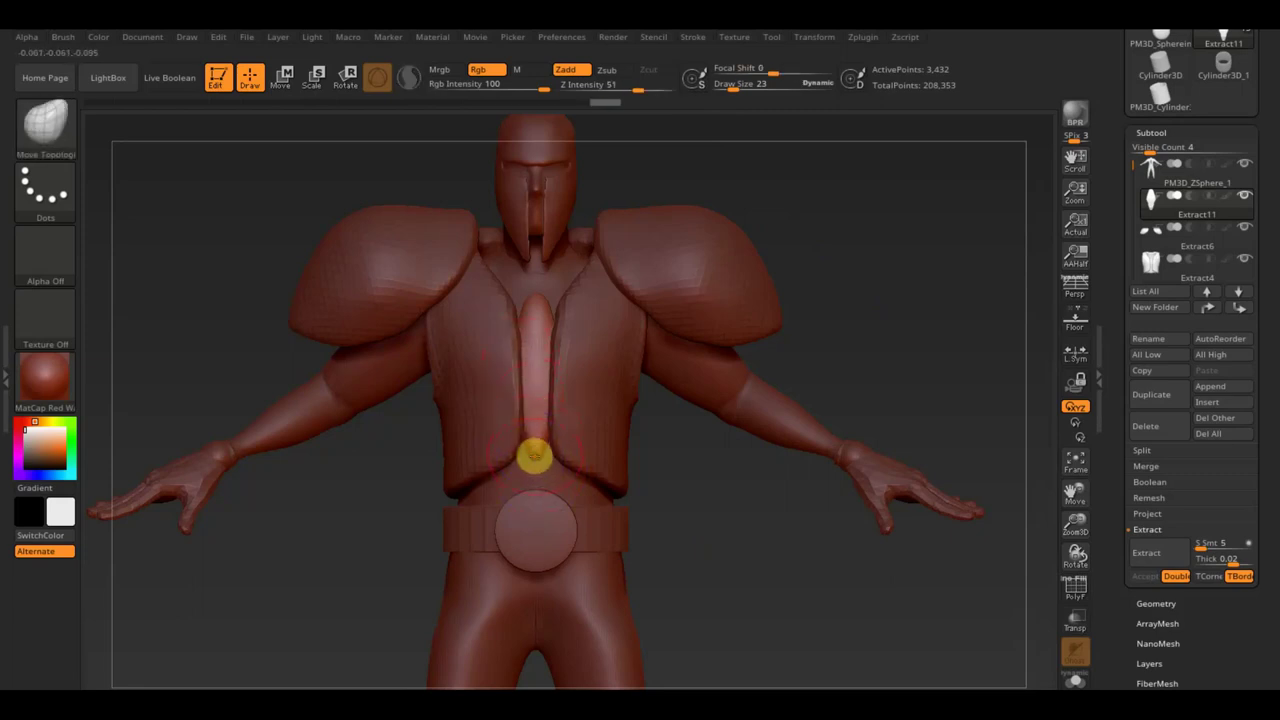
pyautogui.click(280, 78)
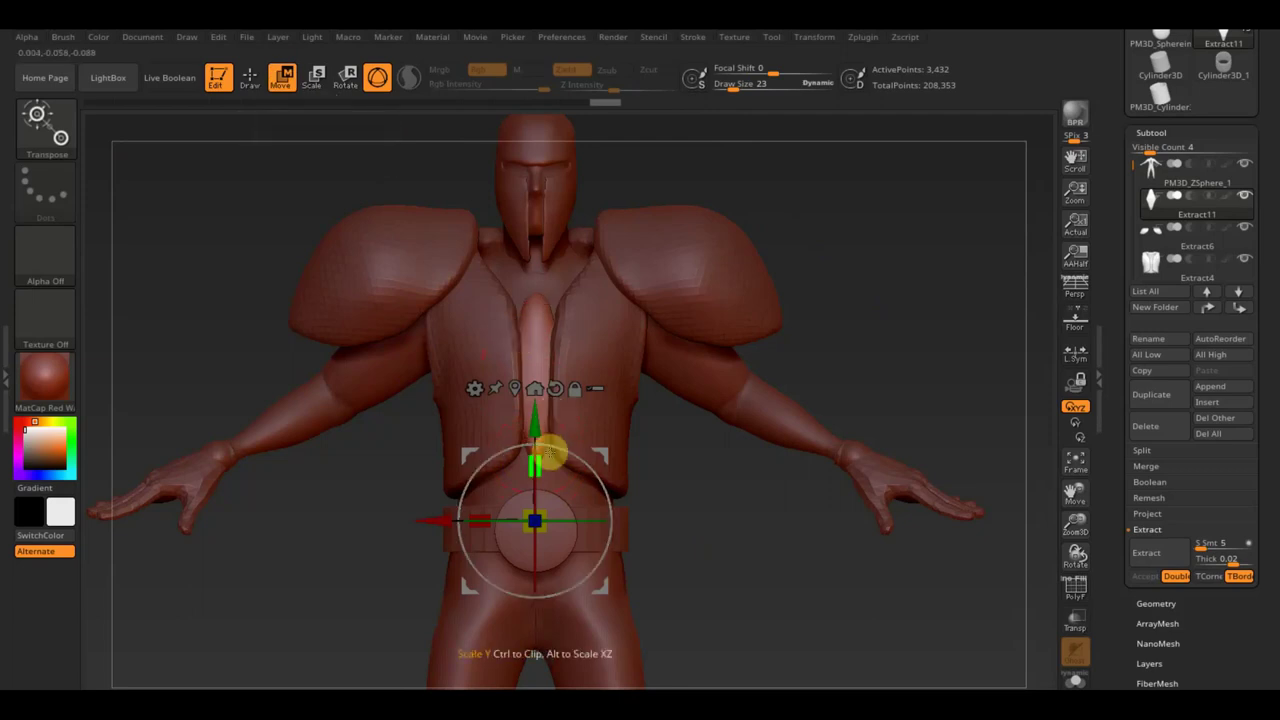
pyautogui.moveTo(537, 466); pyautogui.dragTo(537, 404)
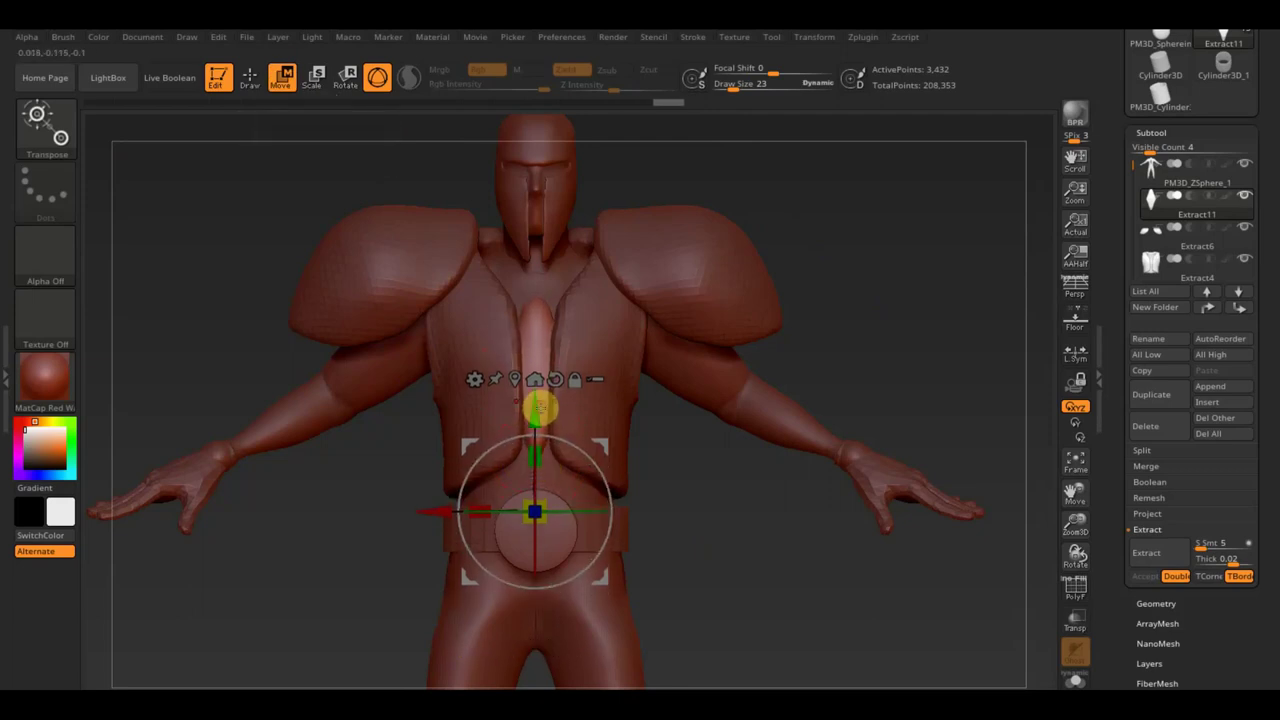
pyautogui.moveTo(820, 343)
pyautogui.mouseDown()
pyautogui.moveTo(836, 346)
pyautogui.moveTo(826, 334)
pyautogui.mouseUp()
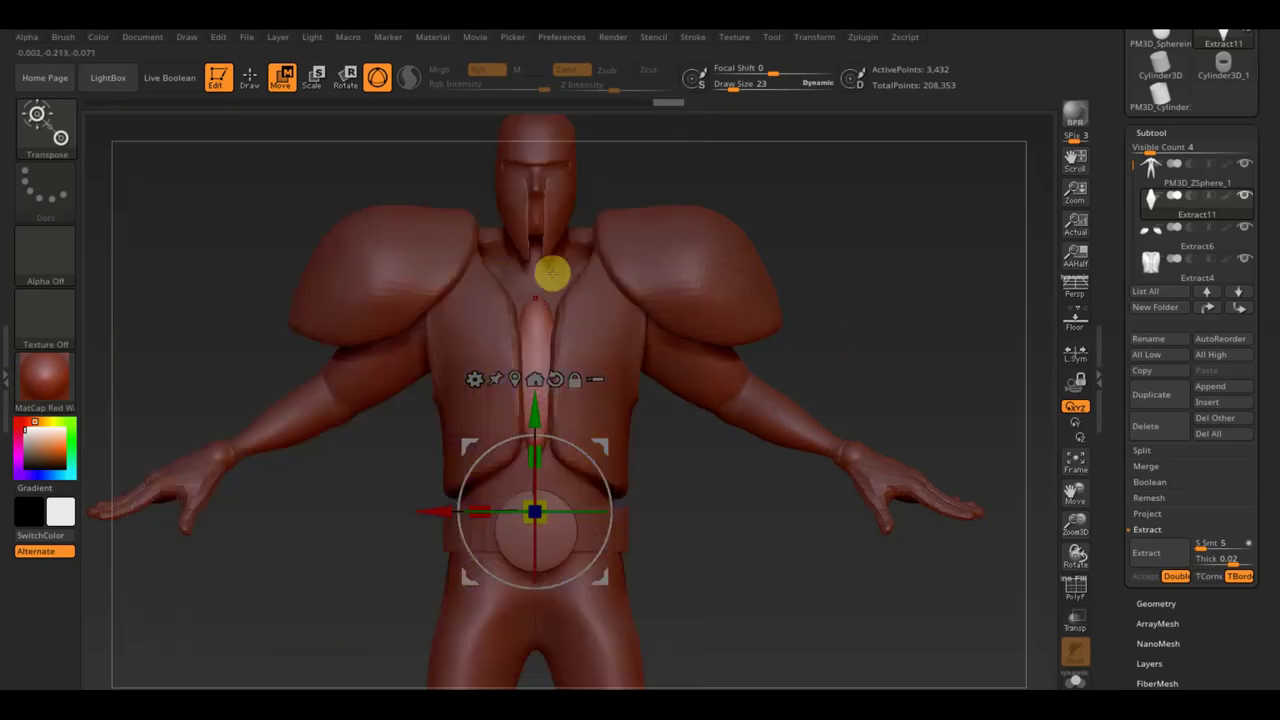
pyautogui.moveTo(840, 234)
pyautogui.mouseDown()
pyautogui.moveTo(883, 240)
pyautogui.moveTo(863, 241)
pyautogui.mouseUp()
pyautogui.keyDown('alt'); pyautogui.moveTo(877, 291); pyautogui.dragTo(870, 198); pyautogui.keyUp('alt')
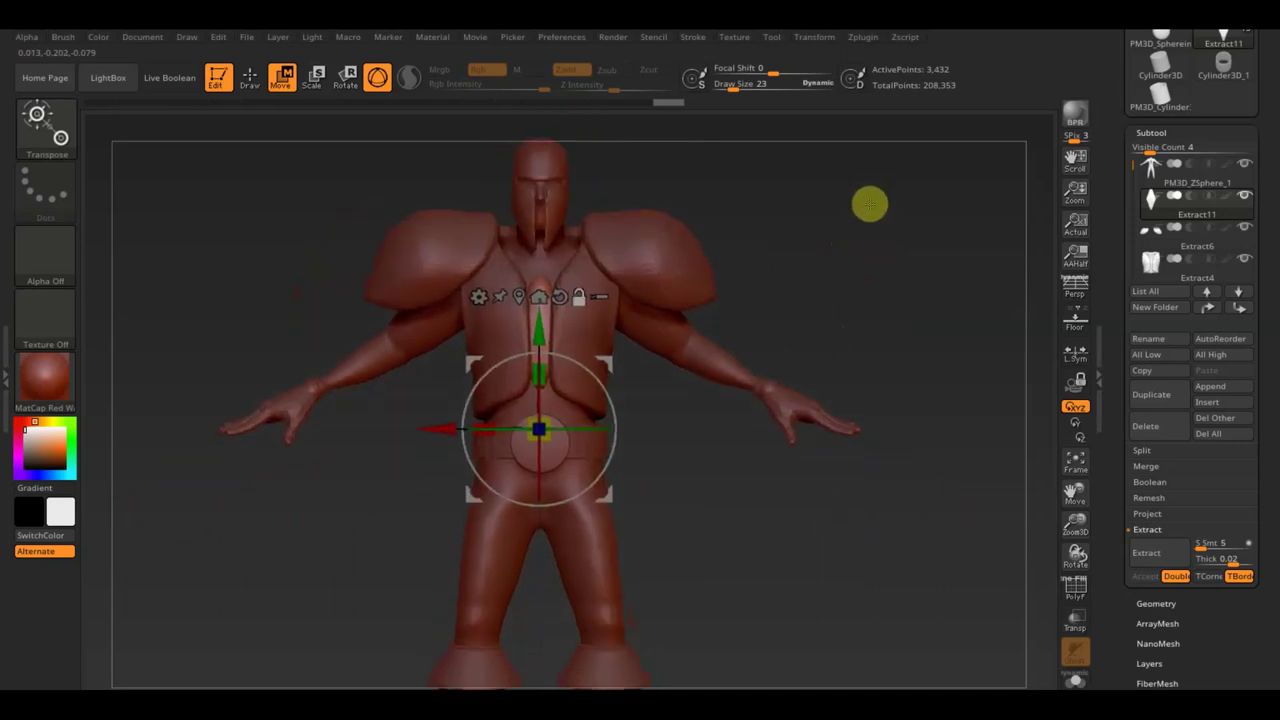
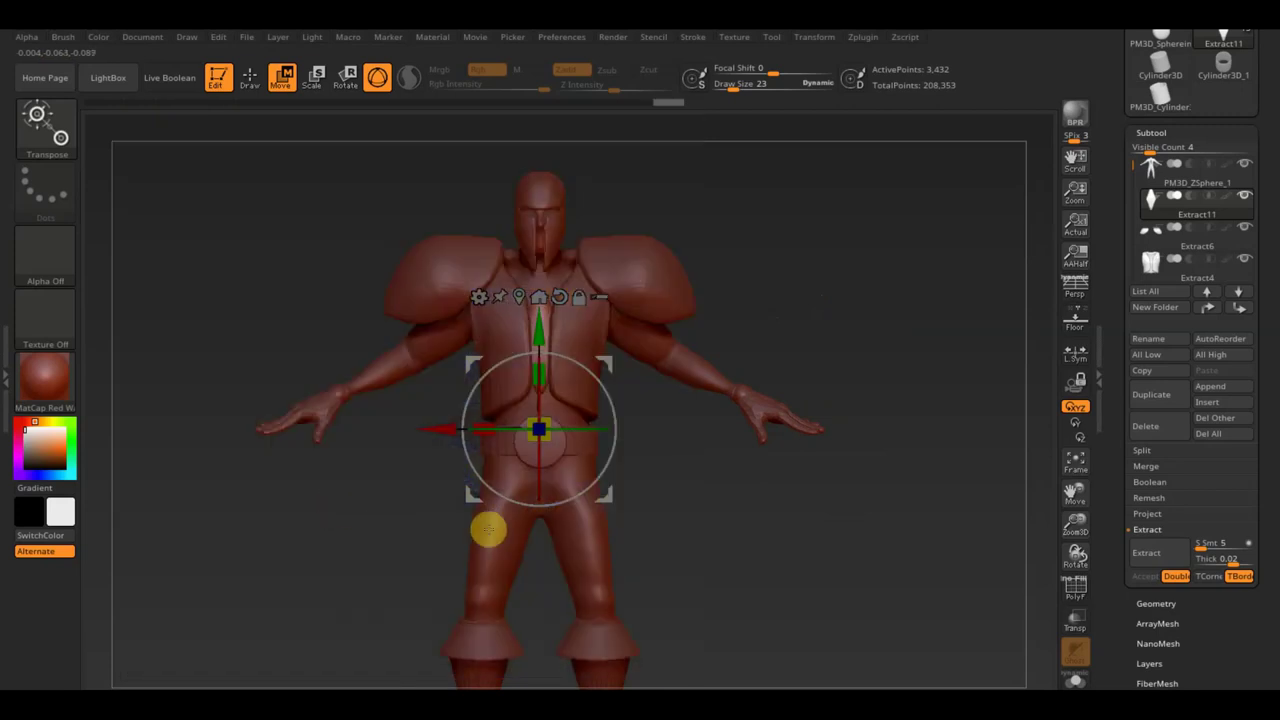
# Leave transform mode and make PM3D_ZSphere_1 the active body mesh, viewed from the side
pyautogui.click(250, 78)
pyautogui.moveTo(316, 286); pyautogui.dragTo(340, 286)
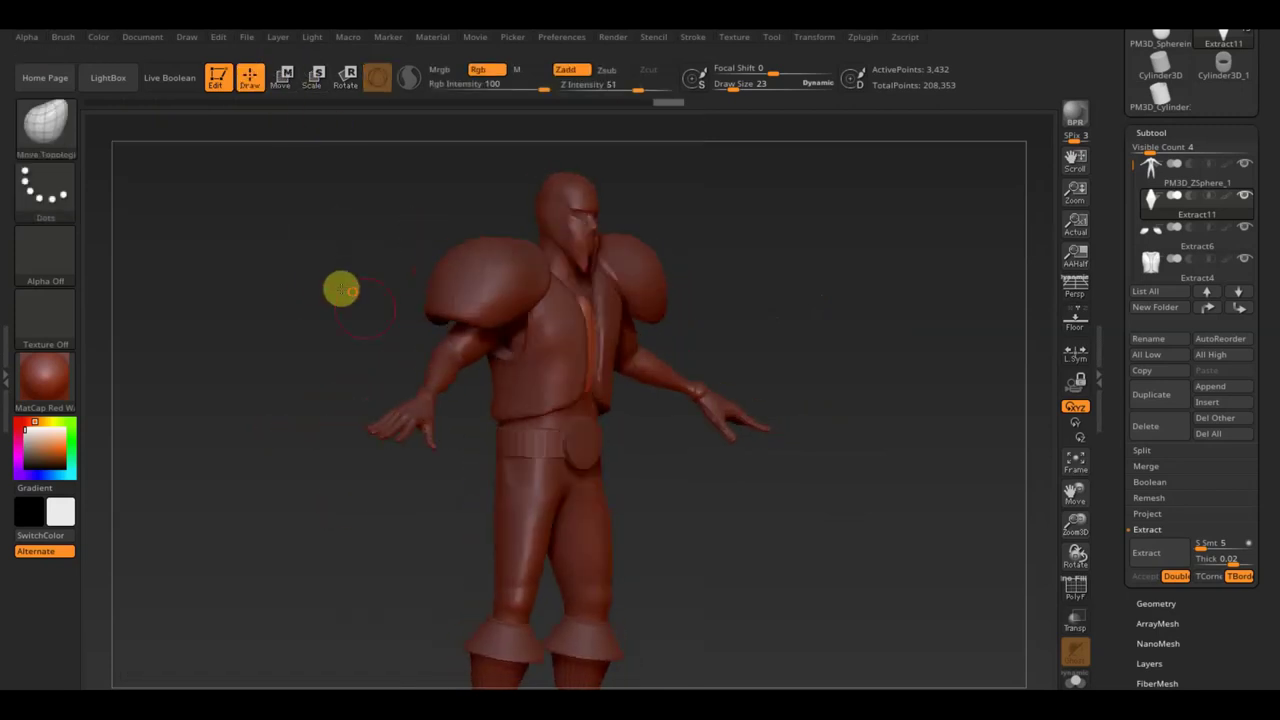
pyautogui.keyDown('alt'); pyautogui.click(517, 505); pyautogui.keyUp('alt')
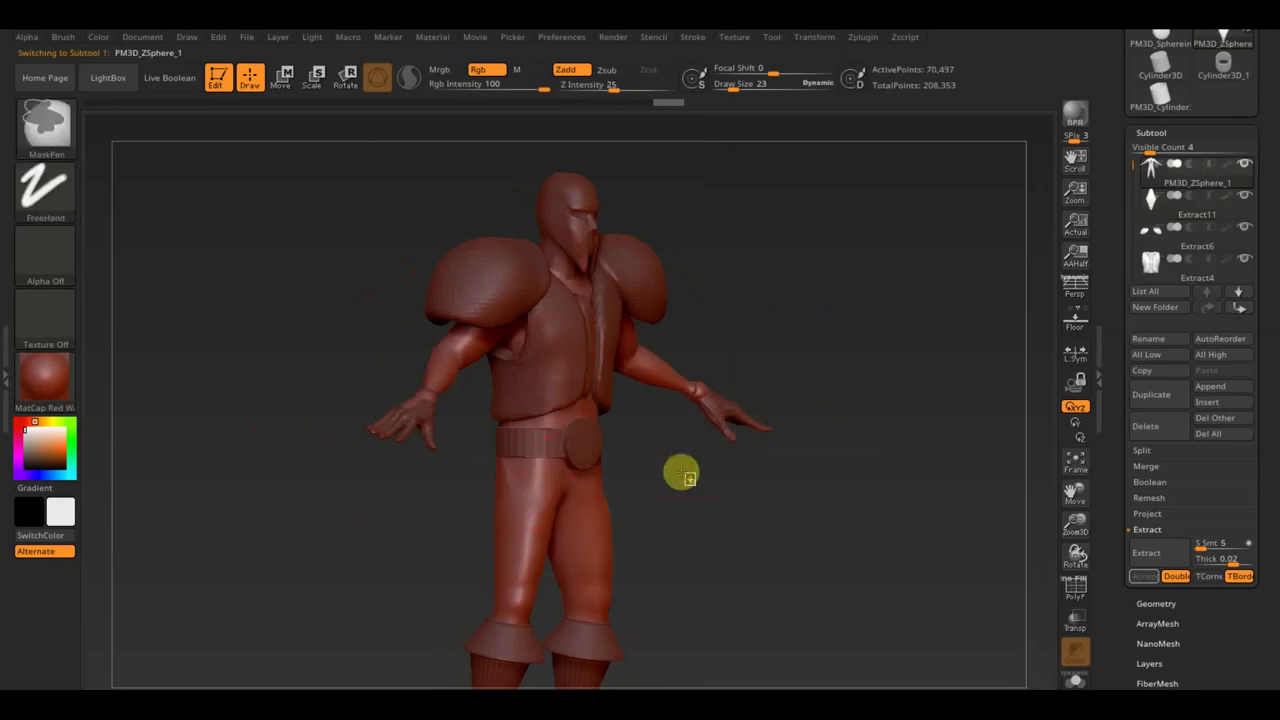
pyautogui.keyDown('shift'); pyautogui.moveTo(720, 511); pyautogui.dragTo(741, 519); pyautogui.keyUp('shift')
# Paint a mask over the front of both thighs with MaskPen
pyautogui.press('ctrl')
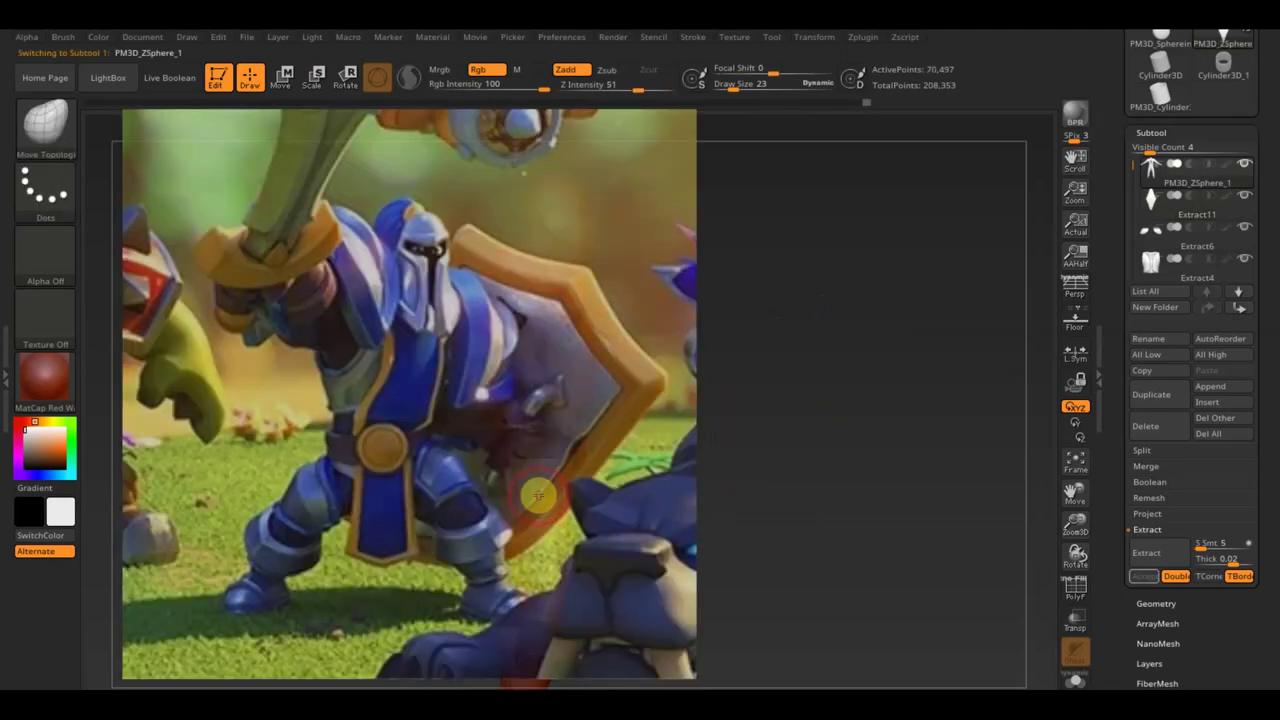
pyautogui.press('shift')
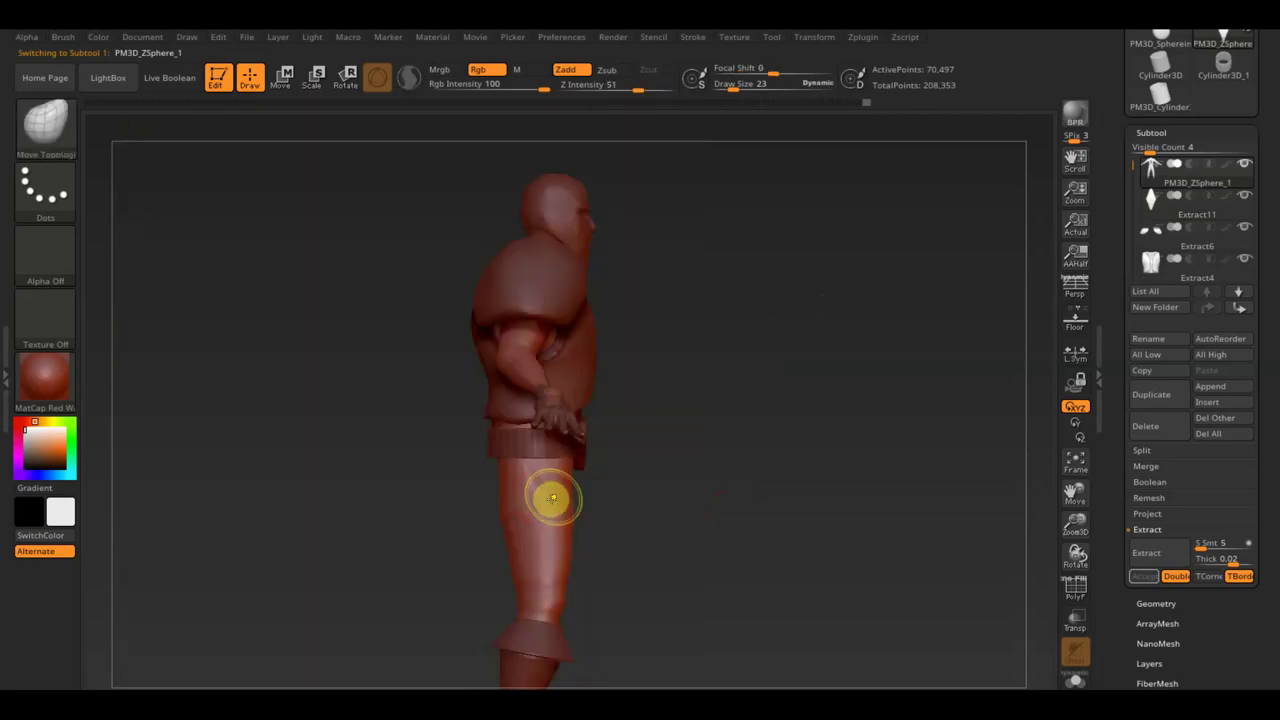
pyautogui.press('ctrl')
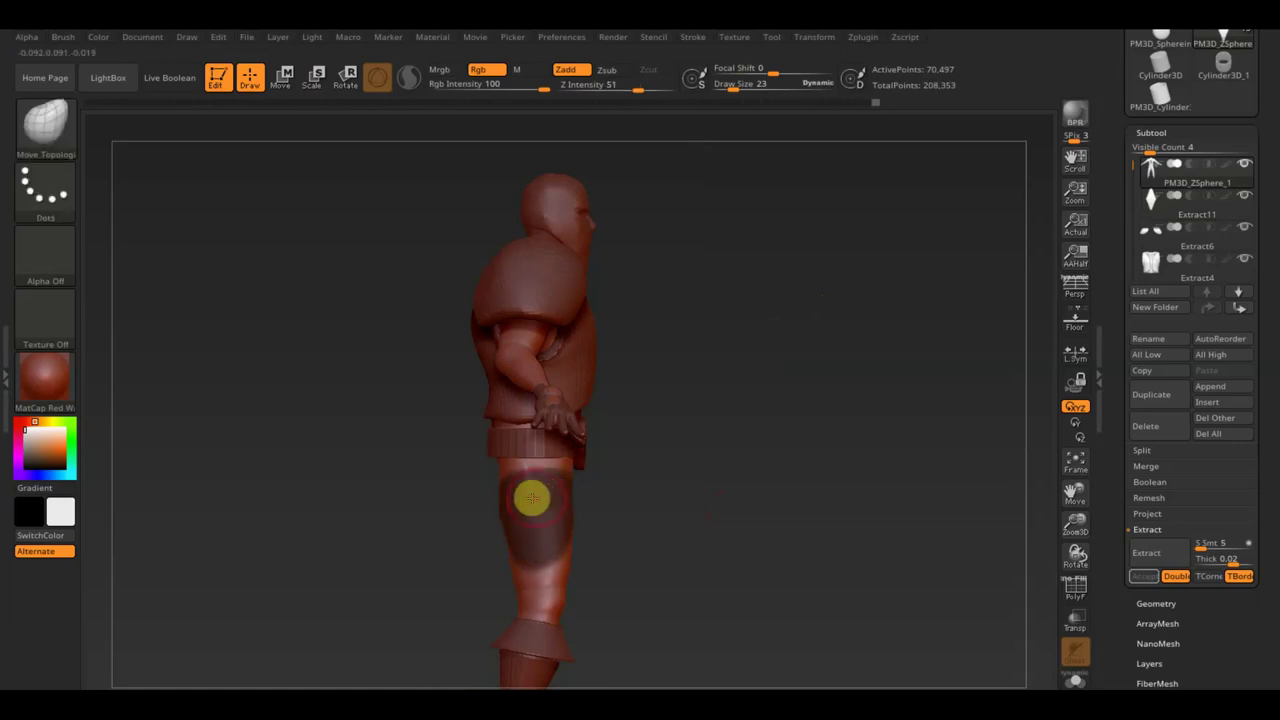
pyautogui.keyDown('shift'); pyautogui.moveTo(610, 500); pyautogui.dragTo(746, 502); pyautogui.keyUp('shift')
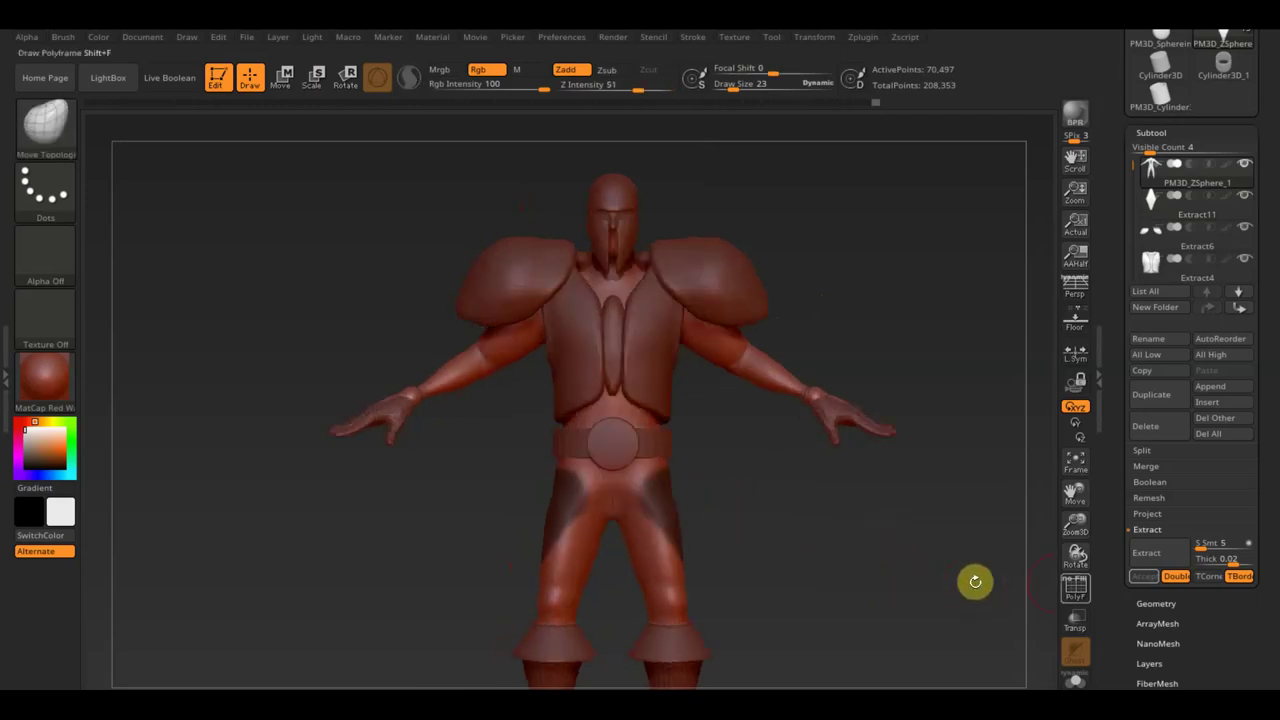
# Extract the masked thighs into the new Extract12 plate subtool and inspect it from several angles
pyautogui.click(1160, 550)
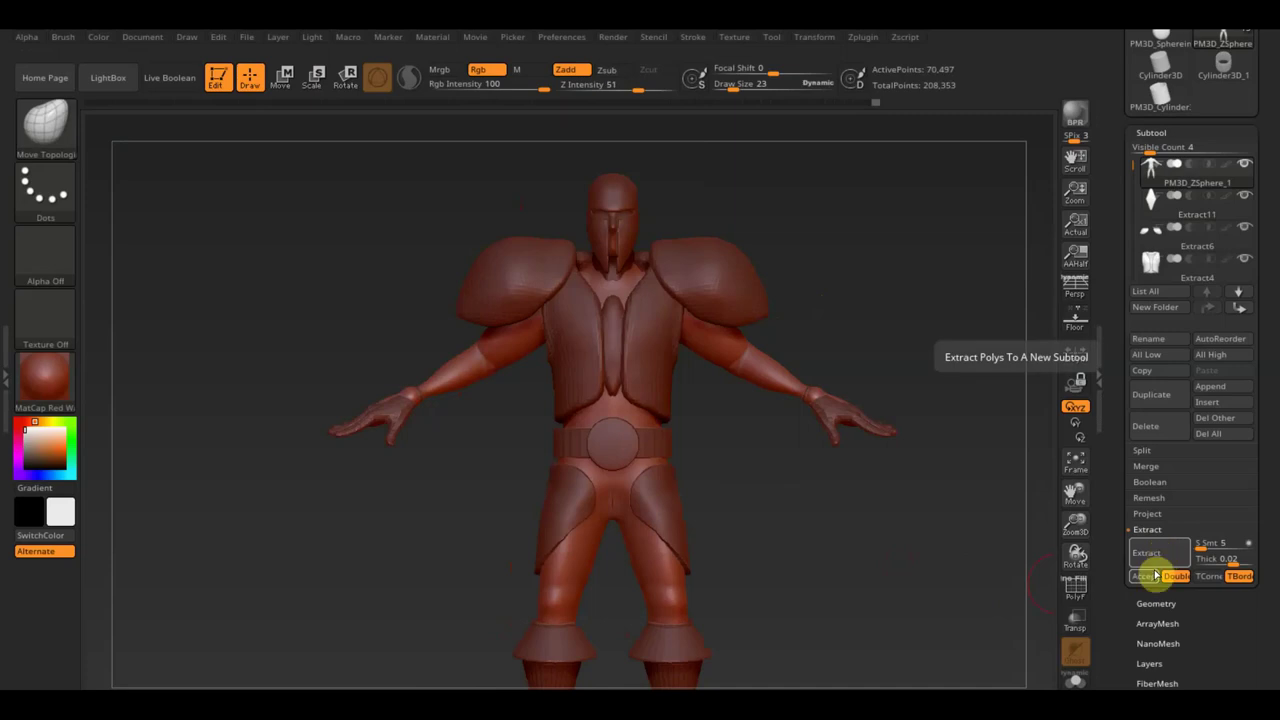
pyautogui.click(1143, 578)
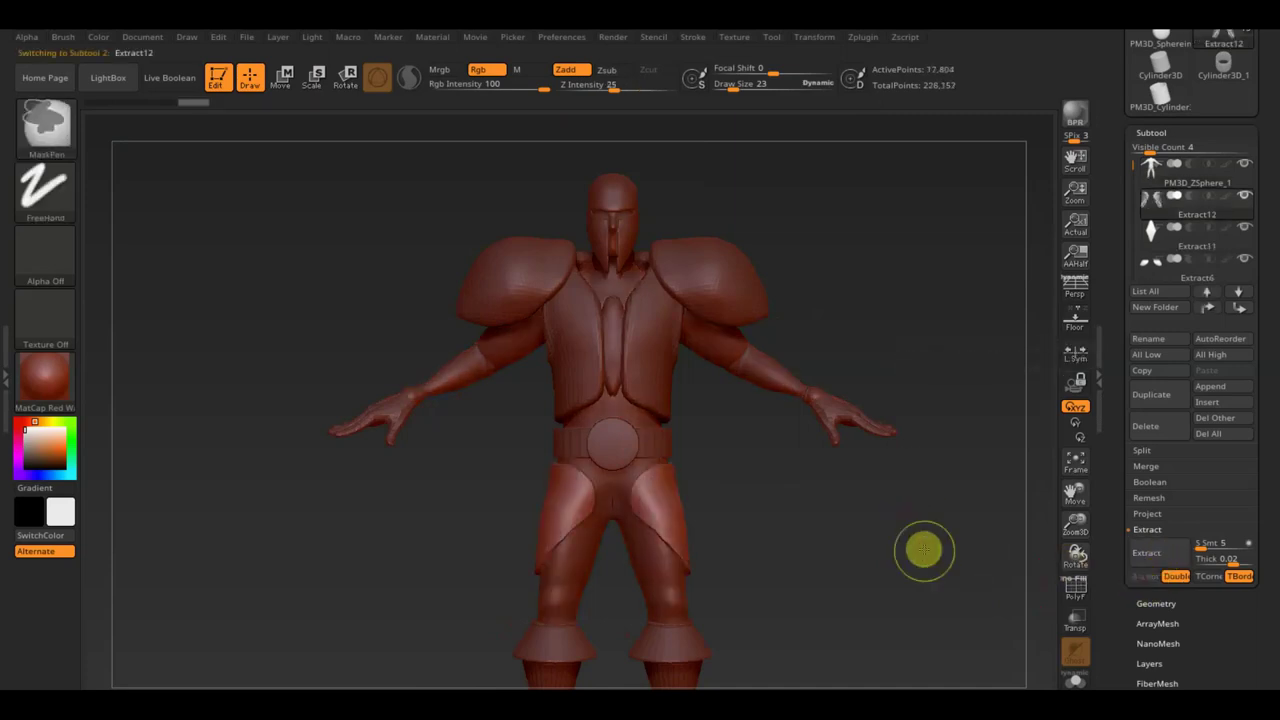
pyautogui.press('shift')
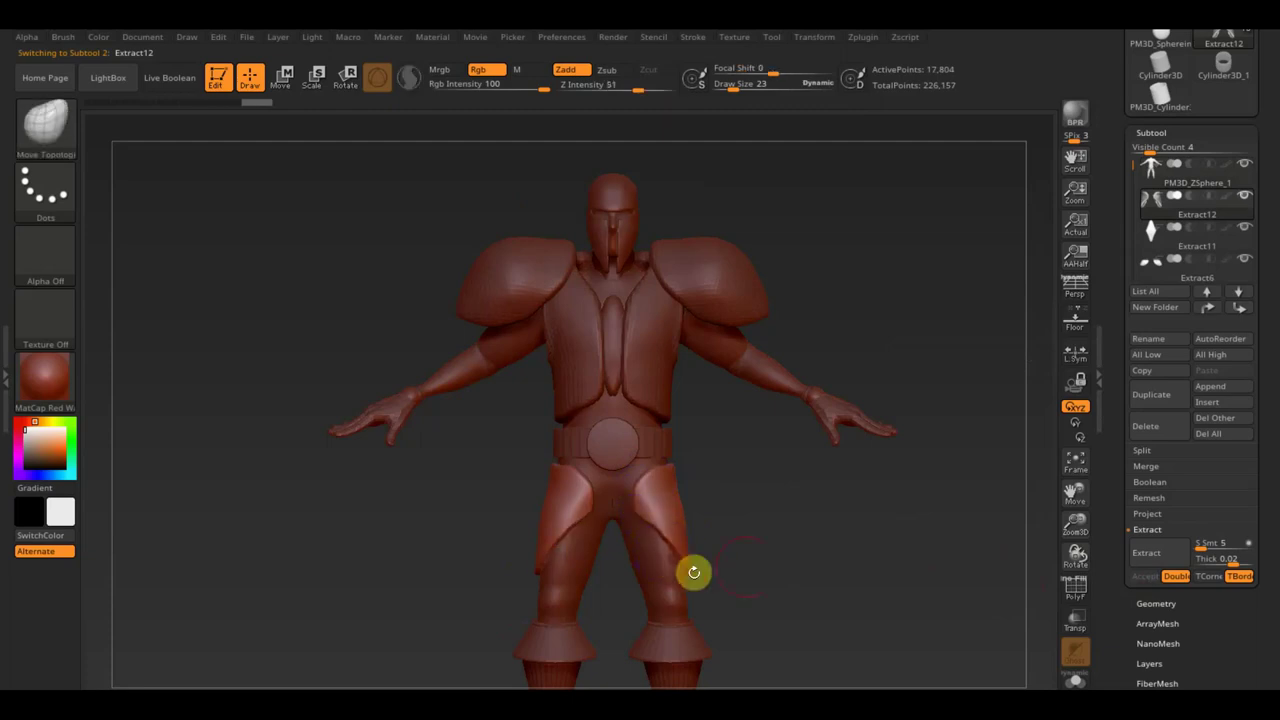
pyautogui.moveTo(777, 546)
pyautogui.mouseDown()
pyautogui.moveTo(754, 514)
pyautogui.moveTo(751, 460)
pyautogui.moveTo(768, 548)
pyautogui.mouseUp()
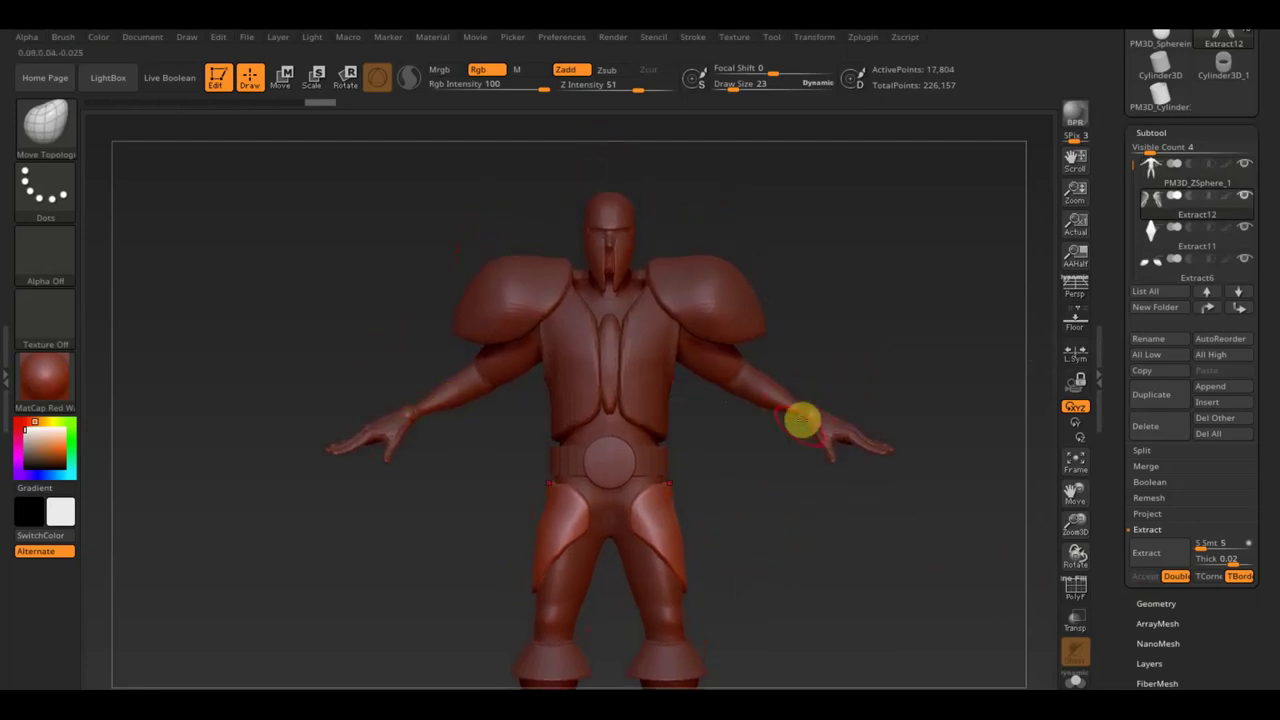
pyautogui.moveTo(855, 500)
pyautogui.mouseDown()
pyautogui.moveTo(829, 594)
pyautogui.moveTo(866, 565)
pyautogui.moveTo(880, 634)
pyautogui.moveTo(791, 580)
pyautogui.mouseUp()
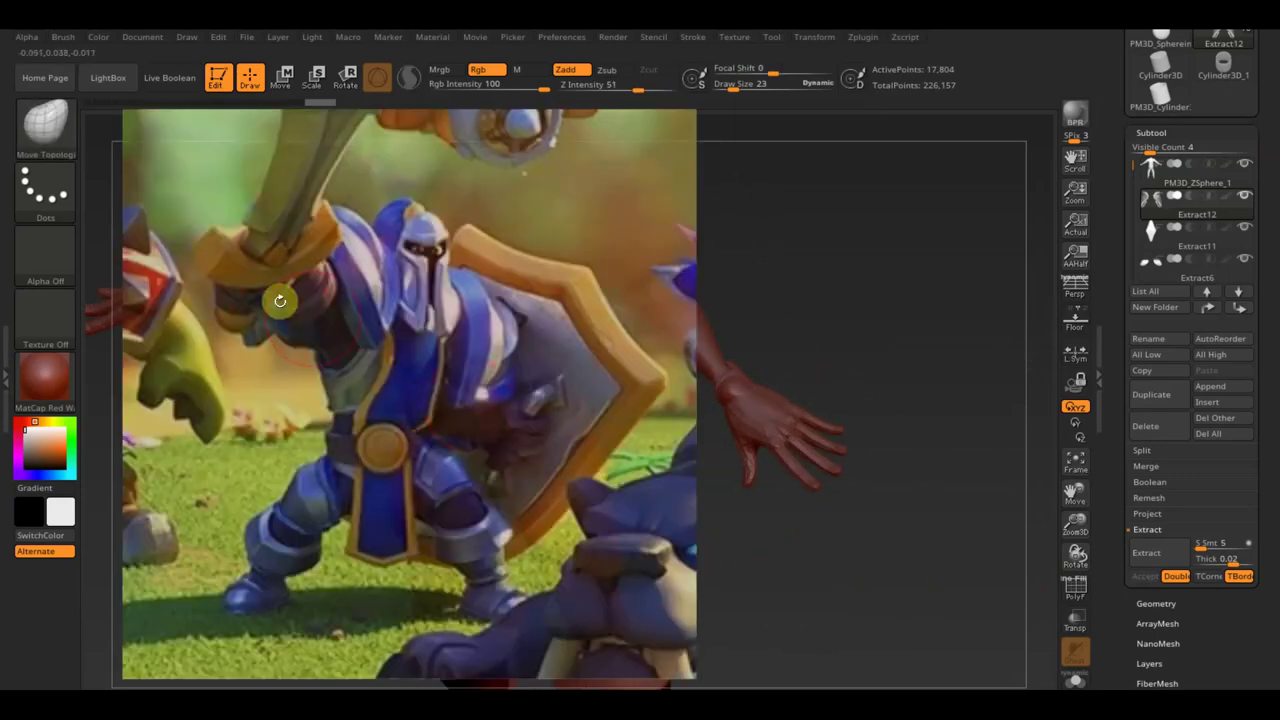
pyautogui.press('shift')
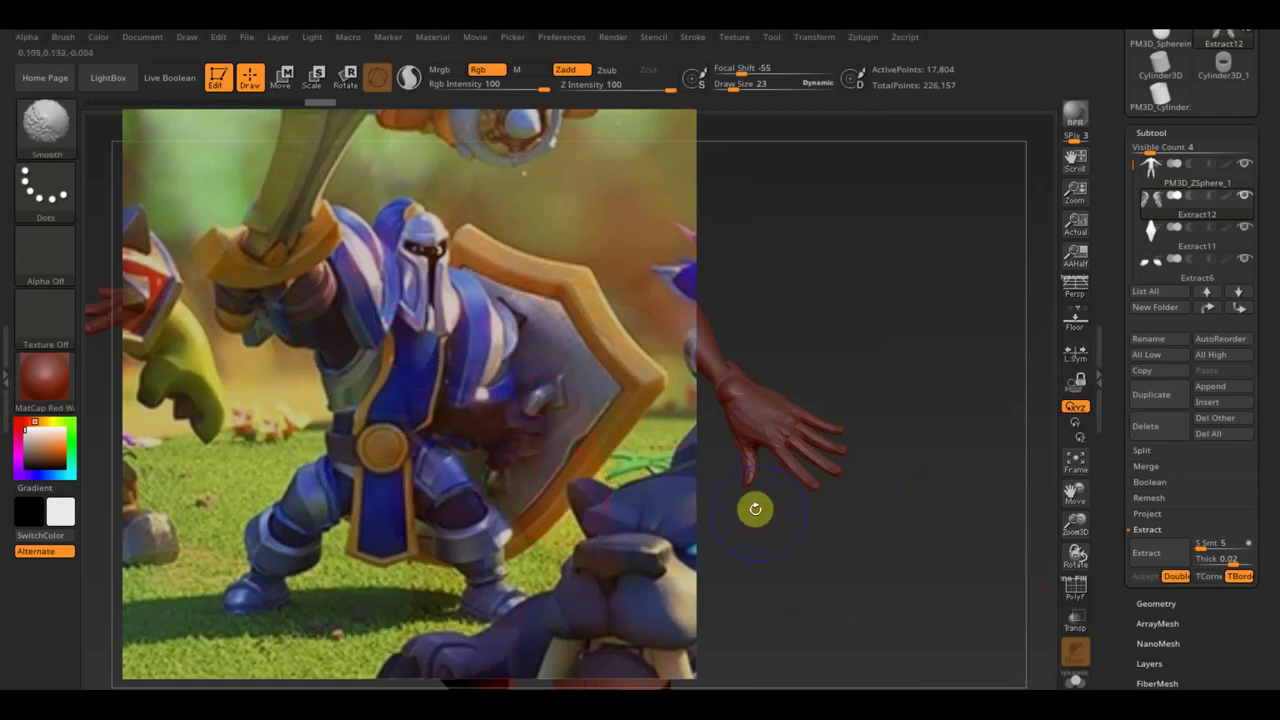
pyautogui.press('shift')
pyautogui.press('shift')
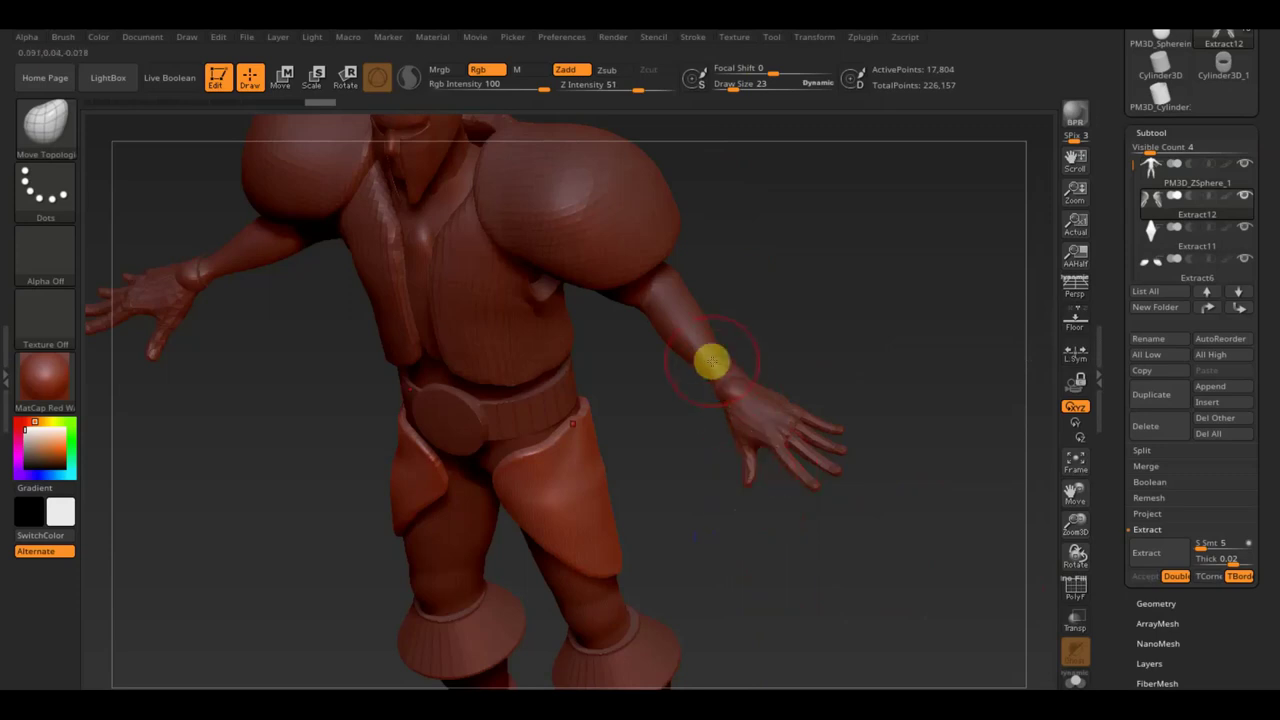
pyautogui.keyDown('shift'); pyautogui.moveTo(845, 341); pyautogui.dragTo(886, 286); pyautogui.keyUp('shift')
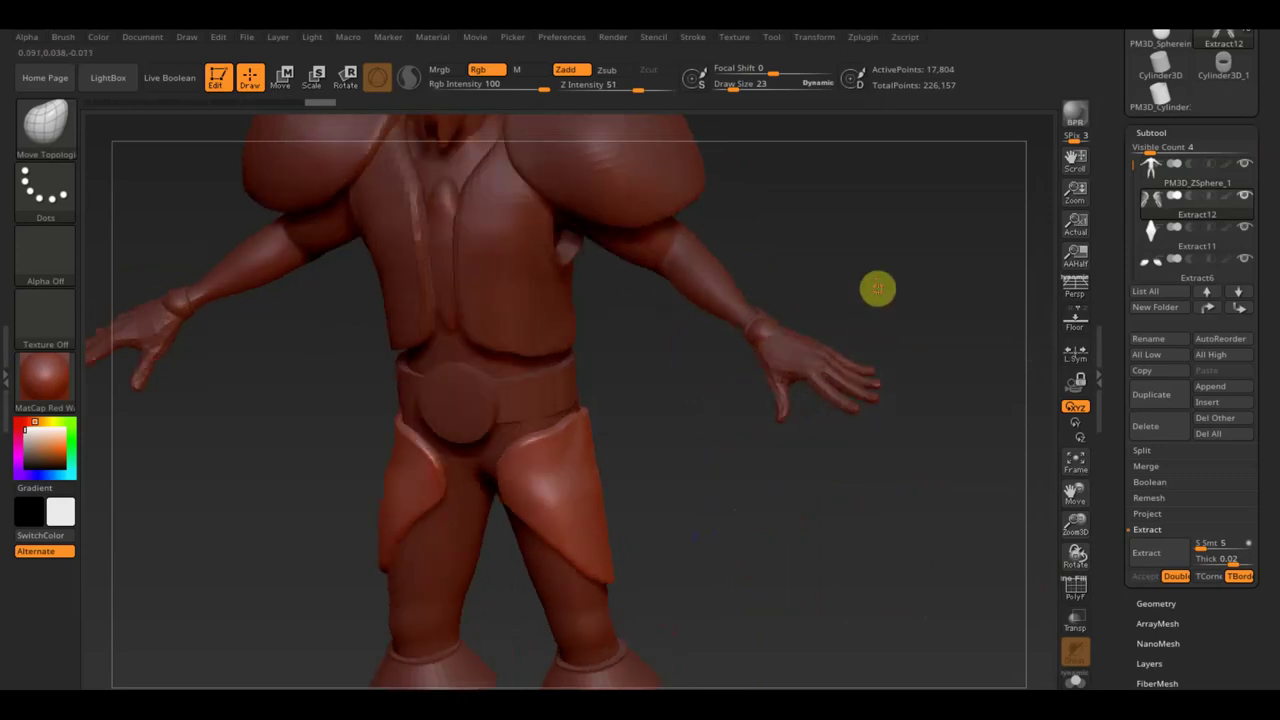
pyautogui.moveTo(737, 453); pyautogui.dragTo(783, 443)
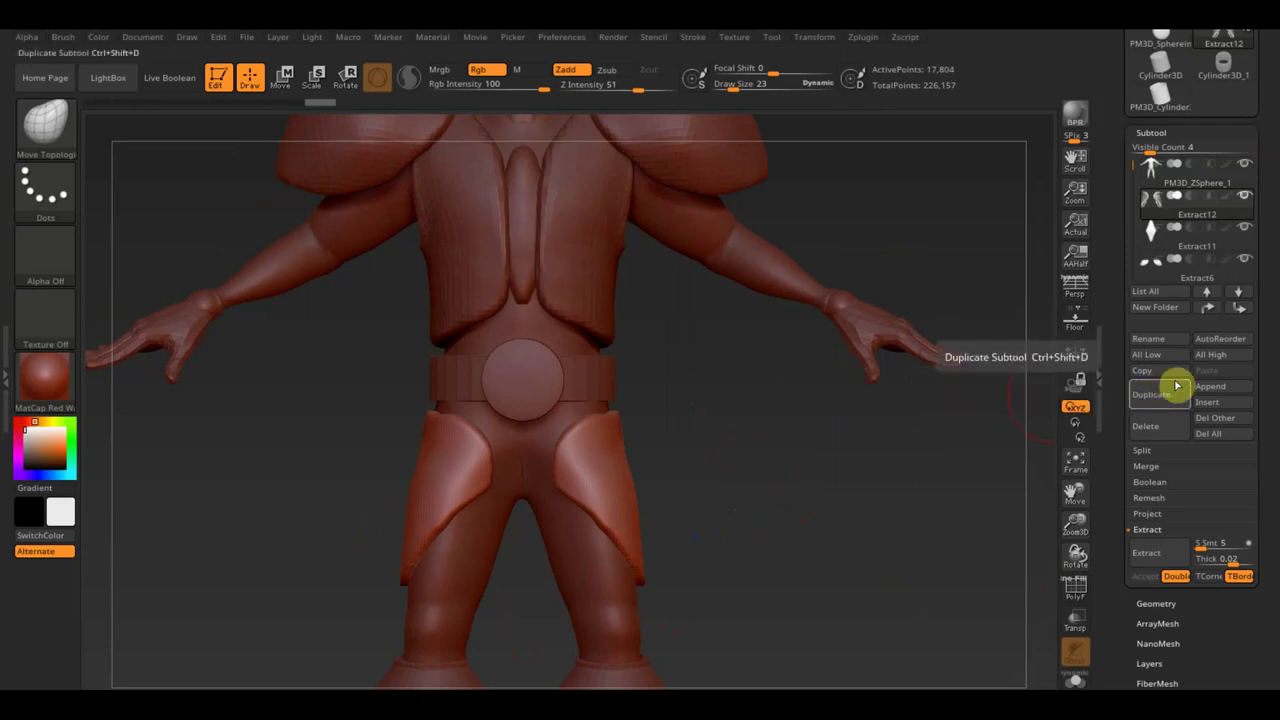
# Duplicate the knee-cuff cylinder subtool PM3D_Cylinder3D2_1
pyautogui.moveTo(805, 518)
pyautogui.mouseDown()
pyautogui.moveTo(774, 509)
pyautogui.moveTo(769, 451)
pyautogui.mouseUp()
pyautogui.keyDown('alt'); pyautogui.click(486, 574); pyautogui.keyUp('alt')
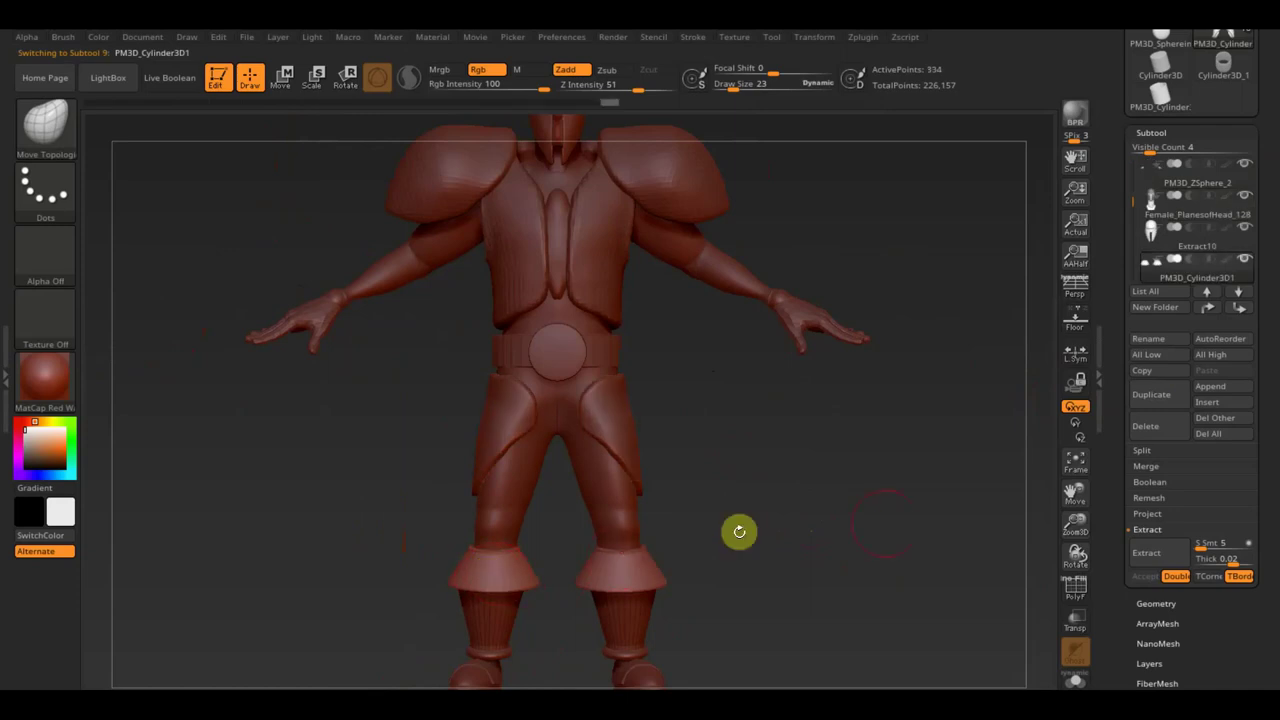
pyautogui.click(1162, 401)
# Mask and hide one knee cuff on the copy, leaving a single cuff visible
pyautogui.moveTo(757, 643)
pyautogui.keyDown('ctrl'); pyautogui.mouseDown()
pyautogui.moveTo(553, 520)
pyautogui.moveTo(564, 517)
pyautogui.mouseUp(); pyautogui.keyUp('ctrl')
pyautogui.keyDown('ctrl'); pyautogui.moveTo(779, 522); pyautogui.dragTo(783, 528); pyautogui.keyUp('ctrl')
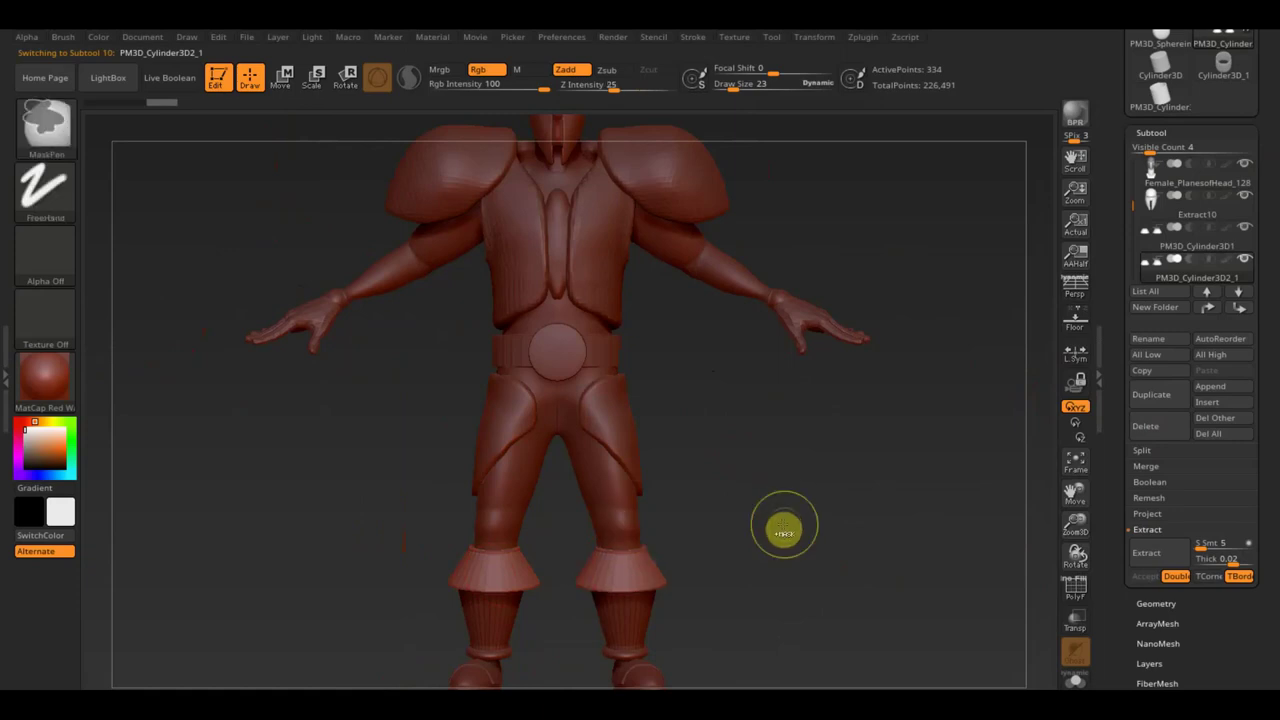
pyautogui.keyDown('ctrl'); pyautogui.moveTo(560, 640); pyautogui.dragTo(419, 514); pyautogui.keyUp('ctrl')
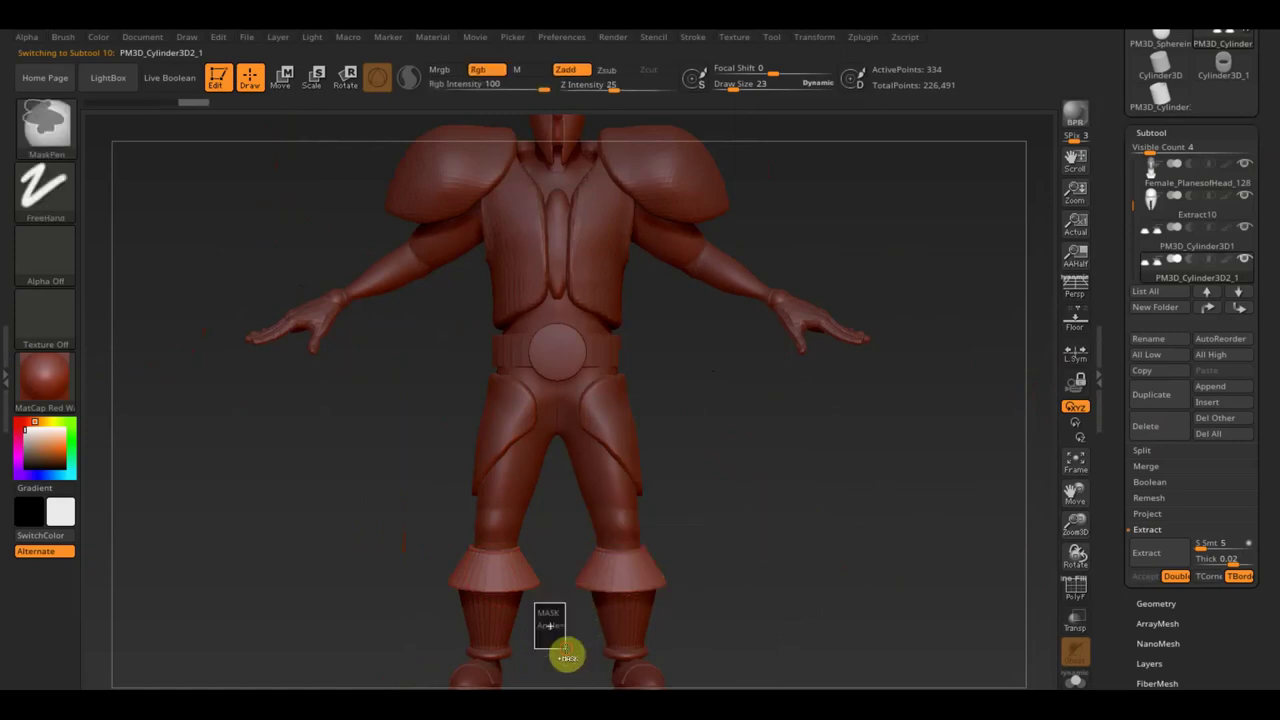
pyautogui.keyDown('ctrl'); pyautogui.click(419, 514); pyautogui.keyUp('ctrl')
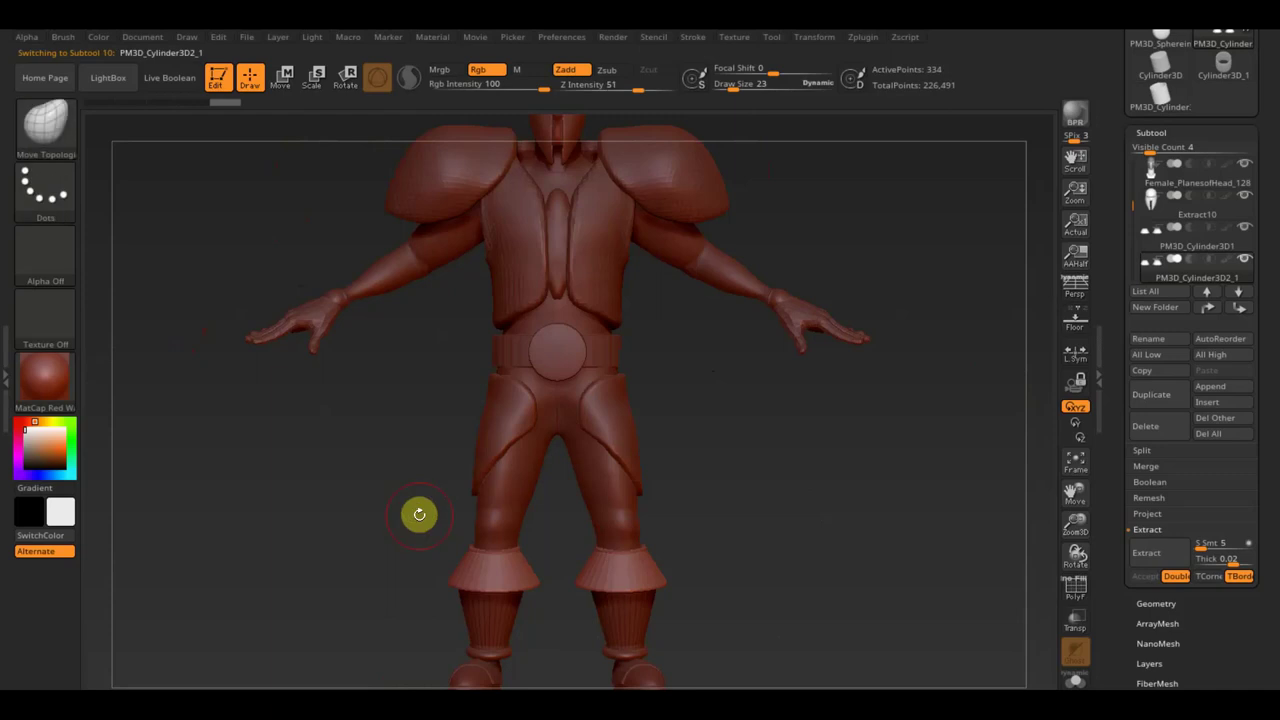
pyautogui.keyDown('ctrl'); pyautogui.keyDown('shift'); pyautogui.click(486, 567); pyautogui.keyUp('shift'); pyautogui.keyUp('ctrl')
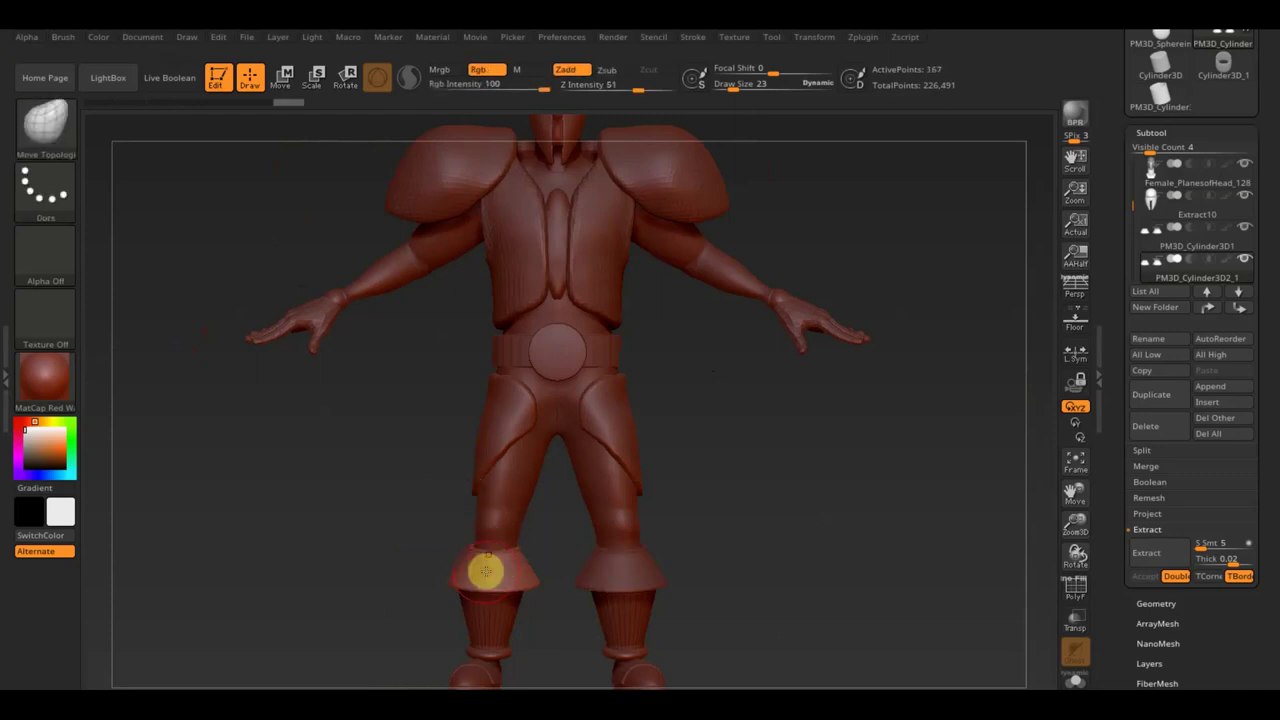
pyautogui.click(1157, 604)
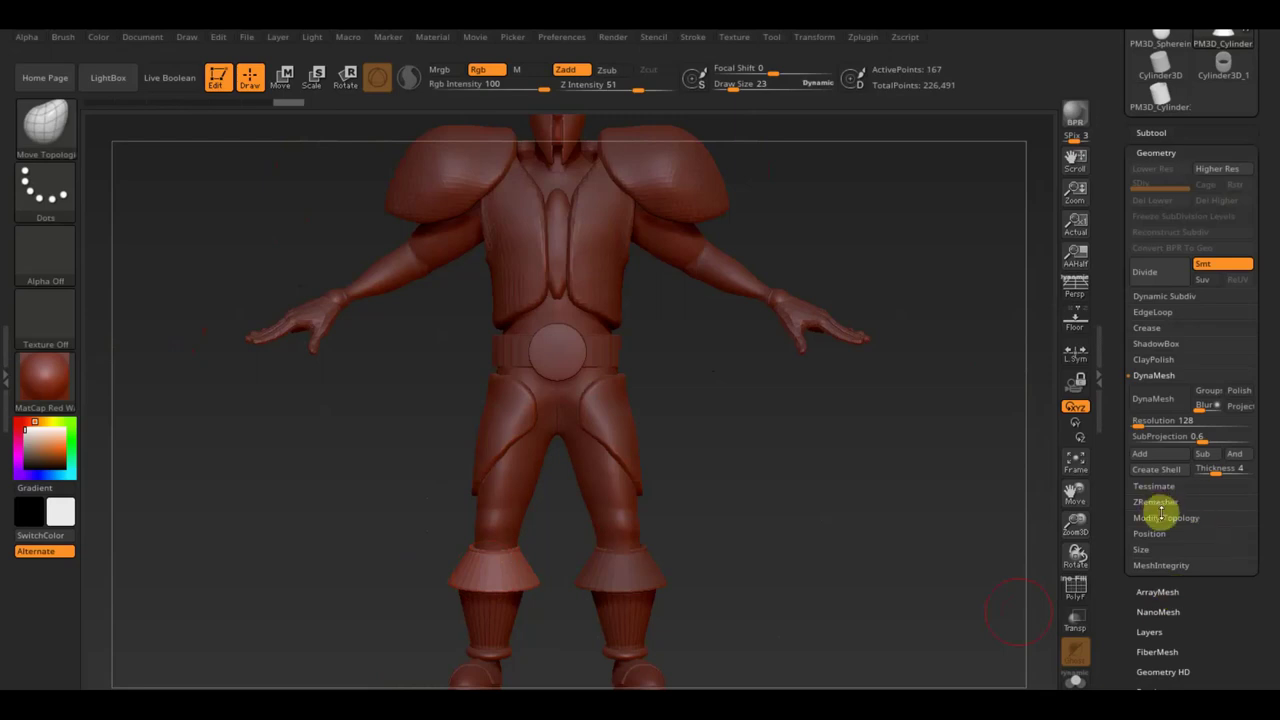
pyautogui.click(1166, 517)
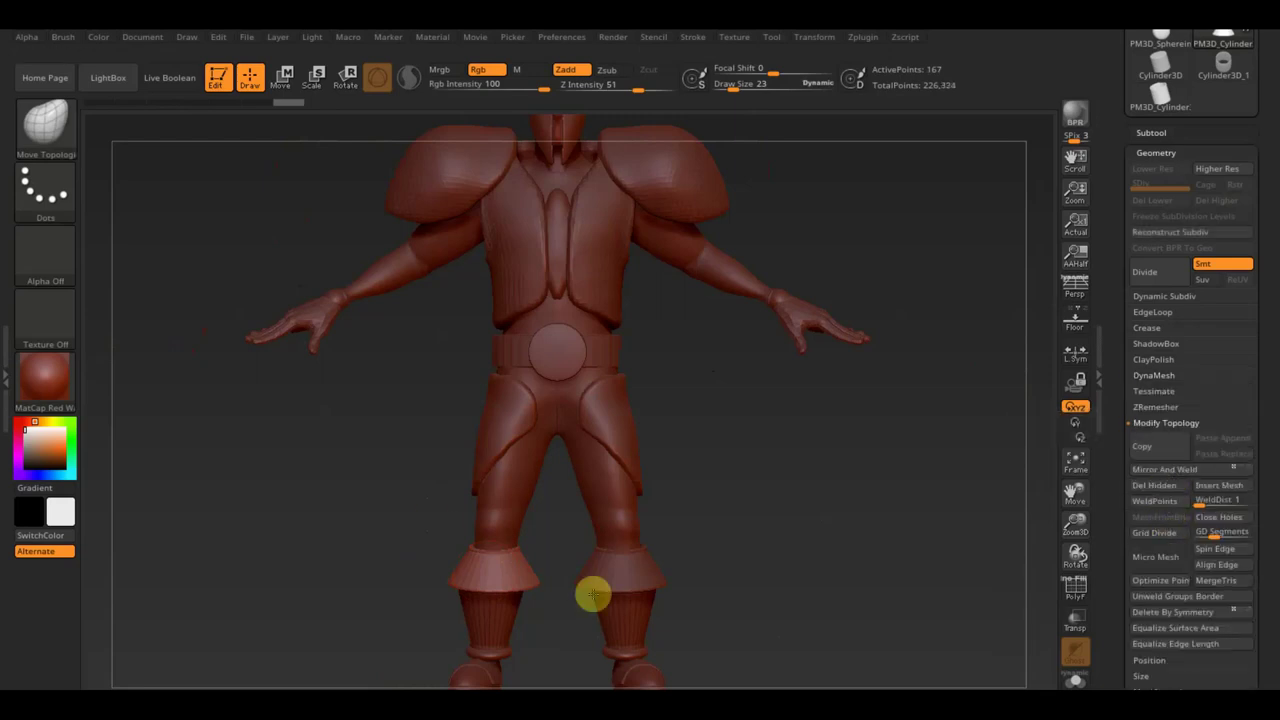
# Move the copied cuff up onto the arm and angle it
pyautogui.click(282, 78)
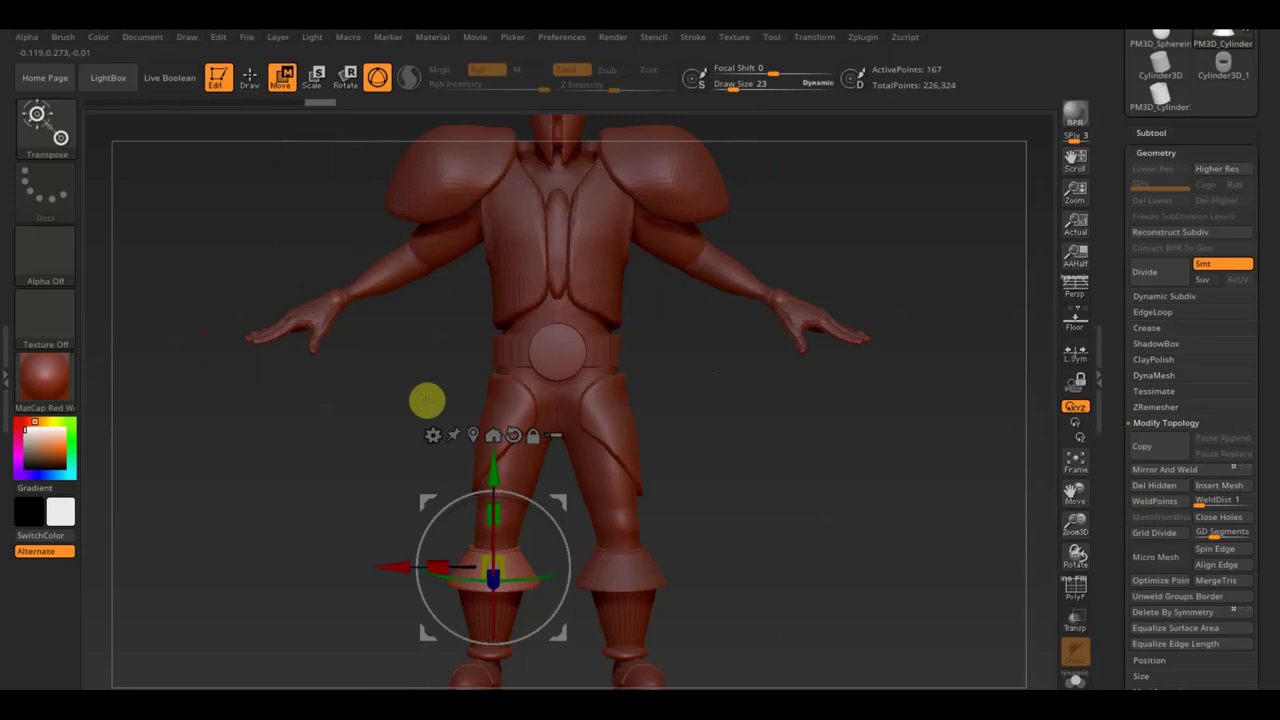
pyautogui.keyDown('alt'); pyautogui.moveTo(494, 466); pyautogui.dragTo(446, 194); pyautogui.keyUp('alt')
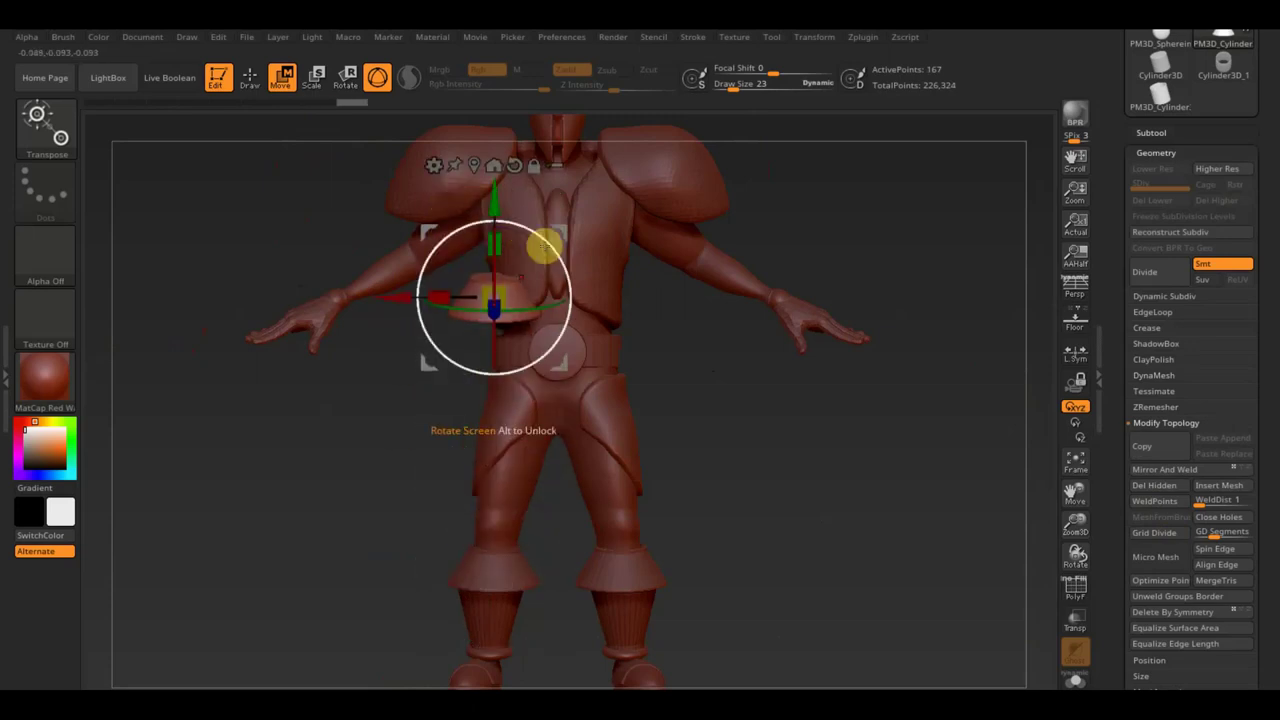
pyautogui.moveTo(557, 254); pyautogui.dragTo(621, 353)
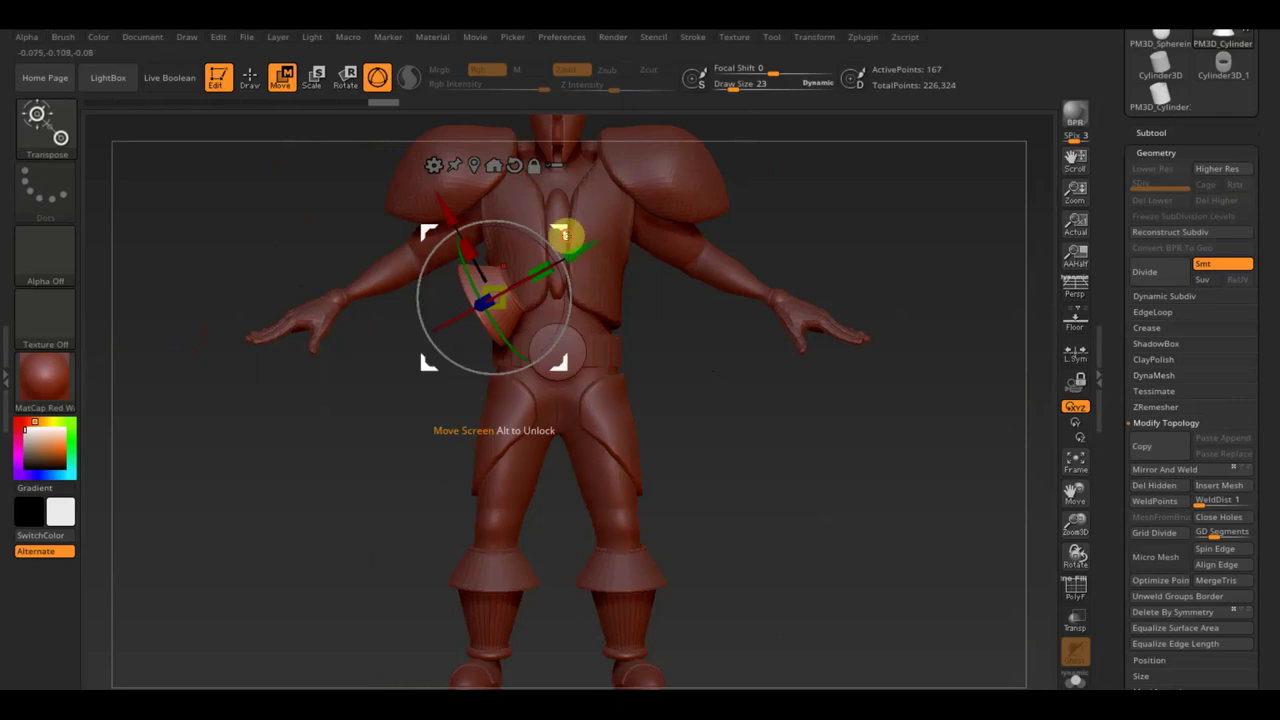
pyautogui.moveTo(563, 229); pyautogui.dragTo(472, 224)
pyautogui.moveTo(463, 387)
pyautogui.mouseDown()
pyautogui.moveTo(441, 398)
pyautogui.moveTo(508, 394)
pyautogui.mouseUp()
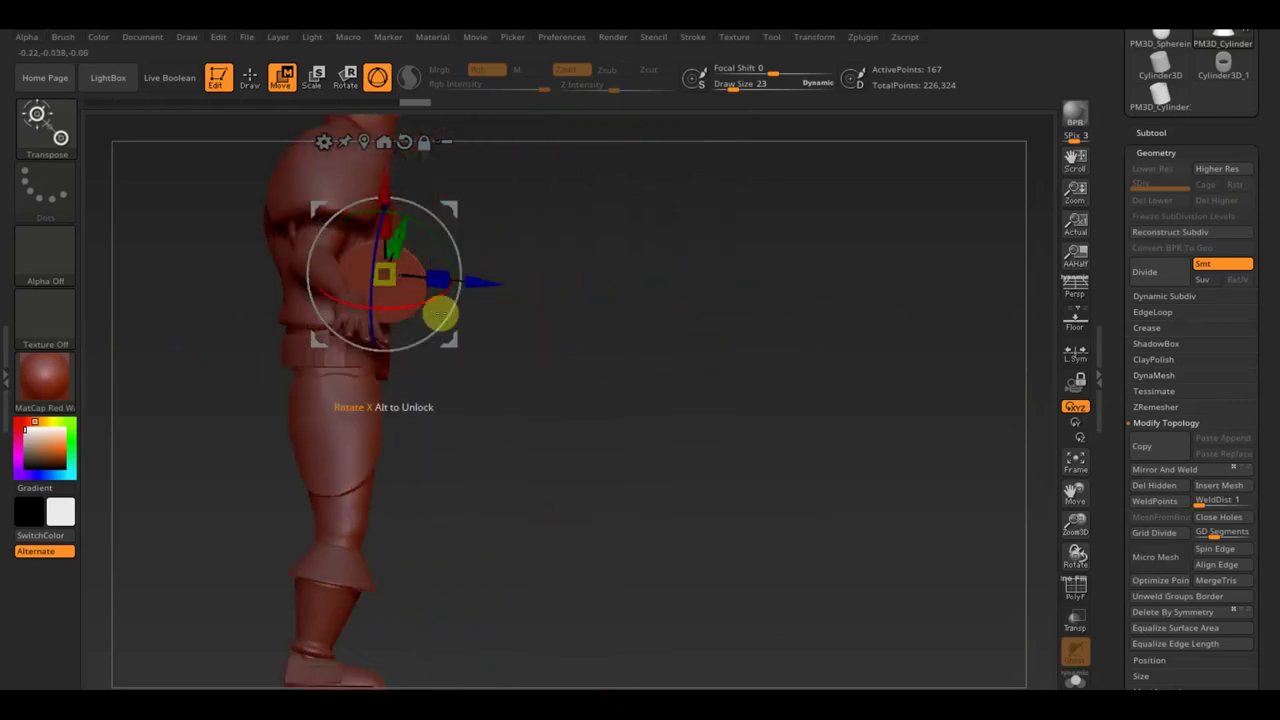
pyautogui.moveTo(468, 263); pyautogui.dragTo(432, 272)
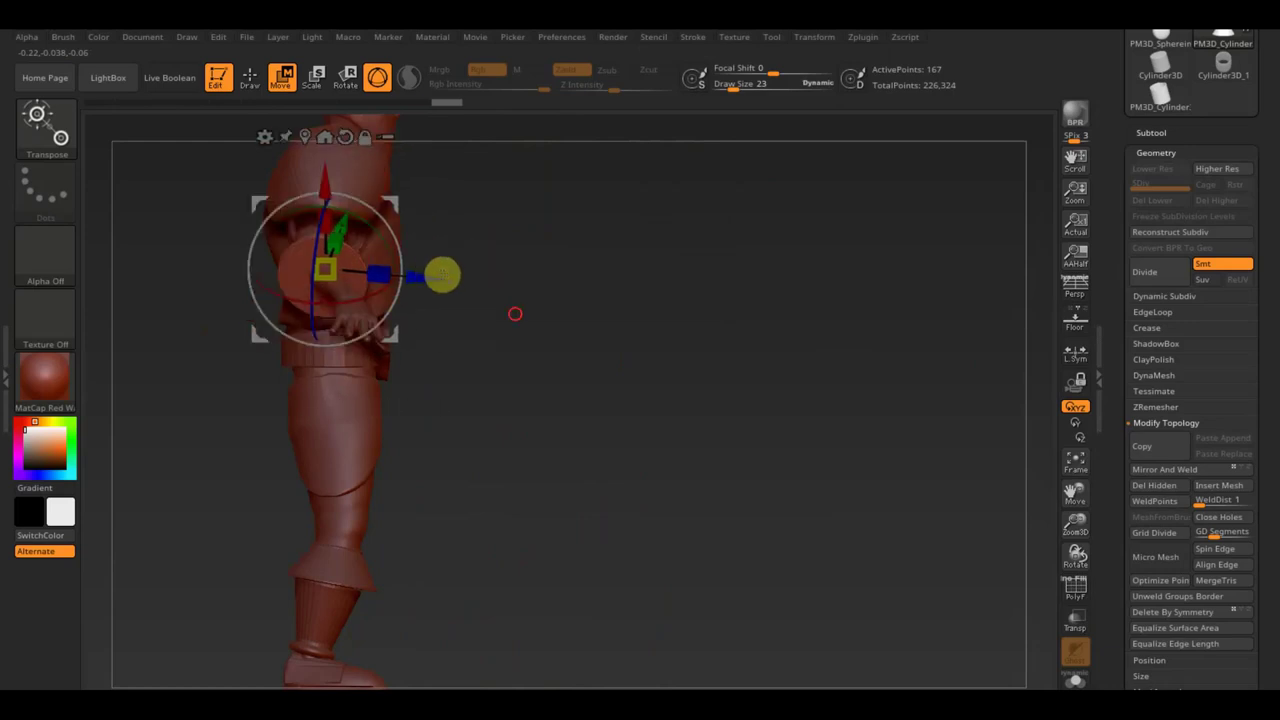
pyautogui.moveTo(515, 314); pyautogui.dragTo(551, 454)
pyautogui.moveTo(443, 275); pyautogui.dragTo(412, 264)
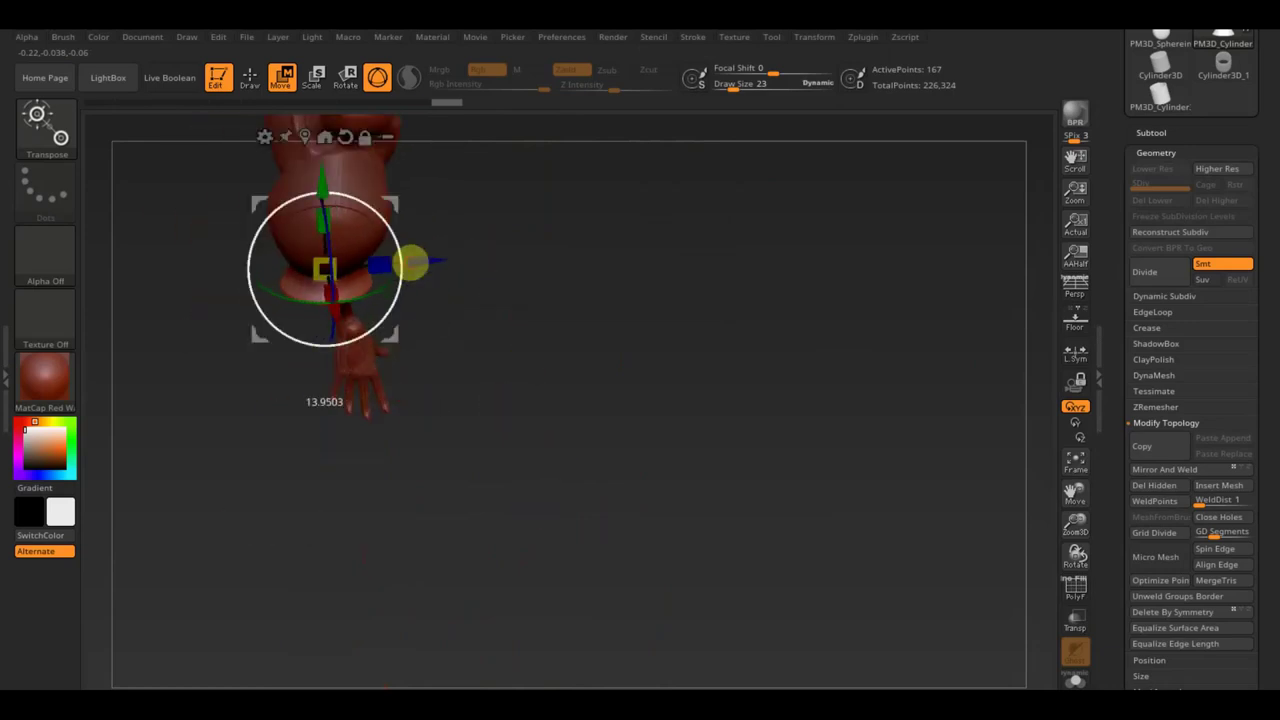
pyautogui.moveTo(549, 366)
pyautogui.mouseDown()
pyautogui.moveTo(509, 183)
pyautogui.moveTo(700, 320)
pyautogui.moveTo(617, 360)
pyautogui.mouseUp()
pyautogui.keyDown('shift'); pyautogui.moveTo(343, 449); pyautogui.dragTo(347, 455); pyautogui.keyUp('shift')
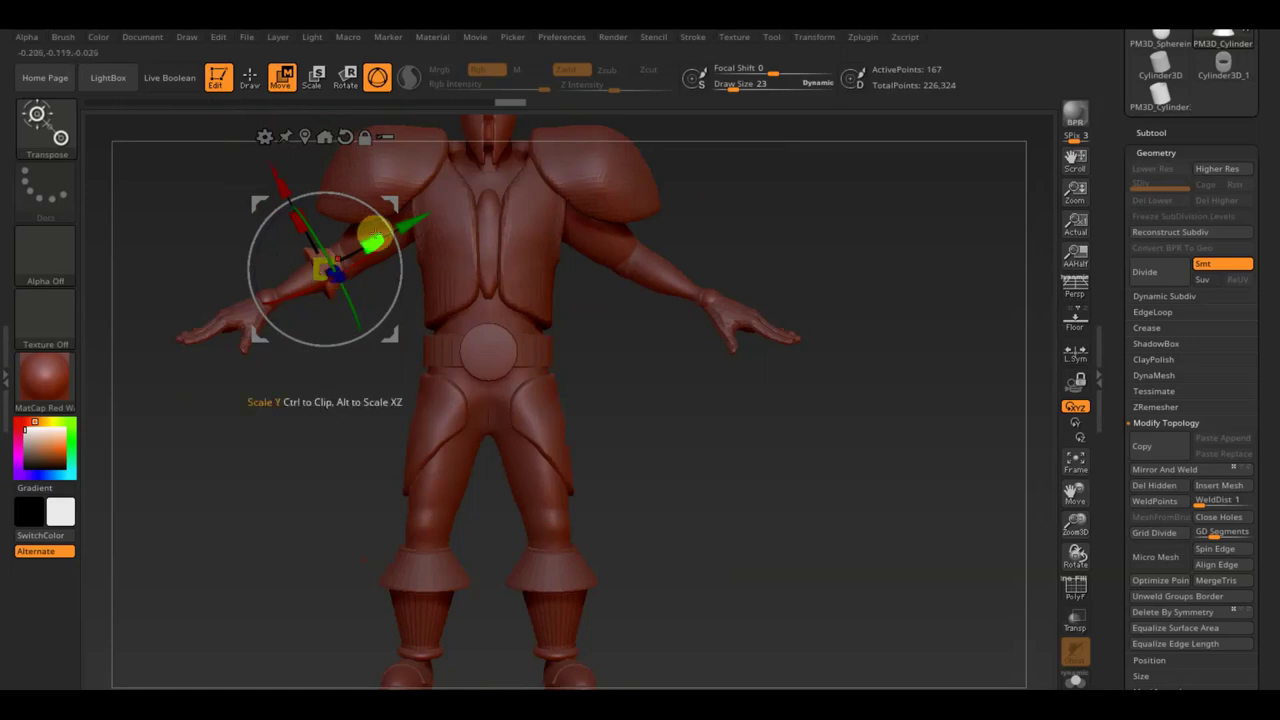
# Rotate the cuff around the forearm until it flares as a wrist cuff, then return to Draw
pyautogui.moveTo(383, 217)
pyautogui.mouseDown()
pyautogui.moveTo(195, 379)
pyautogui.moveTo(182, 373)
pyautogui.mouseUp()
pyautogui.moveTo(170, 278)
pyautogui.mouseDown()
pyautogui.moveTo(231, 349)
pyautogui.moveTo(223, 400)
pyautogui.mouseUp()
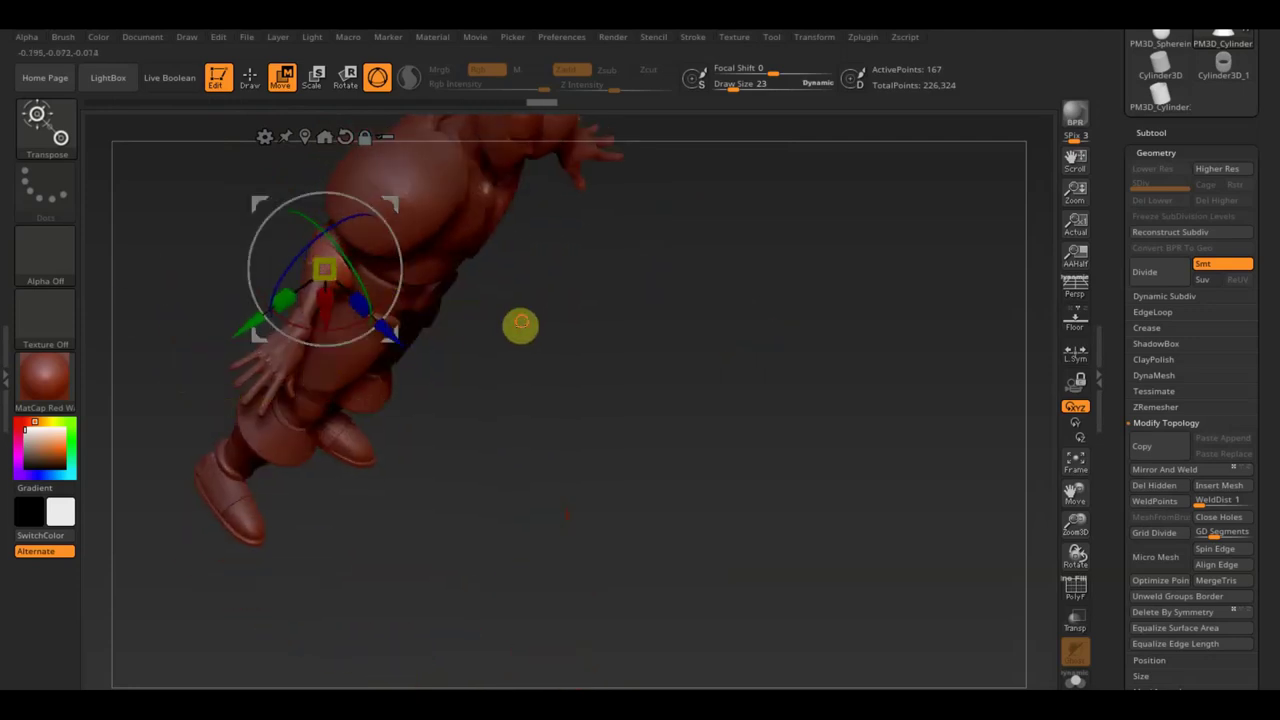
pyautogui.keyDown('alt'); pyautogui.moveTo(520, 323); pyautogui.dragTo(571, 449); pyautogui.keyUp('alt')
pyautogui.moveTo(405, 287)
pyautogui.mouseDown()
pyautogui.moveTo(414, 229)
pyautogui.moveTo(416, 298)
pyautogui.moveTo(409, 279)
pyautogui.mouseUp()
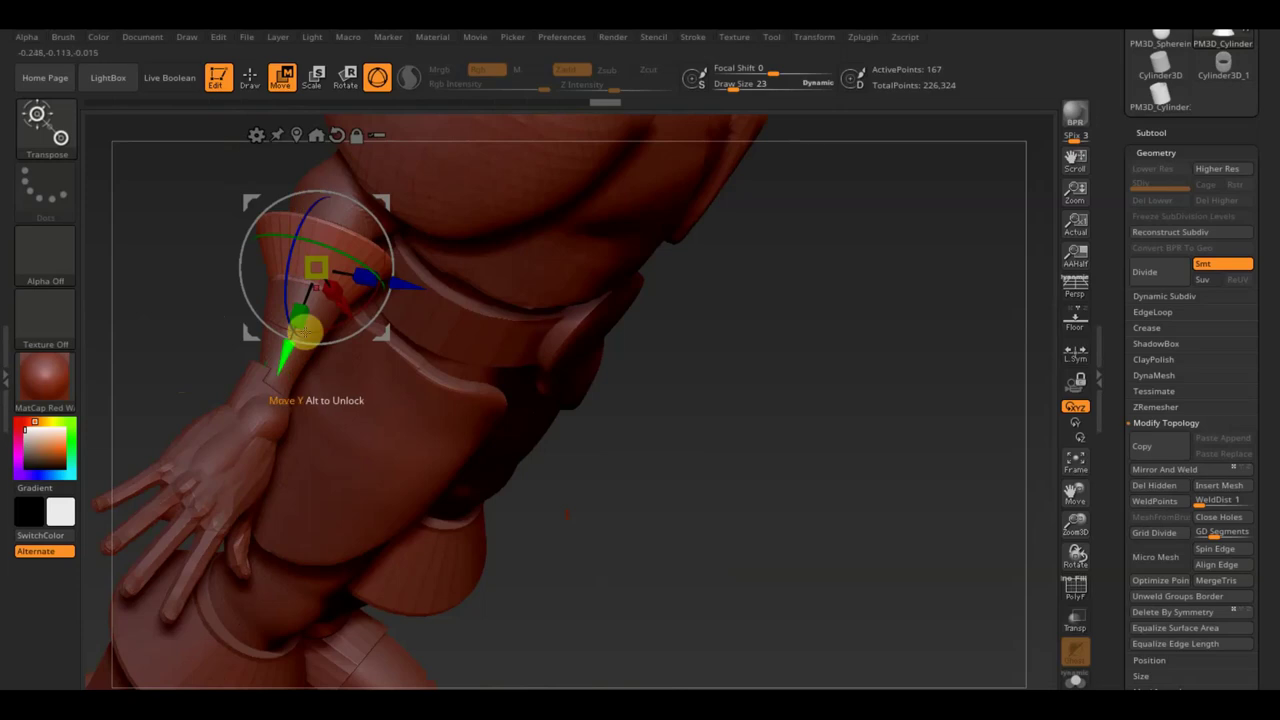
pyautogui.moveTo(281, 364); pyautogui.dragTo(280, 357)
pyautogui.moveTo(666, 431)
pyautogui.mouseDown()
pyautogui.moveTo(646, 451)
pyautogui.moveTo(634, 363)
pyautogui.moveTo(611, 343)
pyautogui.moveTo(553, 172)
pyautogui.moveTo(584, 100)
pyautogui.mouseUp()
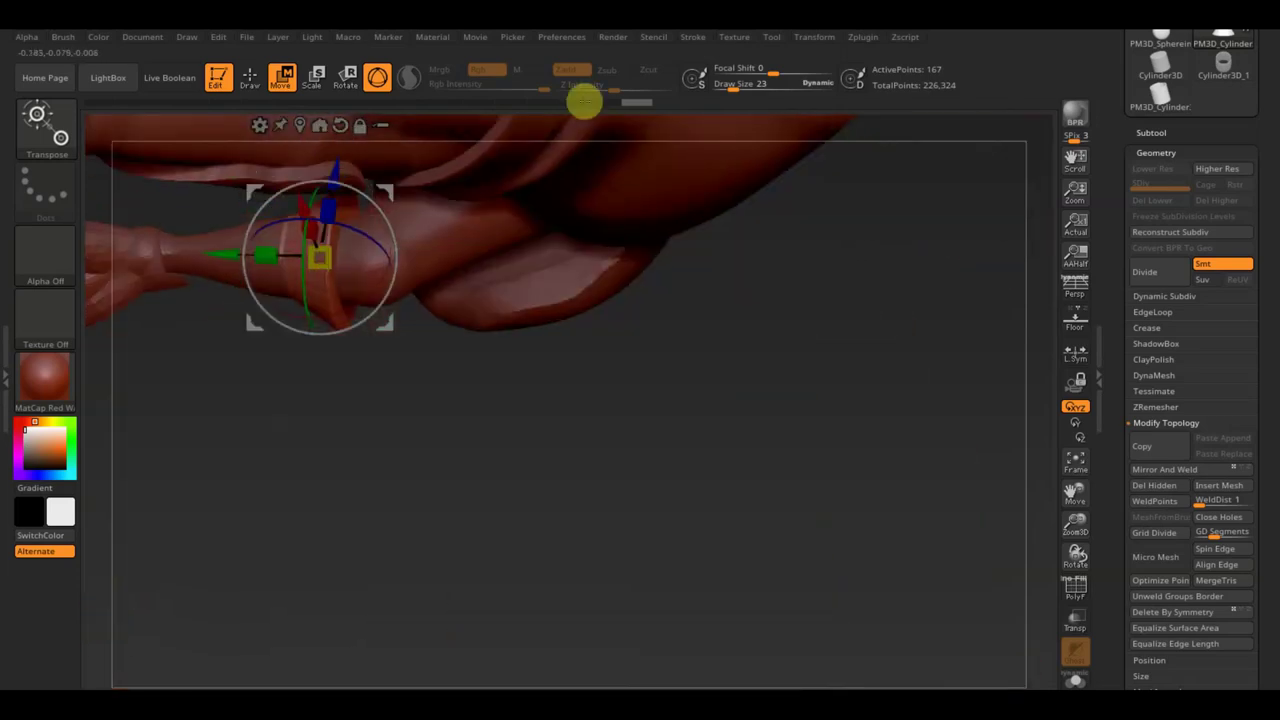
pyautogui.moveTo(397, 280); pyautogui.dragTo(401, 281)
pyautogui.moveTo(435, 375); pyautogui.dragTo(487, 575)
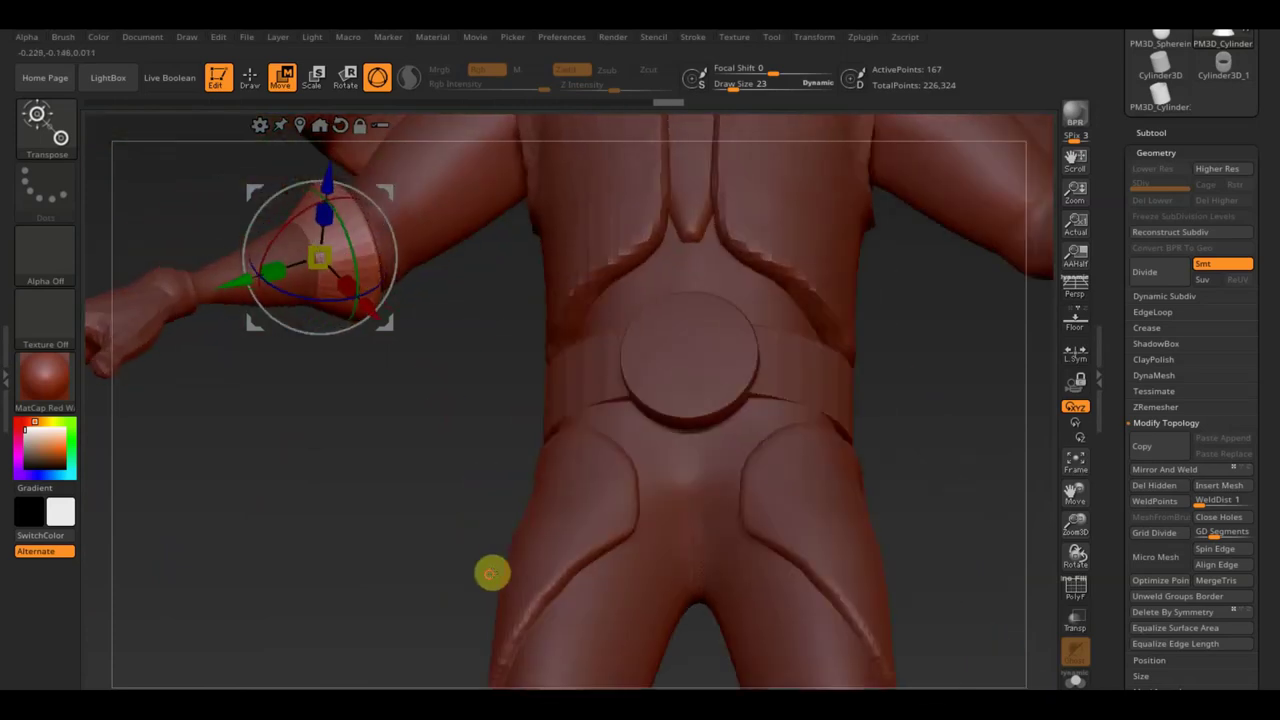
pyautogui.moveTo(407, 513); pyautogui.dragTo(395, 523)
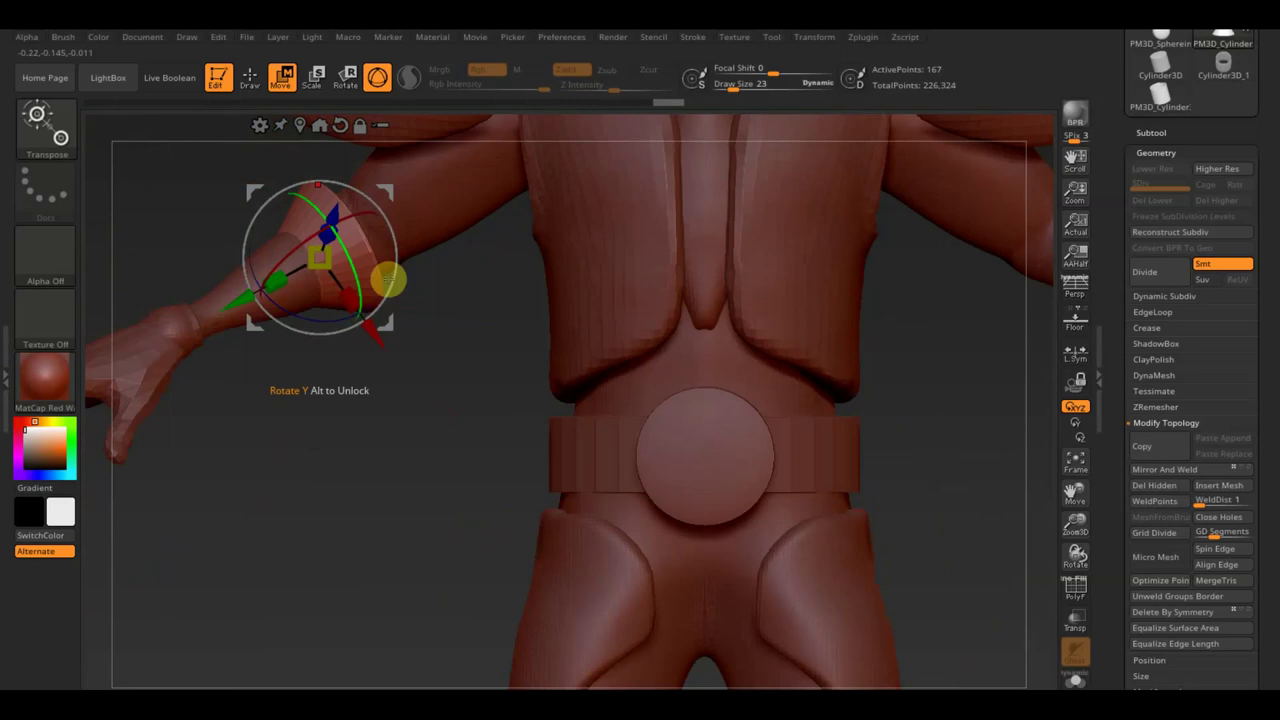
pyautogui.click(250, 77)
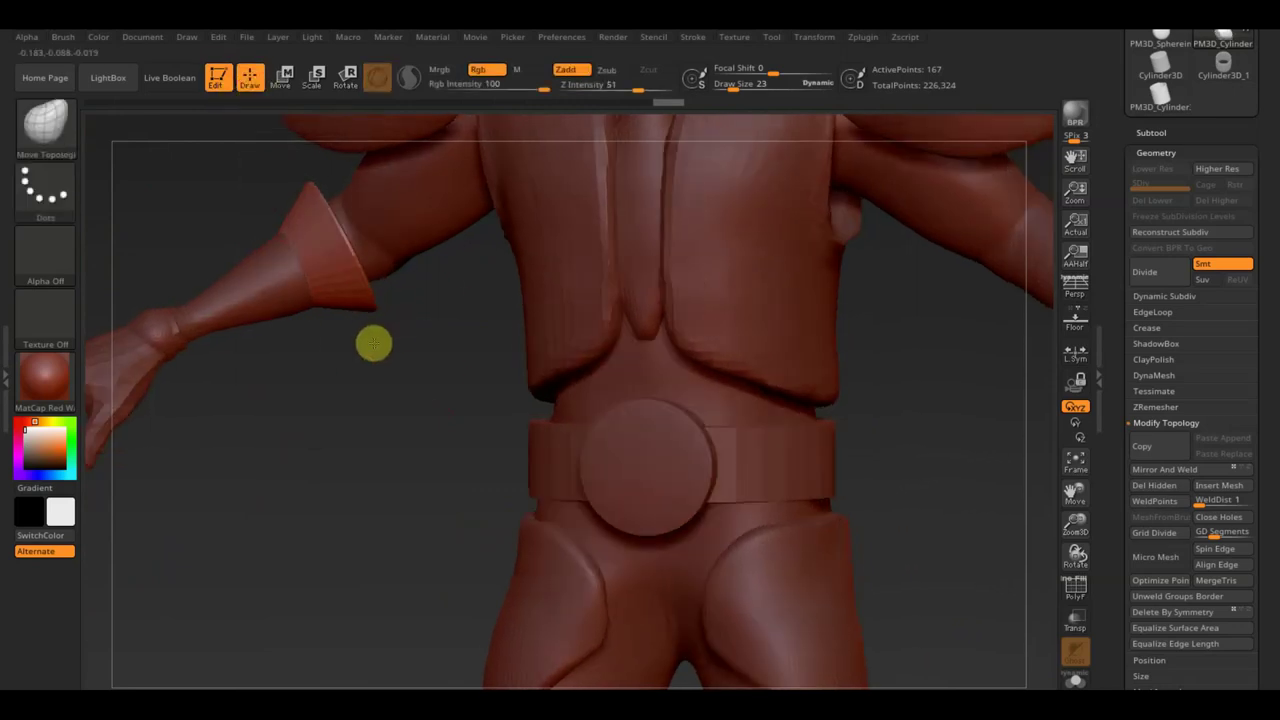
pyautogui.keyDown('ctrl'); pyautogui.click(65, 200); pyautogui.keyUp('ctrl')
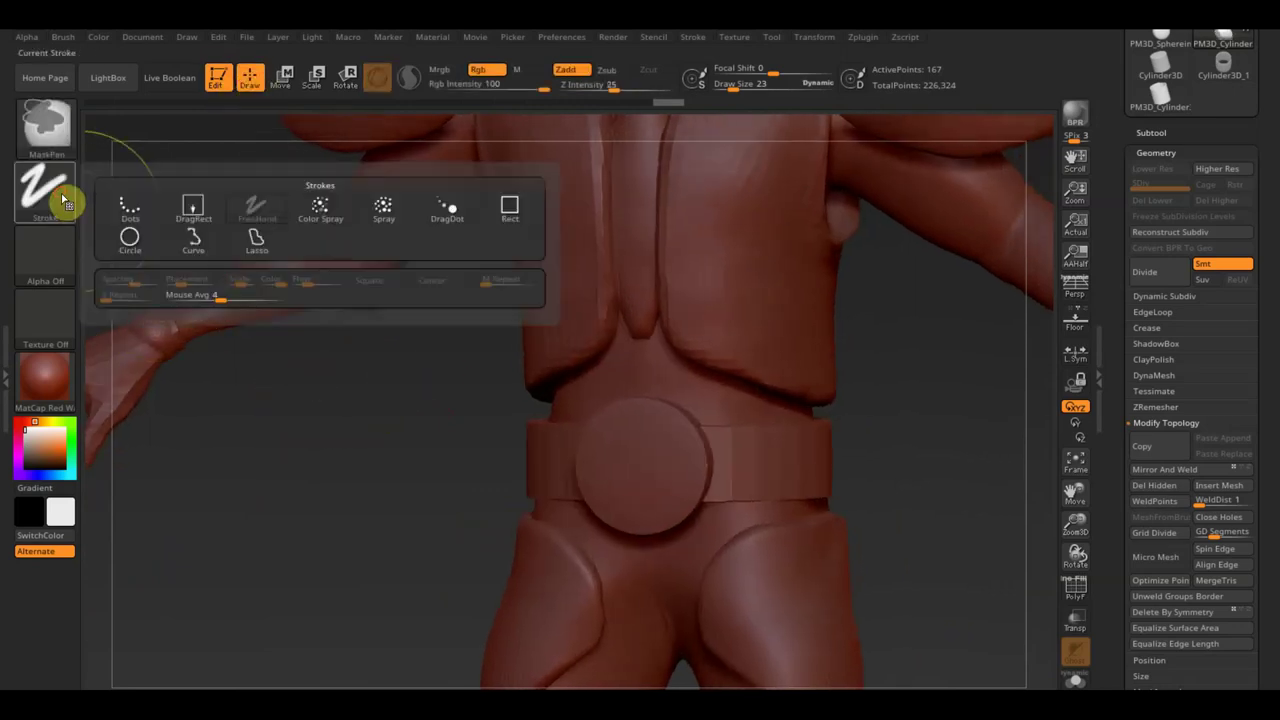
pyautogui.click(193, 242)
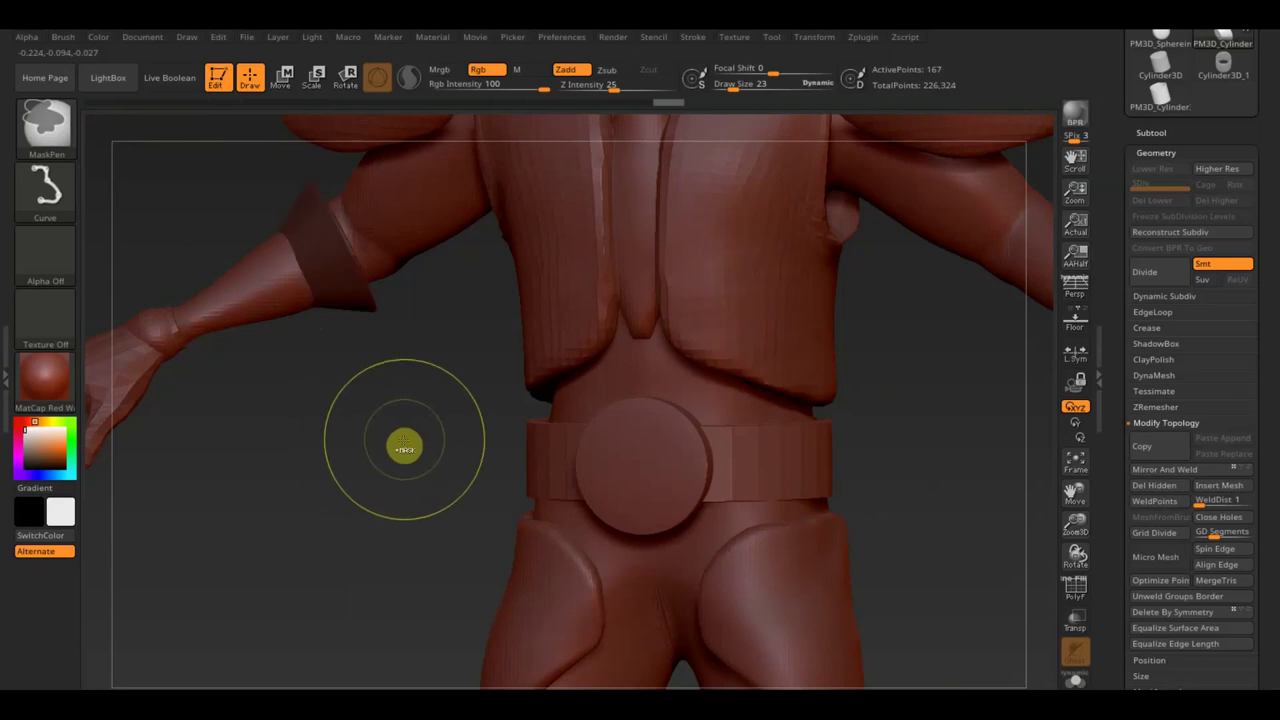
pyautogui.moveTo(377, 450)
pyautogui.mouseDown()
pyautogui.moveTo(263, 180)
pyautogui.moveTo(270, 164)
pyautogui.mouseUp()
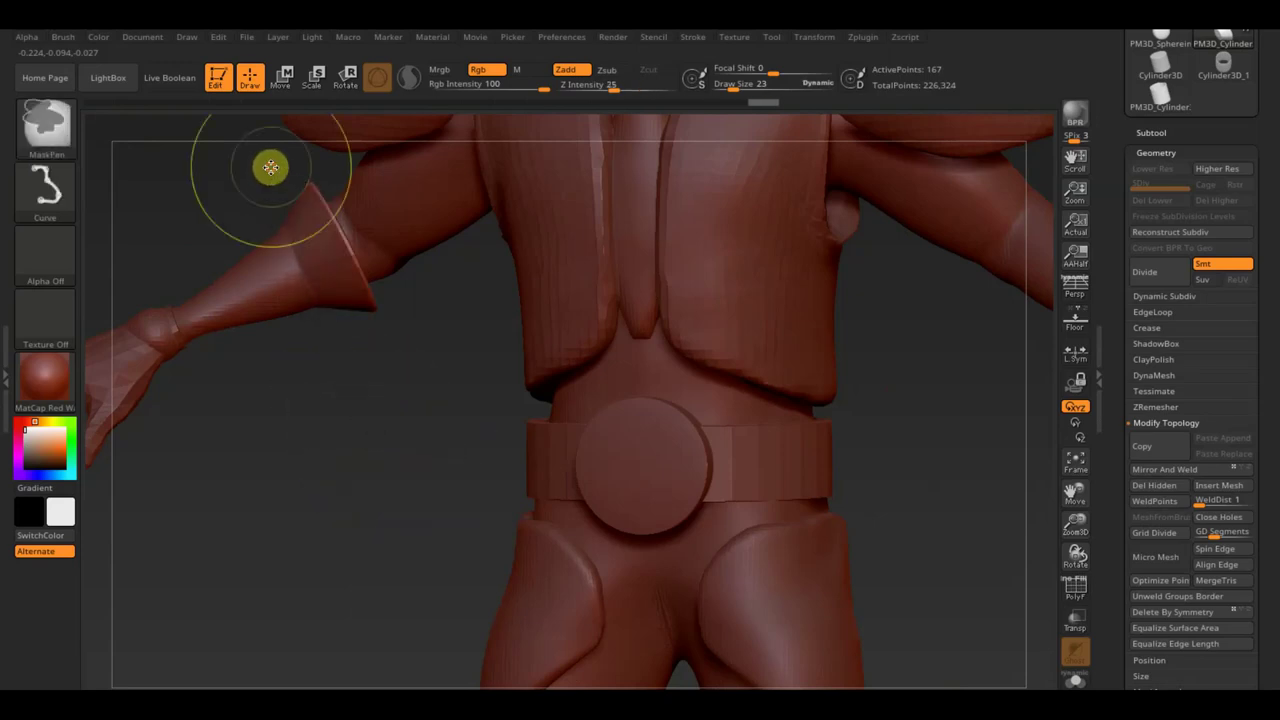
pyautogui.press('ctrl')
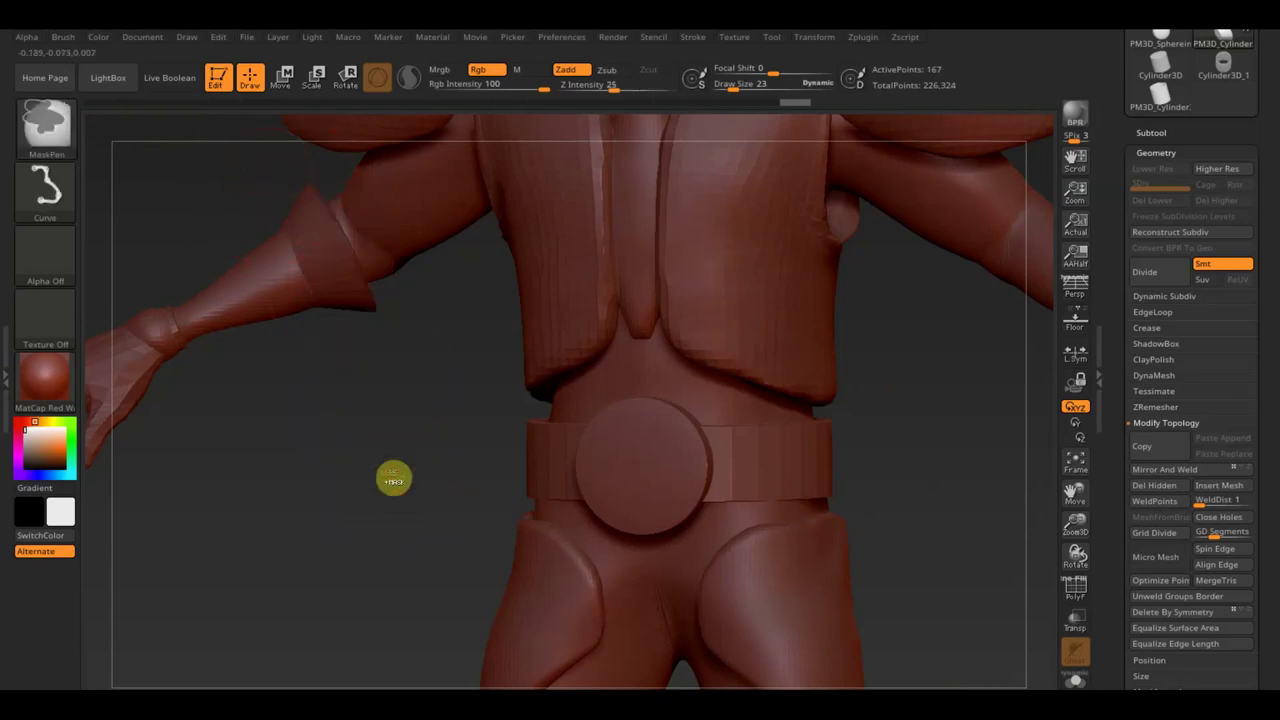
pyautogui.keyDown('ctrl'); pyautogui.moveTo(391, 477); pyautogui.dragTo(354, 411); pyautogui.keyUp('ctrl')
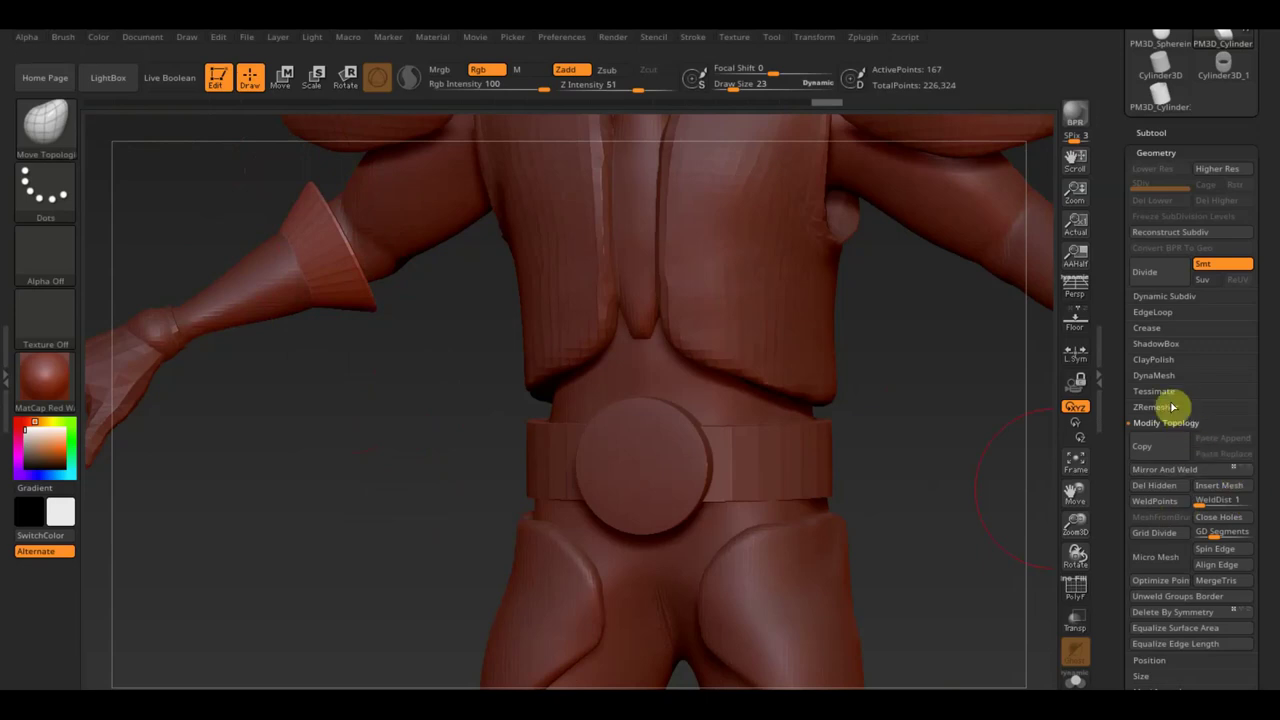
# Delete the cuff's lower subdivision and DynaMesh it at resolution 832
pyautogui.click(1156, 375)
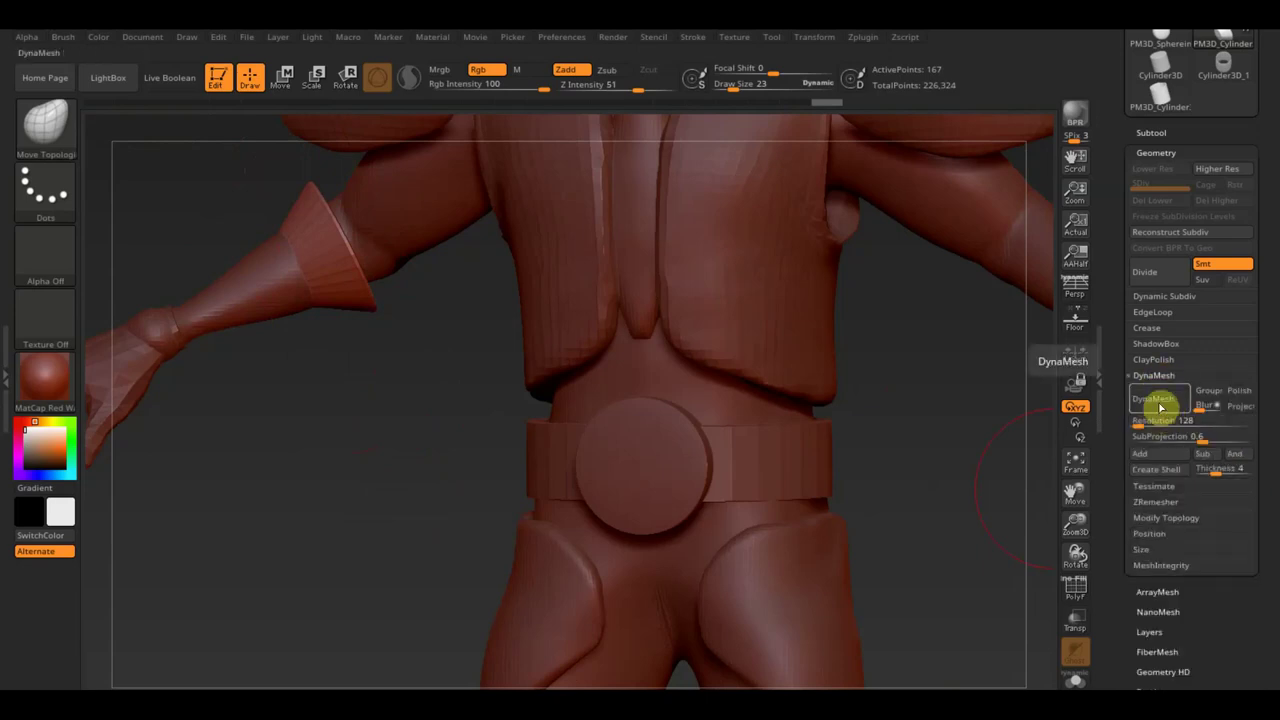
pyautogui.hotkey('ctrl', 'd')
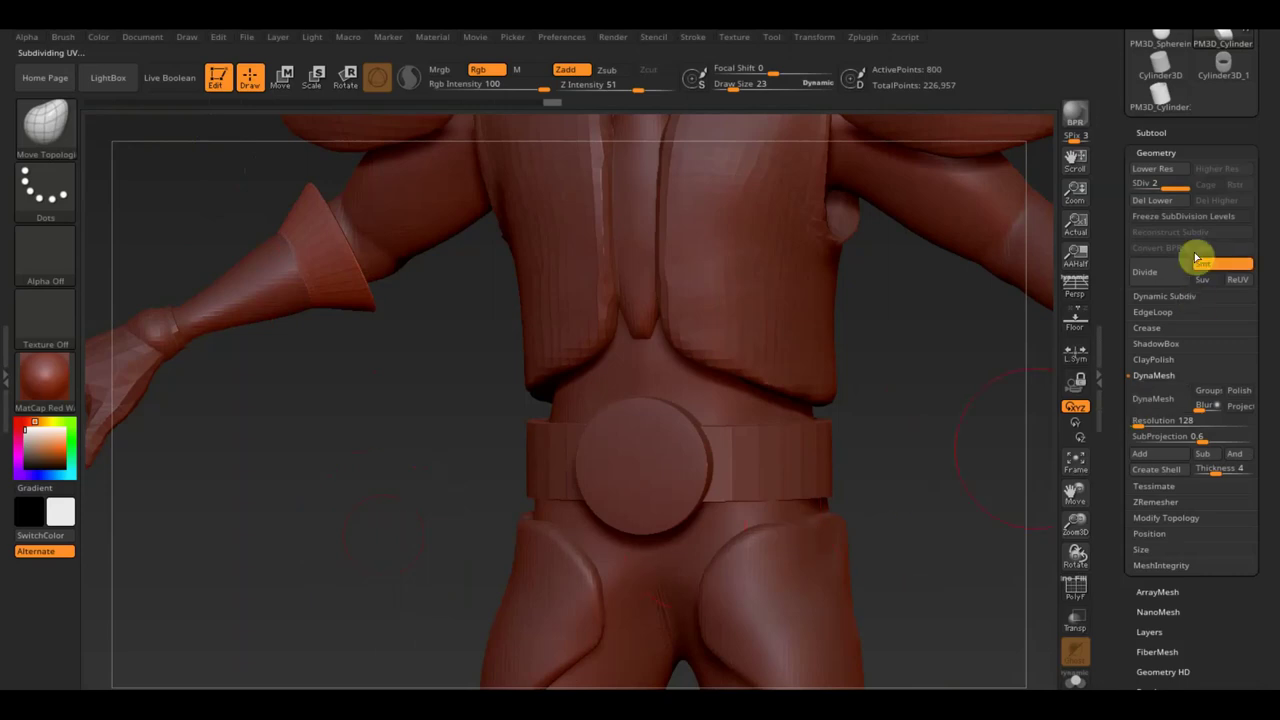
pyautogui.click(1155, 200)
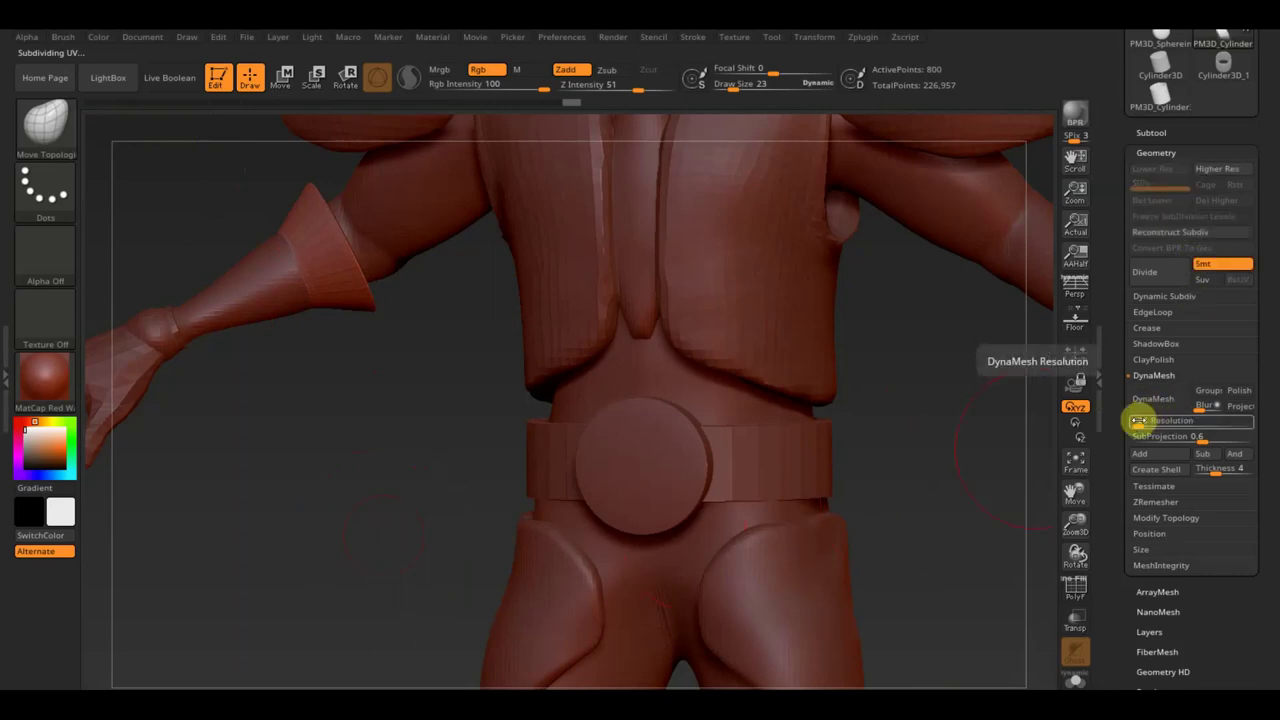
pyautogui.write('432')
pyautogui.click(1153, 402)
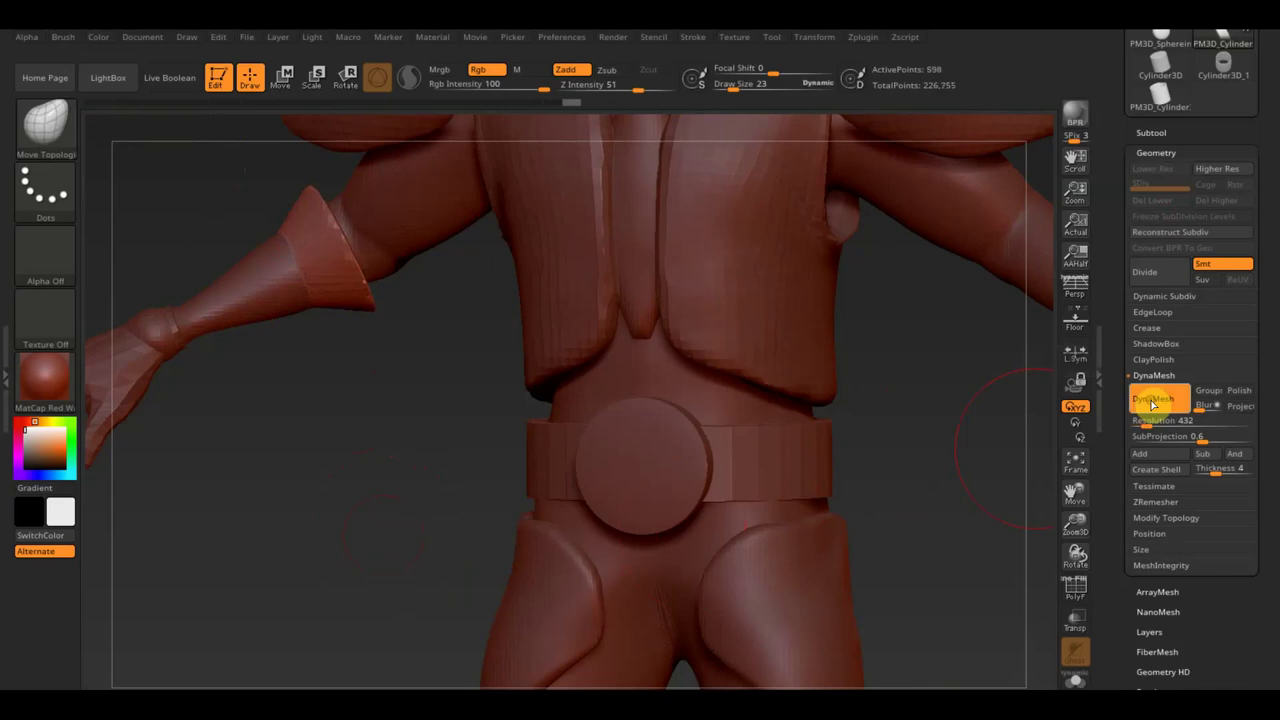
pyautogui.hotkey('ctrl', 'z')
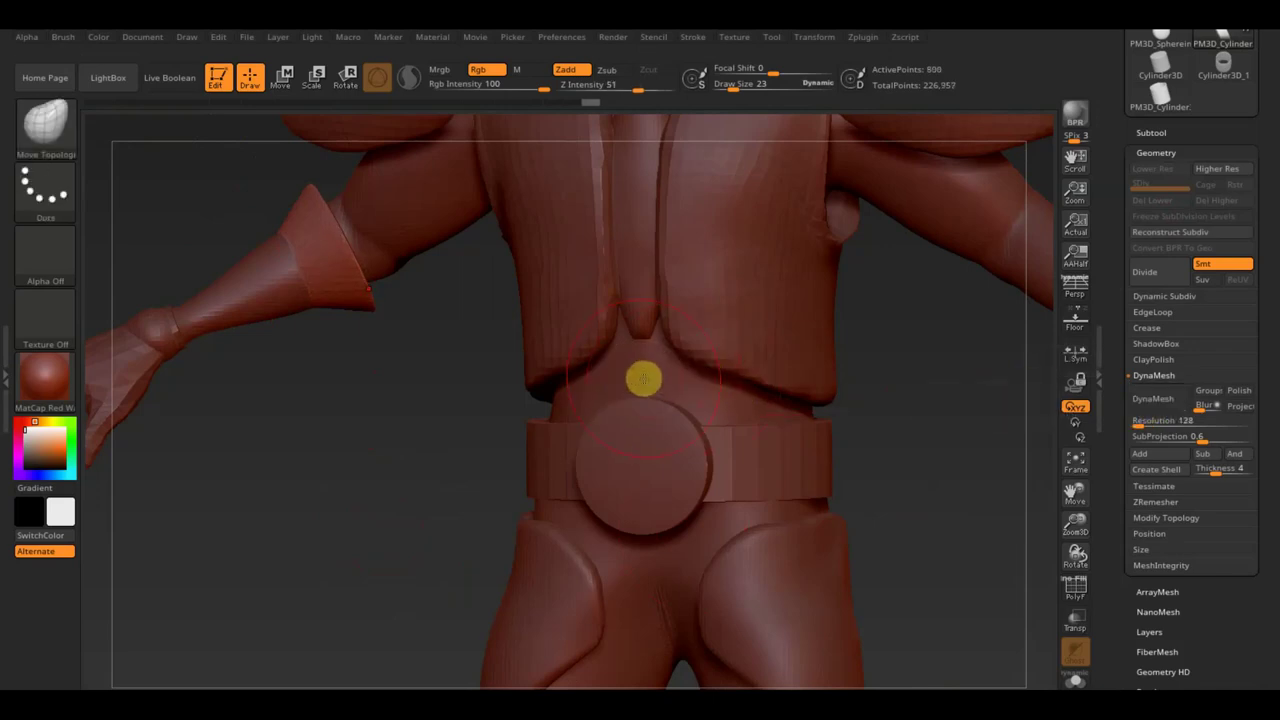
pyautogui.moveTo(1139, 428); pyautogui.dragTo(1160, 414)
pyautogui.click(1157, 405)
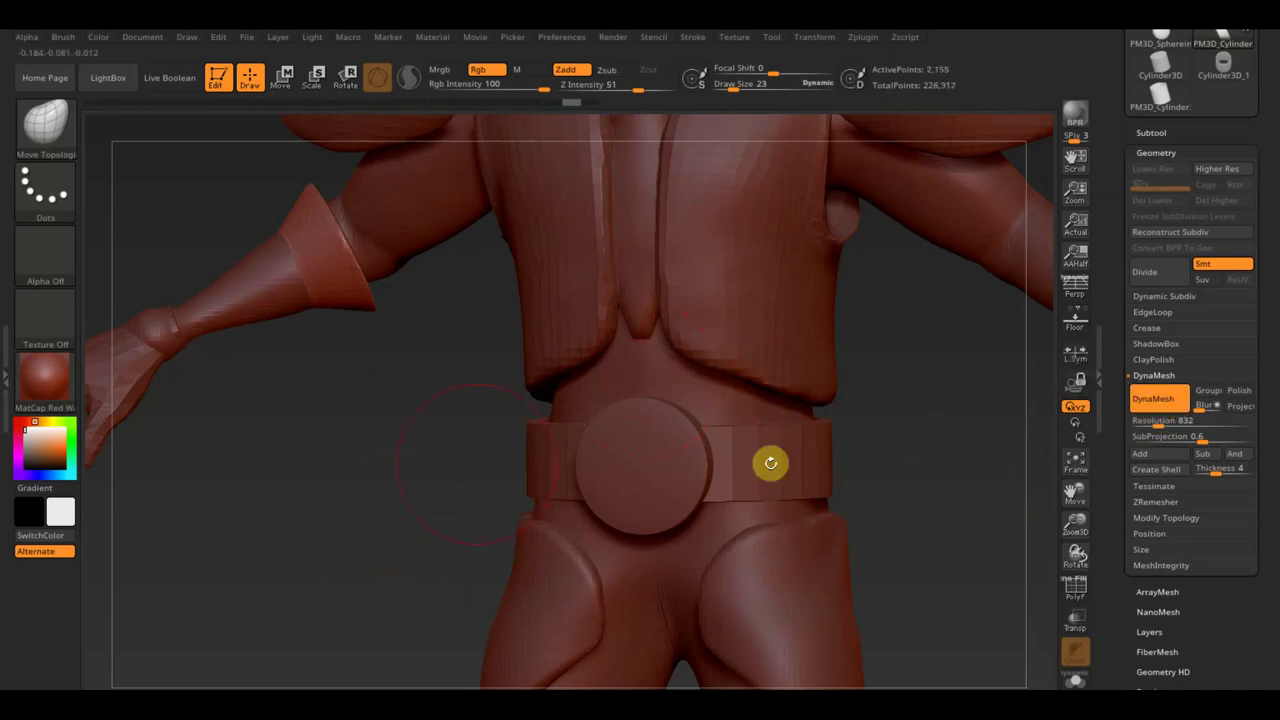
pyautogui.keyDown('ctrl'); pyautogui.moveTo(389, 437); pyautogui.dragTo(261, 176); pyautogui.keyUp('ctrl')
# Scale the cuff down and shift it along the forearm toward the wrist
pyautogui.press('alt')
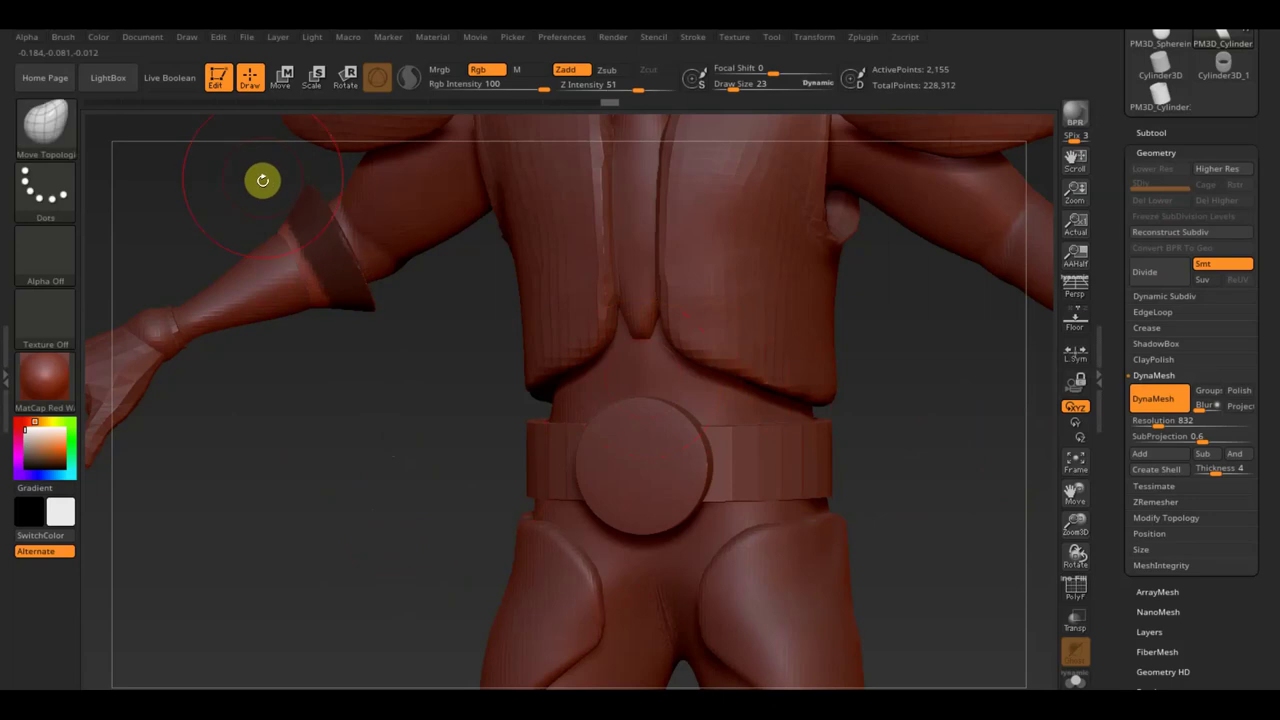
pyautogui.click(273, 85)
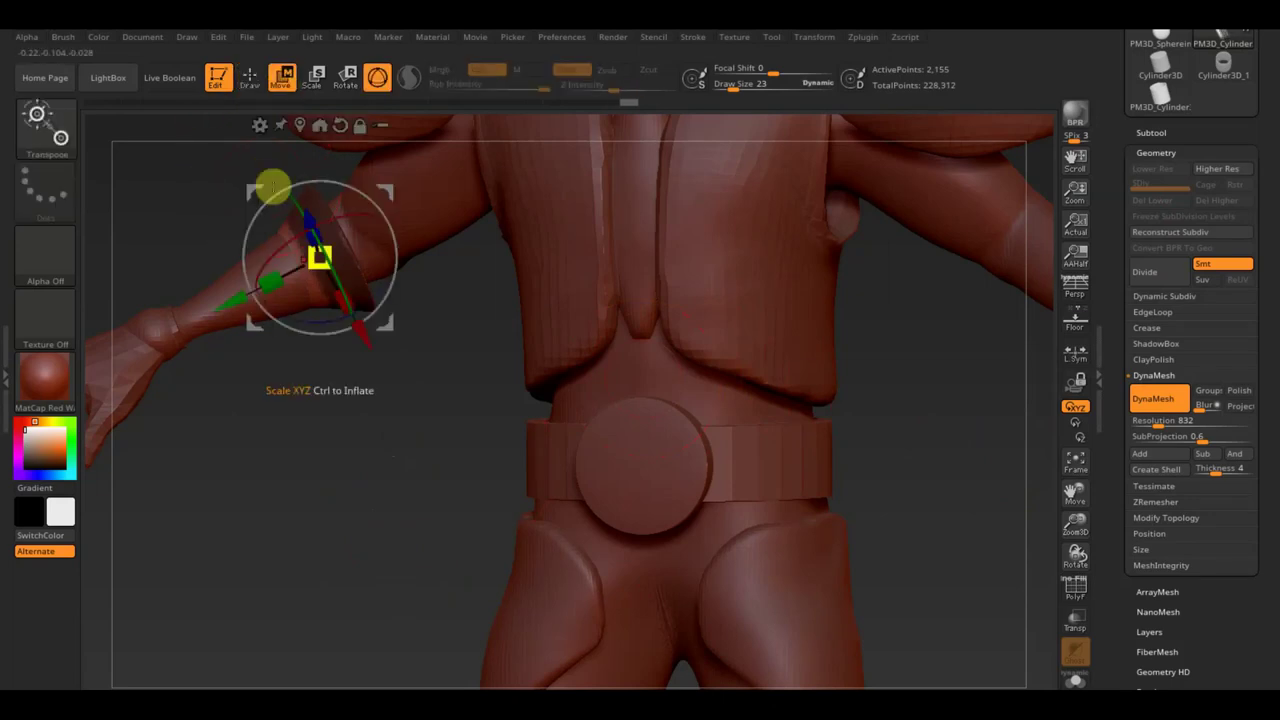
pyautogui.moveTo(237, 289); pyautogui.dragTo(134, 357)
pyautogui.moveTo(222, 310); pyautogui.dragTo(210, 312)
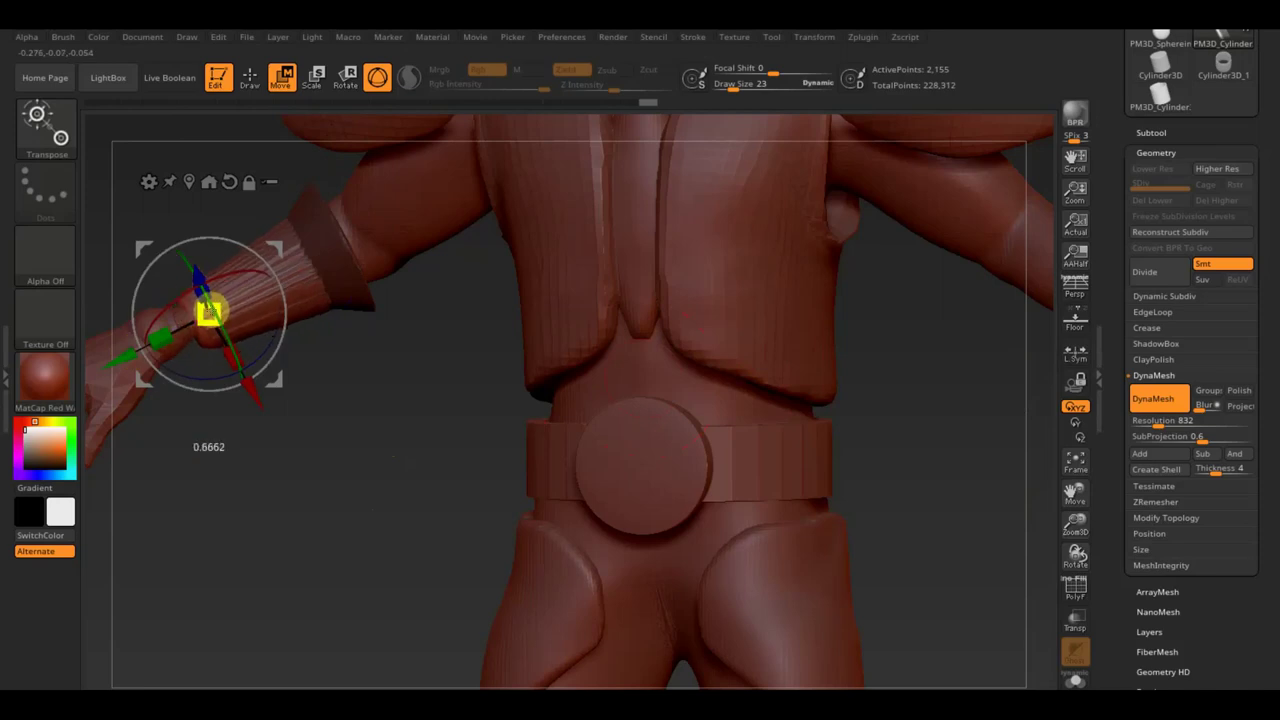
pyautogui.moveTo(252, 402); pyautogui.dragTo(248, 402)
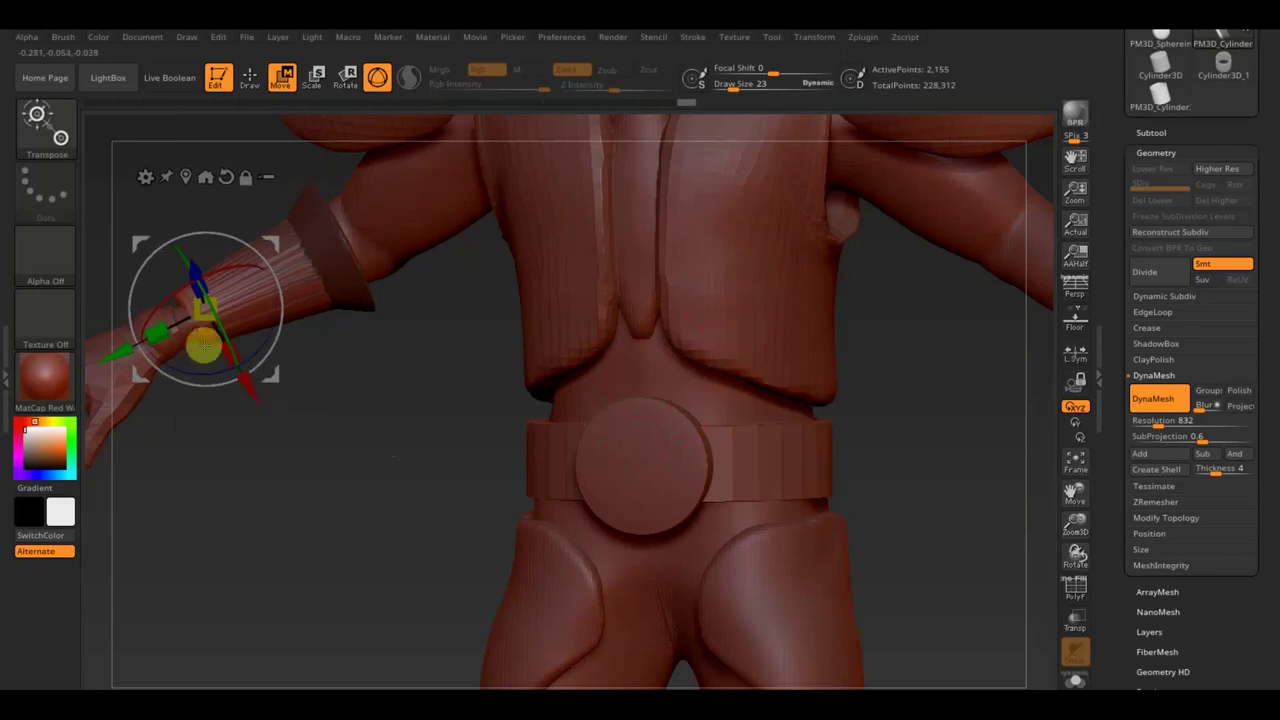
pyautogui.moveTo(120, 354); pyautogui.dragTo(95, 364)
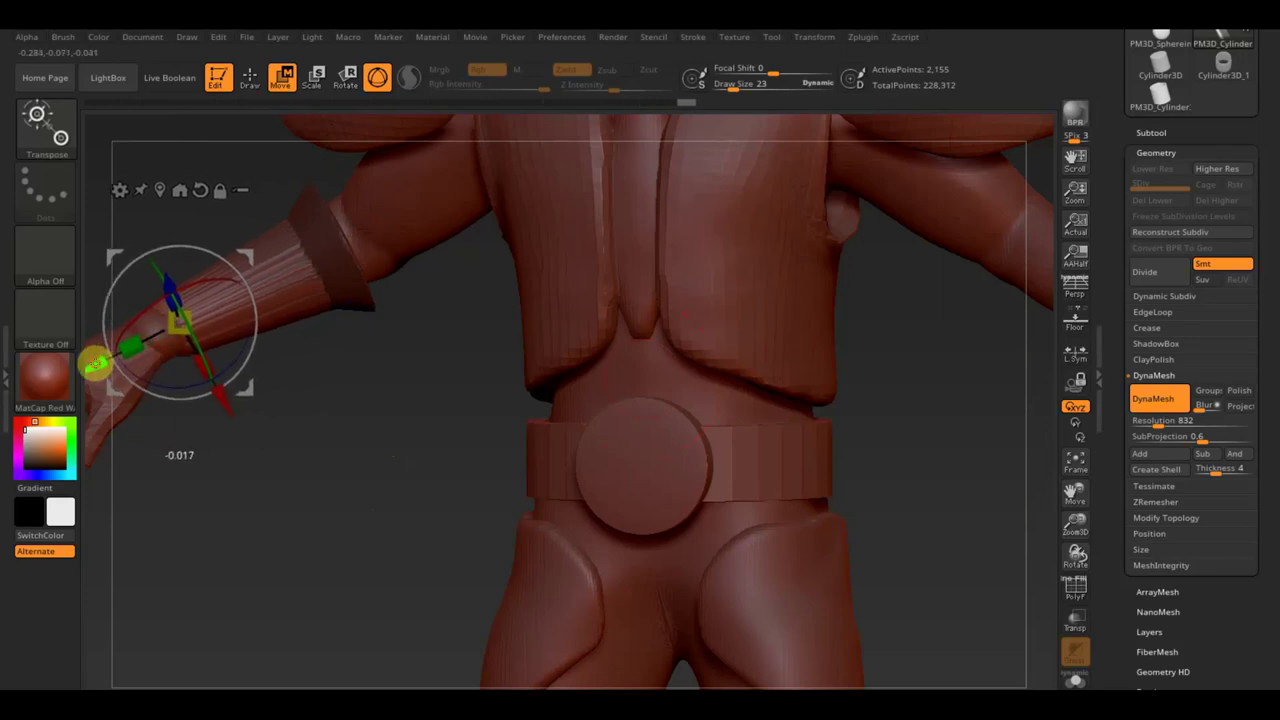
pyautogui.moveTo(351, 480)
pyautogui.mouseDown()
pyautogui.moveTo(331, 434)
pyautogui.moveTo(600, 402)
pyautogui.mouseUp()
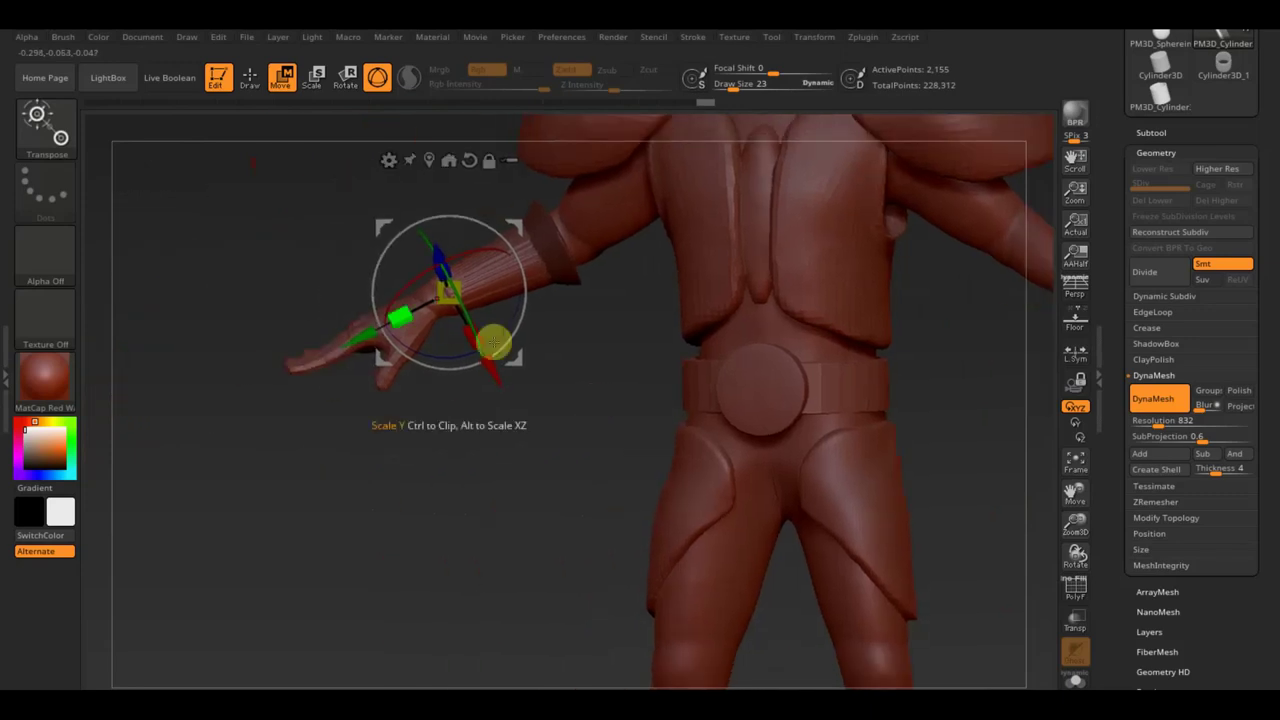
# Stretch and enlarge the gauntlet around the forearm, then DynaMesh it
pyautogui.moveTo(361, 341); pyautogui.dragTo(350, 343)
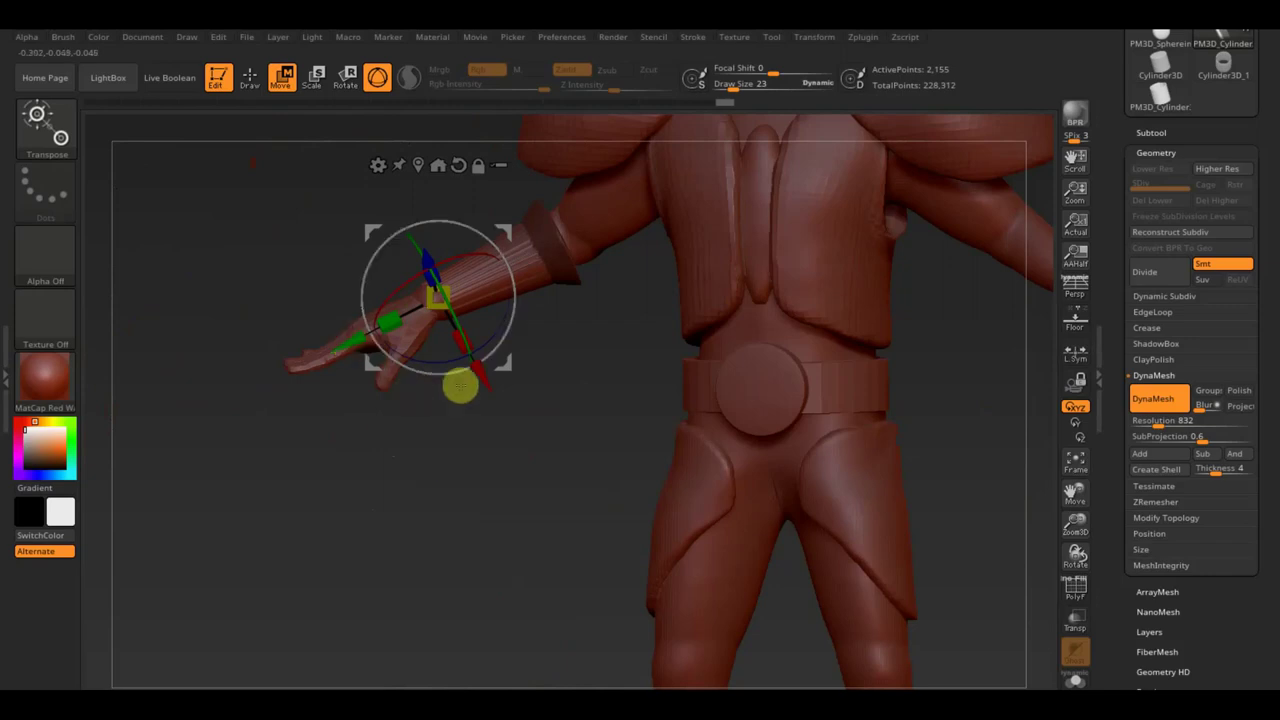
pyautogui.moveTo(456, 287)
pyautogui.mouseDown()
pyautogui.moveTo(457, 510)
pyautogui.moveTo(527, 593)
pyautogui.mouseUp()
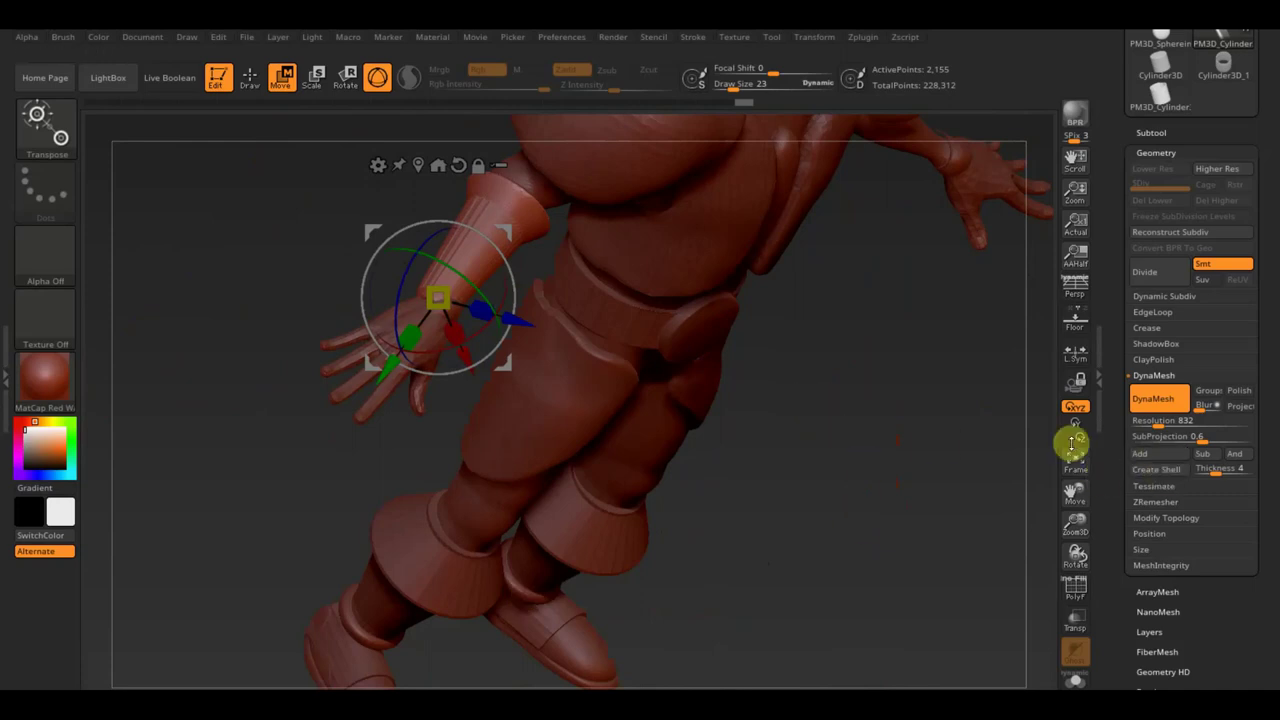
pyautogui.click(1158, 402)
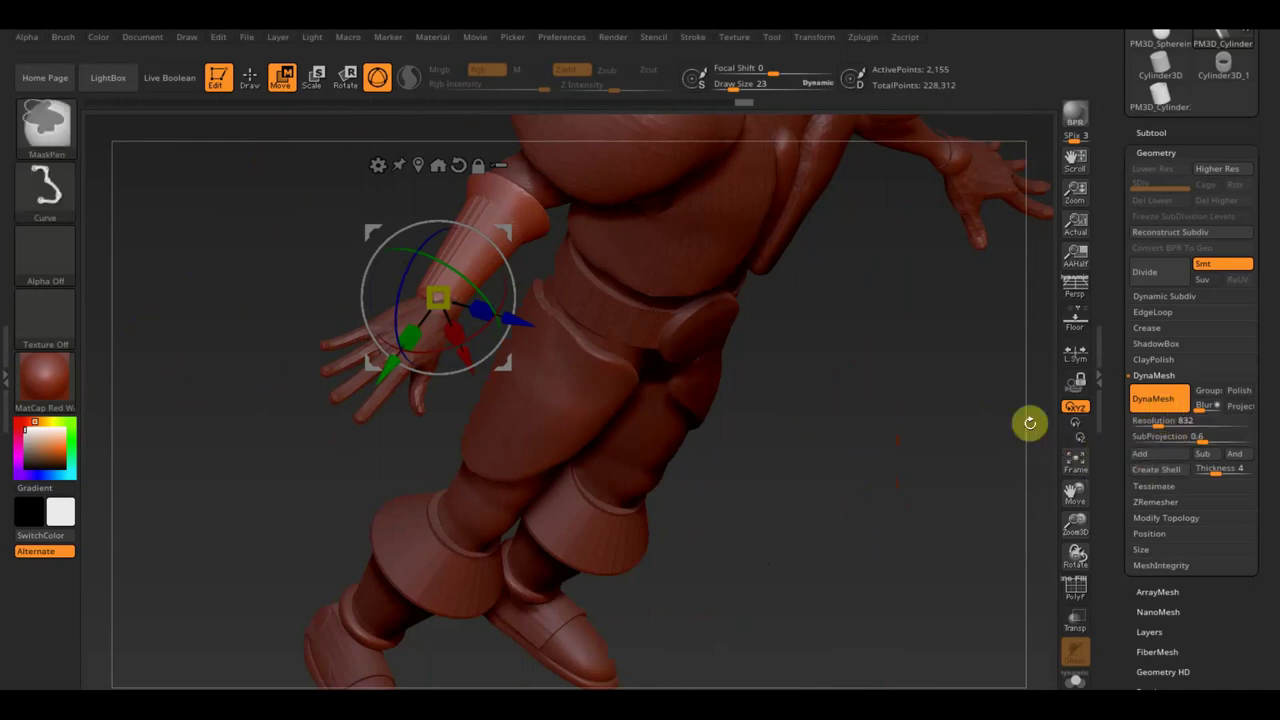
pyautogui.moveTo(910, 480); pyautogui.dragTo(883, 457)
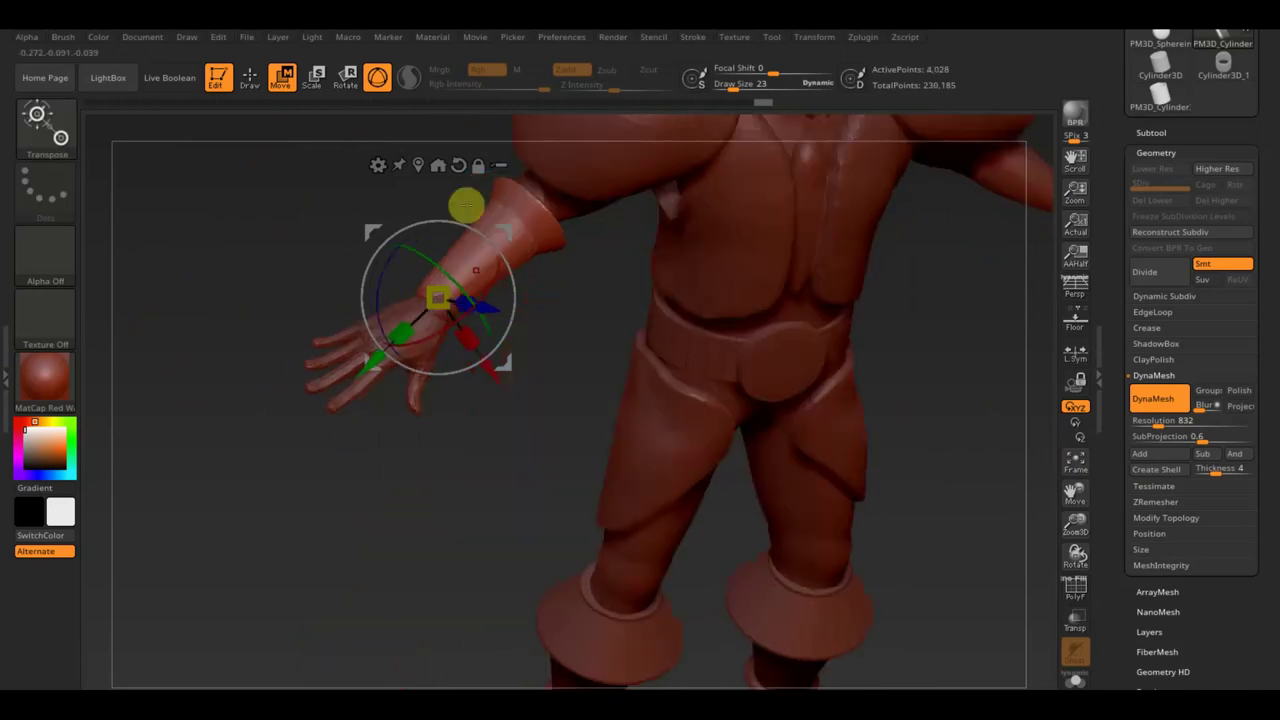
pyautogui.click(250, 78)
pyautogui.moveTo(563, 349)
pyautogui.mouseDown()
pyautogui.moveTo(553, 340)
pyautogui.moveTo(557, 417)
pyautogui.mouseUp()
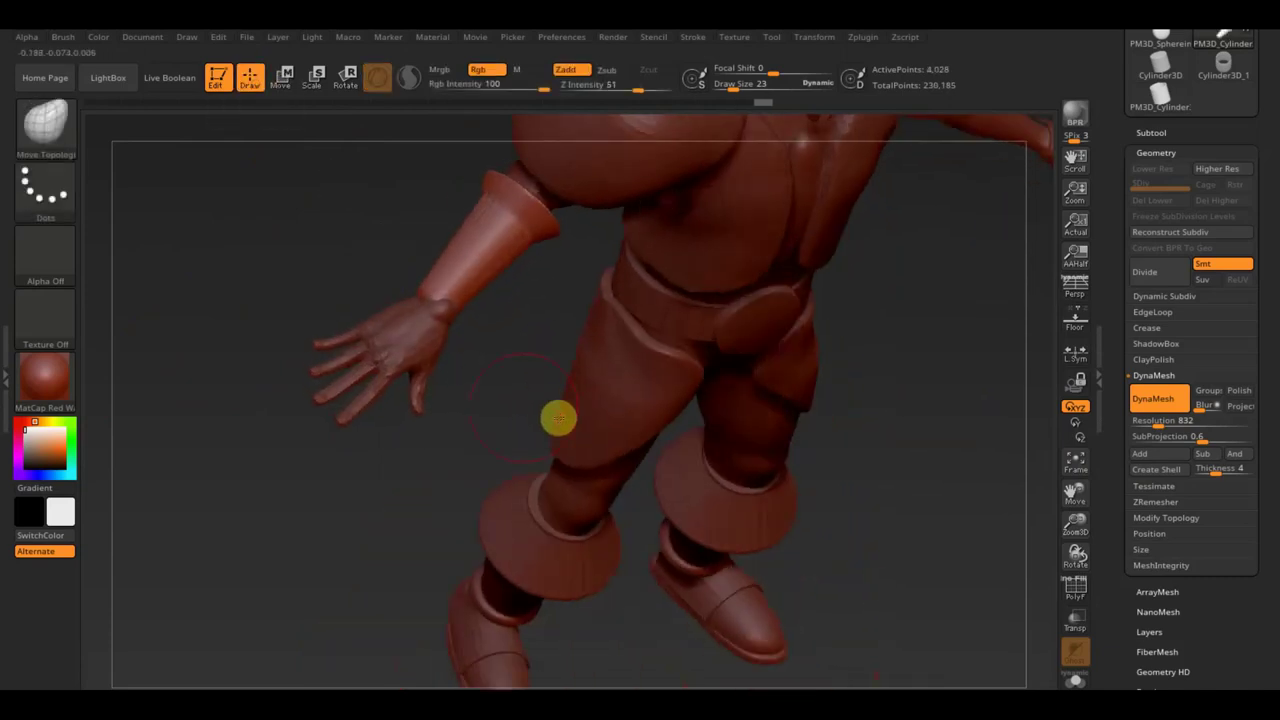
# Select the PM3D_ZSphere_2 hand mesh, set Draw Size to 14, and expand the Subtool list
pyautogui.keyDown('alt'); pyautogui.click(419, 358); pyautogui.keyUp('alt')
pyautogui.moveTo(469, 377)
pyautogui.keyDown('alt'); pyautogui.mouseDown()
pyautogui.moveTo(524, 442)
pyautogui.moveTo(628, 441)
pyautogui.mouseUp(); pyautogui.keyUp('alt')
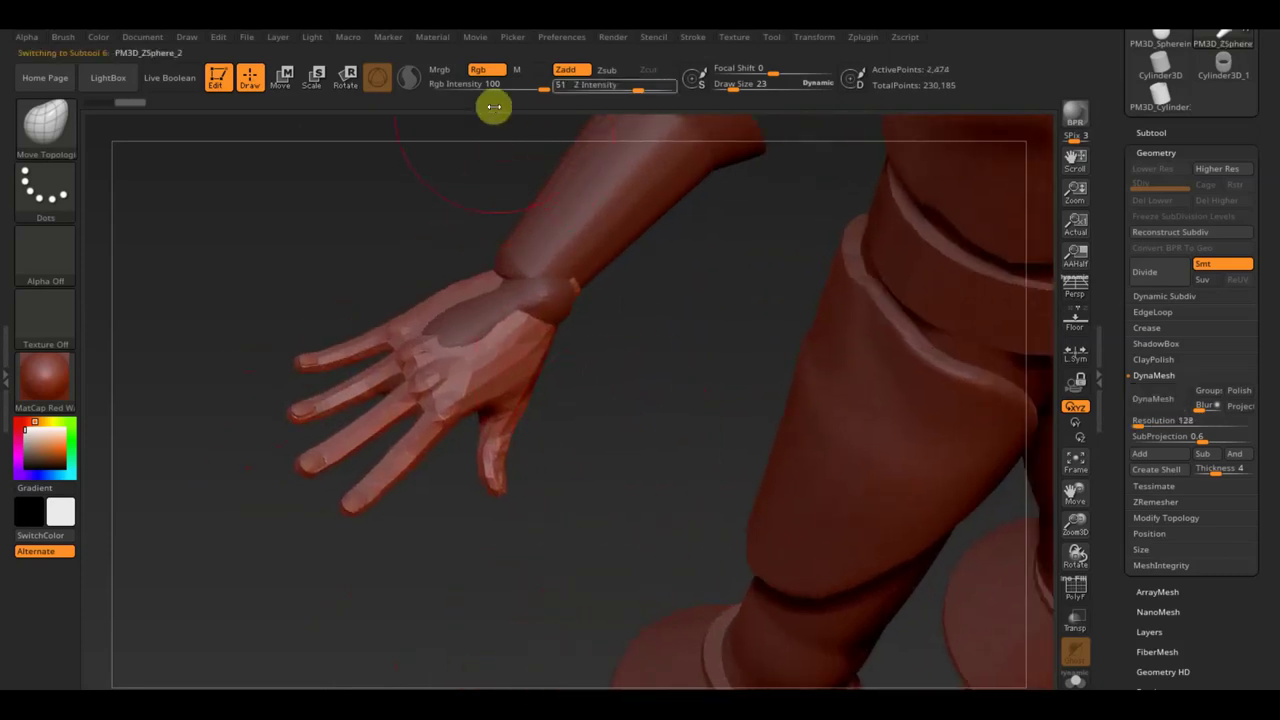
pyautogui.moveTo(737, 88); pyautogui.dragTo(732, 88)
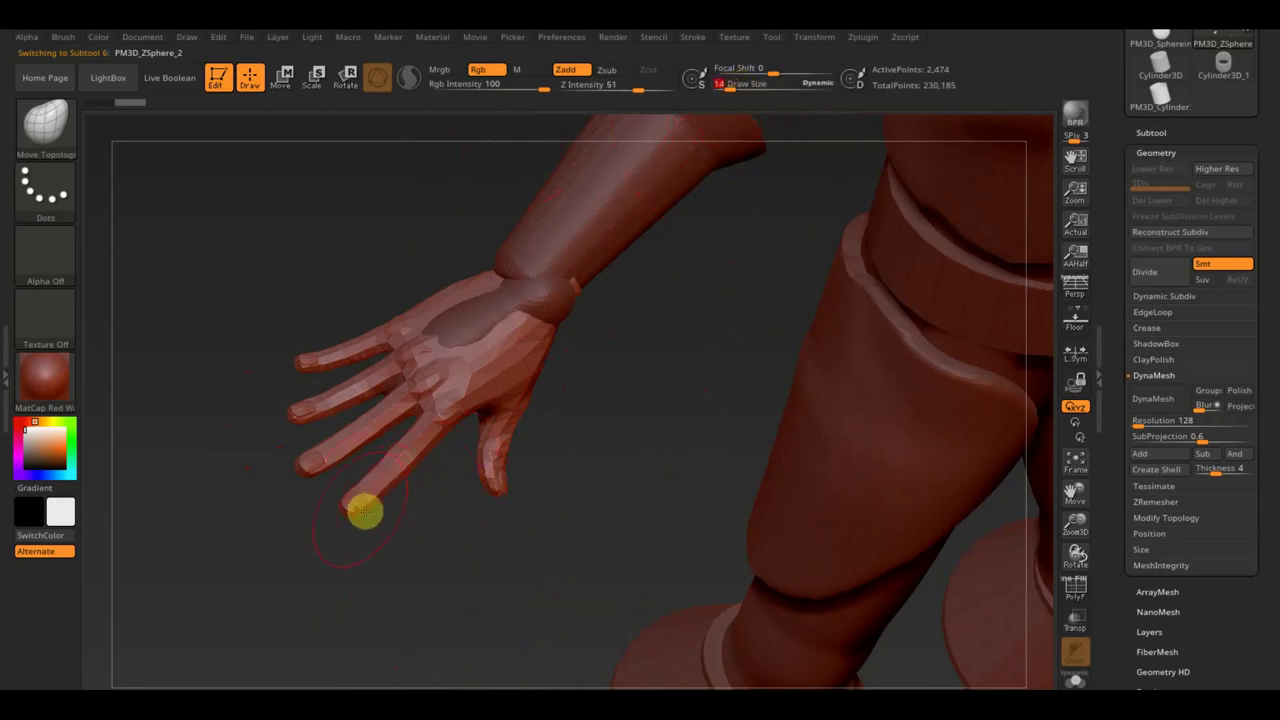
pyautogui.moveTo(444, 561)
pyautogui.mouseDown()
pyautogui.moveTo(431, 529)
pyautogui.moveTo(403, 531)
pyautogui.moveTo(388, 515)
pyautogui.moveTo(369, 449)
pyautogui.mouseUp()
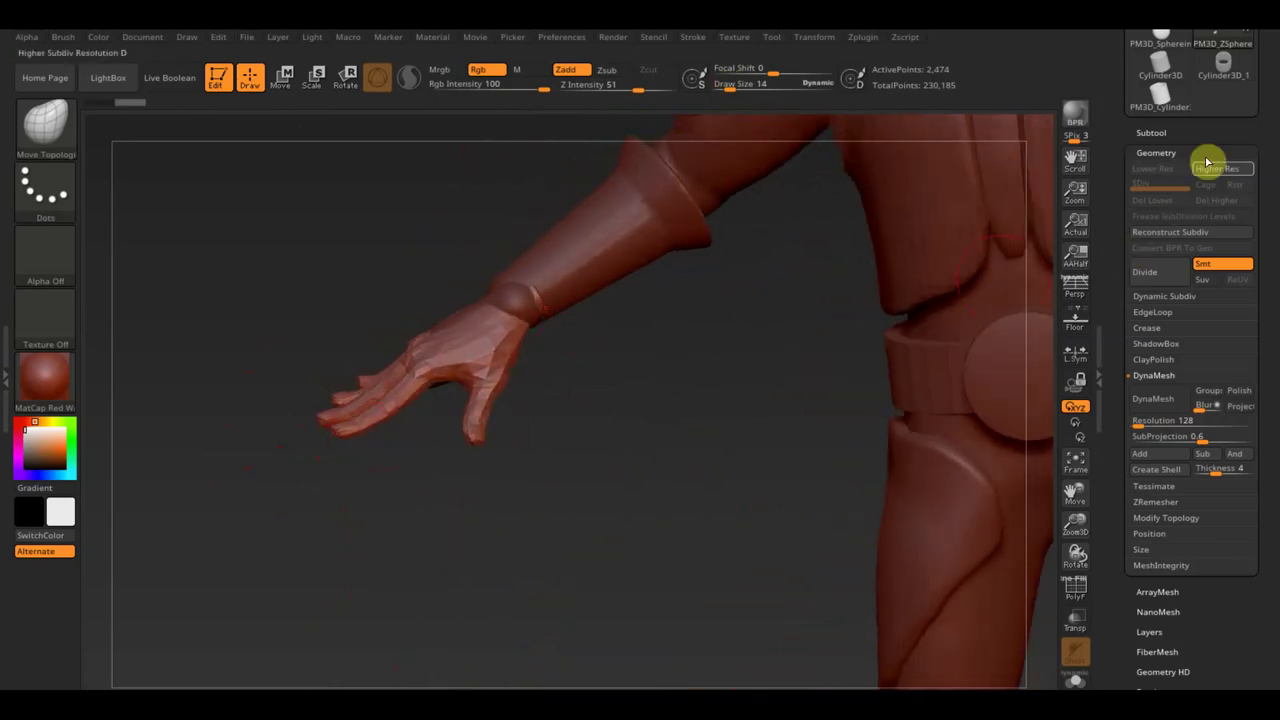
pyautogui.click(1152, 132)
pyautogui.moveTo(1190, 240)
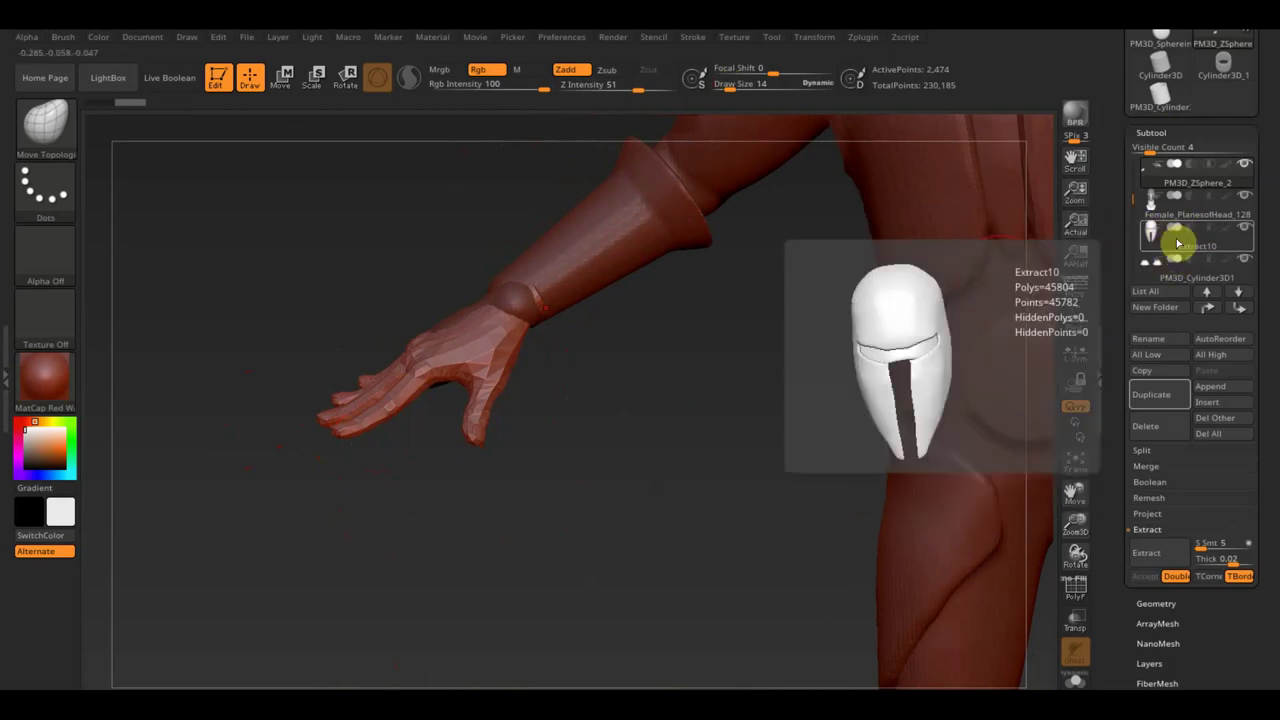
# Append a cube subtool, PM3D_Cube3D1, and scale it down to a small plate in front view
pyautogui.click(1213, 387)
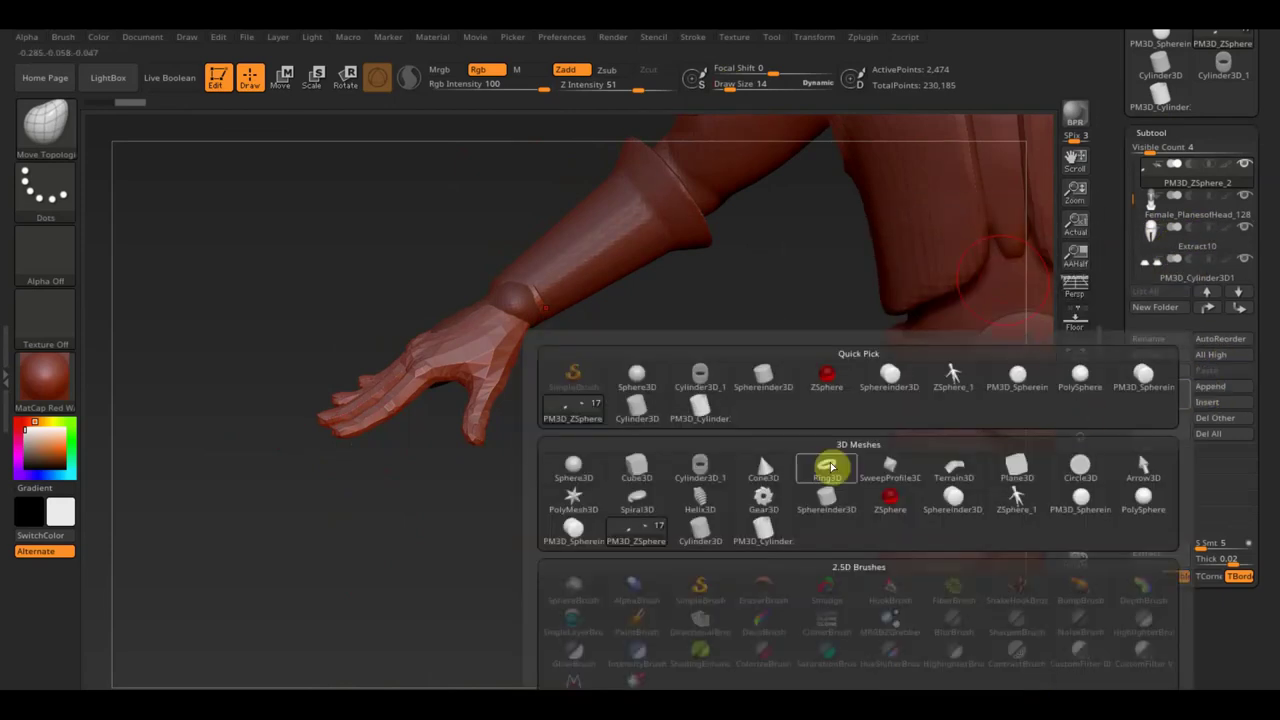
pyautogui.click(642, 468)
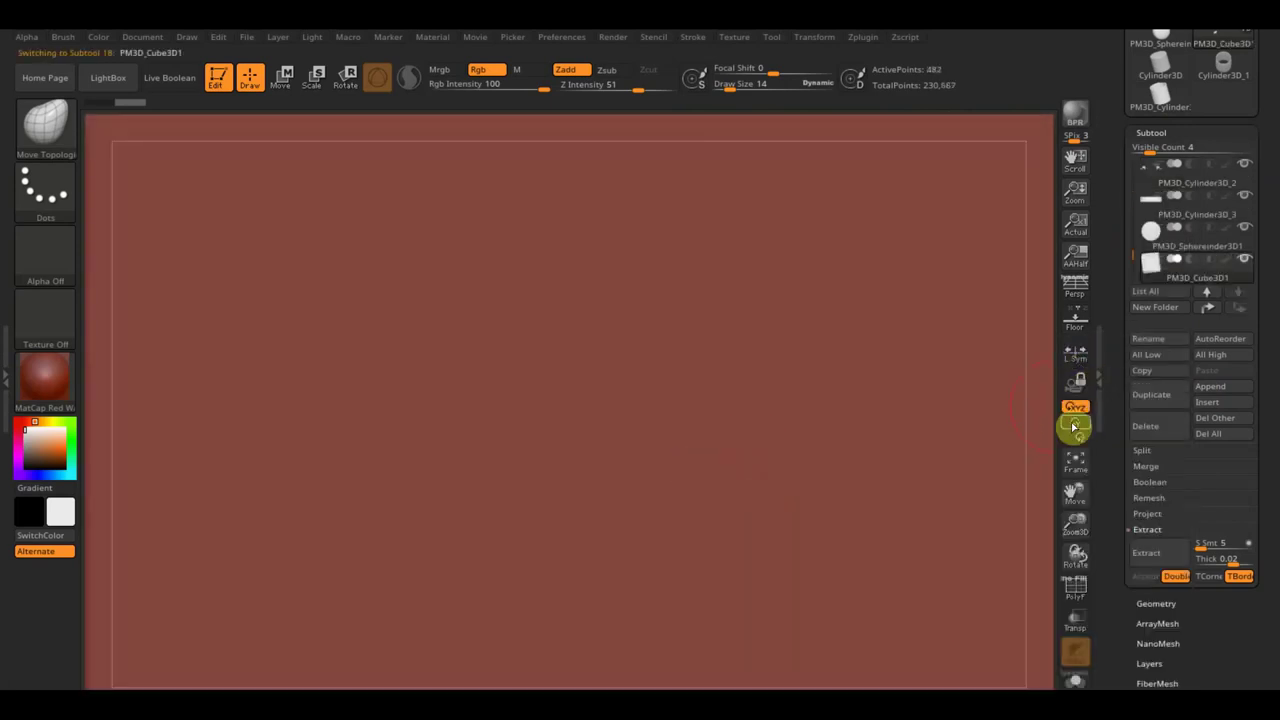
pyautogui.click(1076, 458)
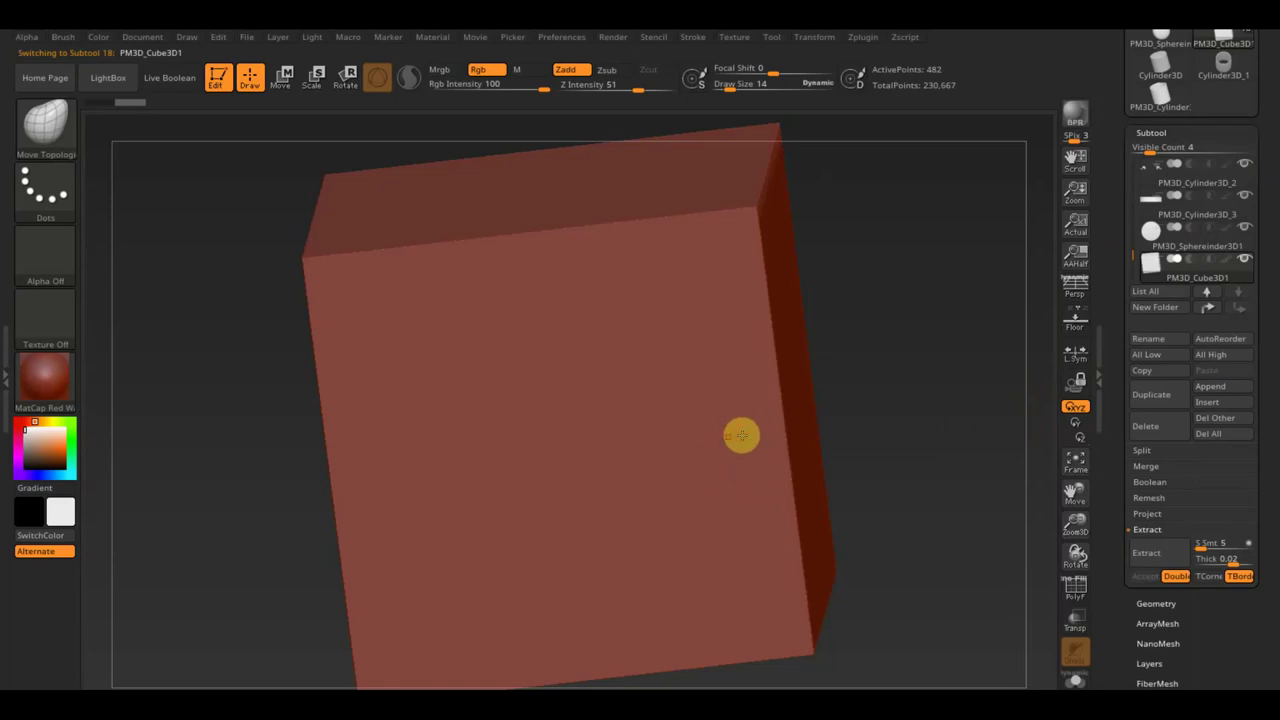
pyautogui.keyDown('shift'); pyautogui.moveTo(741, 435); pyautogui.dragTo(894, 386); pyautogui.keyUp('shift')
pyautogui.click(285, 80)
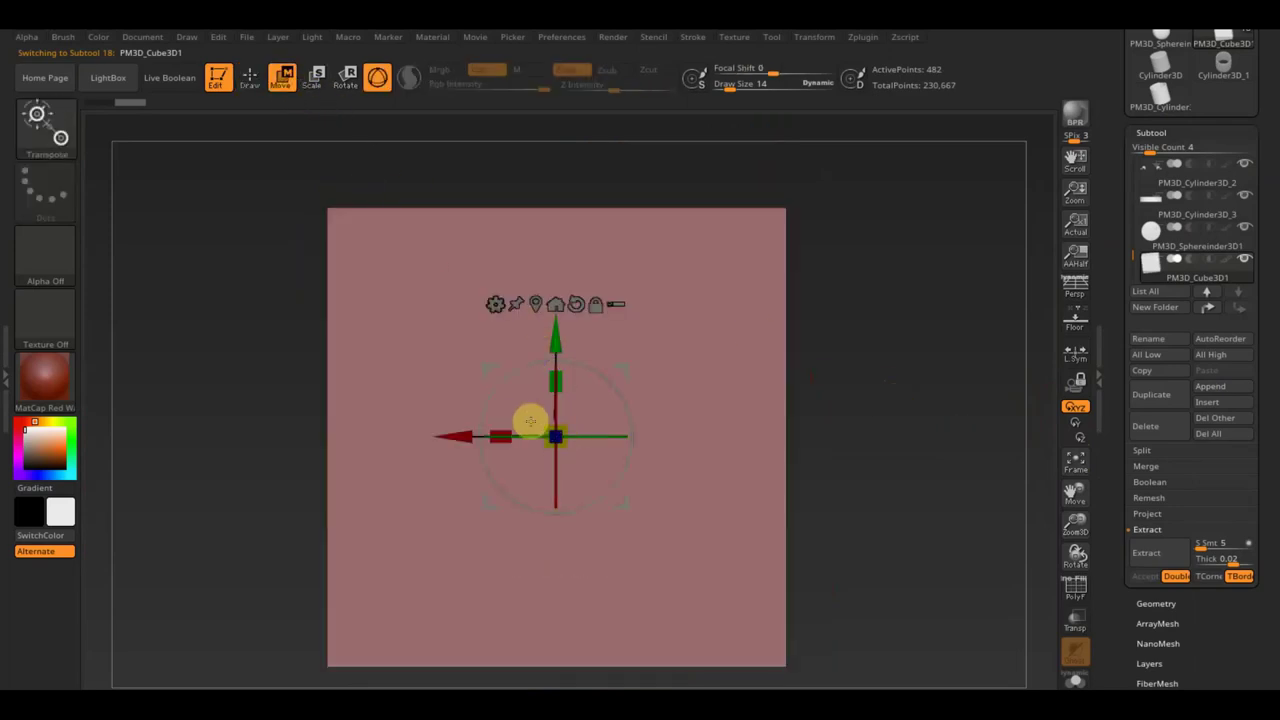
pyautogui.moveTo(540, 428)
pyautogui.mouseDown()
pyautogui.moveTo(791, 550)
pyautogui.moveTo(789, 474)
pyautogui.moveTo(909, 669)
pyautogui.mouseUp()
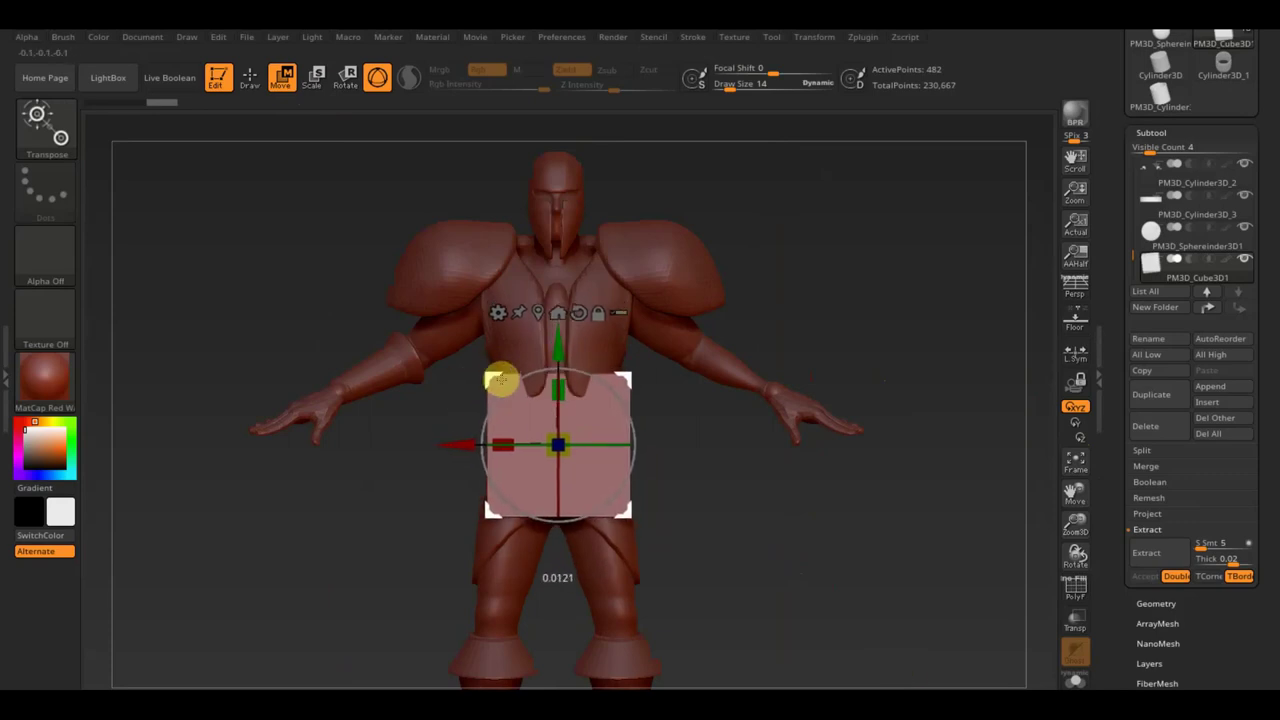
# Move the small cube up and squash it into a narrow slab
pyautogui.moveTo(490, 370); pyautogui.dragTo(443, 349)
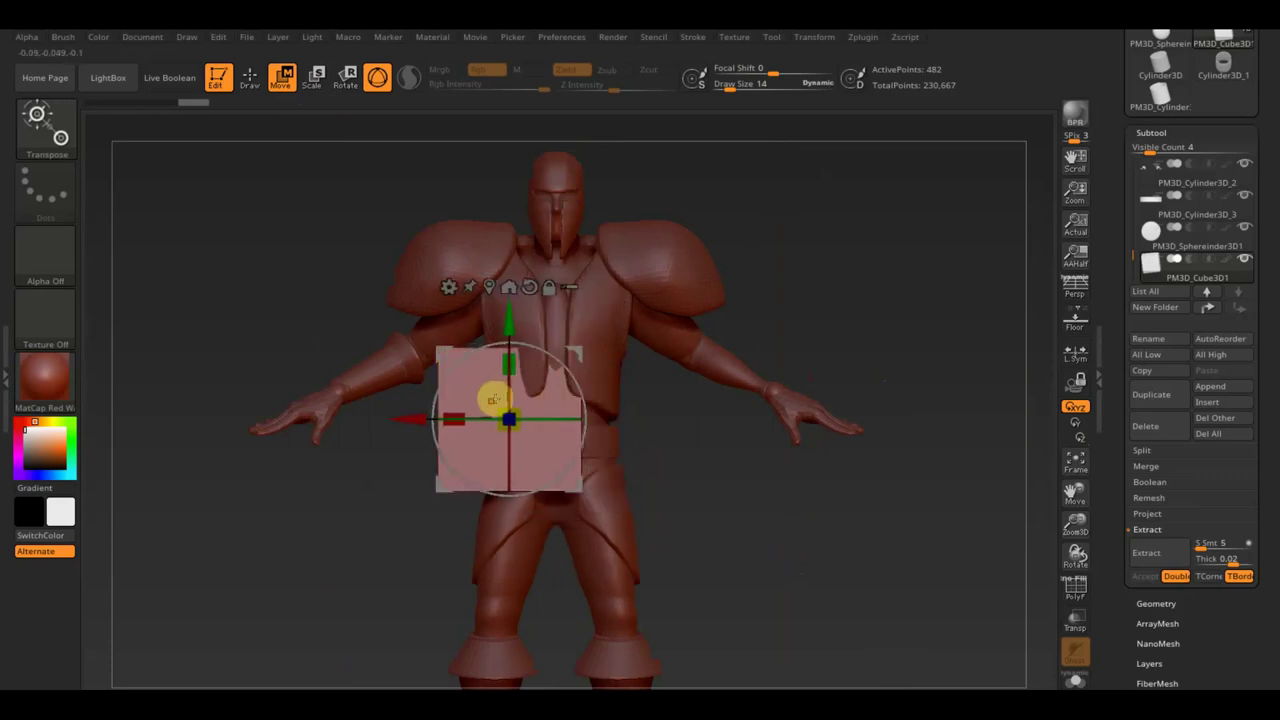
pyautogui.moveTo(493, 401)
pyautogui.mouseDown()
pyautogui.moveTo(539, 430)
pyautogui.moveTo(317, 411)
pyautogui.moveTo(370, 418)
pyautogui.mouseUp()
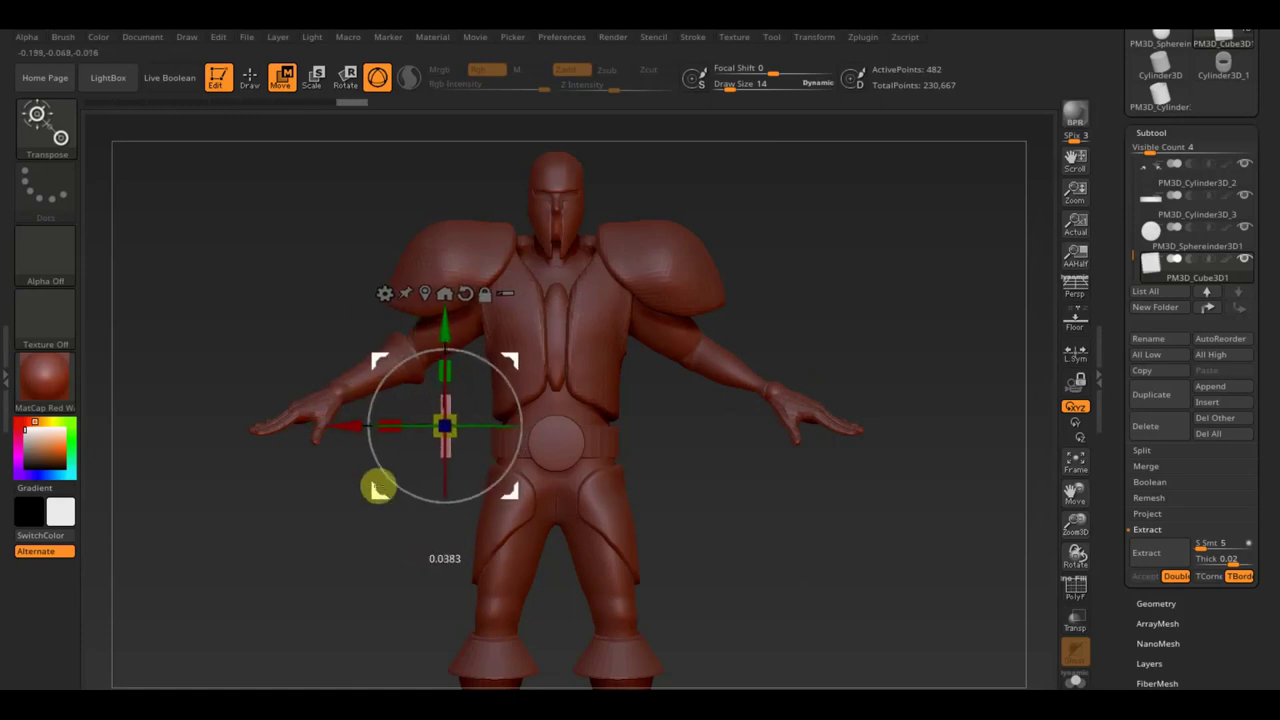
pyautogui.moveTo(354, 480)
pyautogui.mouseDown()
pyautogui.moveTo(369, 521)
pyautogui.moveTo(394, 508)
pyautogui.mouseUp()
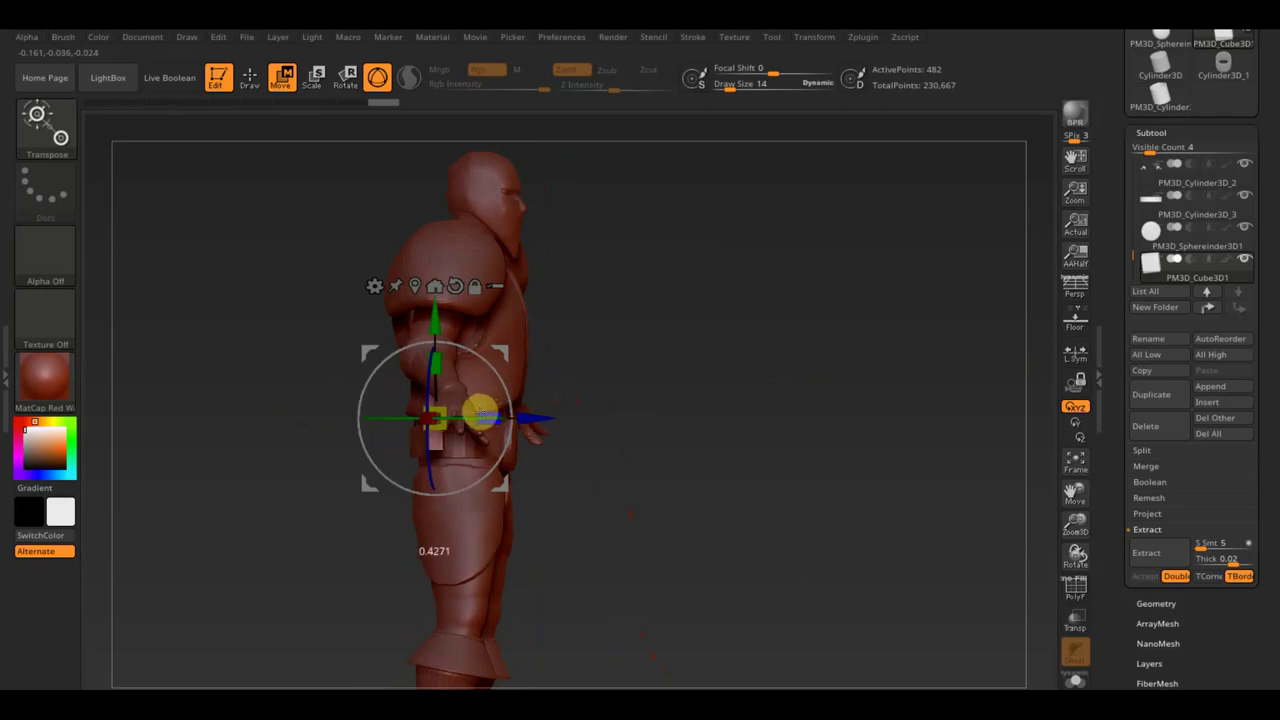
pyautogui.moveTo(603, 386); pyautogui.dragTo(609, 480)
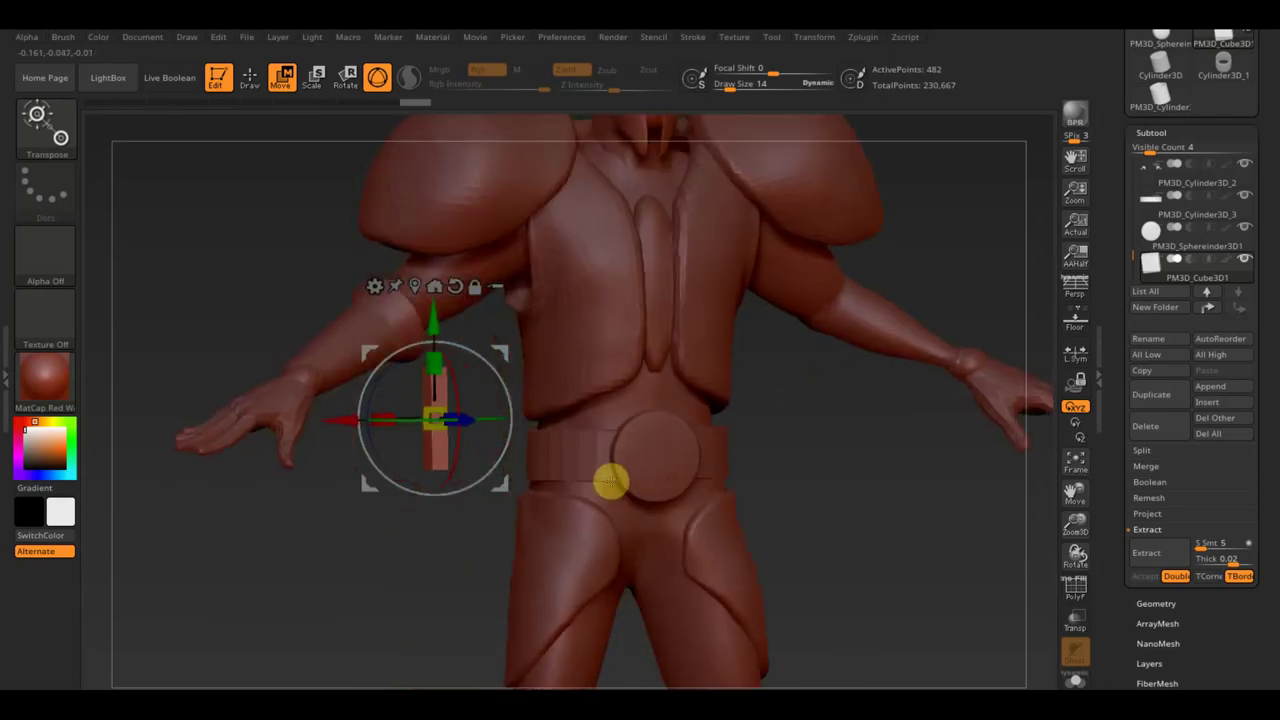
pyautogui.moveTo(510, 515); pyautogui.dragTo(491, 459)
# Place the slab on the hand and rotate it to lie along the fingers
pyautogui.moveTo(508, 370)
pyautogui.mouseDown()
pyautogui.moveTo(263, 386)
pyautogui.moveTo(304, 476)
pyautogui.mouseUp()
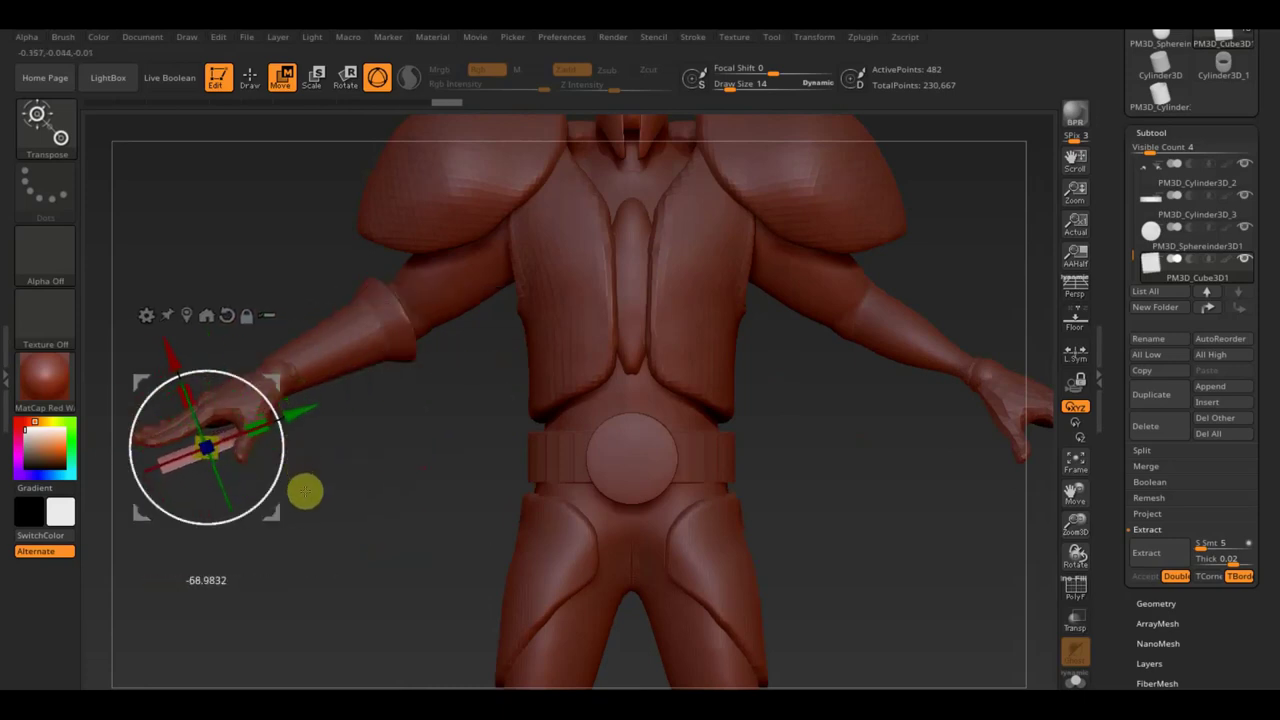
pyautogui.moveTo(214, 420)
pyautogui.mouseDown()
pyautogui.moveTo(134, 349)
pyautogui.moveTo(274, 286)
pyautogui.moveTo(302, 358)
pyautogui.moveTo(289, 369)
pyautogui.moveTo(189, 363)
pyautogui.moveTo(152, 408)
pyautogui.moveTo(164, 432)
pyautogui.mouseUp()
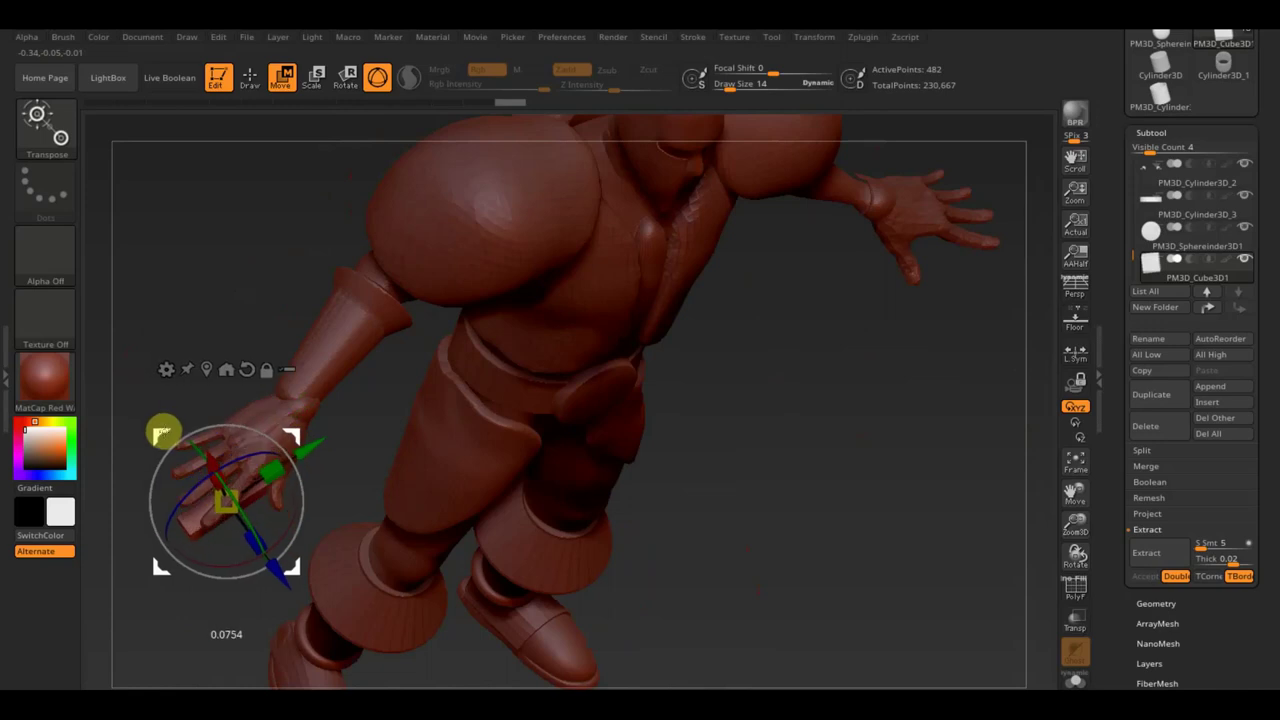
pyautogui.moveTo(269, 443); pyautogui.dragTo(280, 414)
pyautogui.moveTo(354, 438)
pyautogui.keyDown('alt'); pyautogui.mouseDown()
pyautogui.moveTo(389, 511)
pyautogui.moveTo(403, 380)
pyautogui.moveTo(345, 392)
pyautogui.mouseUp(); pyautogui.keyUp('alt')
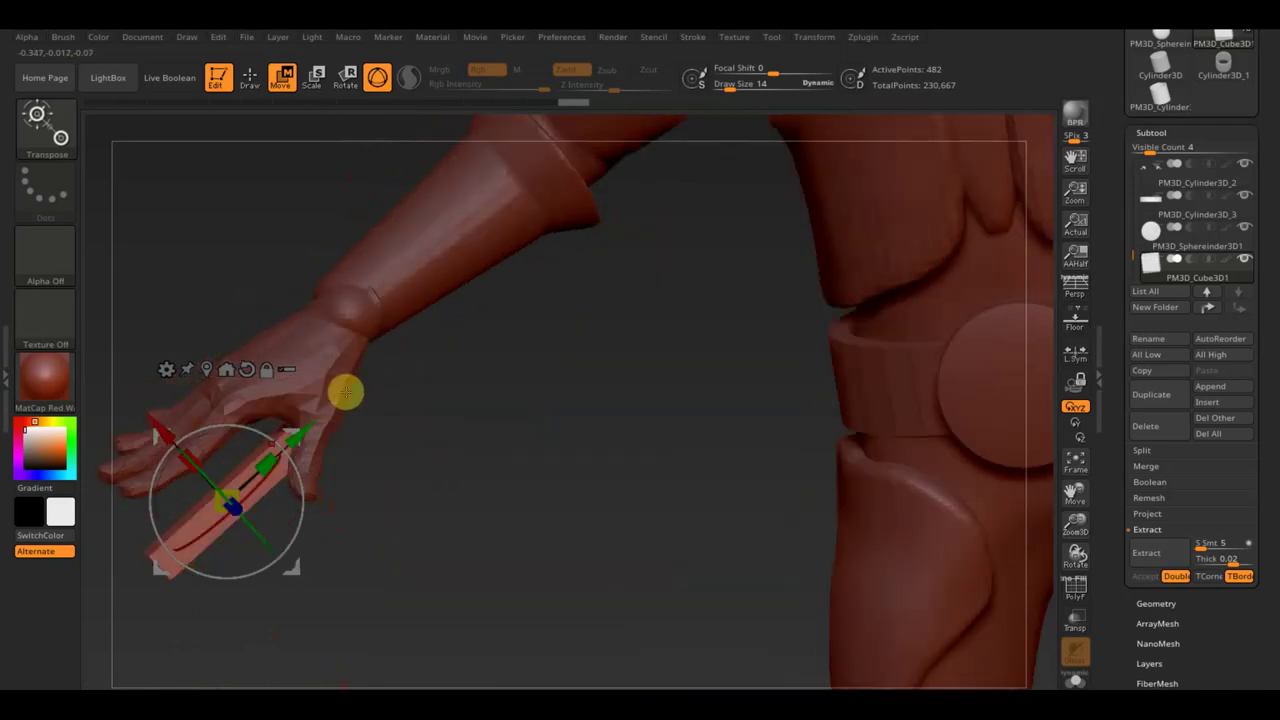
pyautogui.moveTo(157, 429)
pyautogui.mouseDown()
pyautogui.moveTo(120, 414)
pyautogui.moveTo(108, 383)
pyautogui.mouseUp()
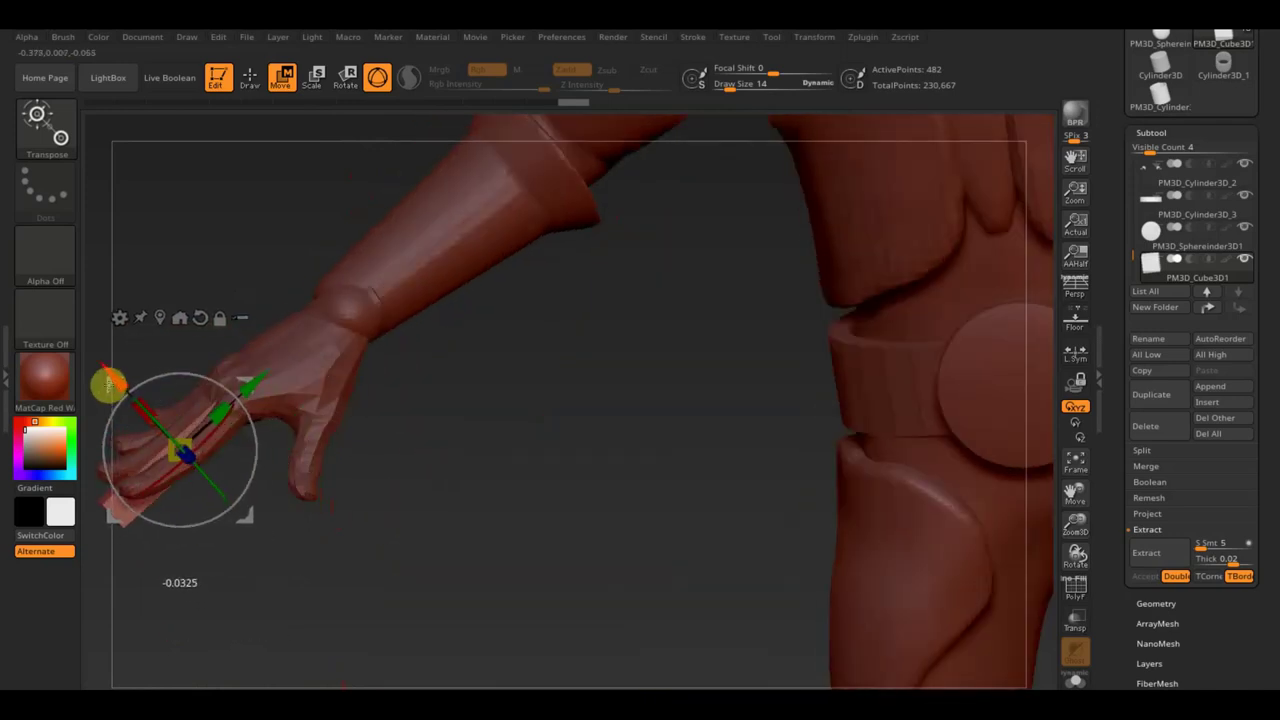
pyautogui.moveTo(279, 424)
pyautogui.mouseDown()
pyautogui.moveTo(471, 466)
pyautogui.moveTo(500, 520)
pyautogui.moveTo(331, 480)
pyautogui.mouseUp()
pyautogui.moveTo(257, 500)
pyautogui.mouseDown()
pyautogui.moveTo(277, 523)
pyautogui.moveTo(389, 415)
pyautogui.moveTo(397, 363)
pyautogui.moveTo(329, 386)
pyautogui.mouseUp()
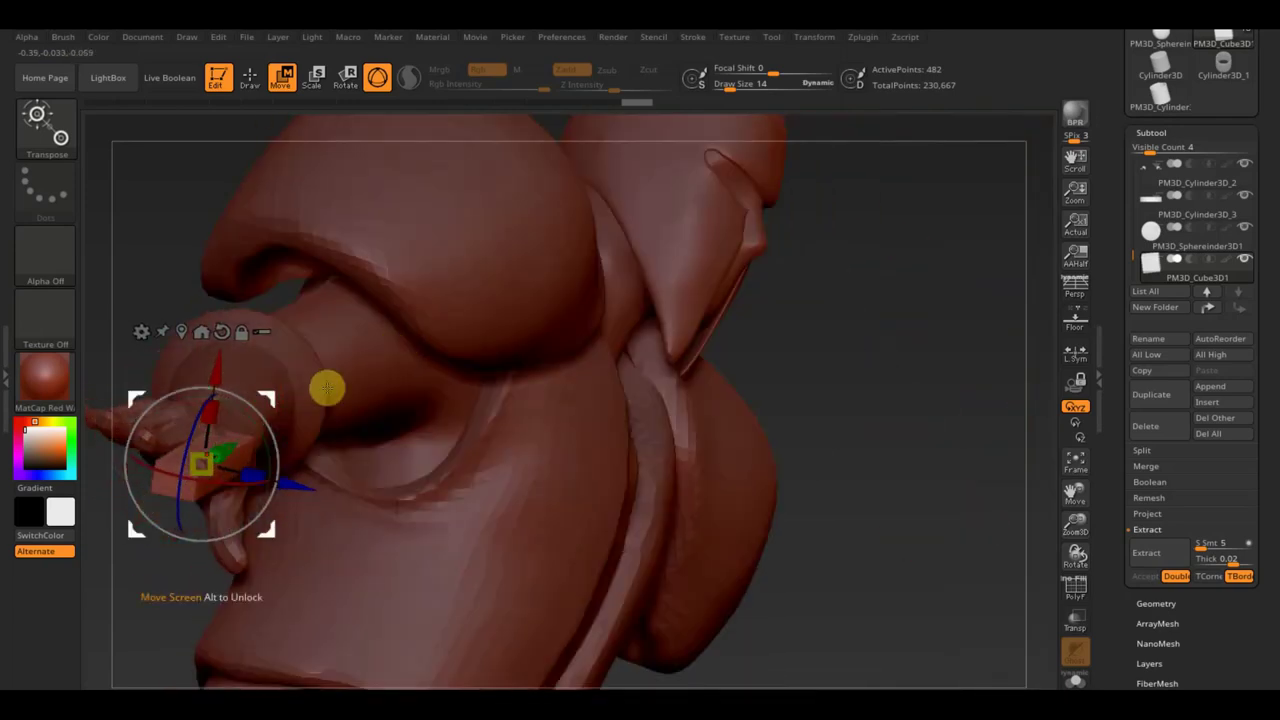
pyautogui.moveTo(243, 451); pyautogui.dragTo(272, 432)
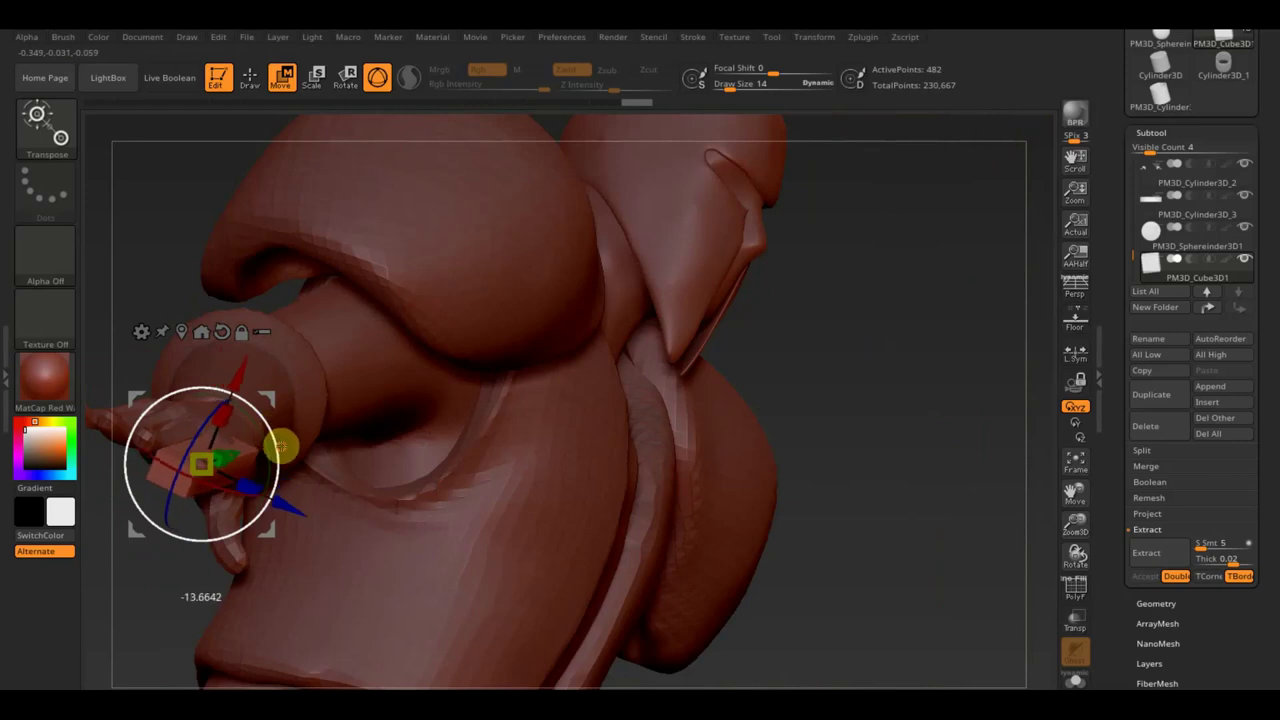
pyautogui.moveTo(194, 283); pyautogui.dragTo(163, 384)
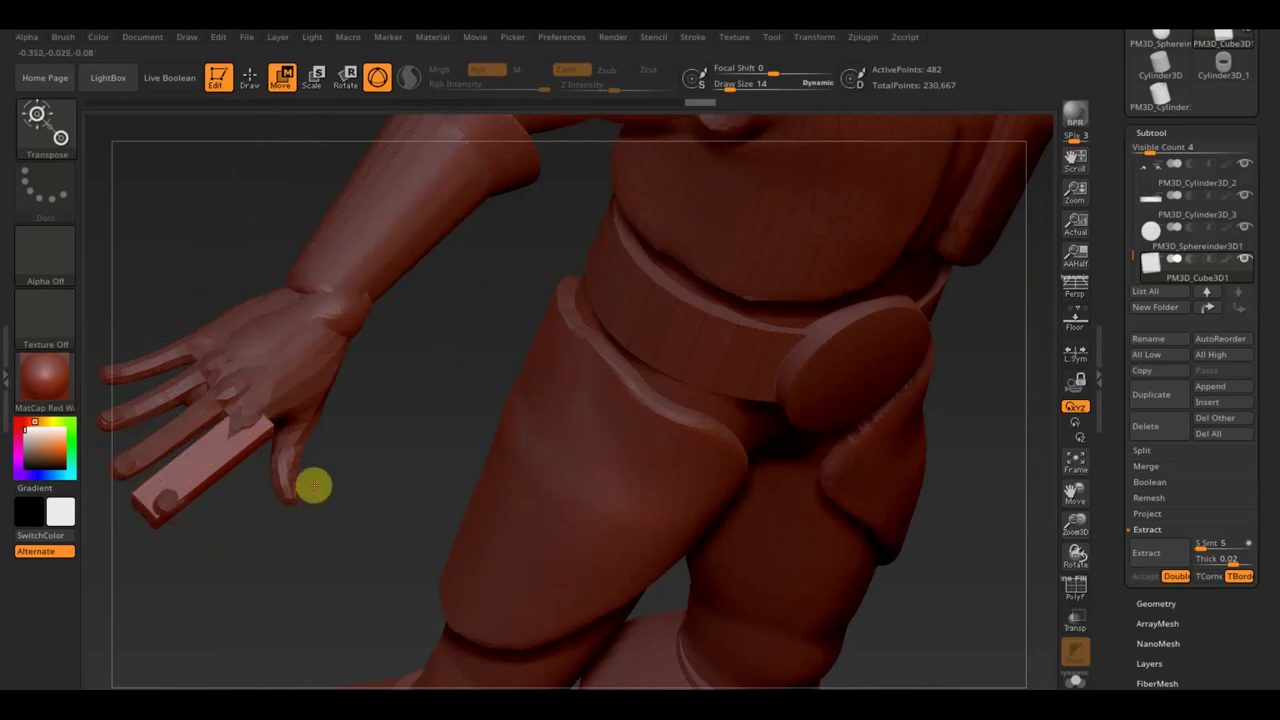
pyautogui.moveTo(314, 486); pyautogui.dragTo(298, 466)
pyautogui.moveTo(265, 426); pyautogui.dragTo(245, 391)
pyautogui.moveTo(354, 443); pyautogui.dragTo(268, 290)
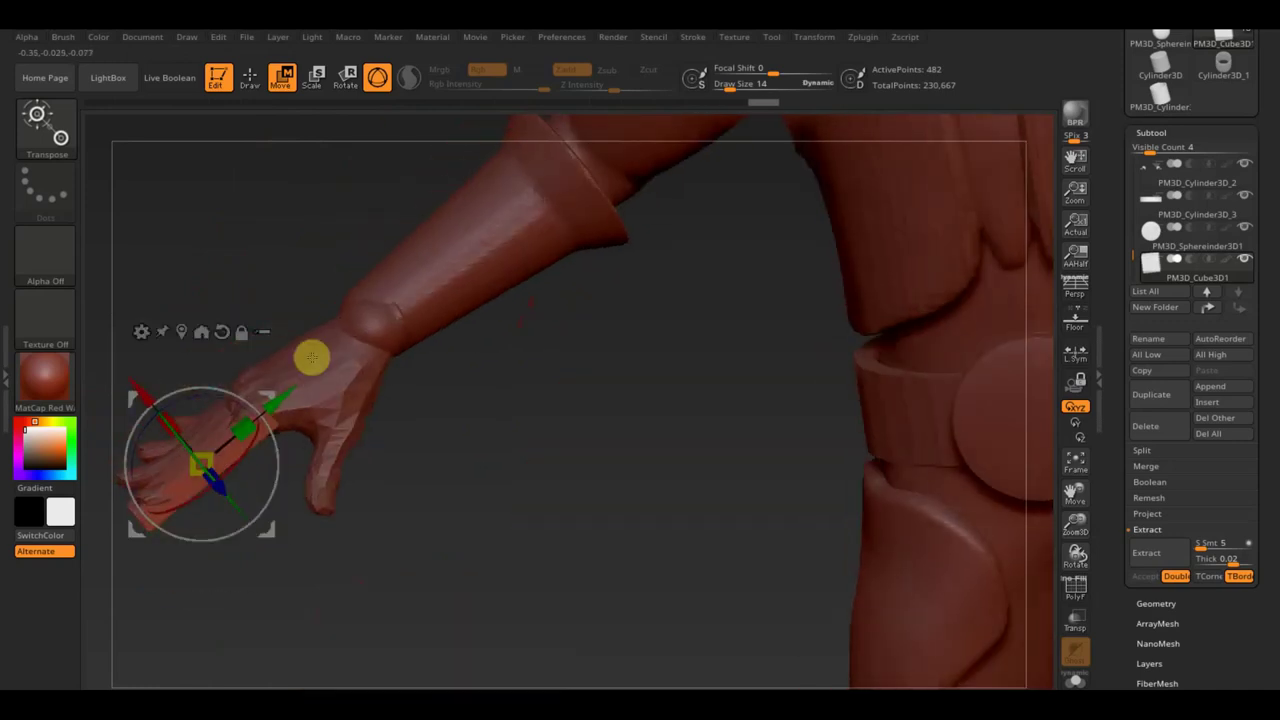
pyautogui.moveTo(156, 376); pyautogui.dragTo(157, 377)
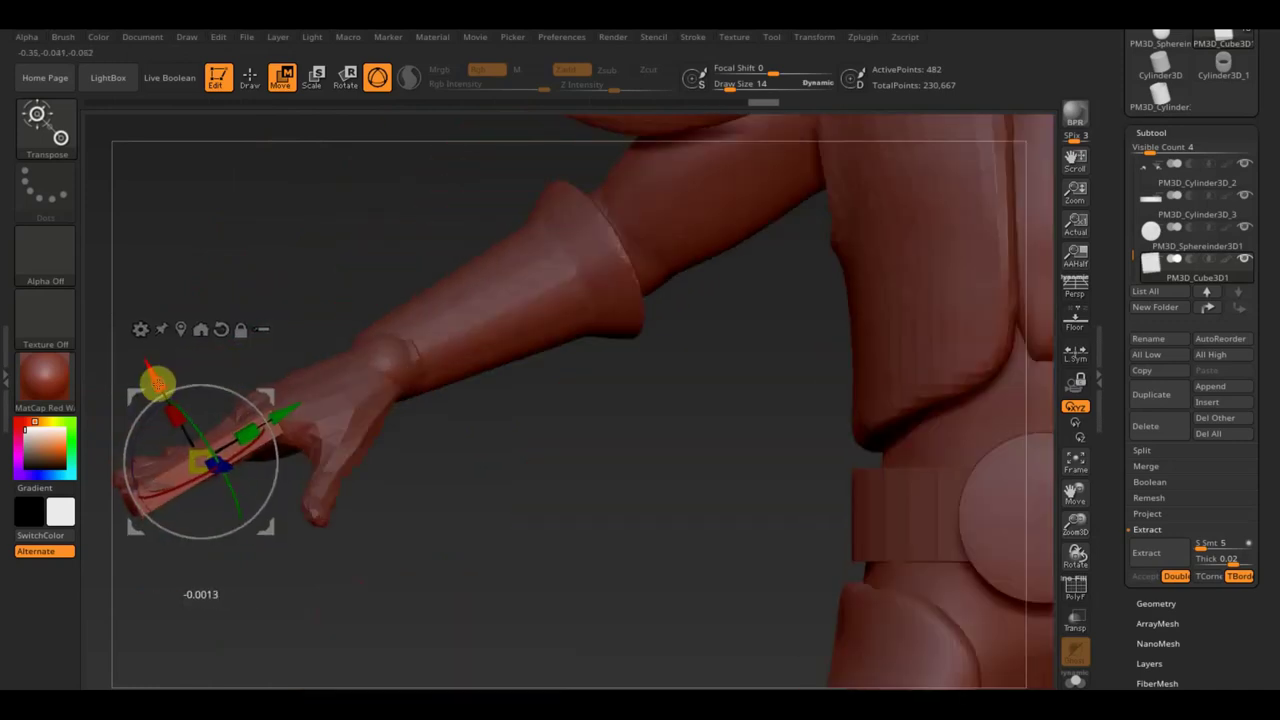
# Return to Draw mode and check the finger bar on the hand from hip, front and side views
pyautogui.click(250, 77)
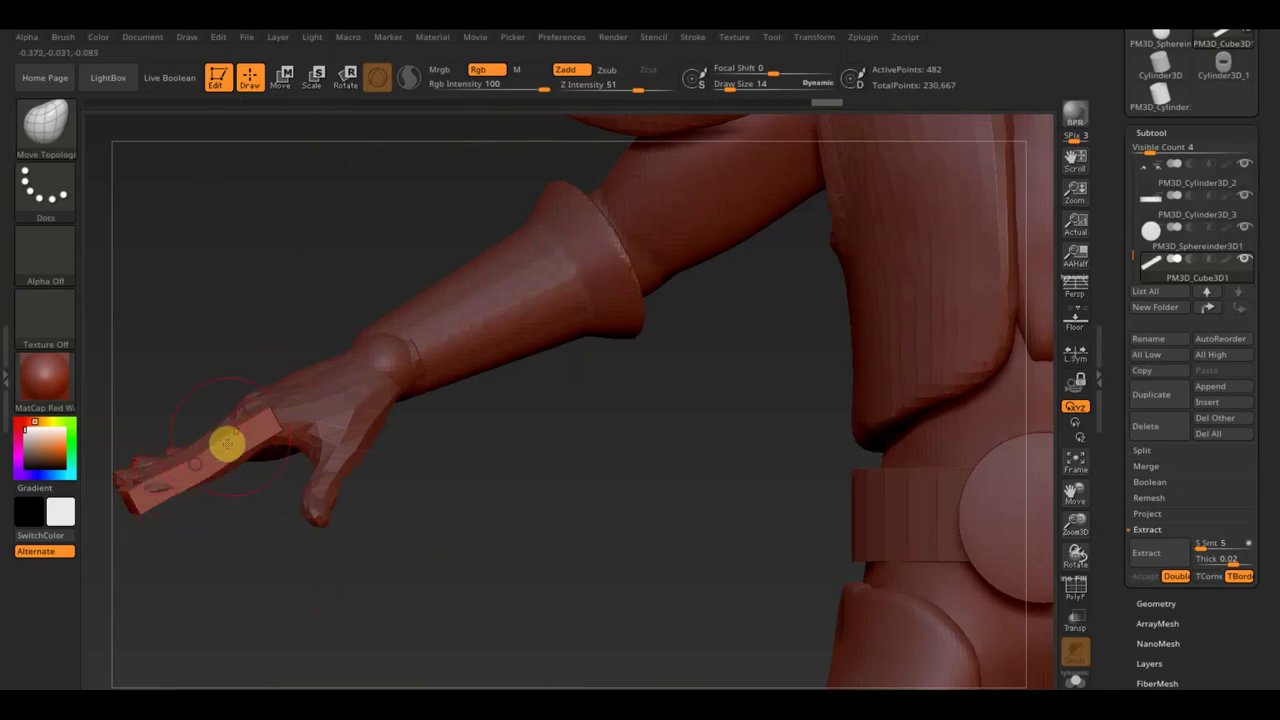
pyautogui.moveTo(270, 421)
pyautogui.mouseDown()
pyautogui.moveTo(257, 529)
pyautogui.moveTo(300, 523)
pyautogui.moveTo(303, 571)
pyautogui.moveTo(278, 450)
pyautogui.moveTo(224, 519)
pyautogui.moveTo(114, 551)
pyautogui.moveTo(146, 543)
pyautogui.mouseUp()
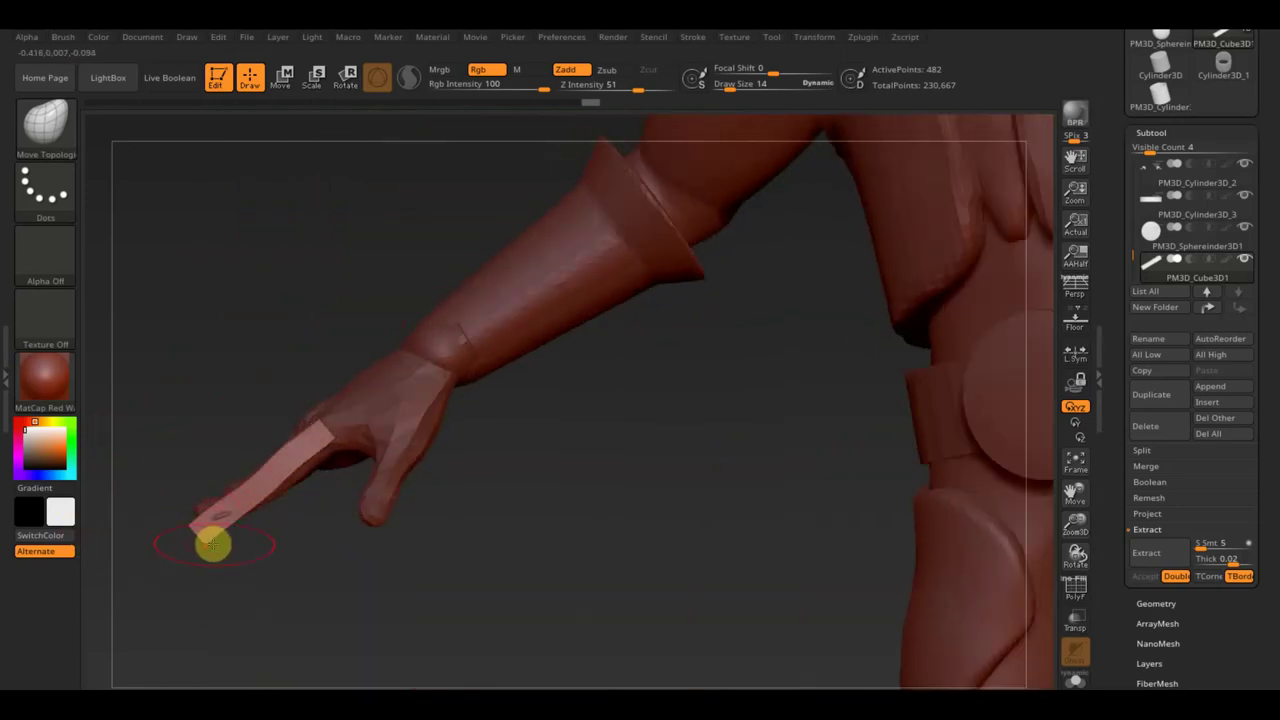
pyautogui.moveTo(223, 568); pyautogui.dragTo(300, 610)
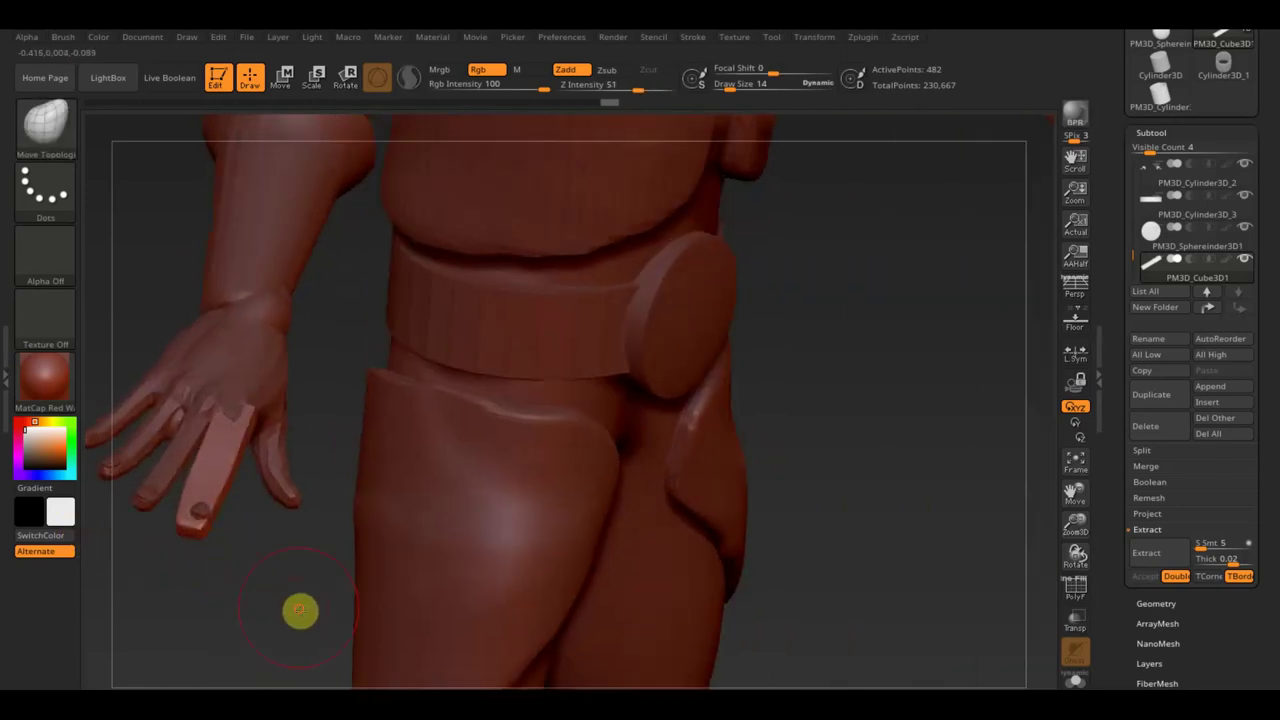
pyautogui.press('shift')
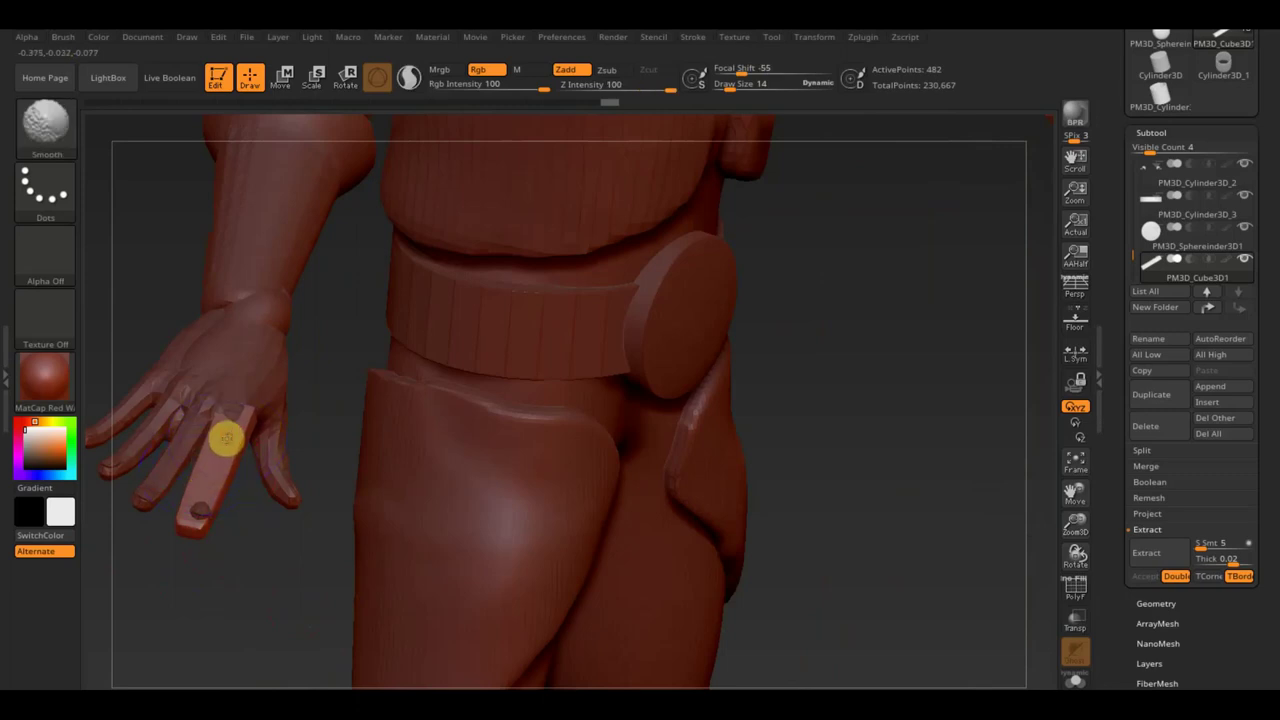
pyautogui.moveTo(251, 543)
pyautogui.mouseDown()
pyautogui.moveTo(203, 471)
pyautogui.moveTo(238, 485)
pyautogui.mouseUp()
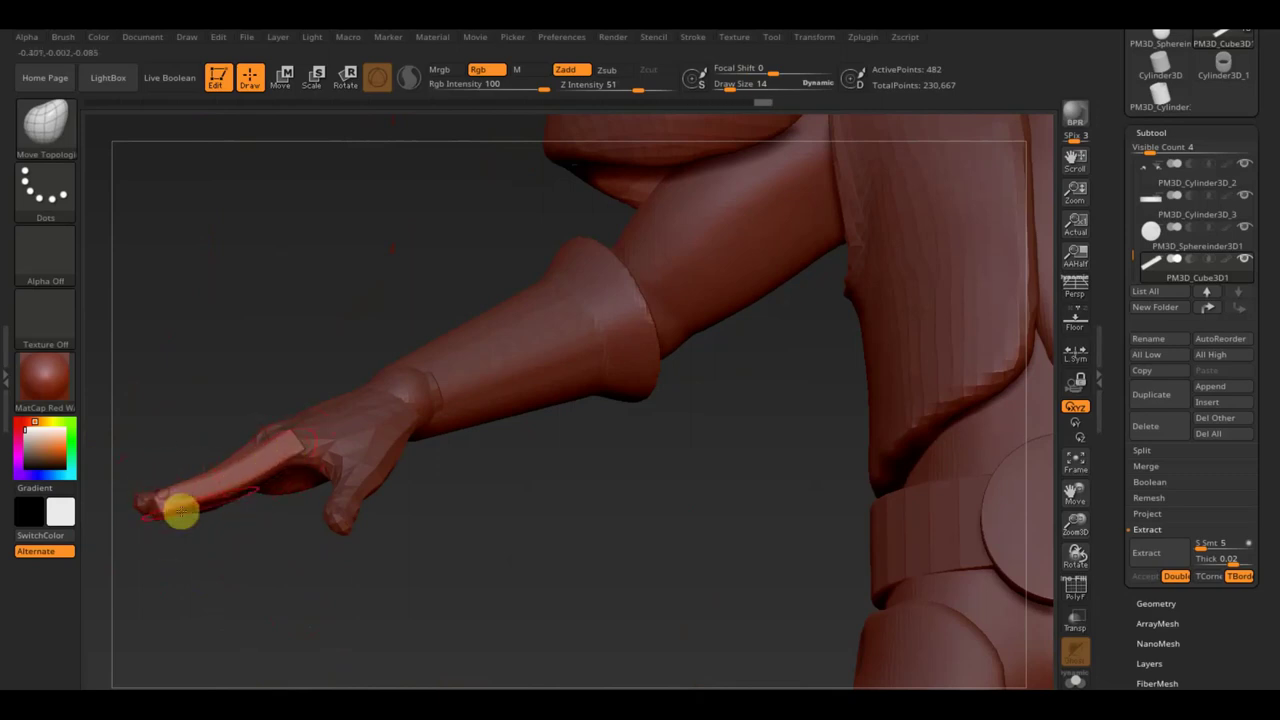
pyautogui.moveTo(234, 532)
pyautogui.mouseDown()
pyautogui.moveTo(257, 606)
pyautogui.moveTo(300, 640)
pyautogui.moveTo(360, 580)
pyautogui.mouseUp()
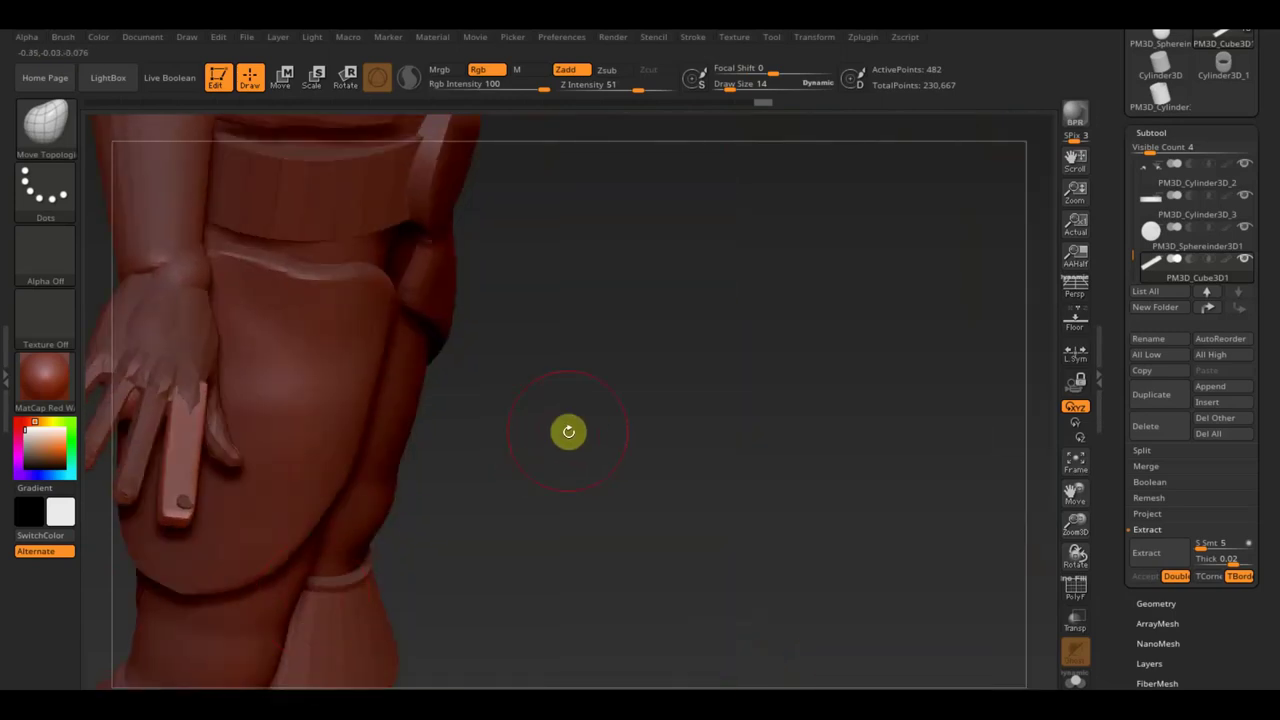
pyautogui.moveTo(568, 431); pyautogui.dragTo(737, 449)
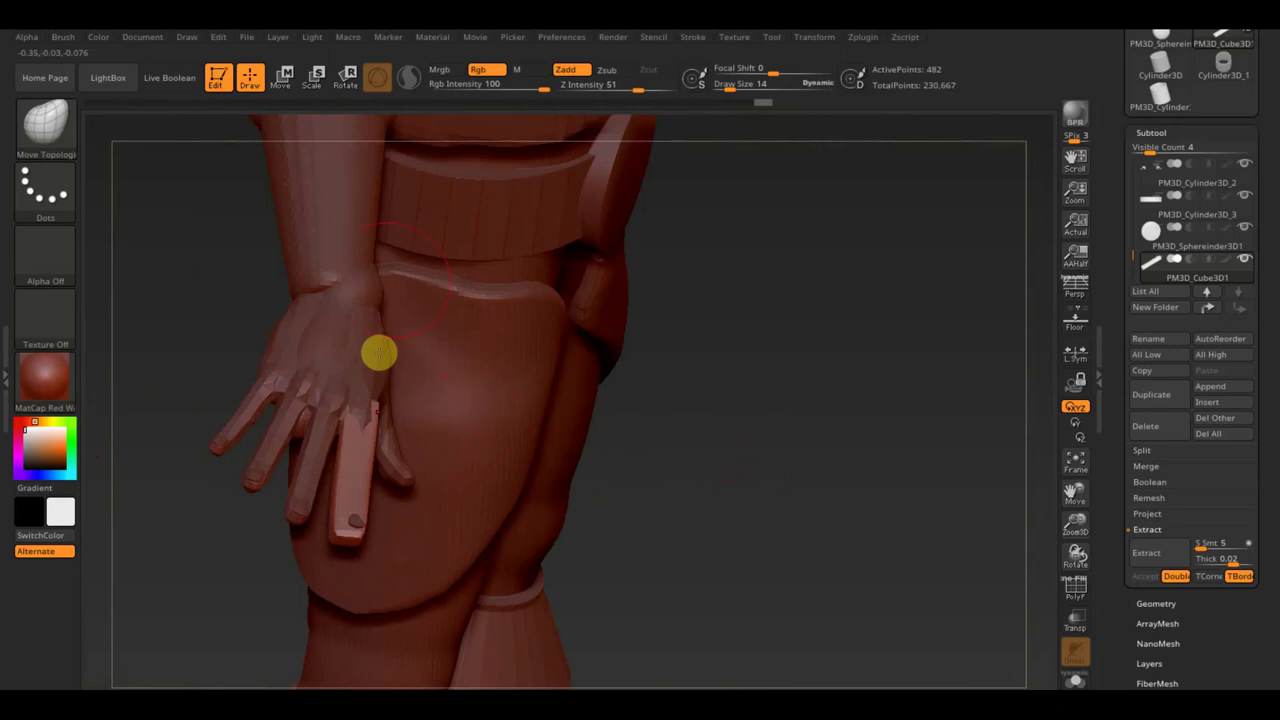
# Duplicate the finger plate twice and angle the new copies alongside the existing fingers
pyautogui.click(283, 80)
pyautogui.moveTo(457, 480); pyautogui.dragTo(417, 477)
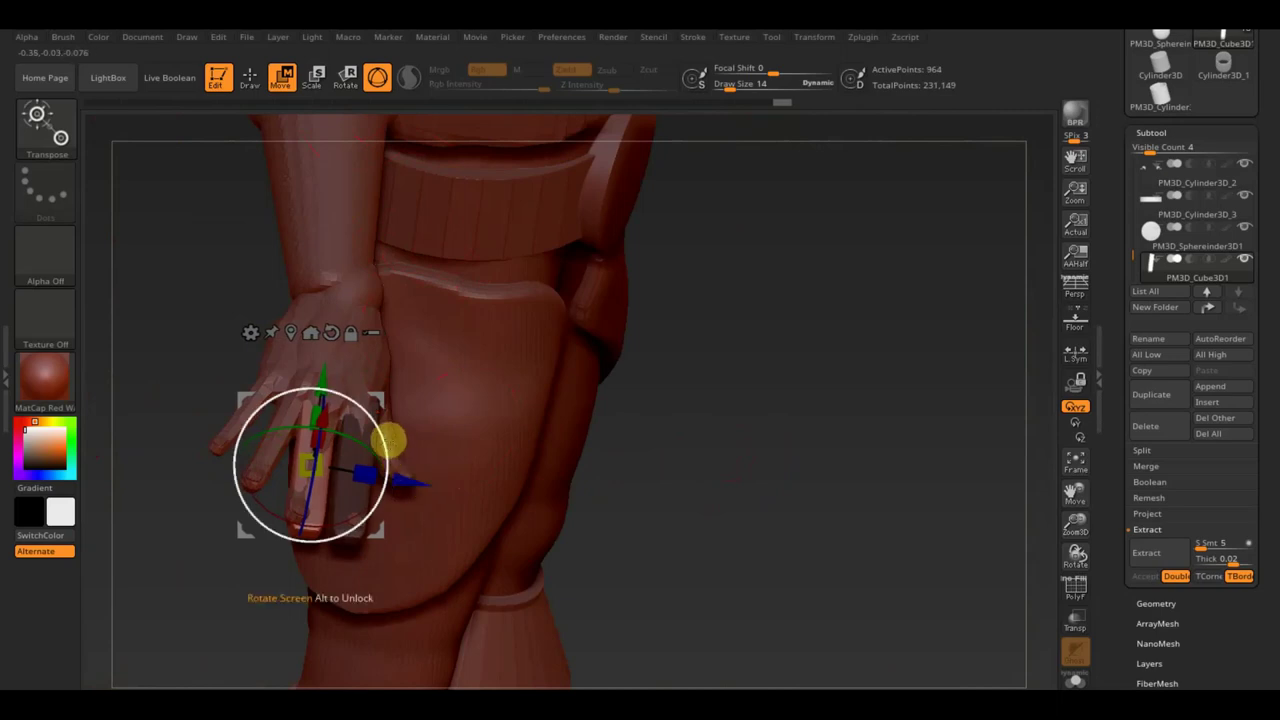
pyautogui.moveTo(414, 496); pyautogui.dragTo(416, 493)
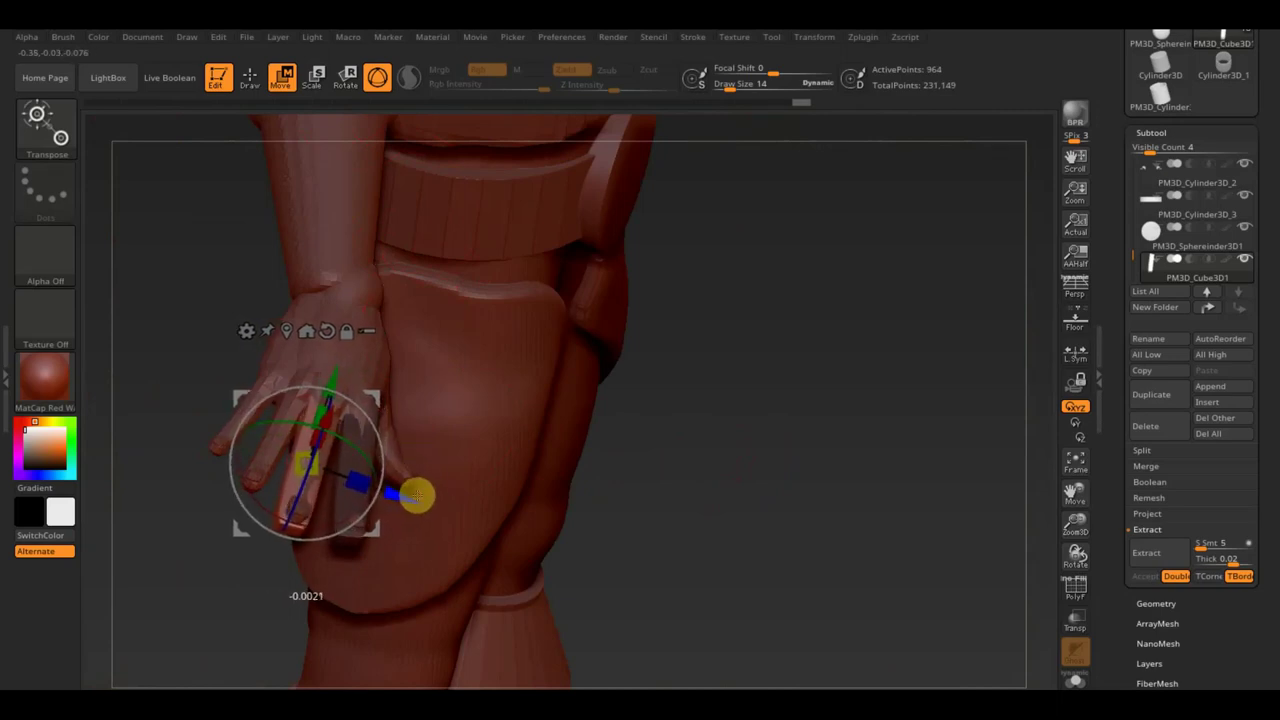
pyautogui.moveTo(419, 498); pyautogui.dragTo(380, 483)
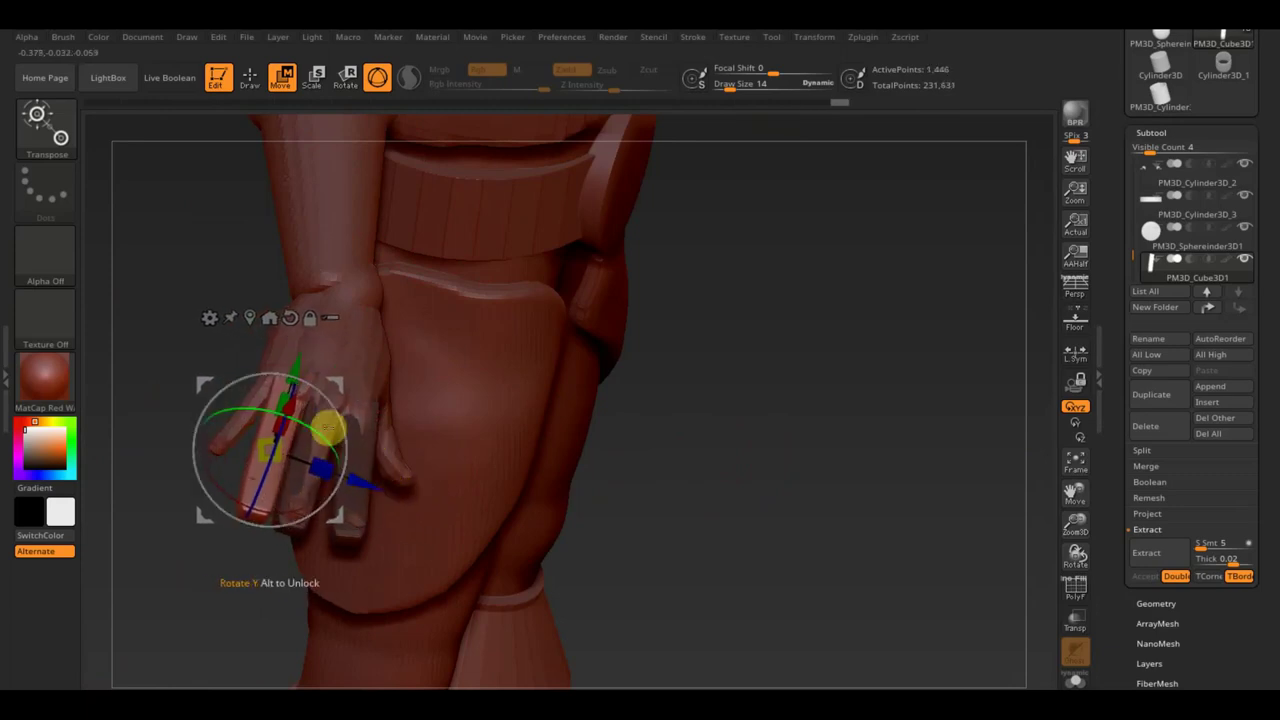
pyautogui.moveTo(328, 430); pyautogui.dragTo(342, 422)
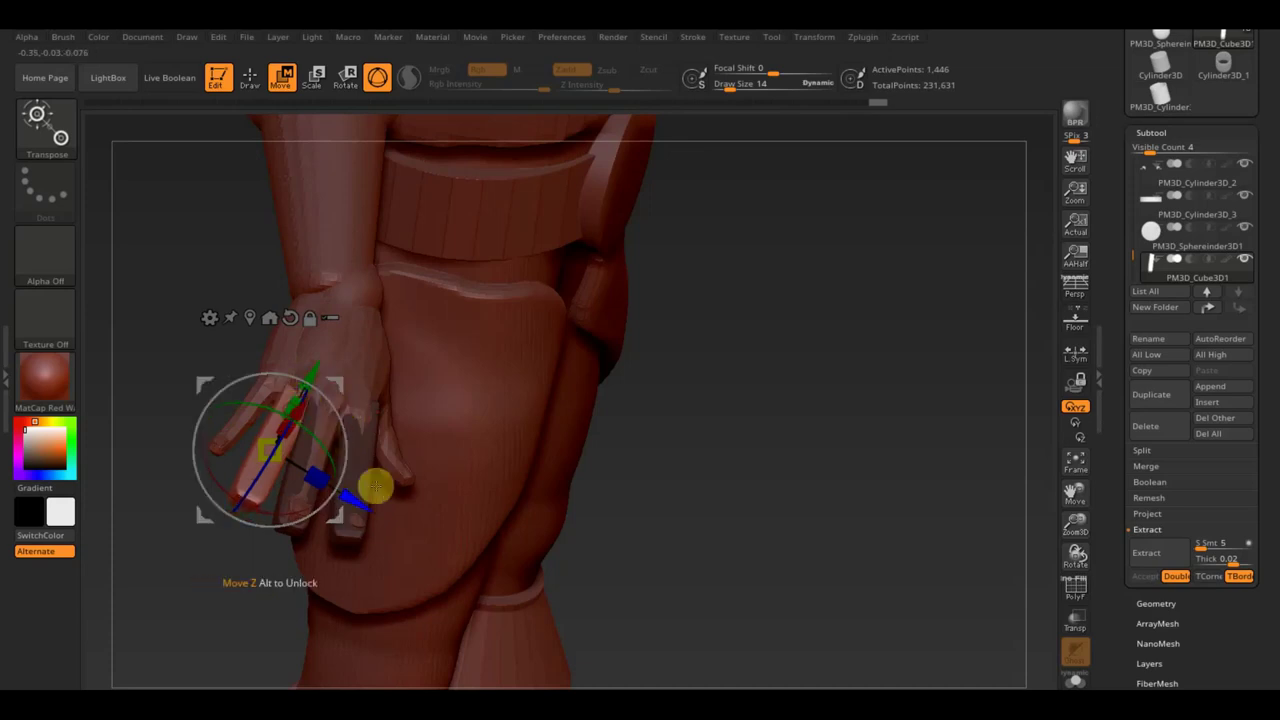
pyautogui.moveTo(370, 512); pyautogui.dragTo(334, 491)
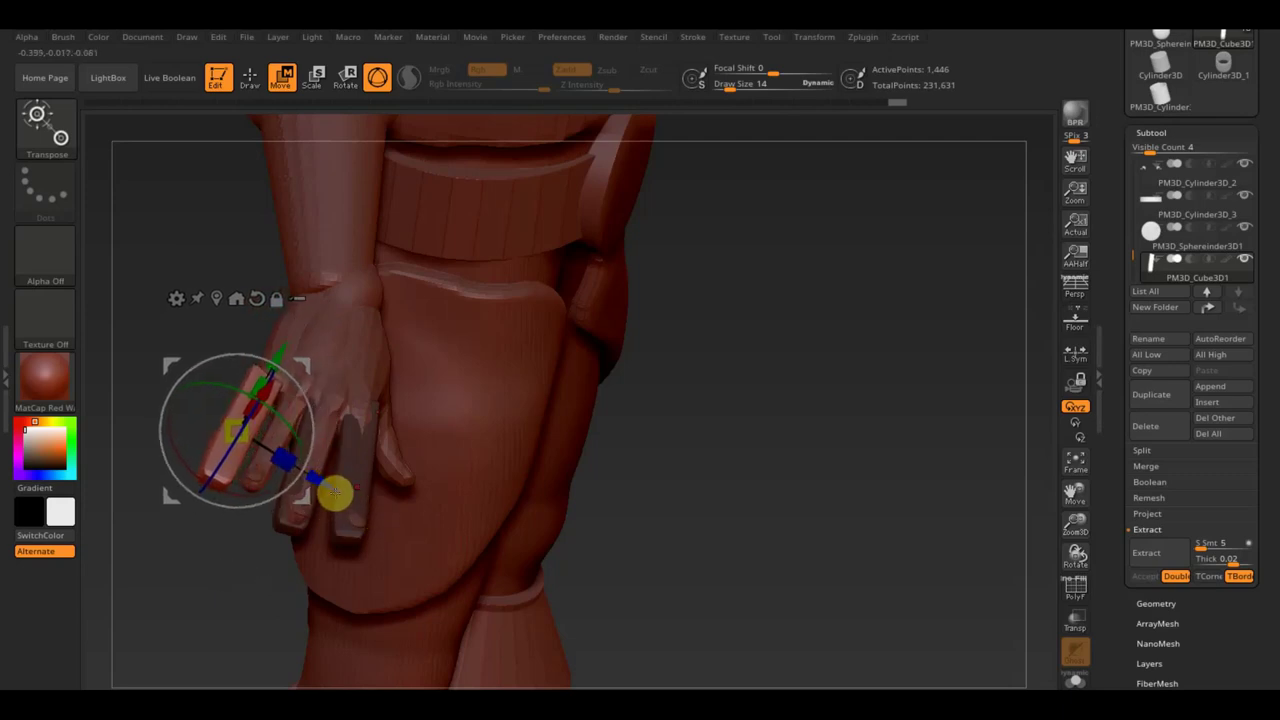
# Undo the last finger move, then duplicate one more finger plate and shorten it
pyautogui.moveTo(578, 483)
pyautogui.mouseDown()
pyautogui.moveTo(583, 429)
pyautogui.moveTo(606, 429)
pyautogui.mouseUp()
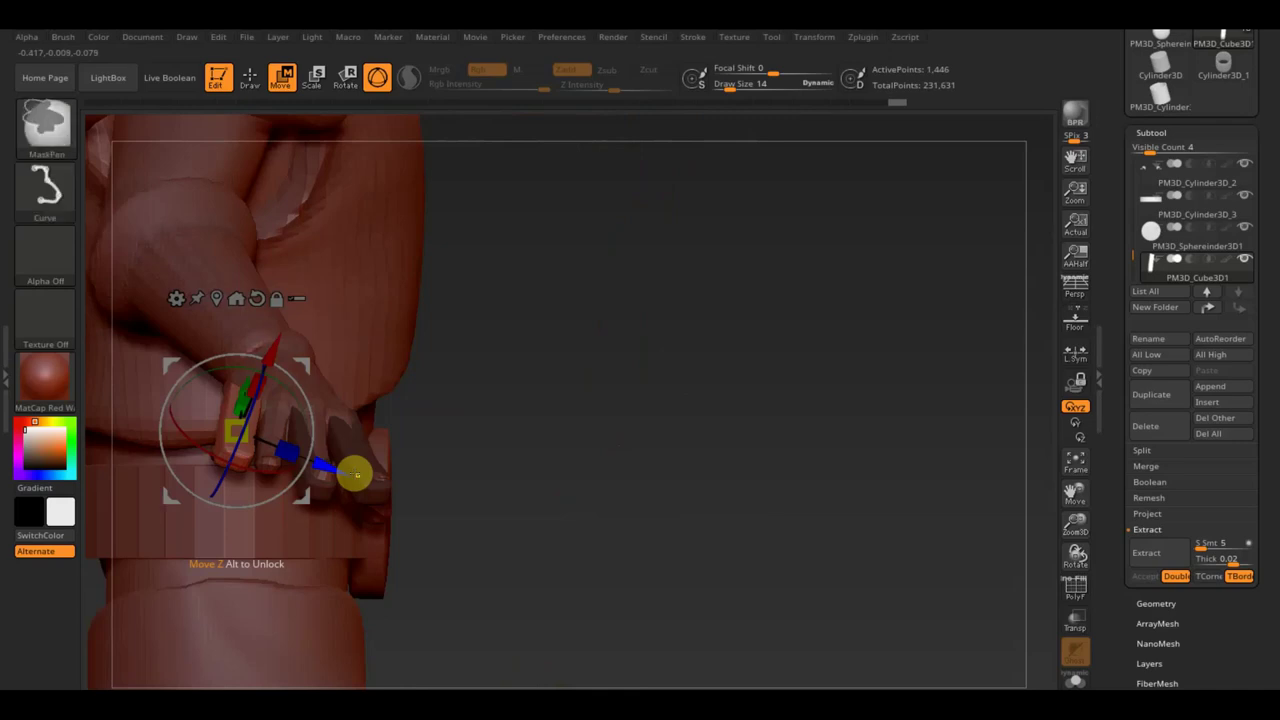
pyautogui.hotkey('ctrl', 'z')
pyautogui.moveTo(596, 408)
pyautogui.mouseDown()
pyautogui.moveTo(588, 391)
pyautogui.moveTo(689, 503)
pyautogui.moveTo(674, 489)
pyautogui.moveTo(632, 554)
pyautogui.moveTo(634, 577)
pyautogui.moveTo(609, 554)
pyautogui.mouseUp()
pyautogui.moveTo(382, 456); pyautogui.dragTo(360, 467)
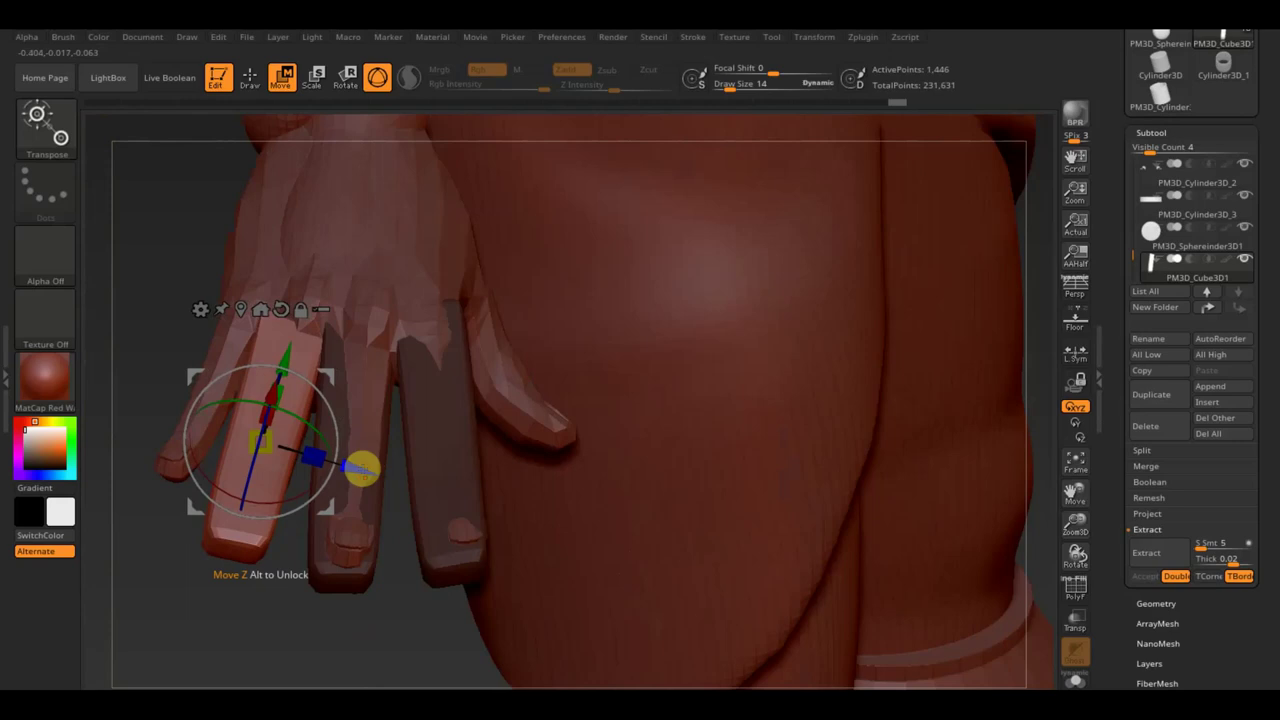
pyautogui.moveTo(378, 466)
pyautogui.mouseDown()
pyautogui.moveTo(303, 437)
pyautogui.moveTo(288, 410)
pyautogui.mouseUp()
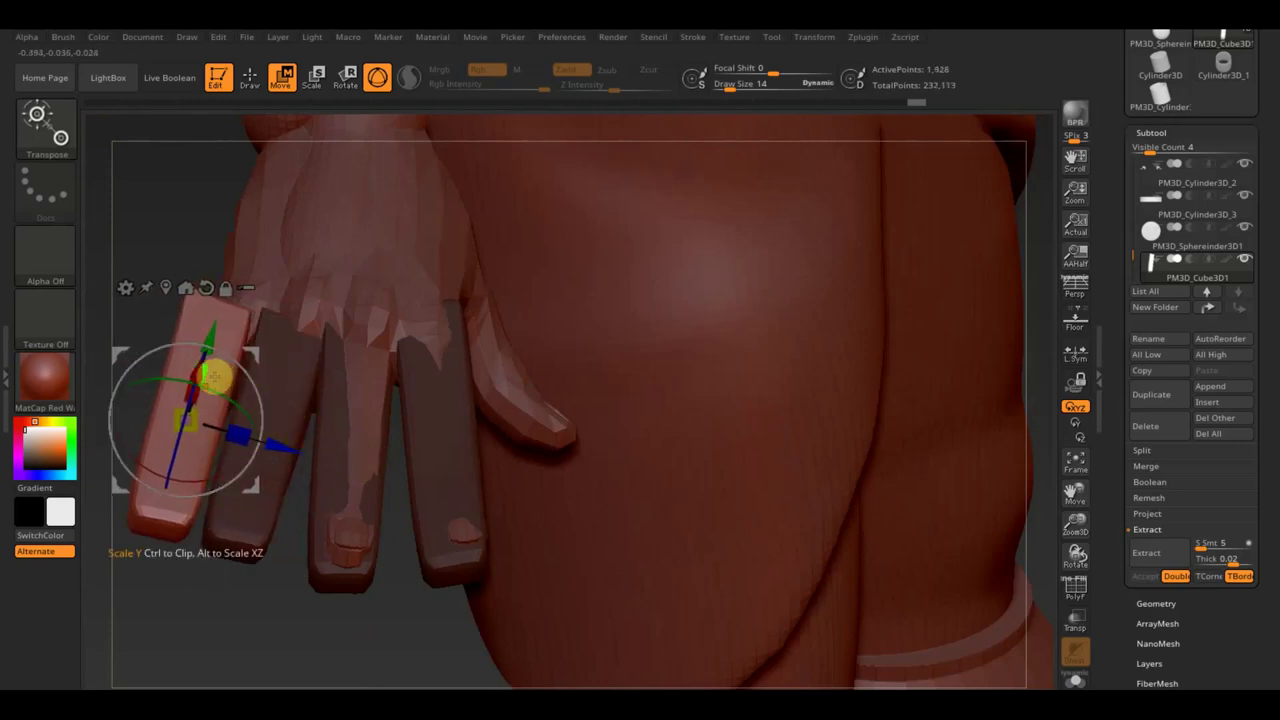
pyautogui.moveTo(211, 355)
pyautogui.mouseDown()
pyautogui.moveTo(208, 378)
pyautogui.moveTo(242, 370)
pyautogui.mouseUp()
# Lower the new plate onto the outer finger, slide it along, and rotate it into line
pyautogui.moveTo(294, 511)
pyautogui.mouseDown()
pyautogui.moveTo(323, 603)
pyautogui.moveTo(313, 510)
pyautogui.moveTo(374, 580)
pyautogui.moveTo(709, 583)
pyautogui.mouseUp()
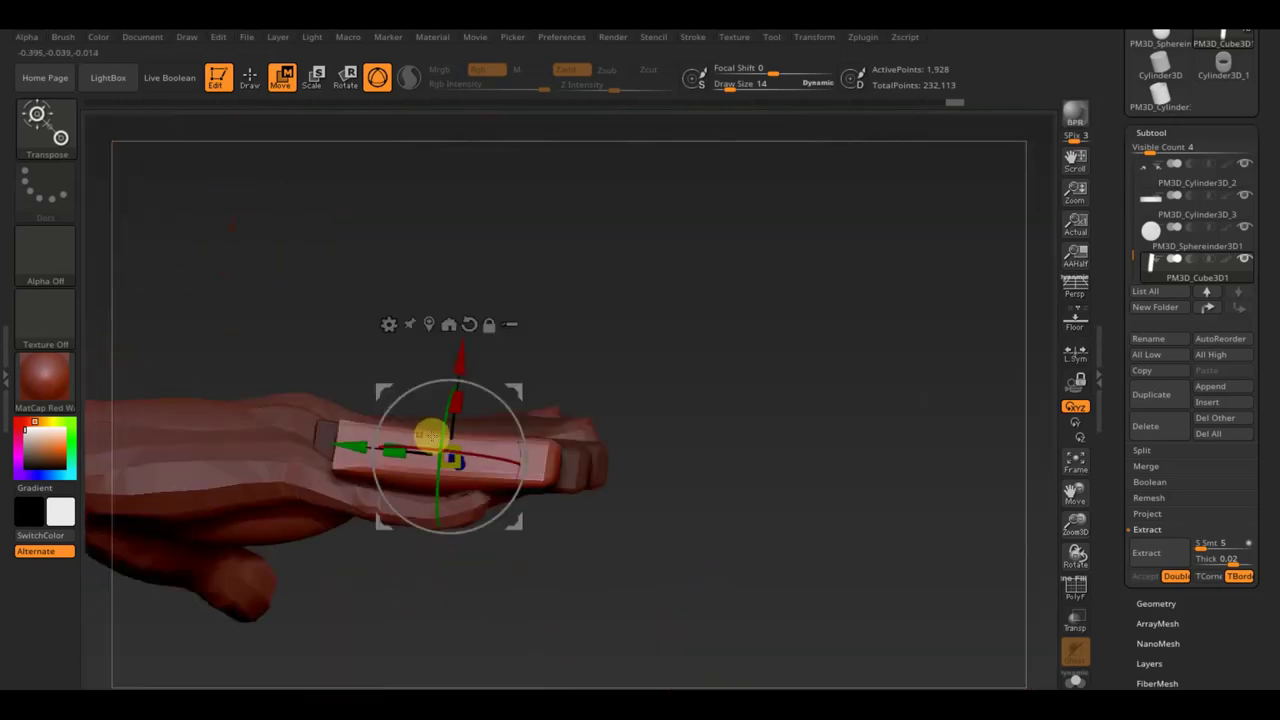
pyautogui.moveTo(374, 394); pyautogui.dragTo(368, 428)
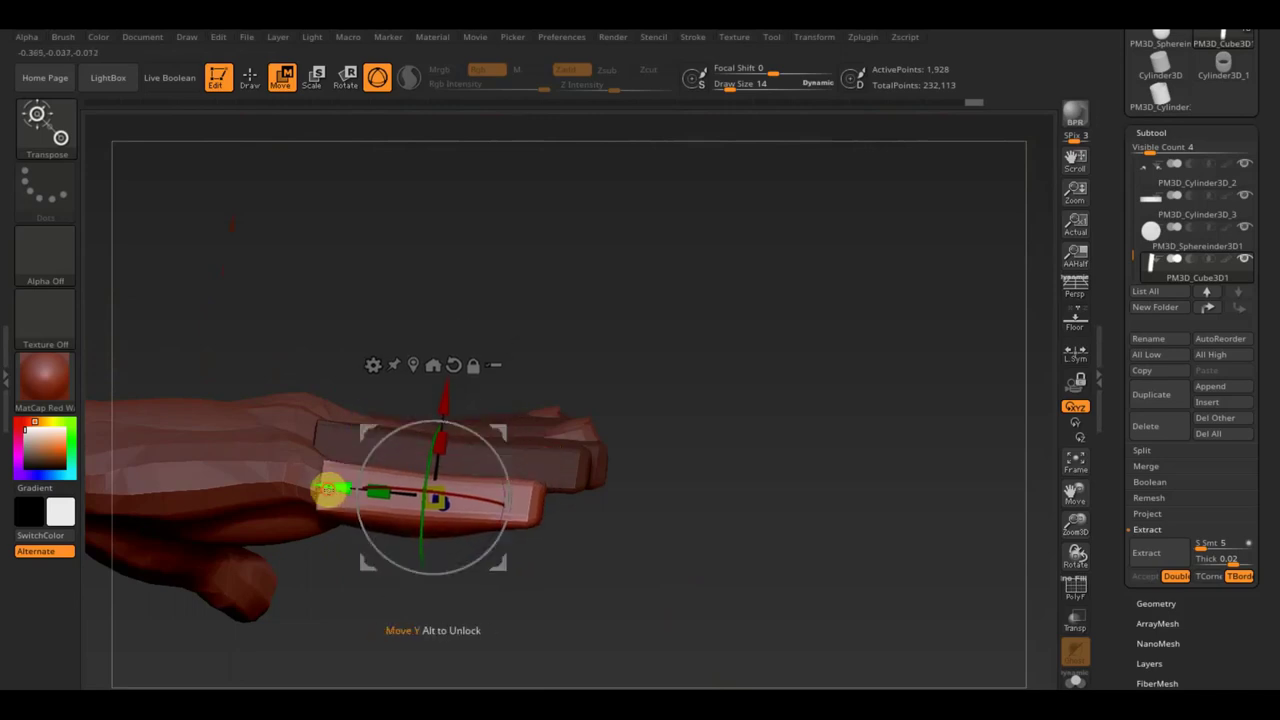
pyautogui.moveTo(330, 488); pyautogui.dragTo(306, 471)
pyautogui.moveTo(631, 523)
pyautogui.mouseDown()
pyautogui.moveTo(571, 648)
pyautogui.moveTo(410, 452)
pyautogui.mouseUp()
pyautogui.moveTo(909, 240)
pyautogui.mouseDown()
pyautogui.moveTo(963, 237)
pyautogui.moveTo(957, 254)
pyautogui.mouseUp()
pyautogui.moveTo(455, 448); pyautogui.dragTo(438, 446)
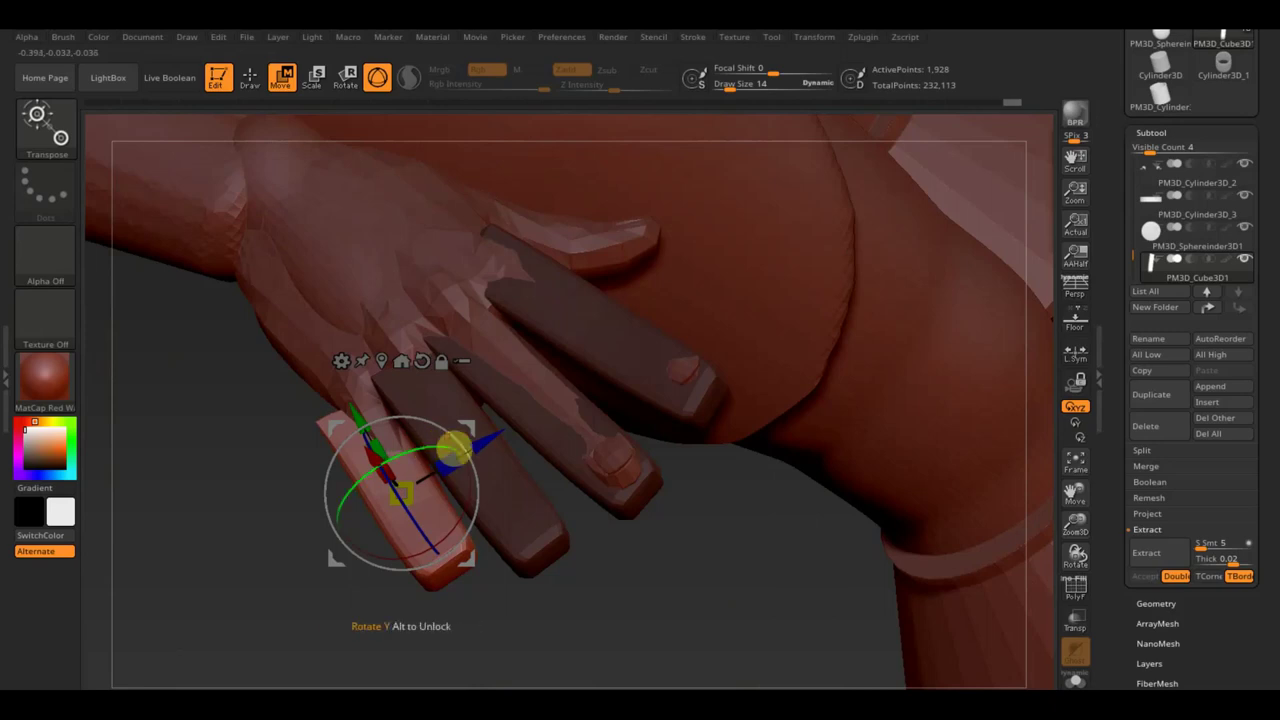
pyautogui.moveTo(491, 443); pyautogui.dragTo(487, 447)
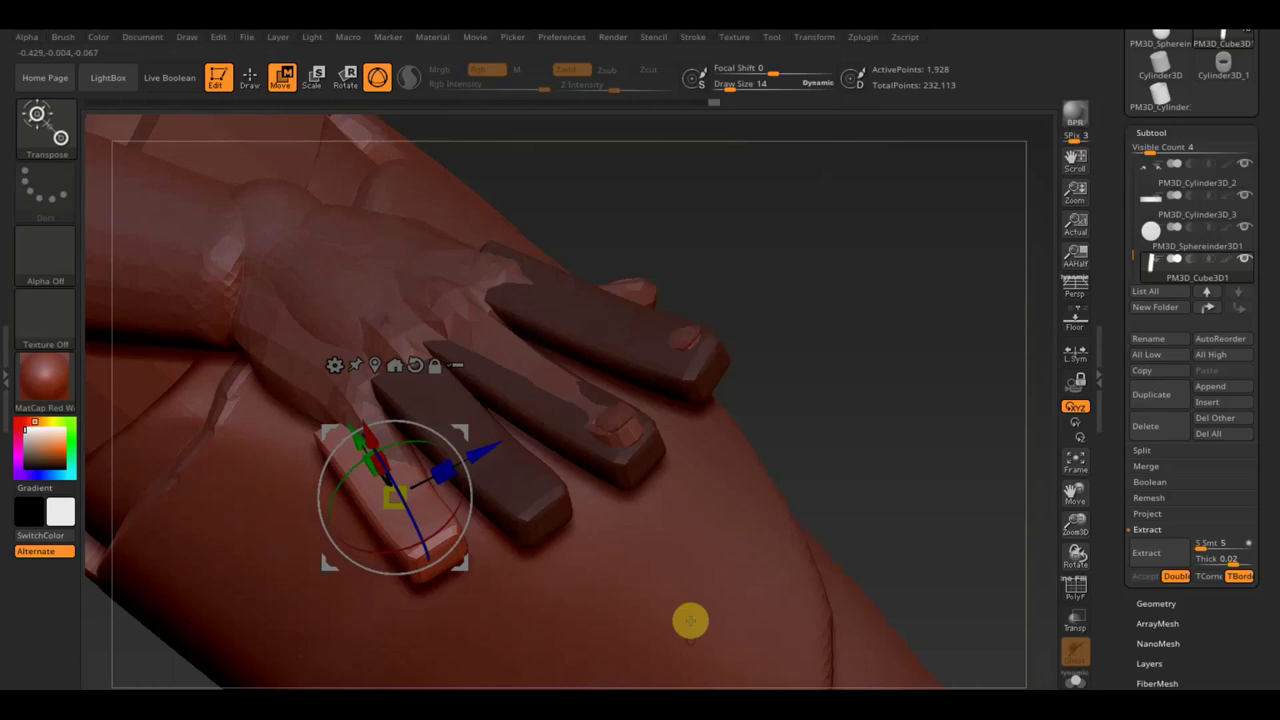
pyautogui.moveTo(682, 557); pyautogui.dragTo(756, 531)
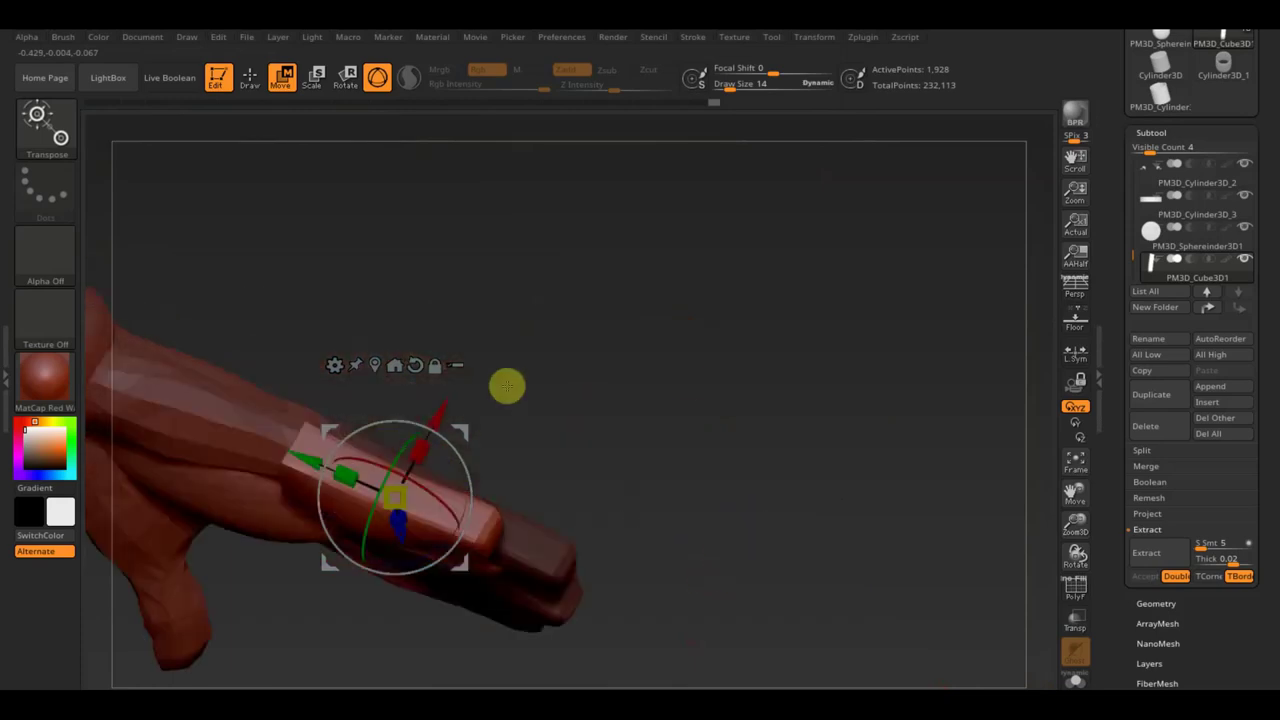
# Slice the outer finger plate lengthwise and diagonally
pyautogui.click(252, 79)
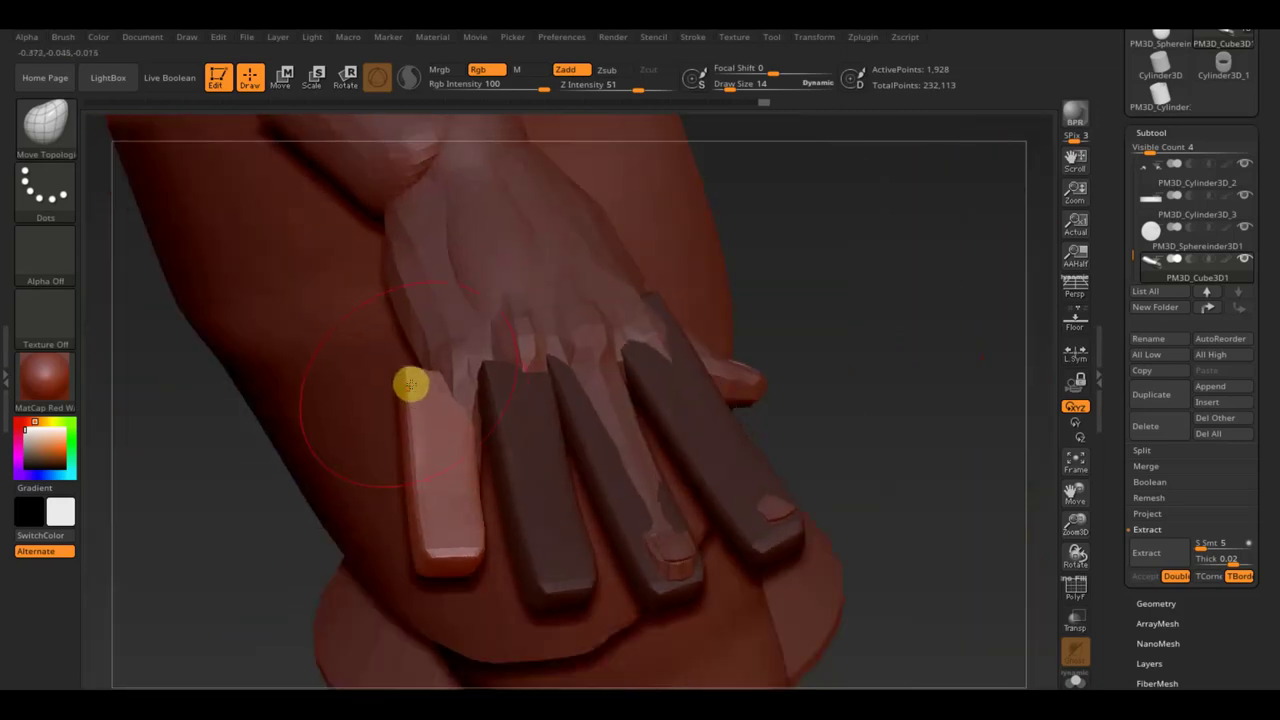
pyautogui.keyDown('ctrl'); pyautogui.keyDown('shift'); pyautogui.moveTo(420, 466); pyautogui.dragTo(415, 510); pyautogui.keyUp('shift'); pyautogui.keyUp('ctrl')
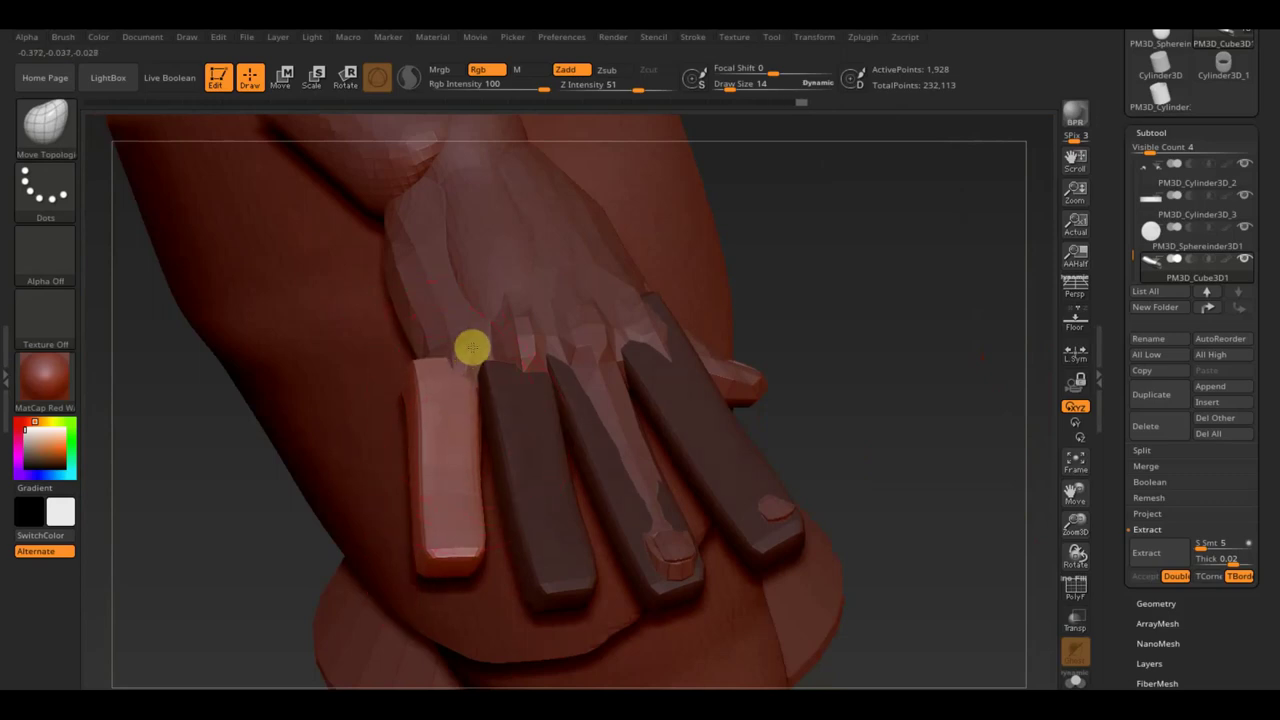
pyautogui.moveTo(474, 337)
pyautogui.keyDown('ctrl'); pyautogui.keyDown('shift'); pyautogui.mouseDown()
pyautogui.moveTo(414, 387)
pyautogui.moveTo(420, 373)
pyautogui.mouseUp(); pyautogui.keyUp('shift'); pyautogui.keyUp('ctrl')
# Clear the mask and smooth the notches along the middle finger
pyautogui.moveTo(760, 373)
pyautogui.mouseDown()
pyautogui.moveTo(791, 374)
pyautogui.moveTo(780, 363)
pyautogui.moveTo(598, 520)
pyautogui.mouseUp()
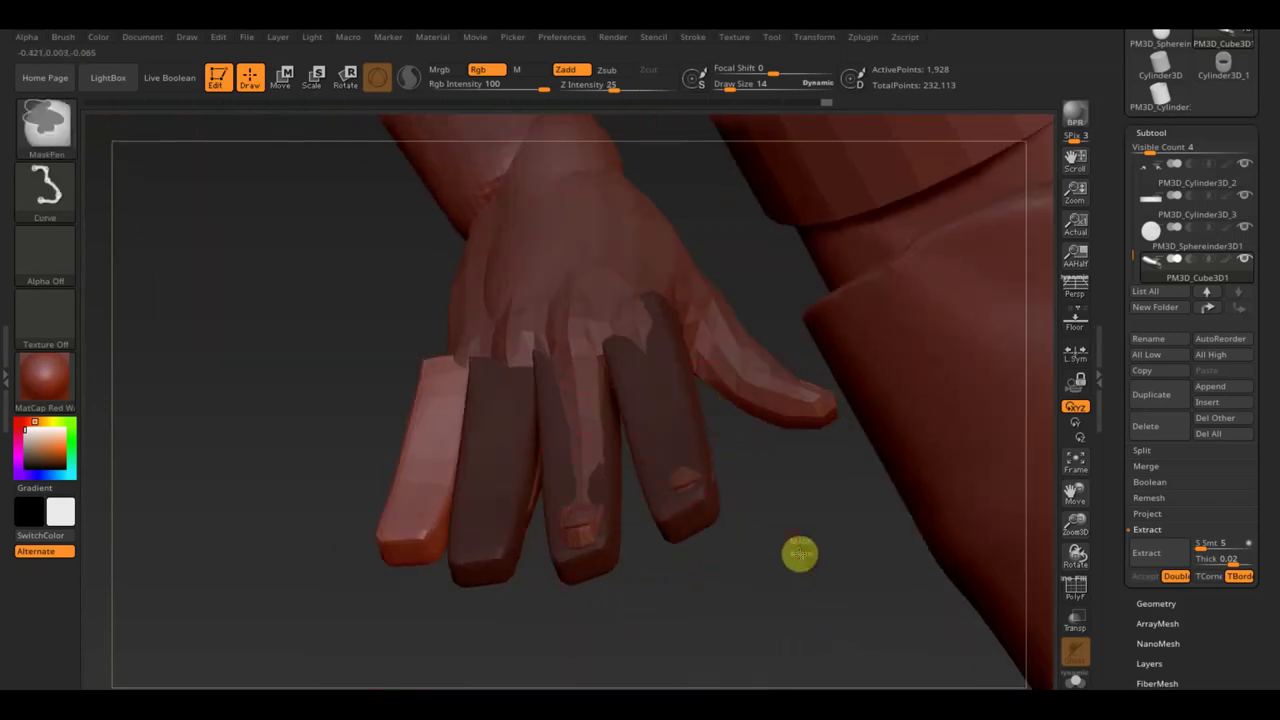
pyautogui.keyDown('ctrl'); pyautogui.moveTo(800, 551); pyautogui.dragTo(770, 548); pyautogui.keyUp('ctrl')
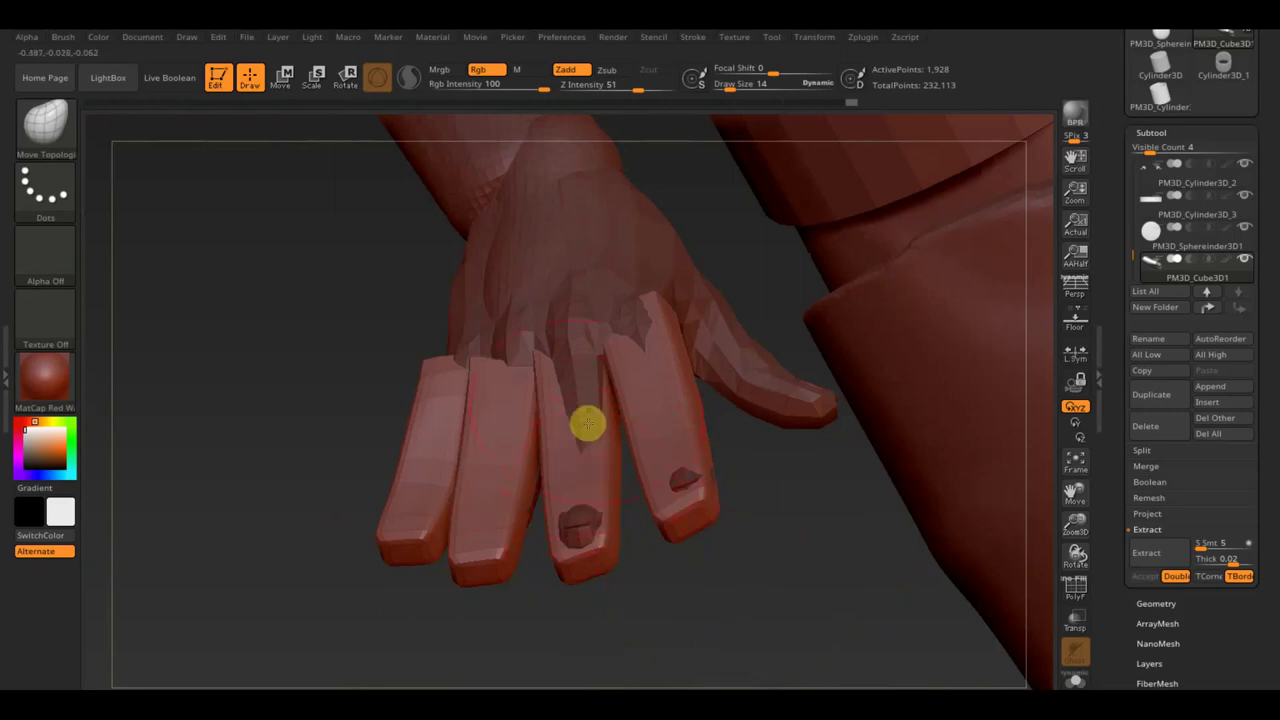
pyautogui.moveTo(581, 371)
pyautogui.keyDown('shift'); pyautogui.mouseDown()
pyautogui.moveTo(566, 346)
pyautogui.moveTo(566, 405)
pyautogui.mouseUp(); pyautogui.keyUp('shift')
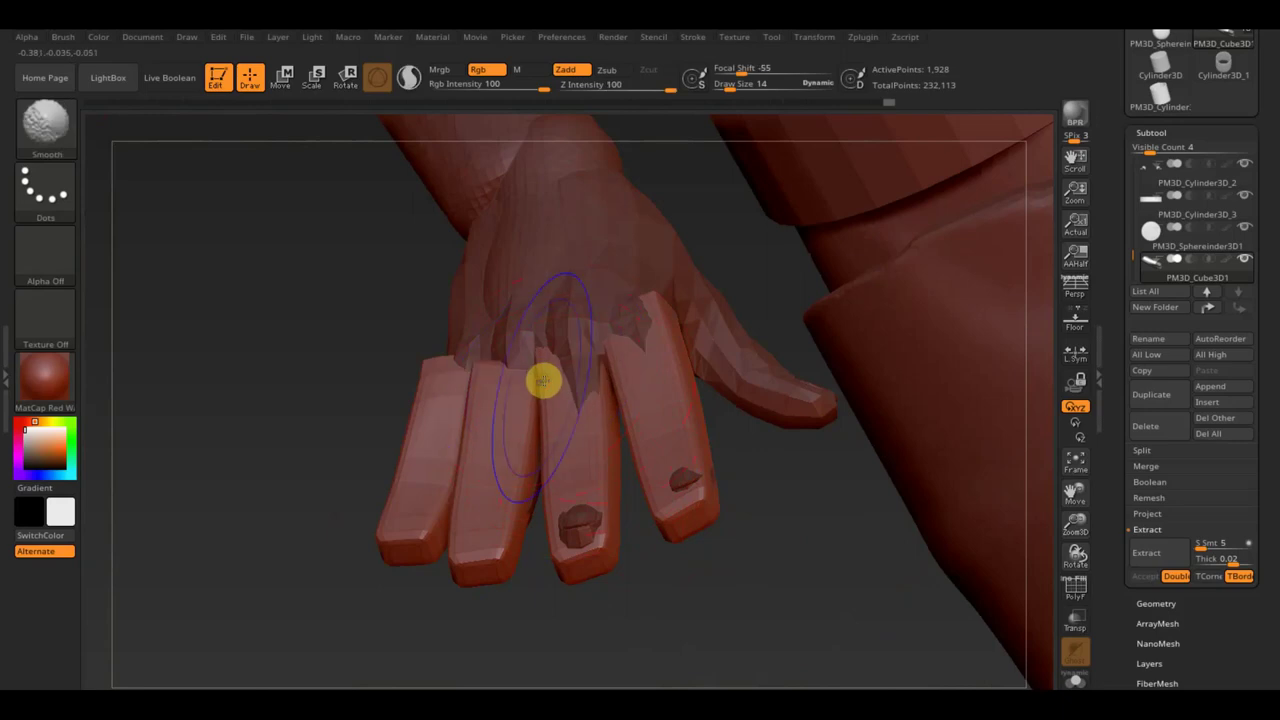
pyautogui.moveTo(374, 331); pyautogui.dragTo(451, 411)
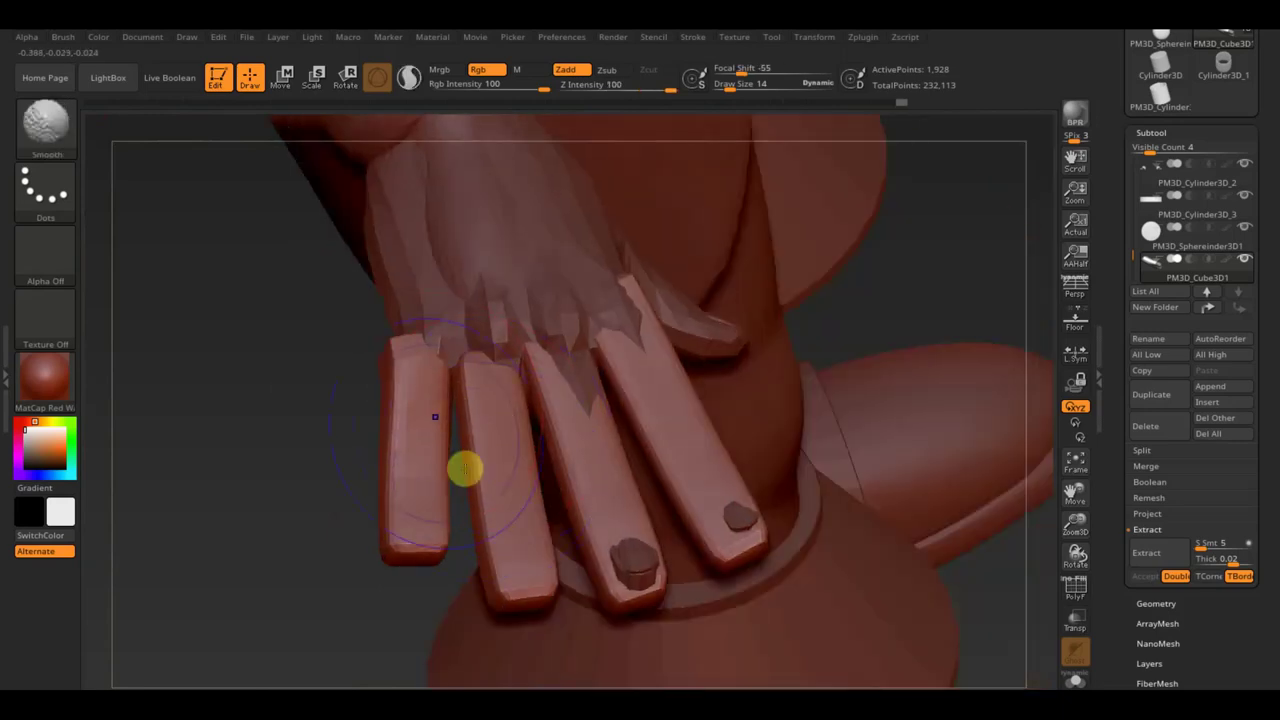
pyautogui.keyDown('shift'); pyautogui.moveTo(563, 400); pyautogui.dragTo(643, 366); pyautogui.keyUp('shift')
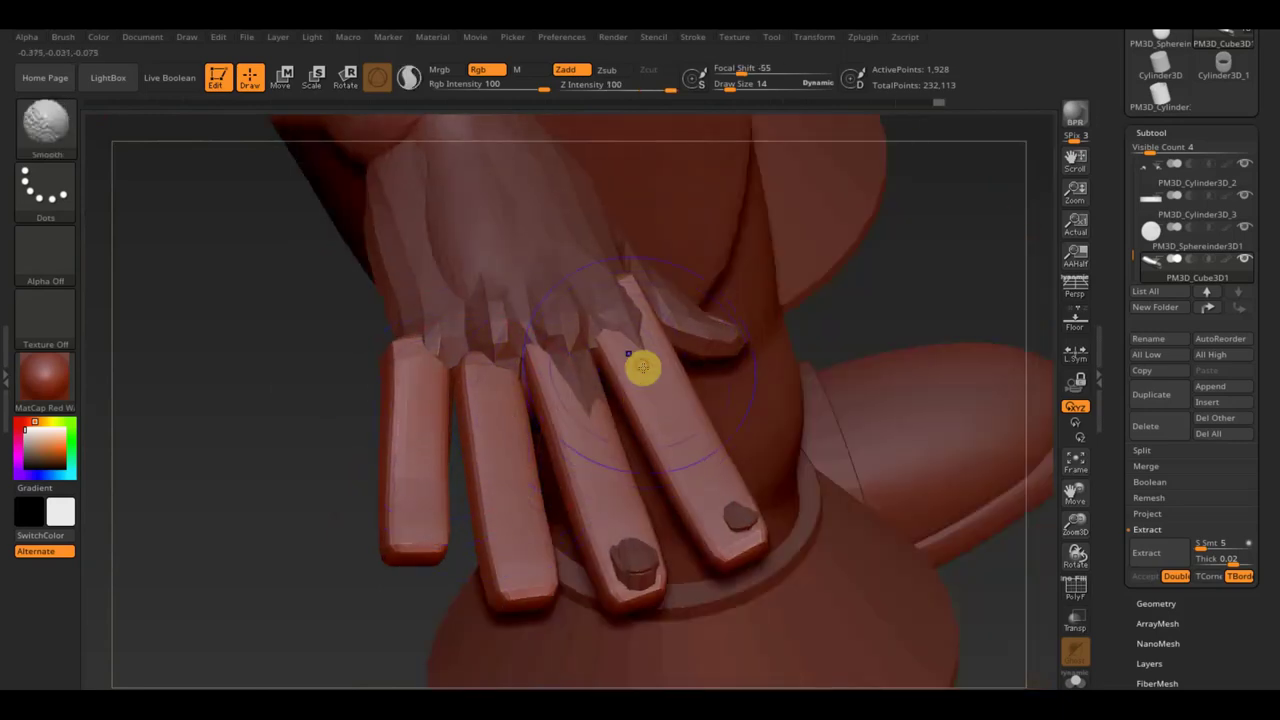
# Select the Move Topological brush and inspect the fingers from several angles
pyautogui.press('b')
pyautogui.press('m')
pyautogui.press('t')
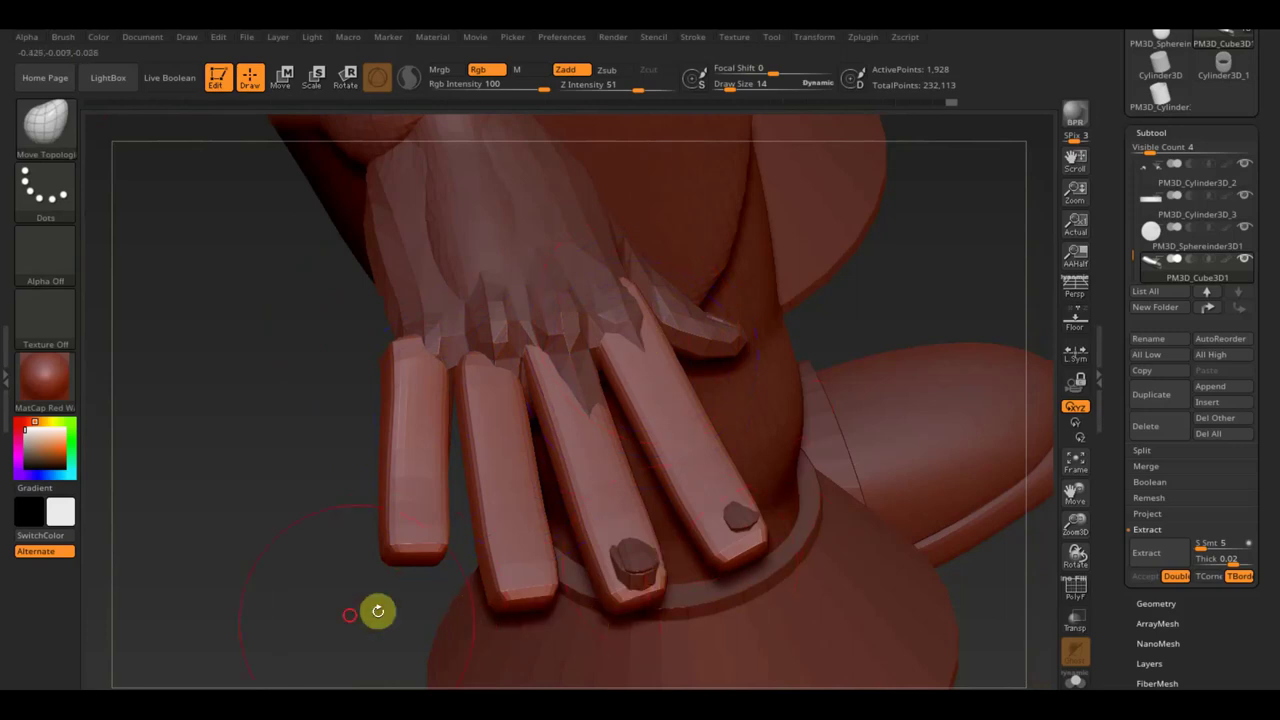
pyautogui.moveTo(347, 614); pyautogui.dragTo(320, 588)
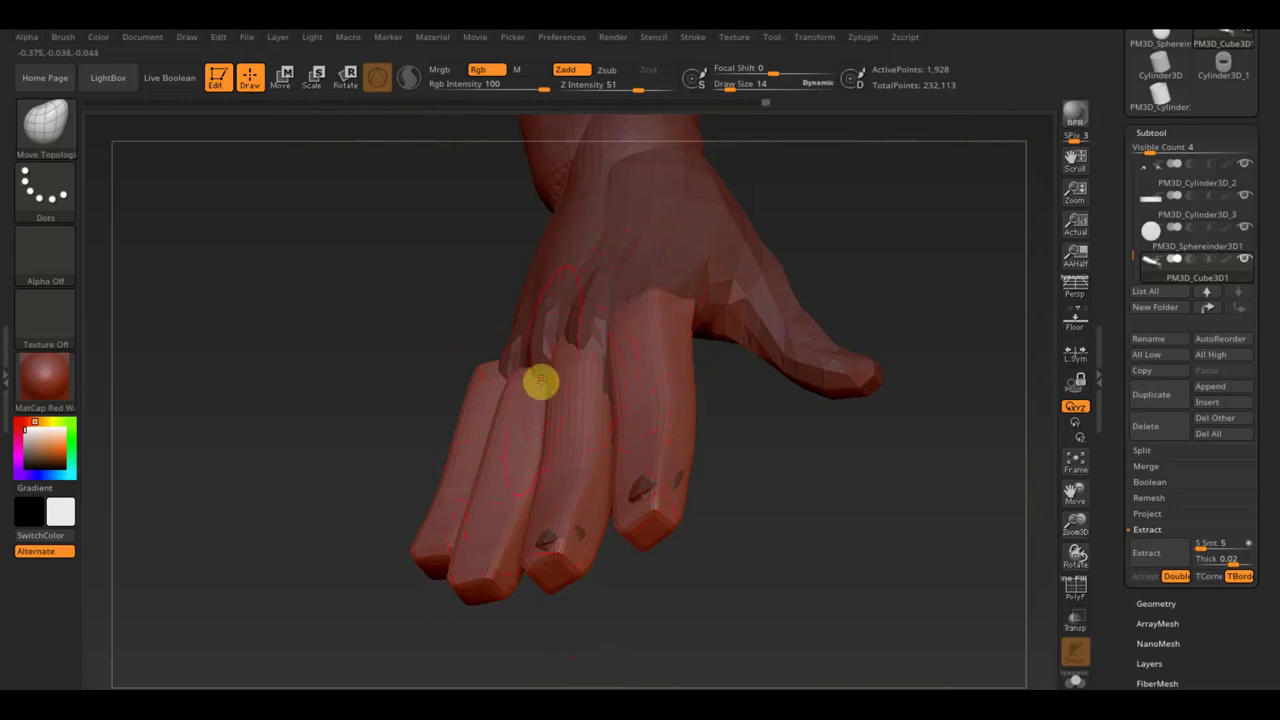
pyautogui.moveTo(528, 366)
pyautogui.mouseDown()
pyautogui.moveTo(391, 334)
pyautogui.moveTo(403, 303)
pyautogui.moveTo(508, 360)
pyautogui.mouseUp()
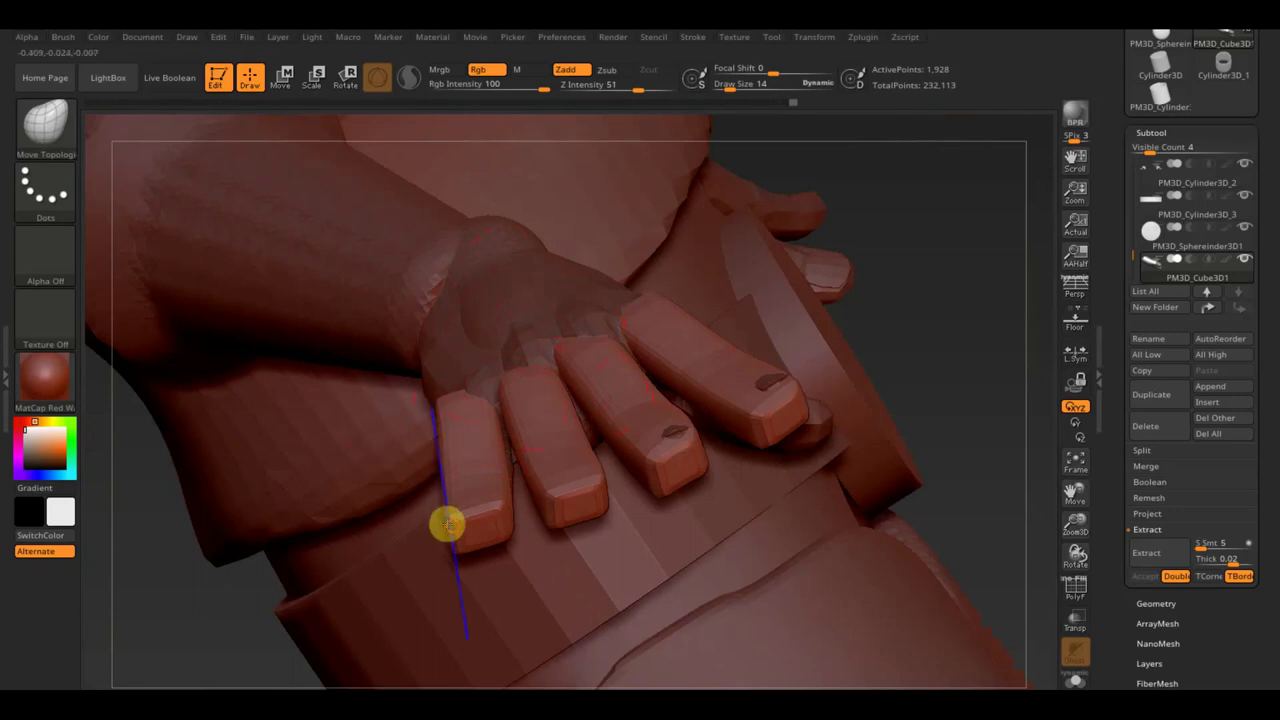
pyautogui.moveTo(728, 364)
pyautogui.mouseDown(button='right')
pyautogui.moveTo(937, 351)
pyautogui.moveTo(931, 420)
pyautogui.mouseUp(button='right')
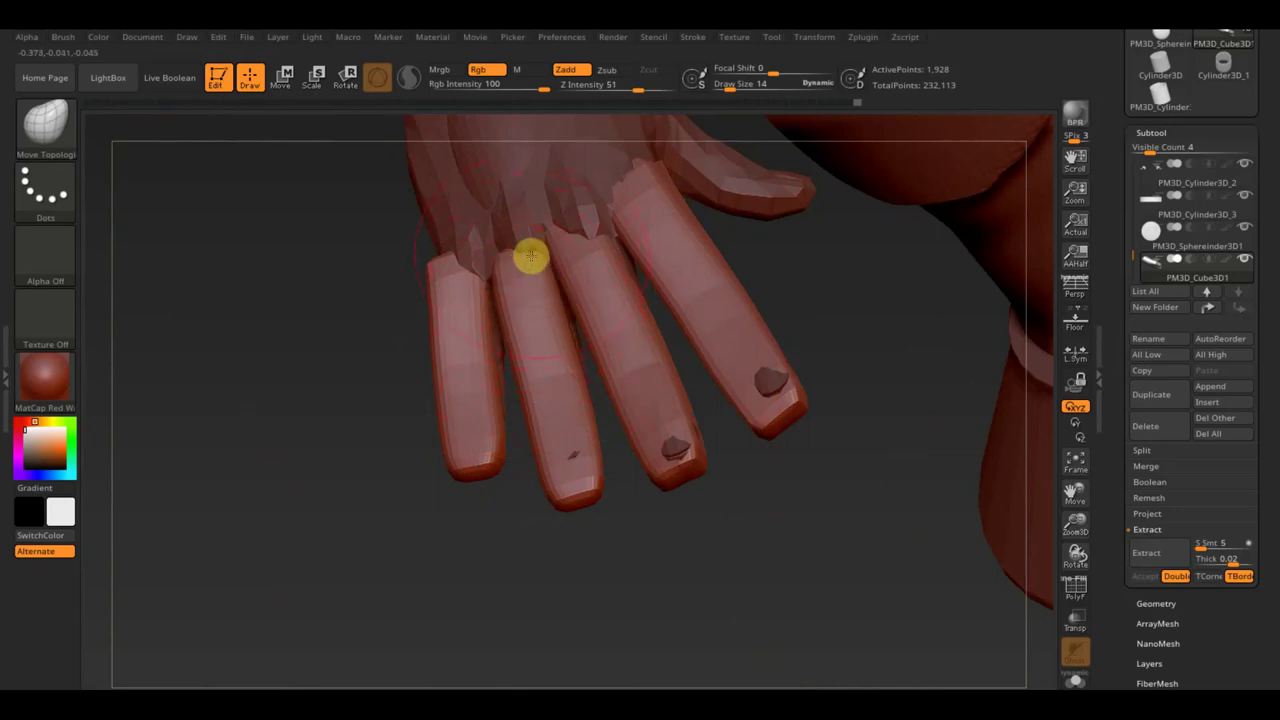
pyautogui.moveTo(423, 608)
pyautogui.mouseDown()
pyautogui.moveTo(553, 605)
pyautogui.moveTo(551, 526)
pyautogui.moveTo(600, 600)
pyautogui.mouseUp()
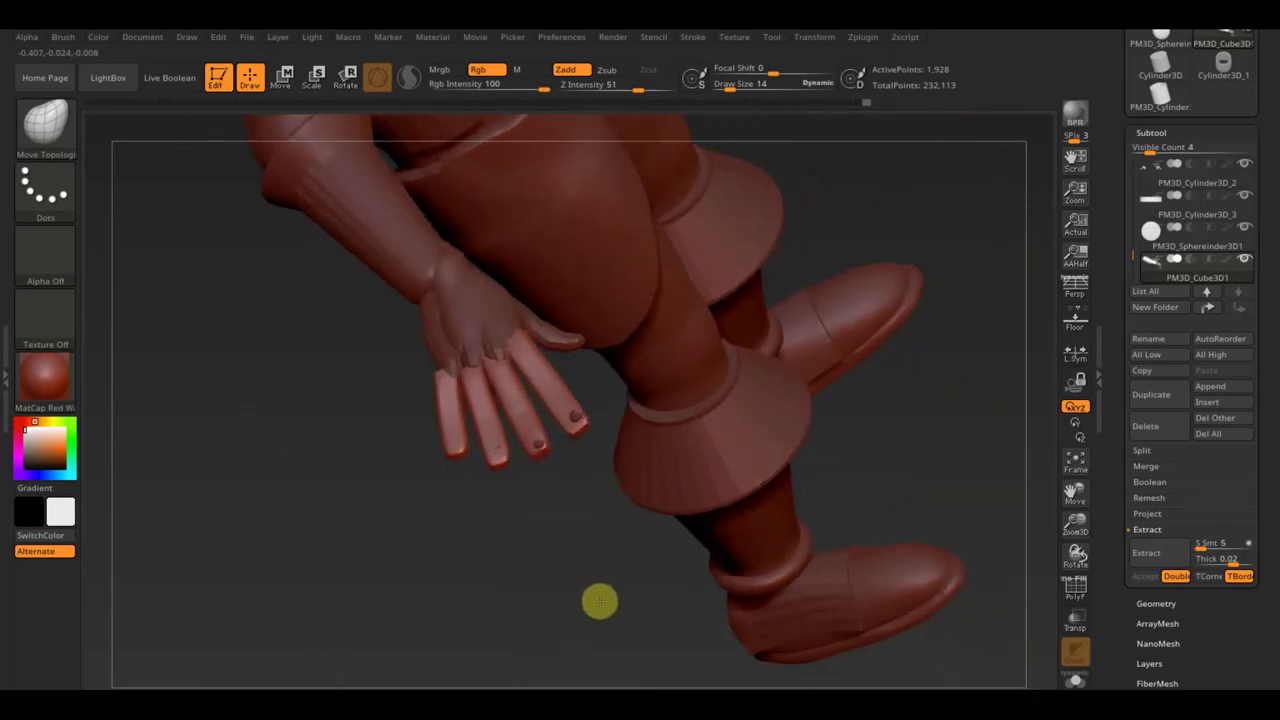
# Draw a MaskCurve stroke across the hand to mask the outermost finger plate
pyautogui.press('ctrl')
pyautogui.keyDown('ctrl'); pyautogui.moveTo(492, 542); pyautogui.dragTo(447, 338); pyautogui.keyUp('ctrl')
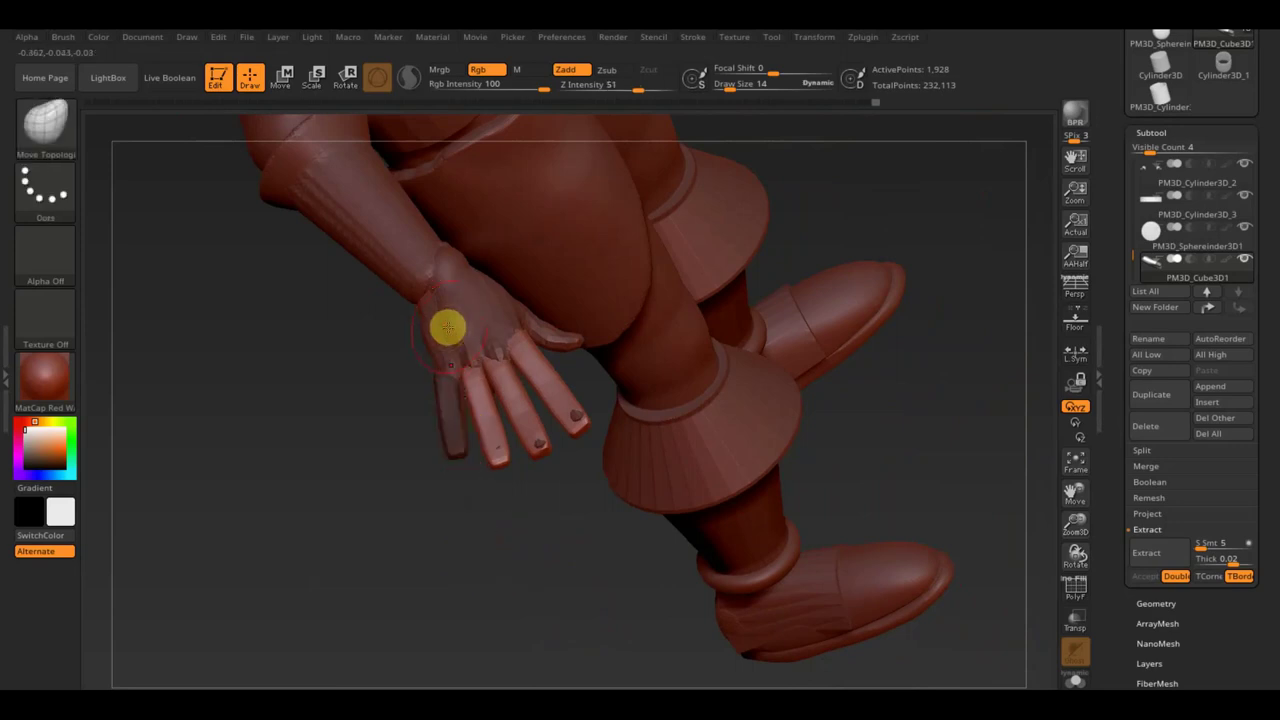
pyautogui.moveTo(486, 551)
pyautogui.mouseDown()
pyautogui.moveTo(472, 520)
pyautogui.moveTo(526, 589)
pyautogui.moveTo(494, 429)
pyautogui.mouseUp()
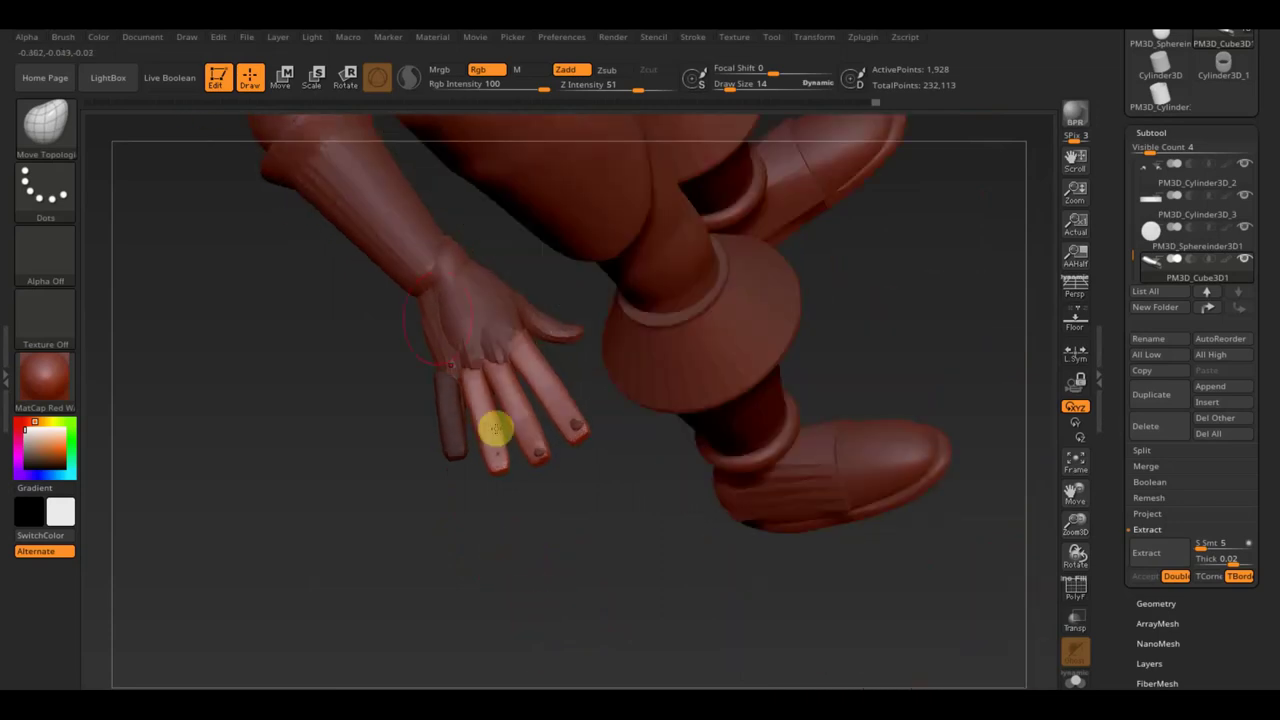
# Undo a trial move of the hand and place the Transpose gizmo over the finger
pyautogui.click(284, 88)
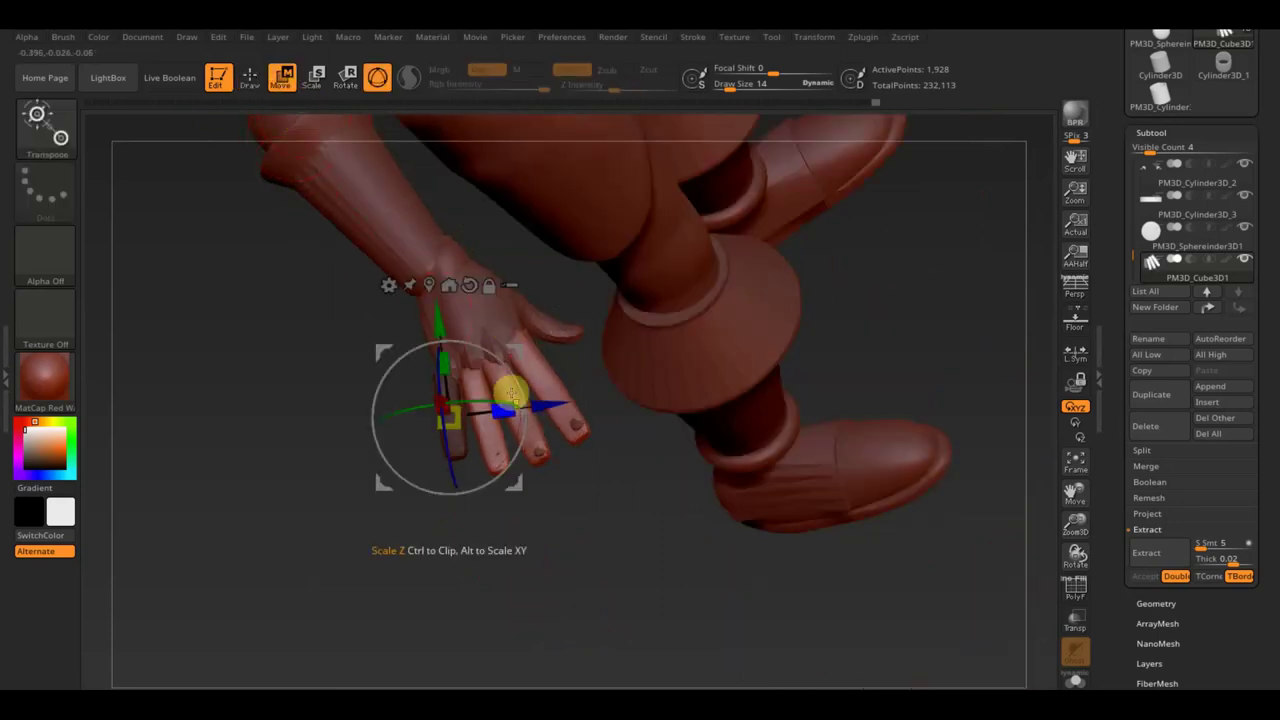
pyautogui.moveTo(526, 343); pyautogui.dragTo(573, 322)
pyautogui.hotkey('ctrl', 'z')
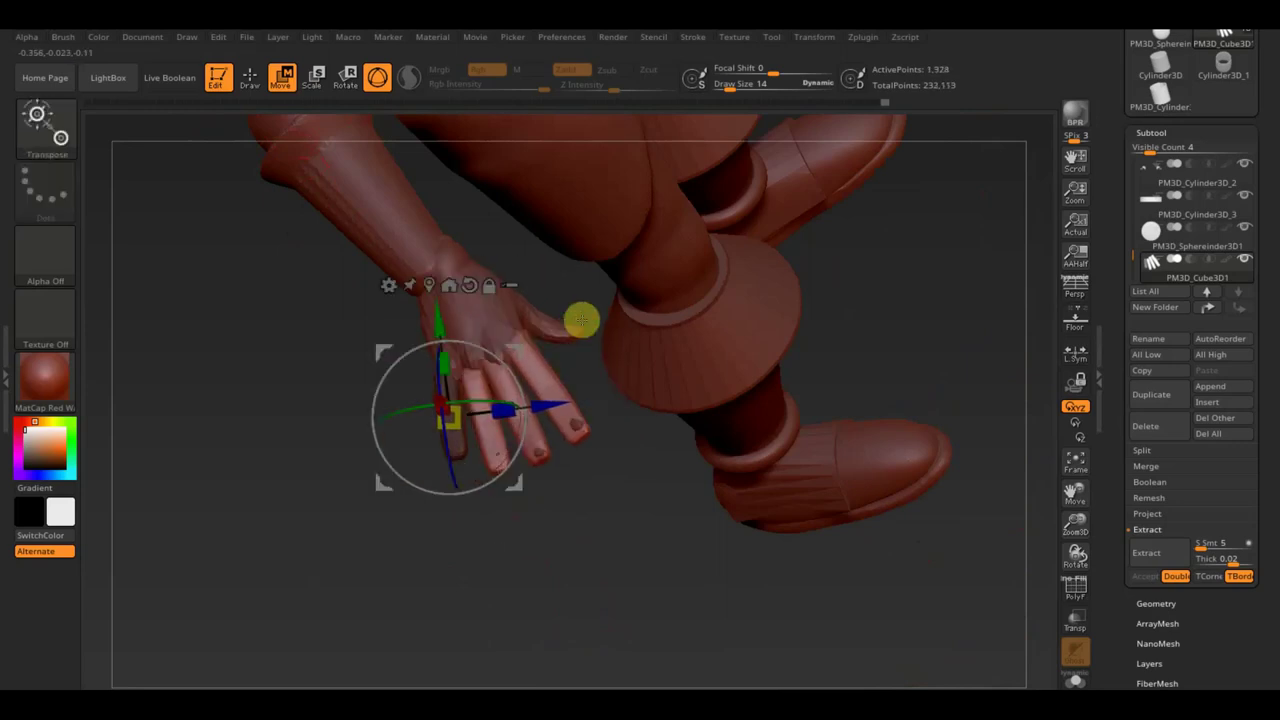
pyautogui.hotkey('ctrl', 'z')
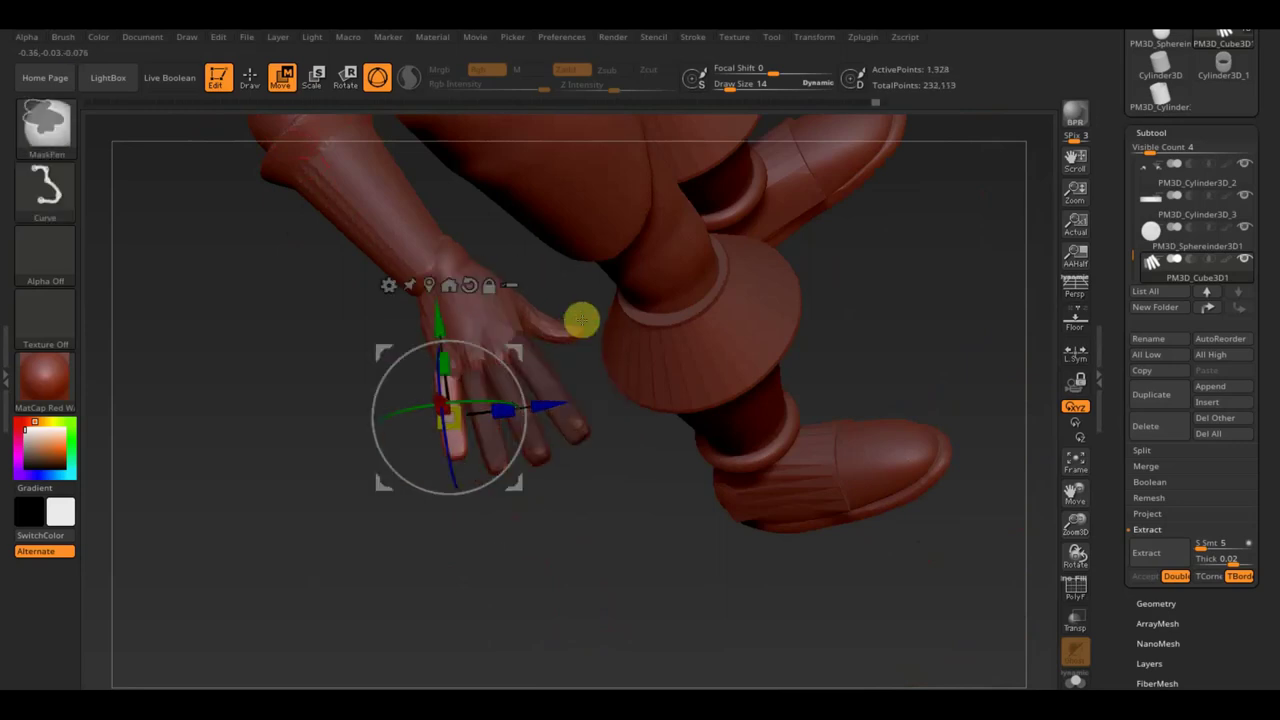
pyautogui.moveTo(526, 350)
pyautogui.mouseDown()
pyautogui.moveTo(614, 278)
pyautogui.moveTo(580, 229)
pyautogui.moveTo(560, 229)
pyautogui.mouseUp()
# Shift the finger plate up and to the right across the back of the hand
pyautogui.moveTo(629, 453); pyautogui.dragTo(551, 486)
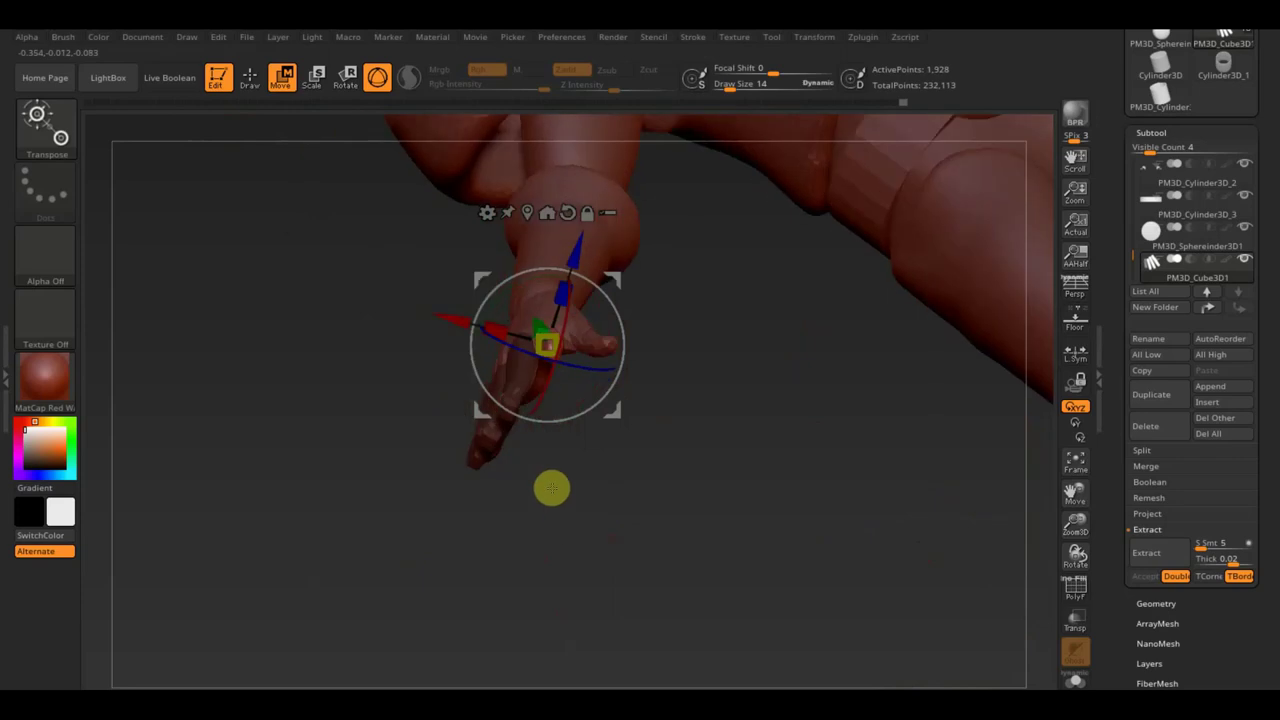
pyautogui.moveTo(611, 523)
pyautogui.mouseDown()
pyautogui.moveTo(669, 514)
pyautogui.moveTo(705, 647)
pyautogui.moveTo(711, 517)
pyautogui.mouseUp()
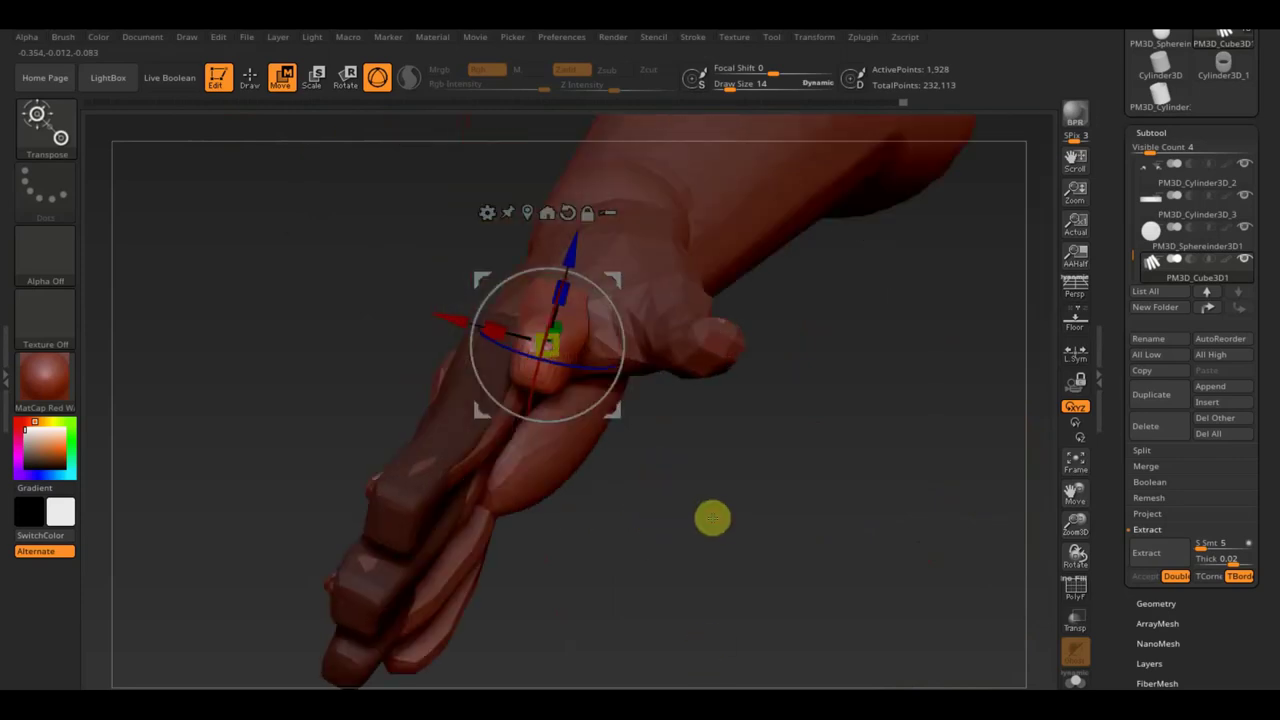
pyautogui.moveTo(640, 331)
pyautogui.mouseDown()
pyautogui.moveTo(617, 309)
pyautogui.moveTo(647, 402)
pyautogui.moveTo(600, 471)
pyautogui.mouseUp()
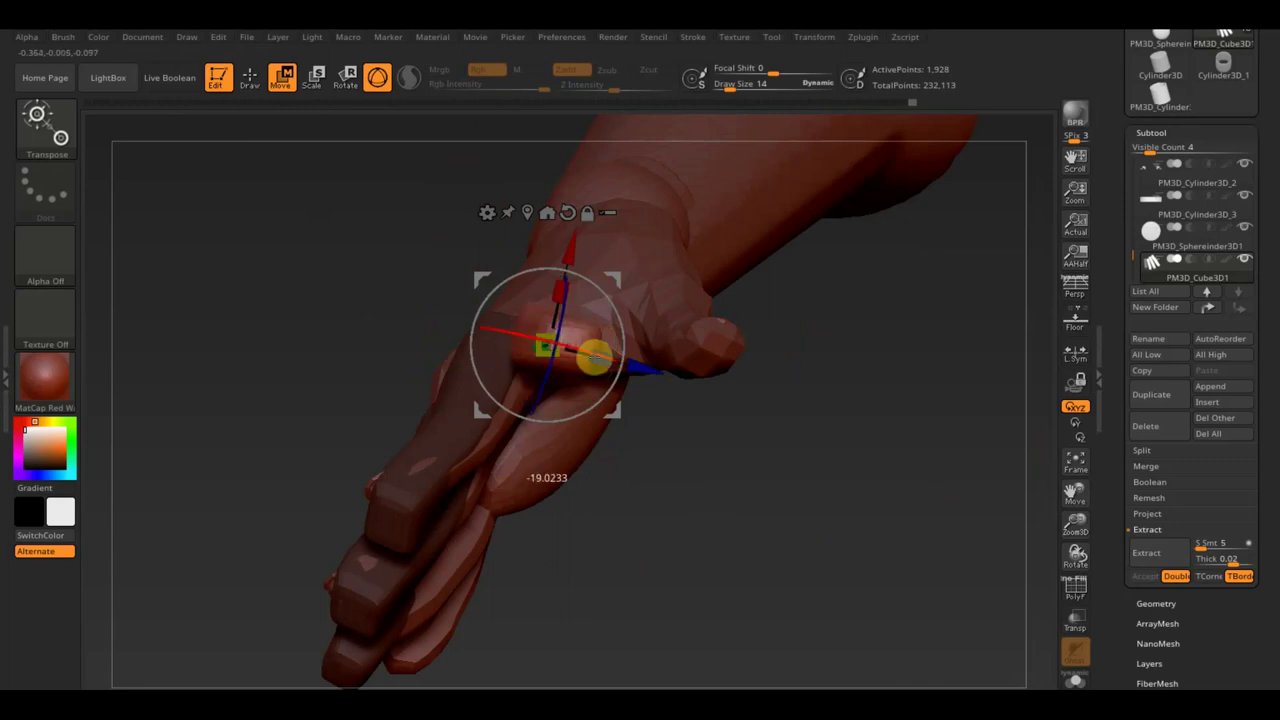
pyautogui.moveTo(620, 284); pyautogui.dragTo(736, 243)
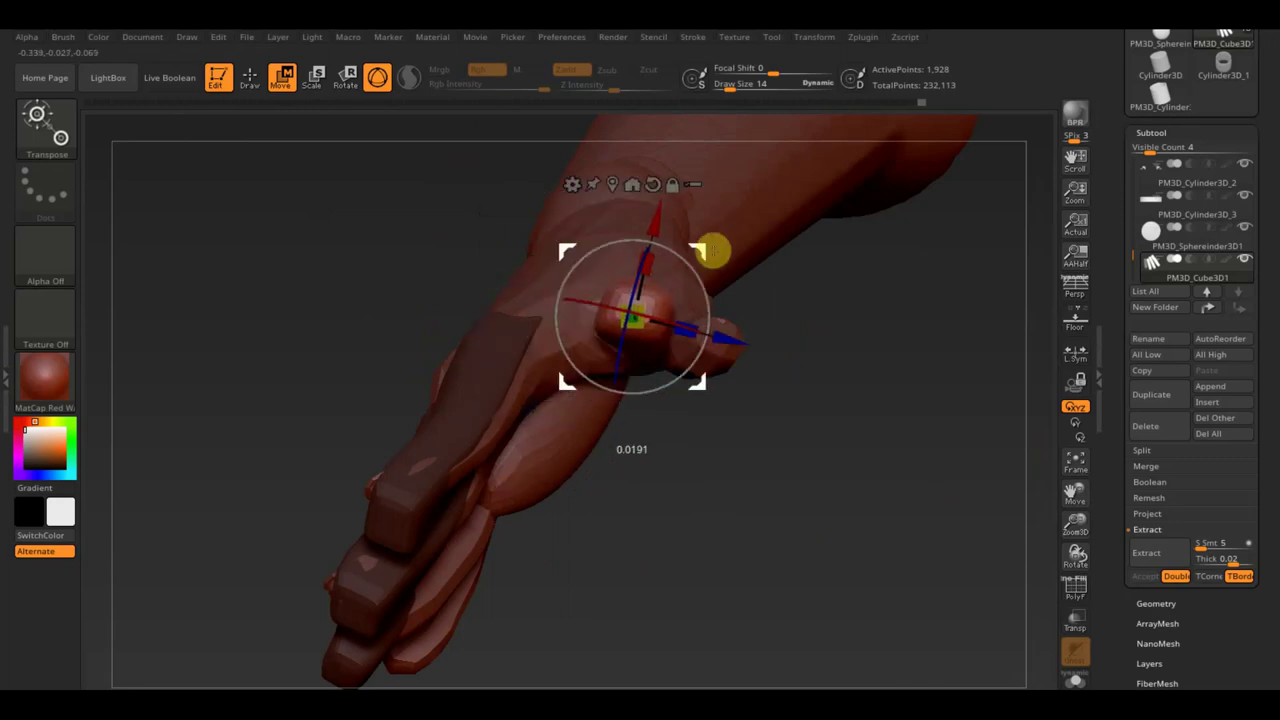
pyautogui.moveTo(880, 322); pyautogui.dragTo(866, 457)
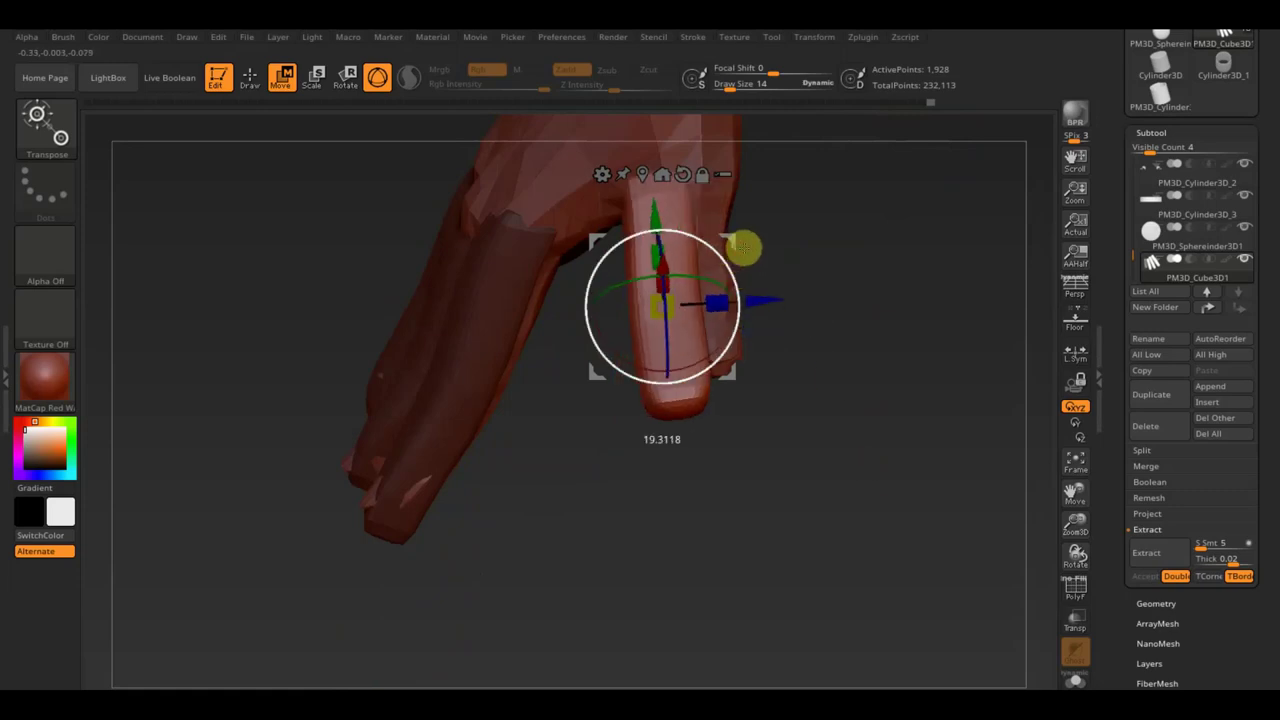
pyautogui.moveTo(763, 303)
pyautogui.mouseDown()
pyautogui.moveTo(804, 303)
pyautogui.moveTo(871, 334)
pyautogui.moveTo(891, 291)
pyautogui.moveTo(741, 248)
pyautogui.mouseUp()
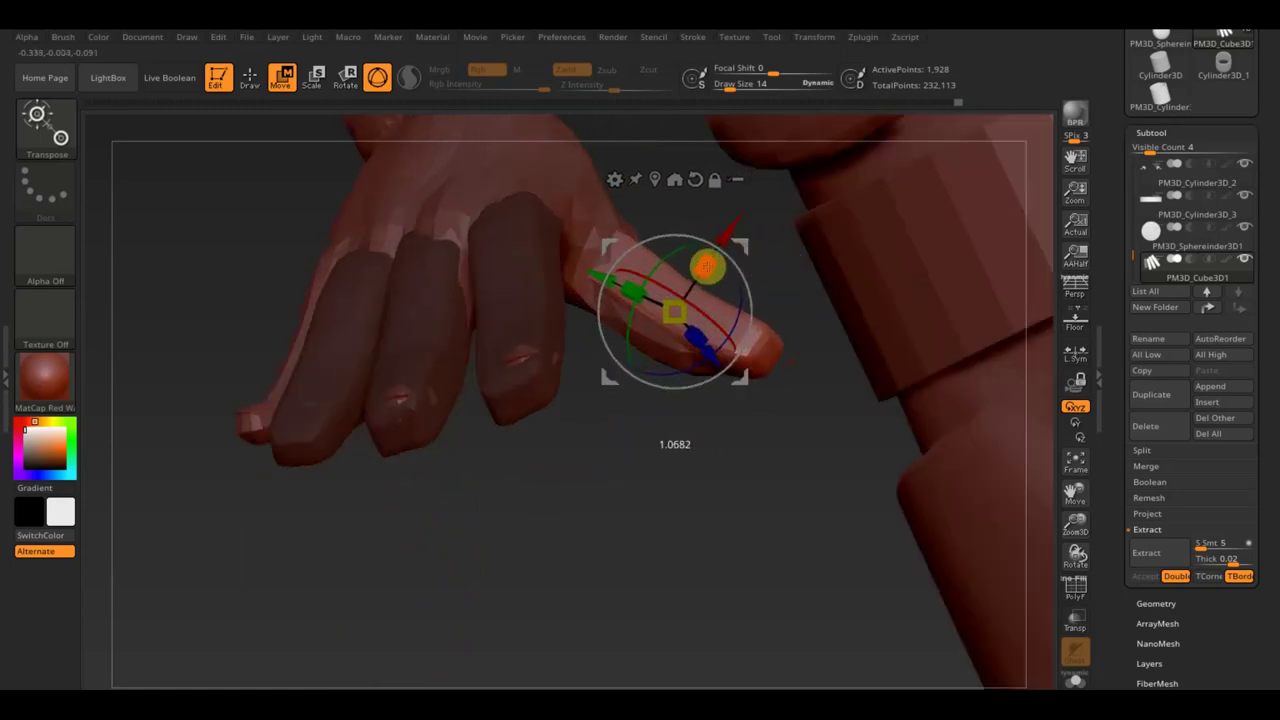
pyautogui.moveTo(770, 400)
pyautogui.mouseDown()
pyautogui.moveTo(786, 457)
pyautogui.moveTo(749, 523)
pyautogui.moveTo(717, 537)
pyautogui.moveTo(836, 478)
pyautogui.moveTo(849, 486)
pyautogui.moveTo(860, 443)
pyautogui.moveTo(849, 557)
pyautogui.moveTo(806, 440)
pyautogui.moveTo(814, 589)
pyautogui.mouseUp()
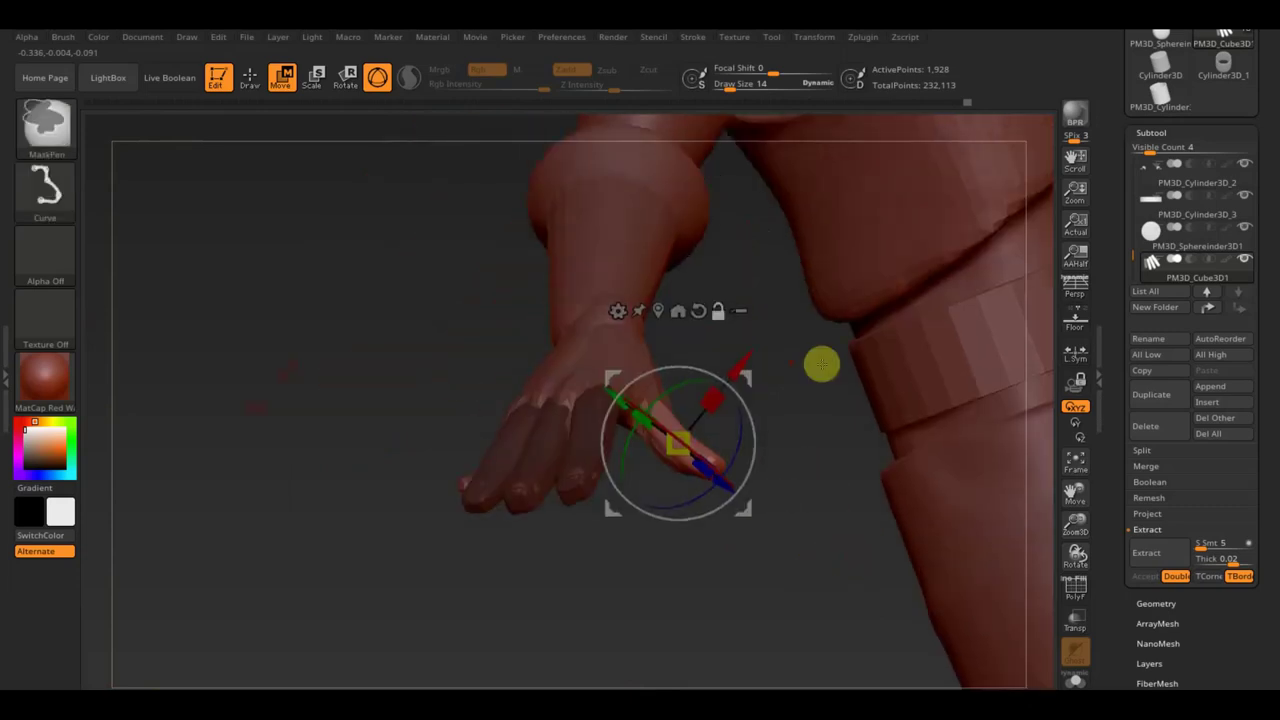
pyautogui.moveTo(608, 380); pyautogui.dragTo(570, 277)
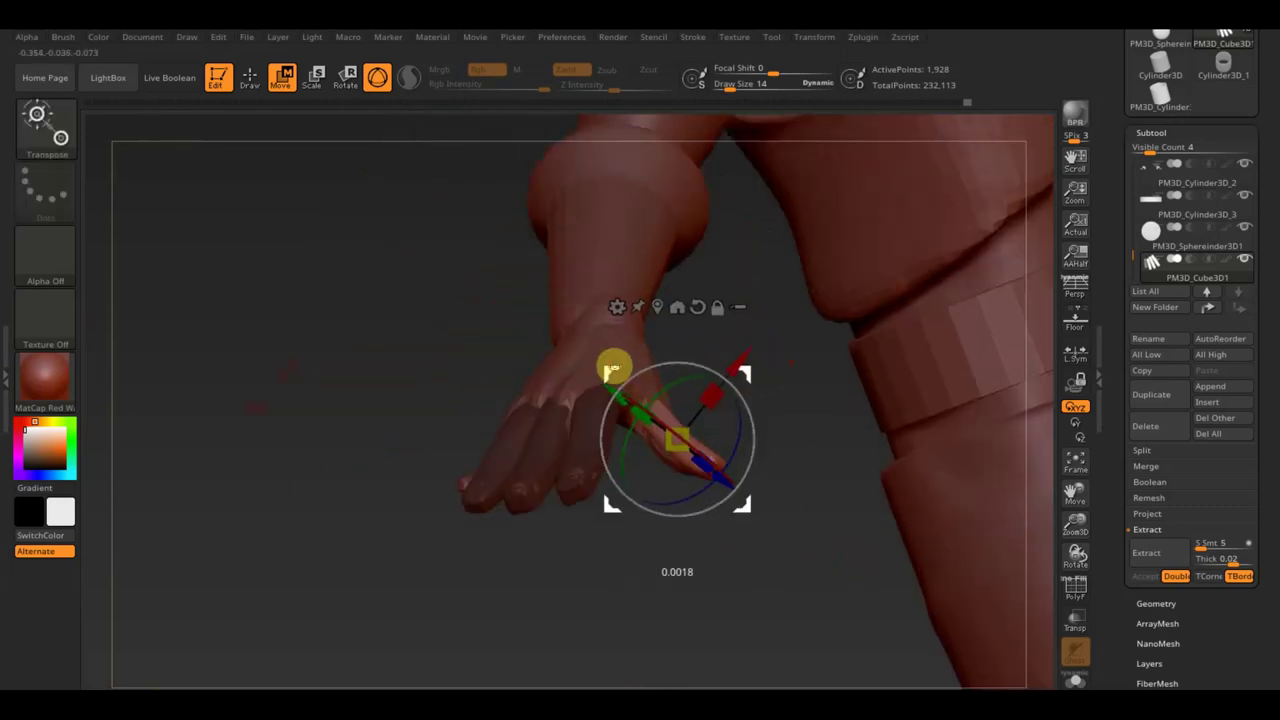
pyautogui.moveTo(779, 367)
pyautogui.mouseDown()
pyautogui.moveTo(795, 470)
pyautogui.moveTo(777, 460)
pyautogui.mouseUp()
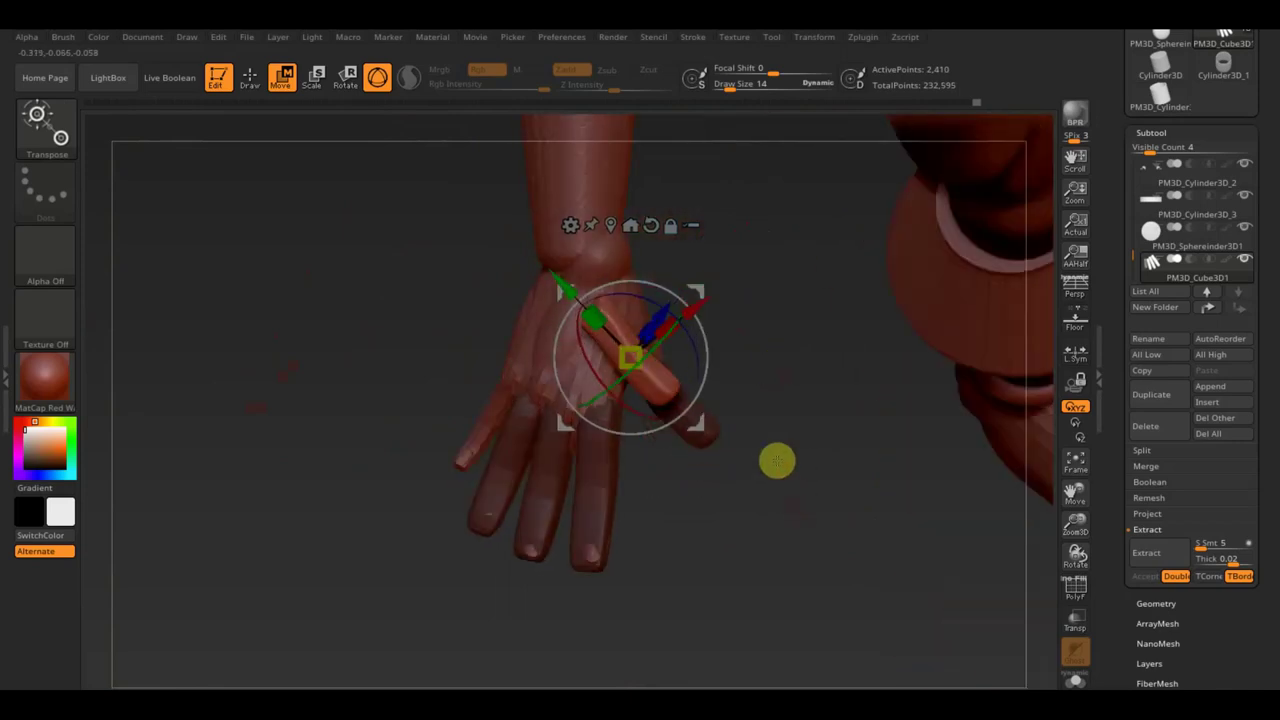
# Rotate the finger cylinder around Y and scale it up along both axes
pyautogui.moveTo(648, 358); pyautogui.dragTo(620, 384)
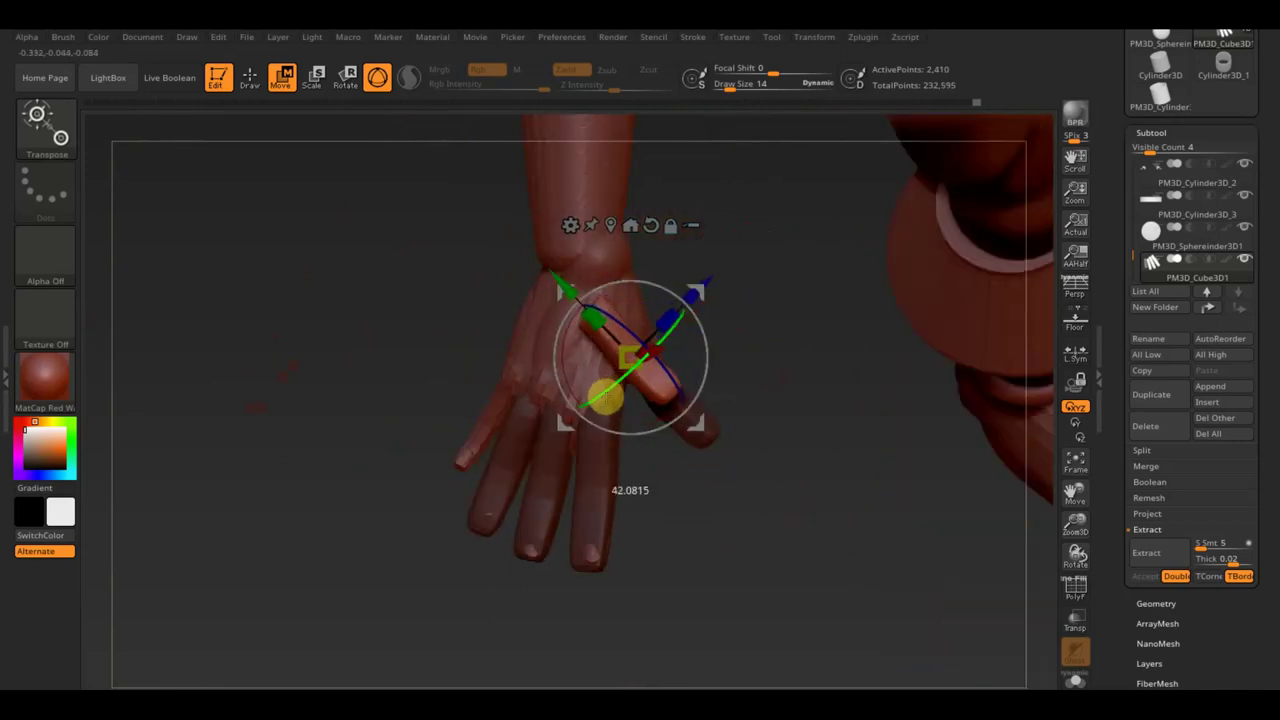
pyautogui.moveTo(686, 309)
pyautogui.mouseDown()
pyautogui.moveTo(710, 398)
pyautogui.moveTo(660, 366)
pyautogui.mouseUp()
pyautogui.moveTo(774, 431)
pyautogui.mouseDown()
pyautogui.moveTo(780, 330)
pyautogui.moveTo(763, 260)
pyautogui.mouseUp()
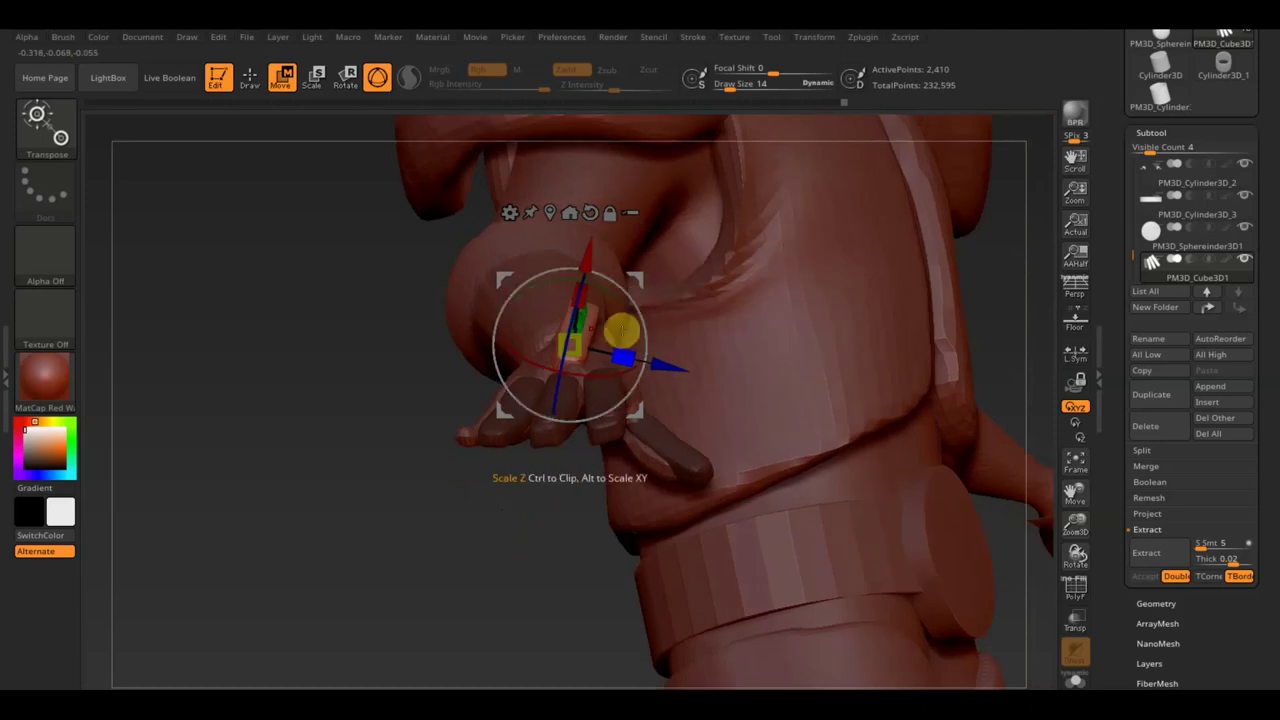
pyautogui.moveTo(624, 358); pyautogui.dragTo(714, 377)
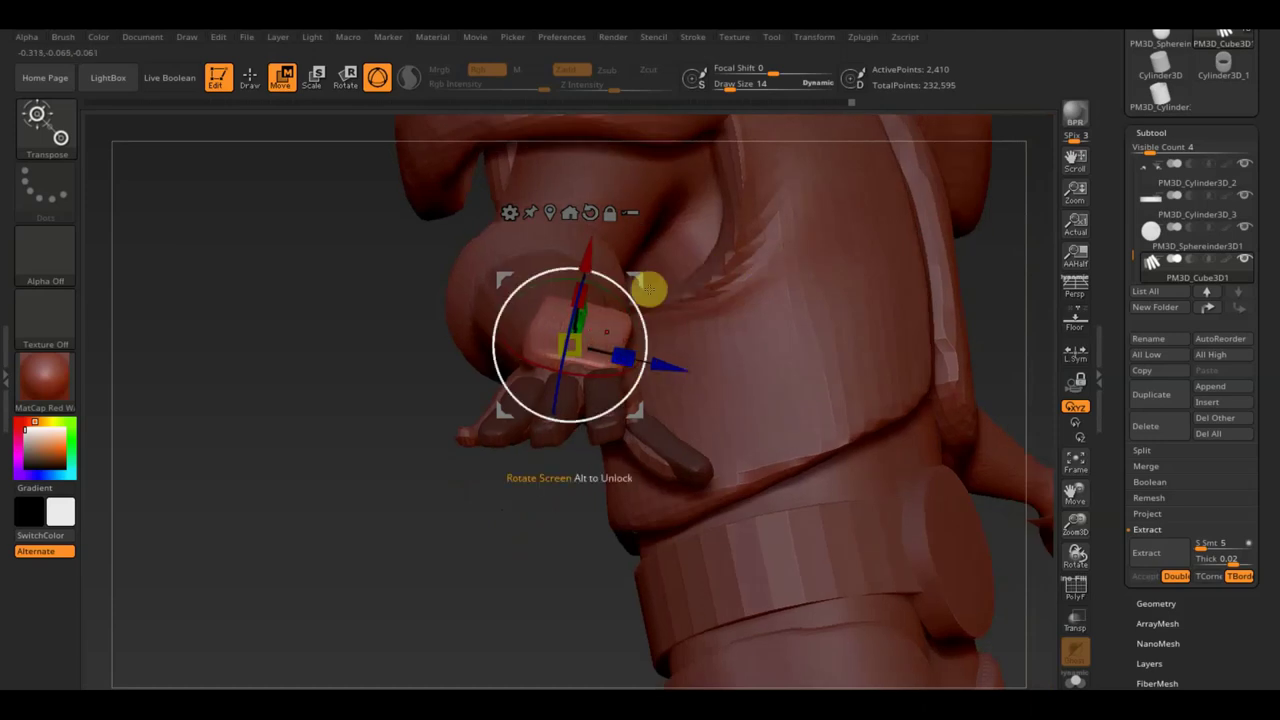
pyautogui.moveTo(590, 296)
pyautogui.mouseDown()
pyautogui.moveTo(595, 240)
pyautogui.moveTo(634, 289)
pyautogui.moveTo(634, 314)
pyautogui.mouseUp()
# Nudge the finger piece into position and tilt it about 11 degrees
pyautogui.moveTo(586, 349)
pyautogui.mouseDown()
pyautogui.moveTo(443, 400)
pyautogui.moveTo(483, 398)
pyautogui.mouseUp()
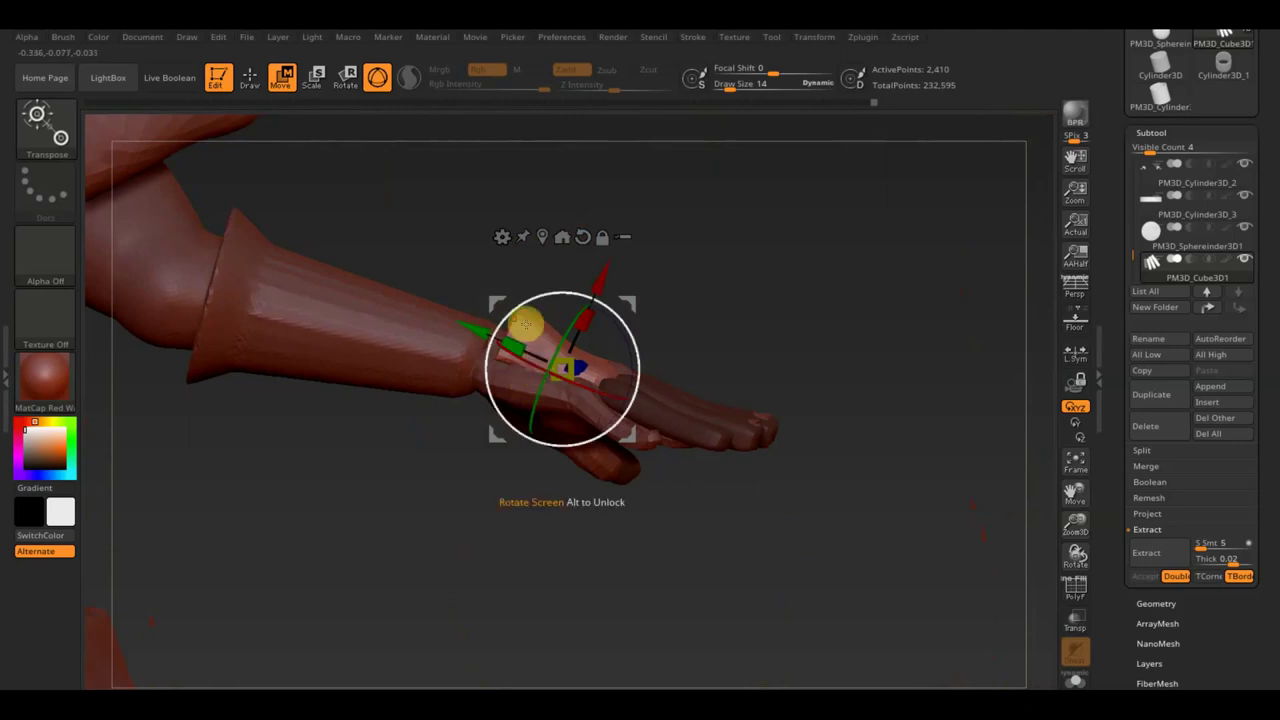
pyautogui.moveTo(500, 304)
pyautogui.mouseDown()
pyautogui.moveTo(483, 306)
pyautogui.moveTo(502, 310)
pyautogui.mouseUp()
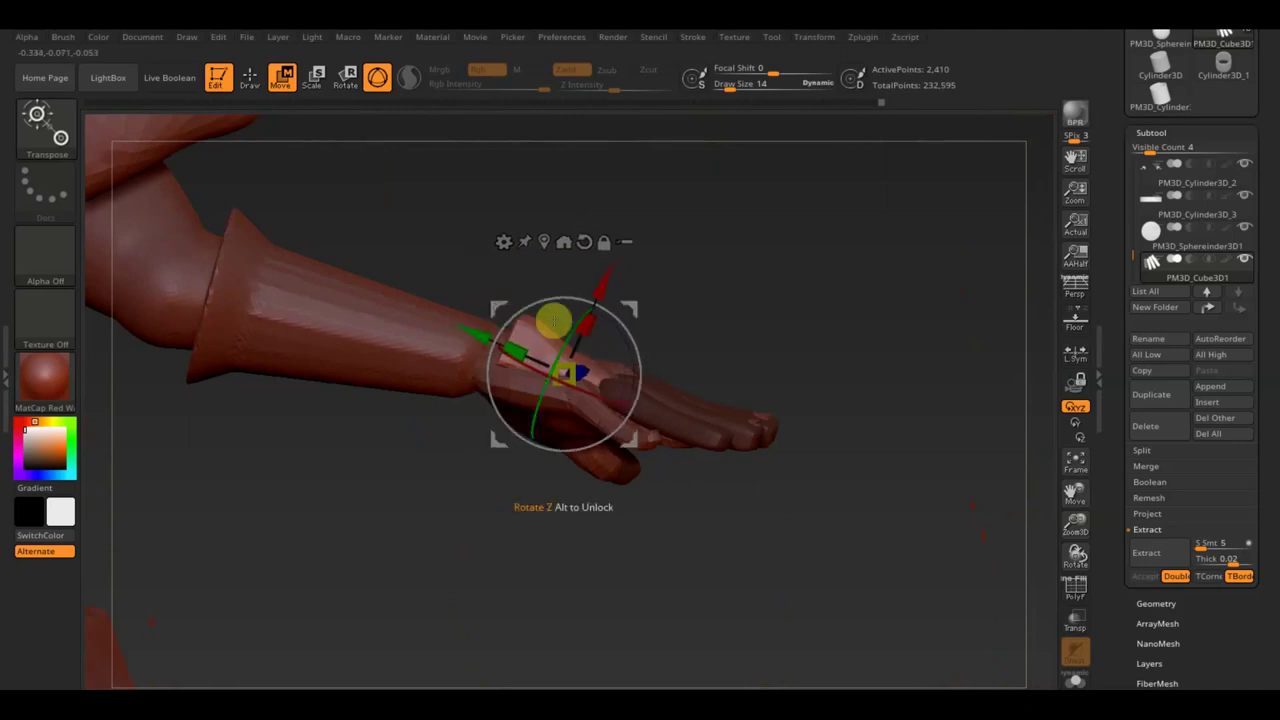
pyautogui.moveTo(626, 340); pyautogui.dragTo(632, 320)
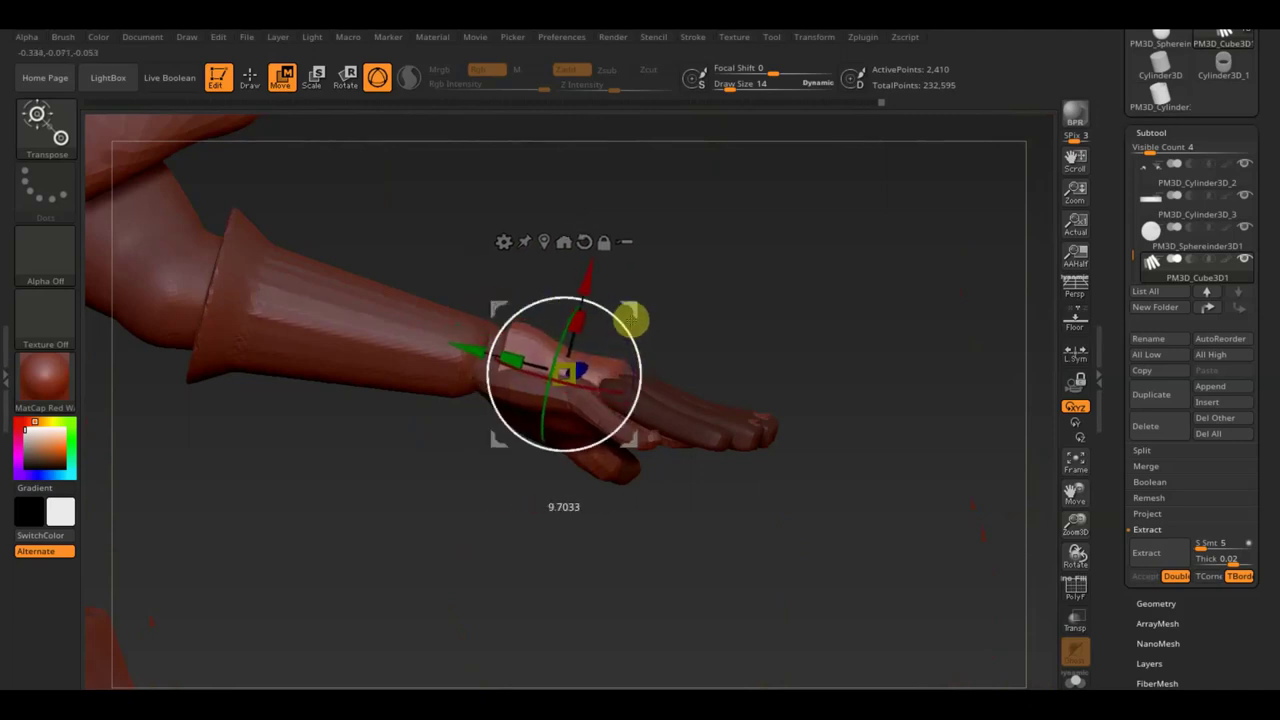
pyautogui.moveTo(646, 363)
pyautogui.mouseDown()
pyautogui.moveTo(694, 366)
pyautogui.moveTo(694, 391)
pyautogui.mouseUp()
# Push in the palm edge, raise the wrist cuff, and reshape the thumb base and palm
pyautogui.click(250, 80)
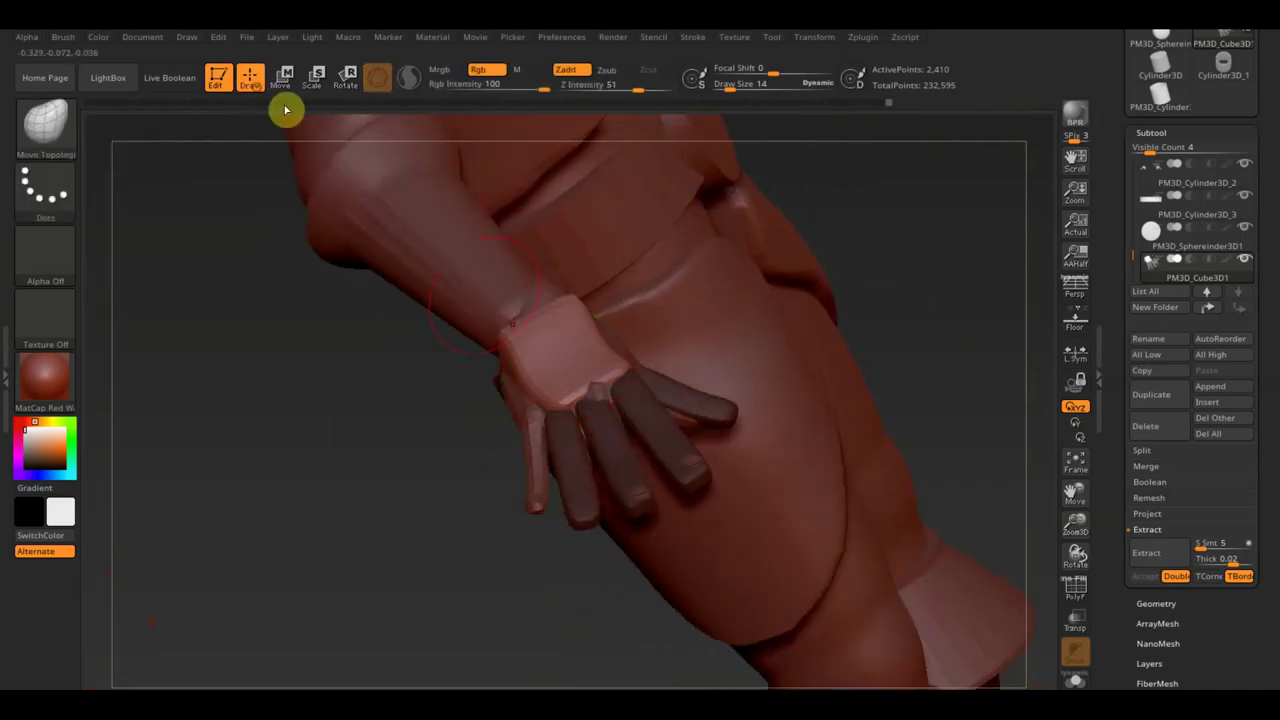
pyautogui.moveTo(542, 406); pyautogui.dragTo(516, 416)
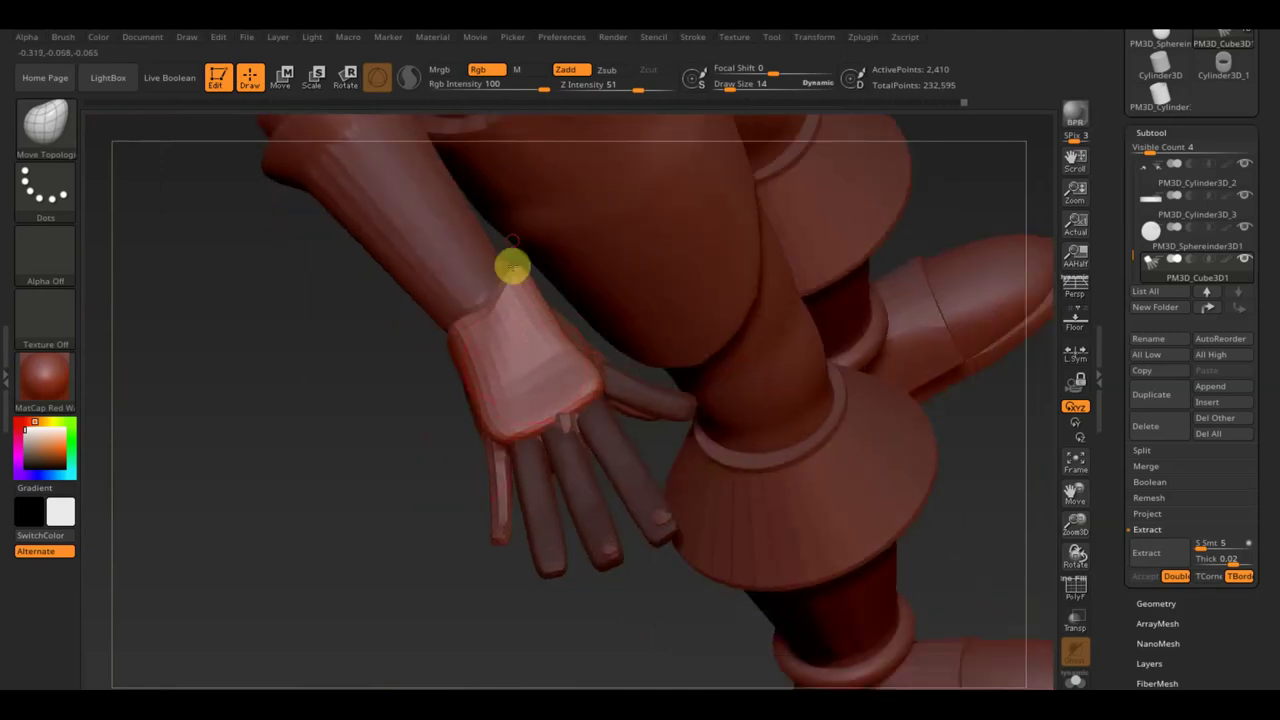
pyautogui.moveTo(489, 314); pyautogui.dragTo(466, 290)
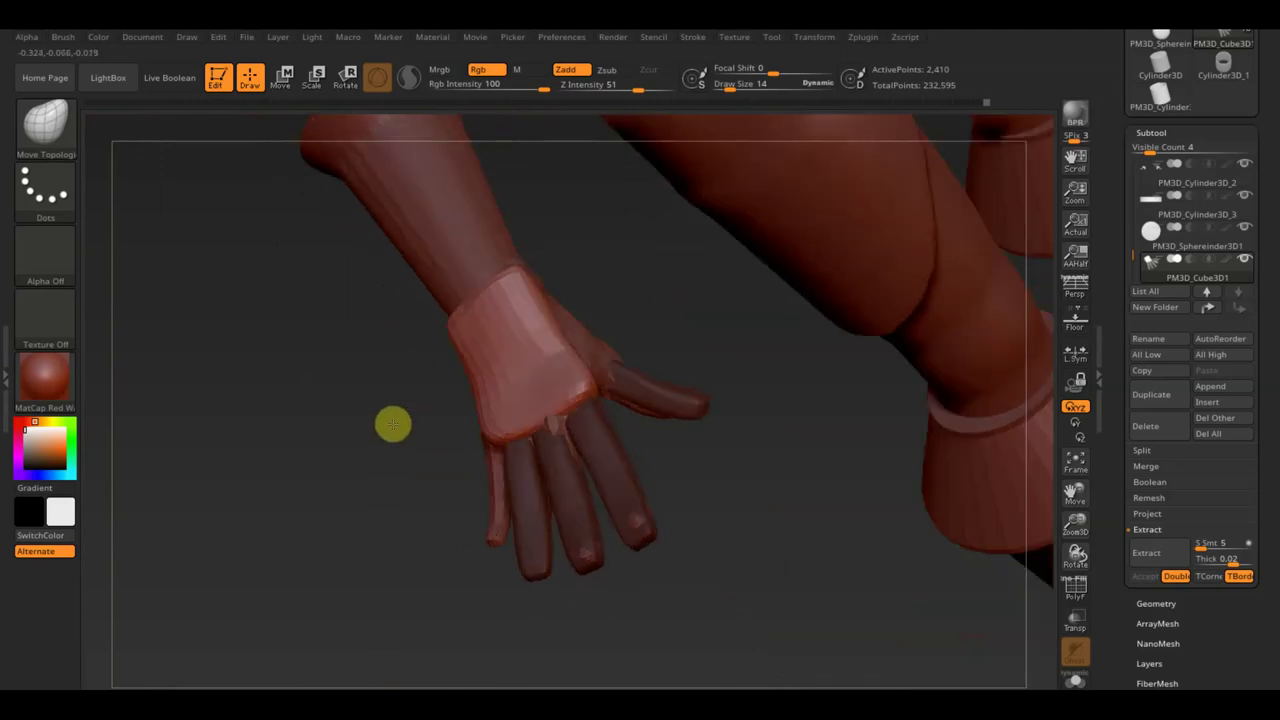
pyautogui.moveTo(299, 441); pyautogui.dragTo(323, 411)
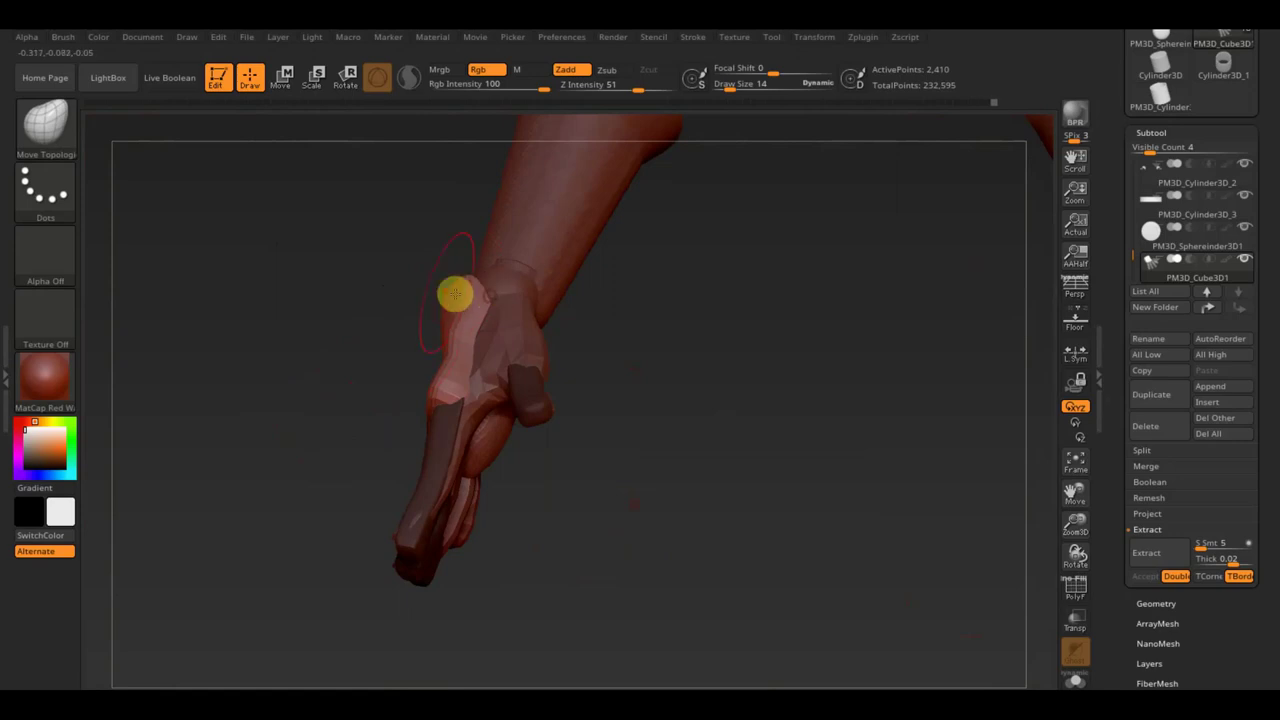
pyautogui.moveTo(472, 332); pyautogui.dragTo(600, 323)
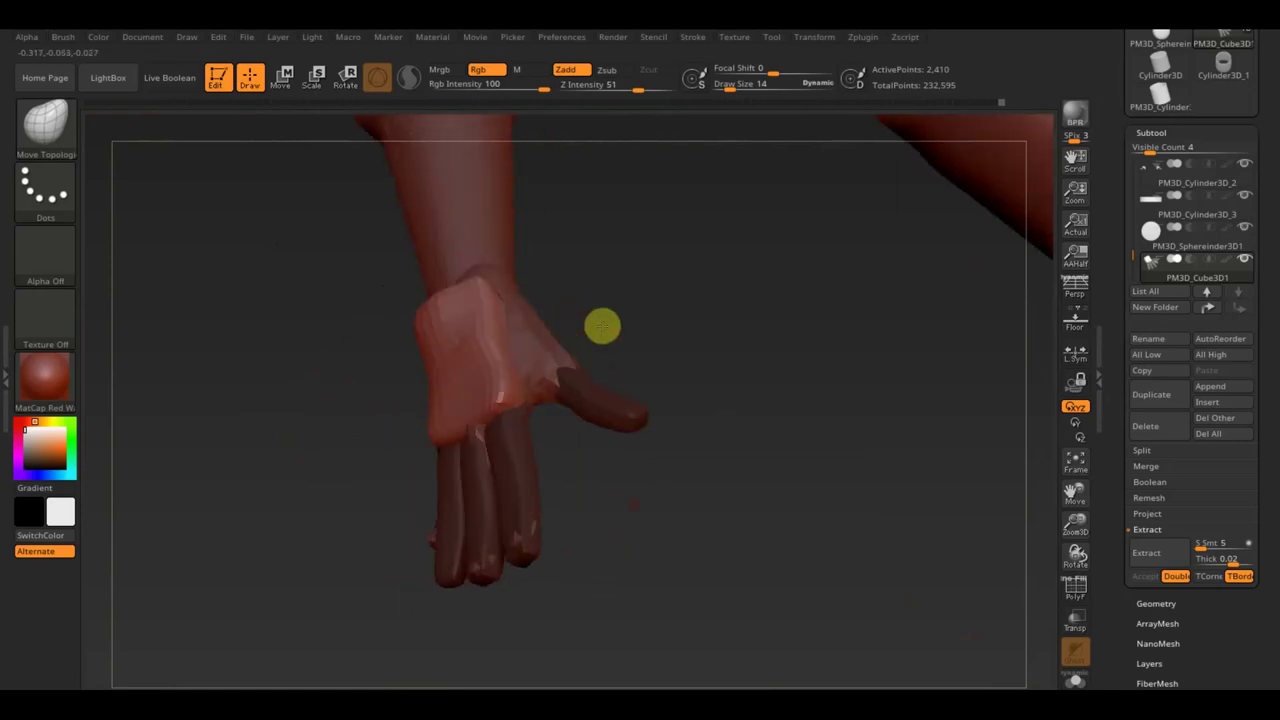
pyautogui.moveTo(503, 344); pyautogui.dragTo(569, 319)
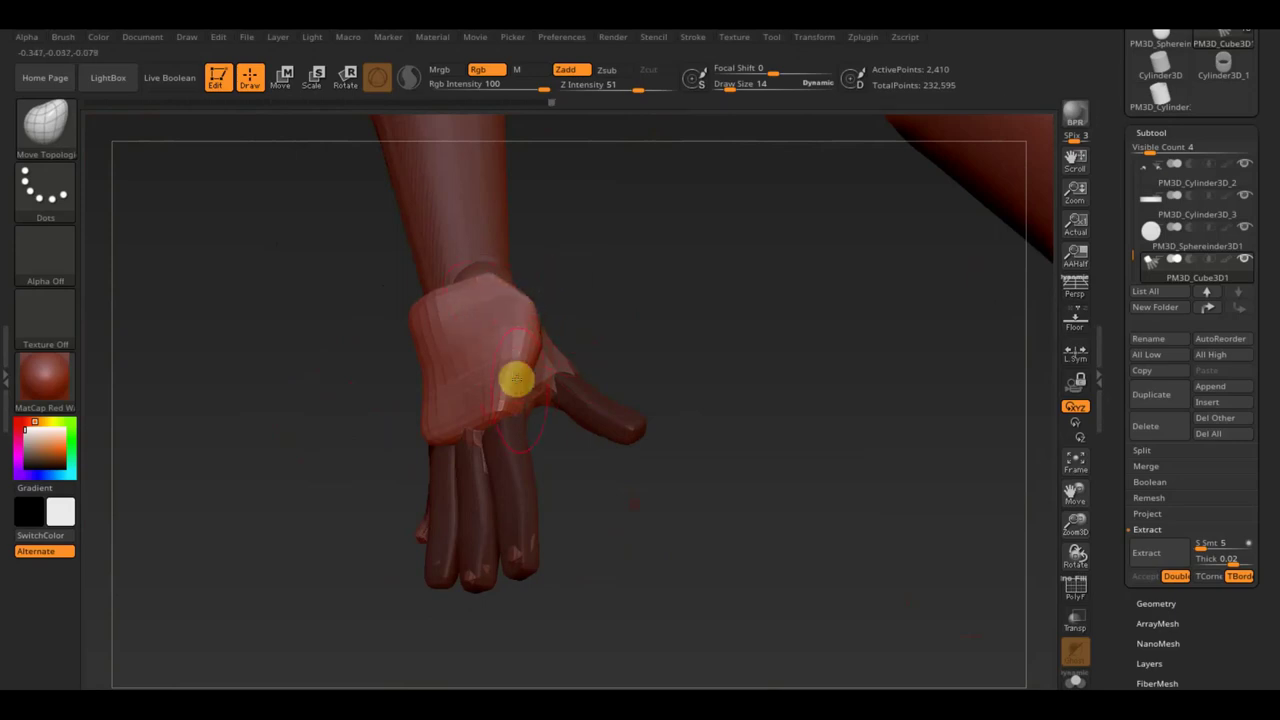
pyautogui.moveTo(537, 354); pyautogui.dragTo(568, 384)
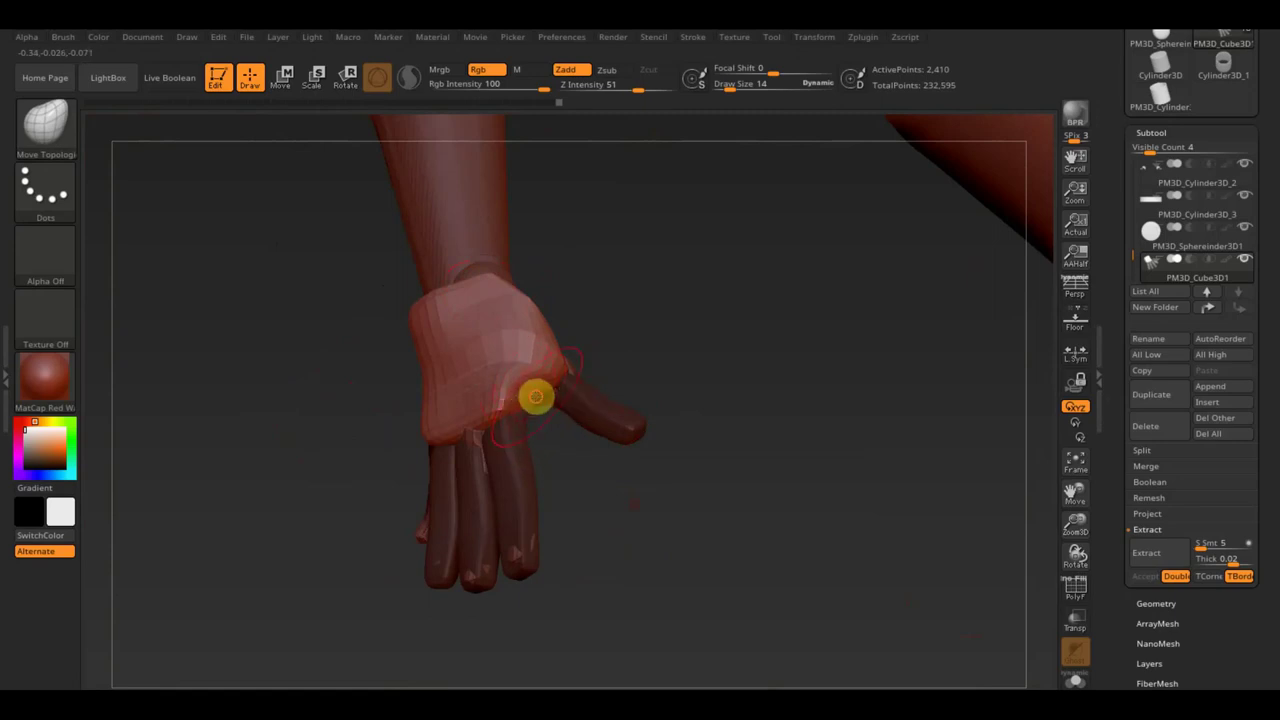
pyautogui.moveTo(525, 390); pyautogui.dragTo(512, 376)
# Switch to PM3D_ZSphere_2, return to PM3D_Cube3D1, and check the hand
pyautogui.moveTo(515, 381)
pyautogui.mouseDown(button='right')
pyautogui.moveTo(609, 320)
pyautogui.moveTo(577, 323)
pyautogui.mouseUp(button='right')
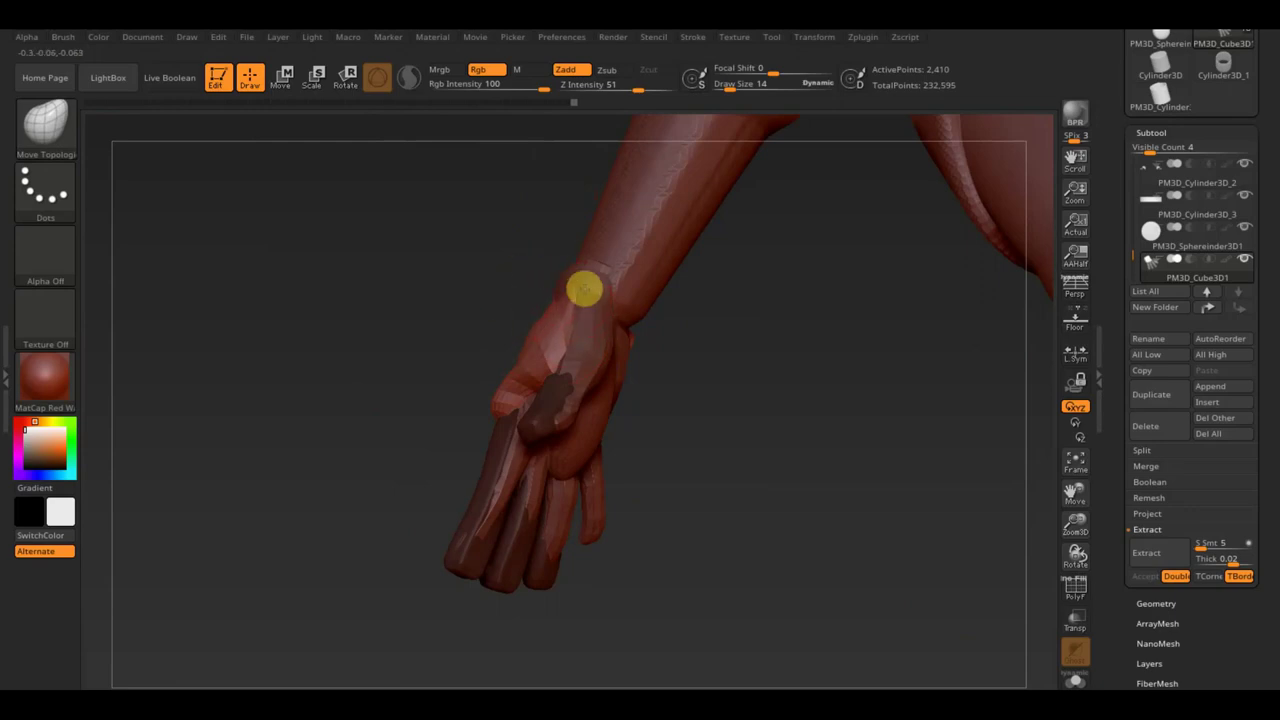
pyautogui.moveTo(648, 374); pyautogui.dragTo(683, 411)
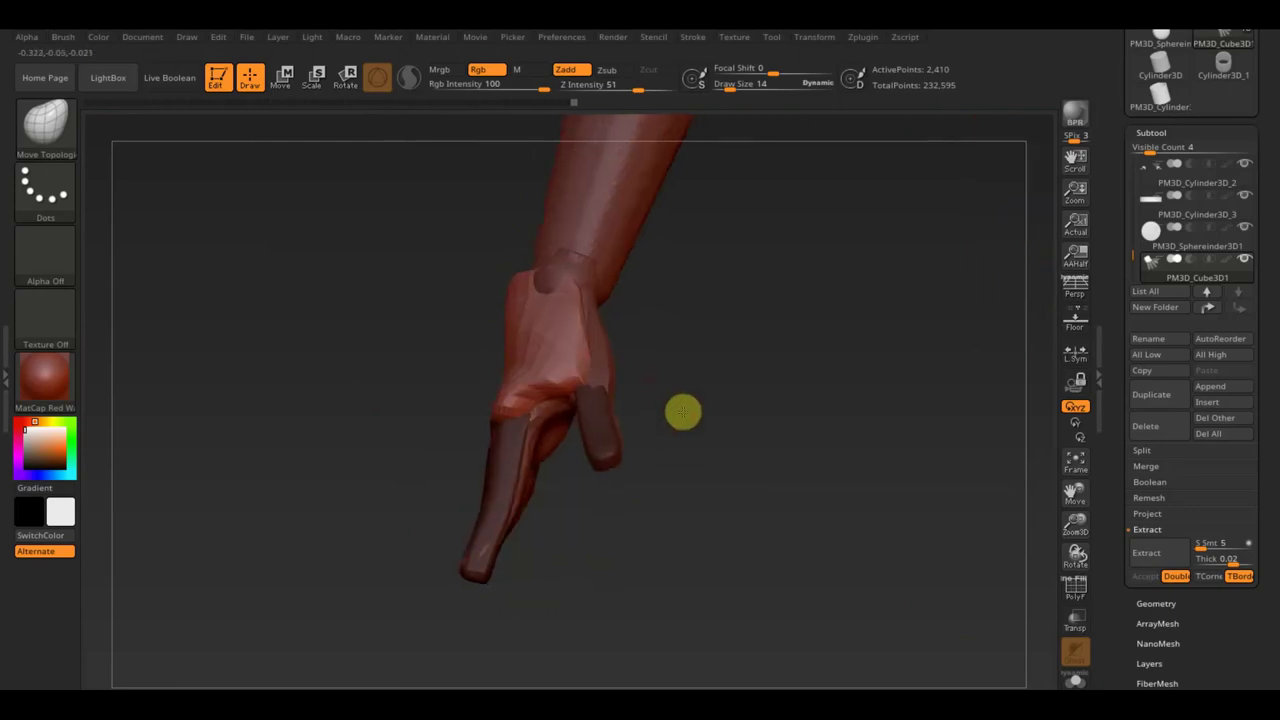
pyautogui.keyDown('alt'); pyautogui.click(607, 359); pyautogui.keyUp('alt')
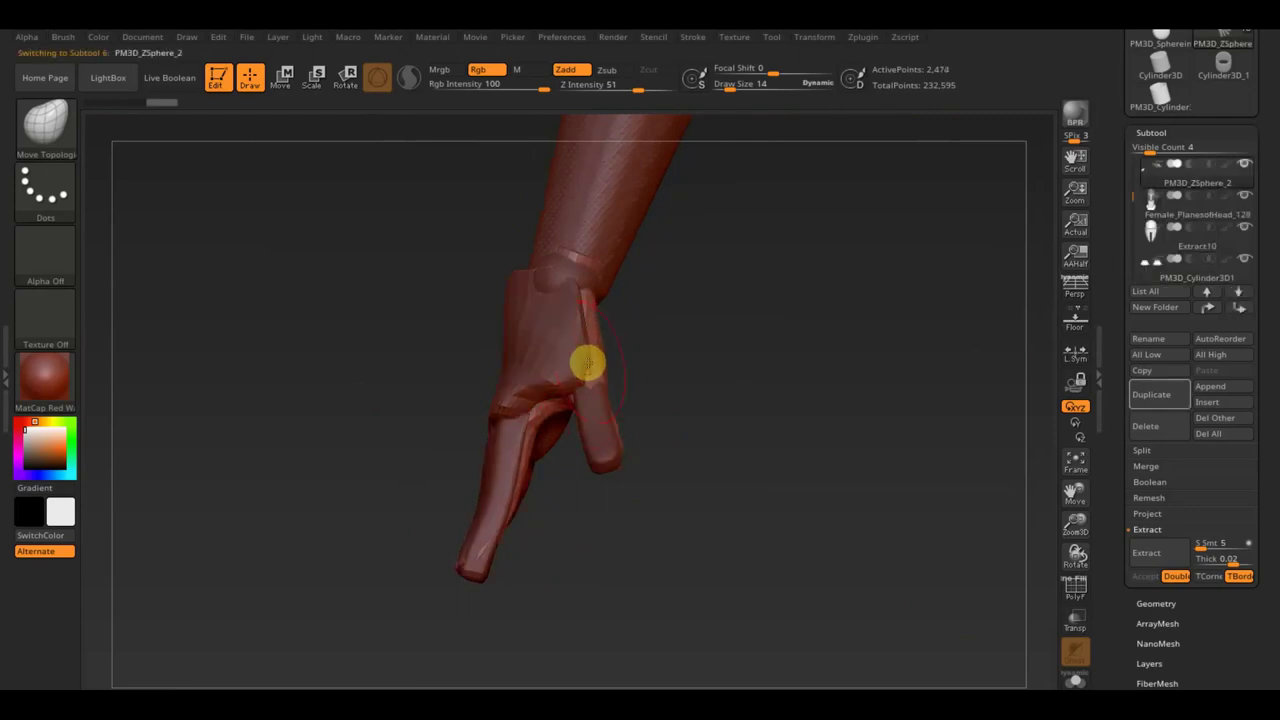
pyautogui.moveTo(643, 366)
pyautogui.mouseDown()
pyautogui.moveTo(634, 346)
pyautogui.moveTo(709, 336)
pyautogui.moveTo(711, 349)
pyautogui.moveTo(597, 383)
pyautogui.moveTo(626, 506)
pyautogui.moveTo(645, 505)
pyautogui.moveTo(603, 500)
pyautogui.moveTo(629, 527)
pyautogui.moveTo(620, 540)
pyautogui.moveTo(595, 531)
pyautogui.moveTo(652, 526)
pyautogui.mouseUp()
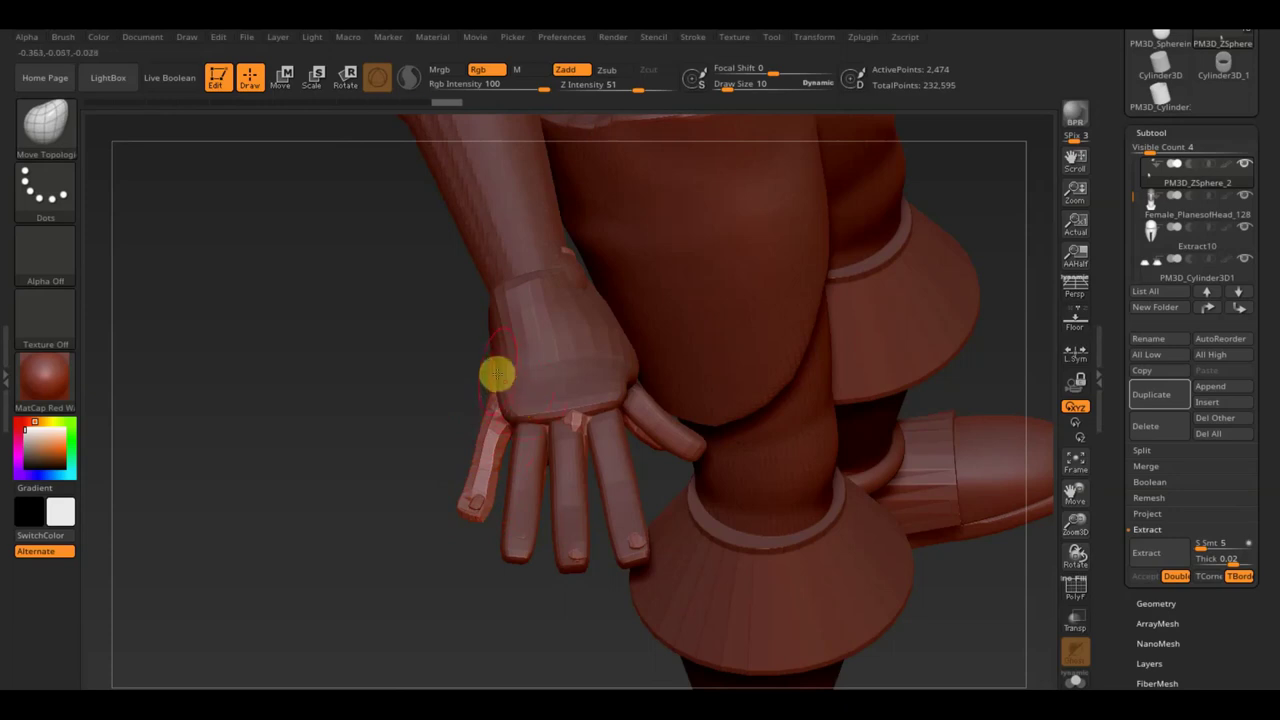
pyautogui.keyDown('alt'); pyautogui.click(520, 352); pyautogui.keyUp('alt')
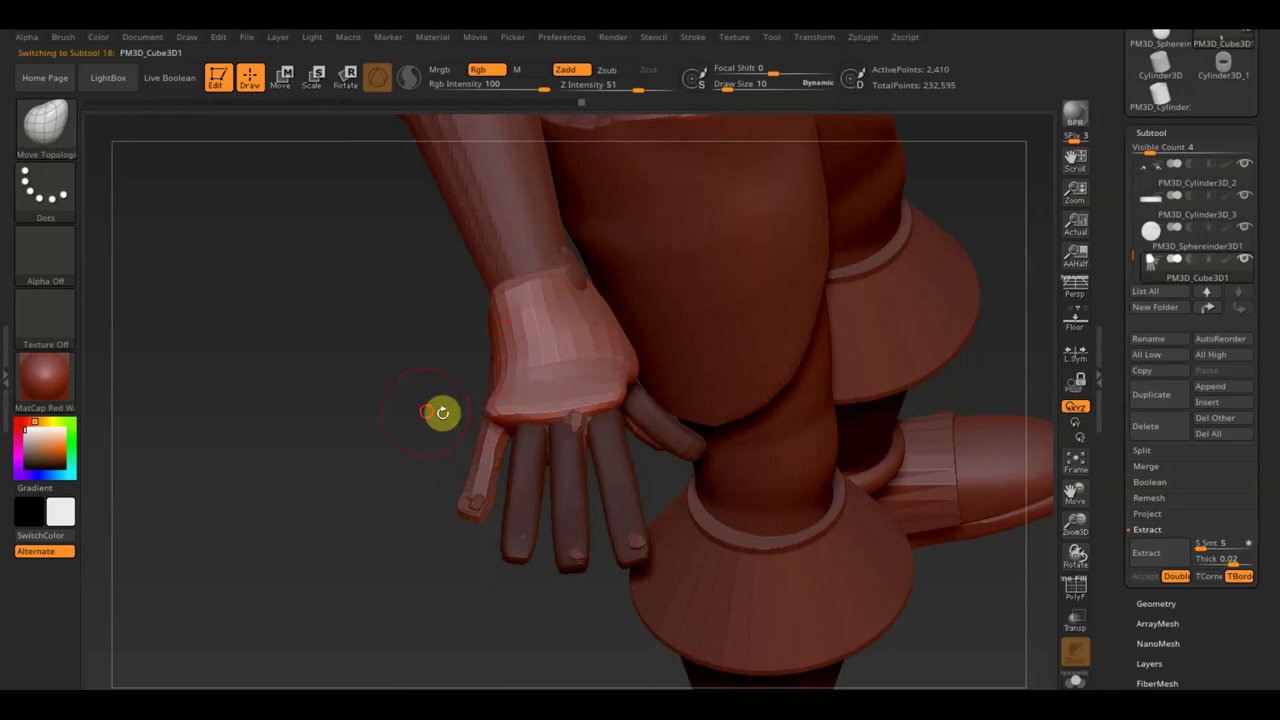
pyautogui.moveTo(442, 412); pyautogui.dragTo(486, 374)
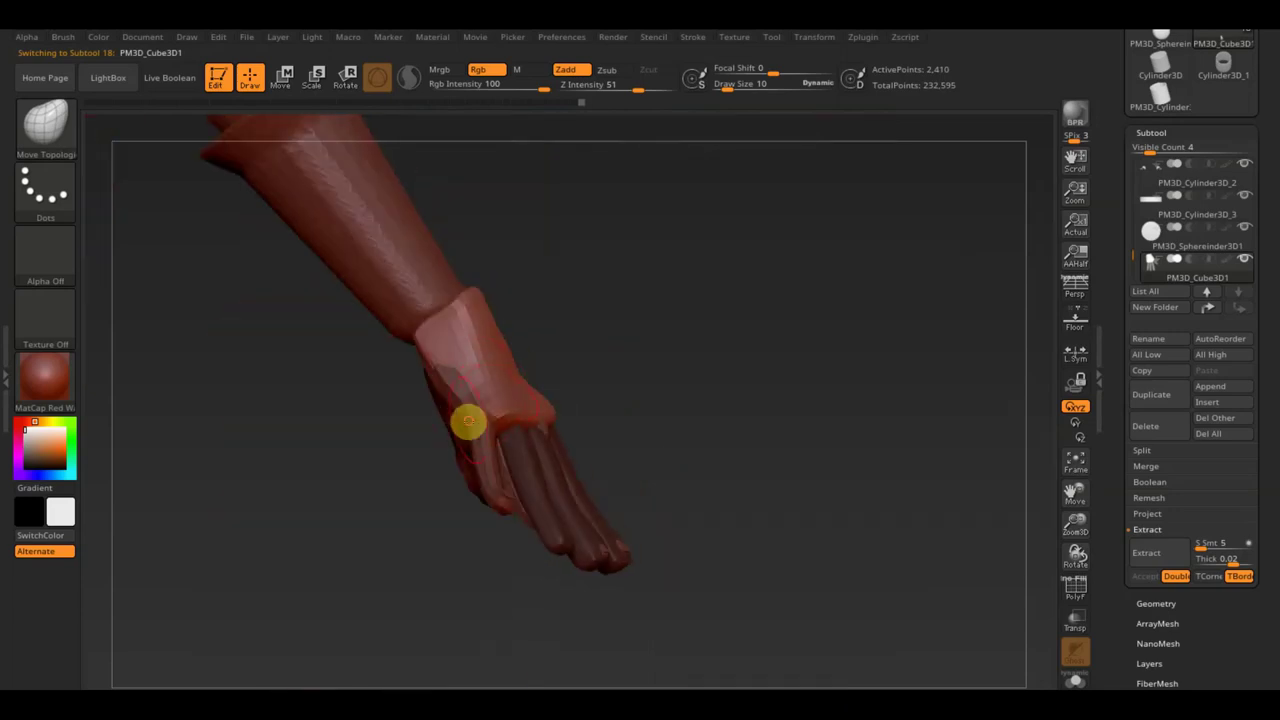
pyautogui.moveTo(445, 381); pyautogui.dragTo(377, 486)
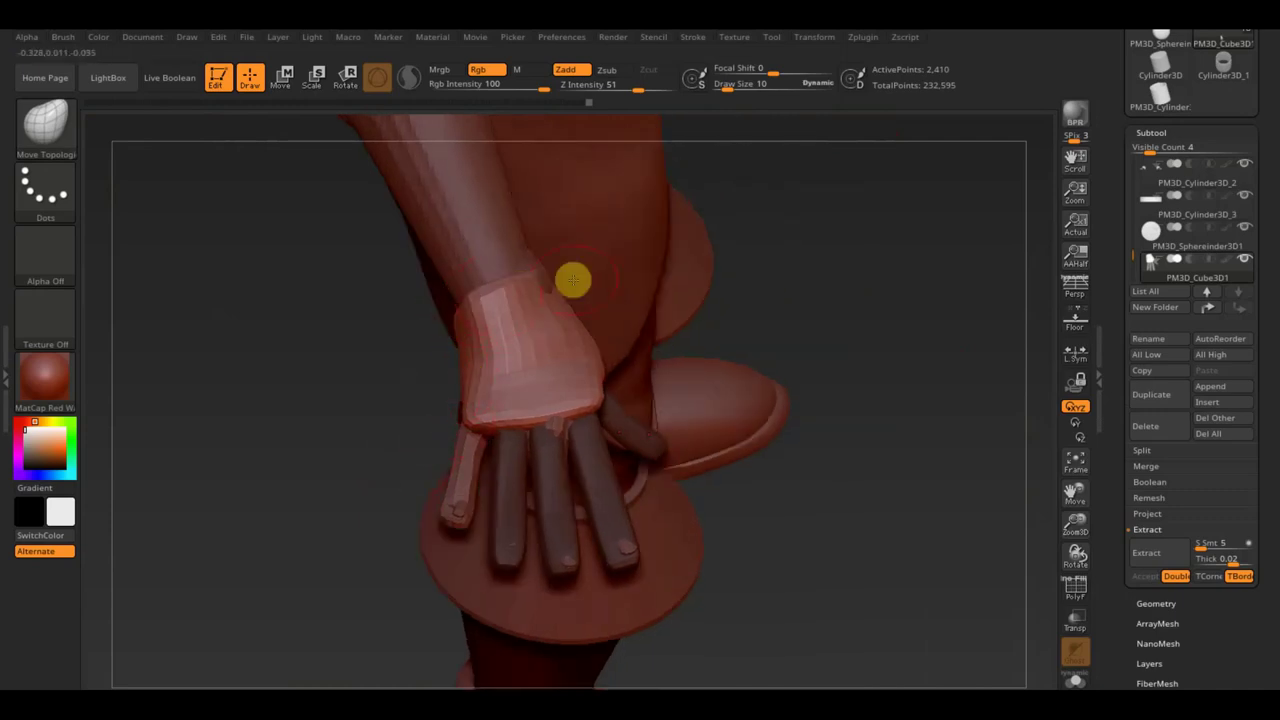
pyautogui.moveTo(829, 446)
pyautogui.mouseDown()
pyautogui.moveTo(774, 400)
pyautogui.moveTo(823, 377)
pyautogui.moveTo(688, 527)
pyautogui.moveTo(620, 508)
pyautogui.moveTo(617, 523)
pyautogui.mouseUp()
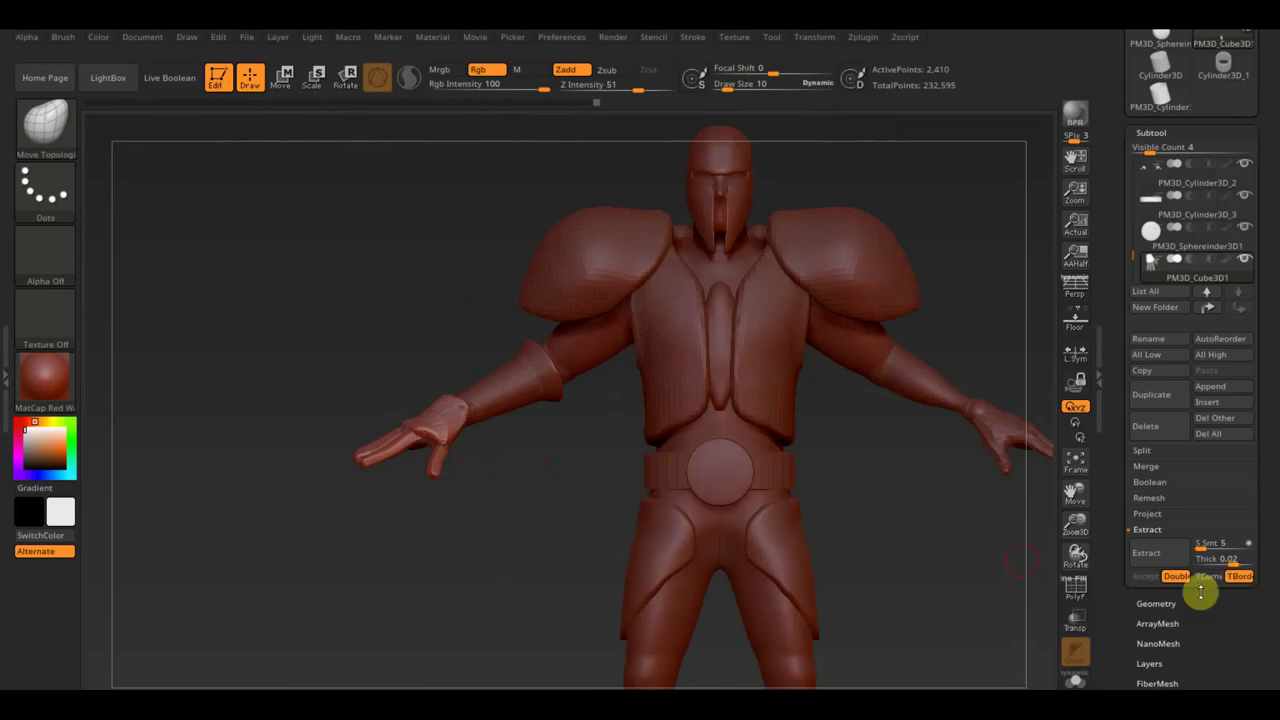
# Mirror And Weld the hand and the left forearm, then compare both arms
pyautogui.click(1166, 603)
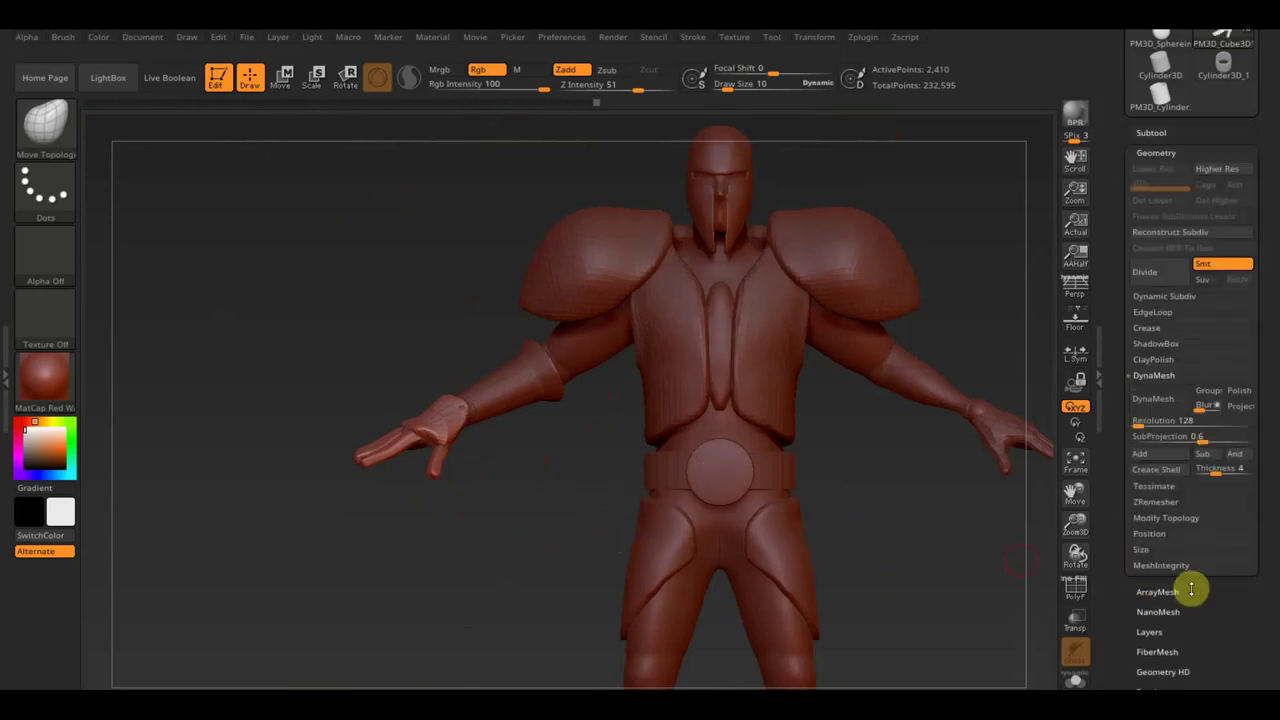
pyautogui.click(1184, 516)
pyautogui.click(1186, 470)
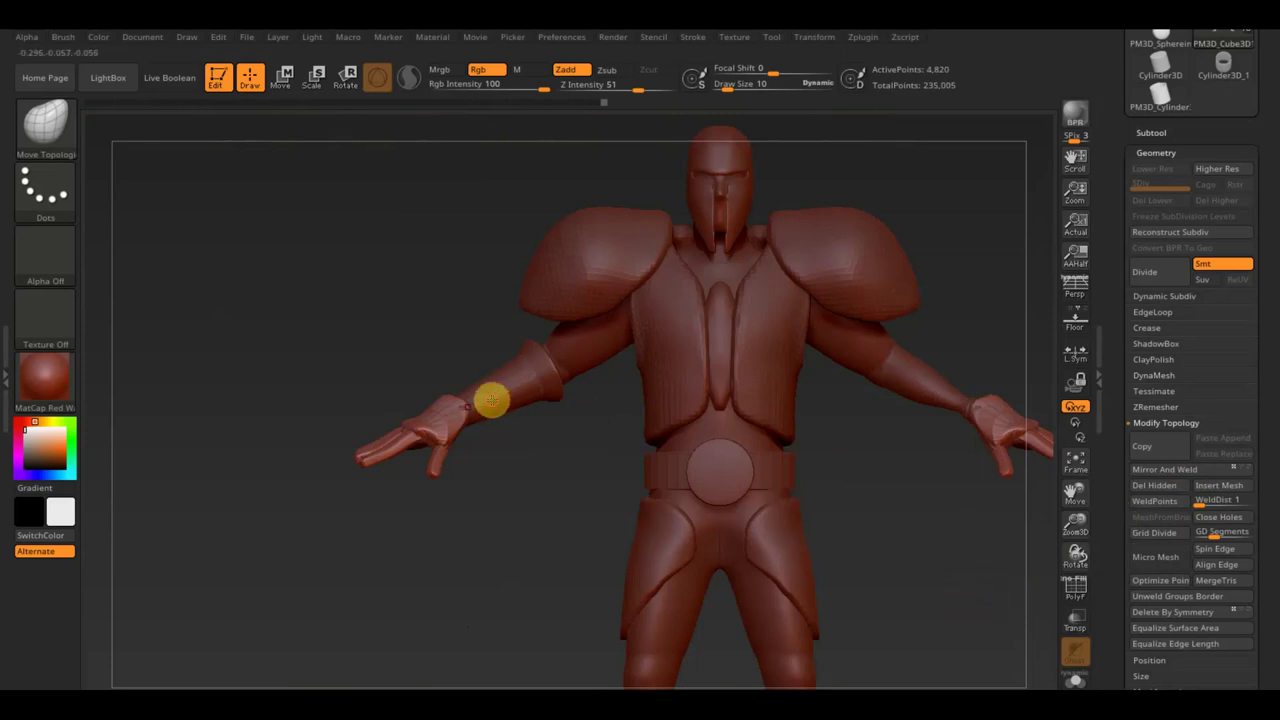
pyautogui.keyDown('alt'); pyautogui.click(491, 400); pyautogui.keyUp('alt')
pyautogui.click(1160, 470)
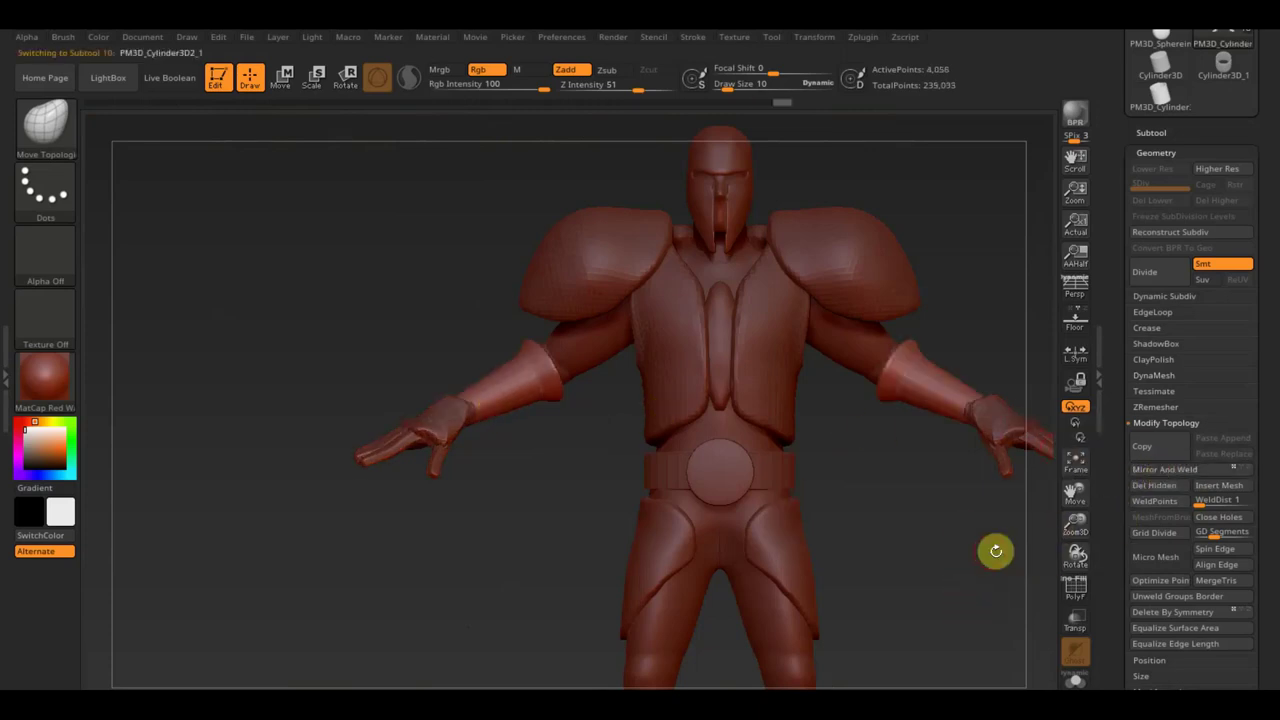
pyautogui.keyDown('alt'); pyautogui.moveTo(996, 551); pyautogui.dragTo(901, 556); pyautogui.keyUp('alt')
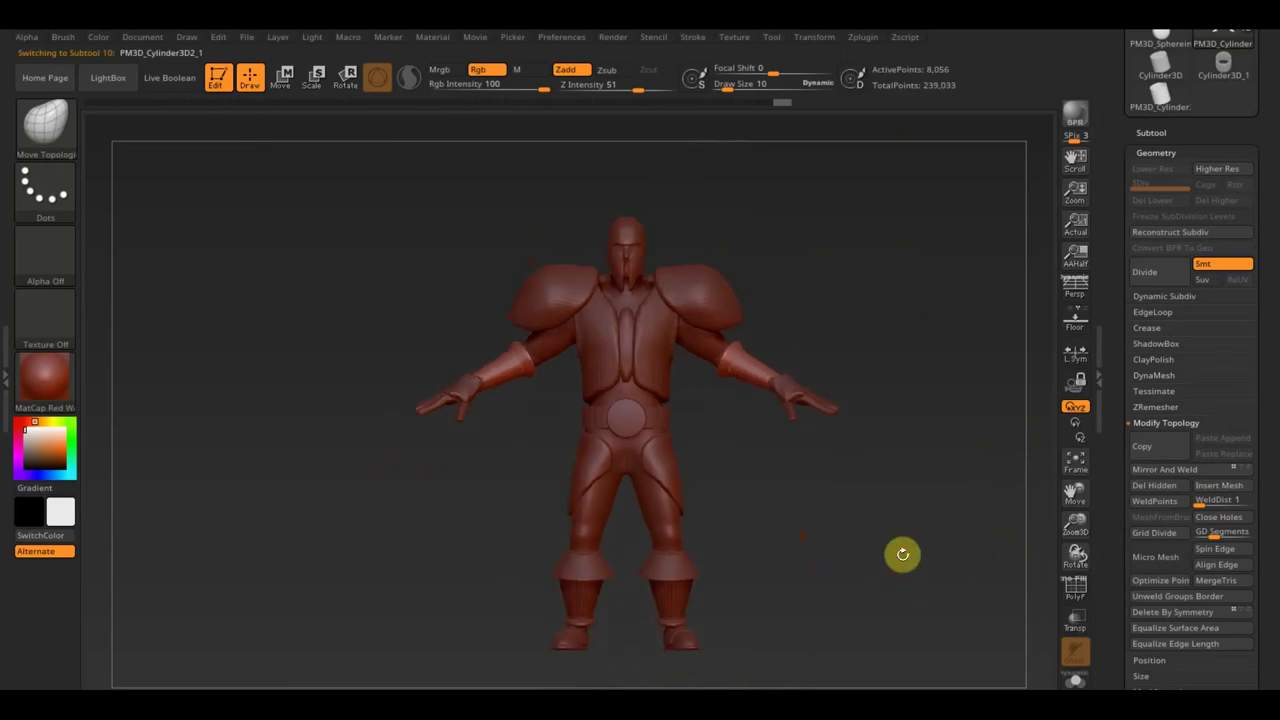
pyautogui.moveTo(908, 514)
pyautogui.mouseDown()
pyautogui.moveTo(913, 526)
pyautogui.moveTo(895, 515)
pyautogui.mouseUp()
pyautogui.moveTo(834, 570); pyautogui.dragTo(823, 674)
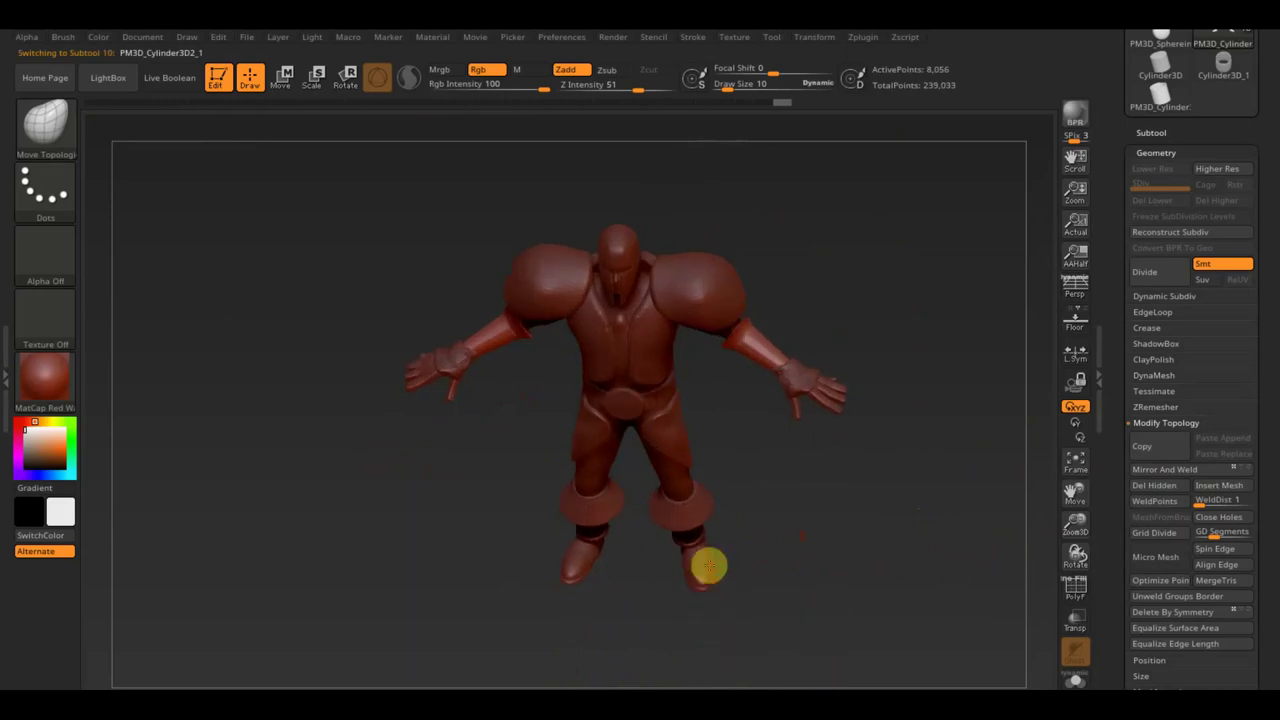
pyautogui.moveTo(780, 575)
pyautogui.mouseDown()
pyautogui.moveTo(794, 609)
pyautogui.moveTo(837, 603)
pyautogui.moveTo(737, 567)
pyautogui.moveTo(751, 583)
pyautogui.moveTo(857, 569)
pyautogui.mouseUp()
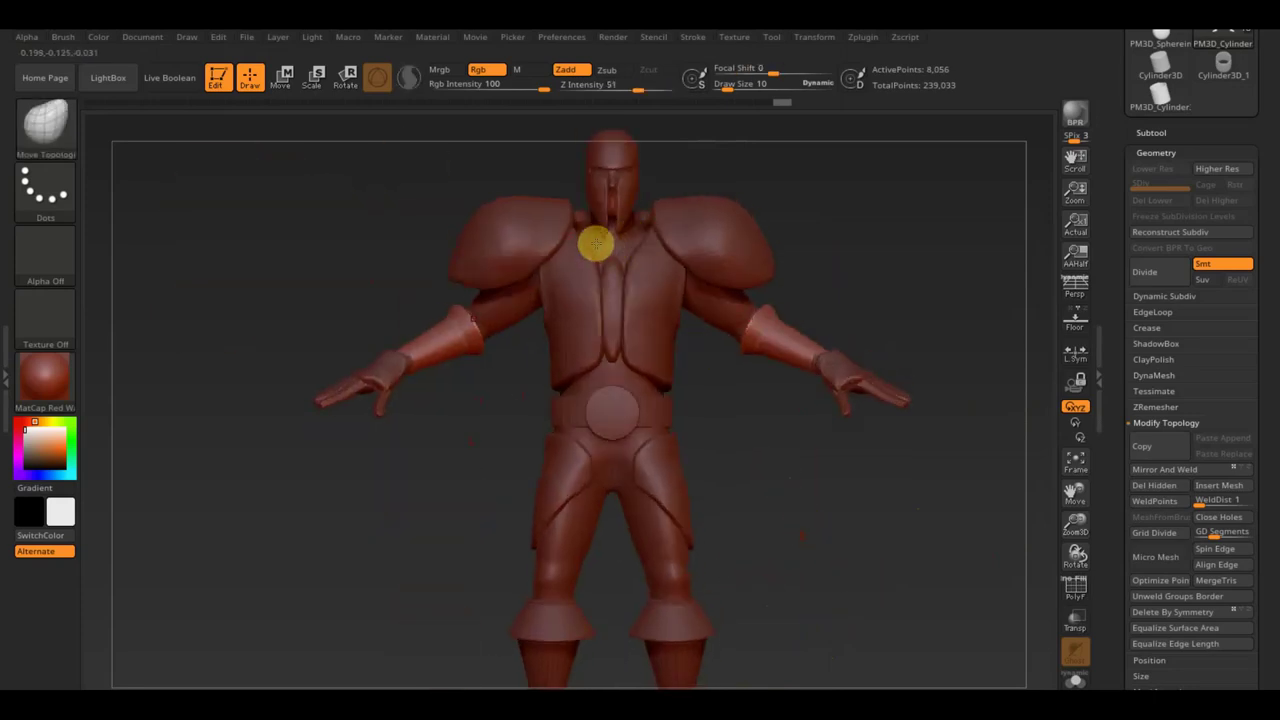
pyautogui.moveTo(851, 197)
pyautogui.keyDown('alt'); pyautogui.mouseDown()
pyautogui.moveTo(874, 251)
pyautogui.moveTo(836, 473)
pyautogui.moveTo(731, 403)
pyautogui.mouseUp(); pyautogui.keyUp('alt')
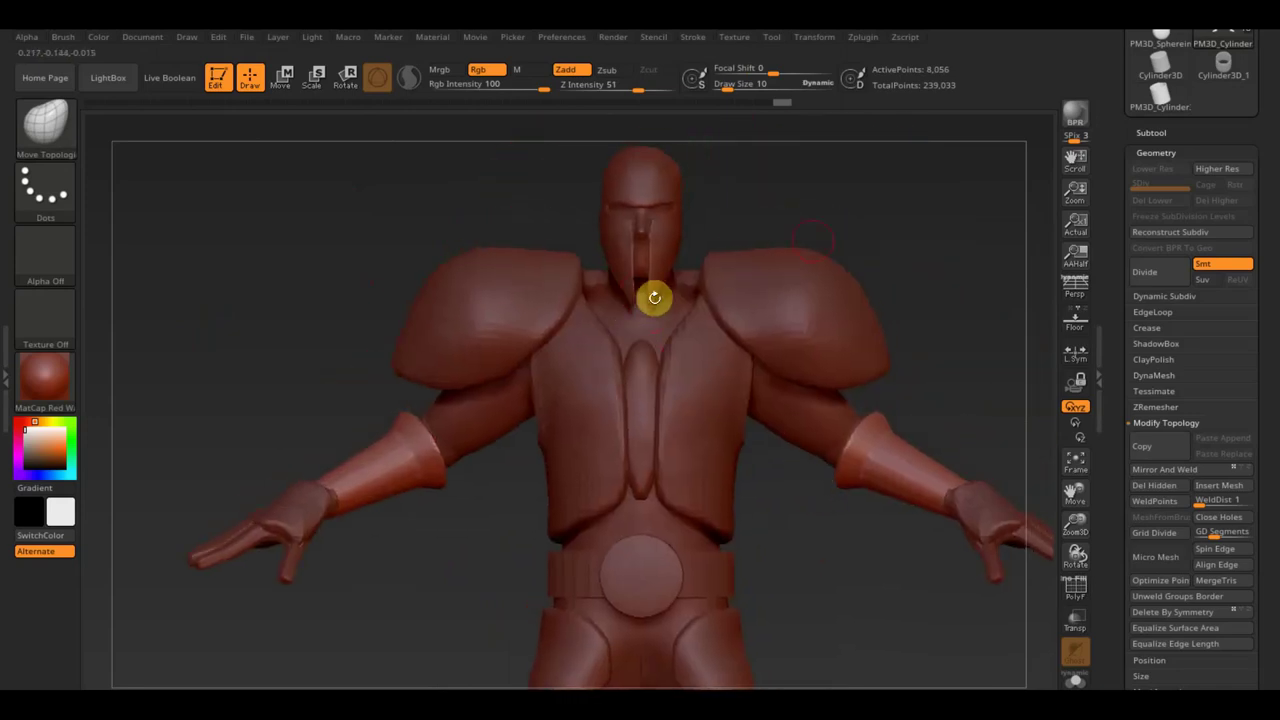
pyautogui.moveTo(896, 221)
pyautogui.mouseDown()
pyautogui.moveTo(920, 220)
pyautogui.moveTo(934, 291)
pyautogui.moveTo(914, 323)
pyautogui.moveTo(934, 331)
pyautogui.moveTo(826, 343)
pyautogui.mouseUp()
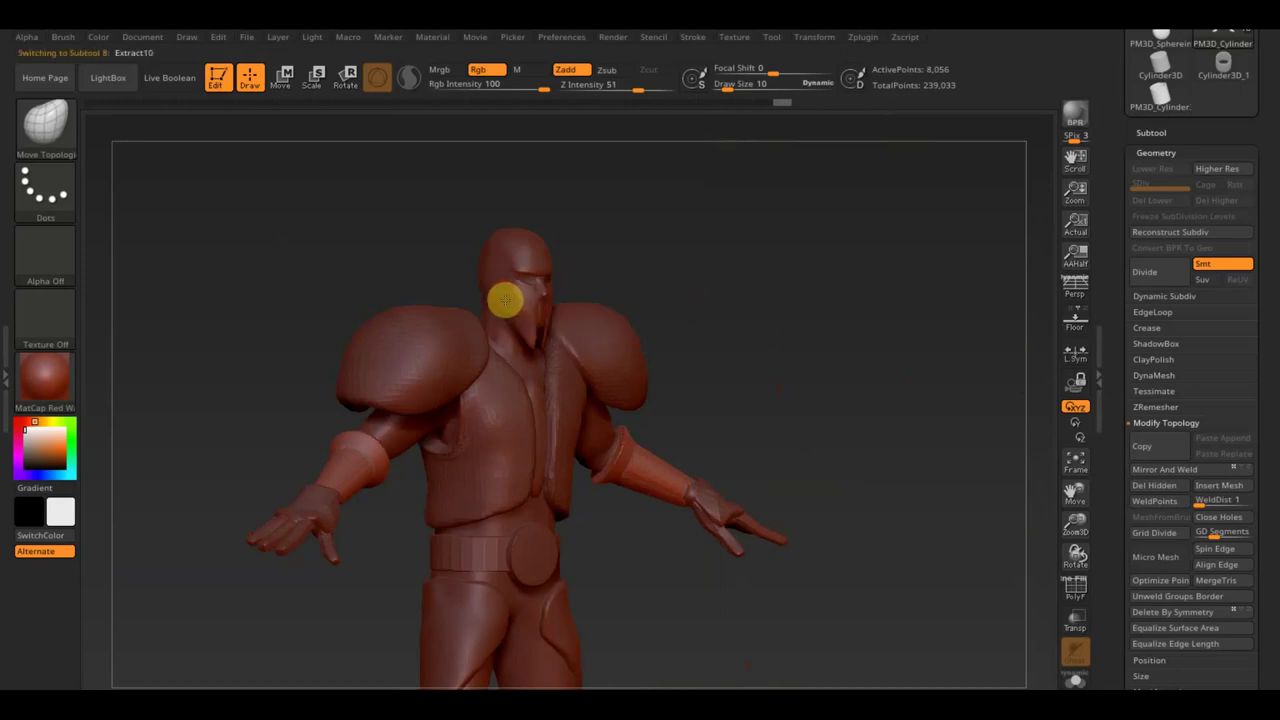
# Stretch the Extract10 helmet taller, lower it onto the shoulders, and nudge it sideways
pyautogui.click(284, 77)
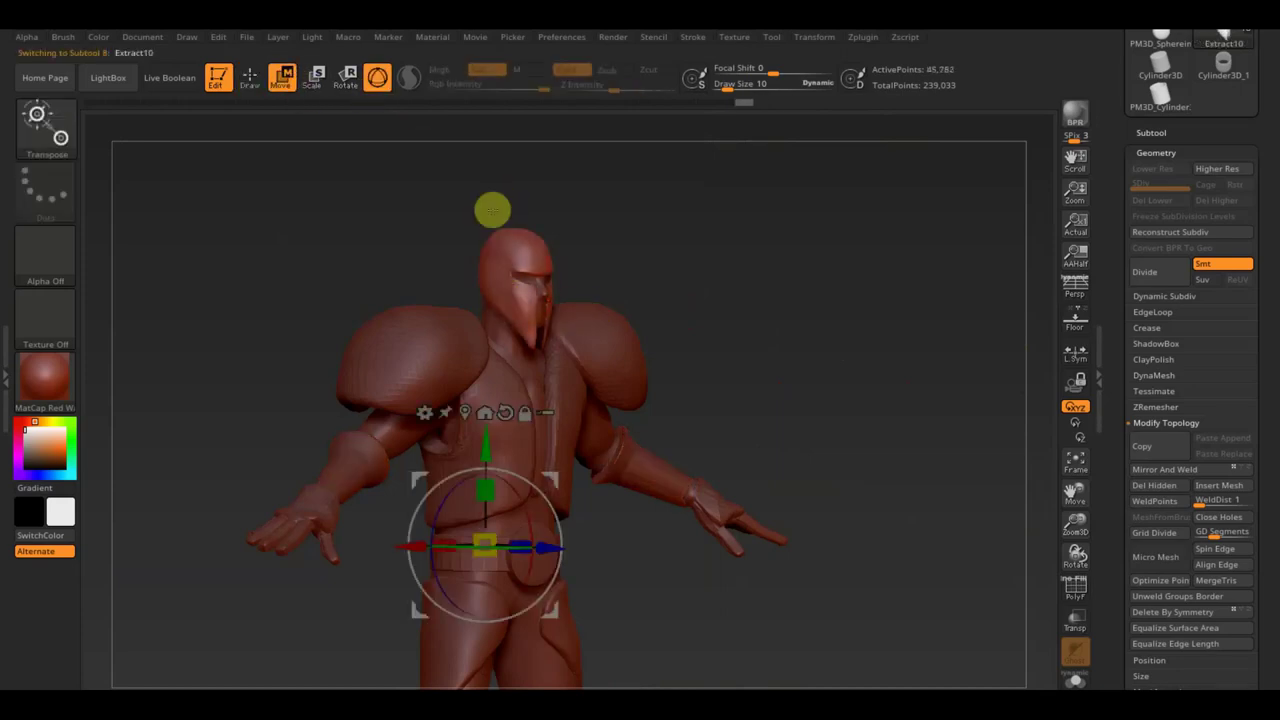
pyautogui.moveTo(484, 540); pyautogui.dragTo(525, 525)
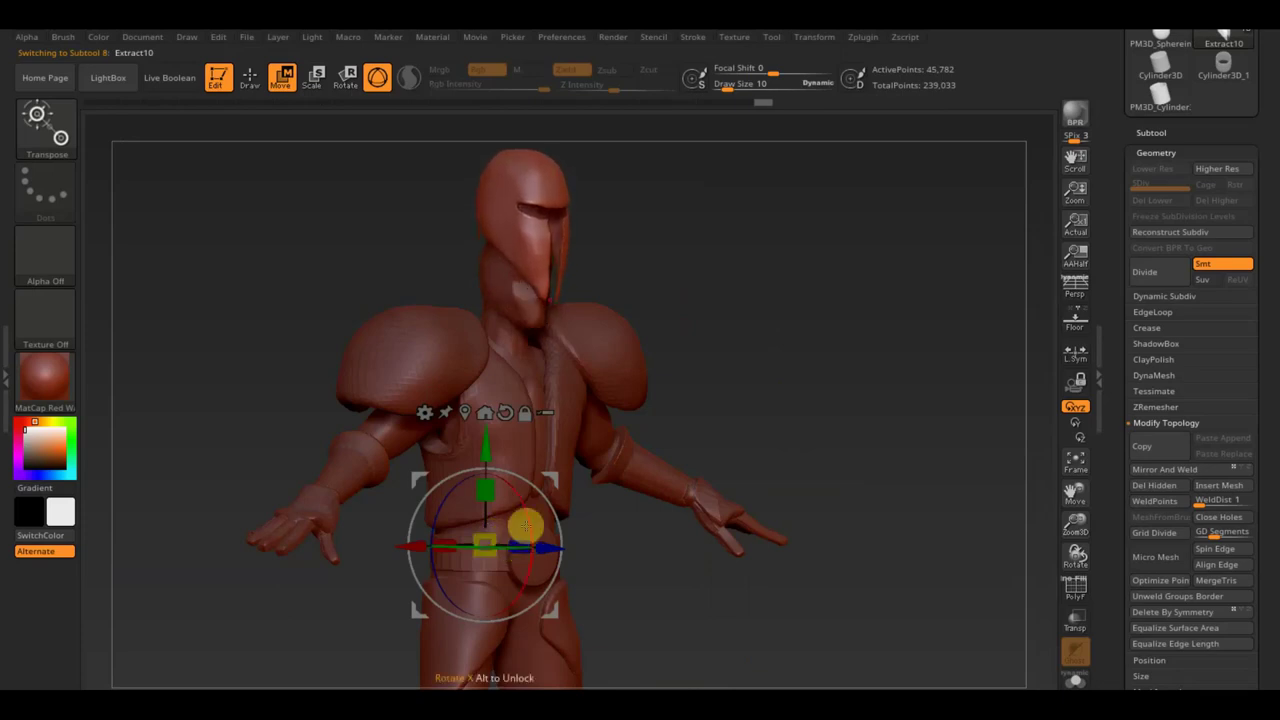
pyautogui.moveTo(490, 449); pyautogui.dragTo(470, 515)
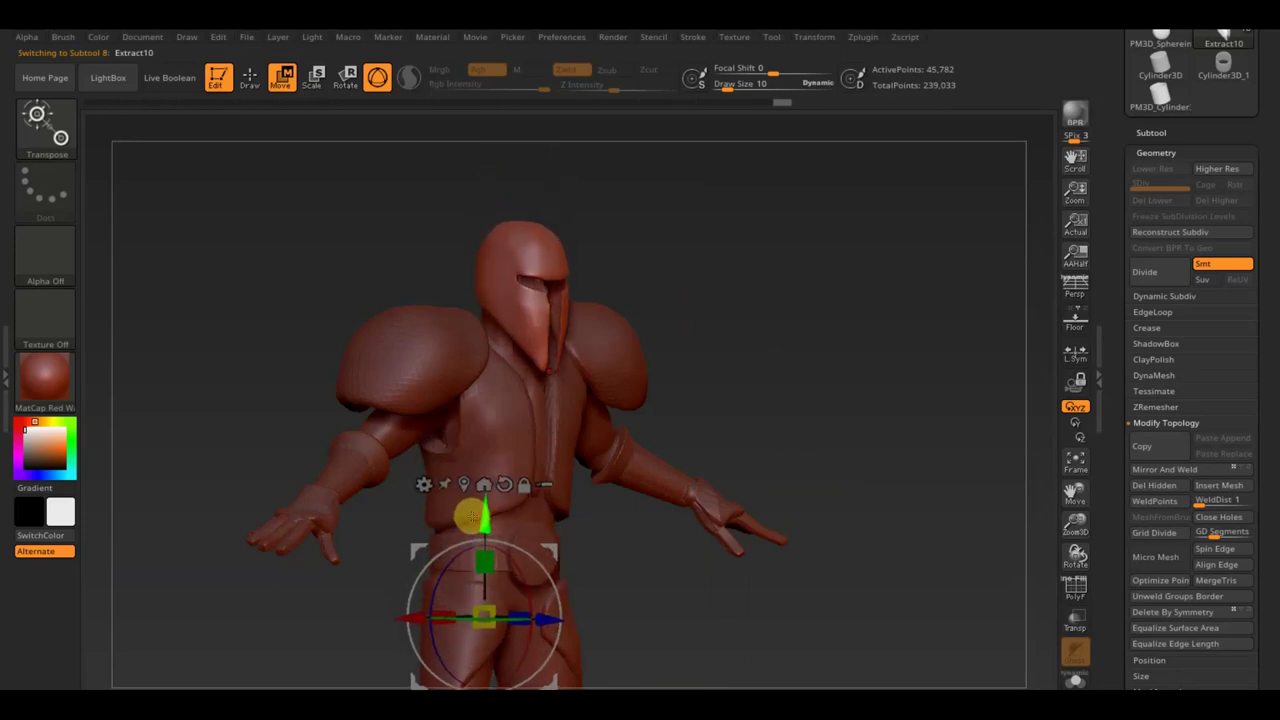
pyautogui.moveTo(920, 323); pyautogui.dragTo(762, 404)
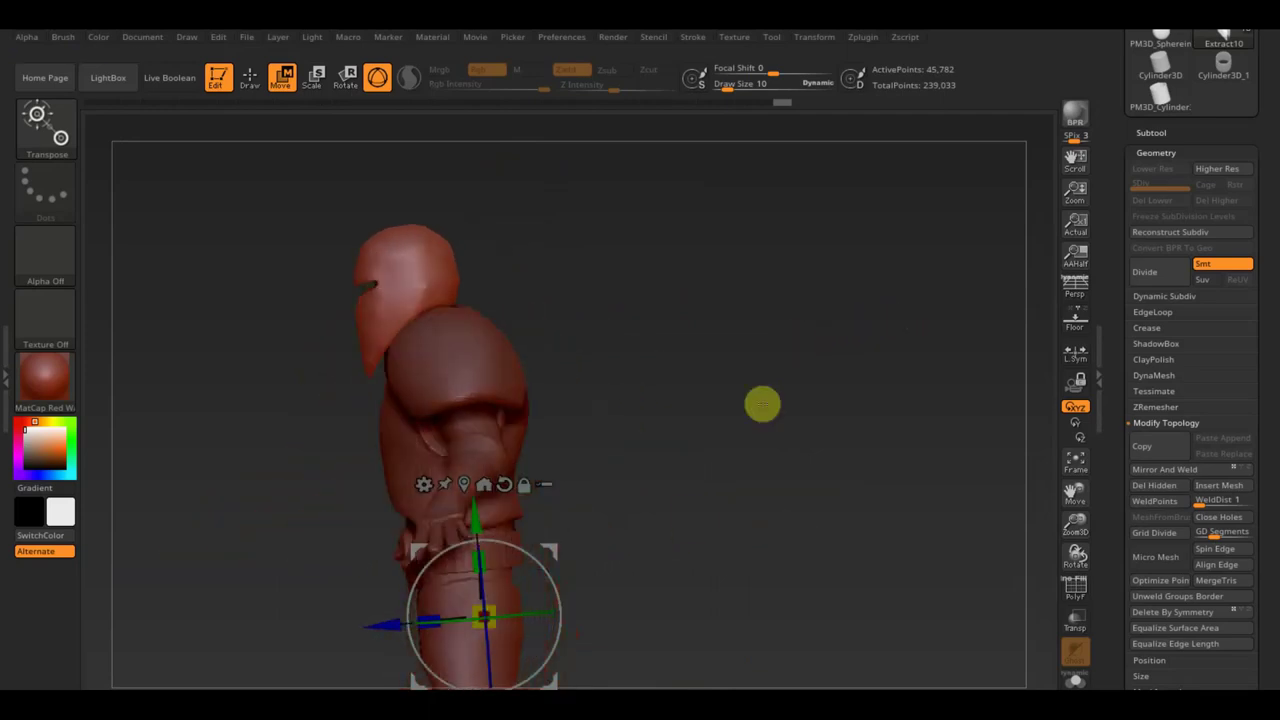
pyautogui.moveTo(391, 623)
pyautogui.mouseDown()
pyautogui.moveTo(657, 523)
pyautogui.moveTo(705, 519)
pyautogui.moveTo(771, 466)
pyautogui.mouseUp()
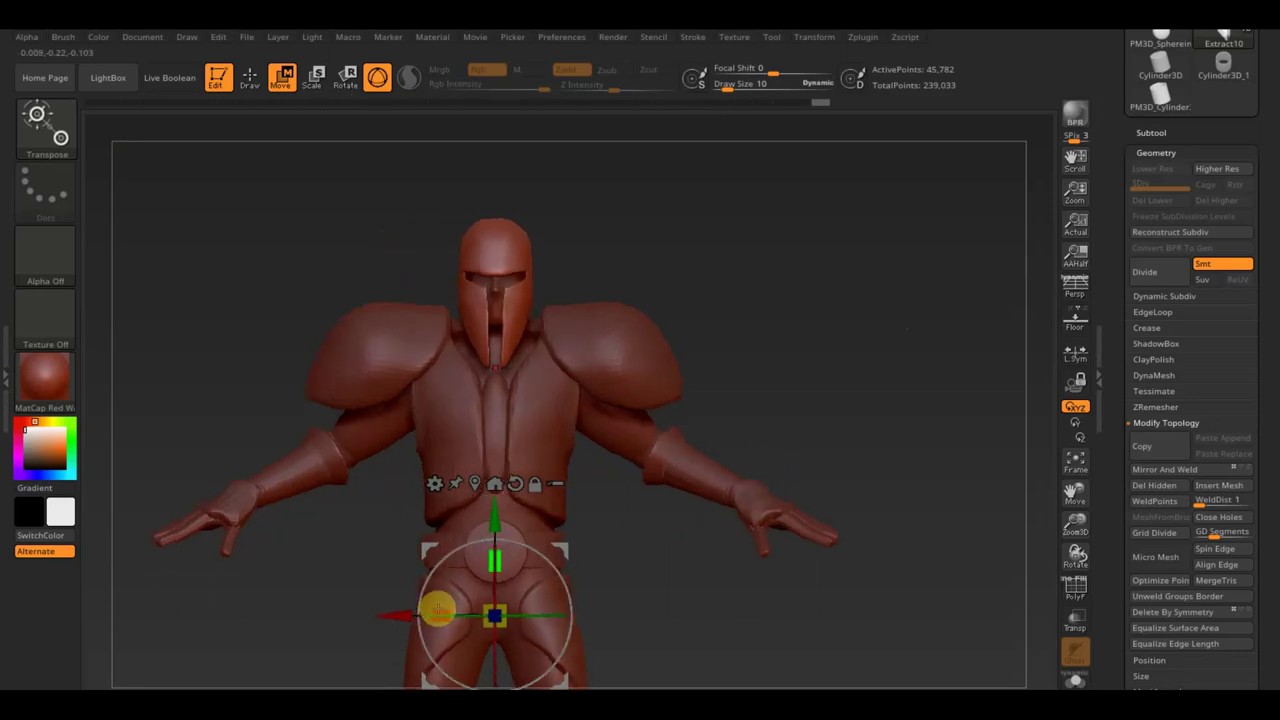
pyautogui.moveTo(745, 339)
pyautogui.mouseDown()
pyautogui.moveTo(837, 337)
pyautogui.moveTo(844, 351)
pyautogui.moveTo(617, 257)
pyautogui.mouseUp()
# Mask along the figure's side, then invert the mask to free the head
pyautogui.moveTo(443, 186)
pyautogui.keyDown('ctrl'); pyautogui.mouseDown()
pyautogui.moveTo(591, 243)
pyautogui.moveTo(669, 211)
pyautogui.moveTo(649, 269)
pyautogui.moveTo(678, 250)
pyautogui.moveTo(683, 262)
pyautogui.mouseUp(); pyautogui.keyUp('ctrl')
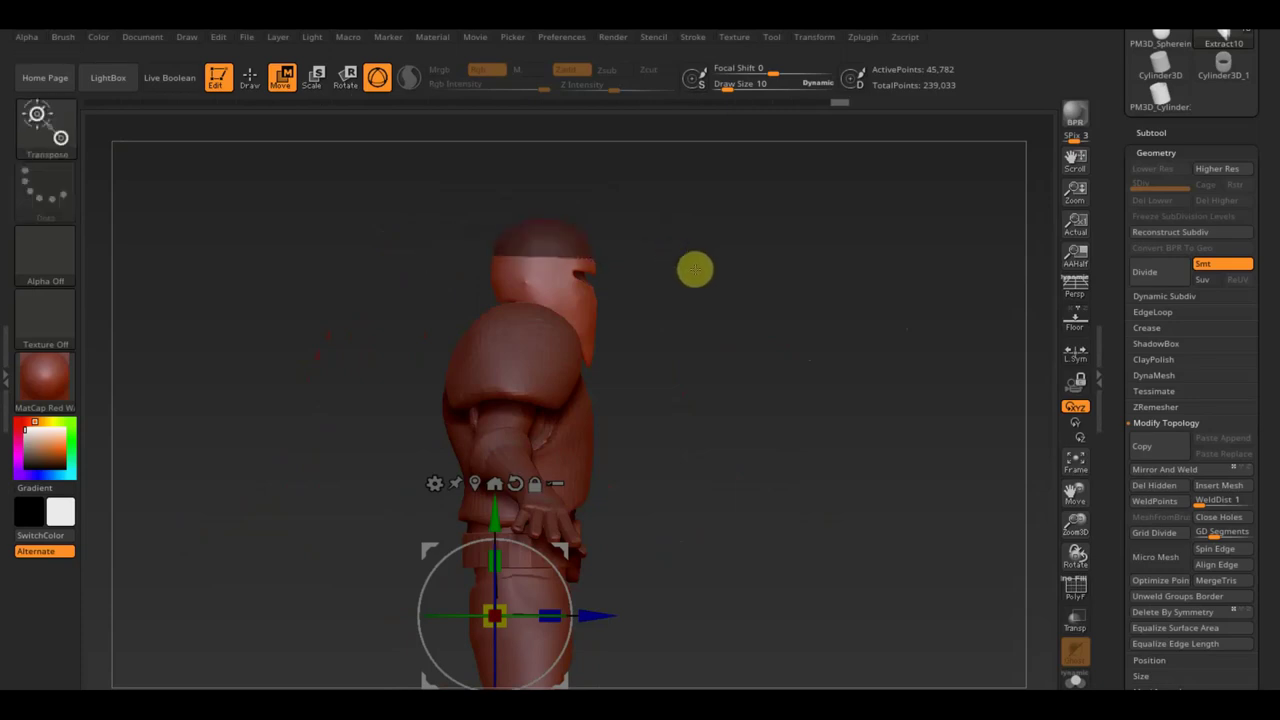
pyautogui.keyDown('ctrl'); pyautogui.click(712, 271); pyautogui.keyUp('ctrl')
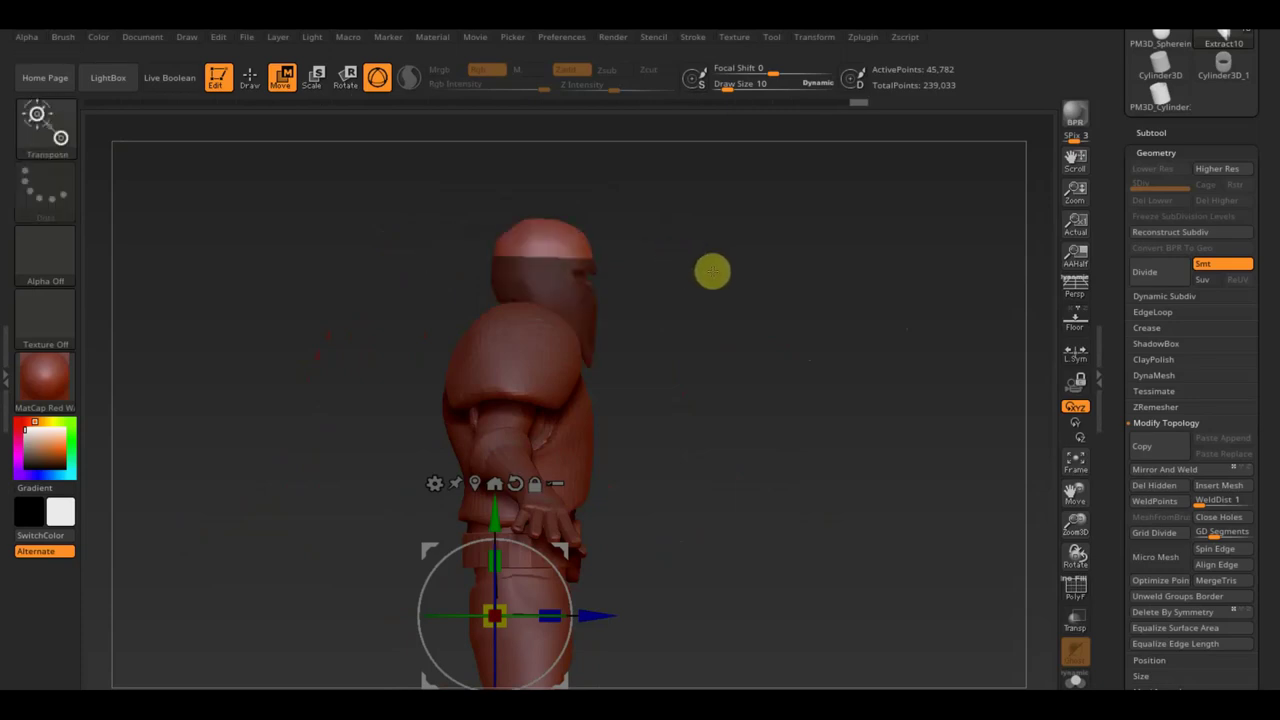
pyautogui.click(250, 77)
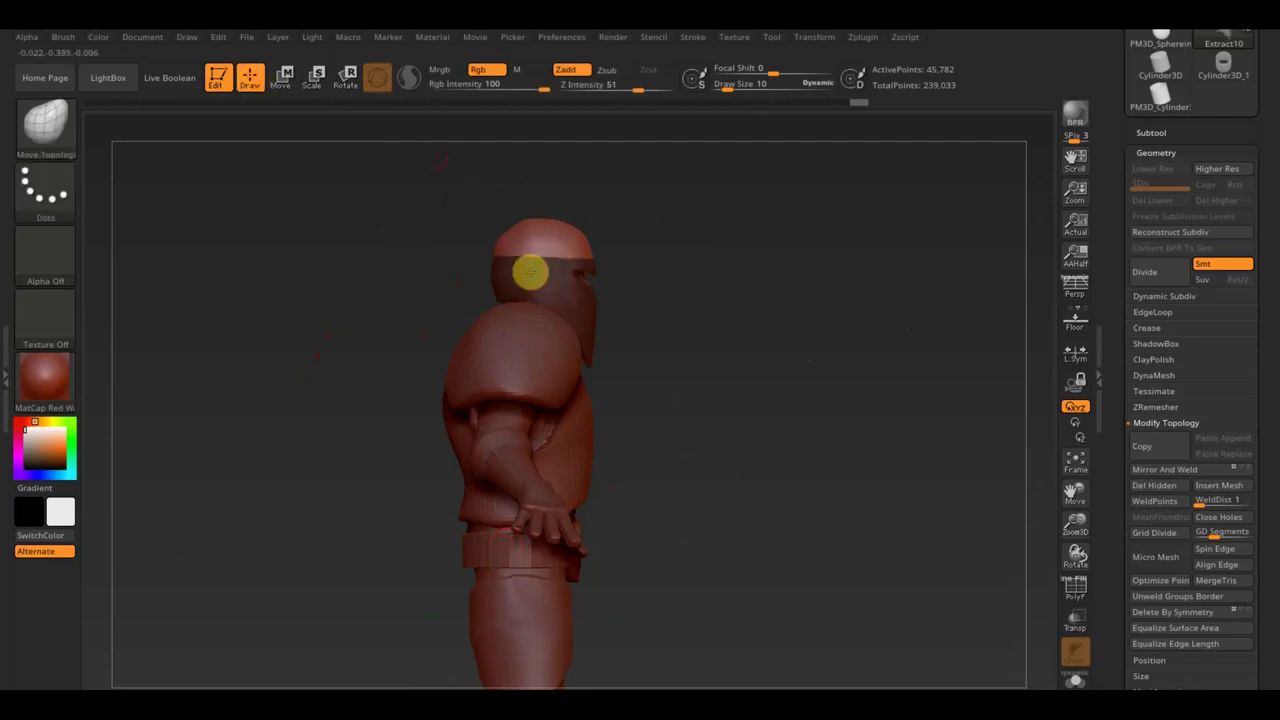
# Centre the Transpose gizmo on the head, nudge it vertically, and check from the front
pyautogui.click(283, 77)
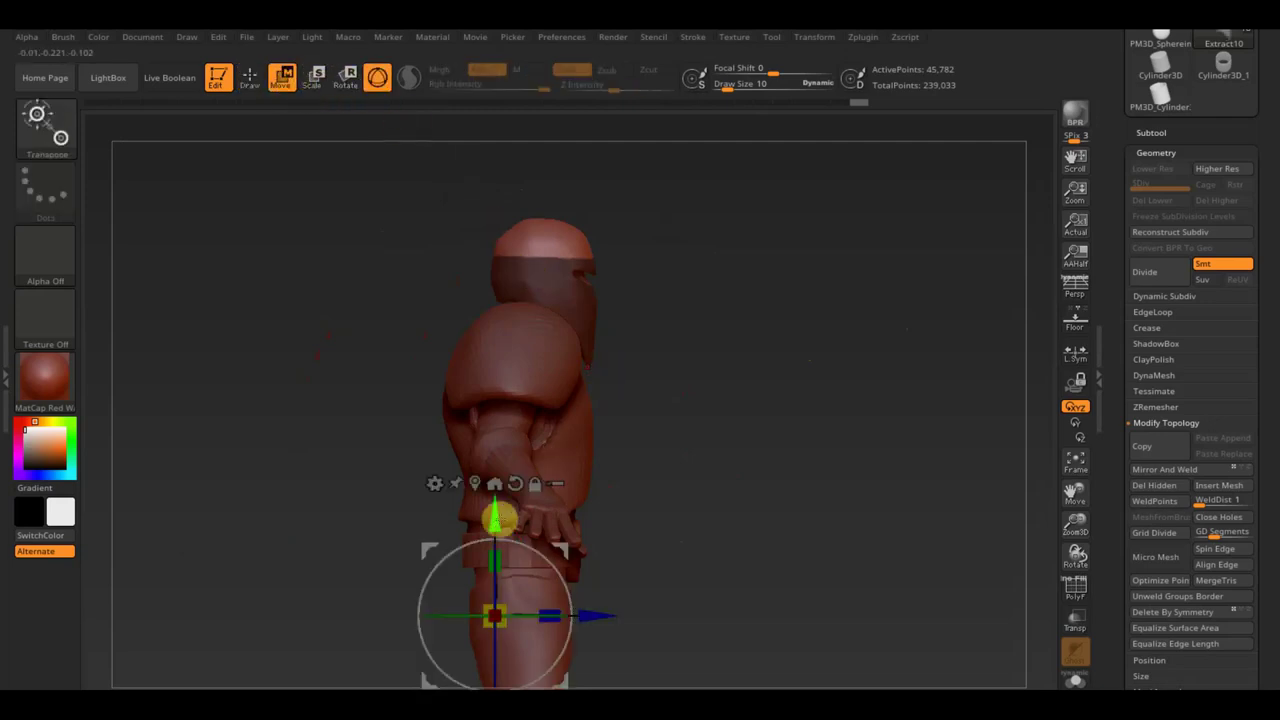
pyautogui.moveTo(494, 517); pyautogui.dragTo(597, 146)
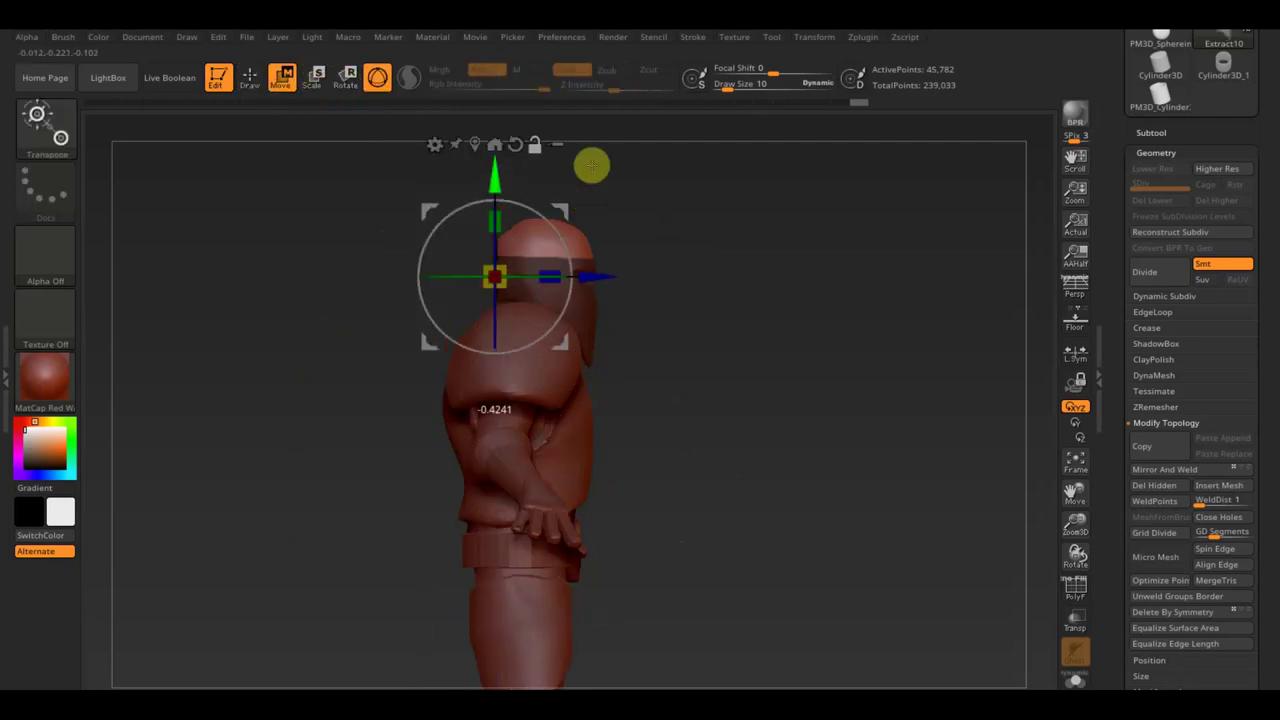
pyautogui.moveTo(603, 246); pyautogui.dragTo(649, 257)
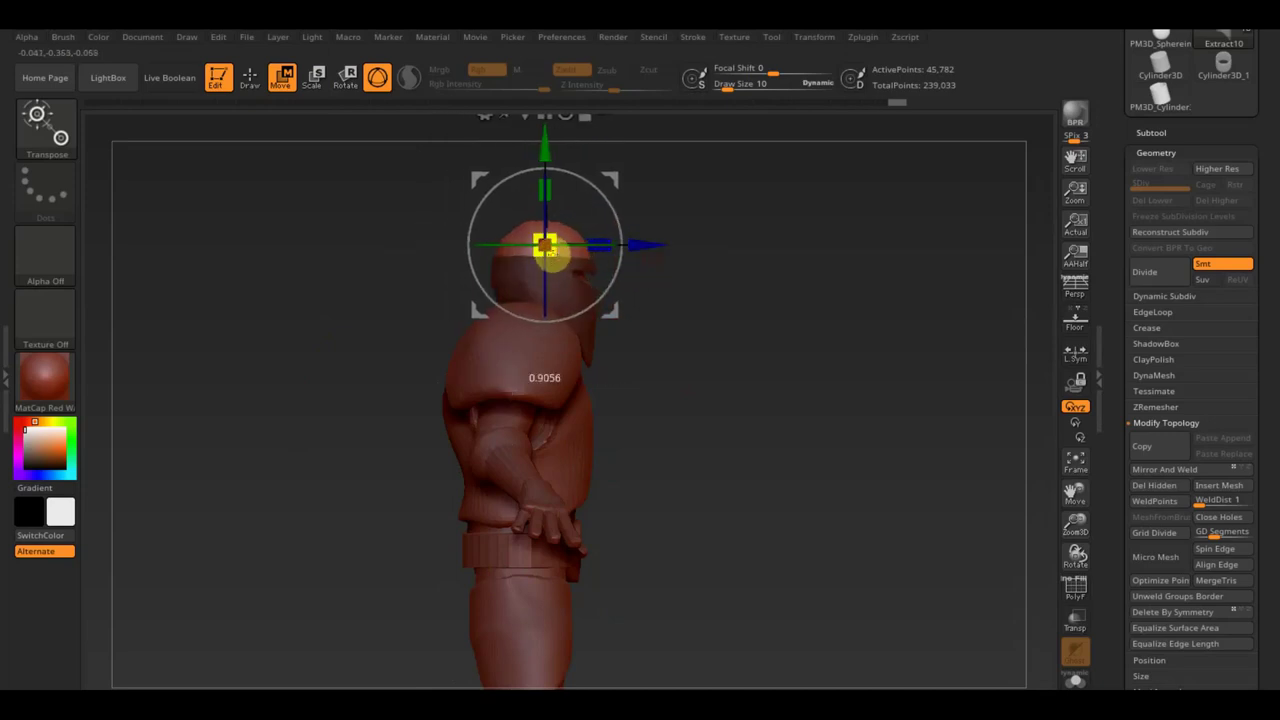
pyautogui.click(545, 250)
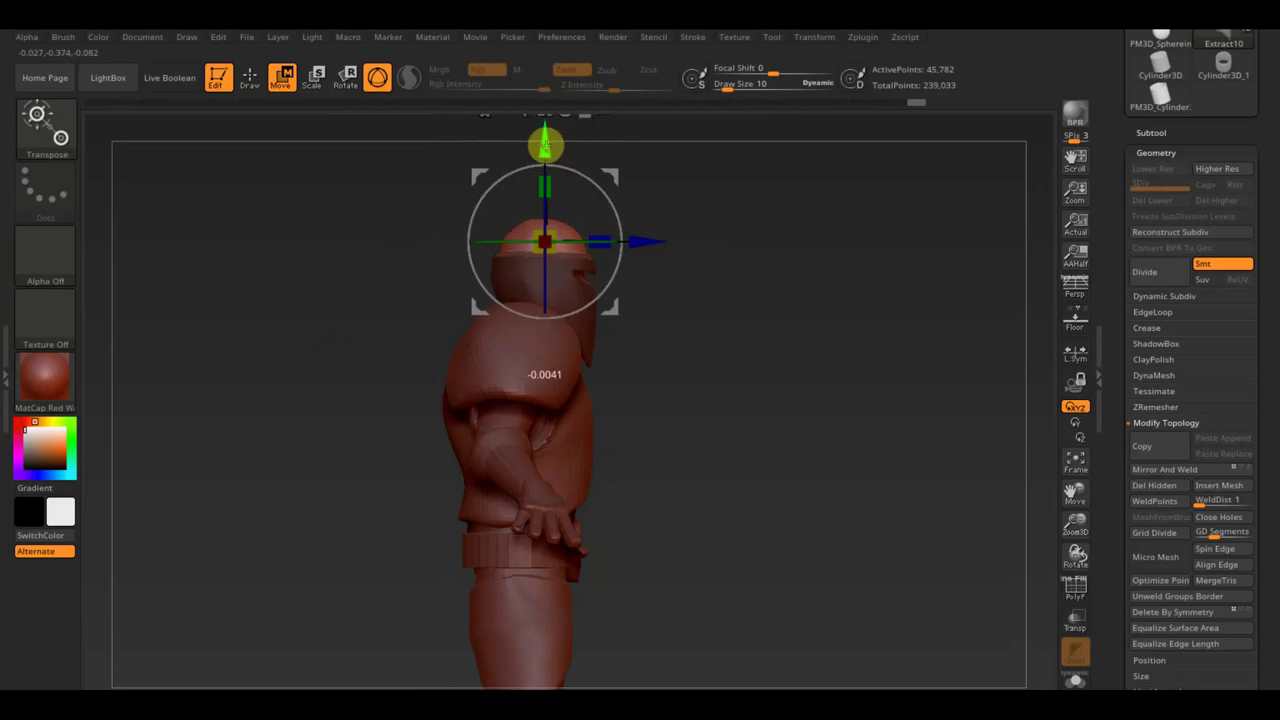
pyautogui.moveTo(669, 230)
pyautogui.mouseDown()
pyautogui.moveTo(714, 261)
pyautogui.moveTo(694, 277)
pyautogui.mouseUp()
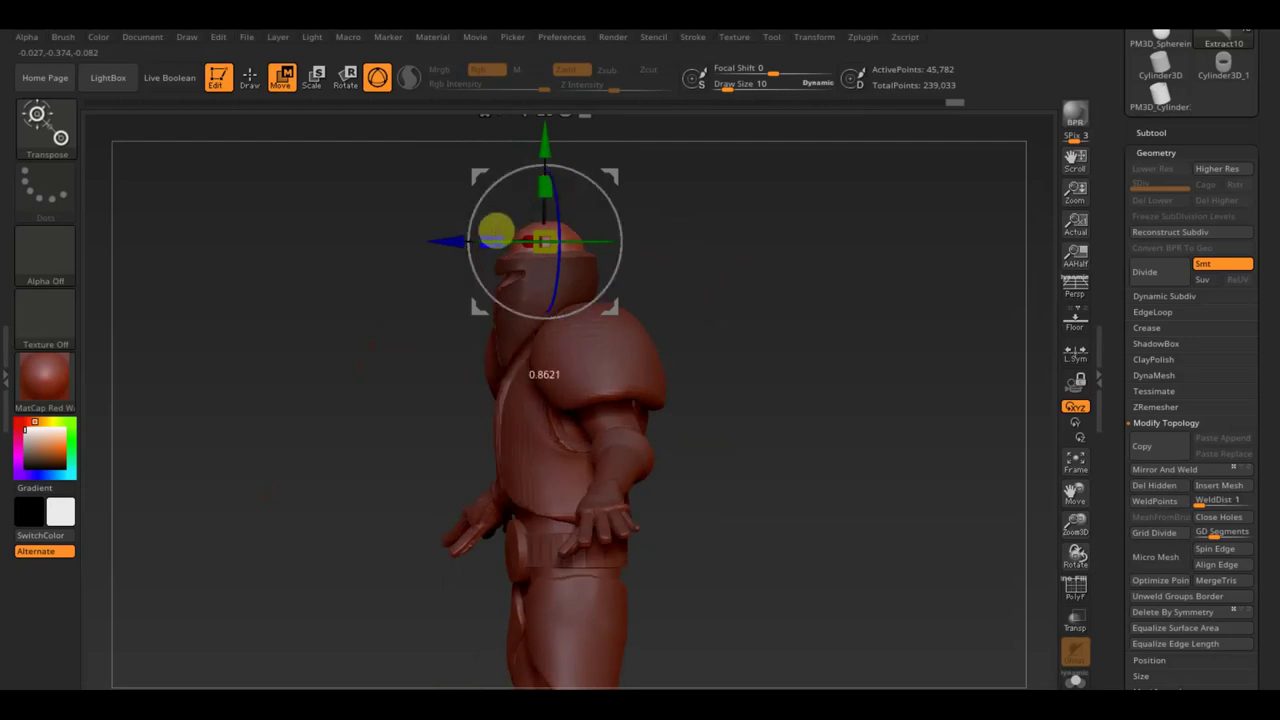
pyautogui.moveTo(851, 260)
pyautogui.mouseDown()
pyautogui.moveTo(837, 311)
pyautogui.moveTo(892, 311)
pyautogui.mouseUp()
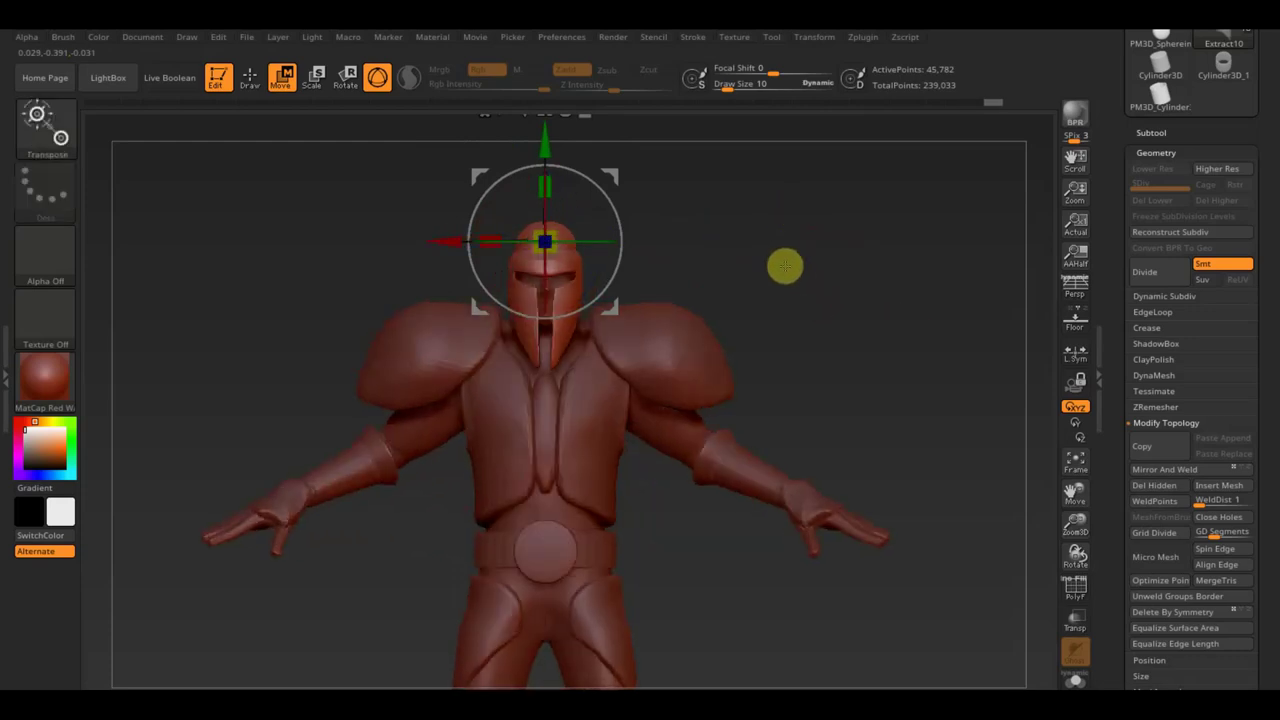
pyautogui.moveTo(851, 269)
pyautogui.mouseDown()
pyautogui.moveTo(915, 268)
pyautogui.moveTo(822, 311)
pyautogui.moveTo(763, 306)
pyautogui.moveTo(775, 313)
pyautogui.mouseUp()
pyautogui.click(251, 80)
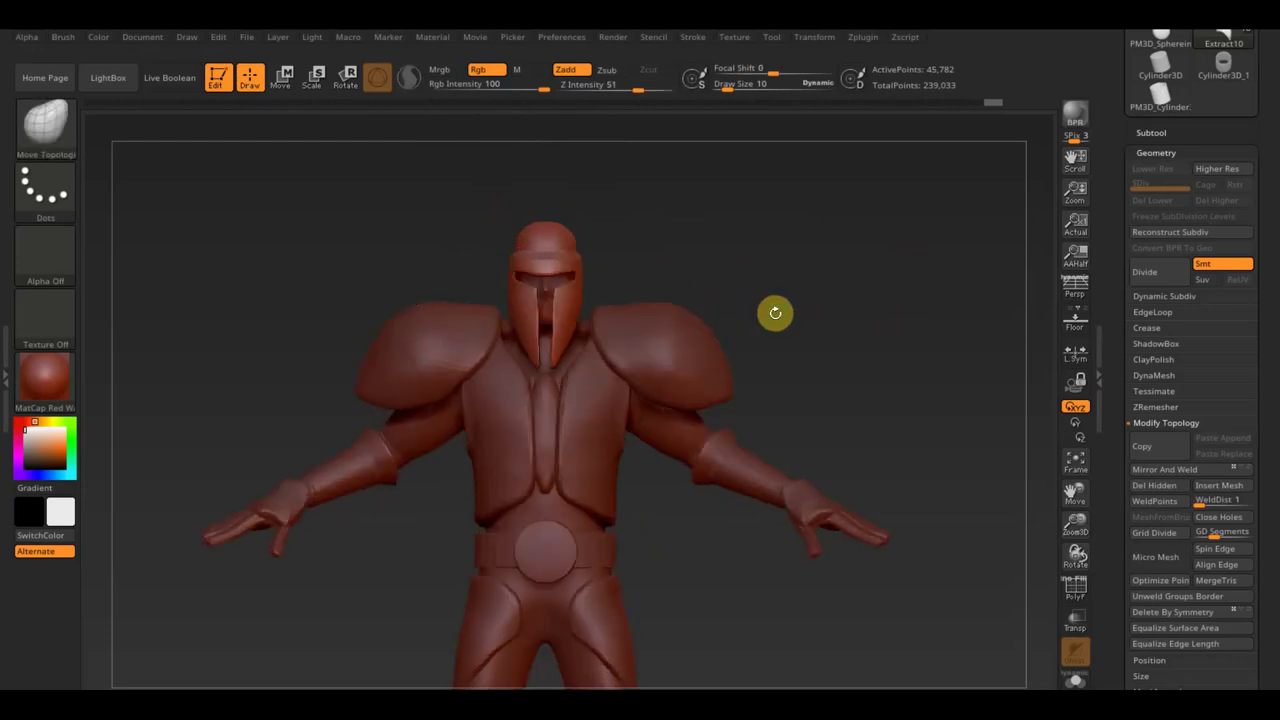
# Zoom to a three-quarter view of the knight and expand the Subtool list
pyautogui.moveTo(805, 353)
pyautogui.mouseDown()
pyautogui.moveTo(826, 282)
pyautogui.moveTo(783, 223)
pyautogui.moveTo(820, 291)
pyautogui.moveTo(823, 350)
pyautogui.mouseUp()
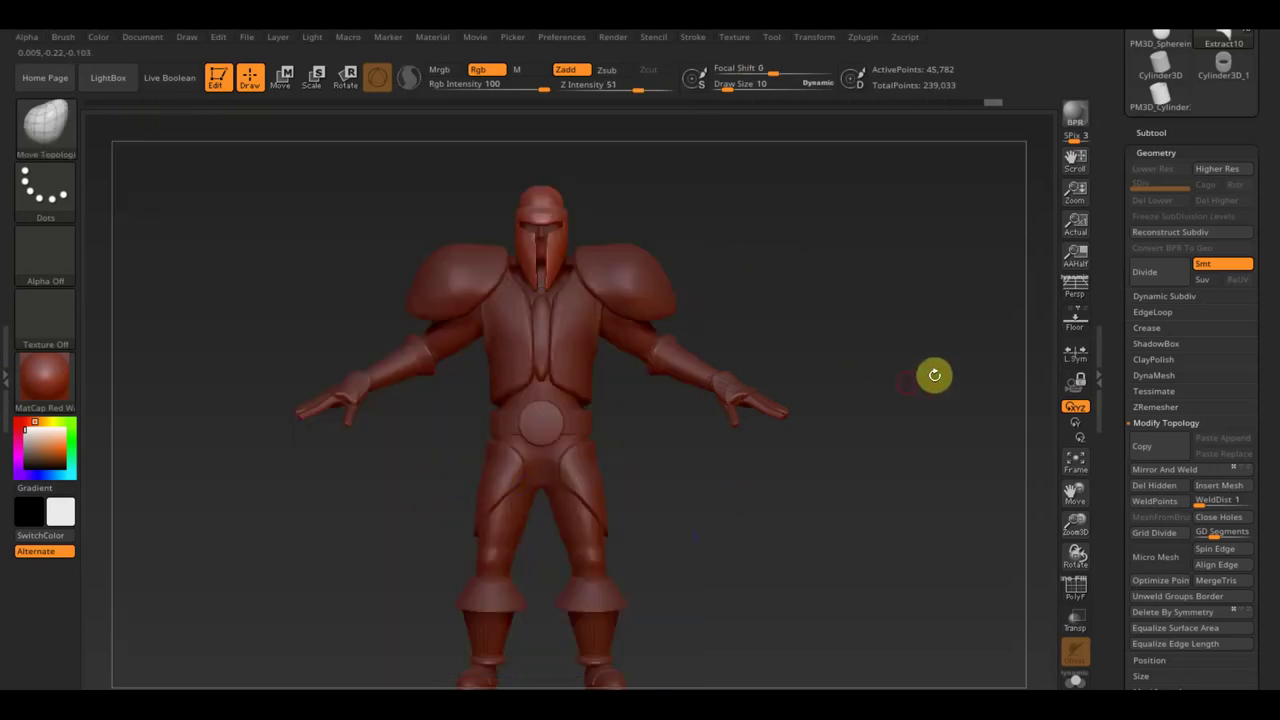
pyautogui.moveTo(934, 374)
pyautogui.mouseDown()
pyautogui.moveTo(1003, 363)
pyautogui.moveTo(937, 374)
pyautogui.moveTo(956, 386)
pyautogui.mouseUp()
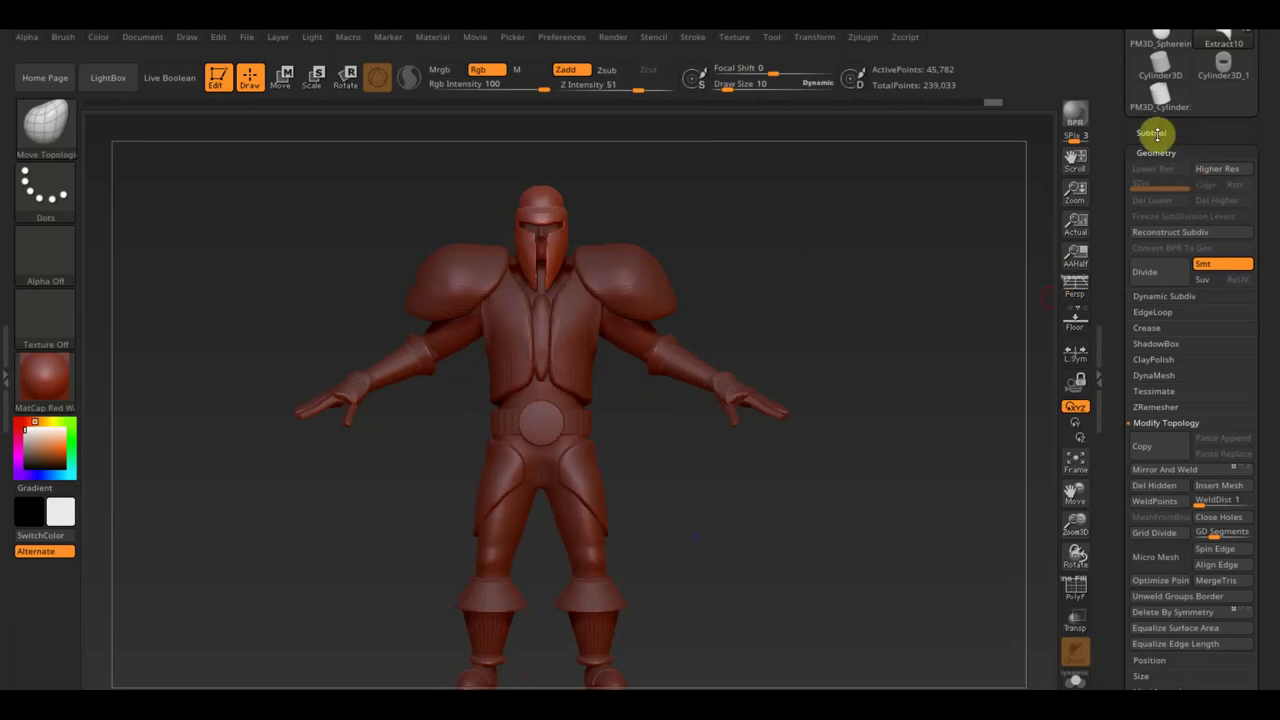
pyautogui.click(1152, 133)
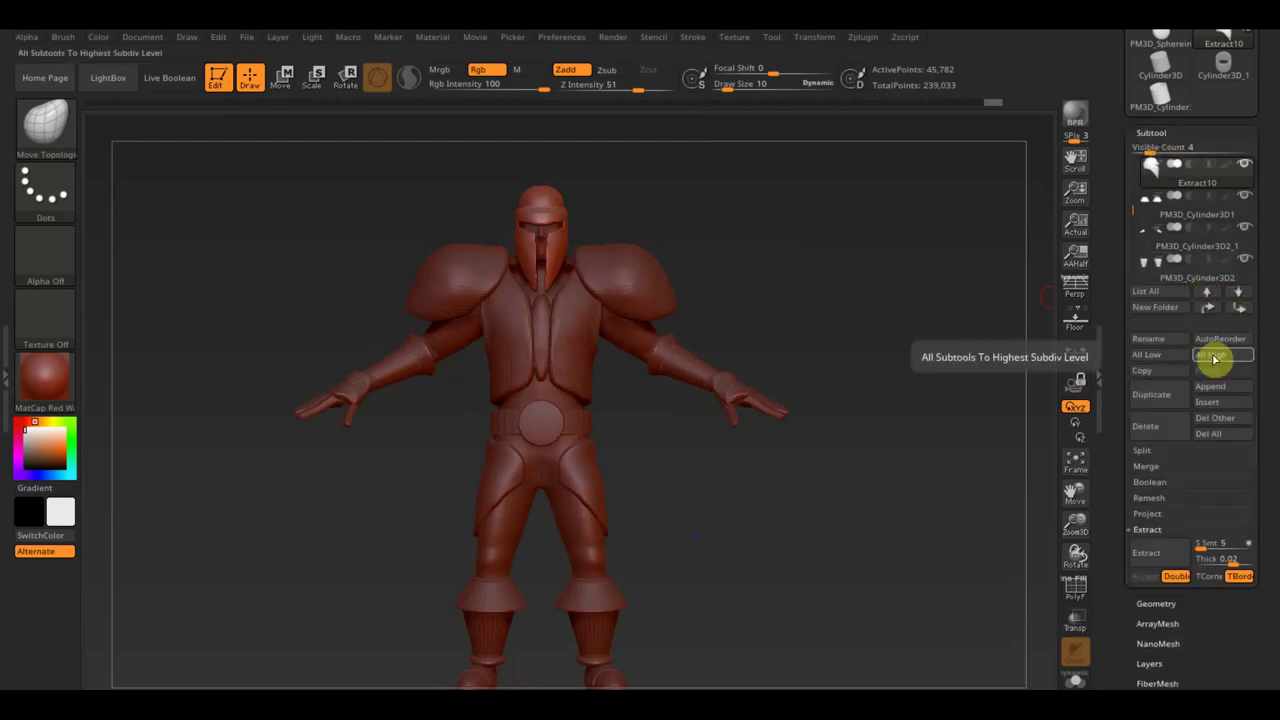
# Append a cube as a new subtool and frame it in view
pyautogui.click(1210, 386)
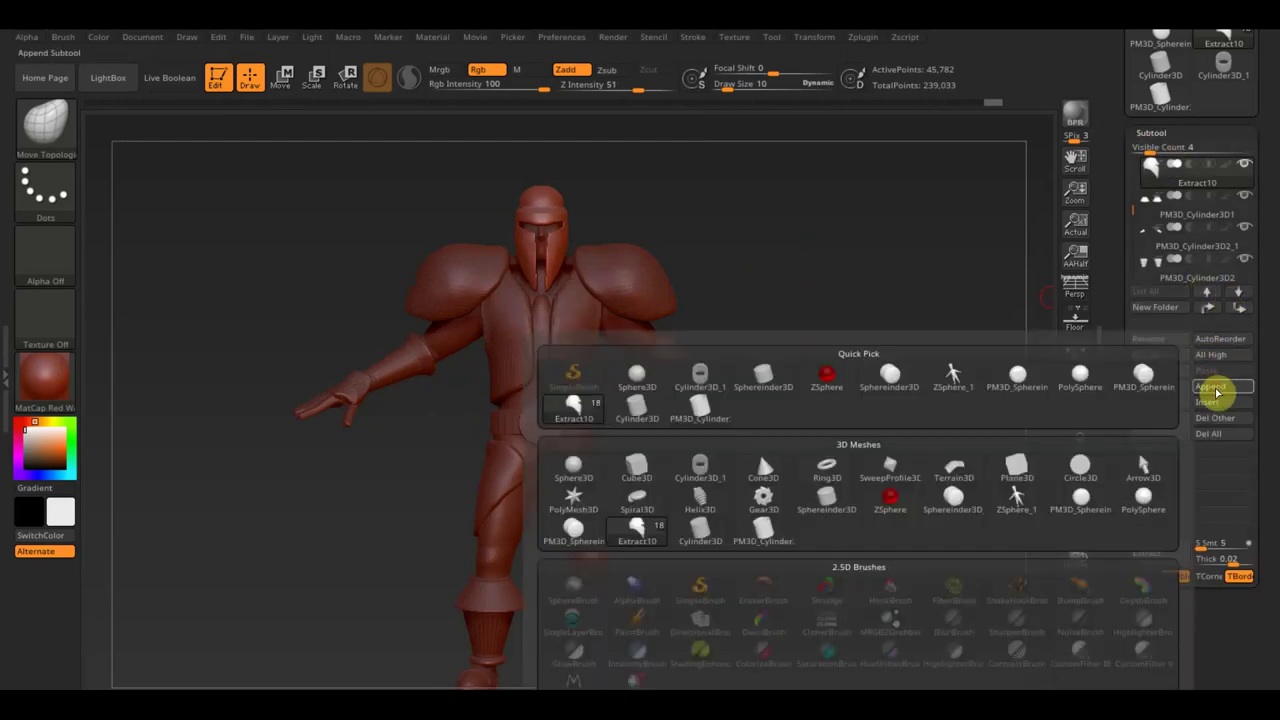
pyautogui.click(639, 468)
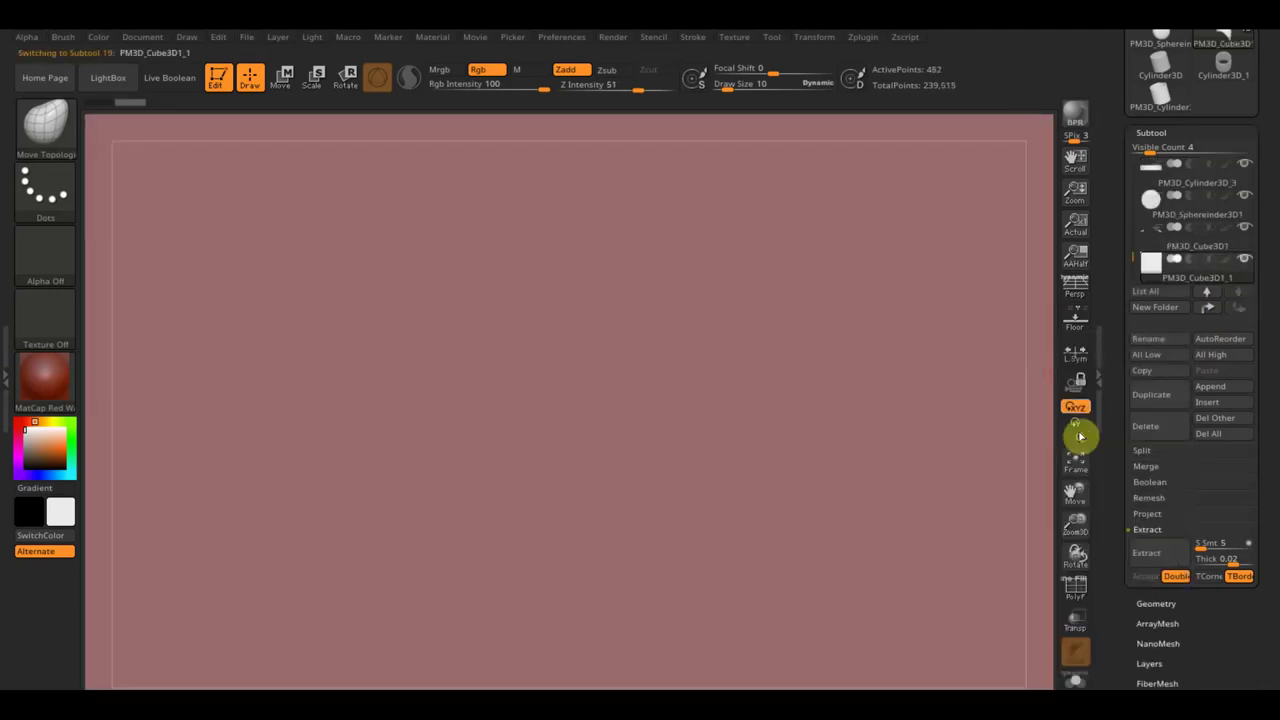
pyautogui.click(1075, 458)
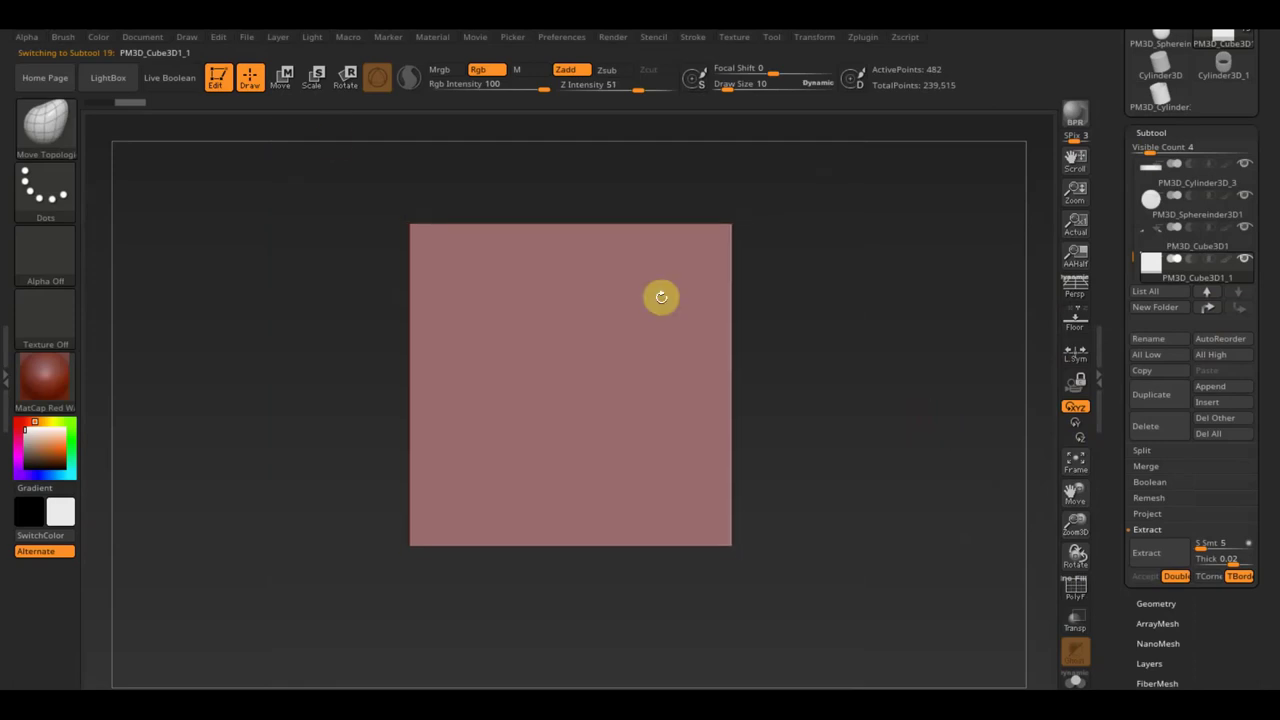
# Shrink the cube and flatten it into a thin, narrow front plate
pyautogui.click(280, 96)
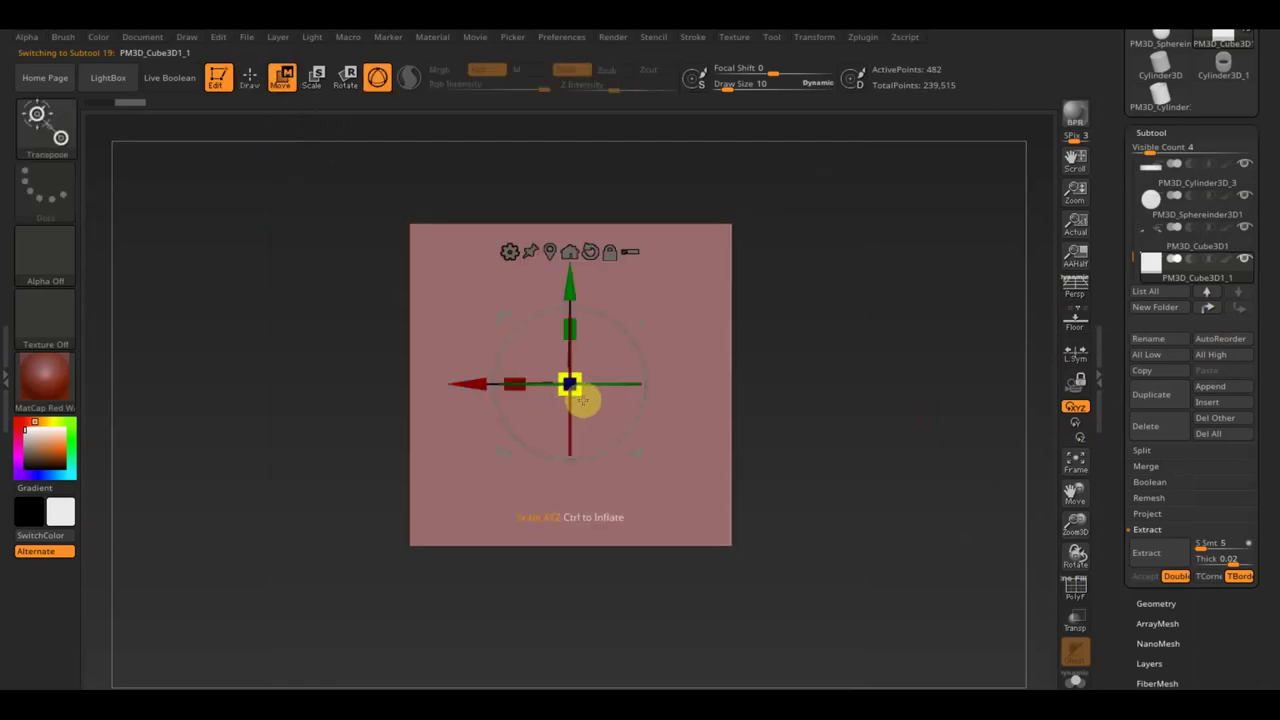
pyautogui.moveTo(583, 400); pyautogui.dragTo(484, 251)
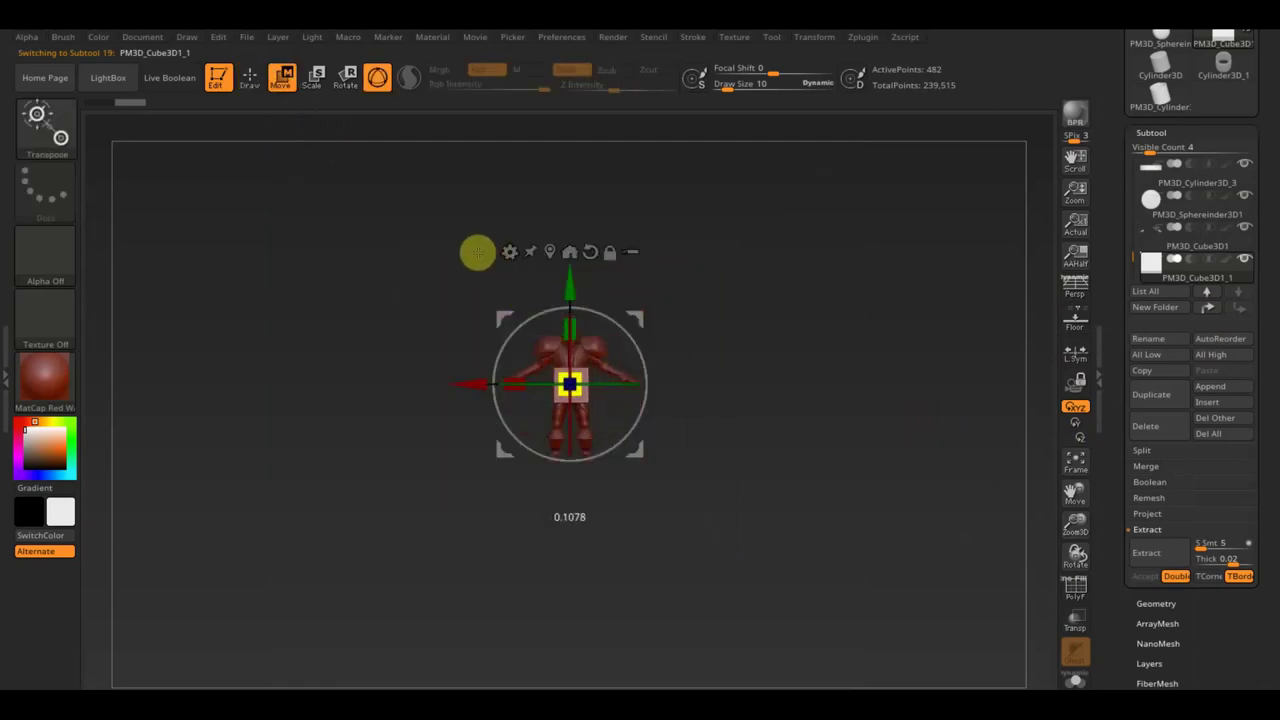
pyautogui.keyDown('alt'); pyautogui.moveTo(714, 351); pyautogui.dragTo(786, 543); pyautogui.keyUp('alt')
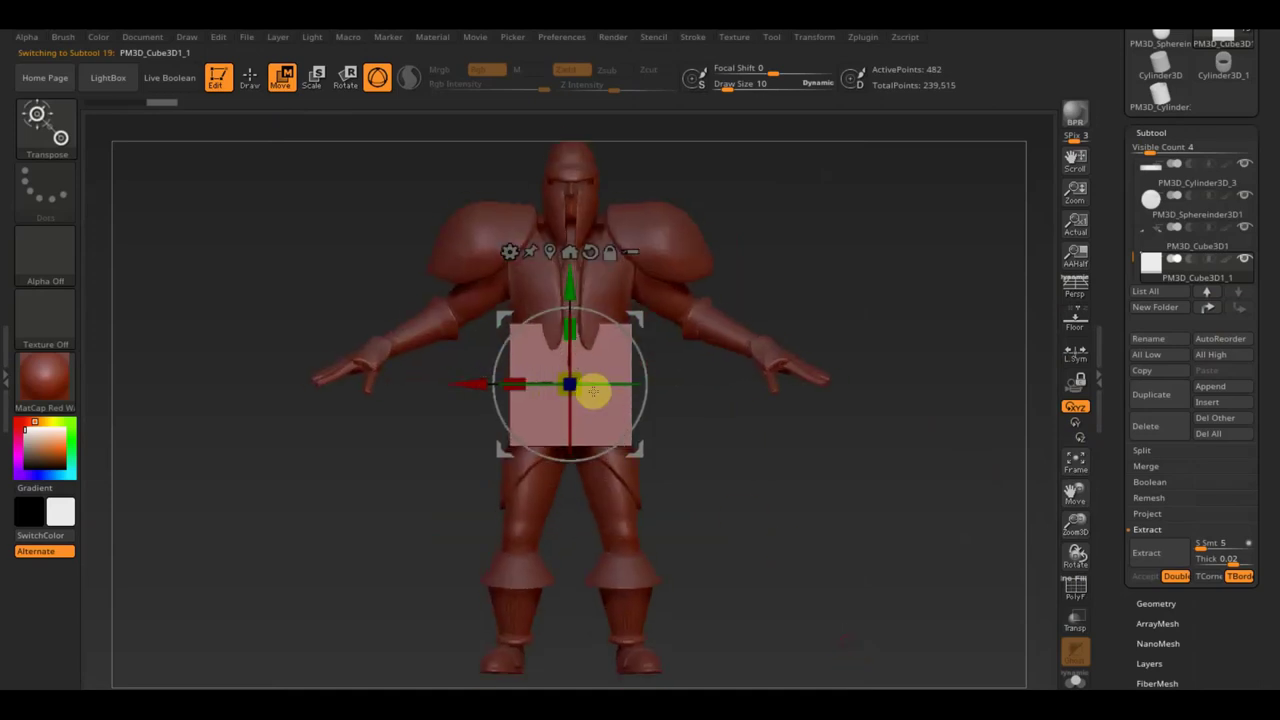
pyautogui.moveTo(511, 376); pyautogui.dragTo(528, 381)
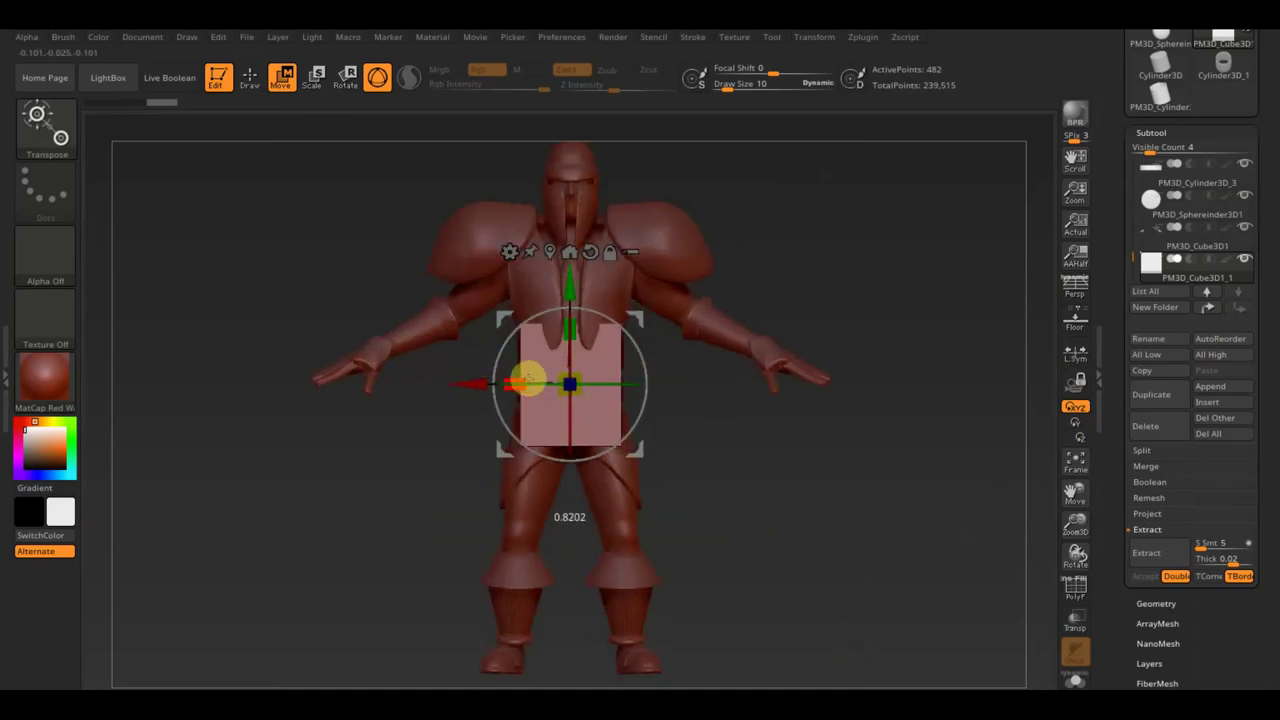
pyautogui.moveTo(806, 443)
pyautogui.keyDown('shift'); pyautogui.mouseDown()
pyautogui.moveTo(563, 380)
pyautogui.moveTo(428, 390)
pyautogui.mouseUp(); pyautogui.keyUp('shift')
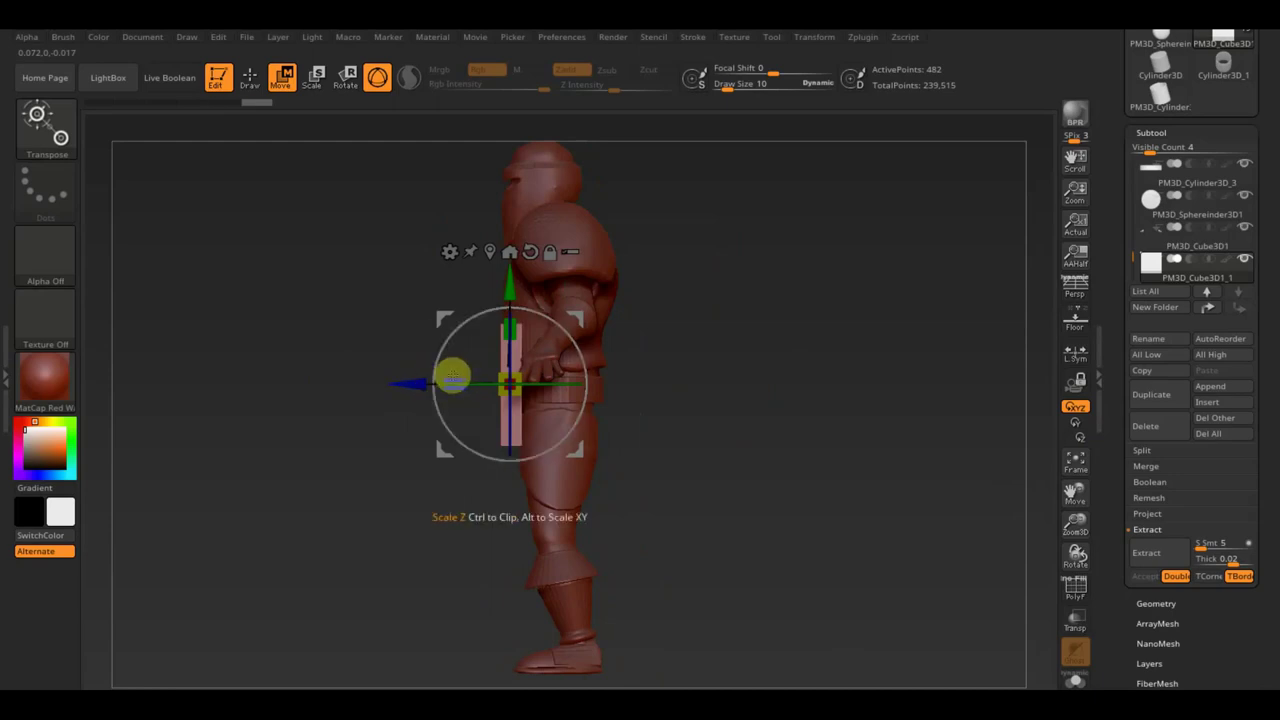
pyautogui.moveTo(475, 383); pyautogui.dragTo(478, 382)
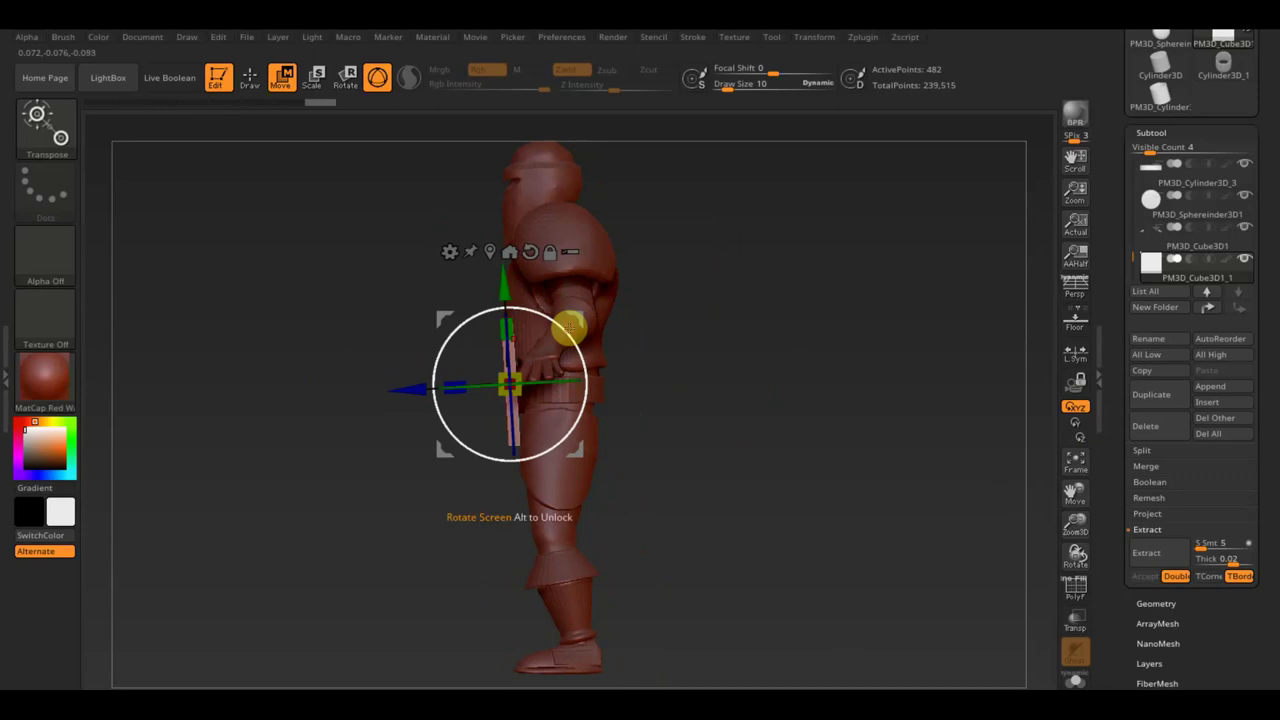
pyautogui.moveTo(534, 311)
pyautogui.mouseDown()
pyautogui.moveTo(775, 325)
pyautogui.moveTo(774, 346)
pyautogui.mouseUp()
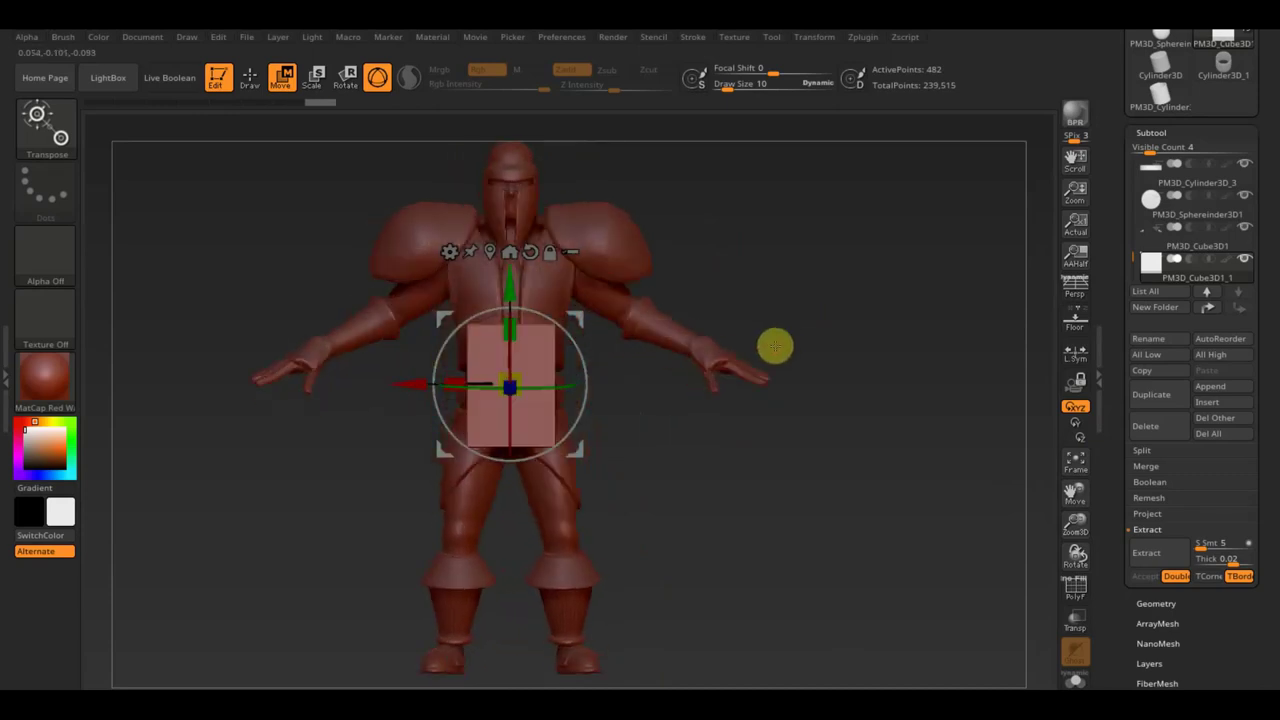
# Mask the plate with straight mask lines across the chest and belly
pyautogui.click(250, 78)
pyautogui.keyDown('ctrl'); pyautogui.moveTo(415, 263); pyautogui.dragTo(656, 272); pyautogui.keyUp('ctrl')
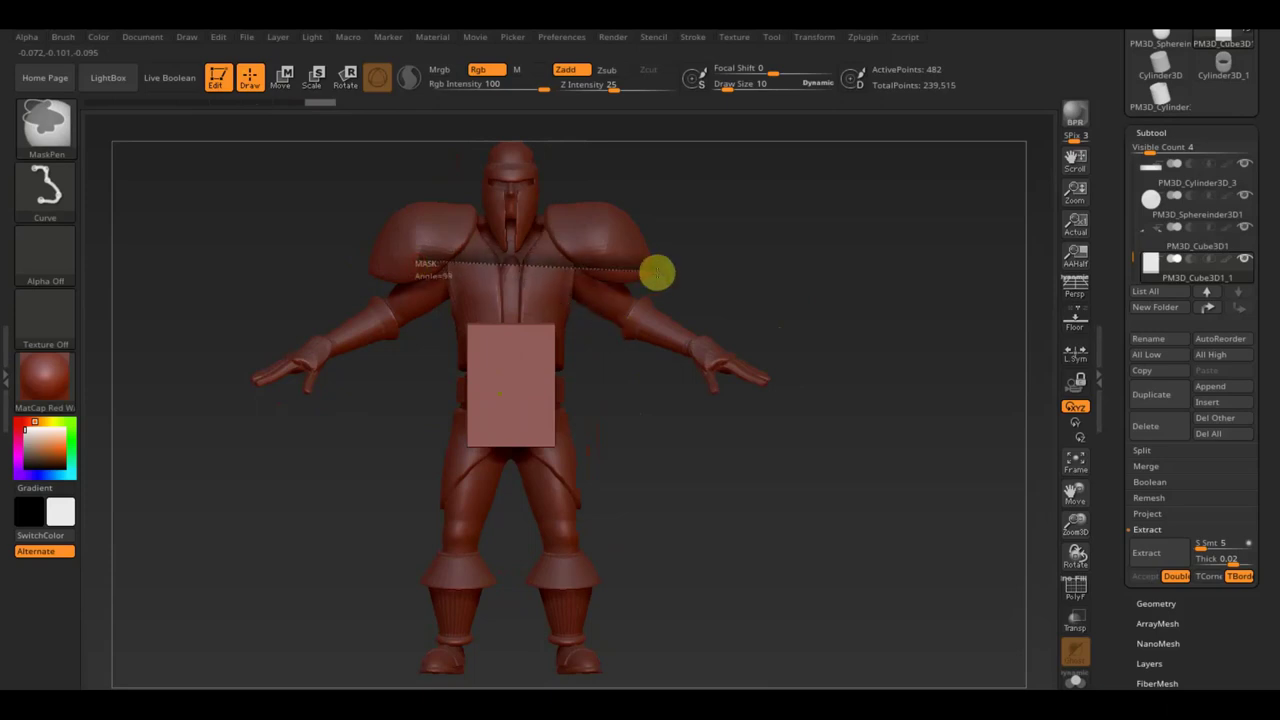
pyautogui.keyDown('ctrl'); pyautogui.moveTo(370, 336); pyautogui.dragTo(648, 343); pyautogui.keyUp('ctrl')
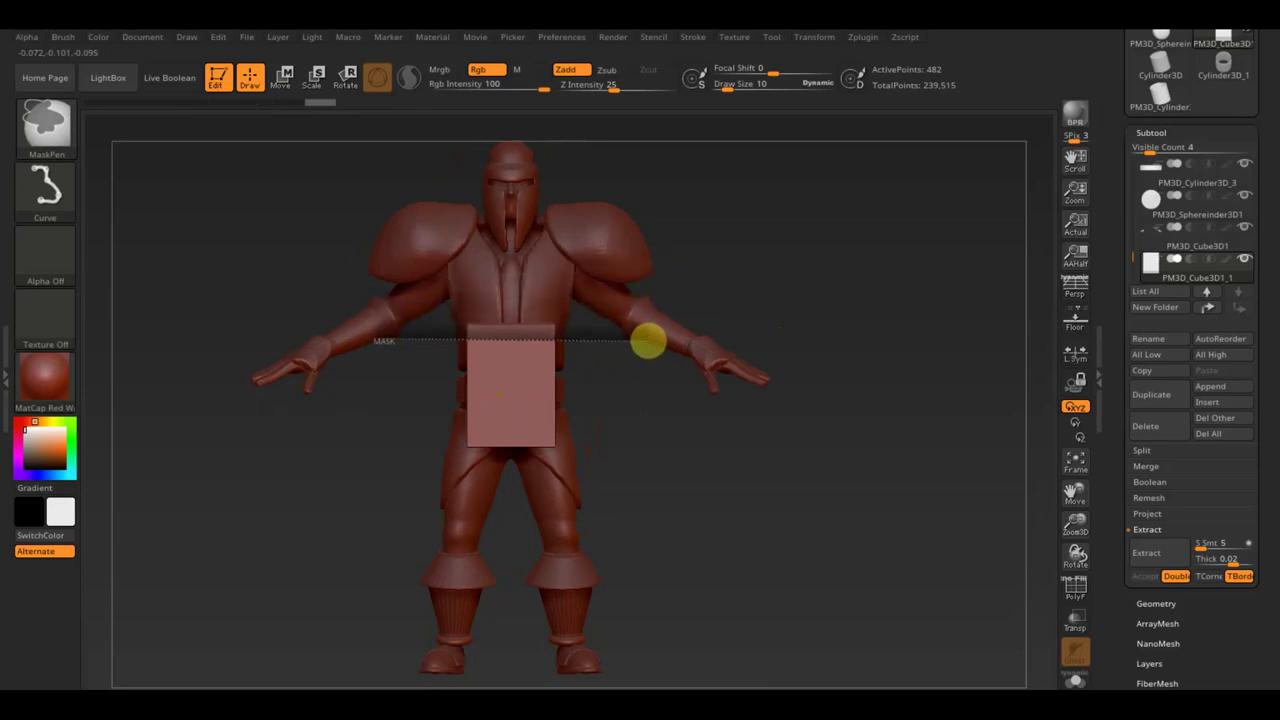
pyautogui.click(648, 341)
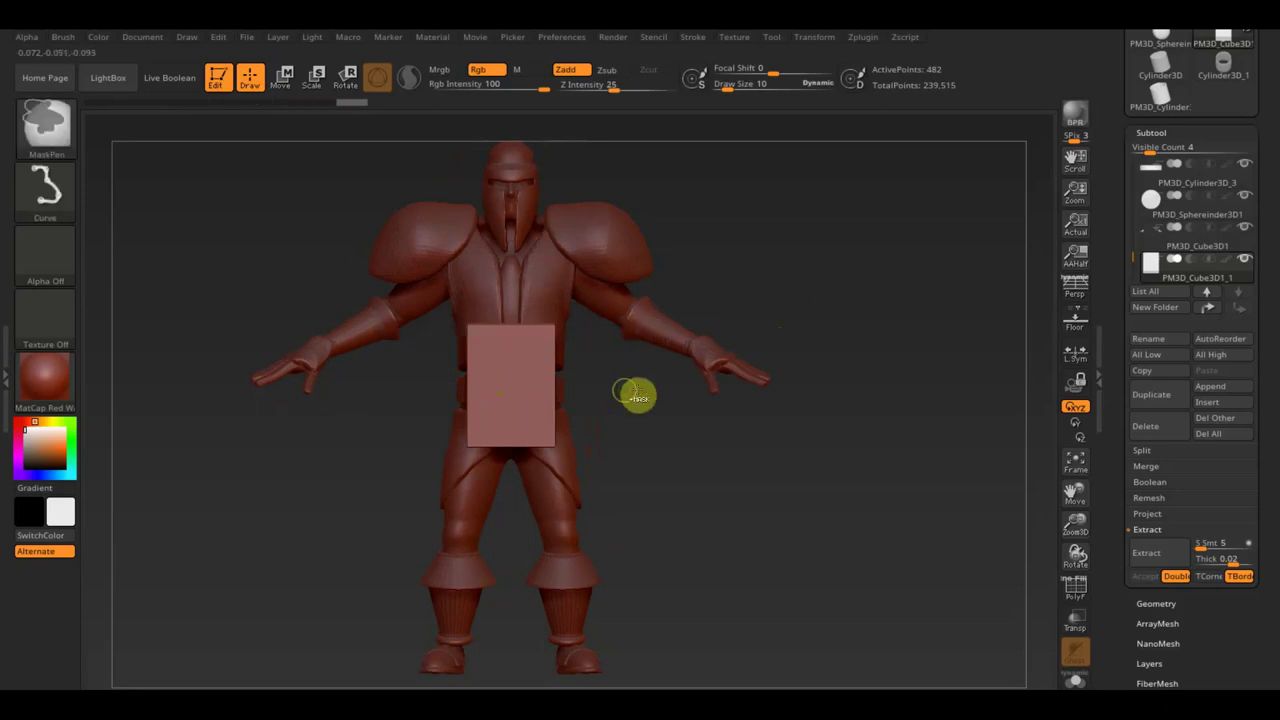
pyautogui.keyDown('ctrl'); pyautogui.moveTo(398, 334); pyautogui.dragTo(633, 335); pyautogui.keyUp('ctrl')
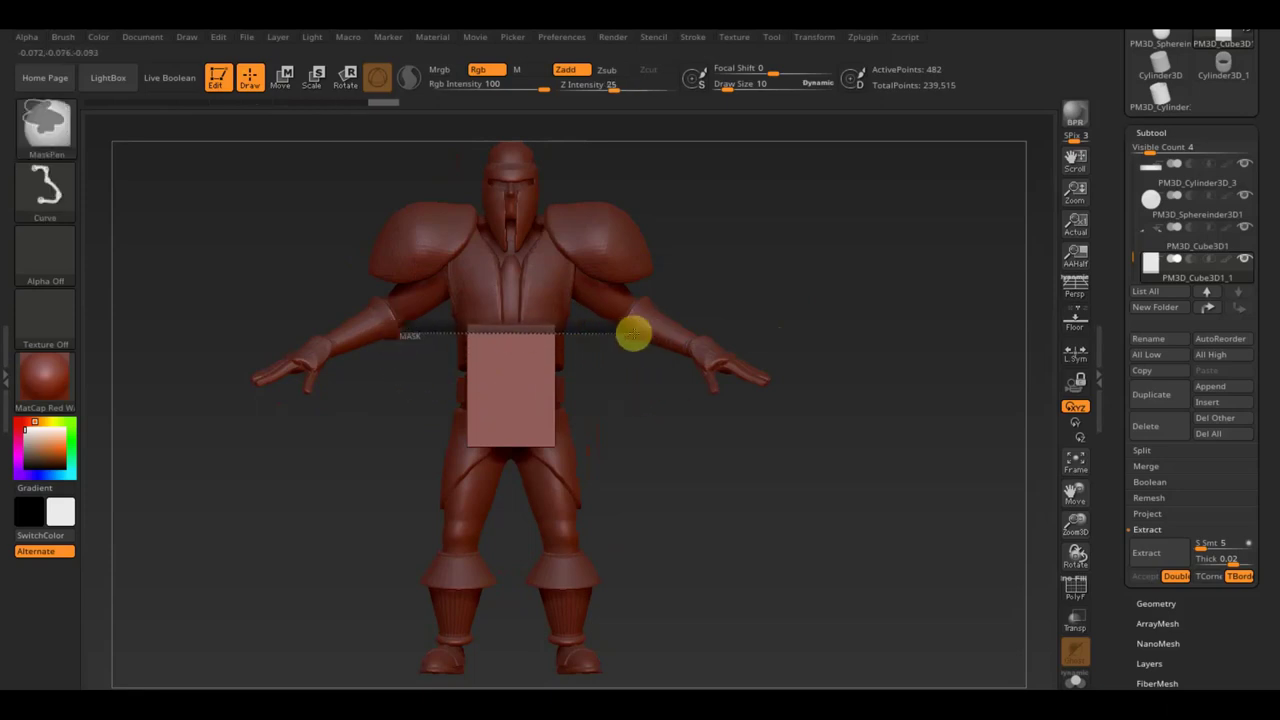
pyautogui.click(633, 335)
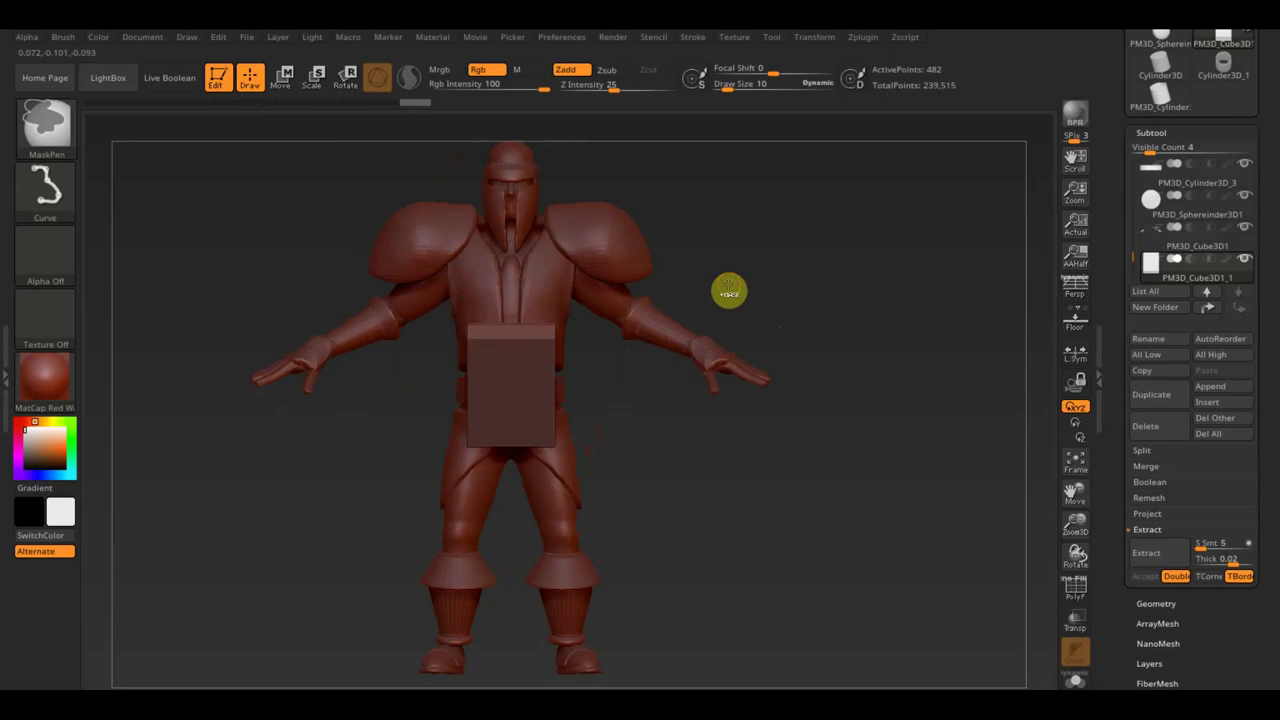
# Stretch the plate's top edge up the chest and nudge it just in front of the torso
pyautogui.click(286, 79)
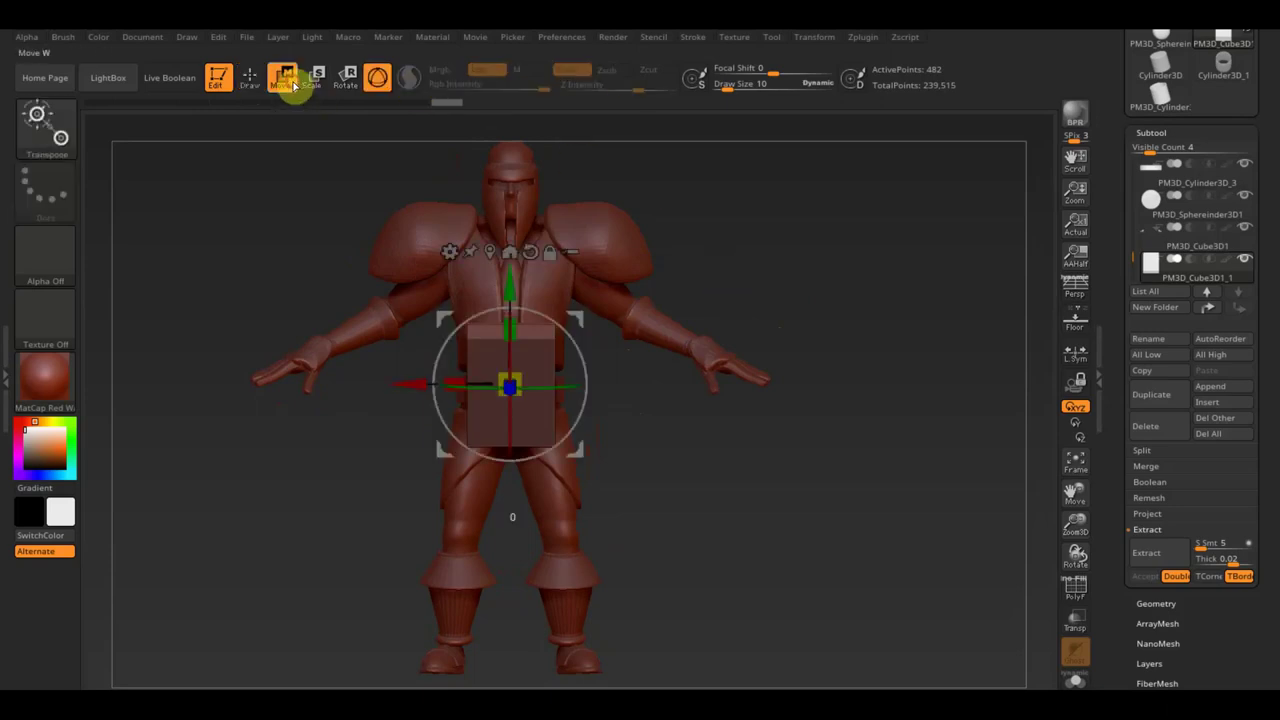
pyautogui.moveTo(512, 288); pyautogui.dragTo(509, 222)
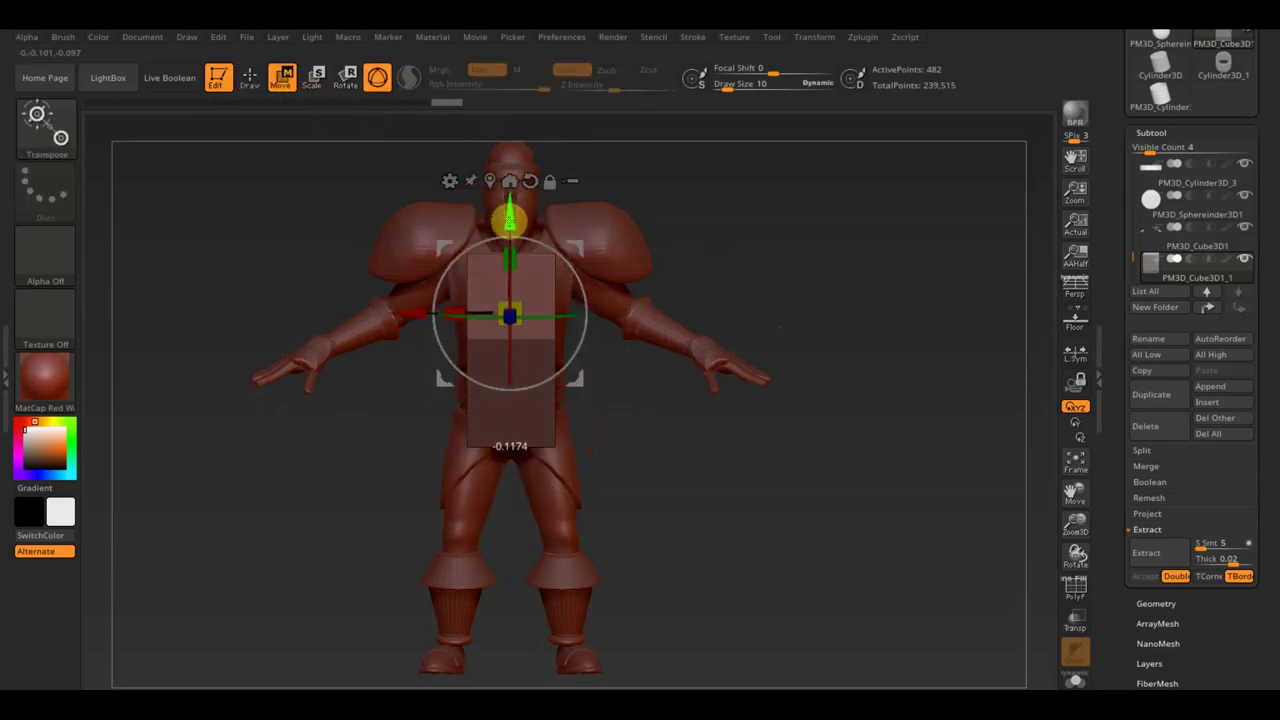
pyautogui.keyDown('shift'); pyautogui.moveTo(700, 250); pyautogui.dragTo(768, 260); pyautogui.keyUp('shift')
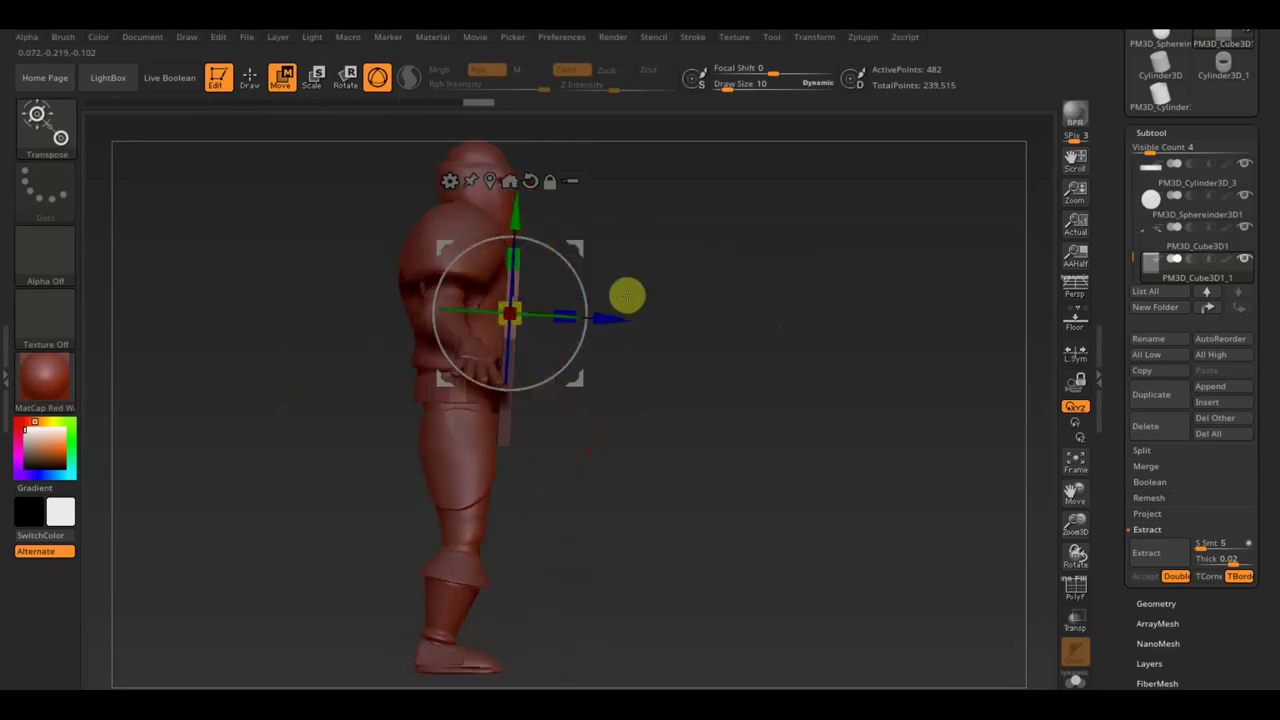
pyautogui.moveTo(571, 257); pyautogui.dragTo(565, 257)
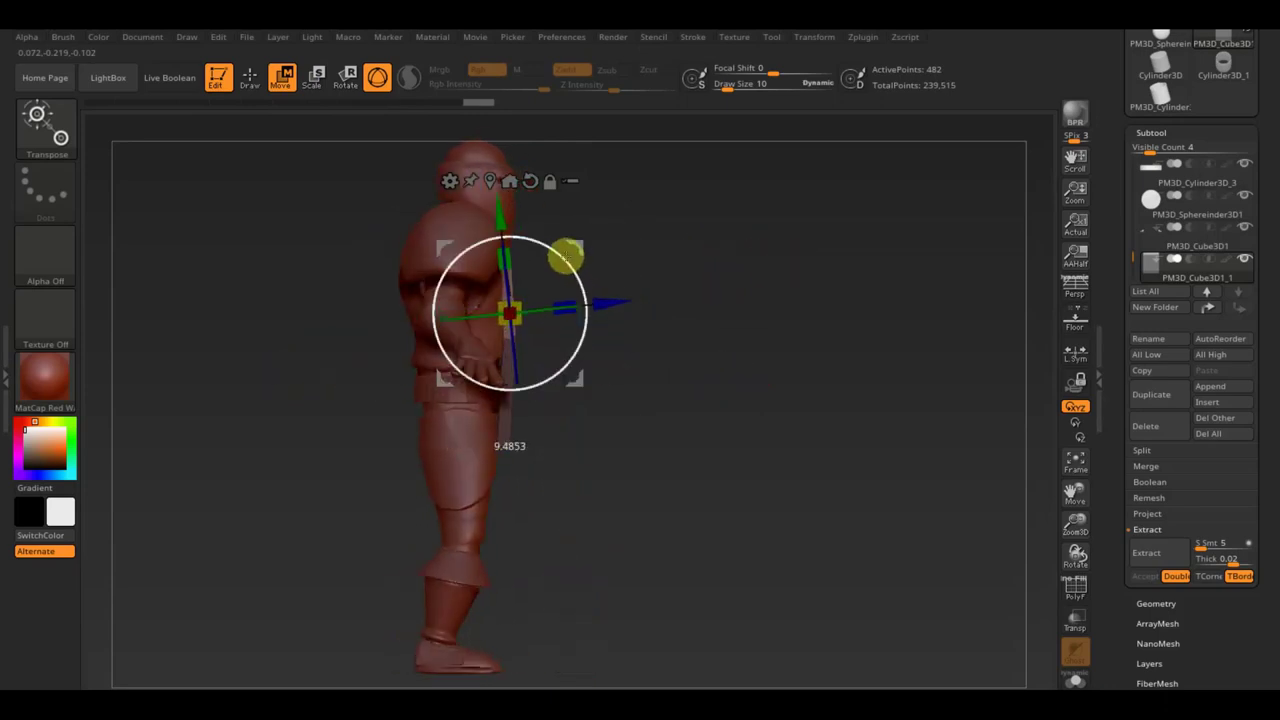
pyautogui.moveTo(640, 275)
pyautogui.mouseDown()
pyautogui.moveTo(686, 286)
pyautogui.moveTo(543, 286)
pyautogui.mouseUp()
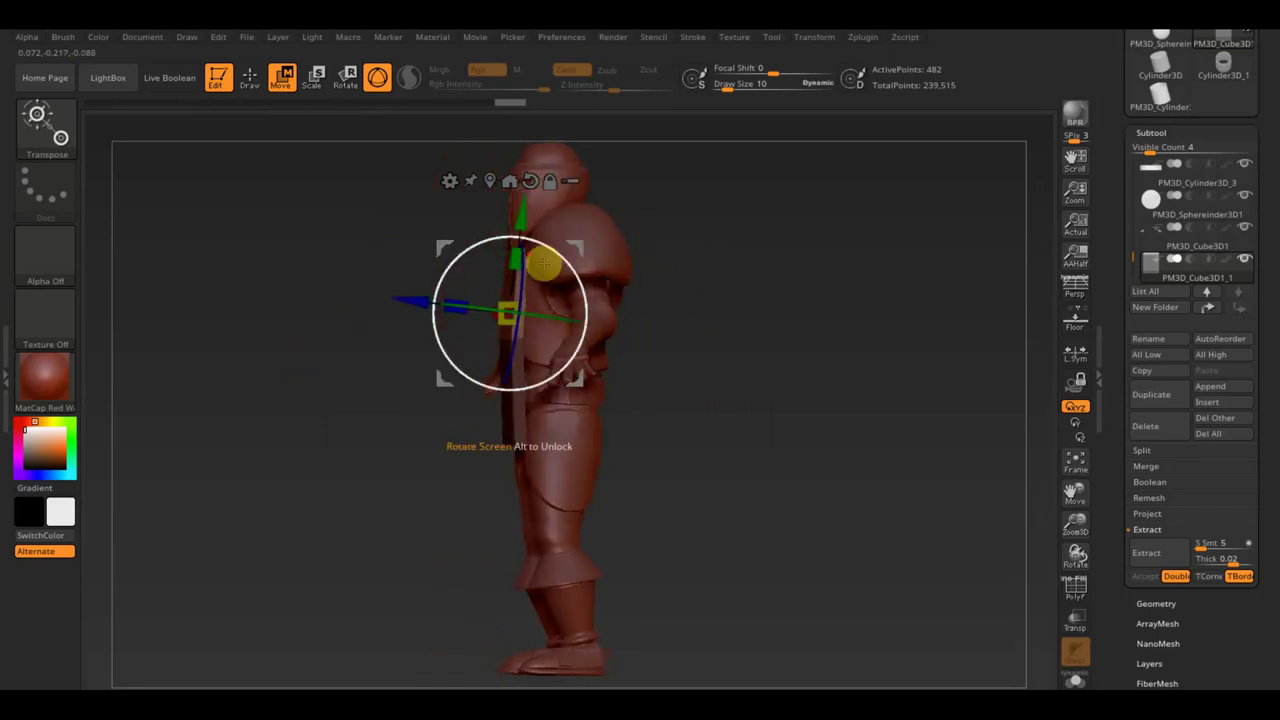
pyautogui.moveTo(412, 296); pyautogui.dragTo(413, 298)
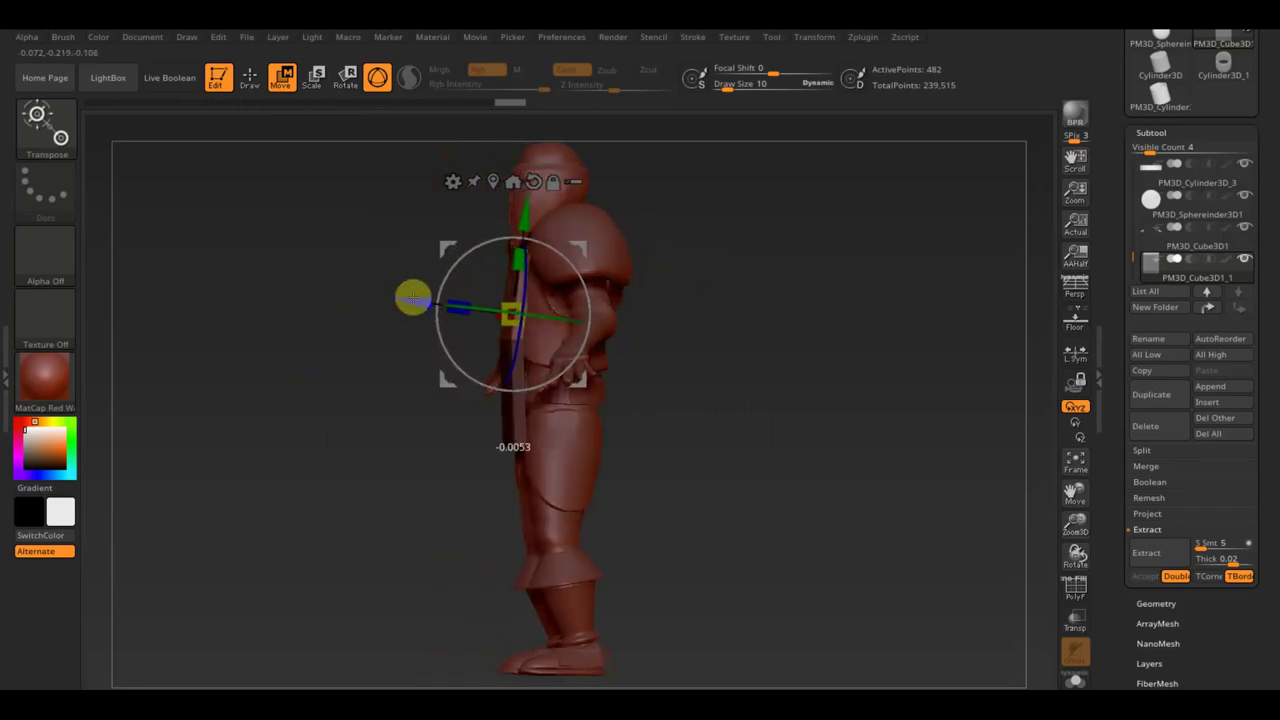
pyautogui.moveTo(808, 277)
pyautogui.mouseDown()
pyautogui.moveTo(897, 346)
pyautogui.moveTo(834, 323)
pyautogui.moveTo(846, 351)
pyautogui.moveTo(843, 334)
pyautogui.mouseUp()
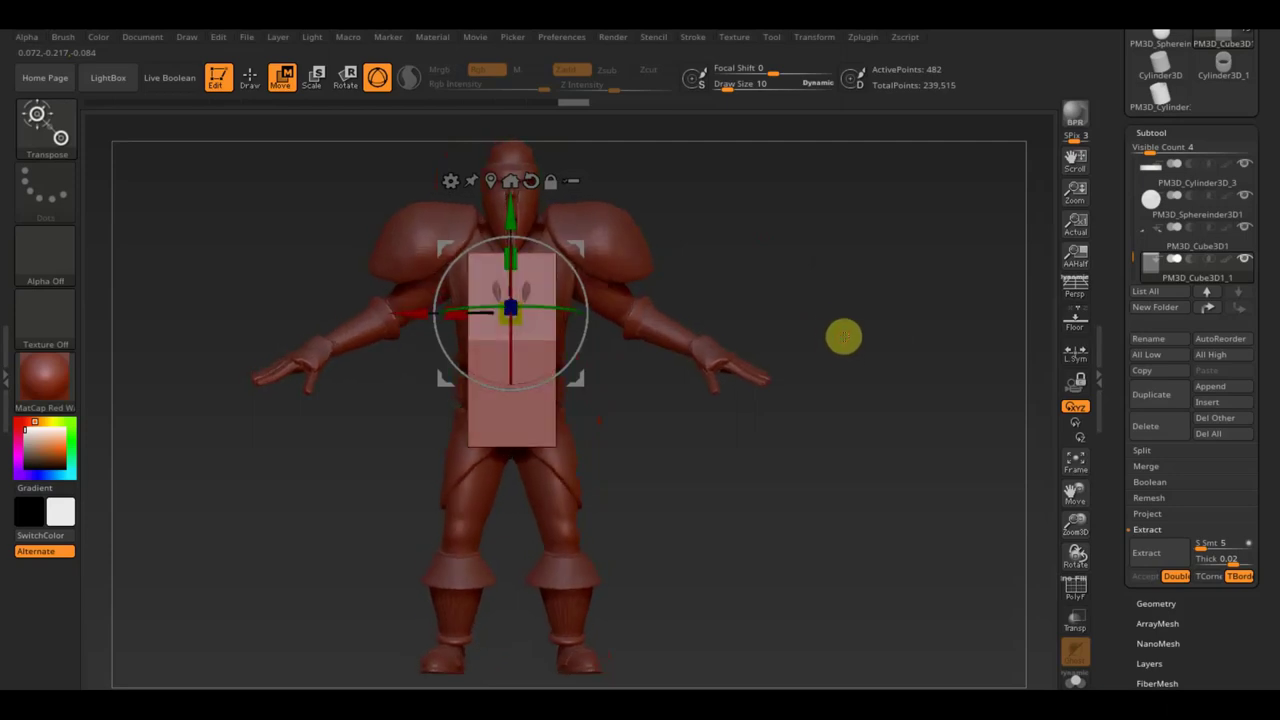
# With the FreeHand stroke, mask a rectangle over the chest box and invert the mask
pyautogui.click(250, 77)
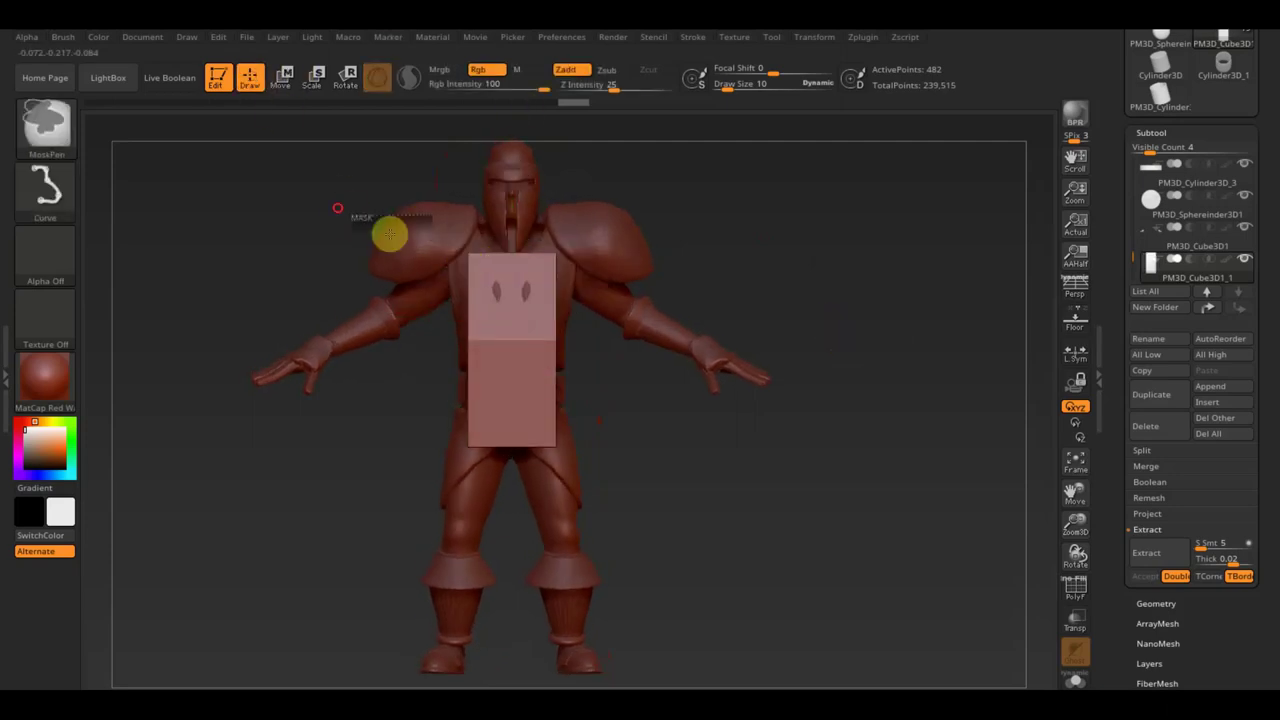
pyautogui.click(45, 188)
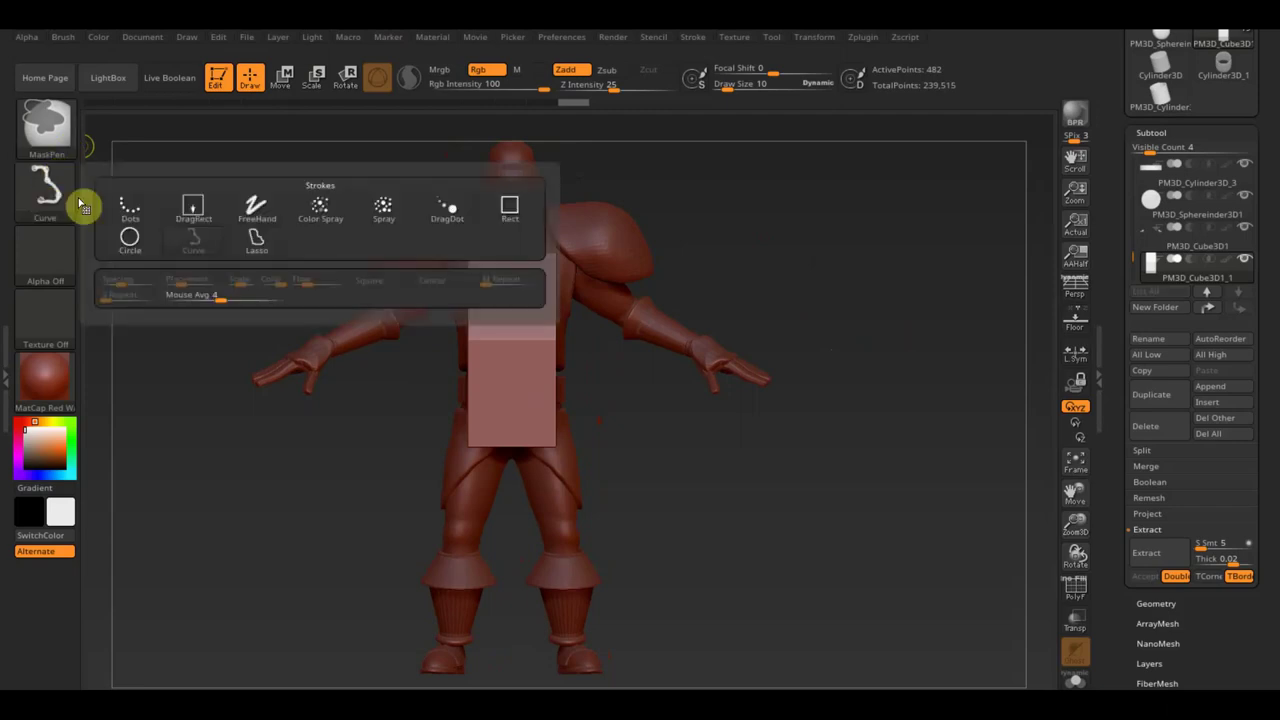
pyautogui.click(257, 208)
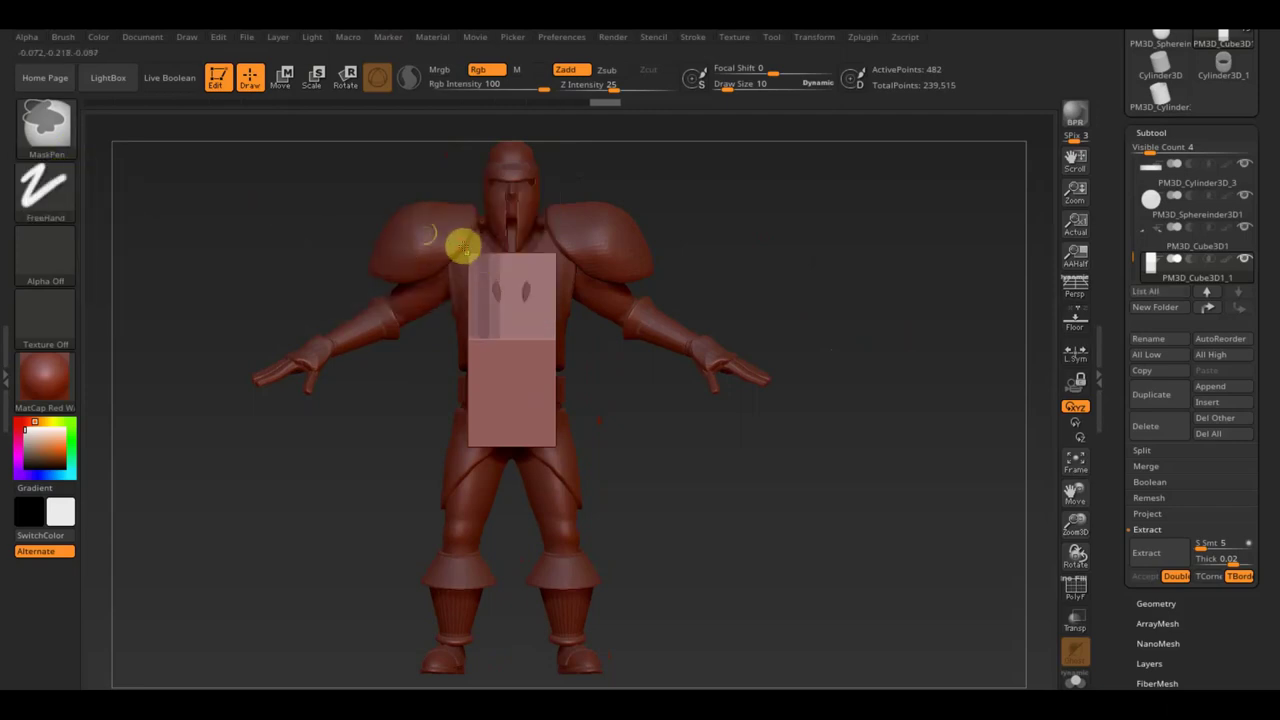
pyautogui.keyDown('ctrl'); pyautogui.moveTo(401, 162); pyautogui.dragTo(481, 271); pyautogui.keyUp('ctrl')
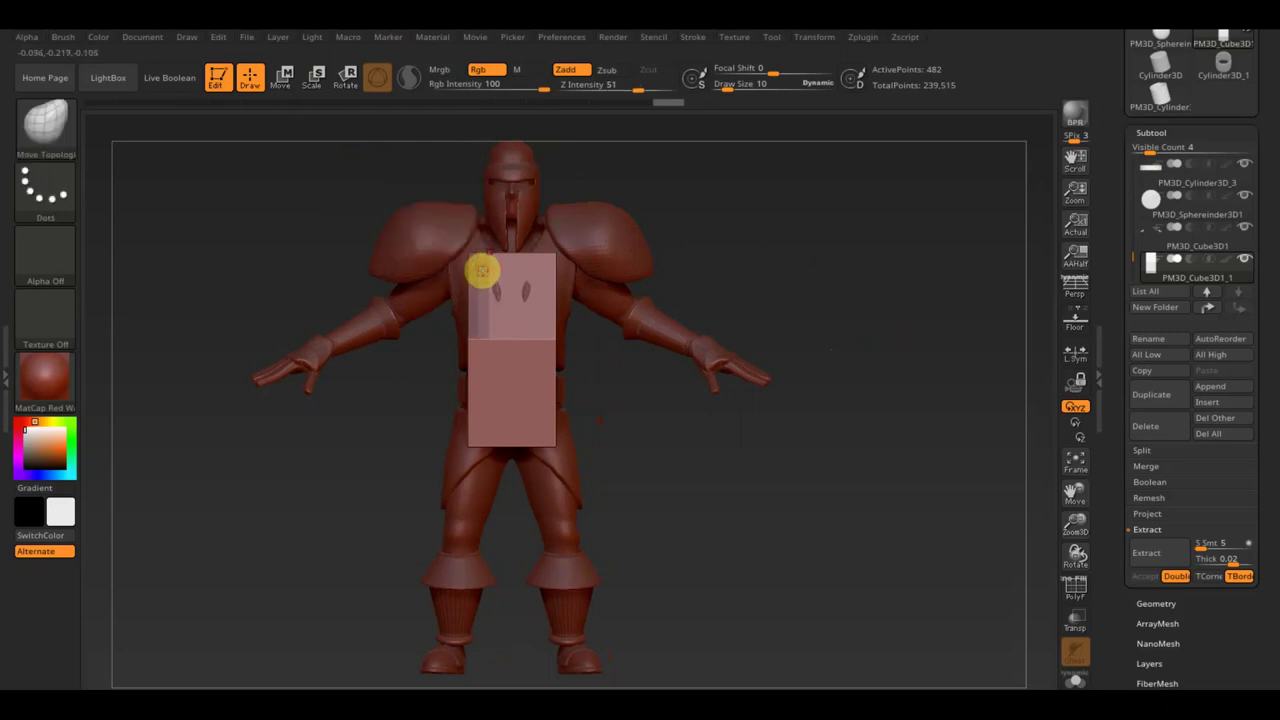
pyautogui.keyDown('ctrl'); pyautogui.click(728, 224); pyautogui.keyUp('ctrl')
# Enlarge and strengthen the Smooth brush, then smooth the chest plate's hard edges down the torso
pyautogui.keyDown('ctrl'); pyautogui.moveTo(720, 493); pyautogui.dragTo(389, 270); pyautogui.keyUp('ctrl')
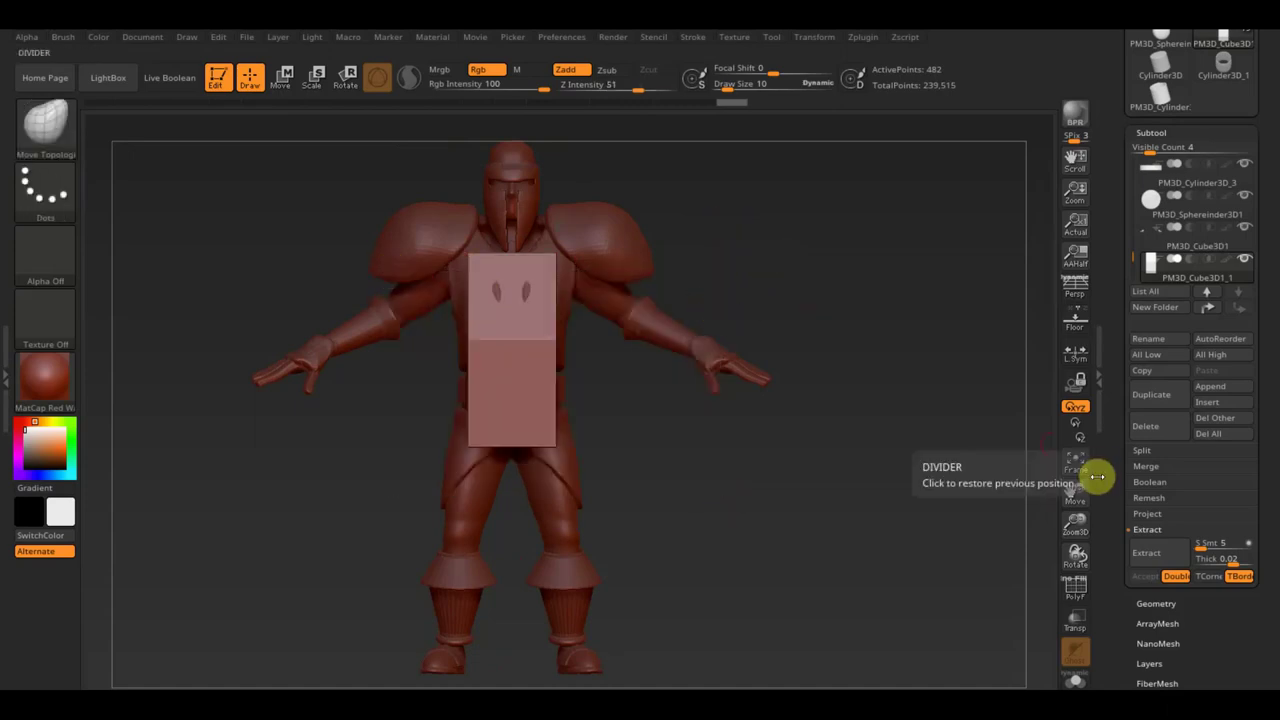
pyautogui.moveTo(968, 466)
pyautogui.mouseDown()
pyautogui.moveTo(1009, 482)
pyautogui.moveTo(977, 463)
pyautogui.moveTo(994, 474)
pyautogui.mouseUp()
pyautogui.moveTo(640, 88)
pyautogui.mouseDown()
pyautogui.moveTo(734, 86)
pyautogui.moveTo(751, 103)
pyautogui.mouseUp()
pyautogui.keyDown('shift'); pyautogui.moveTo(496, 302); pyautogui.dragTo(463, 414); pyautogui.keyUp('shift')
pyautogui.moveTo(606, 380); pyautogui.dragTo(530, 398)
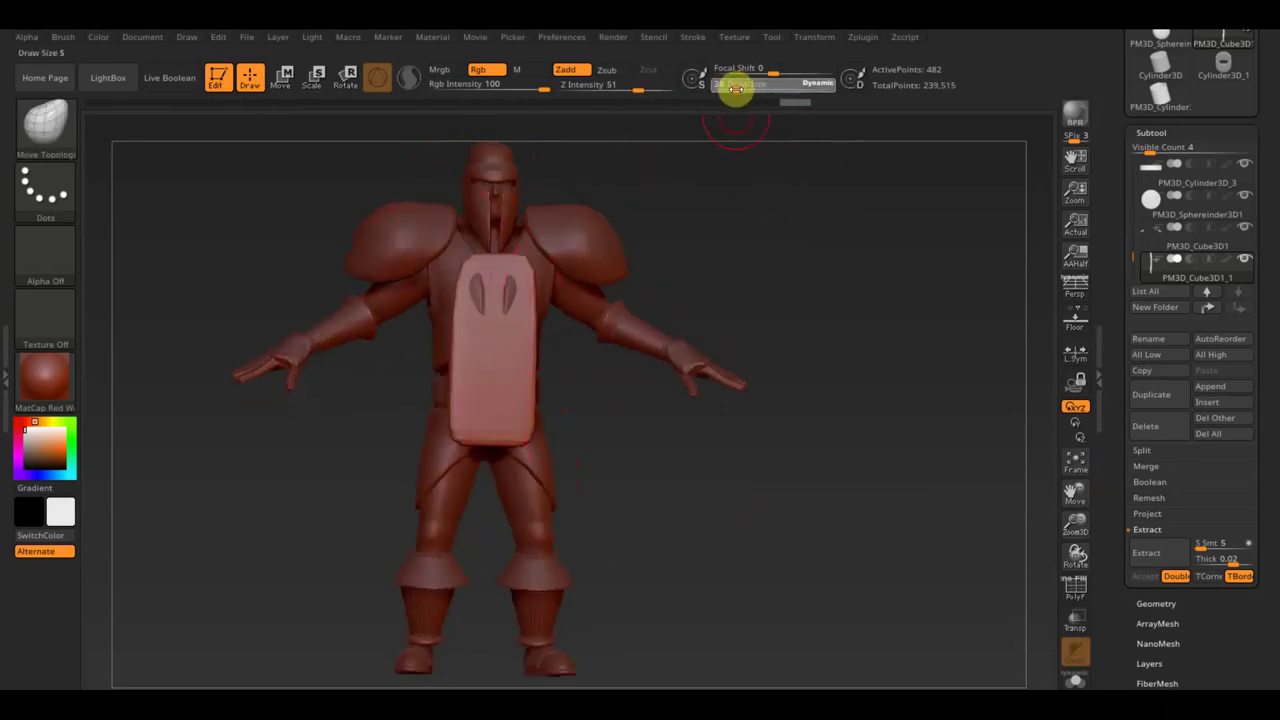
pyautogui.moveTo(740, 150); pyautogui.dragTo(774, 231)
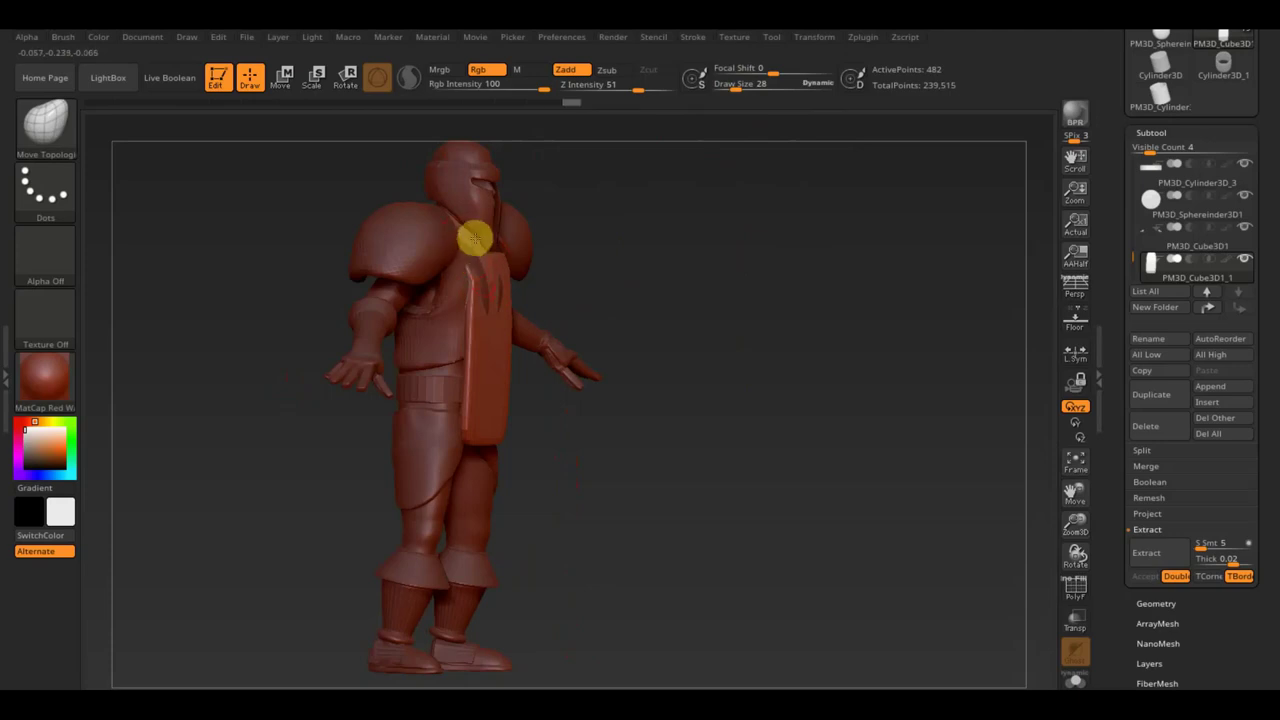
pyautogui.moveTo(560, 260); pyautogui.dragTo(597, 277)
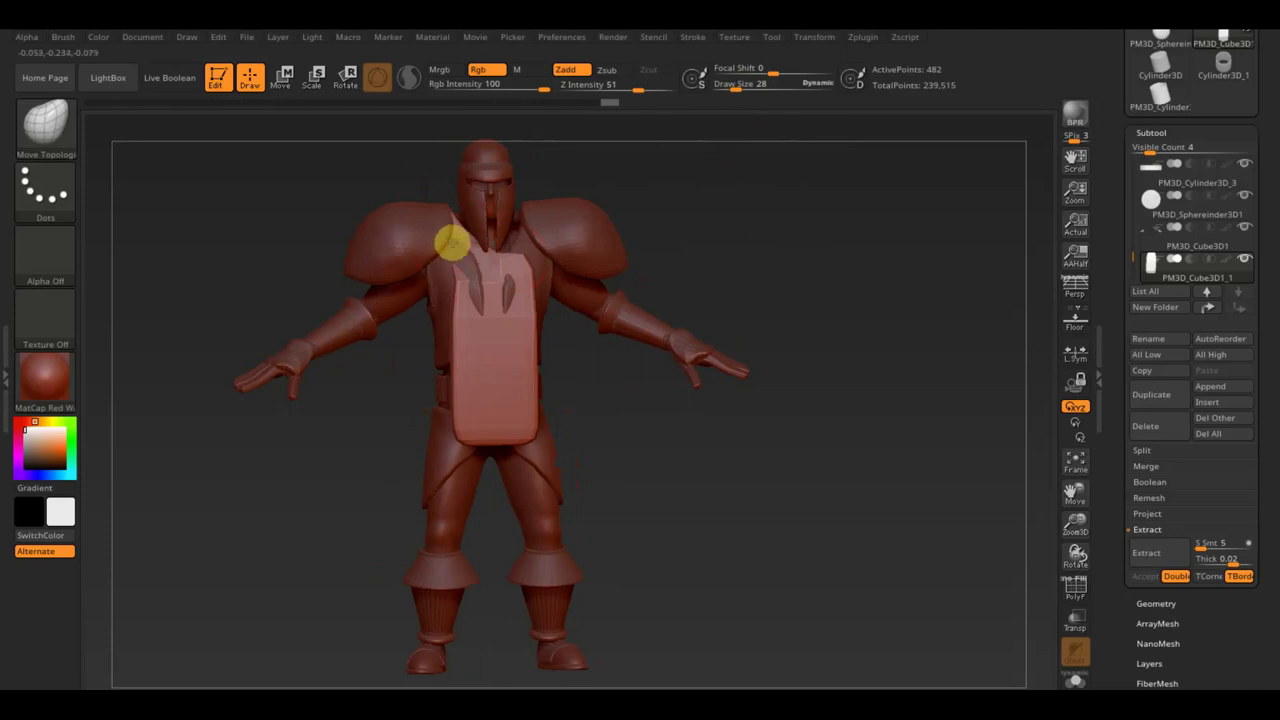
# DynaMesh the plate and apply Mirror And Weld to make it symmetrical
pyautogui.click(1161, 600)
pyautogui.click(1166, 377)
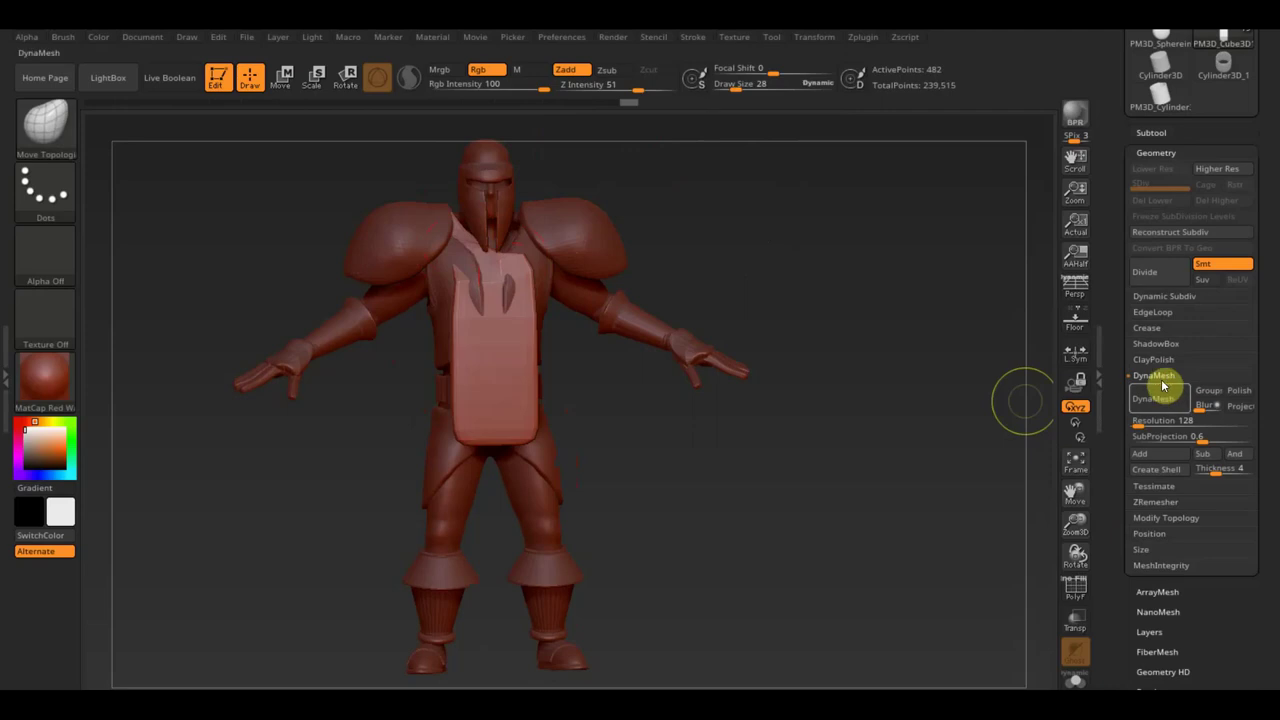
pyautogui.click(1157, 400)
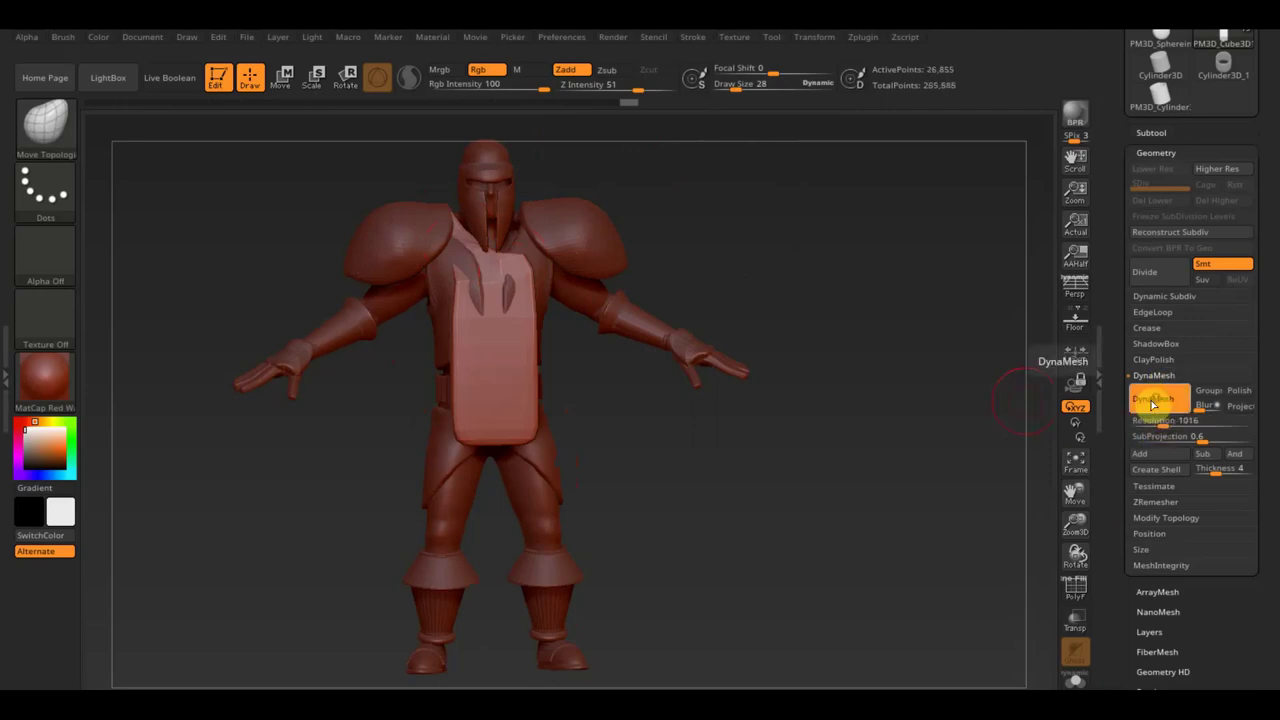
pyautogui.click(1172, 519)
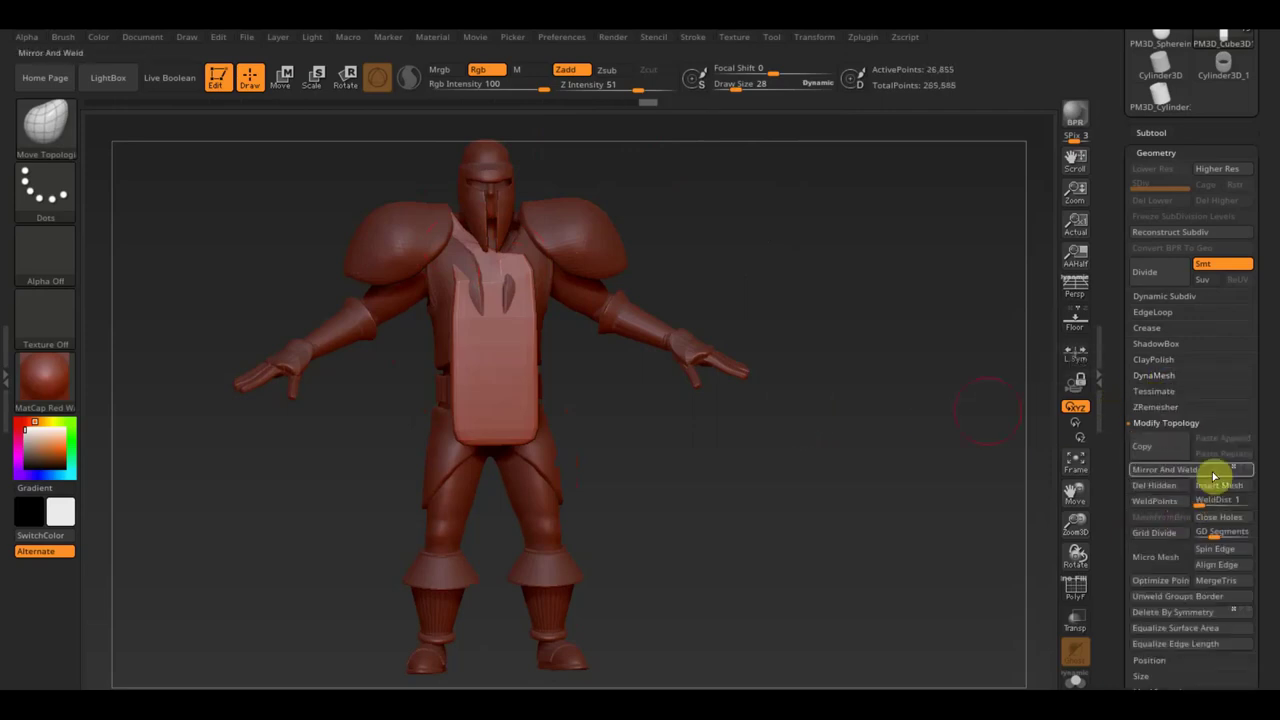
pyautogui.click(1205, 476)
# Smooth at brush size 36 and pull the plate snugly against the torso
pyautogui.press('shift')
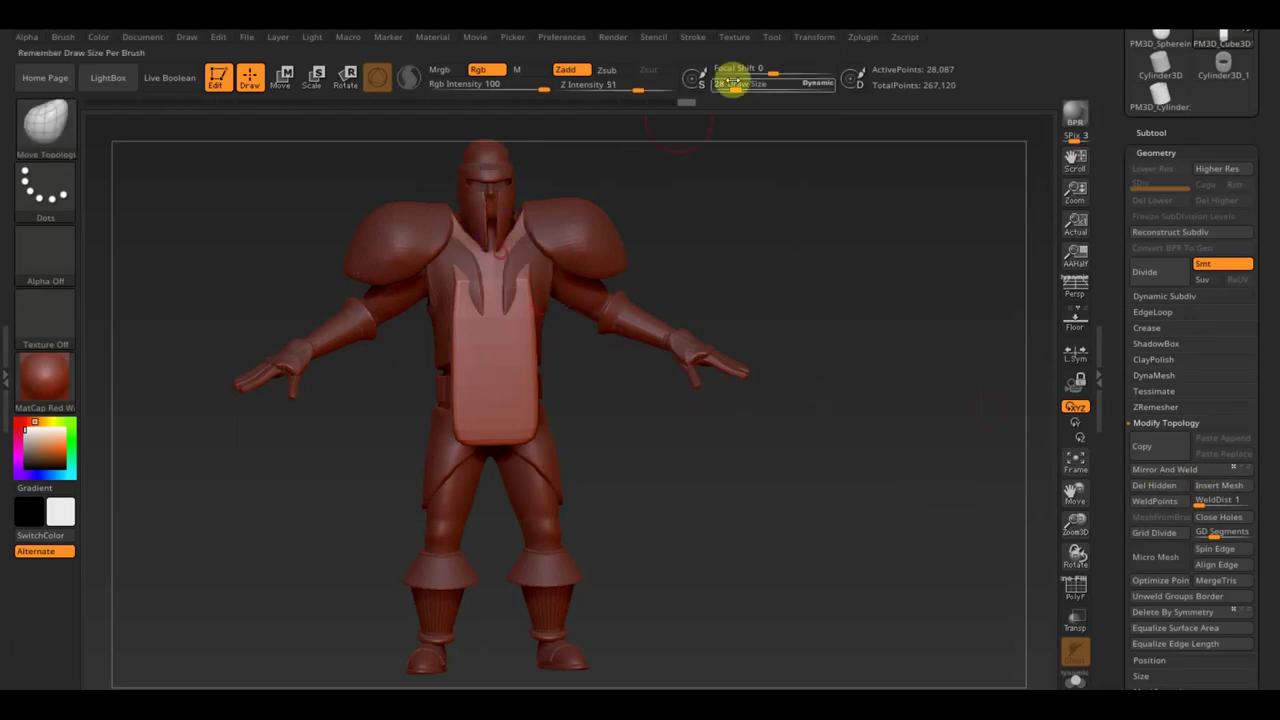
pyautogui.moveTo(739, 85); pyautogui.dragTo(733, 85)
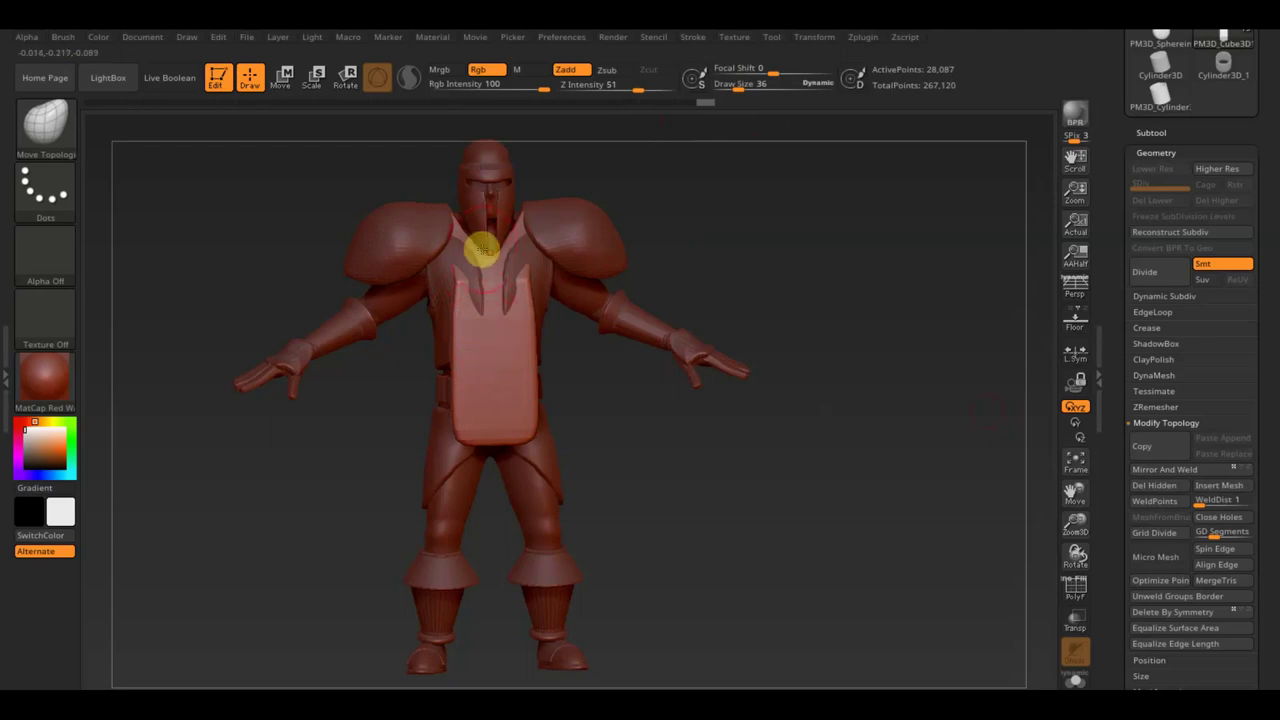
pyautogui.moveTo(614, 163)
pyautogui.mouseDown()
pyautogui.moveTo(586, 171)
pyautogui.moveTo(640, 229)
pyautogui.moveTo(637, 203)
pyautogui.mouseUp()
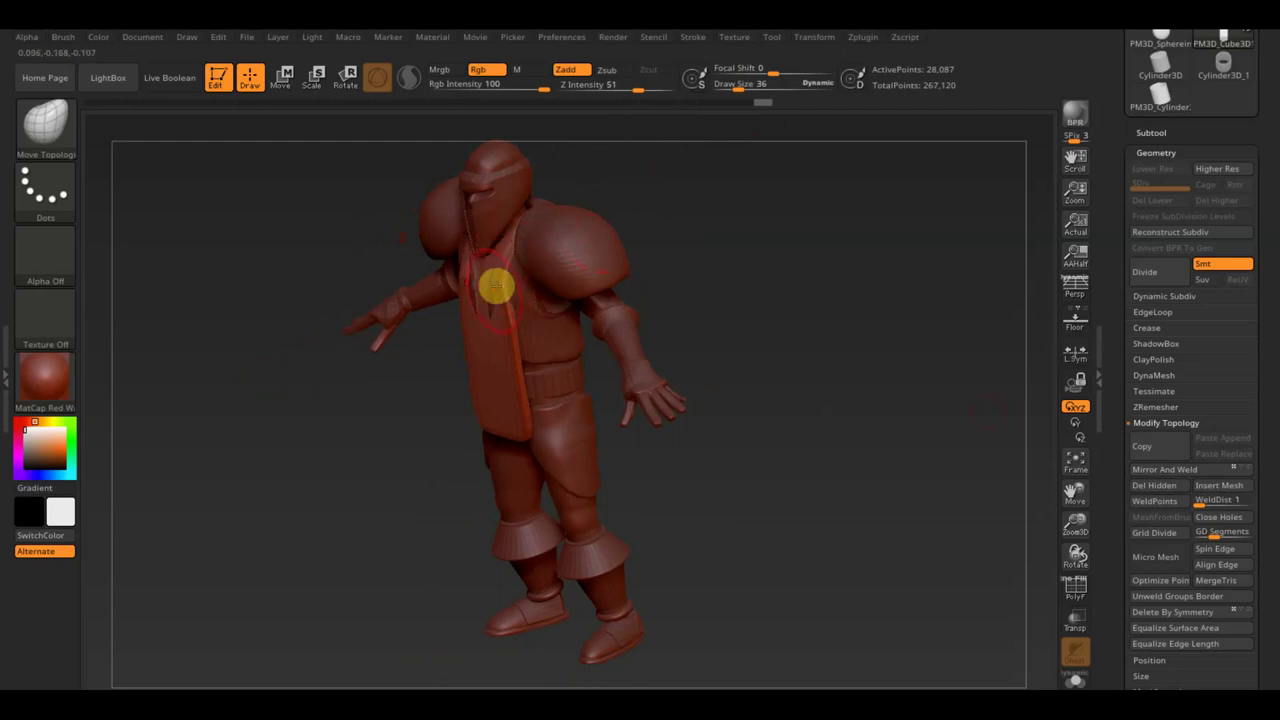
pyautogui.moveTo(617, 191)
pyautogui.mouseDown()
pyautogui.moveTo(611, 231)
pyautogui.moveTo(666, 154)
pyautogui.moveTo(682, 152)
pyautogui.moveTo(495, 245)
pyautogui.mouseUp()
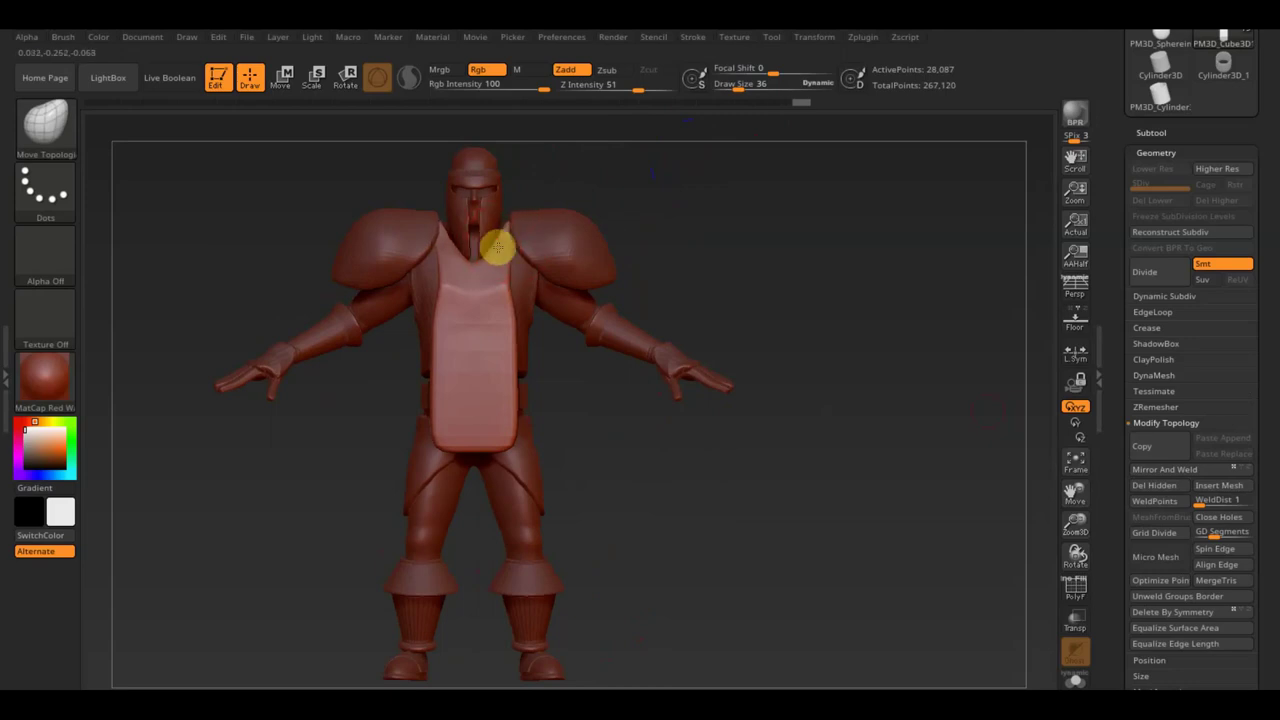
pyautogui.moveTo(641, 173)
pyautogui.mouseDown()
pyautogui.moveTo(600, 217)
pyautogui.moveTo(586, 209)
pyautogui.mouseUp()
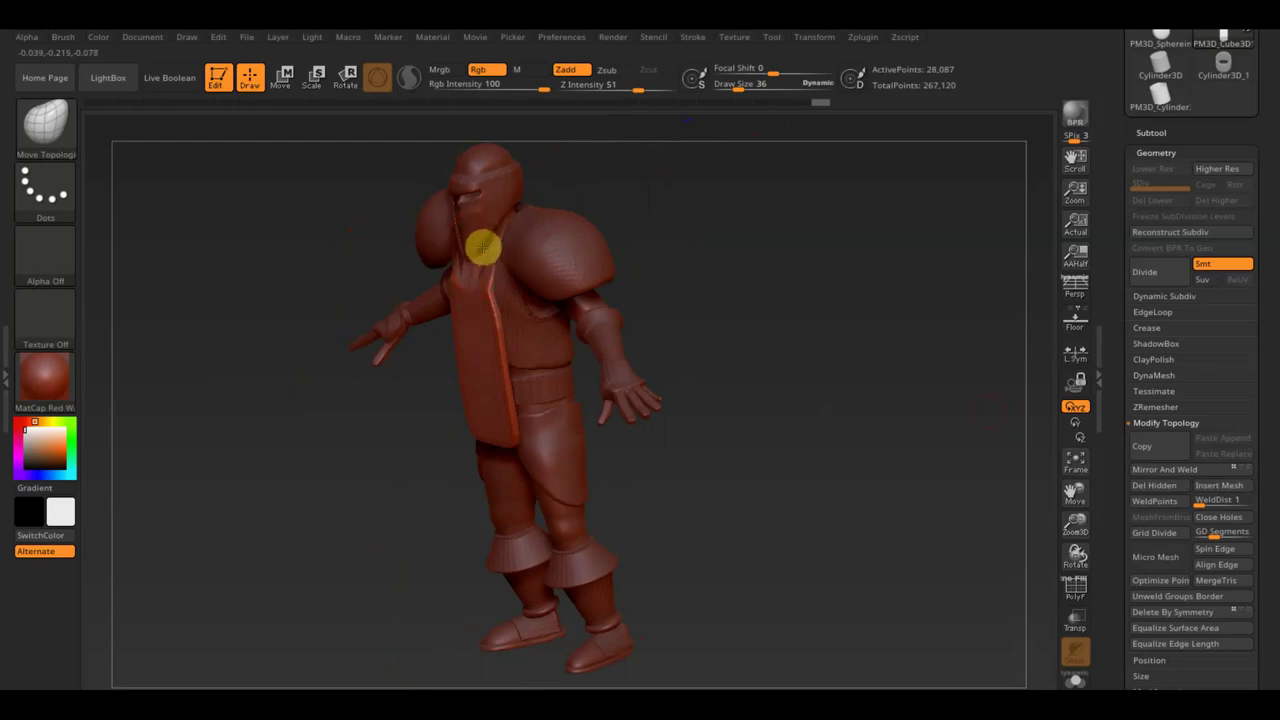
pyautogui.moveTo(603, 193)
pyautogui.mouseDown()
pyautogui.moveTo(586, 269)
pyautogui.moveTo(611, 323)
pyautogui.mouseUp()
pyautogui.moveTo(693, 290)
pyautogui.mouseDown()
pyautogui.moveTo(677, 257)
pyautogui.moveTo(810, 326)
pyautogui.mouseUp()
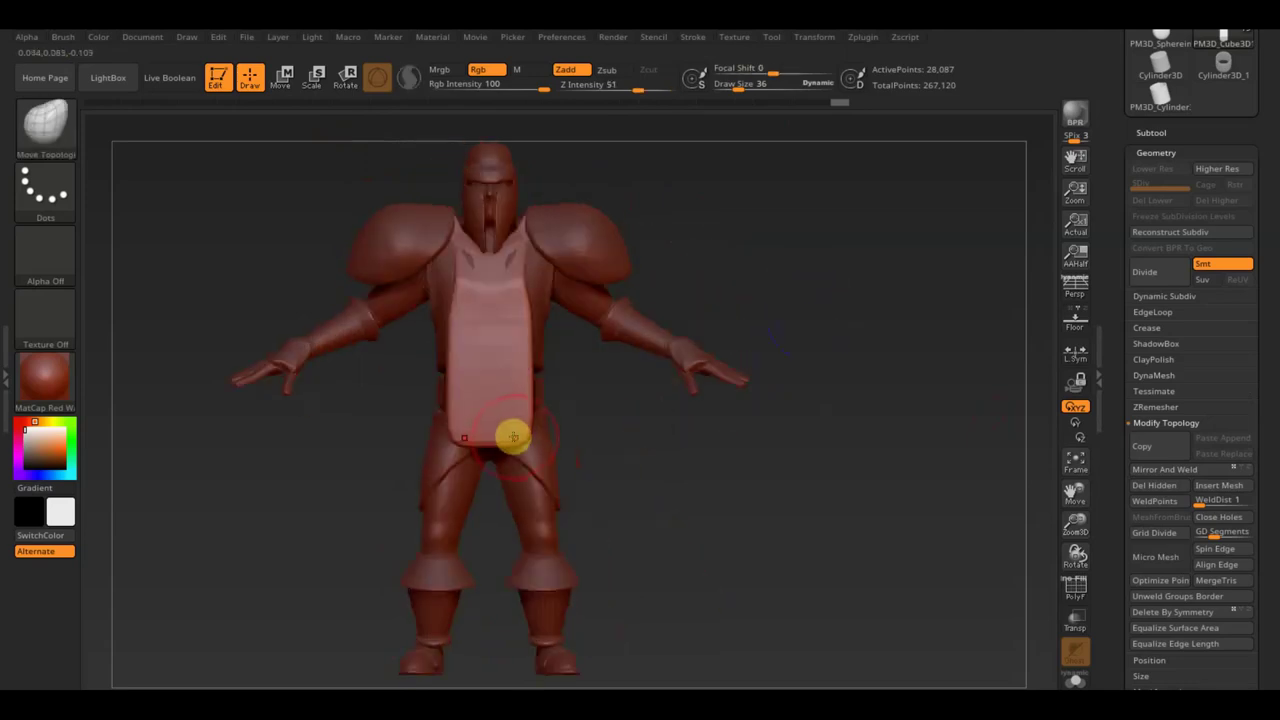
pyautogui.moveTo(551, 449); pyautogui.dragTo(545, 461)
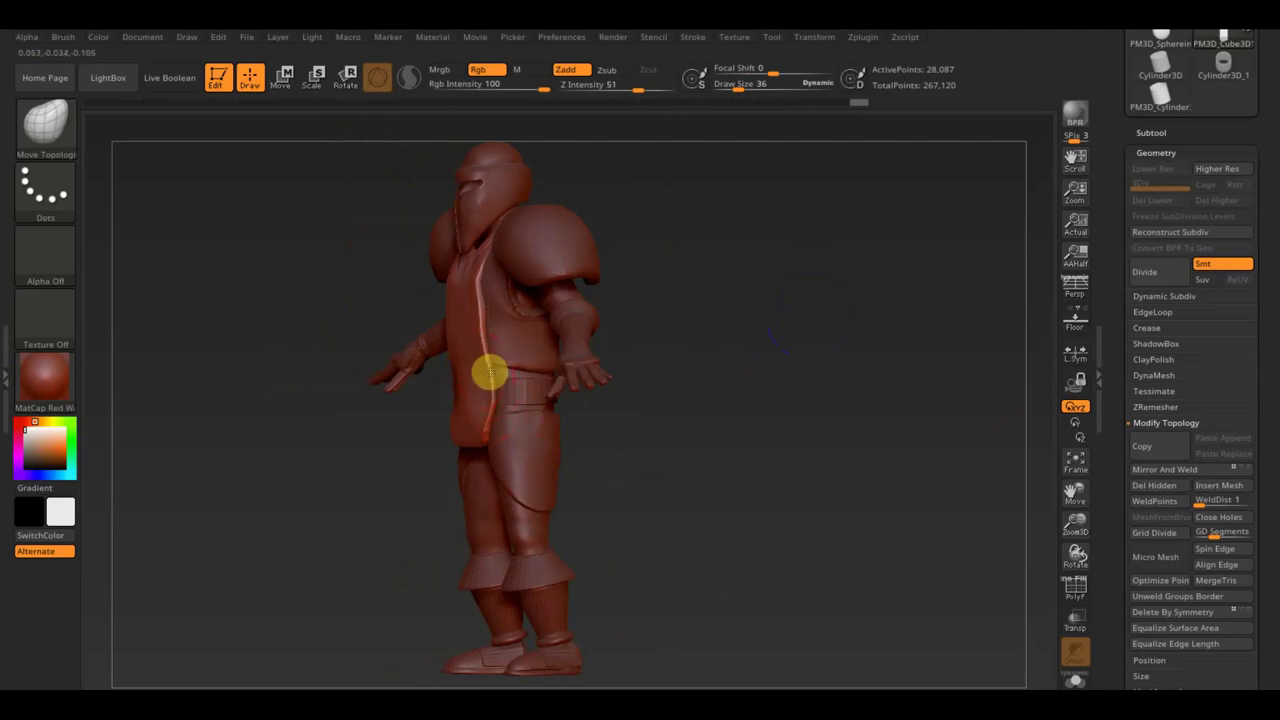
pyautogui.moveTo(482, 348); pyautogui.dragTo(482, 318)
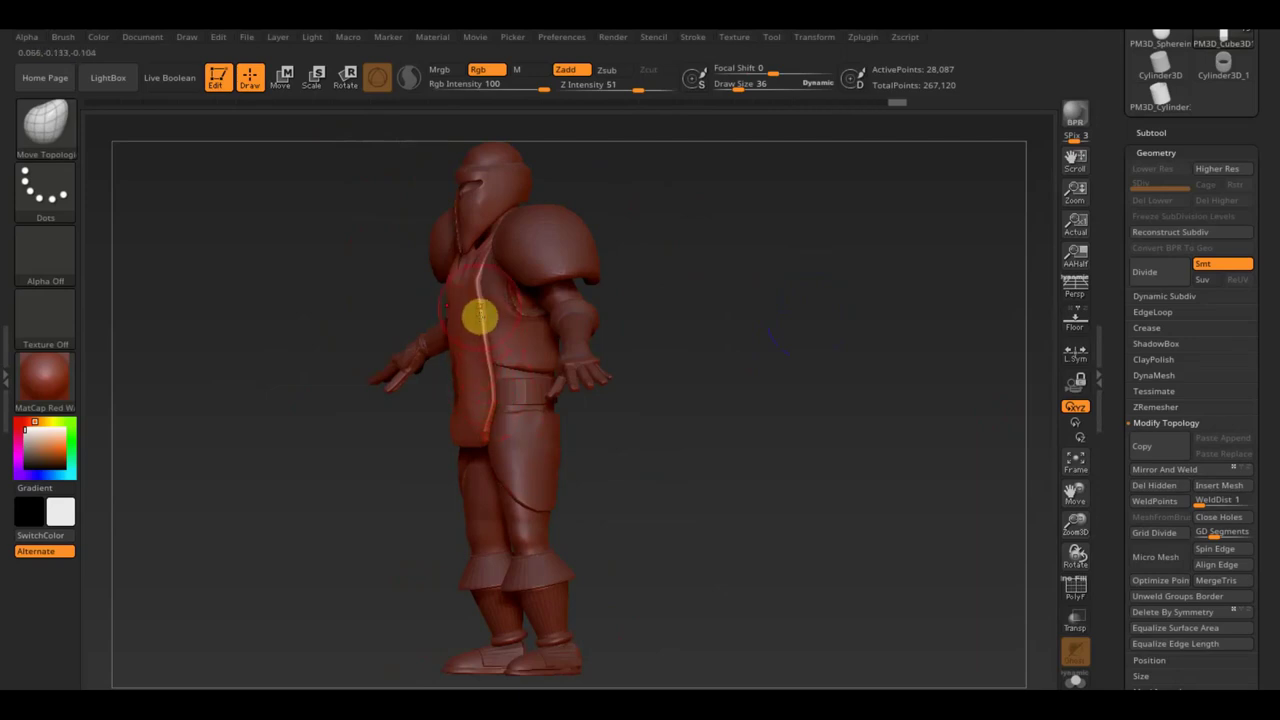
pyautogui.moveTo(609, 500)
pyautogui.mouseDown()
pyautogui.moveTo(665, 501)
pyautogui.moveTo(360, 425)
pyautogui.mouseUp()
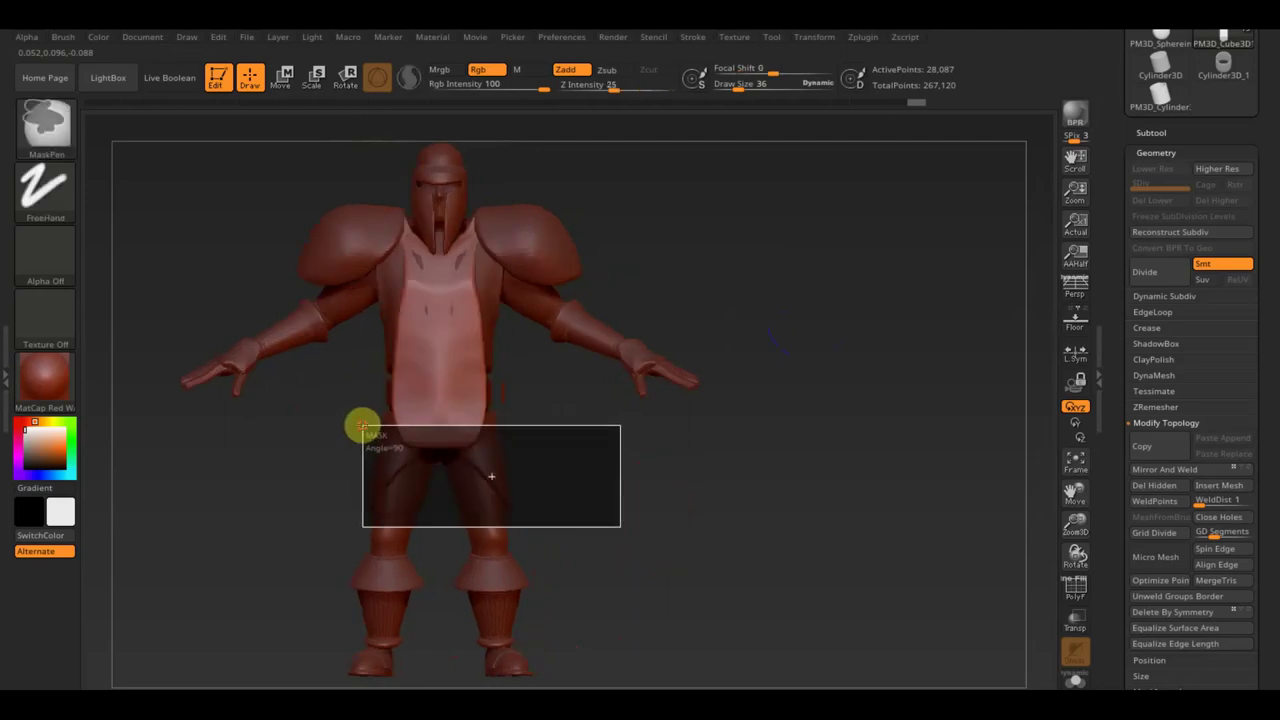
# Invert the mask, then move and scale the lower tabard section downward into a tapering flap
pyautogui.keyDown('ctrl'); pyautogui.click(586, 437); pyautogui.keyUp('ctrl')
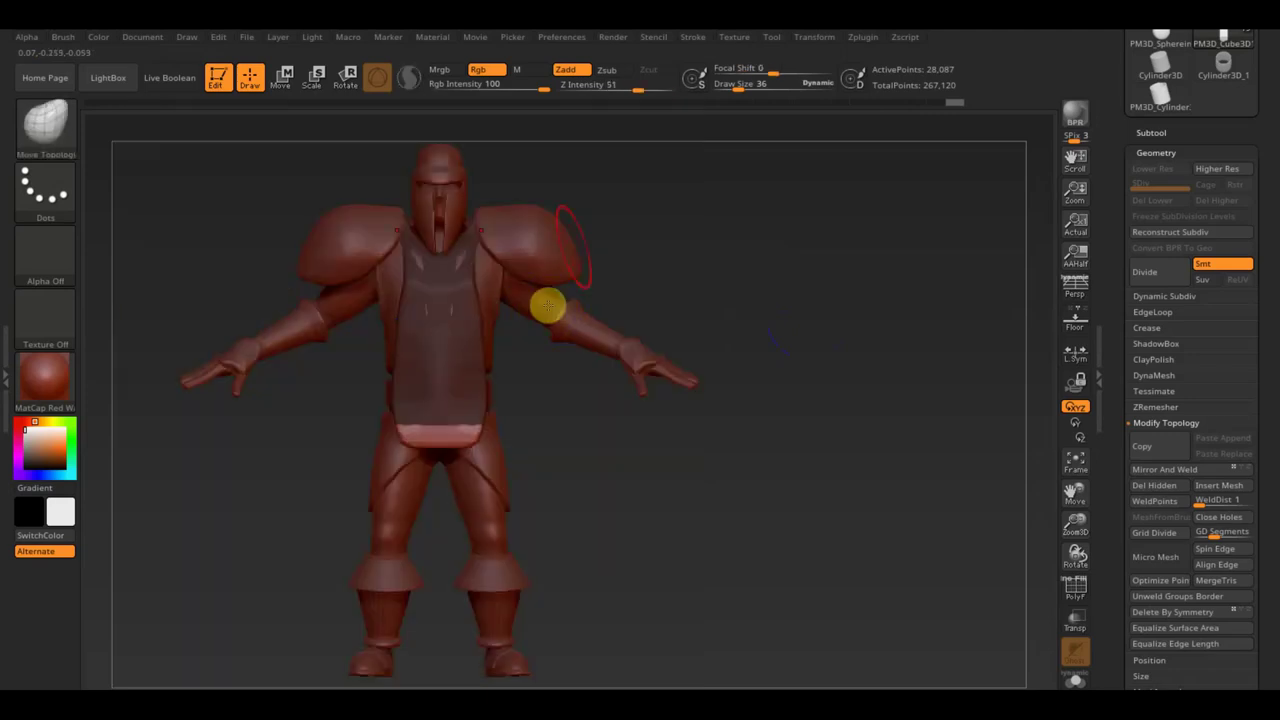
pyautogui.click(290, 79)
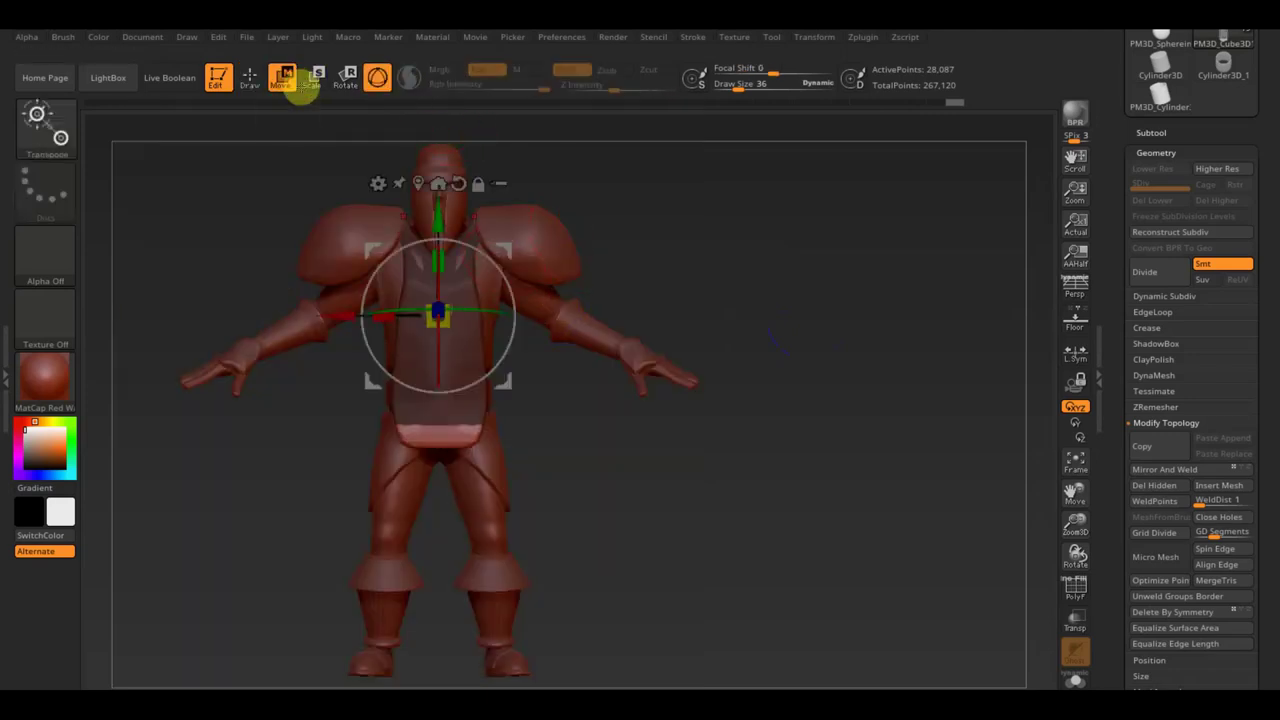
pyautogui.moveTo(439, 208); pyautogui.dragTo(428, 315)
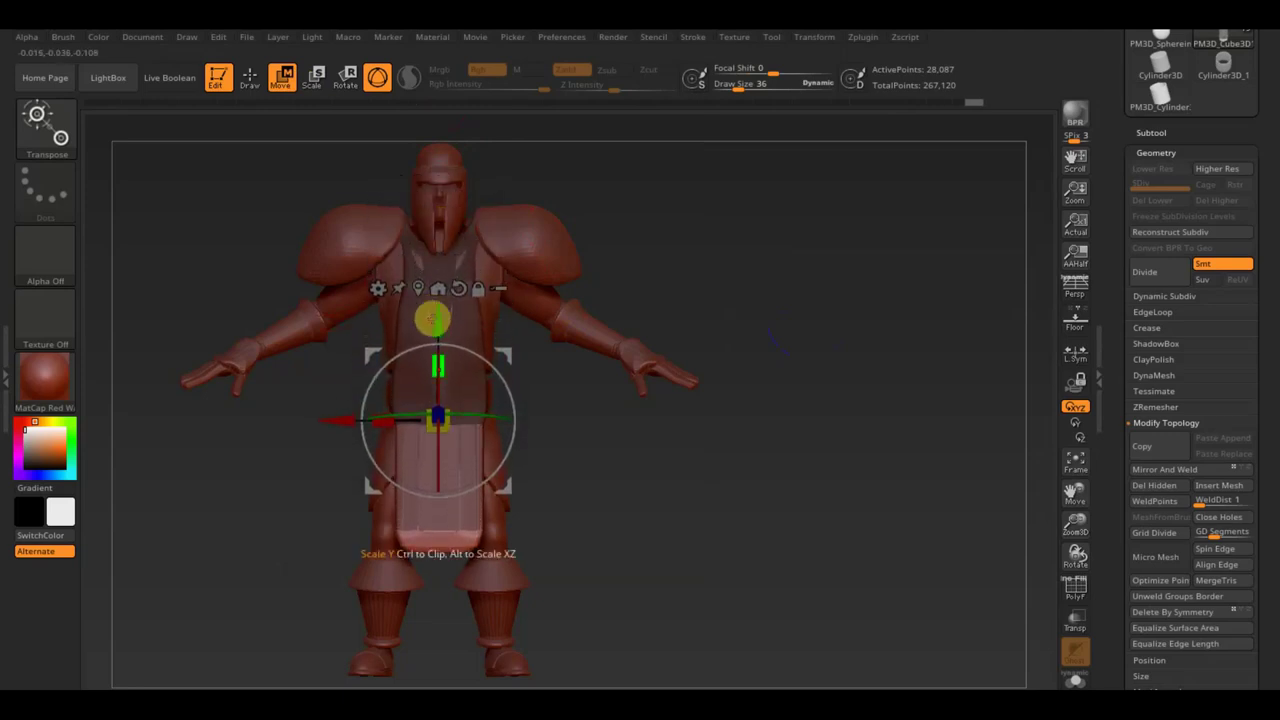
pyautogui.moveTo(455, 432); pyautogui.dragTo(443, 430)
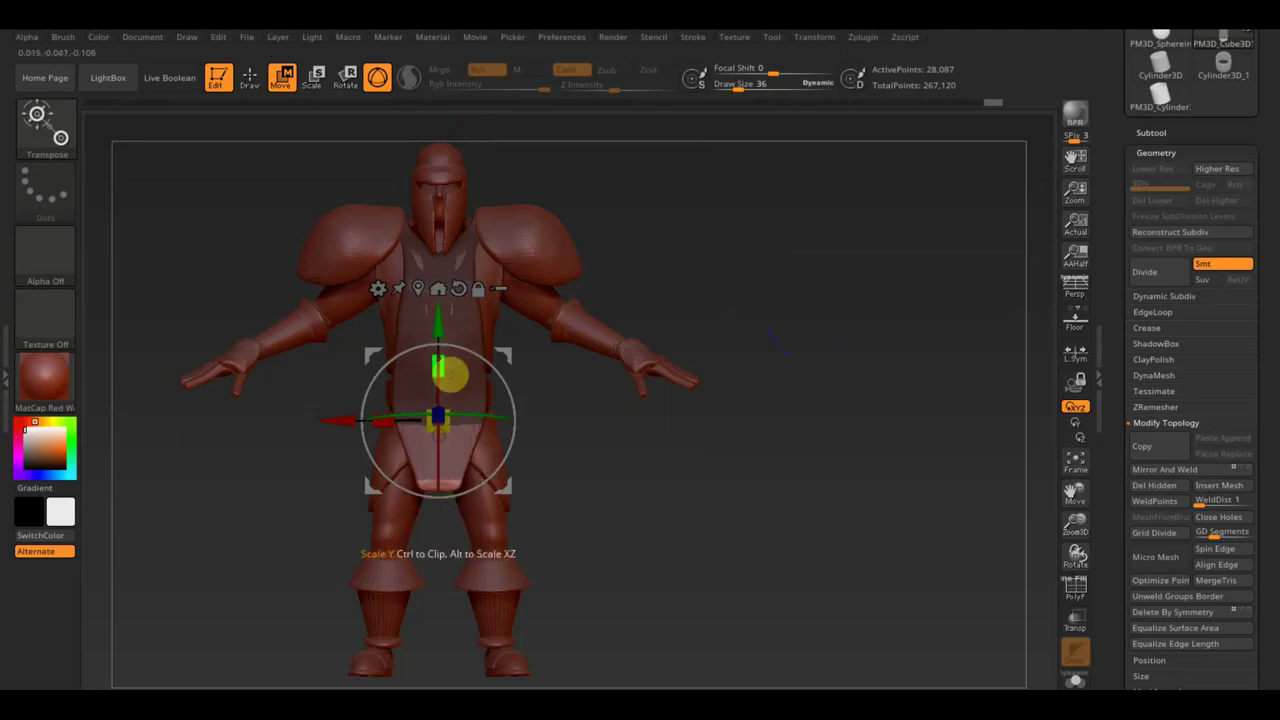
pyautogui.moveTo(440, 322); pyautogui.dragTo(445, 369)
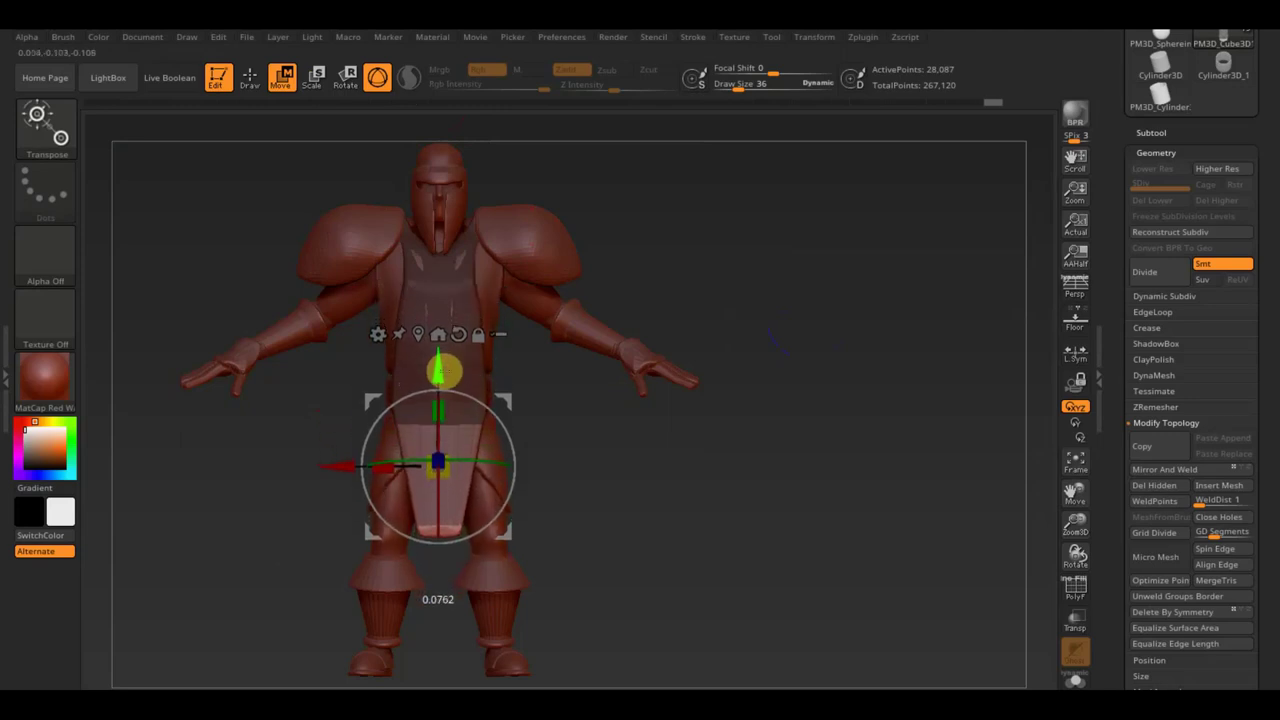
pyautogui.keyDown('ctrl'); pyautogui.click(694, 472); pyautogui.keyUp('ctrl')
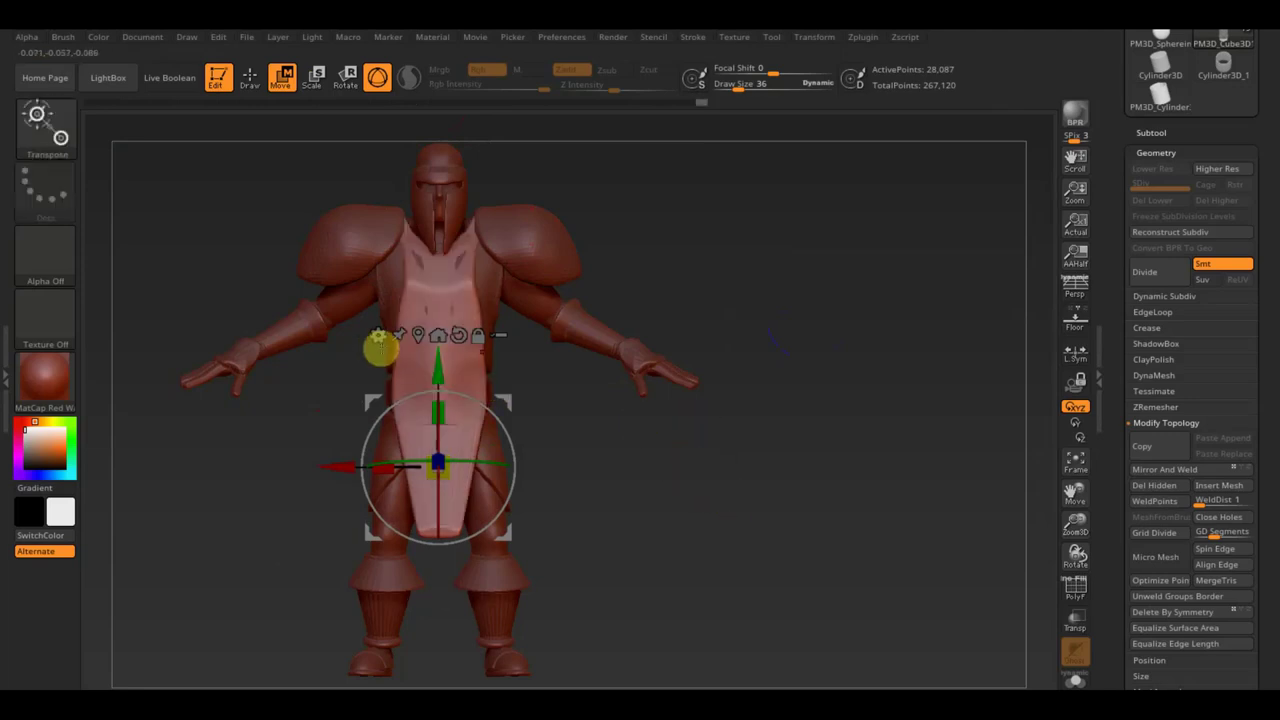
pyautogui.click(250, 77)
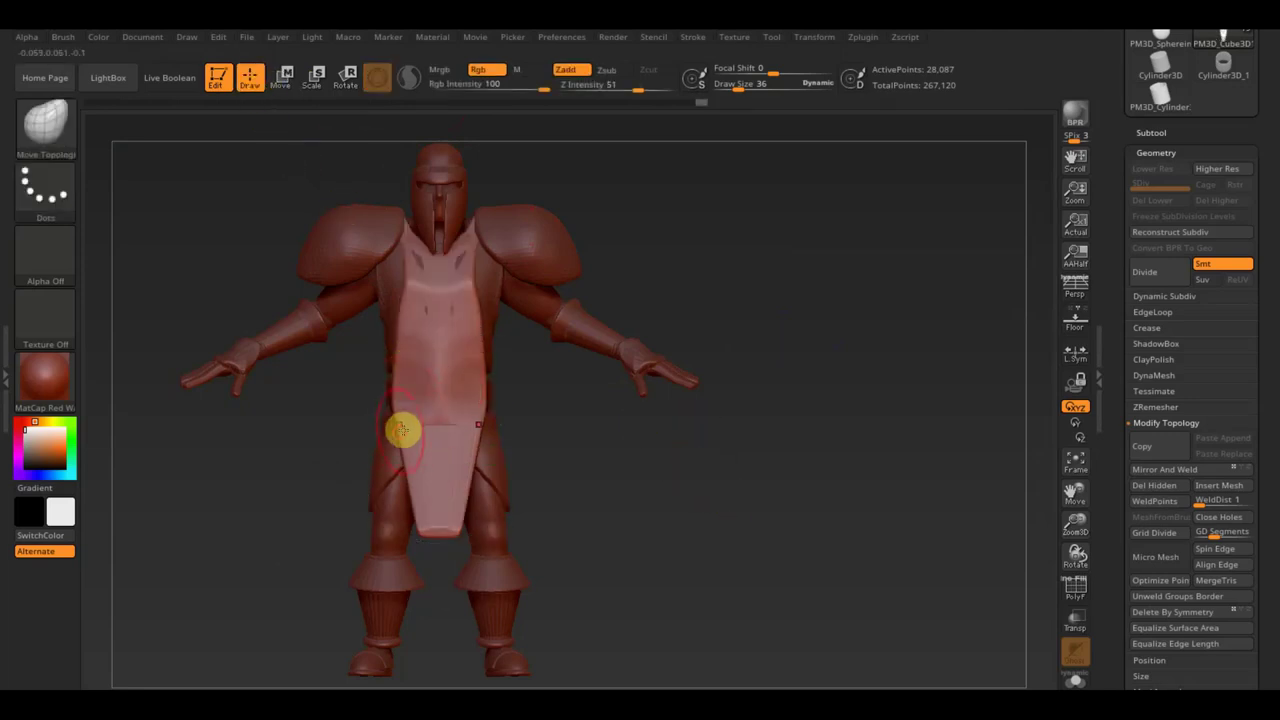
pyautogui.press('shift')
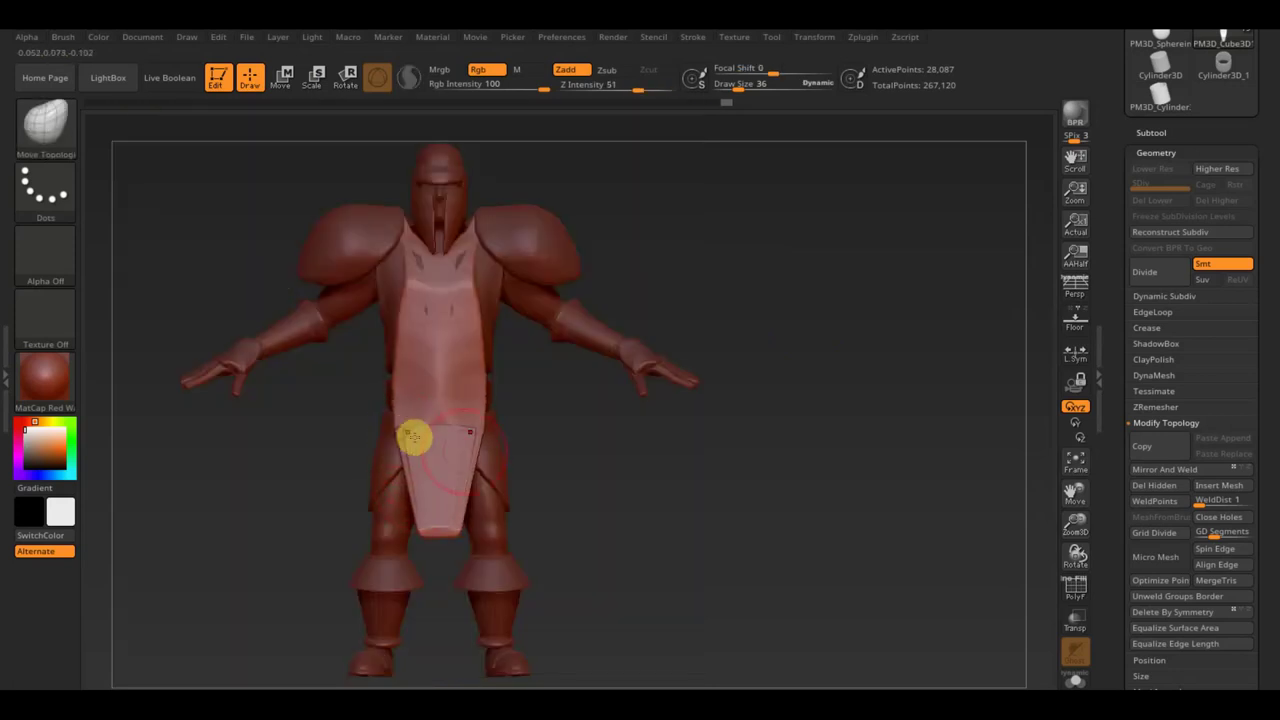
# Re-DynaMesh the tabard, then reshape and smooth the front plate down the chest
pyautogui.click(1156, 375)
pyautogui.click(1160, 408)
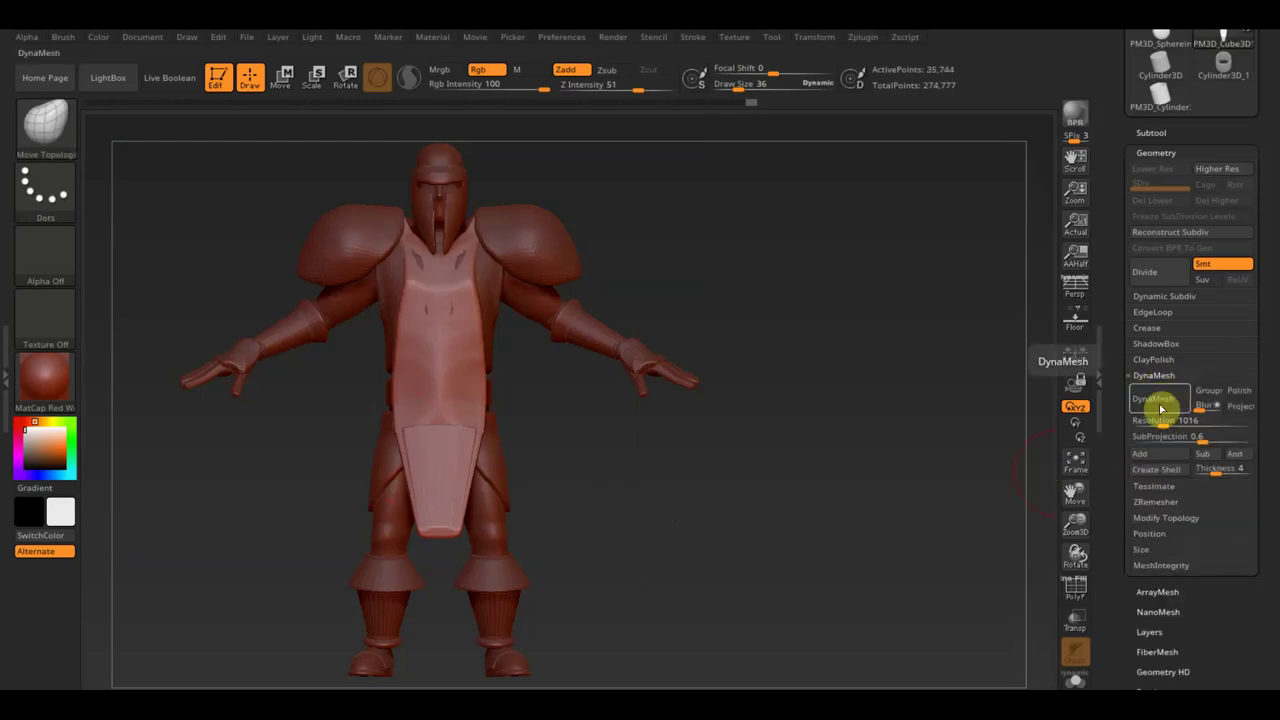
pyautogui.click(1160, 408)
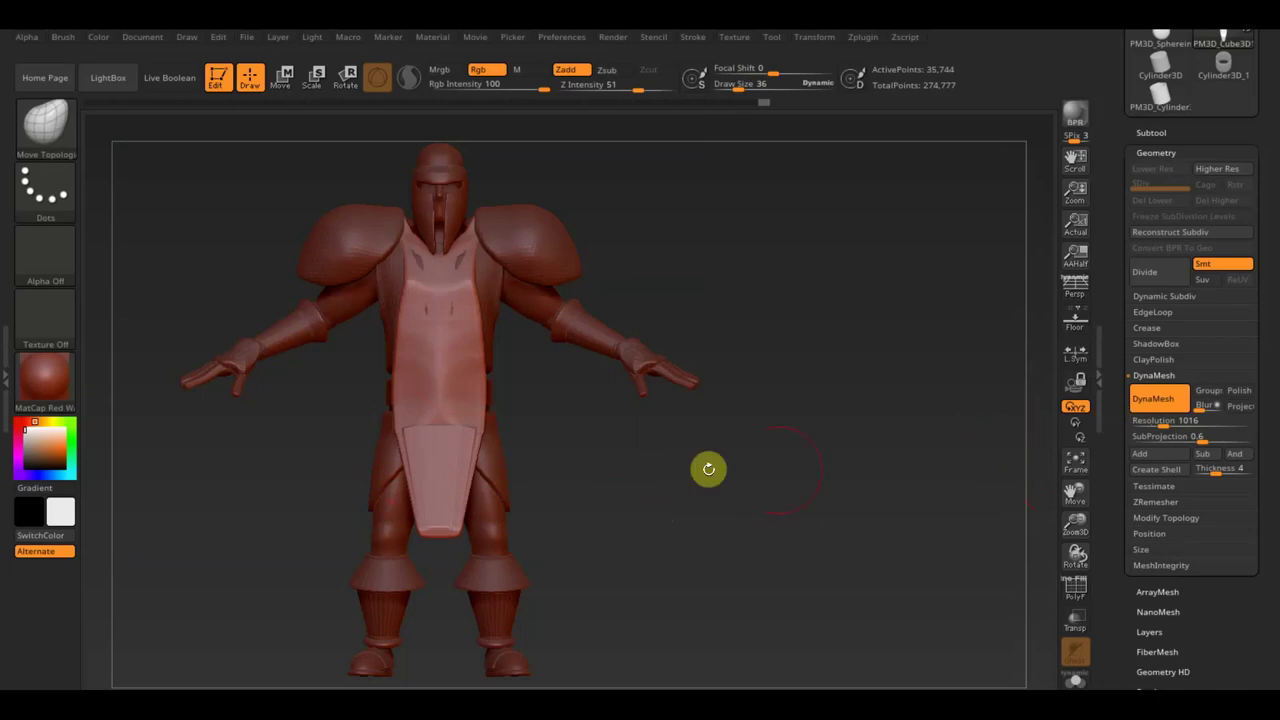
pyautogui.press('shift')
pyautogui.keyDown('shift'); pyautogui.moveTo(413, 419); pyautogui.dragTo(394, 354); pyautogui.keyUp('shift')
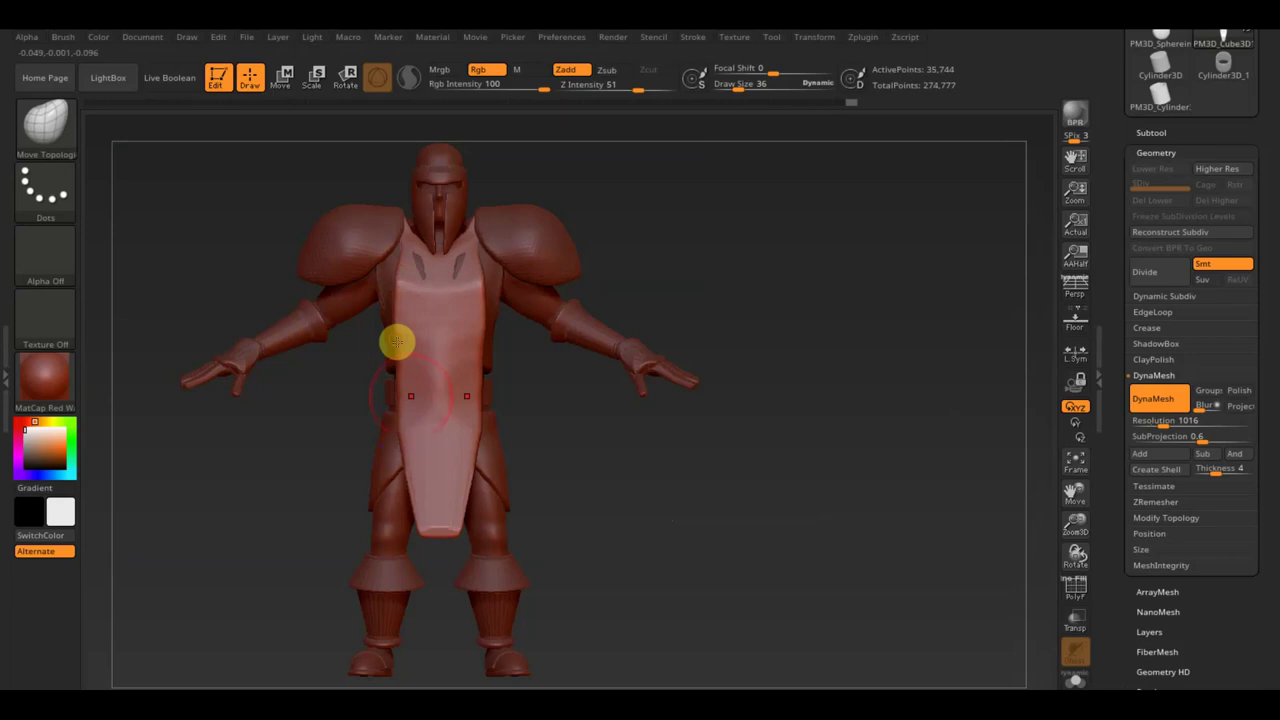
pyautogui.moveTo(411, 466)
pyautogui.keyDown('shift'); pyautogui.mouseDown()
pyautogui.moveTo(427, 544)
pyautogui.moveTo(714, 505)
pyautogui.mouseUp(); pyautogui.keyUp('shift')
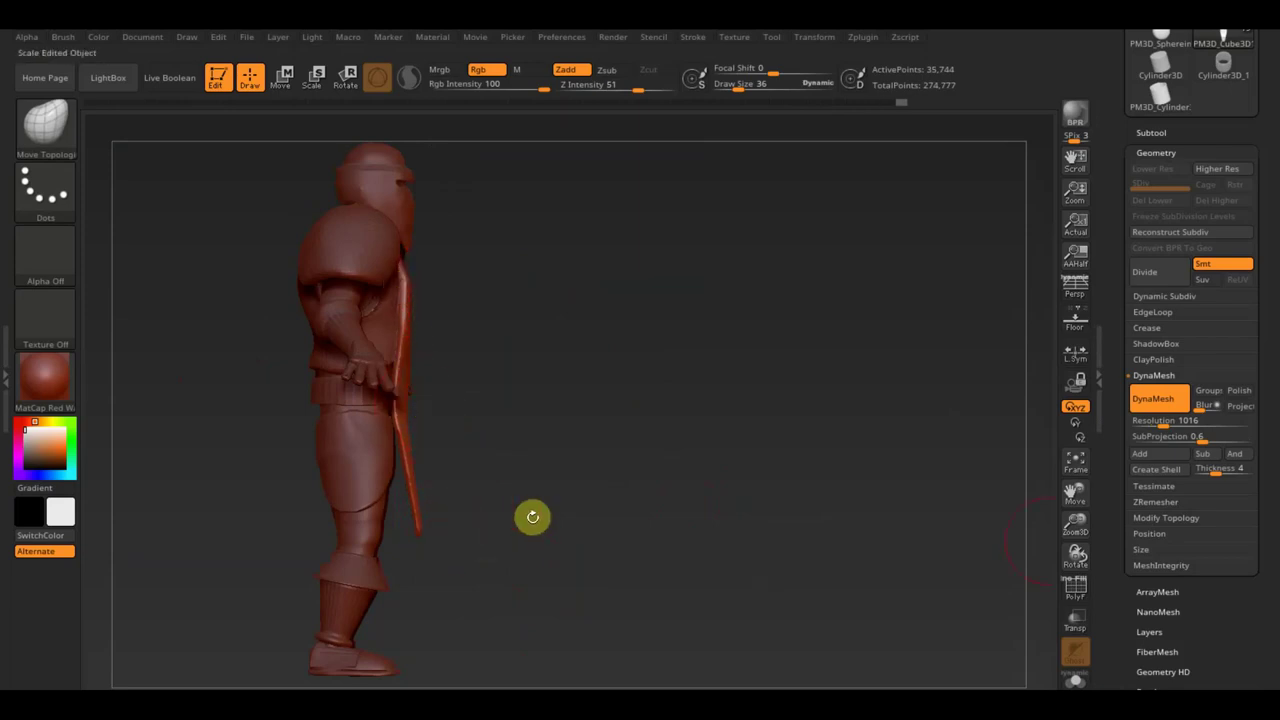
# Mirror And Weld the front plate to the back, mask the rest, then shift, rotate and raise it
pyautogui.click(1178, 519)
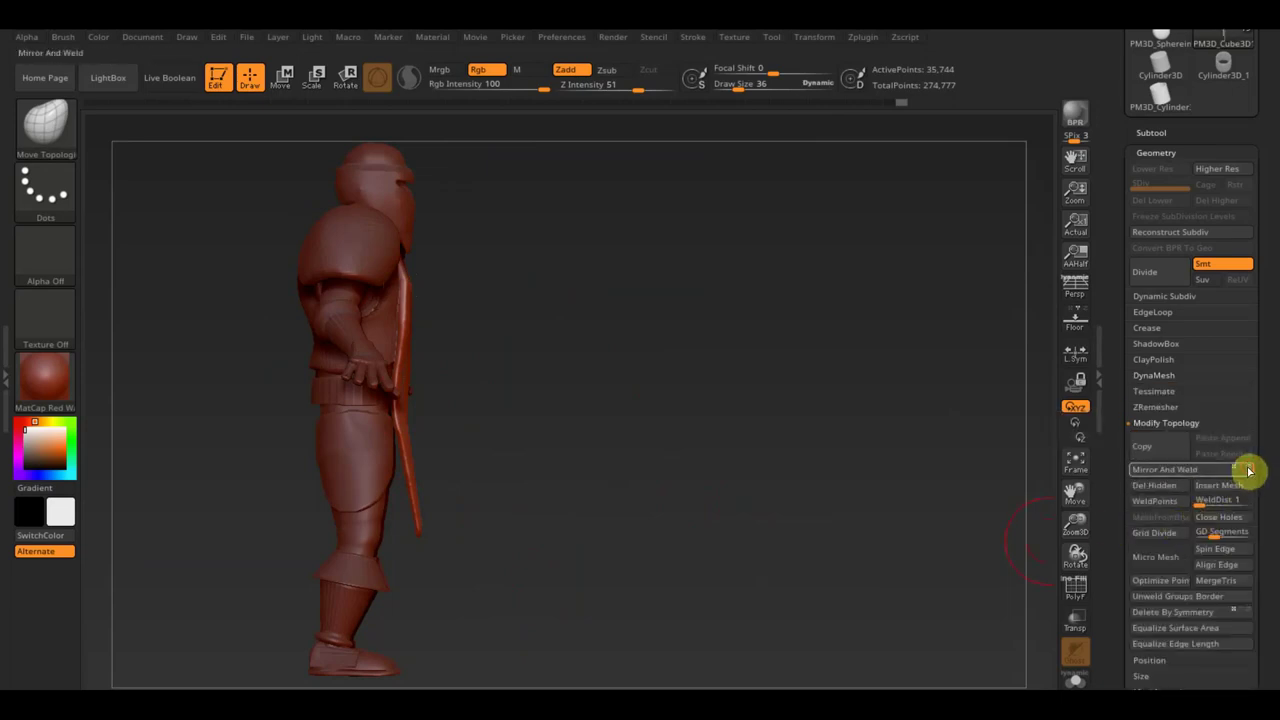
pyautogui.click(1187, 470)
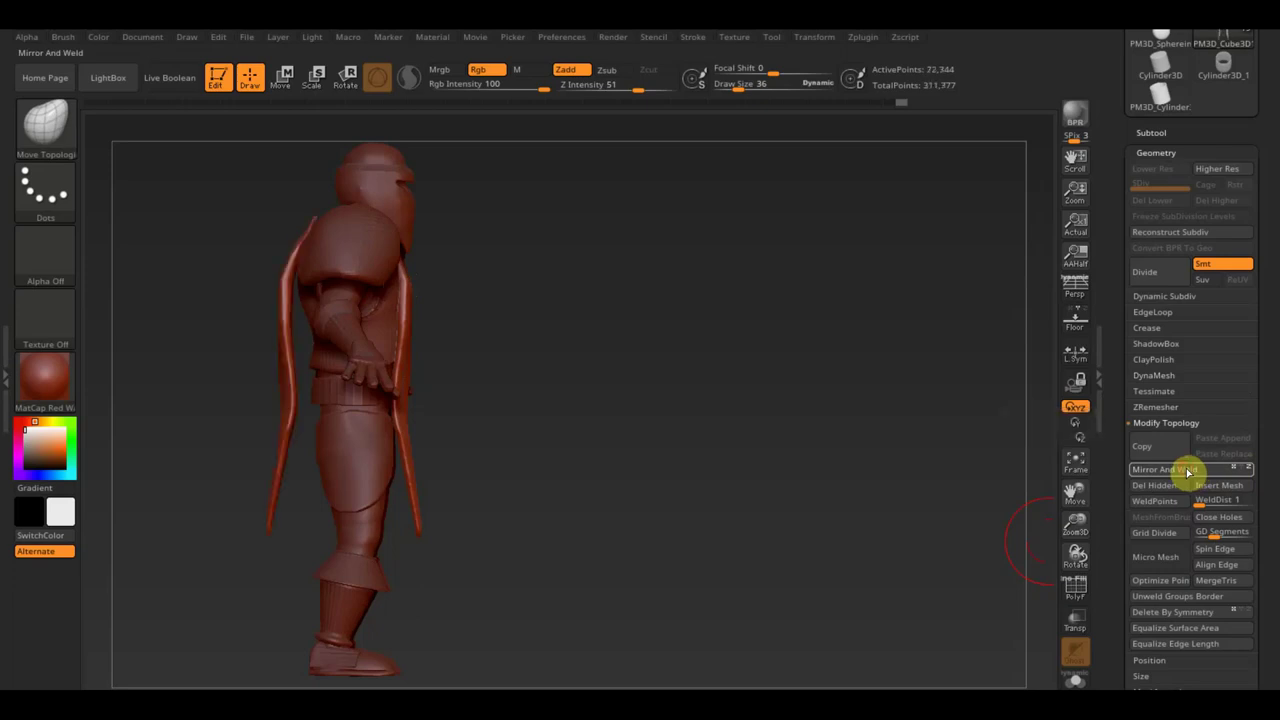
pyautogui.keyDown('ctrl'); pyautogui.moveTo(570, 603); pyautogui.dragTo(355, 168); pyautogui.keyUp('ctrl')
pyautogui.click(283, 77)
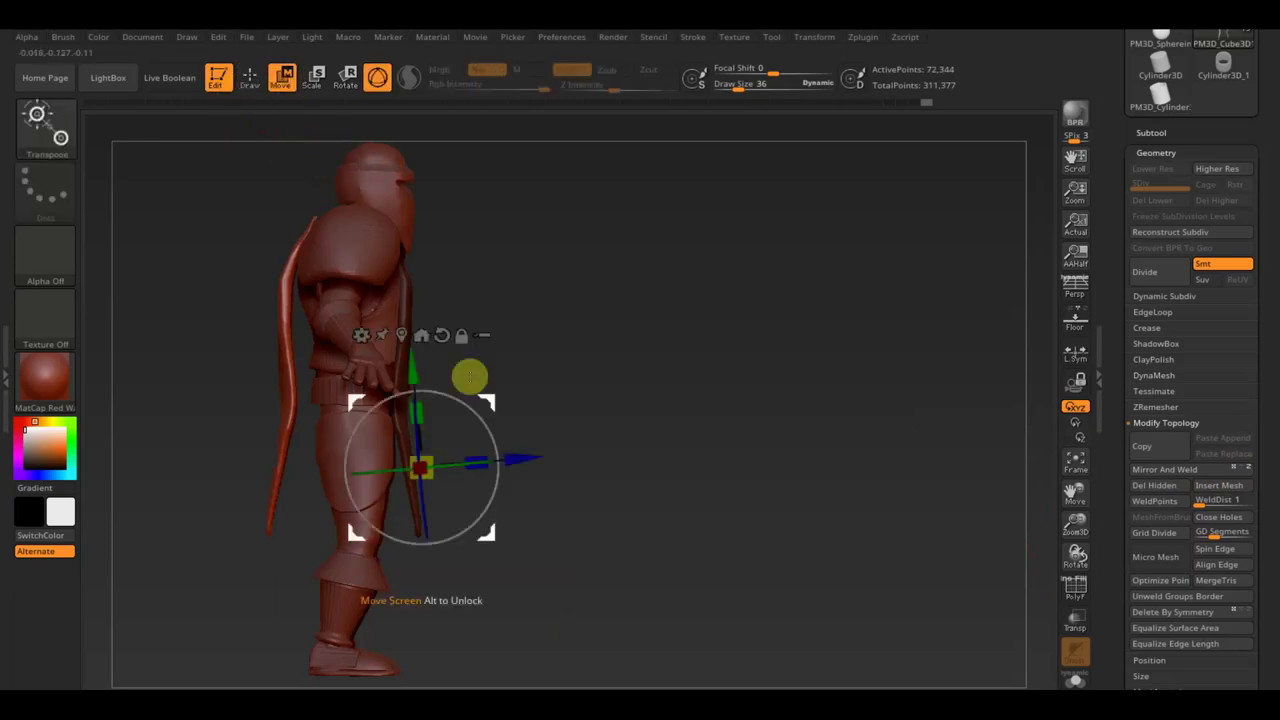
pyautogui.moveTo(520, 448); pyautogui.dragTo(541, 458)
pyautogui.moveTo(553, 455)
pyautogui.mouseDown()
pyautogui.moveTo(514, 428)
pyautogui.moveTo(753, 418)
pyautogui.moveTo(737, 428)
pyautogui.mouseUp()
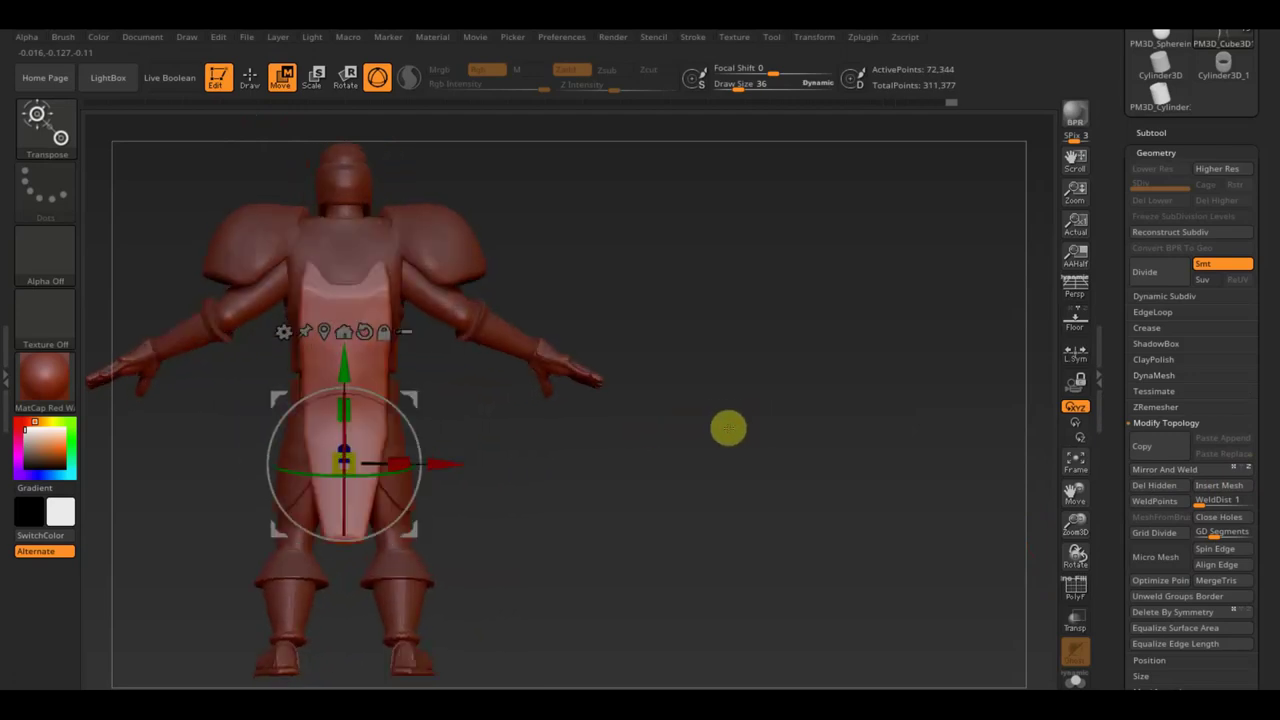
pyautogui.moveTo(342, 360); pyautogui.dragTo(341, 347)
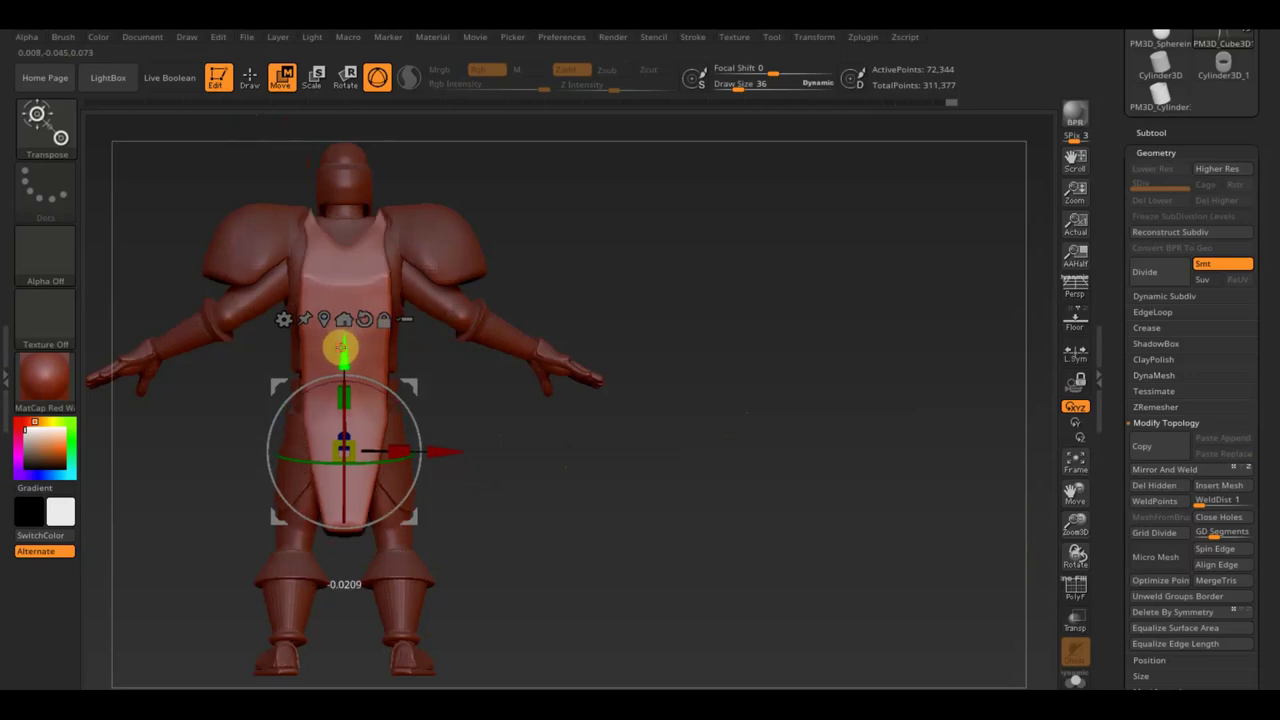
# Reshape the back plate near the shoulder from a three-quarter view
pyautogui.moveTo(697, 297); pyautogui.dragTo(620, 297)
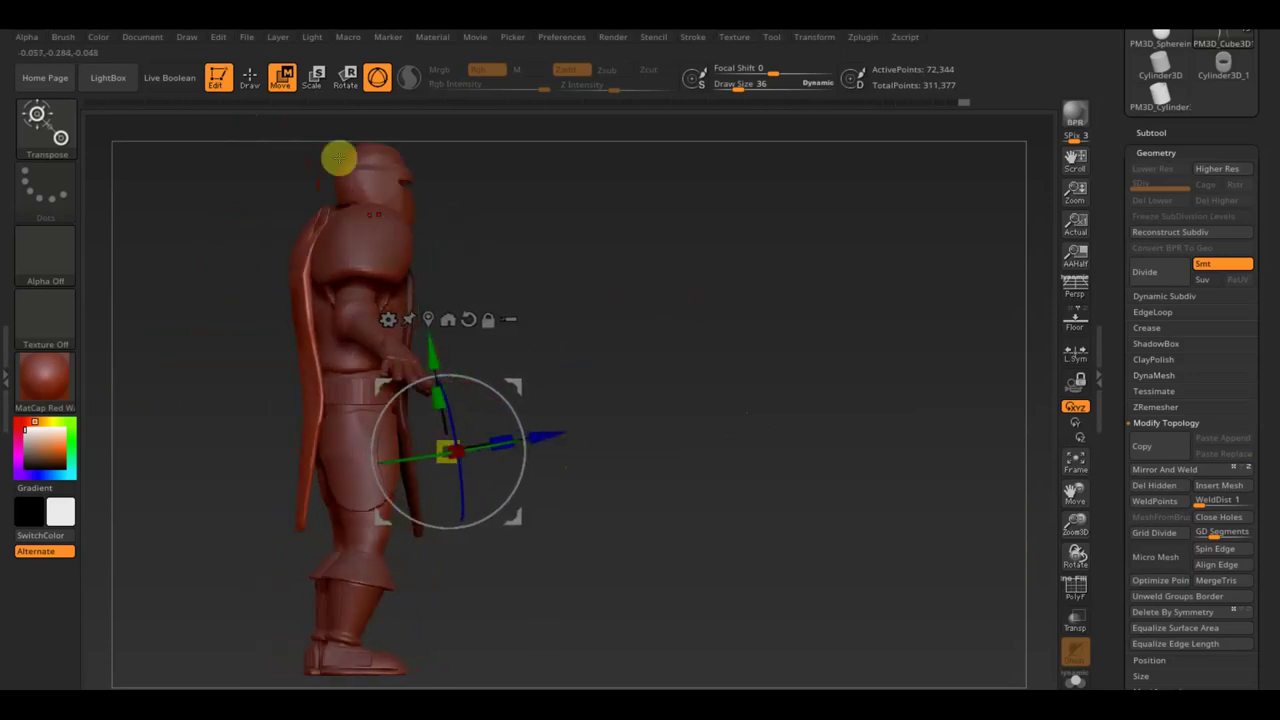
pyautogui.click(250, 77)
pyautogui.moveTo(560, 210)
pyautogui.mouseDown()
pyautogui.moveTo(511, 220)
pyautogui.moveTo(477, 263)
pyautogui.mouseUp()
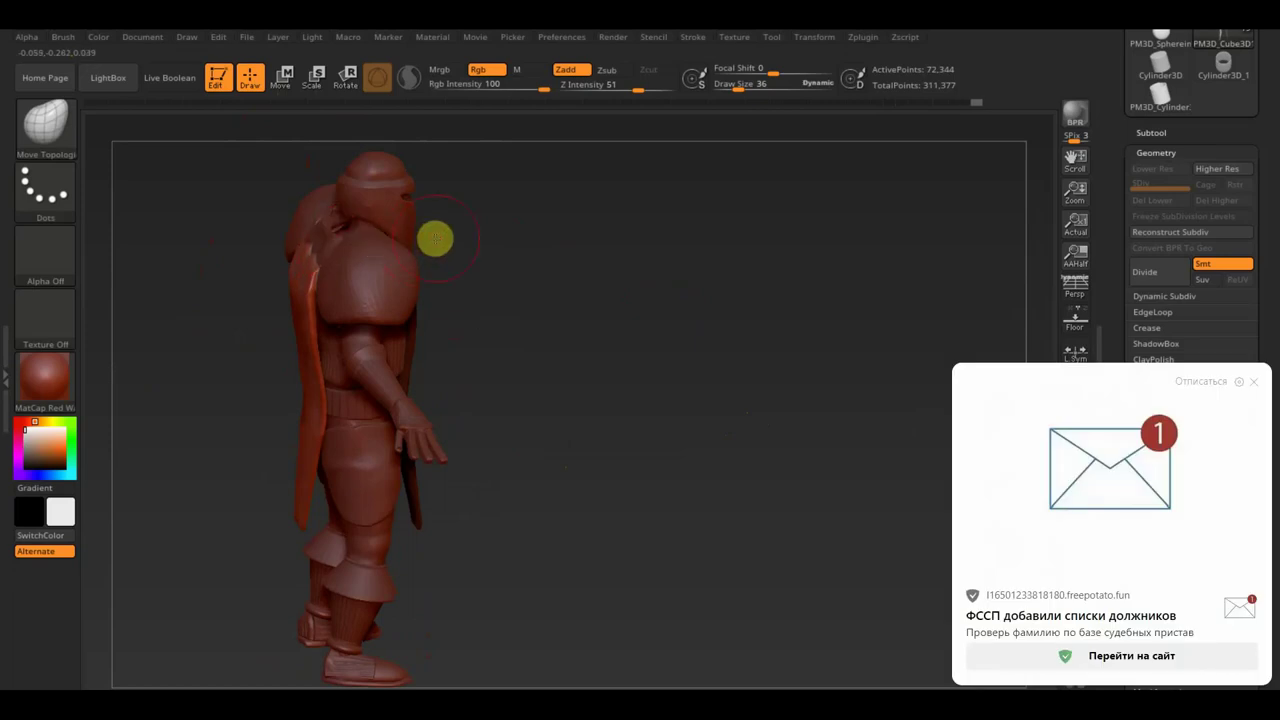
pyautogui.moveTo(323, 240); pyautogui.dragTo(339, 249)
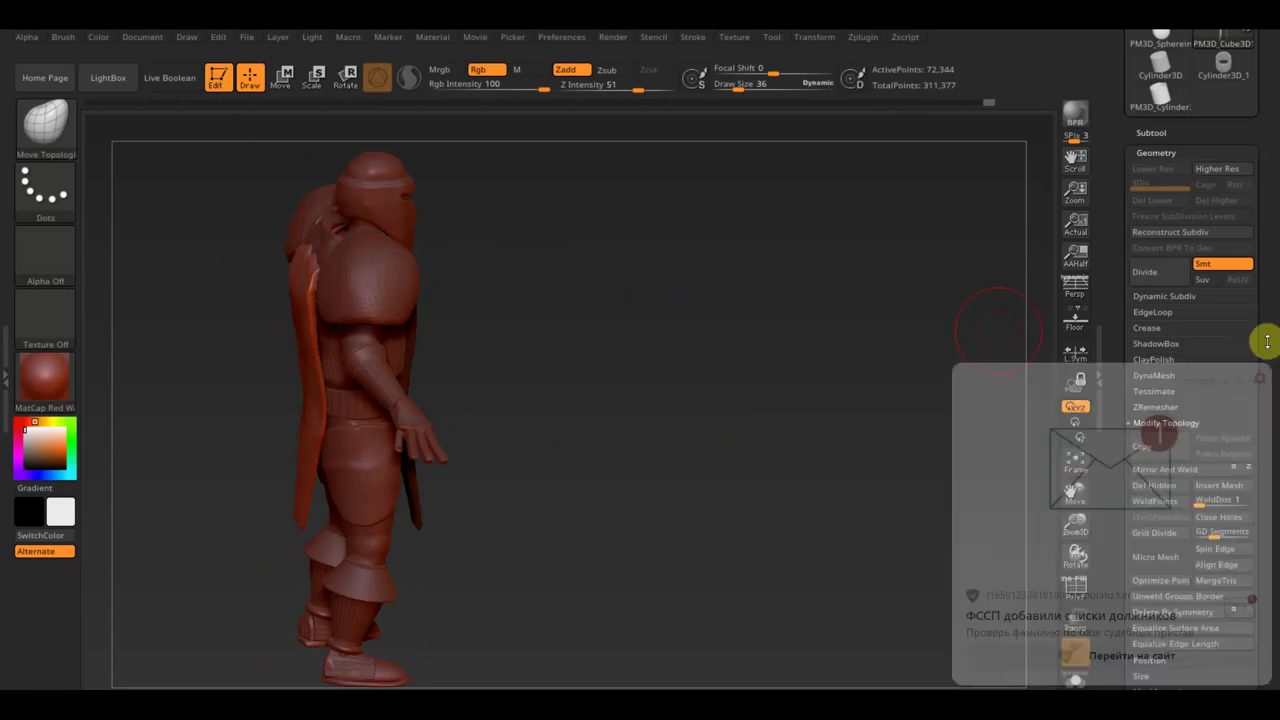
pyautogui.click(1151, 132)
# Solo the tabard and, with Move Topological, pull down its upper-left part and front folds
pyautogui.keyDown('shift'); pyautogui.click(1248, 261); pyautogui.keyUp('shift')
pyautogui.press('b')
pyautogui.press('m')
pyautogui.press('t')
pyautogui.moveTo(688, 334); pyautogui.dragTo(614, 346)
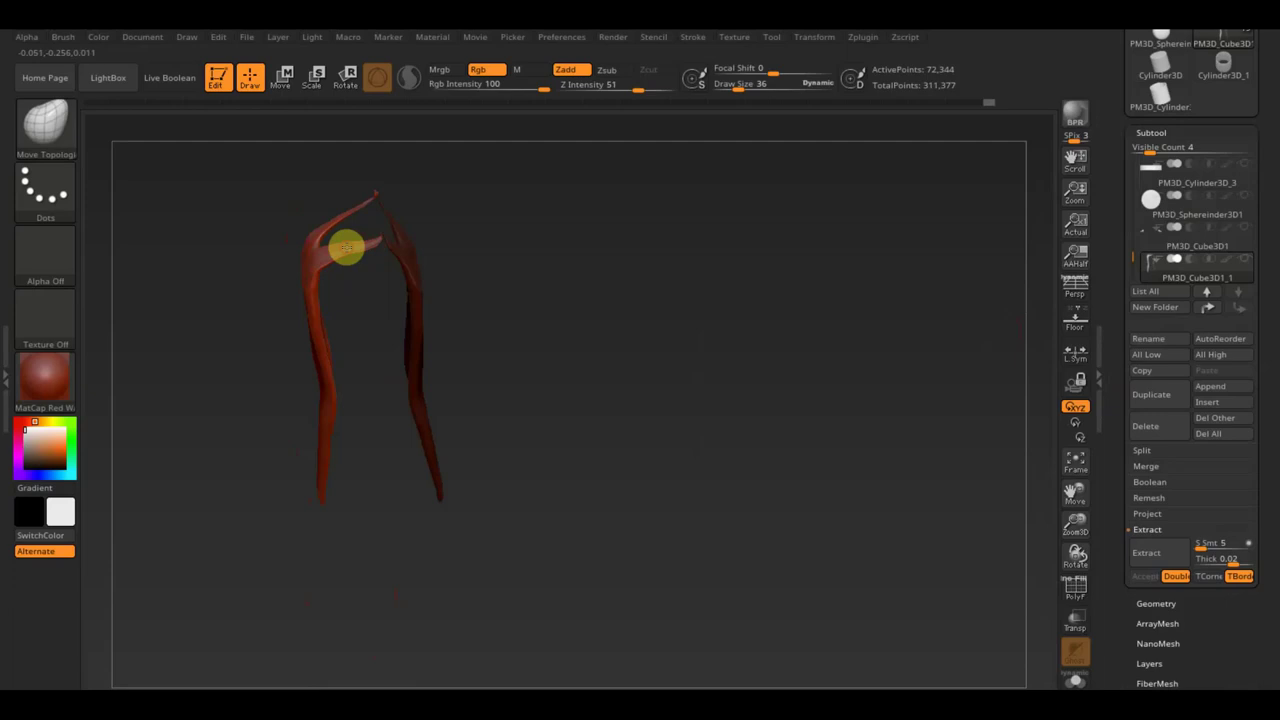
pyautogui.moveTo(333, 224)
pyautogui.mouseDown()
pyautogui.moveTo(317, 263)
pyautogui.moveTo(369, 236)
pyautogui.moveTo(315, 262)
pyautogui.mouseUp()
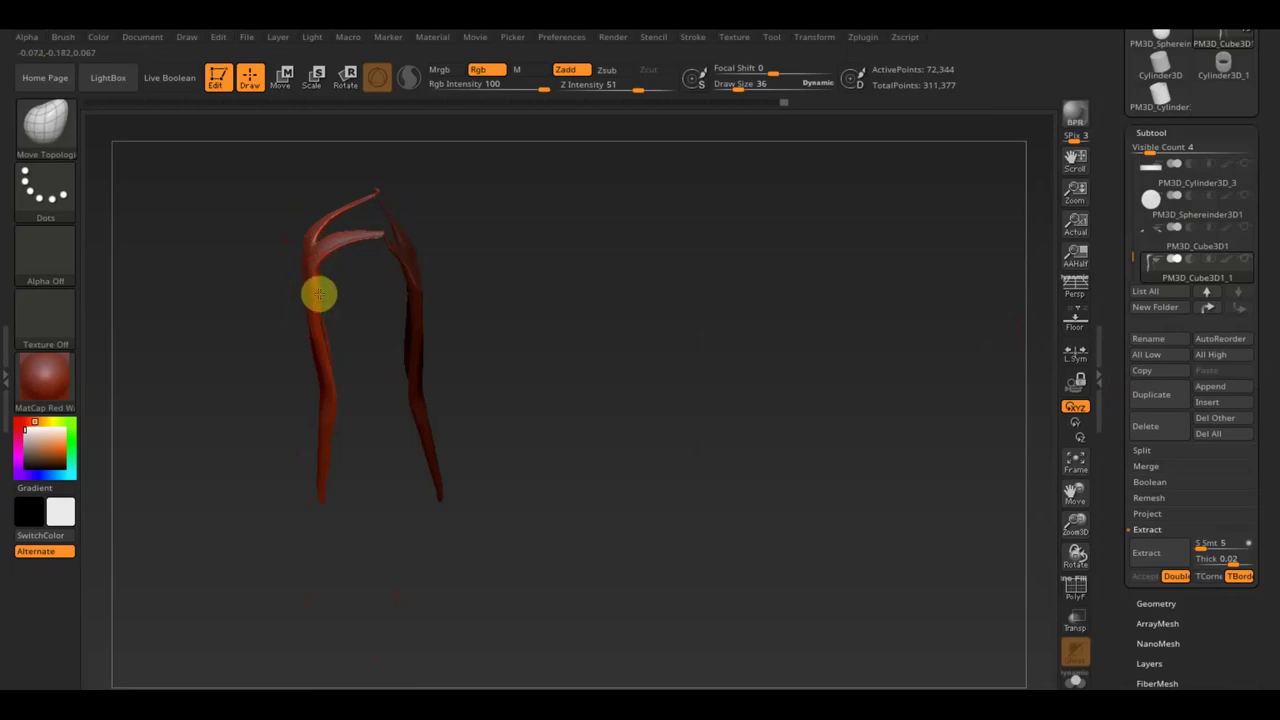
pyautogui.moveTo(423, 289)
pyautogui.mouseDown()
pyautogui.moveTo(700, 209)
pyautogui.moveTo(611, 276)
pyautogui.moveTo(577, 343)
pyautogui.moveTo(474, 317)
pyautogui.moveTo(349, 314)
pyautogui.mouseUp()
pyautogui.moveTo(310, 246)
pyautogui.mouseDown()
pyautogui.moveTo(306, 280)
pyautogui.moveTo(320, 283)
pyautogui.moveTo(311, 238)
pyautogui.mouseUp()
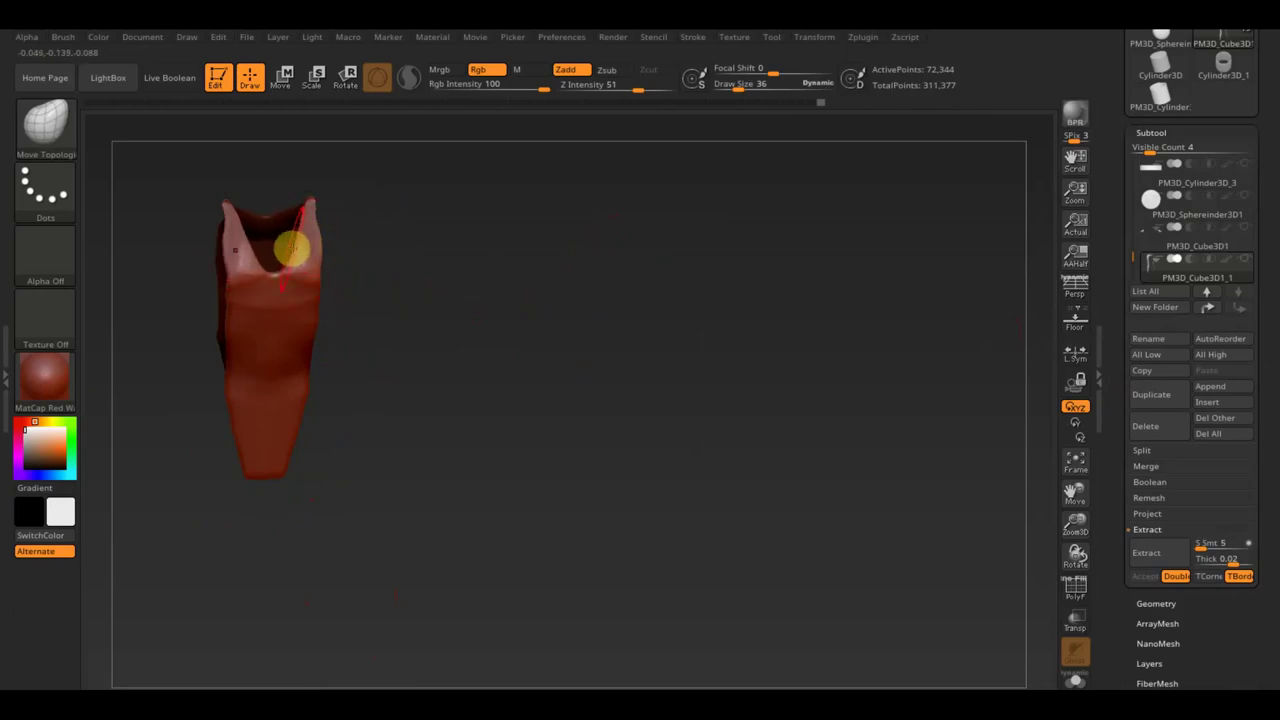
pyautogui.moveTo(260, 268)
pyautogui.mouseDown()
pyautogui.moveTo(230, 225)
pyautogui.moveTo(241, 281)
pyautogui.mouseUp()
# Reshape the left plate's upper edge and inspect the plates from several angles, ending front-on
pyautogui.moveTo(330, 300)
pyautogui.mouseDown()
pyautogui.moveTo(531, 306)
pyautogui.moveTo(449, 280)
pyautogui.mouseUp()
pyautogui.moveTo(258, 294); pyautogui.dragTo(267, 280)
pyautogui.moveTo(626, 274); pyautogui.dragTo(626, 300)
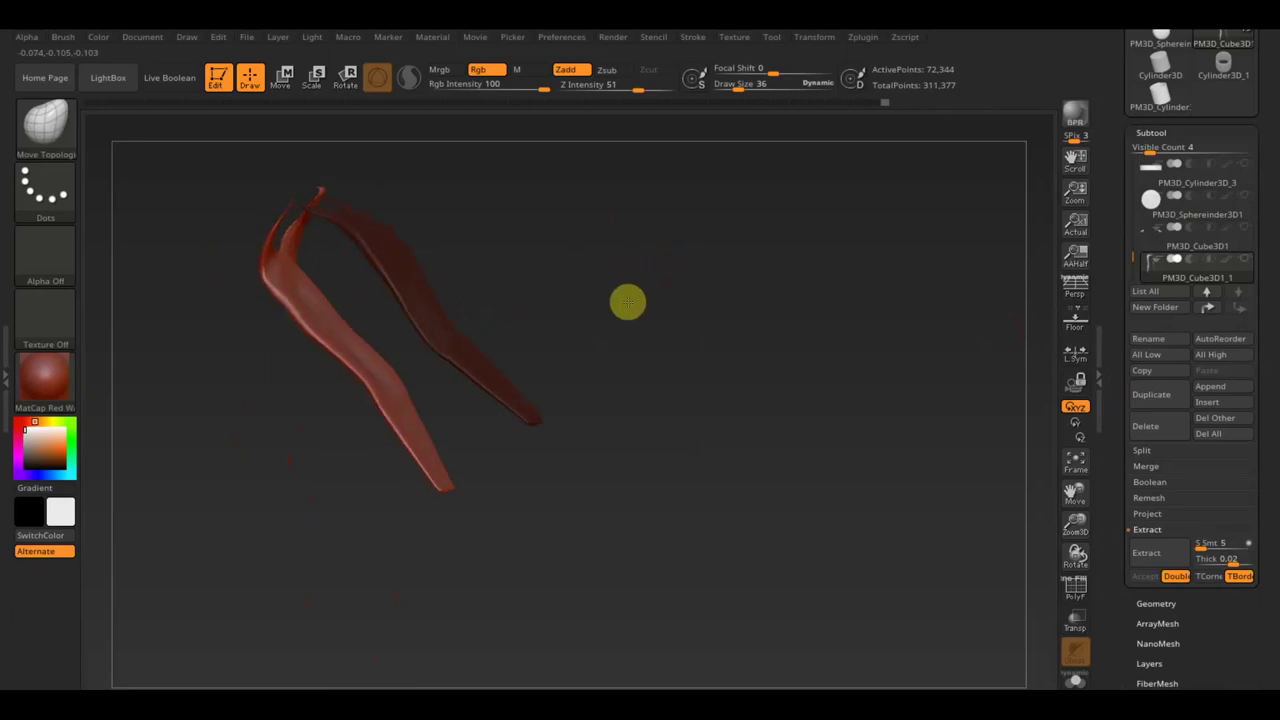
pyautogui.moveTo(528, 280); pyautogui.dragTo(528, 271)
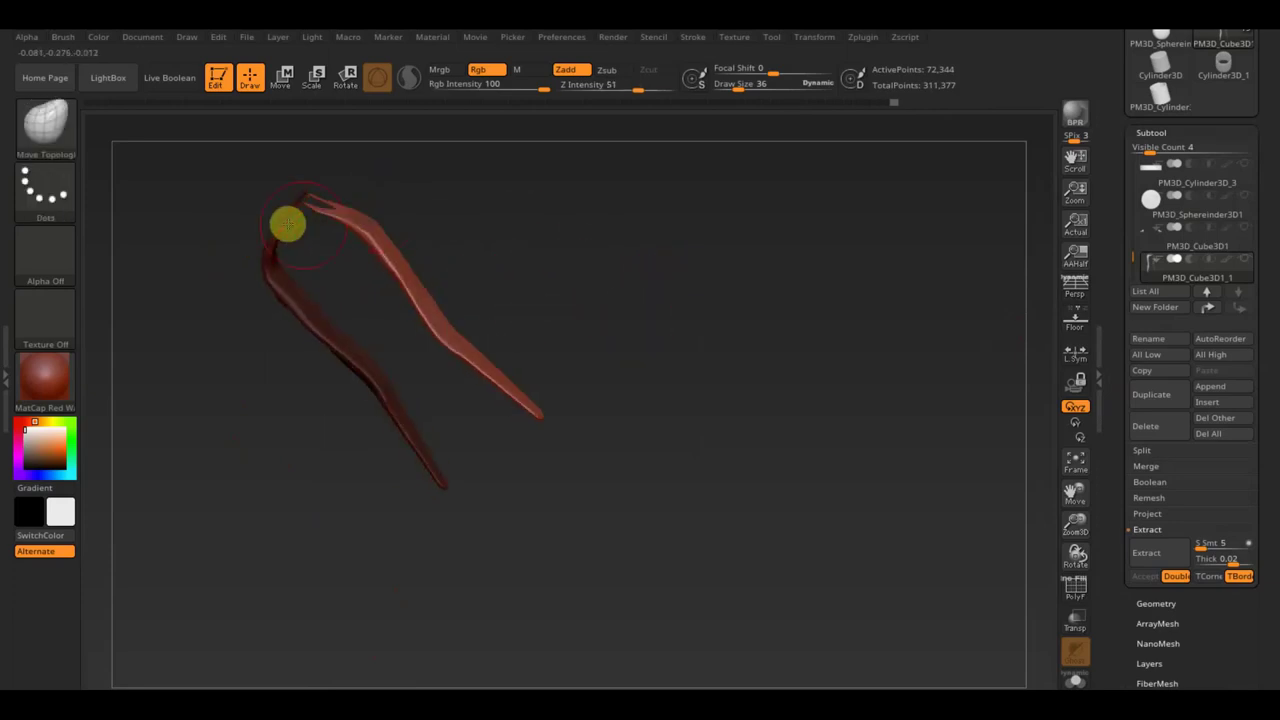
pyautogui.moveTo(505, 280)
pyautogui.mouseDown()
pyautogui.moveTo(523, 286)
pyautogui.moveTo(517, 331)
pyautogui.moveTo(342, 220)
pyautogui.moveTo(354, 271)
pyautogui.moveTo(314, 257)
pyautogui.mouseUp()
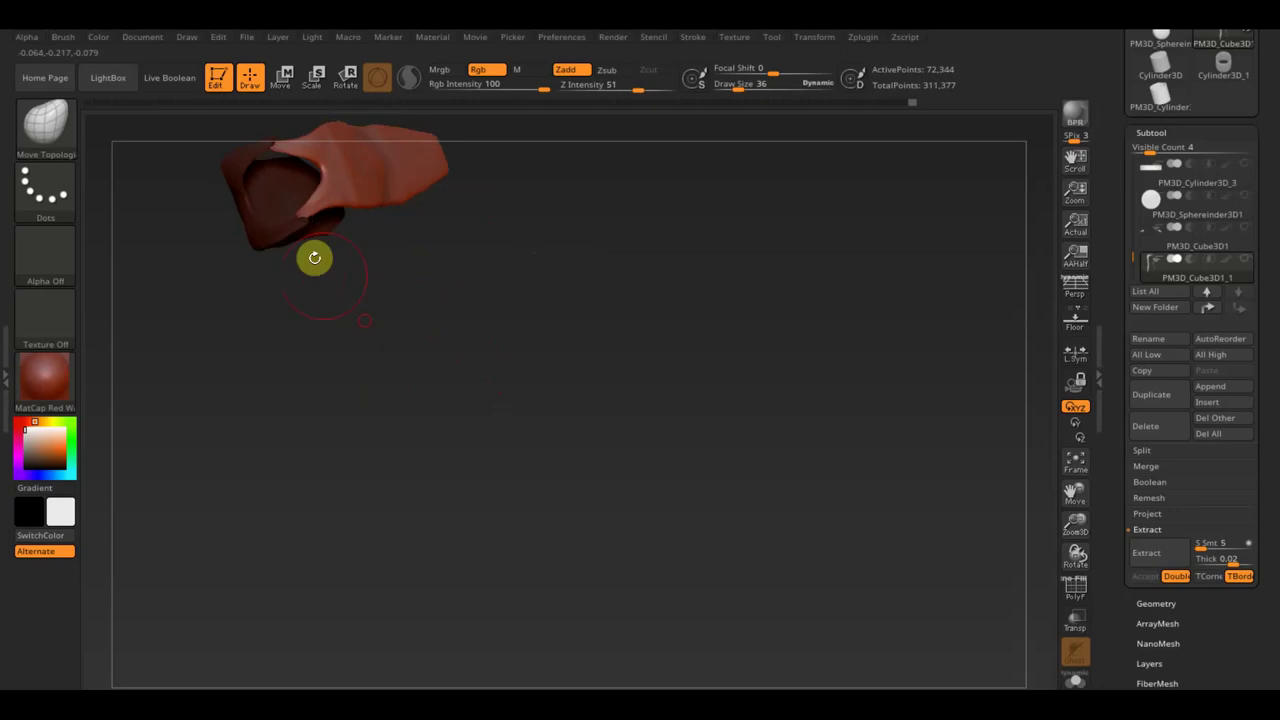
pyautogui.moveTo(333, 210)
pyautogui.mouseDown()
pyautogui.moveTo(349, 171)
pyautogui.moveTo(449, 206)
pyautogui.mouseUp()
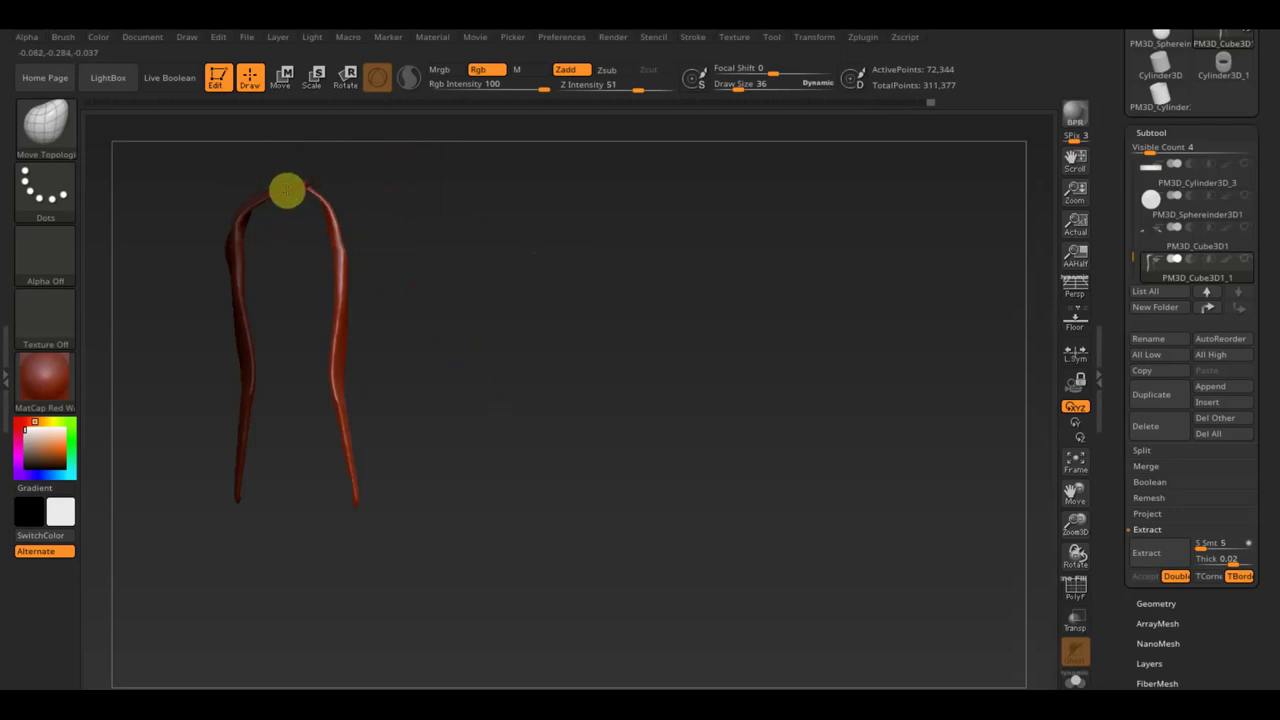
pyautogui.moveTo(296, 185)
pyautogui.mouseDown()
pyautogui.moveTo(391, 300)
pyautogui.moveTo(303, 195)
pyautogui.mouseUp()
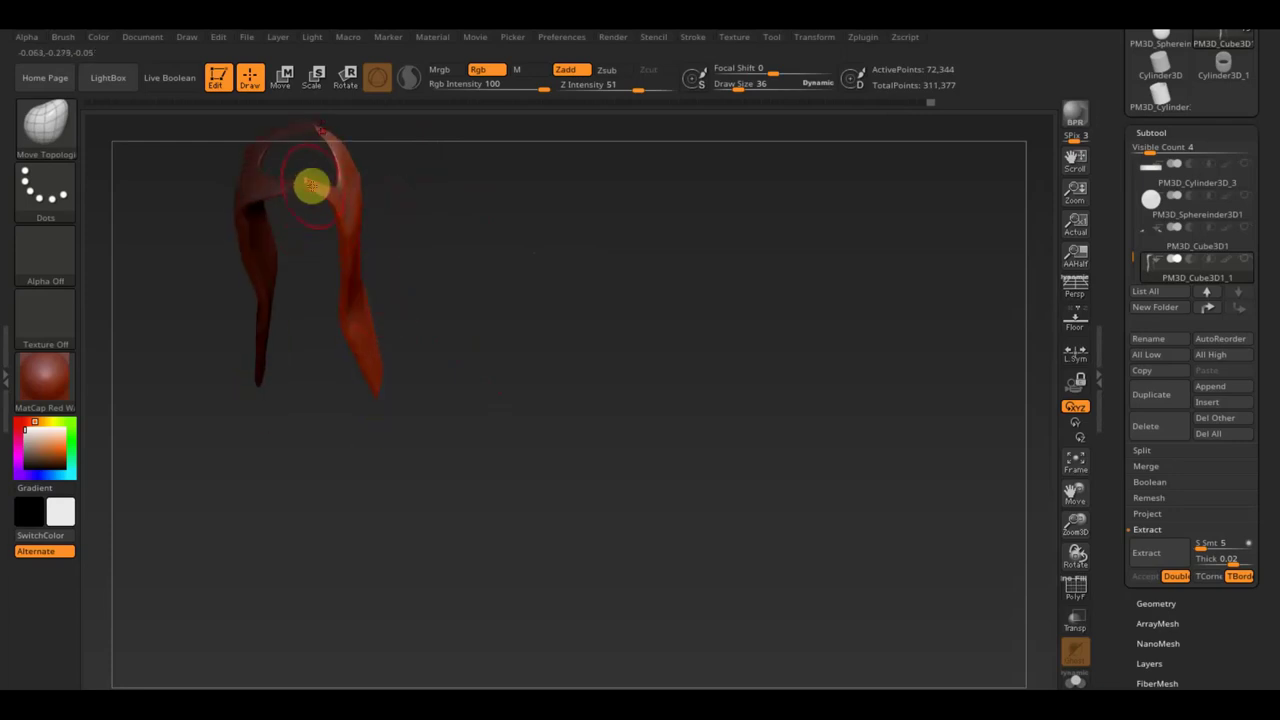
pyautogui.moveTo(440, 220); pyautogui.dragTo(377, 194)
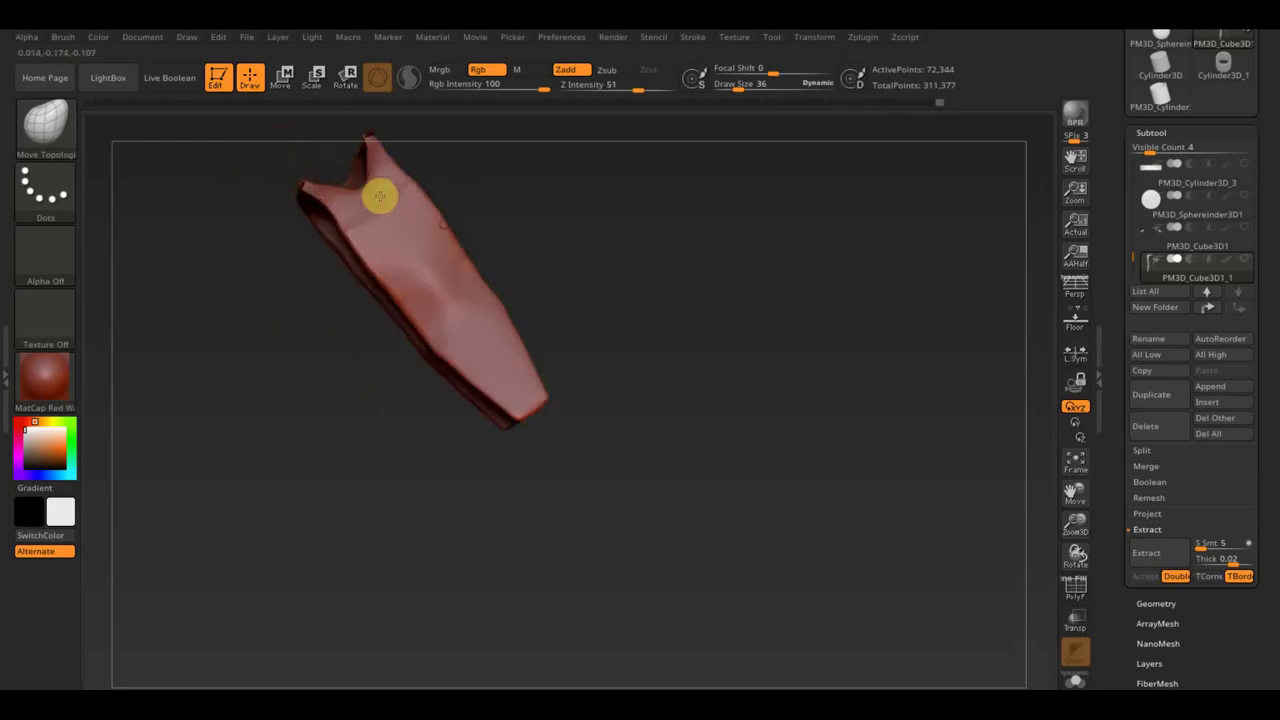
pyautogui.keyDown('shift'); pyautogui.moveTo(509, 191); pyautogui.dragTo(523, 215); pyautogui.keyUp('shift')
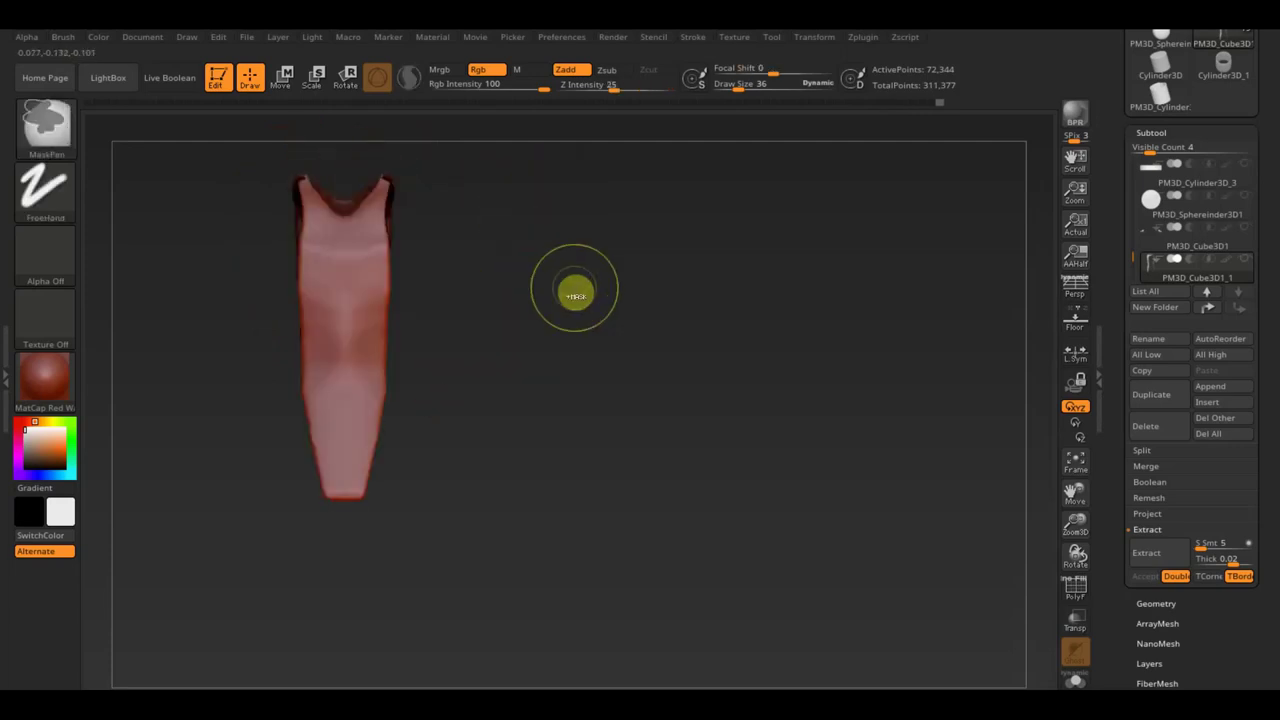
pyautogui.moveTo(1195, 262)
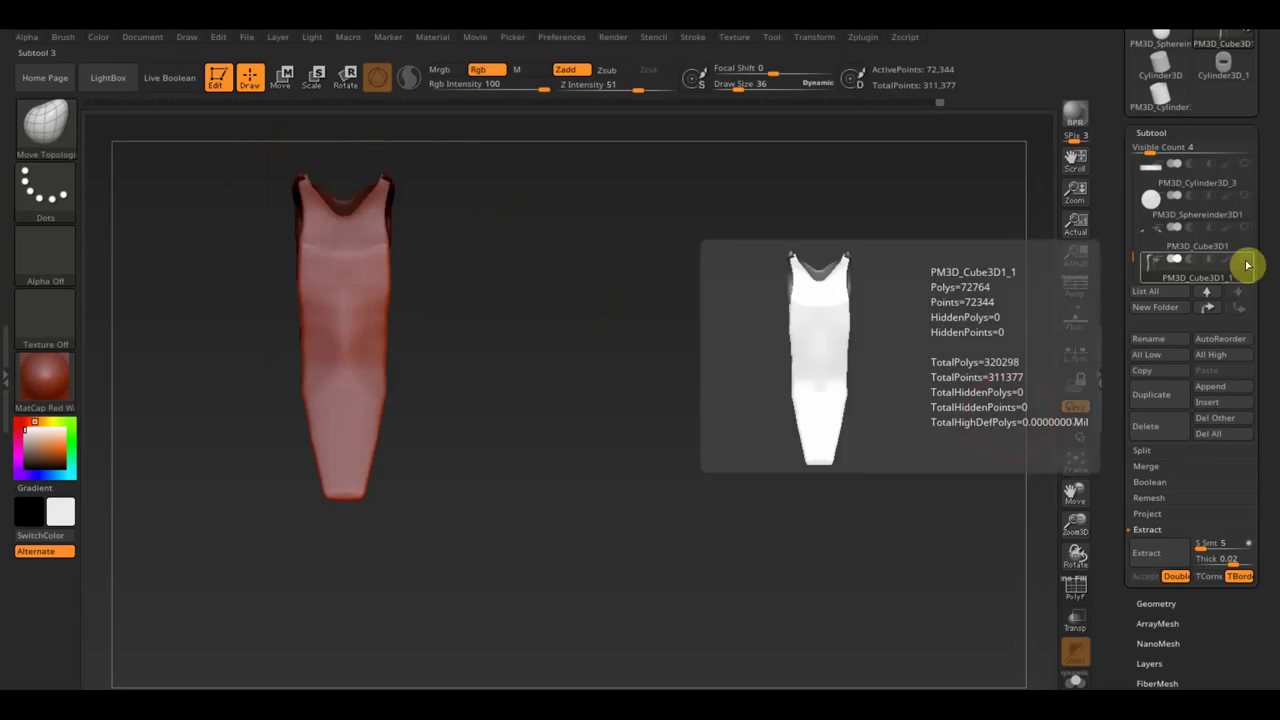
# Unsolo, shape the tabard's lower-left edge against the reference image, and save the project
pyautogui.keyDown('shift'); pyautogui.click(1245, 261); pyautogui.keyUp('shift')
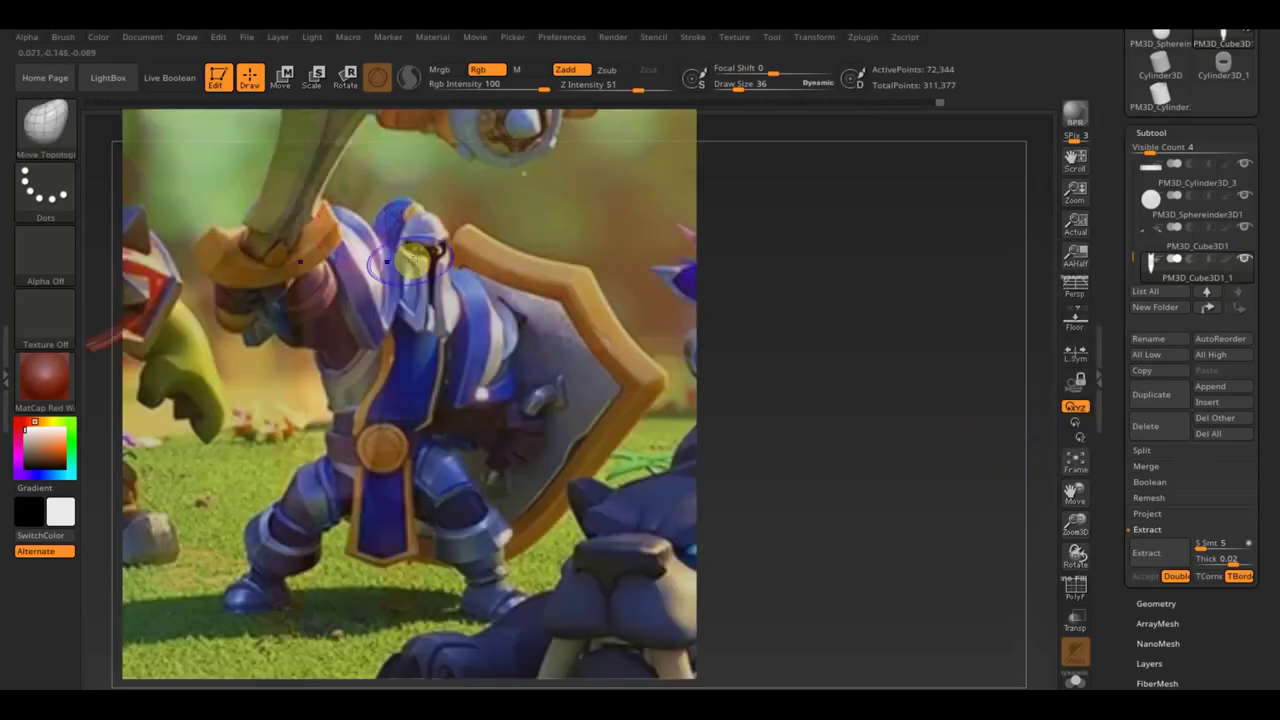
pyautogui.press('shift')
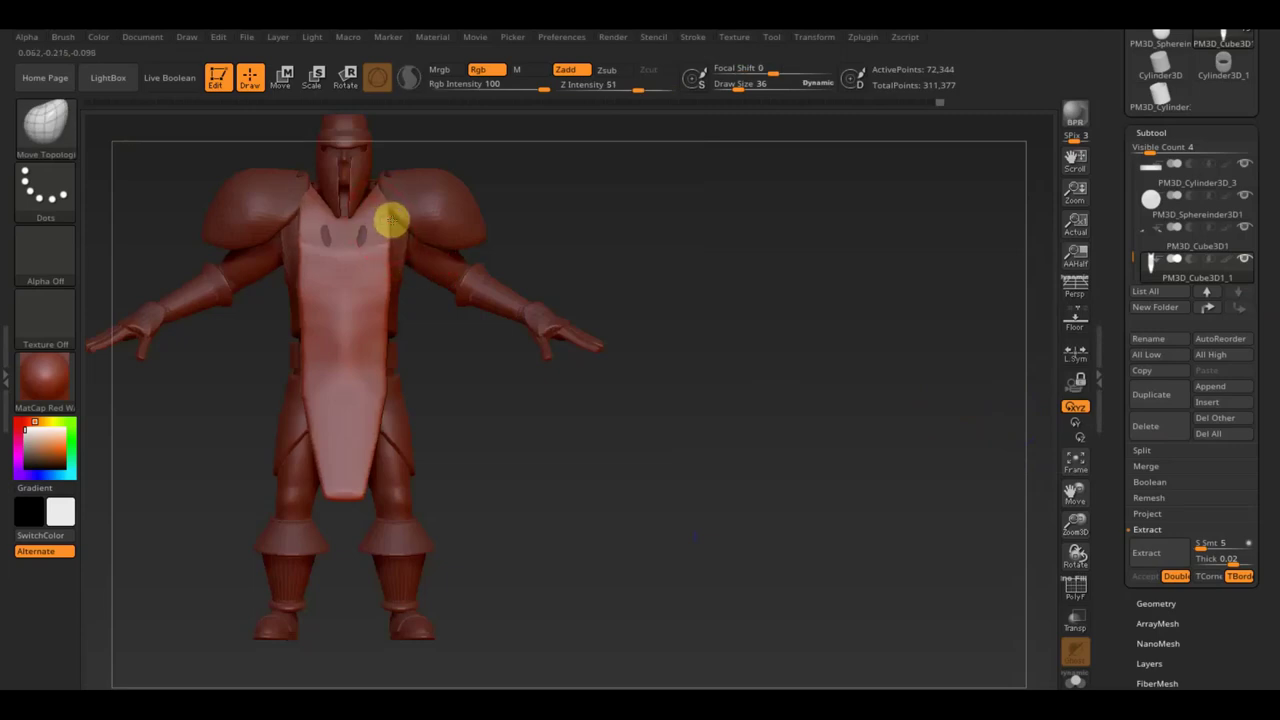
pyautogui.moveTo(364, 204); pyautogui.dragTo(328, 197)
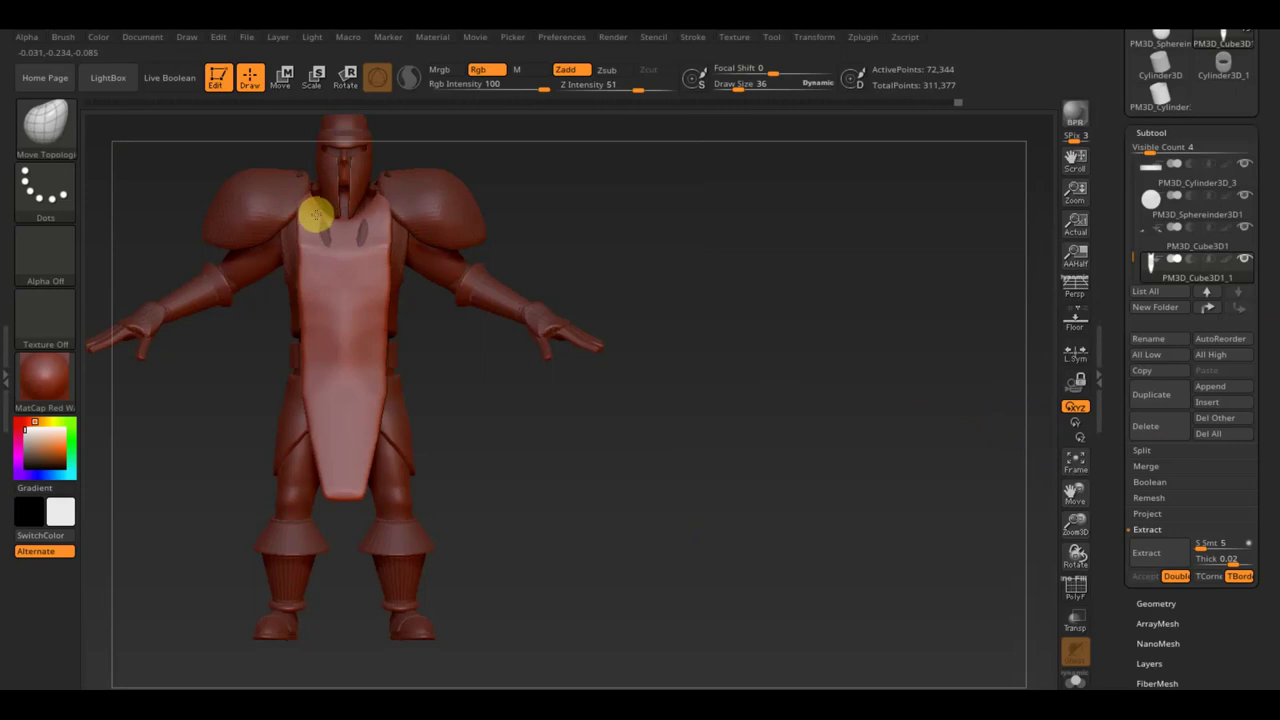
pyautogui.moveTo(337, 234)
pyautogui.mouseDown()
pyautogui.moveTo(497, 191)
pyautogui.moveTo(600, 190)
pyautogui.moveTo(394, 240)
pyautogui.mouseUp()
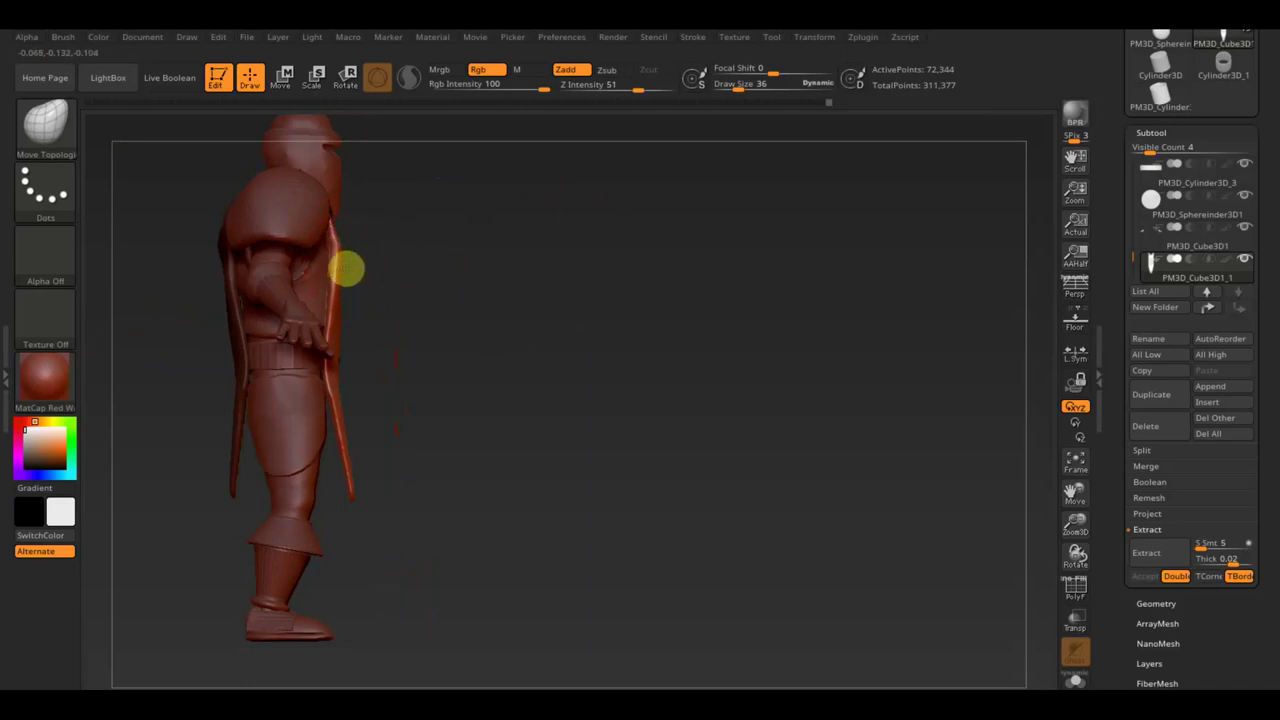
pyautogui.moveTo(449, 346); pyautogui.dragTo(472, 404)
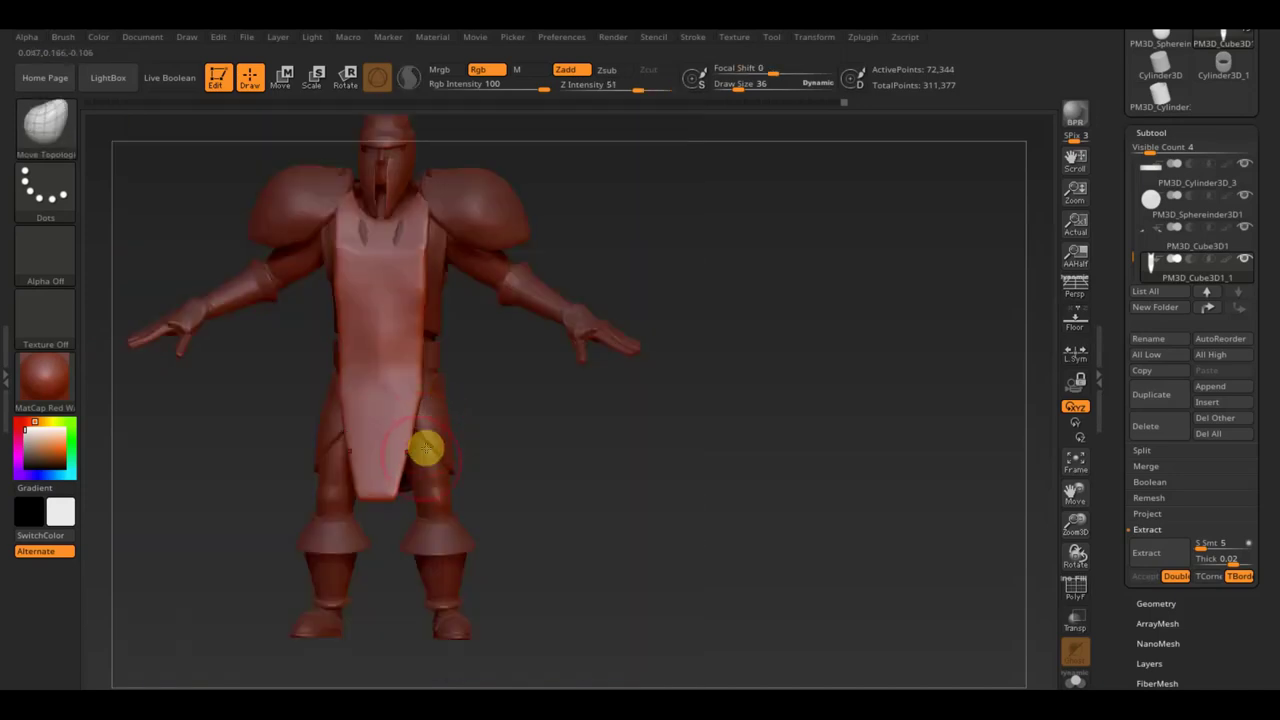
pyautogui.moveTo(372, 495); pyautogui.dragTo(346, 447)
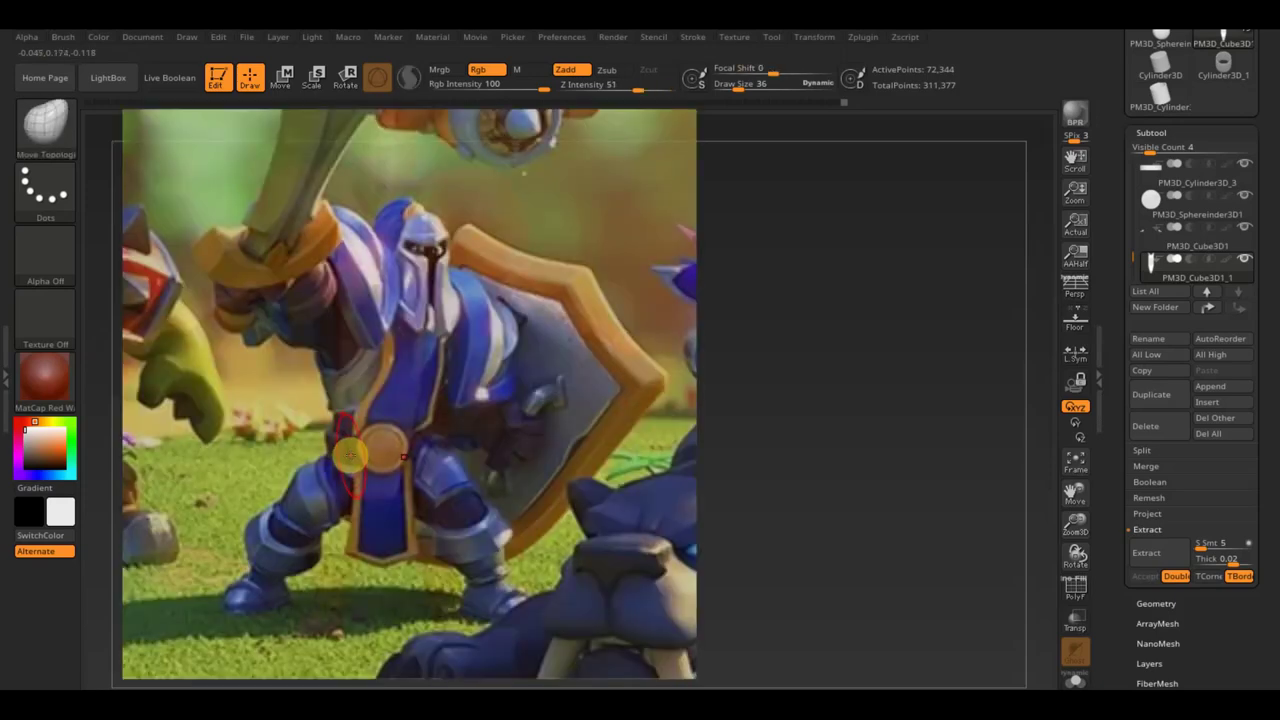
pyautogui.press('shift')
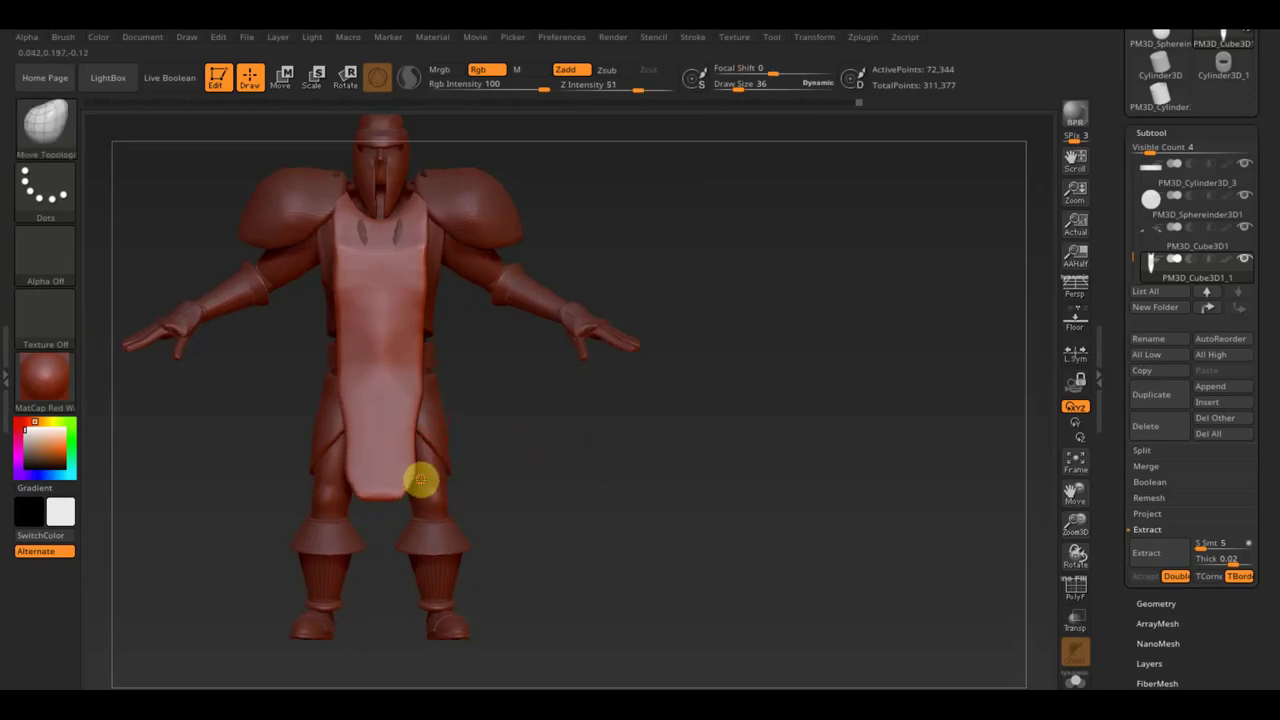
pyautogui.hotkey('ctrl', 's')
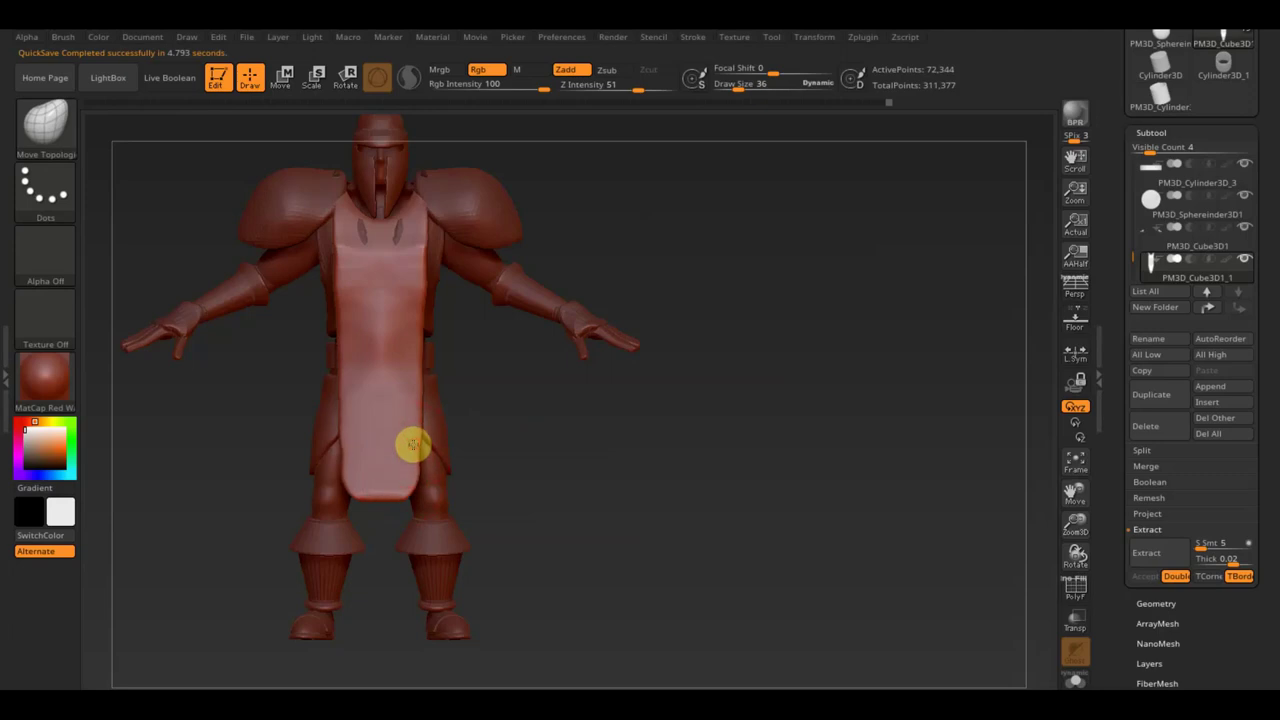
# Refine the lower front plate and slice its lower corner off along a diagonal
pyautogui.moveTo(416, 450); pyautogui.dragTo(417, 347)
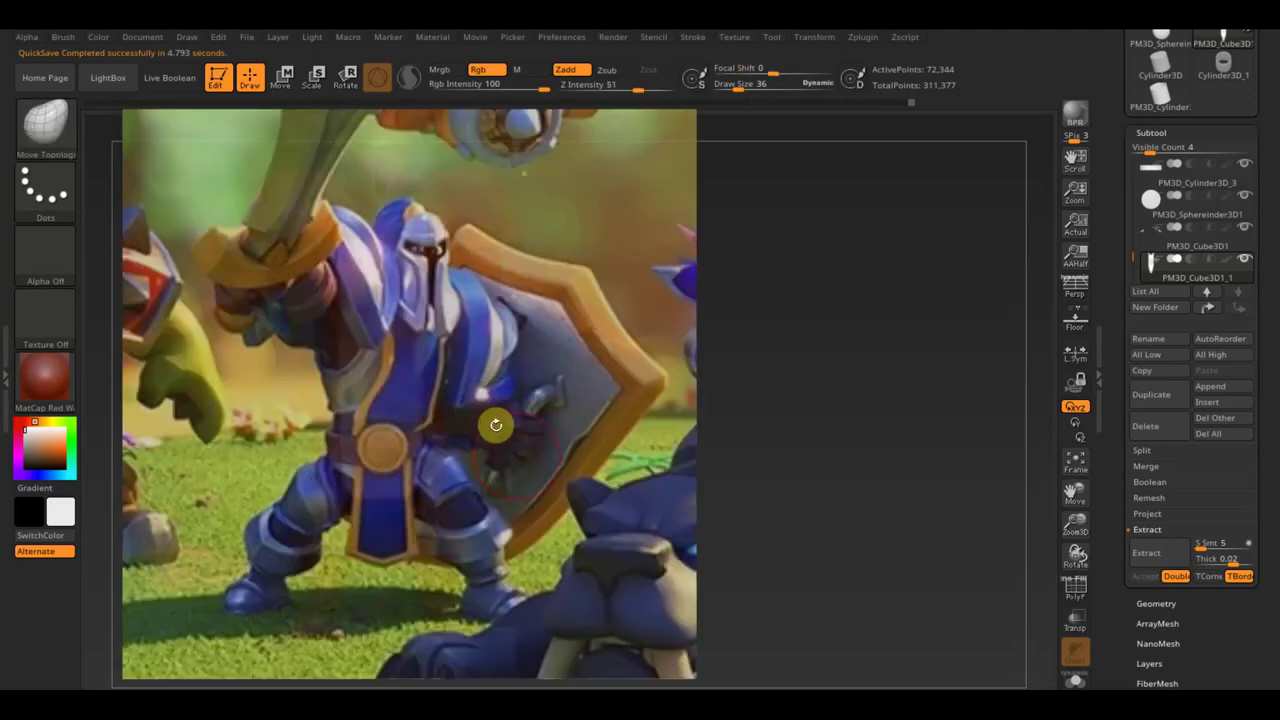
pyautogui.hotkey('ctrl', 'shift')
pyautogui.moveTo(420, 592)
pyautogui.keyDown('ctrl'); pyautogui.keyDown('shift'); pyautogui.mouseDown()
pyautogui.moveTo(318, 497)
pyautogui.moveTo(295, 431)
pyautogui.mouseUp(); pyautogui.keyUp('shift'); pyautogui.keyUp('ctrl')
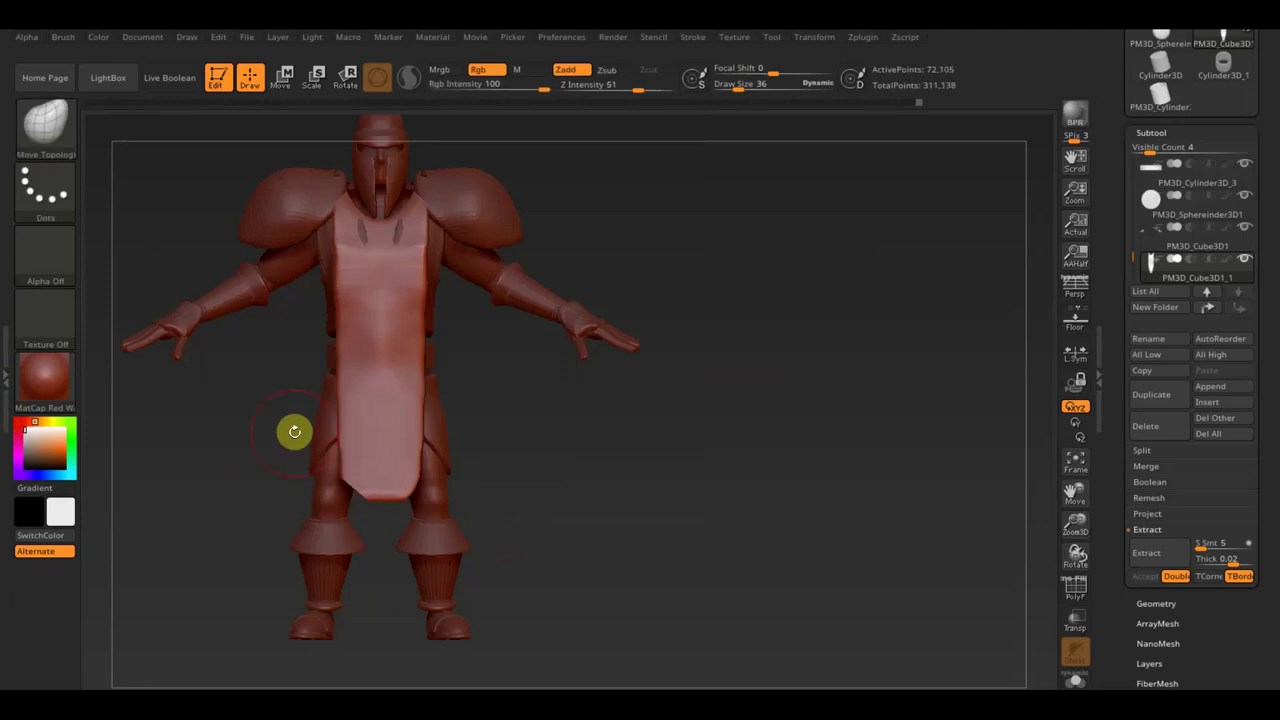
# Mirror And Weld again and slice across the hips so the hem forms a V tip
pyautogui.click(1156, 604)
pyautogui.click(1190, 470)
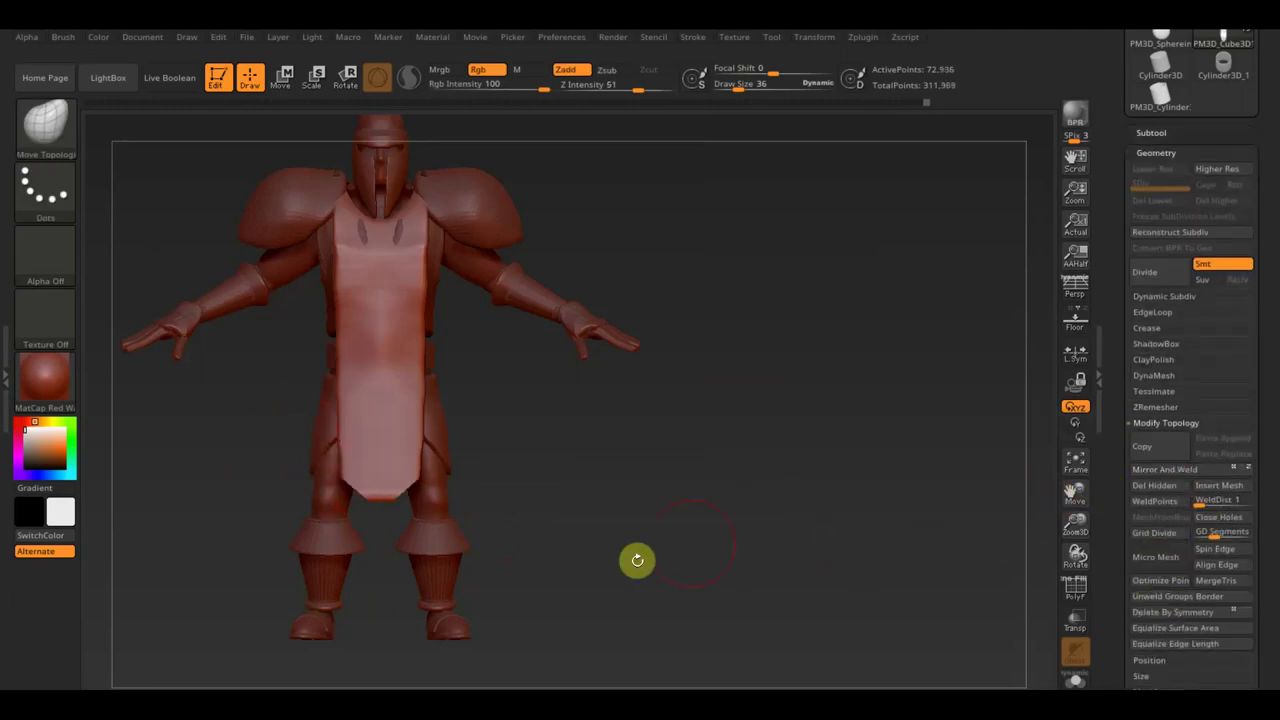
pyautogui.hotkey('ctrl', 'shift')
pyautogui.keyDown('ctrl'); pyautogui.keyDown('shift'); pyautogui.moveTo(397, 518); pyautogui.dragTo(300, 450); pyautogui.keyUp('shift'); pyautogui.keyUp('ctrl')
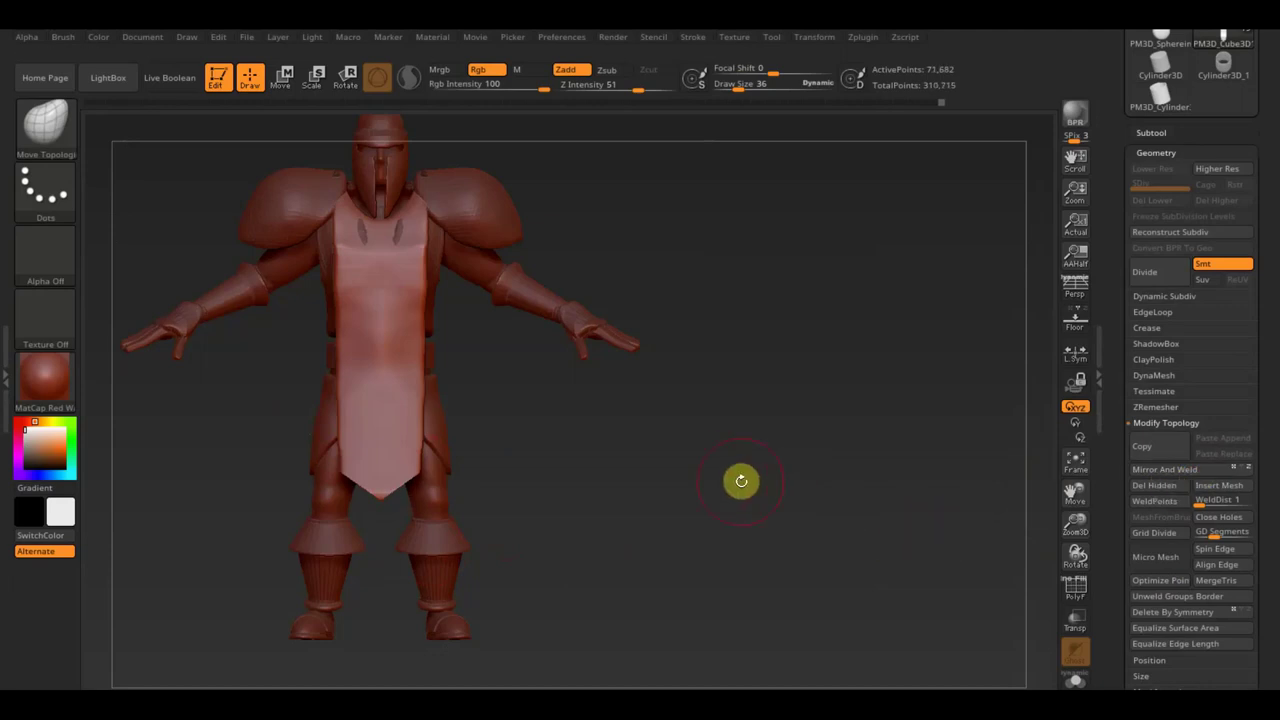
# From a side view, mask and invert around the back plate for moving
pyautogui.moveTo(700, 471)
pyautogui.mouseDown()
pyautogui.moveTo(620, 480)
pyautogui.moveTo(600, 469)
pyautogui.mouseUp()
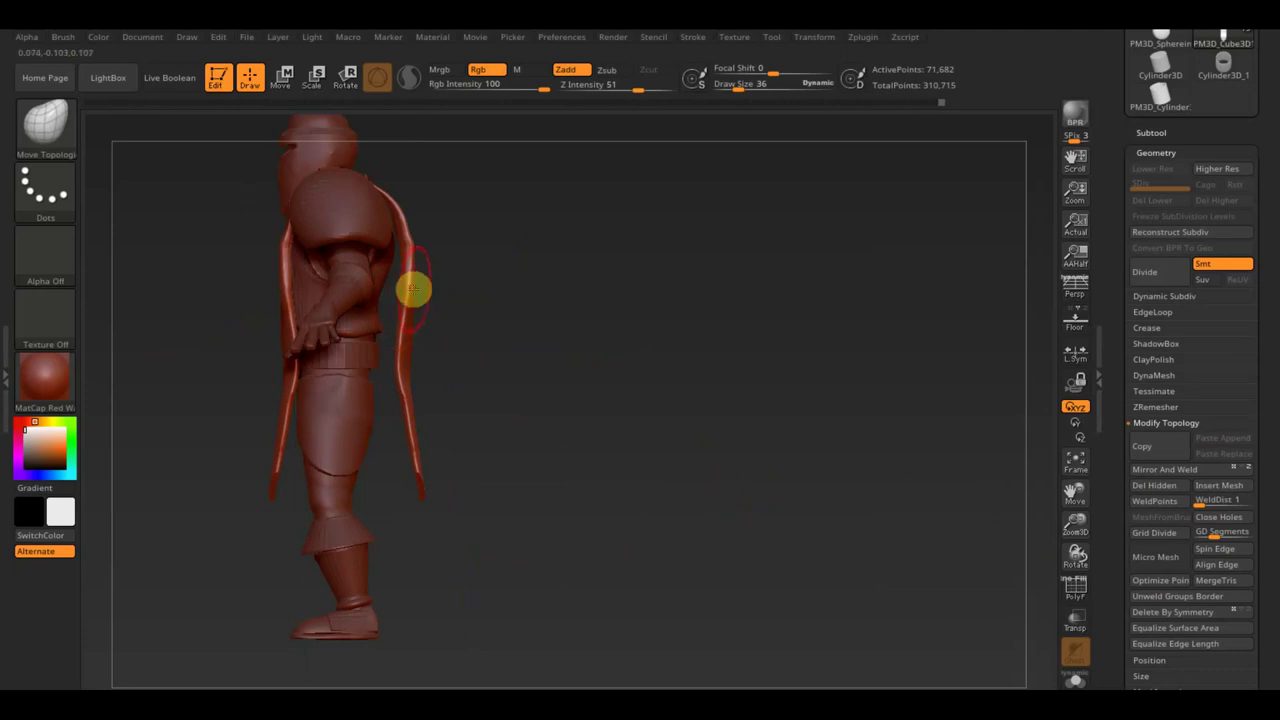
pyautogui.keyDown('ctrl'); pyautogui.moveTo(538, 542); pyautogui.dragTo(343, 150); pyautogui.keyUp('ctrl')
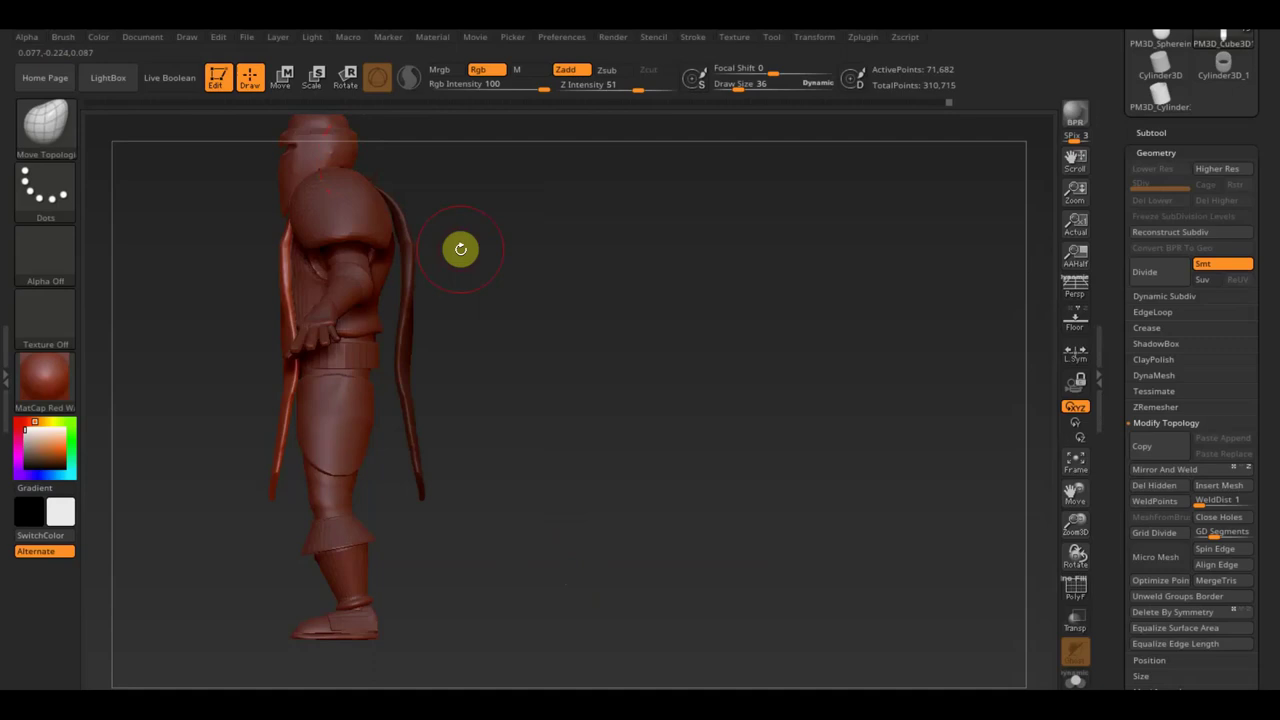
pyautogui.keyDown('ctrl'); pyautogui.click(484, 279); pyautogui.keyUp('ctrl')
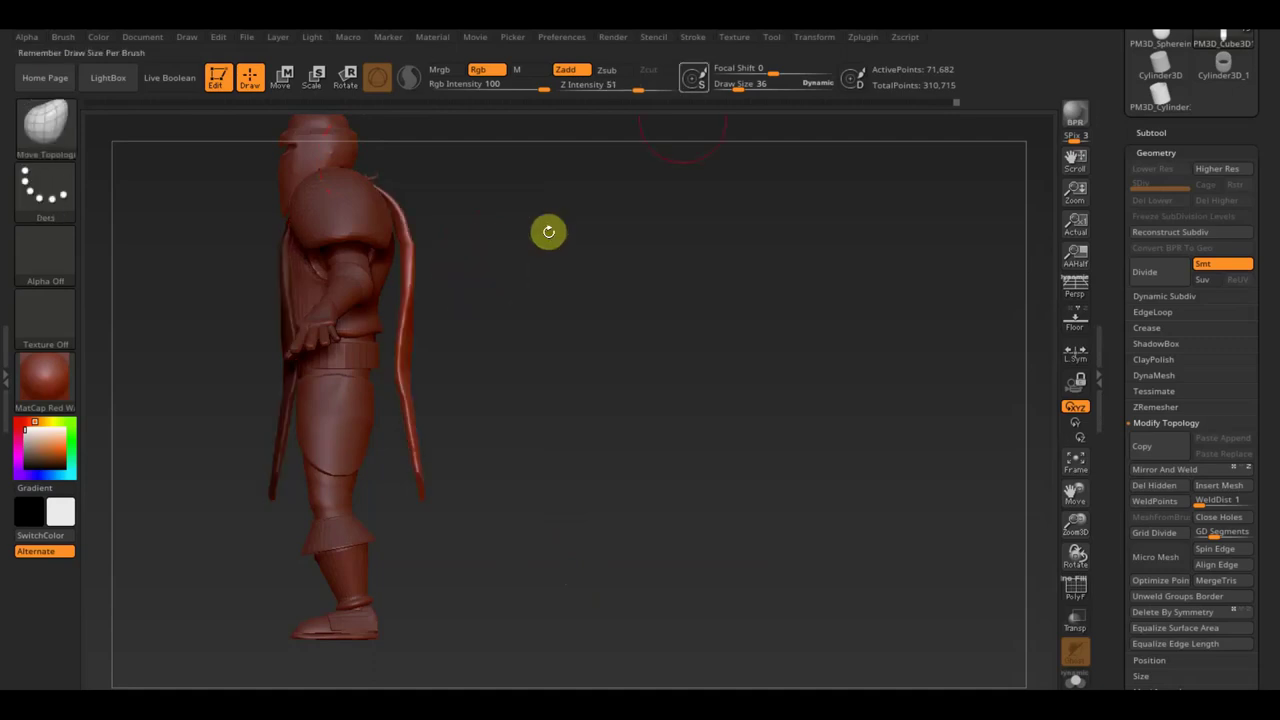
pyautogui.click(284, 77)
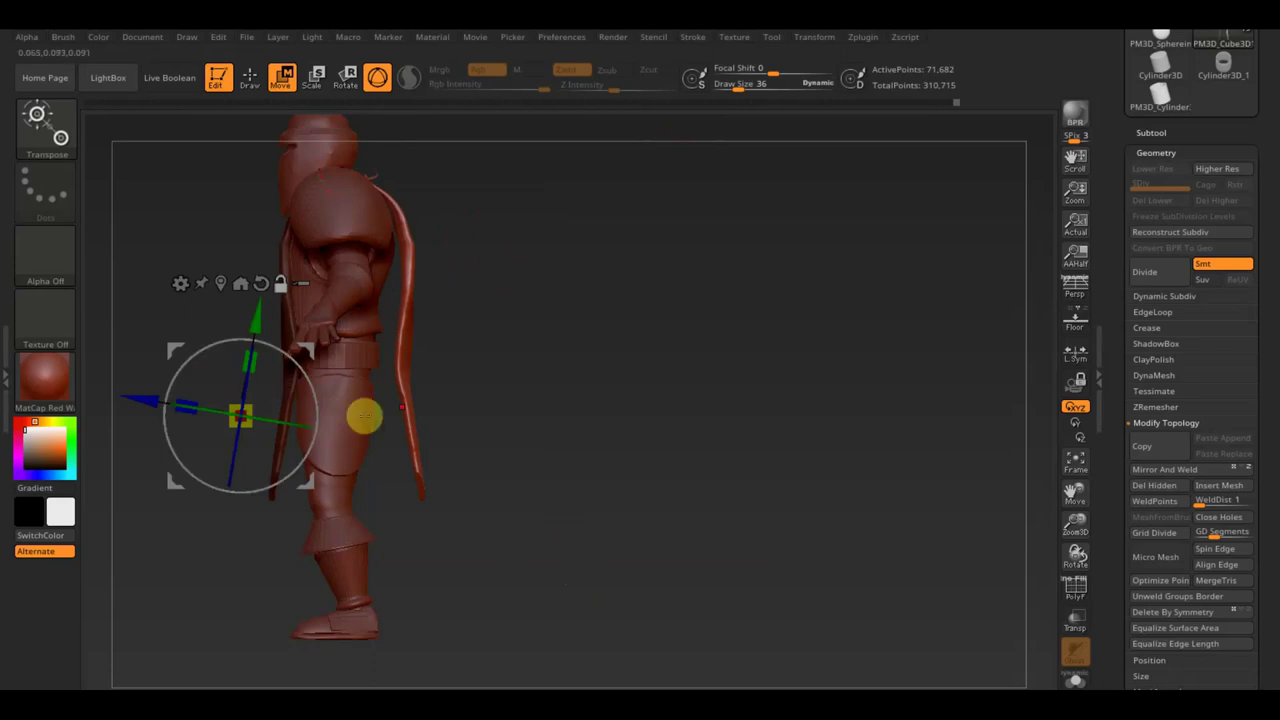
# Pivot on the back plate and rotate it to hang closer against the back
pyautogui.moveTo(162, 395)
pyautogui.mouseDown()
pyautogui.moveTo(311, 431)
pyautogui.moveTo(394, 343)
pyautogui.moveTo(446, 376)
pyautogui.moveTo(432, 357)
pyautogui.mouseUp()
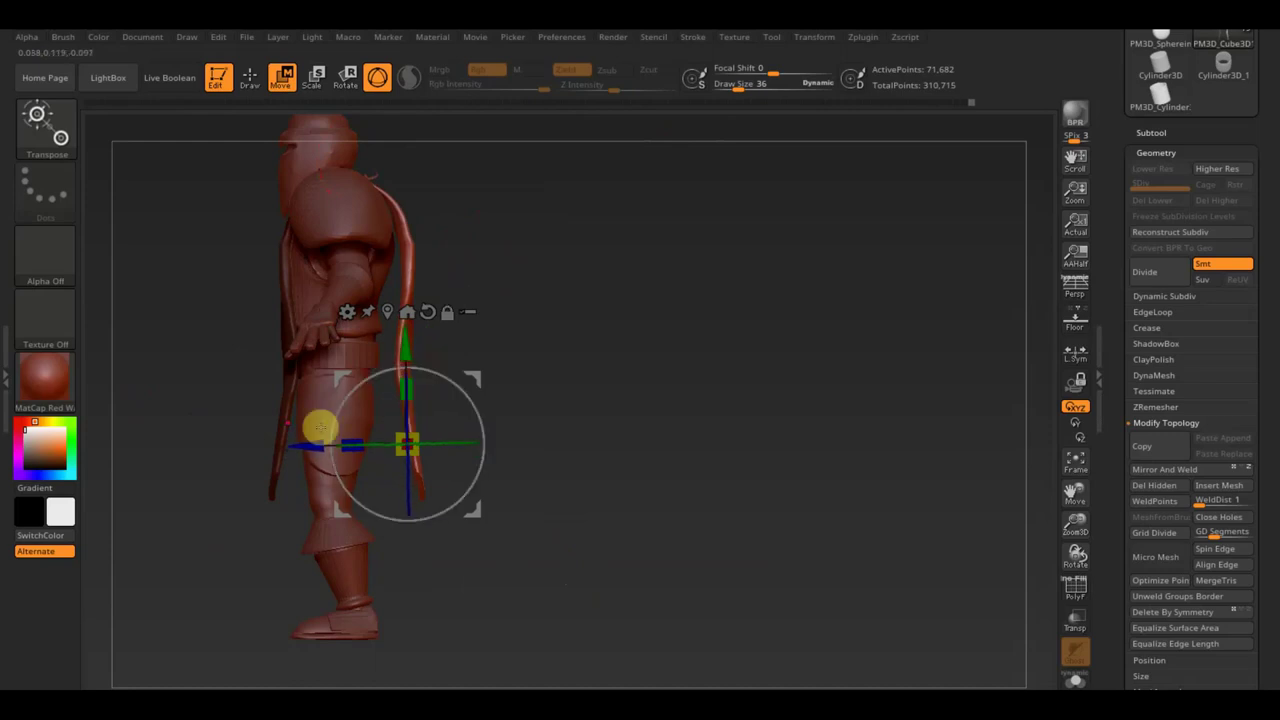
pyautogui.moveTo(477, 400); pyautogui.dragTo(471, 414)
pyautogui.moveTo(331, 417)
pyautogui.mouseDown()
pyautogui.moveTo(263, 426)
pyautogui.moveTo(274, 430)
pyautogui.mouseUp()
pyautogui.moveTo(423, 380)
pyautogui.mouseDown()
pyautogui.moveTo(577, 391)
pyautogui.moveTo(610, 436)
pyautogui.moveTo(649, 366)
pyautogui.moveTo(694, 428)
pyautogui.mouseUp()
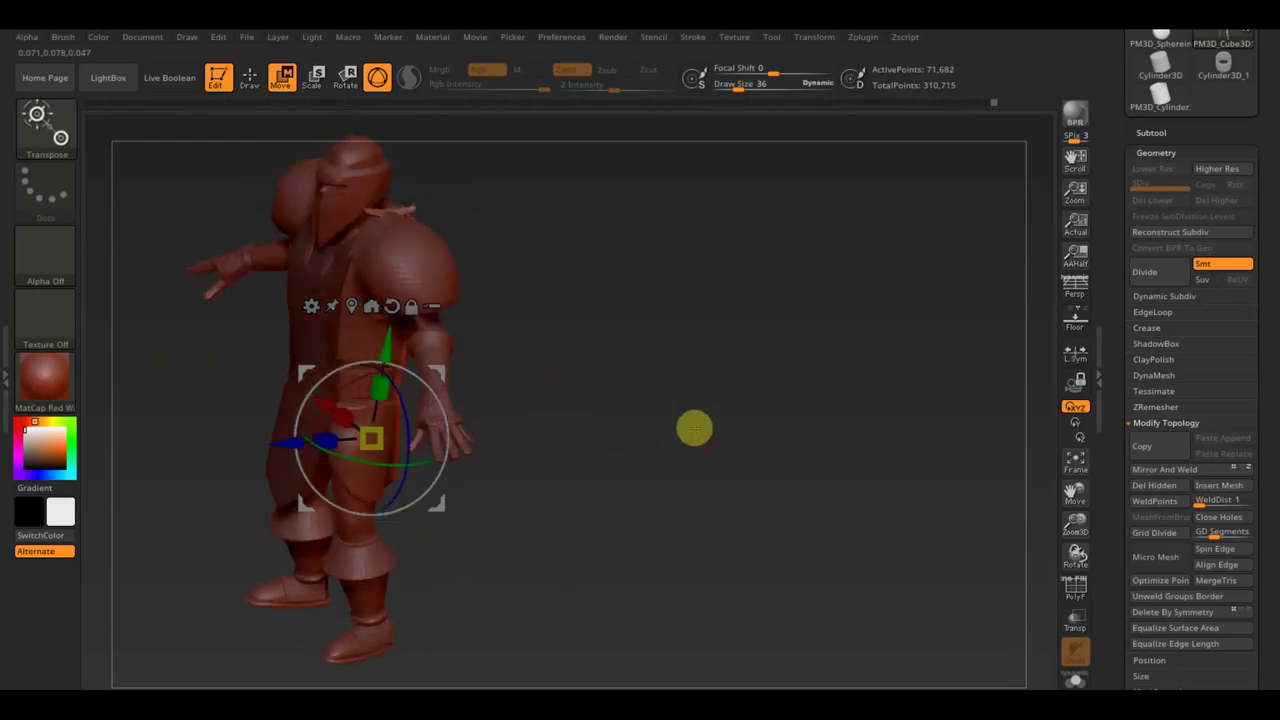
# Clear the mask, shape the back plate's shoulder edge, and snap to side profile
pyautogui.click(250, 77)
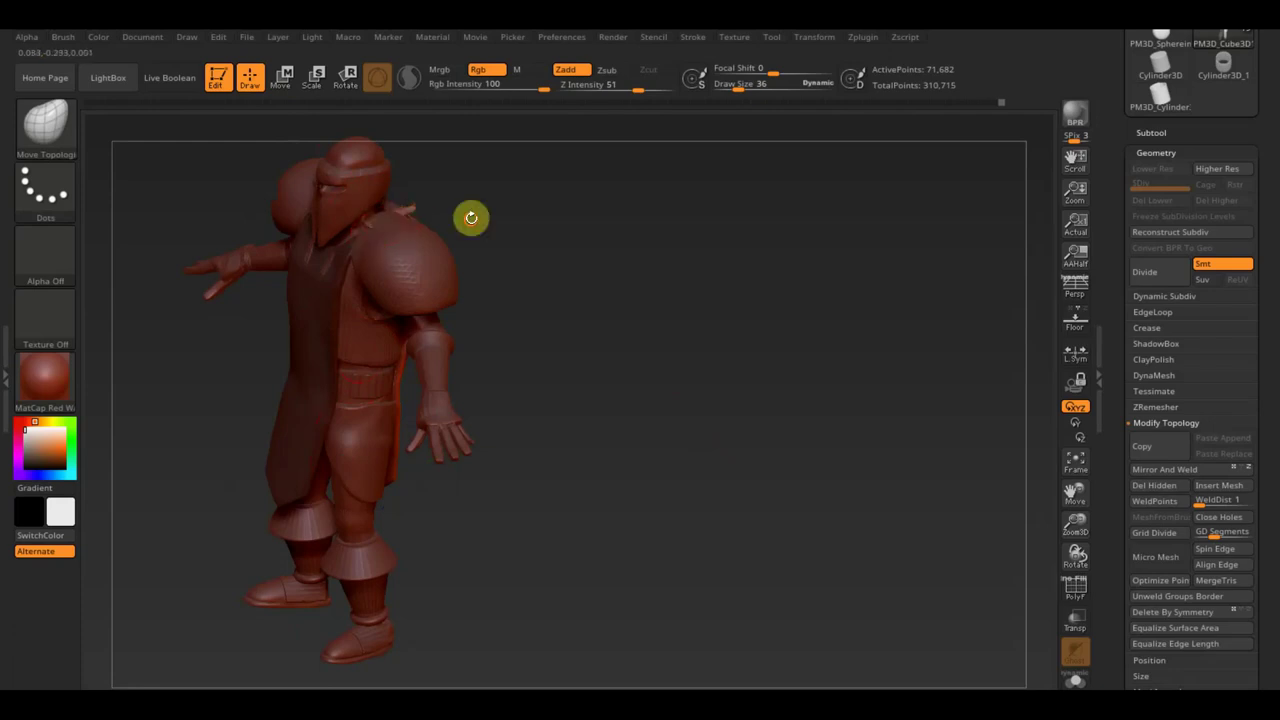
pyautogui.moveTo(471, 214); pyautogui.dragTo(417, 208)
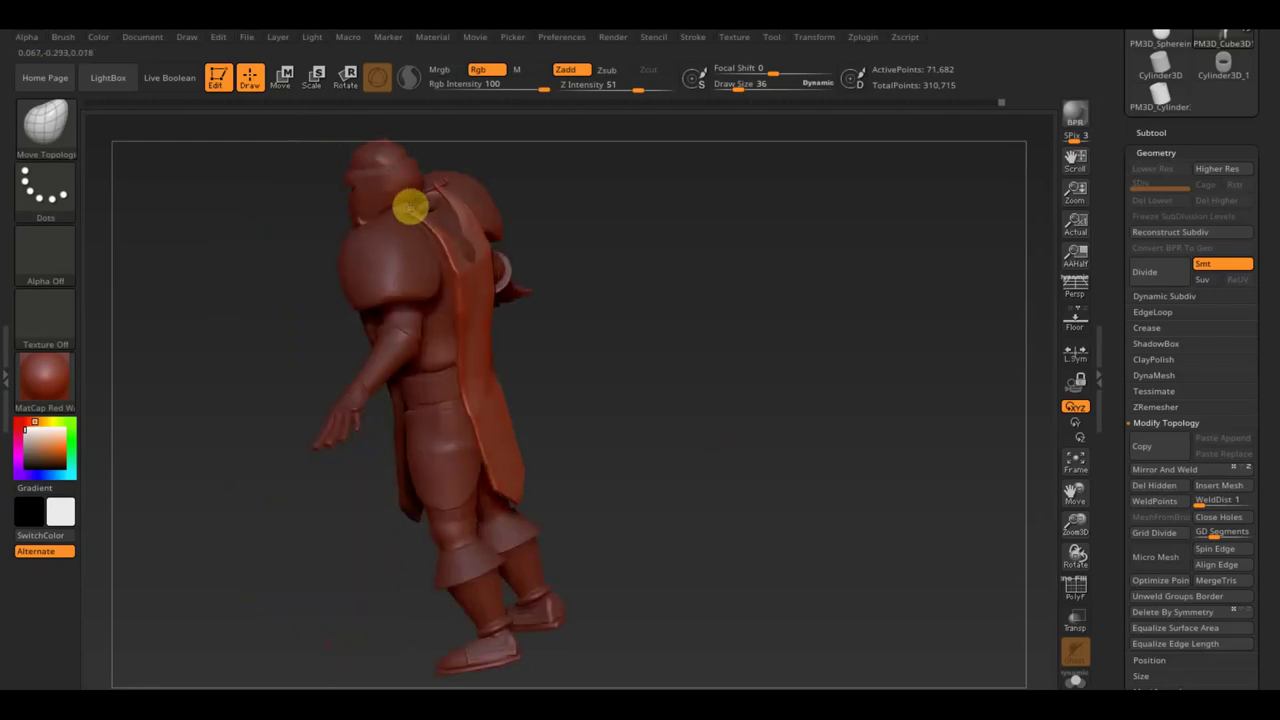
pyautogui.keyDown('ctrl'); pyautogui.click(617, 223); pyautogui.keyUp('ctrl')
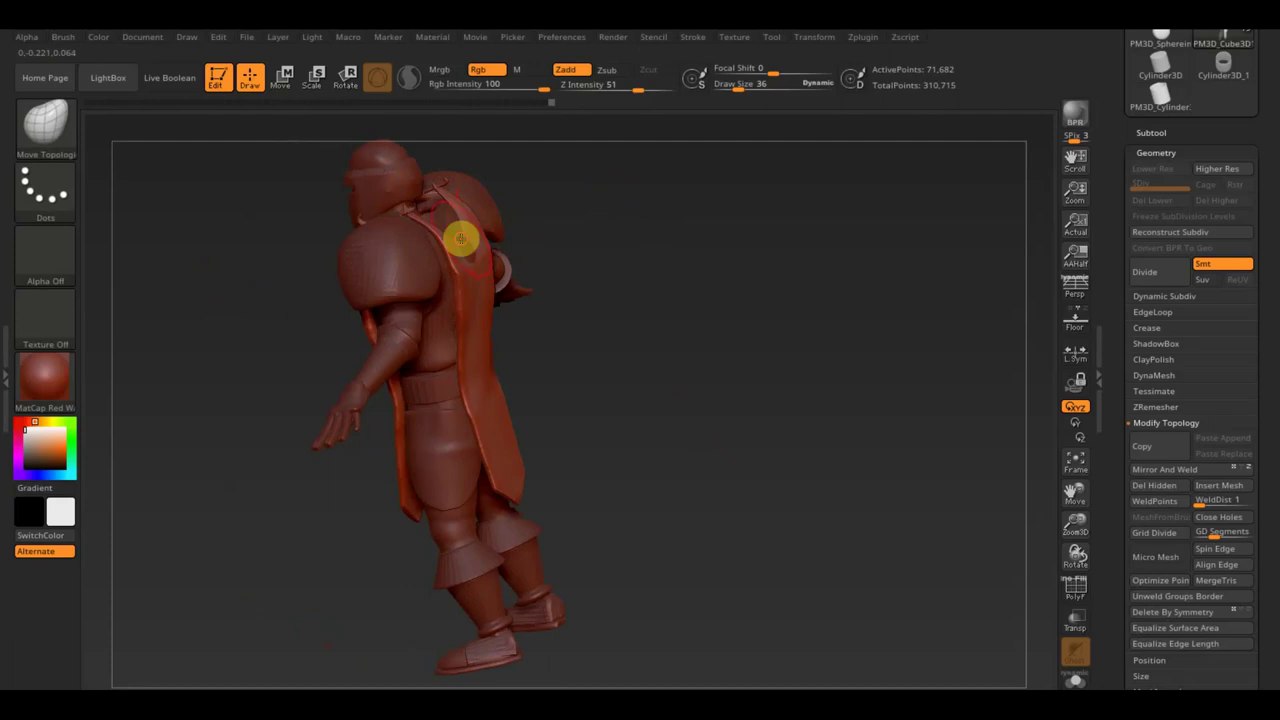
pyautogui.moveTo(471, 234); pyautogui.dragTo(451, 233)
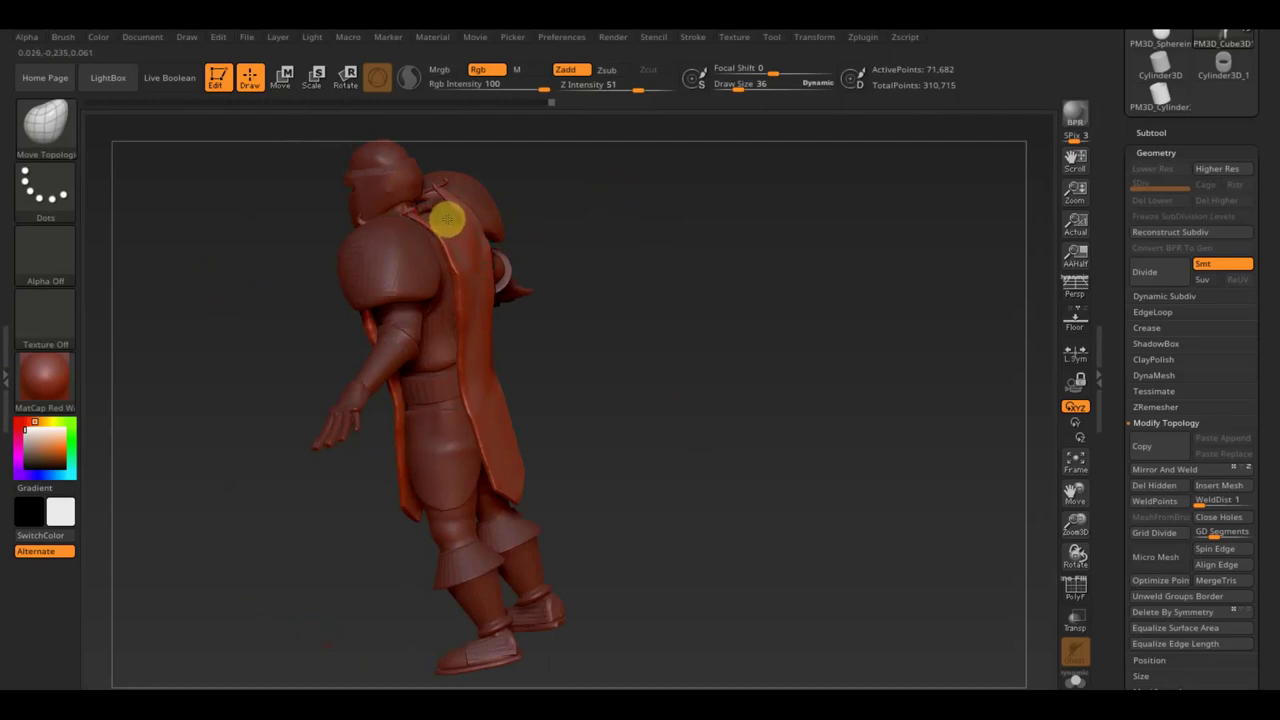
pyautogui.moveTo(620, 163)
pyautogui.mouseDown()
pyautogui.moveTo(643, 249)
pyautogui.moveTo(623, 249)
pyautogui.moveTo(680, 266)
pyautogui.moveTo(709, 237)
pyautogui.moveTo(797, 271)
pyautogui.moveTo(766, 281)
pyautogui.mouseUp()
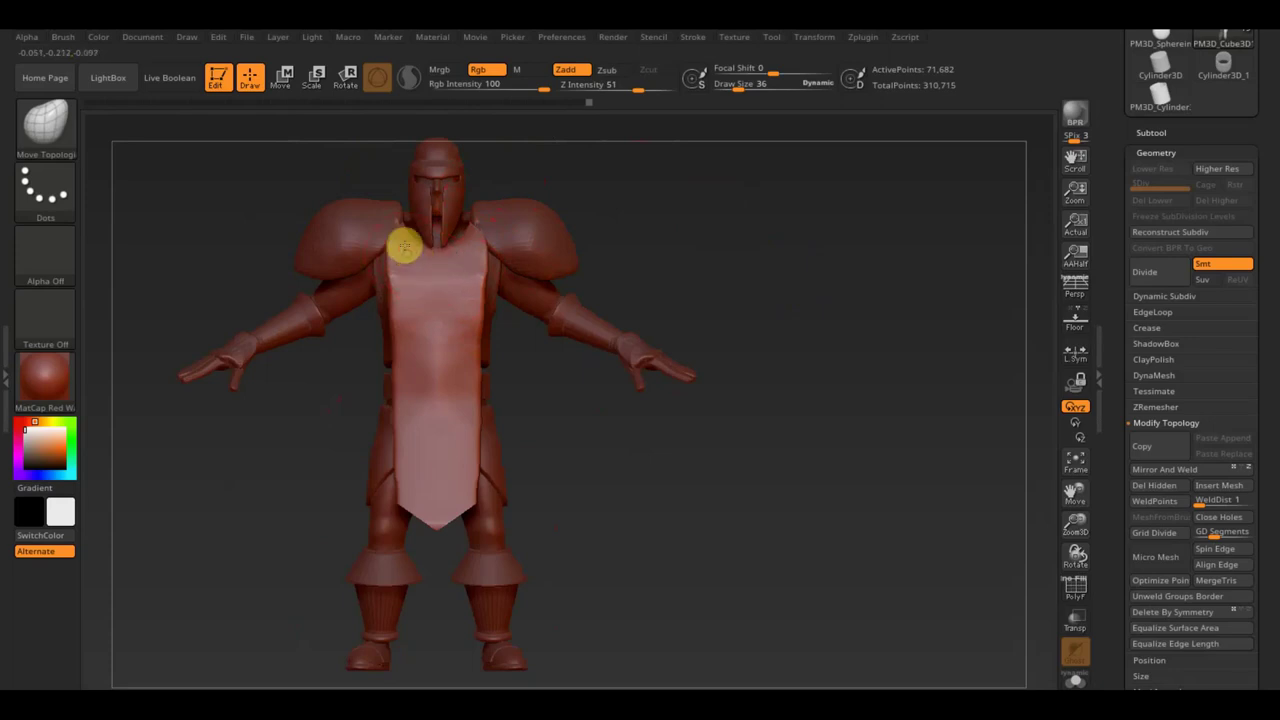
pyautogui.moveTo(640, 217)
pyautogui.mouseDown()
pyautogui.moveTo(689, 217)
pyautogui.moveTo(702, 265)
pyautogui.mouseUp()
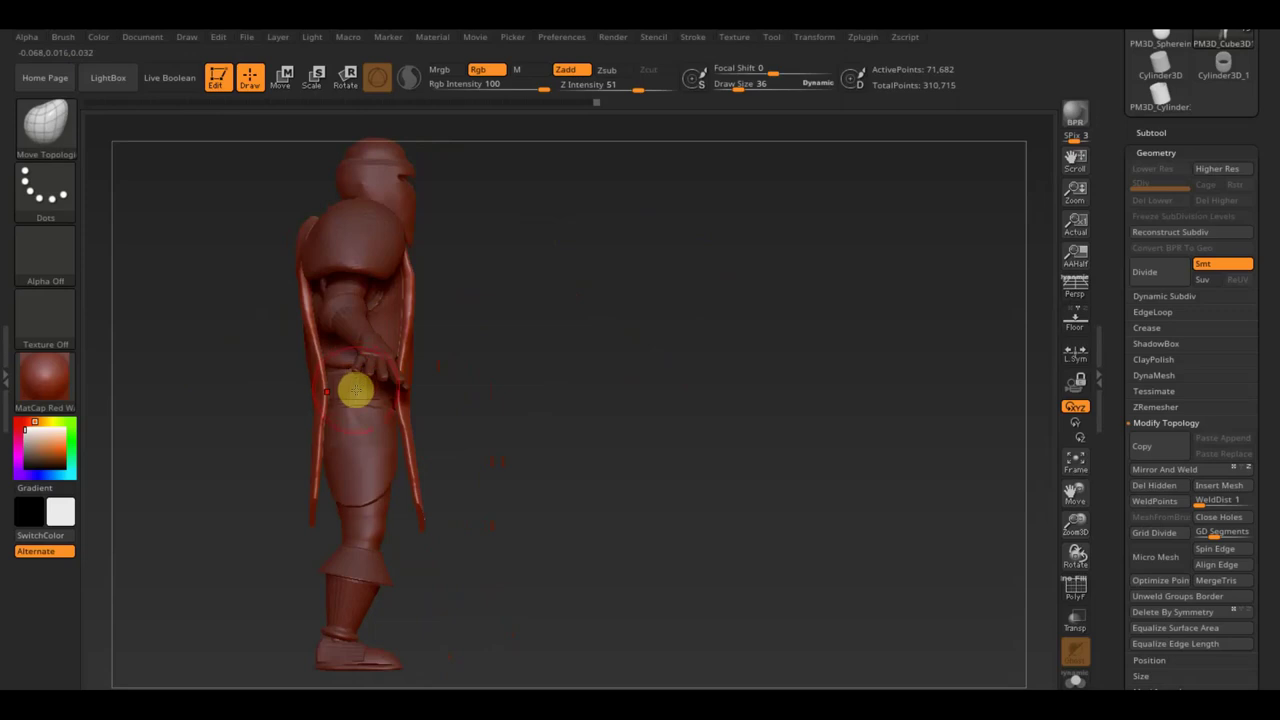
# Scale the belt cylinder PM3D_Cylinder3D_3 up to about 1.04 and compare its fit from the front
pyautogui.keyDown('alt'); pyautogui.click(355, 390); pyautogui.keyUp('alt')
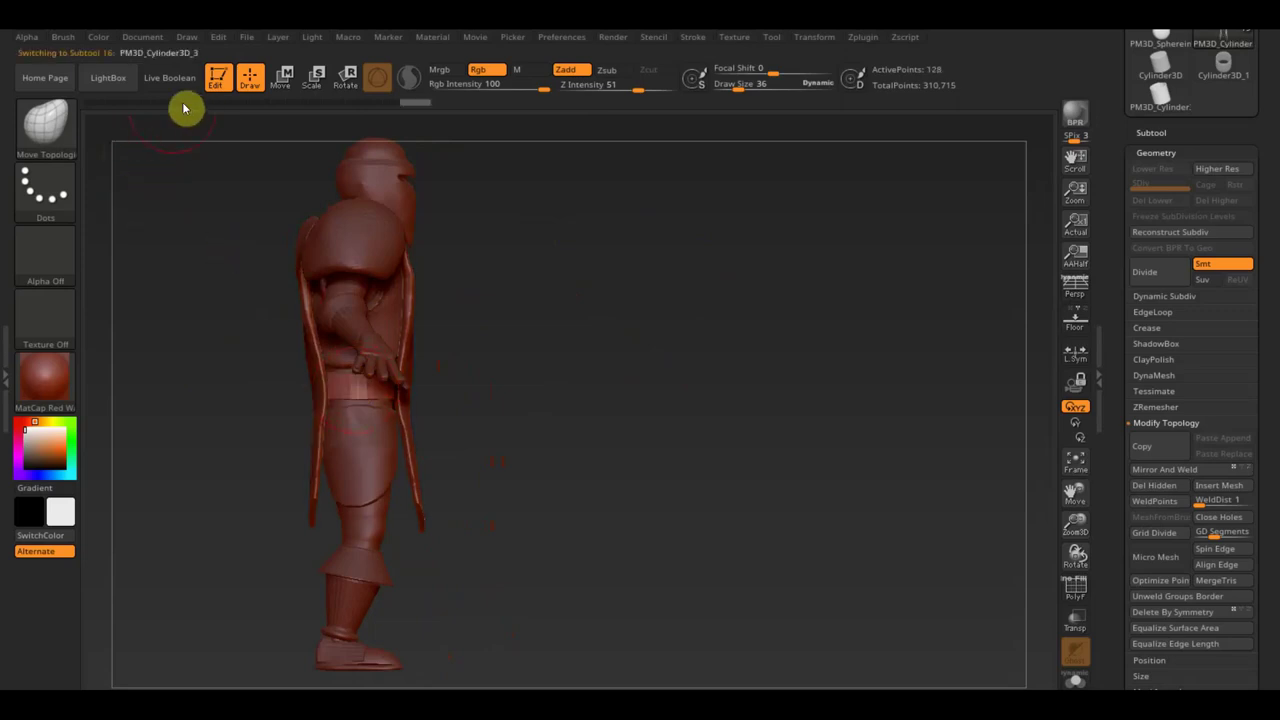
pyautogui.click(283, 77)
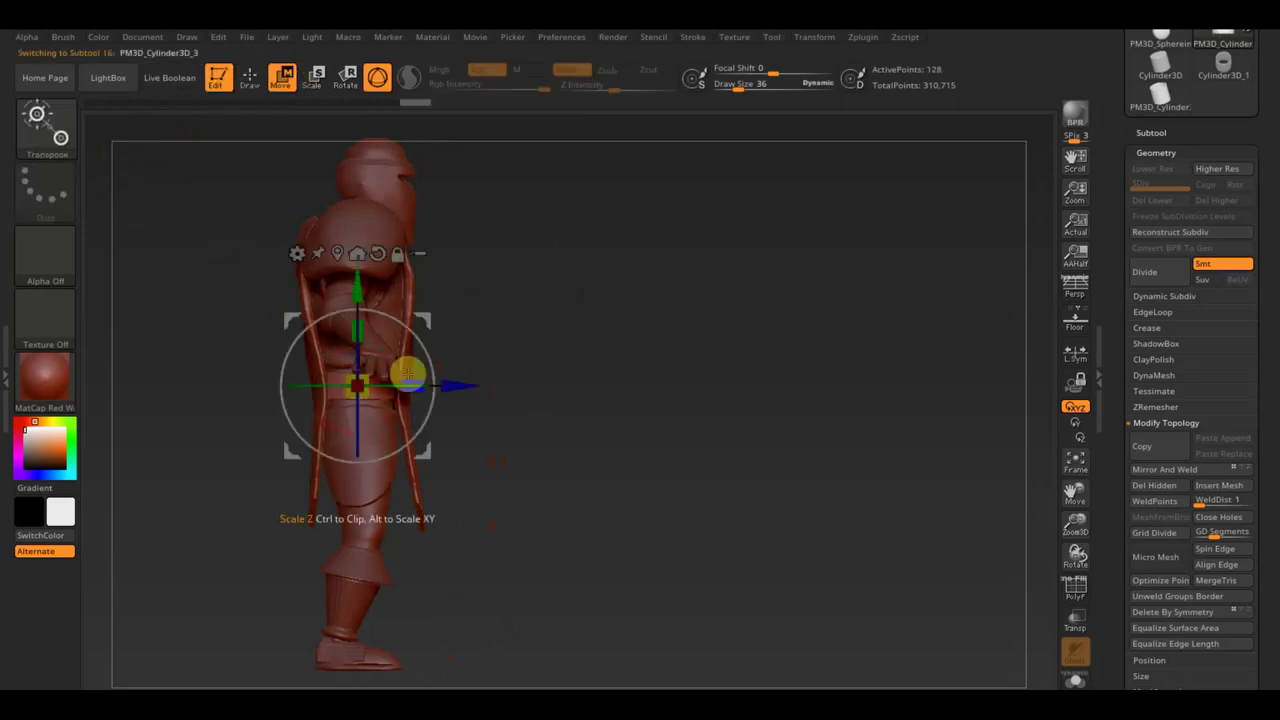
pyautogui.moveTo(417, 386); pyautogui.dragTo(468, 388)
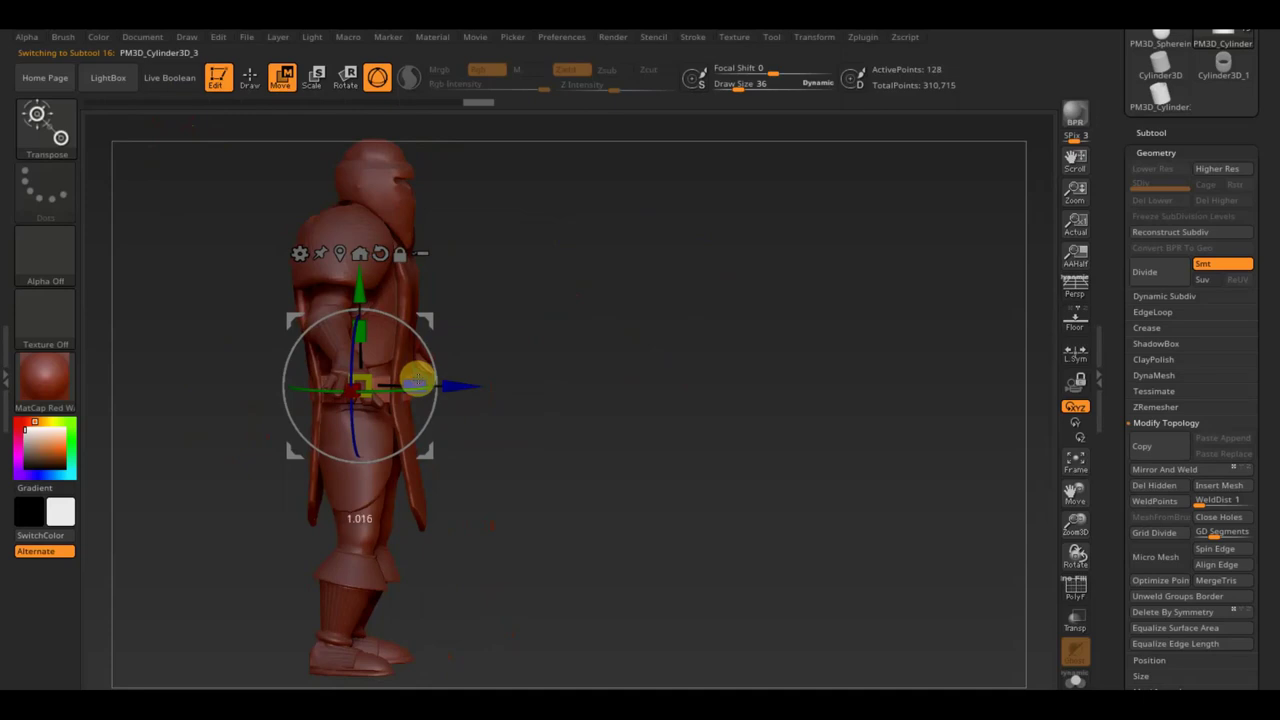
pyautogui.moveTo(551, 443); pyautogui.dragTo(429, 409)
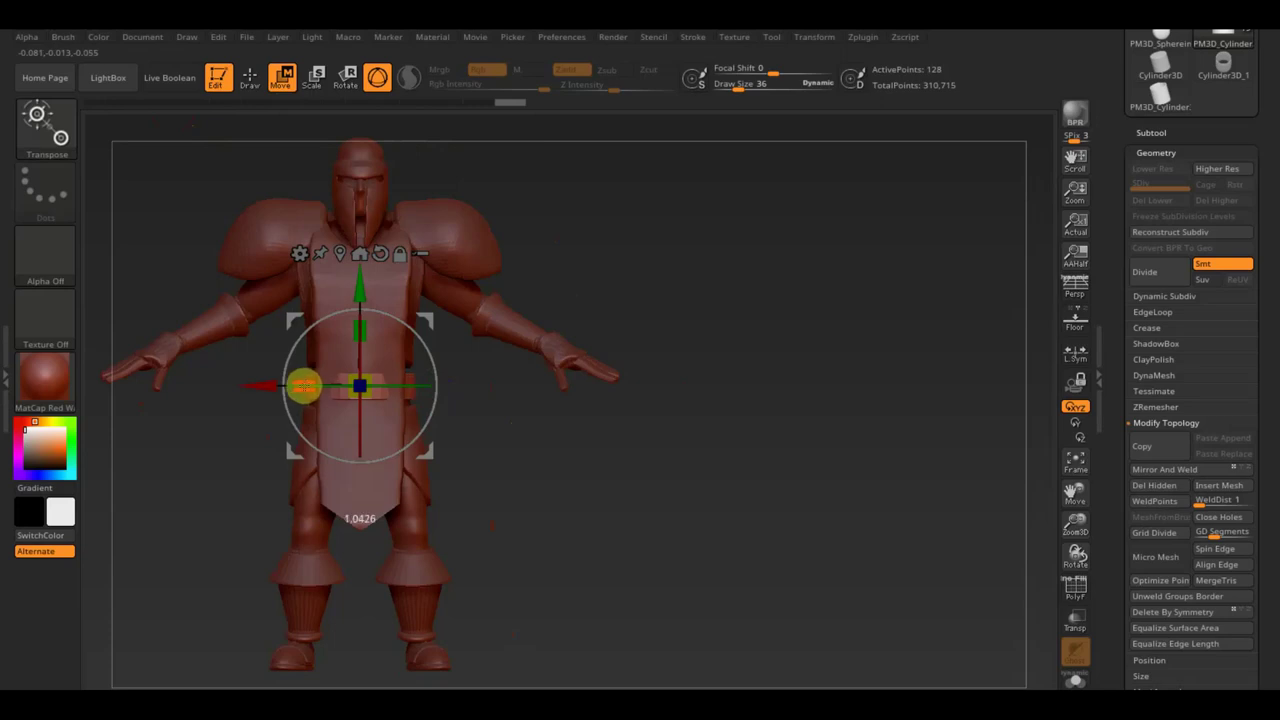
pyautogui.hotkey('ctrl', 'z')
pyautogui.hotkey('ctrl', 'shift', 'z')
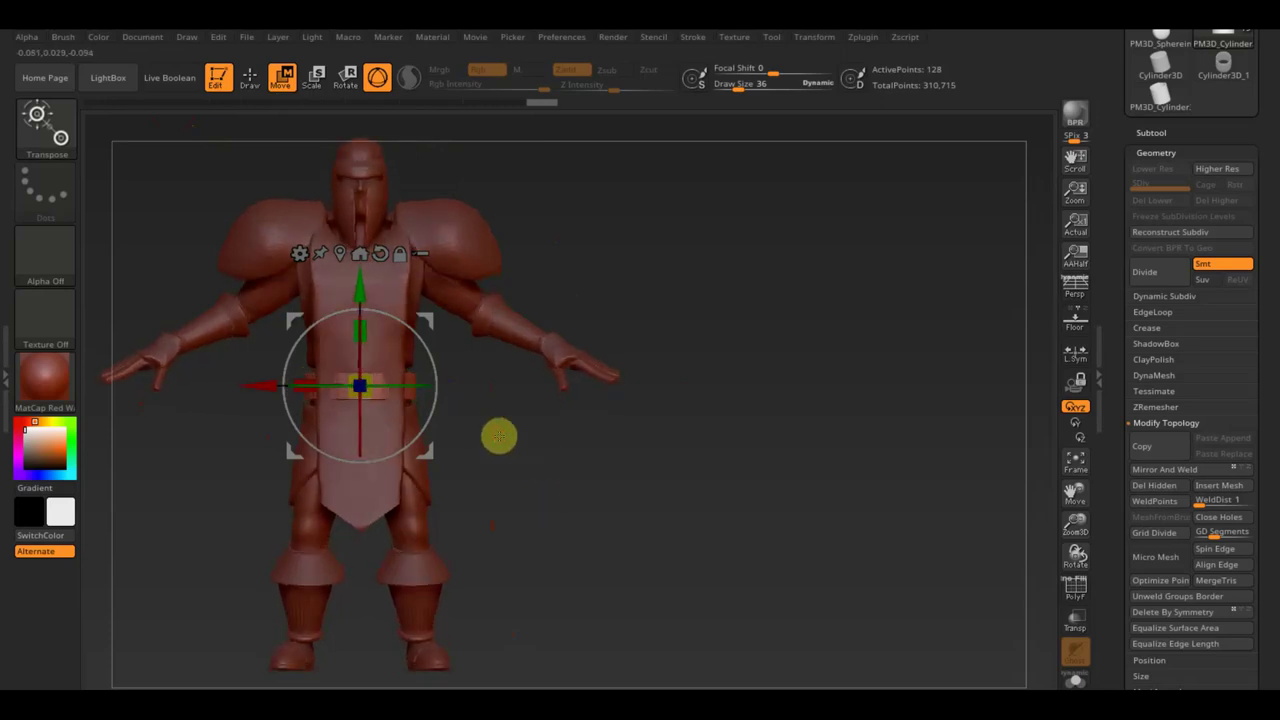
pyautogui.click(251, 78)
pyautogui.moveTo(251, 137)
pyautogui.mouseDown()
pyautogui.moveTo(235, 263)
pyautogui.moveTo(367, 395)
pyautogui.mouseUp()
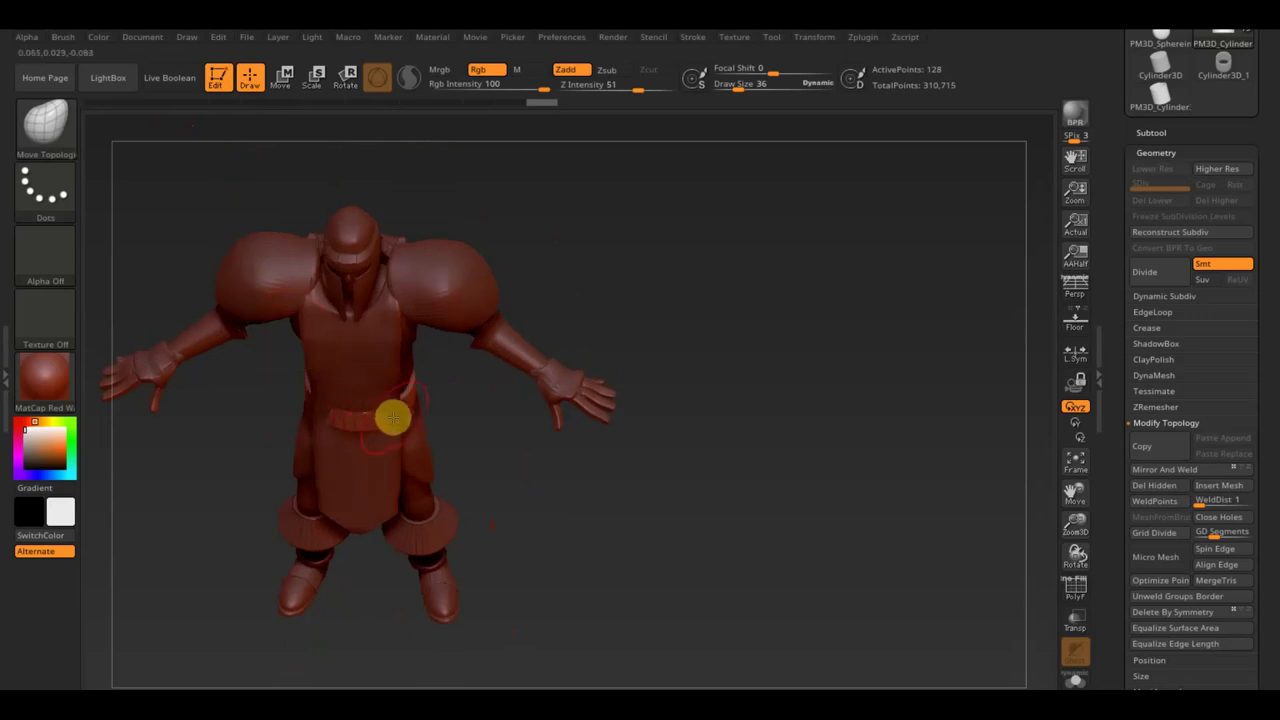
# Select PM3D_Cube3D1_1 and orbit the belted knight to inspect its back, sides and front
pyautogui.keyDown('alt'); pyautogui.click(380, 390); pyautogui.keyUp('alt')
pyautogui.moveTo(378, 384)
pyautogui.mouseDown()
pyautogui.moveTo(446, 429)
pyautogui.moveTo(396, 428)
pyautogui.moveTo(466, 326)
pyautogui.moveTo(431, 257)
pyautogui.moveTo(380, 289)
pyautogui.mouseUp()
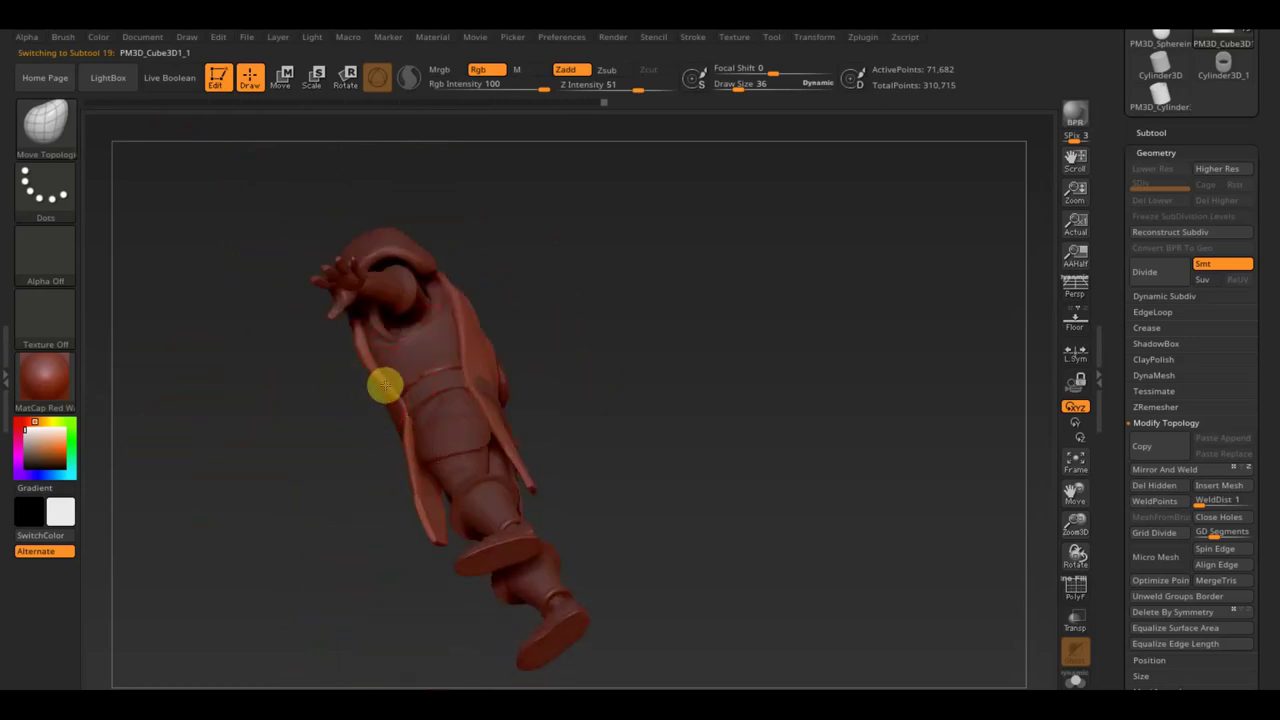
pyautogui.moveTo(554, 374)
pyautogui.mouseDown()
pyautogui.moveTo(606, 400)
pyautogui.moveTo(500, 431)
pyautogui.moveTo(458, 406)
pyautogui.mouseUp()
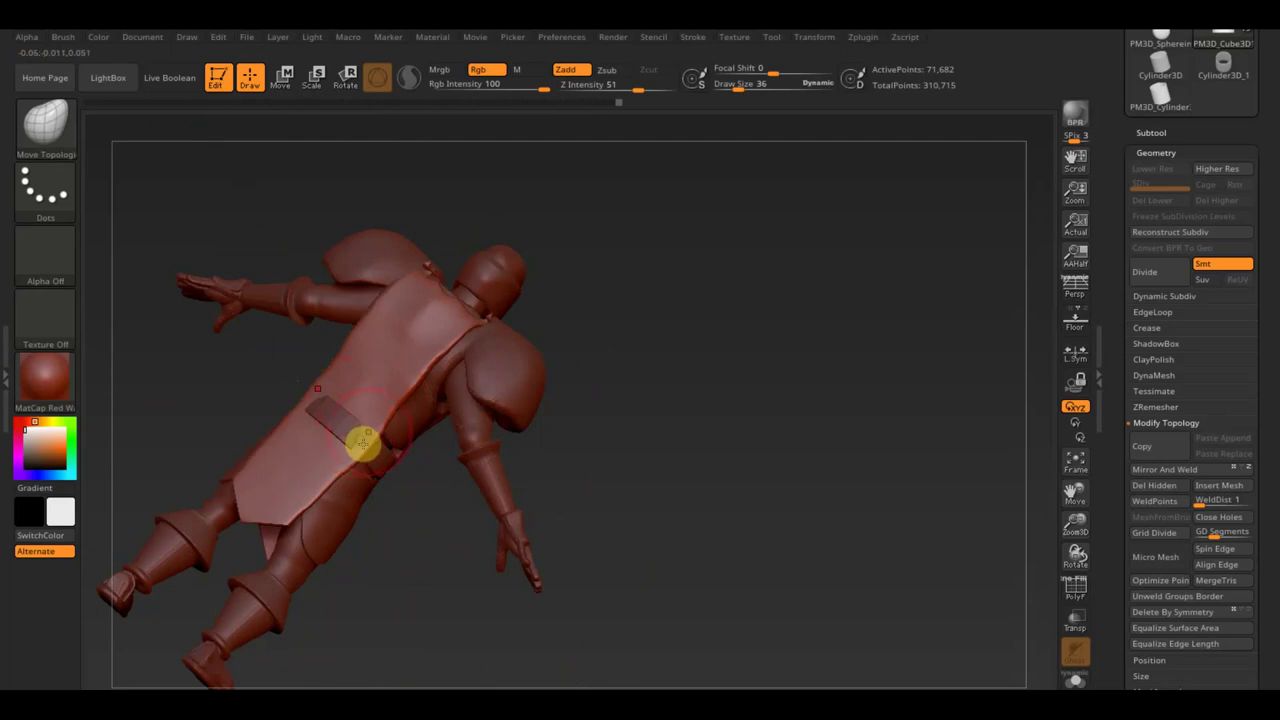
pyautogui.moveTo(235, 395); pyautogui.dragTo(160, 269)
pyautogui.moveTo(220, 366); pyautogui.dragTo(287, 381)
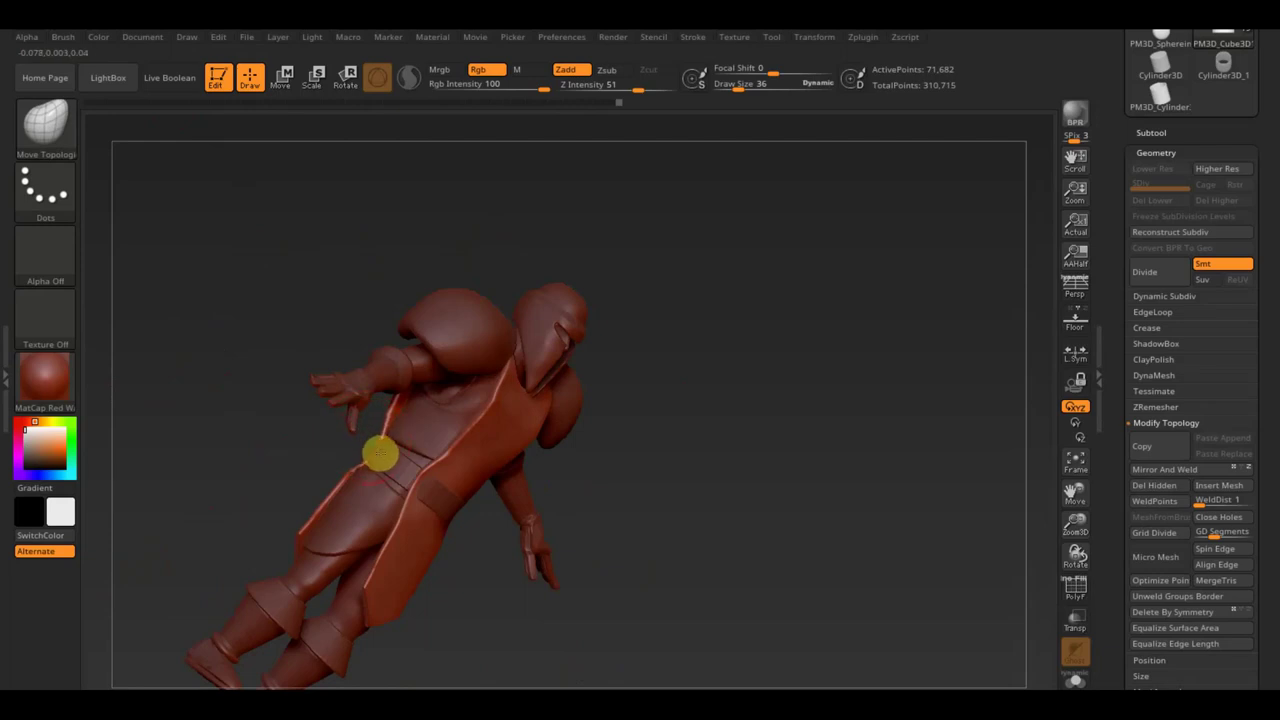
pyautogui.moveTo(381, 456)
pyautogui.mouseDown()
pyautogui.moveTo(274, 466)
pyautogui.moveTo(334, 491)
pyautogui.moveTo(360, 537)
pyautogui.mouseUp()
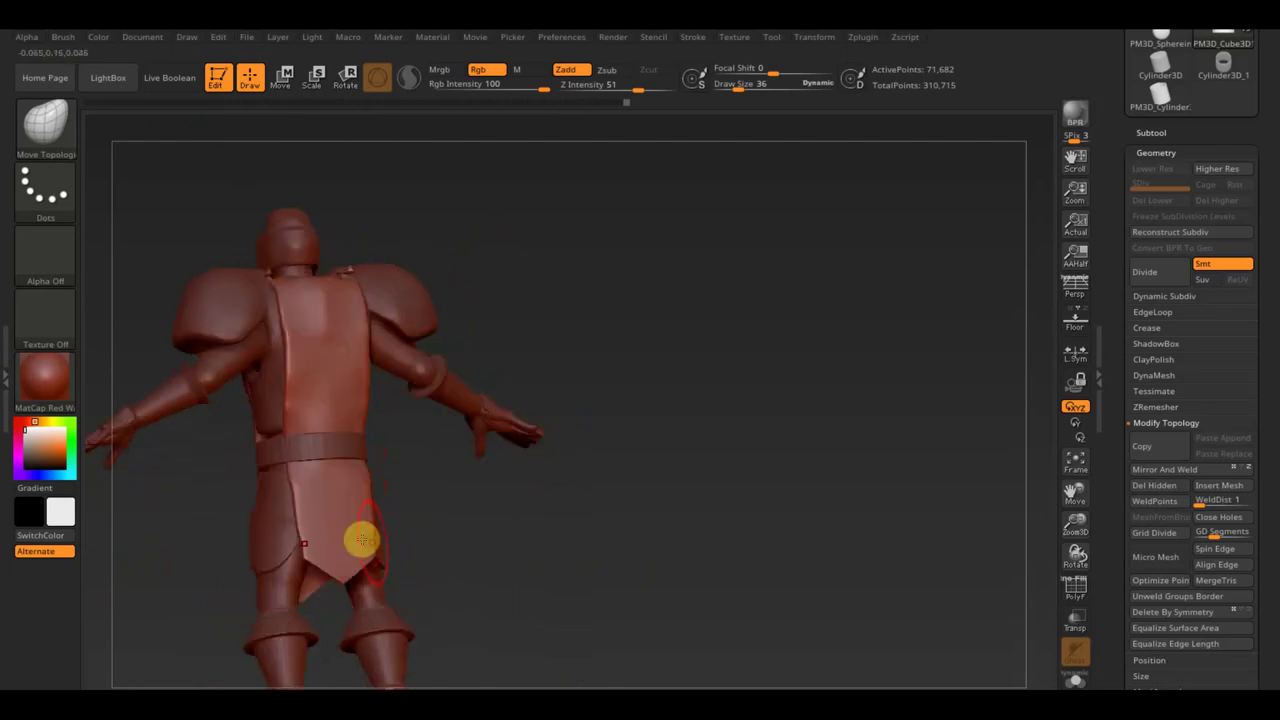
pyautogui.moveTo(460, 512)
pyautogui.mouseDown()
pyautogui.moveTo(606, 500)
pyautogui.moveTo(537, 403)
pyautogui.moveTo(569, 423)
pyautogui.moveTo(369, 377)
pyautogui.moveTo(581, 403)
pyautogui.moveTo(643, 574)
pyautogui.moveTo(660, 460)
pyautogui.moveTo(634, 520)
pyautogui.moveTo(811, 497)
pyautogui.mouseUp()
pyautogui.moveTo(748, 457)
pyautogui.mouseDown()
pyautogui.moveTo(705, 417)
pyautogui.moveTo(944, 460)
pyautogui.mouseUp()
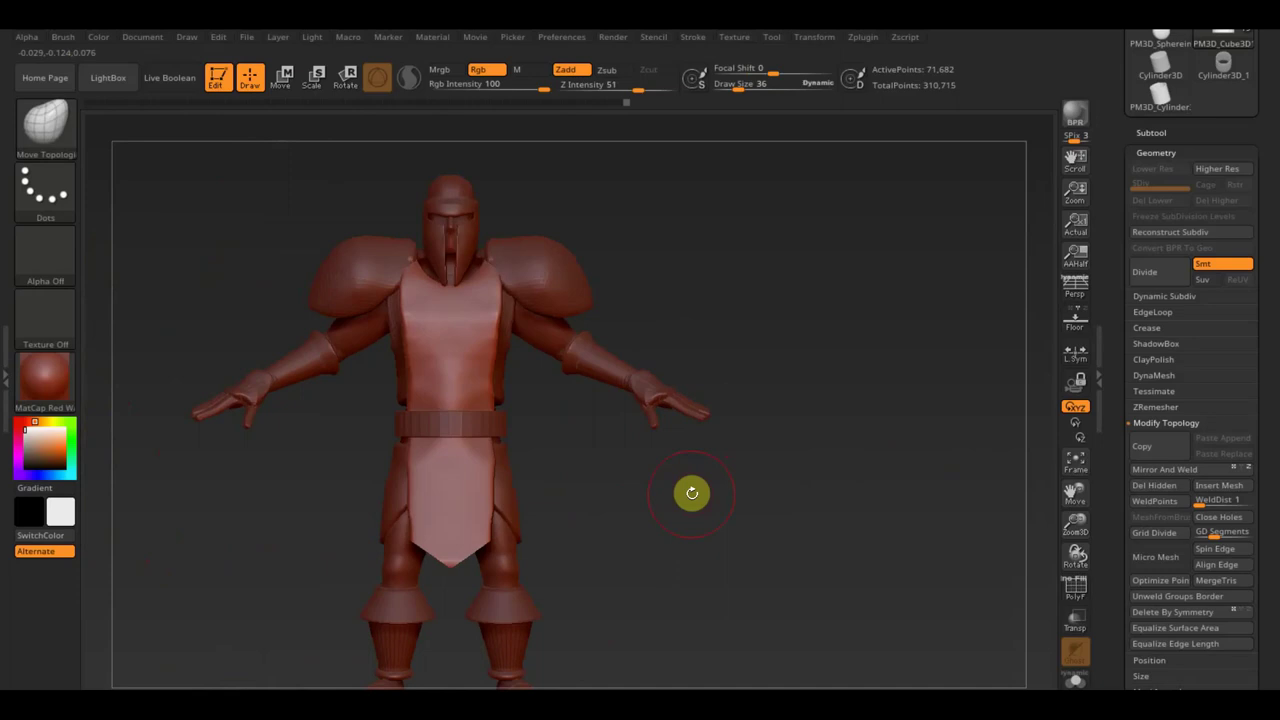
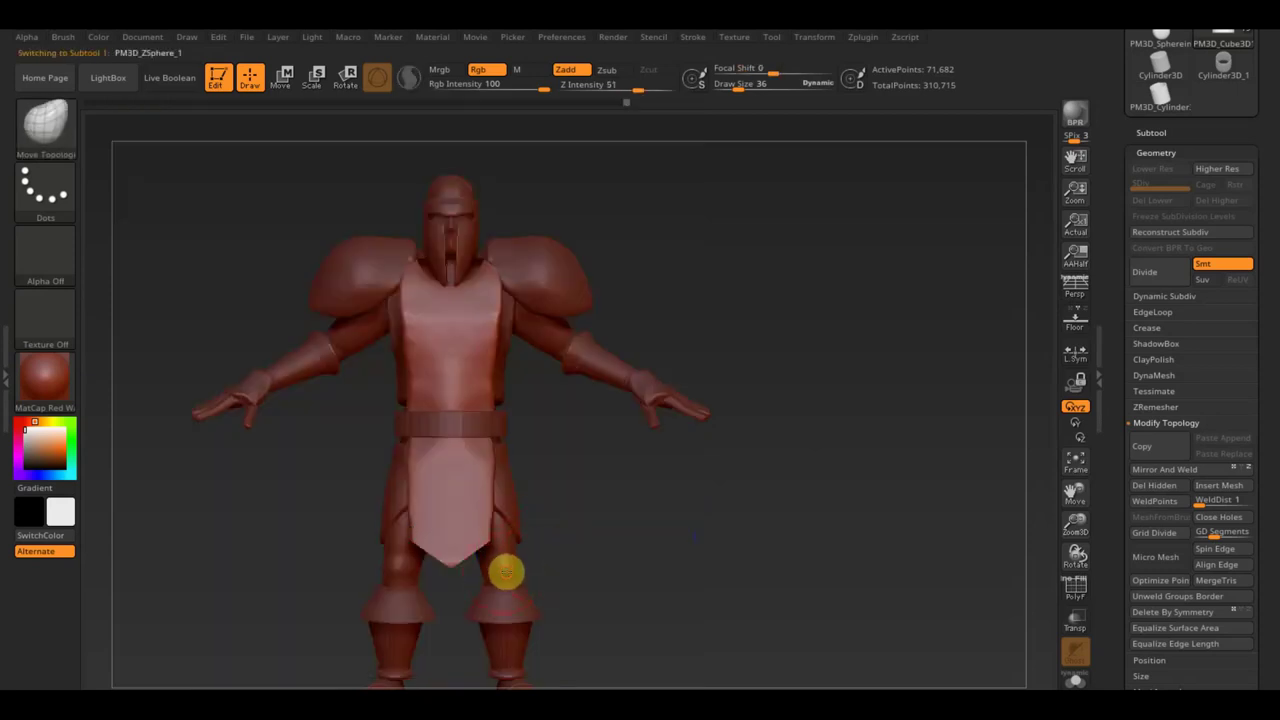
# Clear the mask, rectangle-mask the tabard and upper legs, and extract a thin shell from it
pyautogui.press('ctrl')
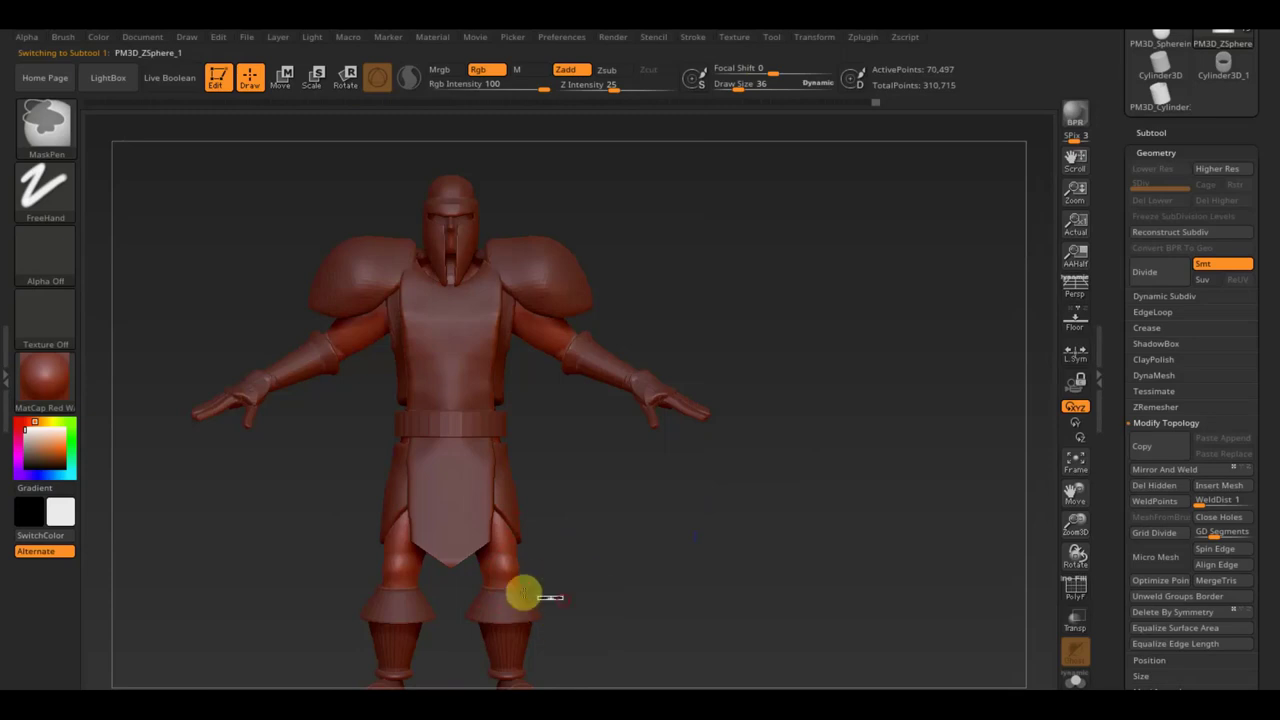
pyautogui.keyDown('ctrl'); pyautogui.moveTo(563, 599); pyautogui.dragTo(374, 419); pyautogui.keyUp('ctrl')
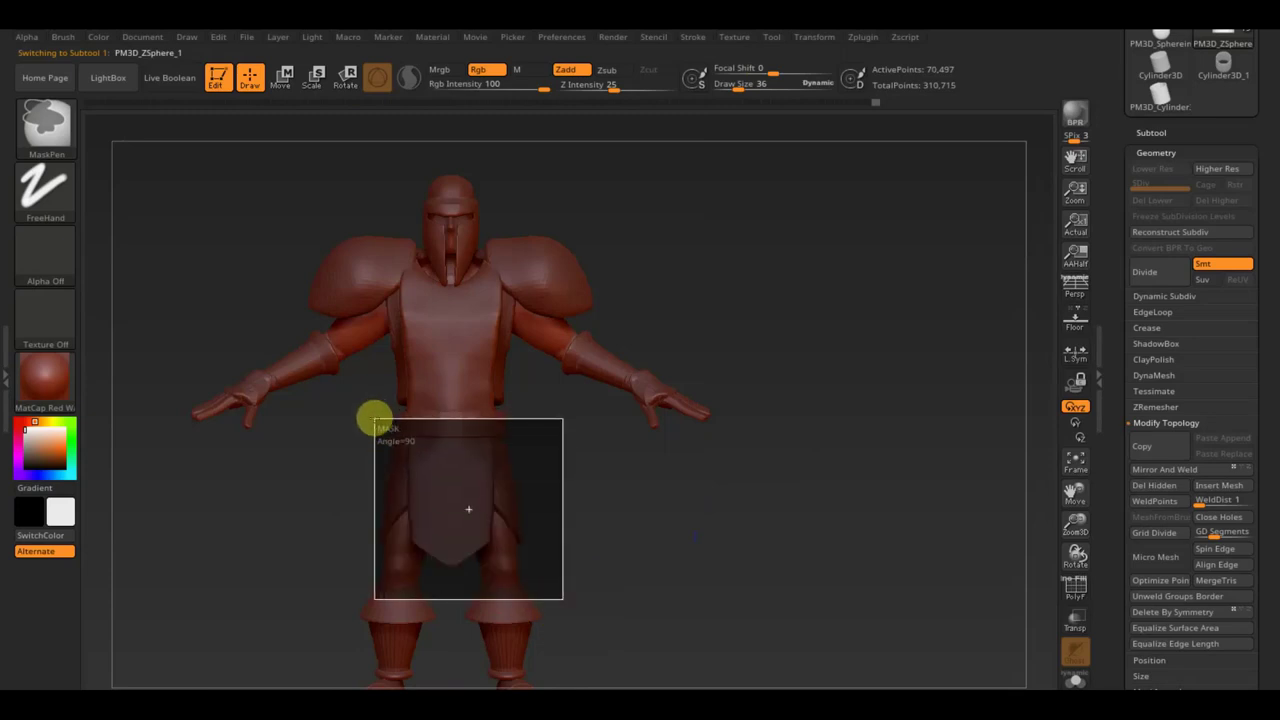
pyautogui.keyDown('ctrl'); pyautogui.moveTo(374, 419); pyautogui.dragTo(378, 422); pyautogui.keyUp('ctrl')
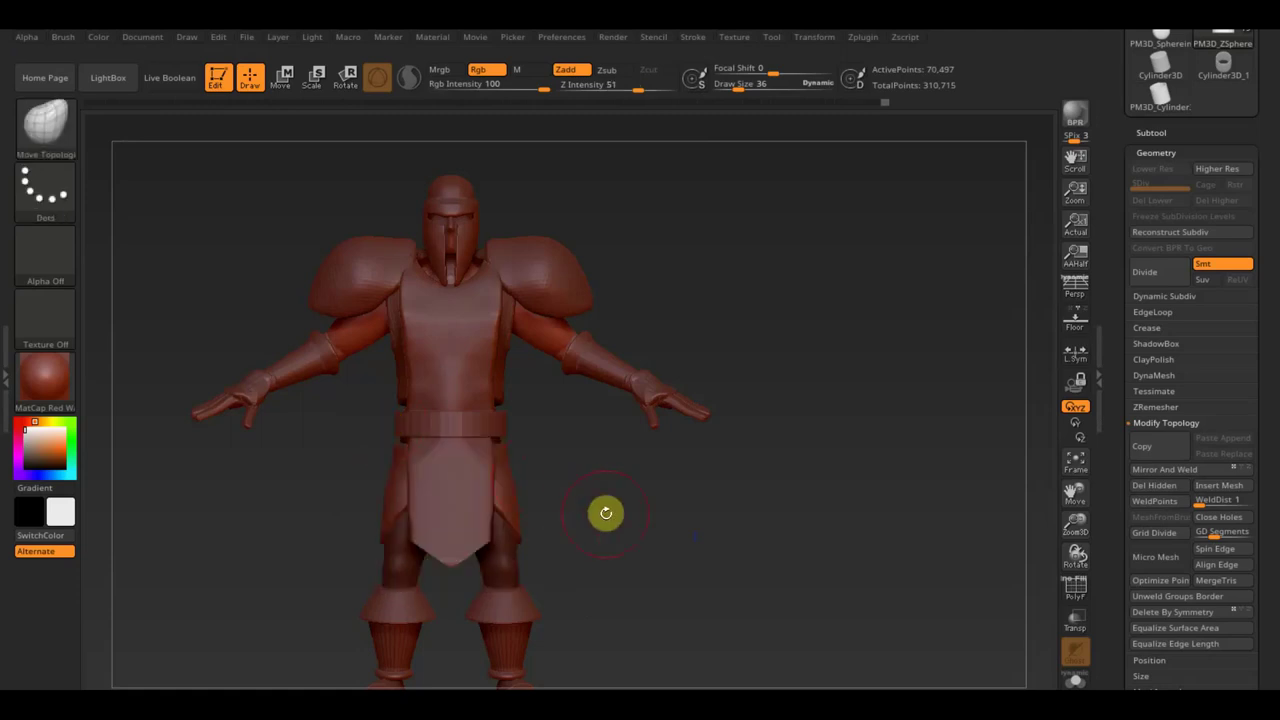
pyautogui.click(1151, 132)
pyautogui.click(1155, 553)
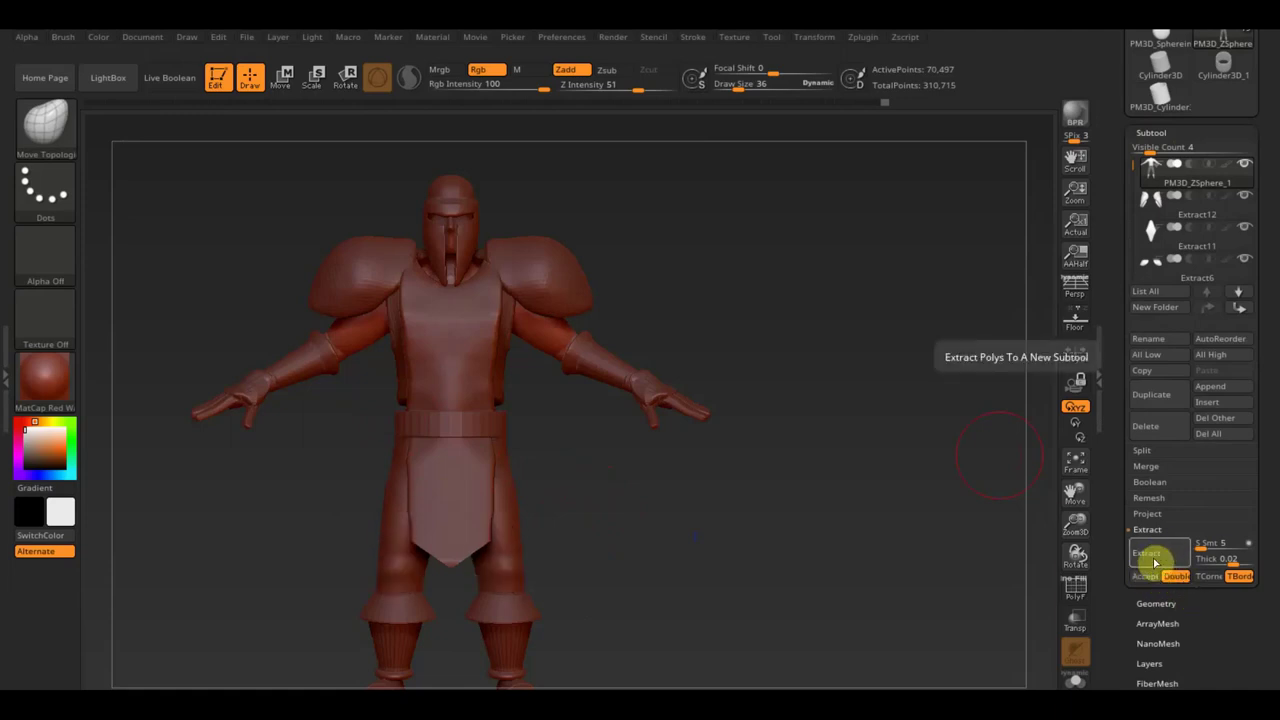
# Accept the shell as Extract13, then scale Extract12 up to about 1.10 and raise it
pyautogui.click(1145, 577)
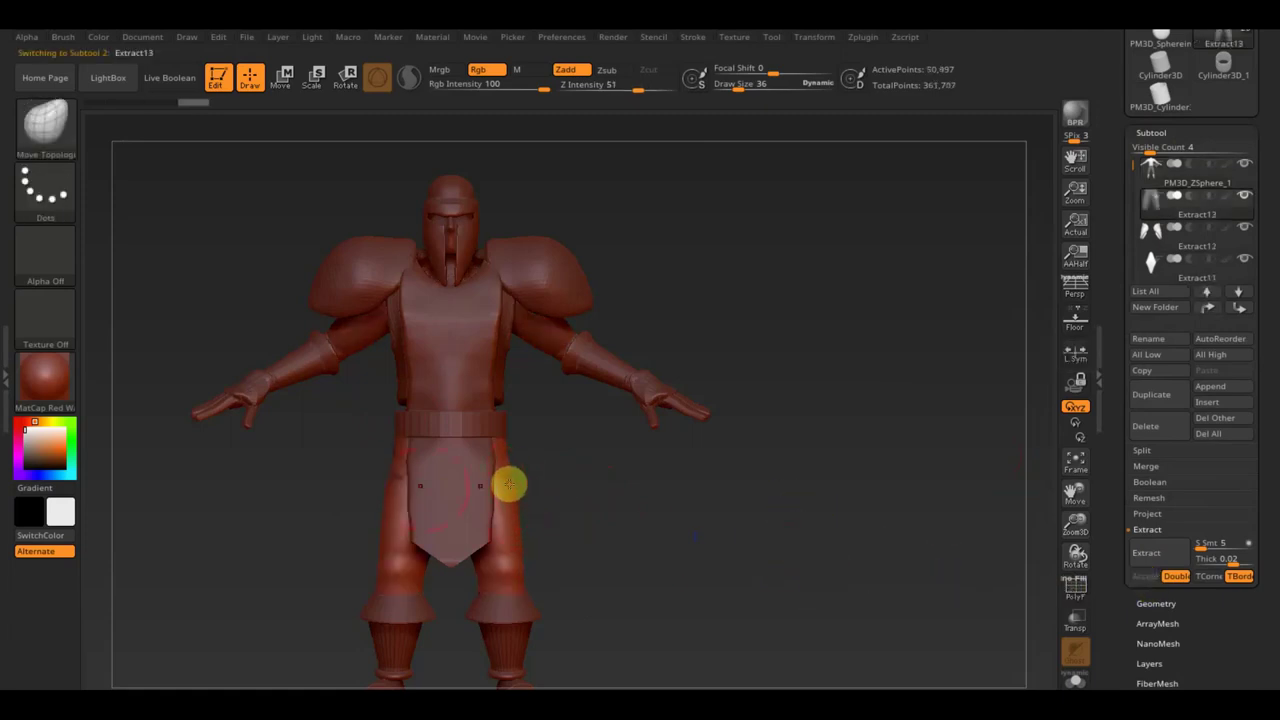
pyautogui.keyDown('alt'); pyautogui.click(390, 479); pyautogui.keyUp('alt')
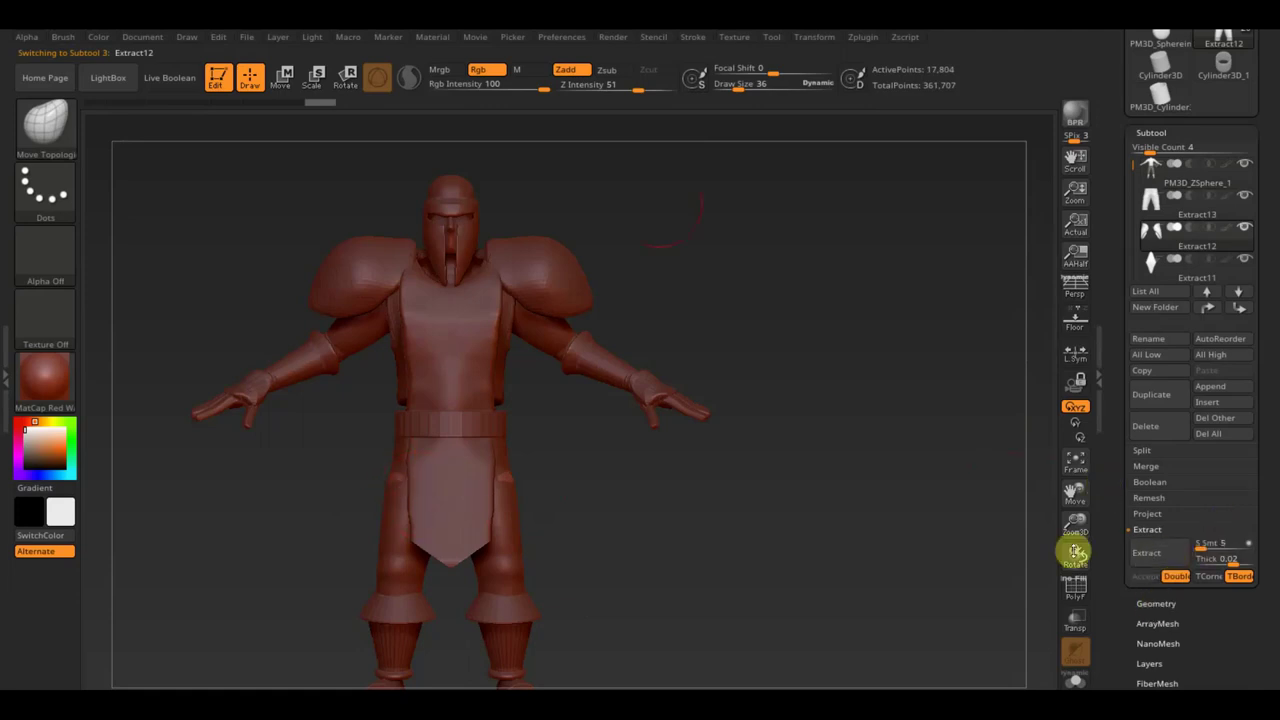
pyautogui.click(282, 76)
pyautogui.moveTo(458, 430); pyautogui.dragTo(466, 424)
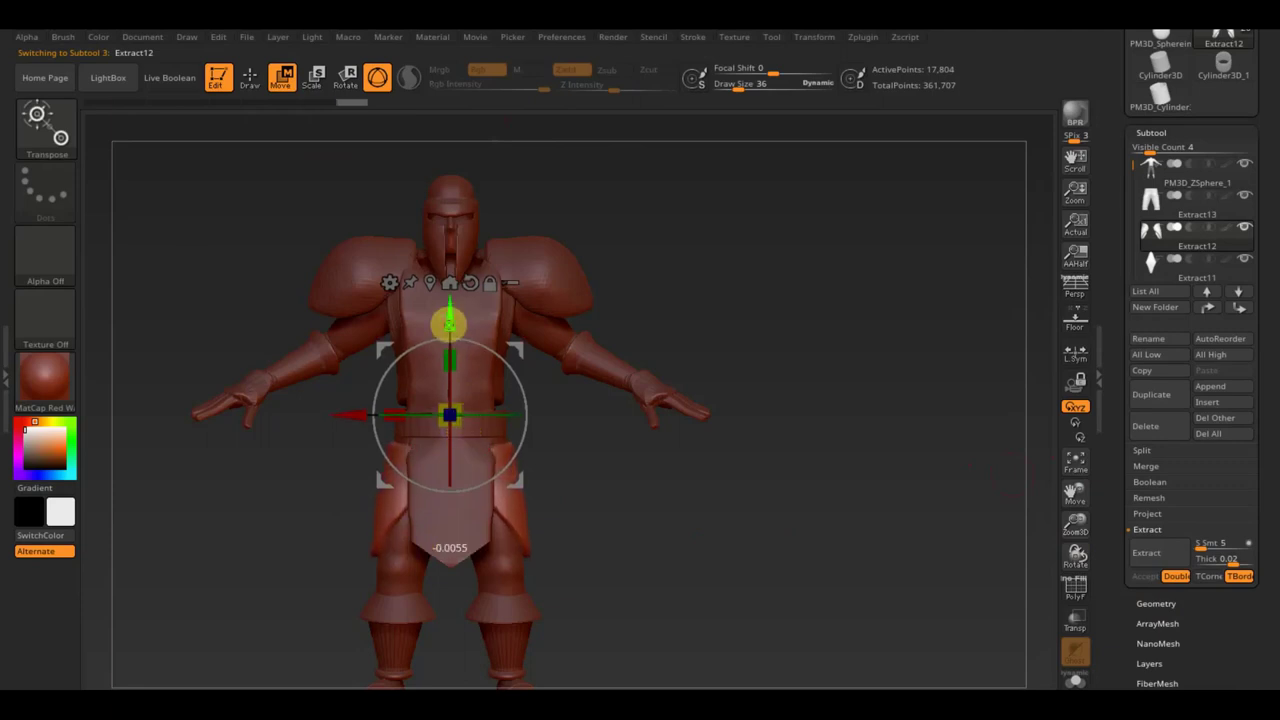
pyautogui.moveTo(452, 318); pyautogui.dragTo(458, 309)
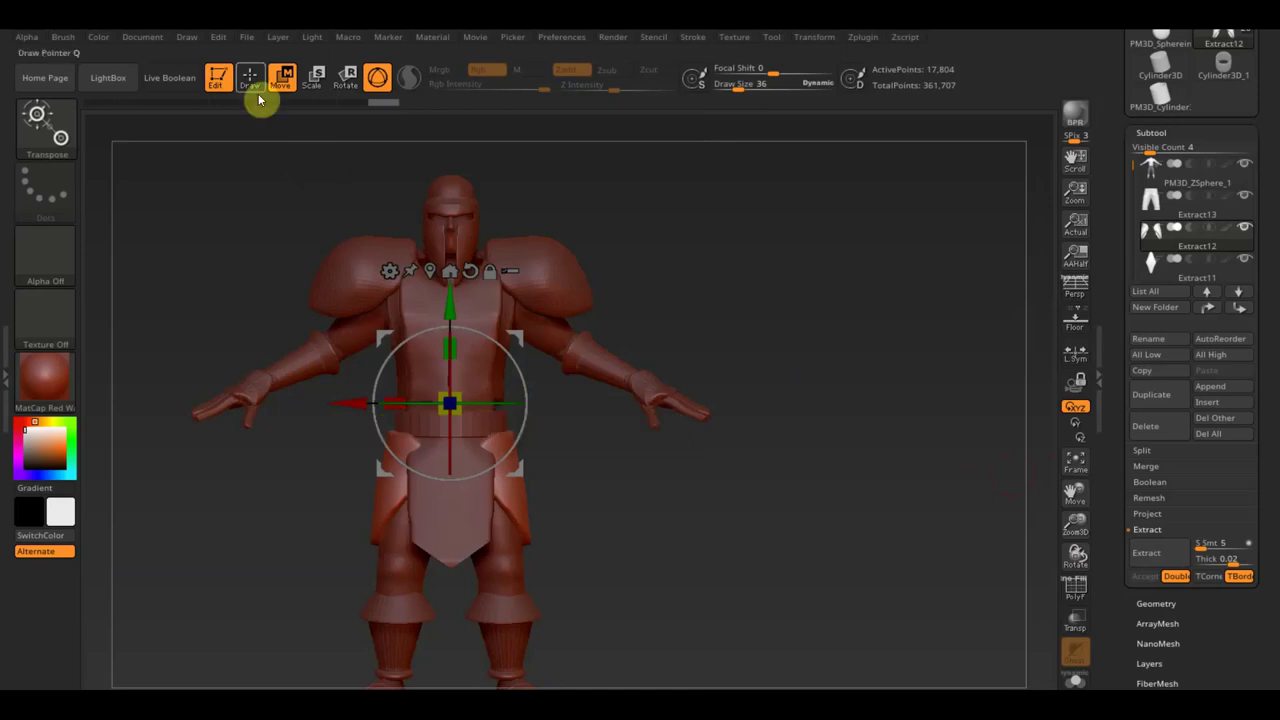
# Return to Draw mode and orbit the knight a full circle to inspect the new leg armor
pyautogui.click(252, 82)
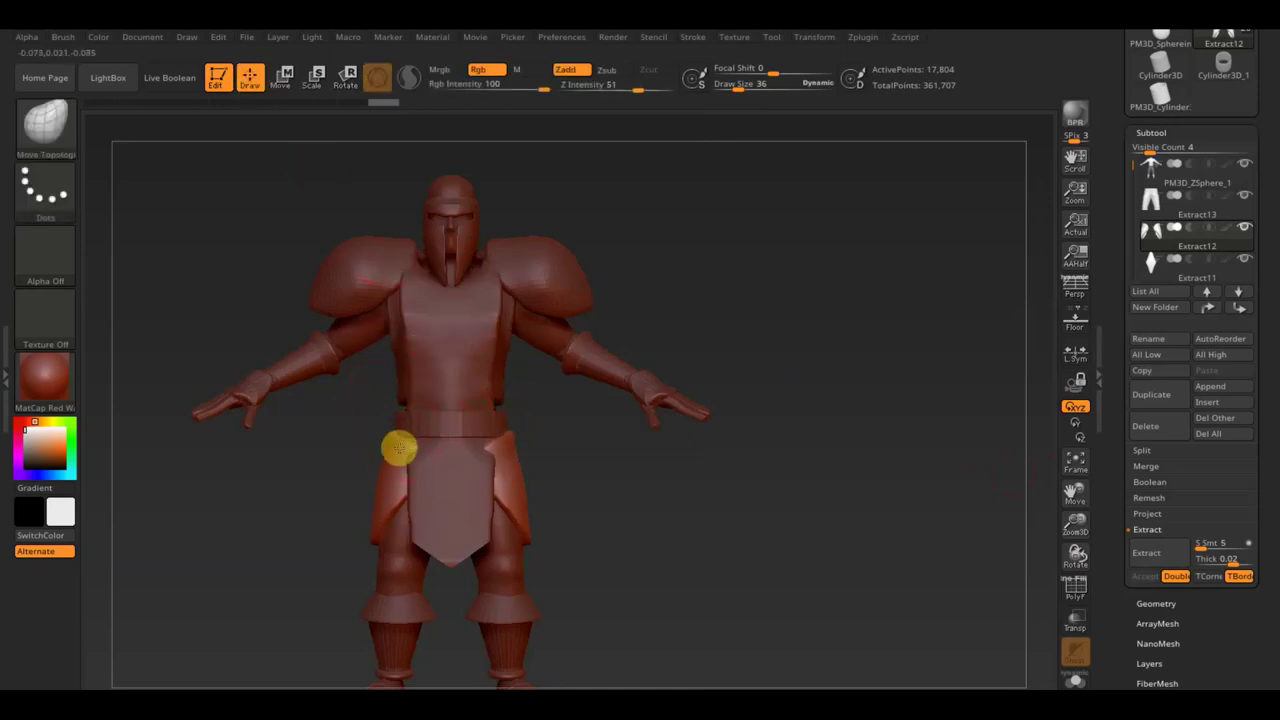
pyautogui.moveTo(397, 451)
pyautogui.mouseDown(button='right')
pyautogui.moveTo(380, 420)
pyautogui.moveTo(372, 440)
pyautogui.mouseUp(button='right')
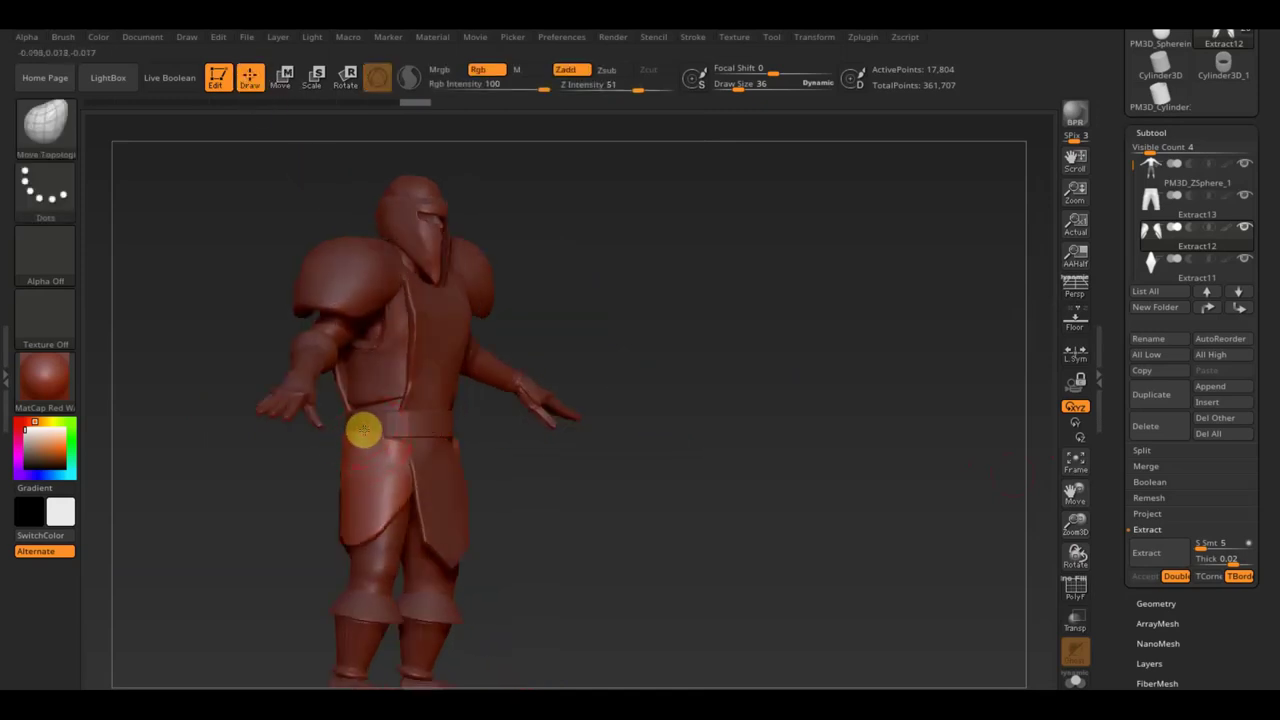
pyautogui.moveTo(286, 471)
pyautogui.mouseDown(button='right')
pyautogui.moveTo(351, 466)
pyautogui.moveTo(437, 491)
pyautogui.mouseUp(button='right')
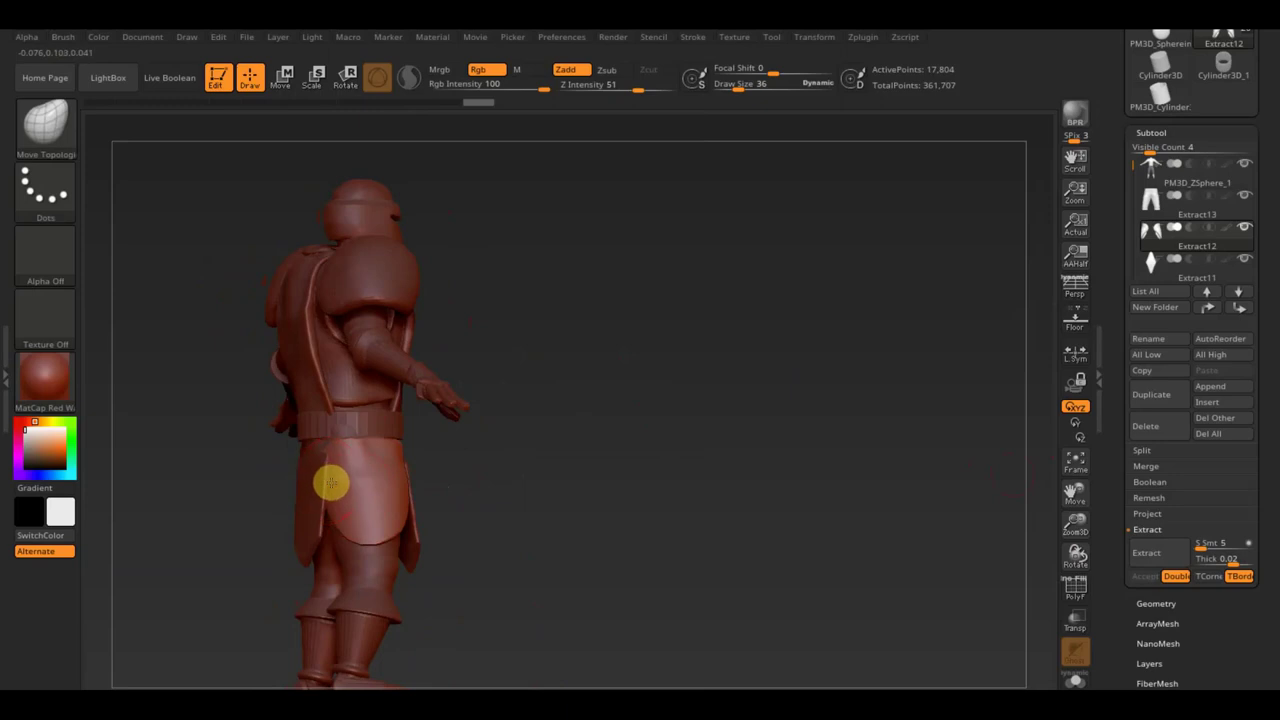
pyautogui.moveTo(317, 469); pyautogui.dragTo(474, 491, button='right')
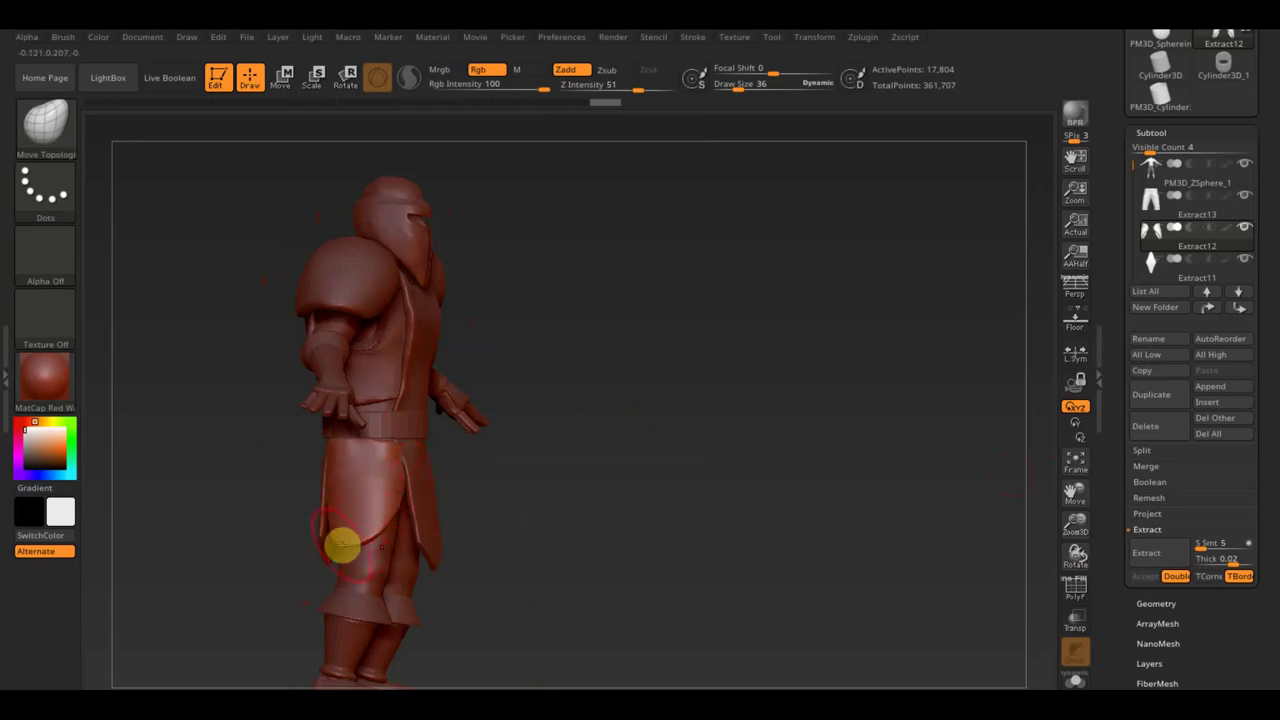
pyautogui.moveTo(320, 486)
pyautogui.mouseDown(button='right')
pyautogui.moveTo(505, 487)
pyautogui.moveTo(626, 528)
pyautogui.mouseUp(button='right')
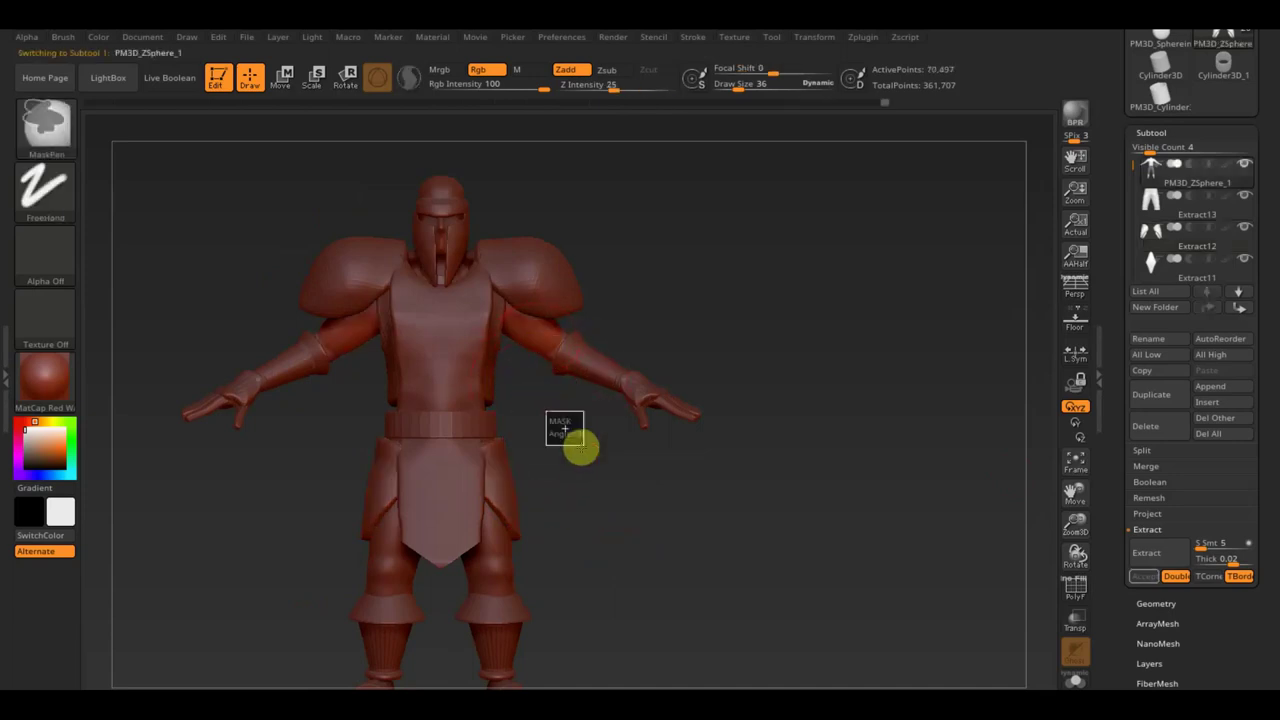
# Toggle the knight concept art reference on and off, then select the Extract6 shoulder pad
pyautogui.keyDown('alt'); pyautogui.click(515, 398); pyautogui.keyUp('alt')
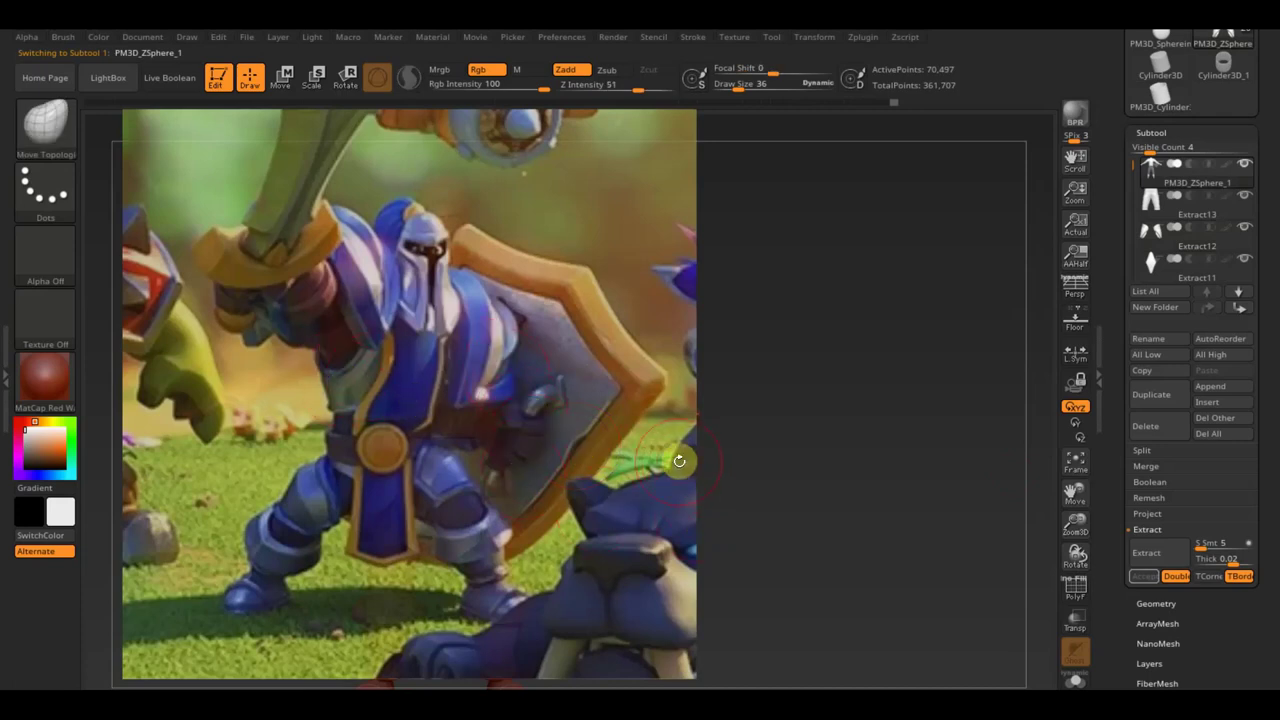
pyautogui.press('shift')
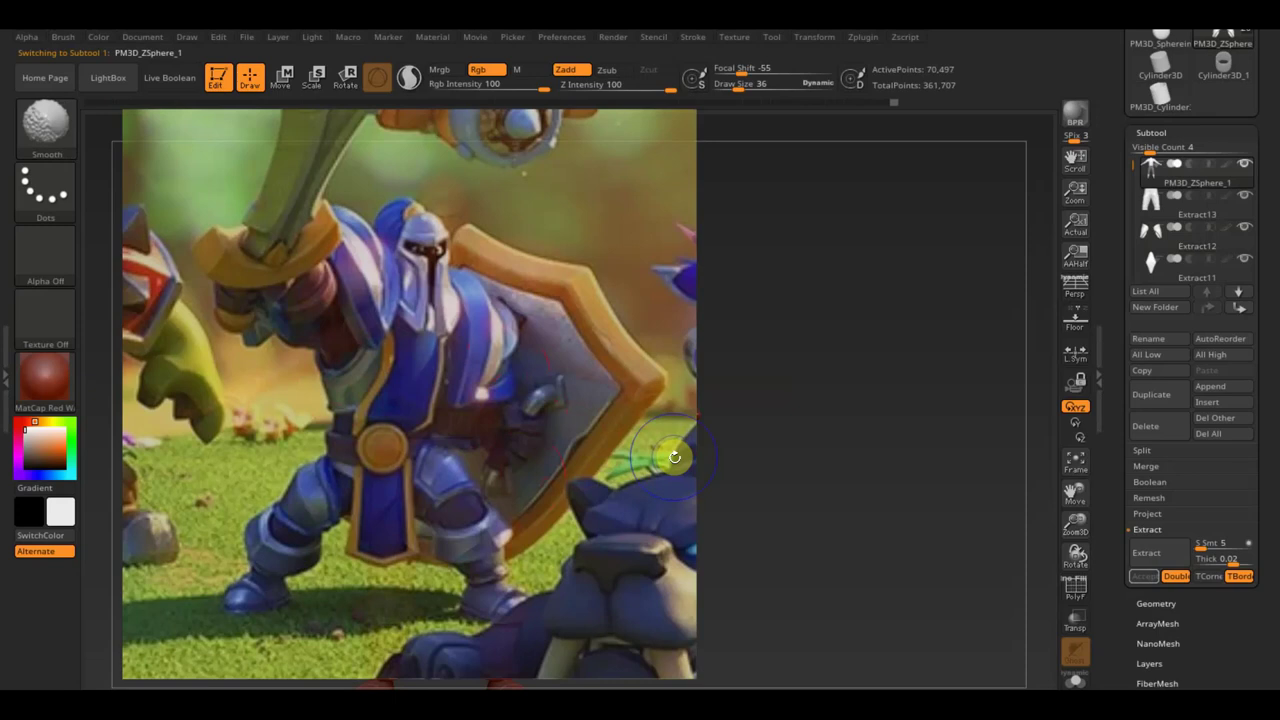
pyautogui.hotkey('shift', 'z')
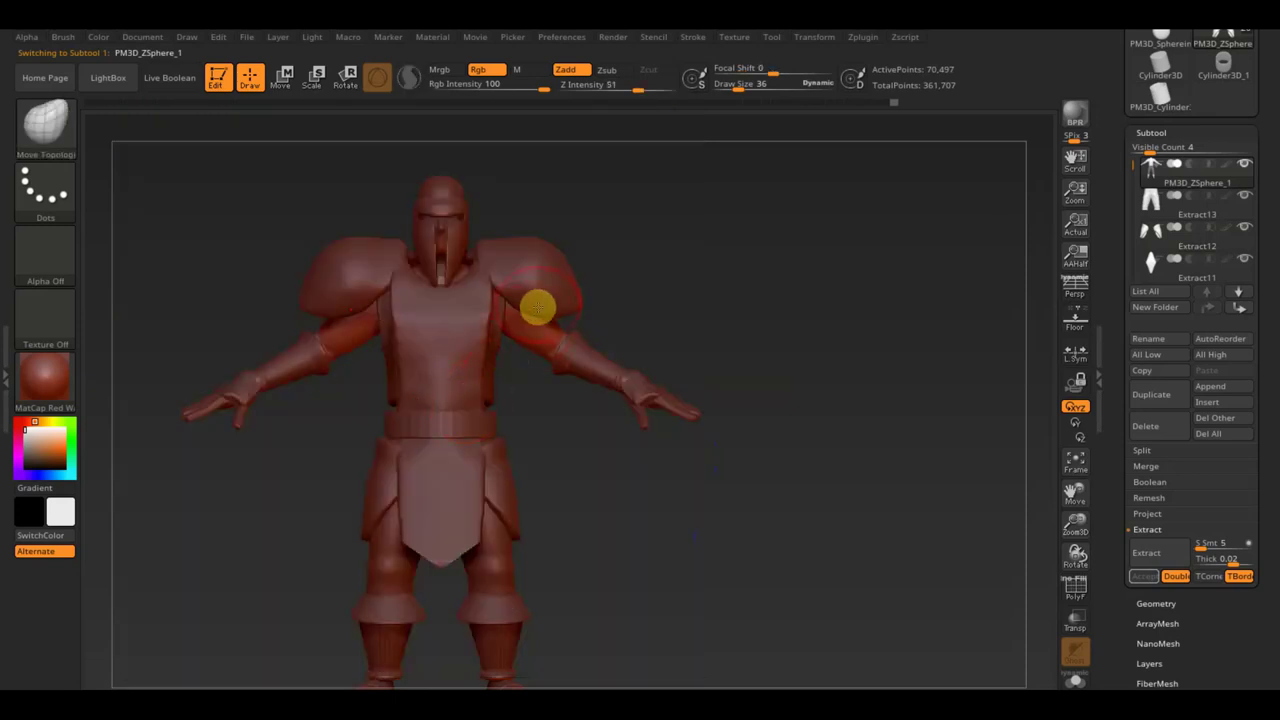
pyautogui.keyDown('alt'); pyautogui.click(536, 296); pyautogui.keyUp('alt')
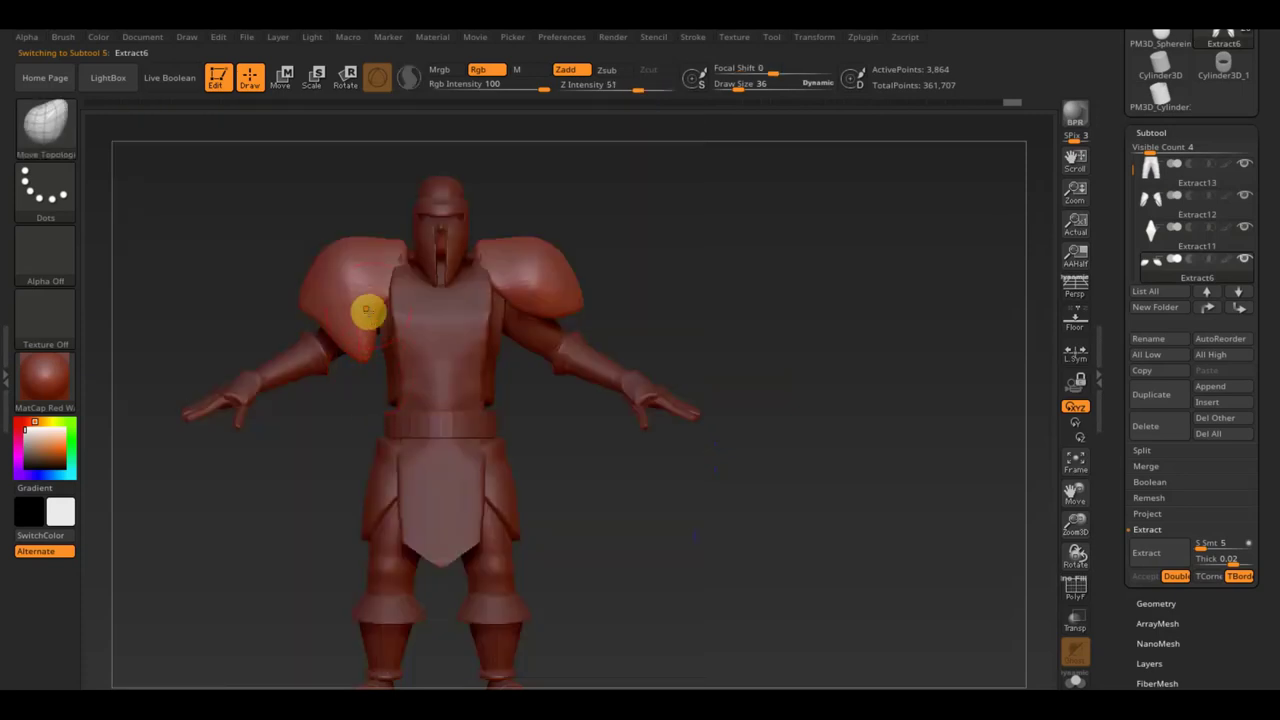
pyautogui.moveTo(600, 284); pyautogui.dragTo(689, 277)
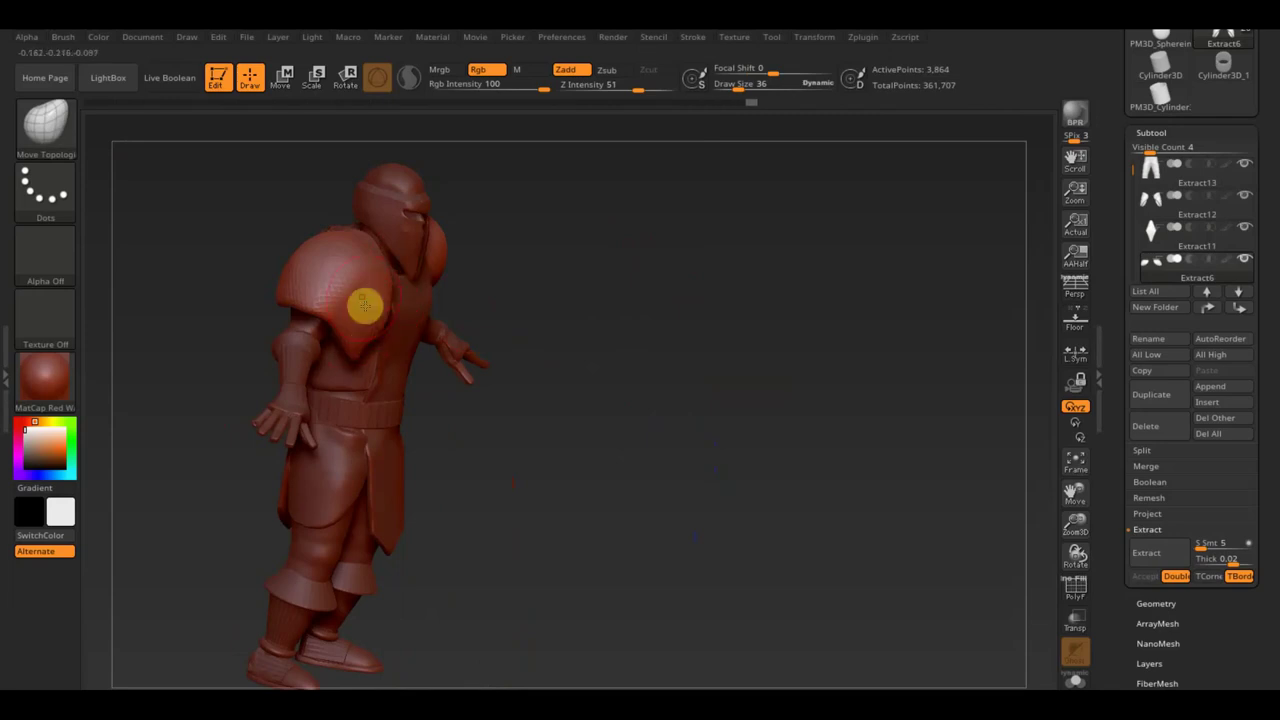
pyautogui.moveTo(437, 291); pyautogui.dragTo(549, 267)
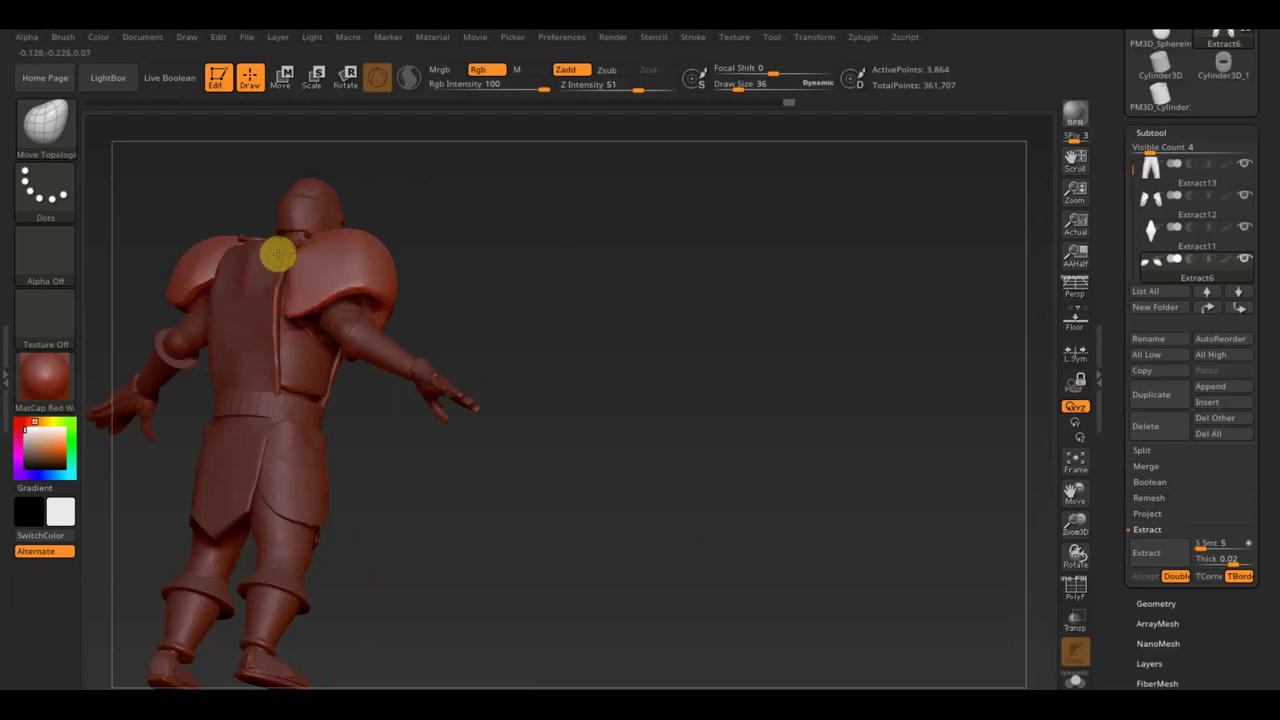
pyautogui.moveTo(420, 250); pyautogui.dragTo(429, 249)
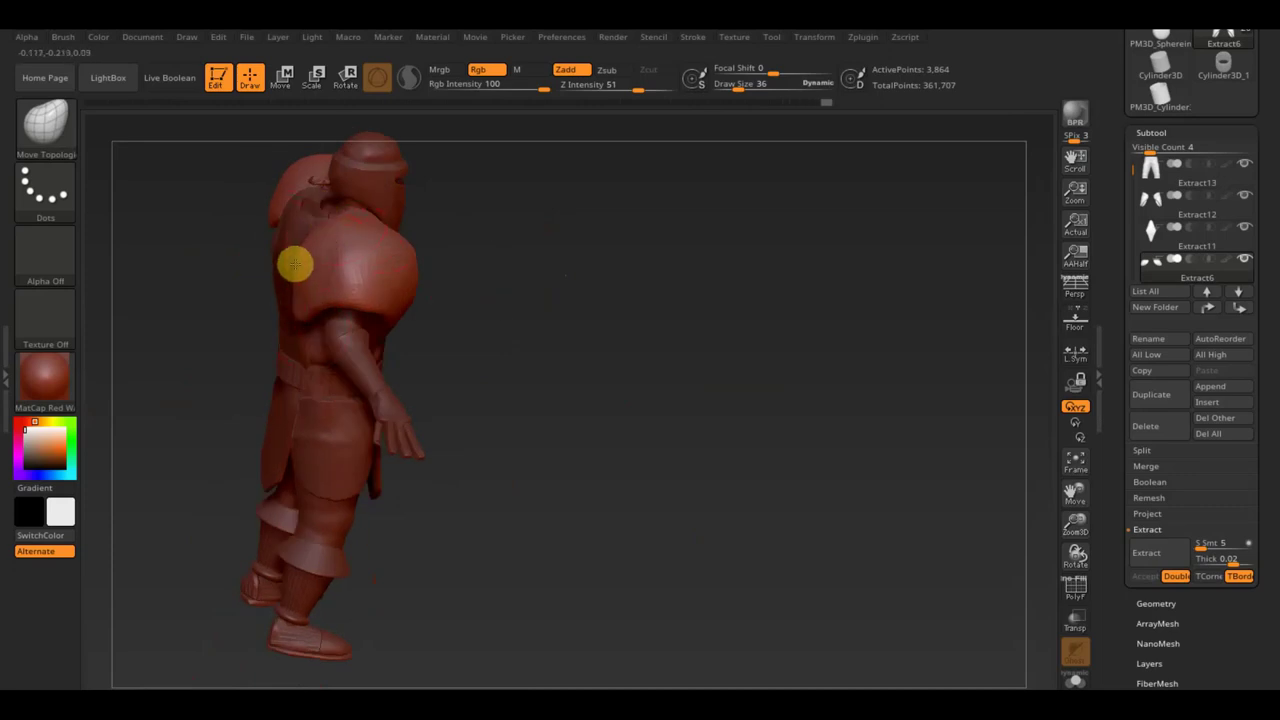
pyautogui.moveTo(529, 317)
pyautogui.mouseDown()
pyautogui.moveTo(467, 272)
pyautogui.moveTo(554, 223)
pyautogui.mouseUp()
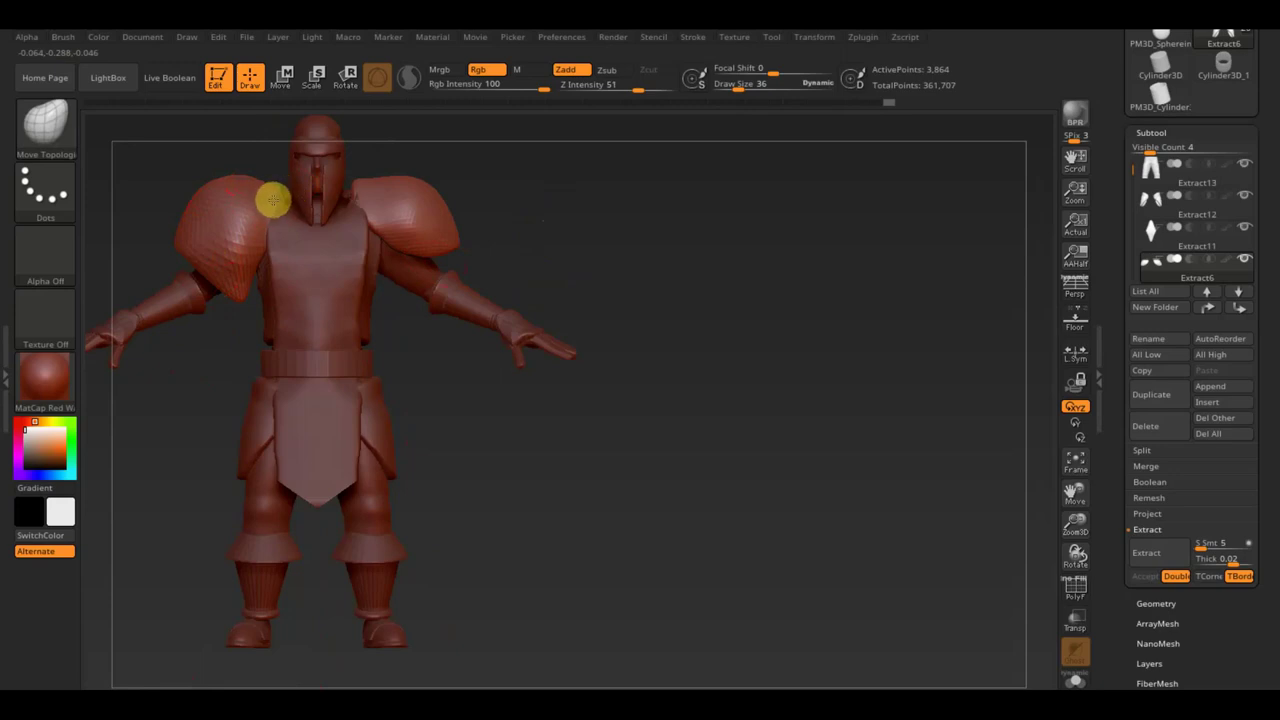
pyautogui.moveTo(480, 163)
pyautogui.mouseDown()
pyautogui.moveTo(526, 271)
pyautogui.moveTo(282, 197)
pyautogui.mouseUp()
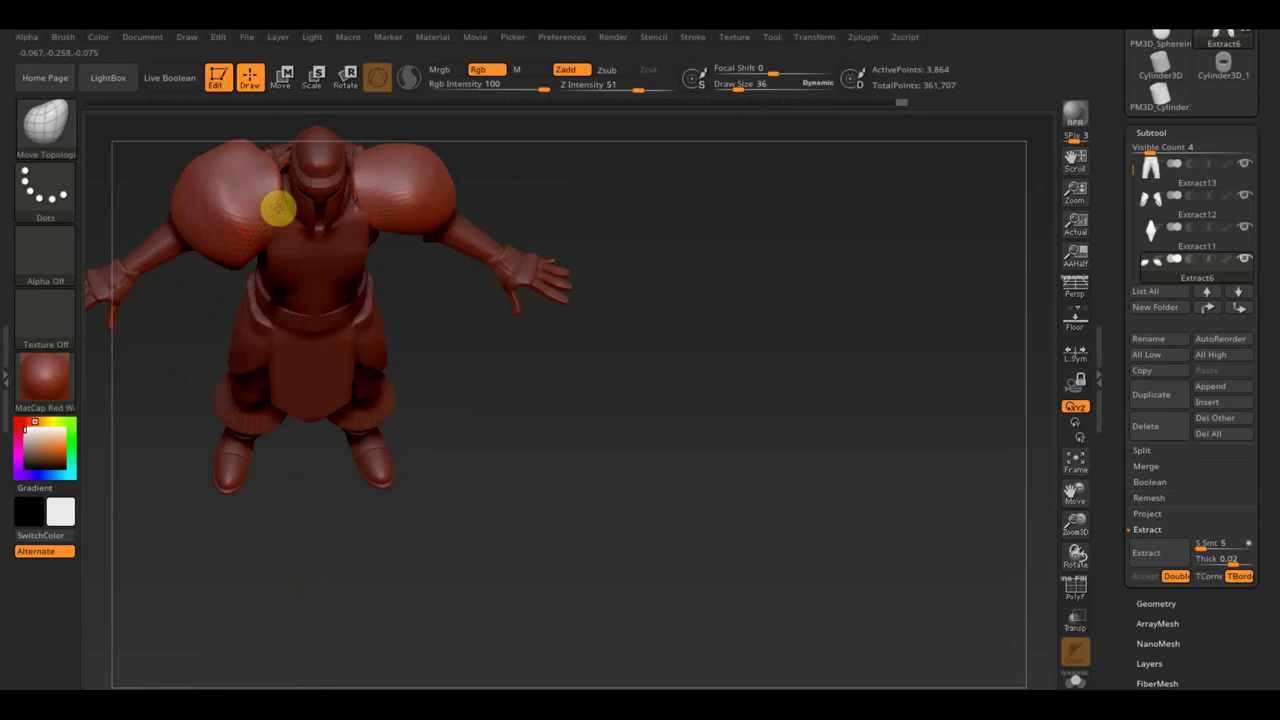
pyautogui.moveTo(603, 209)
pyautogui.mouseDown()
pyautogui.moveTo(711, 203)
pyautogui.moveTo(733, 243)
pyautogui.mouseUp()
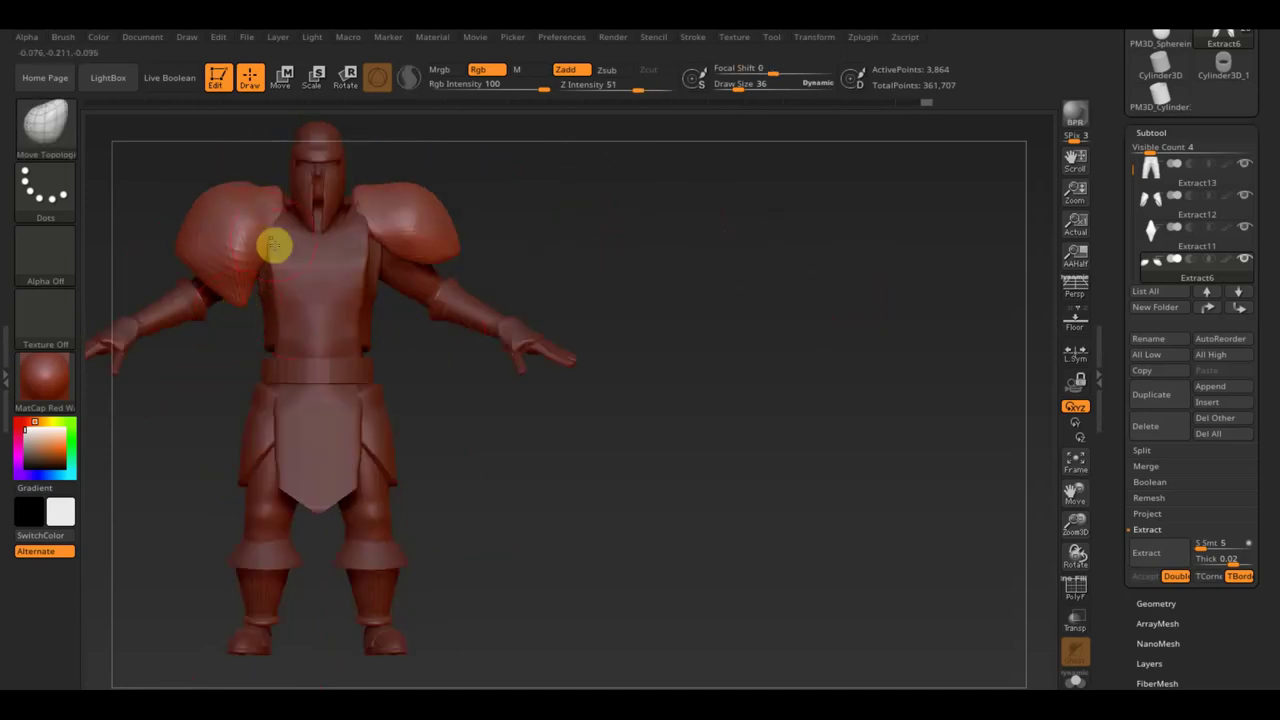
pyautogui.moveTo(563, 235); pyautogui.dragTo(546, 229)
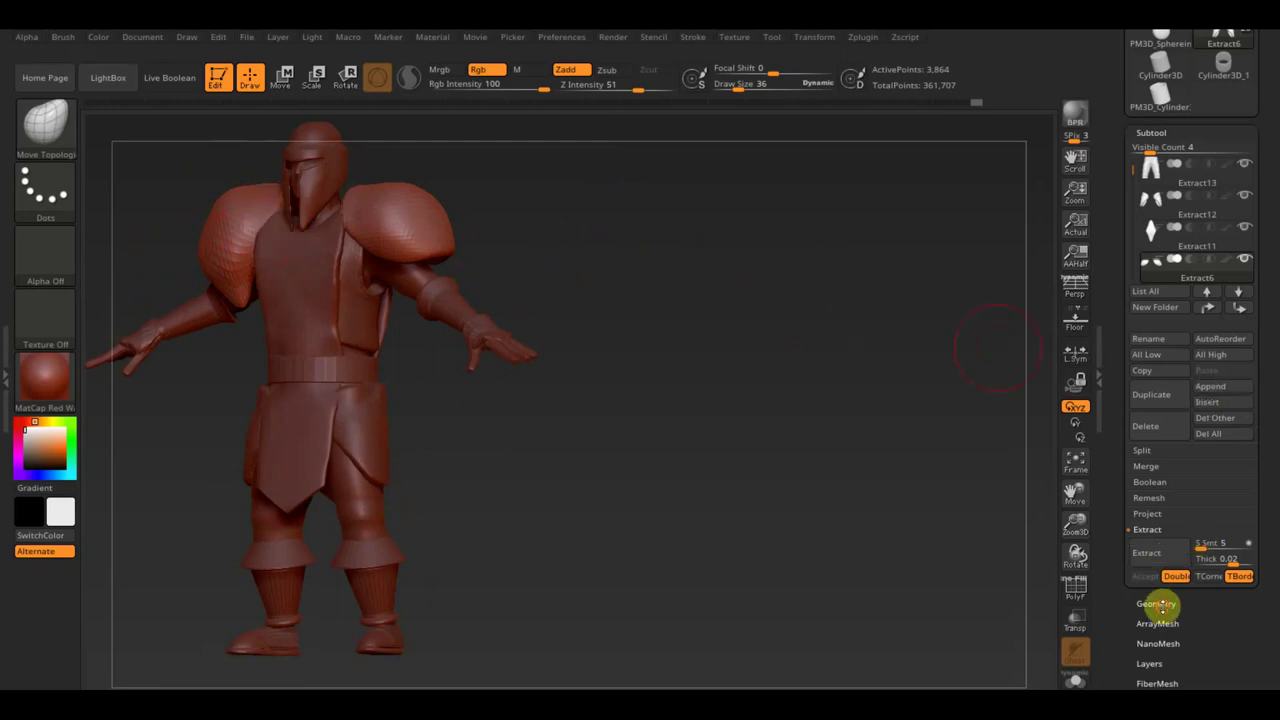
# Scale up the shoulder pads with the Transpose gizmo and mirror them so both sides match
pyautogui.click(1157, 604)
pyautogui.click(1200, 469)
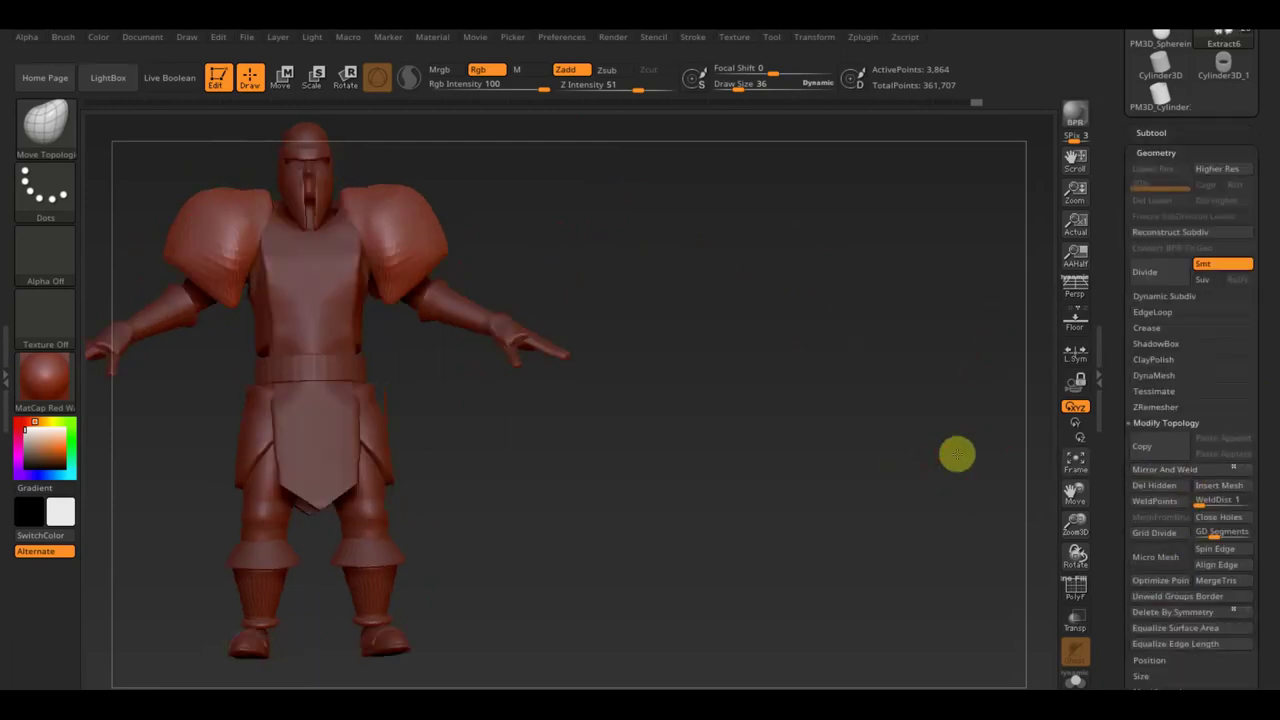
pyautogui.moveTo(812, 349); pyautogui.dragTo(880, 378)
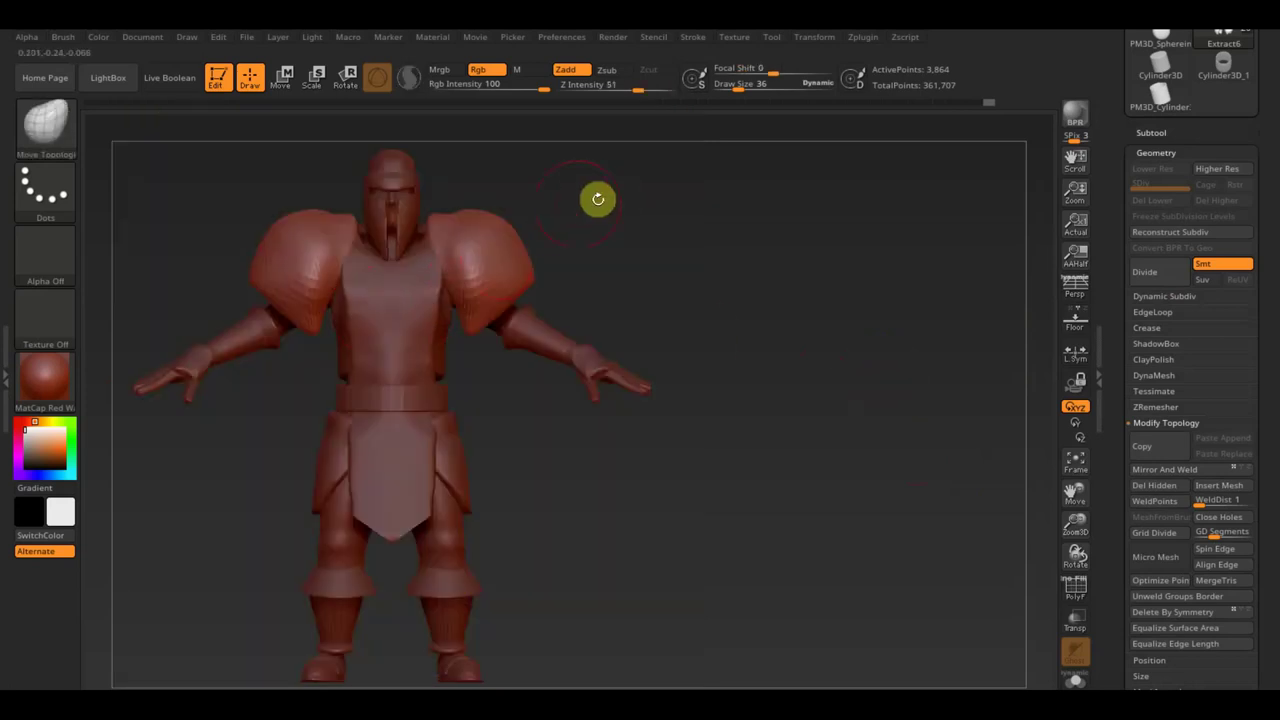
pyautogui.click(283, 77)
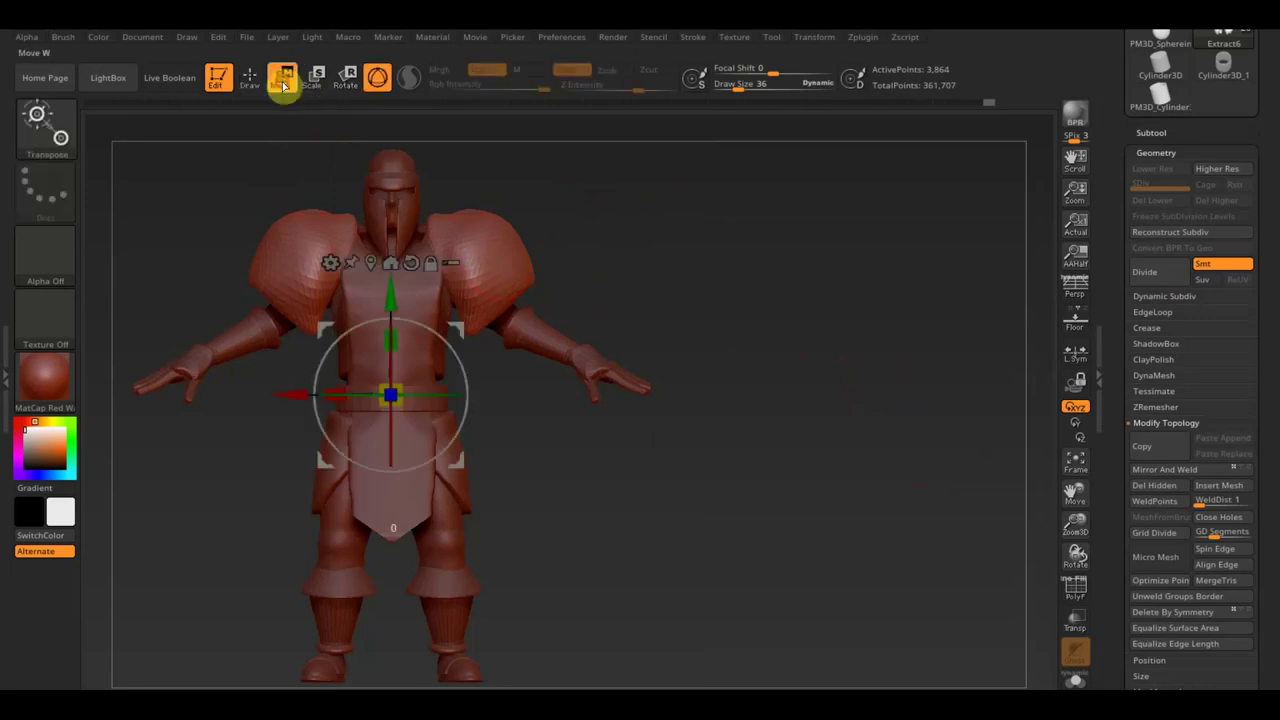
pyautogui.moveTo(391, 397)
pyautogui.mouseDown()
pyautogui.moveTo(417, 391)
pyautogui.moveTo(391, 425)
pyautogui.mouseUp()
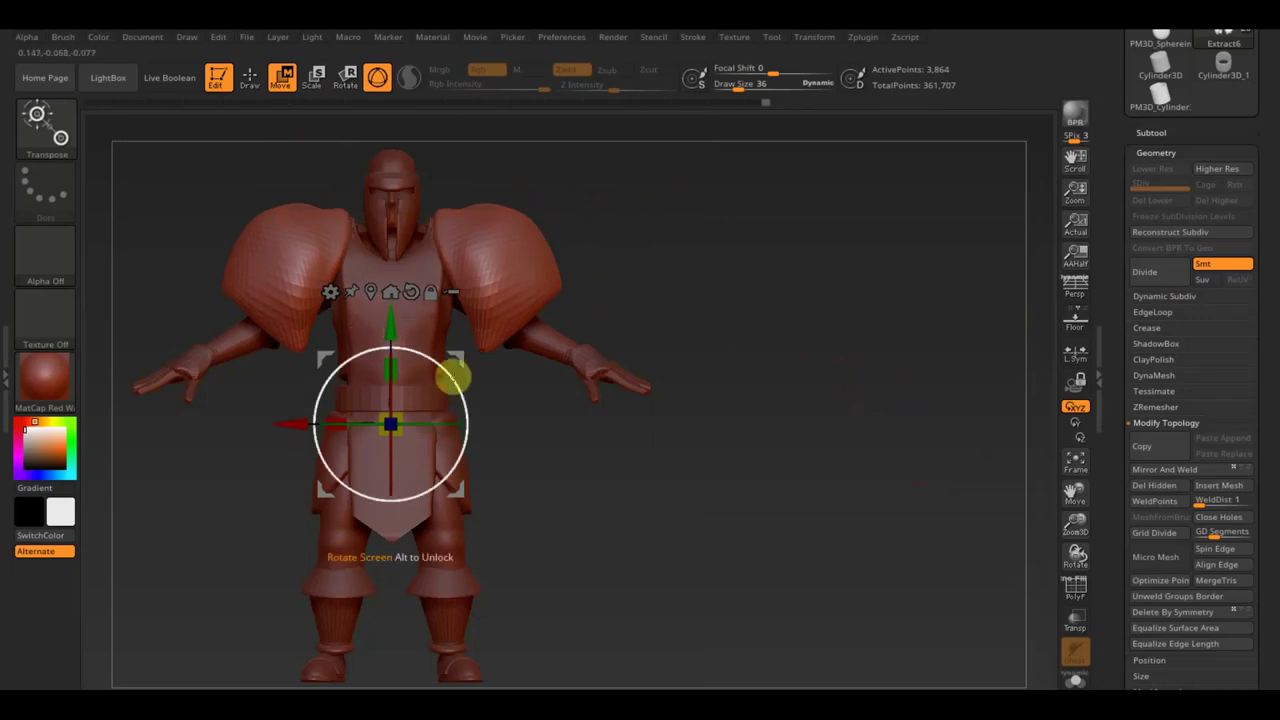
pyautogui.moveTo(452, 377)
pyautogui.mouseDown()
pyautogui.moveTo(466, 359)
pyautogui.moveTo(457, 366)
pyautogui.mouseUp()
pyautogui.moveTo(303, 418); pyautogui.dragTo(297, 423)
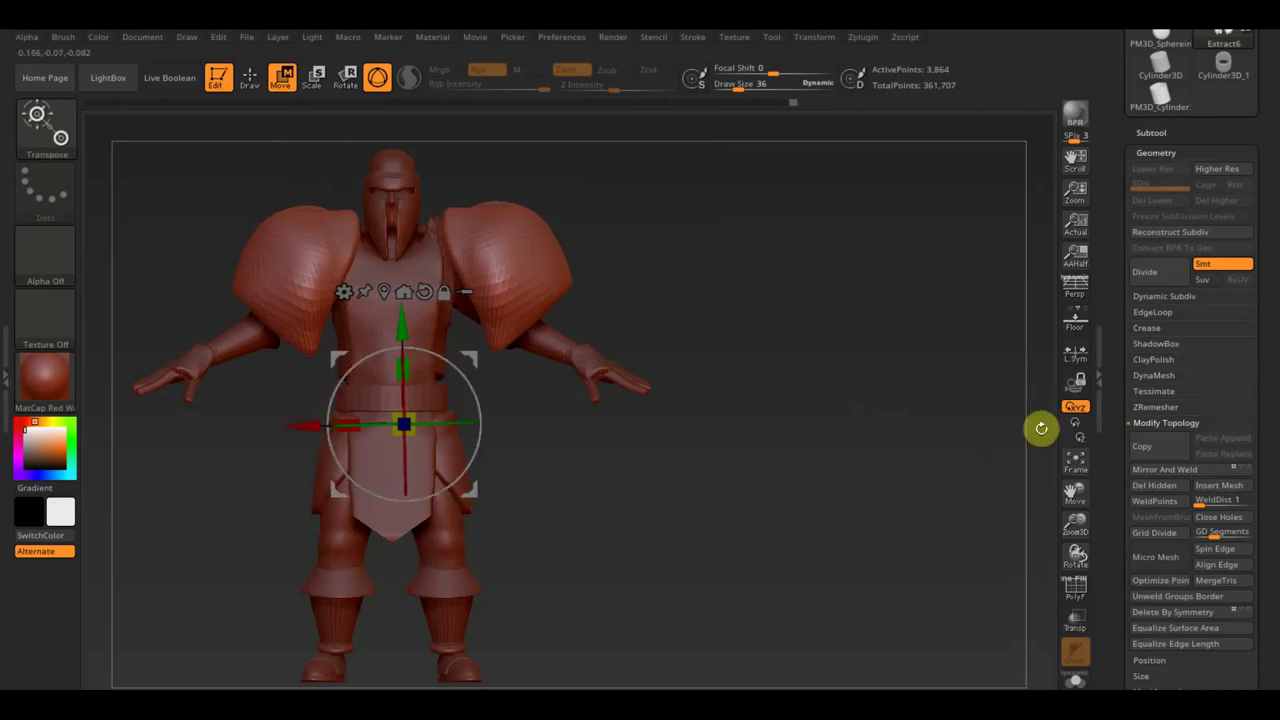
pyautogui.click(1172, 472)
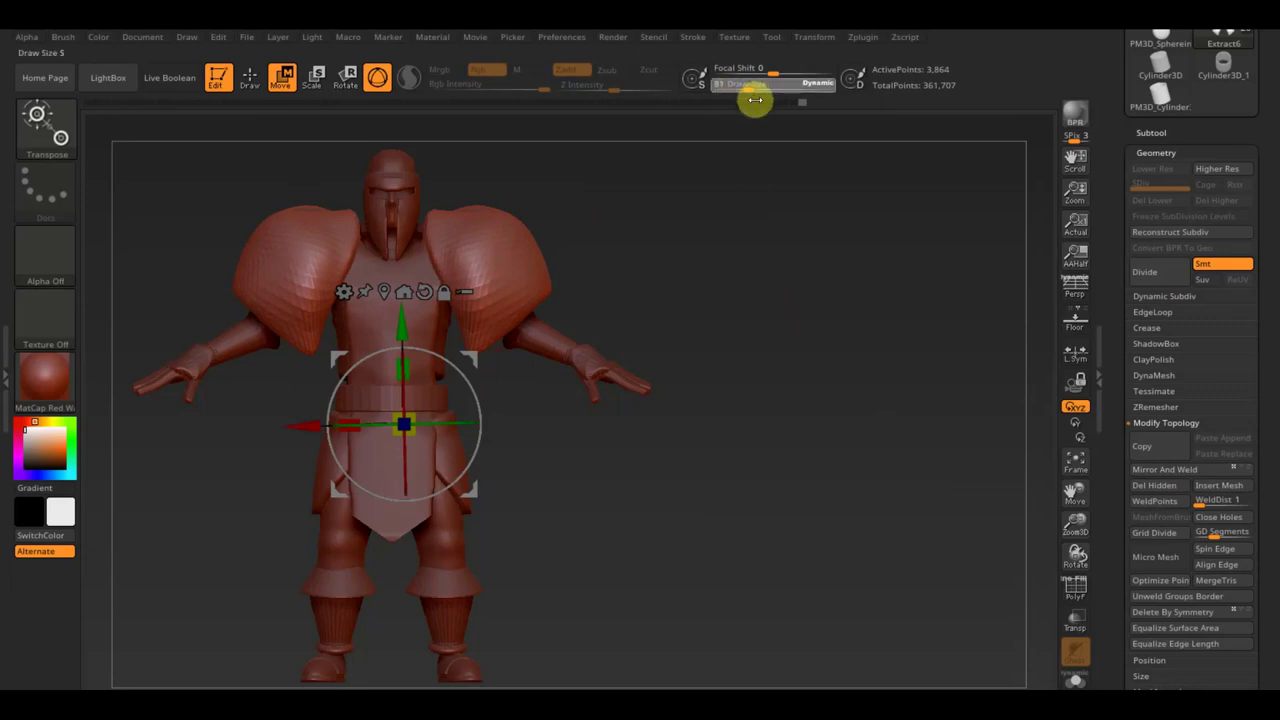
# Lower Draw Size to 77 and smooth the shoulder armor surface
pyautogui.moveTo(755, 100); pyautogui.dragTo(751, 100)
pyautogui.click(248, 80)
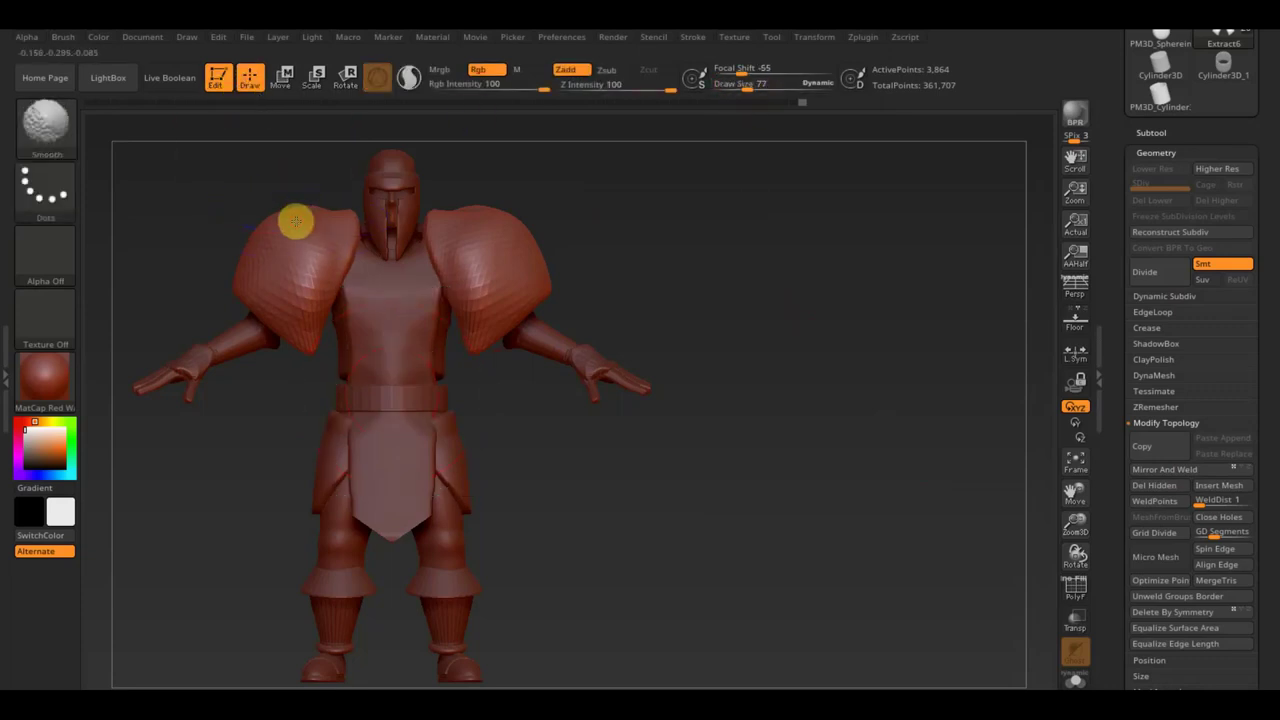
pyautogui.keyDown('shift'); pyautogui.moveTo(287, 210); pyautogui.dragTo(306, 309); pyautogui.keyUp('shift')
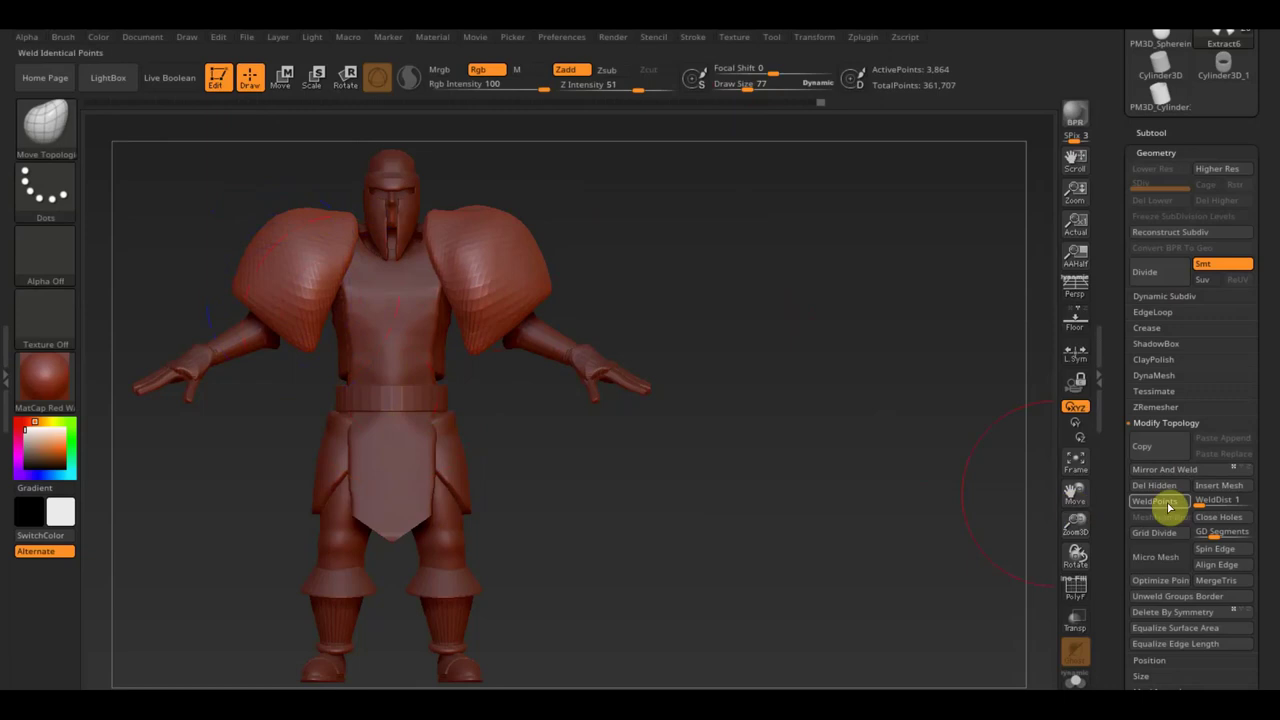
# DynaMesh the knight's body at resolution 408 and smooth the right shoulder surface
pyautogui.click(1160, 376)
pyautogui.click(1155, 405)
pyautogui.click(1155, 400)
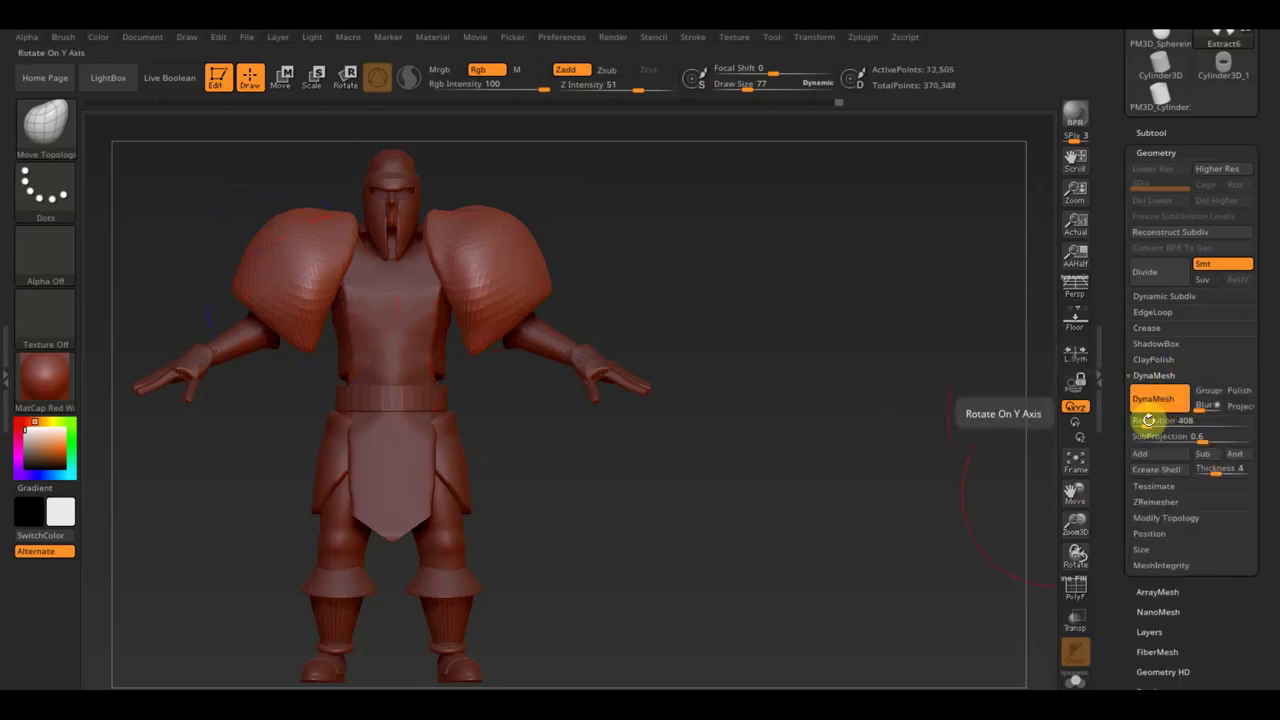
pyautogui.moveTo(470, 326)
pyautogui.keyDown('shift'); pyautogui.mouseDown()
pyautogui.moveTo(304, 268)
pyautogui.moveTo(293, 247)
pyautogui.moveTo(323, 243)
pyautogui.mouseUp(); pyautogui.keyUp('shift')
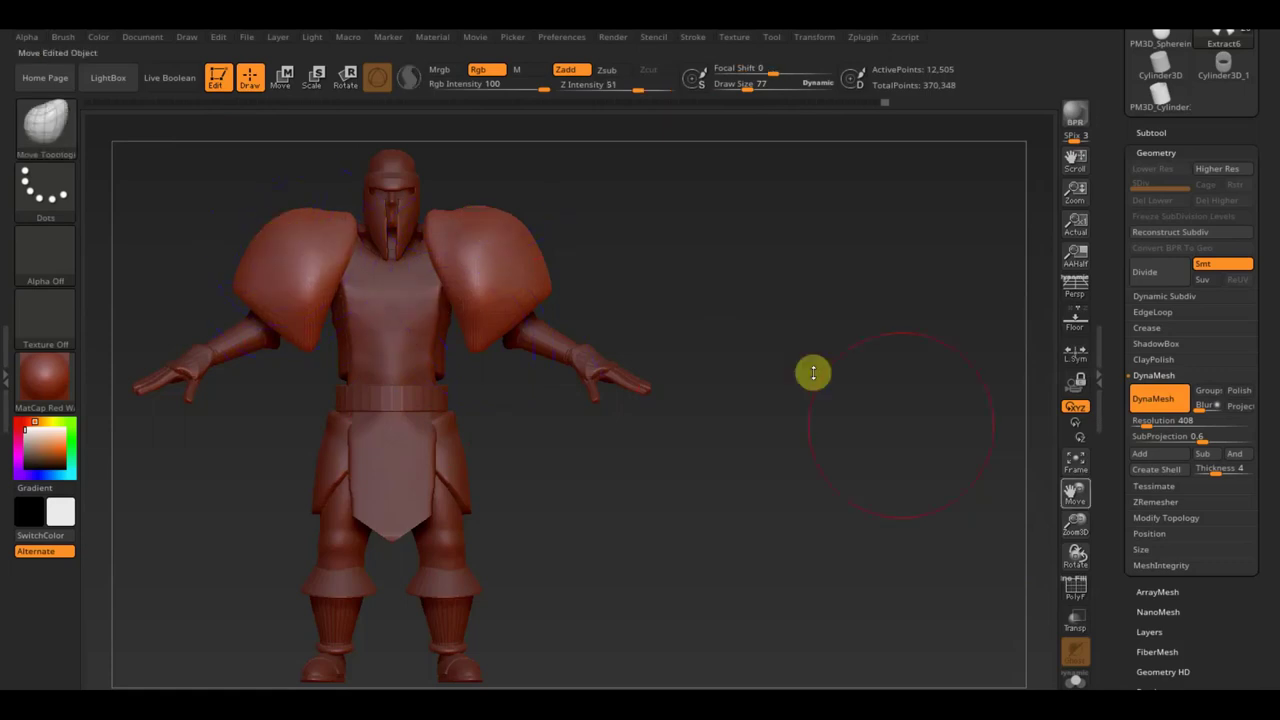
# Apply Mirror And Weld so both sides of the shoulder armor match
pyautogui.click(1183, 517)
pyautogui.click(1195, 471)
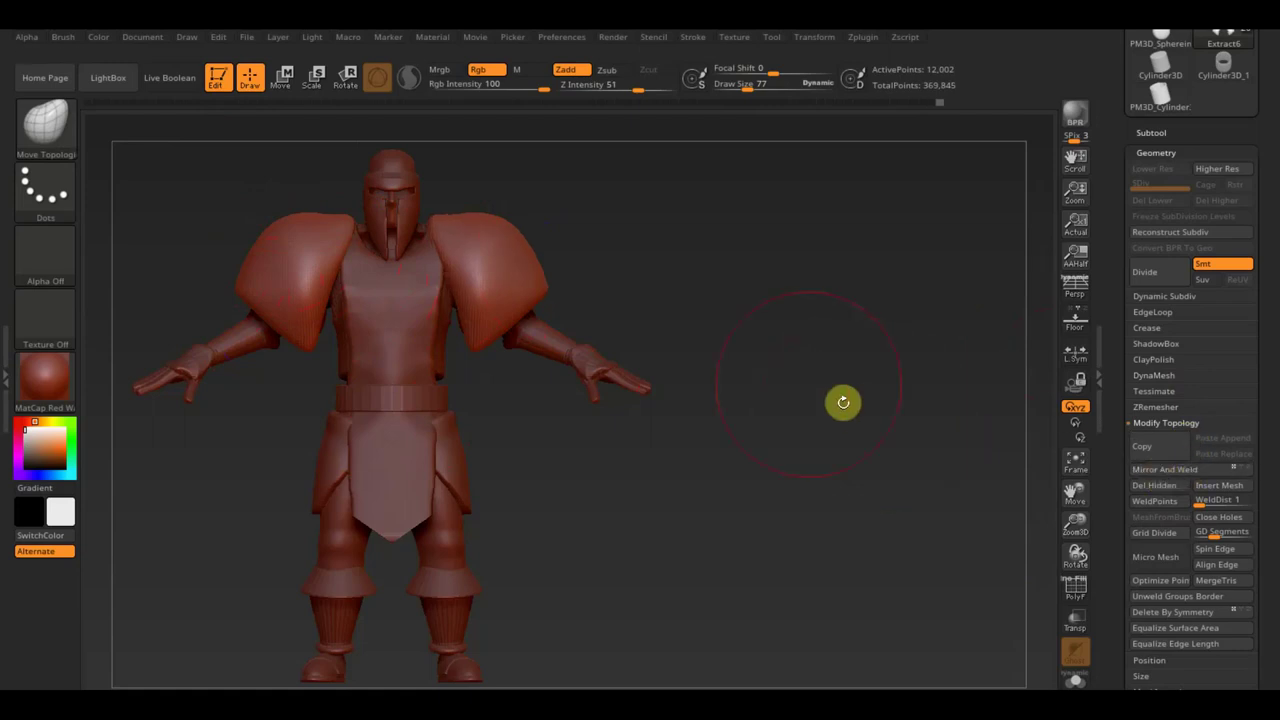
pyautogui.moveTo(777, 368)
pyautogui.mouseDown()
pyautogui.moveTo(817, 374)
pyautogui.moveTo(789, 377)
pyautogui.mouseUp()
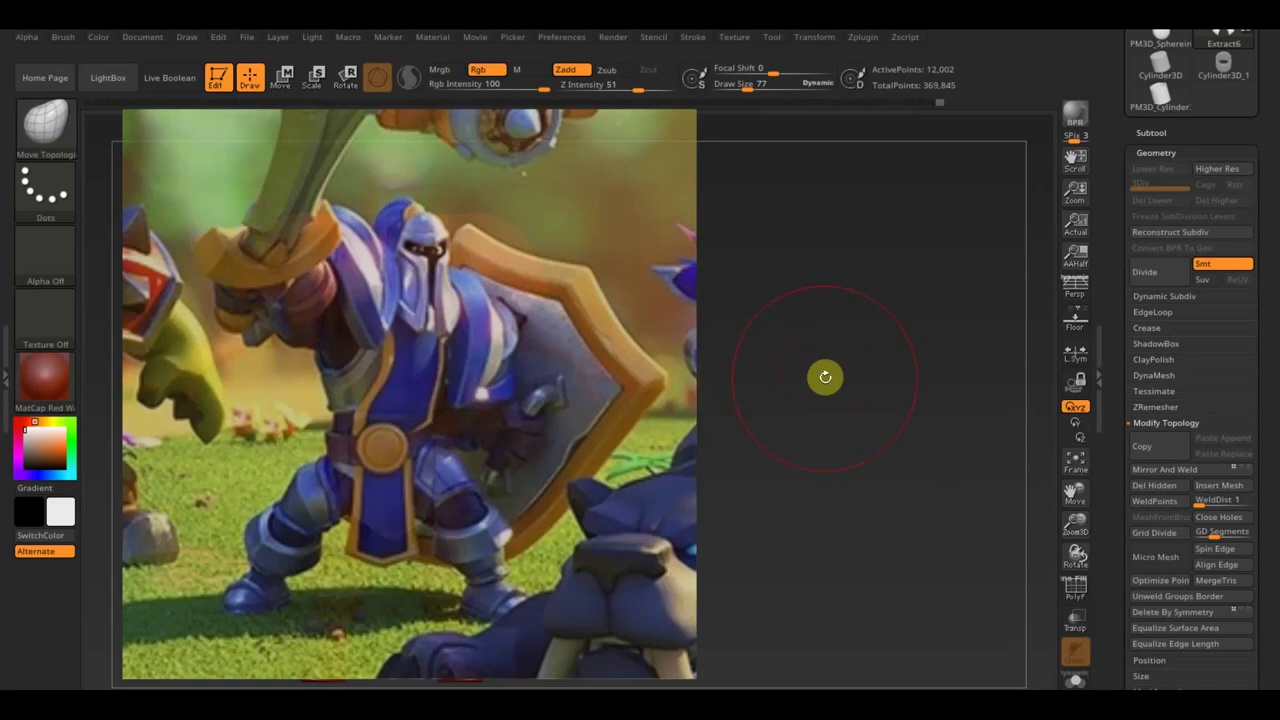
# Nudge the Extract10 helmet piece vertically into place, checking it from side and front
pyautogui.press('shift')
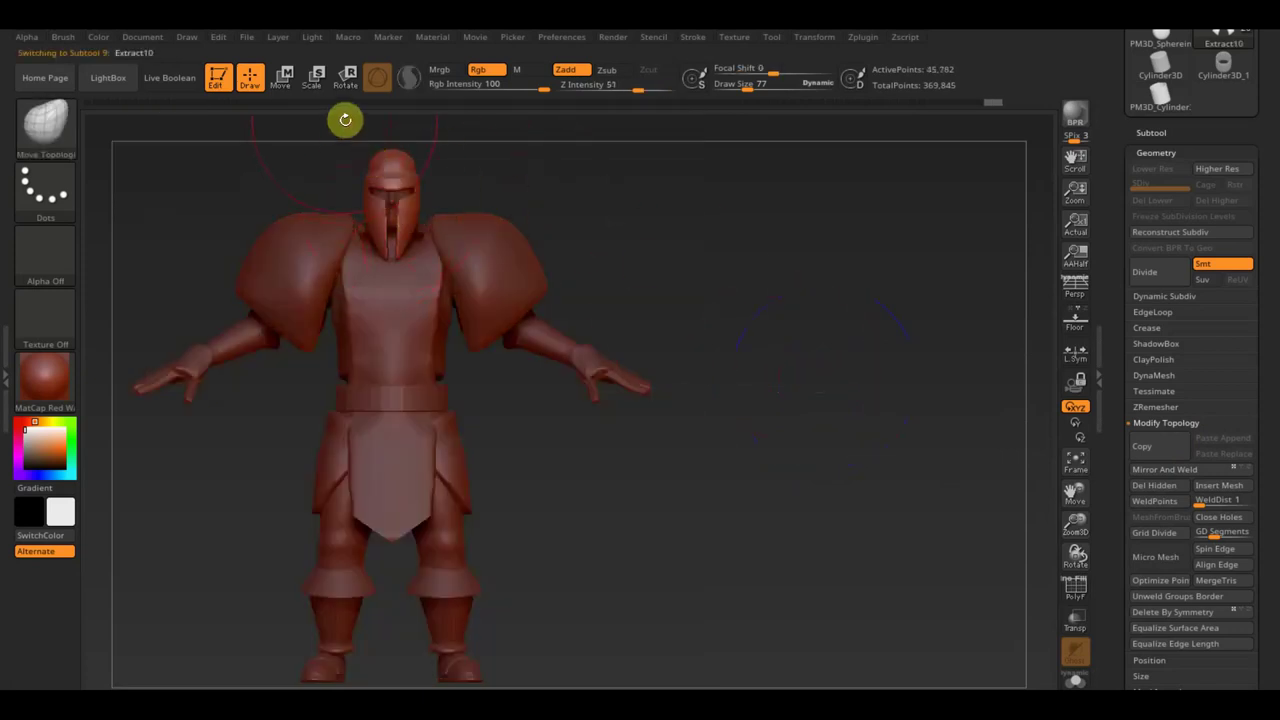
pyautogui.click(284, 78)
pyautogui.moveTo(420, 163); pyautogui.dragTo(511, 220)
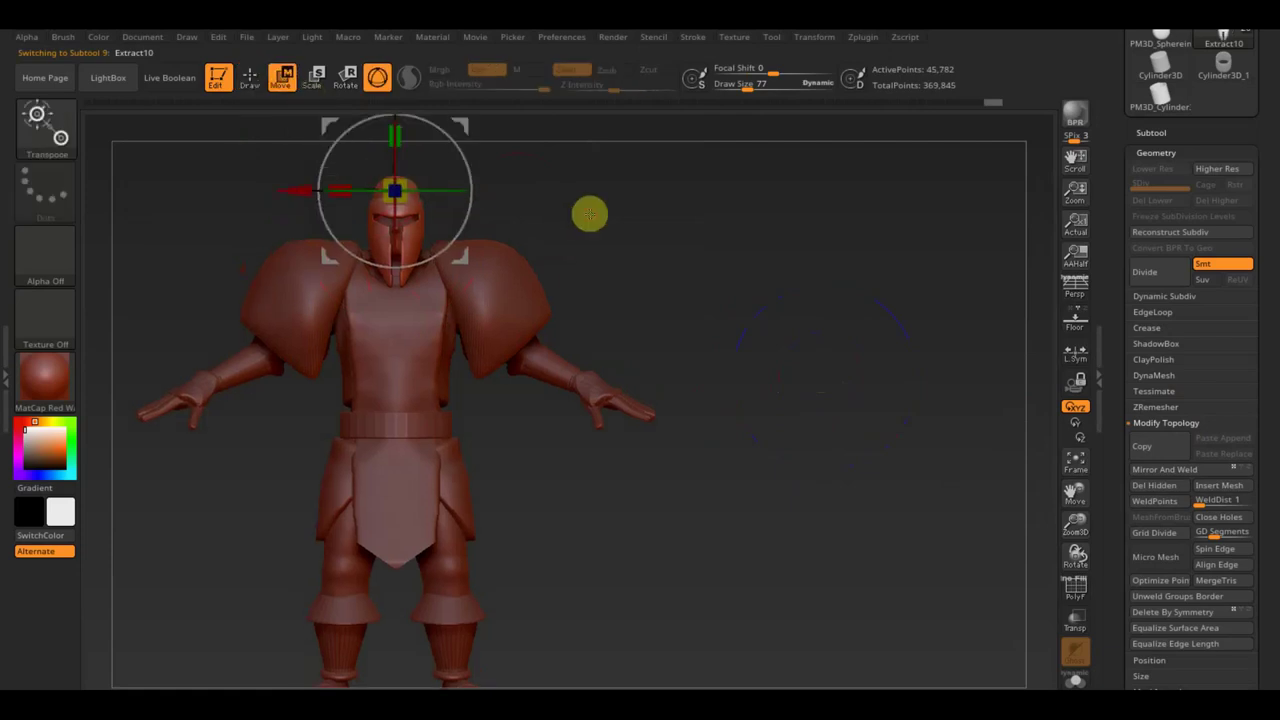
pyautogui.moveTo(414, 146)
pyautogui.mouseDown()
pyautogui.moveTo(417, 171)
pyautogui.moveTo(589, 220)
pyautogui.moveTo(669, 207)
pyautogui.mouseUp()
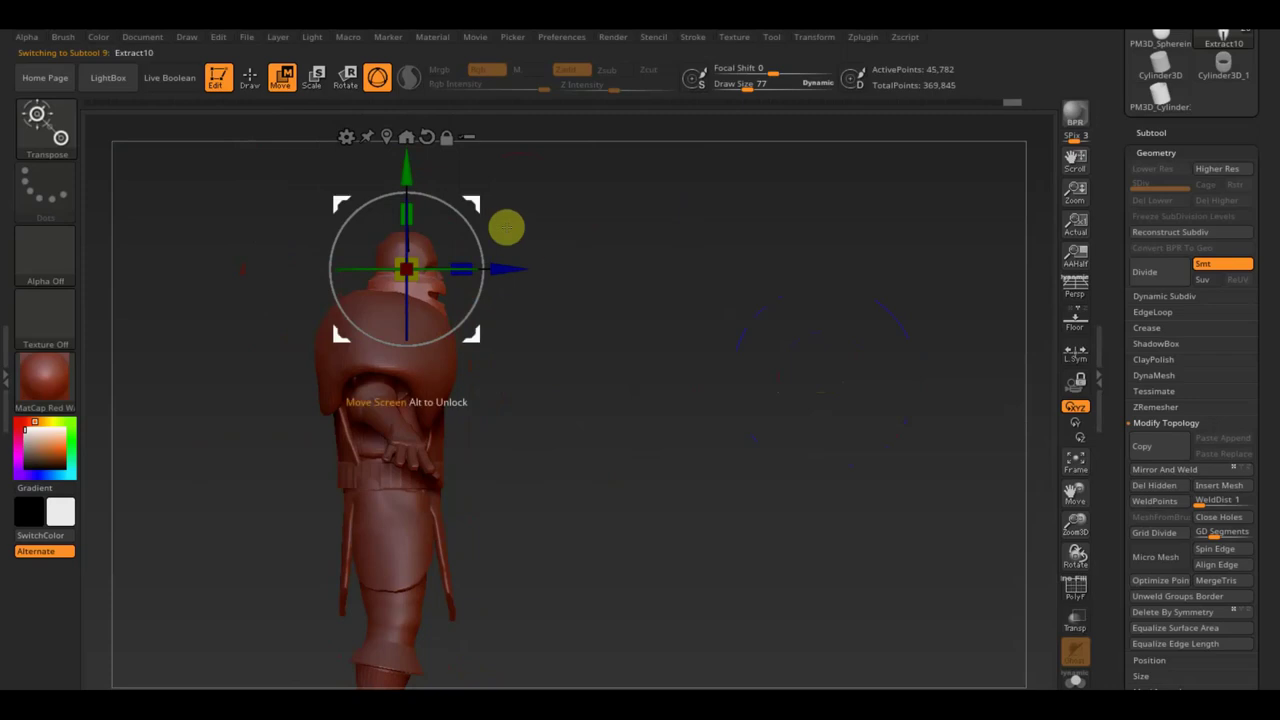
pyautogui.moveTo(409, 168); pyautogui.dragTo(409, 160)
pyautogui.moveTo(560, 225)
pyautogui.mouseDown()
pyautogui.moveTo(597, 251)
pyautogui.moveTo(551, 246)
pyautogui.moveTo(577, 240)
pyautogui.moveTo(560, 240)
pyautogui.mouseUp()
pyautogui.moveTo(409, 163); pyautogui.dragTo(406, 152)
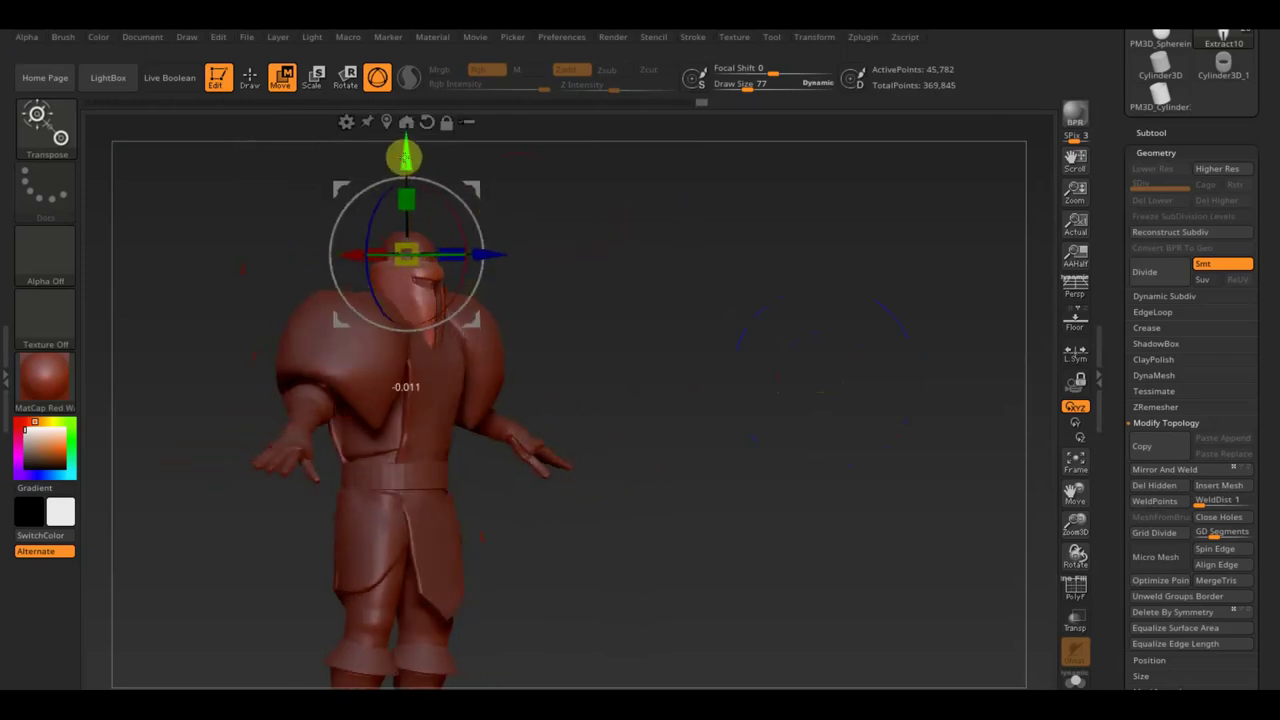
pyautogui.moveTo(647, 227)
pyautogui.mouseDown()
pyautogui.moveTo(620, 262)
pyautogui.moveTo(589, 249)
pyautogui.moveTo(626, 263)
pyautogui.mouseUp()
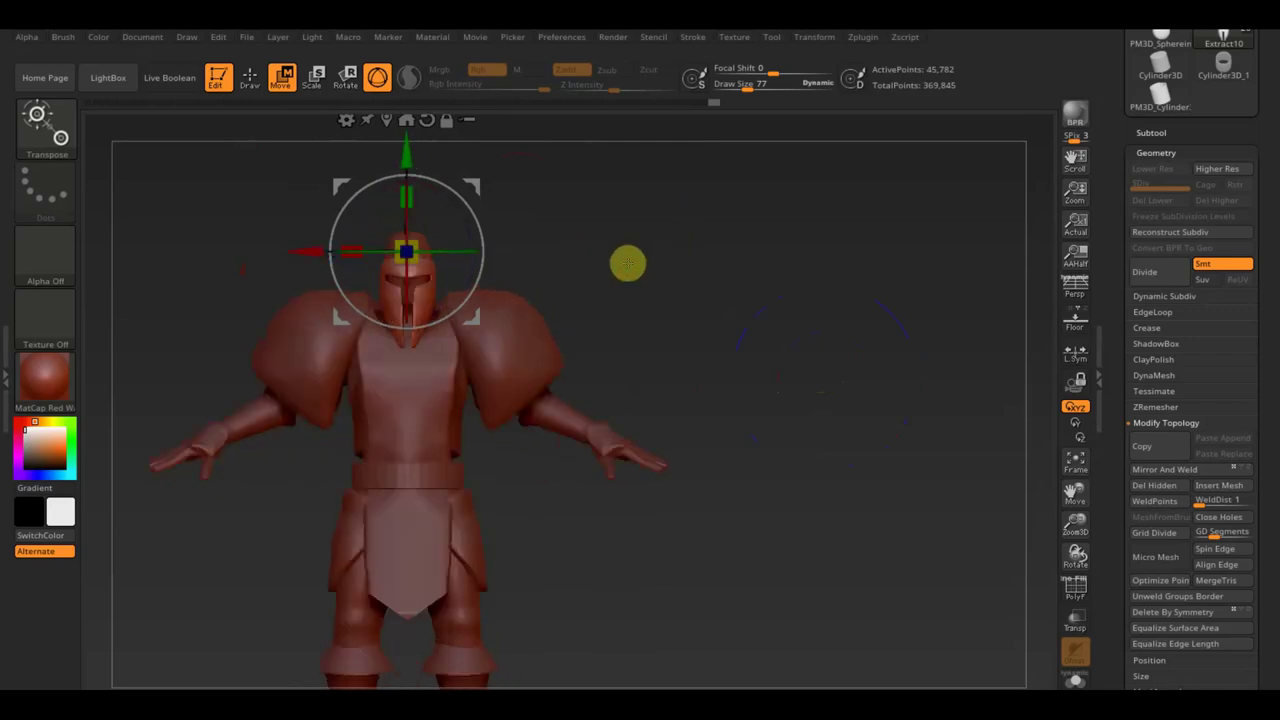
pyautogui.moveTo(726, 283); pyautogui.dragTo(766, 278)
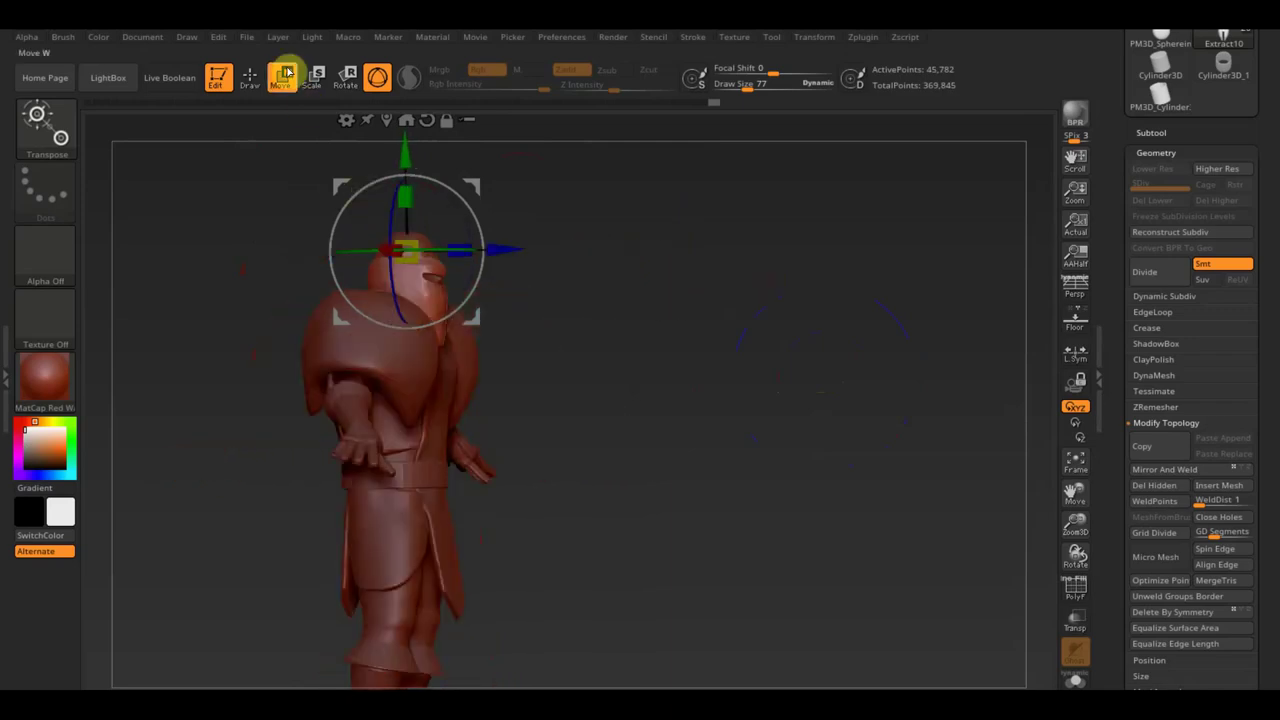
# Return to sculpting, review the helmet from the front, and select Female_PlanesofHead_128
pyautogui.click(250, 77)
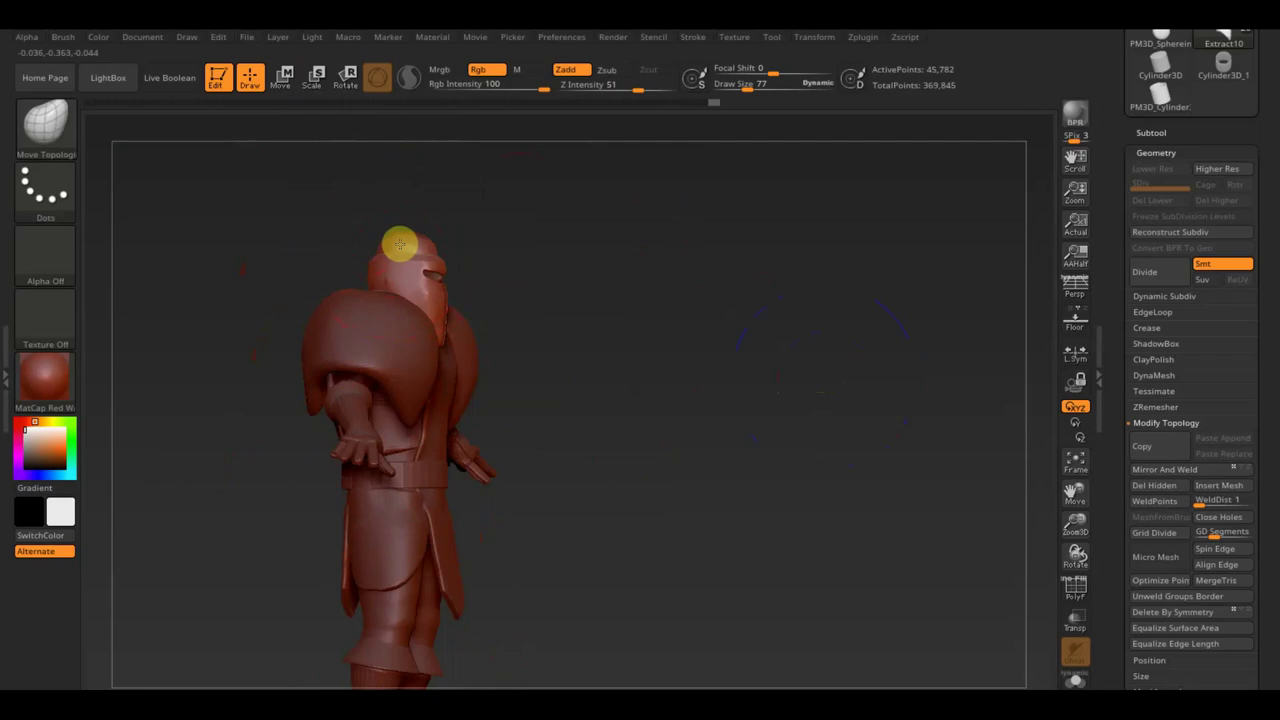
pyautogui.moveTo(398, 243); pyautogui.dragTo(444, 357)
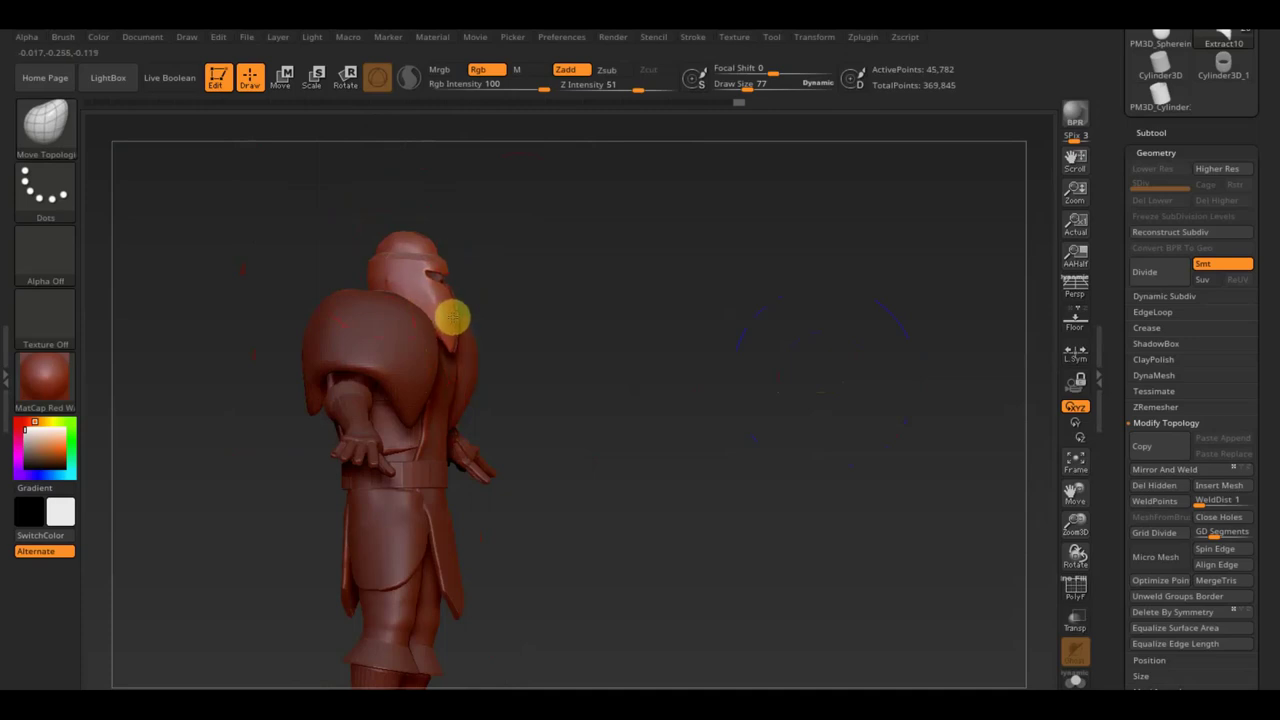
pyautogui.moveTo(450, 318)
pyautogui.mouseDown(button='right')
pyautogui.moveTo(534, 320)
pyautogui.moveTo(465, 318)
pyautogui.mouseUp(button='right')
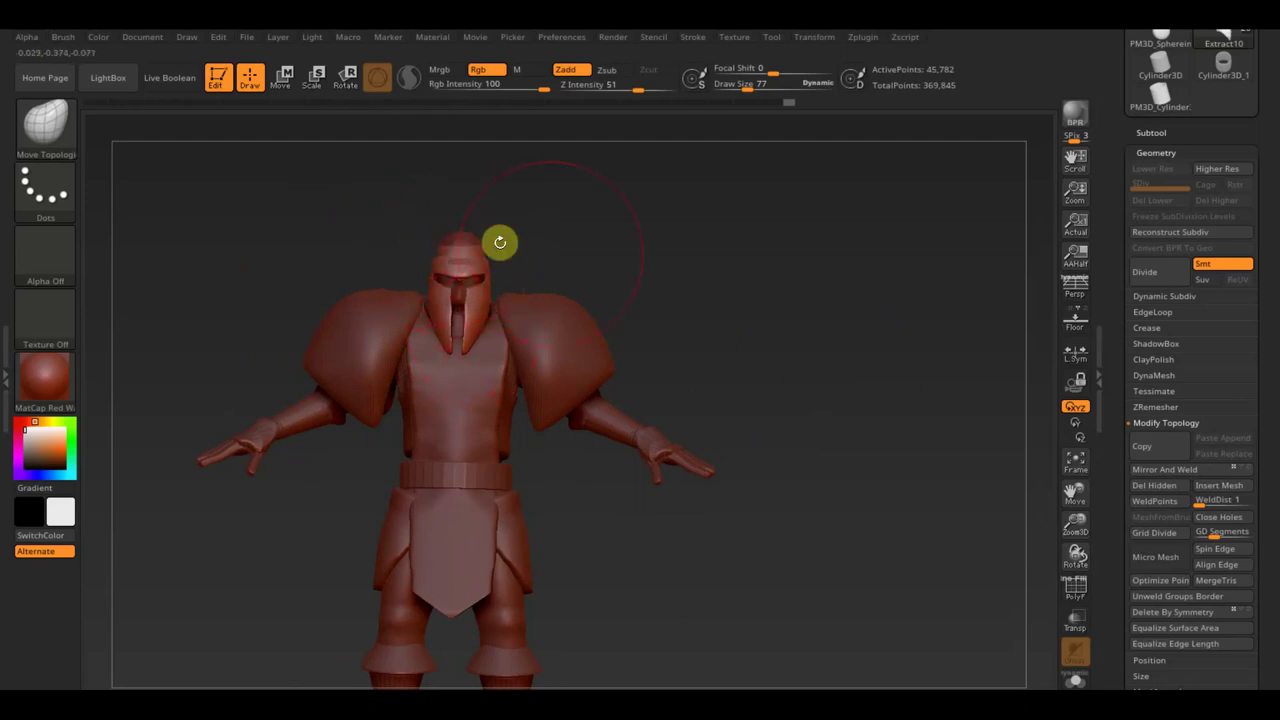
pyautogui.moveTo(500, 243); pyautogui.dragTo(583, 260, button='right')
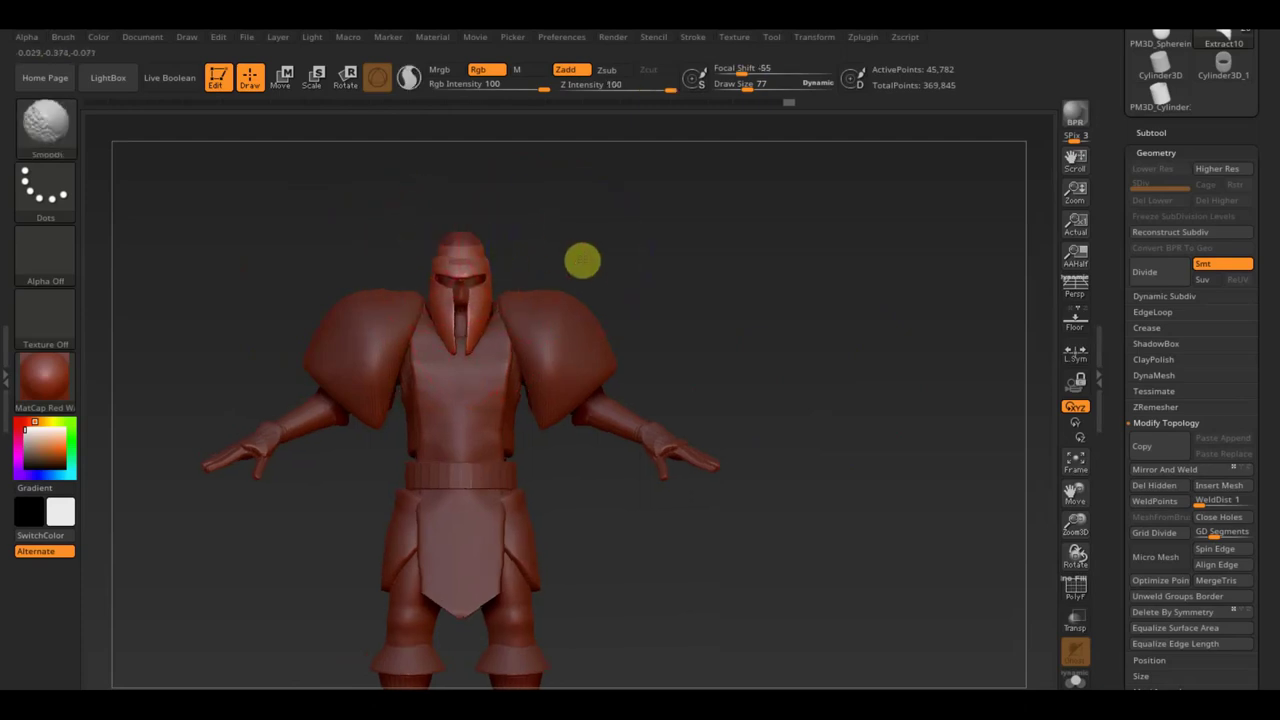
pyautogui.keyDown('alt'); pyautogui.click(463, 236); pyautogui.keyUp('alt')
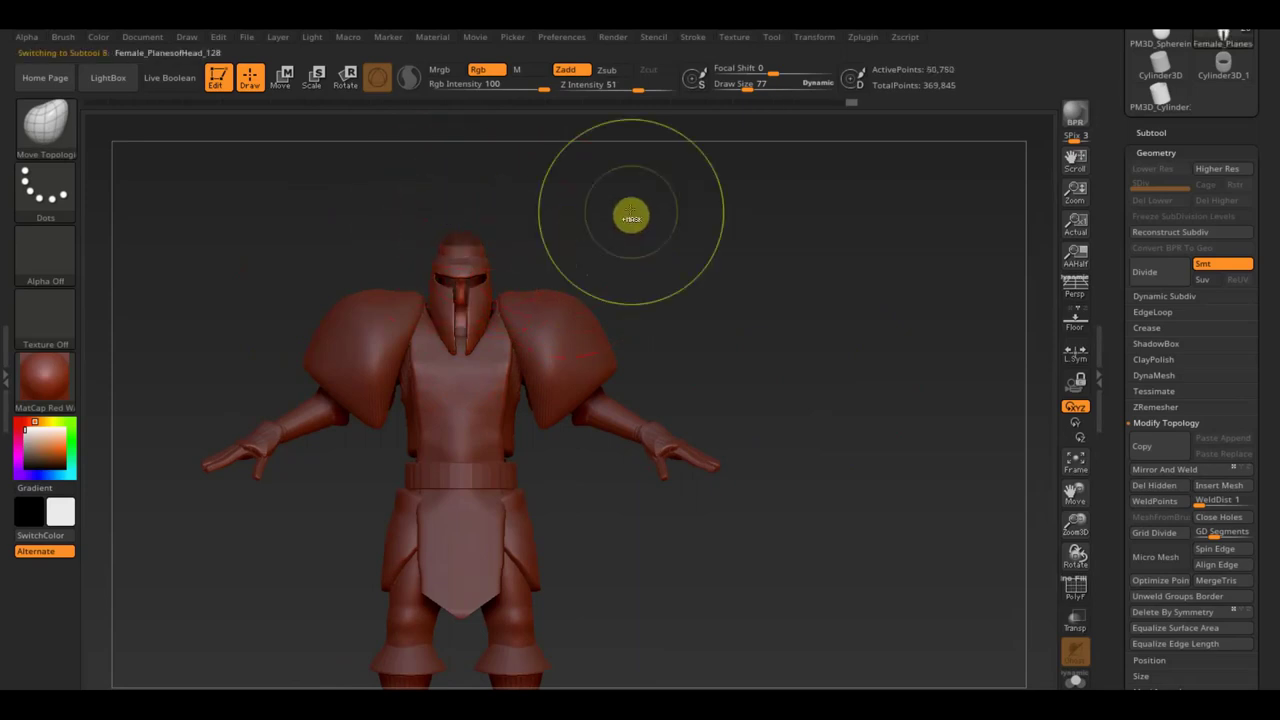
# Lower the Female_PlanesofHead head mesh slightly and orbit to check it from the side
pyautogui.click(283, 78)
pyautogui.moveTo(467, 195)
pyautogui.mouseDown()
pyautogui.moveTo(464, 225)
pyautogui.moveTo(470, 213)
pyautogui.mouseUp()
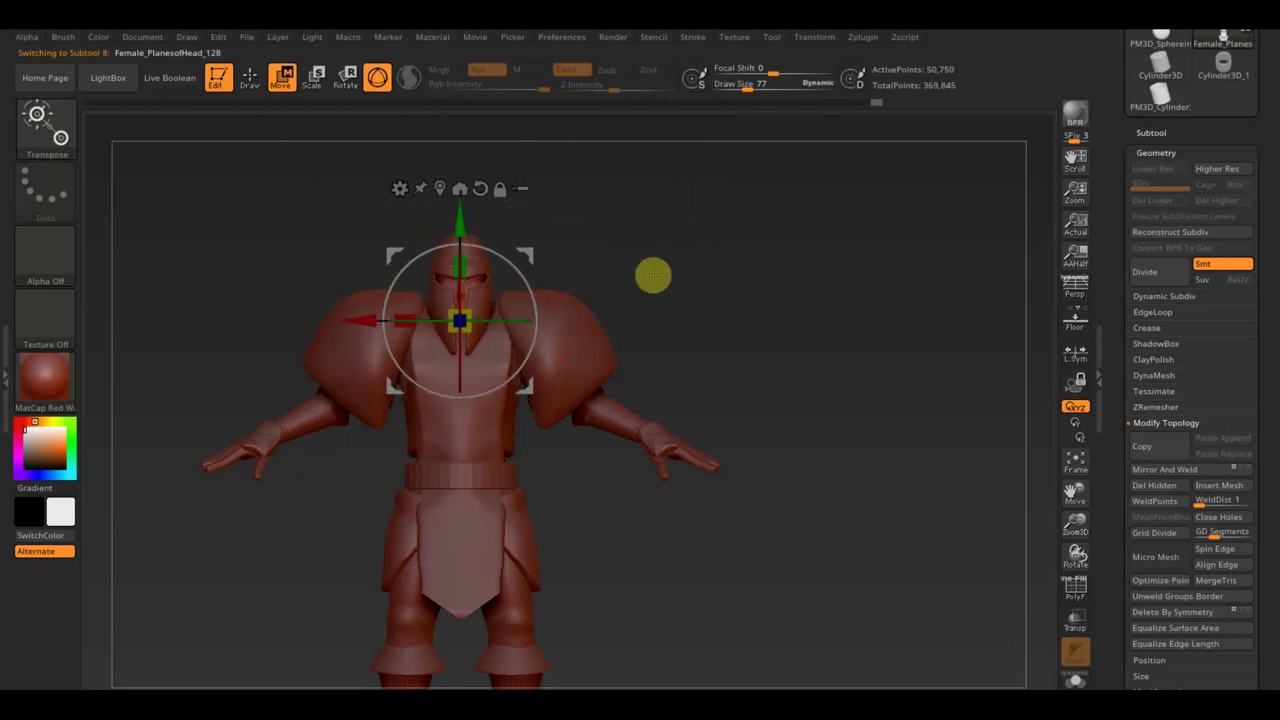
pyautogui.hotkey('ctrl', 'z')
pyautogui.moveTo(688, 267)
pyautogui.mouseDown()
pyautogui.moveTo(754, 286)
pyautogui.moveTo(760, 369)
pyautogui.mouseUp()
pyautogui.moveTo(706, 286); pyautogui.dragTo(633, 281)
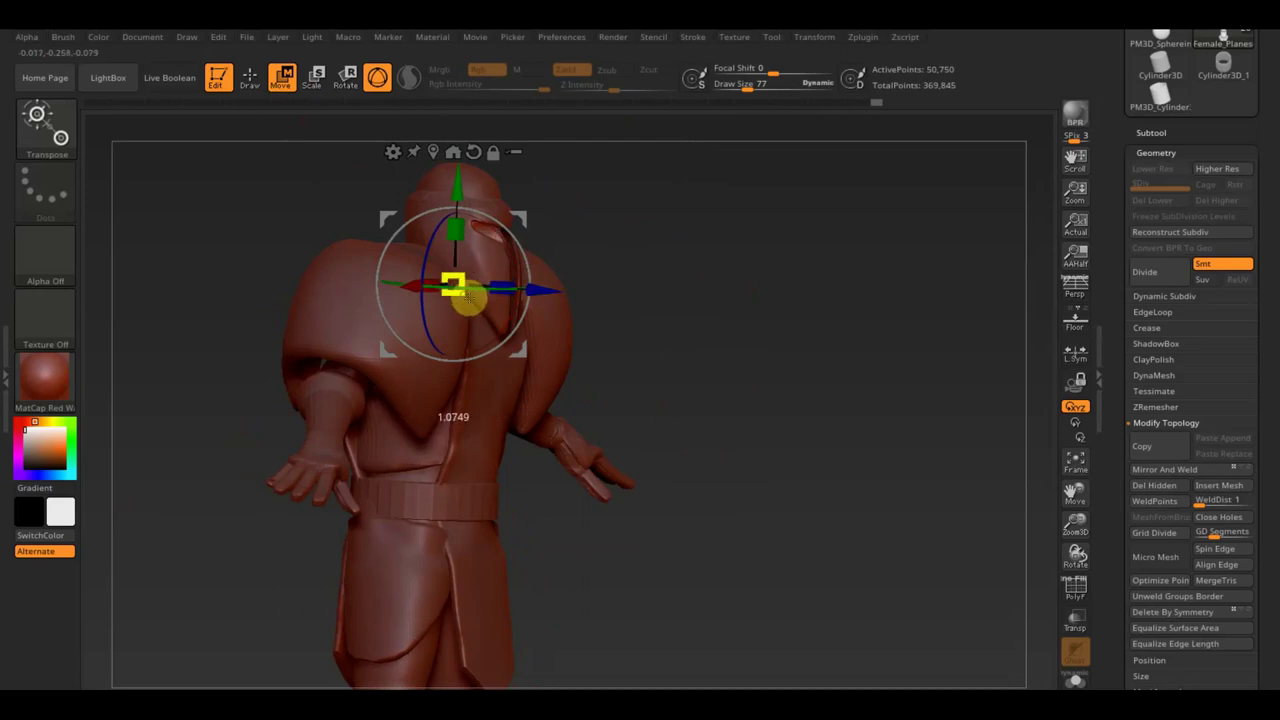
# Scale the head up to about 1.14, lower it a little, then select Extract10
pyautogui.moveTo(466, 296); pyautogui.dragTo(471, 300)
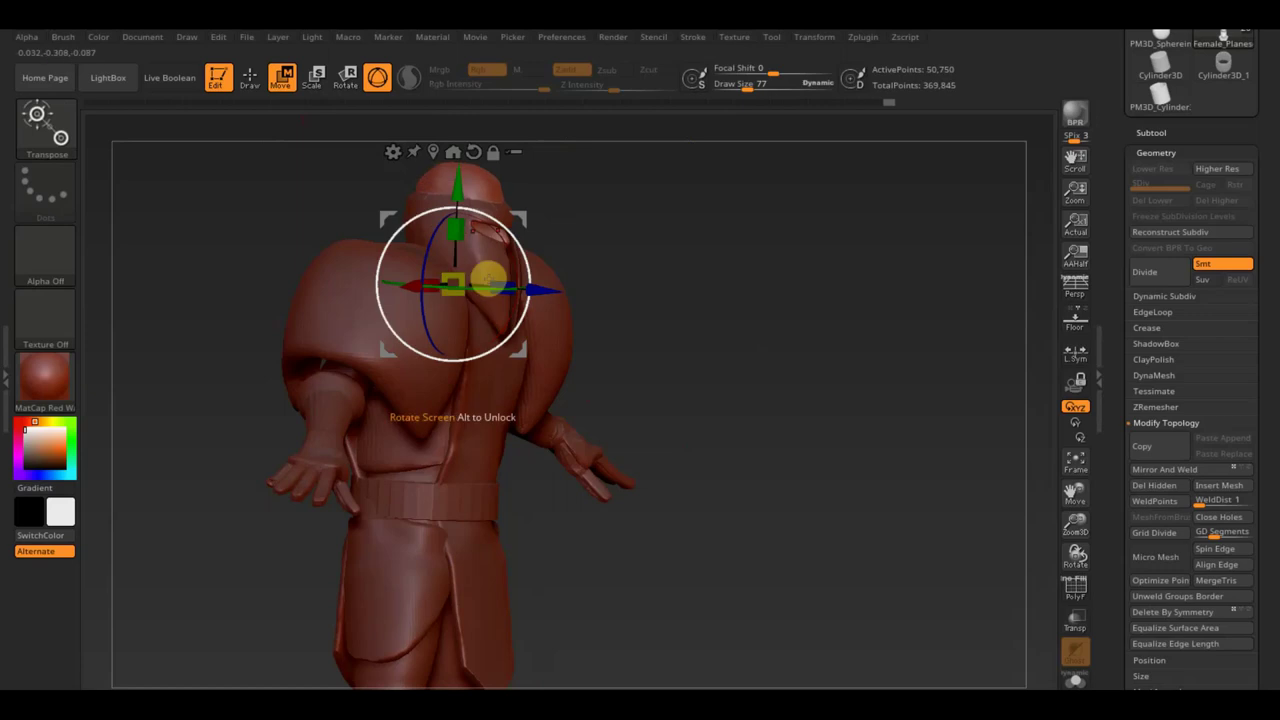
pyautogui.moveTo(457, 186); pyautogui.dragTo(462, 193)
pyautogui.moveTo(680, 209)
pyautogui.mouseDown()
pyautogui.moveTo(626, 209)
pyautogui.moveTo(617, 233)
pyautogui.moveTo(589, 228)
pyautogui.moveTo(641, 243)
pyautogui.moveTo(680, 303)
pyautogui.mouseUp()
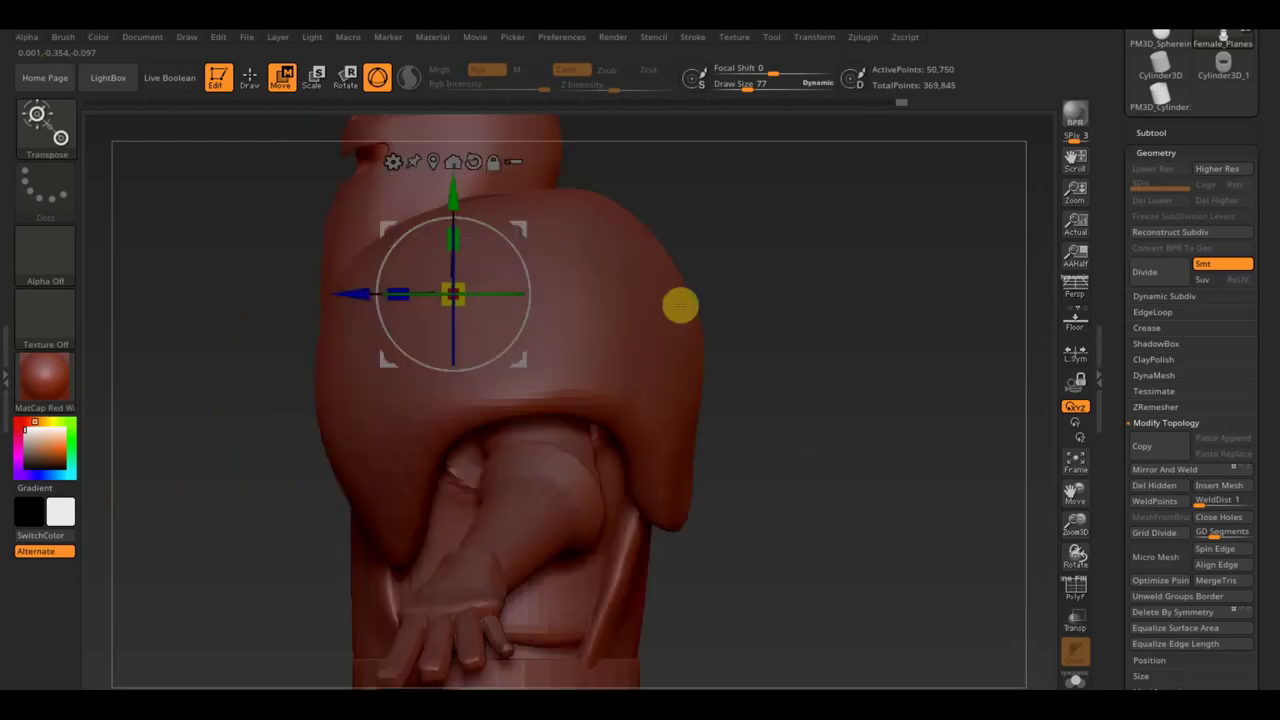
pyautogui.keyDown('alt'); pyautogui.click(521, 165); pyautogui.keyUp('alt')
pyautogui.moveTo(739, 209); pyautogui.dragTo(771, 371)
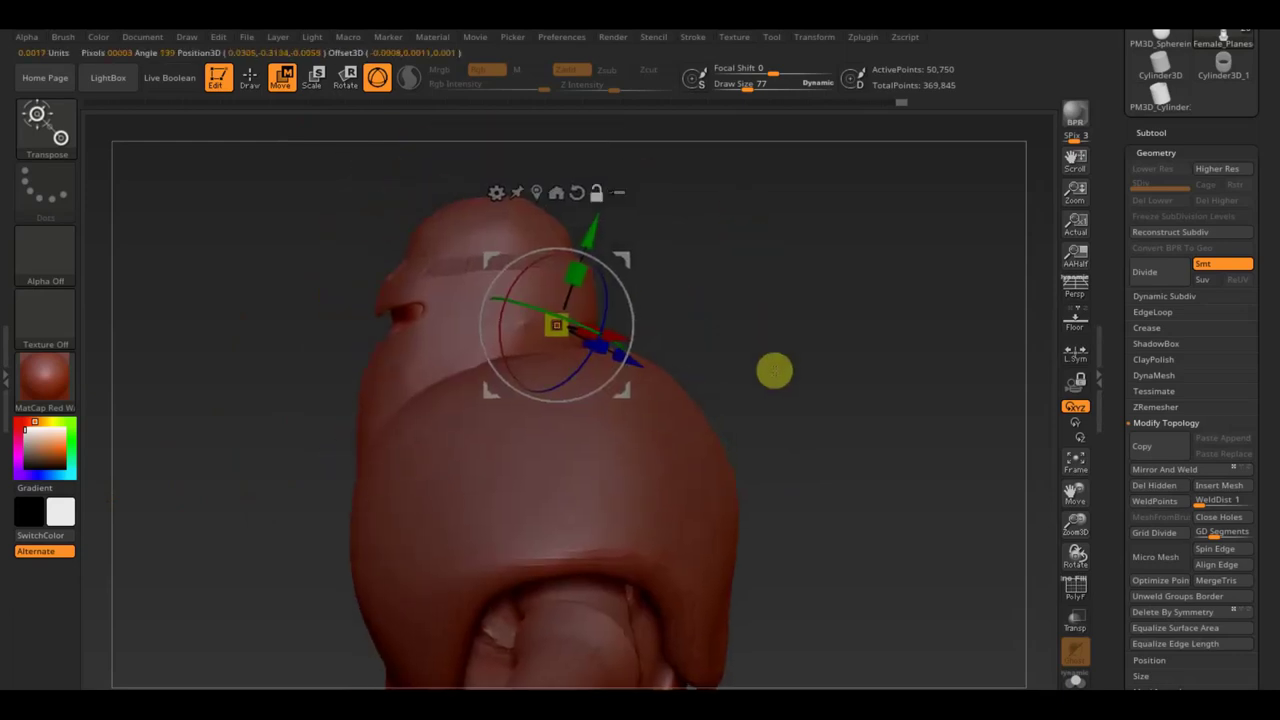
pyautogui.keyDown('alt'); pyautogui.click(434, 354); pyautogui.keyUp('alt')
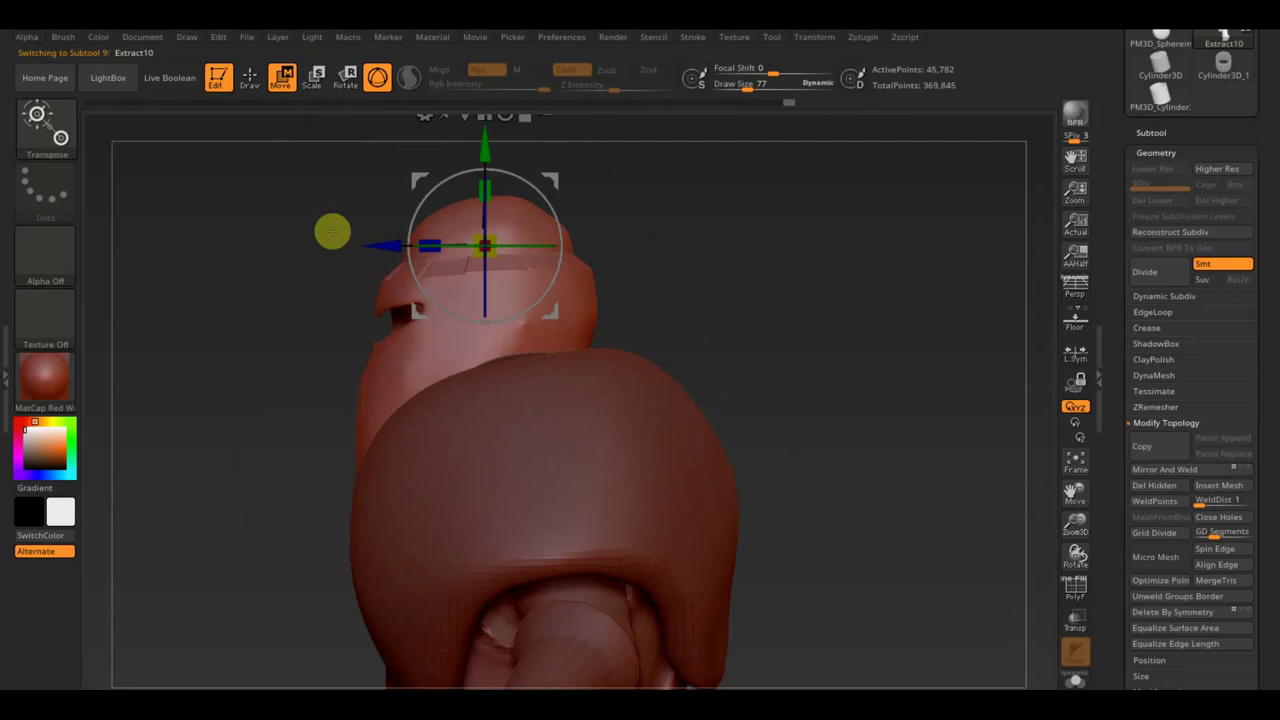
# Set Draw Size to 36, smooth the ridge on top of the helmet, and review it from several angles
pyautogui.click(250, 77)
pyautogui.moveTo(744, 87); pyautogui.dragTo(742, 93)
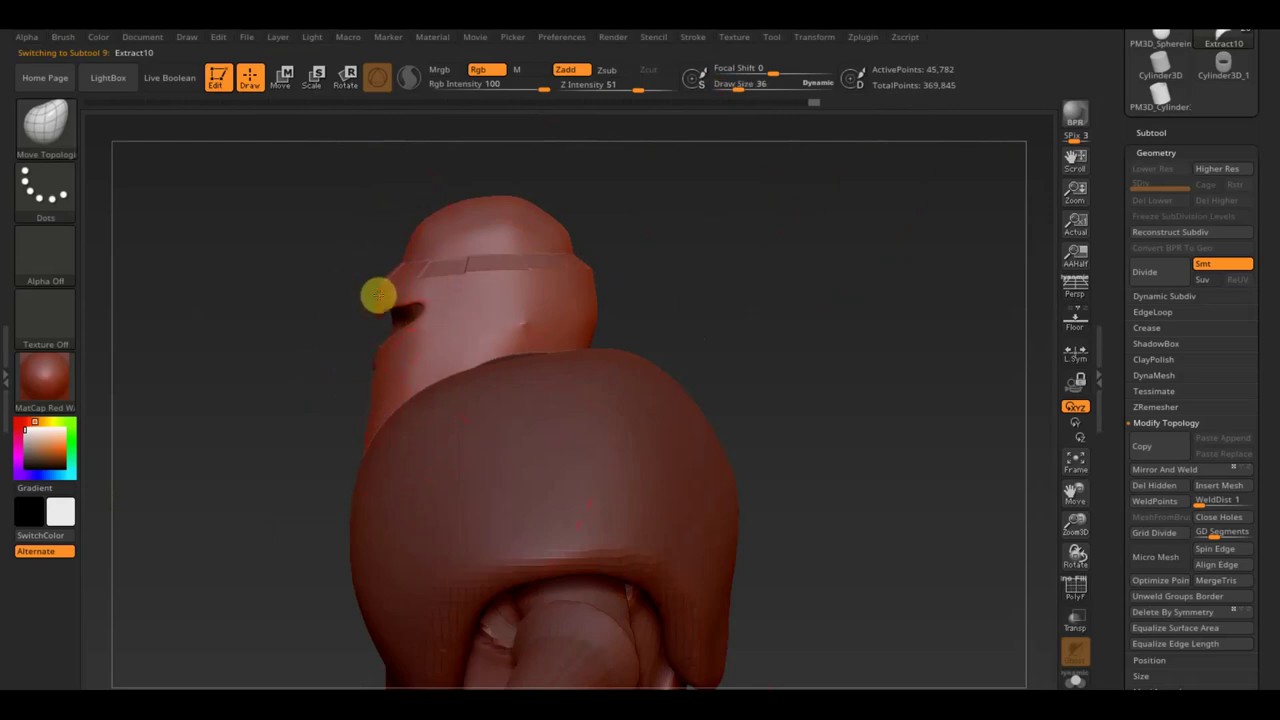
pyautogui.keyDown('shift'); pyautogui.moveTo(457, 249); pyautogui.dragTo(563, 240); pyautogui.keyUp('shift')
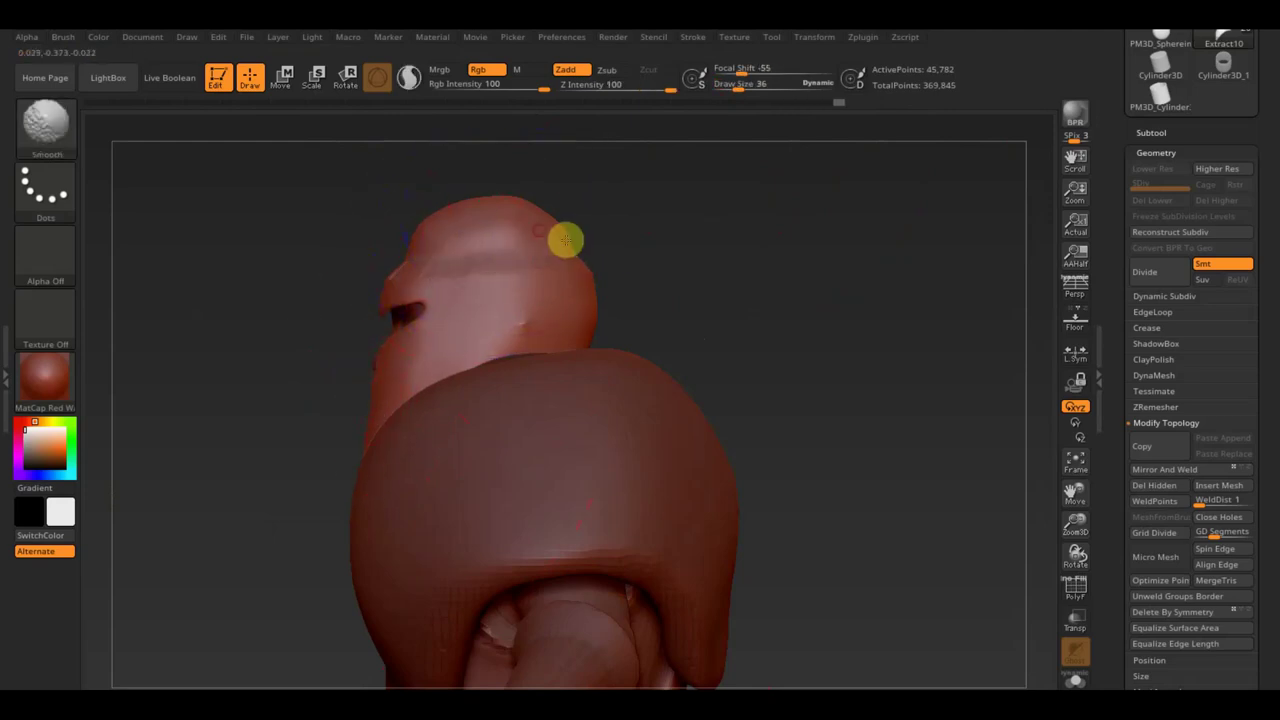
pyautogui.moveTo(660, 237)
pyautogui.mouseDown()
pyautogui.moveTo(763, 243)
pyautogui.moveTo(709, 277)
pyautogui.moveTo(740, 297)
pyautogui.mouseUp()
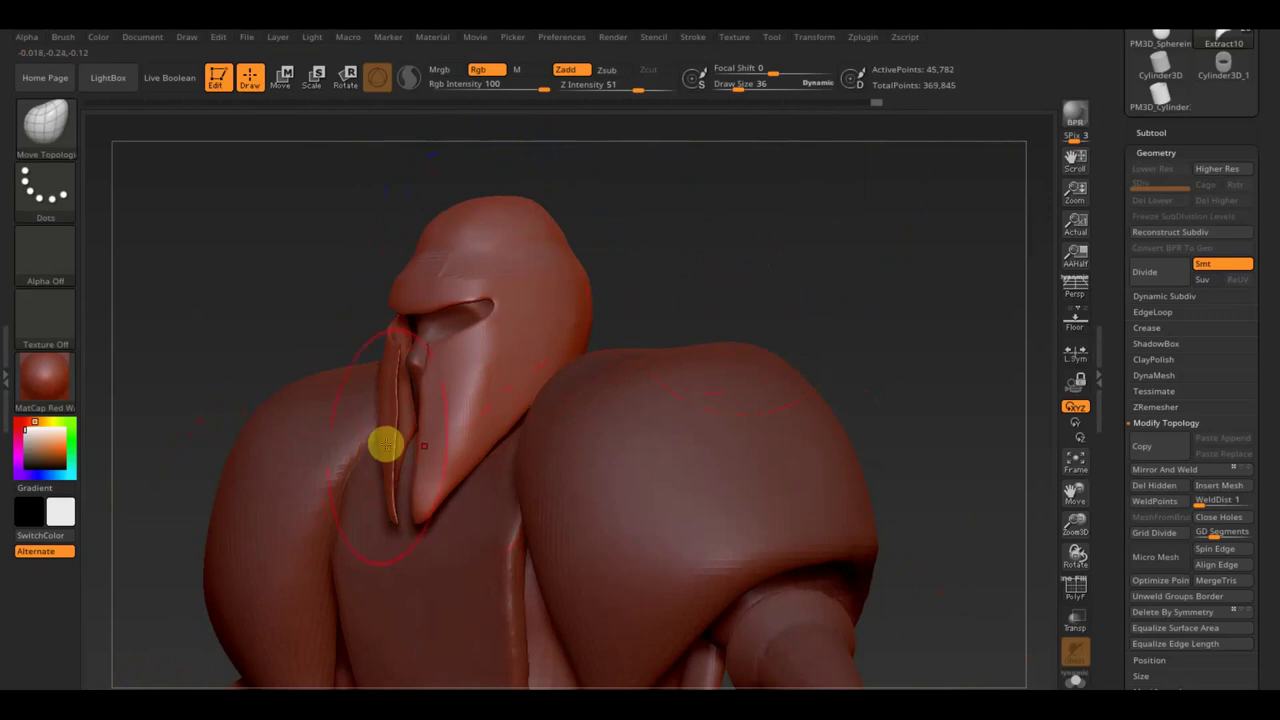
pyautogui.moveTo(620, 286); pyautogui.dragTo(706, 266)
pyautogui.moveTo(655, 347); pyautogui.dragTo(704, 345)
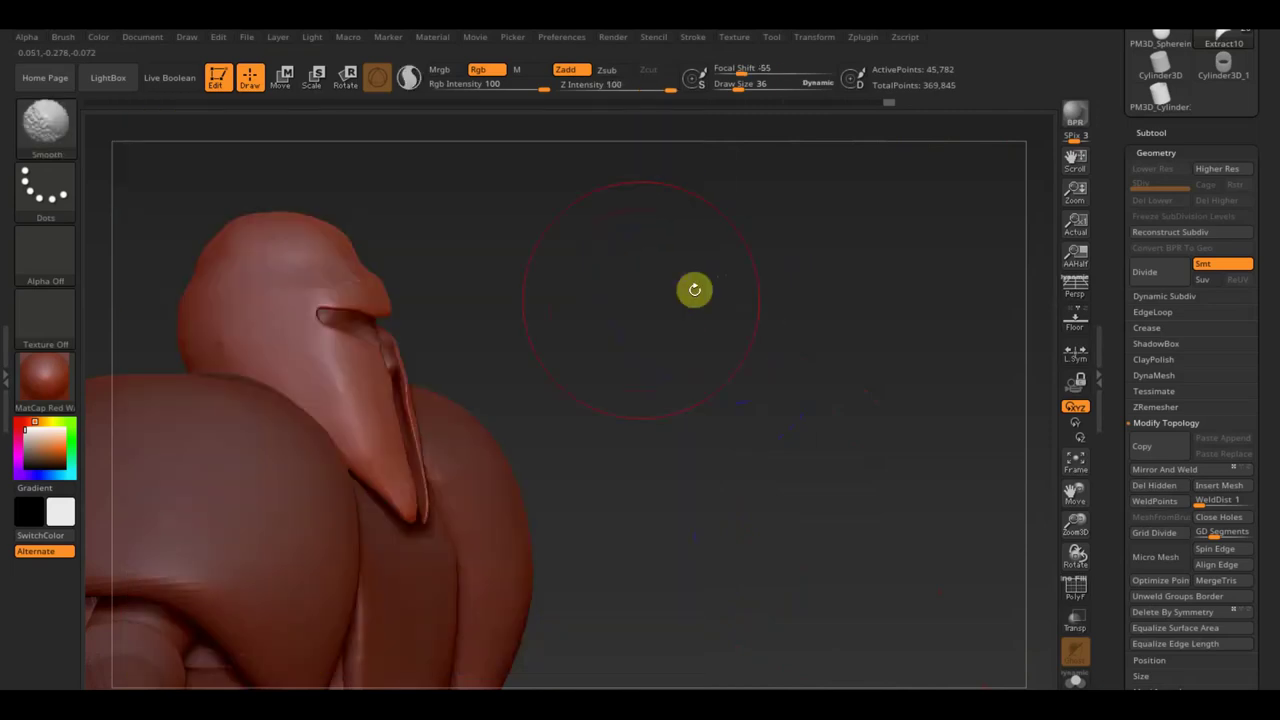
pyautogui.moveTo(694, 289); pyautogui.dragTo(646, 306)
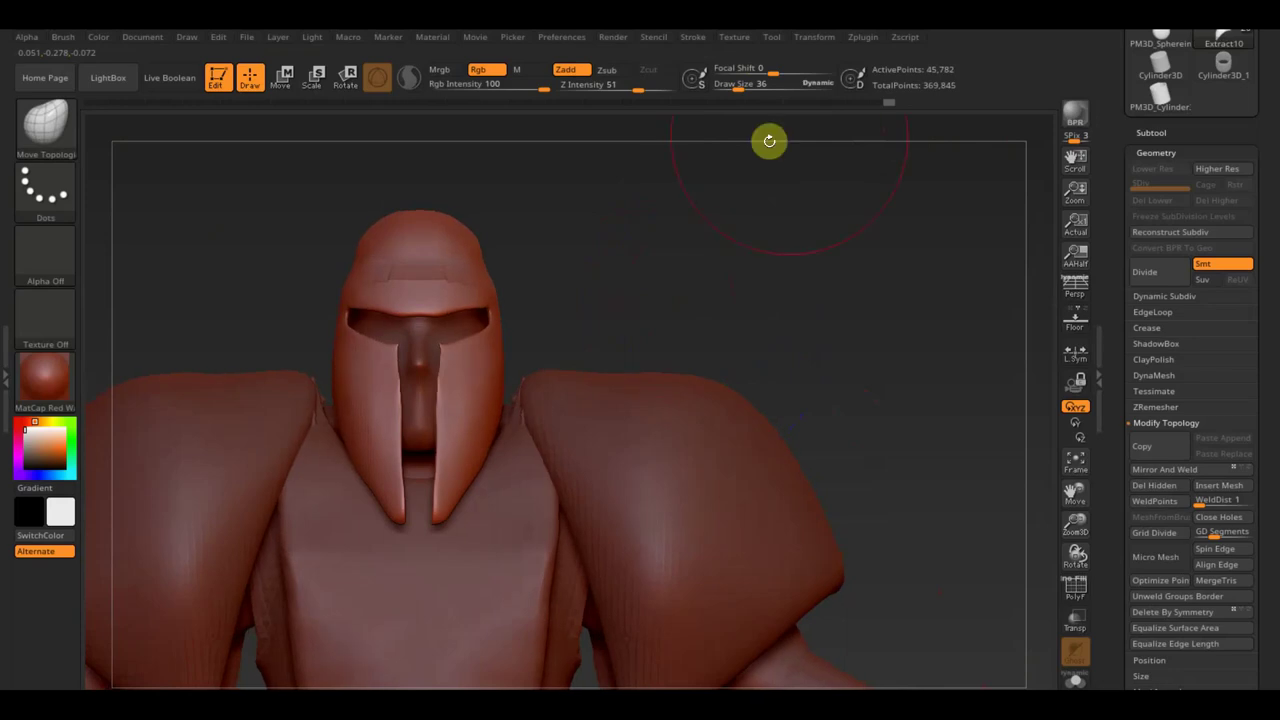
pyautogui.moveTo(651, 306)
pyautogui.mouseDown()
pyautogui.moveTo(594, 329)
pyautogui.moveTo(569, 323)
pyautogui.mouseUp()
# Hide the body subtool and pull the helmet's lower side edges down and outward
pyautogui.click(1160, 131)
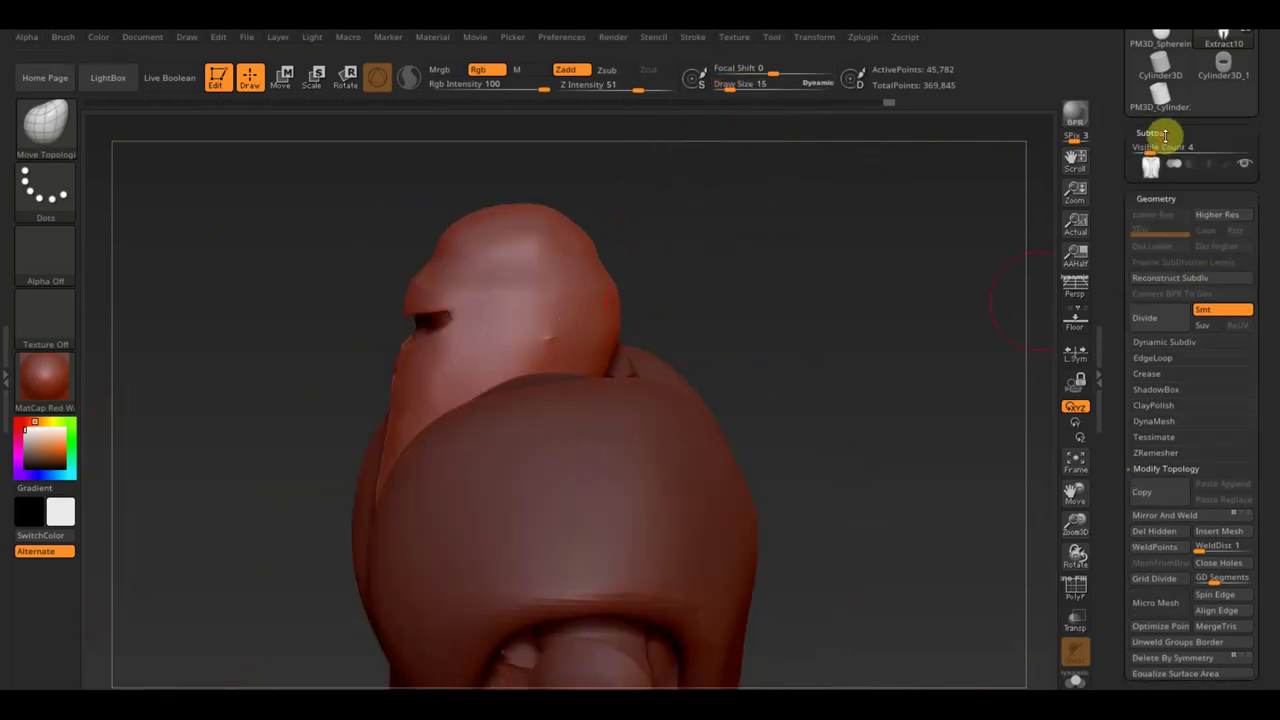
pyautogui.keyDown('shift'); pyautogui.click(1245, 262); pyautogui.keyUp('shift')
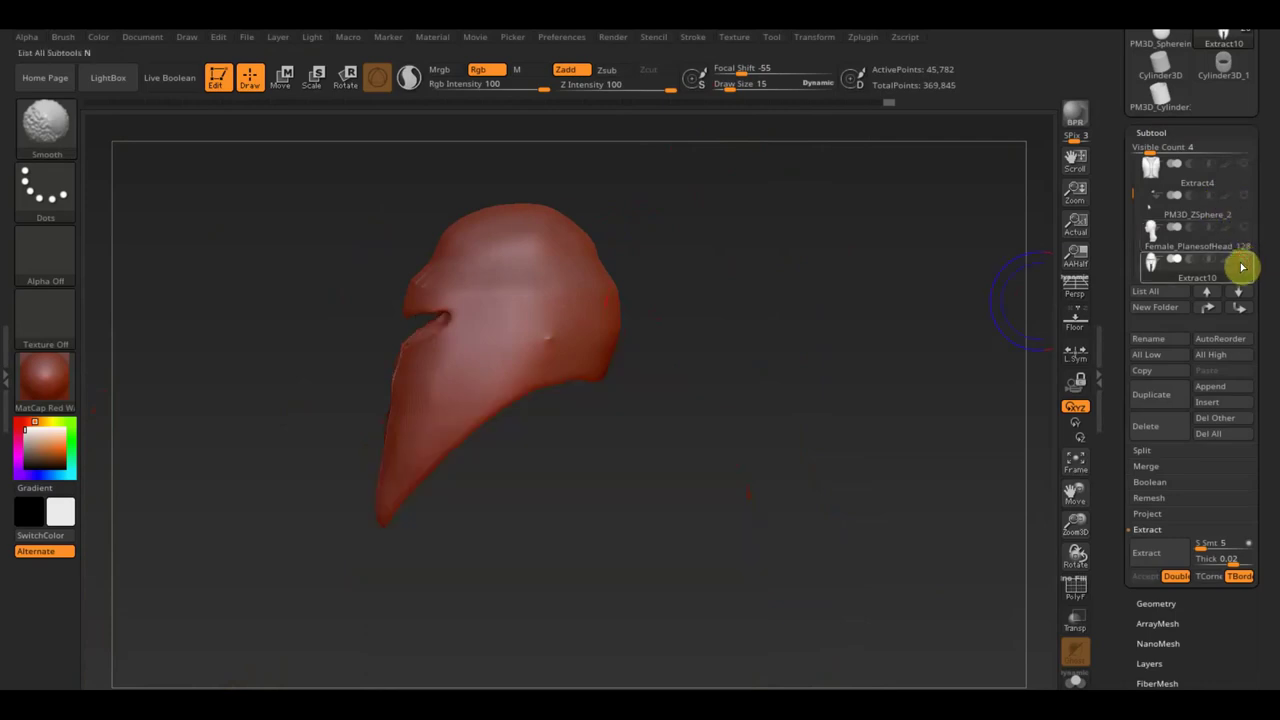
pyautogui.click(740, 93)
pyautogui.moveTo(561, 391)
pyautogui.mouseDown()
pyautogui.moveTo(591, 454)
pyautogui.moveTo(546, 480)
pyautogui.mouseUp()
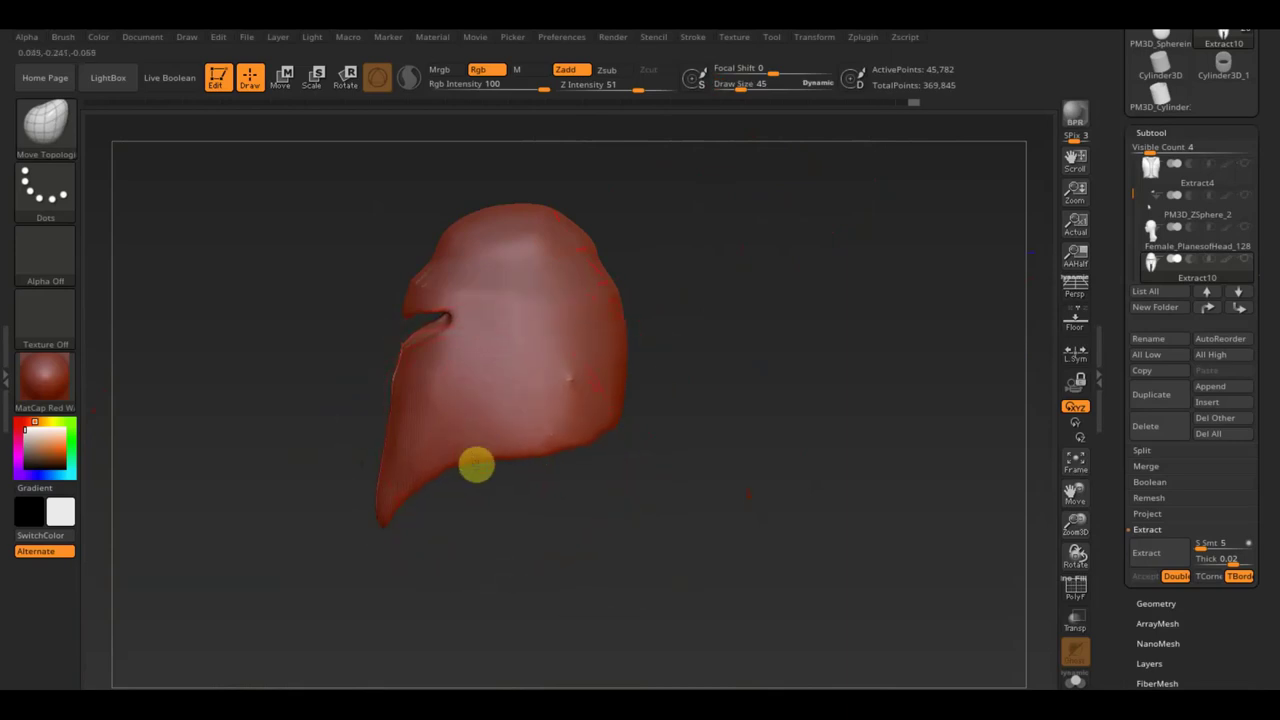
pyautogui.moveTo(474, 463); pyautogui.dragTo(491, 477)
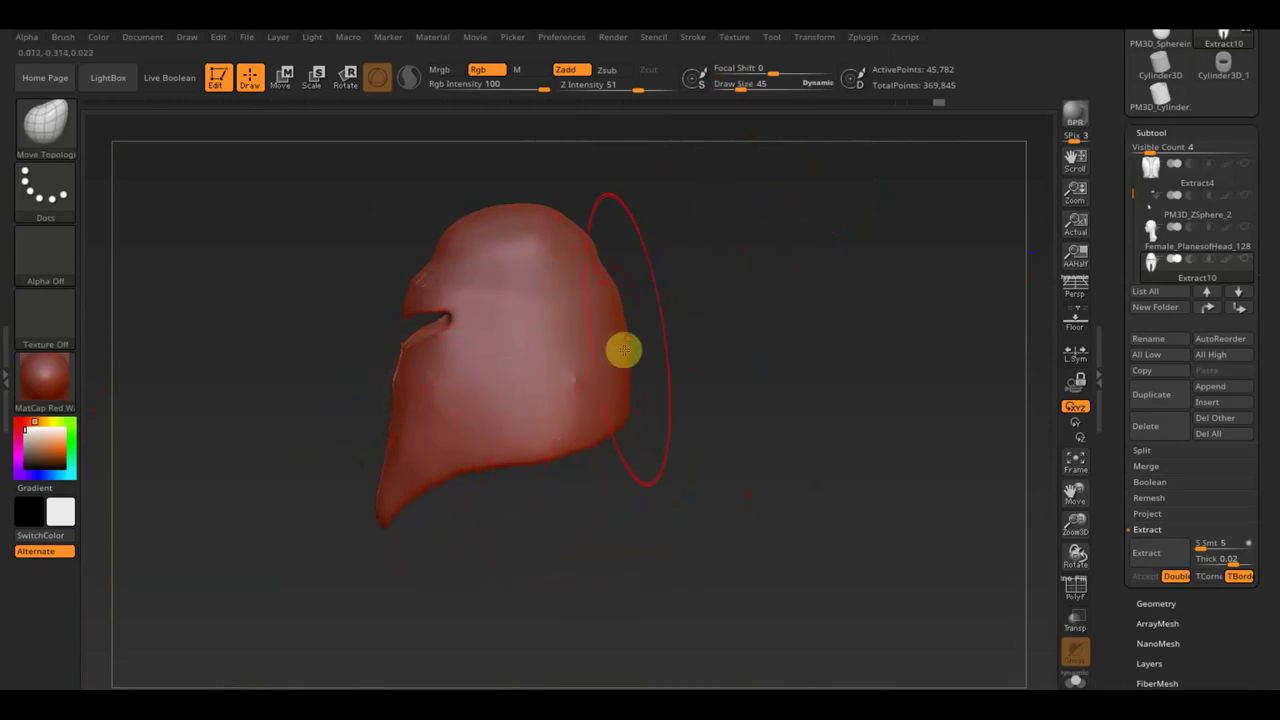
pyautogui.moveTo(653, 345); pyautogui.dragTo(741, 334)
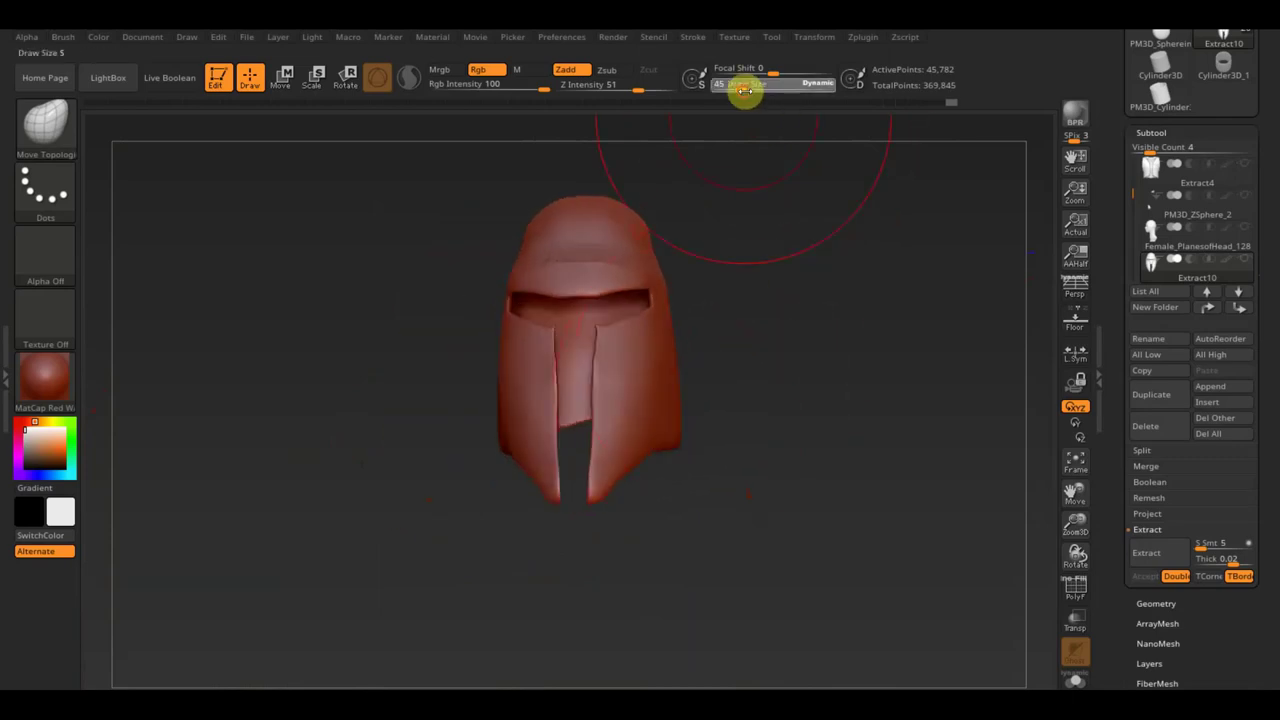
# Shrink Draw Size to 21 and orbit around the helmet to check the flared cheek guards
pyautogui.moveTo(742, 86); pyautogui.dragTo(734, 100)
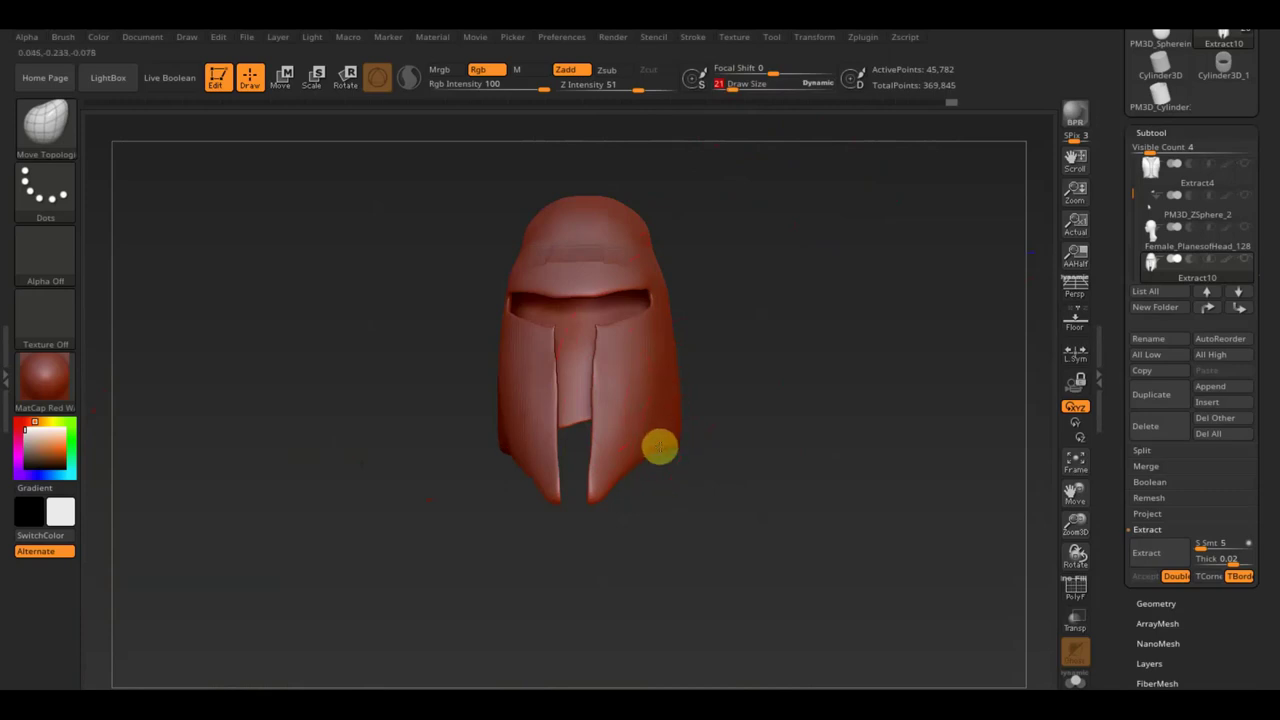
pyautogui.moveTo(692, 428)
pyautogui.mouseDown()
pyautogui.moveTo(610, 375)
pyautogui.moveTo(620, 346)
pyautogui.moveTo(647, 414)
pyautogui.moveTo(695, 396)
pyautogui.moveTo(679, 446)
pyautogui.mouseUp()
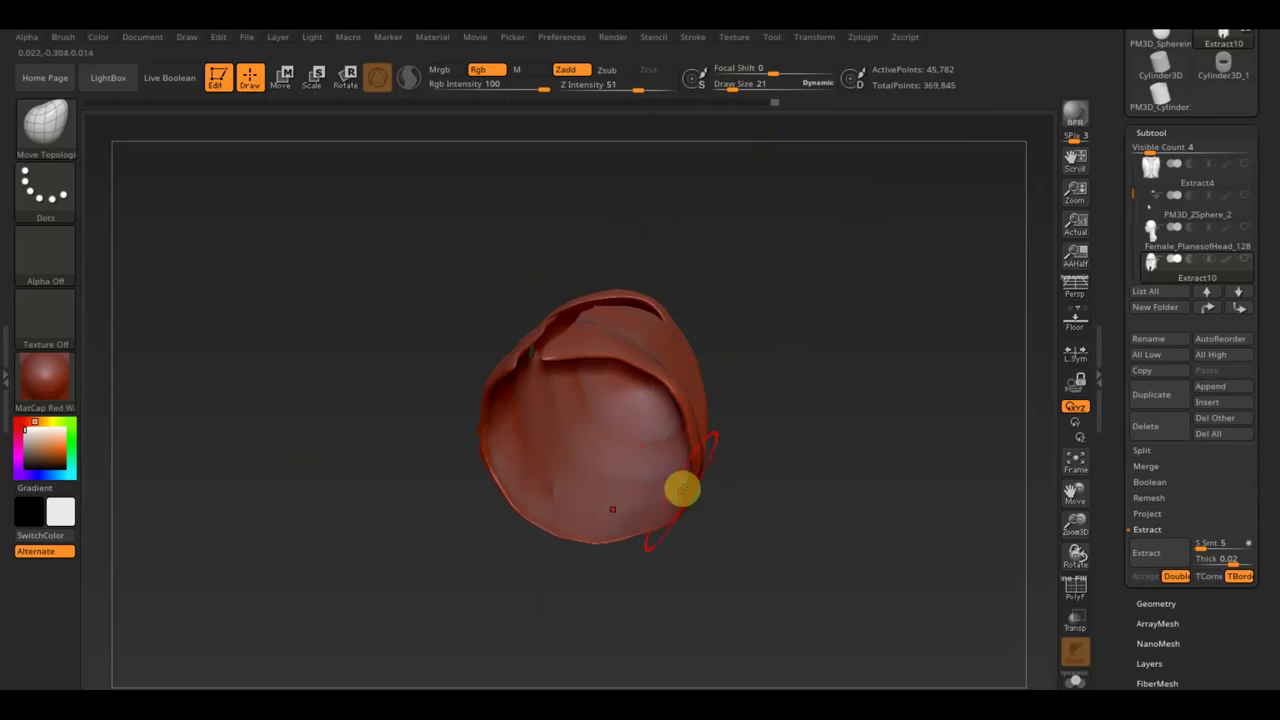
pyautogui.moveTo(766, 534)
pyautogui.mouseDown()
pyautogui.moveTo(709, 457)
pyautogui.moveTo(754, 488)
pyautogui.mouseUp()
pyautogui.moveTo(909, 334)
pyautogui.mouseDown()
pyautogui.moveTo(883, 446)
pyautogui.moveTo(843, 454)
pyautogui.moveTo(795, 411)
pyautogui.mouseUp()
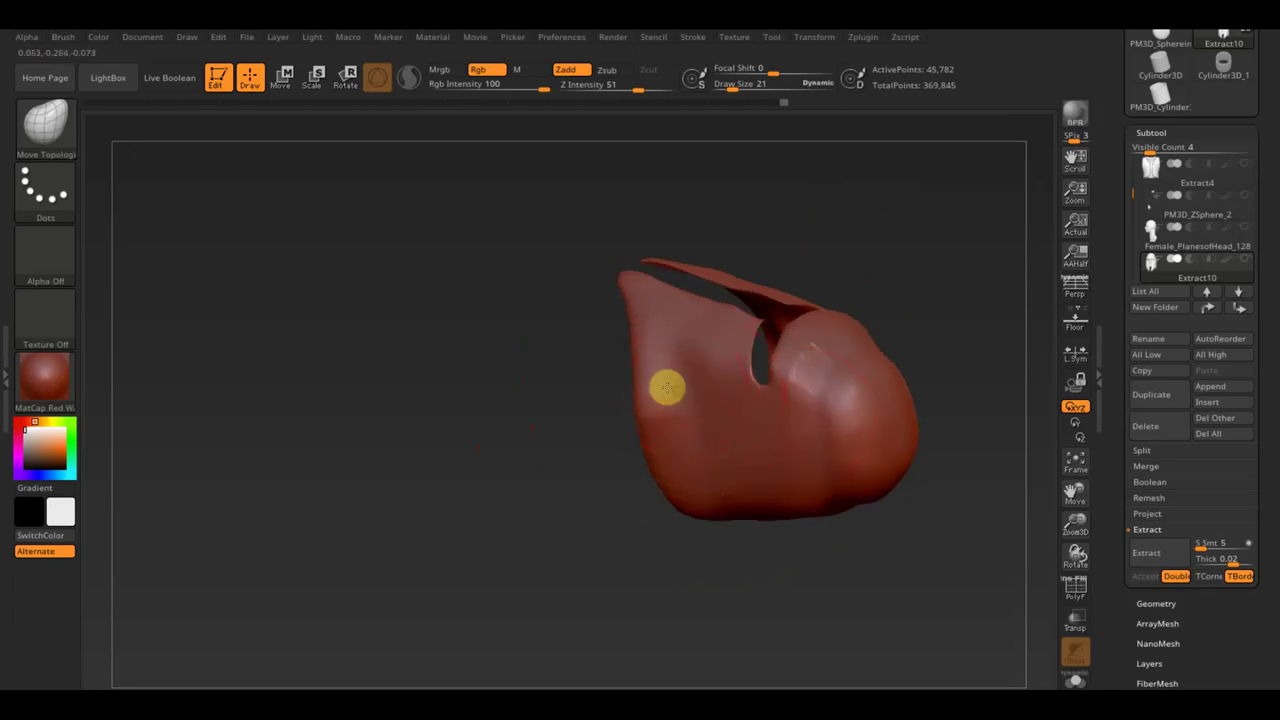
pyautogui.moveTo(665, 382); pyautogui.dragTo(640, 345)
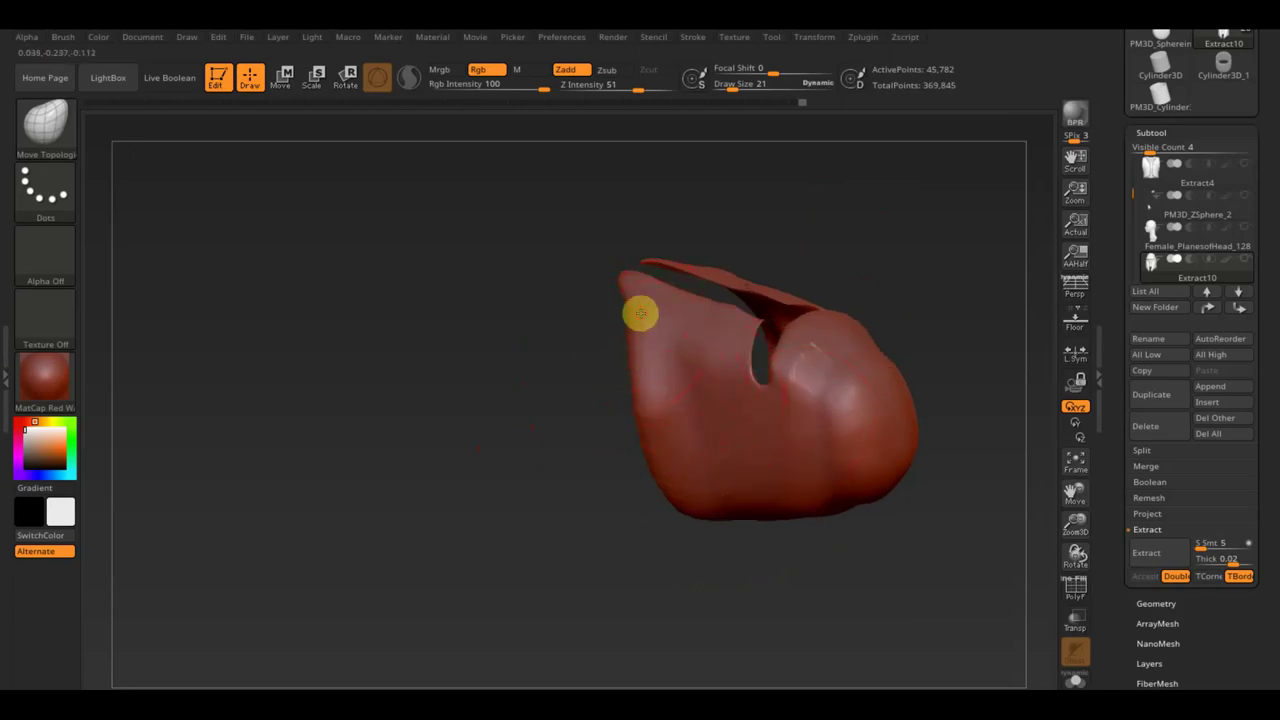
pyautogui.moveTo(760, 255); pyautogui.dragTo(783, 249)
pyautogui.moveTo(917, 349)
pyautogui.mouseDown()
pyautogui.moveTo(851, 169)
pyautogui.moveTo(903, 246)
pyautogui.mouseUp()
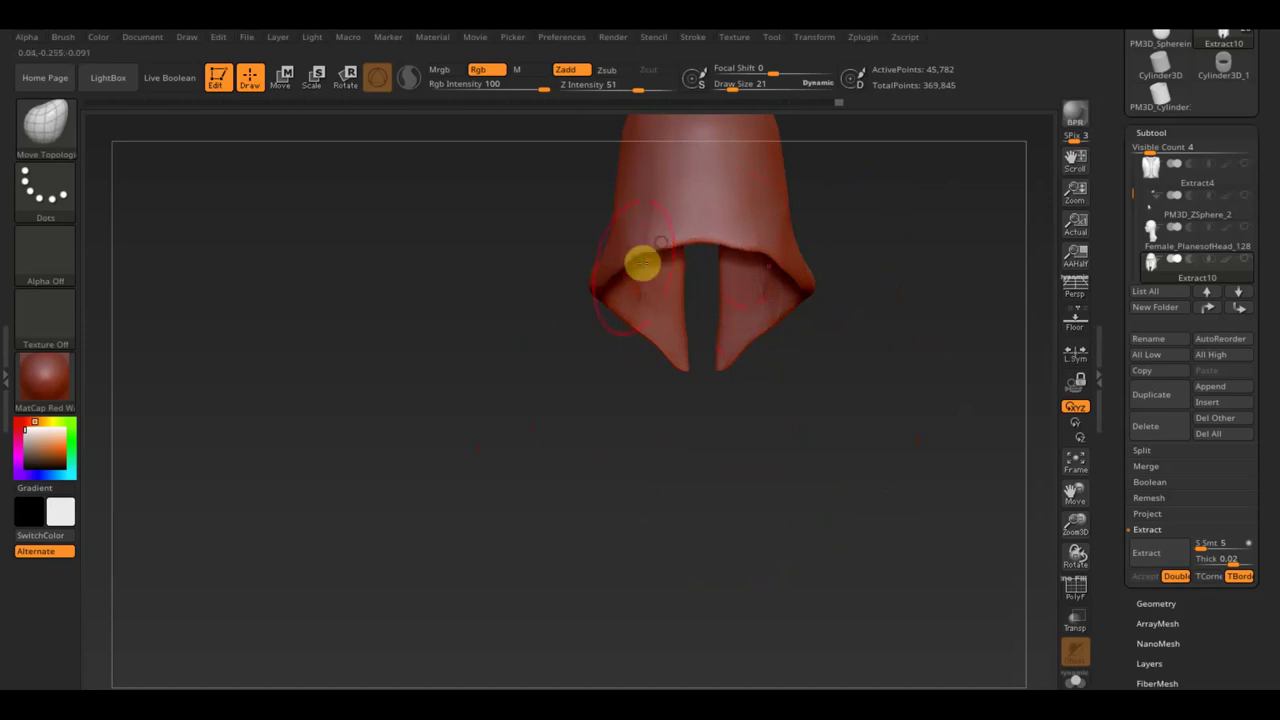
pyautogui.moveTo(823, 336)
pyautogui.mouseDown()
pyautogui.moveTo(806, 373)
pyautogui.moveTo(903, 380)
pyautogui.mouseUp()
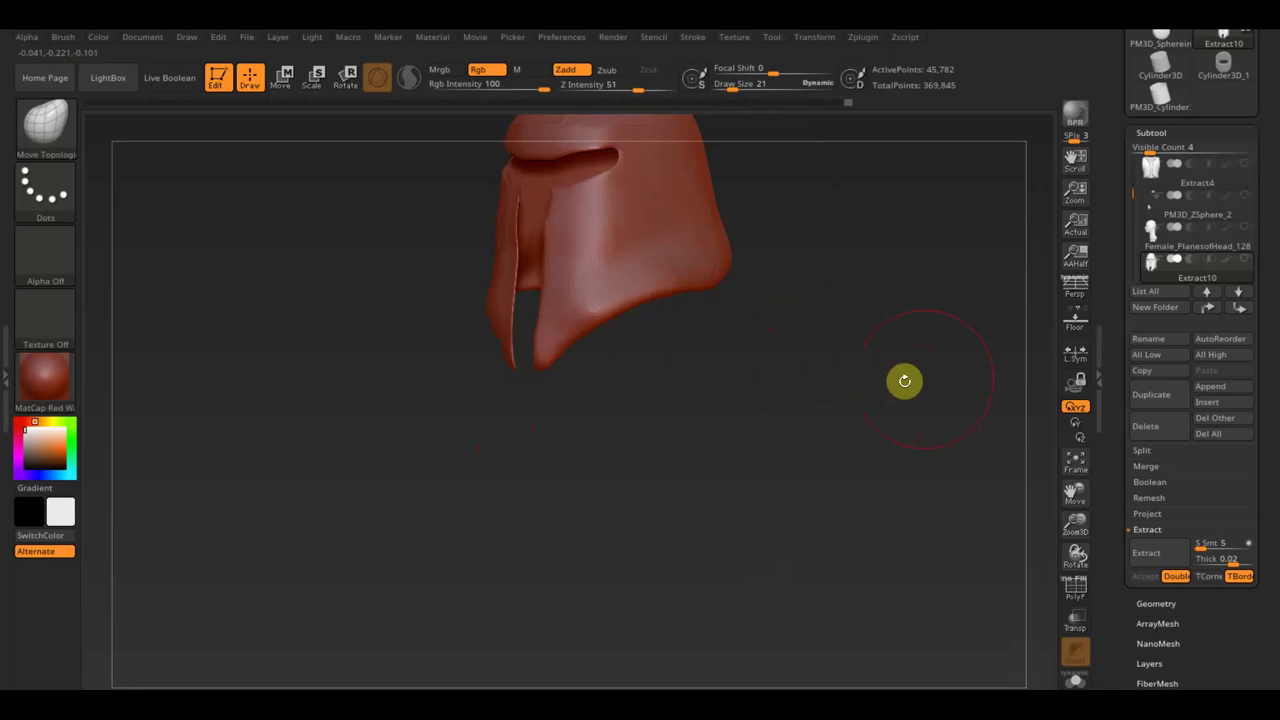
pyautogui.moveTo(809, 294)
pyautogui.mouseDown()
pyautogui.moveTo(829, 286)
pyautogui.moveTo(823, 297)
pyautogui.mouseUp()
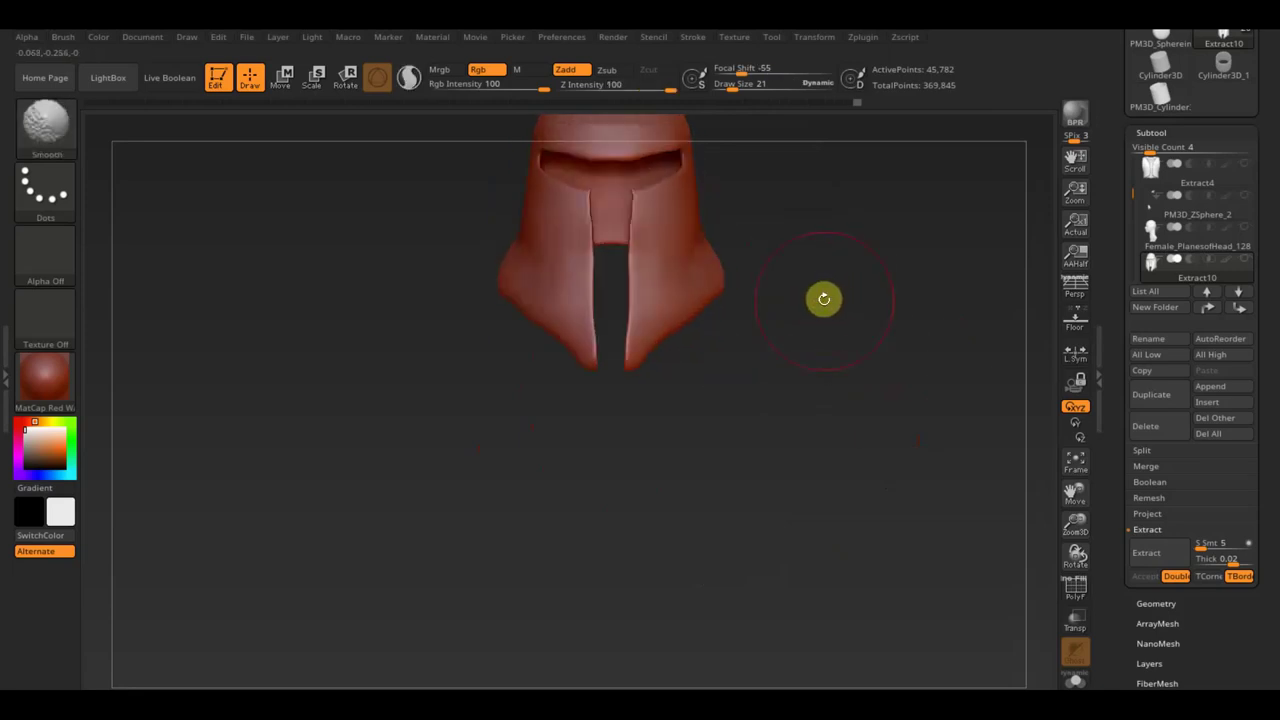
pyautogui.click(1152, 604)
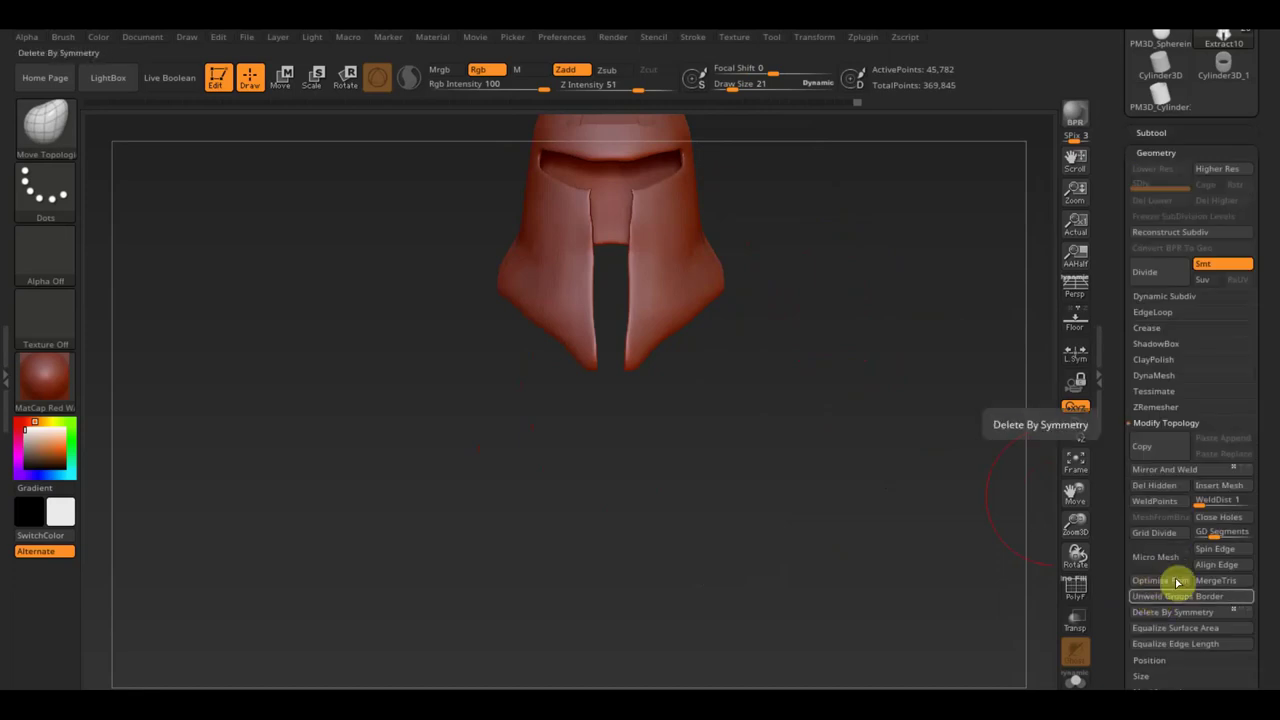
# Inflate the whole helmet slightly with the Deformation Inflate slider
pyautogui.scroll(-3, 1266, 586)
pyautogui.scroll(-2, 1266, 586)
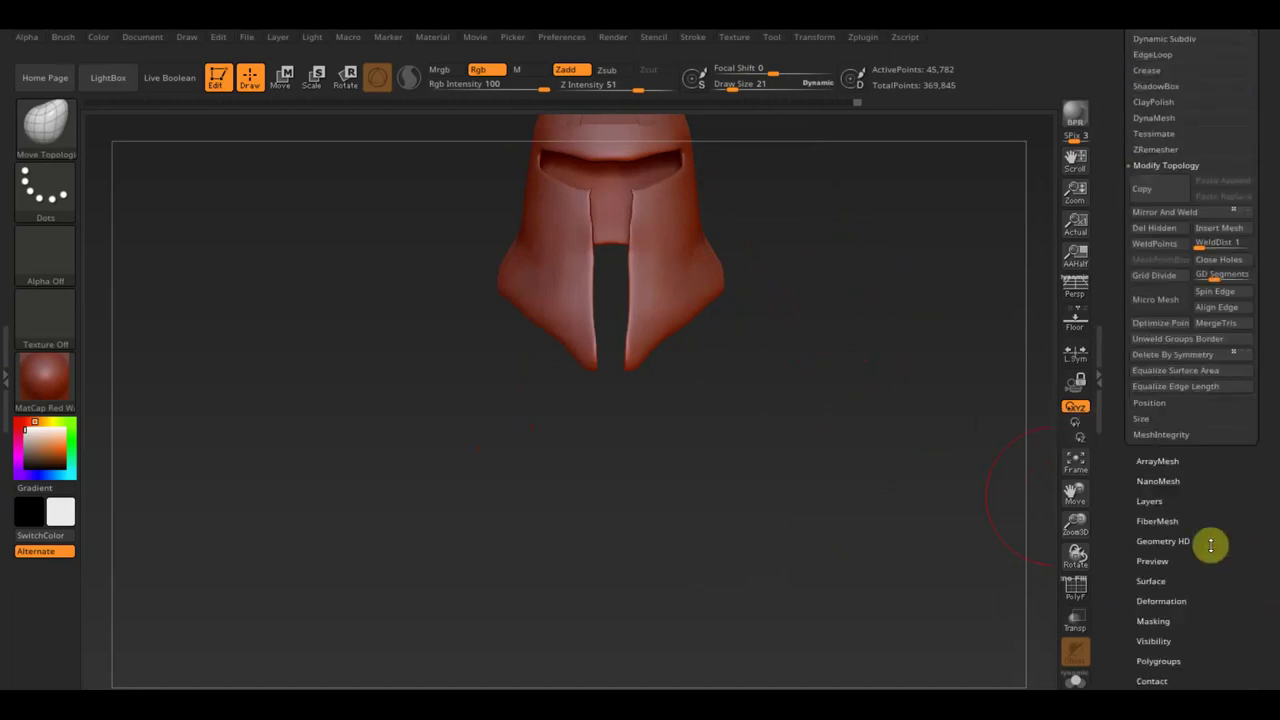
pyautogui.click(1172, 599)
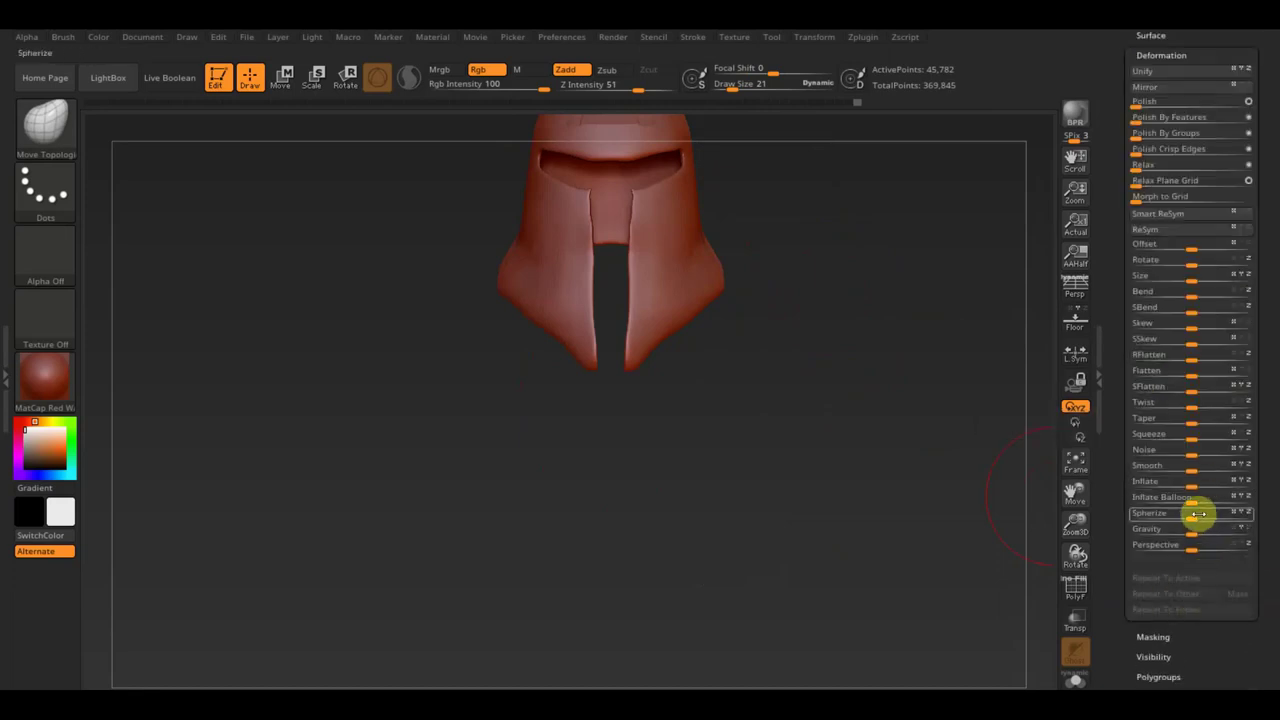
pyautogui.moveTo(1190, 484); pyautogui.dragTo(1195, 486)
pyautogui.moveTo(966, 386); pyautogui.dragTo(900, 335)
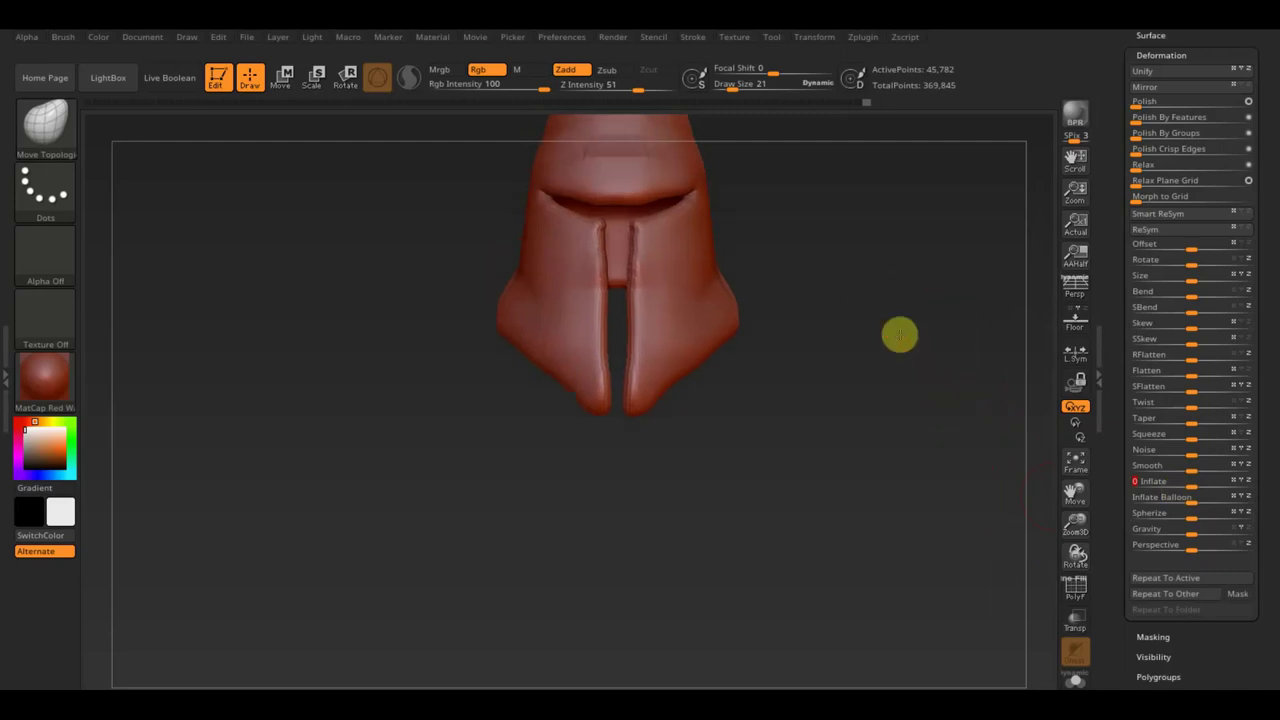
# Smooth the helmet's mouth area, check both sides, and bring up the subtool list
pyautogui.moveTo(514, 274)
pyautogui.keyDown('shift'); pyautogui.mouseDown()
pyautogui.moveTo(603, 286)
pyautogui.moveTo(551, 269)
pyautogui.moveTo(614, 214)
pyautogui.moveTo(565, 174)
pyautogui.moveTo(543, 177)
pyautogui.moveTo(526, 331)
pyautogui.moveTo(497, 362)
pyautogui.moveTo(734, 389)
pyautogui.moveTo(634, 426)
pyautogui.moveTo(634, 297)
pyautogui.moveTo(637, 486)
pyautogui.mouseUp(); pyautogui.keyUp('shift')
pyautogui.moveTo(870, 410)
pyautogui.mouseDown()
pyautogui.moveTo(886, 397)
pyautogui.moveTo(791, 374)
pyautogui.mouseUp()
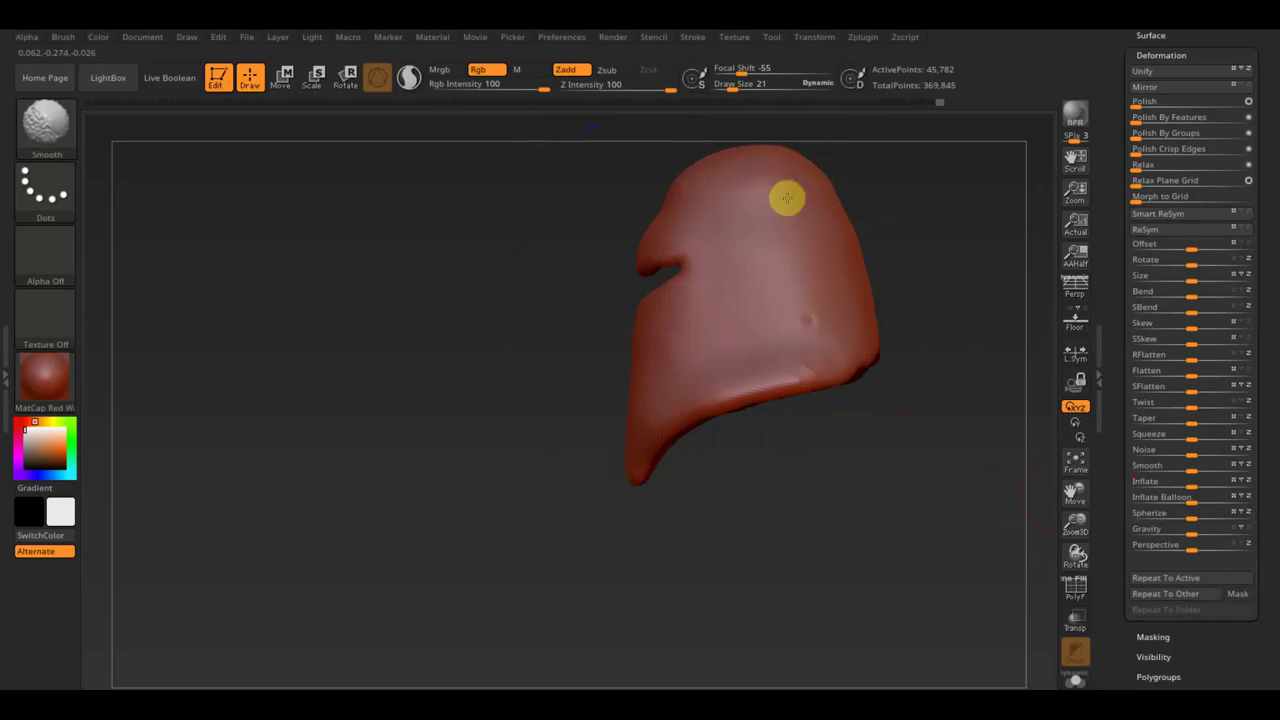
pyautogui.moveTo(640, 497)
pyautogui.mouseDown()
pyautogui.moveTo(904, 518)
pyautogui.moveTo(786, 566)
pyautogui.moveTo(560, 566)
pyautogui.moveTo(691, 554)
pyautogui.moveTo(856, 460)
pyautogui.mouseUp()
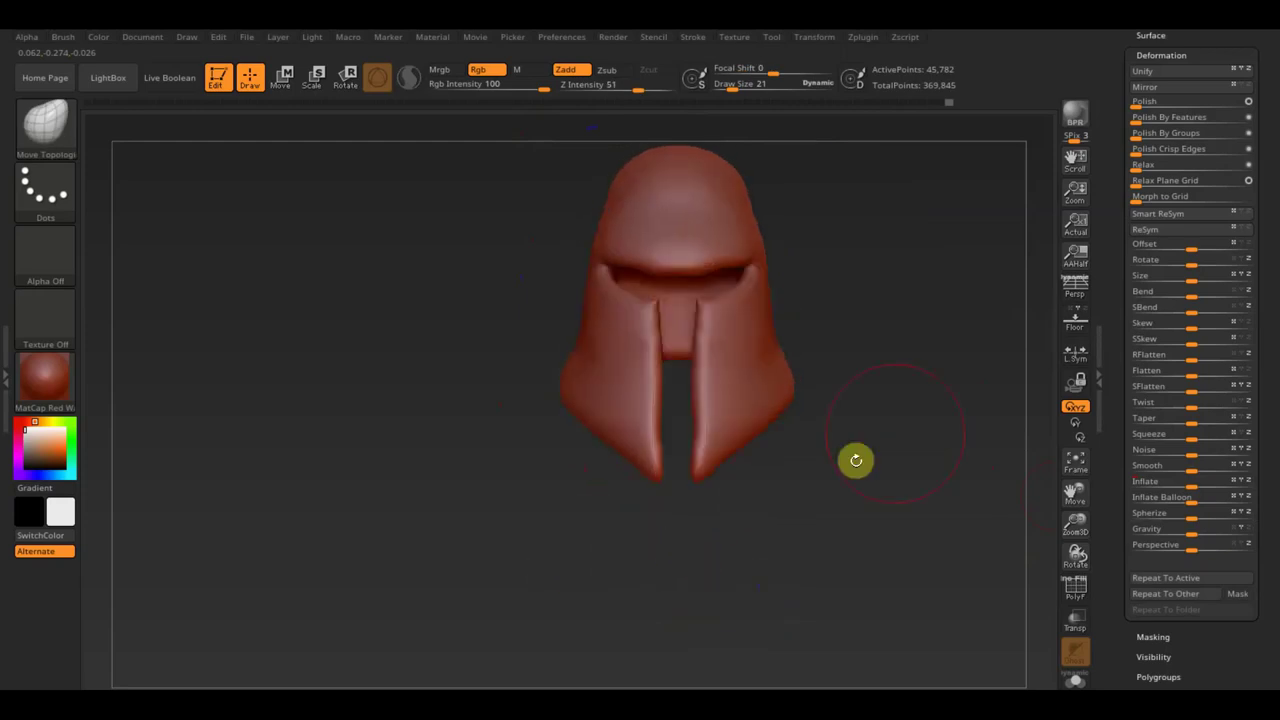
pyautogui.moveTo(1276, 57)
pyautogui.mouseDown()
pyautogui.moveTo(1274, 157)
pyautogui.moveTo(1246, 177)
pyautogui.mouseUp()
pyautogui.click(1160, 67)
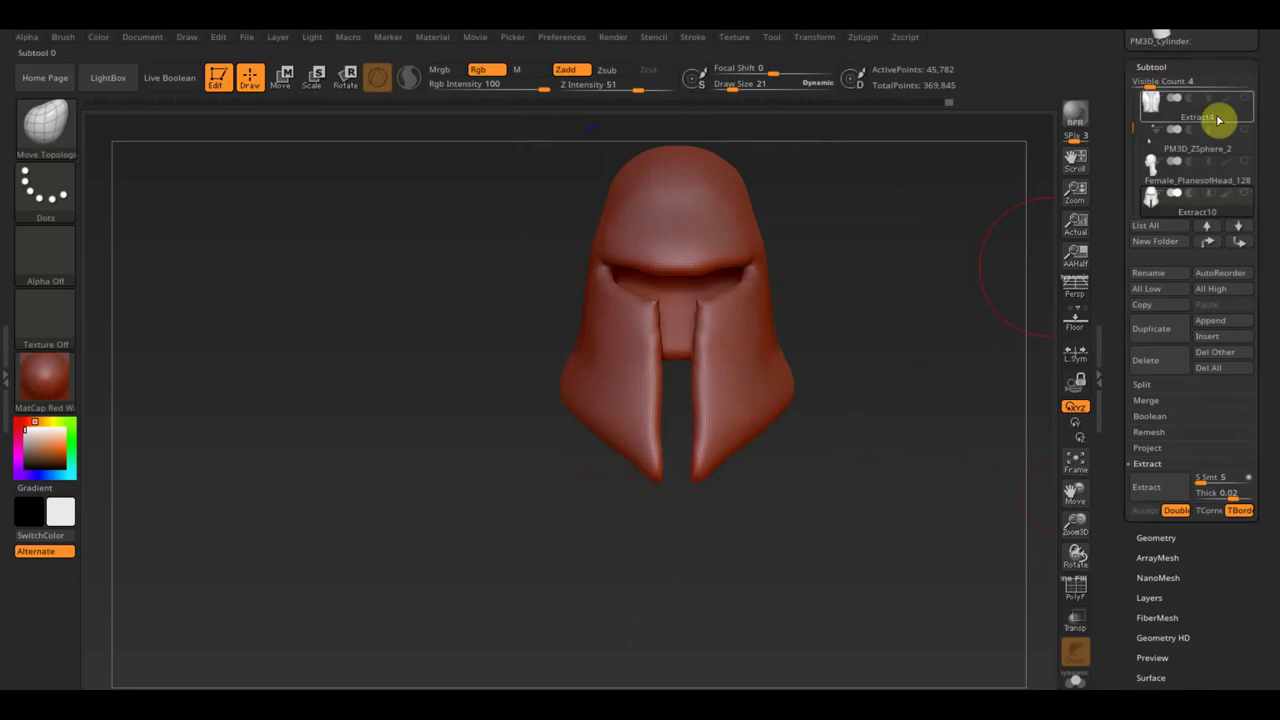
# Turn off Solo mode to show the whole knight and set the draw size to 36
pyautogui.press('shift')
pyautogui.click(1246, 200)
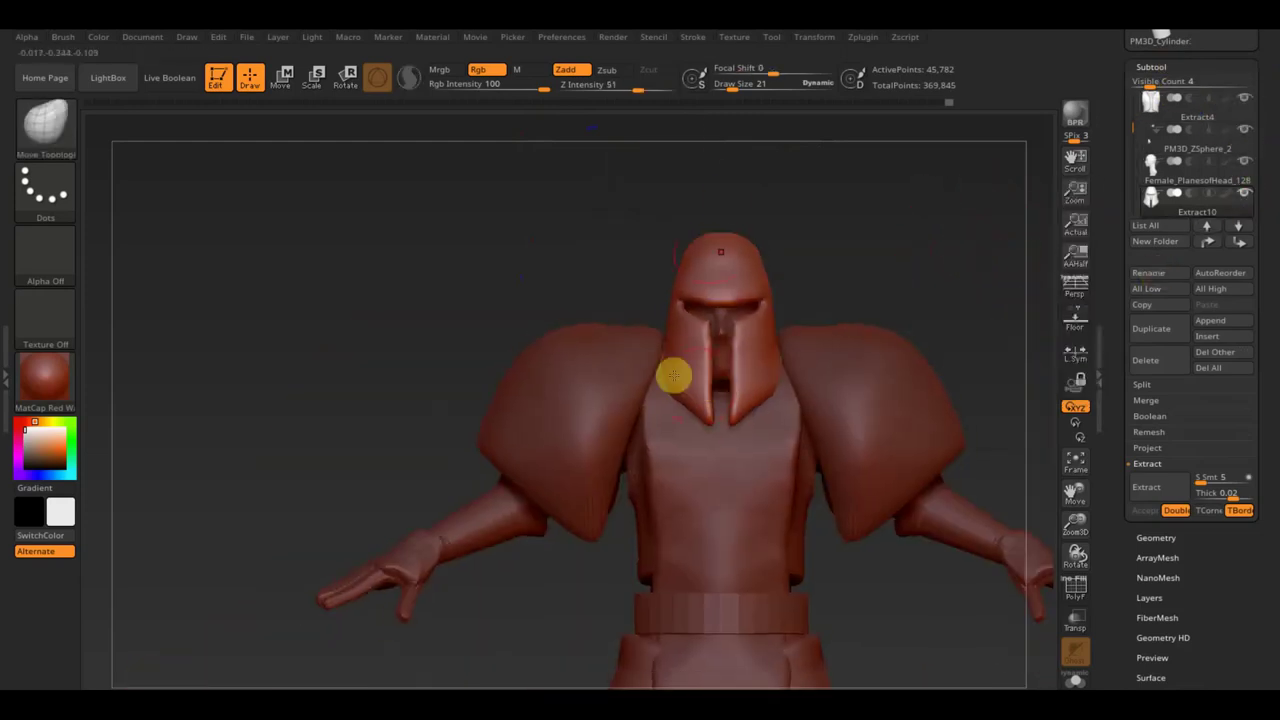
pyautogui.moveTo(742, 86); pyautogui.dragTo(742, 88)
pyautogui.moveTo(850, 180)
pyautogui.mouseDown()
pyautogui.moveTo(883, 203)
pyautogui.moveTo(831, 286)
pyautogui.mouseUp()
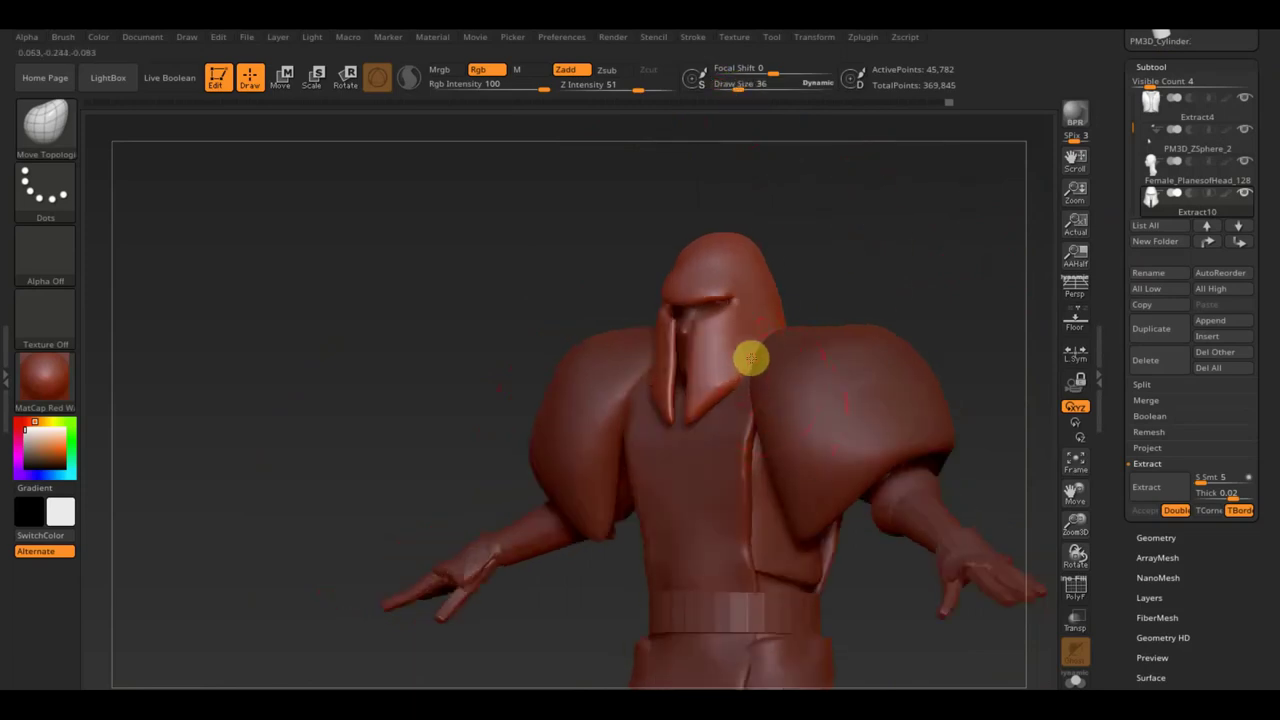
# Orbit around the knight's back, shoulder pads and helmet side, then frame the upper body from the front
pyautogui.moveTo(860, 297)
pyautogui.mouseDown()
pyautogui.moveTo(749, 323)
pyautogui.moveTo(770, 327)
pyautogui.mouseUp()
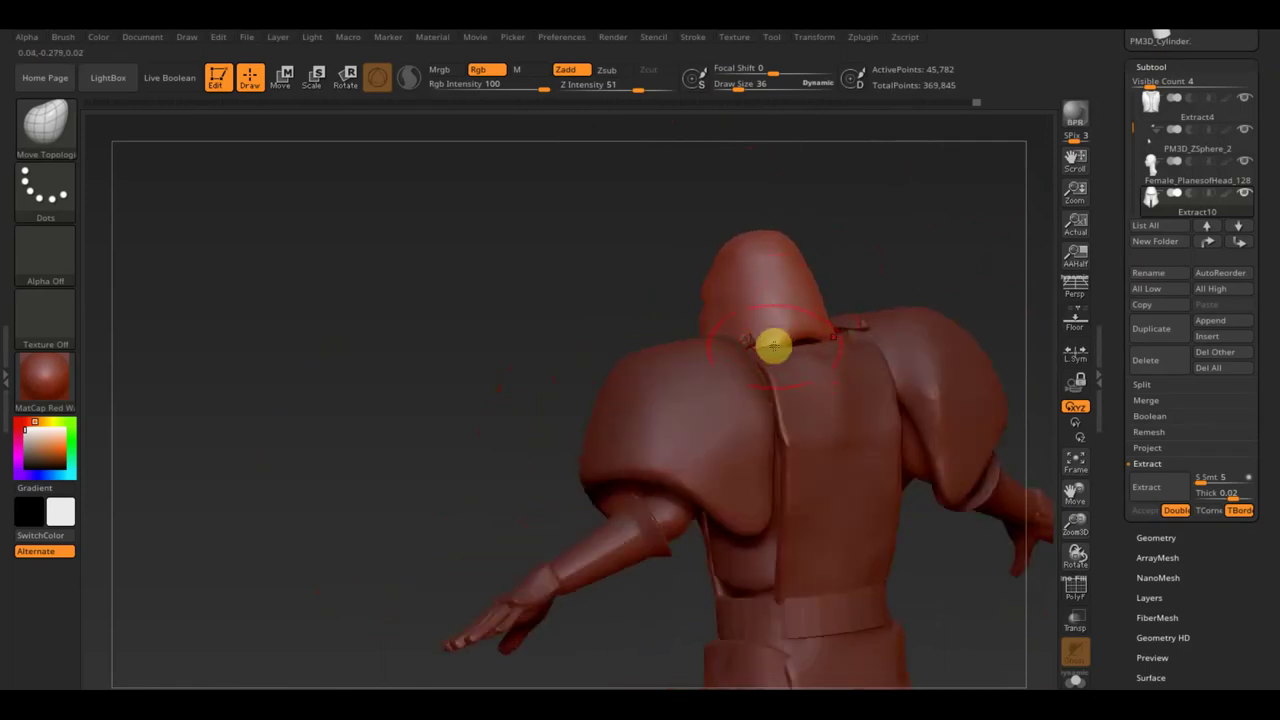
pyautogui.moveTo(894, 237)
pyautogui.mouseDown()
pyautogui.moveTo(863, 251)
pyautogui.moveTo(860, 314)
pyautogui.mouseUp()
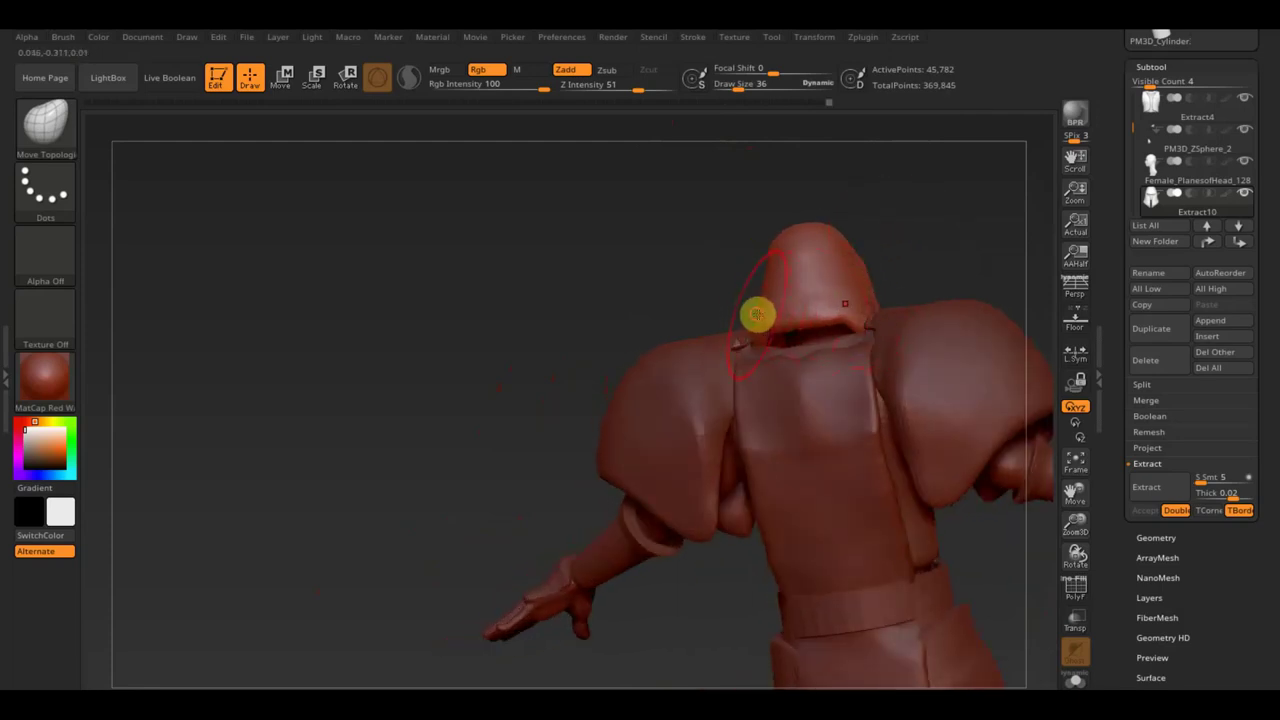
pyautogui.moveTo(762, 312)
pyautogui.mouseDown()
pyautogui.moveTo(940, 303)
pyautogui.moveTo(906, 284)
pyautogui.moveTo(923, 291)
pyautogui.moveTo(891, 306)
pyautogui.mouseUp()
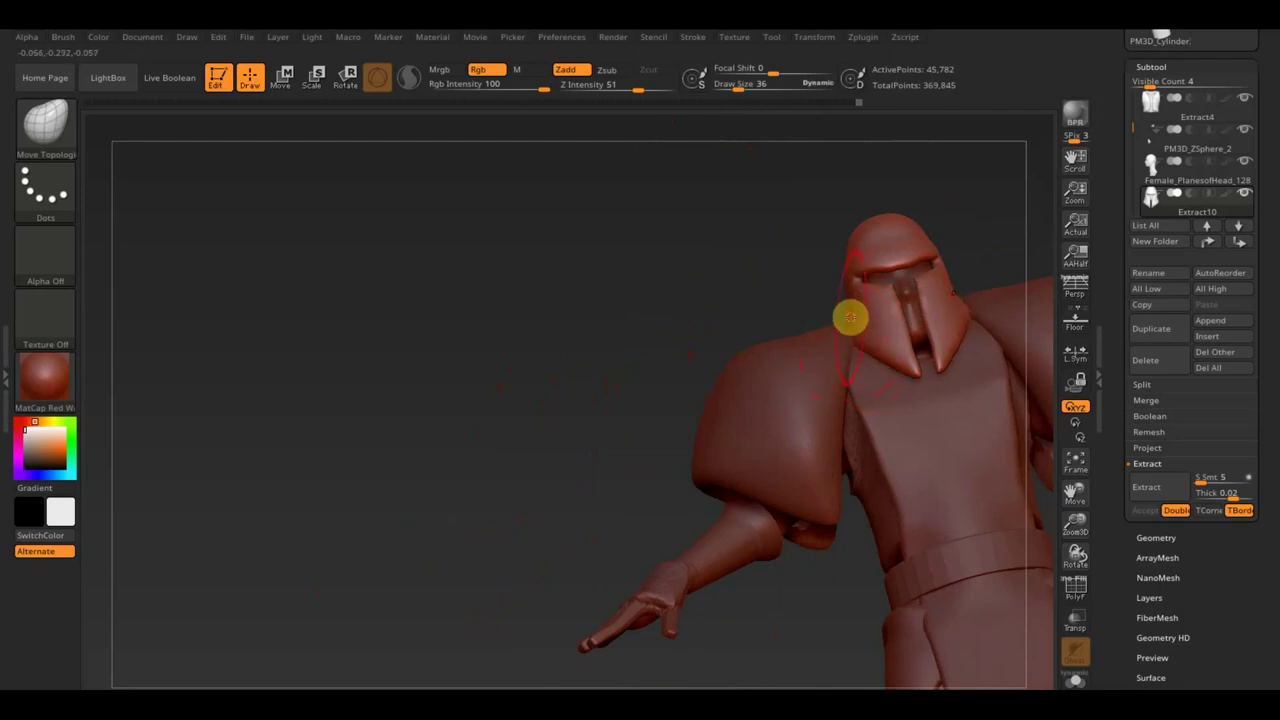
pyautogui.moveTo(870, 316); pyautogui.dragTo(1008, 230)
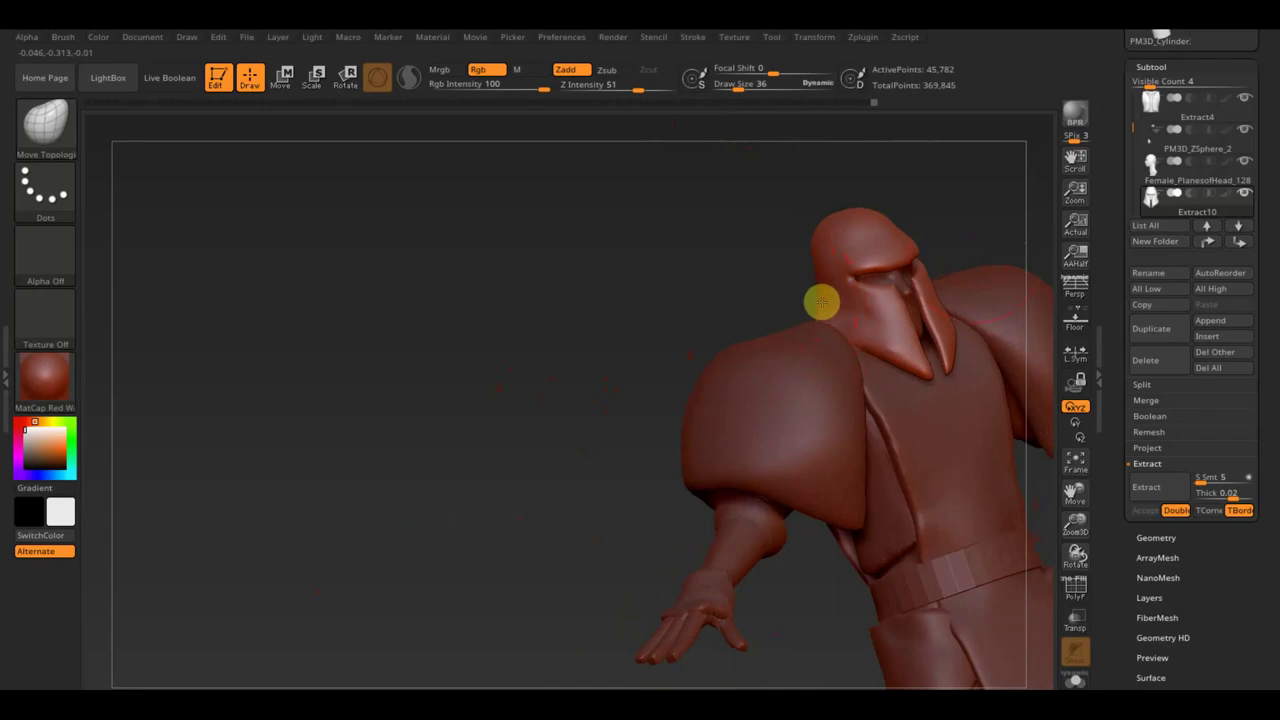
pyautogui.moveTo(820, 302)
pyautogui.mouseDown()
pyautogui.moveTo(737, 289)
pyautogui.moveTo(803, 246)
pyautogui.mouseUp()
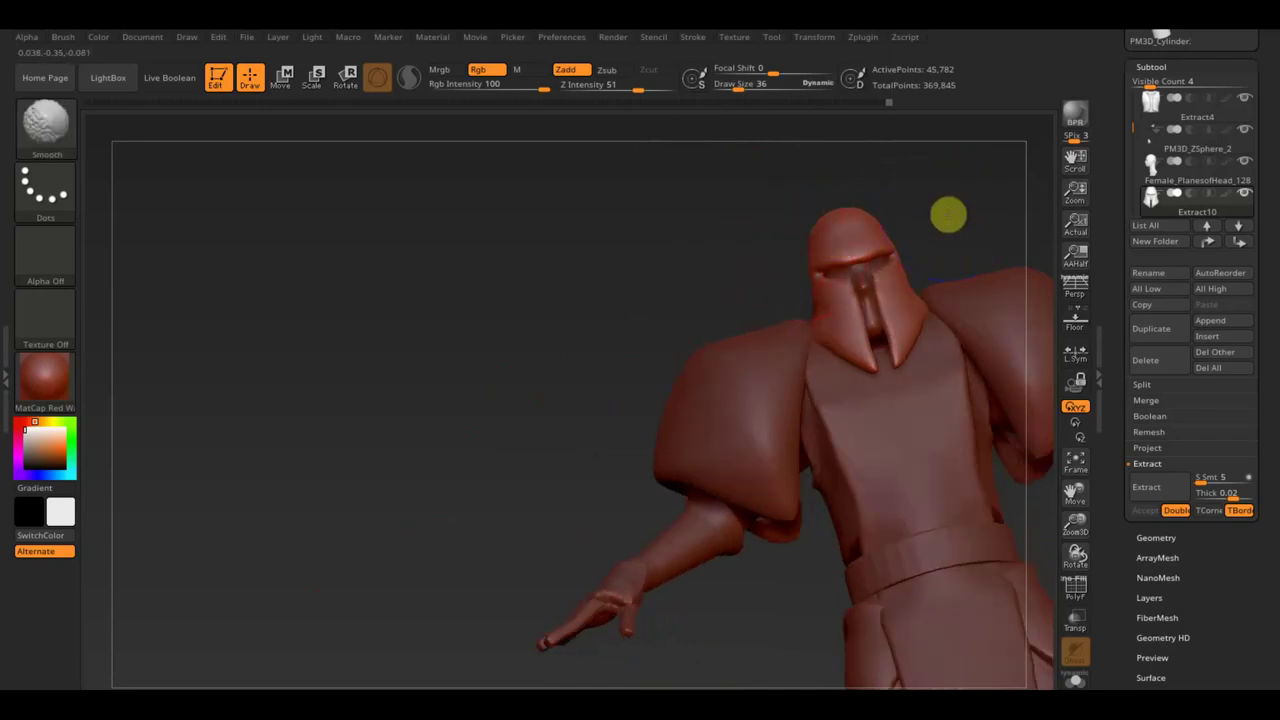
pyautogui.keyDown('shift'); pyautogui.moveTo(946, 209); pyautogui.dragTo(981, 220); pyautogui.keyUp('shift')
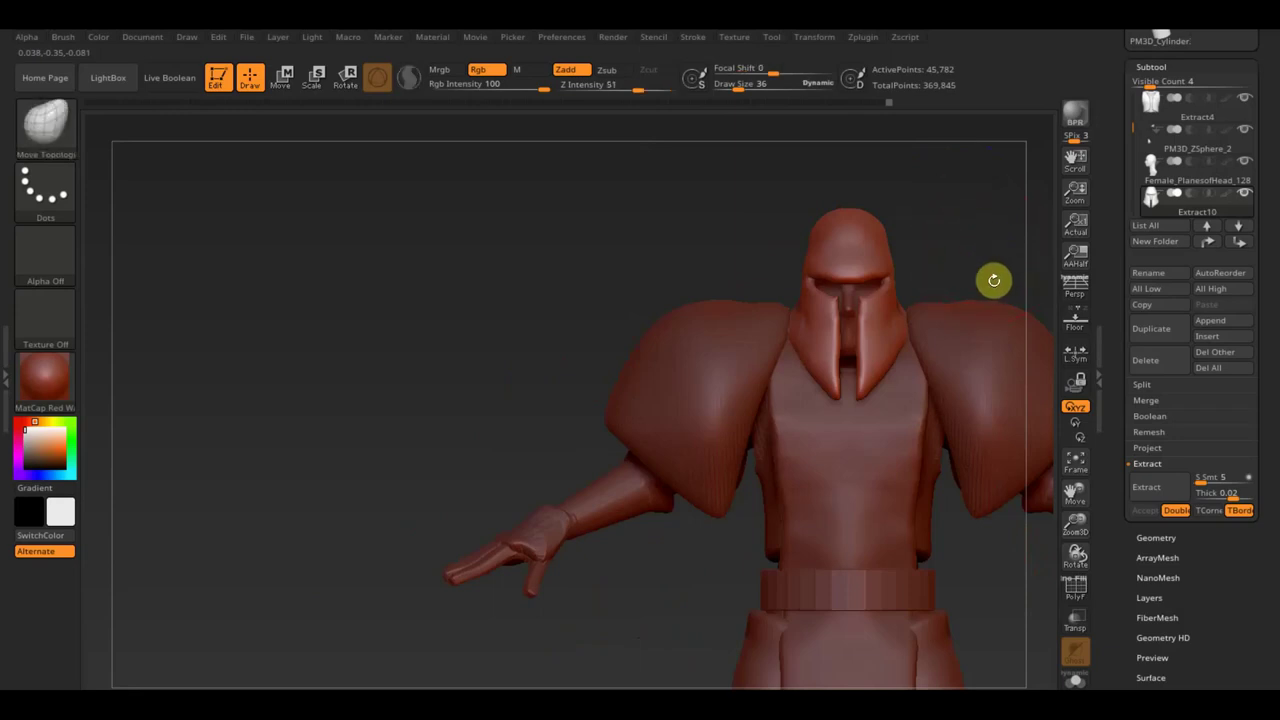
pyautogui.moveTo(994, 280); pyautogui.dragTo(914, 229)
pyautogui.moveTo(1014, 227); pyautogui.dragTo(828, 220)
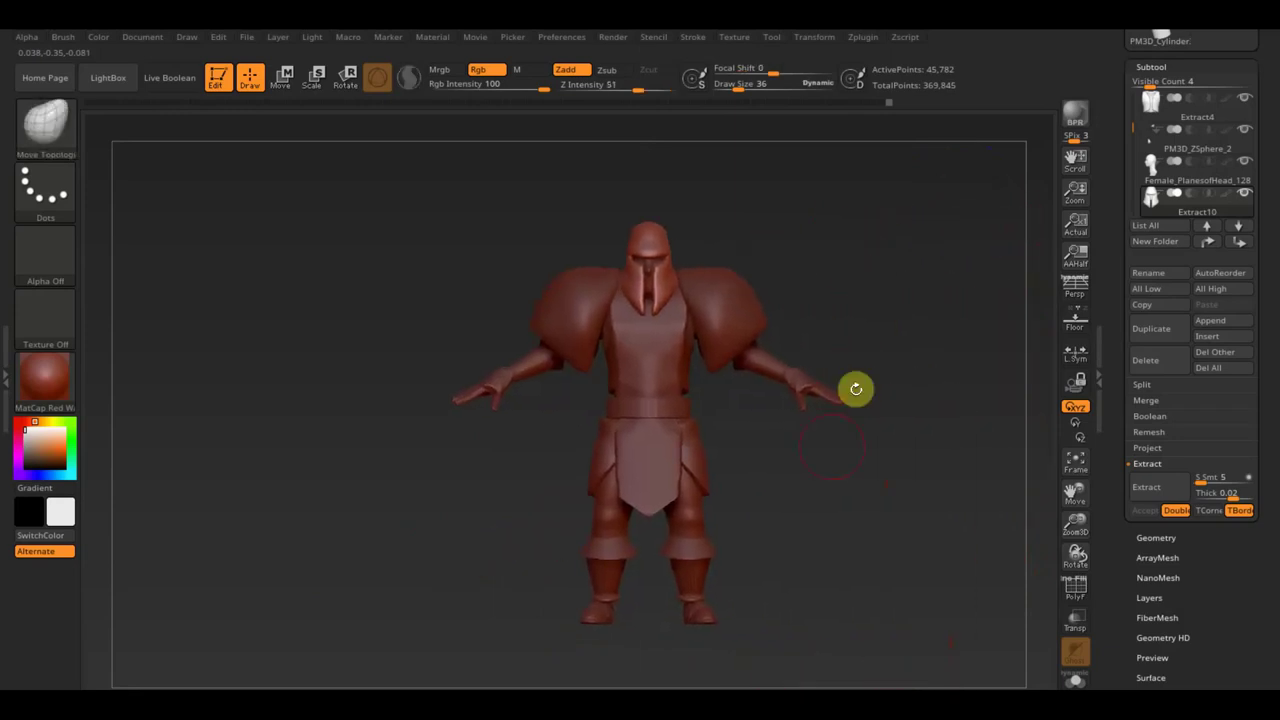
pyautogui.moveTo(826, 443); pyautogui.dragTo(834, 466)
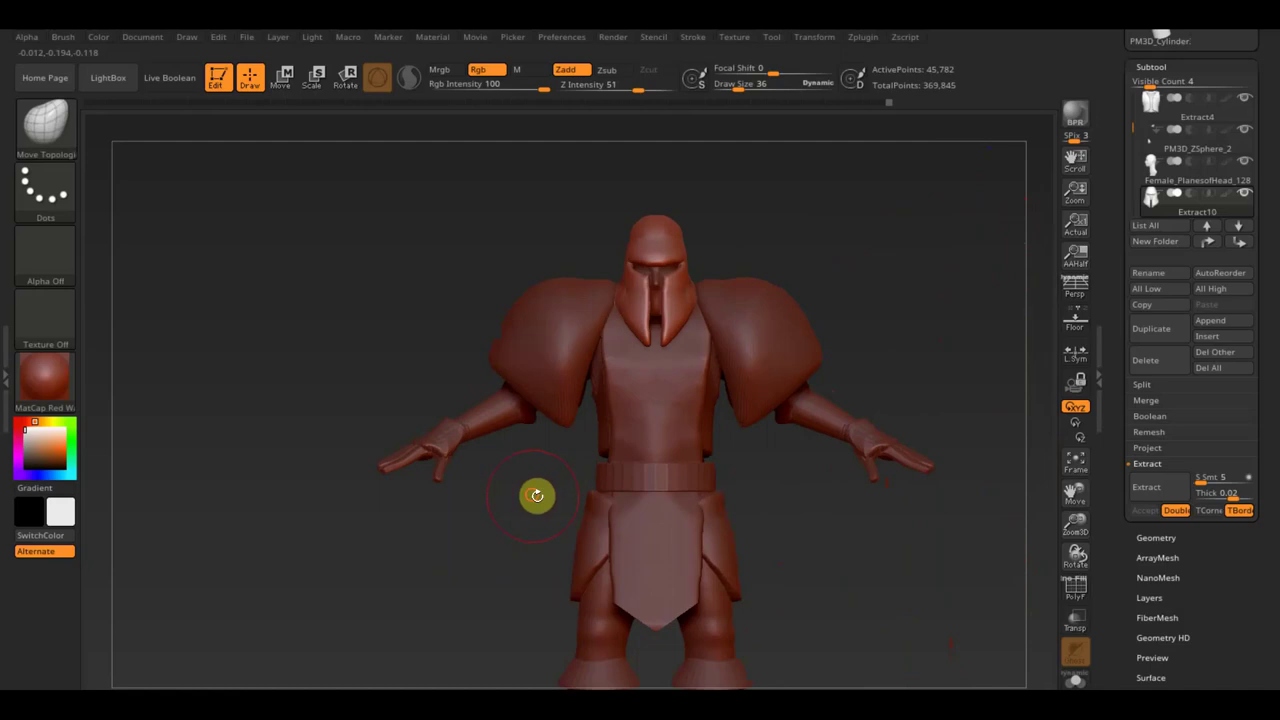
pyautogui.keyDown('alt'); pyautogui.moveTo(534, 494); pyautogui.dragTo(534, 483); pyautogui.keyUp('alt')
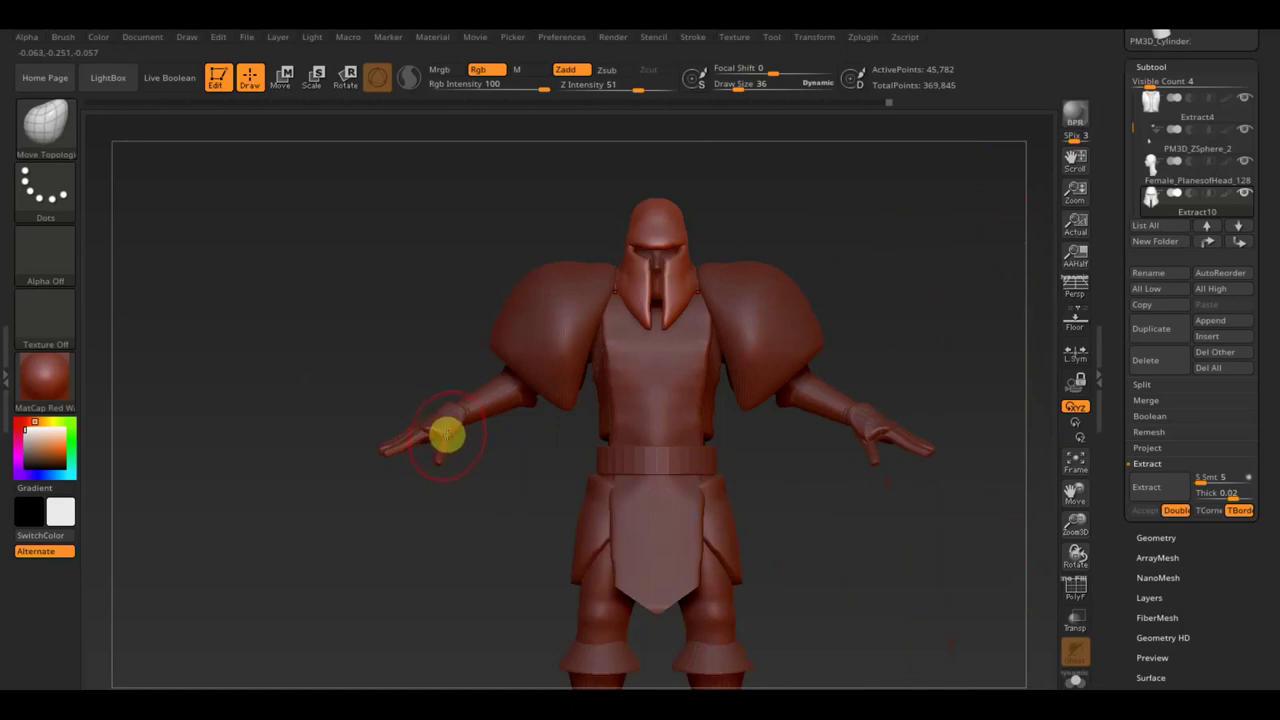
# Scale up the gloved hand with Transpose and Mirror And Weld it to the other side
pyautogui.keyDown('alt'); pyautogui.click(474, 410); pyautogui.keyUp('alt')
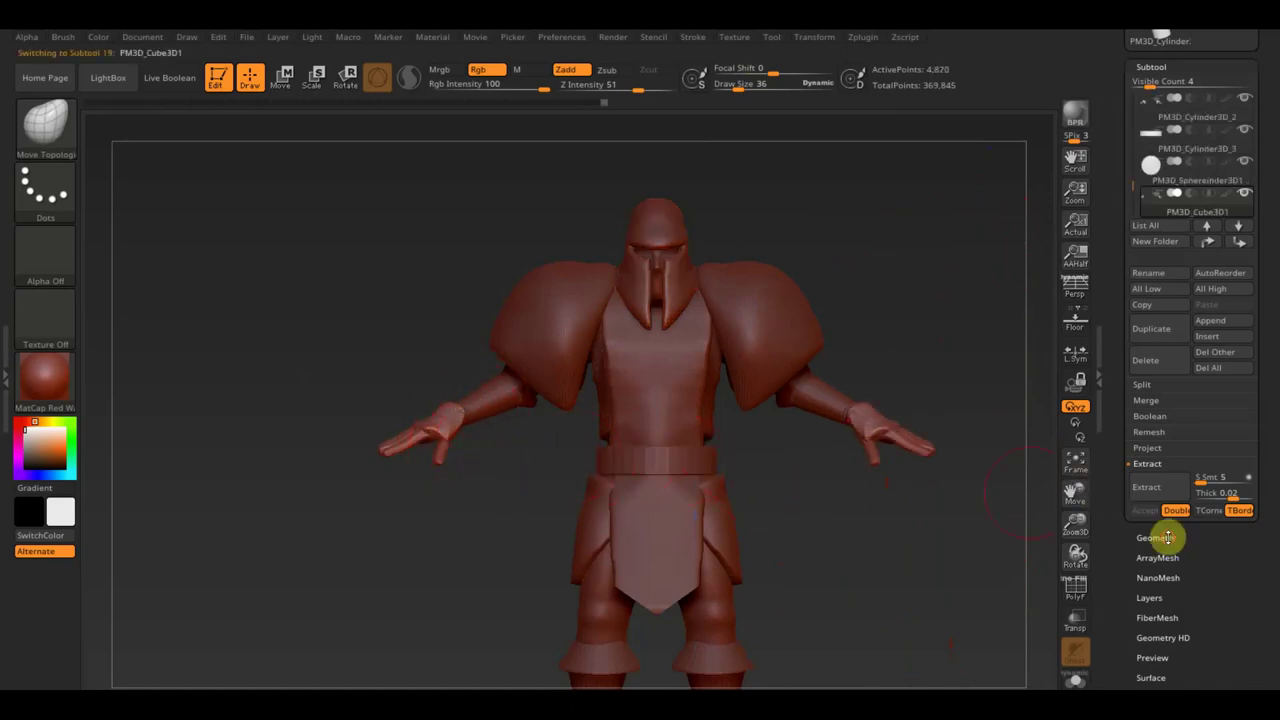
pyautogui.click(1157, 537)
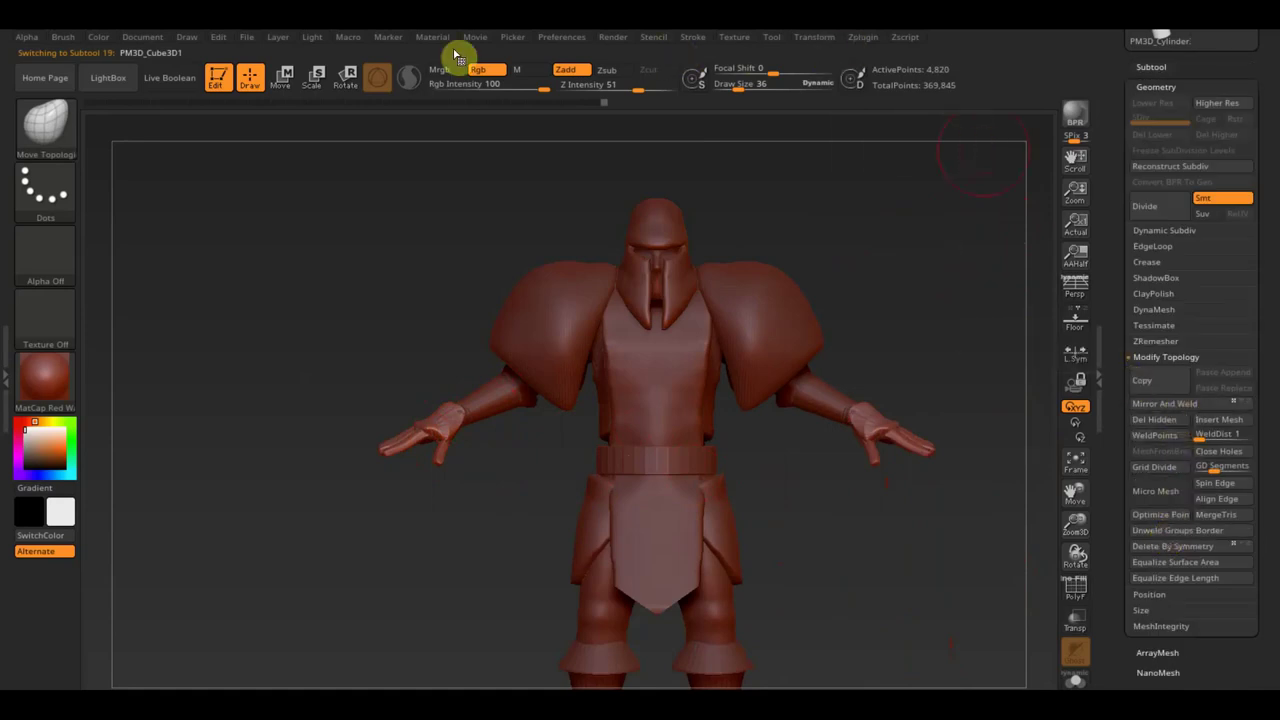
pyautogui.click(285, 78)
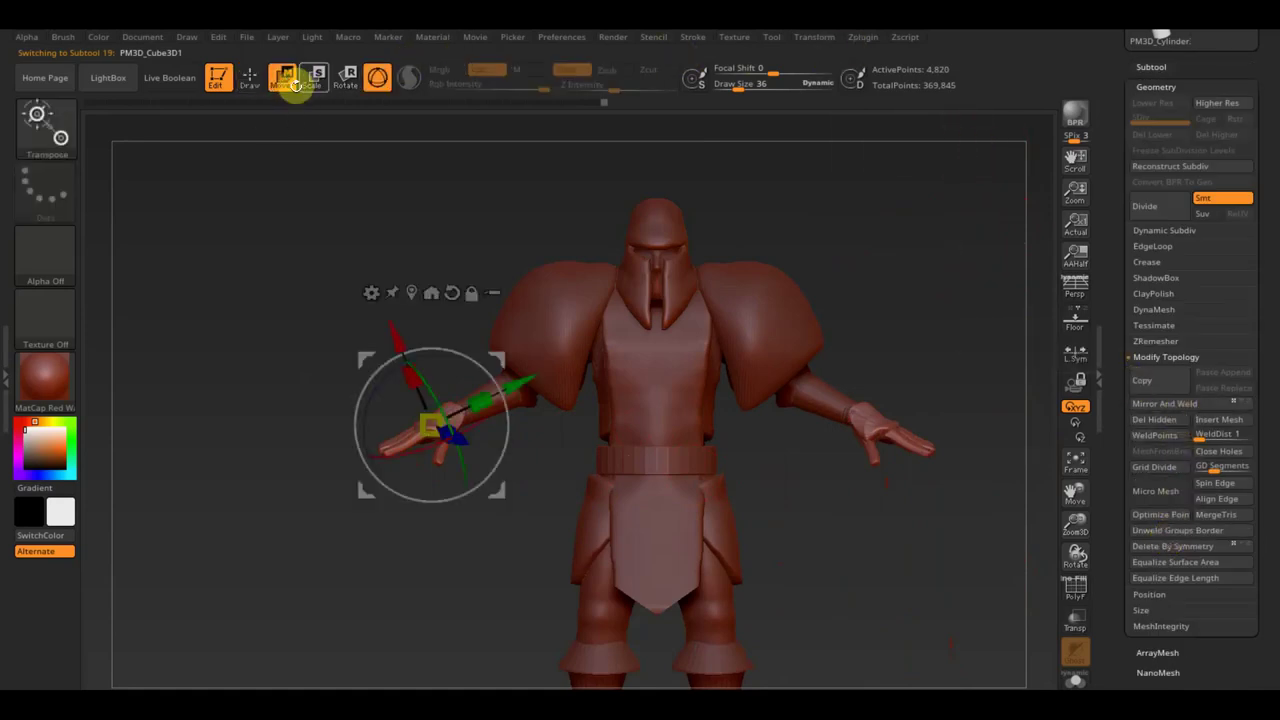
pyautogui.moveTo(419, 413)
pyautogui.mouseDown()
pyautogui.moveTo(397, 372)
pyautogui.moveTo(409, 343)
pyautogui.mouseUp()
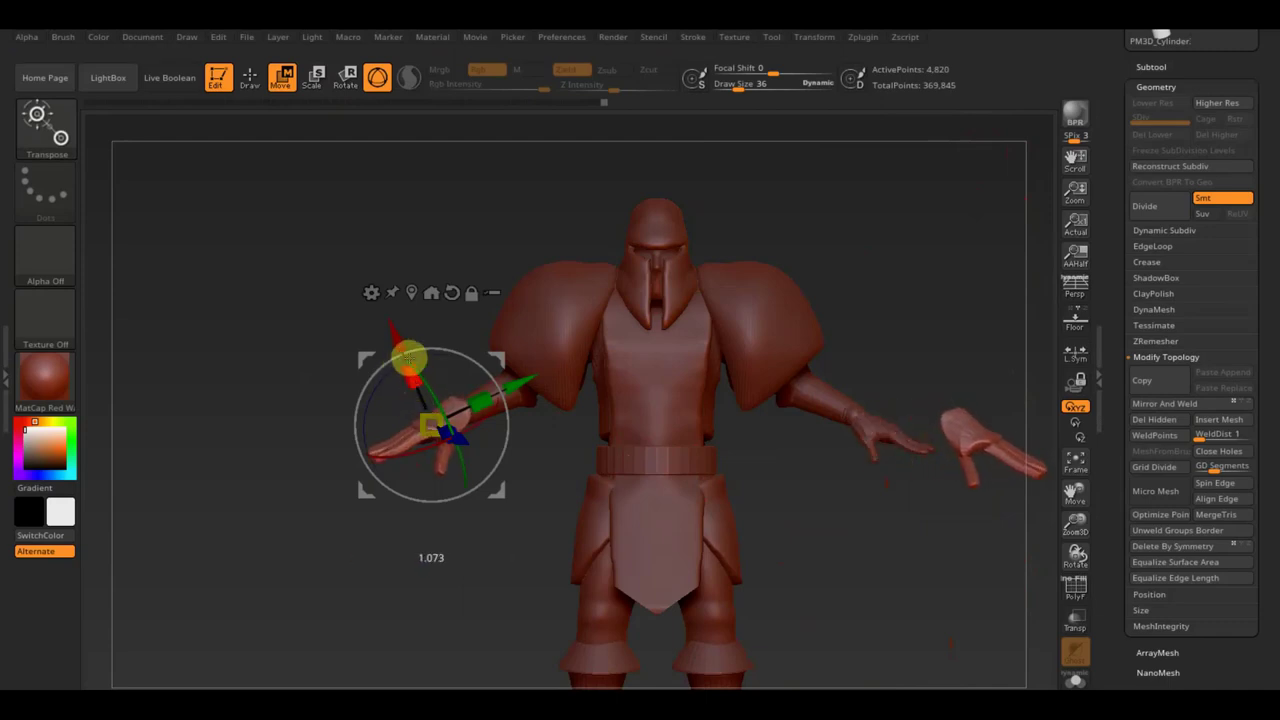
pyautogui.click(1165, 403)
pyautogui.moveTo(931, 366)
pyautogui.mouseDown()
pyautogui.moveTo(903, 366)
pyautogui.moveTo(959, 357)
pyautogui.moveTo(969, 483)
pyautogui.moveTo(993, 465)
pyautogui.moveTo(951, 403)
pyautogui.moveTo(943, 360)
pyautogui.moveTo(980, 322)
pyautogui.mouseUp()
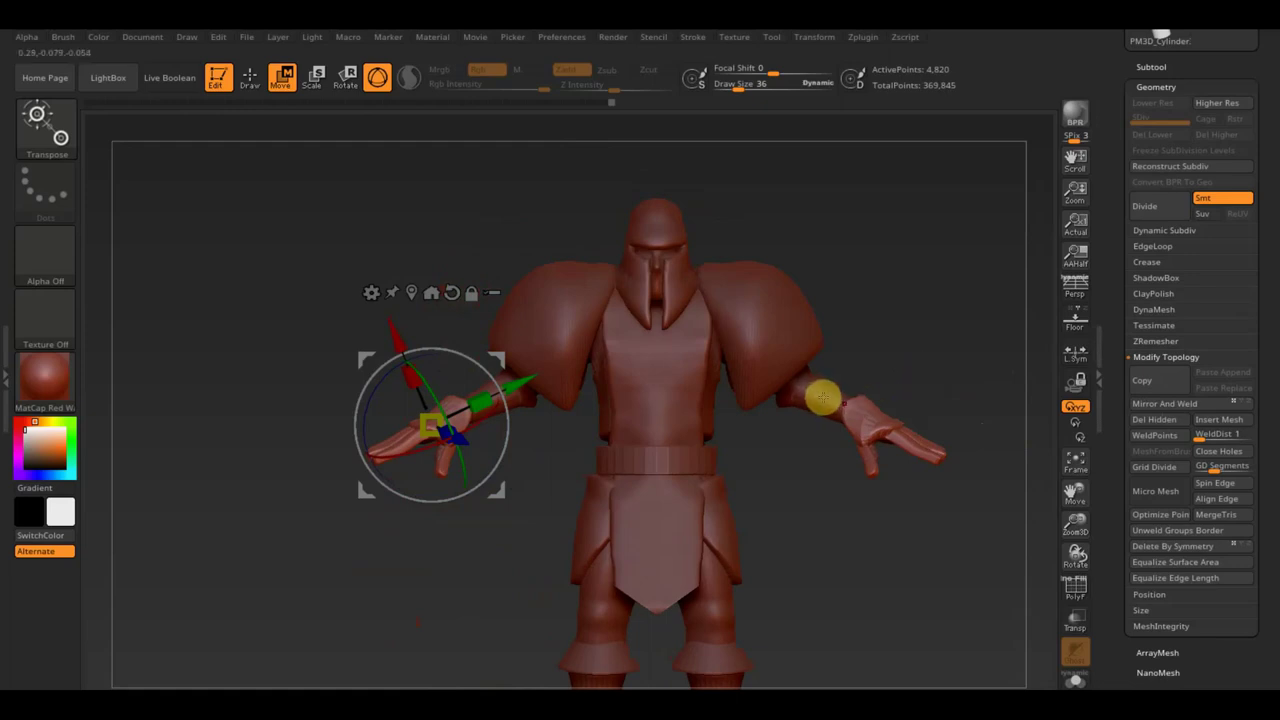
# Scale up and slightly rotate the forearm and glove piece to match the larger hand
pyautogui.keyDown('alt'); pyautogui.click(460, 412); pyautogui.keyUp('alt')
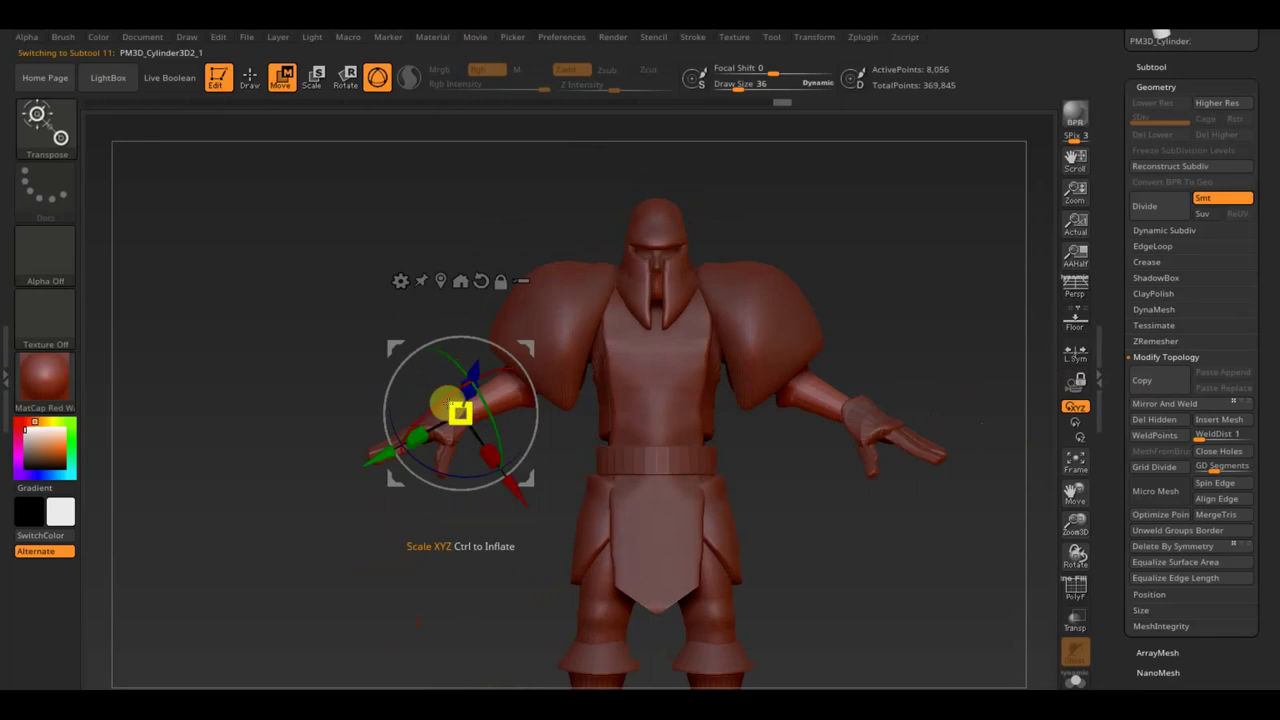
pyautogui.moveTo(460, 412); pyautogui.dragTo(440, 388)
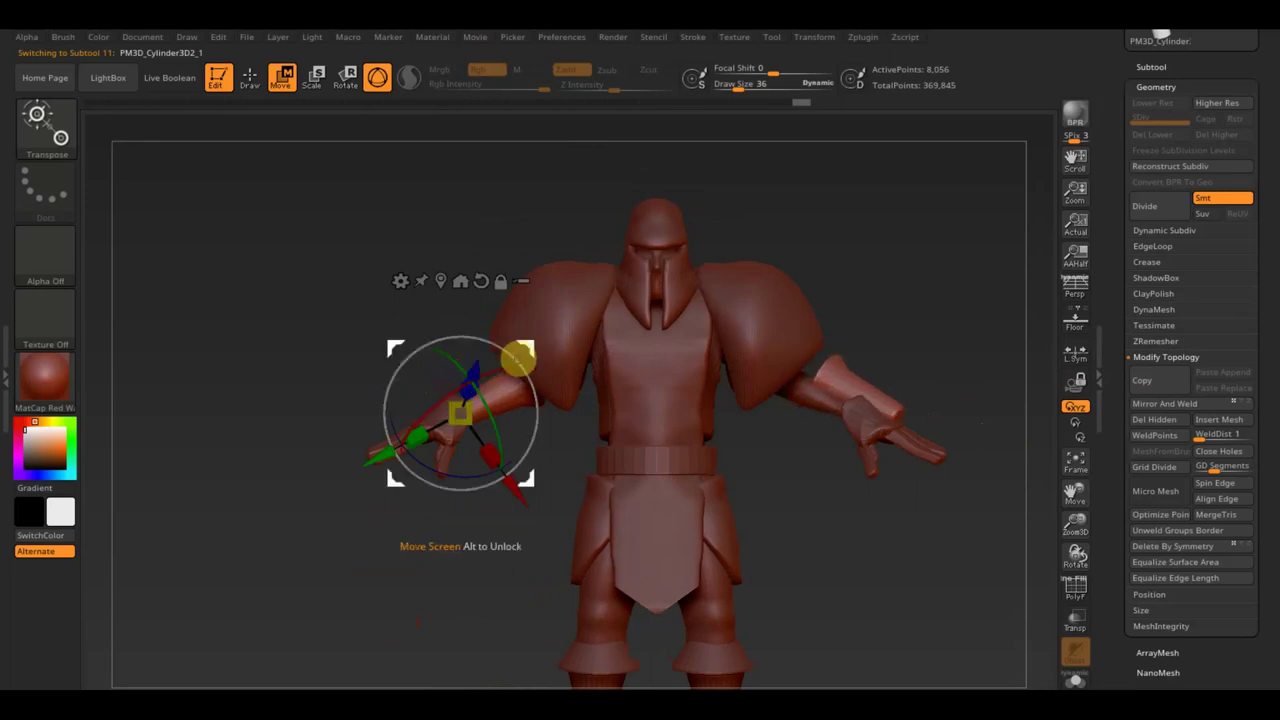
pyautogui.moveTo(517, 354); pyautogui.dragTo(515, 350)
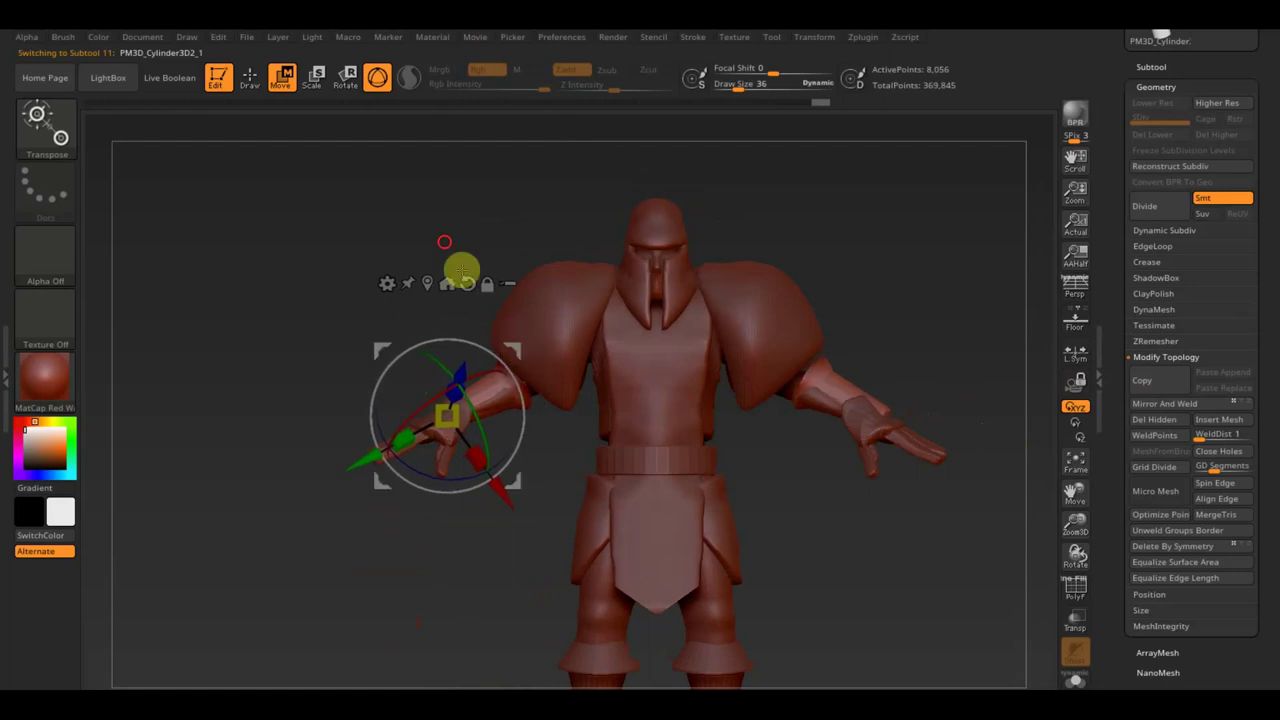
pyautogui.moveTo(463, 266); pyautogui.dragTo(480, 366)
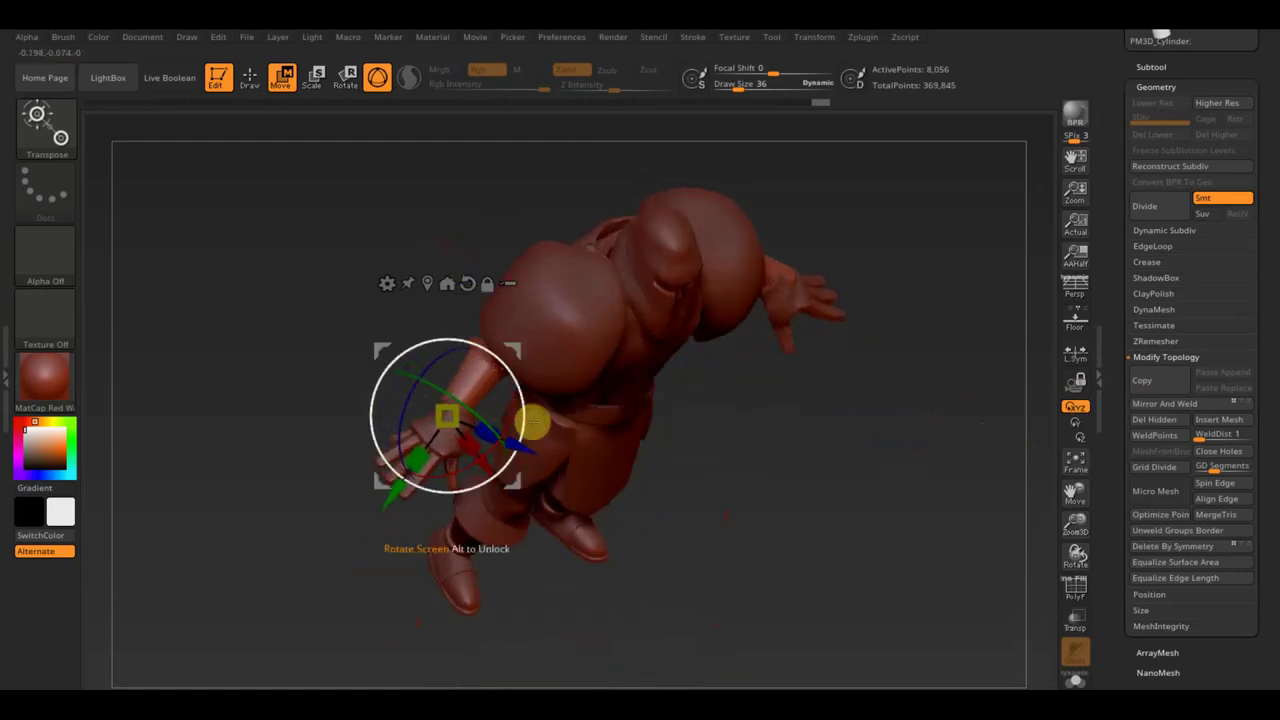
pyautogui.moveTo(517, 443); pyautogui.dragTo(523, 455)
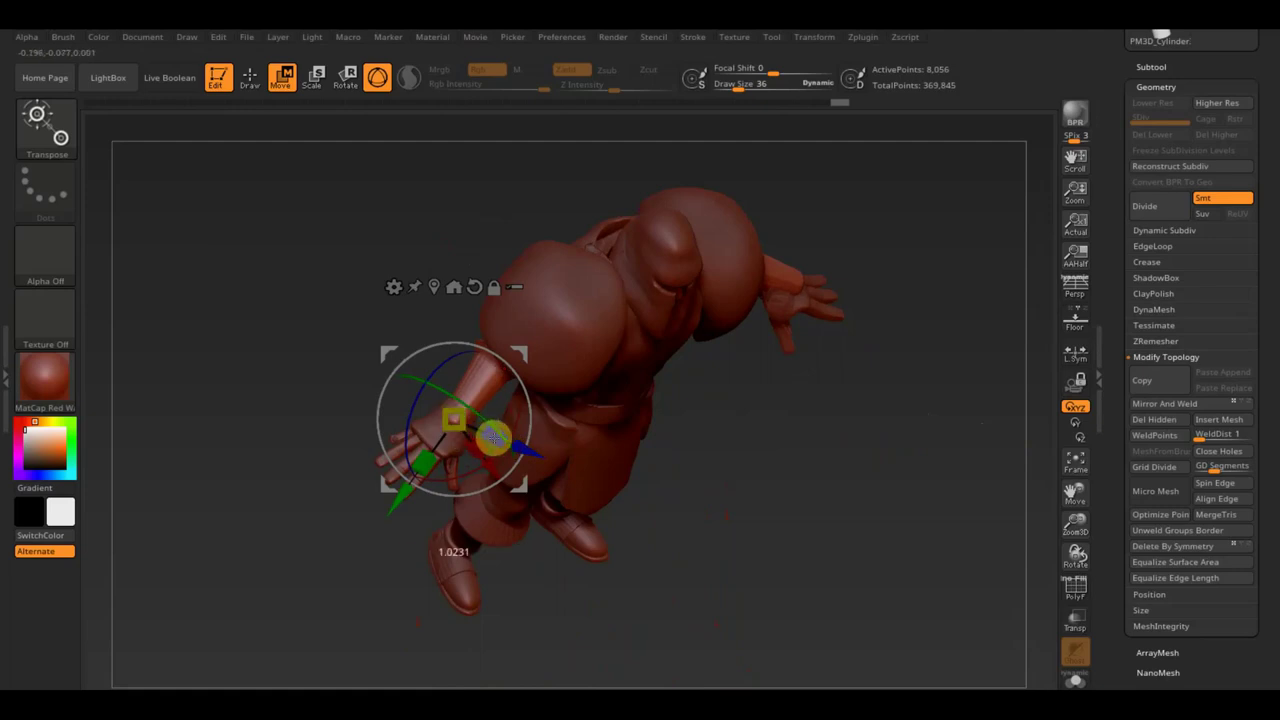
pyautogui.moveTo(723, 437)
pyautogui.mouseDown()
pyautogui.moveTo(686, 346)
pyautogui.moveTo(760, 223)
pyautogui.moveTo(808, 214)
pyautogui.mouseUp()
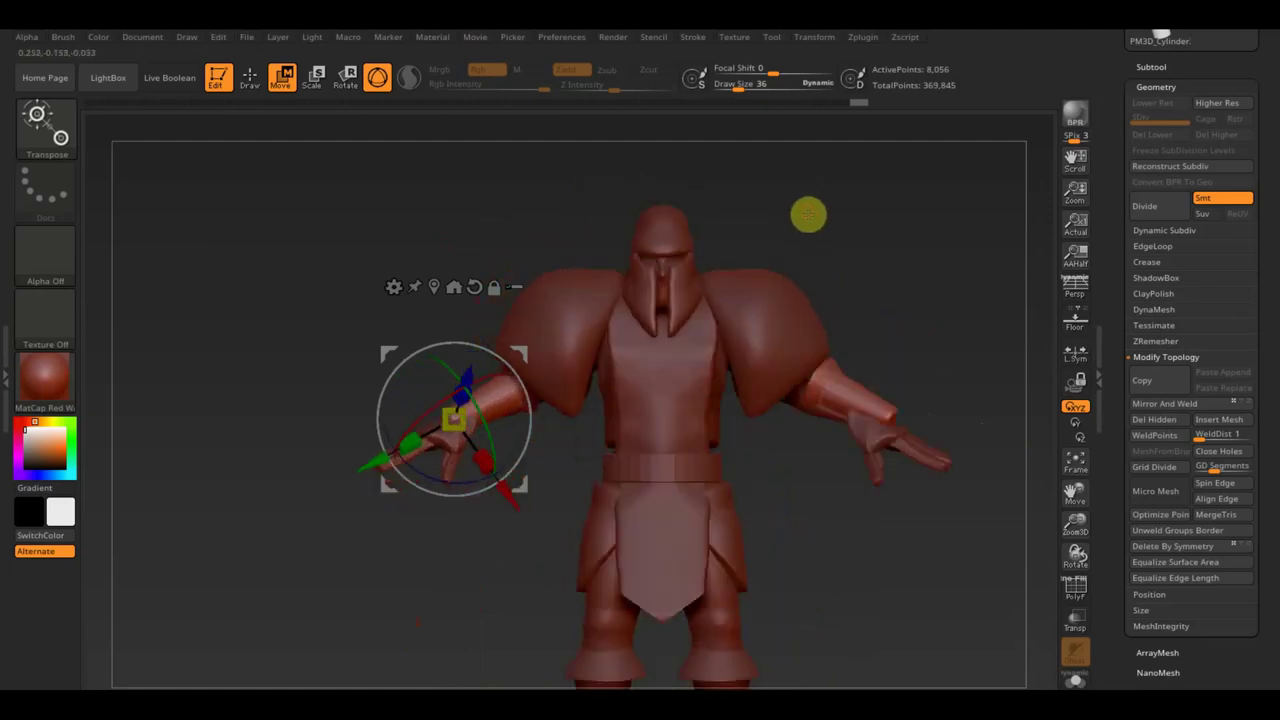
pyautogui.click(249, 80)
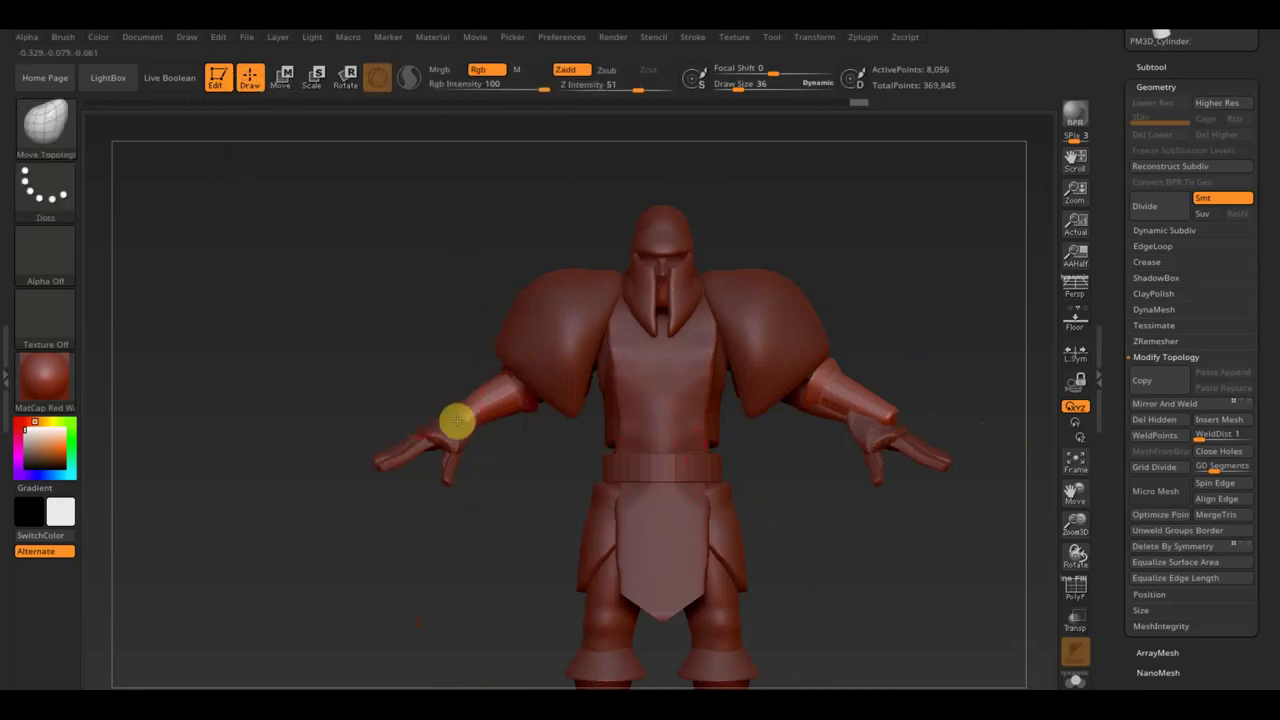
# From a straight front view, Mirror And Weld the enlarged forearm onto the other arm
pyautogui.moveTo(411, 343); pyautogui.dragTo(455, 418)
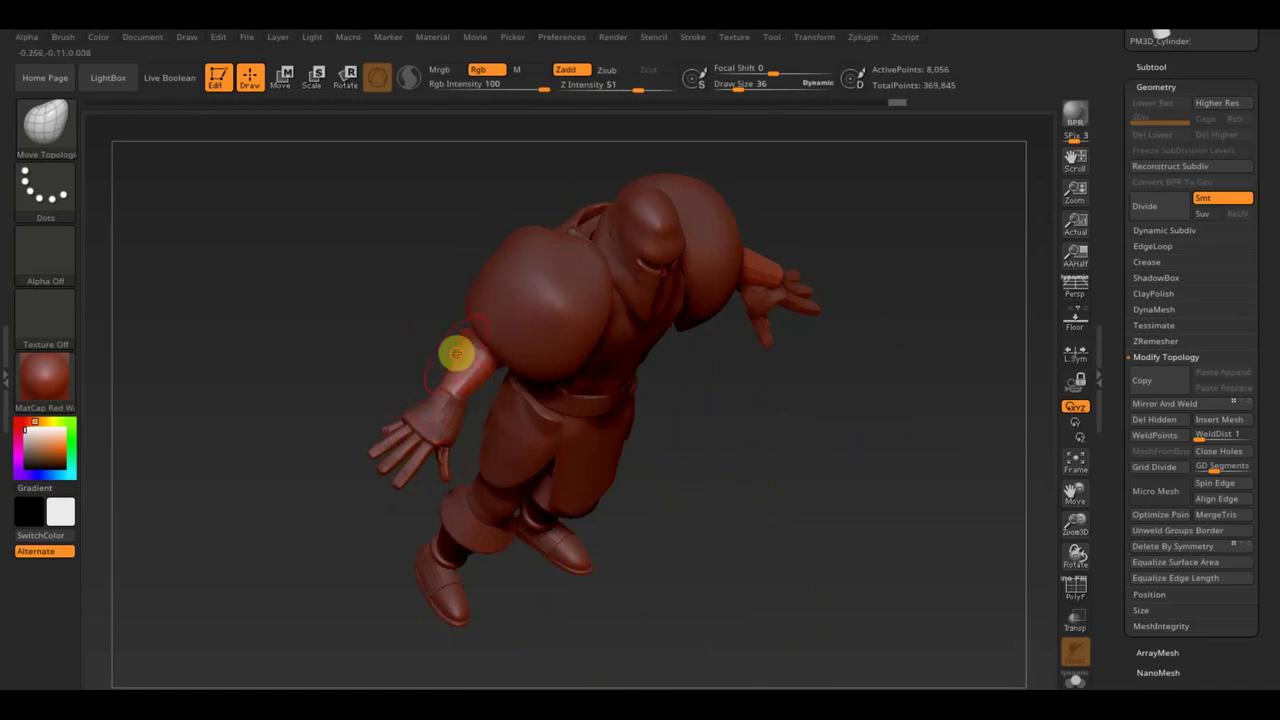
pyautogui.moveTo(456, 331)
pyautogui.mouseDown()
pyautogui.moveTo(408, 314)
pyautogui.moveTo(363, 220)
pyautogui.moveTo(471, 331)
pyautogui.mouseUp()
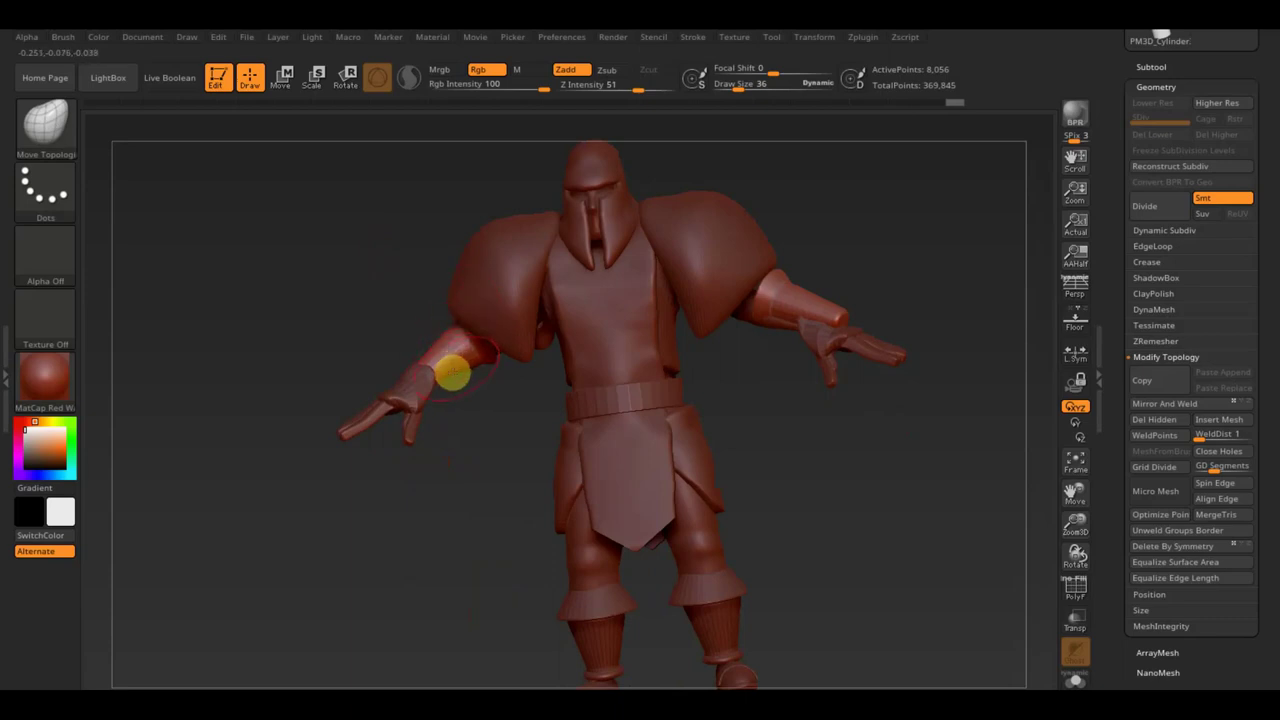
pyautogui.moveTo(466, 376)
pyautogui.mouseDown()
pyautogui.moveTo(766, 286)
pyautogui.moveTo(914, 220)
pyautogui.mouseUp()
pyautogui.click(1198, 405)
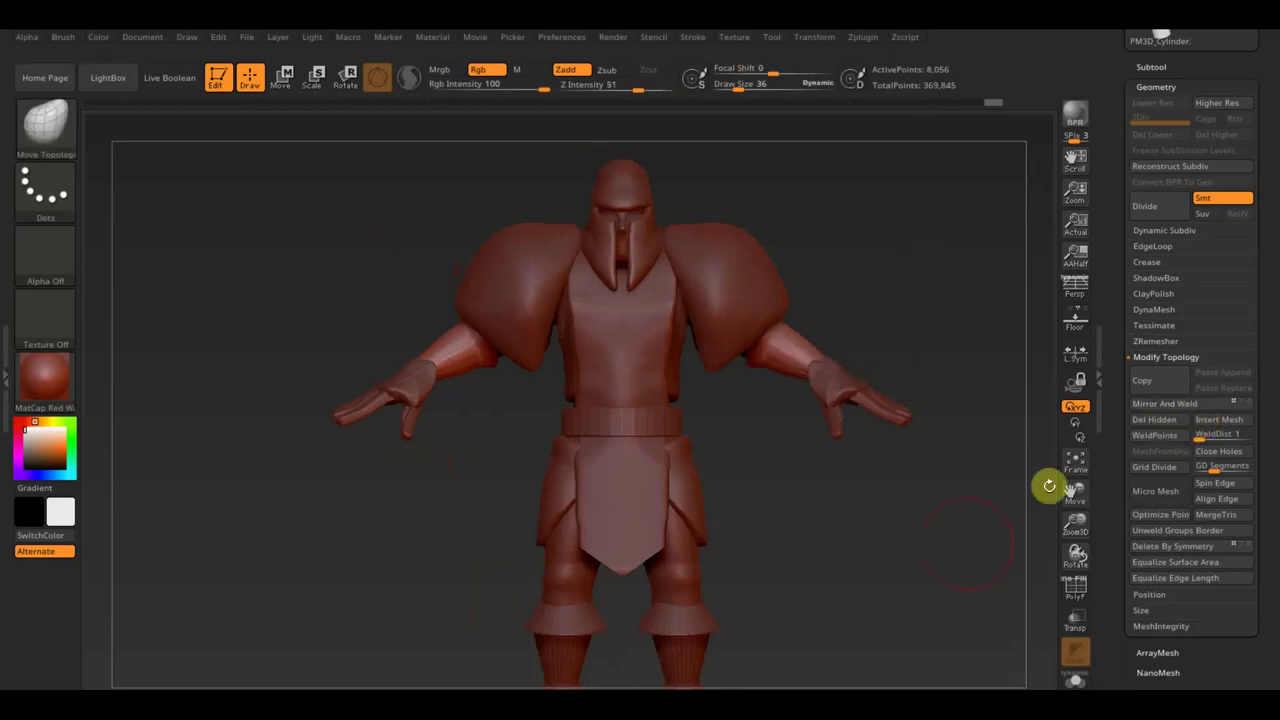
pyautogui.moveTo(886, 549); pyautogui.dragTo(864, 521)
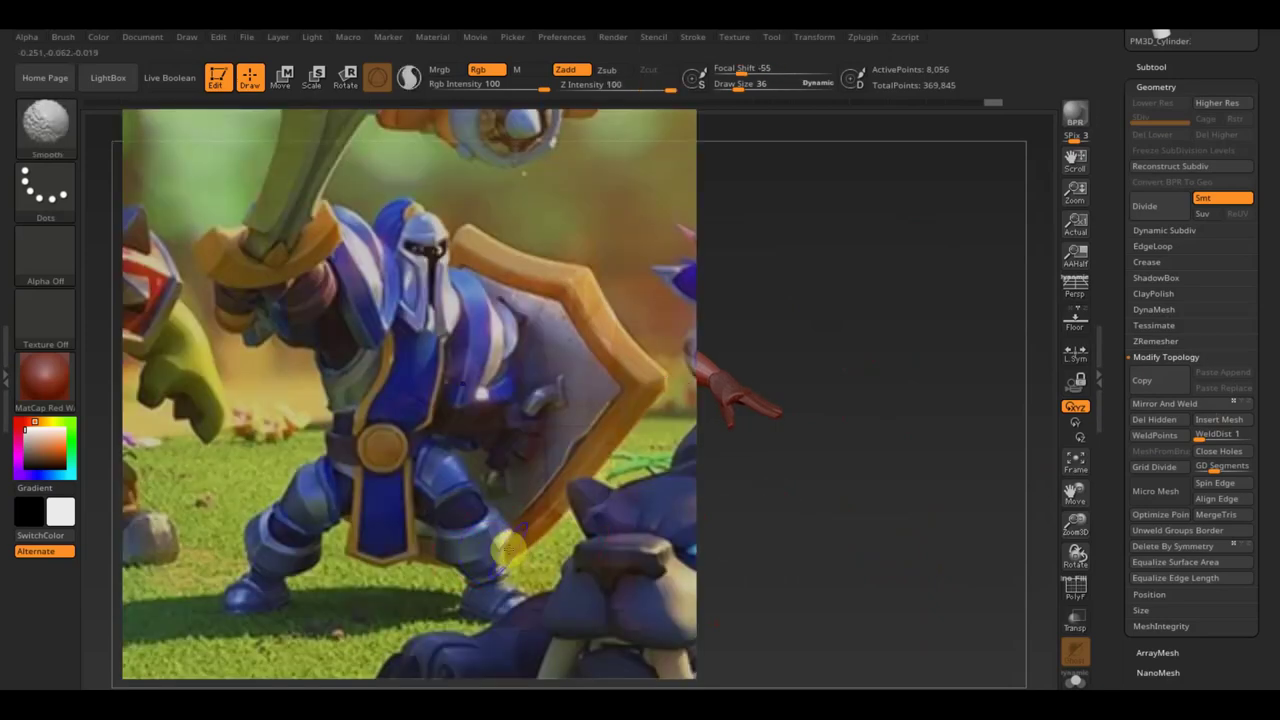
pyautogui.press('shift')
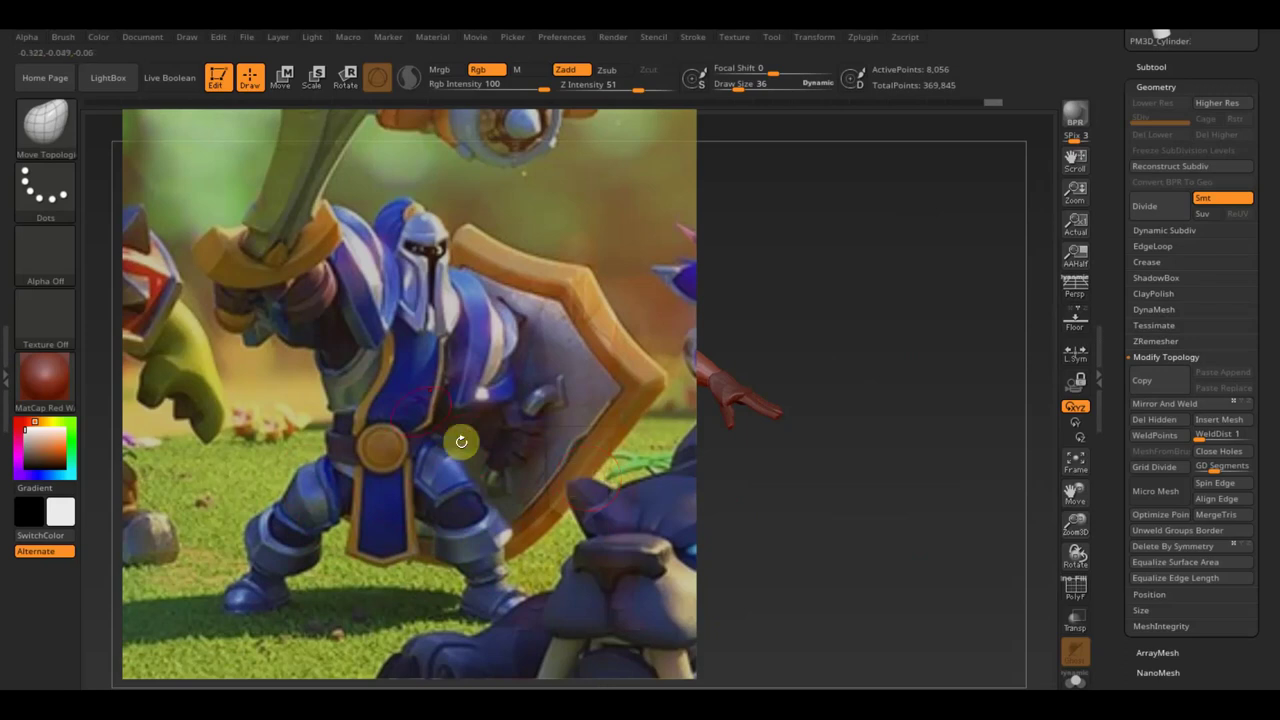
pyautogui.press('shift')
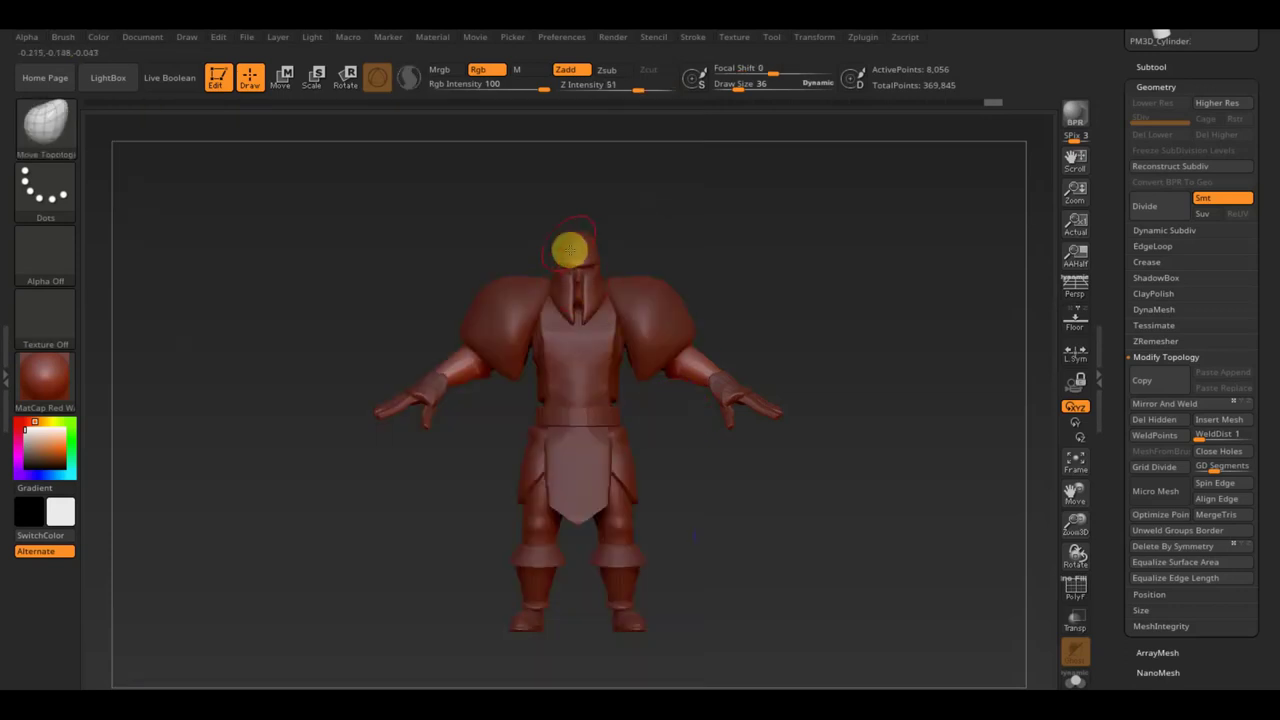
# Shift-smooth the helmet crest into a rounded dome and return to a front view
pyautogui.moveTo(737, 234)
pyautogui.keyDown('ctrl'); pyautogui.mouseDown(button='right')
pyautogui.moveTo(755, 264)
pyautogui.moveTo(576, 266)
pyautogui.mouseUp(button='right'); pyautogui.keyUp('ctrl')
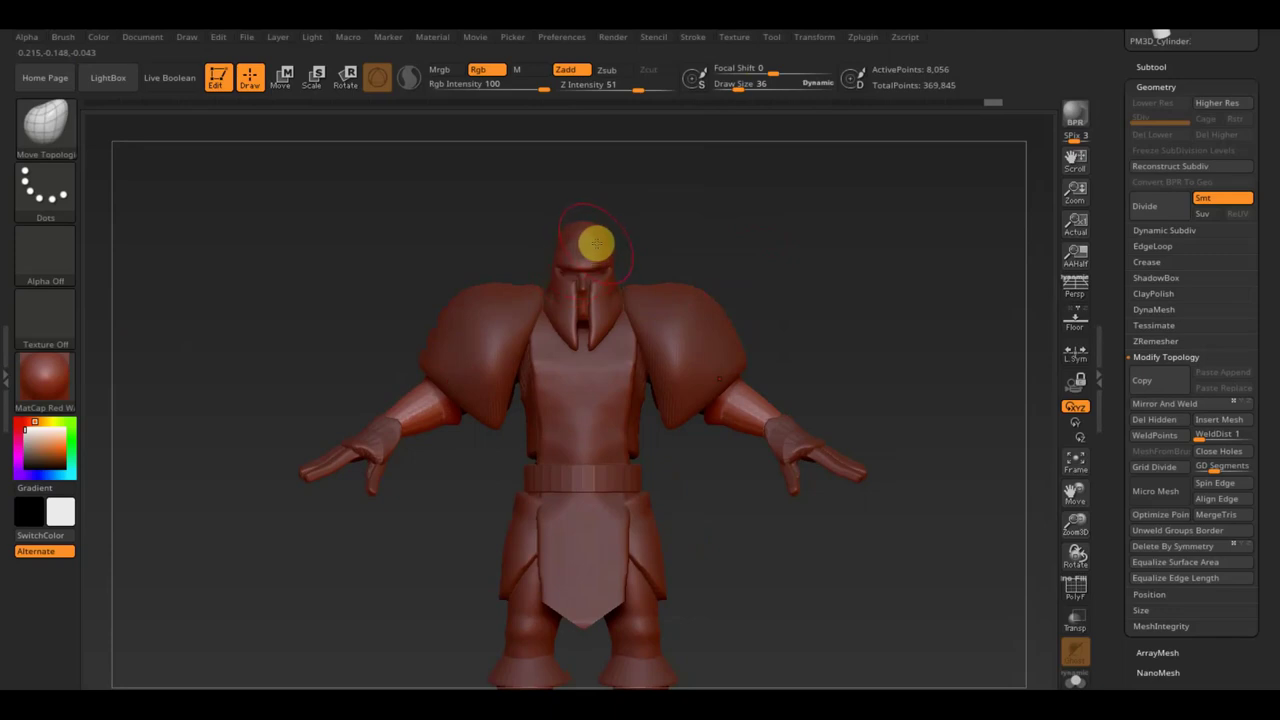
pyautogui.keyDown('shift'); pyautogui.moveTo(596, 243); pyautogui.dragTo(567, 243); pyautogui.keyUp('shift')
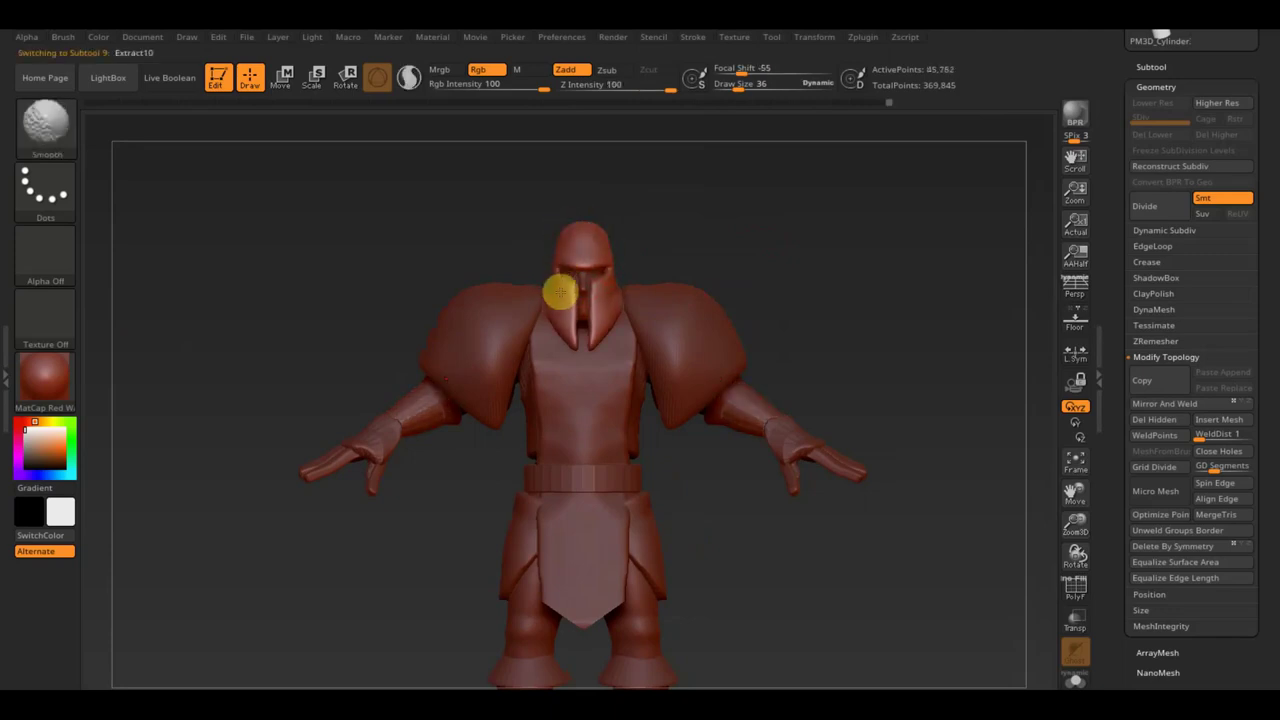
pyautogui.press('shift')
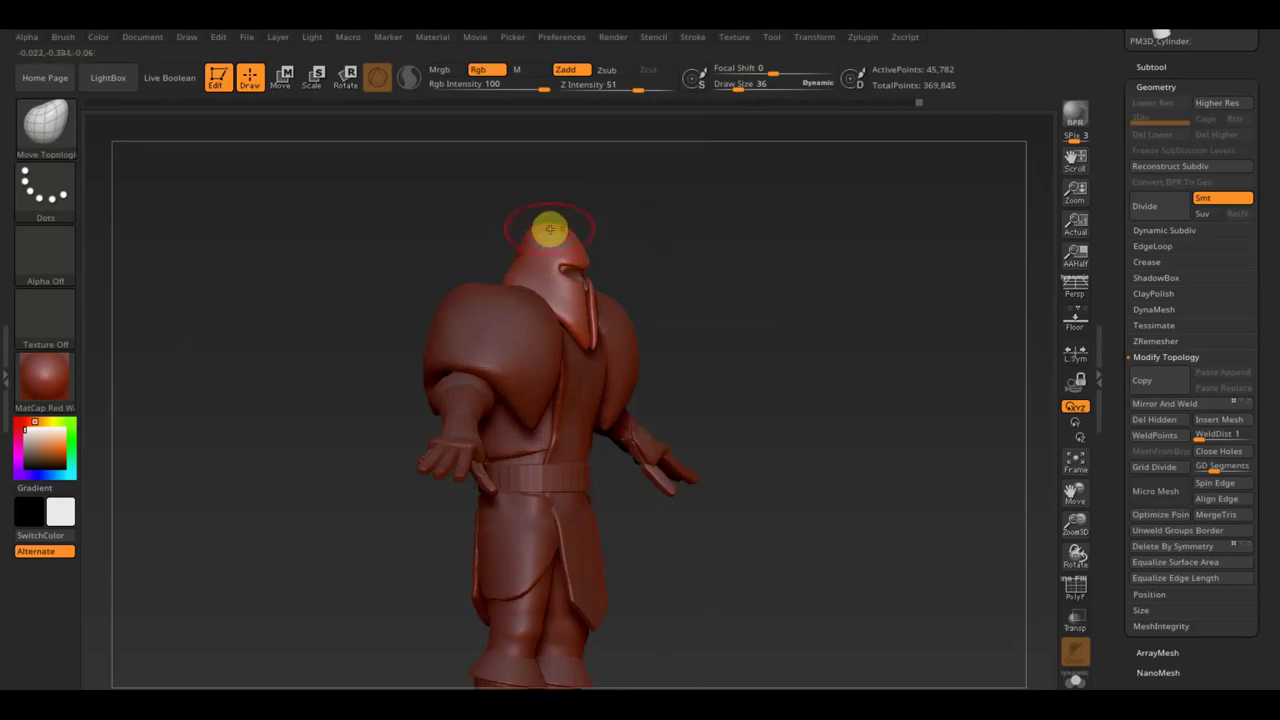
pyautogui.moveTo(690, 238); pyautogui.dragTo(674, 233)
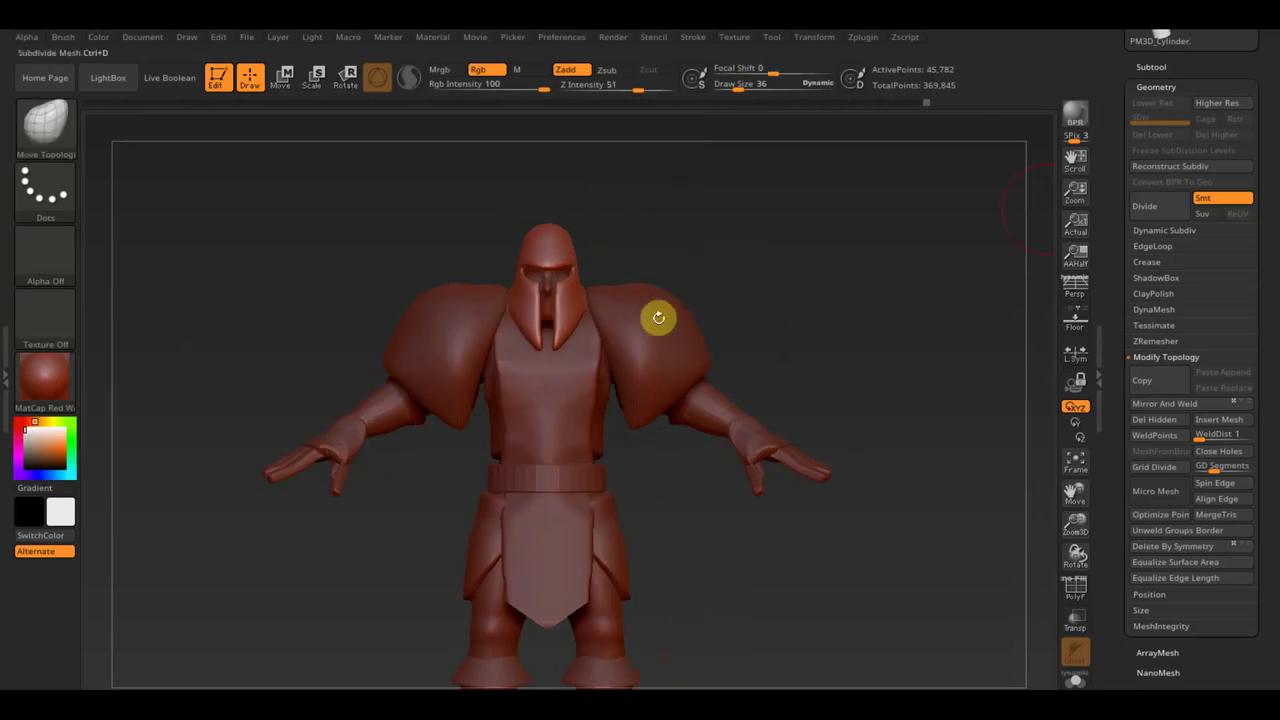
# Open the Subtool list and step up to the helmet, Extract10
pyautogui.click(1153, 66)
pyautogui.click(1240, 140)
pyautogui.click(1245, 105)
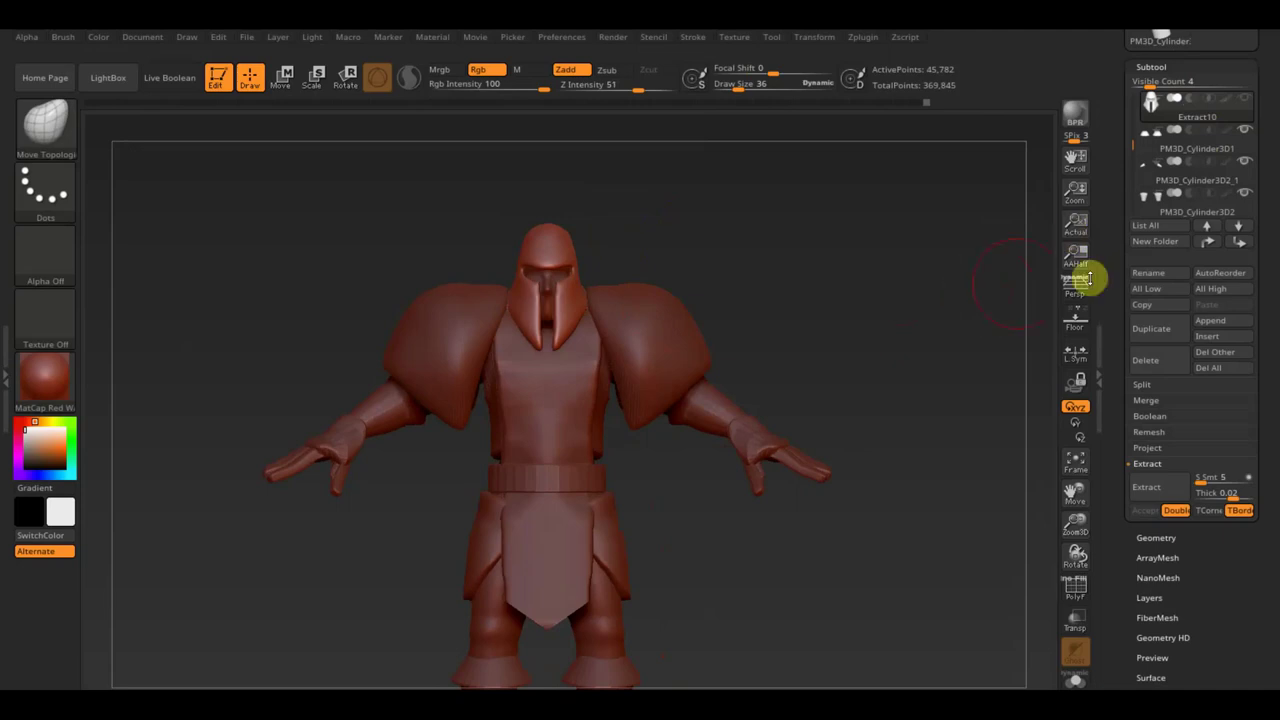
# Select PM3D_Cylinder3D1, hiding the helmet, and tilt the view down to the legs
pyautogui.click(1163, 149)
pyautogui.moveTo(960, 289)
pyautogui.mouseDown()
pyautogui.moveTo(986, 306)
pyautogui.moveTo(977, 326)
pyautogui.moveTo(972, 276)
pyautogui.moveTo(951, 317)
pyautogui.moveTo(683, 160)
pyautogui.mouseUp()
pyautogui.keyDown('alt'); pyautogui.moveTo(775, 211); pyautogui.dragTo(794, 286); pyautogui.keyUp('alt')
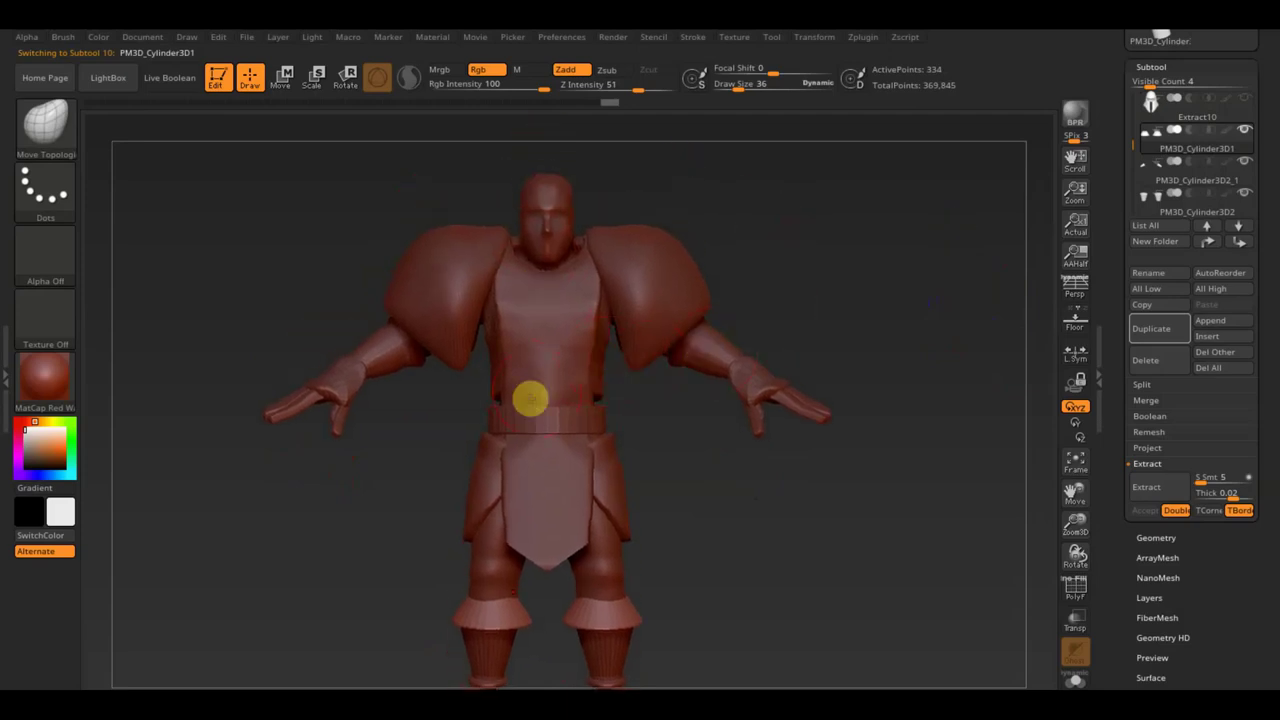
pyautogui.moveTo(764, 507); pyautogui.dragTo(751, 449)
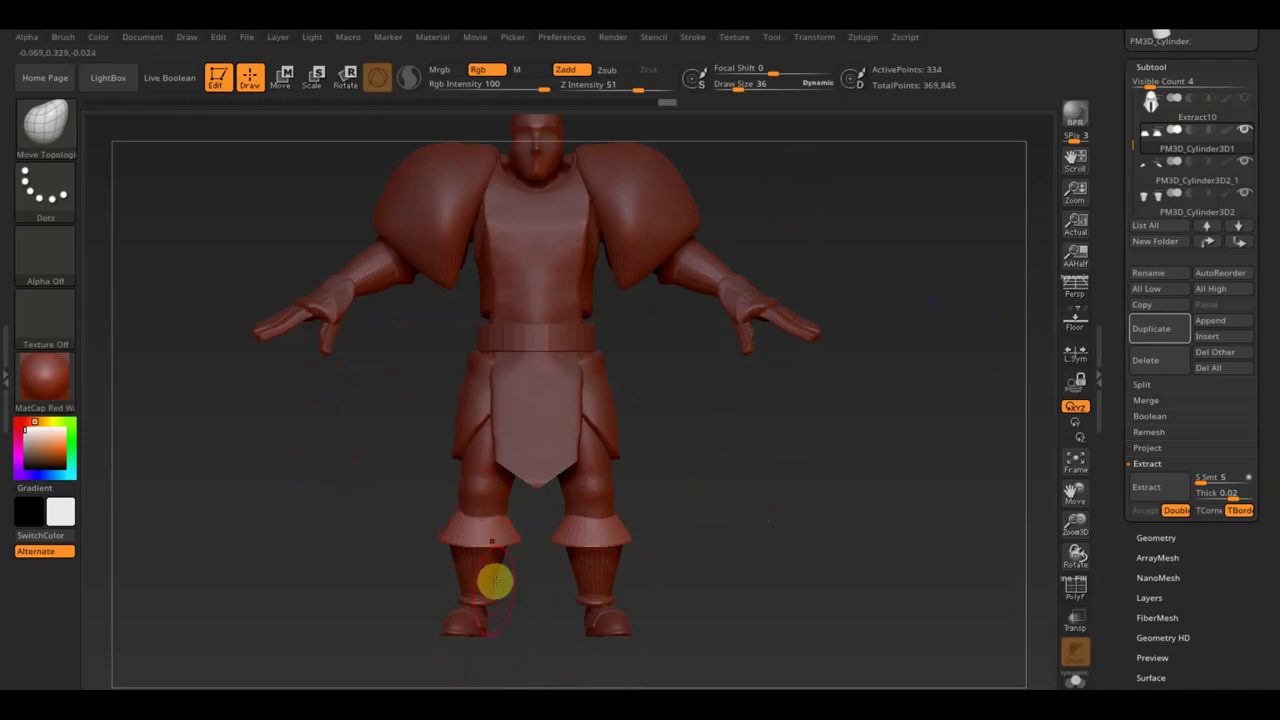
# Select the PM3D_Sphere3D1 foot piece and stretch it longer with the Move gizmo
pyautogui.keyDown('alt'); pyautogui.click(489, 619); pyautogui.keyUp('alt')
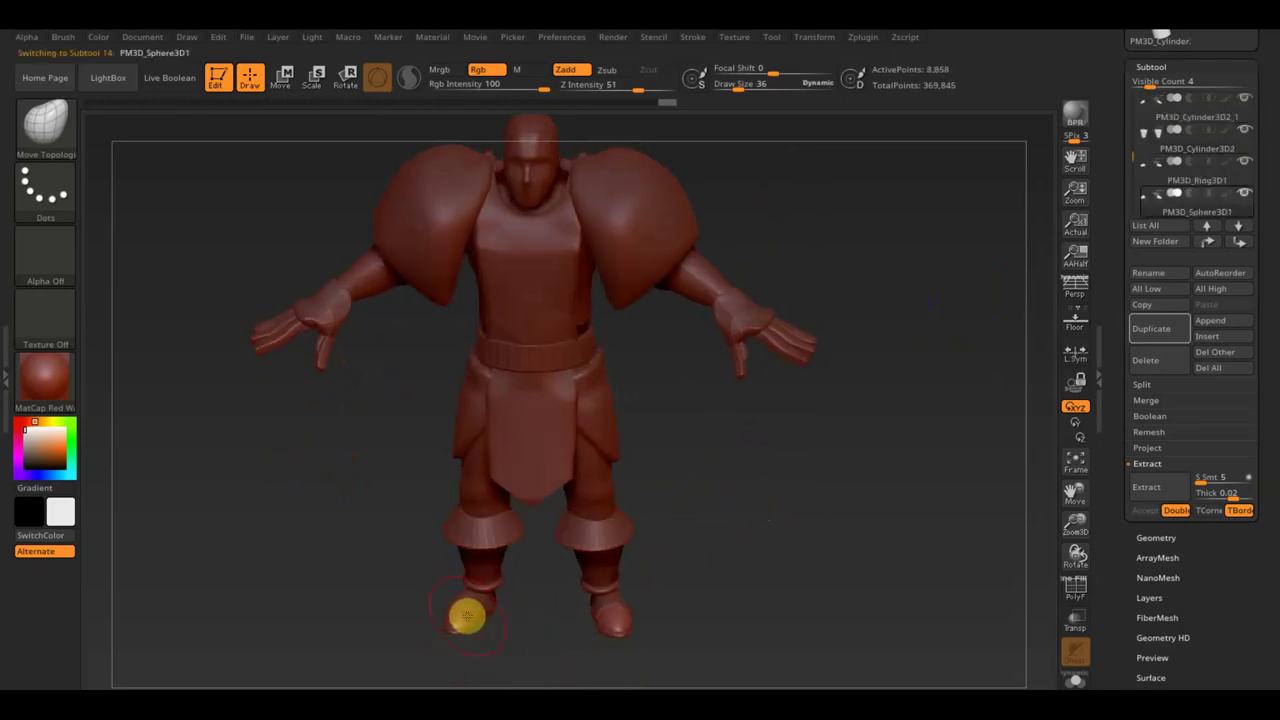
pyautogui.moveTo(495, 622); pyautogui.dragTo(529, 674)
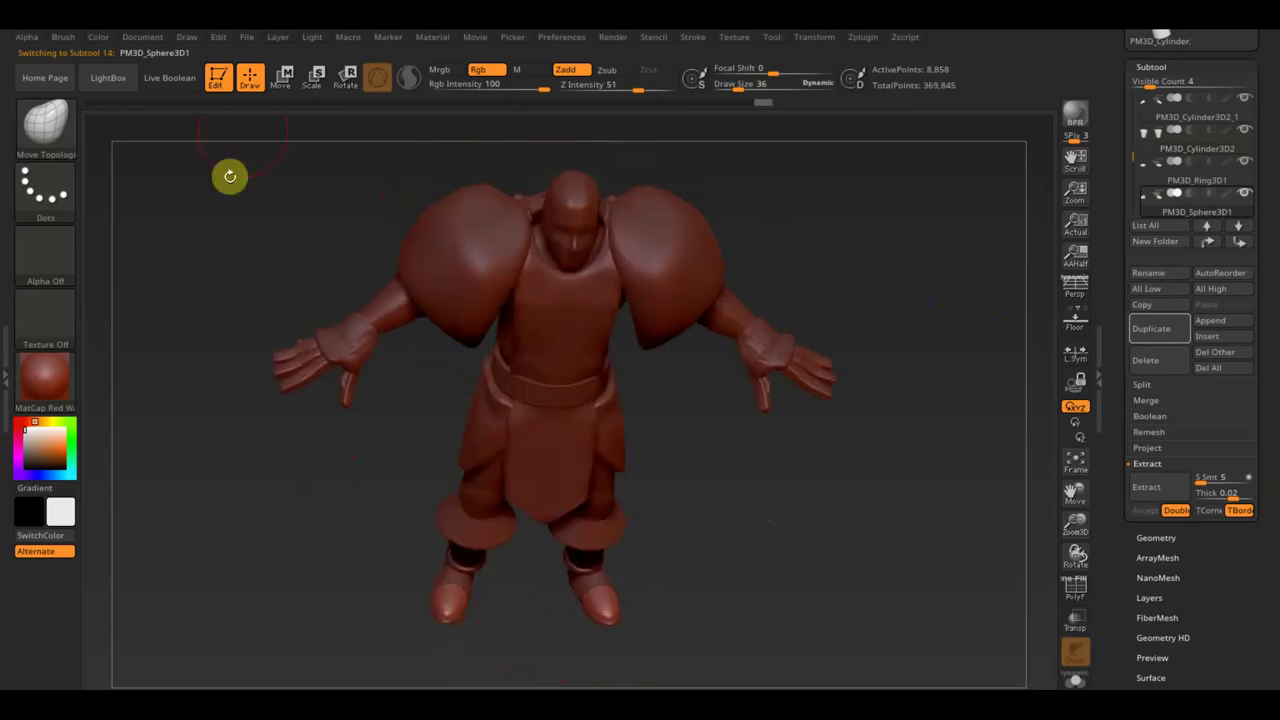
pyautogui.click(280, 77)
pyautogui.moveTo(400, 578); pyautogui.dragTo(396, 577)
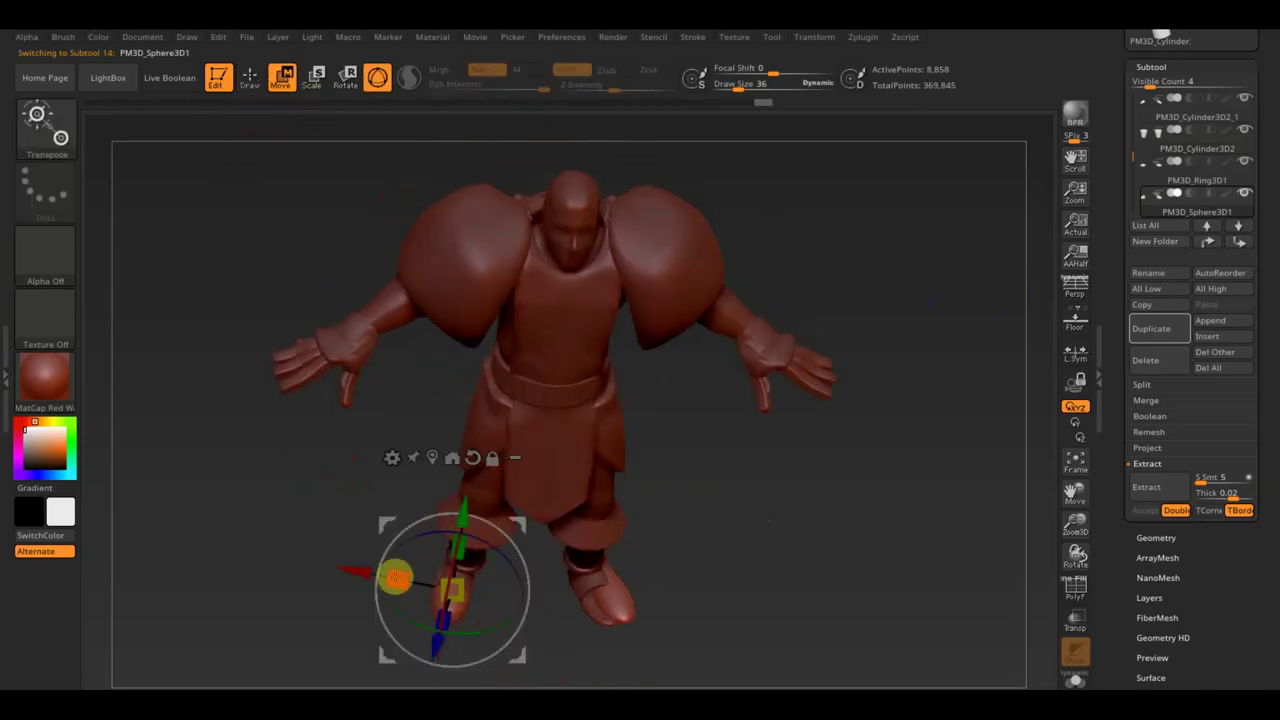
# Mirror And Weld the PM3D_Cylinder3D_2 boot piece so both feet match
pyautogui.click(1160, 538)
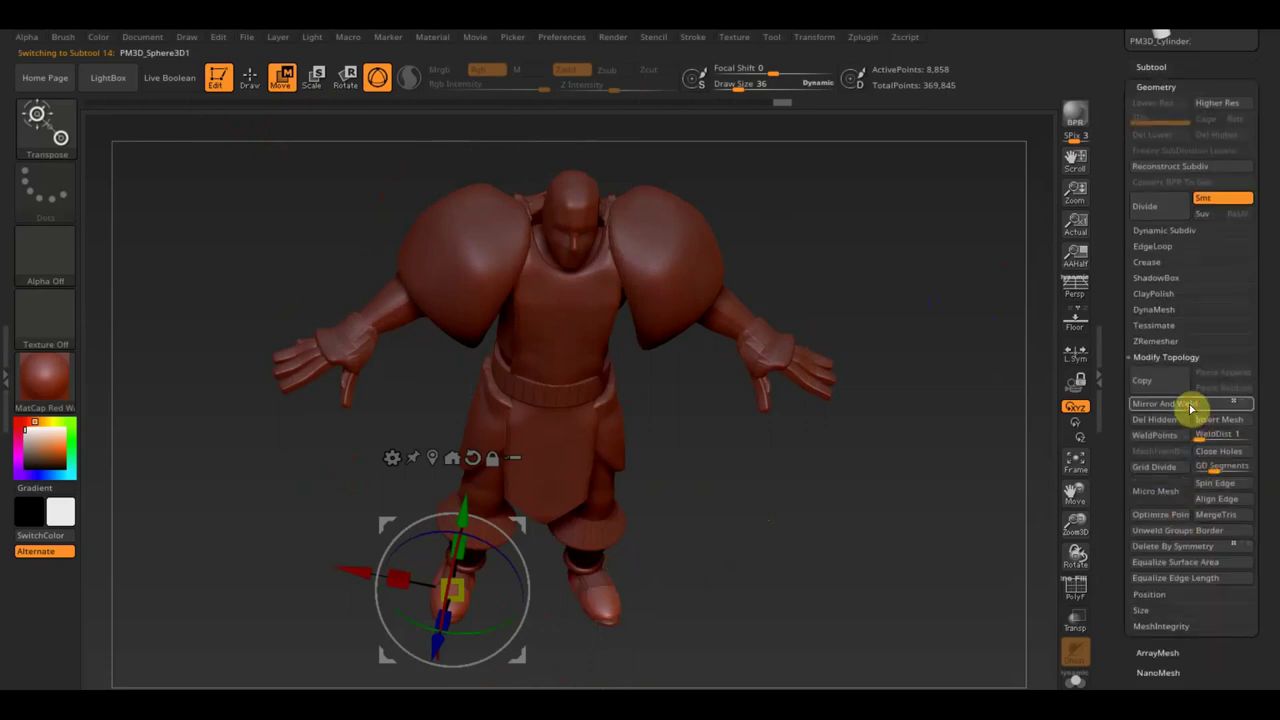
pyautogui.moveTo(845, 569)
pyautogui.mouseDown()
pyautogui.moveTo(663, 575)
pyautogui.moveTo(763, 634)
pyautogui.mouseUp()
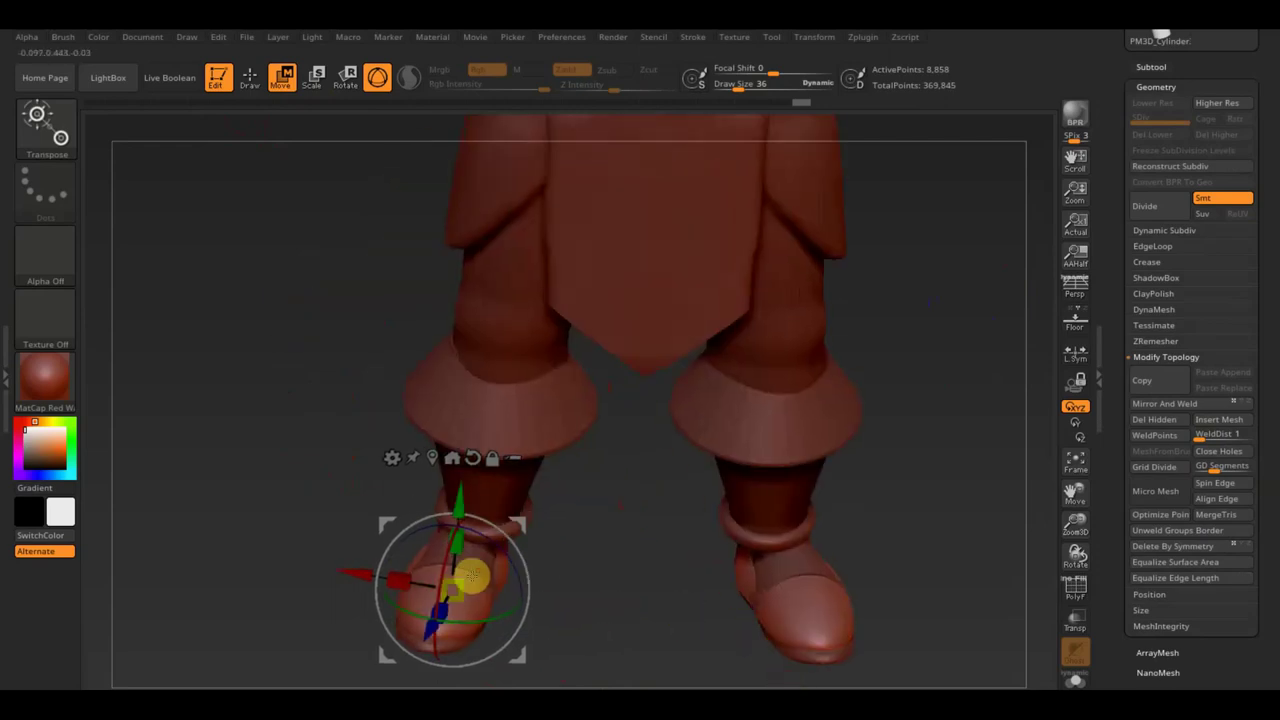
pyautogui.keyDown('alt'); pyautogui.click(480, 563); pyautogui.keyUp('alt')
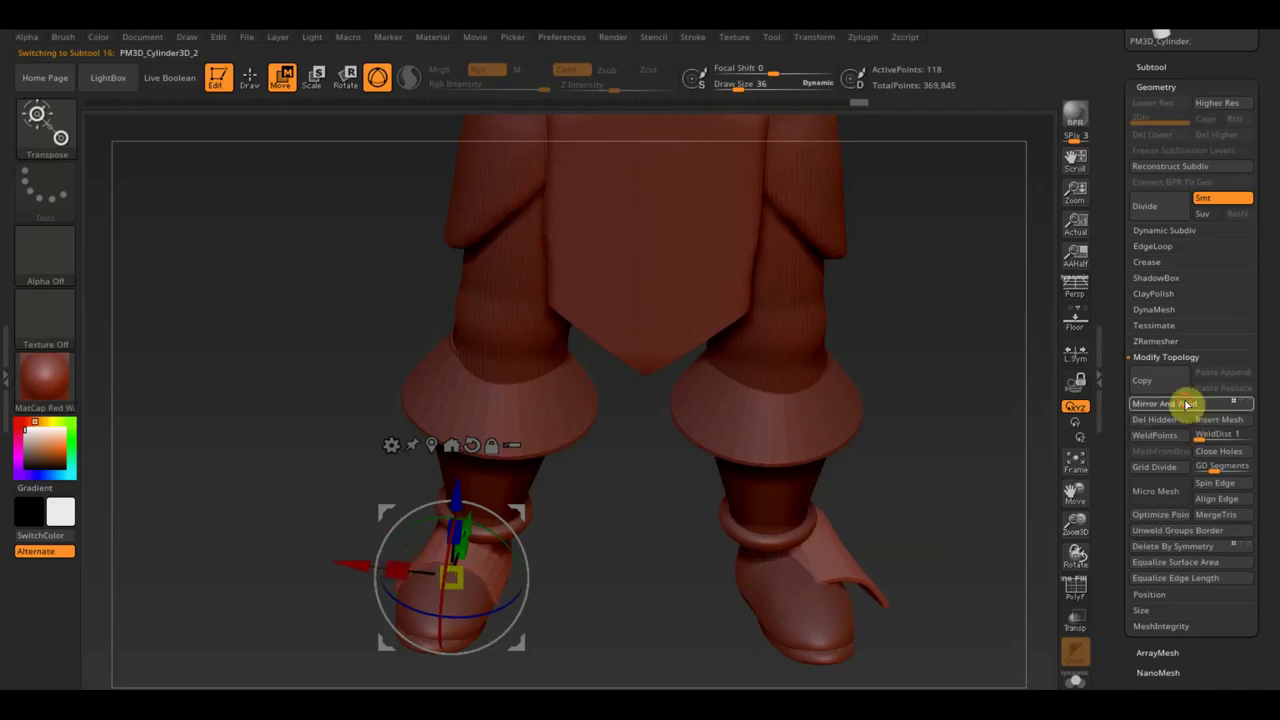
pyautogui.click(1187, 403)
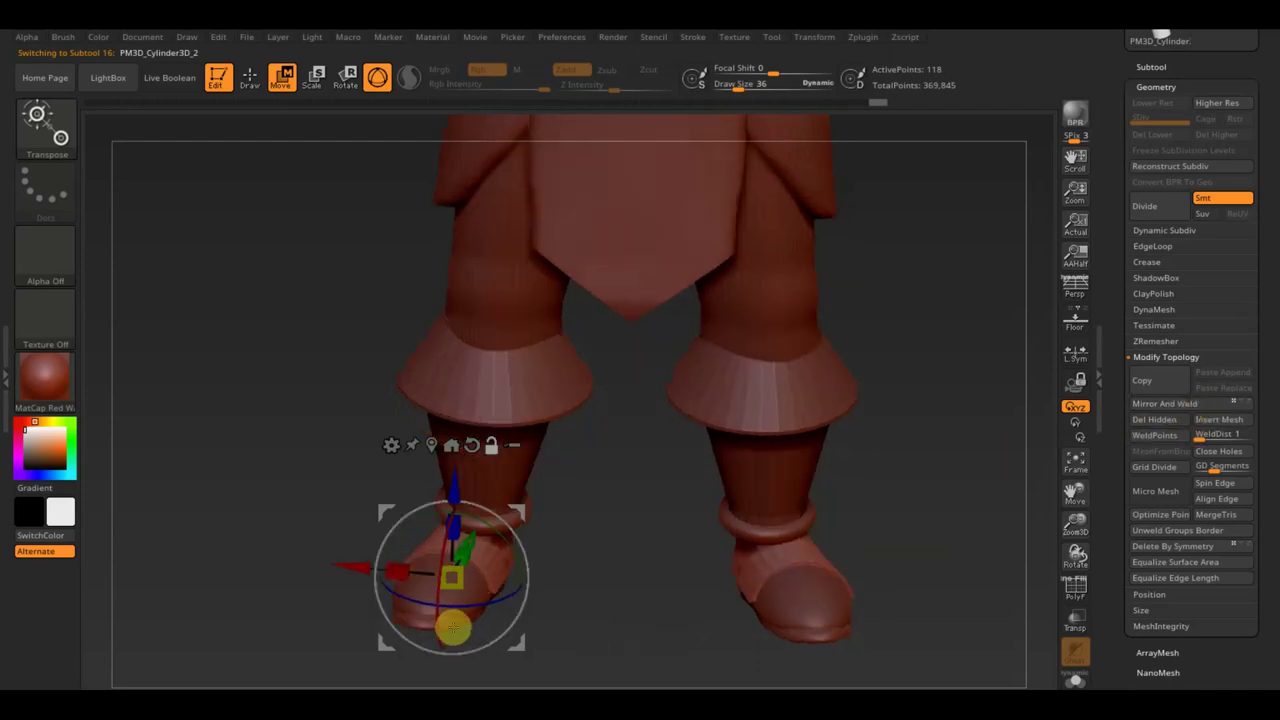
# Stretch the left boot's shoe piece outward sideways
pyautogui.click(453, 627)
pyautogui.moveTo(643, 551); pyautogui.dragTo(629, 606)
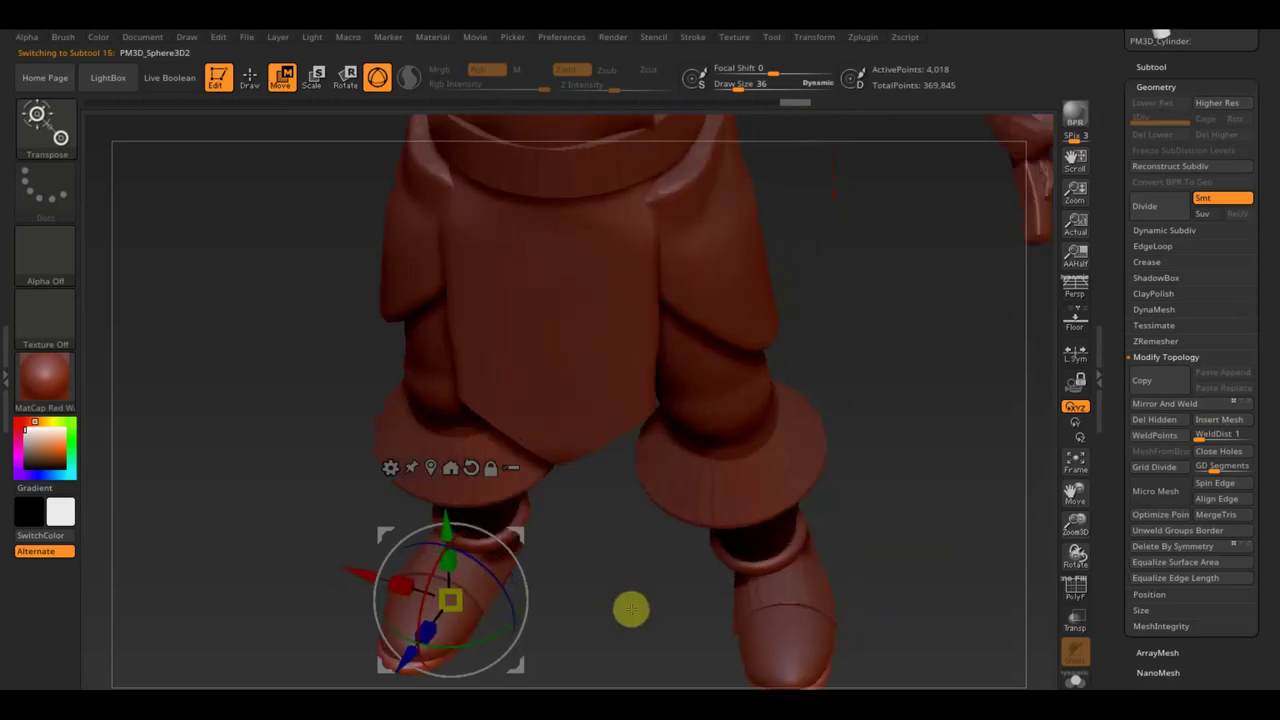
pyautogui.moveTo(395, 584); pyautogui.dragTo(381, 583)
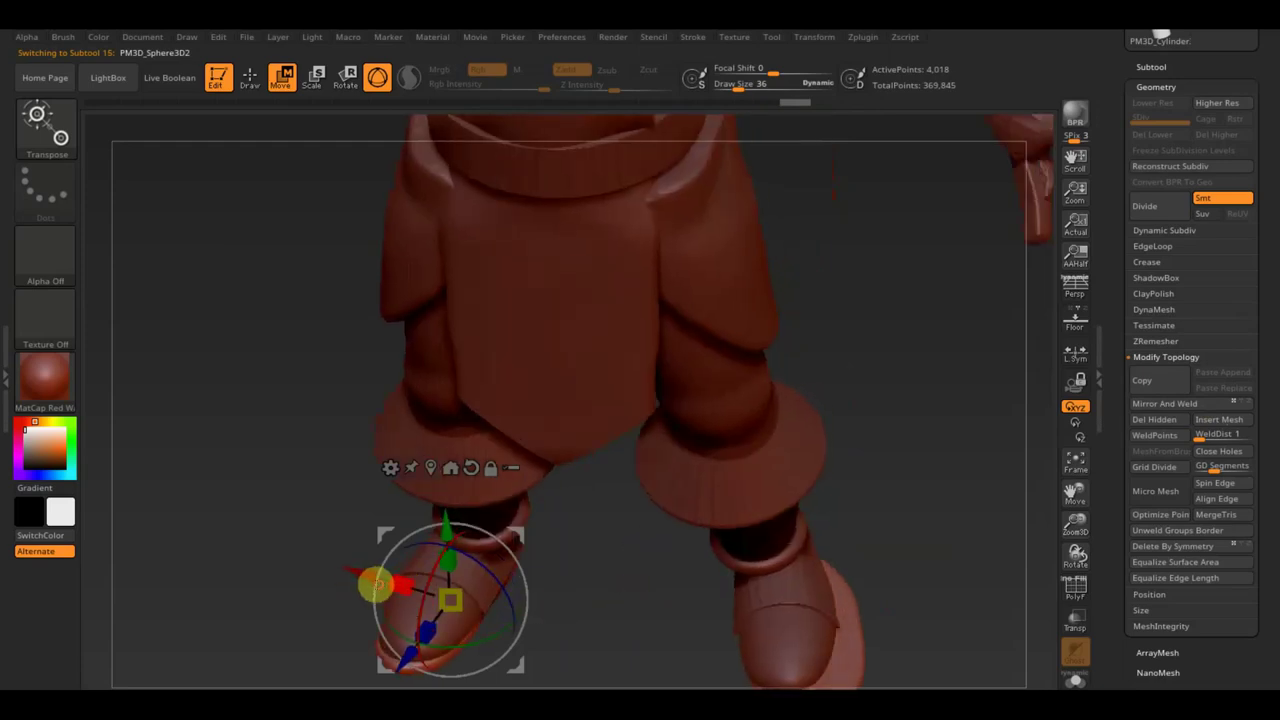
pyautogui.moveTo(591, 591)
pyautogui.mouseDown()
pyautogui.moveTo(623, 594)
pyautogui.moveTo(517, 606)
pyautogui.mouseUp()
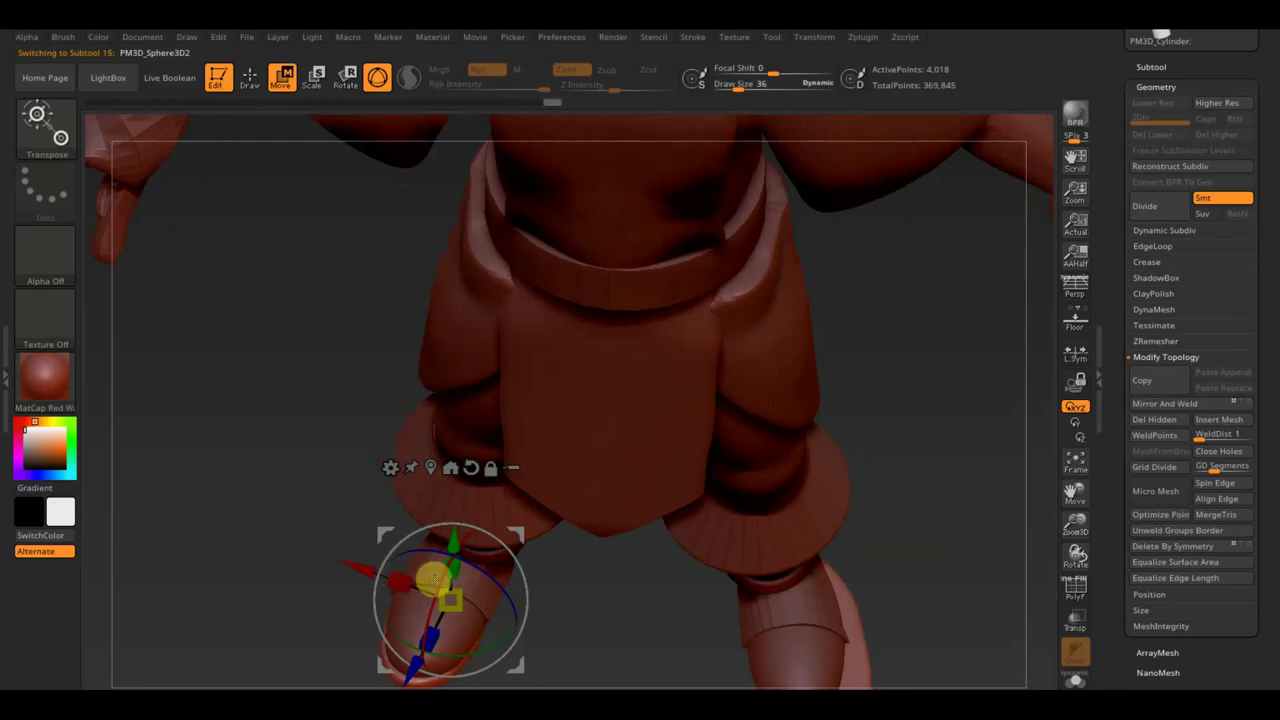
pyautogui.moveTo(1031, 486); pyautogui.dragTo(1009, 456)
# Tilt the ankle ring to match the angle of the foot
pyautogui.click(792, 515)
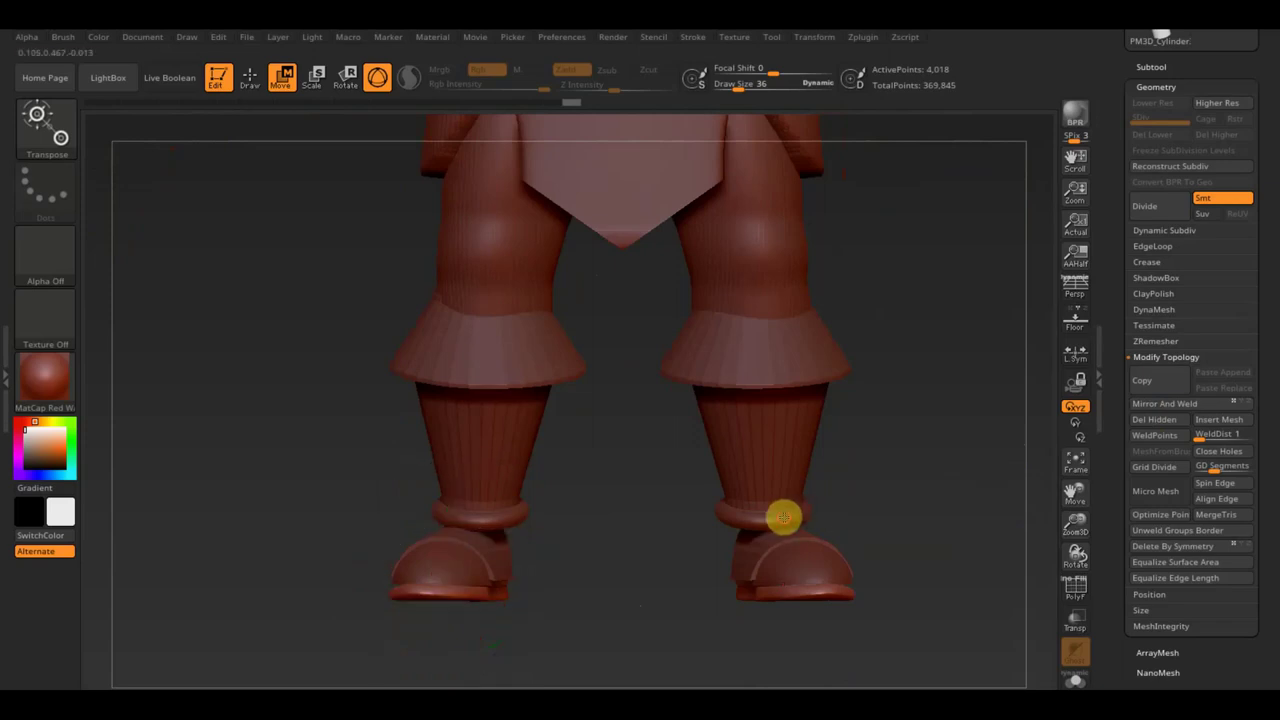
pyautogui.moveTo(889, 500)
pyautogui.mouseDown()
pyautogui.moveTo(898, 494)
pyautogui.moveTo(851, 520)
pyautogui.moveTo(940, 520)
pyautogui.mouseUp()
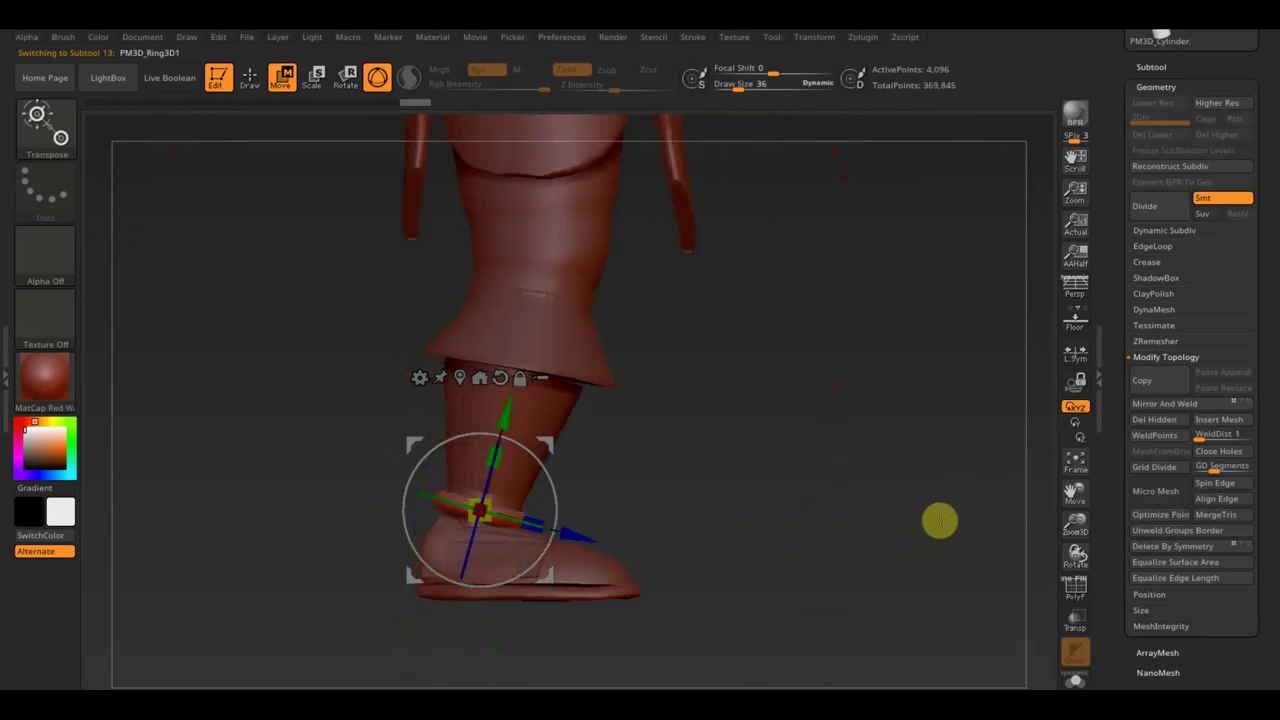
pyautogui.moveTo(511, 461); pyautogui.dragTo(550, 455)
pyautogui.moveTo(600, 523)
pyautogui.mouseDown()
pyautogui.moveTo(669, 537)
pyautogui.moveTo(637, 566)
pyautogui.moveTo(620, 537)
pyautogui.moveTo(663, 586)
pyautogui.moveTo(660, 554)
pyautogui.mouseUp()
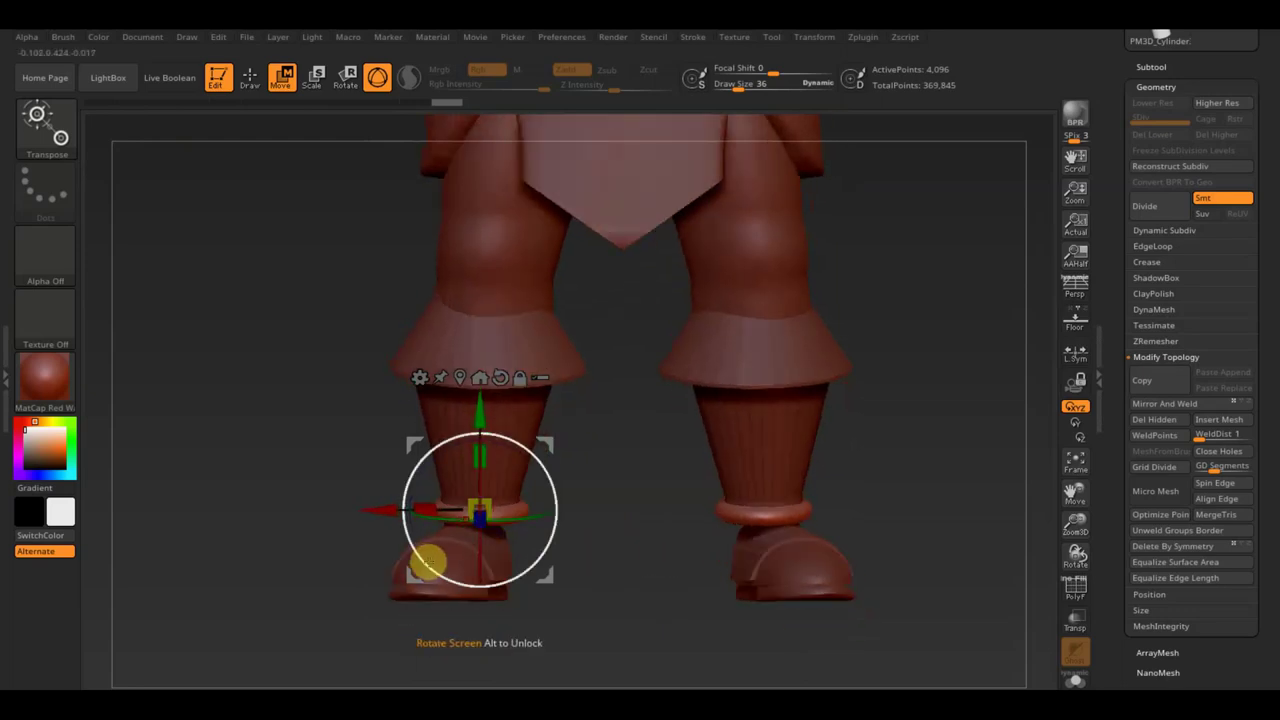
# Slide the left shoe, its cap and the other shoe piece sideways into line under the leg
pyautogui.click(425, 563)
pyautogui.moveTo(383, 571)
pyautogui.mouseDown()
pyautogui.moveTo(354, 574)
pyautogui.moveTo(369, 583)
pyautogui.mouseUp()
pyautogui.click(420, 543)
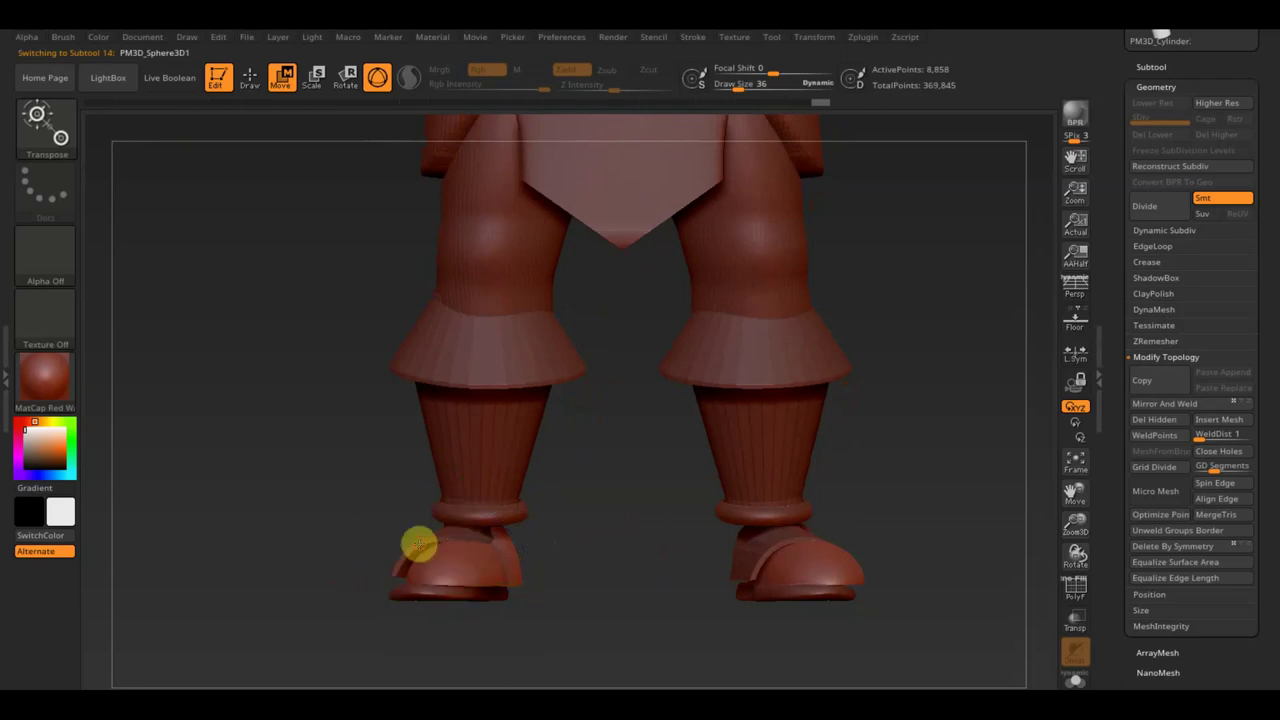
pyautogui.moveTo(361, 580); pyautogui.dragTo(373, 583)
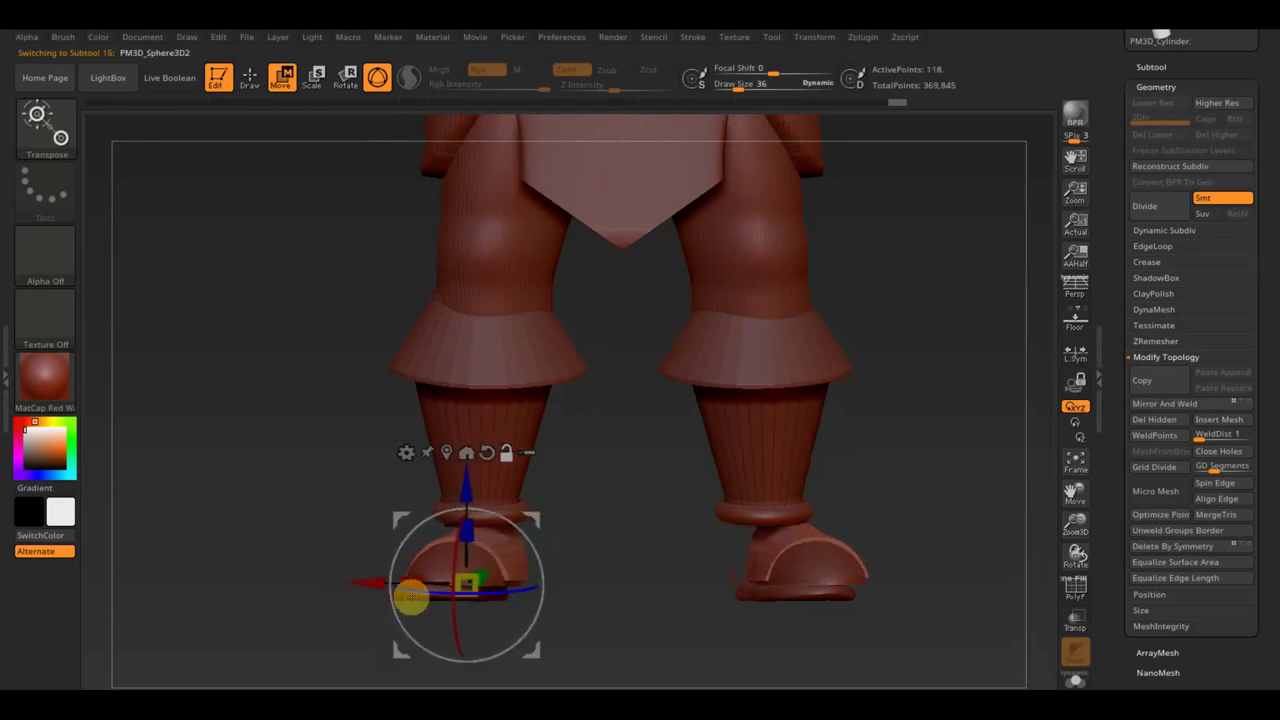
pyautogui.click(410, 597)
pyautogui.moveTo(351, 597); pyautogui.dragTo(370, 608)
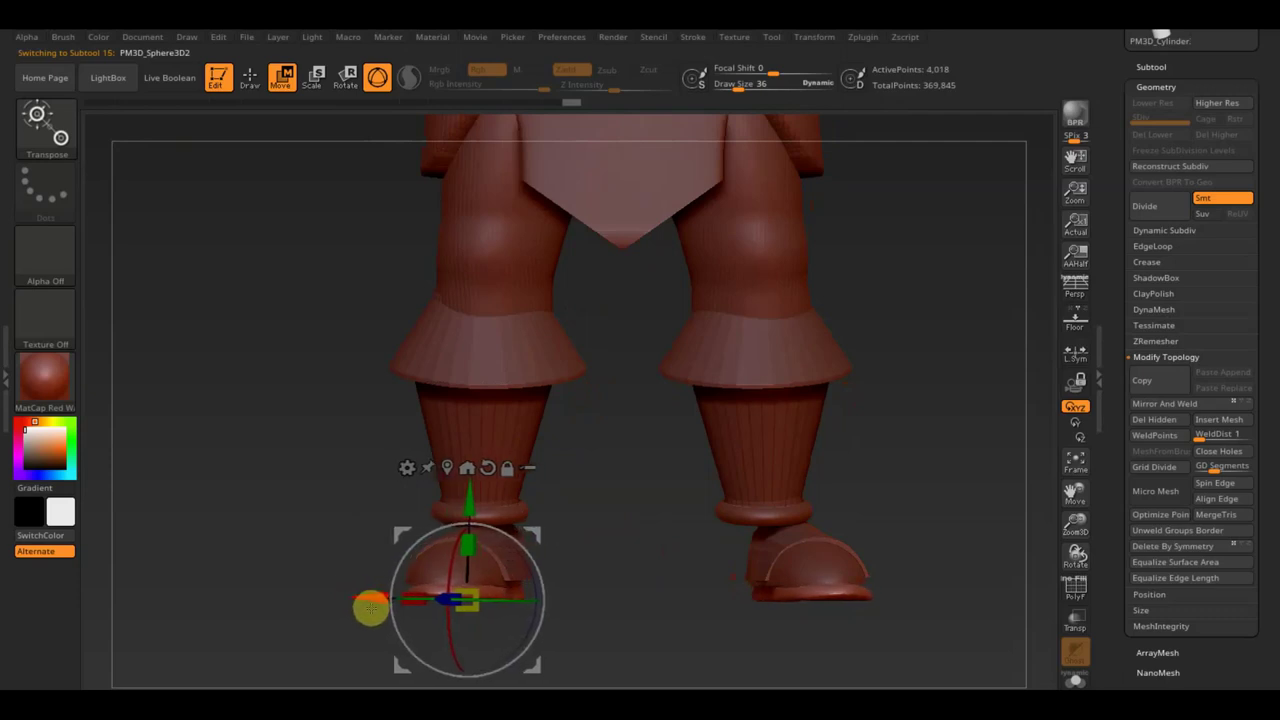
# Reposition the shoe, stretch its toe forward, and mirror it onto the other boot
pyautogui.moveTo(651, 531)
pyautogui.mouseDown()
pyautogui.moveTo(683, 546)
pyautogui.moveTo(744, 530)
pyautogui.moveTo(537, 528)
pyautogui.mouseUp()
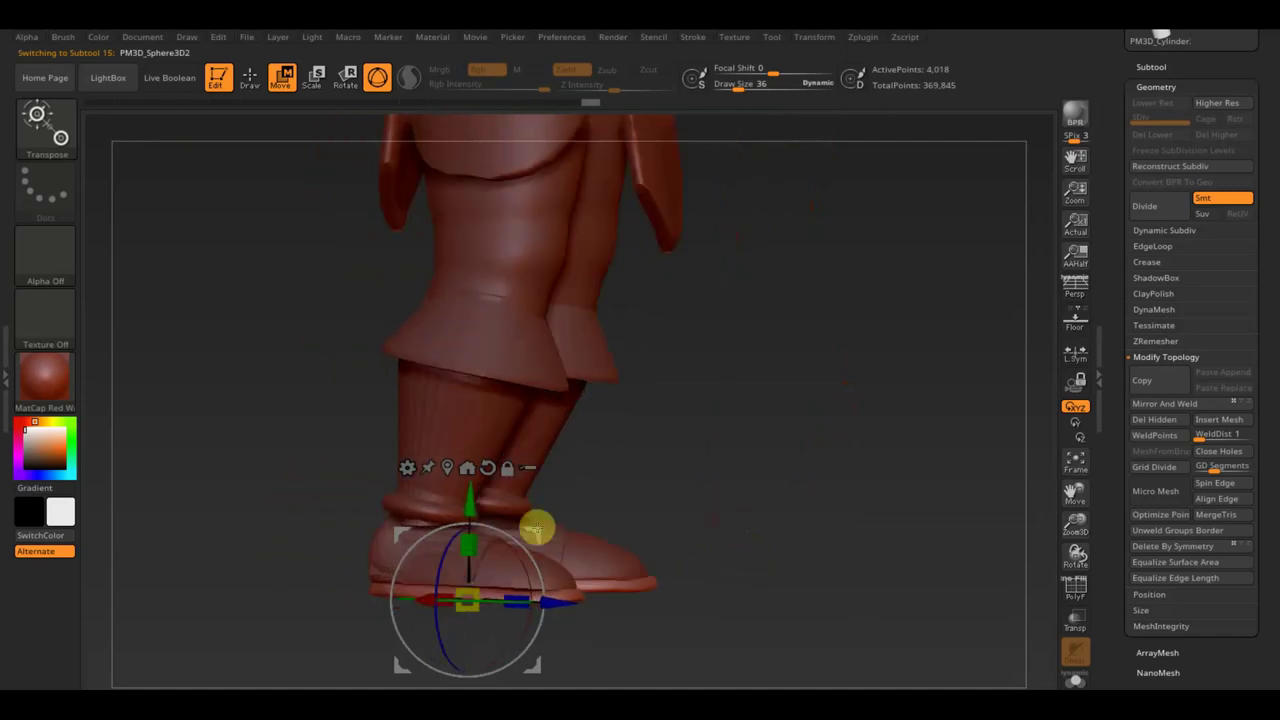
pyautogui.moveTo(471, 498)
pyautogui.mouseDown()
pyautogui.moveTo(684, 482)
pyautogui.moveTo(651, 551)
pyautogui.moveTo(571, 586)
pyautogui.mouseUp()
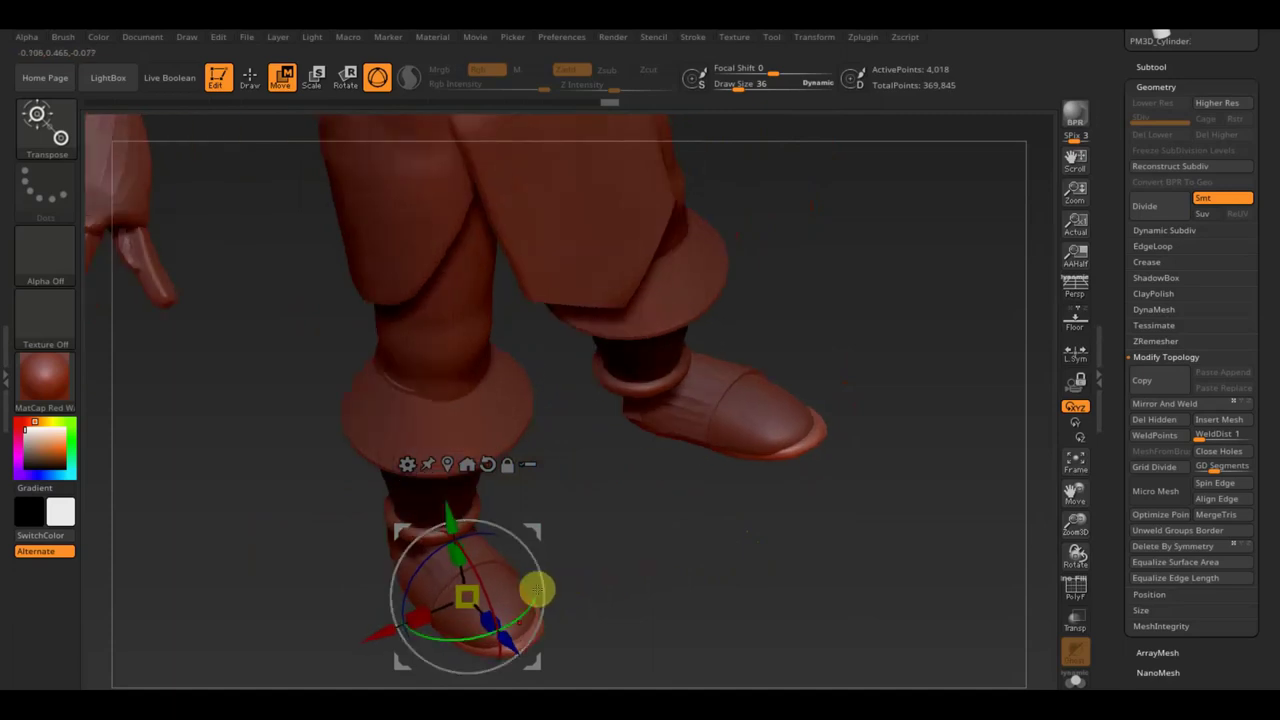
pyautogui.moveTo(421, 614); pyautogui.dragTo(405, 617)
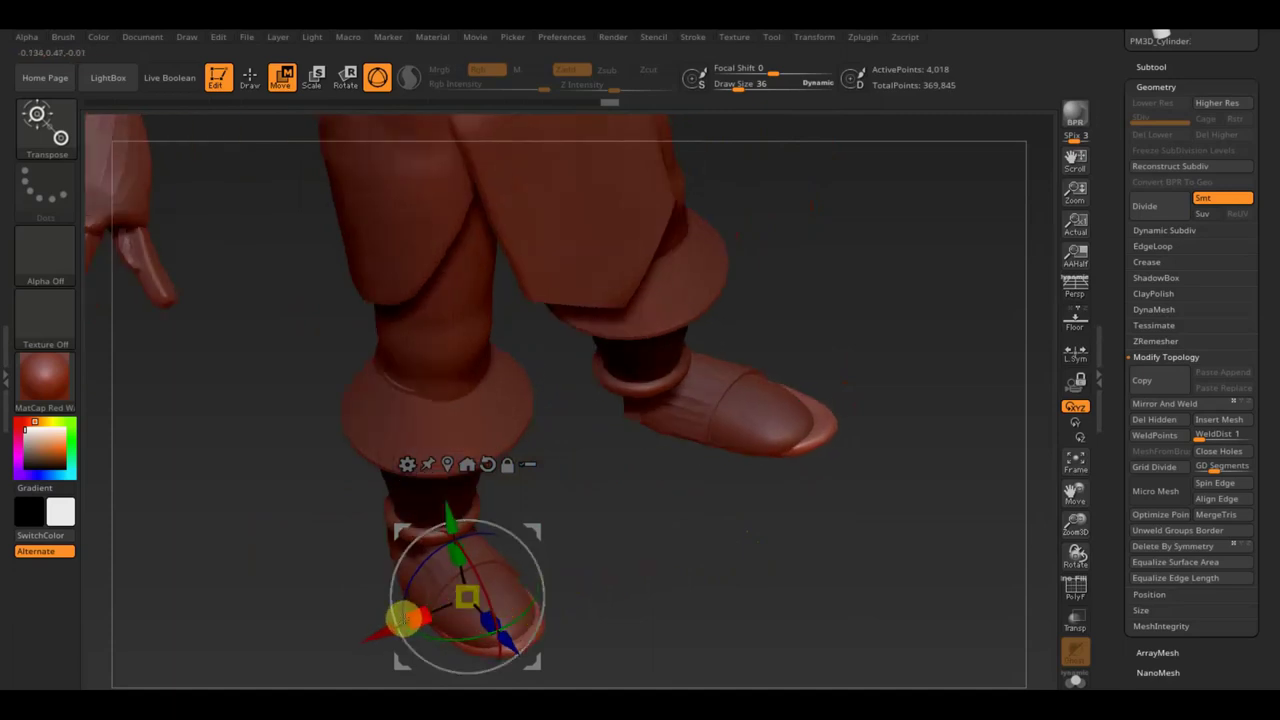
pyautogui.click(1150, 403)
# Mirror the shoe cap and shoe pieces onto the right boot
pyautogui.keyDown('shift'); pyautogui.moveTo(915, 523); pyautogui.dragTo(877, 516); pyautogui.keyUp('shift')
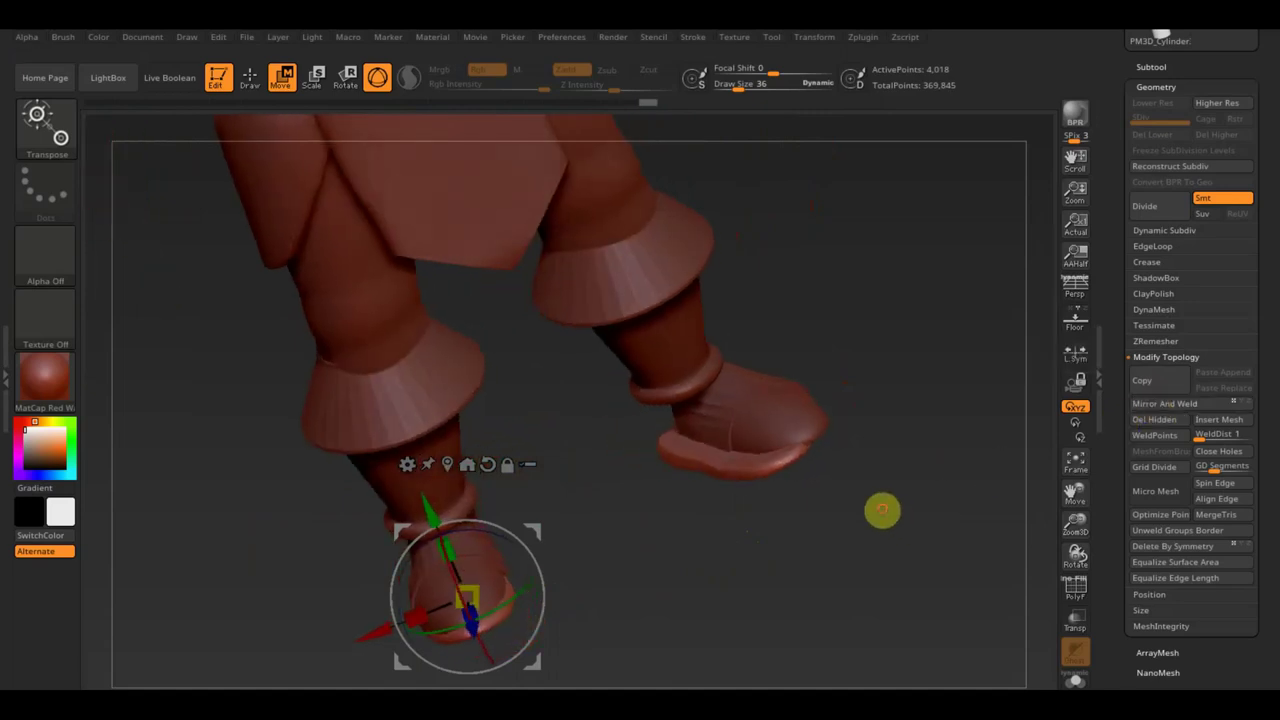
pyautogui.keyDown('alt'); pyautogui.click(513, 440); pyautogui.keyUp('alt')
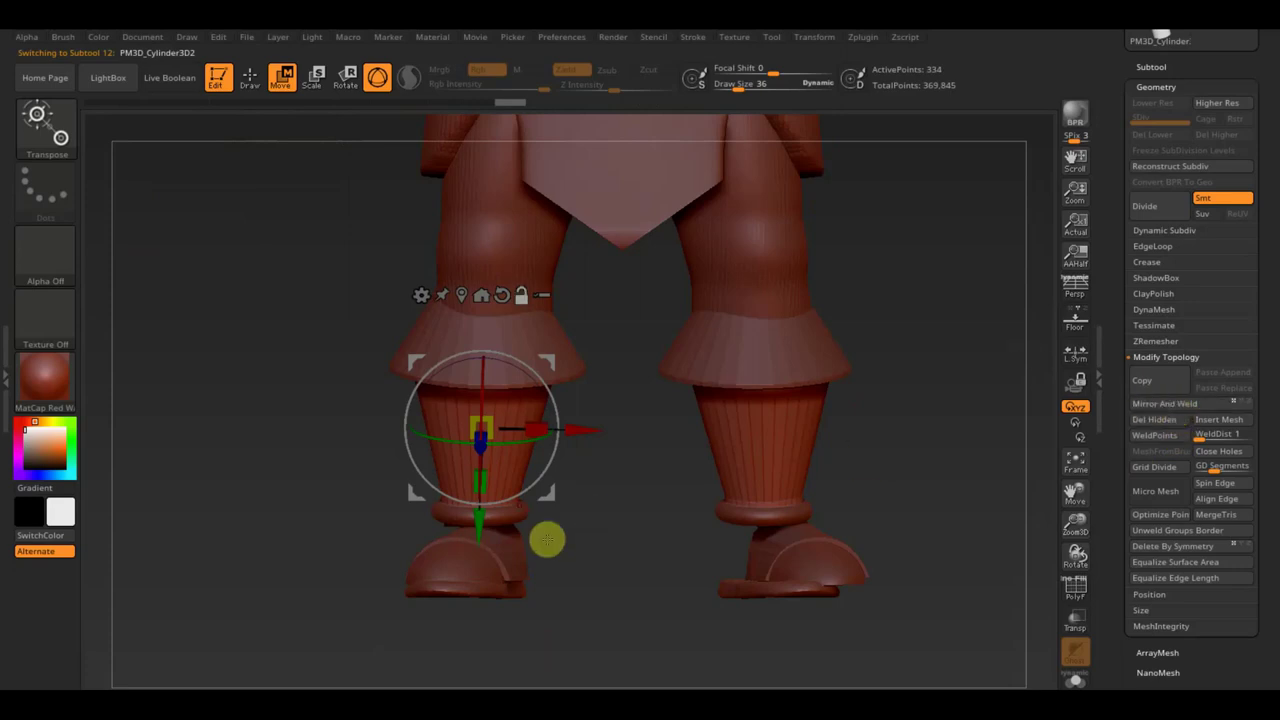
pyautogui.keyDown('alt'); pyautogui.click(514, 532); pyautogui.keyUp('alt')
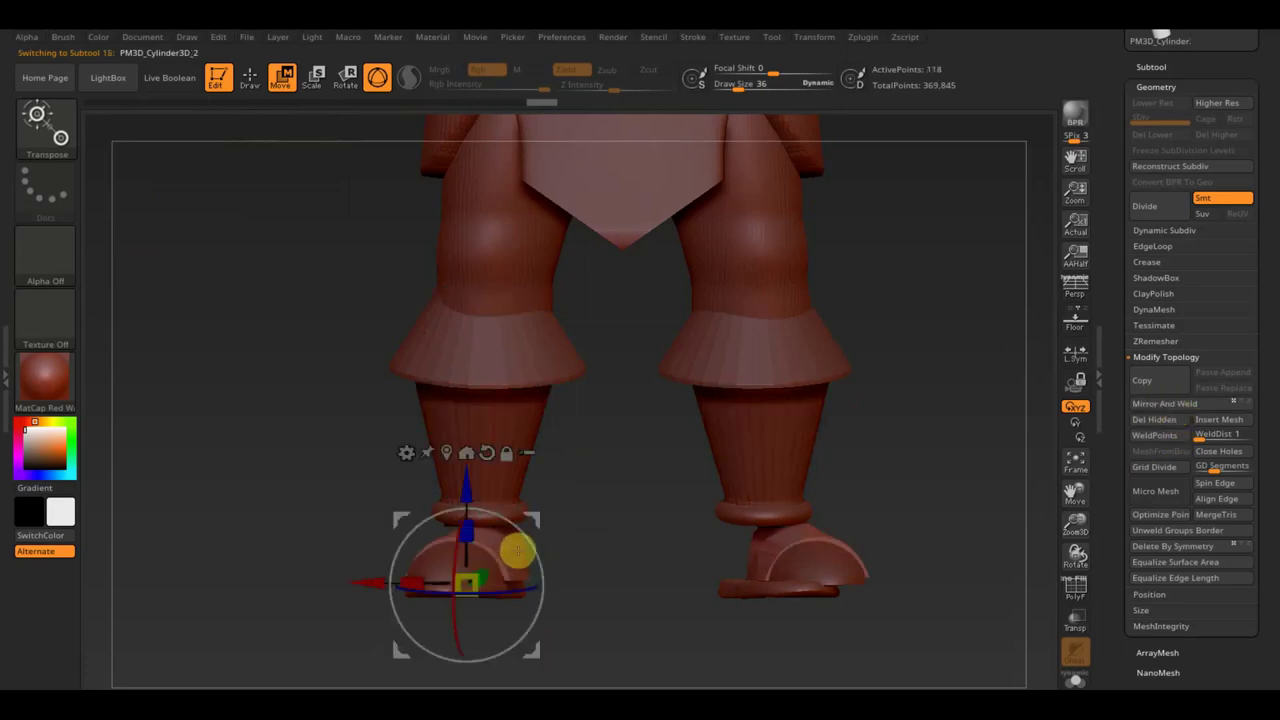
pyautogui.click(1152, 403)
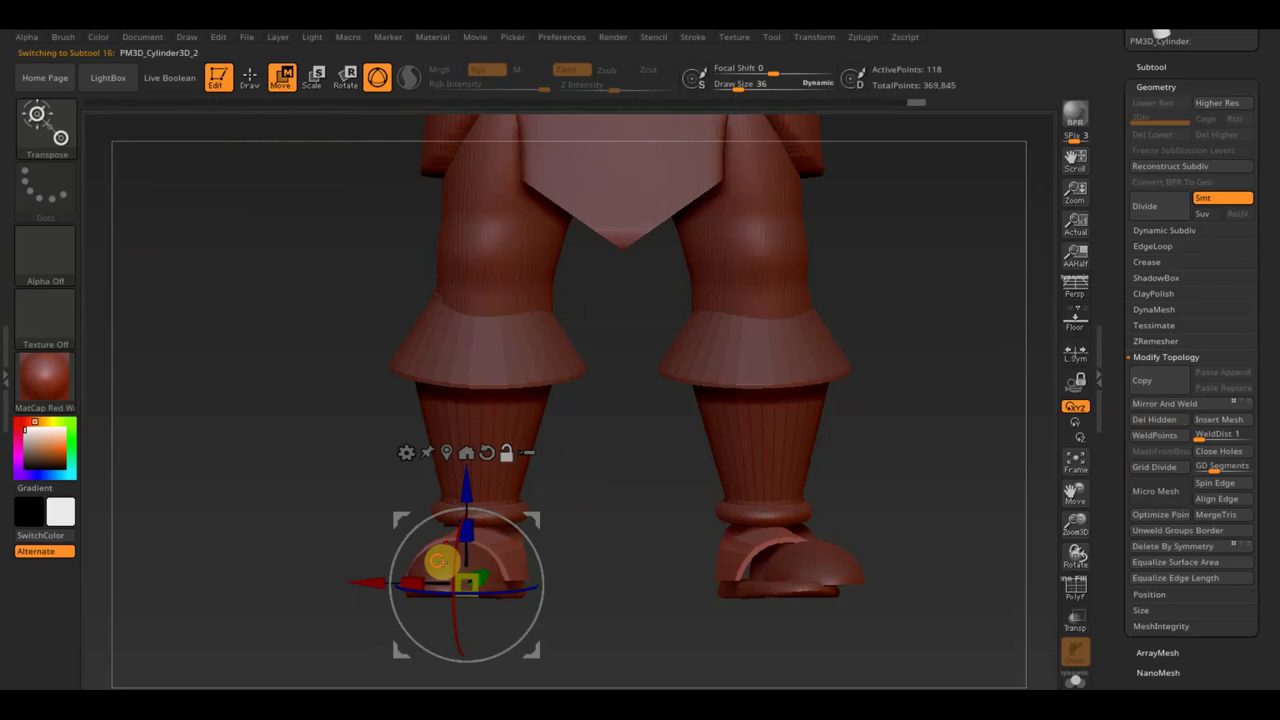
pyautogui.keyDown('alt'); pyautogui.click(475, 553); pyautogui.keyUp('alt')
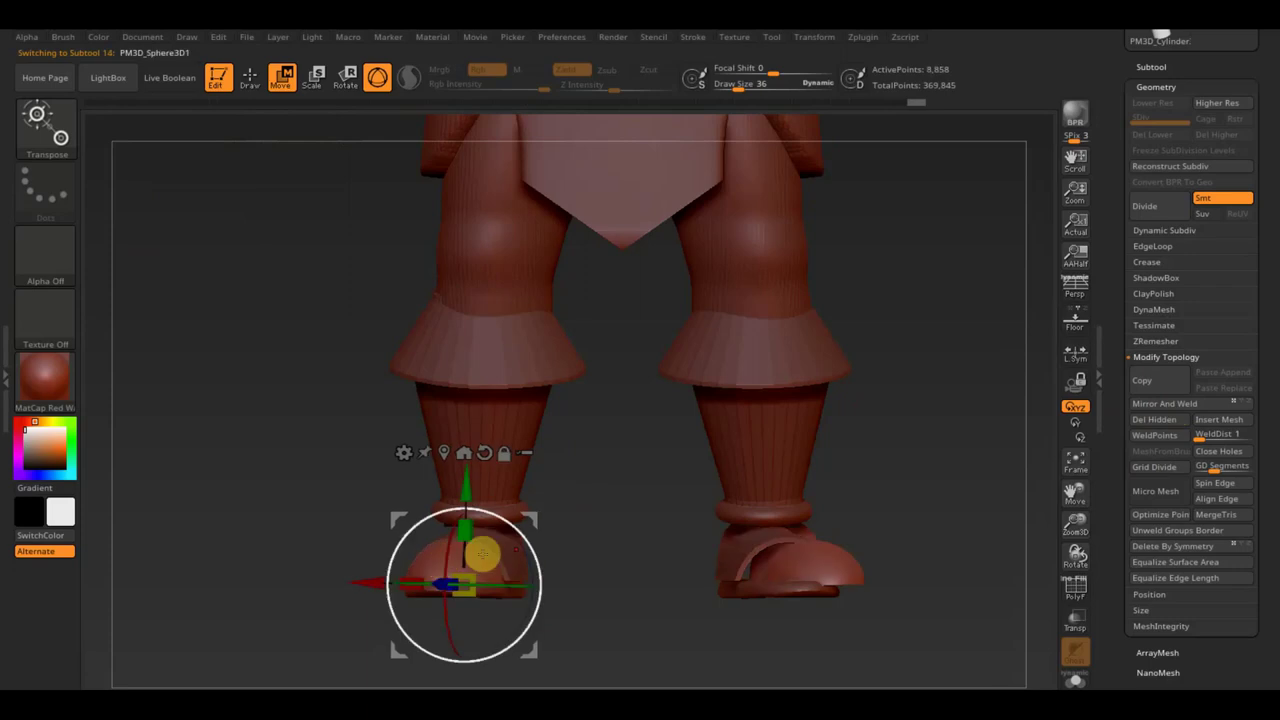
pyautogui.click(1192, 403)
# Zoom out to the whole figure, toggle a subtool's visibility, and select the helmet
pyautogui.moveTo(1008, 494)
pyautogui.mouseDown()
pyautogui.moveTo(980, 520)
pyautogui.moveTo(951, 455)
pyautogui.moveTo(942, 516)
pyautogui.mouseUp()
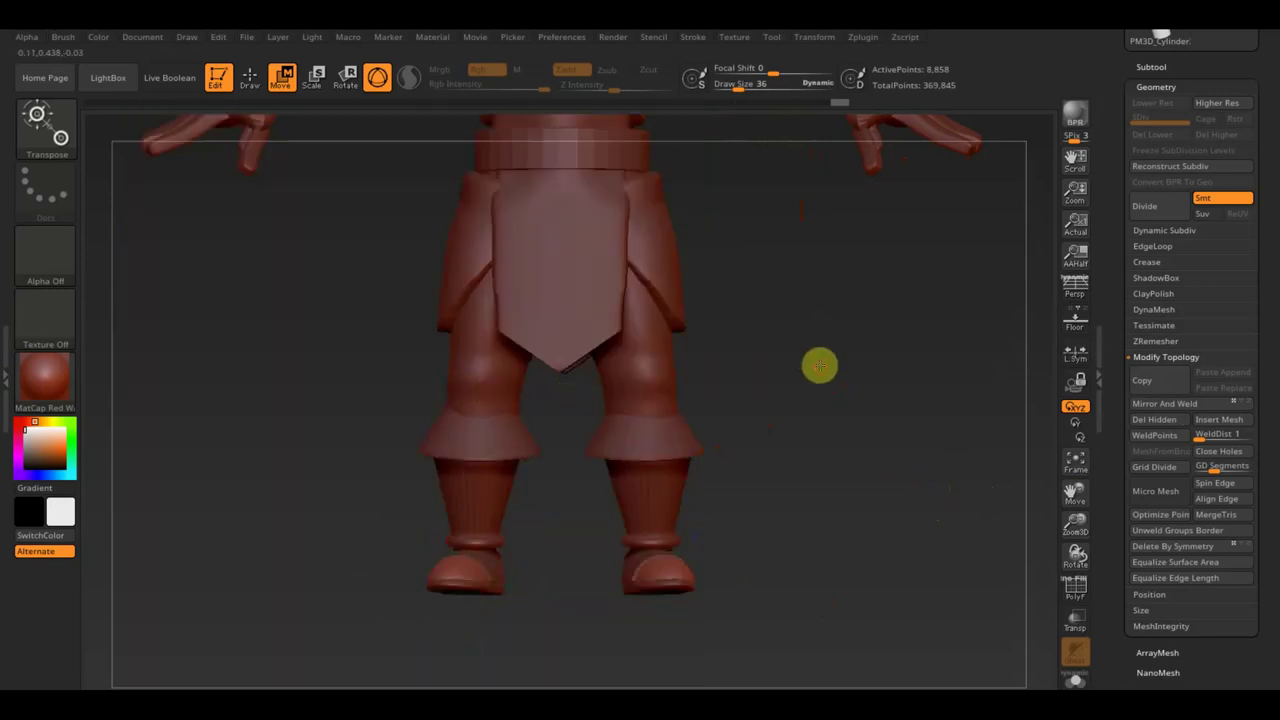
pyautogui.moveTo(820, 363)
pyautogui.keyDown('alt'); pyautogui.mouseDown()
pyautogui.moveTo(781, 280)
pyautogui.moveTo(834, 329)
pyautogui.mouseUp(); pyautogui.keyUp('alt')
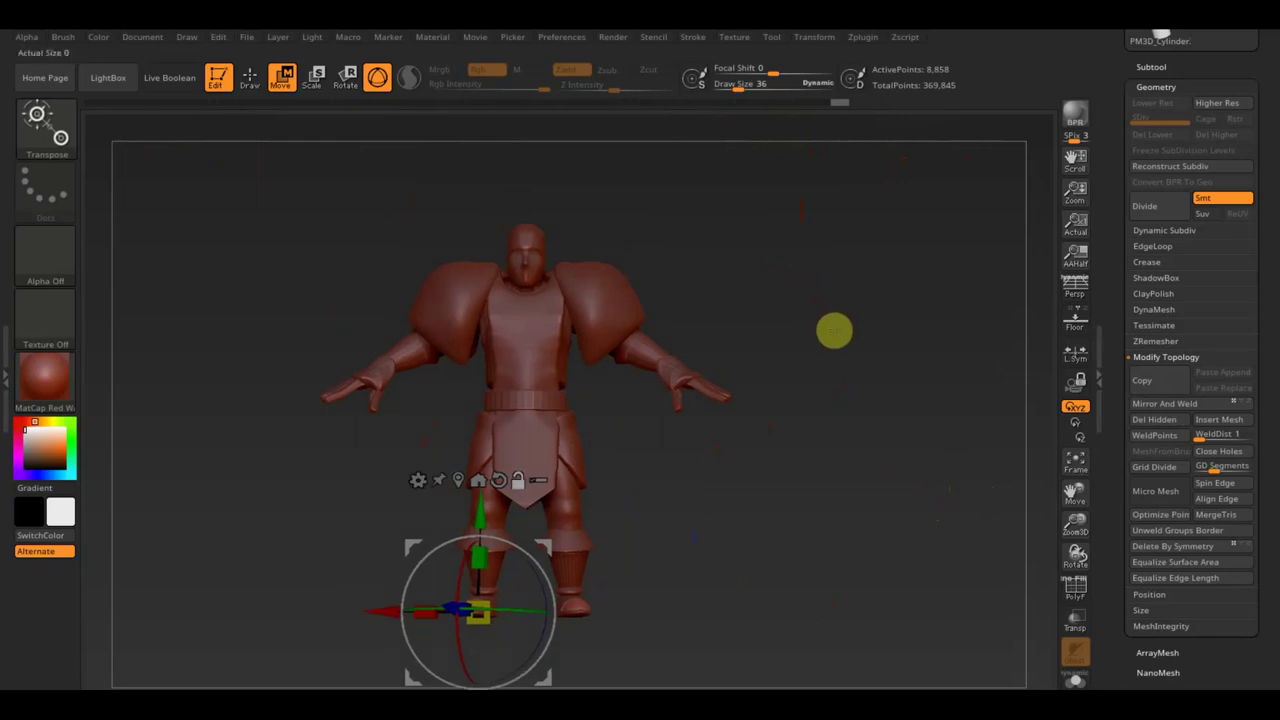
pyautogui.click(1165, 66)
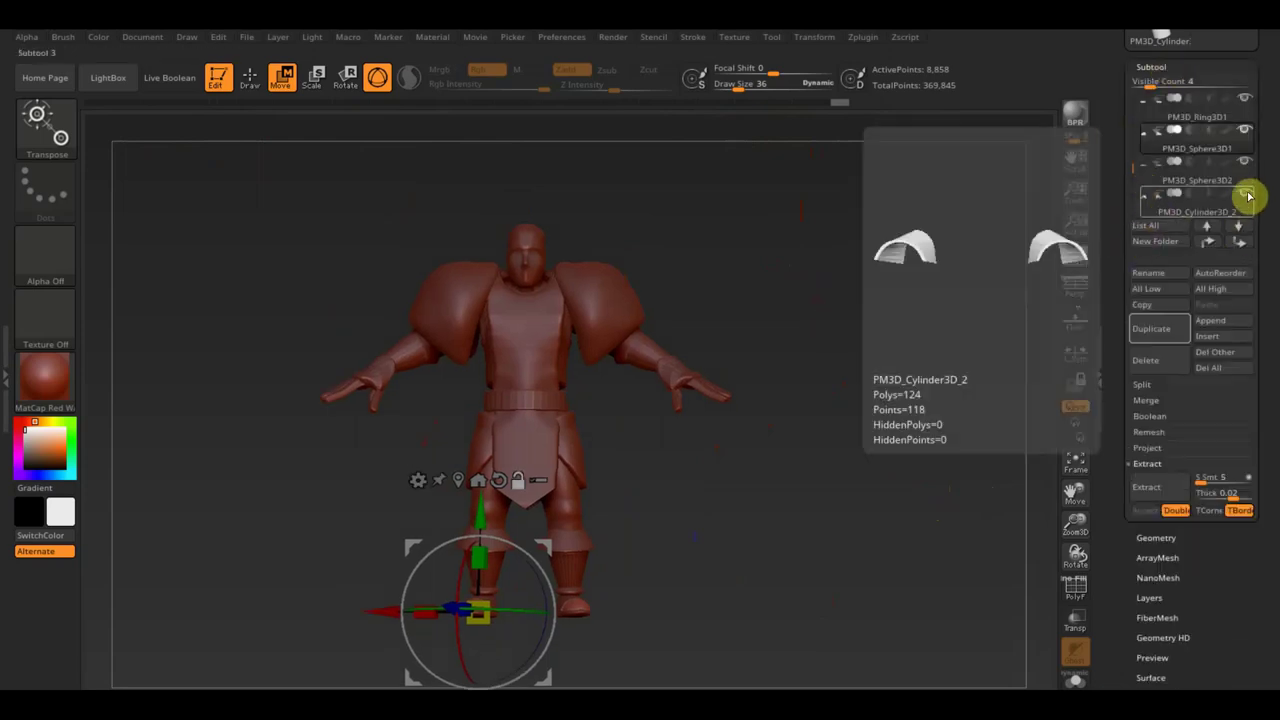
pyautogui.click(1248, 196)
pyautogui.click(1248, 196)
pyautogui.moveTo(916, 333); pyautogui.dragTo(974, 337)
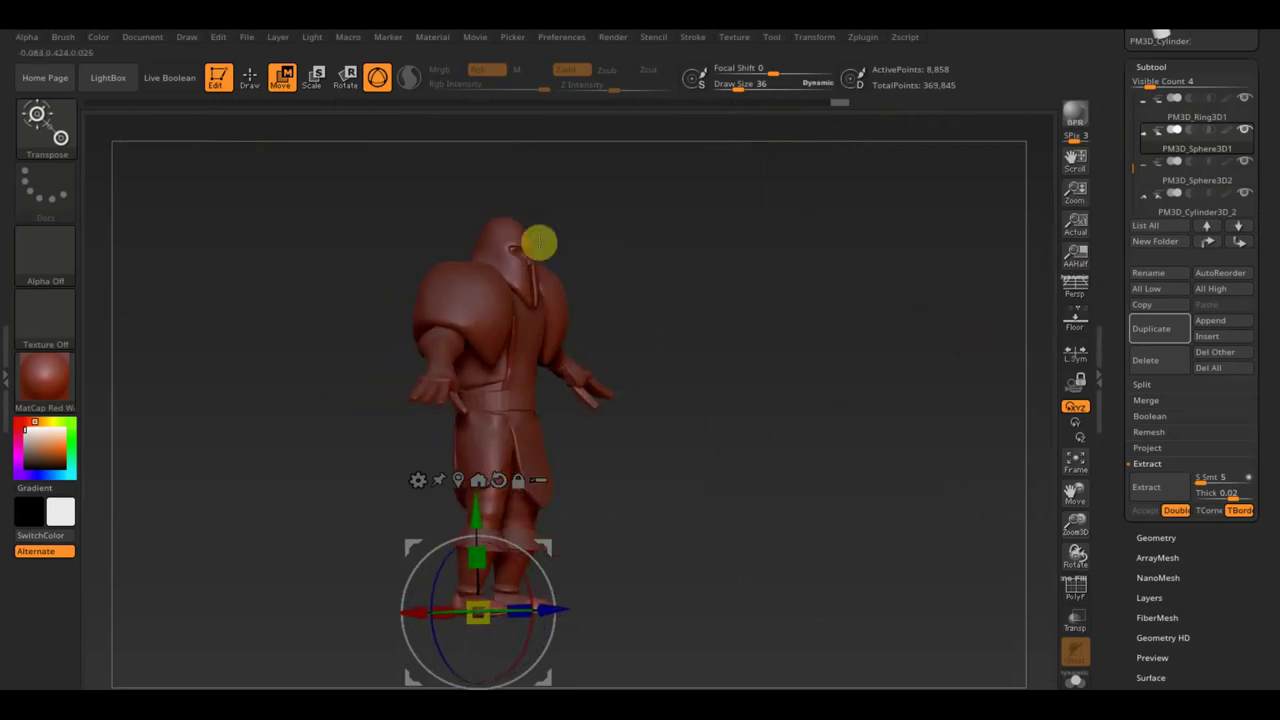
pyautogui.keyDown('alt'); pyautogui.click(528, 200); pyautogui.keyUp('alt')
# Switch back to sculpting and turn the knight through front, side and rear views
pyautogui.keyDown('alt'); pyautogui.moveTo(669, 200); pyautogui.dragTo(735, 397); pyautogui.keyUp('alt')
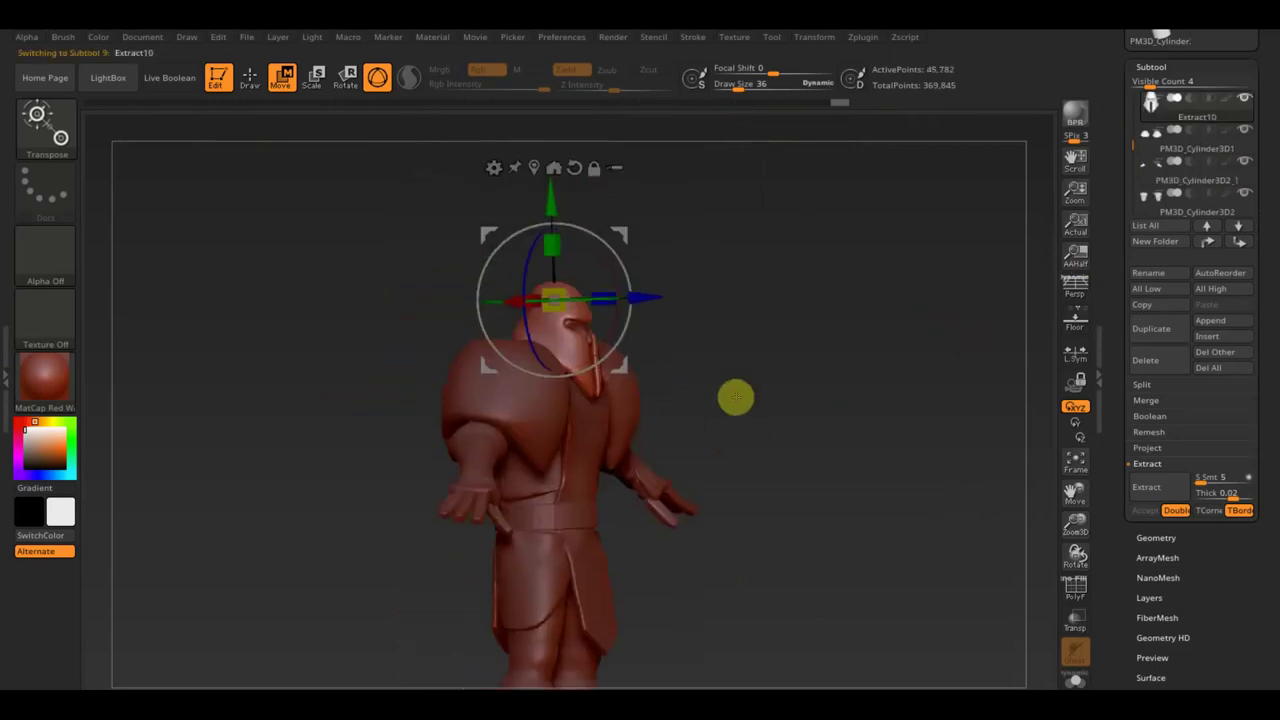
pyautogui.click(250, 80)
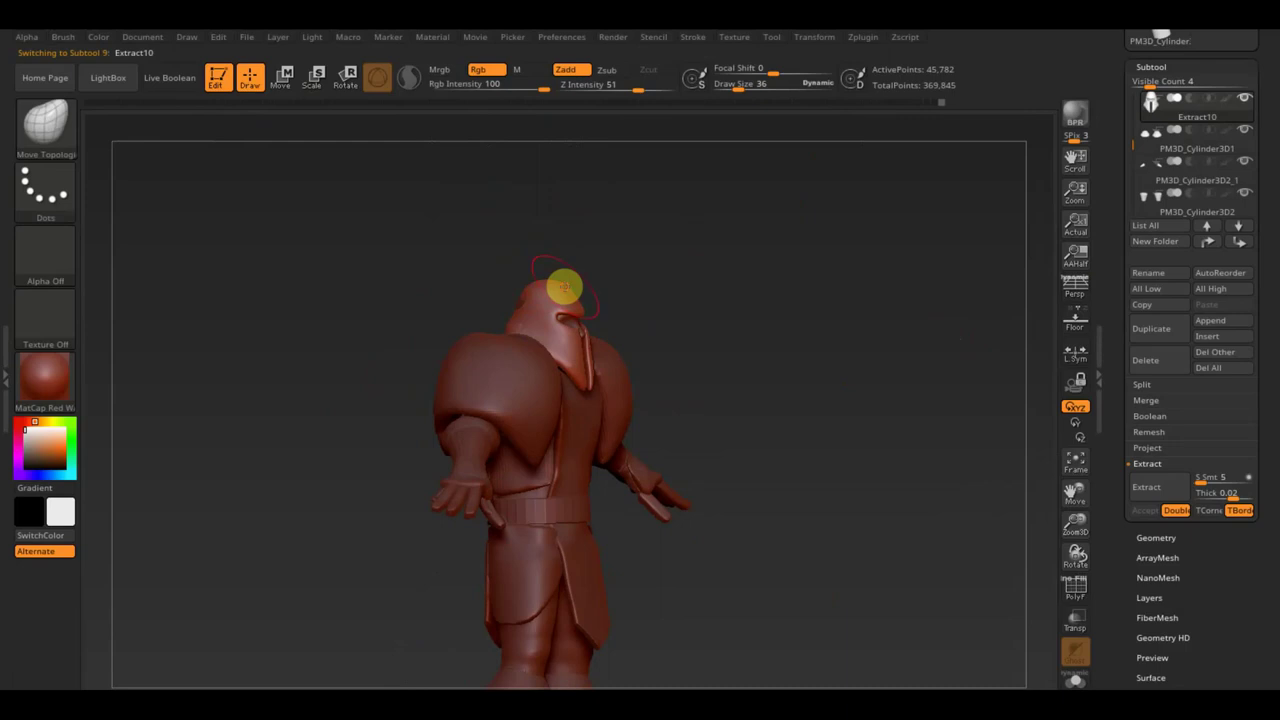
pyautogui.moveTo(720, 266); pyautogui.dragTo(666, 266)
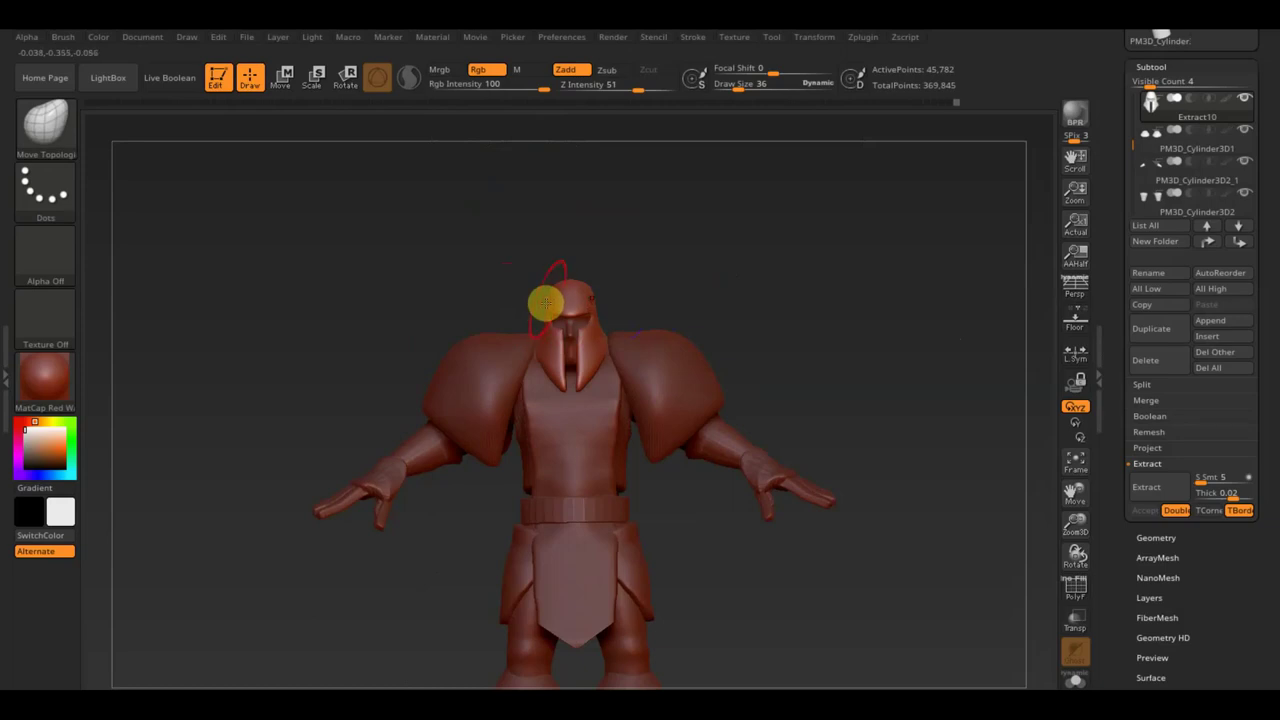
pyautogui.moveTo(556, 287); pyautogui.dragTo(570, 294)
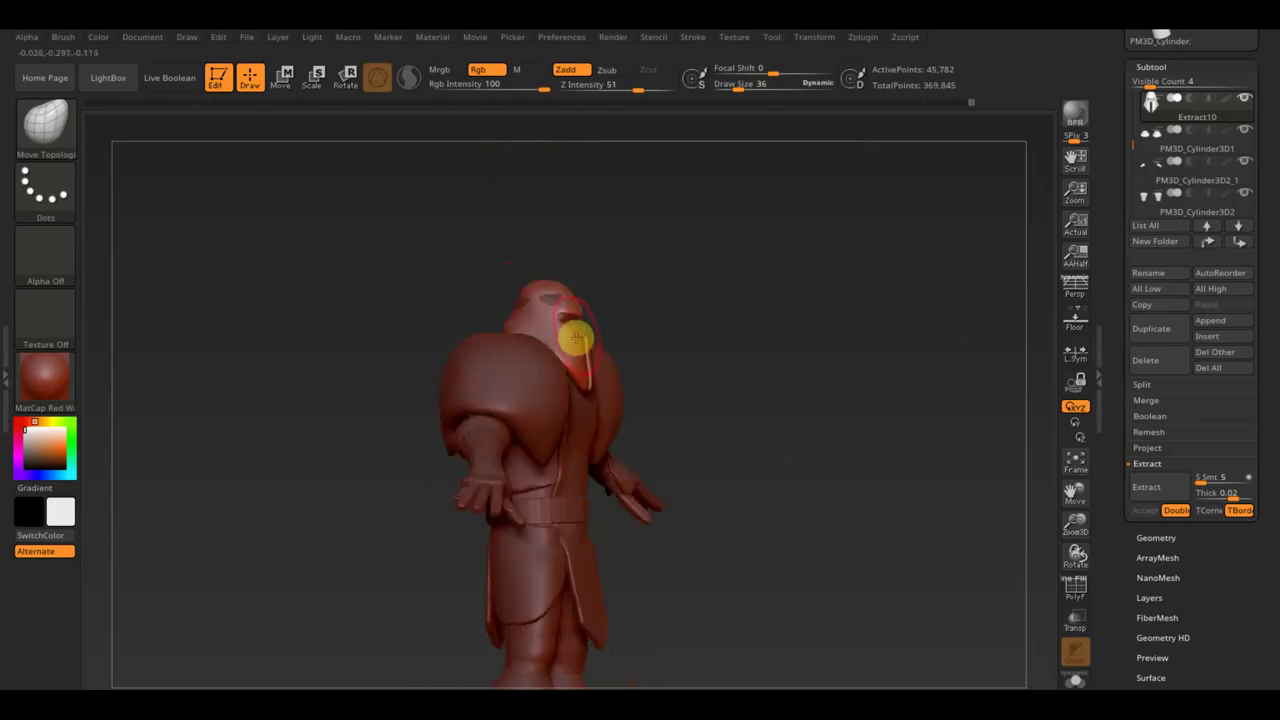
pyautogui.moveTo(580, 337)
pyautogui.mouseDown()
pyautogui.moveTo(663, 320)
pyautogui.moveTo(568, 376)
pyautogui.mouseUp()
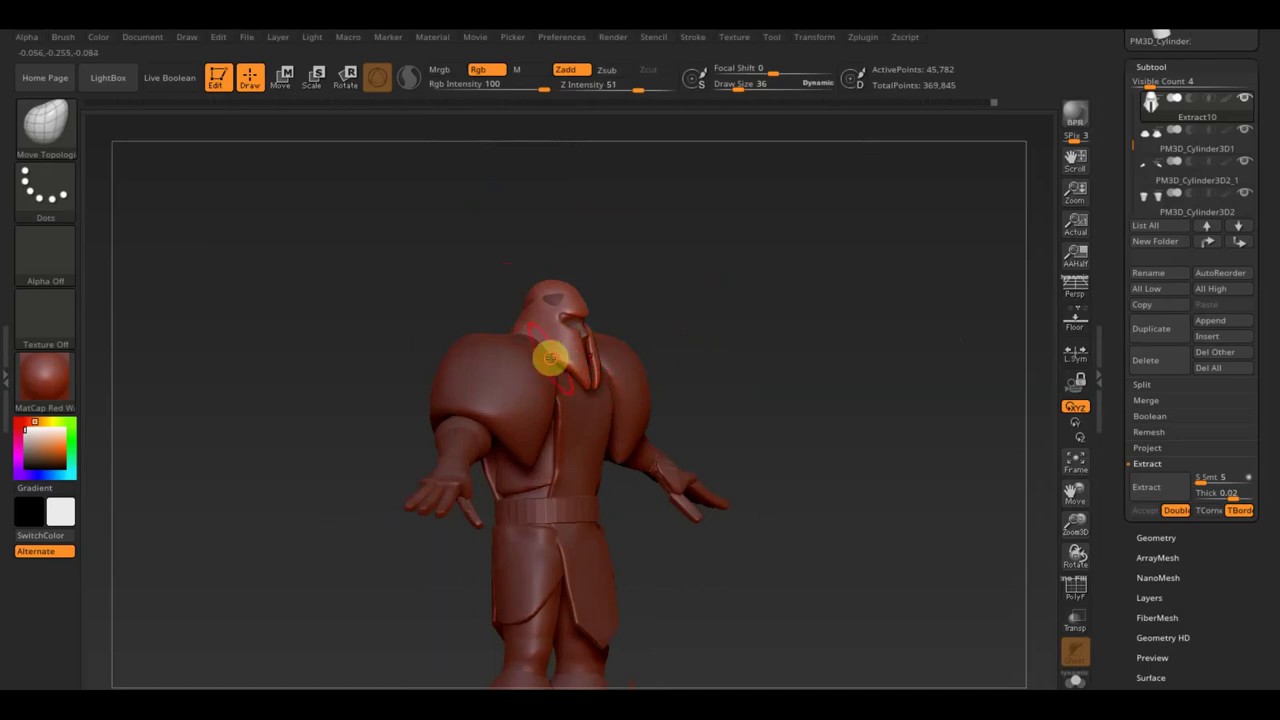
pyautogui.keyDown('shift'); pyautogui.moveTo(626, 280); pyautogui.dragTo(611, 274); pyautogui.keyUp('shift')
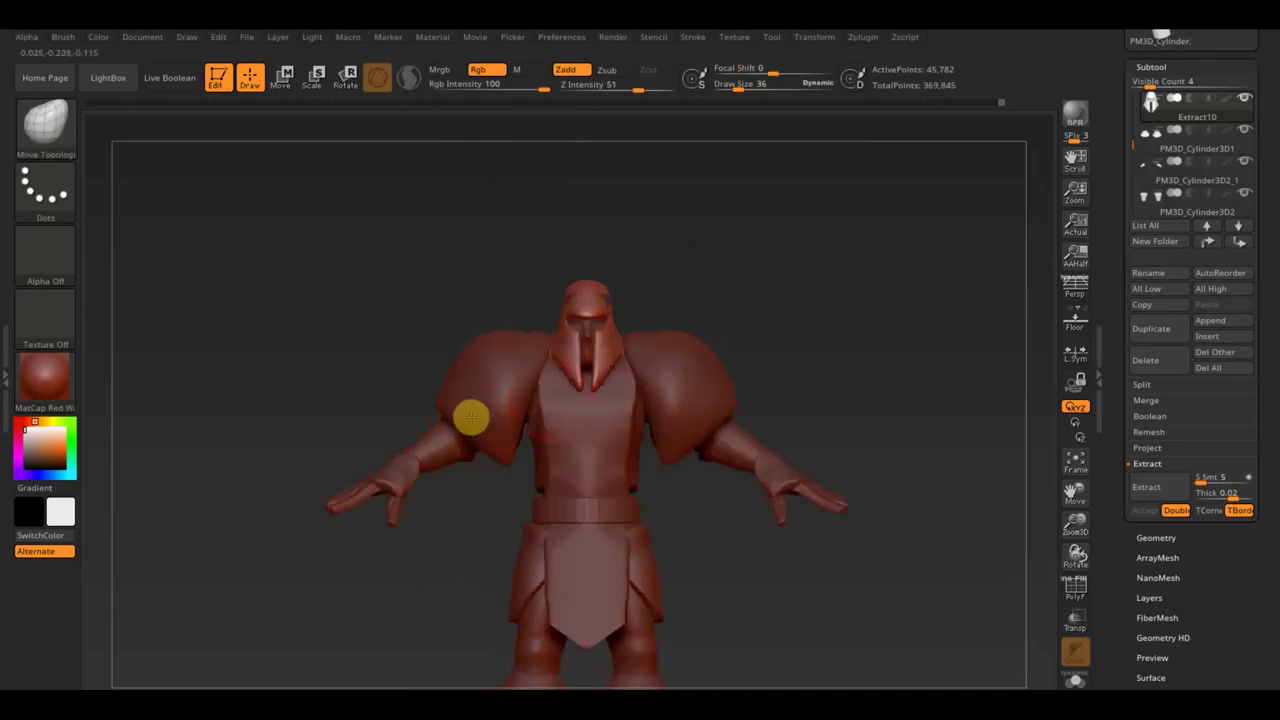
pyautogui.moveTo(797, 360)
pyautogui.keyDown('alt'); pyautogui.mouseDown()
pyautogui.moveTo(778, 301)
pyautogui.moveTo(729, 337)
pyautogui.moveTo(637, 351)
pyautogui.mouseUp(); pyautogui.keyUp('alt')
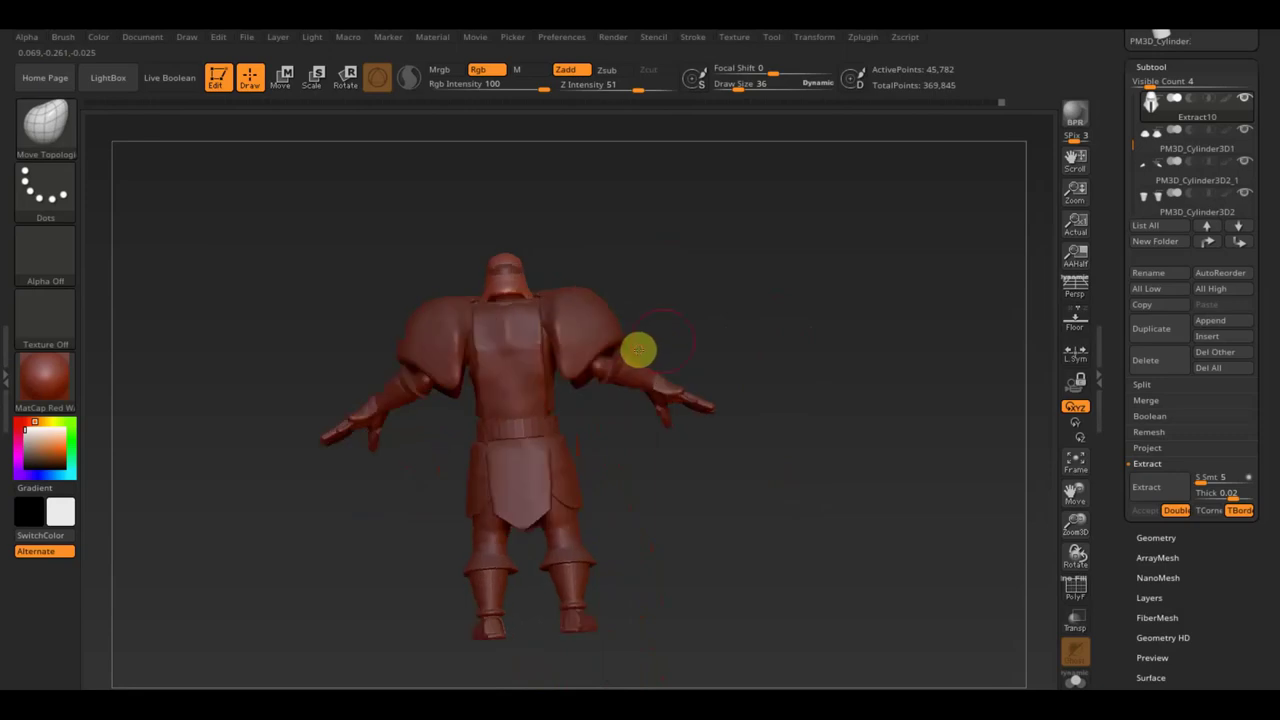
pyautogui.keyDown('shift'); pyautogui.moveTo(749, 305); pyautogui.dragTo(749, 314); pyautogui.keyUp('shift')
# Select the torso and skirt piece and Shift-smooth the belt area
pyautogui.keyDown('alt'); pyautogui.click(523, 343); pyautogui.keyUp('alt')
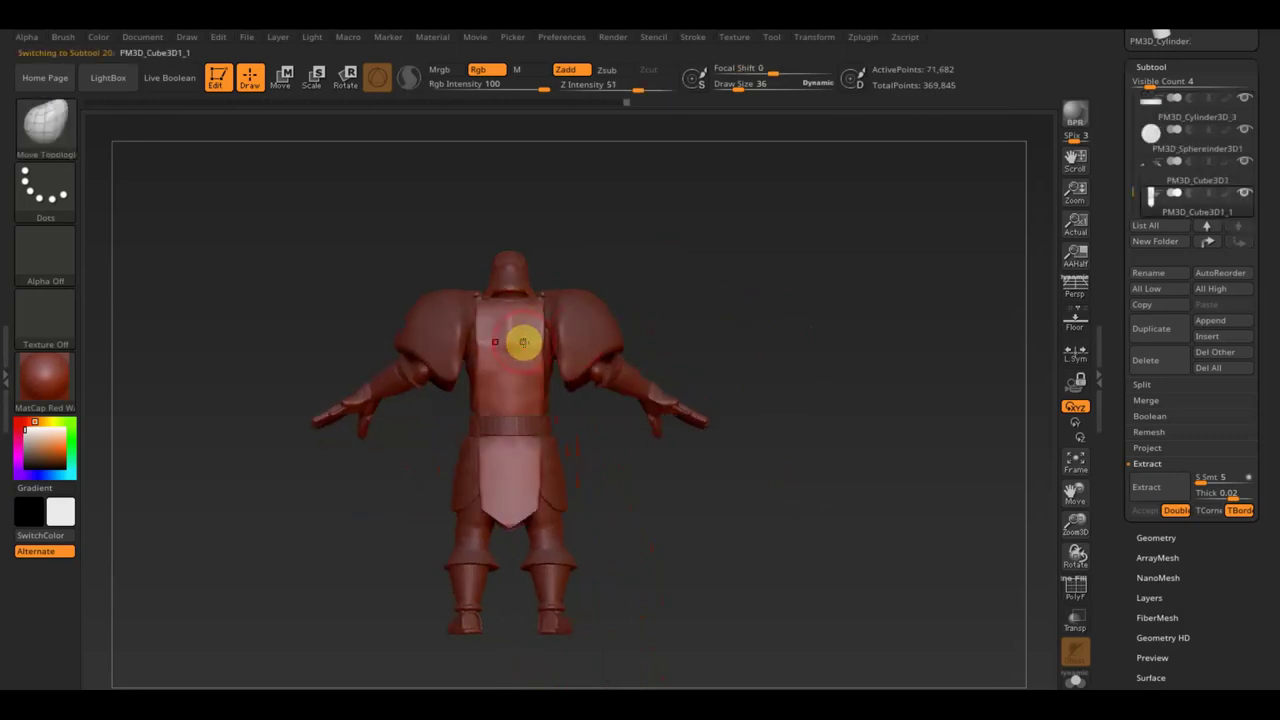
pyautogui.press('shift')
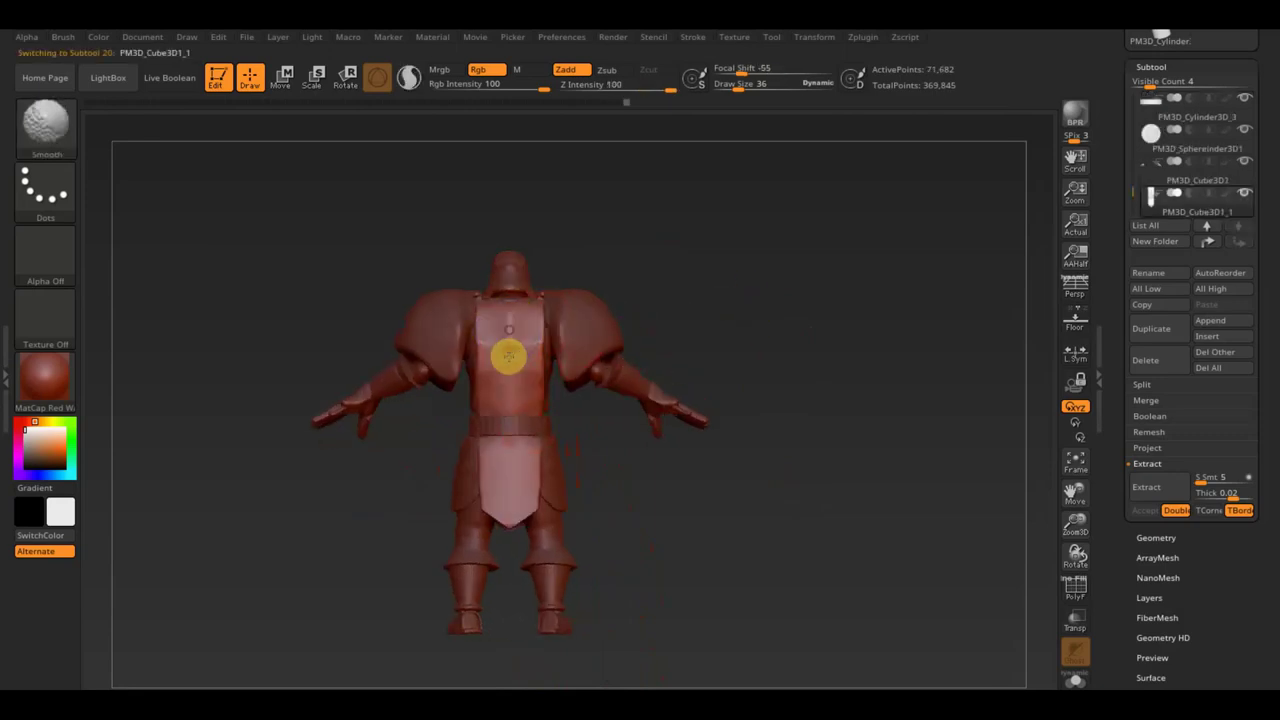
pyautogui.click(484, 452)
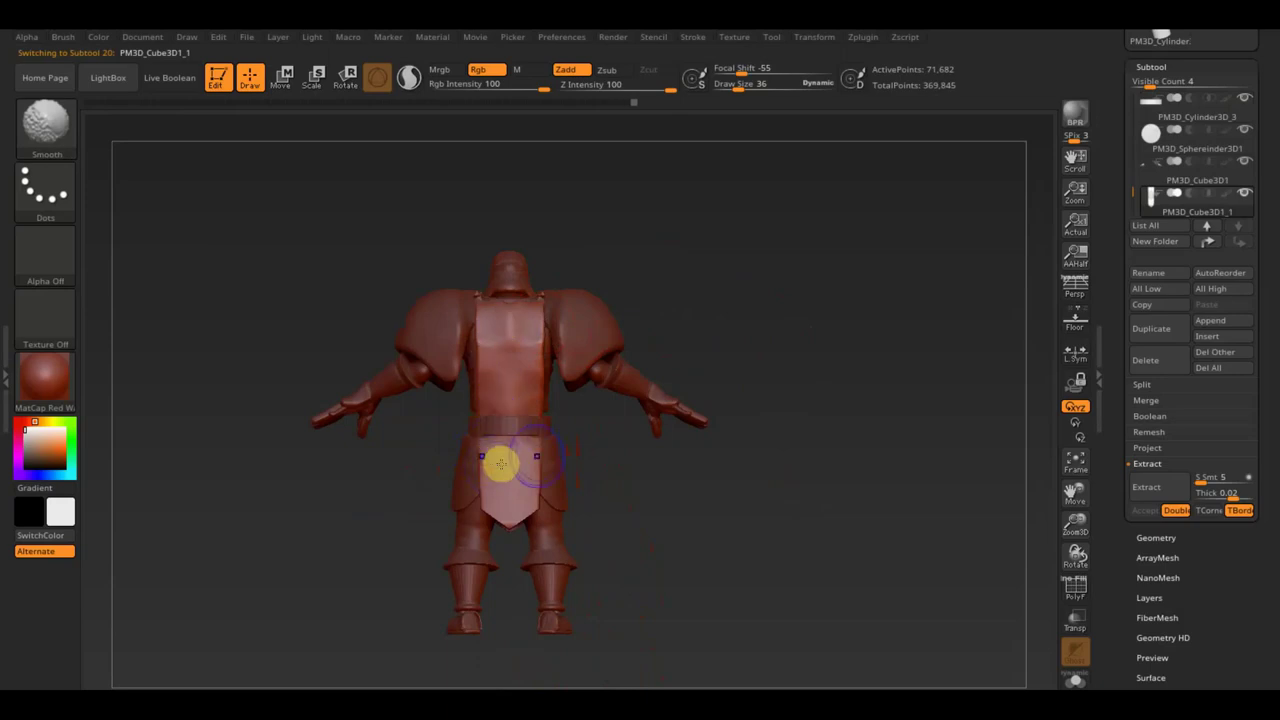
pyautogui.moveTo(617, 491)
pyautogui.mouseDown()
pyautogui.moveTo(586, 516)
pyautogui.moveTo(690, 503)
pyautogui.moveTo(697, 400)
pyautogui.mouseUp()
pyautogui.keyDown('alt'); pyautogui.click(496, 557); pyautogui.keyUp('alt')
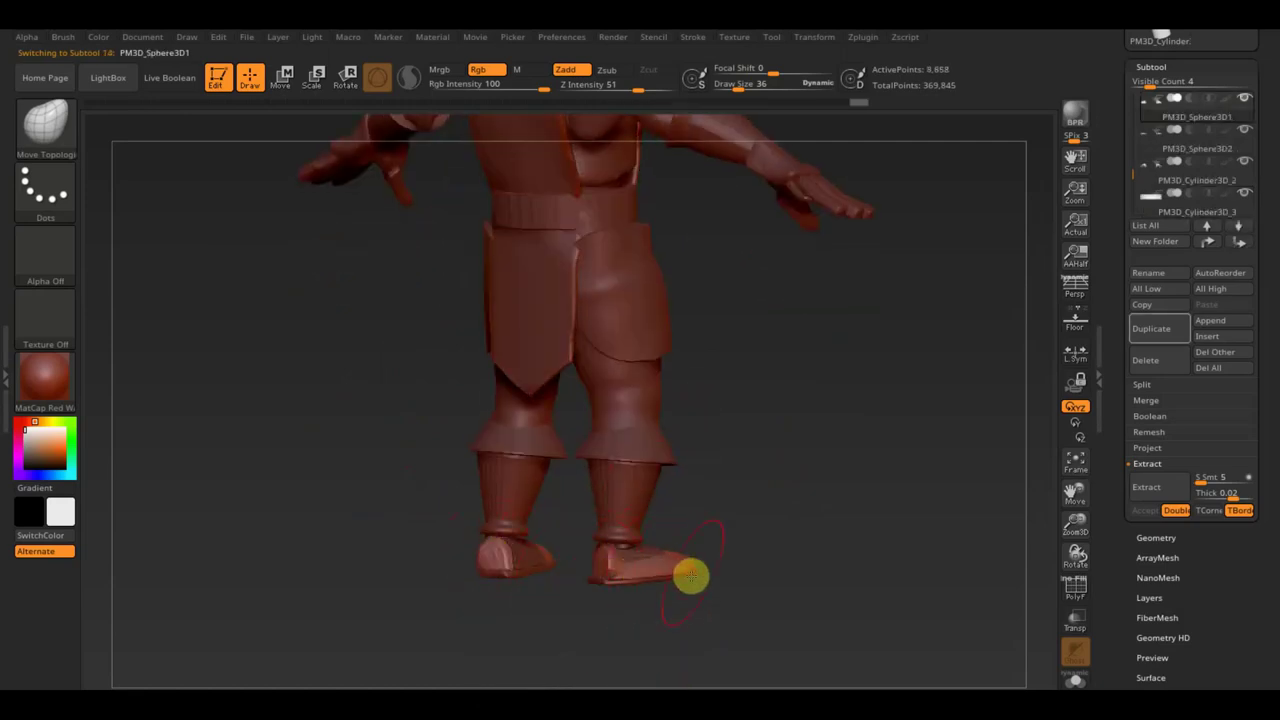
pyautogui.press('ctrl')
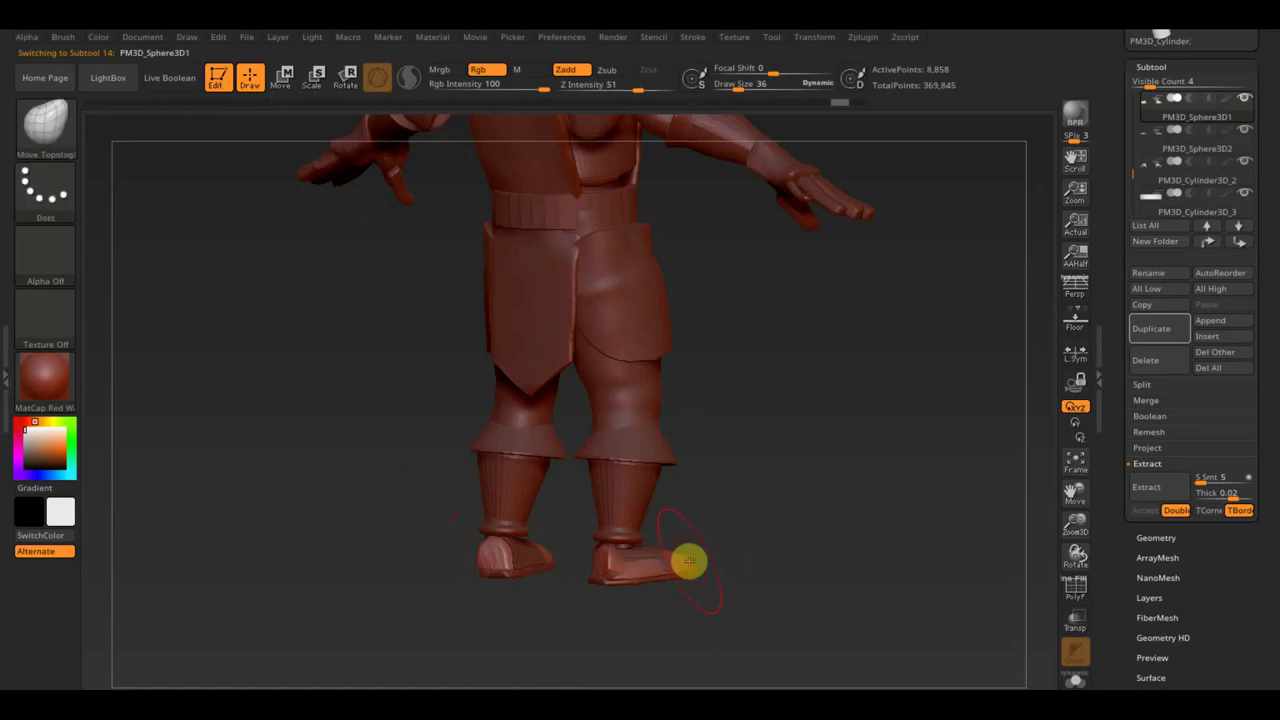
pyautogui.moveTo(689, 562); pyautogui.dragTo(661, 573)
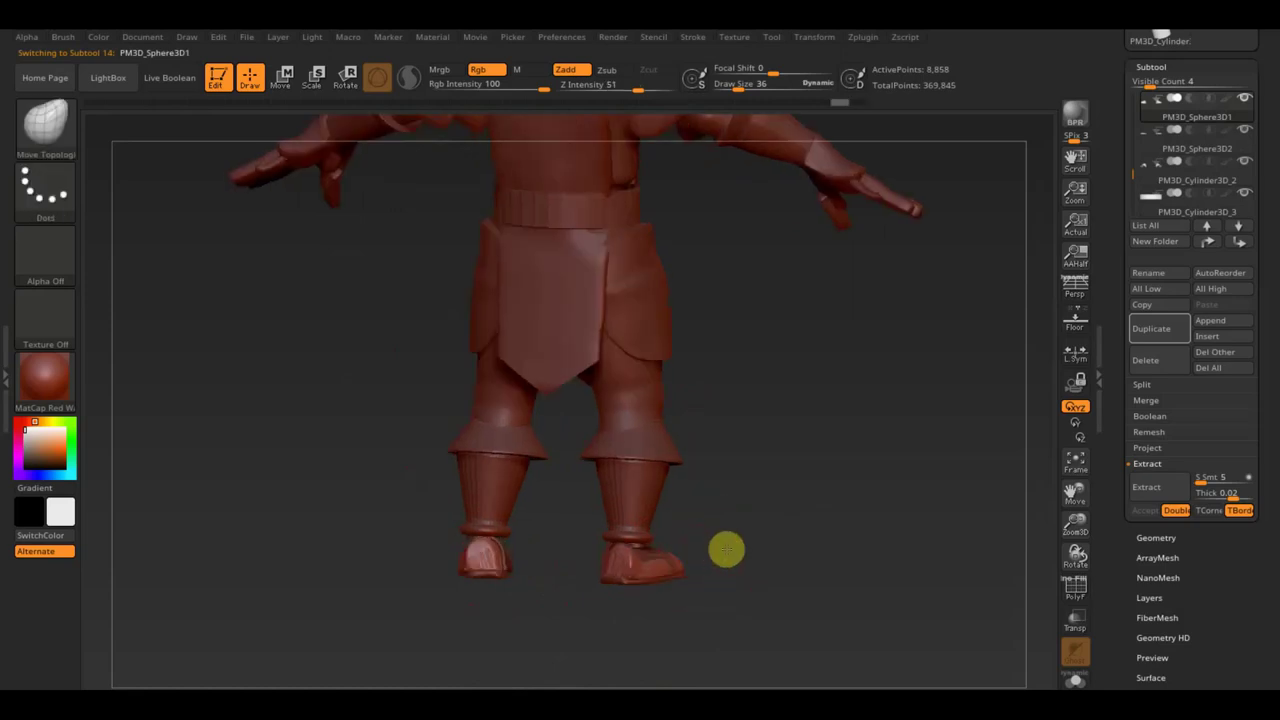
pyautogui.keyDown('alt'); pyautogui.click(656, 557); pyautogui.keyUp('alt')
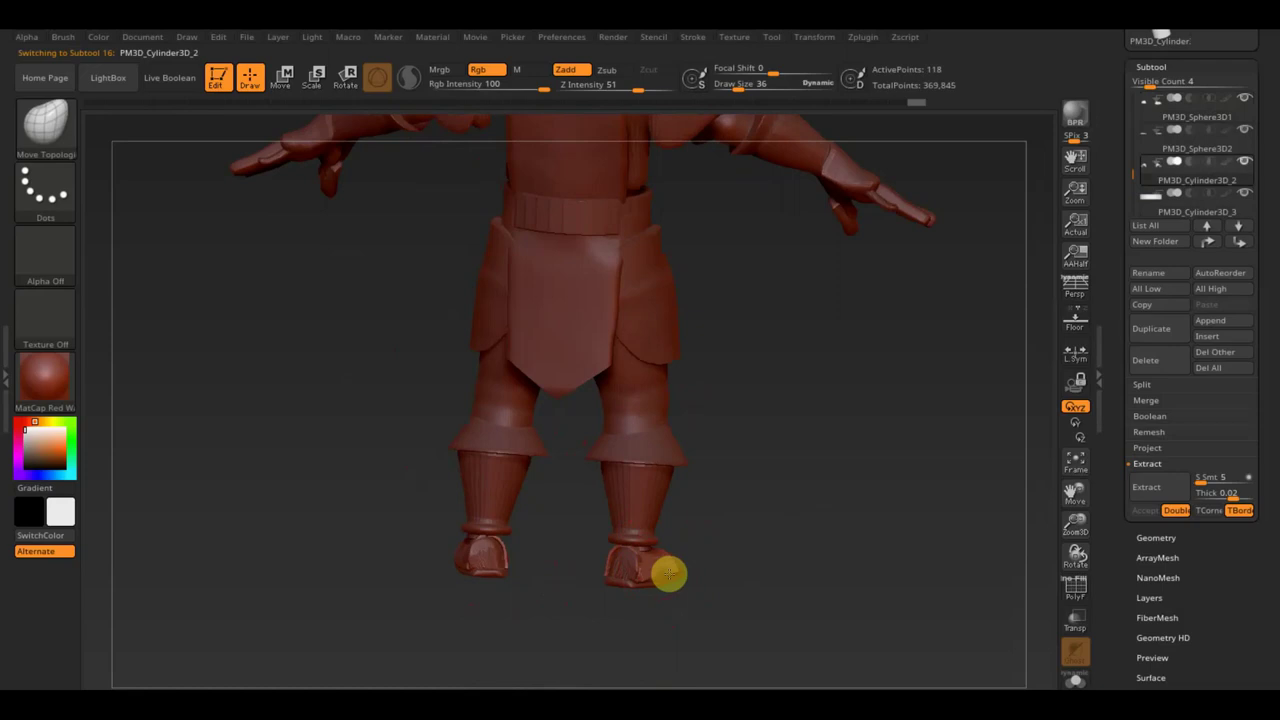
pyautogui.moveTo(673, 589); pyautogui.dragTo(641, 572)
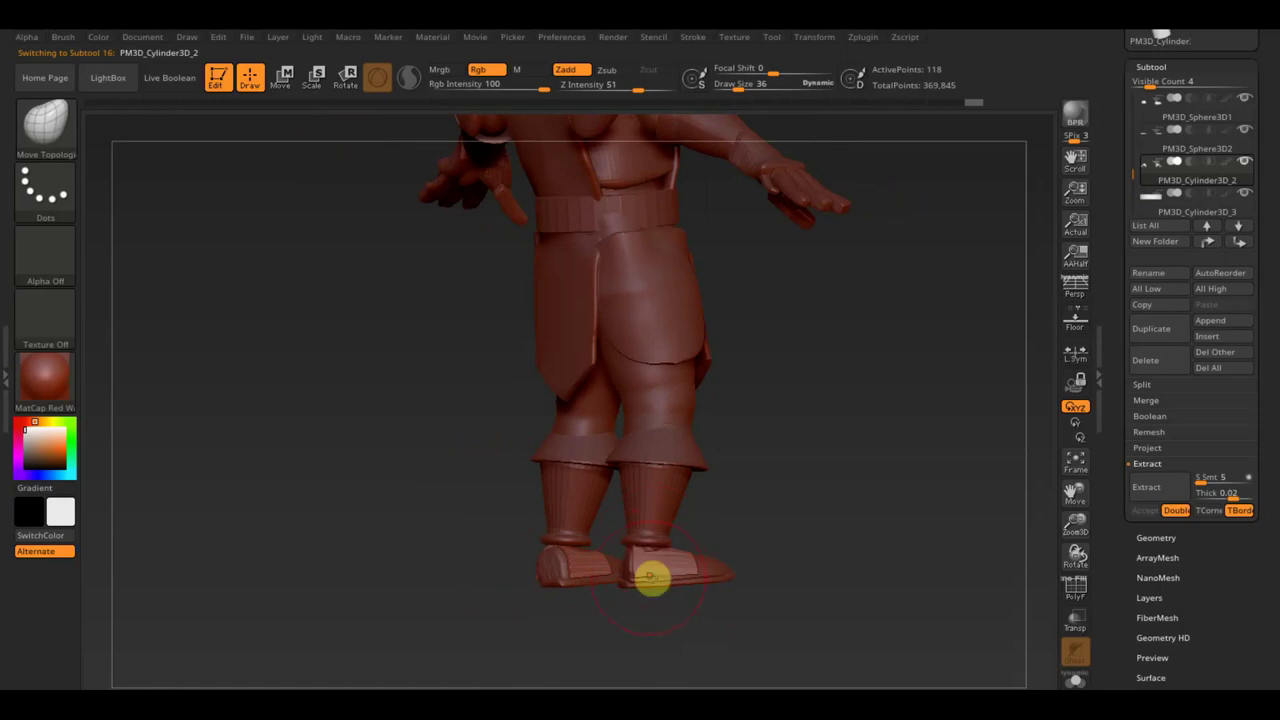
pyautogui.moveTo(650, 590)
pyautogui.mouseDown()
pyautogui.moveTo(674, 666)
pyautogui.moveTo(703, 626)
pyautogui.moveTo(803, 634)
pyautogui.moveTo(852, 618)
pyautogui.mouseUp()
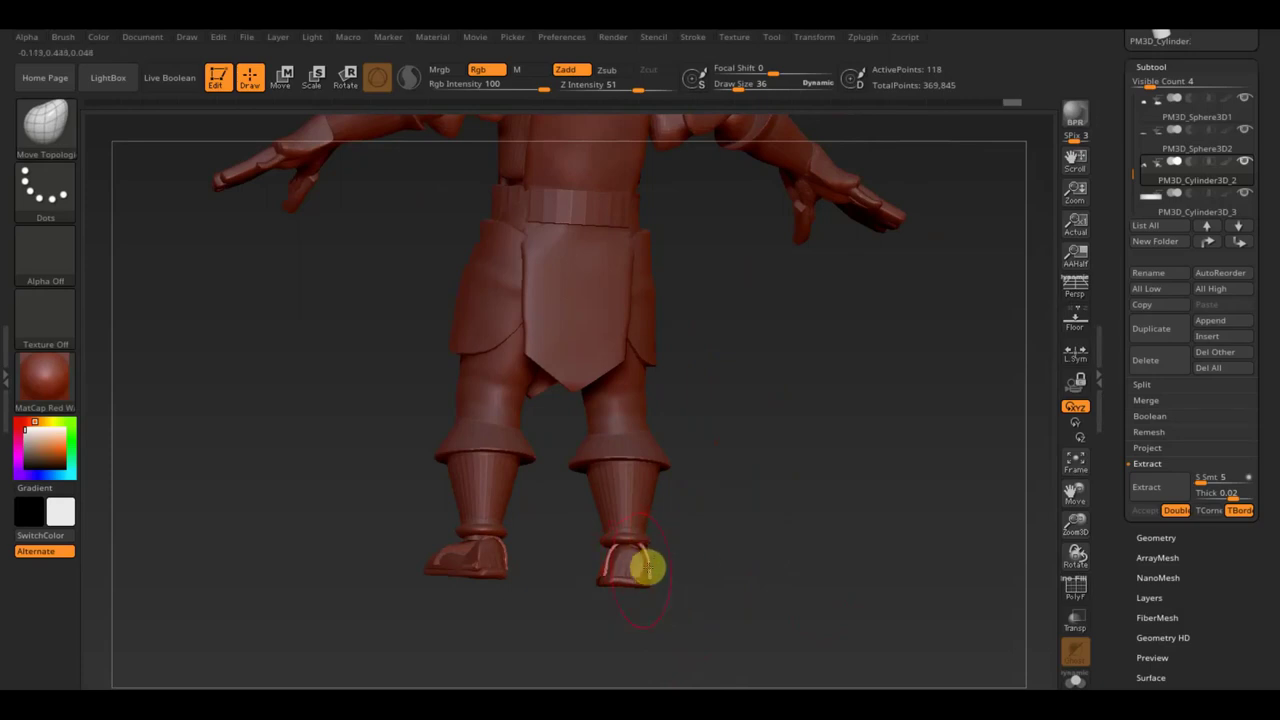
pyautogui.keyDown('alt'); pyautogui.click(636, 585); pyautogui.keyUp('alt')
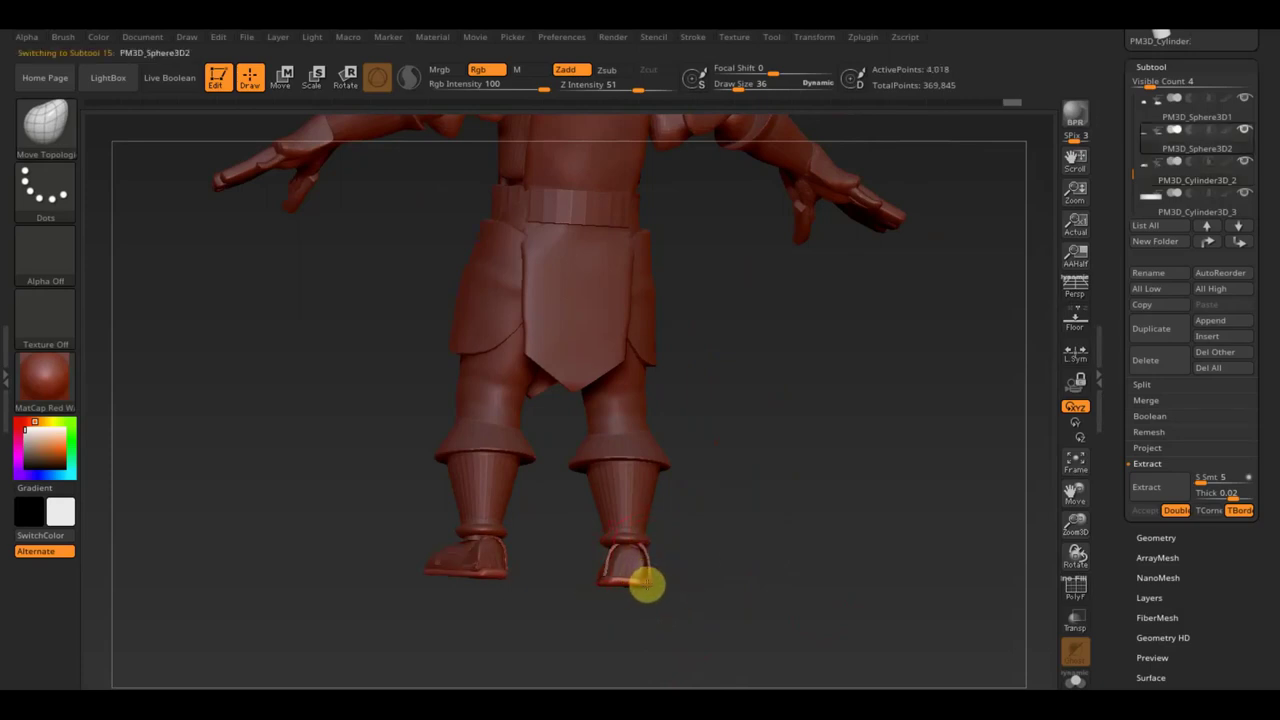
pyautogui.keyDown('alt'); pyautogui.click(632, 556); pyautogui.keyUp('alt')
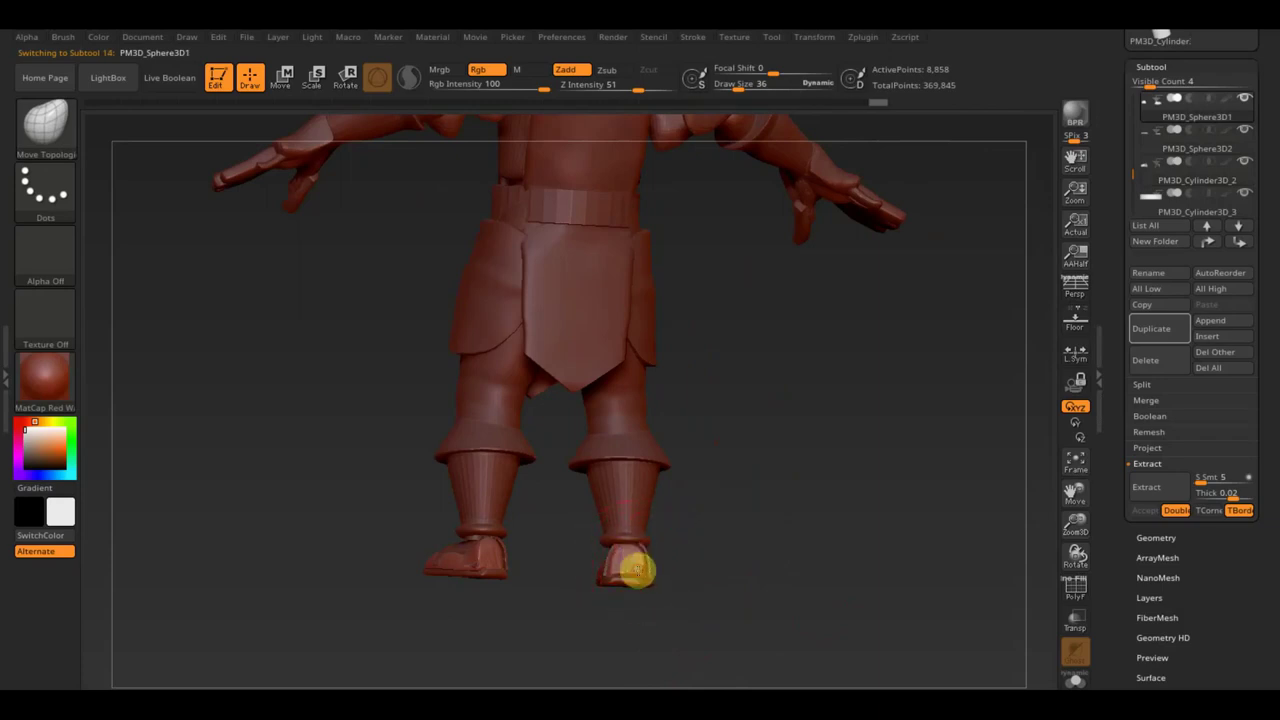
pyautogui.moveTo(636, 572)
pyautogui.mouseDown()
pyautogui.moveTo(723, 583)
pyautogui.moveTo(654, 591)
pyautogui.moveTo(641, 572)
pyautogui.mouseUp()
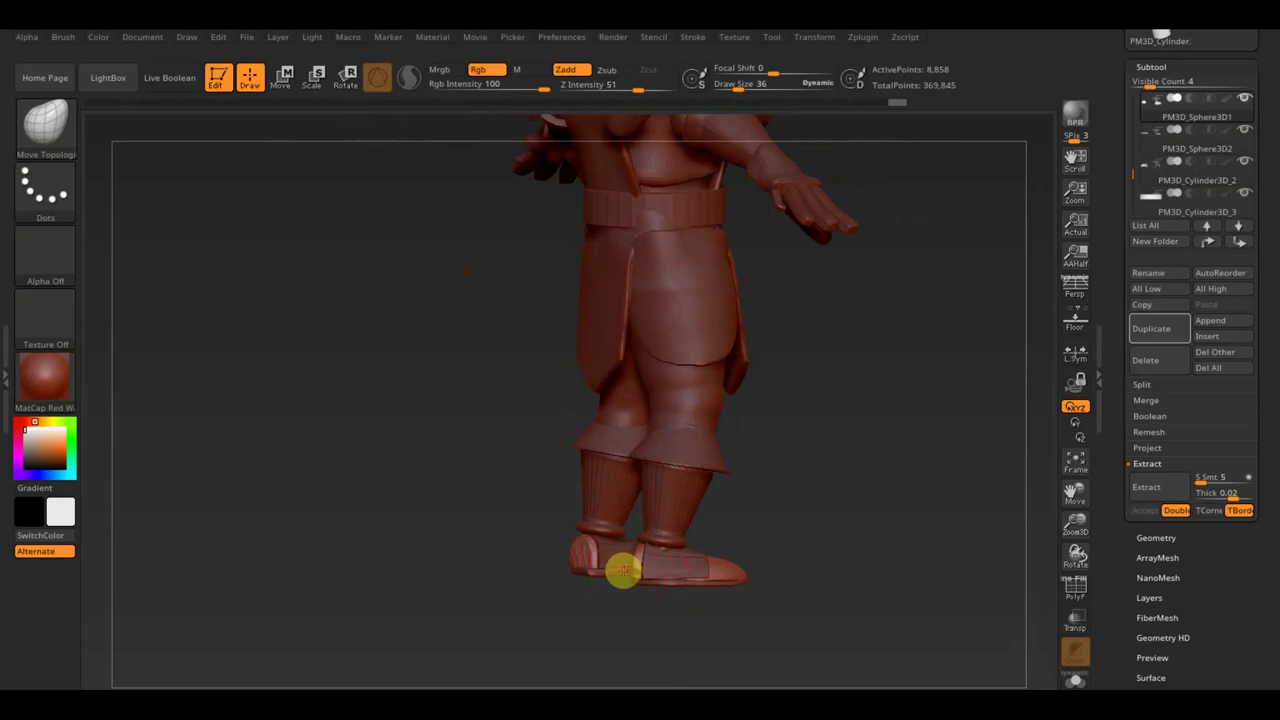
pyautogui.keyDown('alt'); pyautogui.click(651, 572); pyautogui.keyUp('alt')
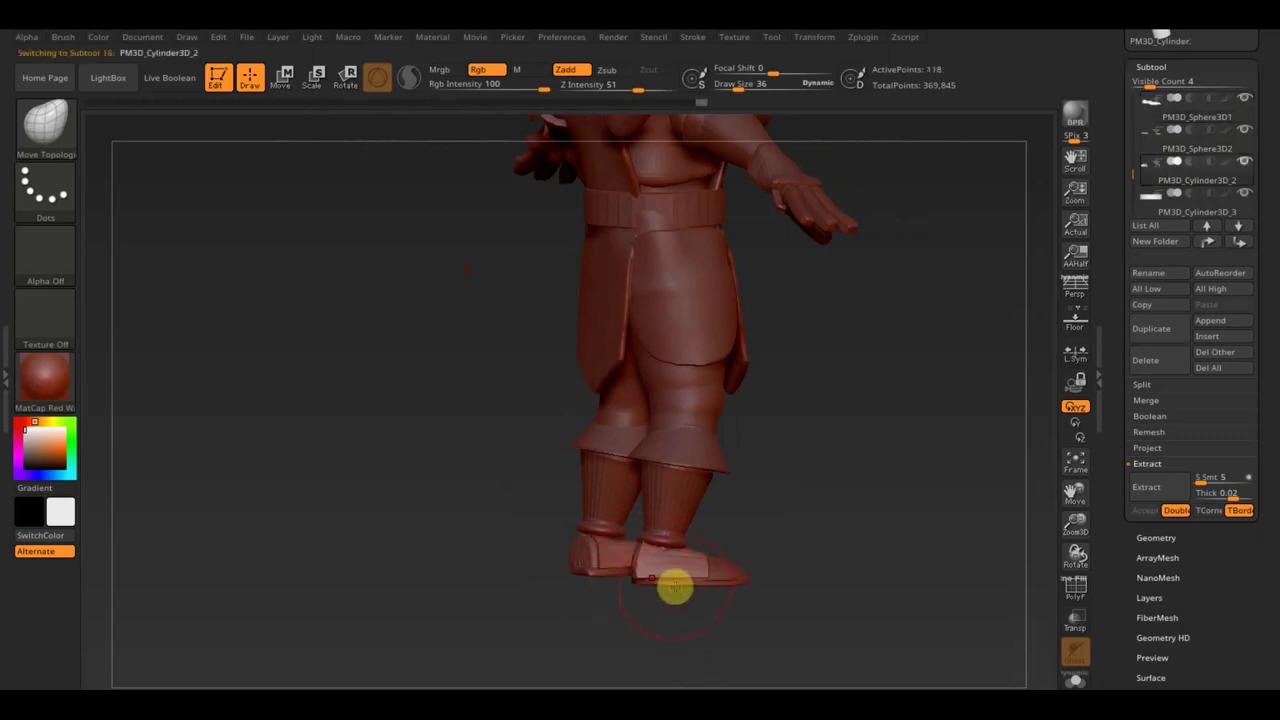
pyautogui.keyDown('alt'); pyautogui.click(668, 585); pyautogui.keyUp('alt')
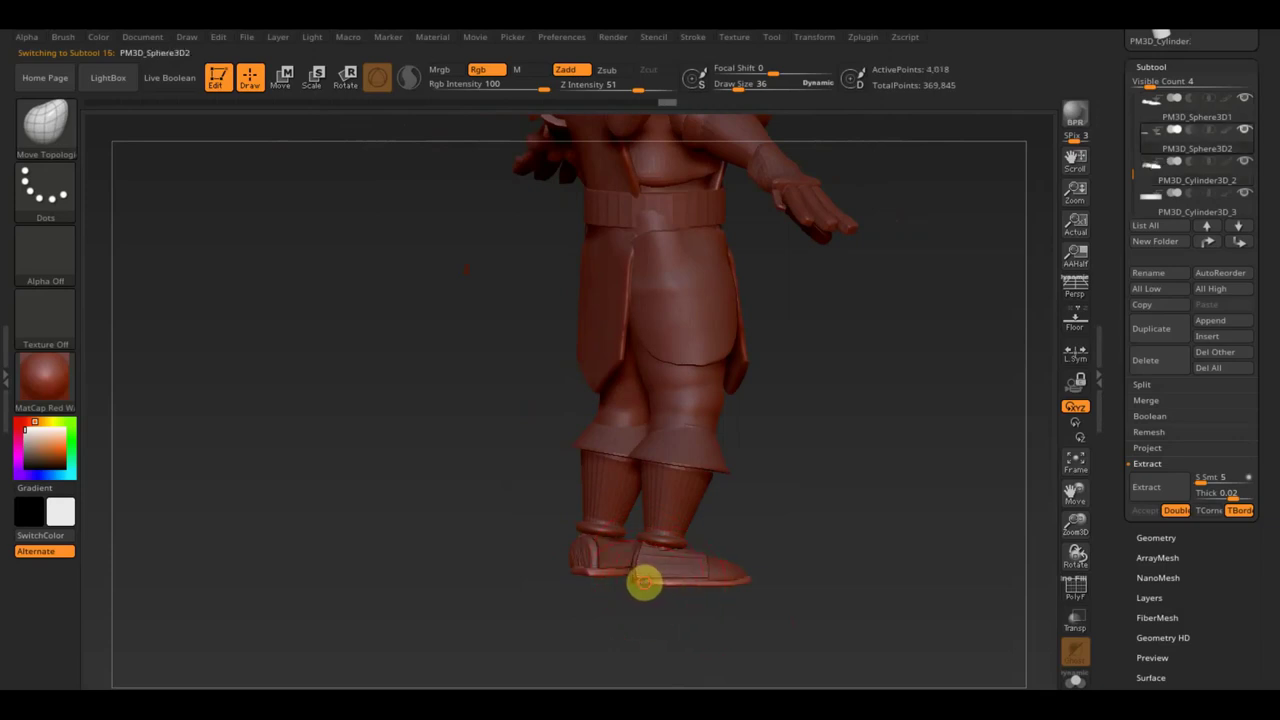
pyautogui.moveTo(636, 583); pyautogui.dragTo(698, 678)
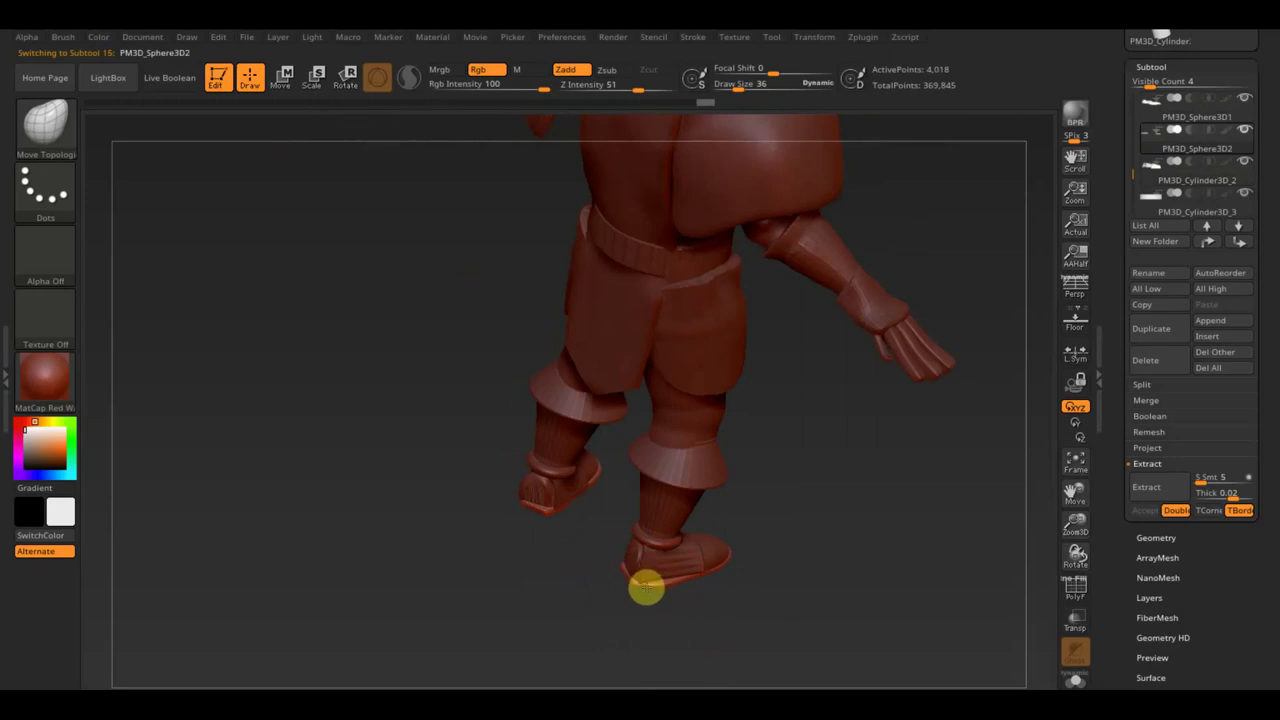
pyautogui.moveTo(724, 572)
pyautogui.mouseDown()
pyautogui.moveTo(714, 649)
pyautogui.moveTo(748, 575)
pyautogui.mouseUp()
pyautogui.keyDown('alt'); pyautogui.click(716, 545); pyautogui.keyUp('alt')
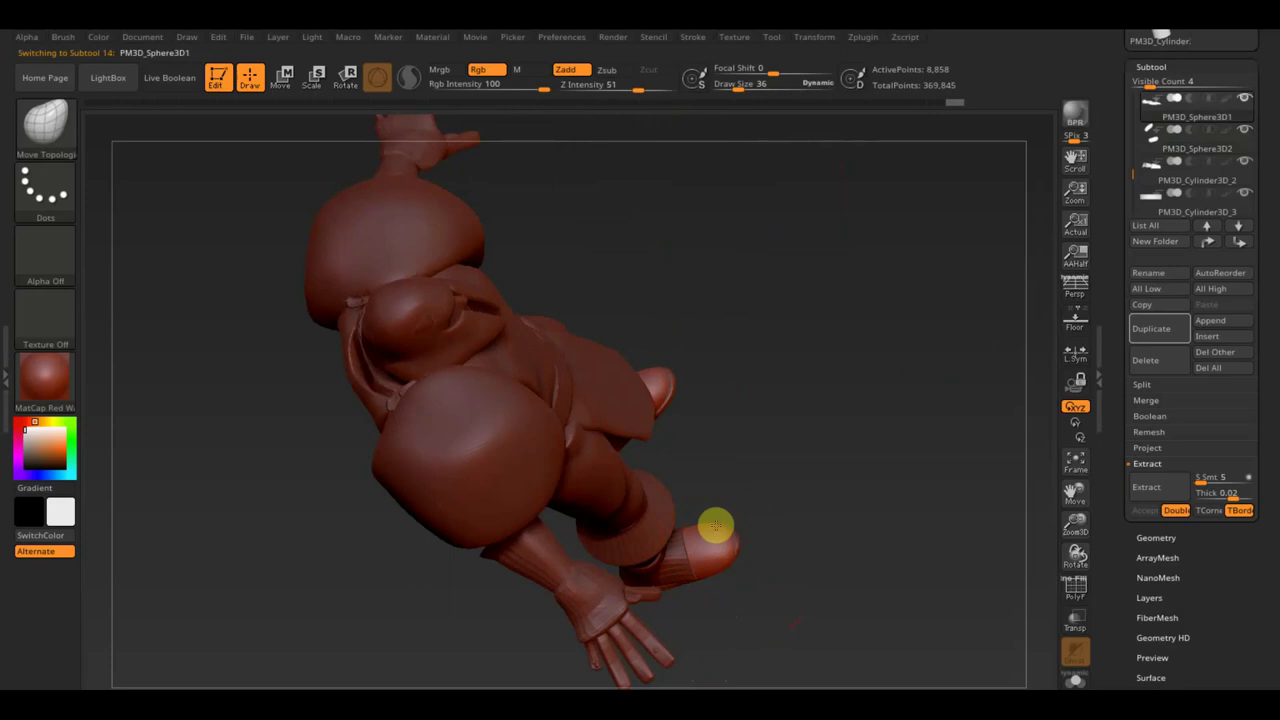
pyautogui.moveTo(780, 551)
pyautogui.mouseDown()
pyautogui.moveTo(751, 437)
pyautogui.moveTo(871, 540)
pyautogui.mouseUp()
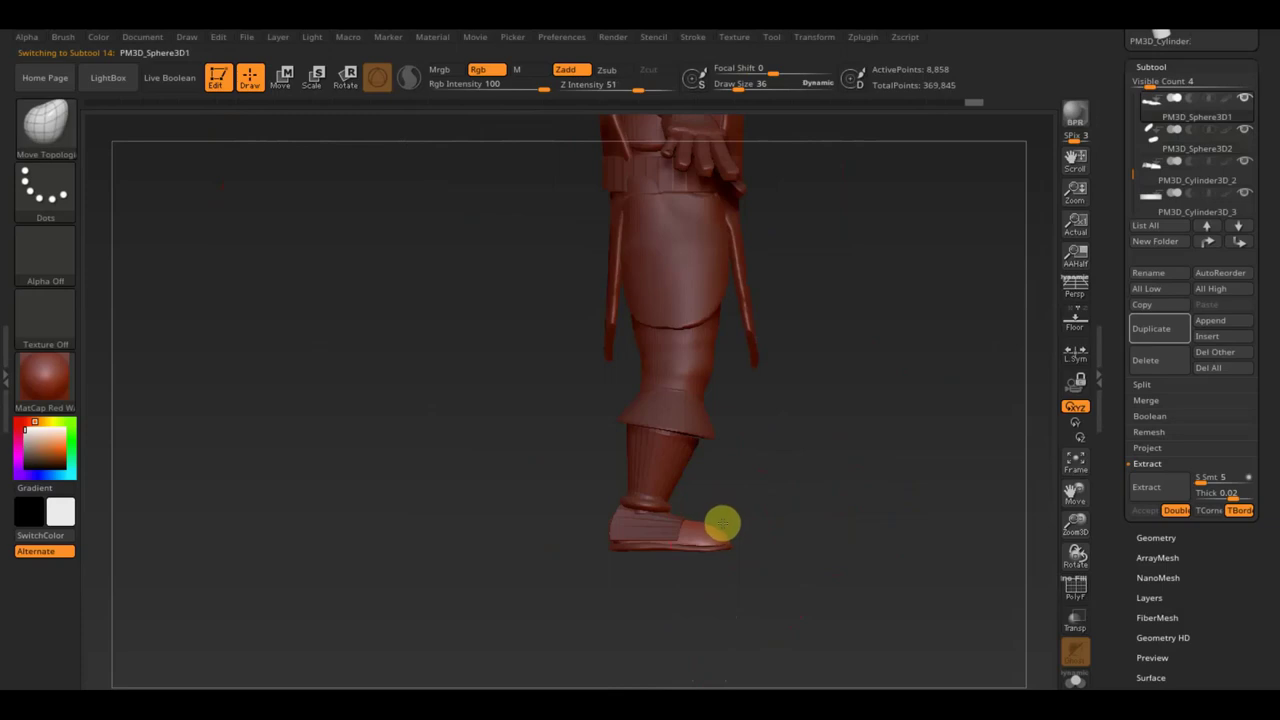
pyautogui.moveTo(779, 543)
pyautogui.mouseDown()
pyautogui.moveTo(806, 549)
pyautogui.moveTo(737, 560)
pyautogui.moveTo(803, 577)
pyautogui.mouseUp()
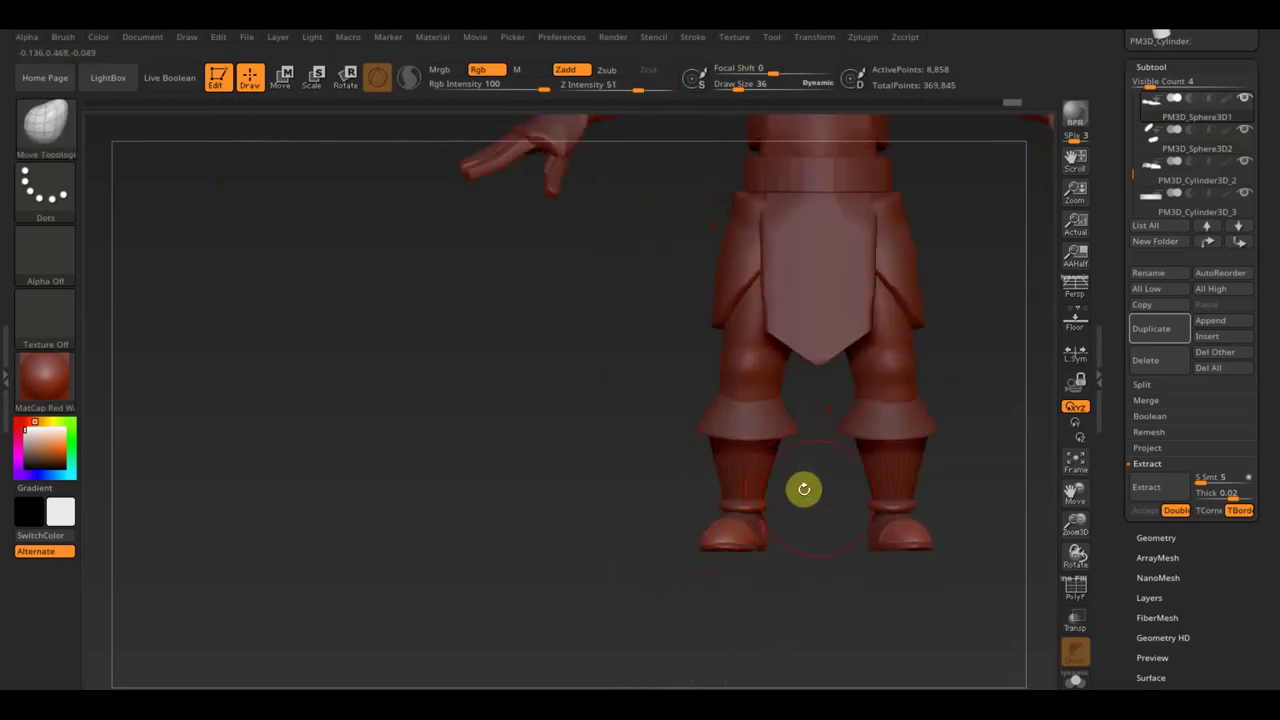
pyautogui.keyDown('alt'); pyautogui.moveTo(823, 511); pyautogui.dragTo(691, 574); pyautogui.keyUp('alt')
pyautogui.keyDown('alt'); pyautogui.click(648, 489); pyautogui.keyUp('alt')
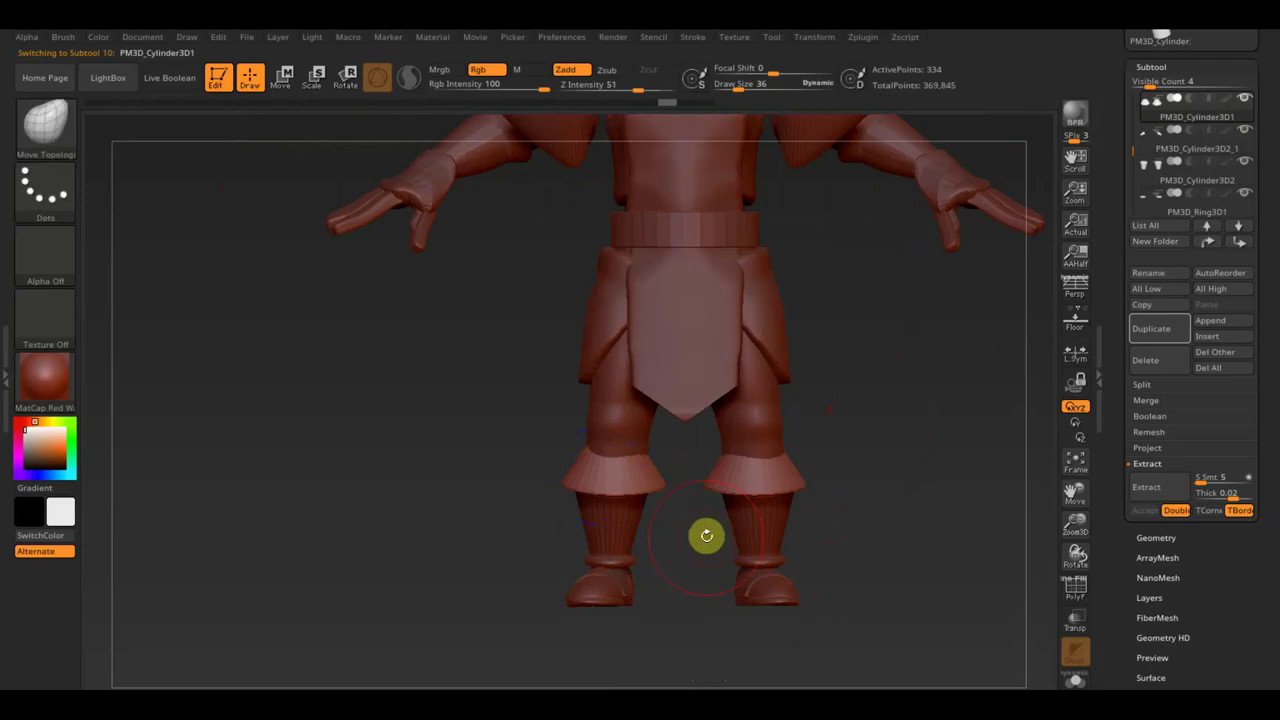
# DynaMesh the knee cuffs and the next lower leg piece at resolution 680
pyautogui.click(1150, 538)
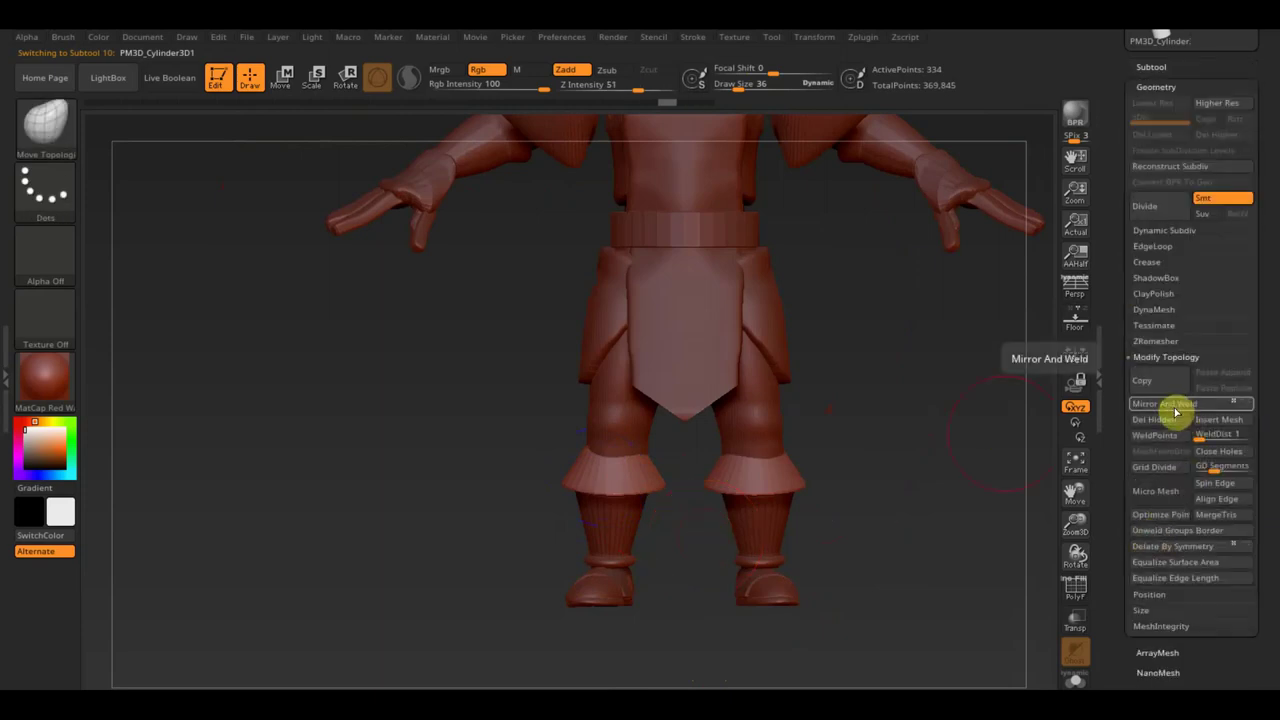
pyautogui.click(1155, 310)
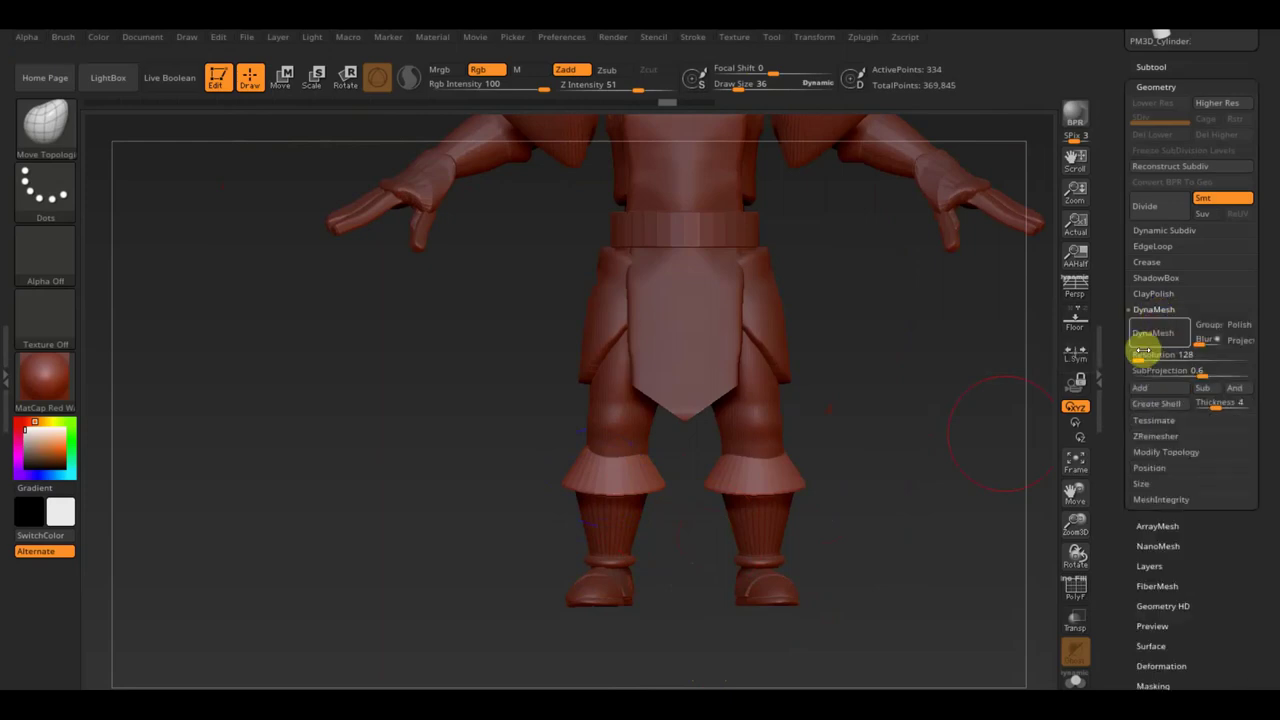
pyautogui.click(1153, 333)
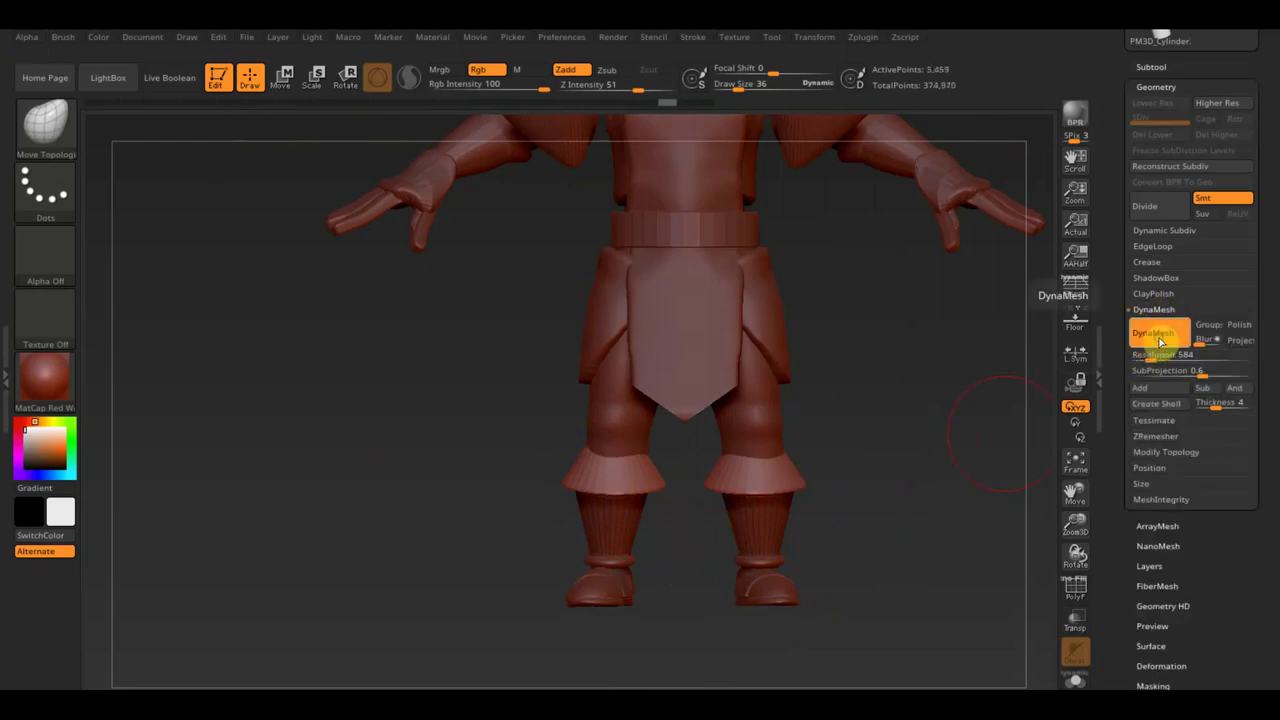
pyautogui.keyDown('alt'); pyautogui.click(590, 530); pyautogui.keyUp('alt')
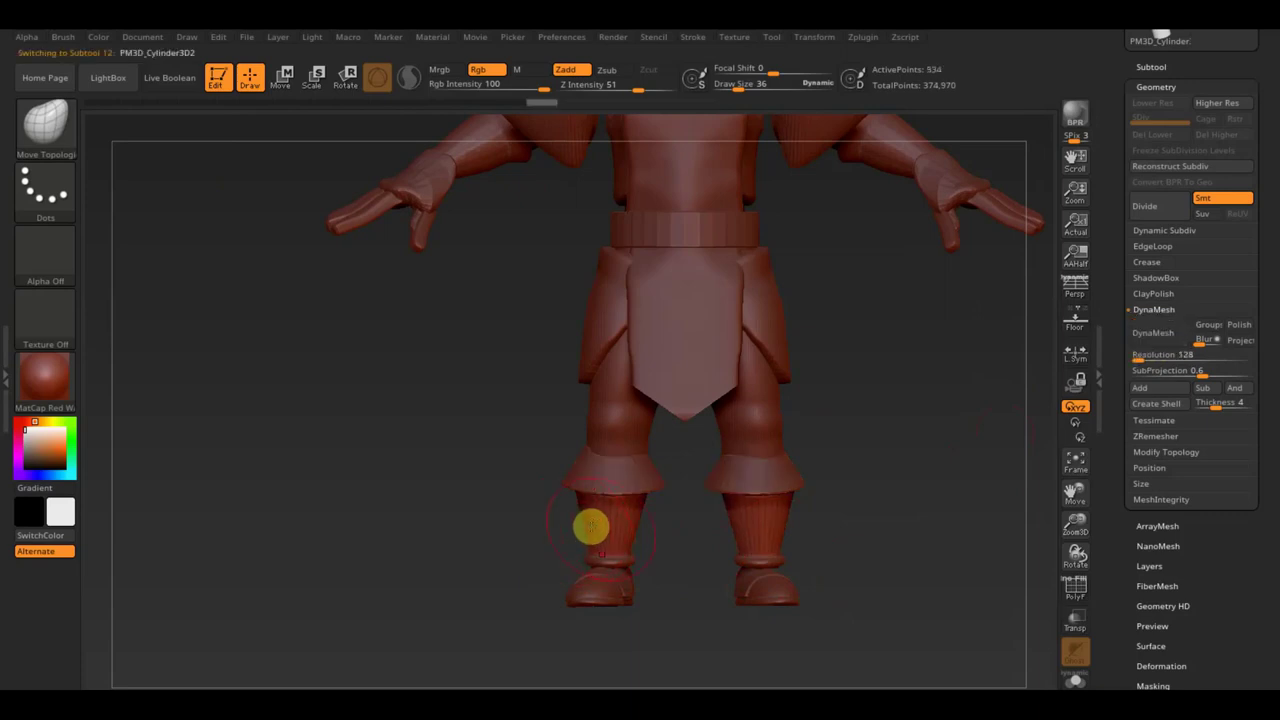
pyautogui.click(1153, 333)
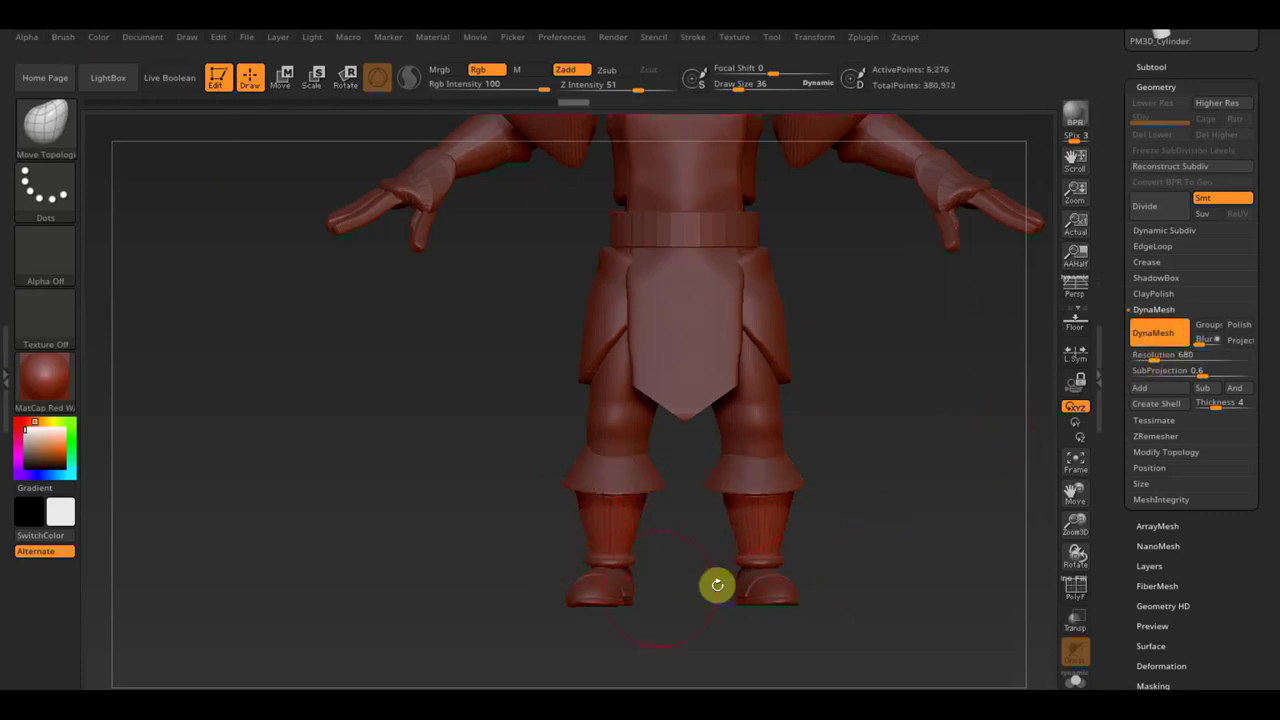
# DynaMesh the ankle ring at resolution 784 and rotate to a three-quarter view
pyautogui.keyDown('alt'); pyautogui.click(634, 562); pyautogui.keyUp('alt')
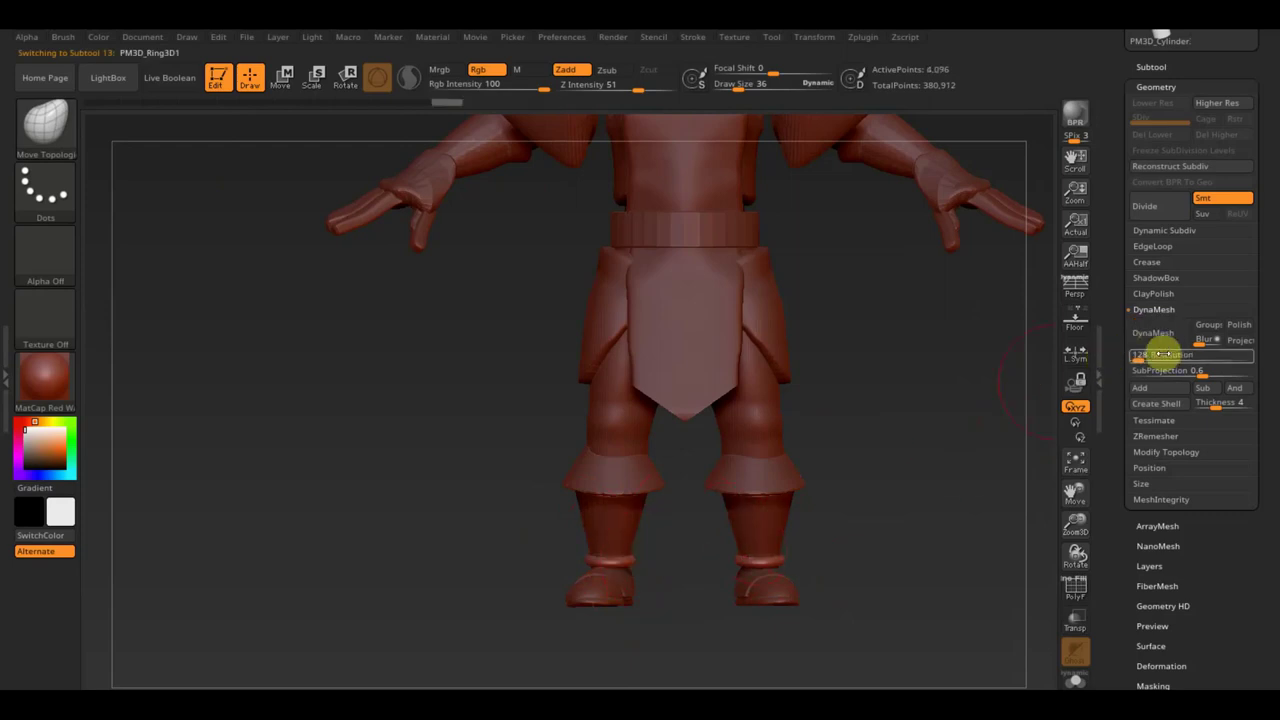
pyautogui.write('784')
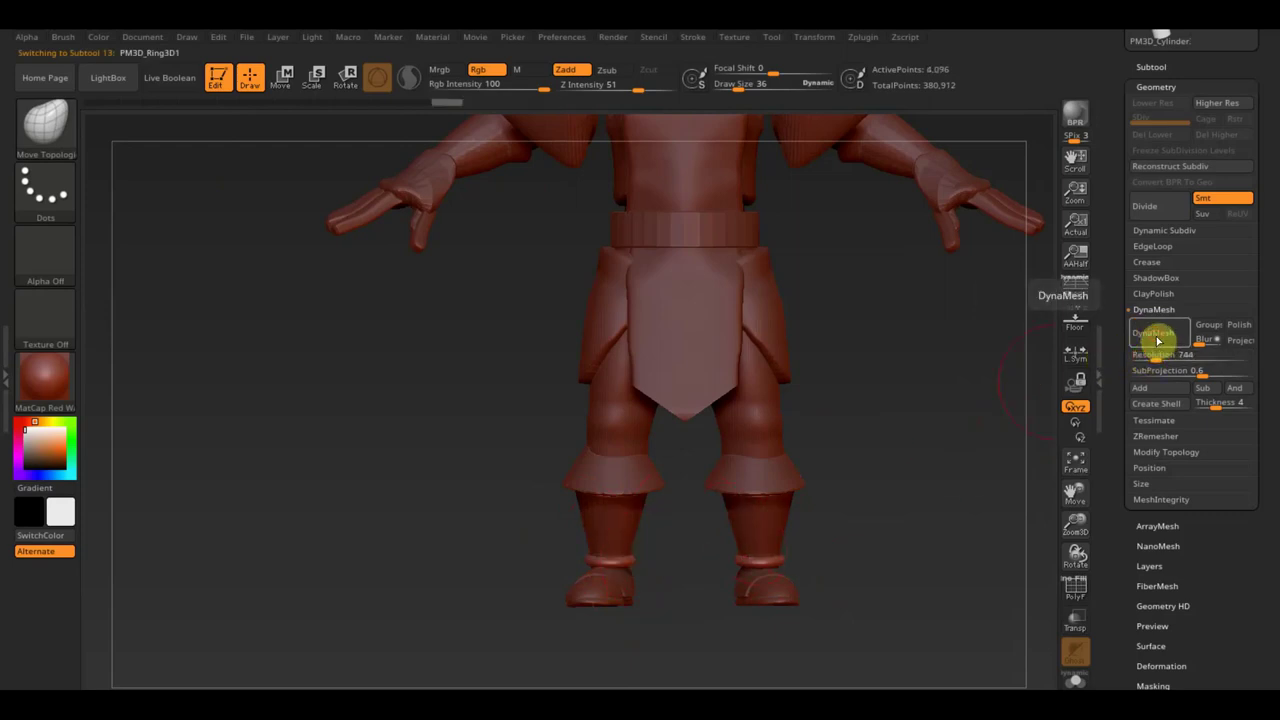
pyautogui.click(1153, 333)
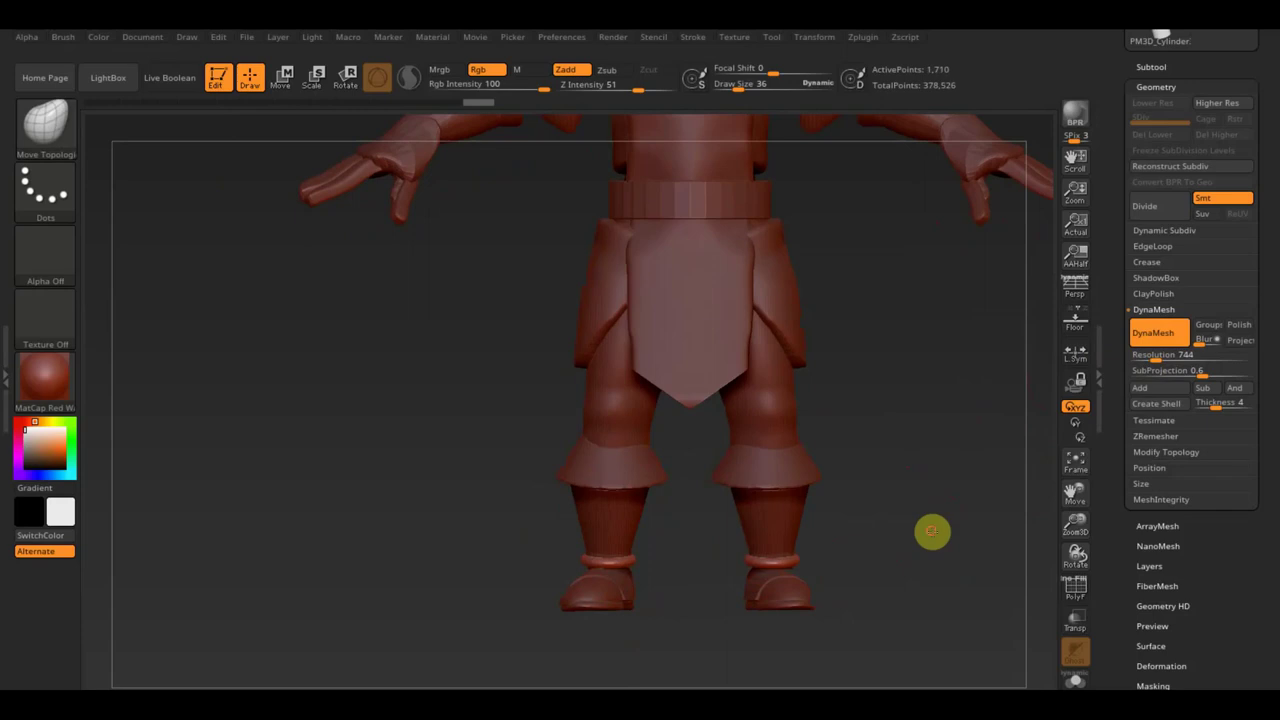
pyautogui.moveTo(895, 462)
pyautogui.mouseDown()
pyautogui.moveTo(891, 486)
pyautogui.moveTo(906, 466)
pyautogui.mouseUp()
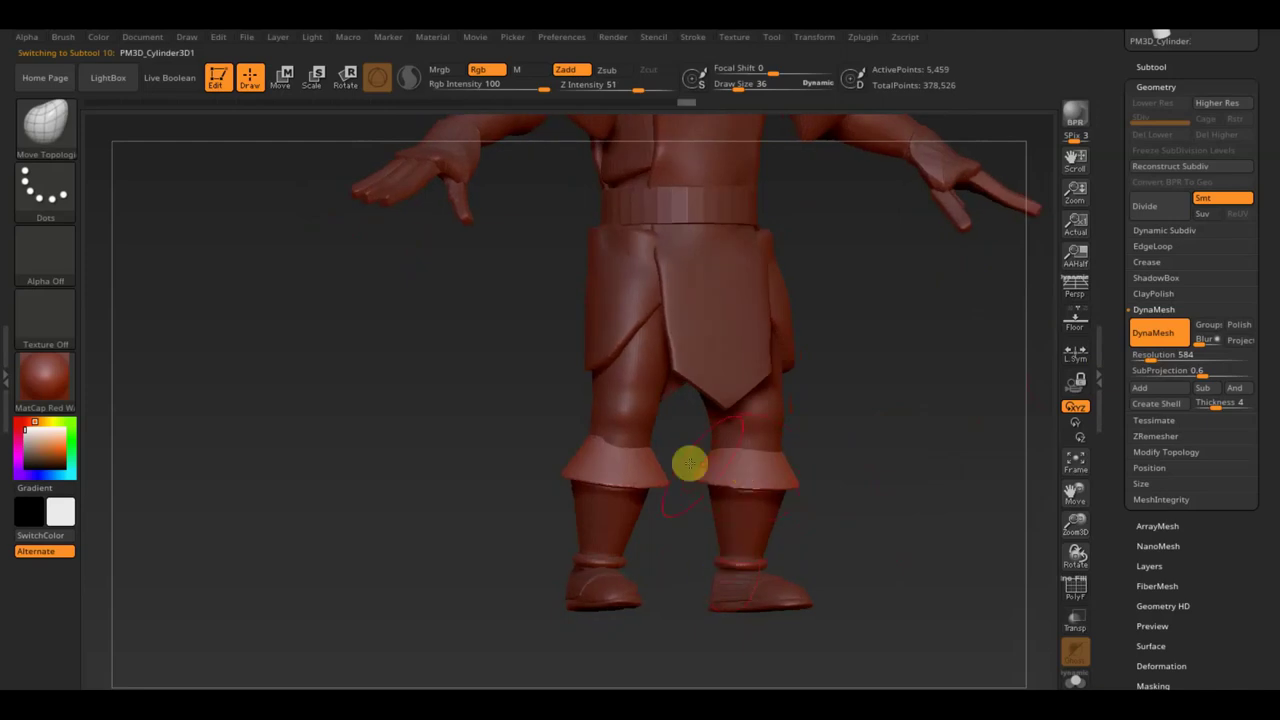
pyautogui.moveTo(643, 503)
pyautogui.mouseDown(button='right')
pyautogui.moveTo(688, 531)
pyautogui.moveTo(740, 531)
pyautogui.mouseUp(button='right')
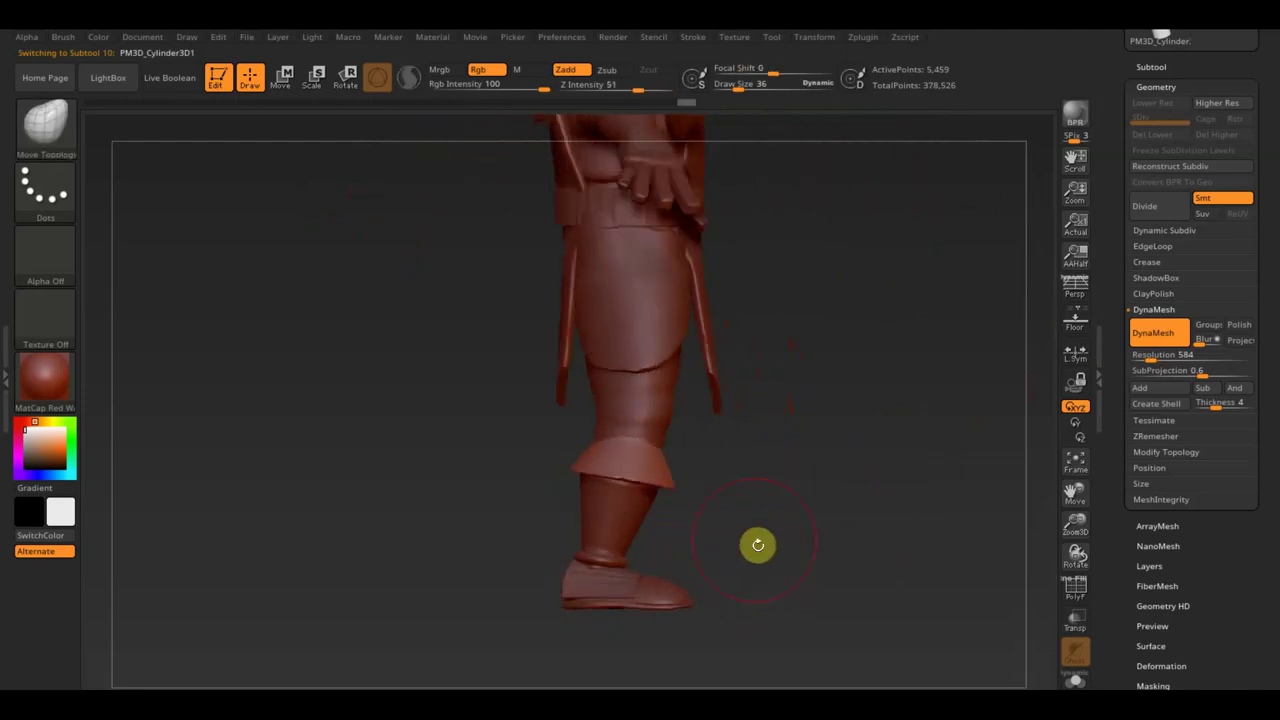
pyautogui.hotkey('ctrl', 'shift')
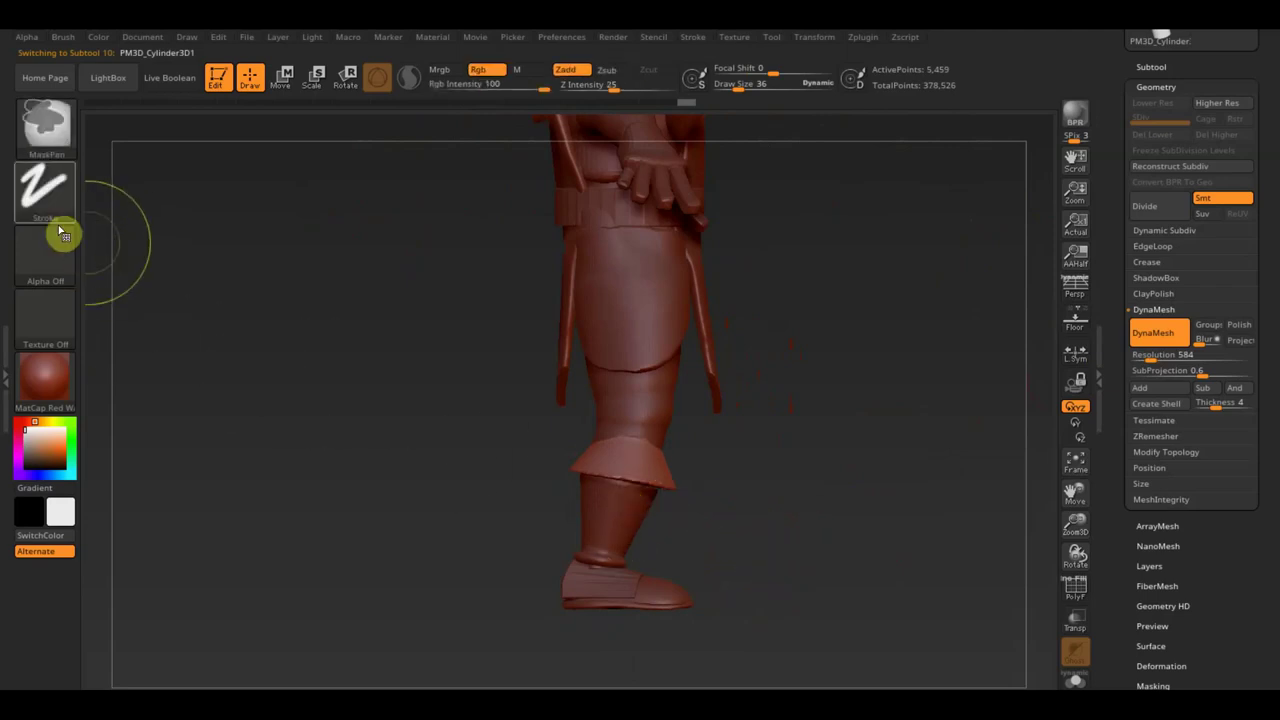
# Mask the flared leg cuff with a curve stroke drawn across the leg
pyautogui.click(45, 185)
pyautogui.click(217, 249)
pyautogui.keyDown('ctrl'); pyautogui.moveTo(537, 425); pyautogui.dragTo(731, 466); pyautogui.keyUp('ctrl')
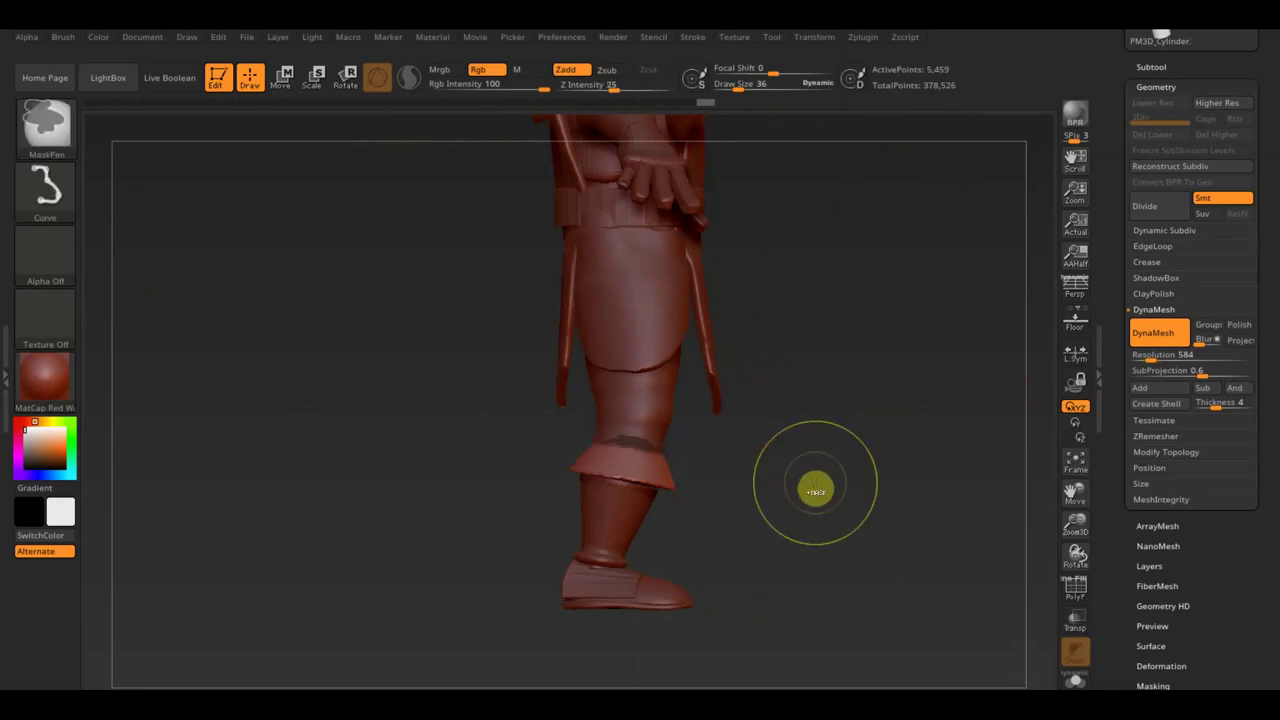
# Scale up the leg cuff with Transpose in front view, then undo the oversized enlargement
pyautogui.click(283, 76)
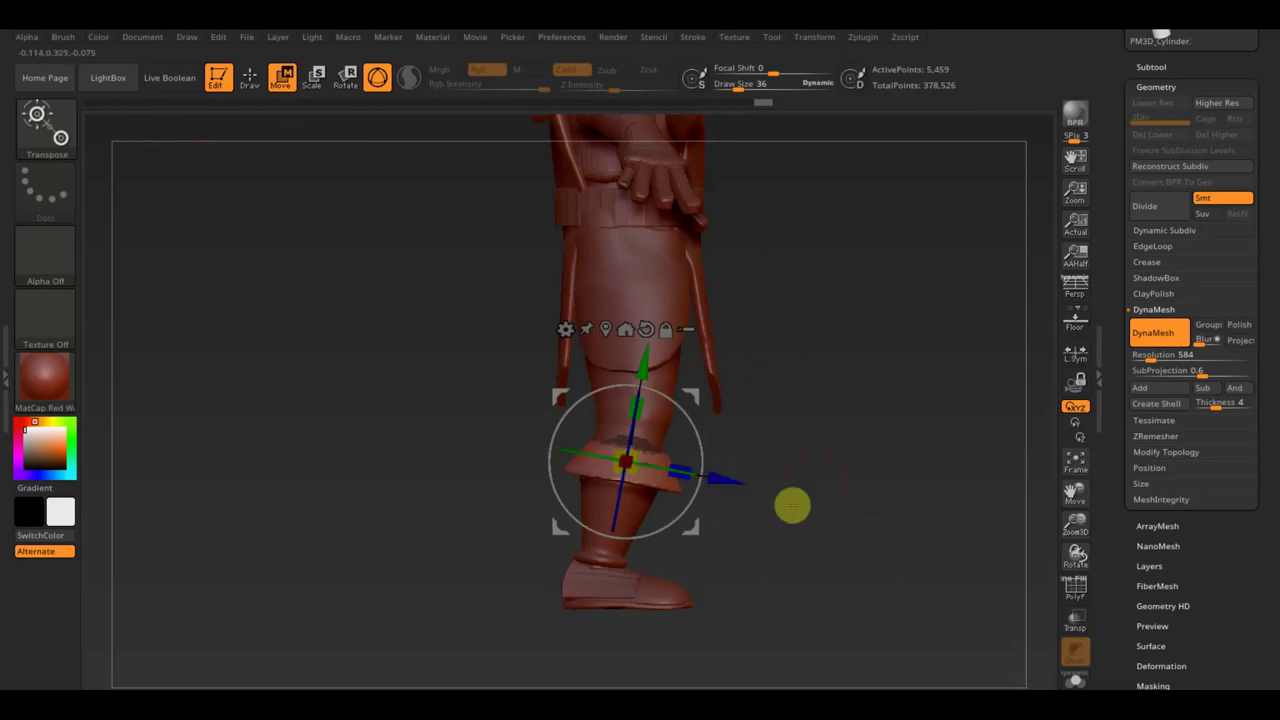
pyautogui.moveTo(791, 506); pyautogui.dragTo(739, 489)
pyautogui.moveTo(896, 432); pyautogui.dragTo(913, 447)
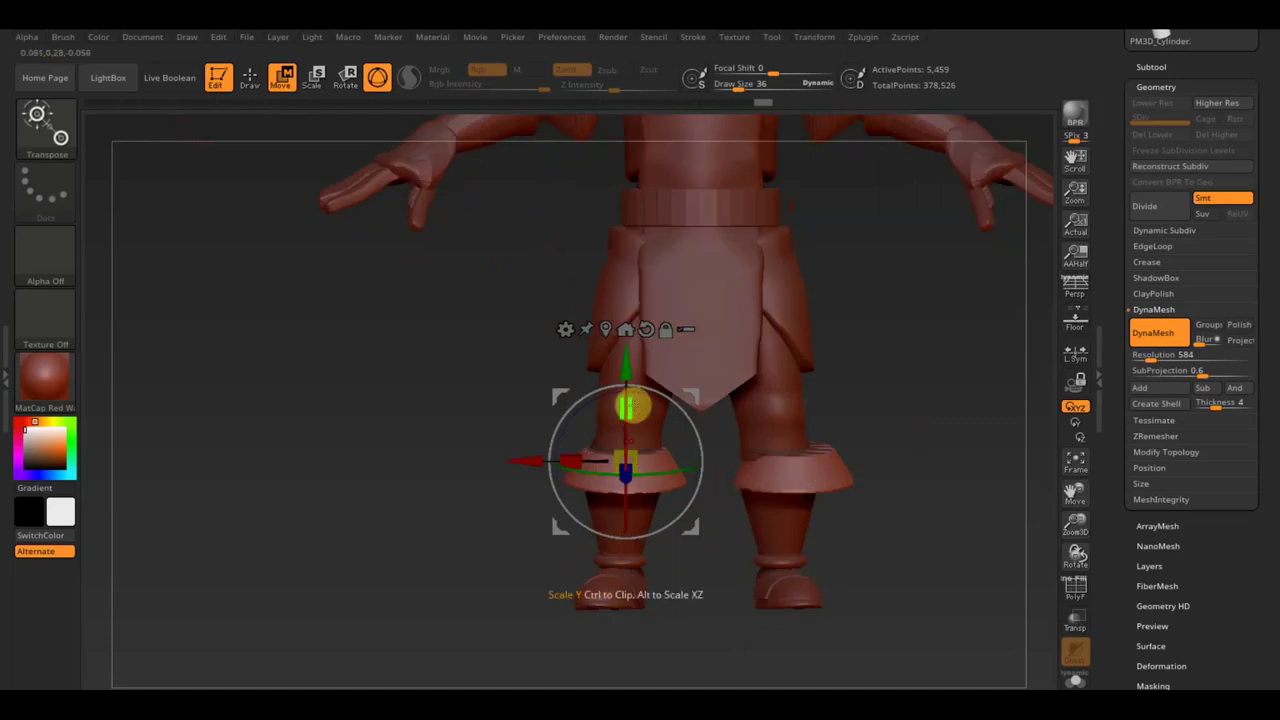
pyautogui.moveTo(628, 405); pyautogui.dragTo(630, 358)
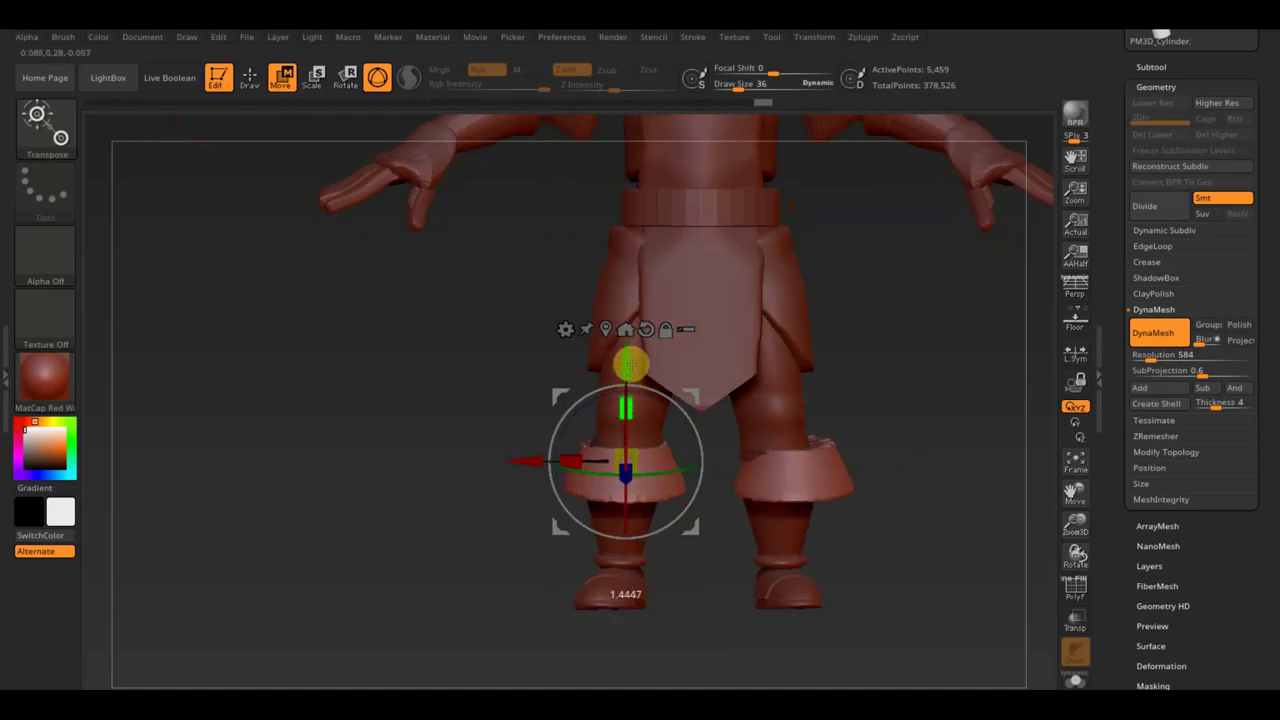
pyautogui.moveTo(914, 449)
pyautogui.mouseDown()
pyautogui.moveTo(951, 443)
pyautogui.moveTo(988, 474)
pyautogui.moveTo(861, 519)
pyautogui.mouseUp()
pyautogui.keyDown('shift'); pyautogui.moveTo(960, 451); pyautogui.dragTo(961, 460); pyautogui.keyUp('shift')
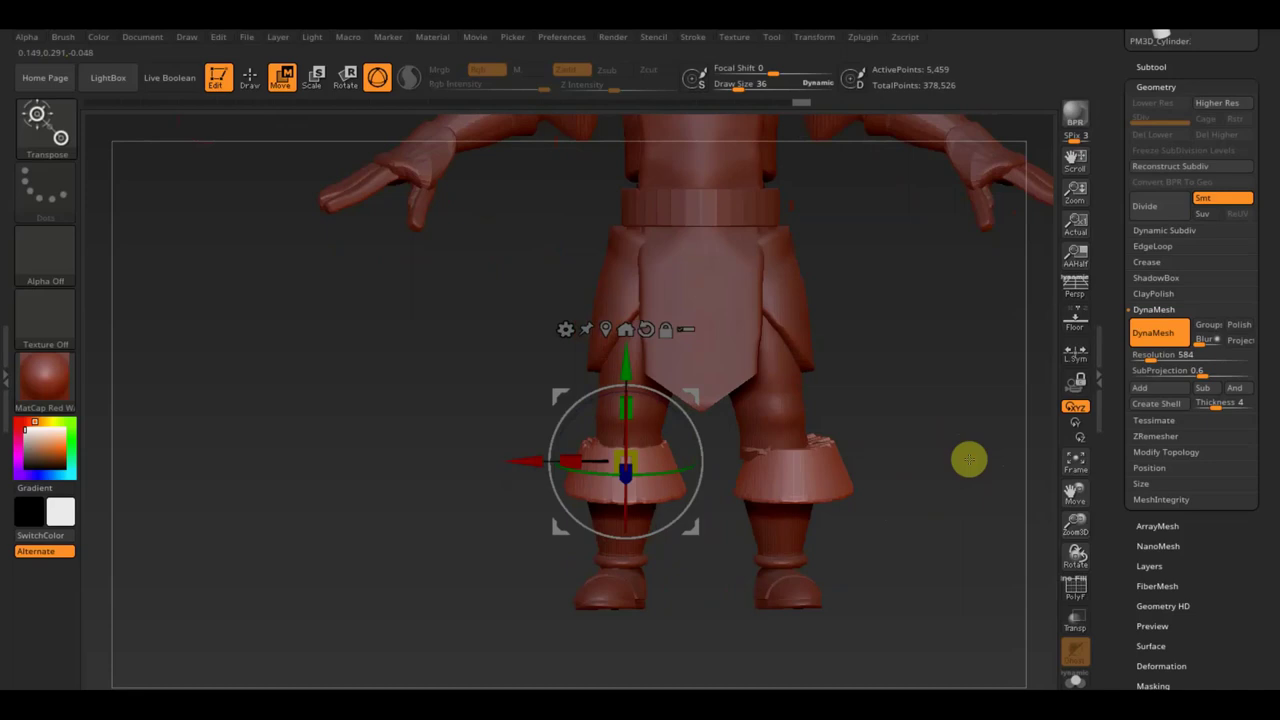
pyautogui.hotkey('ctrl', 'z')
pyautogui.hotkey('ctrl', 'z')
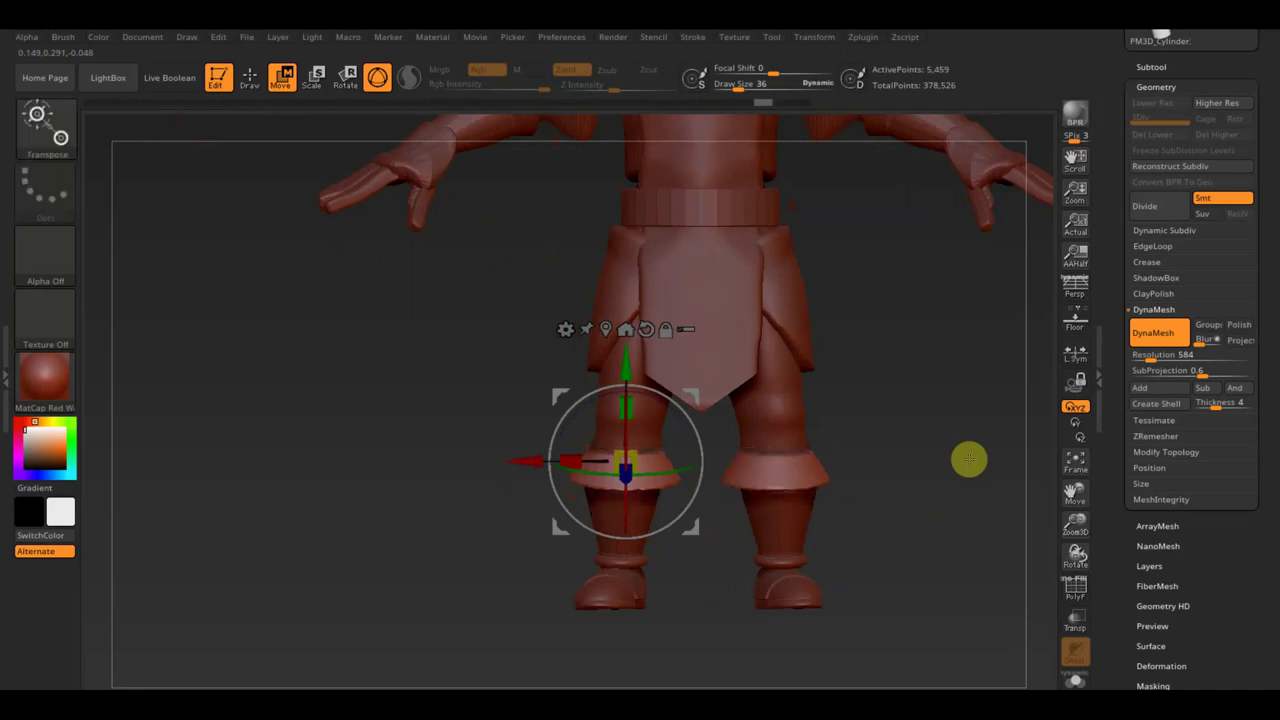
pyautogui.hotkey('ctrl', 'z')
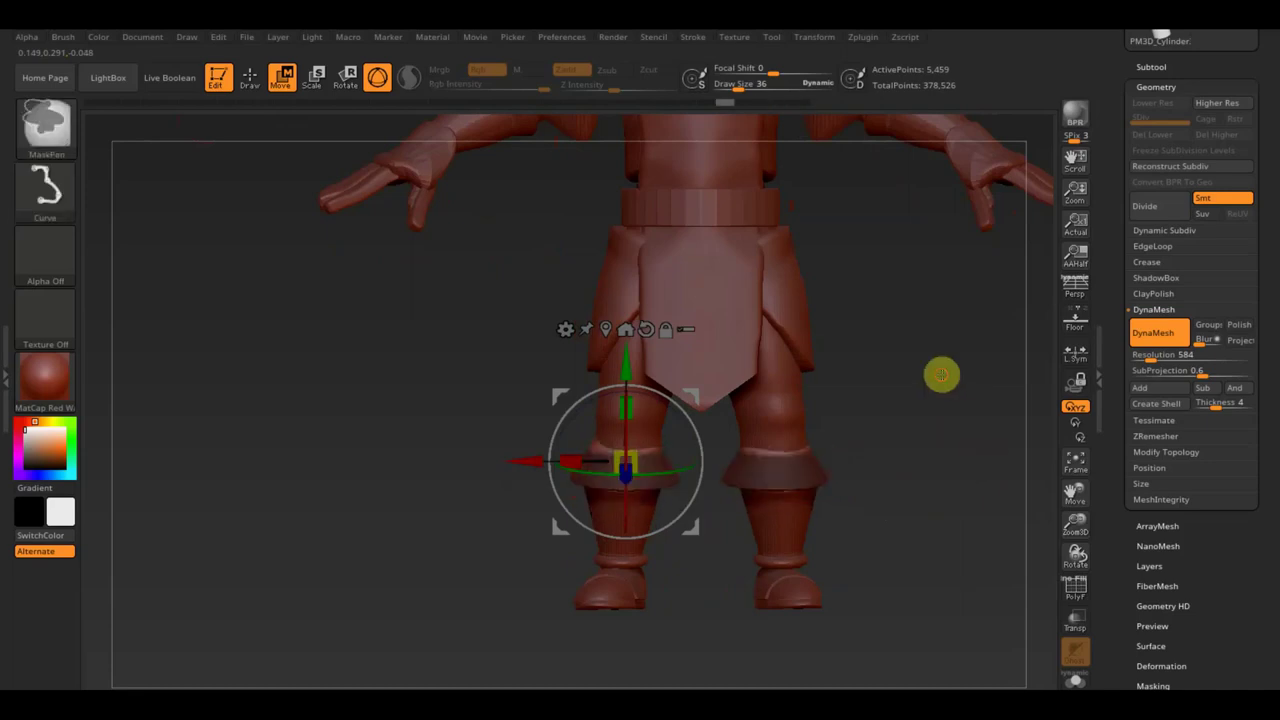
# Clear the mask and make both leg cuffs slightly taller and larger
pyautogui.keyDown('ctrl'); pyautogui.moveTo(943, 371); pyautogui.dragTo(946, 394); pyautogui.keyUp('ctrl')
pyautogui.moveTo(640, 410); pyautogui.dragTo(630, 404)
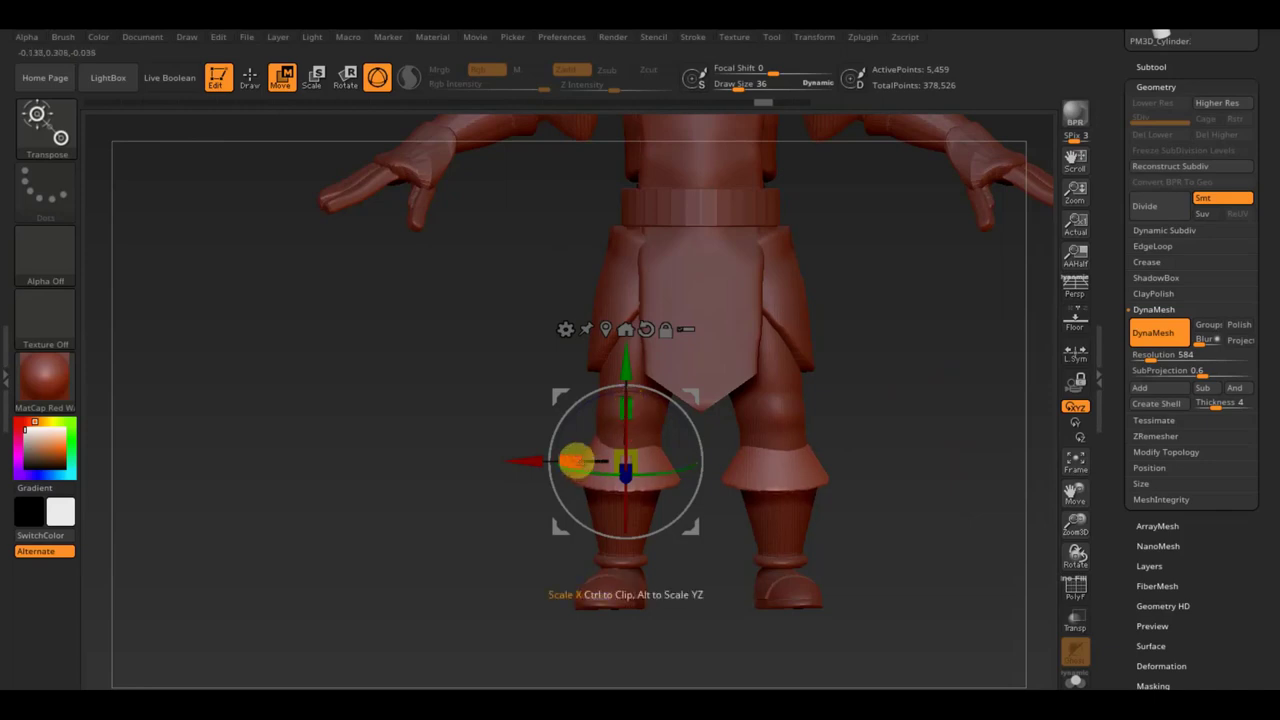
pyautogui.moveTo(628, 408); pyautogui.dragTo(626, 366)
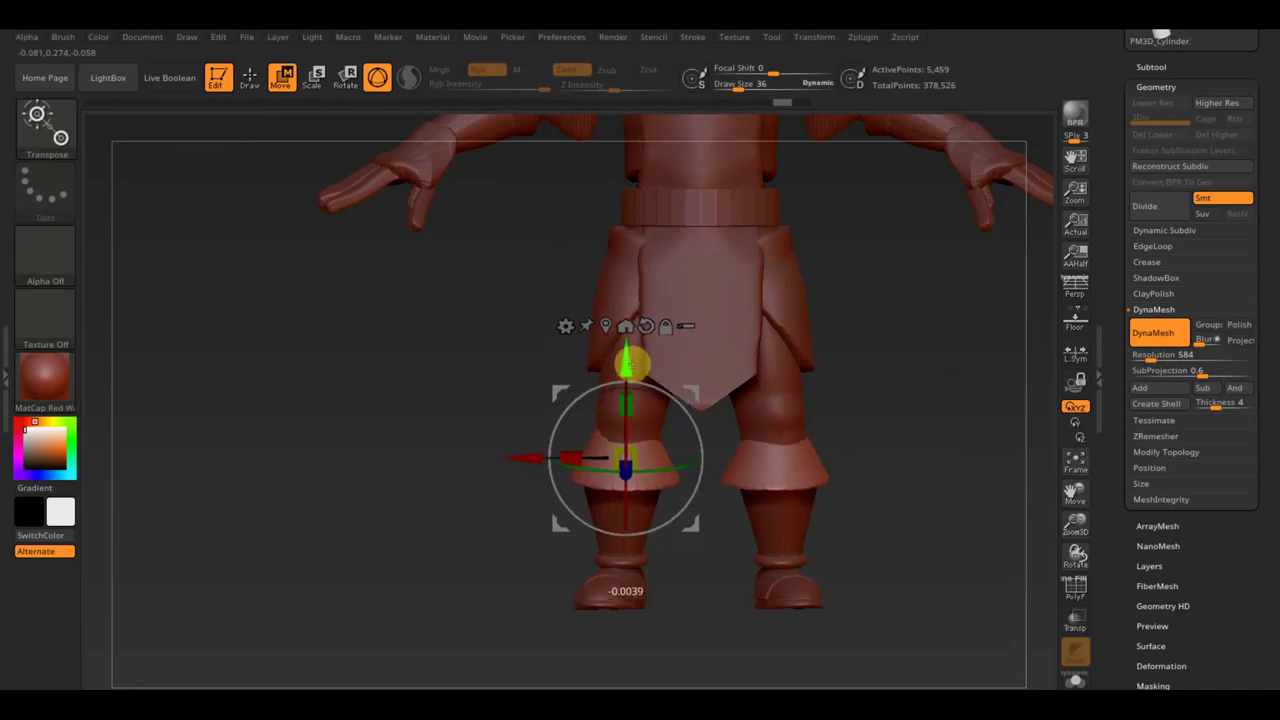
pyautogui.moveTo(779, 405)
pyautogui.mouseDown()
pyautogui.moveTo(900, 457)
pyautogui.moveTo(971, 451)
pyautogui.moveTo(957, 471)
pyautogui.mouseUp()
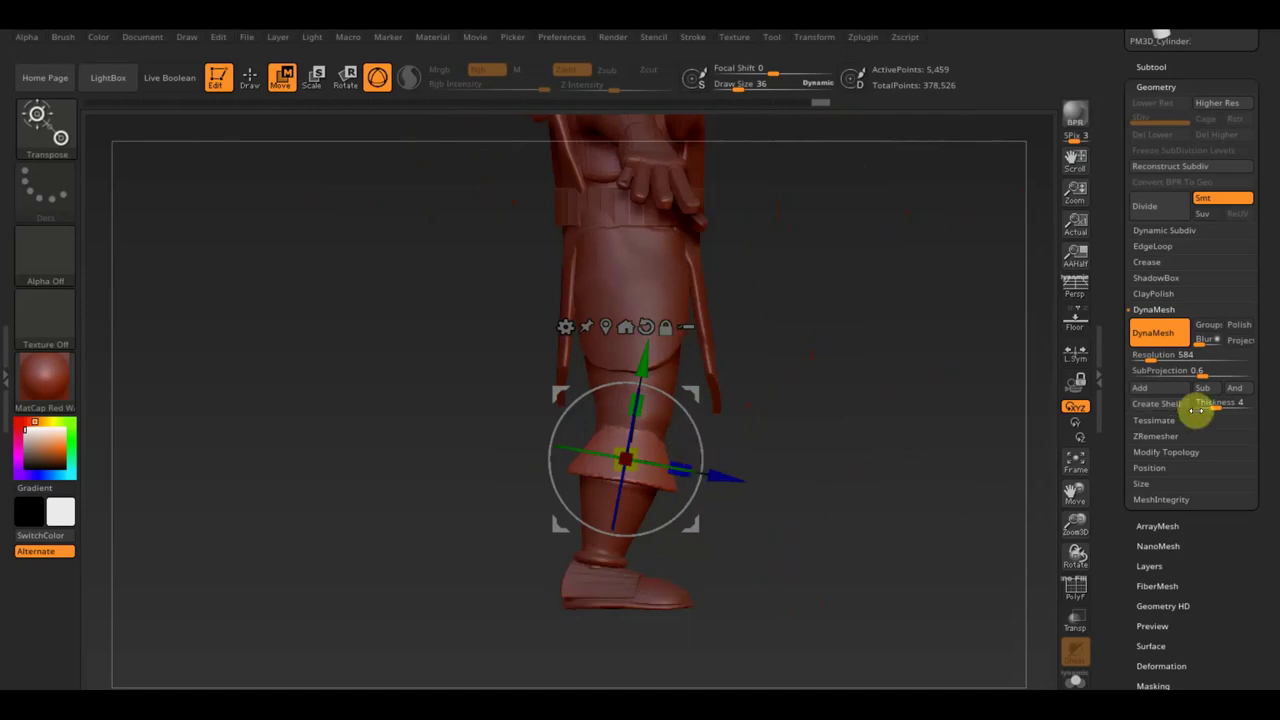
# Mirror And Weld the model so both legs carry matching cuffs, totalling 5,530 points
pyautogui.click(1182, 453)
pyautogui.click(1180, 404)
pyautogui.moveTo(933, 498)
pyautogui.mouseDown()
pyautogui.moveTo(891, 497)
pyautogui.moveTo(931, 480)
pyautogui.mouseUp()
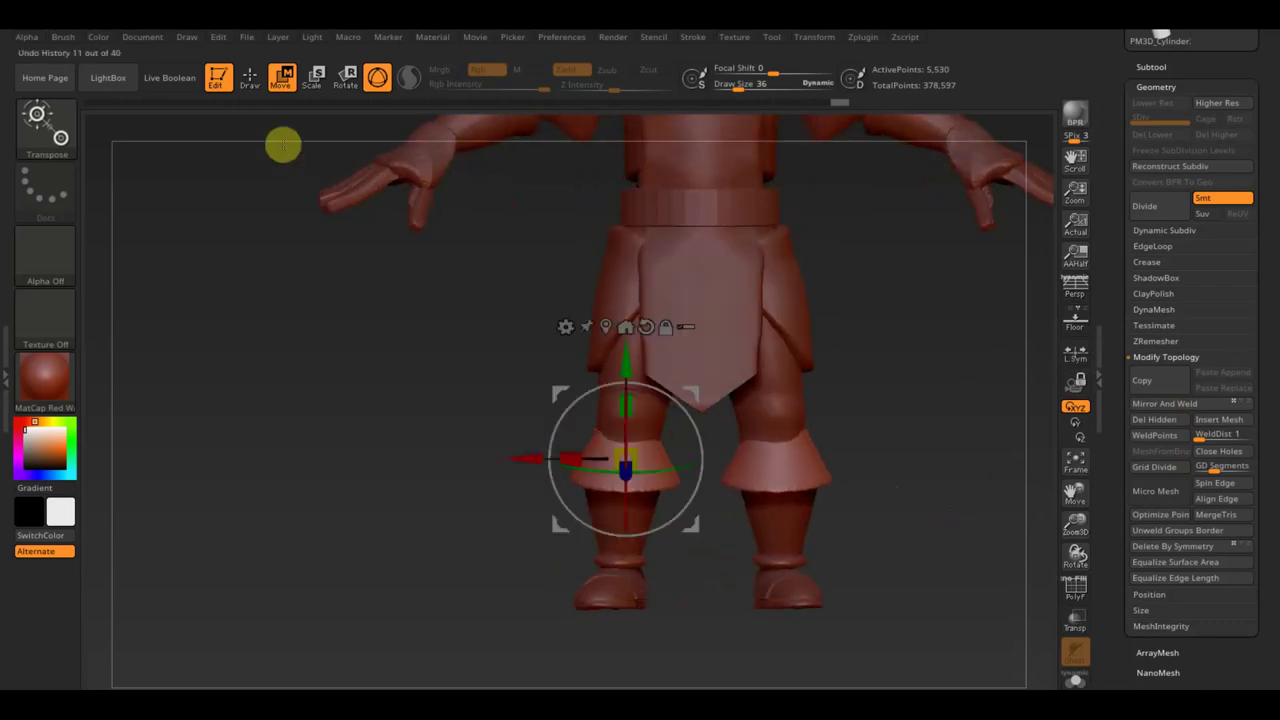
# Return to sculpt mode and make the Extract13 leg armor the active subtool
pyautogui.click(252, 78)
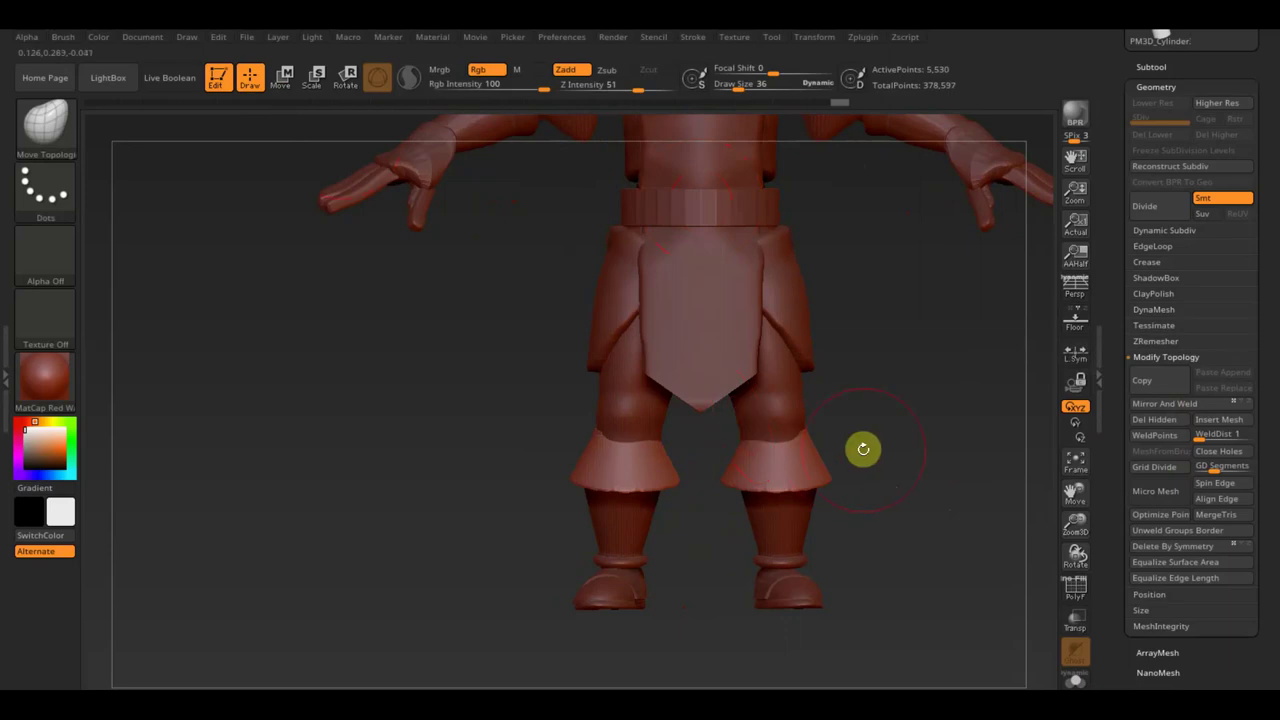
pyautogui.press('space')
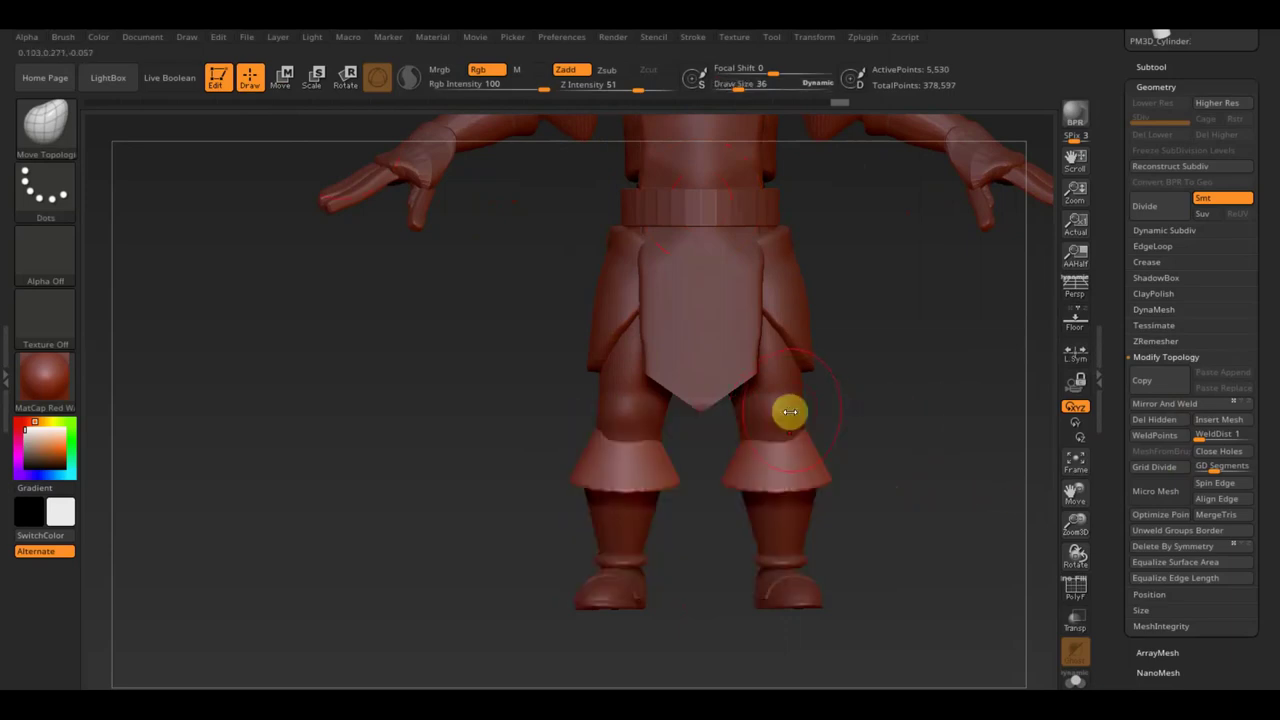
pyautogui.keyDown('alt'); pyautogui.click(784, 400); pyautogui.keyUp('alt')
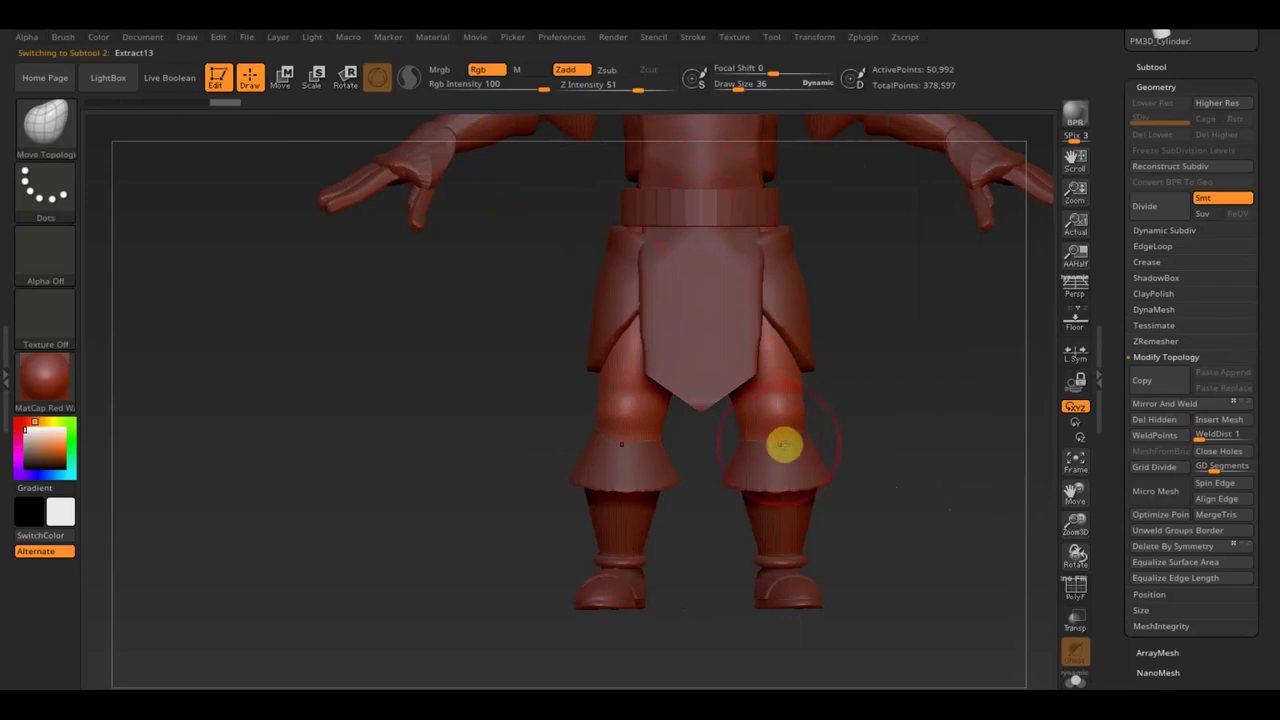
pyautogui.moveTo(869, 414)
pyautogui.mouseDown()
pyautogui.moveTo(857, 397)
pyautogui.moveTo(931, 351)
pyautogui.moveTo(928, 340)
pyautogui.mouseUp()
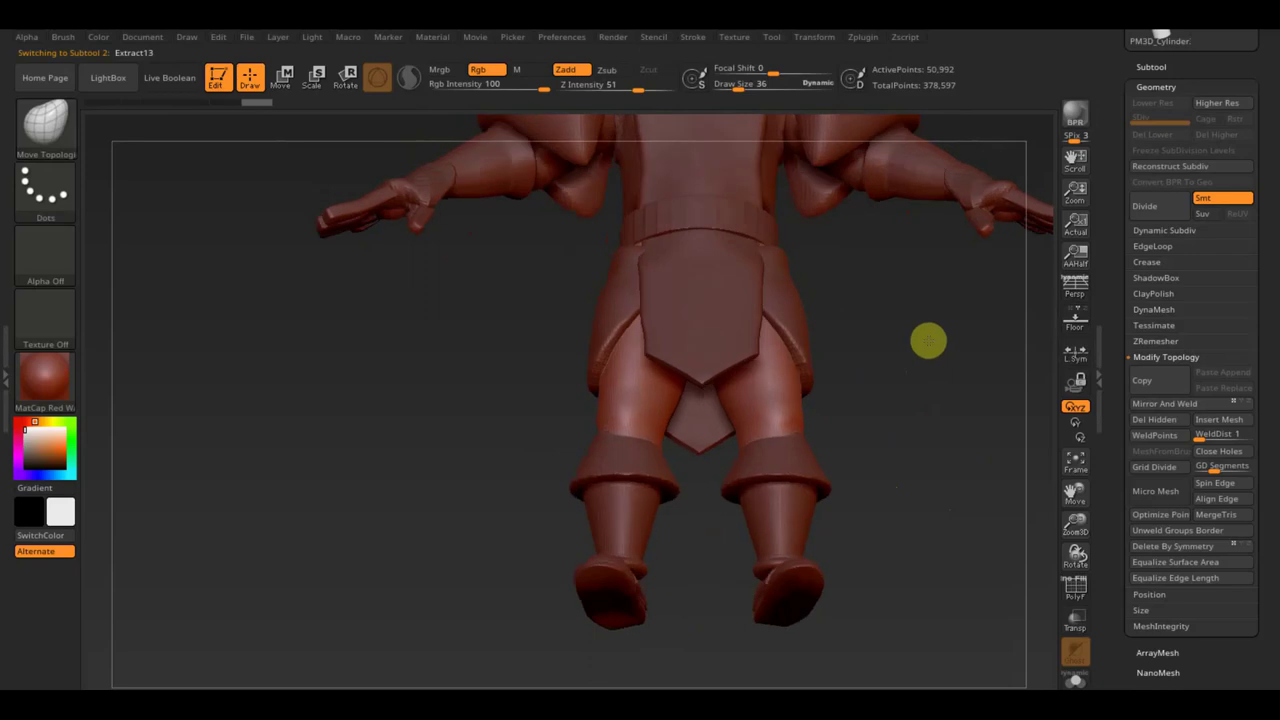
# DynaMesh the leg armor at resolution 896 and inspect the remesh from several angles
pyautogui.click(1154, 309)
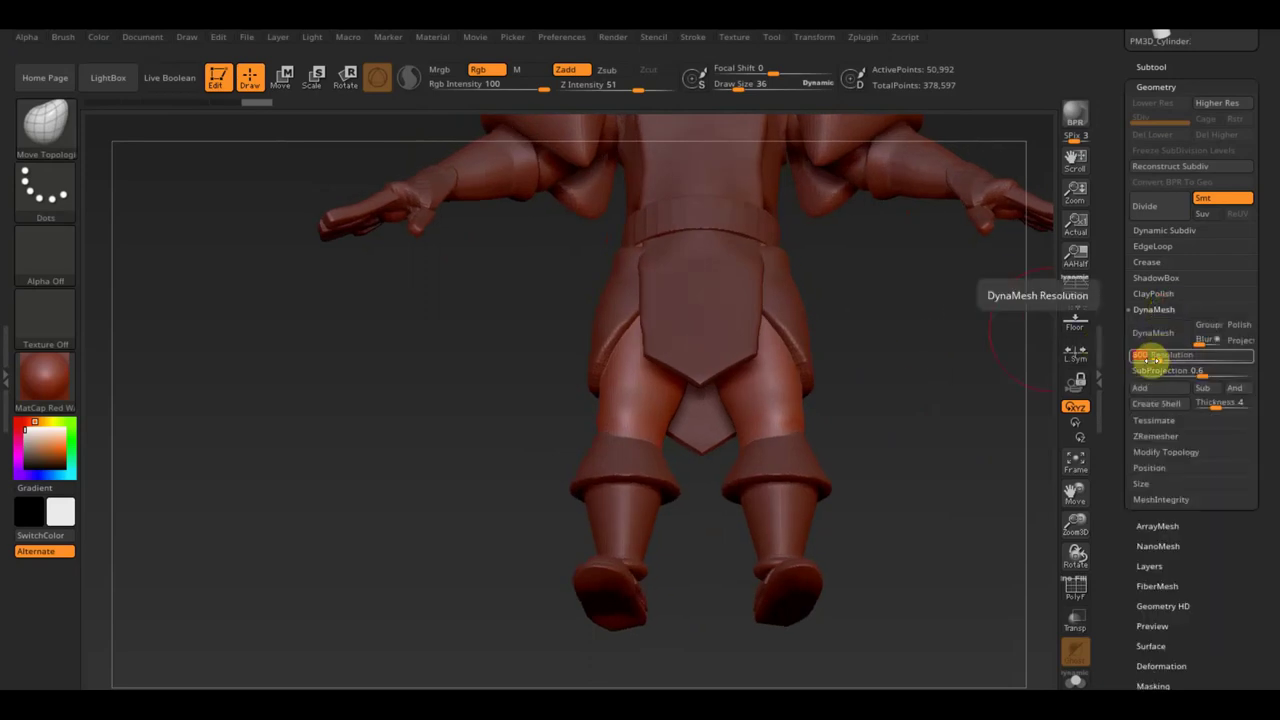
pyautogui.click(1156, 338)
pyautogui.moveTo(971, 386)
pyautogui.mouseDown()
pyautogui.moveTo(914, 434)
pyautogui.moveTo(766, 394)
pyautogui.mouseUp()
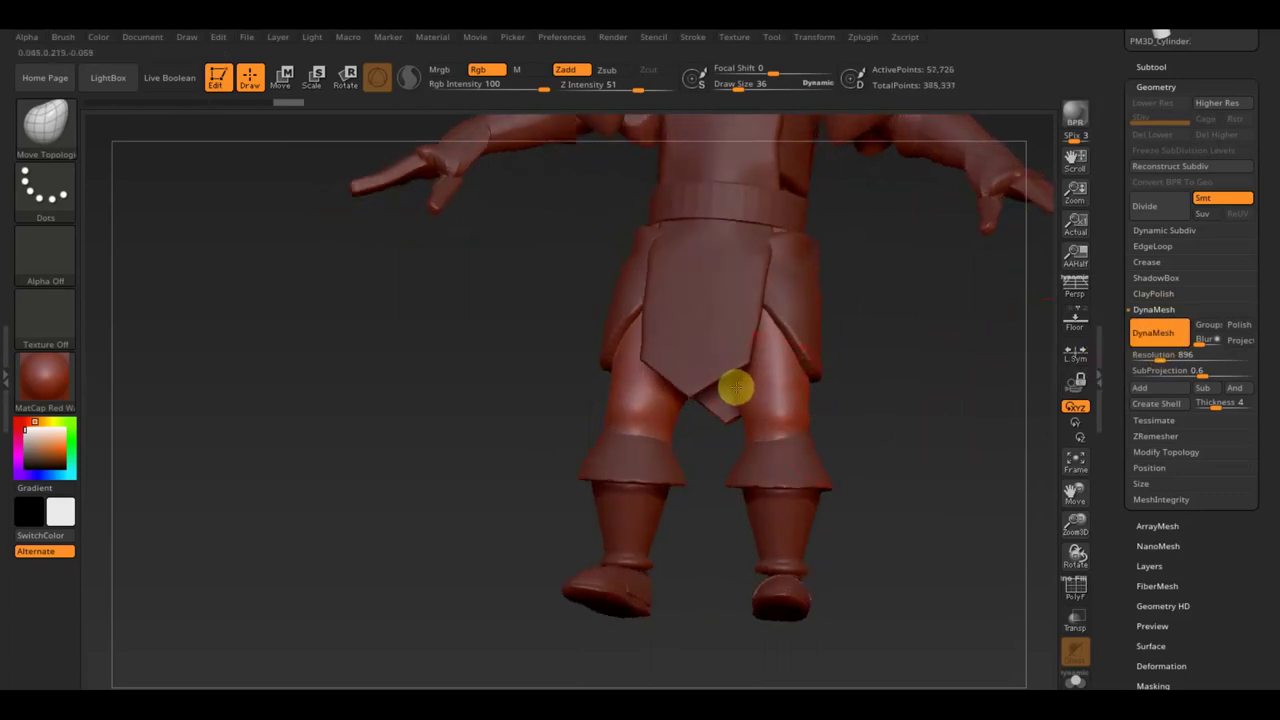
pyautogui.moveTo(840, 397)
pyautogui.mouseDown()
pyautogui.moveTo(857, 411)
pyautogui.moveTo(871, 614)
pyautogui.moveTo(889, 529)
pyautogui.moveTo(851, 411)
pyautogui.moveTo(880, 489)
pyautogui.moveTo(791, 520)
pyautogui.mouseUp()
pyautogui.keyDown('shift'); pyautogui.moveTo(874, 546); pyautogui.dragTo(903, 604); pyautogui.keyUp('shift')
pyautogui.moveTo(846, 434)
pyautogui.mouseDown()
pyautogui.moveTo(877, 549)
pyautogui.moveTo(894, 477)
pyautogui.moveTo(909, 499)
pyautogui.moveTo(837, 511)
pyautogui.mouseUp()
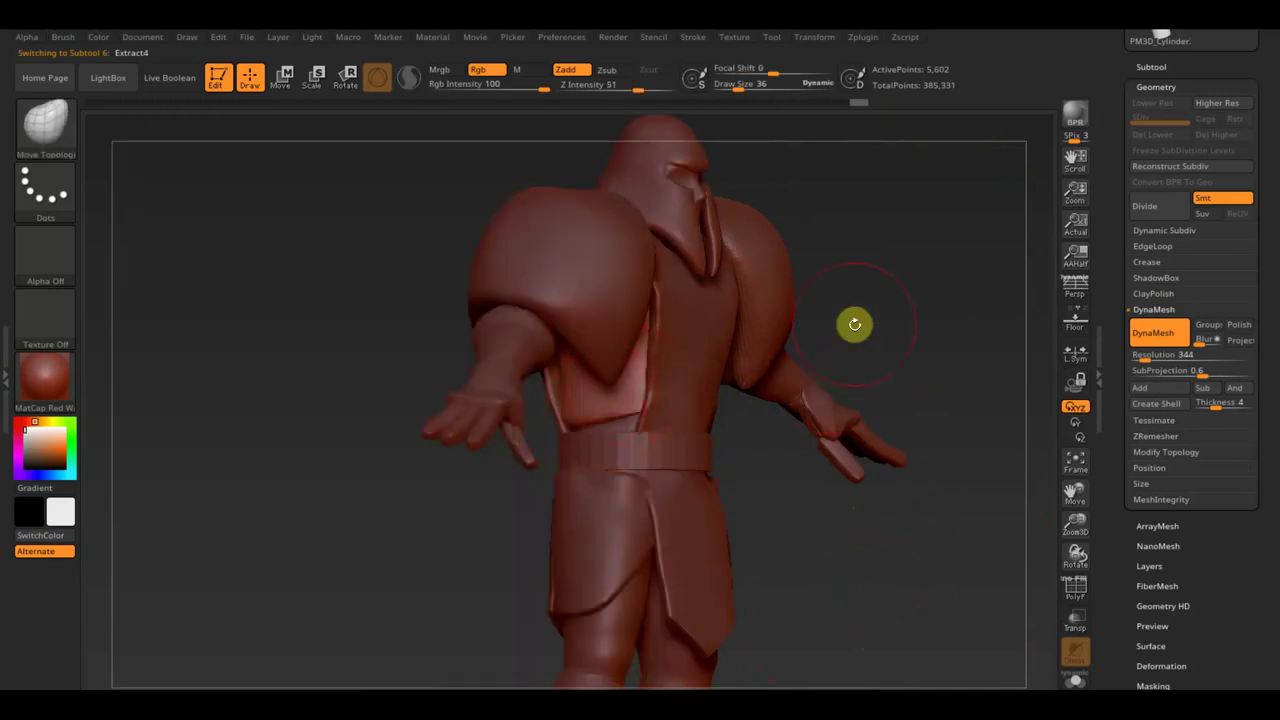
# Smooth the Extract4 torso armor just above the belt
pyautogui.moveTo(855, 324)
pyautogui.mouseDown()
pyautogui.moveTo(860, 297)
pyautogui.moveTo(583, 382)
pyautogui.moveTo(580, 343)
pyautogui.moveTo(574, 362)
pyautogui.moveTo(595, 358)
pyautogui.moveTo(635, 401)
pyautogui.mouseUp()
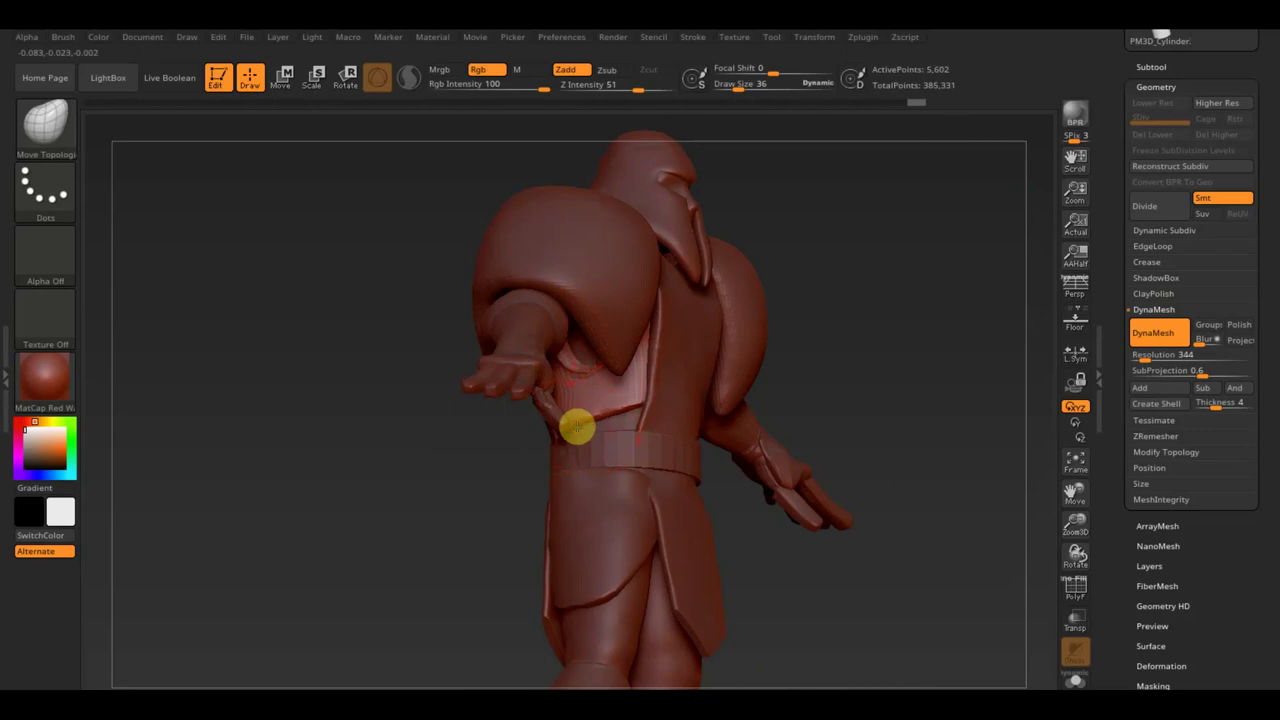
pyautogui.moveTo(846, 365); pyautogui.dragTo(831, 373)
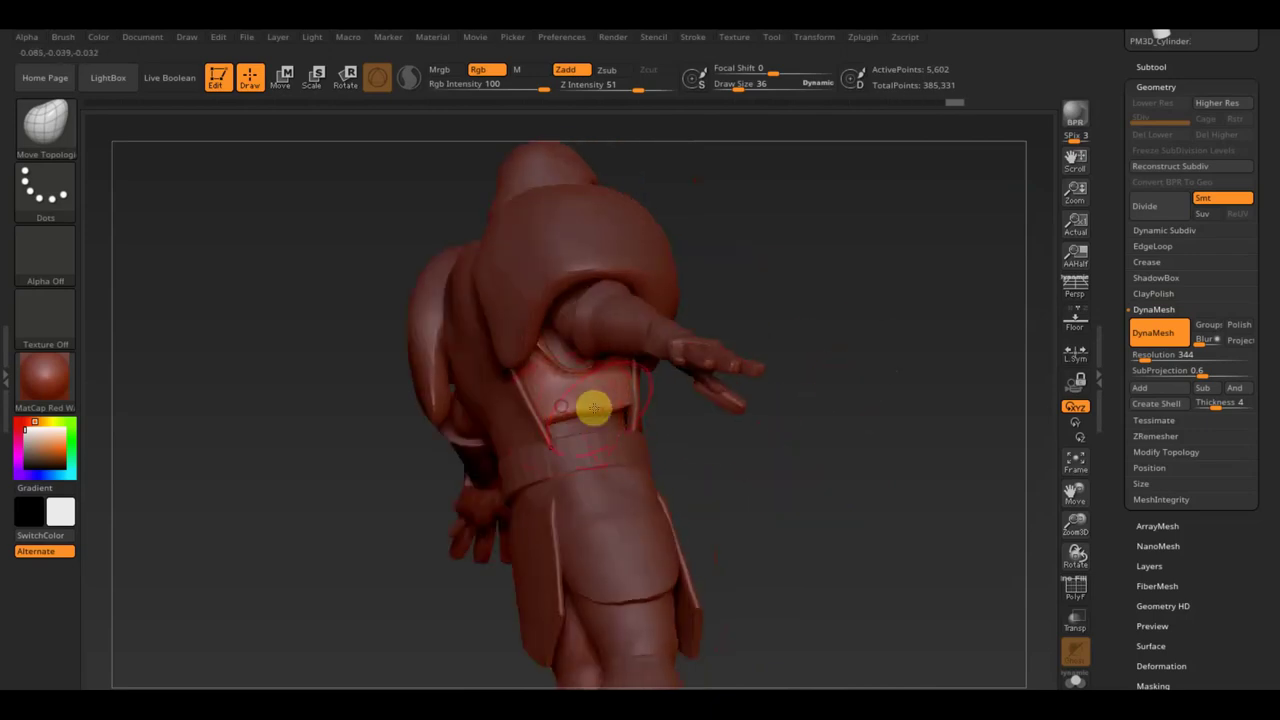
pyautogui.keyDown('shift'); pyautogui.moveTo(571, 380); pyautogui.dragTo(593, 383); pyautogui.keyUp('shift')
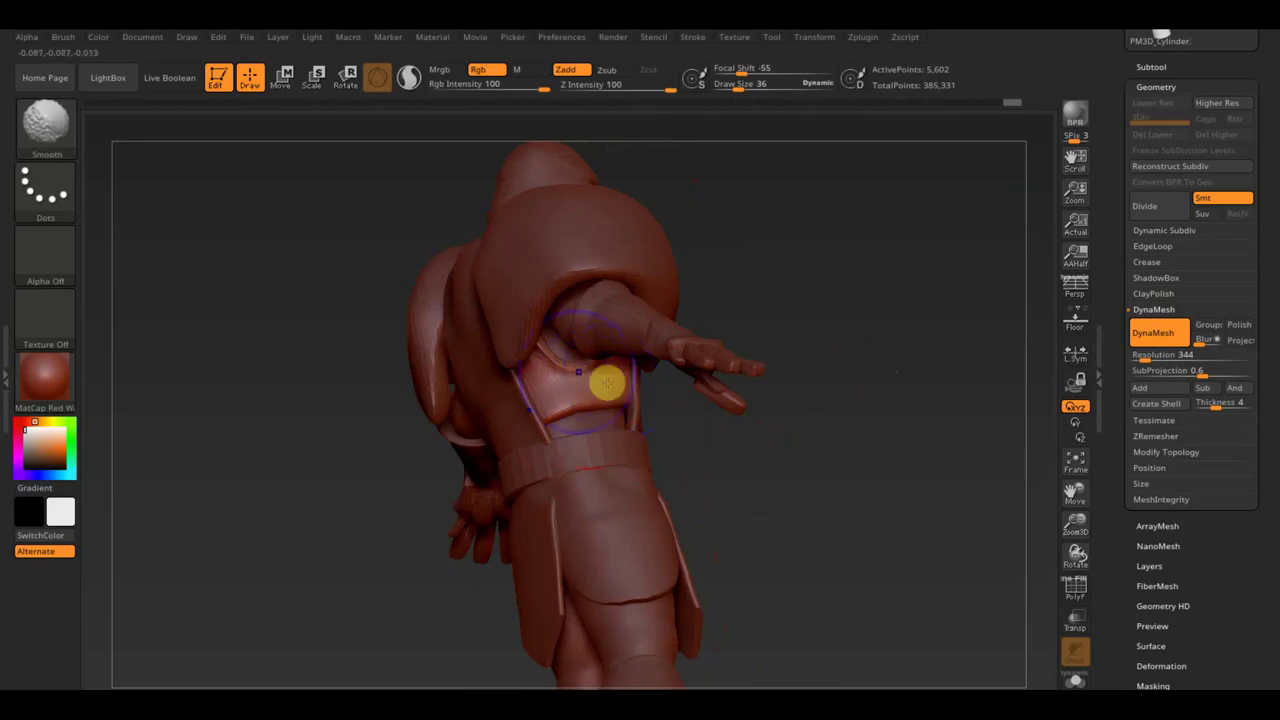
# Review the whole armored knight from a straight front view, zooming out and back in
pyautogui.moveTo(831, 306)
pyautogui.mouseDown()
pyautogui.moveTo(789, 343)
pyautogui.moveTo(751, 346)
pyautogui.mouseUp()
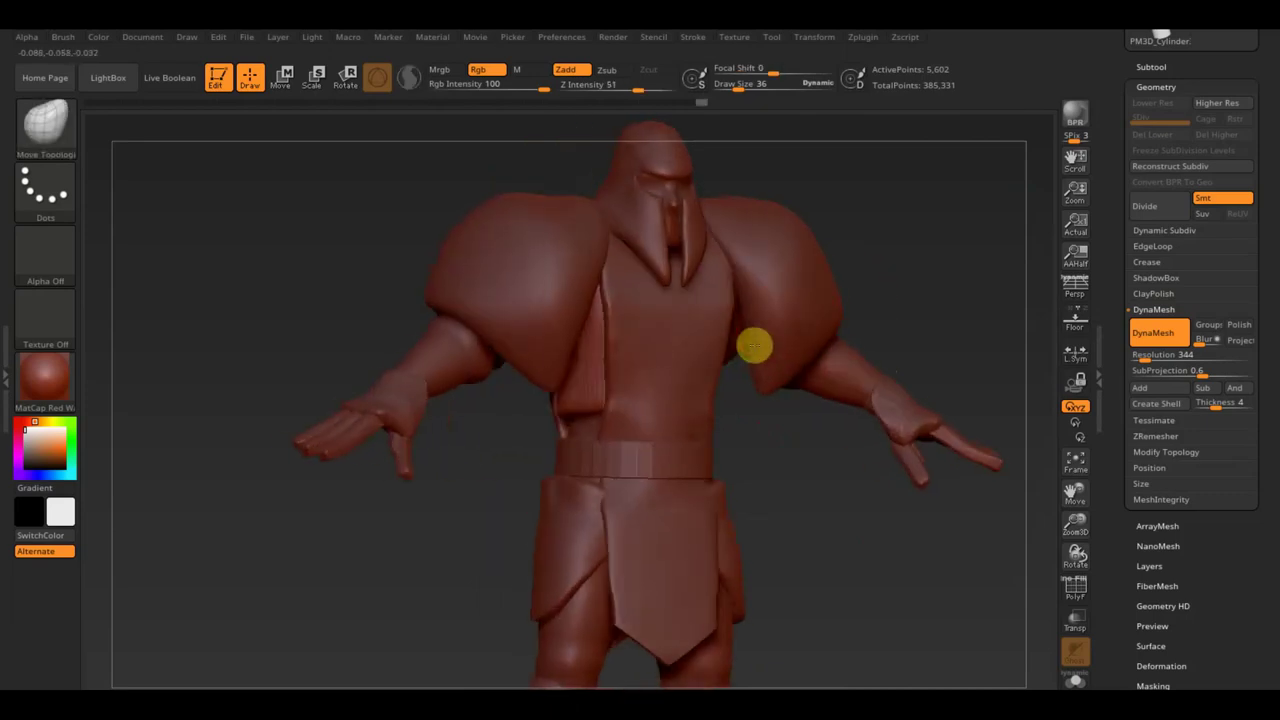
pyautogui.moveTo(874, 289); pyautogui.dragTo(920, 271)
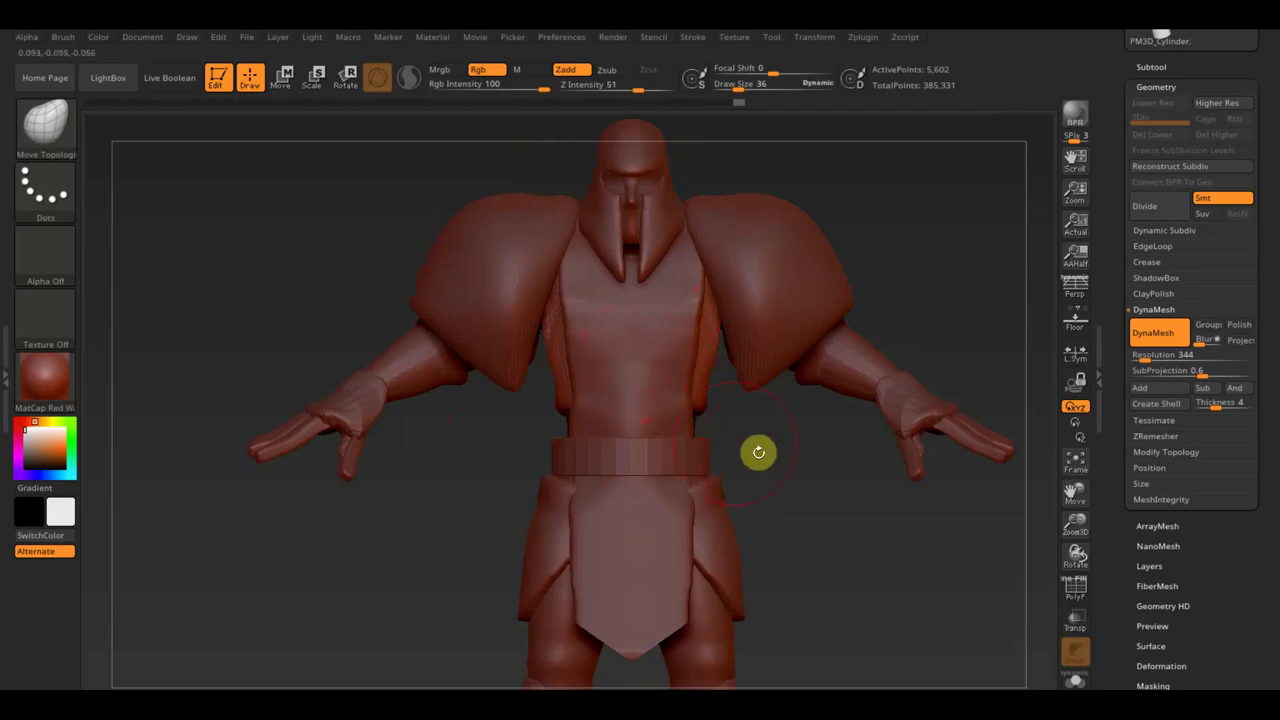
pyautogui.moveTo(814, 514)
pyautogui.keyDown('ctrl'); pyautogui.mouseDown(button='right')
pyautogui.moveTo(803, 494)
pyautogui.moveTo(826, 503)
pyautogui.moveTo(729, 491)
pyautogui.moveTo(763, 524)
pyautogui.moveTo(772, 513)
pyautogui.mouseUp(button='right'); pyautogui.keyUp('ctrl')
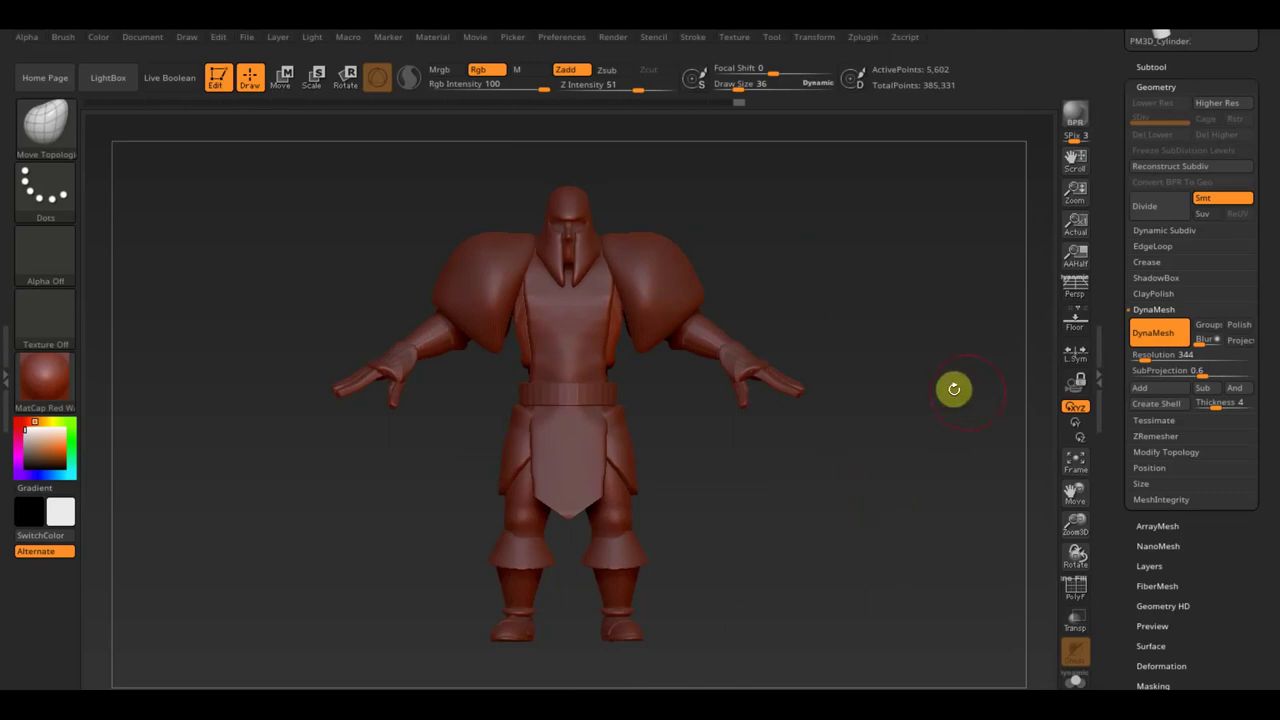
pyautogui.moveTo(942, 331); pyautogui.dragTo(941, 355)
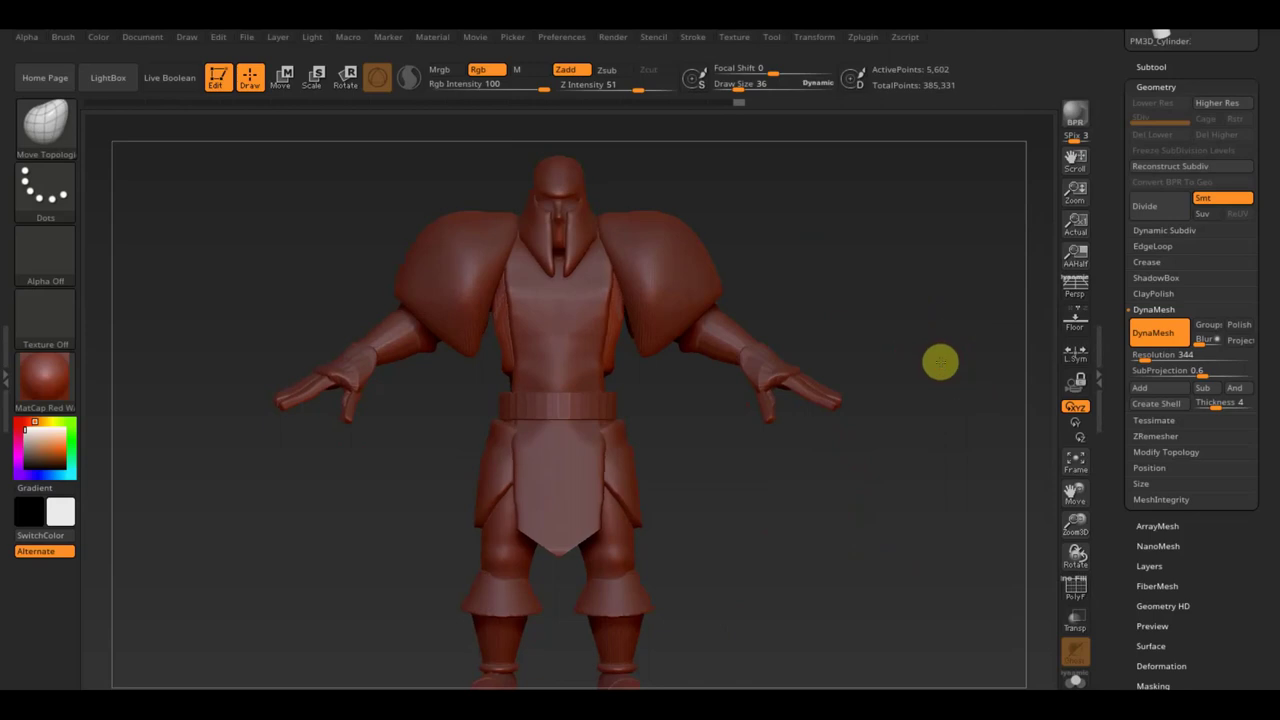
pyautogui.moveTo(940, 371)
pyautogui.mouseDown()
pyautogui.moveTo(948, 398)
pyautogui.moveTo(939, 391)
pyautogui.mouseUp()
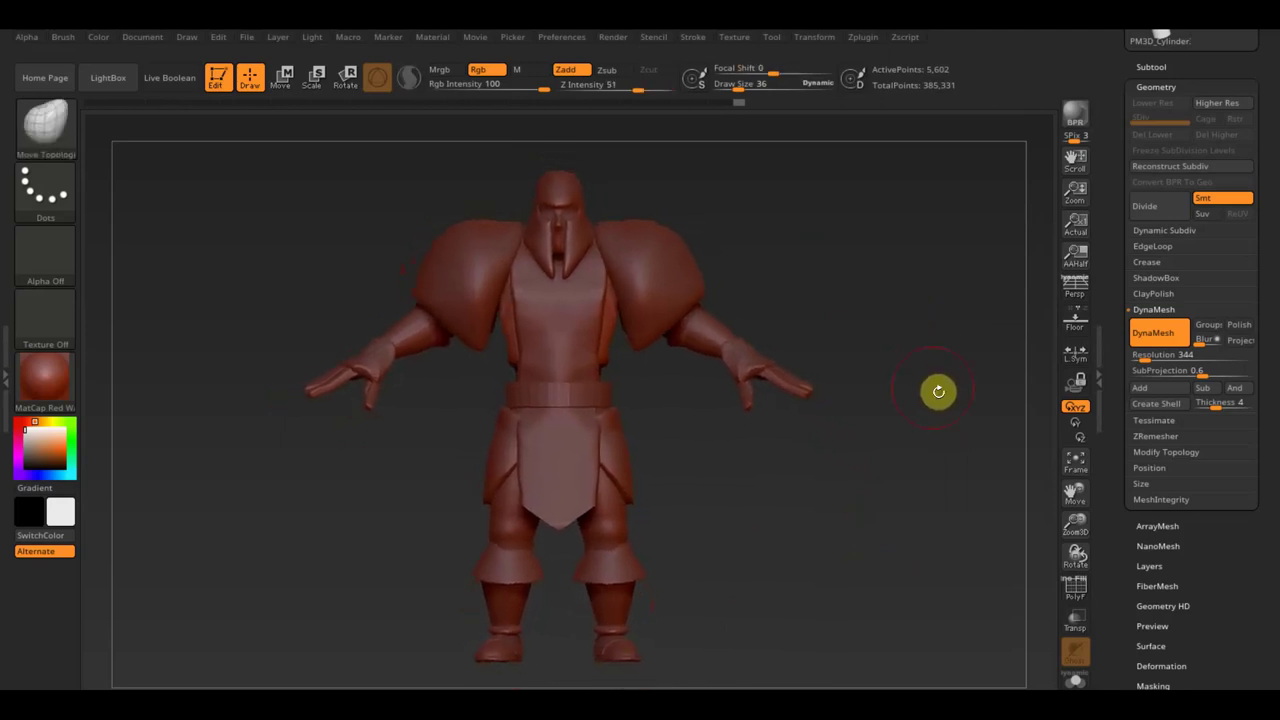